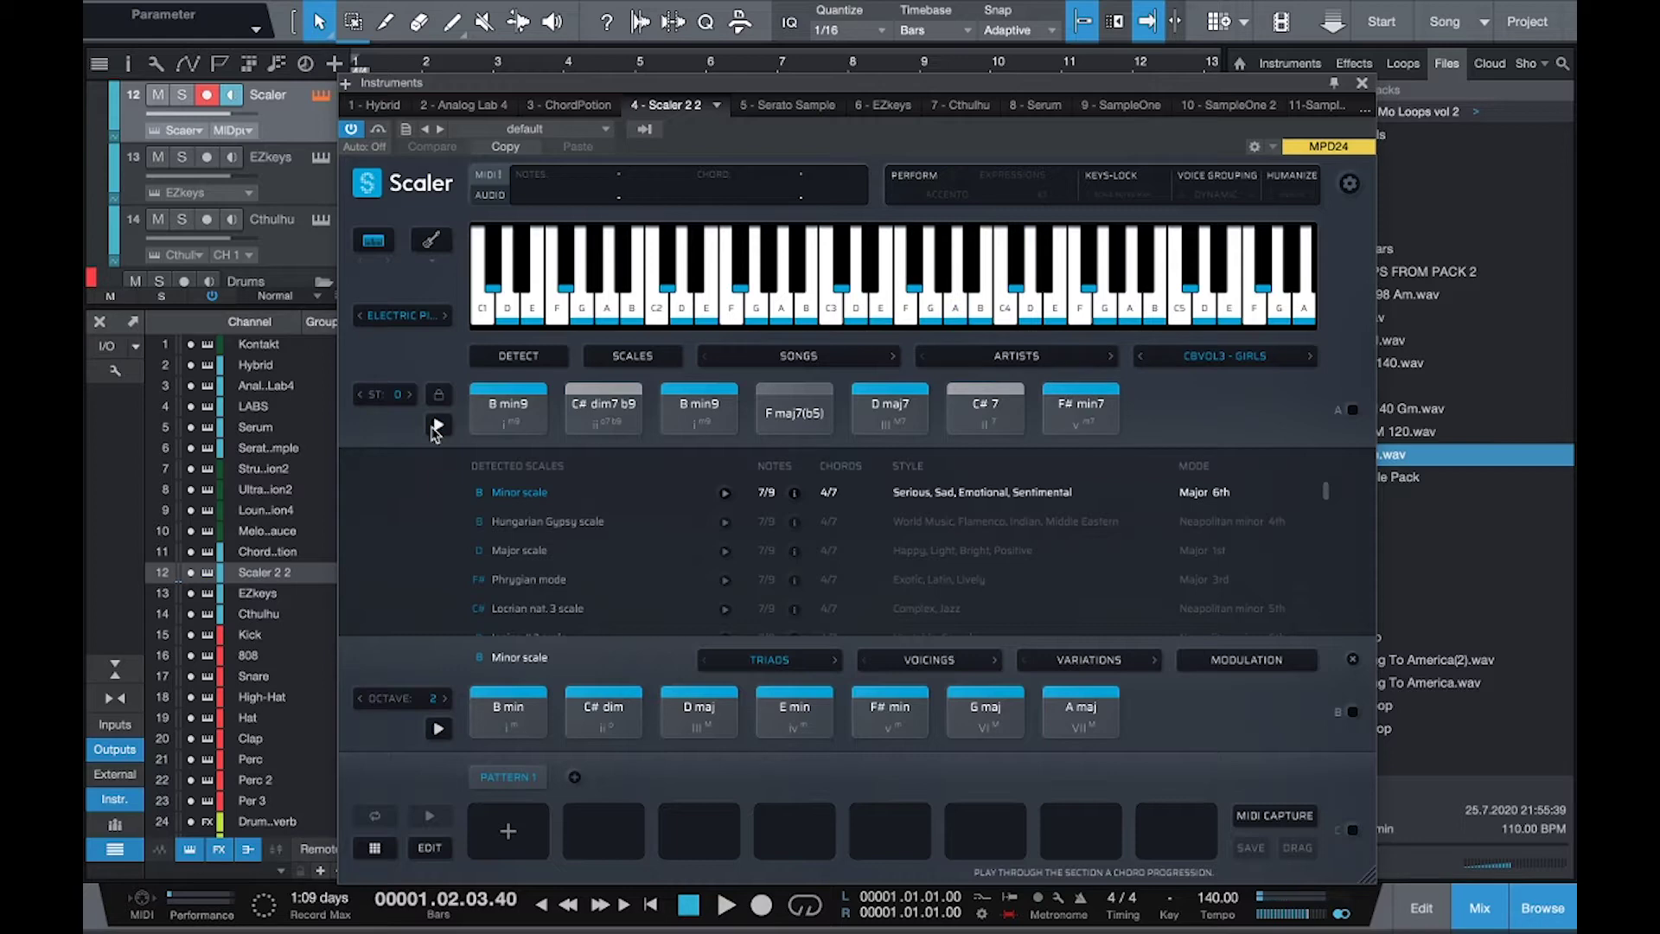
Audition the CBVOL3 - Girls chord set transposed up two semitones and at its original pitch.
click(411, 395)
click(438, 424)
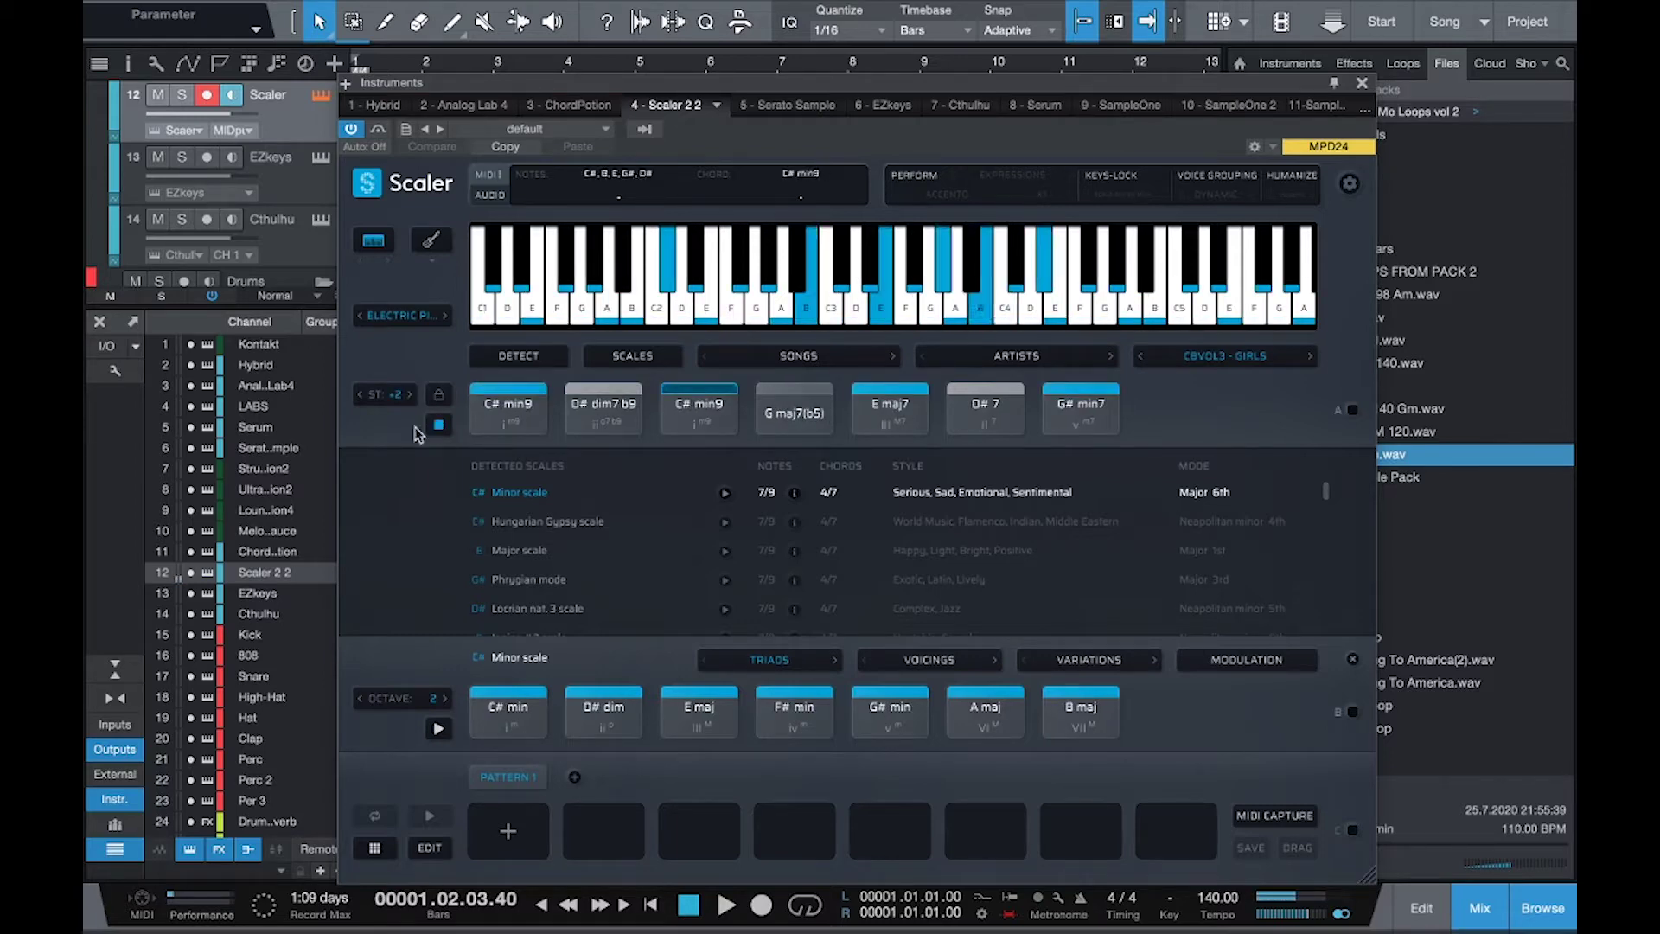
click(360, 394)
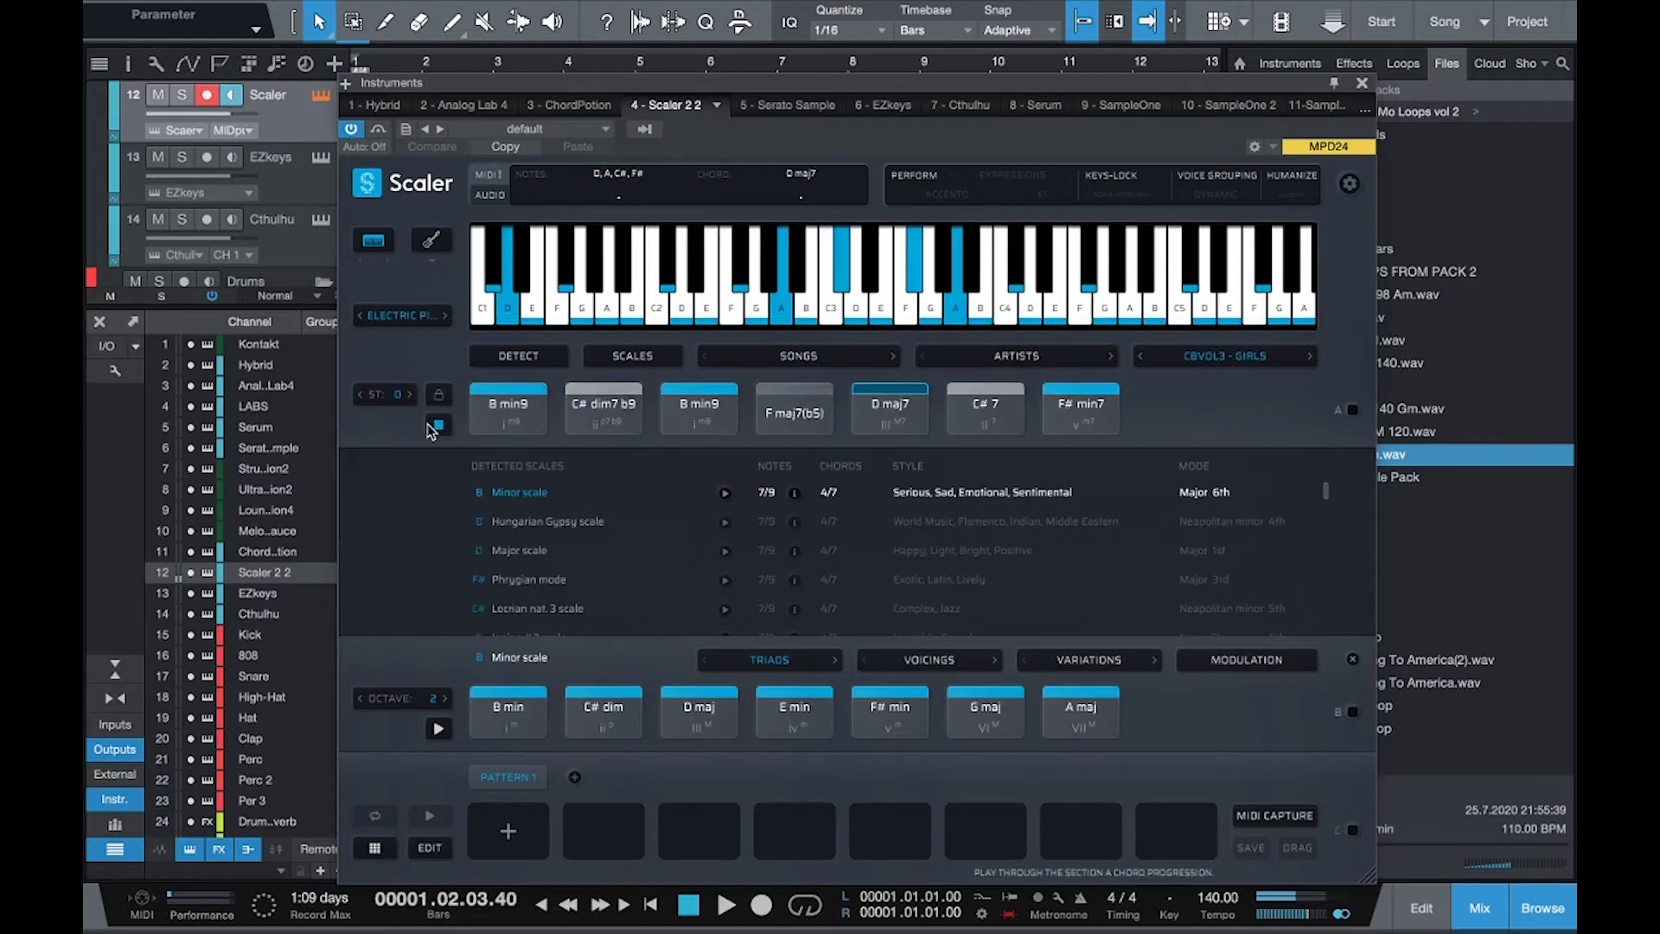
click(438, 425)
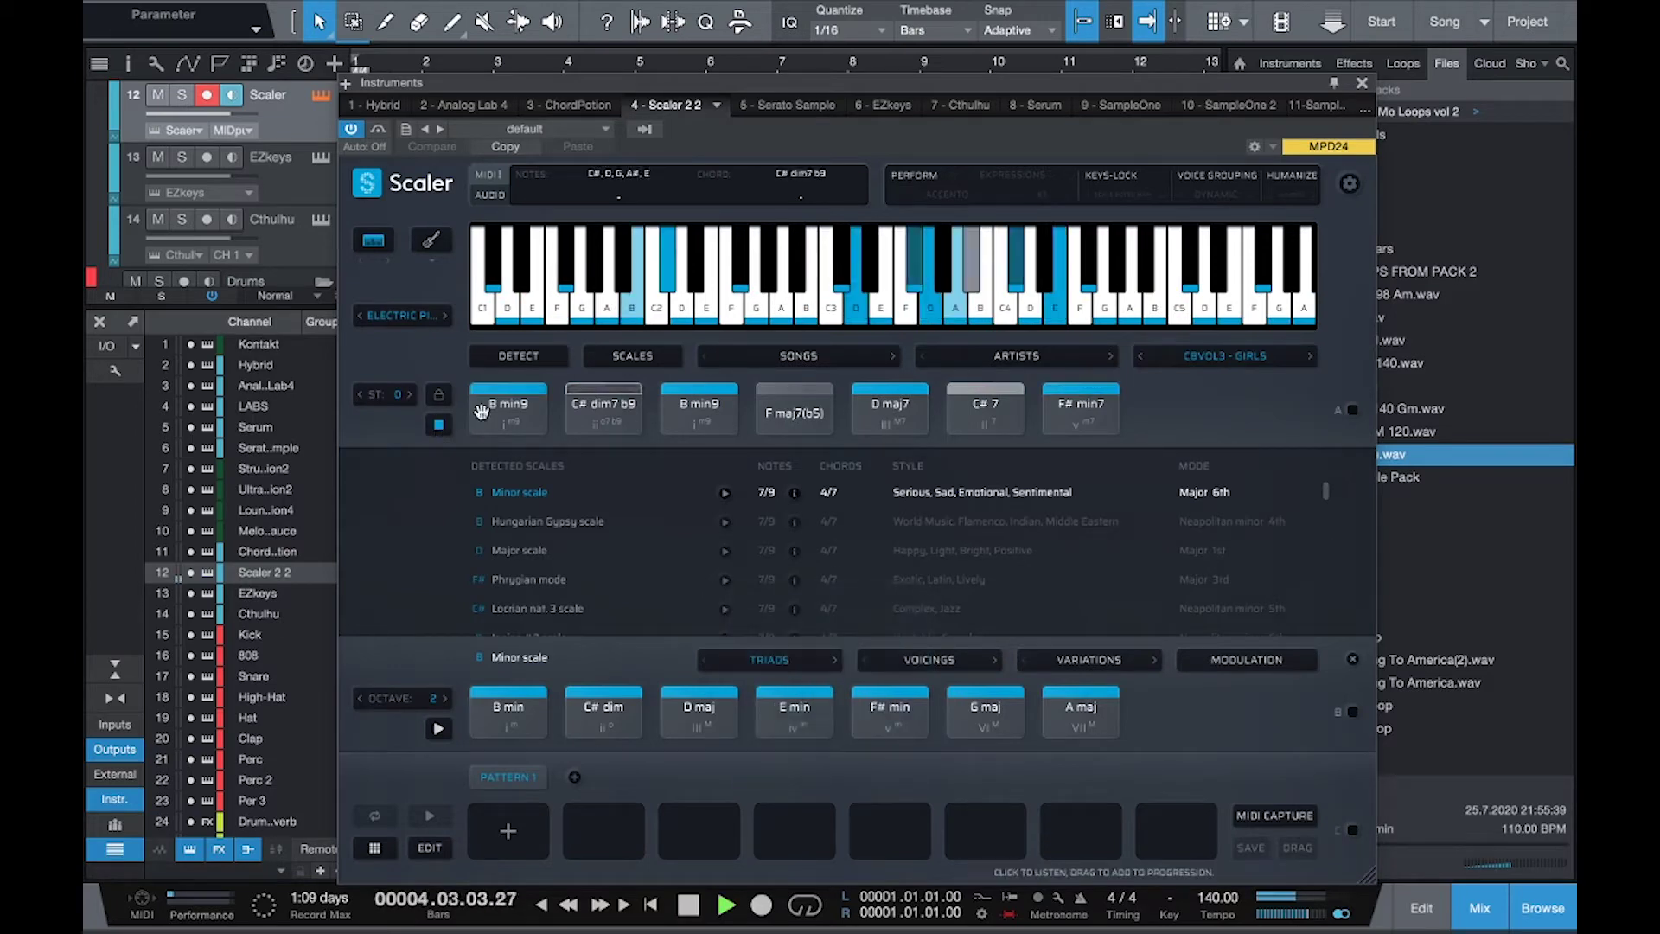
click(442, 428)
Fill the first five slots of Pattern 1 with the chords B min9, C# dim7 b9, B min9, F maj7(b5) and B min9.
drag(477, 415, 508, 830)
drag(605, 410, 603, 832)
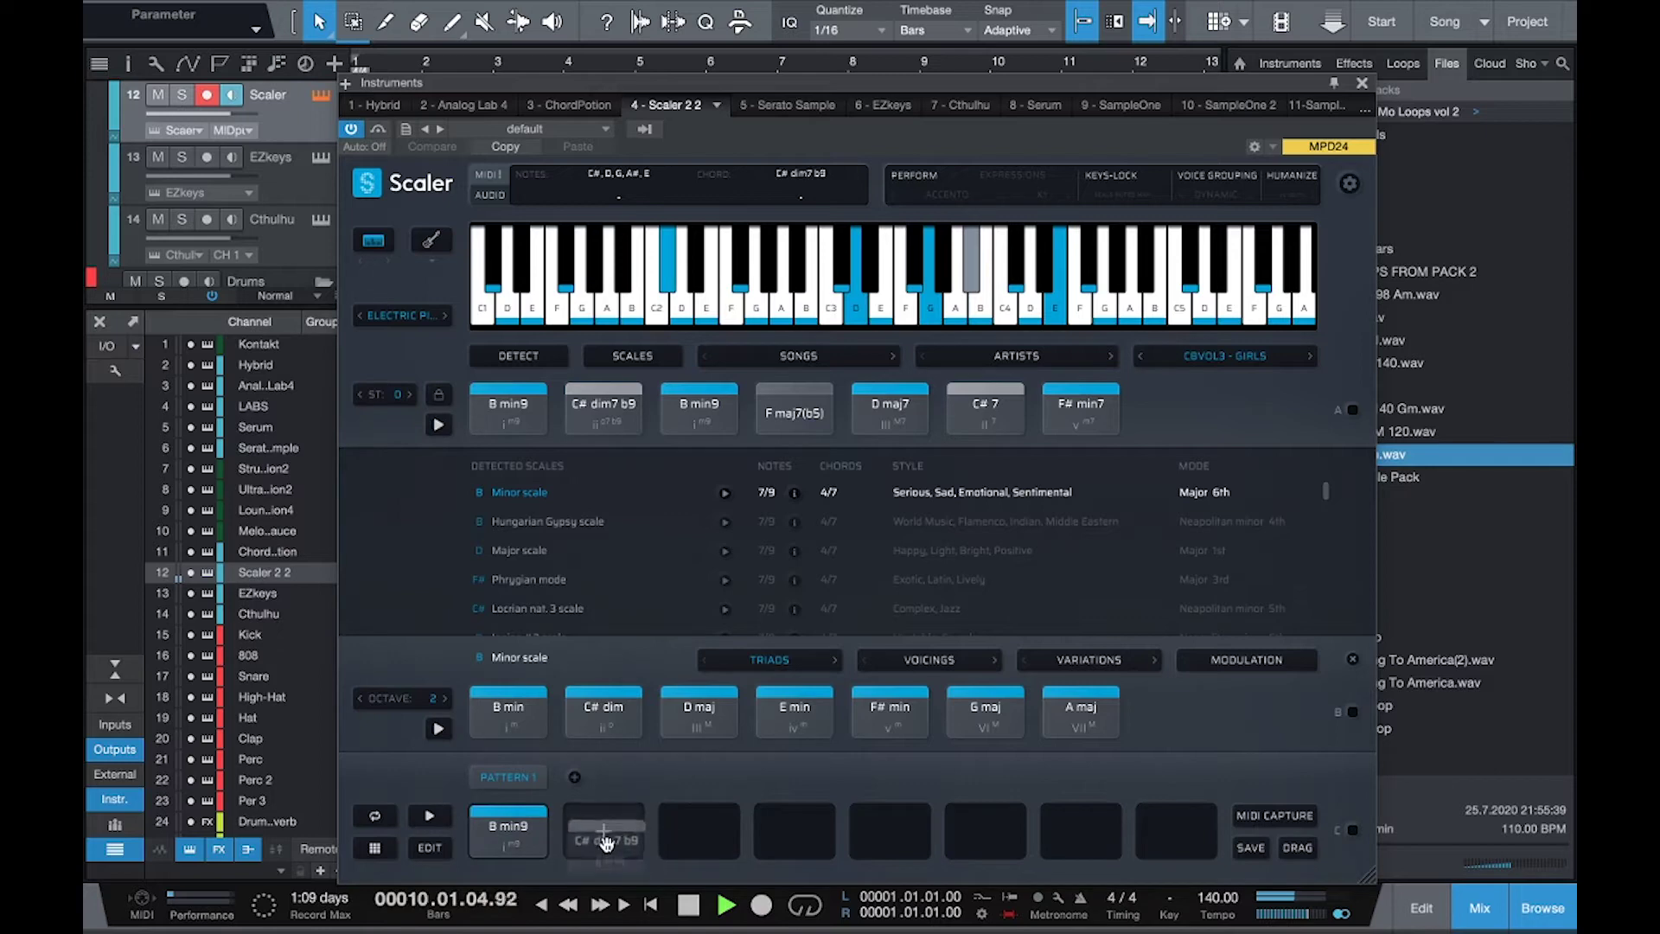
drag(710, 525, 698, 828)
drag(794, 412, 794, 825)
drag(509, 407, 889, 825)
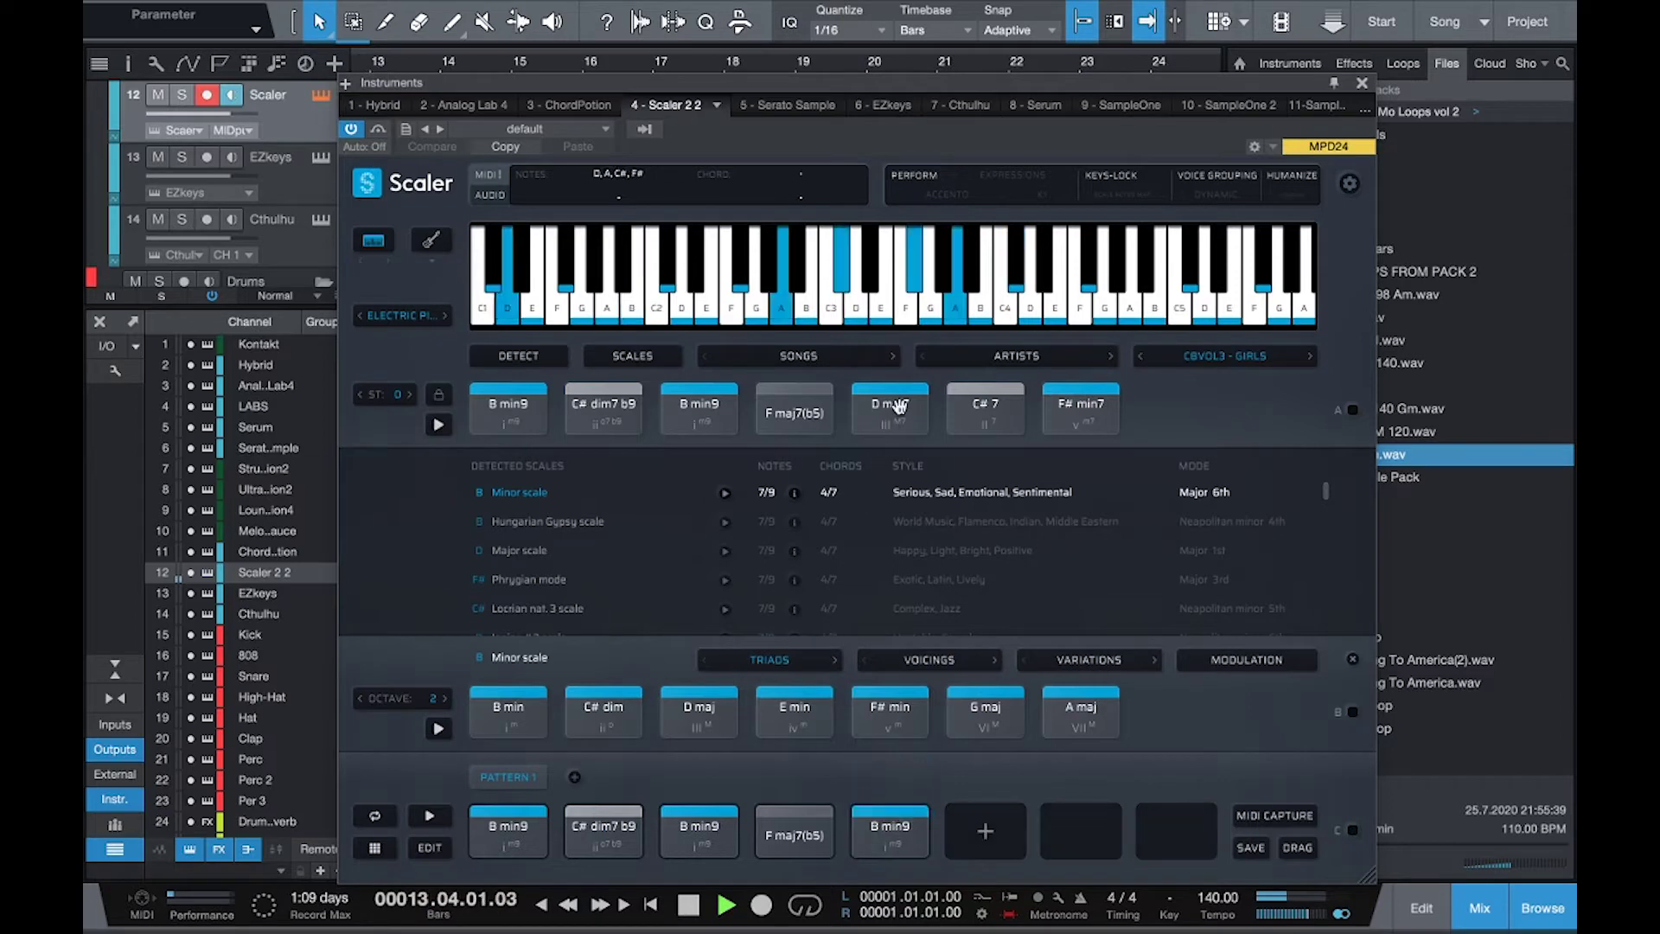
Add D maj7, C# 7 and F# min7 to the last three pattern slots and enable humanization.
drag(889, 406, 984, 826)
drag(988, 389, 1081, 825)
drag(1087, 415, 1183, 834)
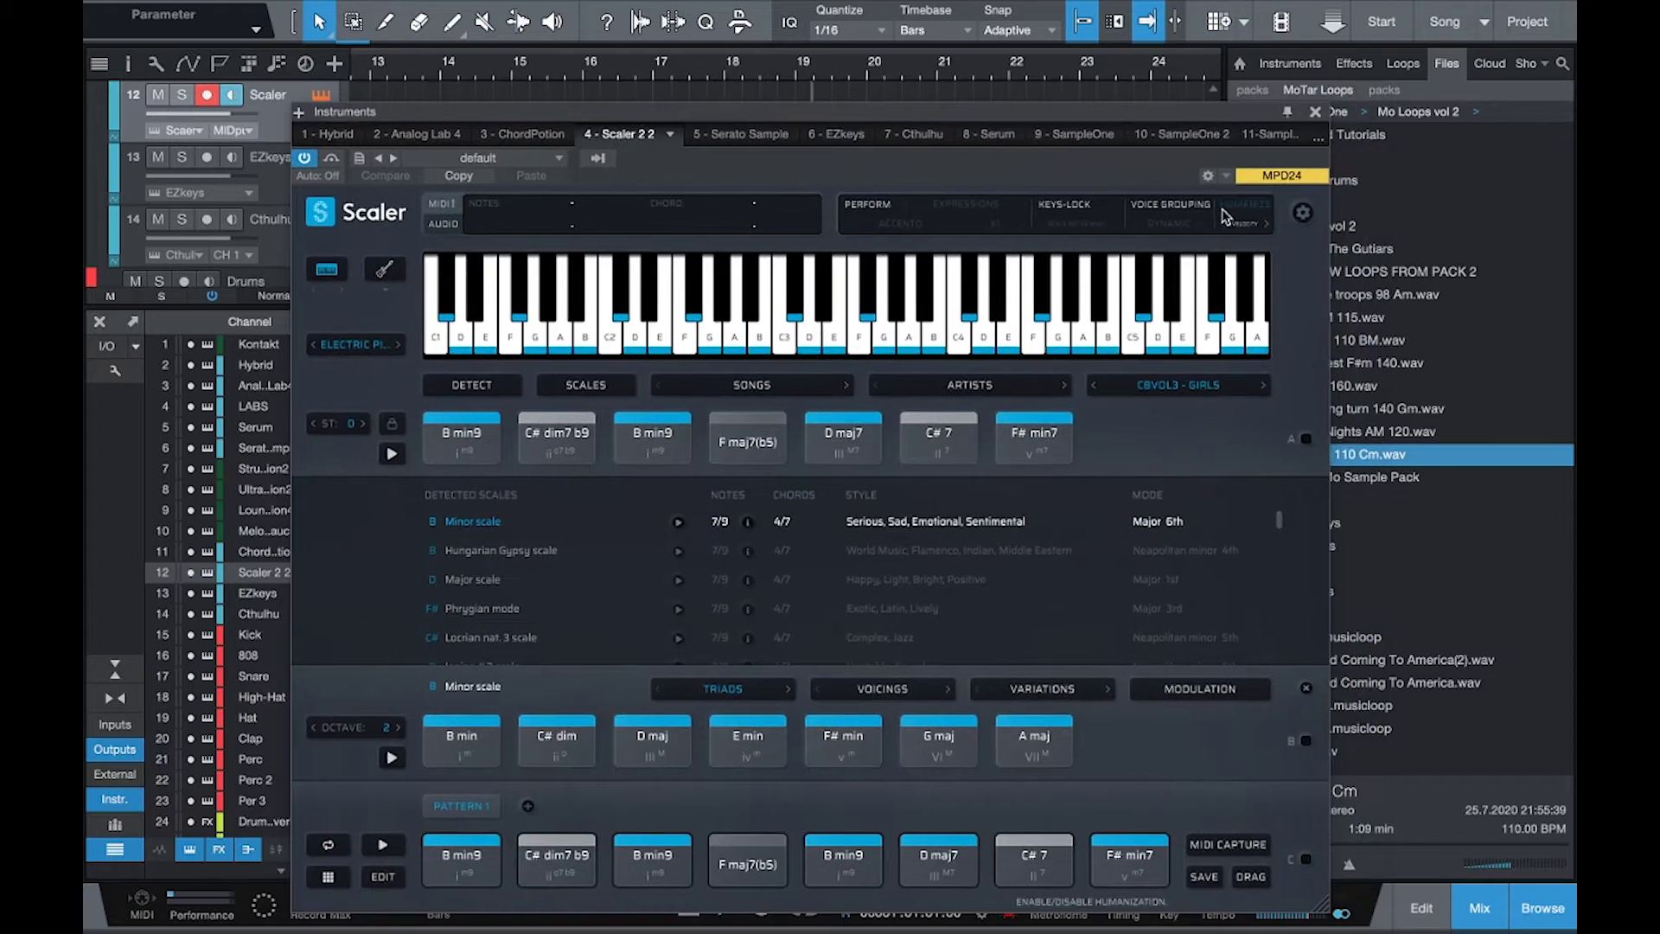
click(1225, 214)
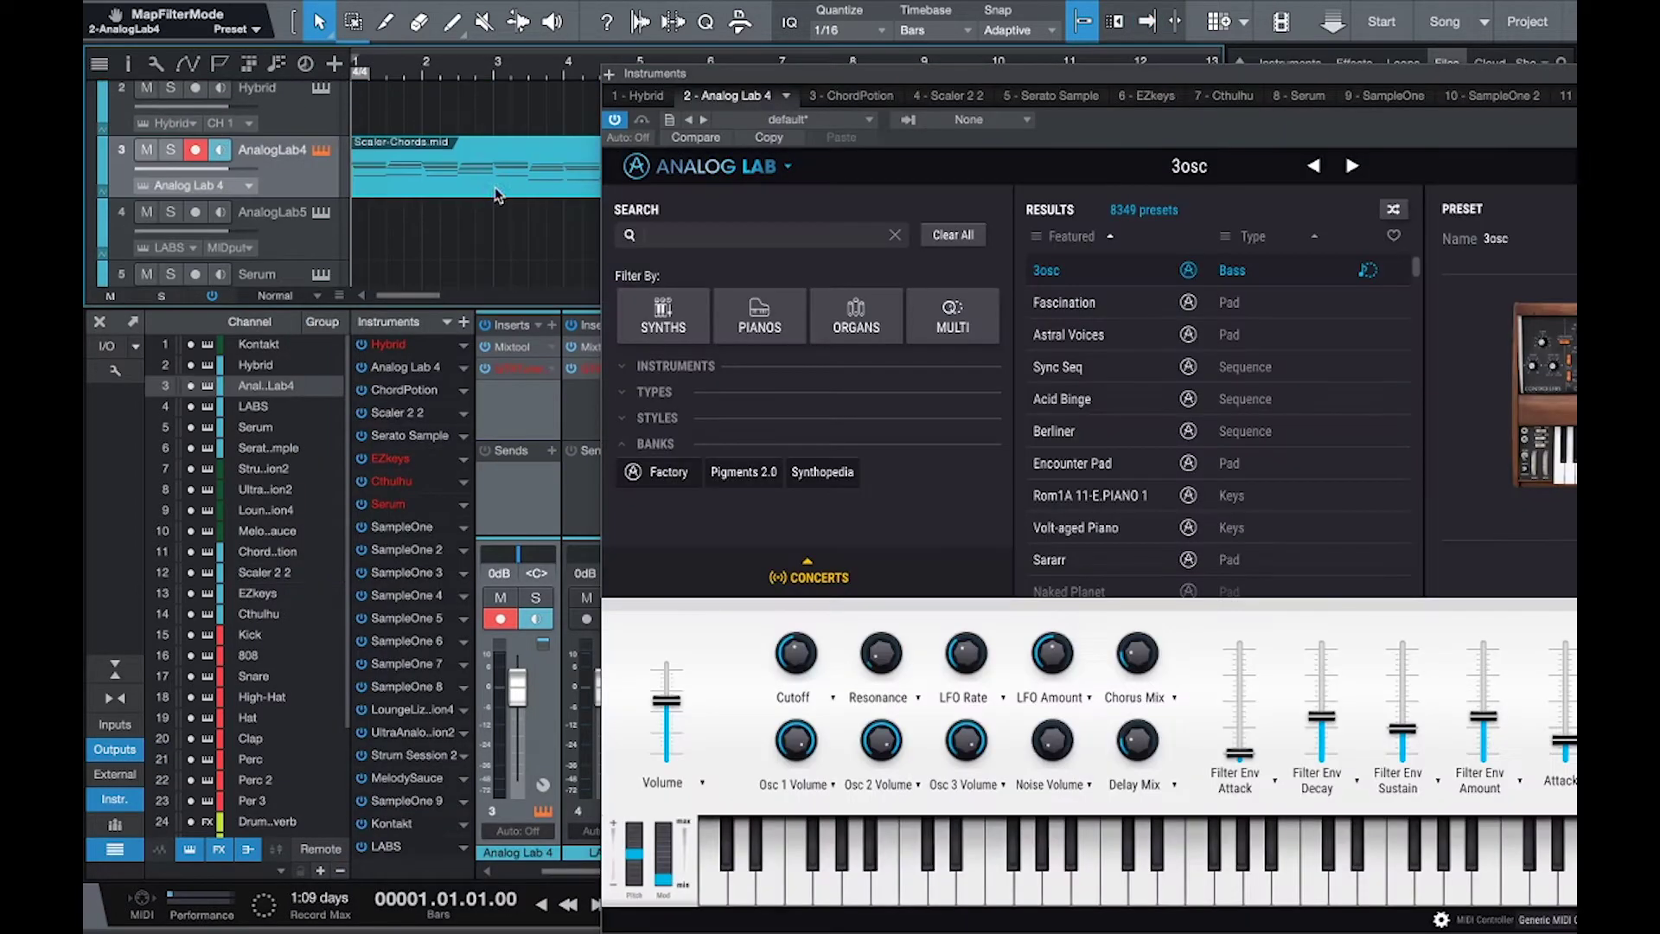
Filter the Analog Lab presets to pianos, audition shuffled presets until Radio Bread is loaded, and close the instrument window.
click(759, 316)
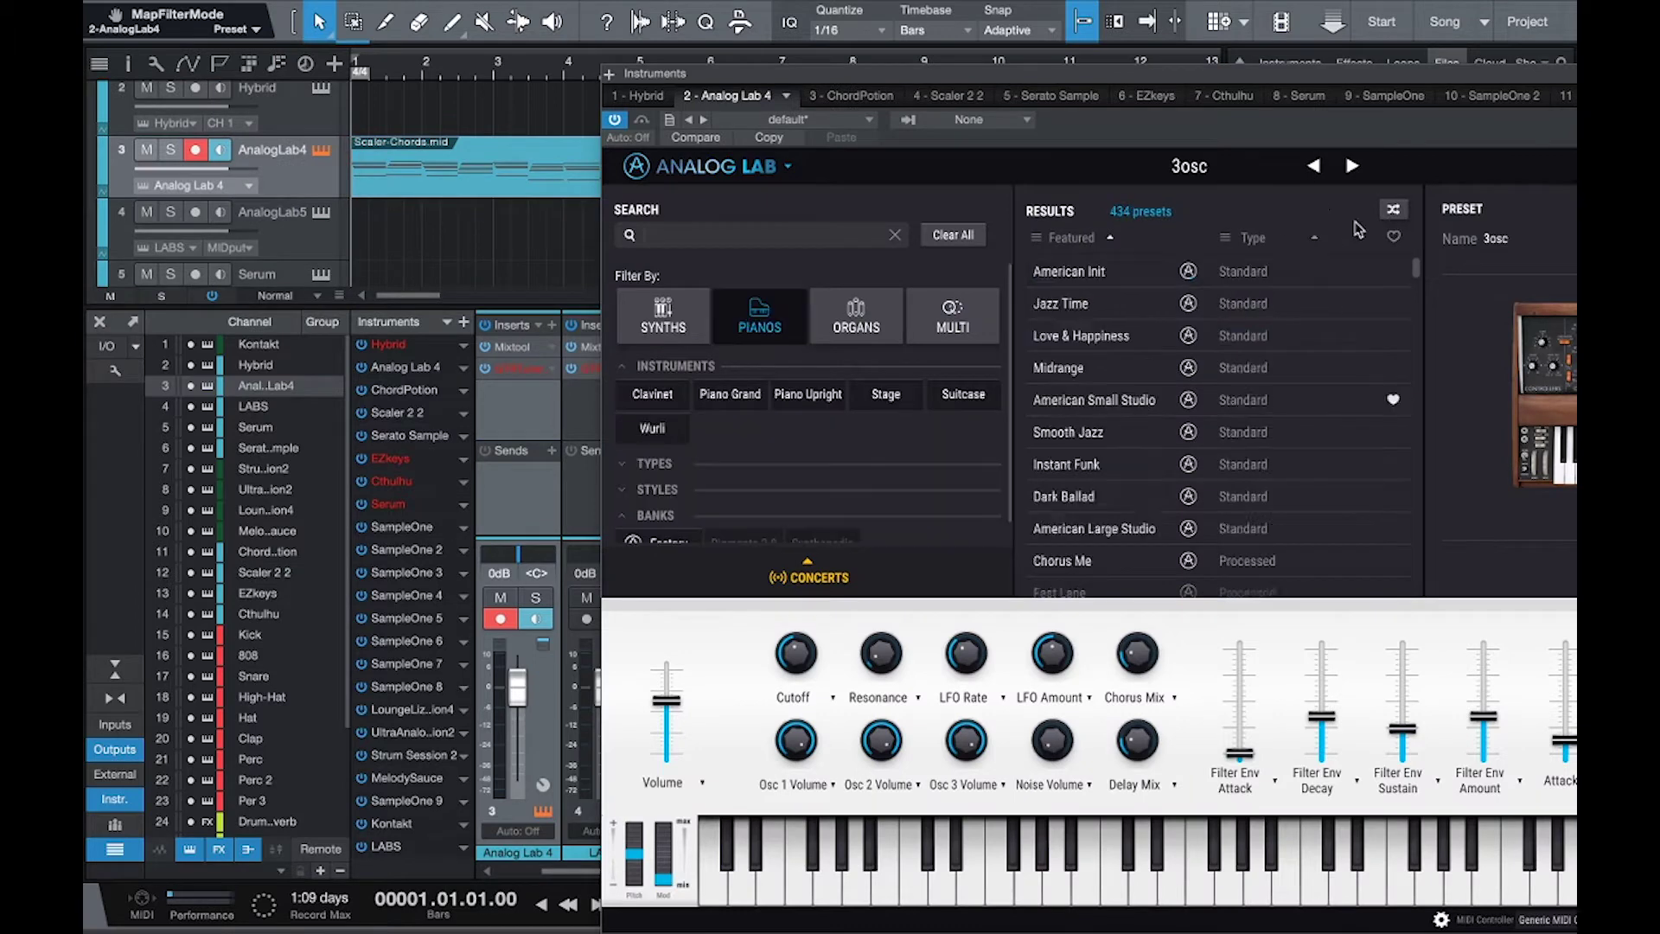
click(1363, 400)
key(space)
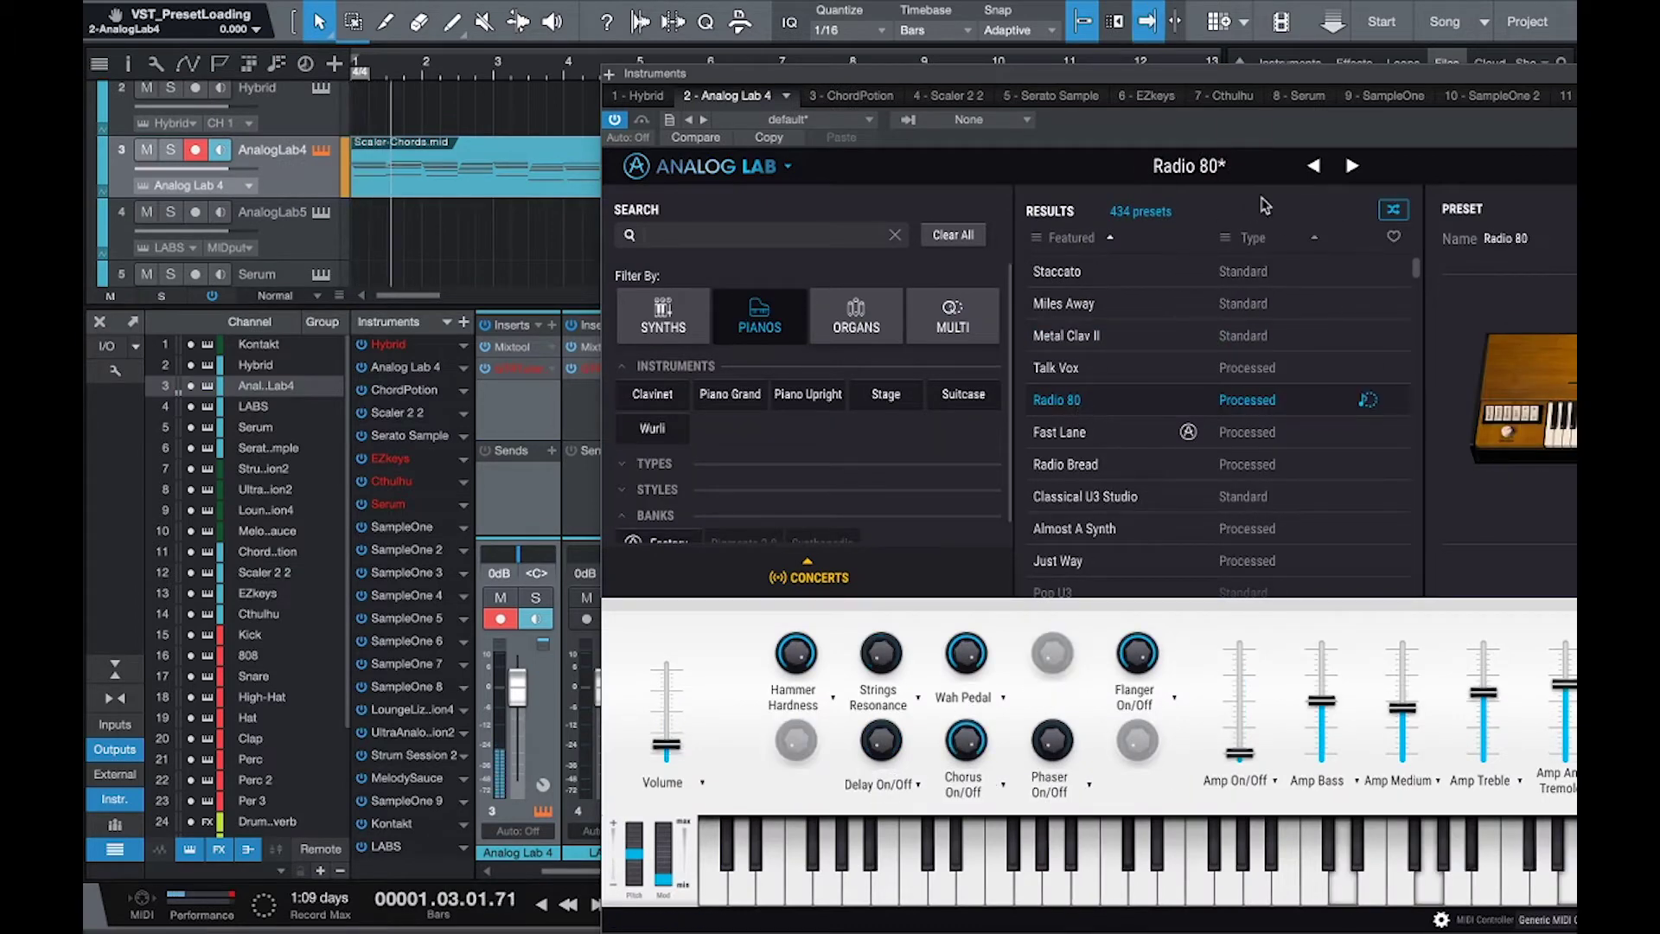
click(1360, 161)
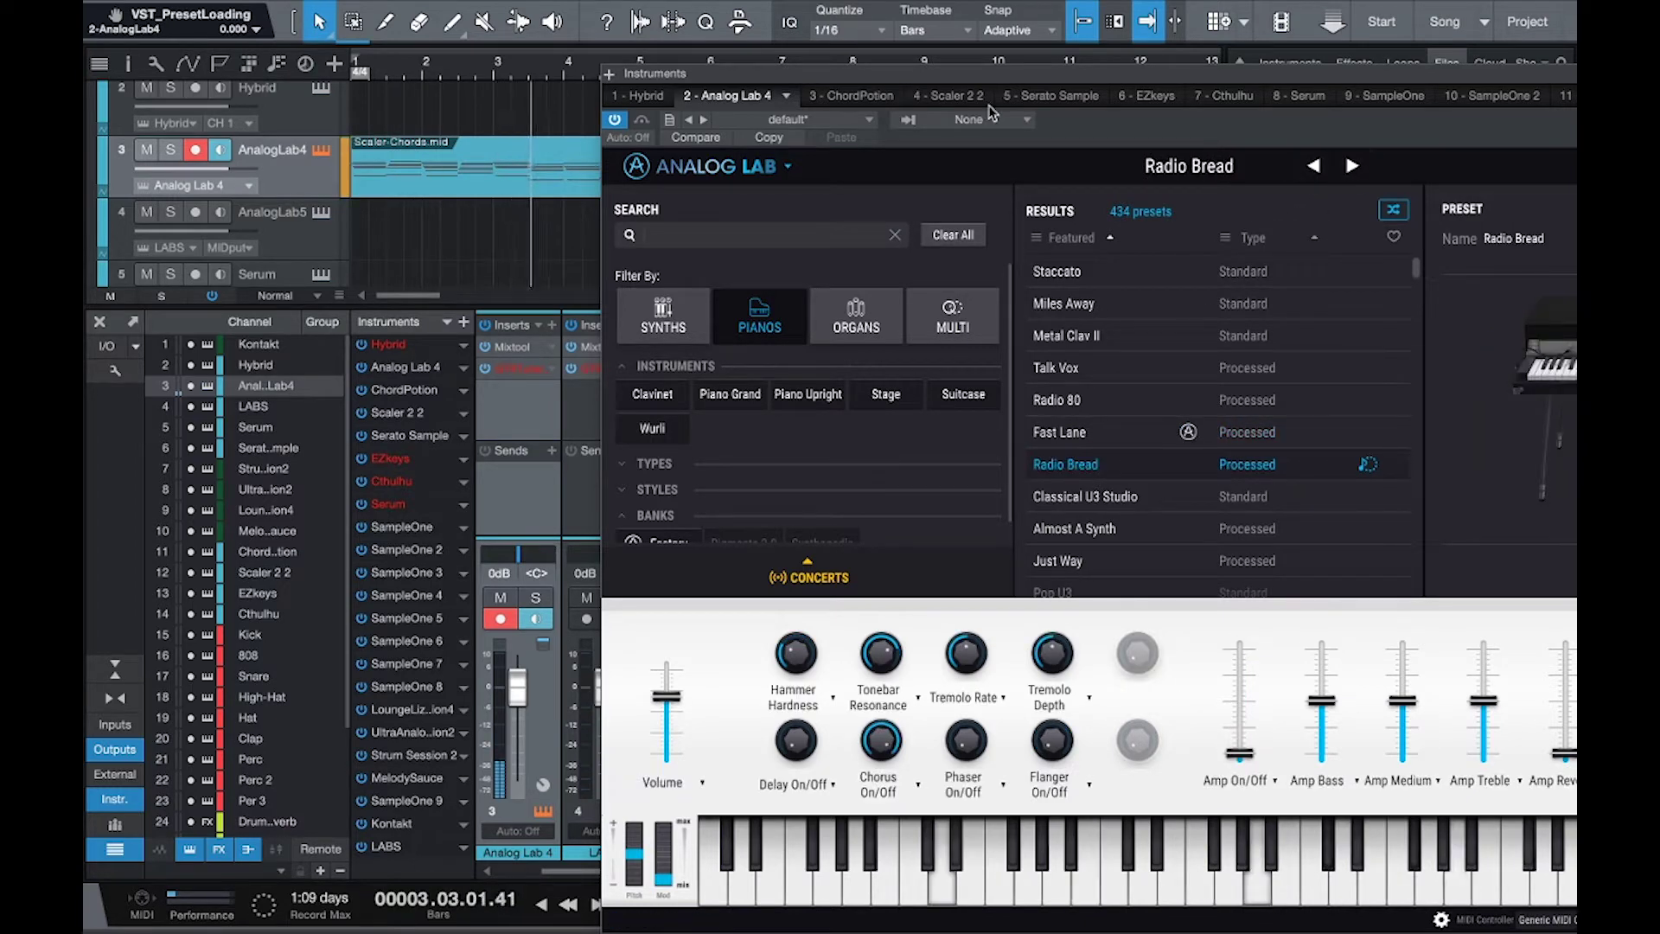
drag(724, 76, 298, 167)
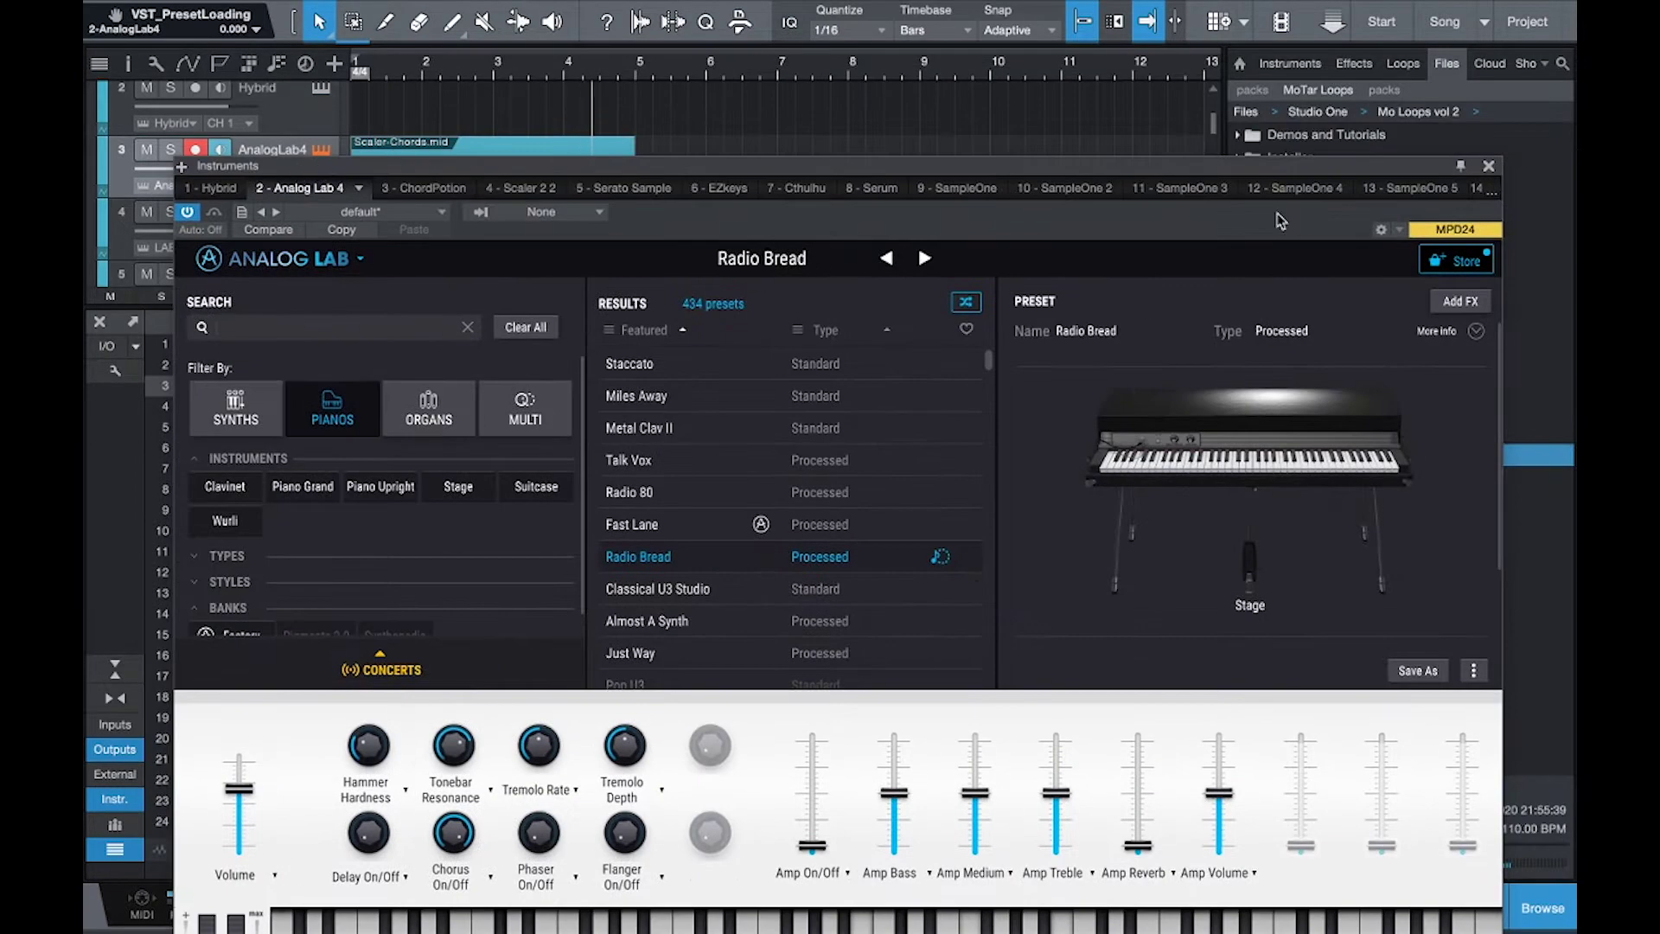
click(1489, 166)
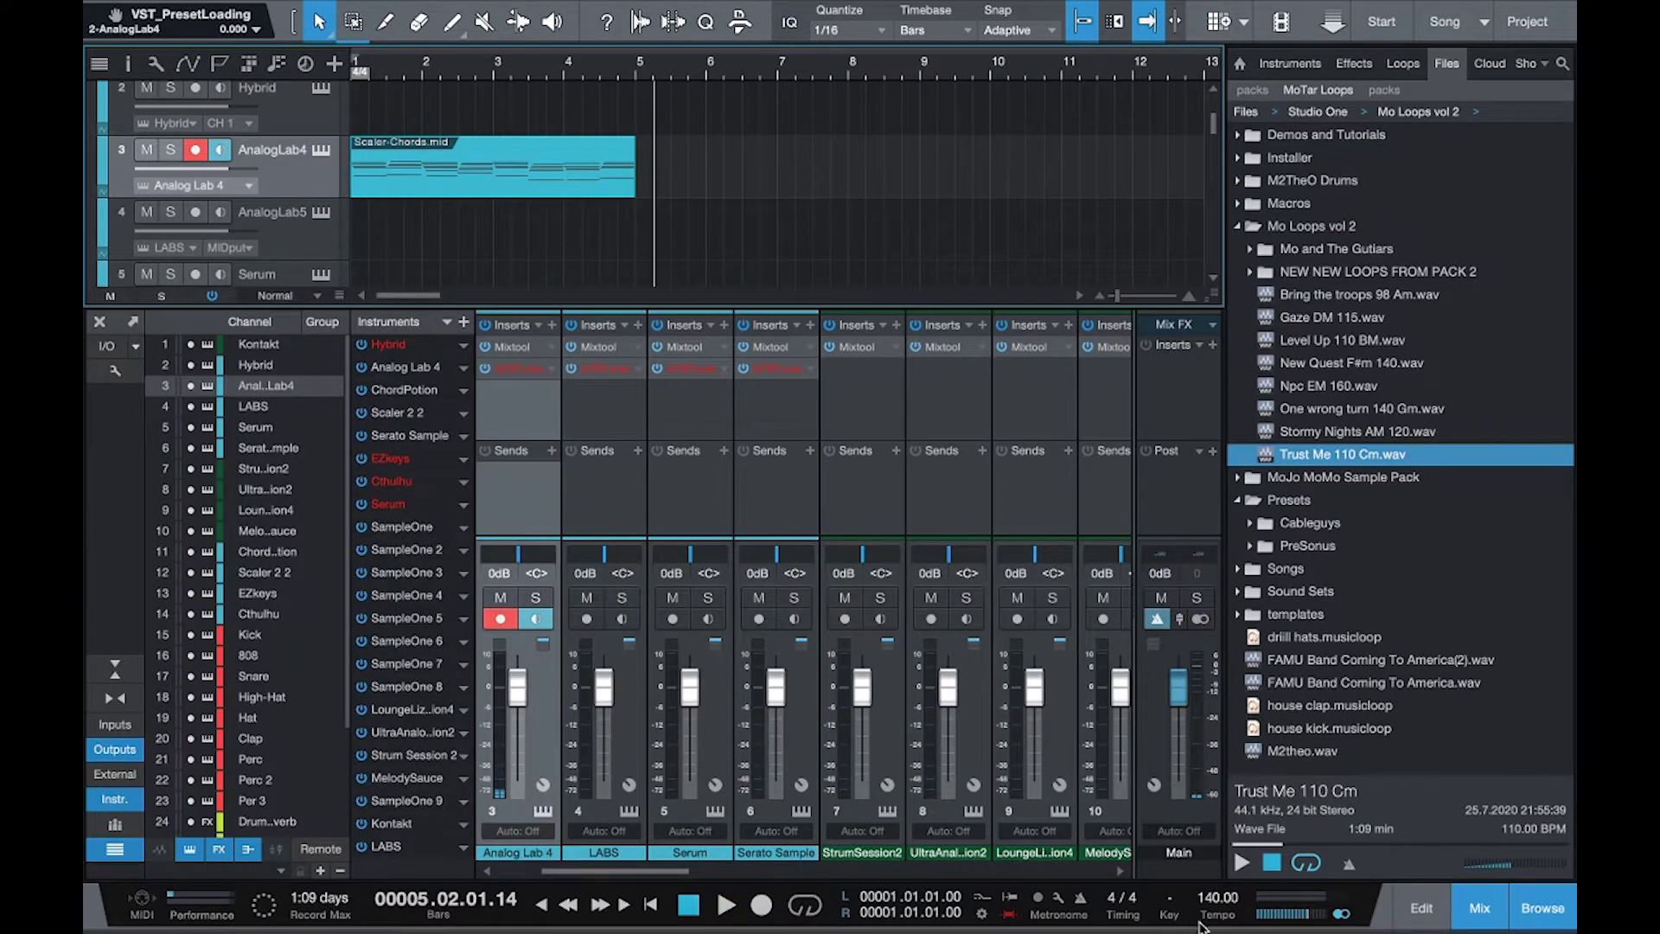
Set the song tempo to 110 BPM and play the chord clip.
text(110)
key(Return)
key(space)
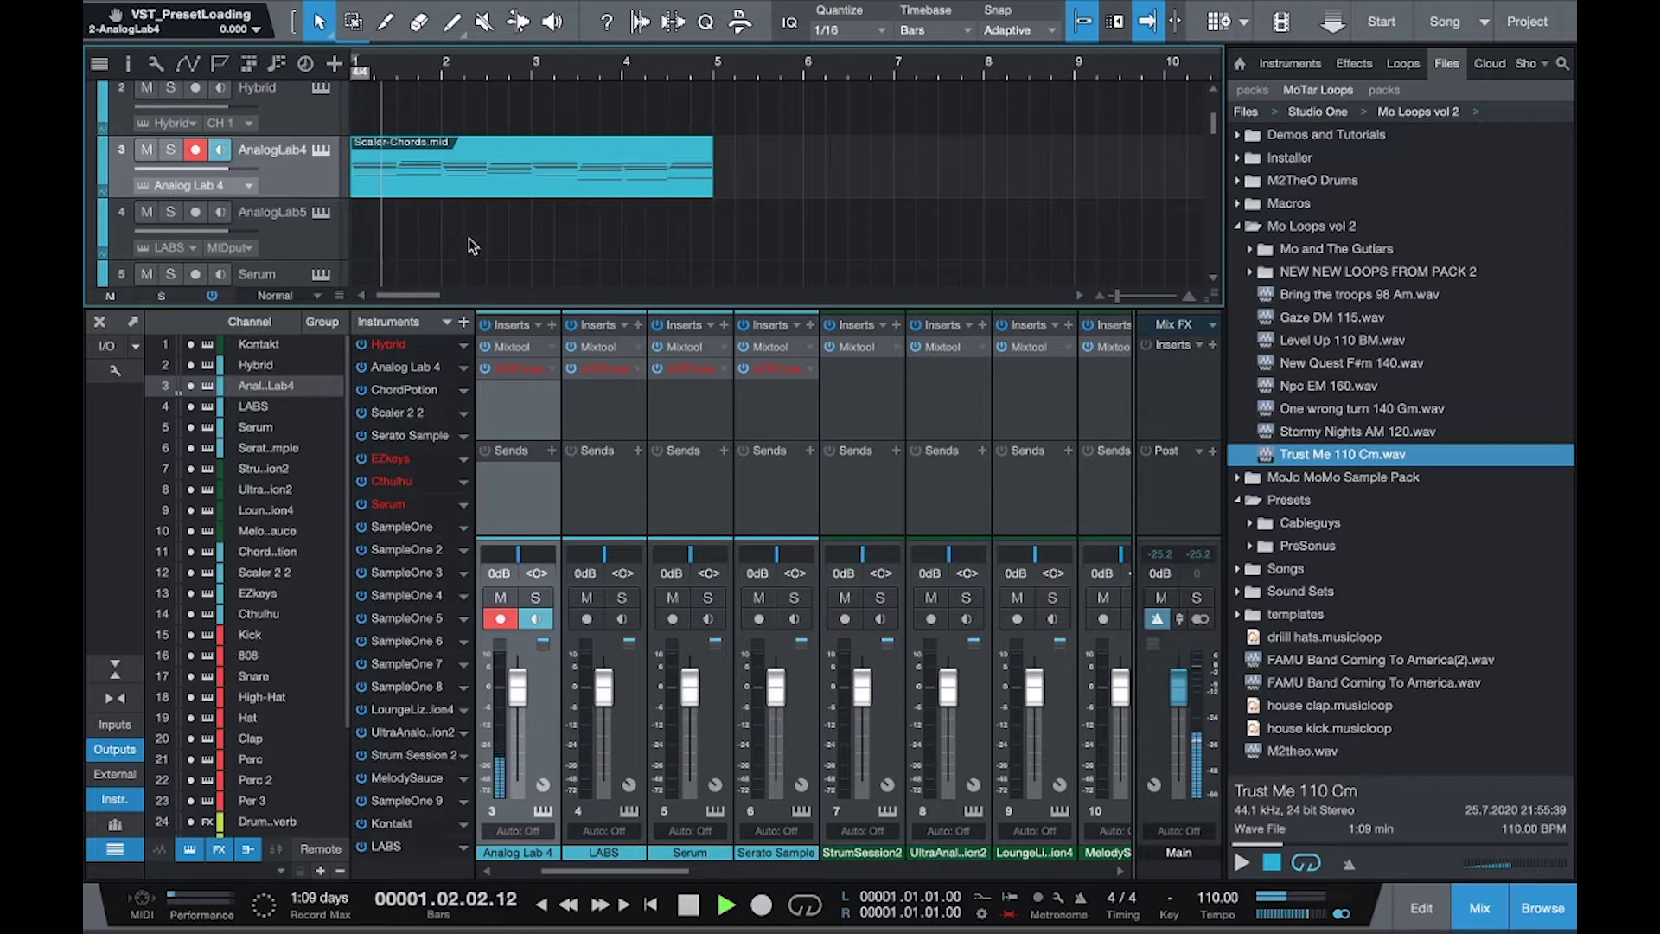
Edit the notes of the Scaler-Chords clip and shorten the third chord, at the start of bar 2, to one beat.
double_click(500, 165)
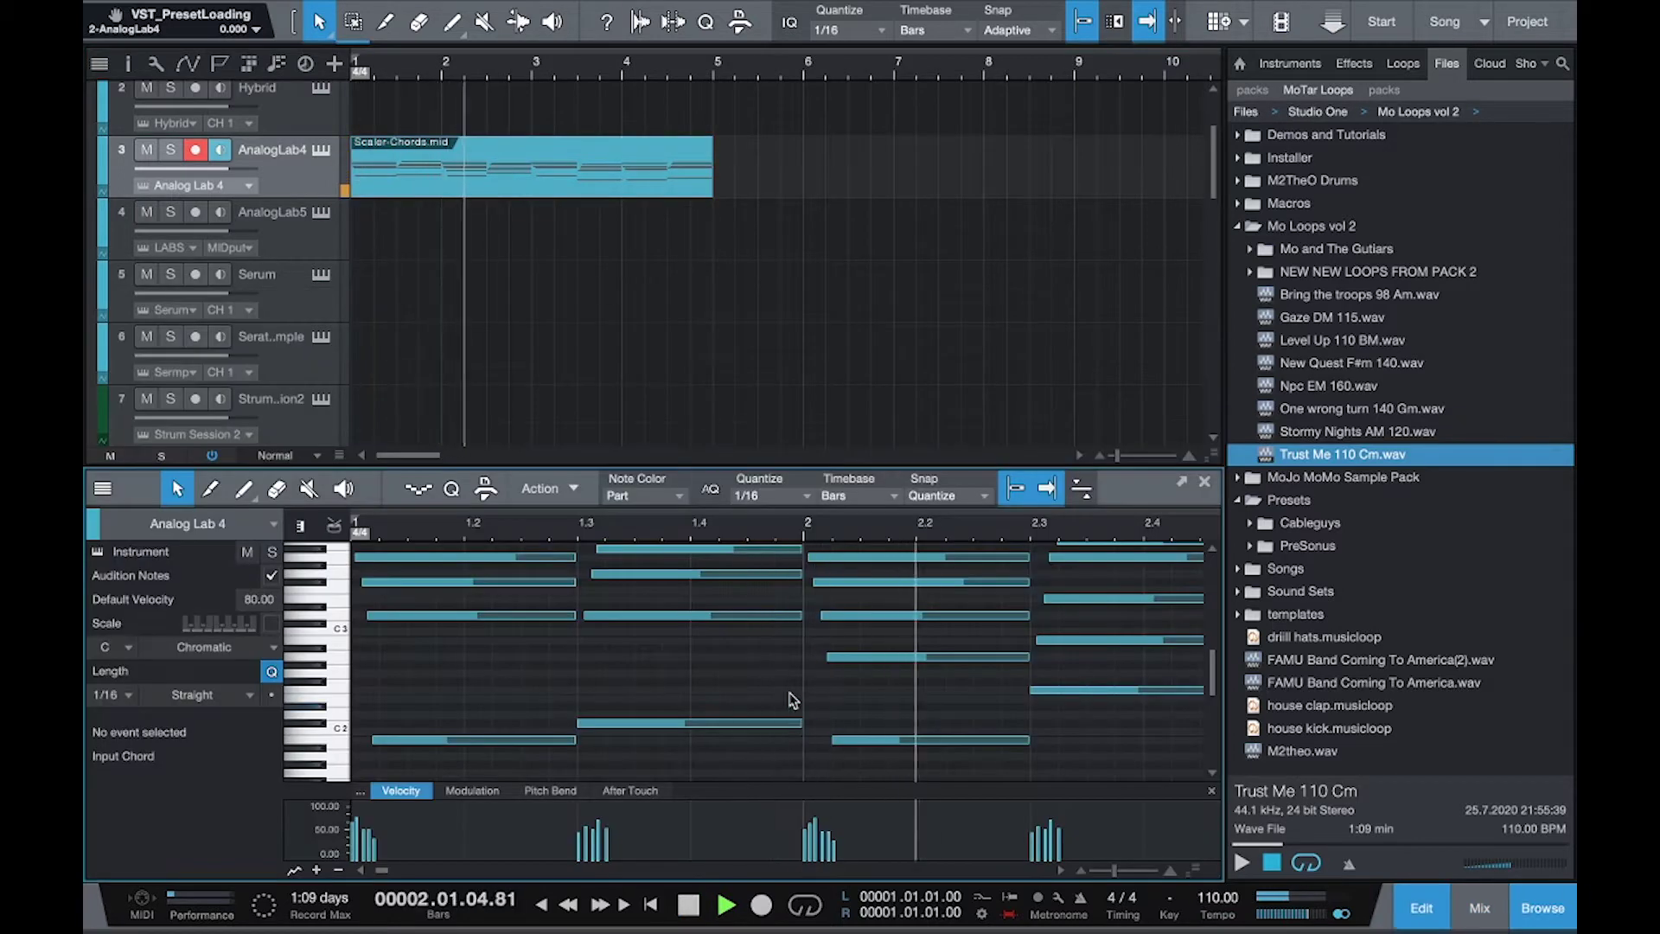
scroll(808, 662, down, 3)
key(space)
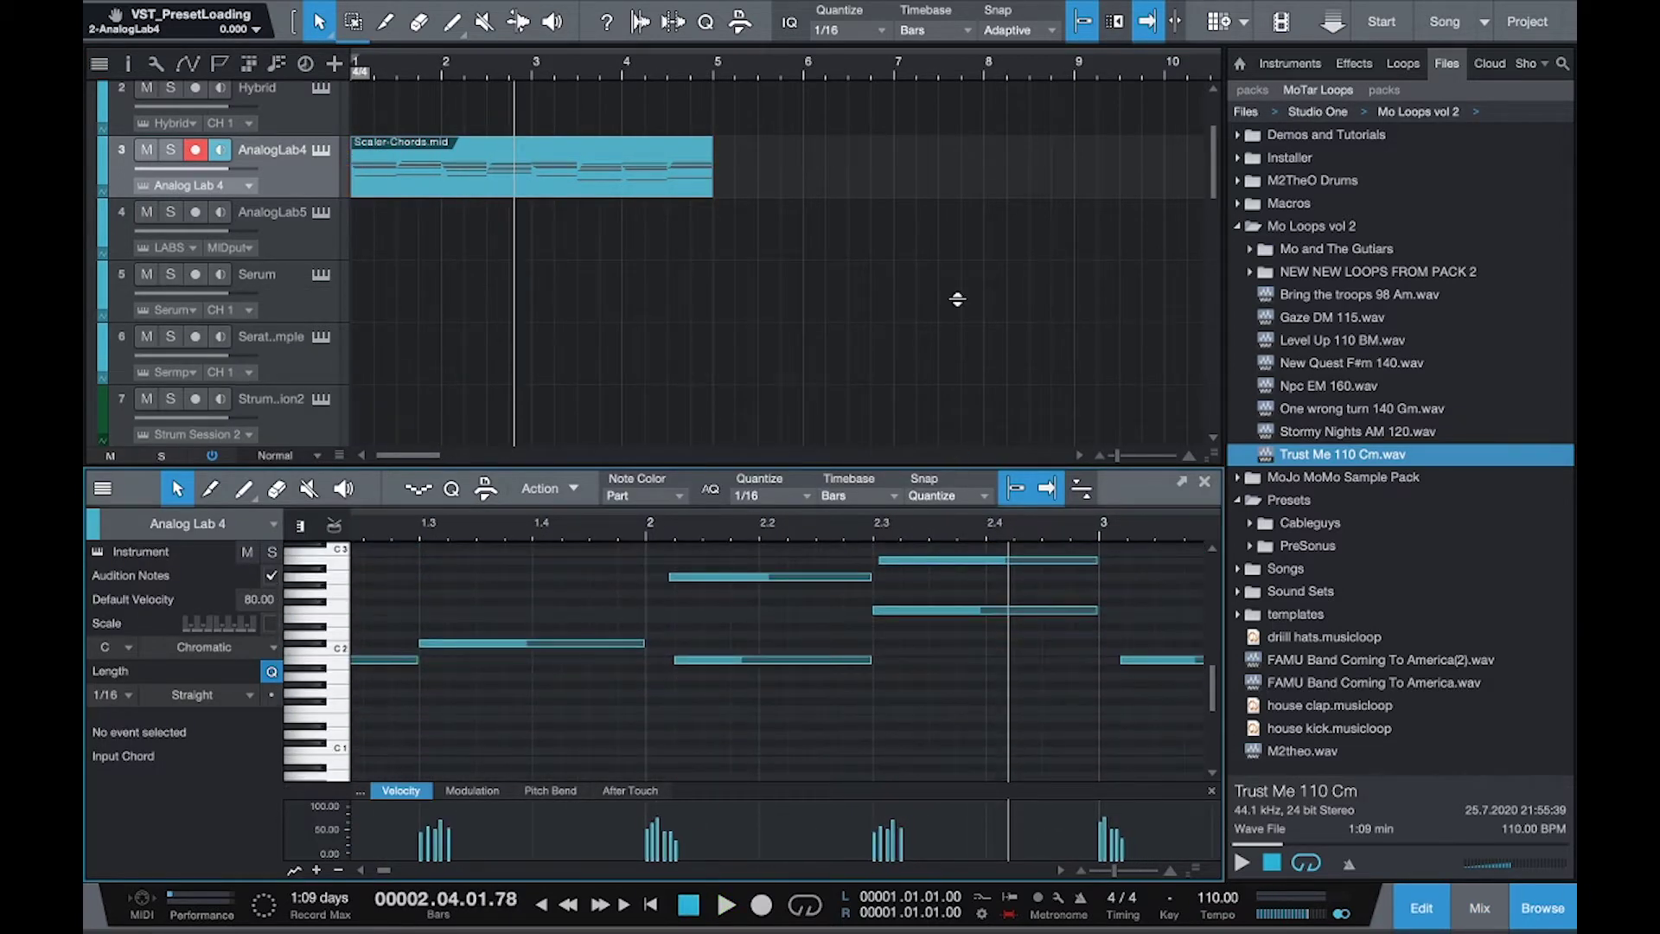
drag(957, 300, 957, 299)
drag(889, 438, 977, 665)
key(space)
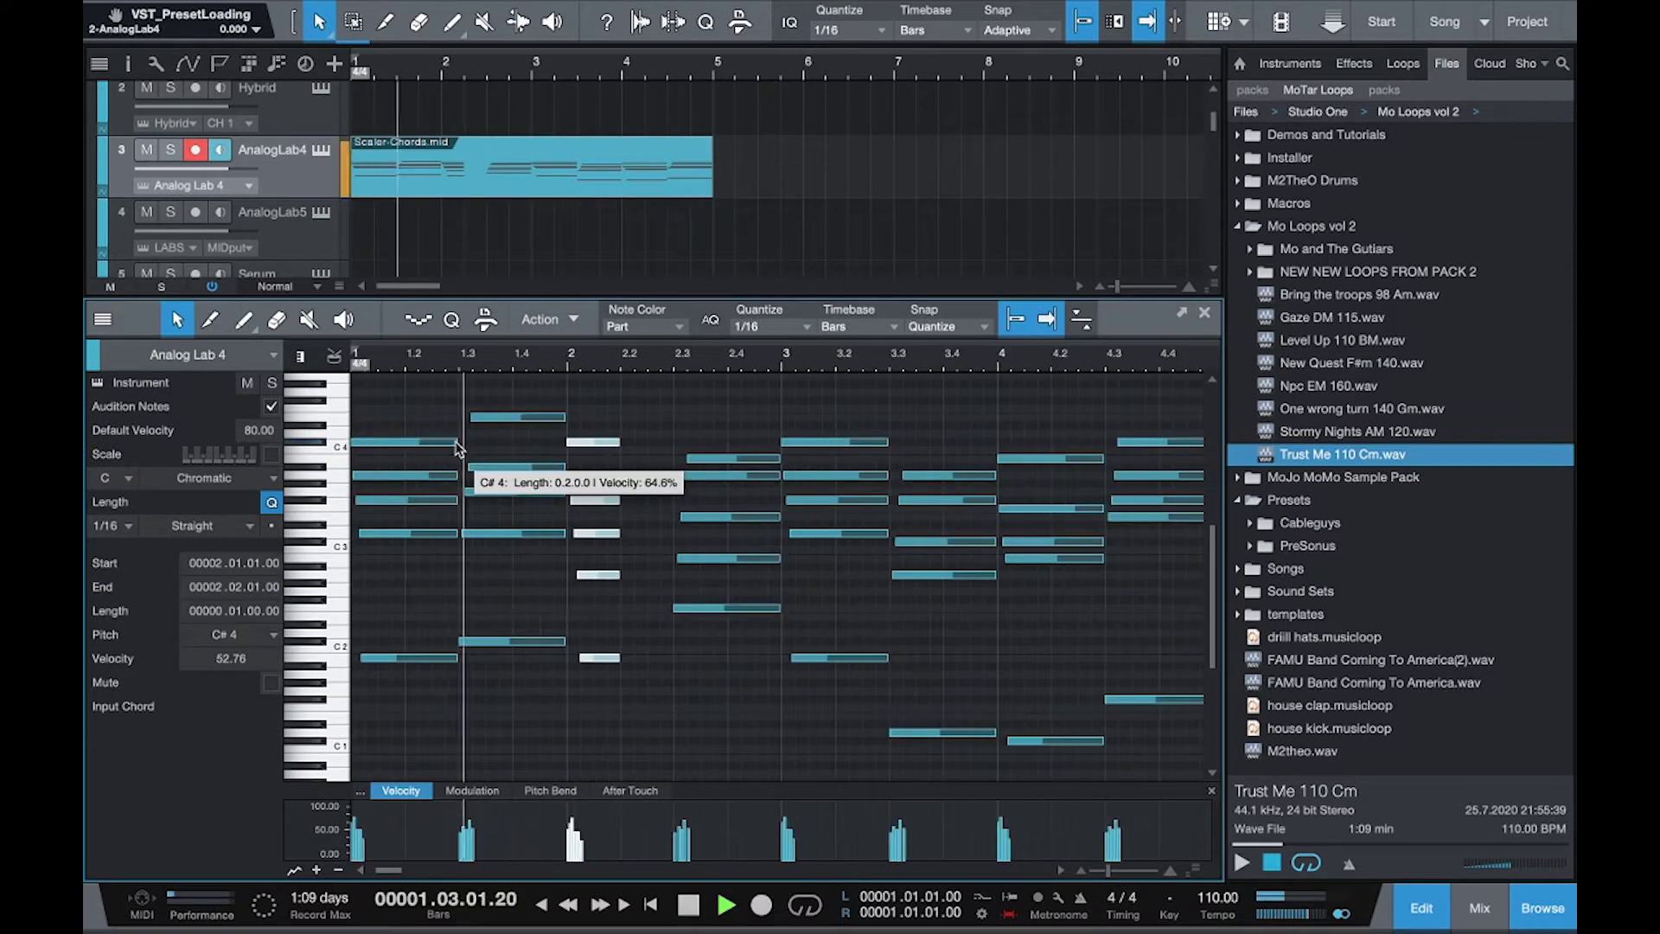
Bring up the mixer and set the loop range to the Scaler-Chords clip.
key(F3)
key(space)
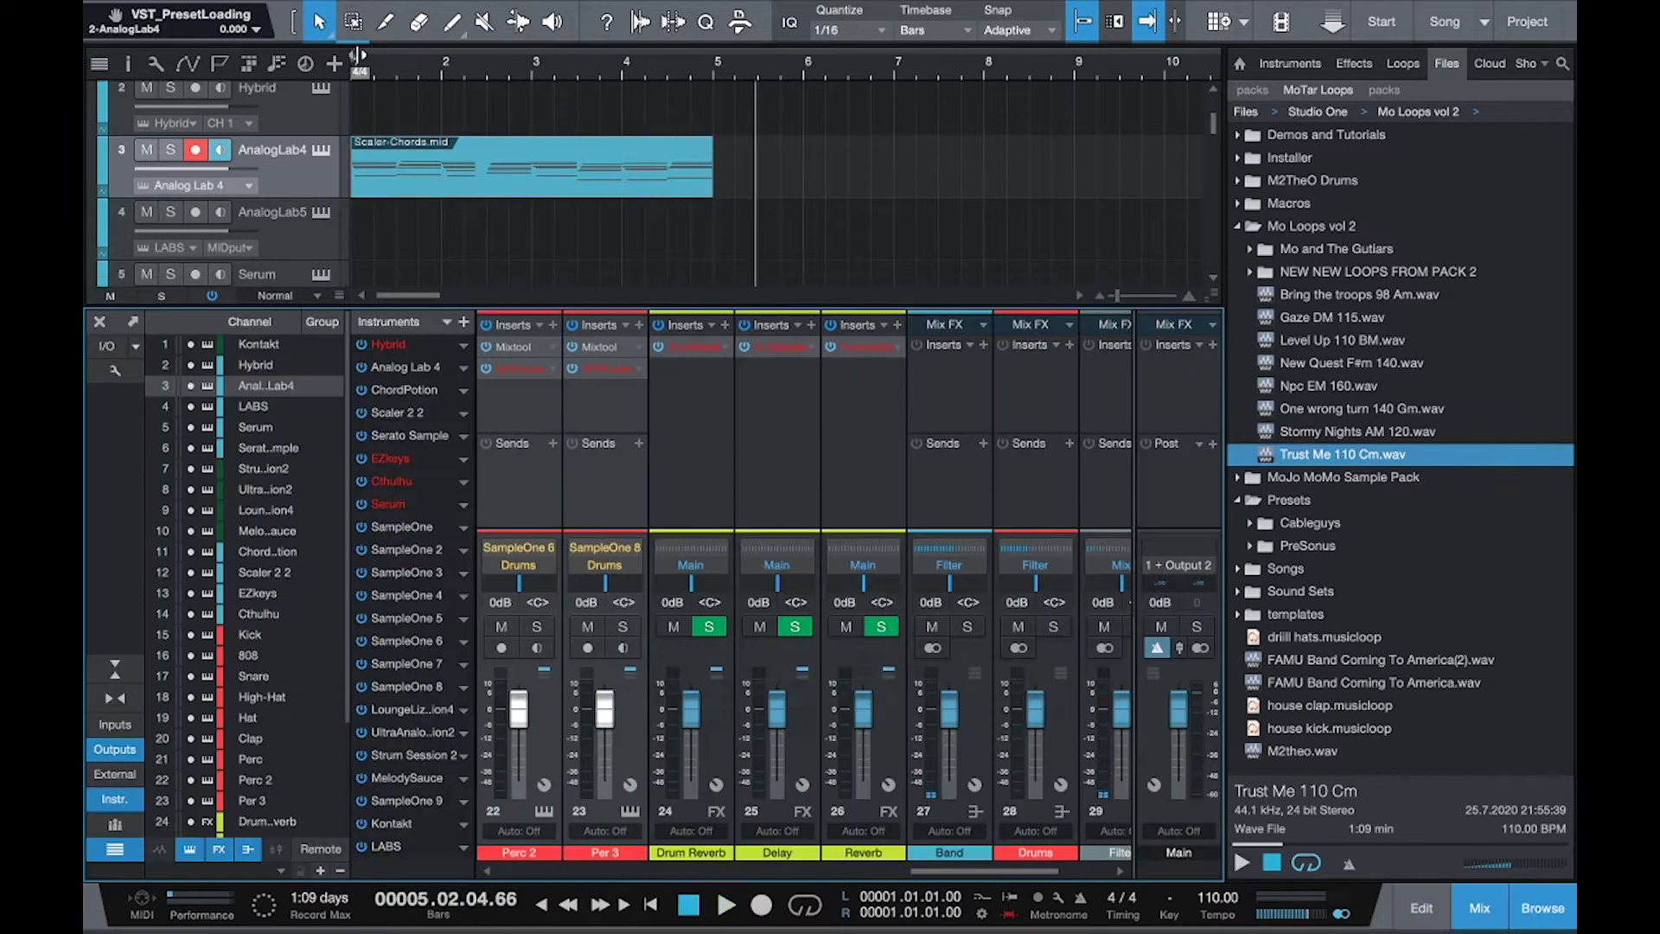
key(p)
Insert the RVerb (s) plug-in on the Reverb FX channel and start playback.
click(897, 325)
scroll(1038, 623, down, 5)
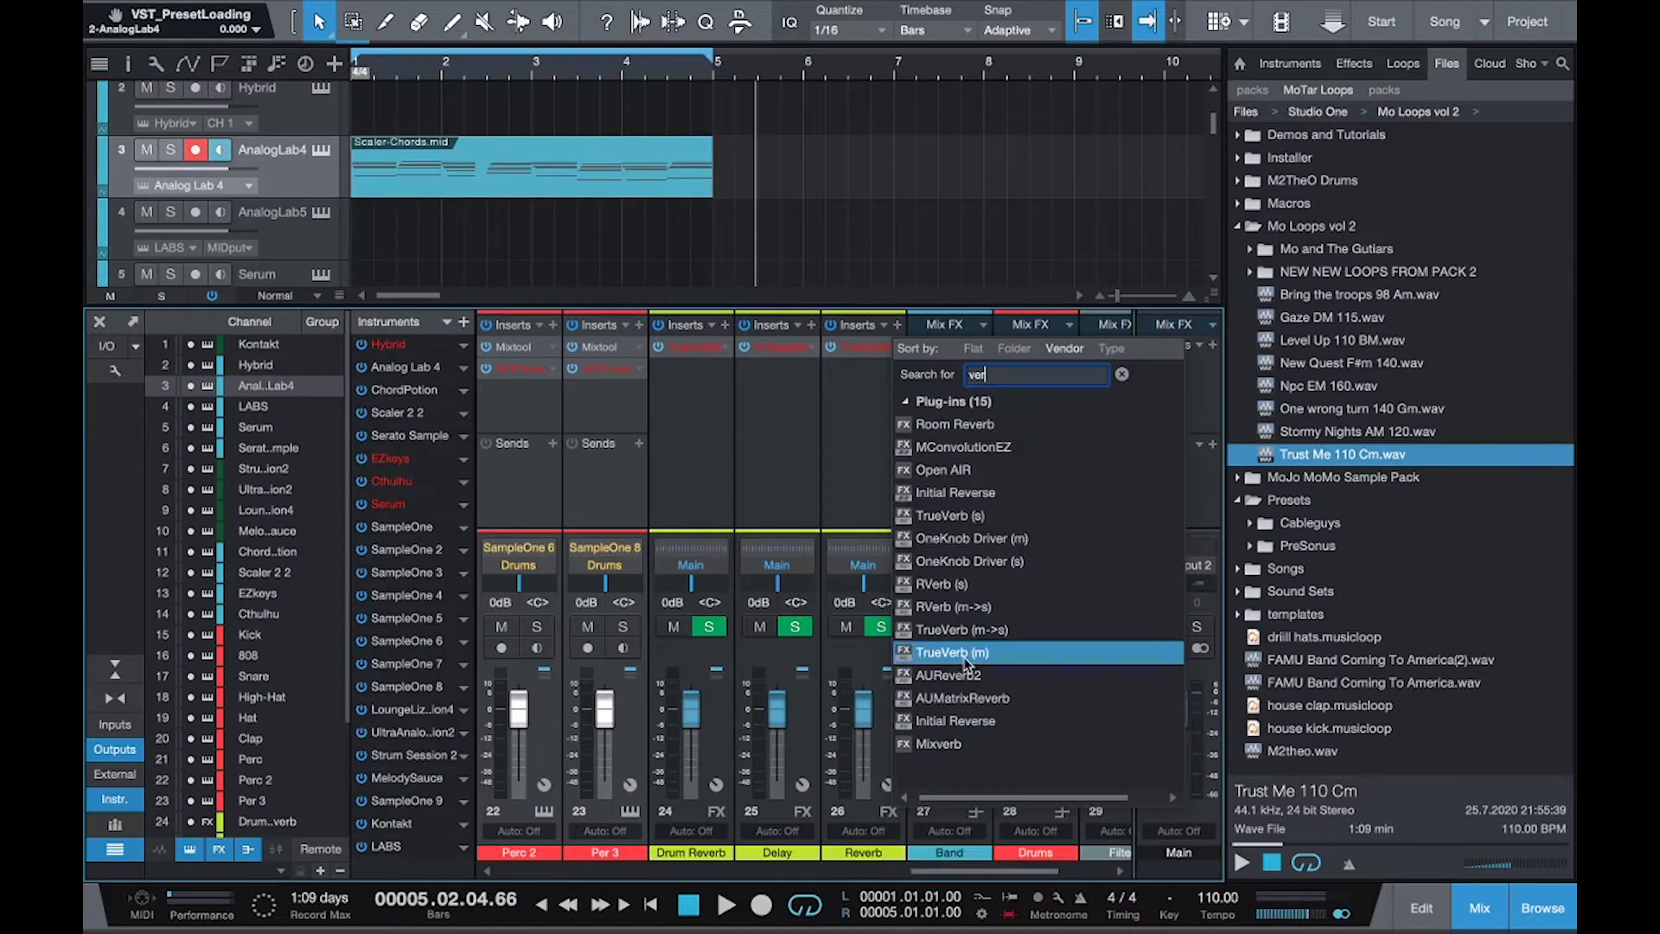
click(967, 595)
key(space)
Load the artist preset Atmo Long Verb in RVerb and close the plug-in window.
click(1065, 186)
mouse_move(1090, 325)
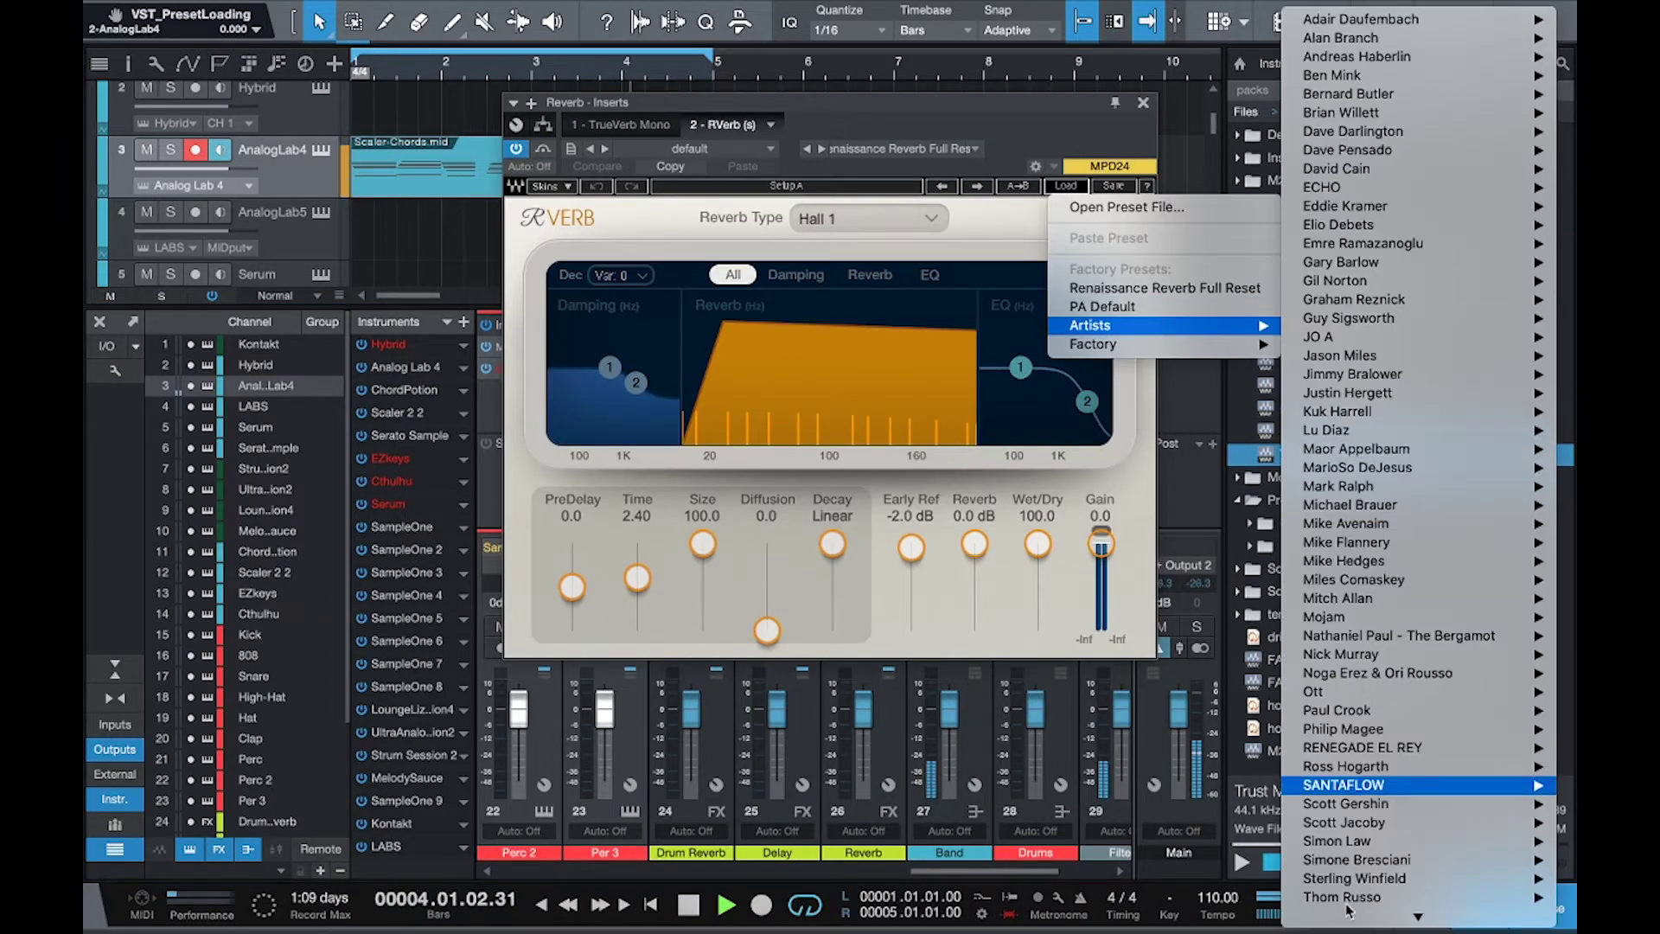
scroll(1392, 821, down, 2)
mouse_move(1392, 858)
mouse_move(1357, 782)
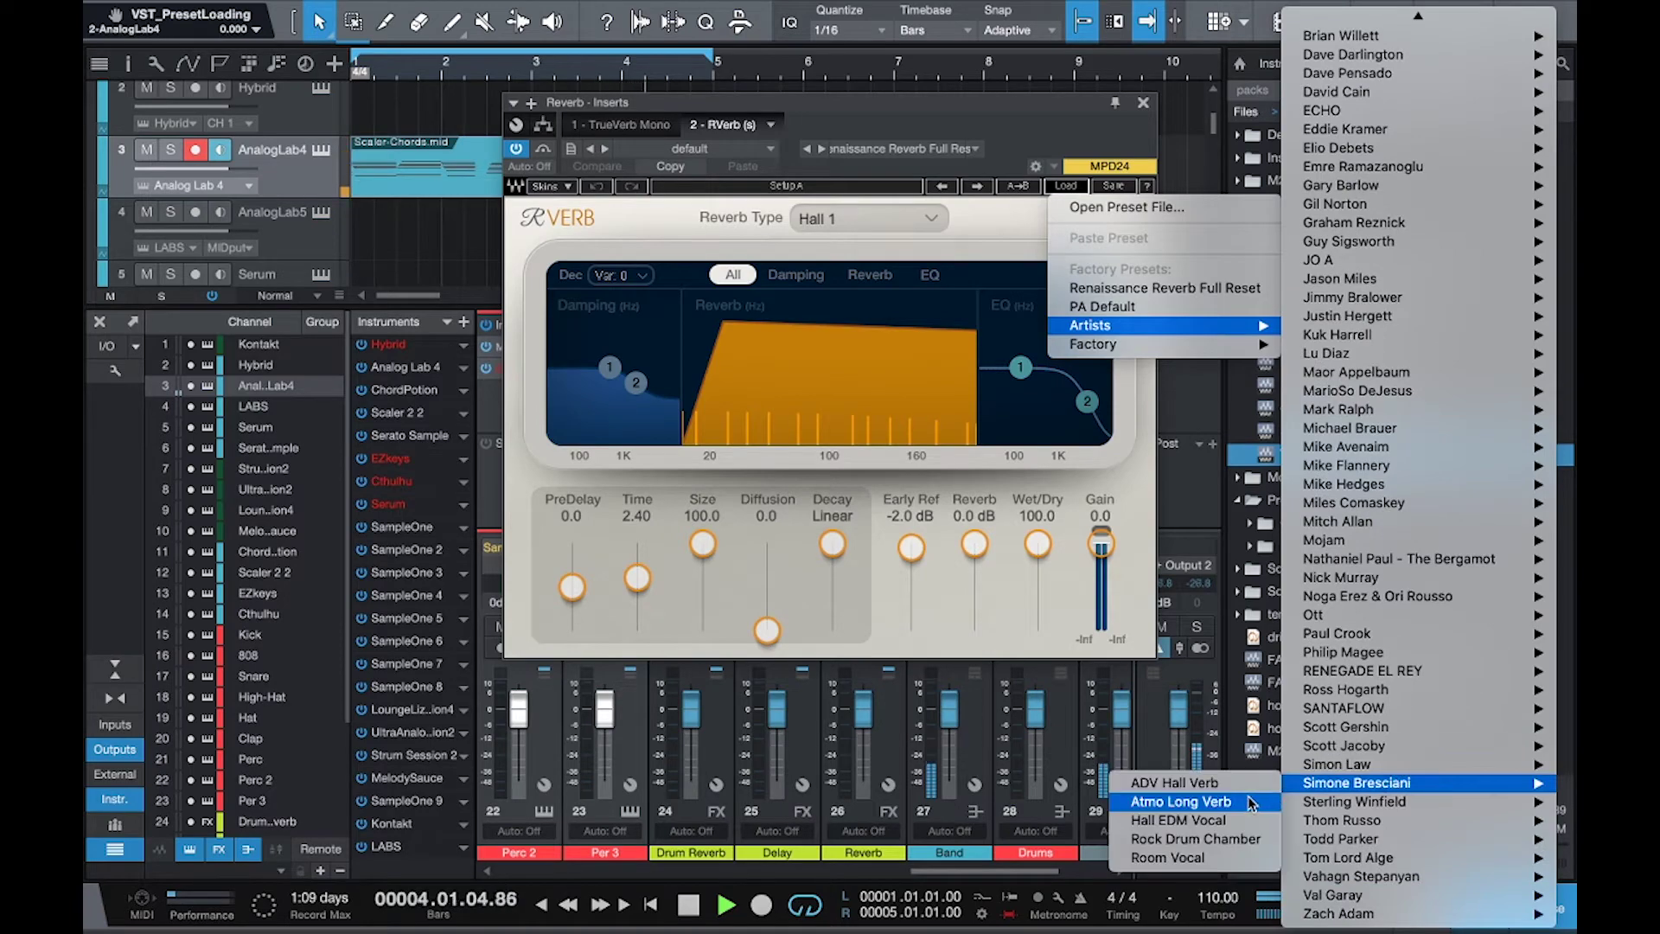
click(1249, 802)
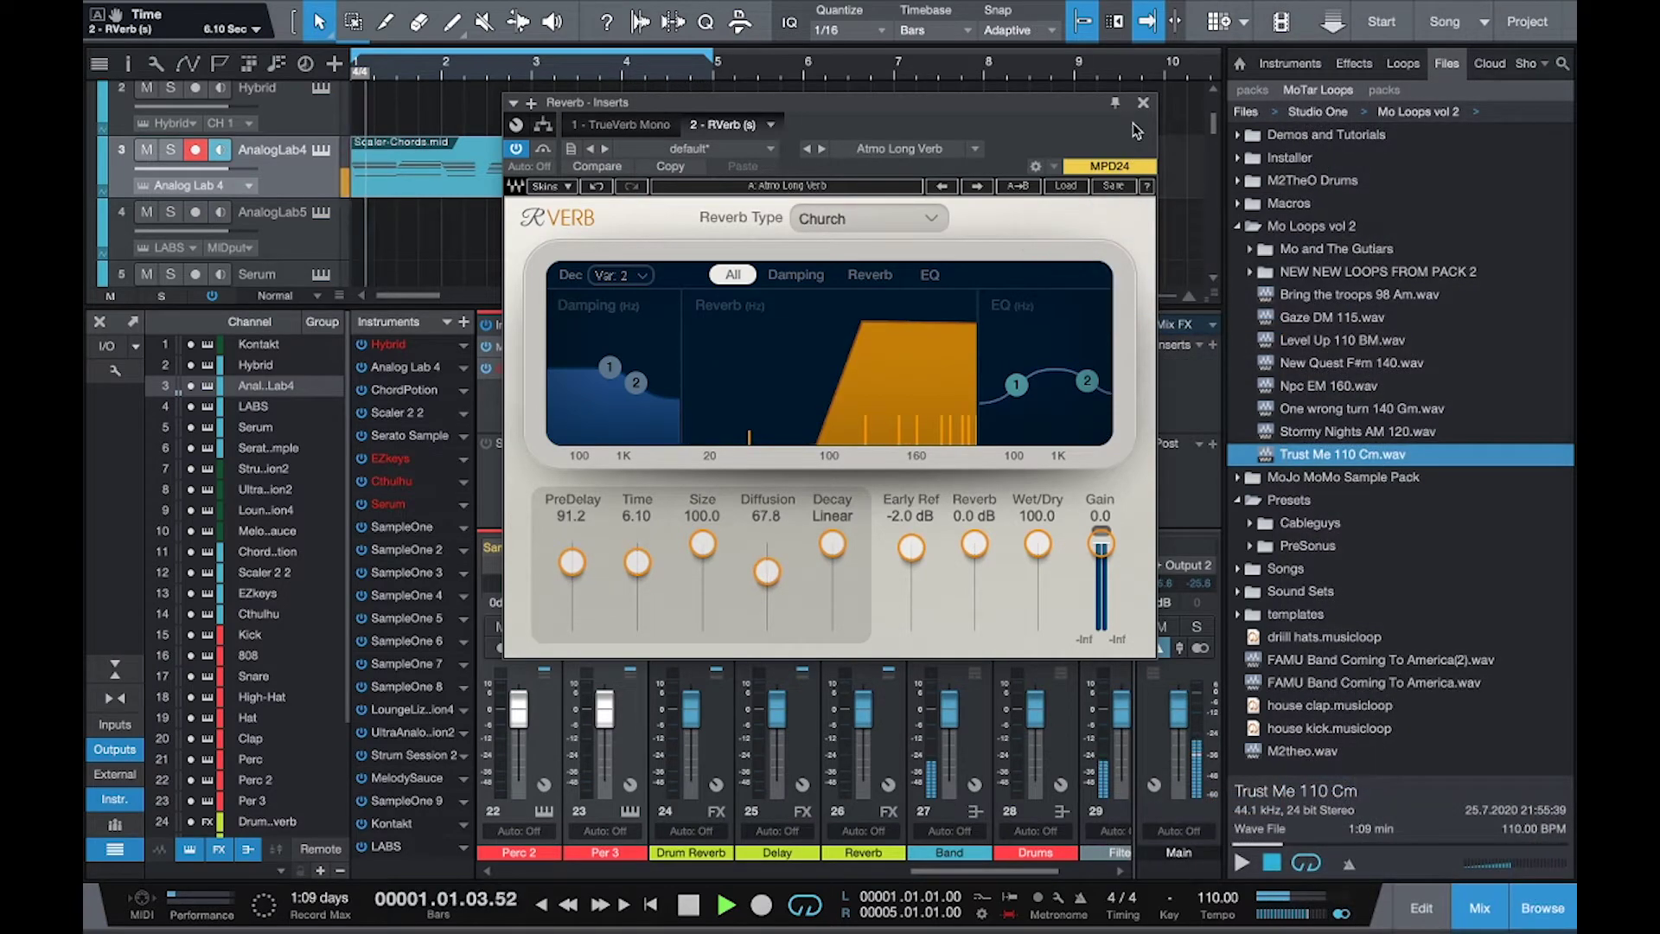
click(1144, 103)
Add a send from the Analog Lab 4 channel to the Reverb channel at about -2.1 dB.
scroll(683, 595, left, 10)
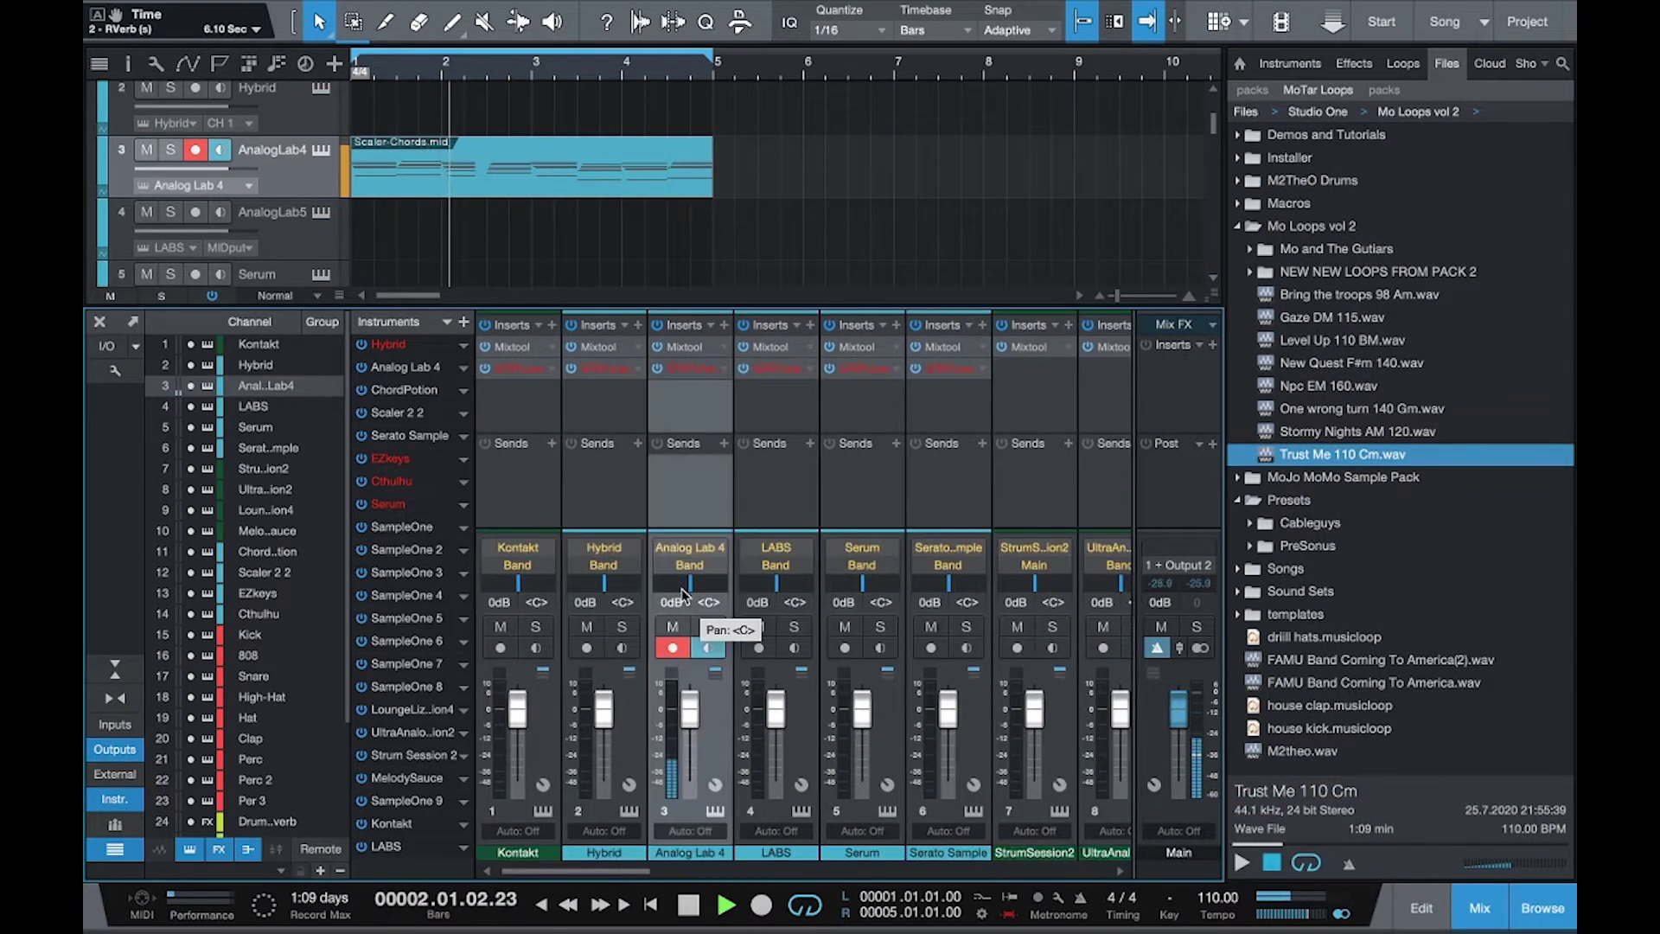
click(722, 443)
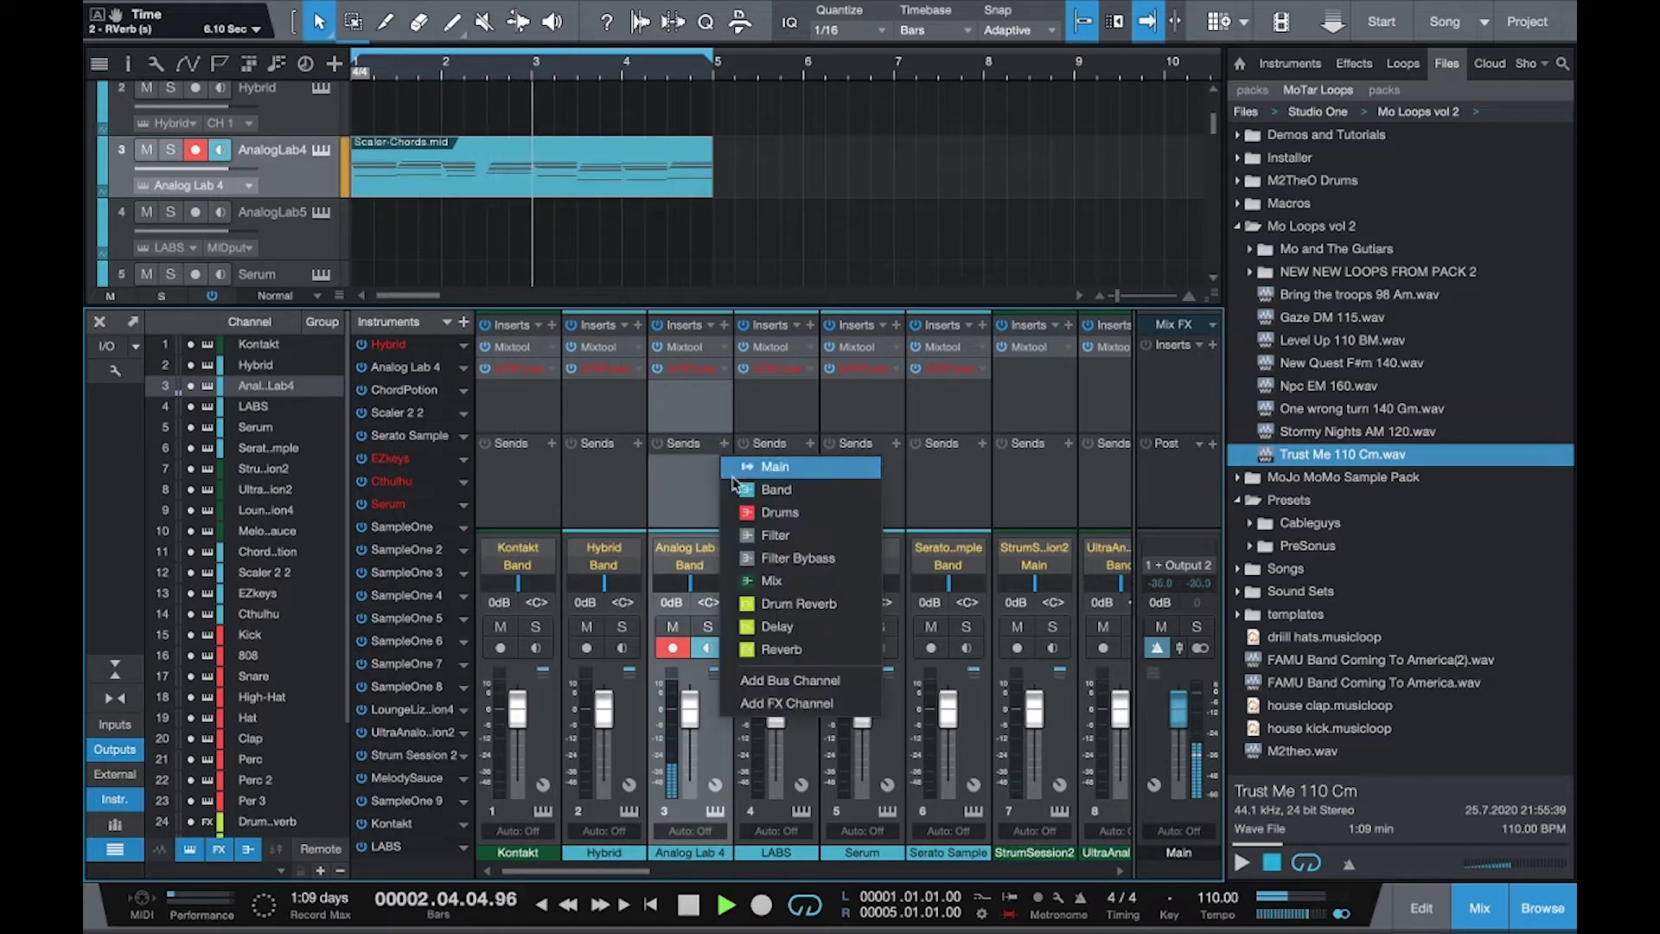
click(781, 646)
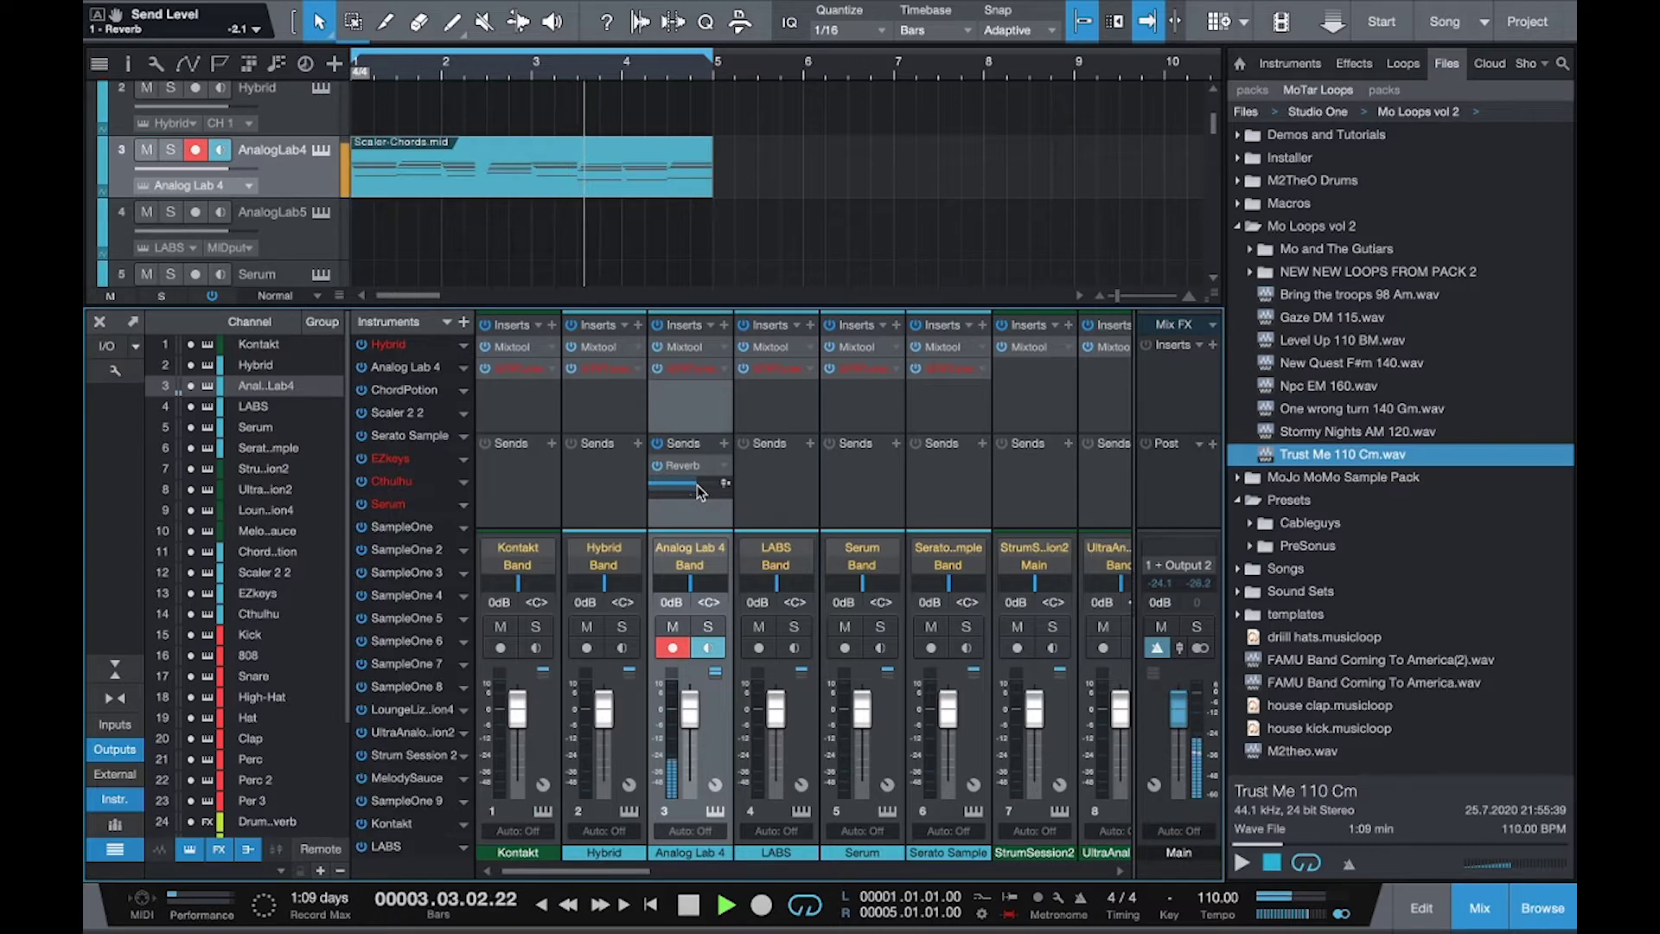
Search the plug-ins for "eq" and insert H-EQ Stereo on the Analog Lab 4 channel.
click(724, 324)
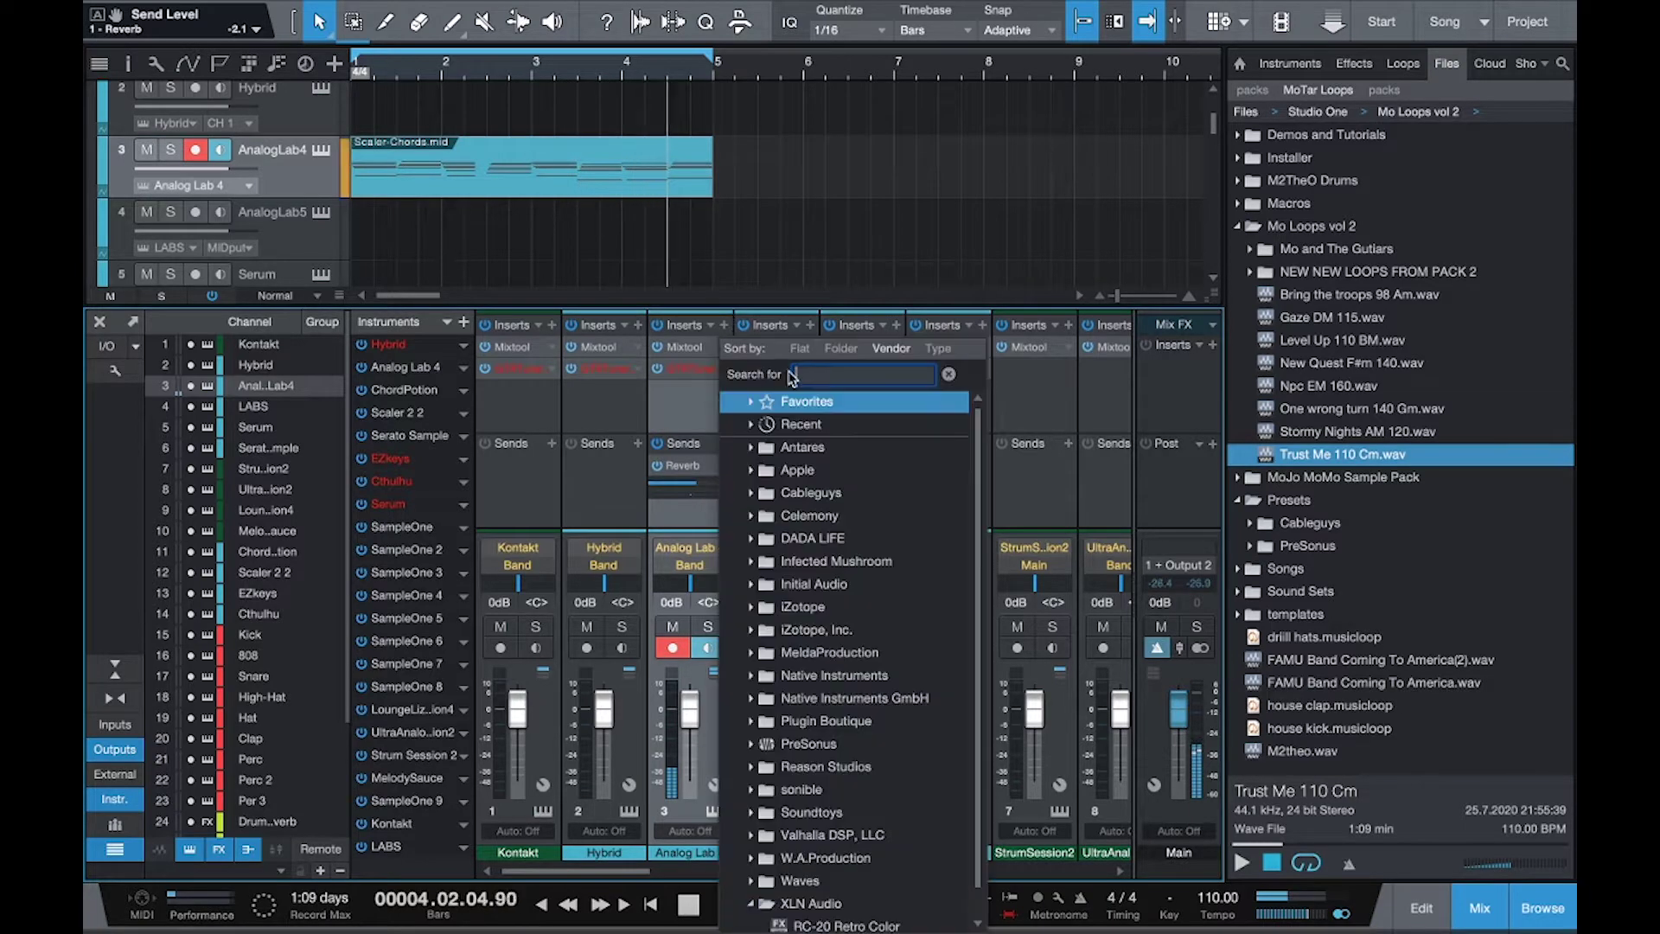
text(c)
text(q)
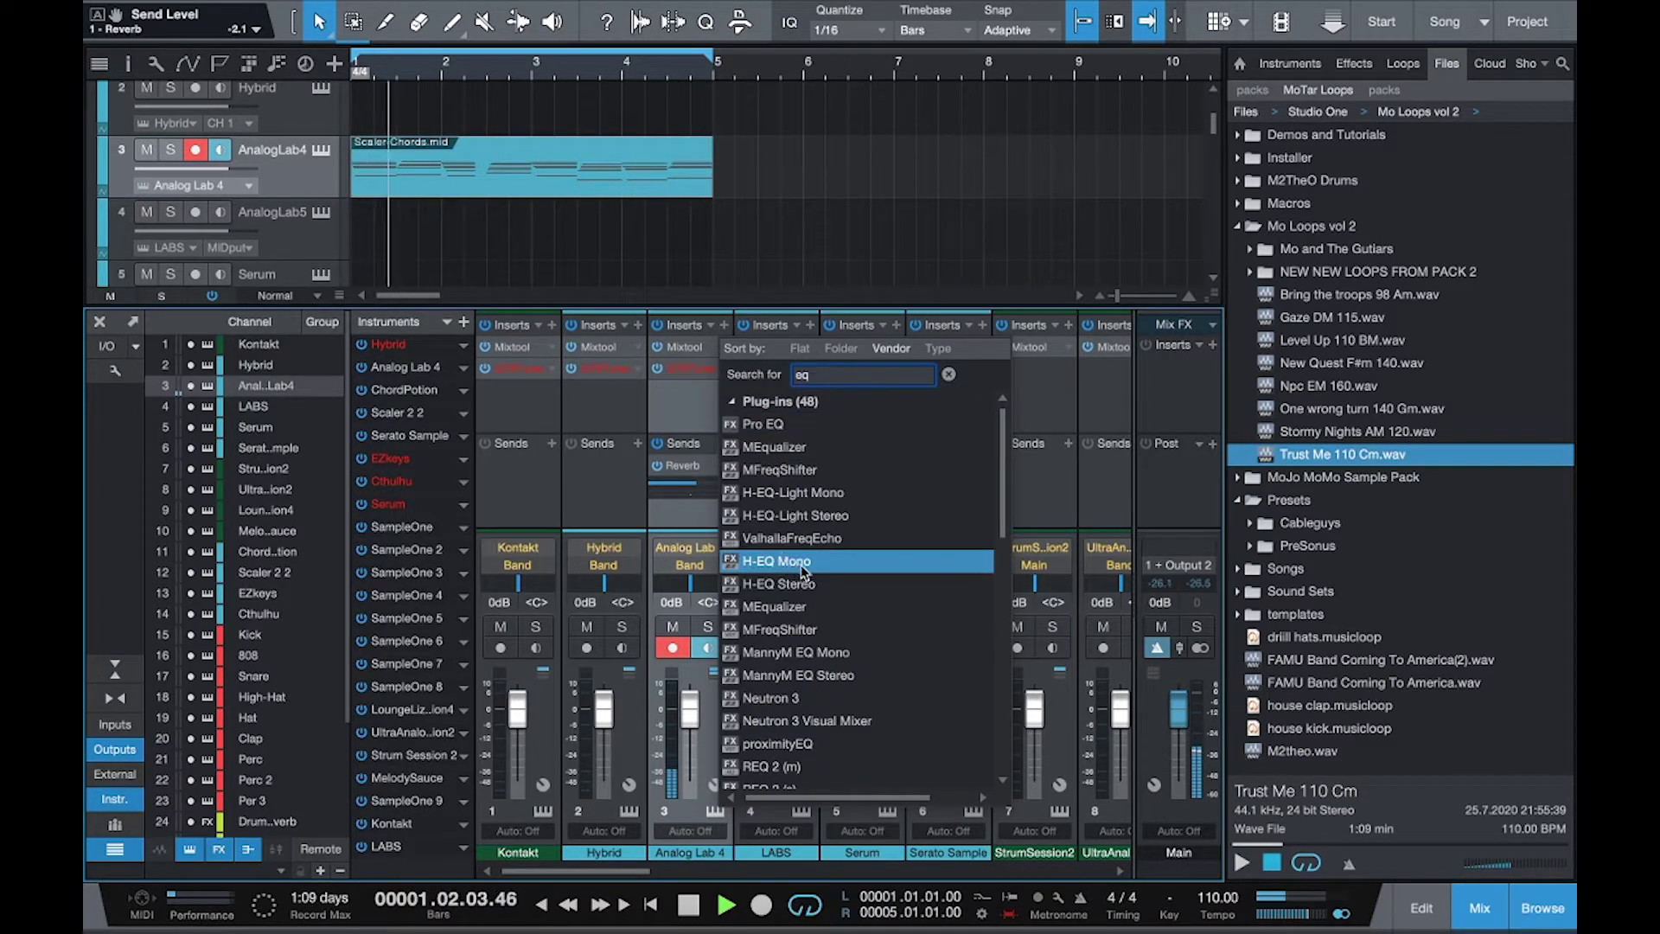
click(812, 592)
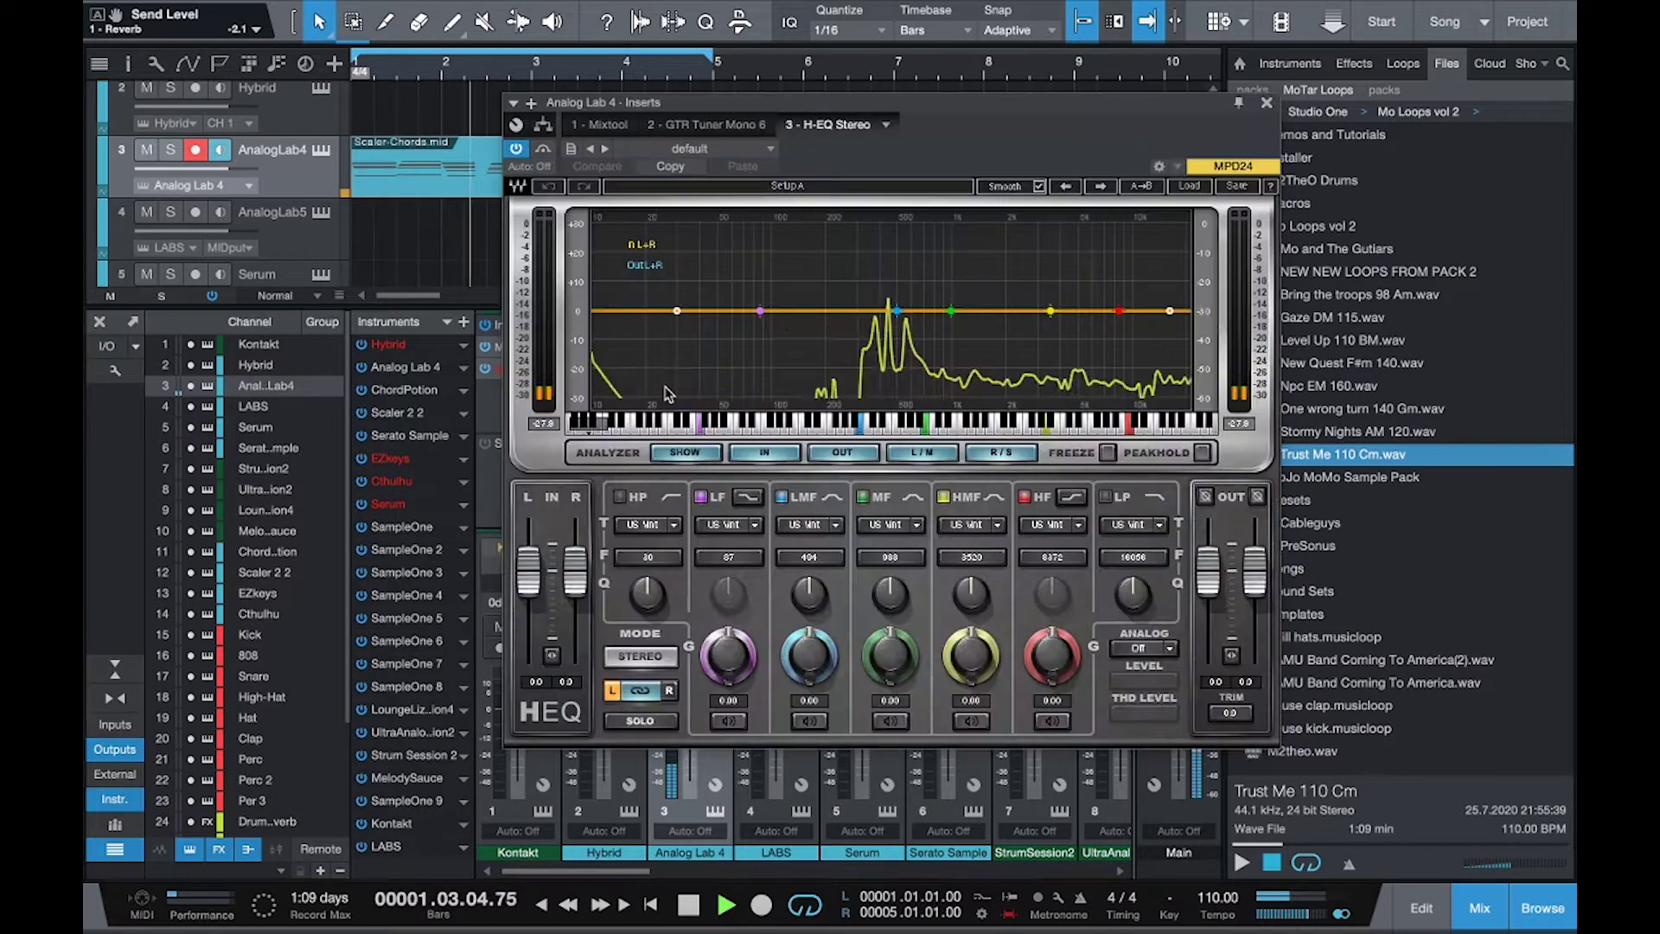
Set the H-EQ high-pass to about 146 Hz, raise the LMF gain to about 2 dB, and boost the MF band slightly.
drag(756, 309, 794, 310)
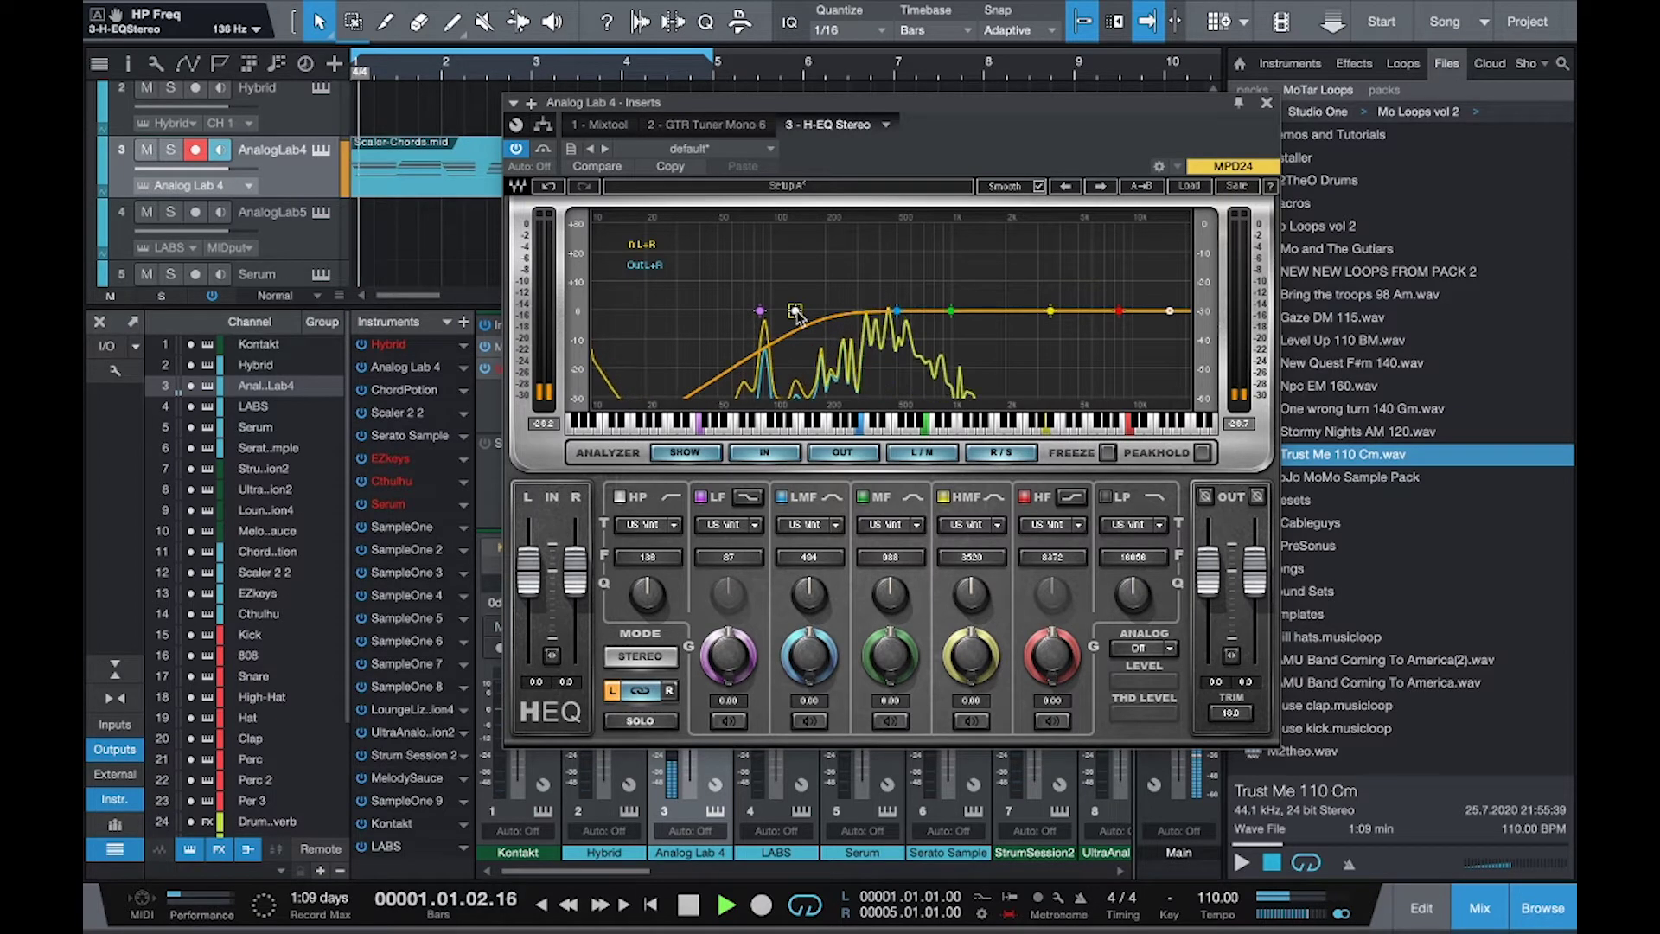
drag(951, 310, 896, 303)
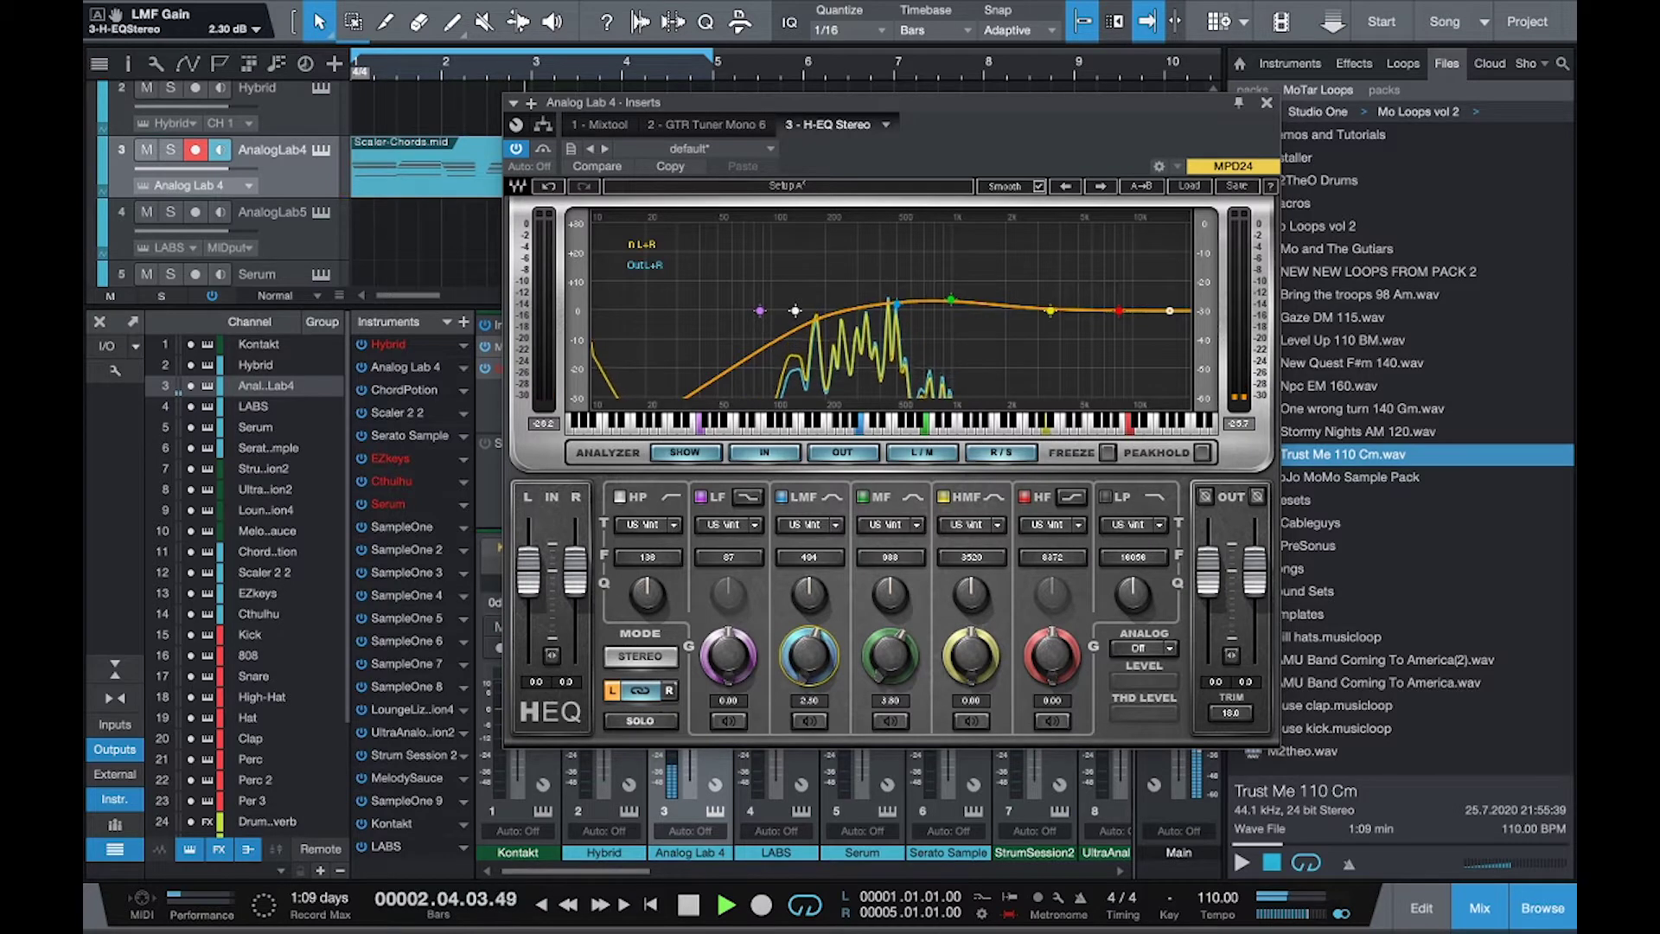
drag(793, 310, 798, 310)
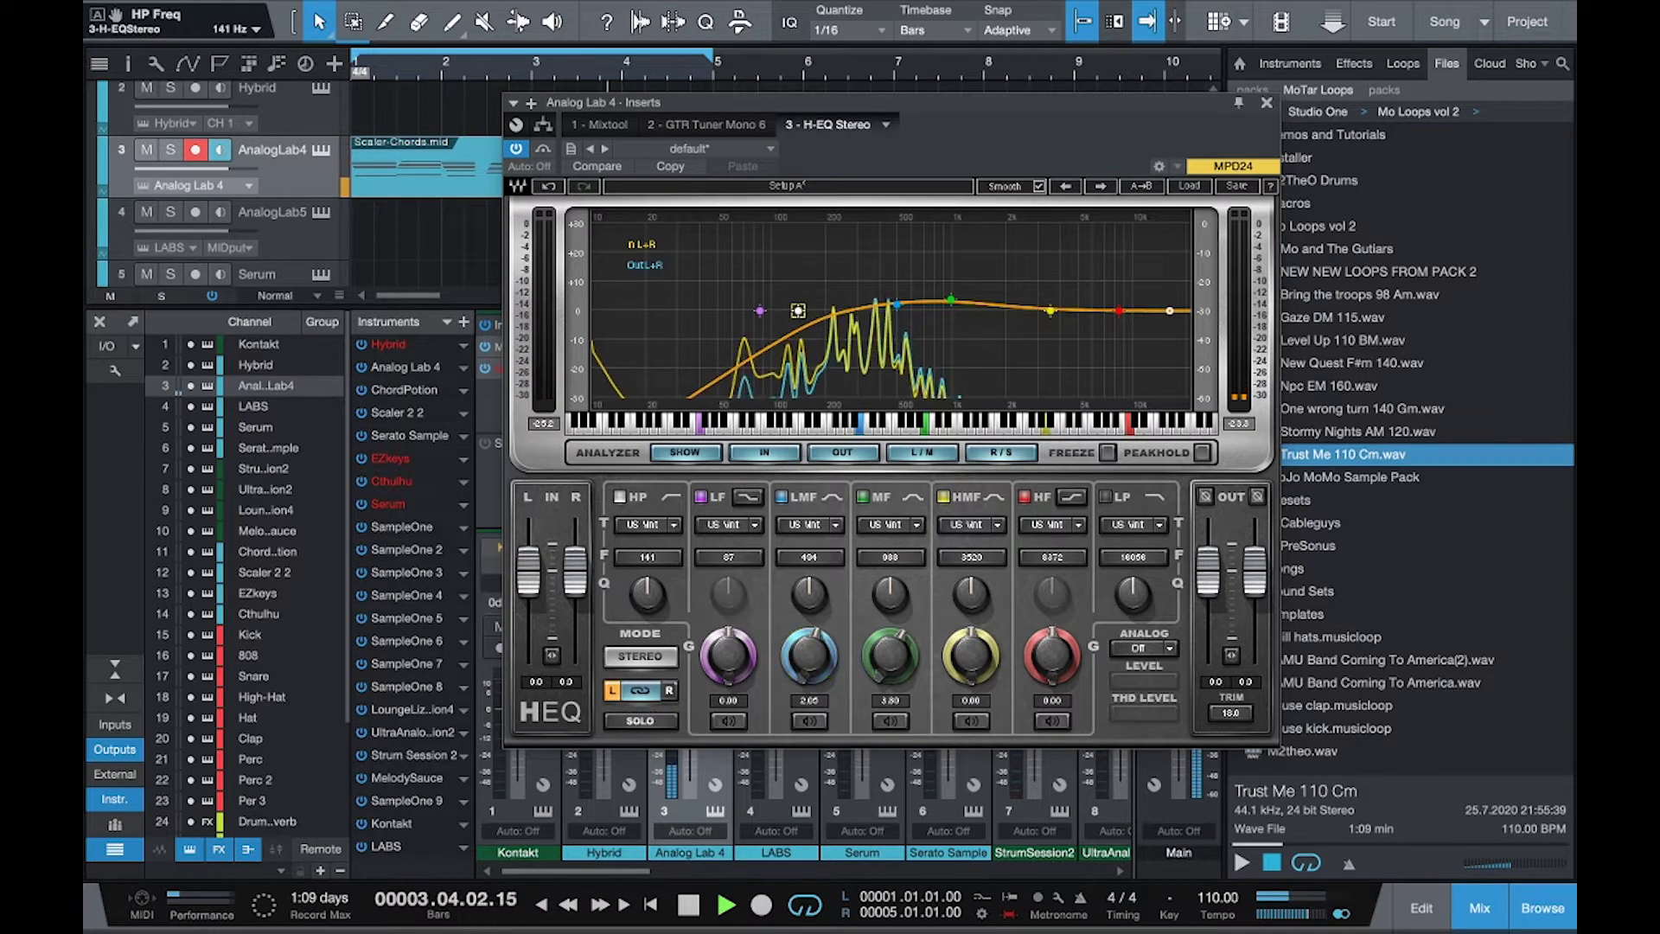
click(1266, 105)
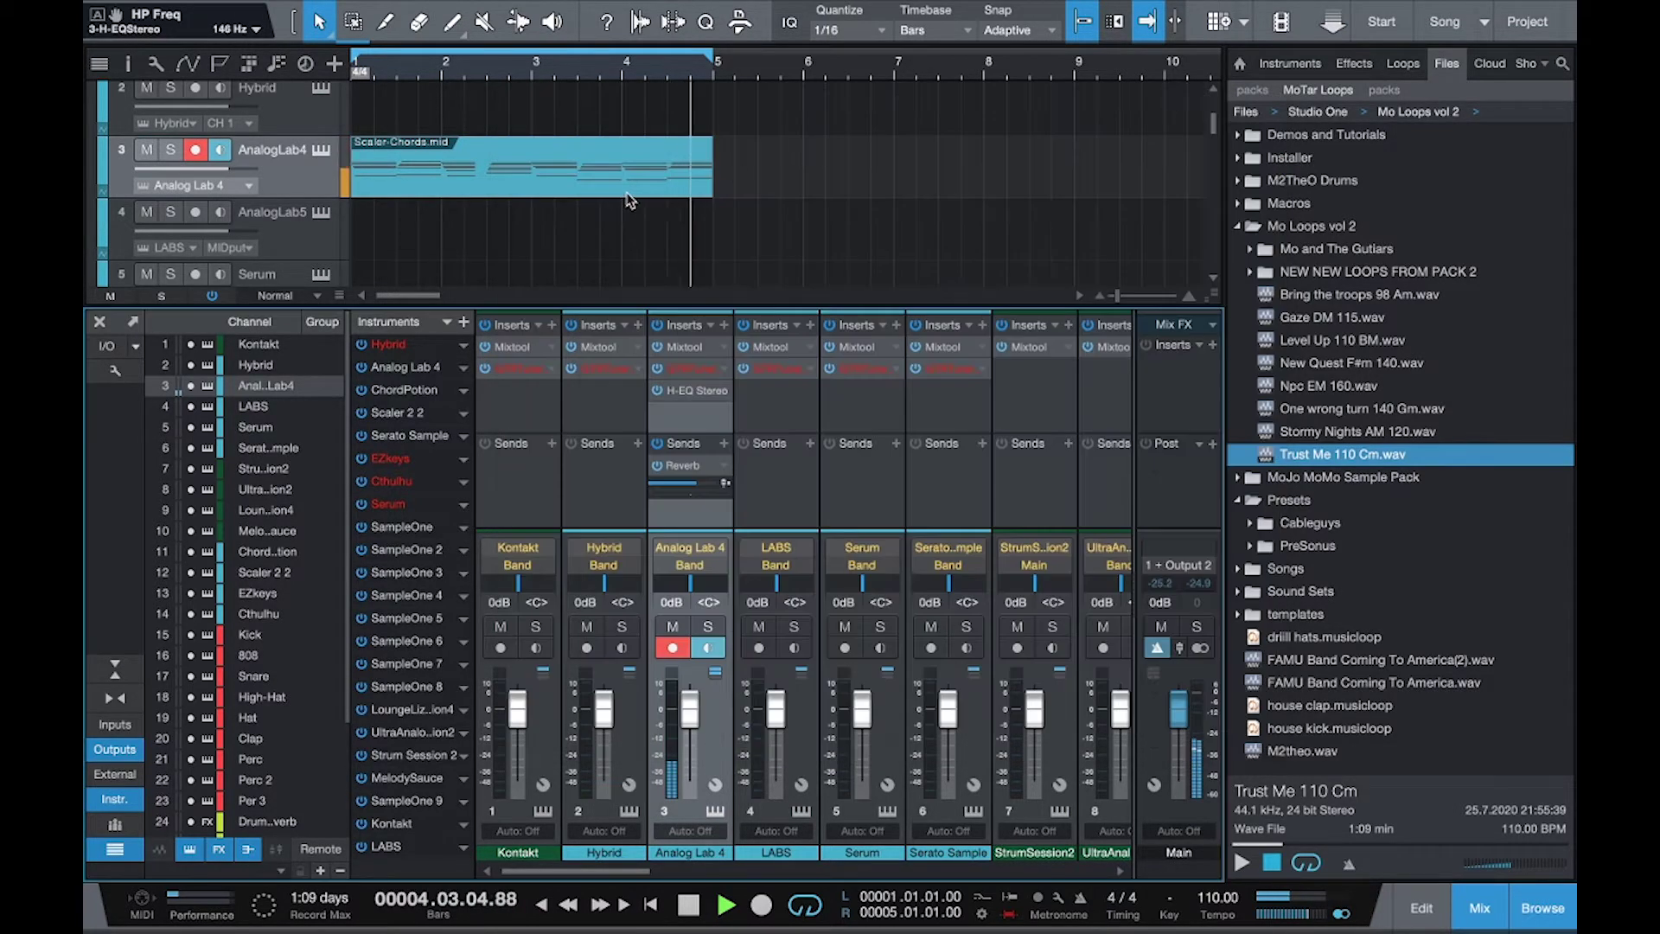
scroll(491, 190, up, 2)
scroll(492, 190, down, 2)
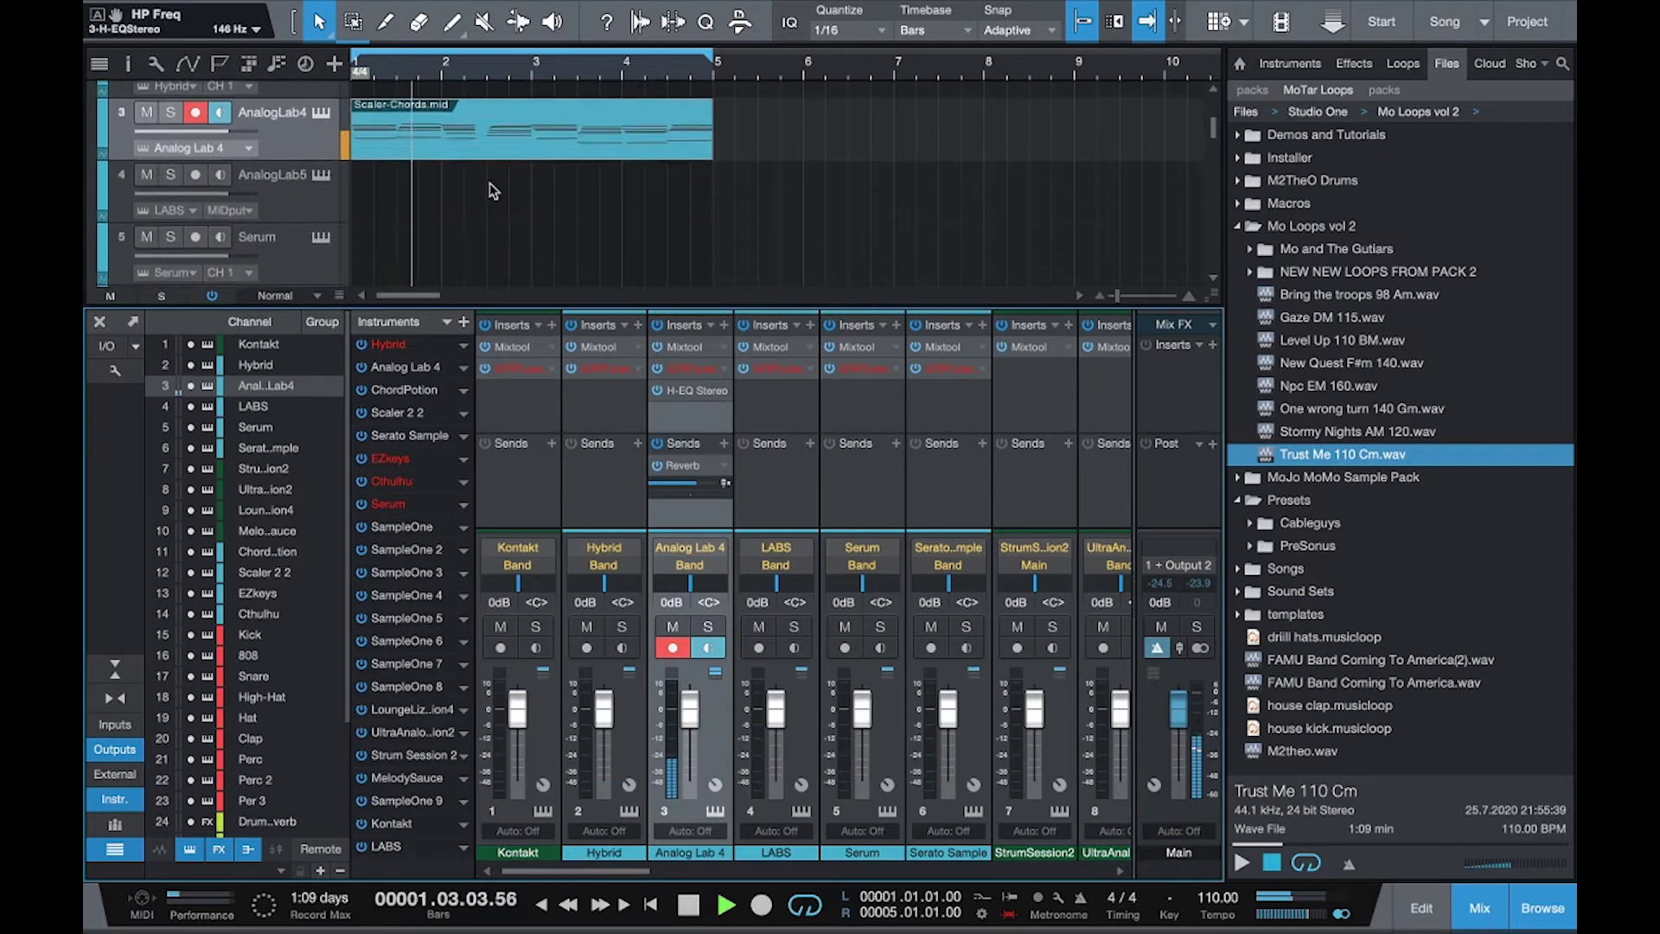
scroll(489, 183, up, 1)
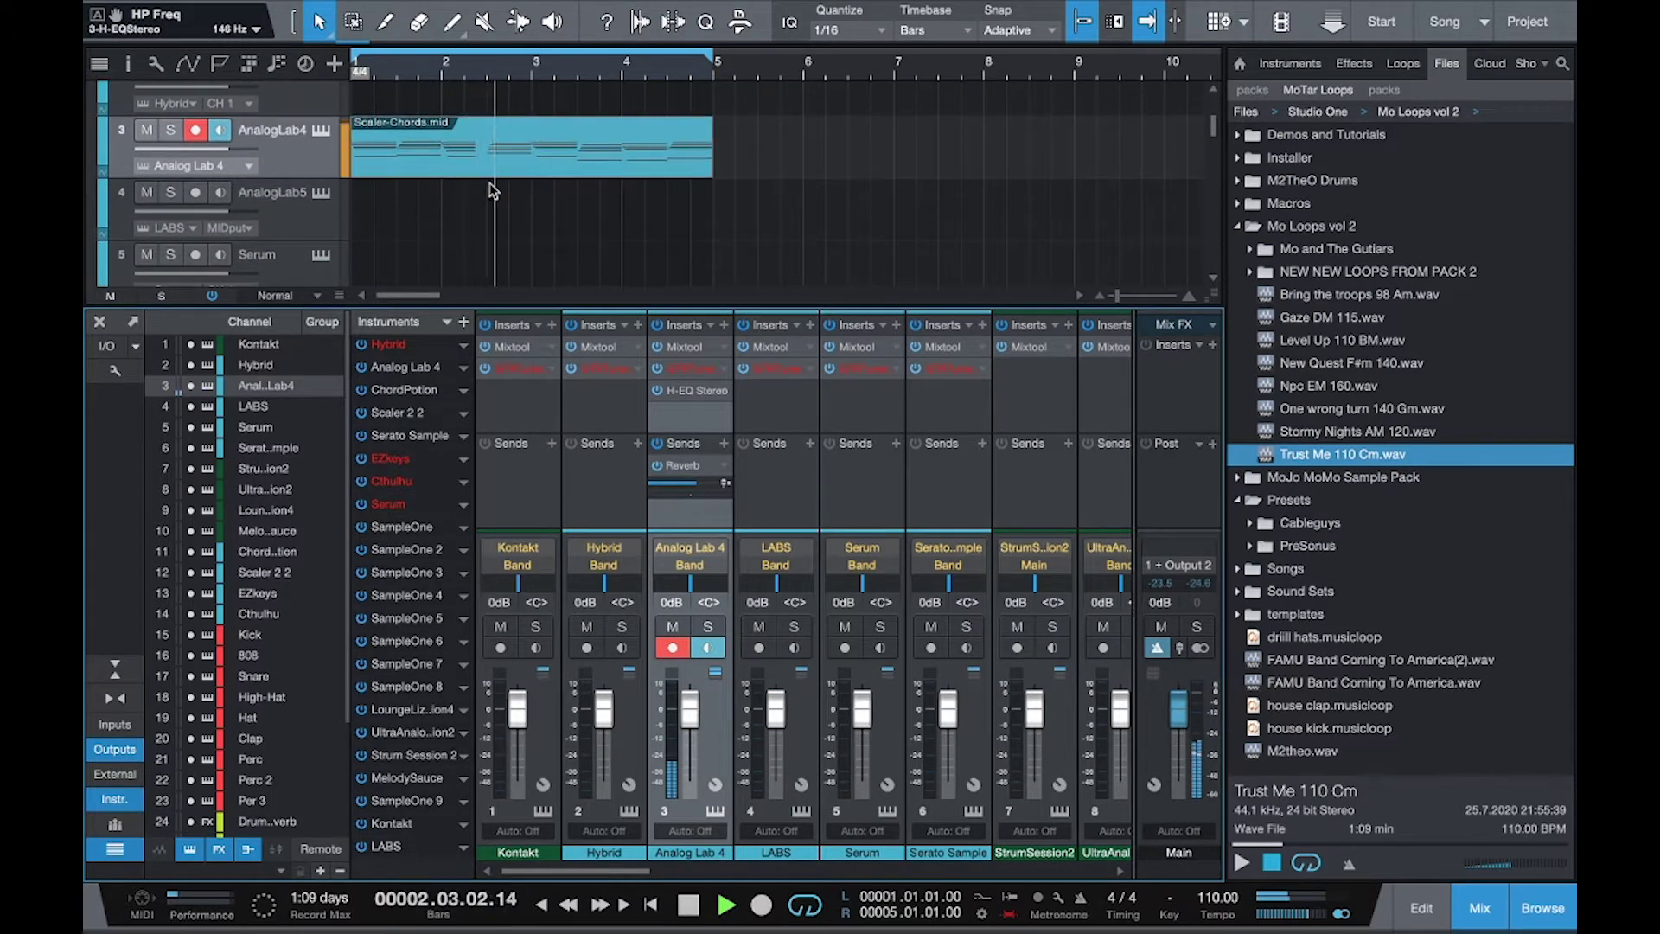
scroll(447, 169, down, 3)
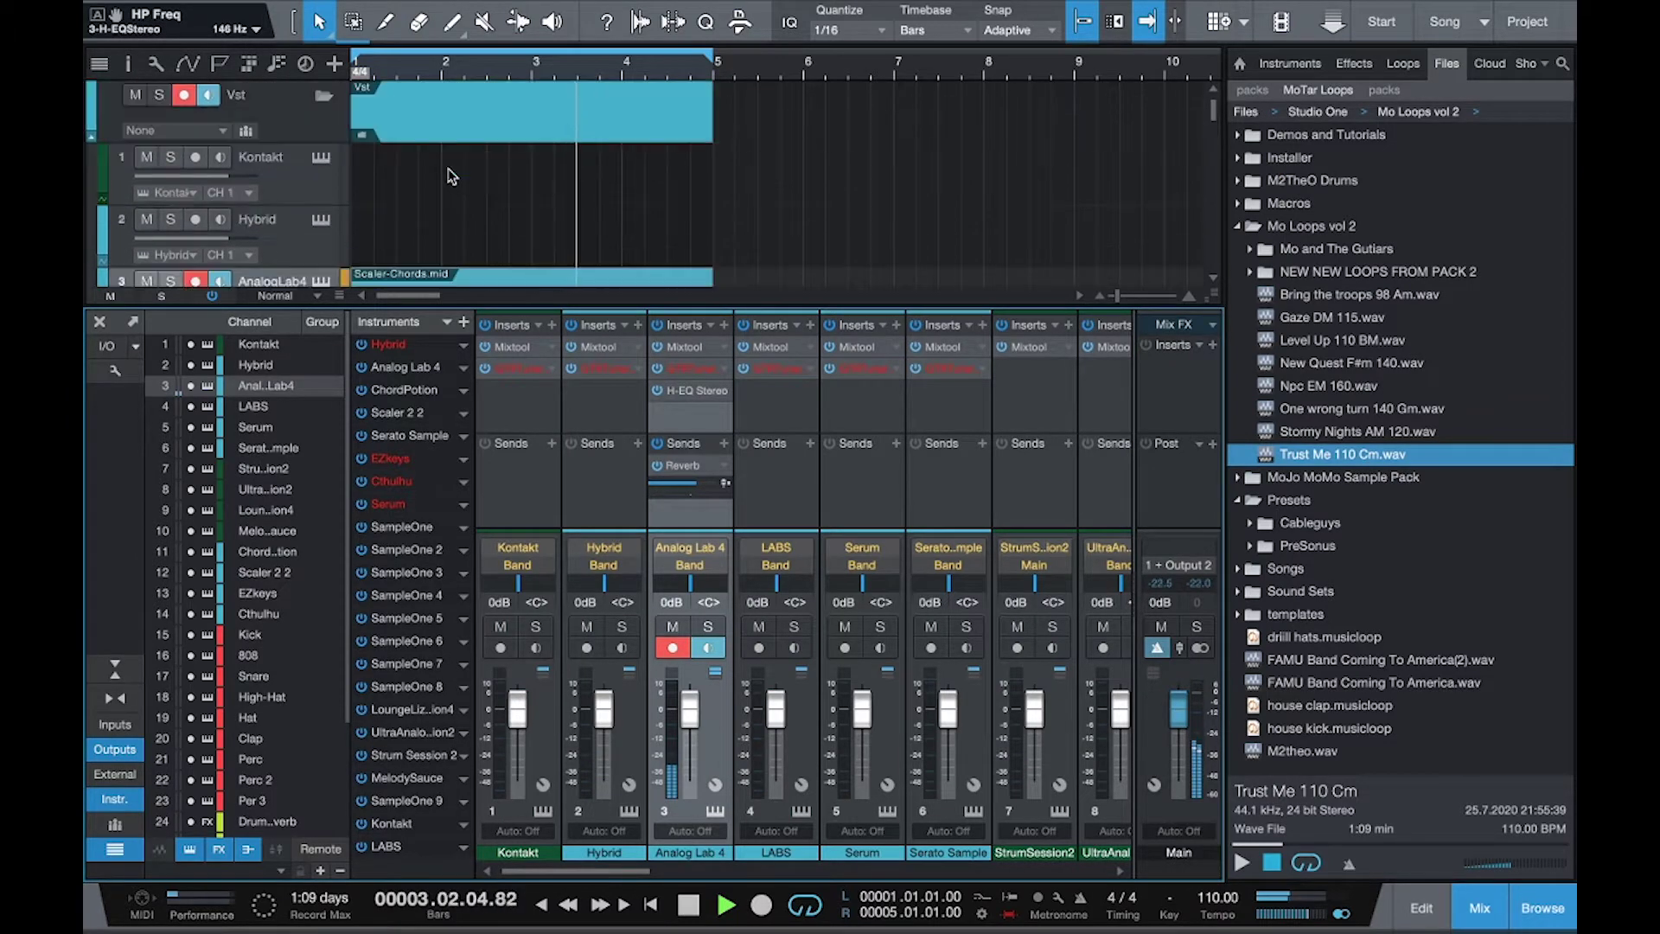
scroll(449, 176, up, 1)
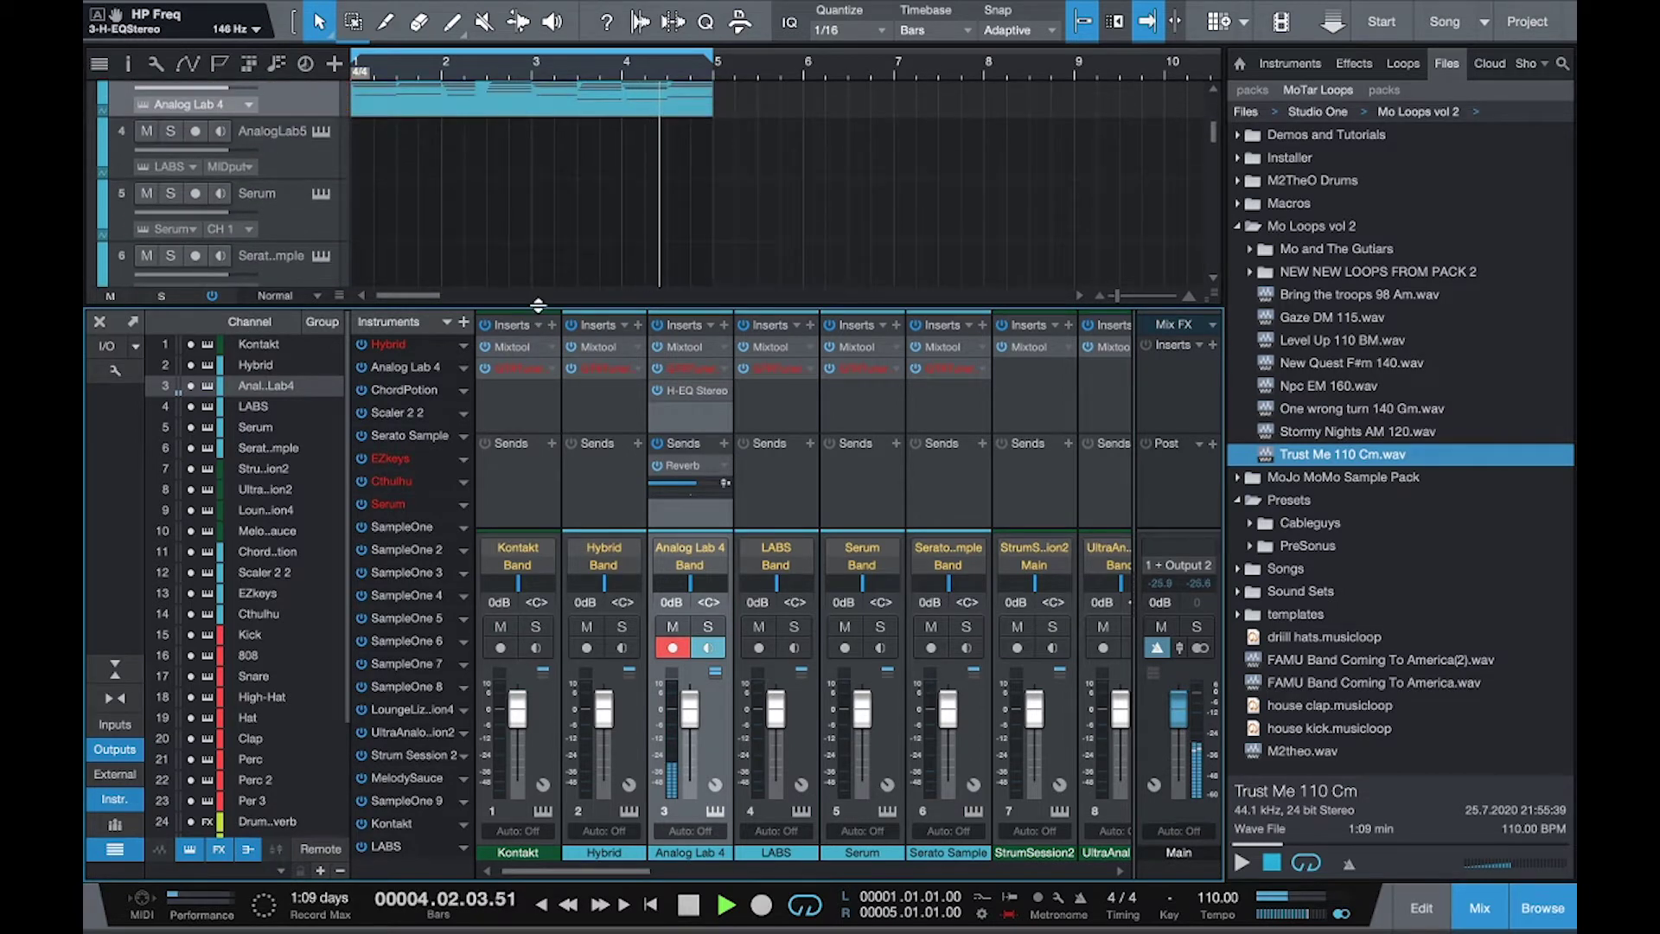
Stop playback and replace the uninstalled Hybrid instrument on track 2 with Xpand!2.
drag(491, 516, 491, 637)
key(space)
scroll(337, 314, down, 5)
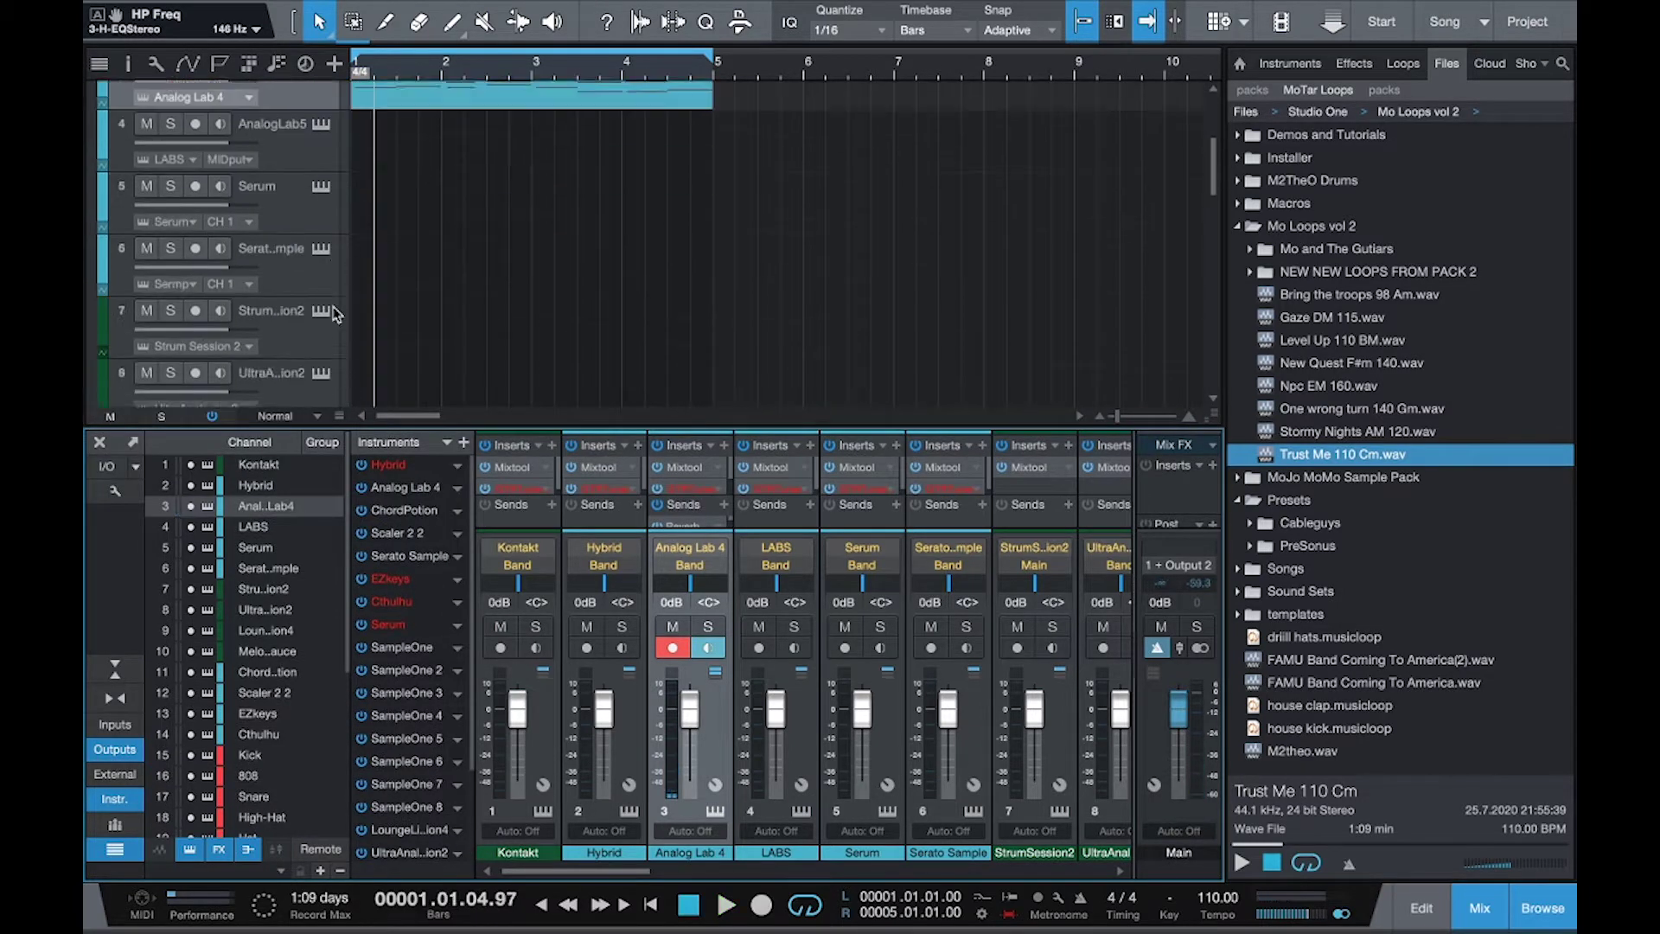
click(321, 315)
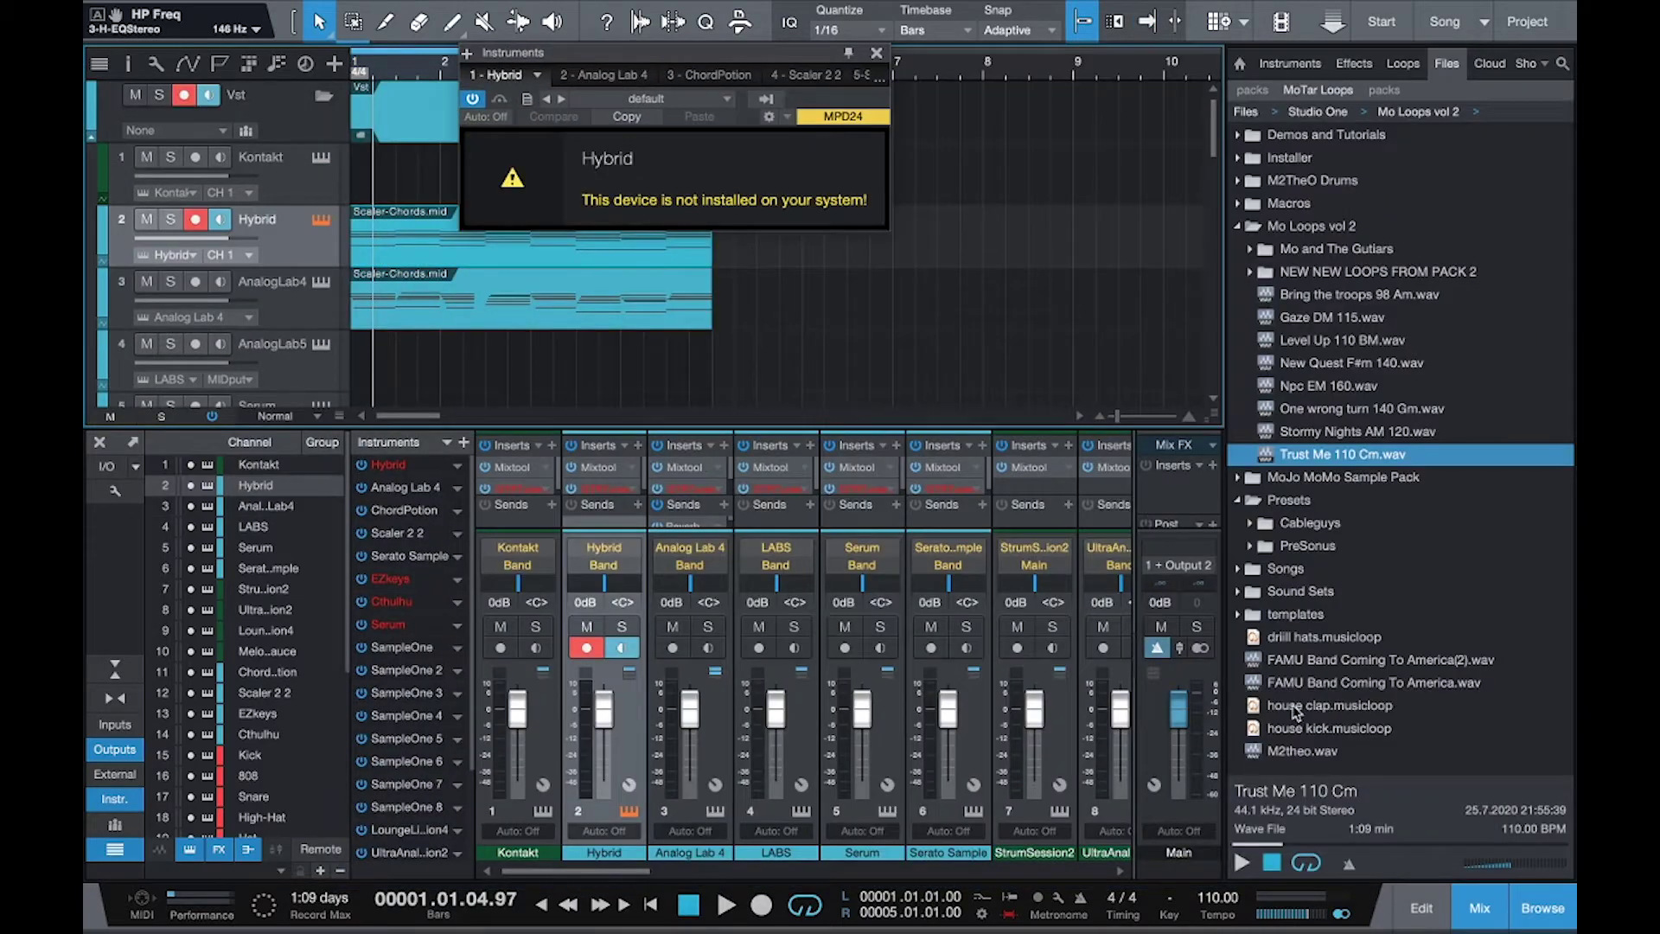
click(1293, 65)
scroll(1383, 432, down, 15)
click(1310, 740)
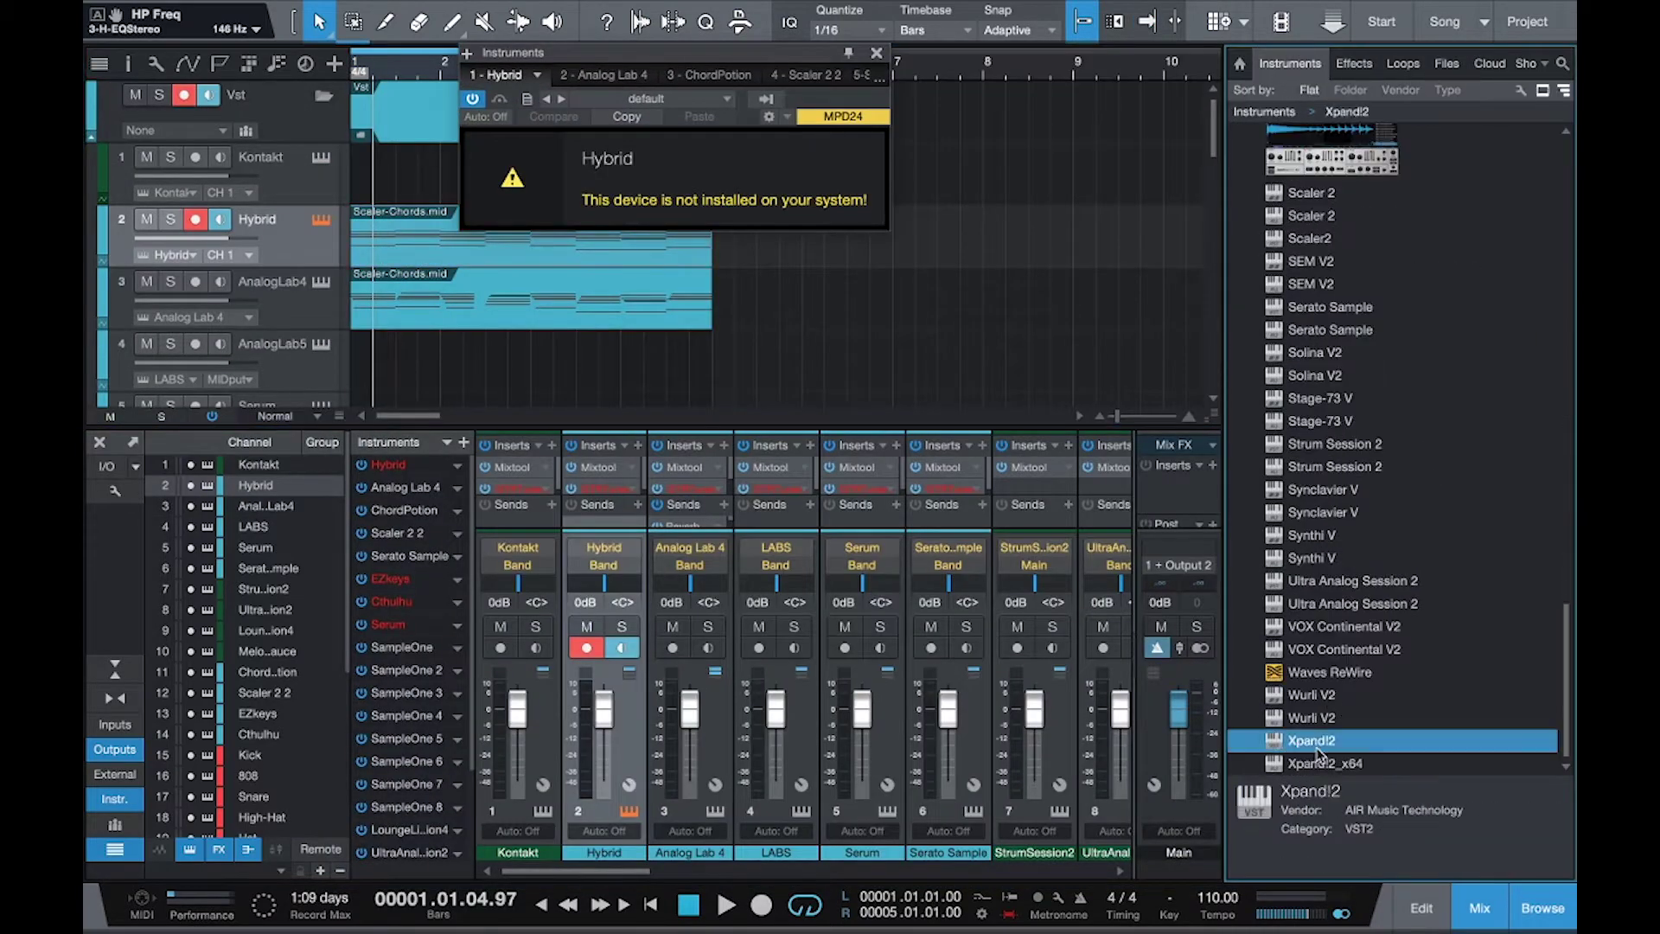
drag(1311, 740, 951, 237)
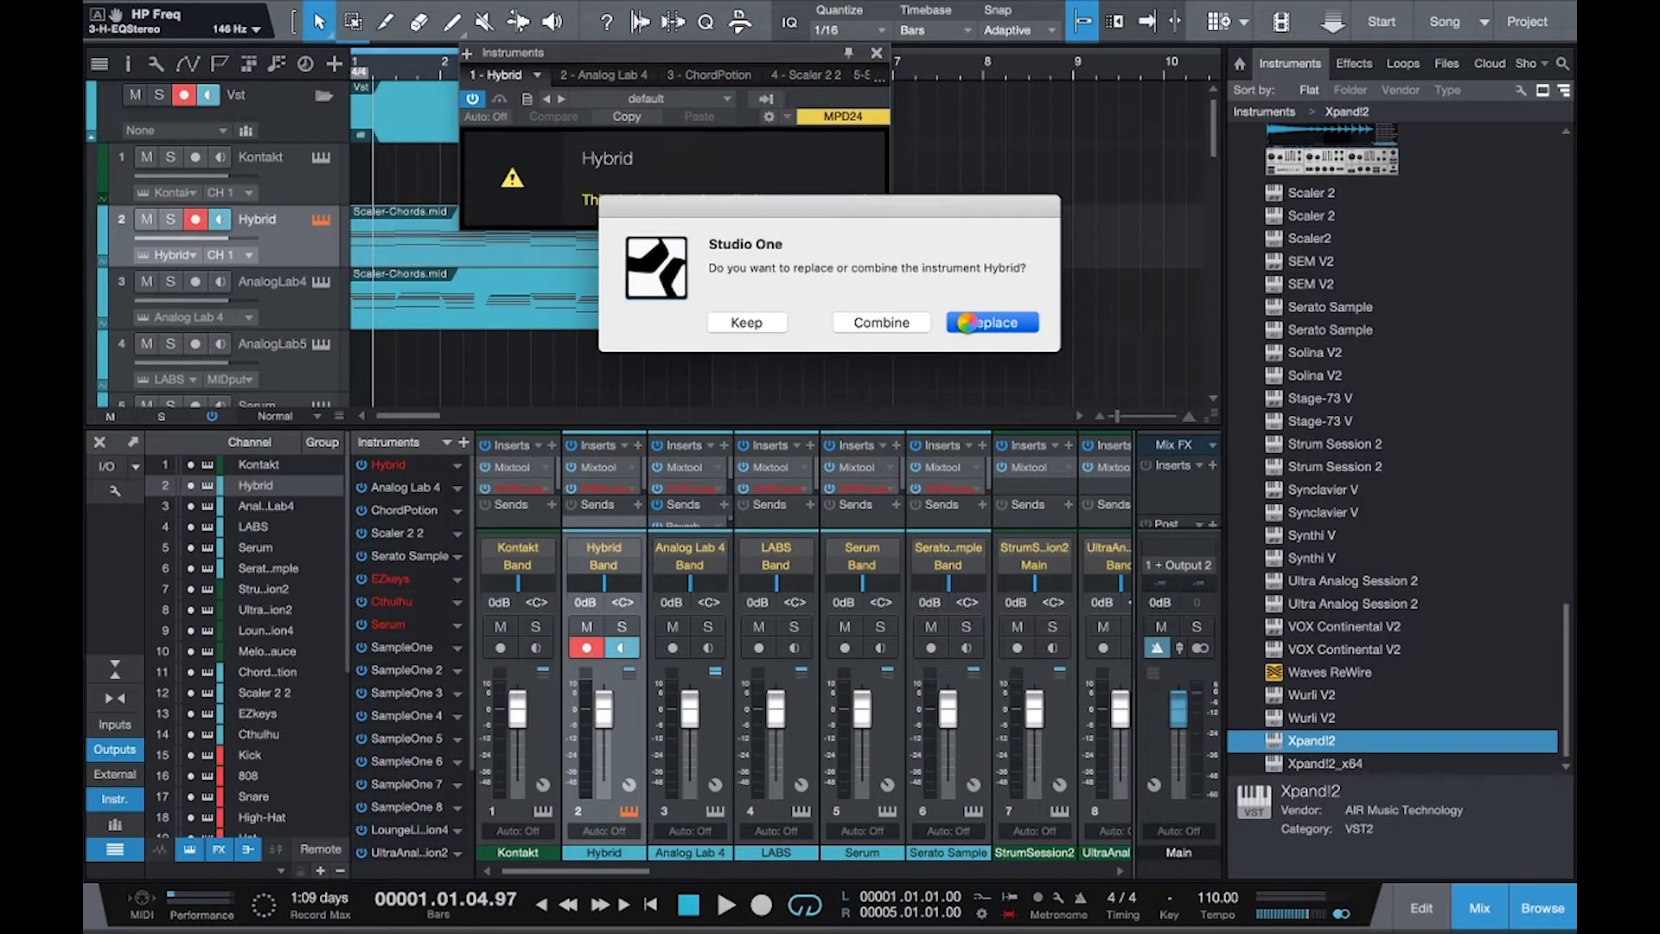
click(992, 322)
Load the Bells preset 32 Electrobells in Xpand!2 and lower its channel volume to about -7.2 dB.
click(804, 574)
mouse_move(899, 813)
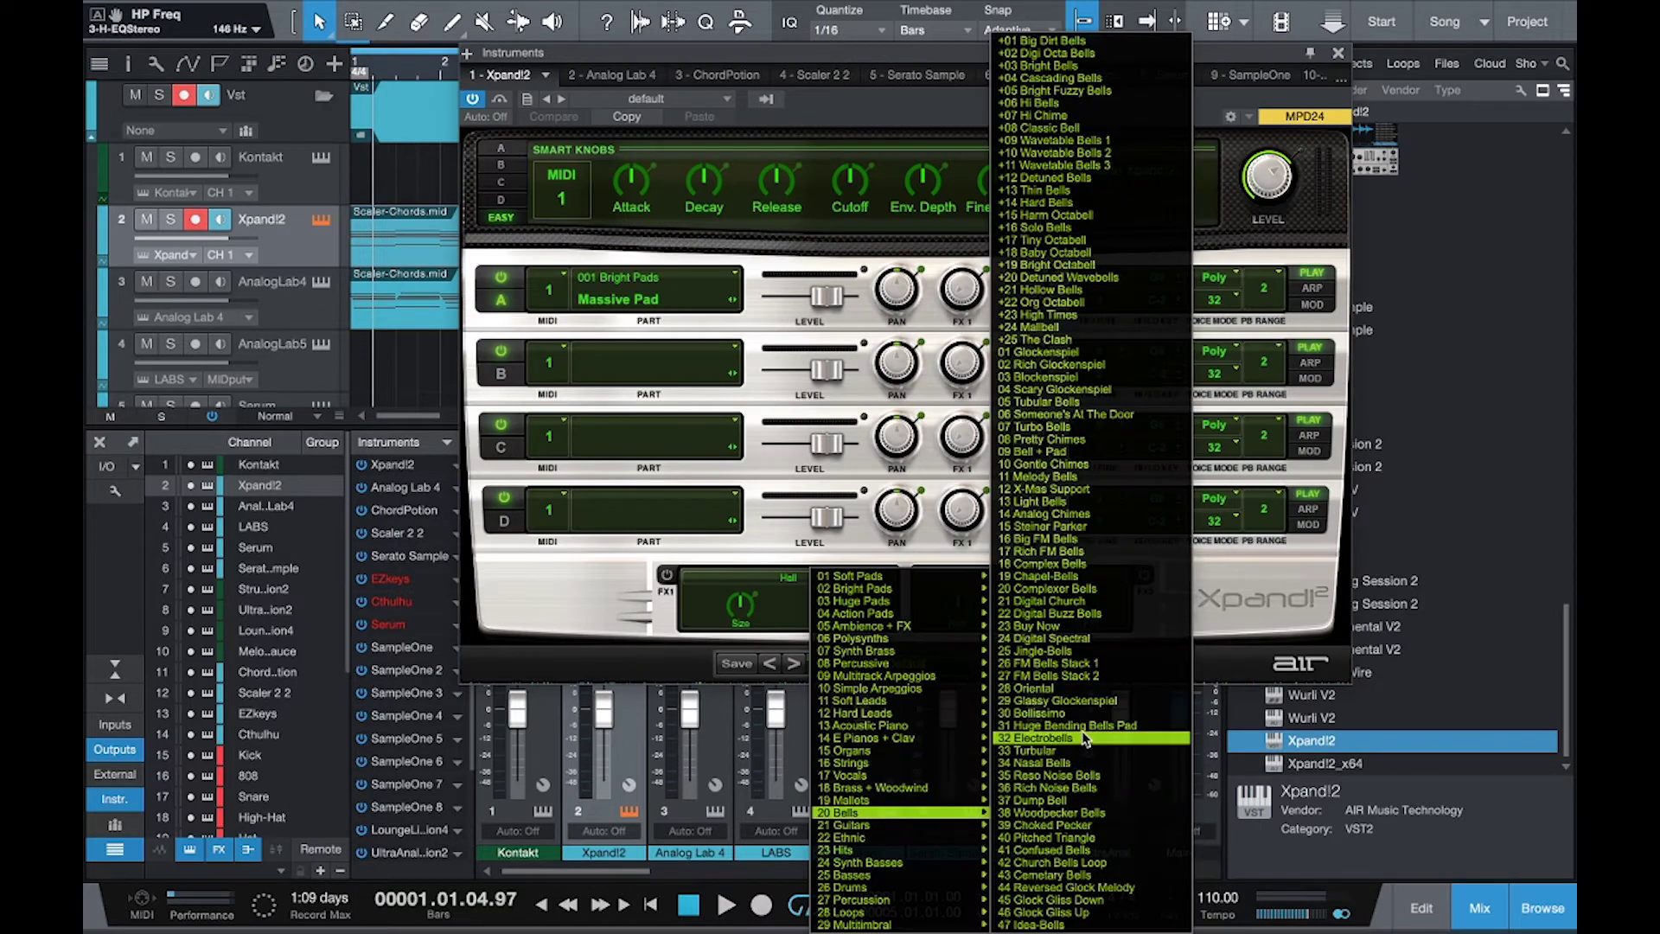
click(1037, 737)
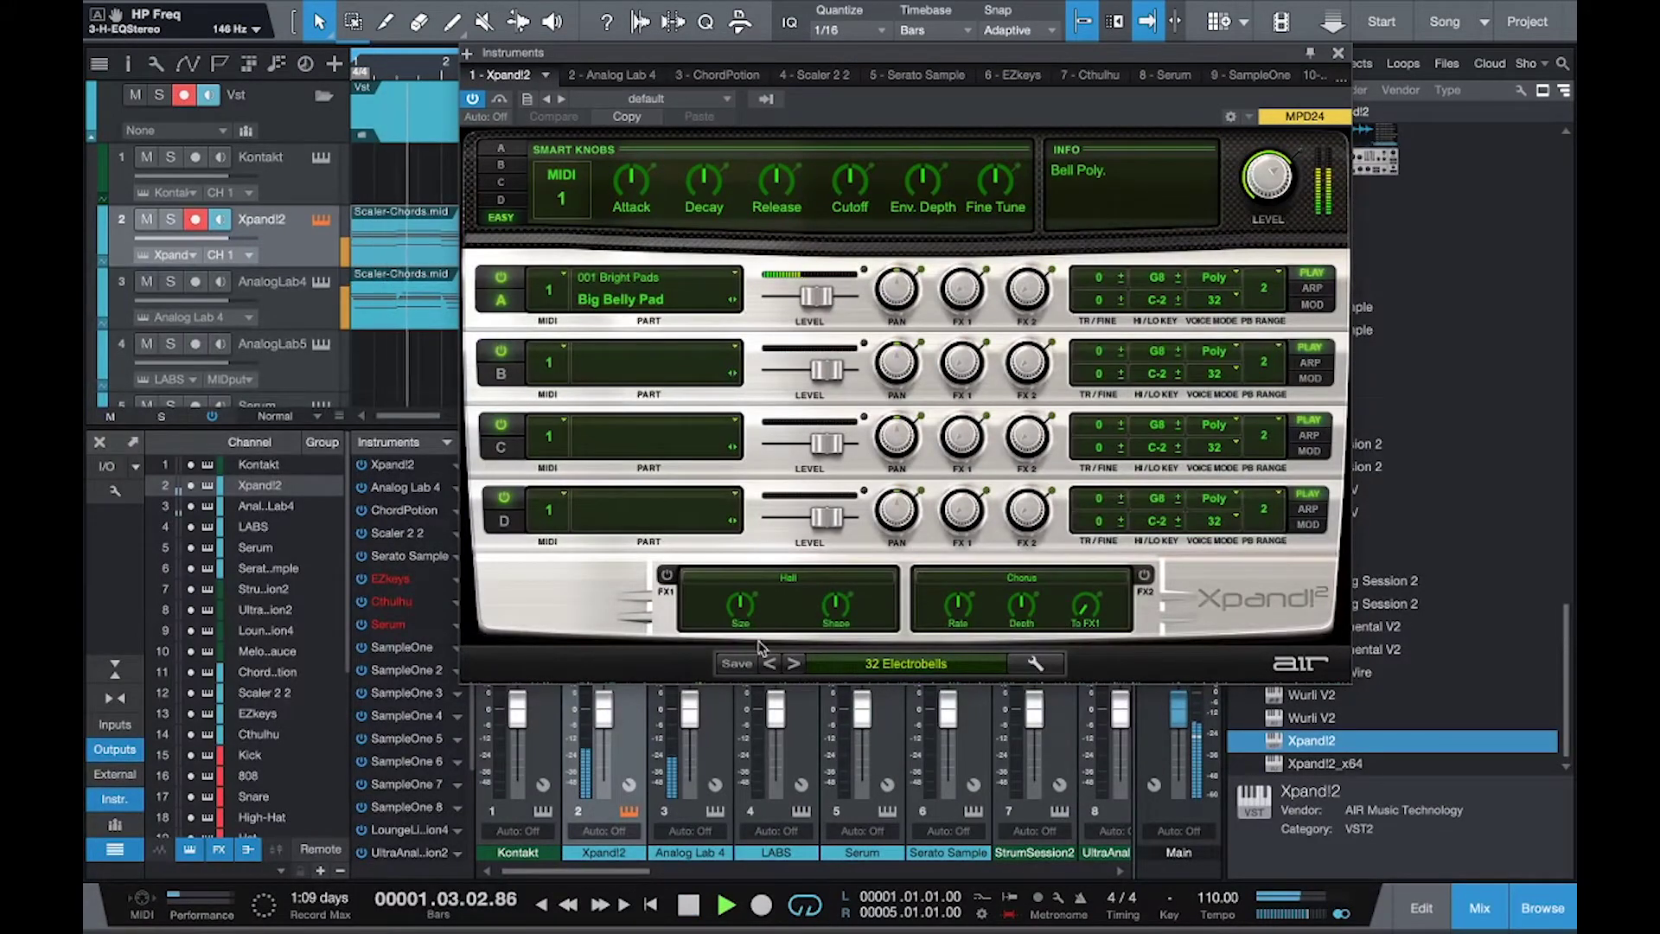
drag(603, 728, 604, 731)
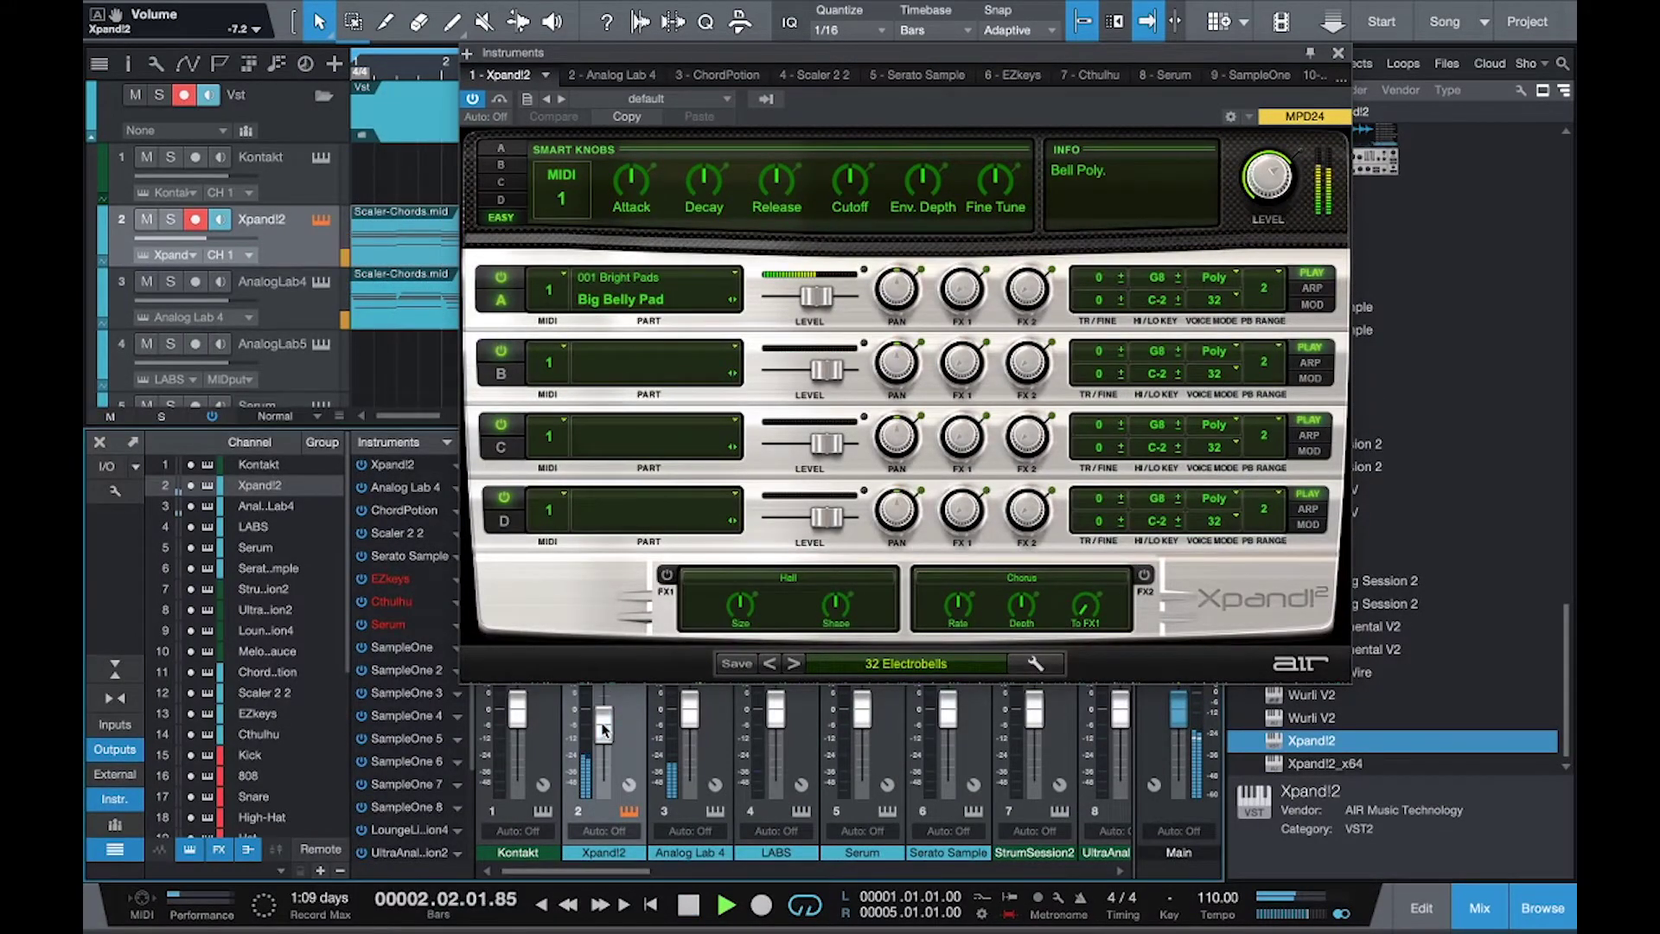
Audition the following Xpand!2 bell presets one by one up to 37 Dump Bell.
click(792, 664)
click(793, 664)
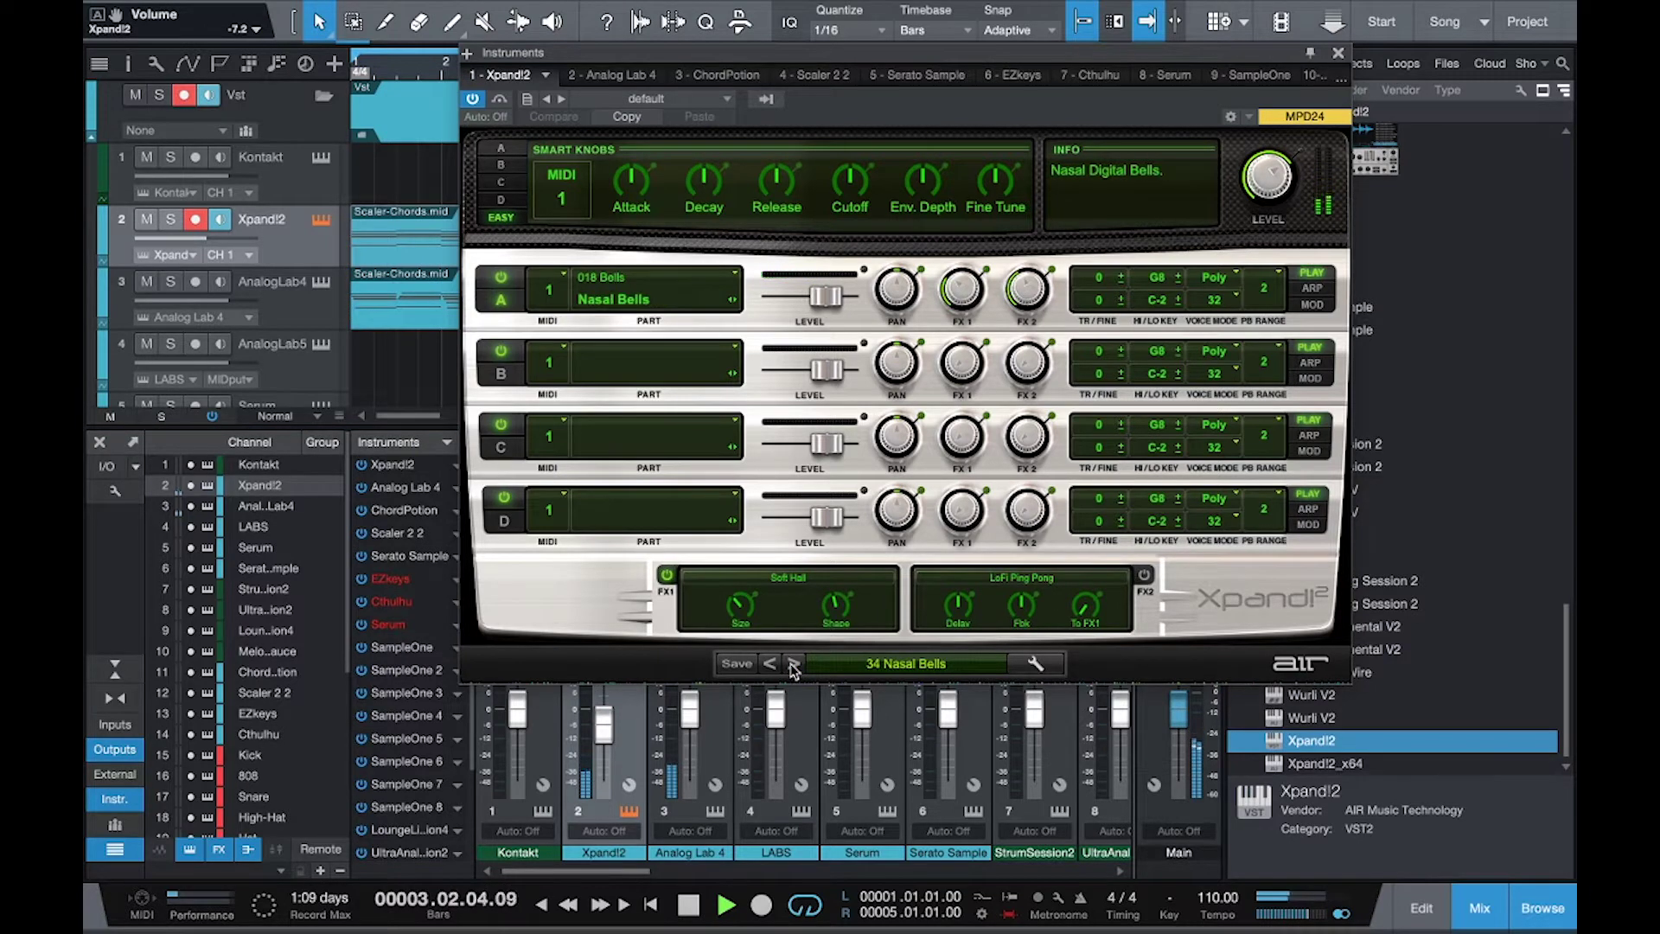
click(792, 664)
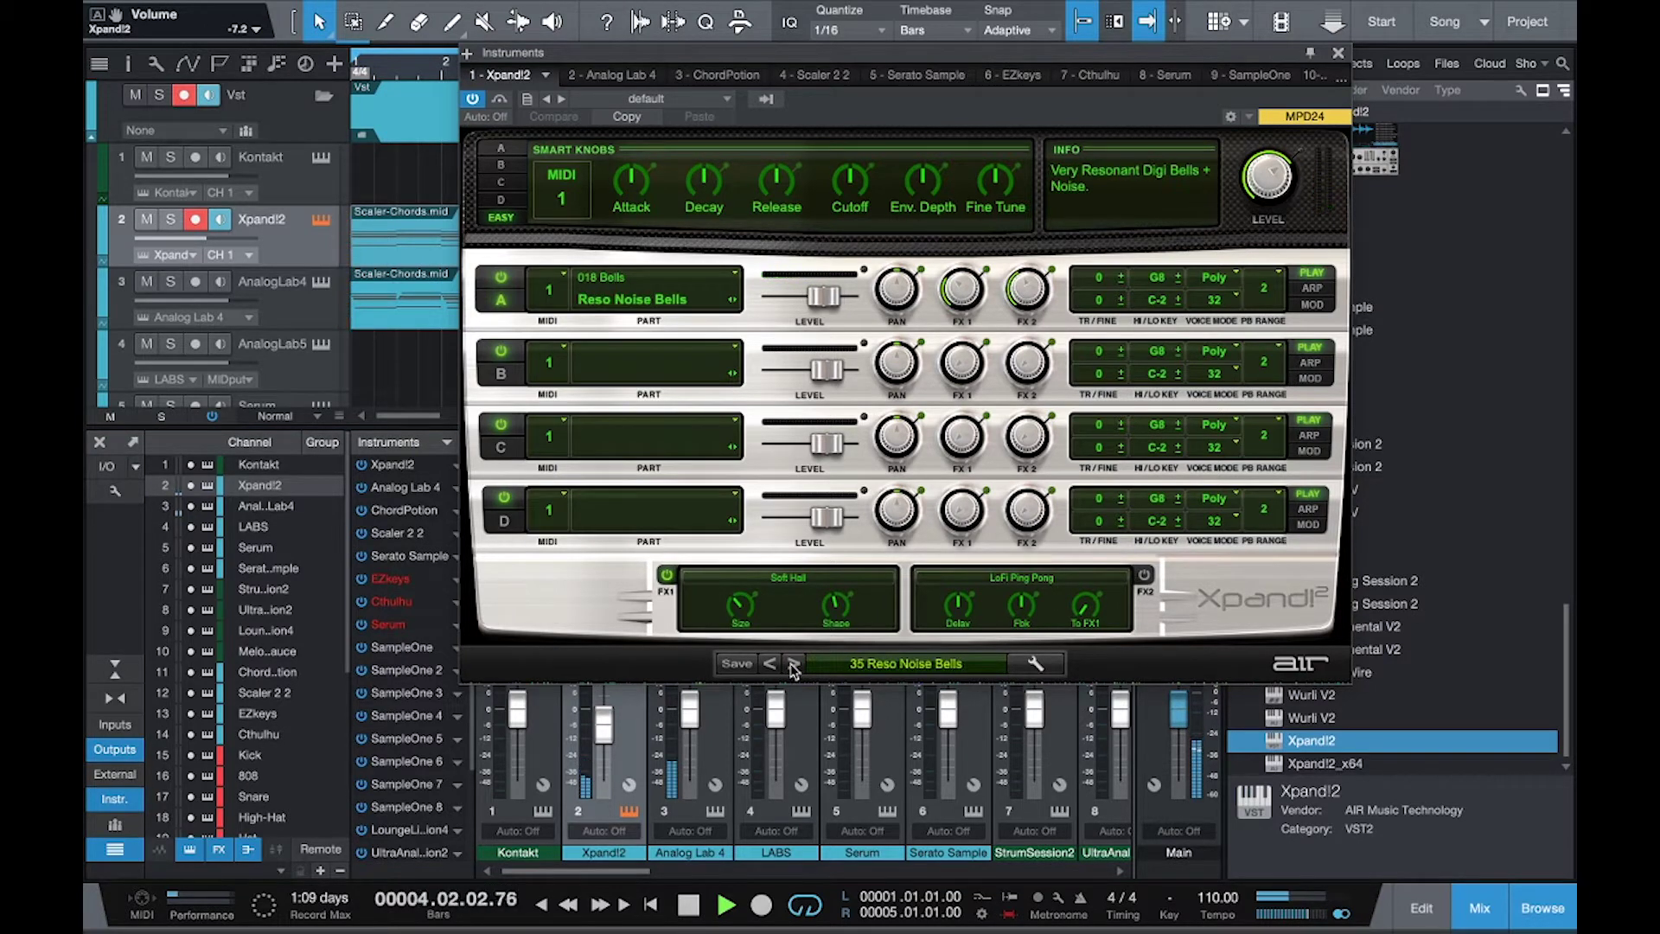
click(792, 664)
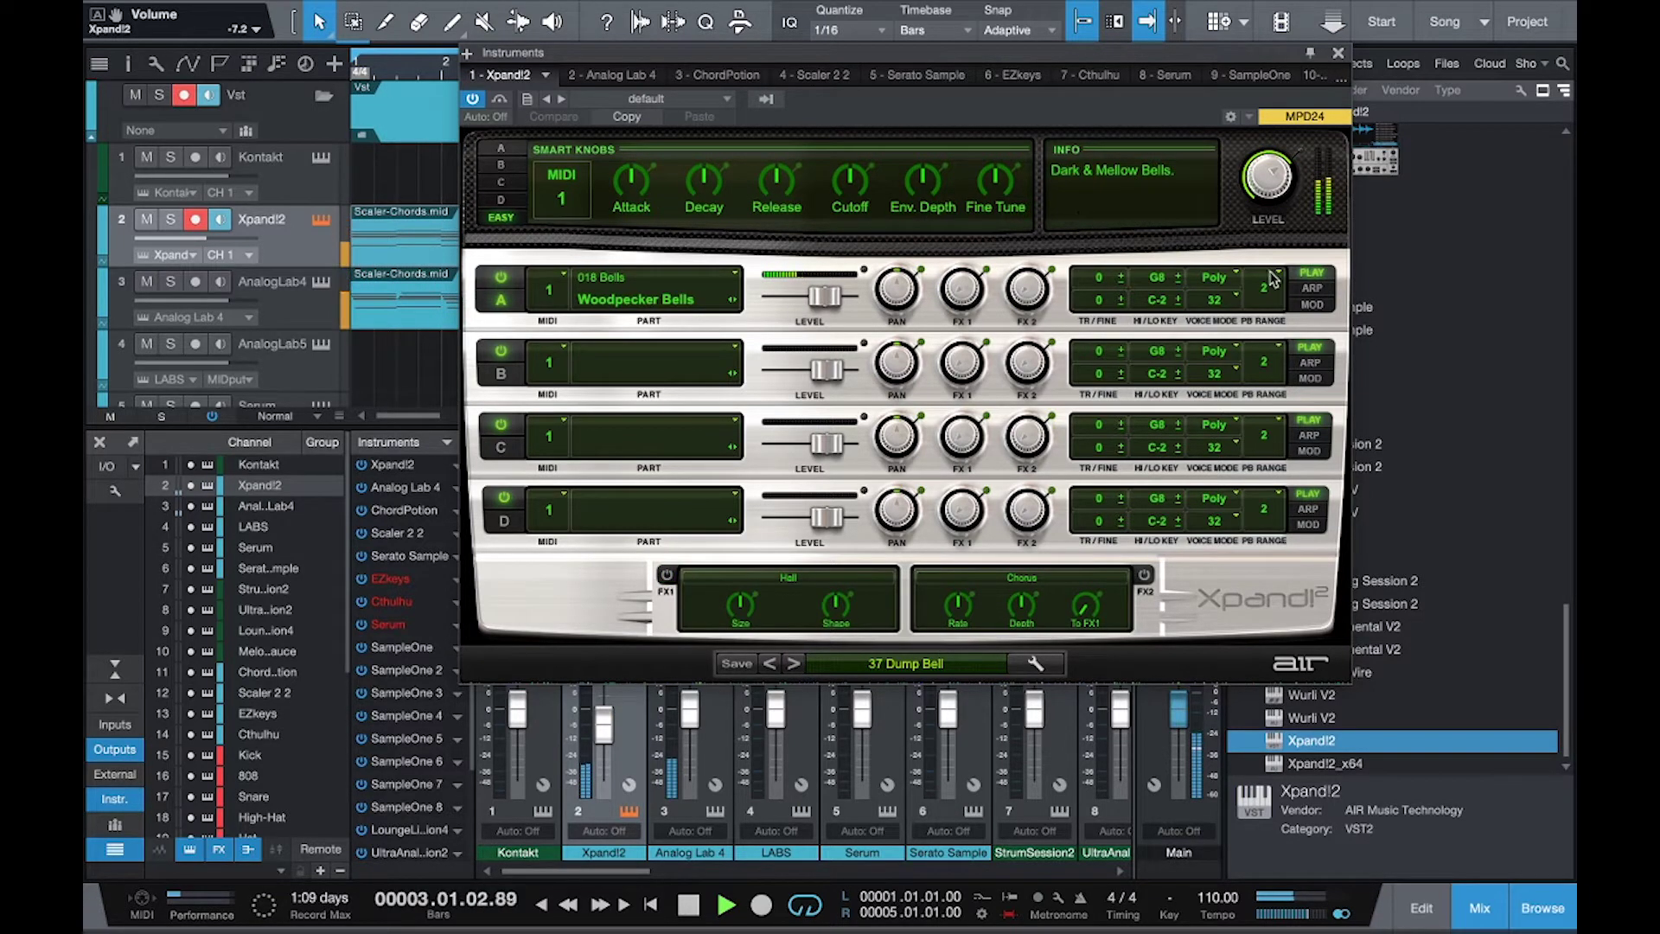
Try the arpeggiator of part A in Up mode and leave it switched off.
click(1310, 288)
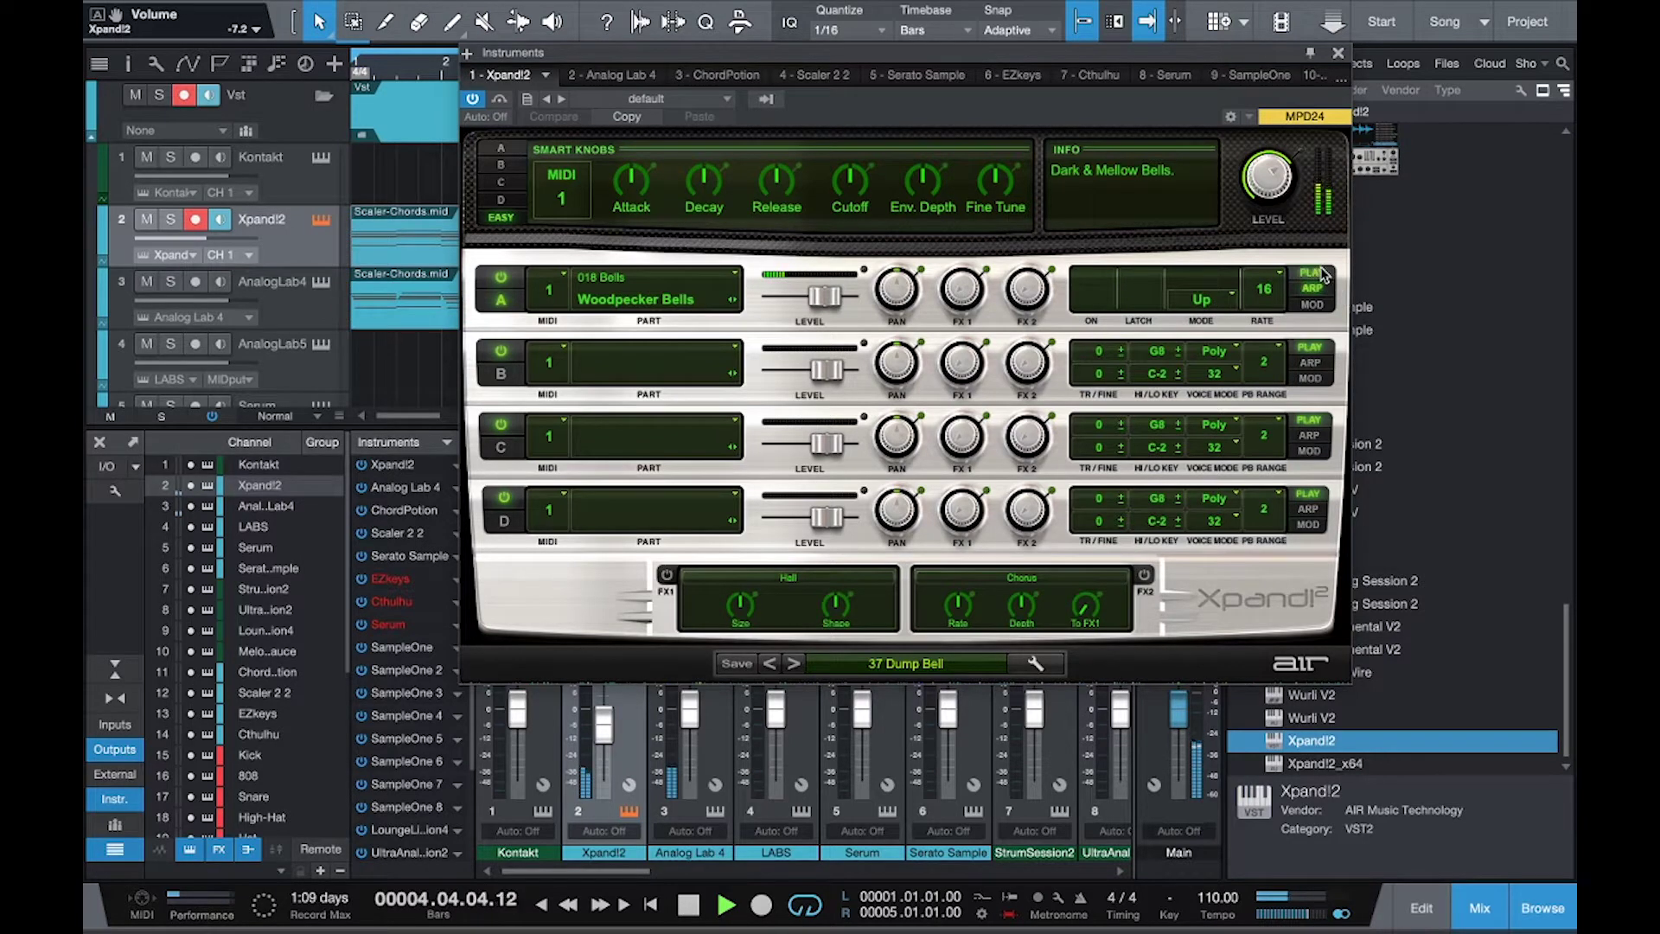
click(1208, 309)
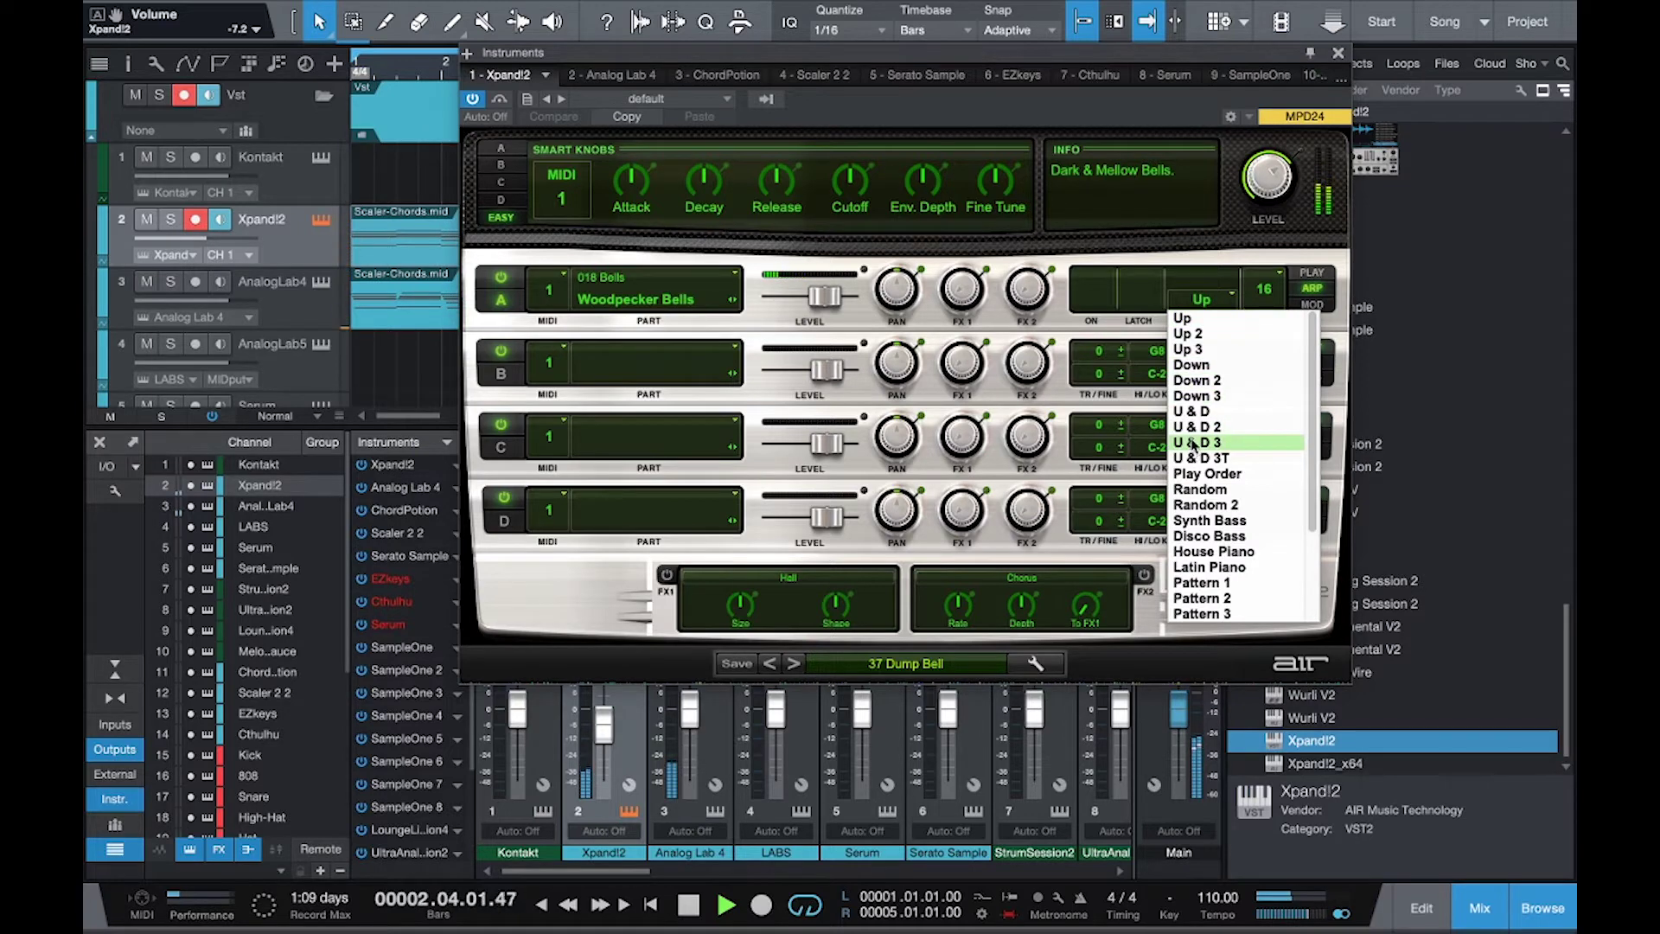
click(1184, 318)
click(1140, 291)
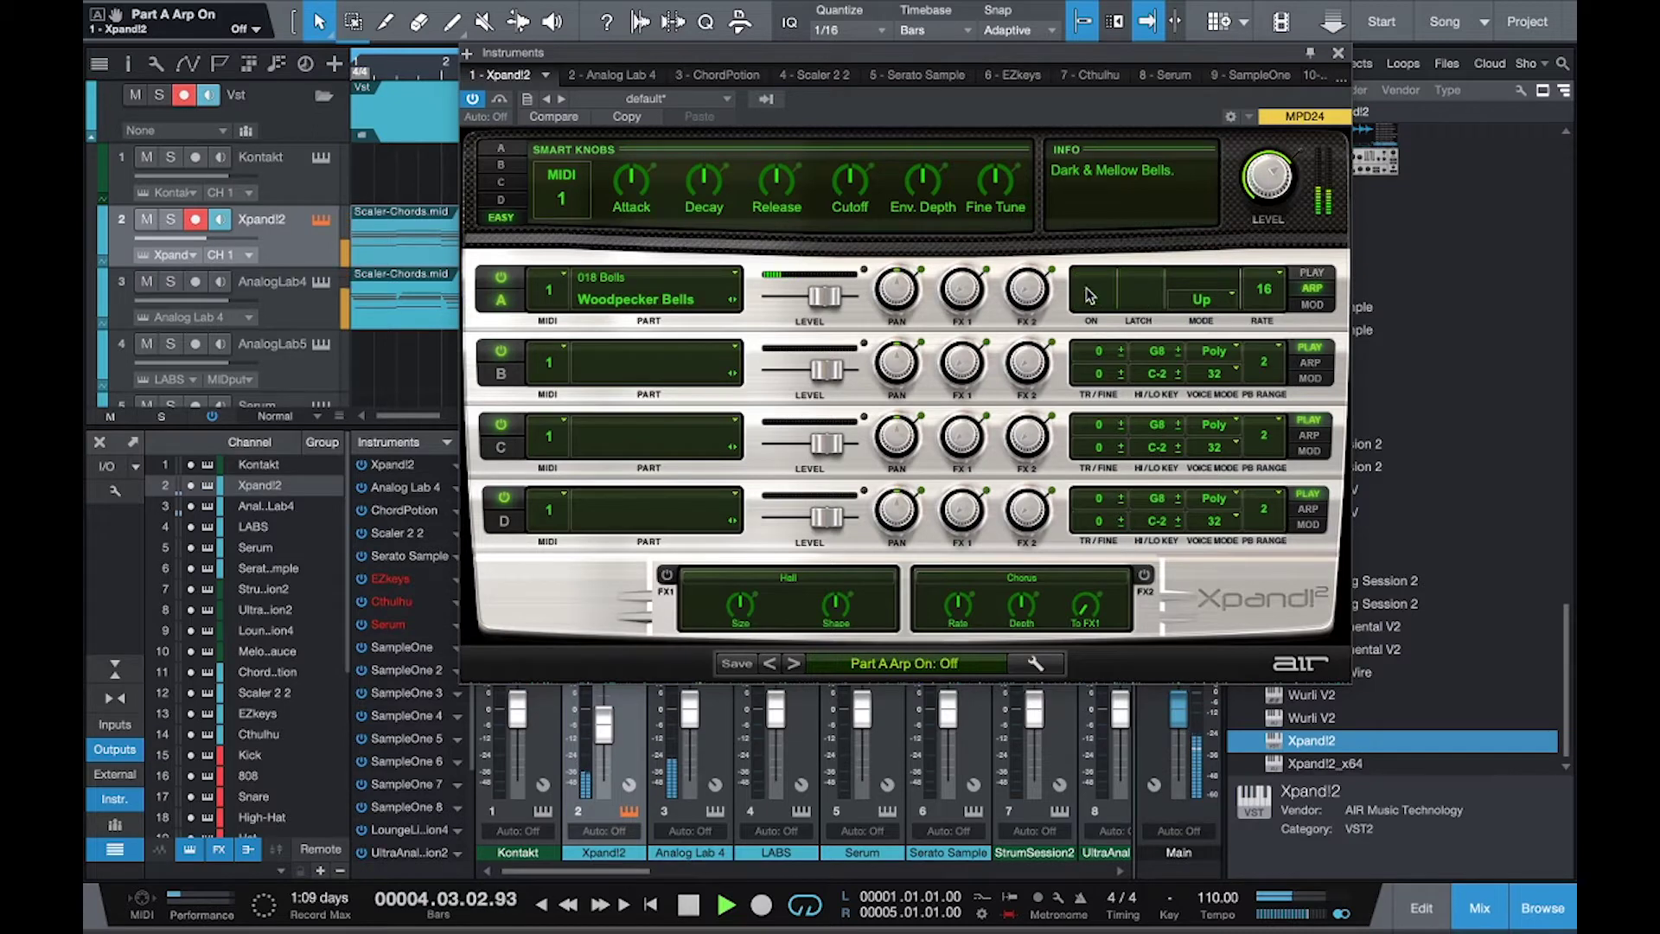
Close the instrument window and insert XLN Audio's RC-20 Retro Color on the Xpand!2 channel.
key(ctrl+w)
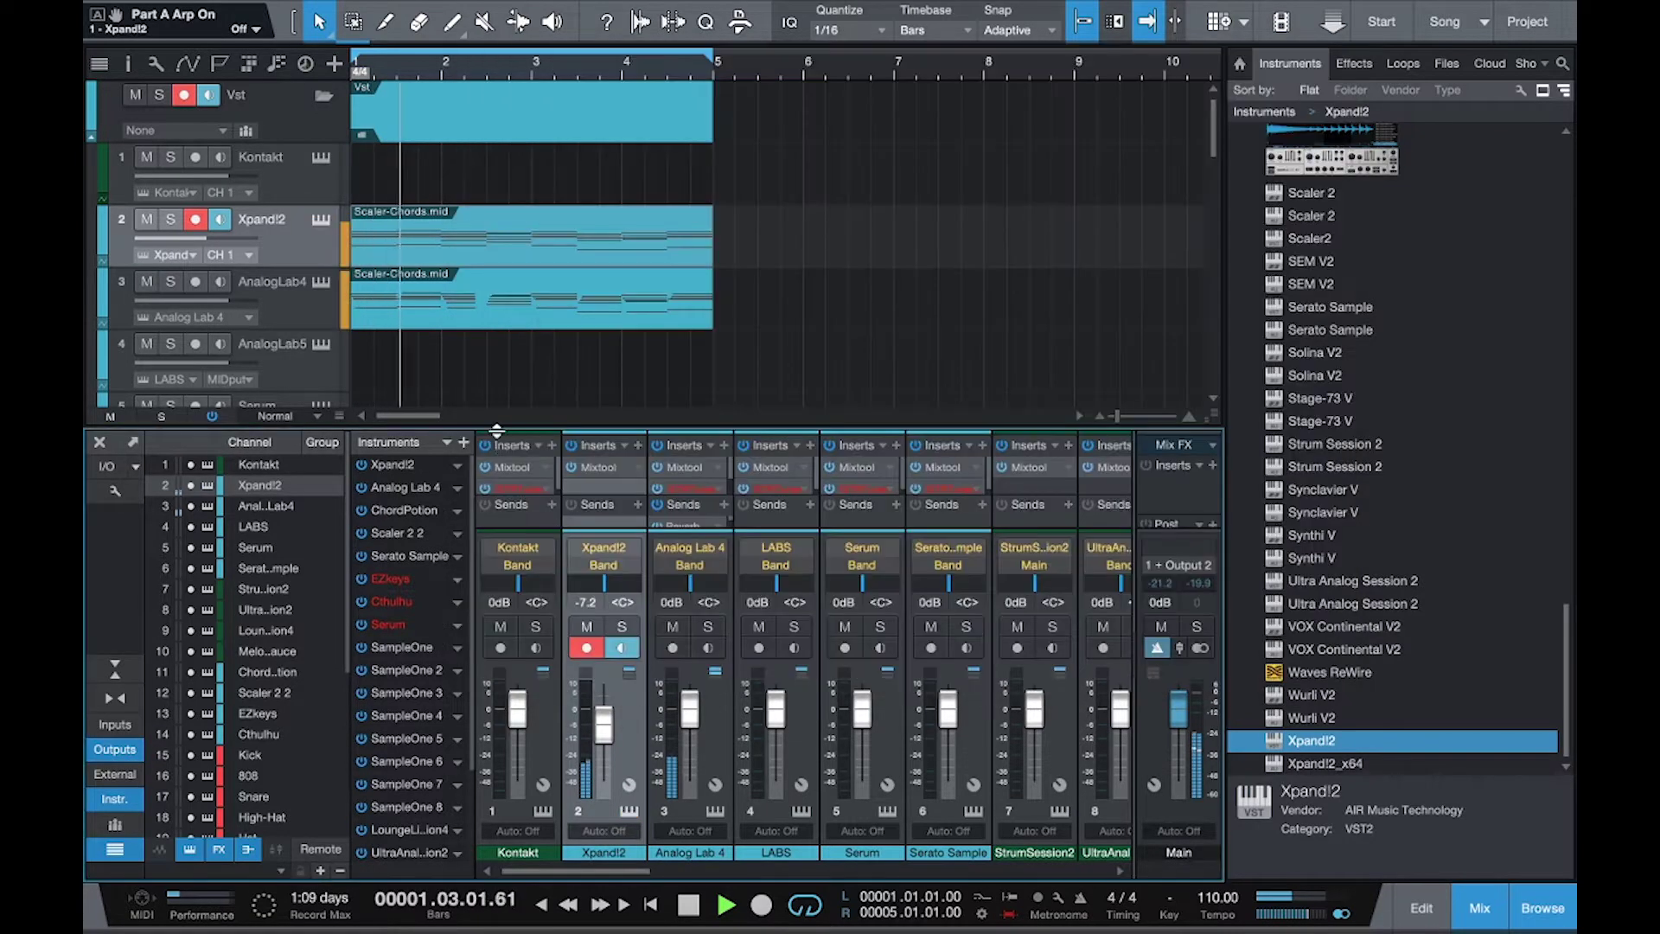
click(636, 447)
scroll(761, 692, down, 5)
click(724, 874)
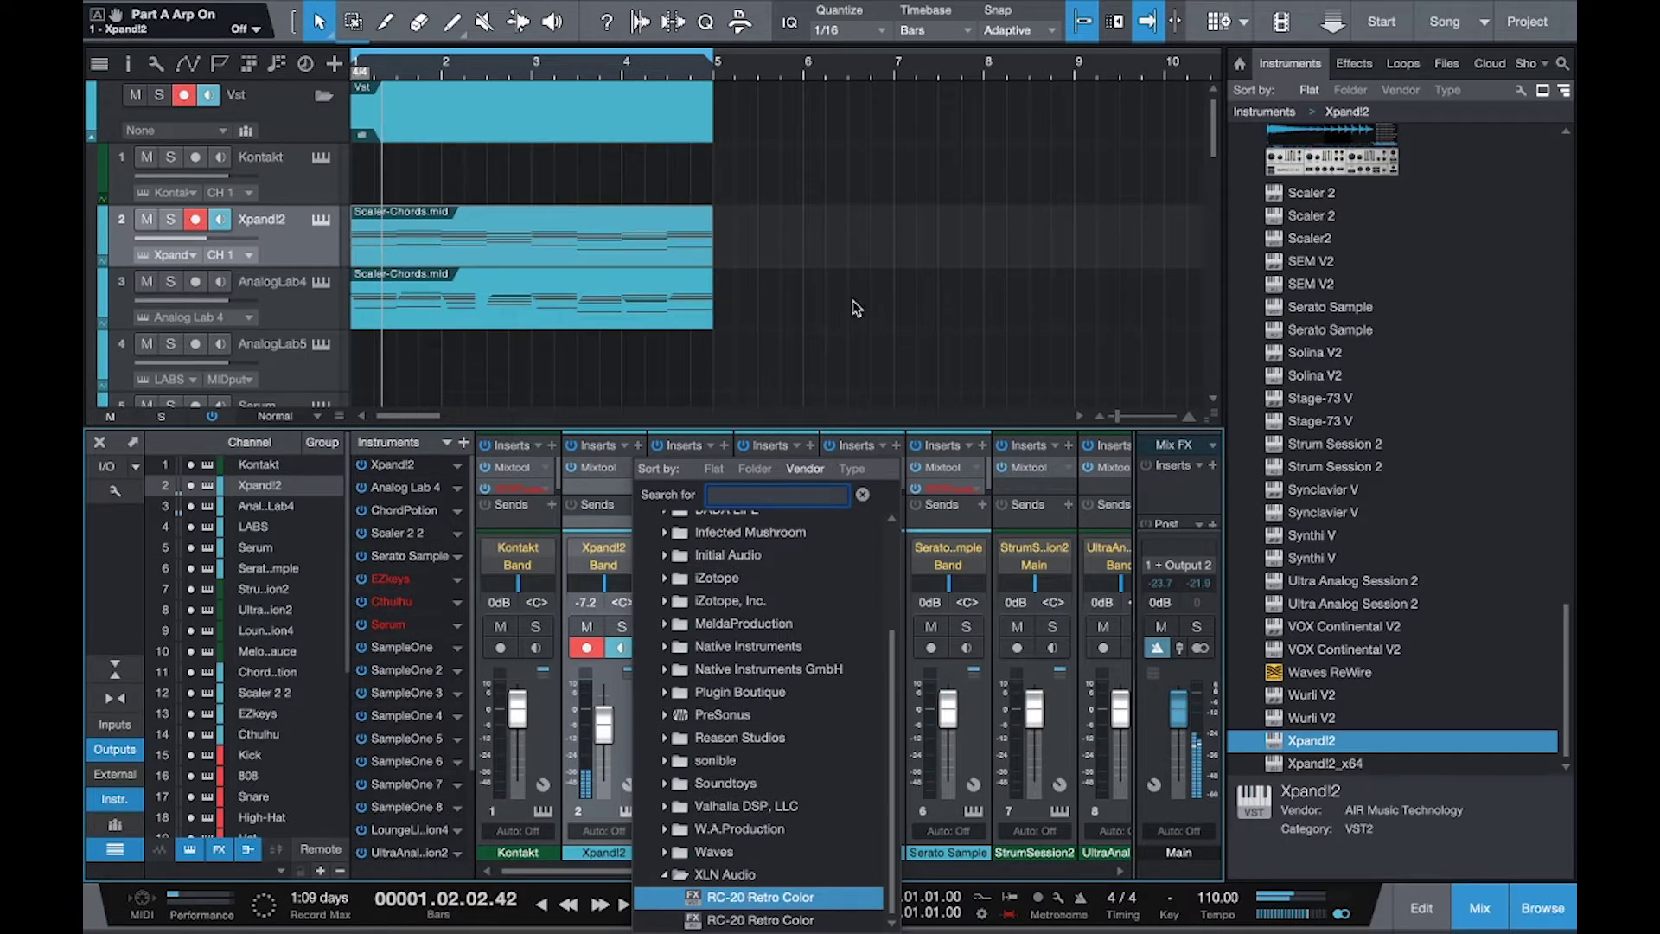
key(Return)
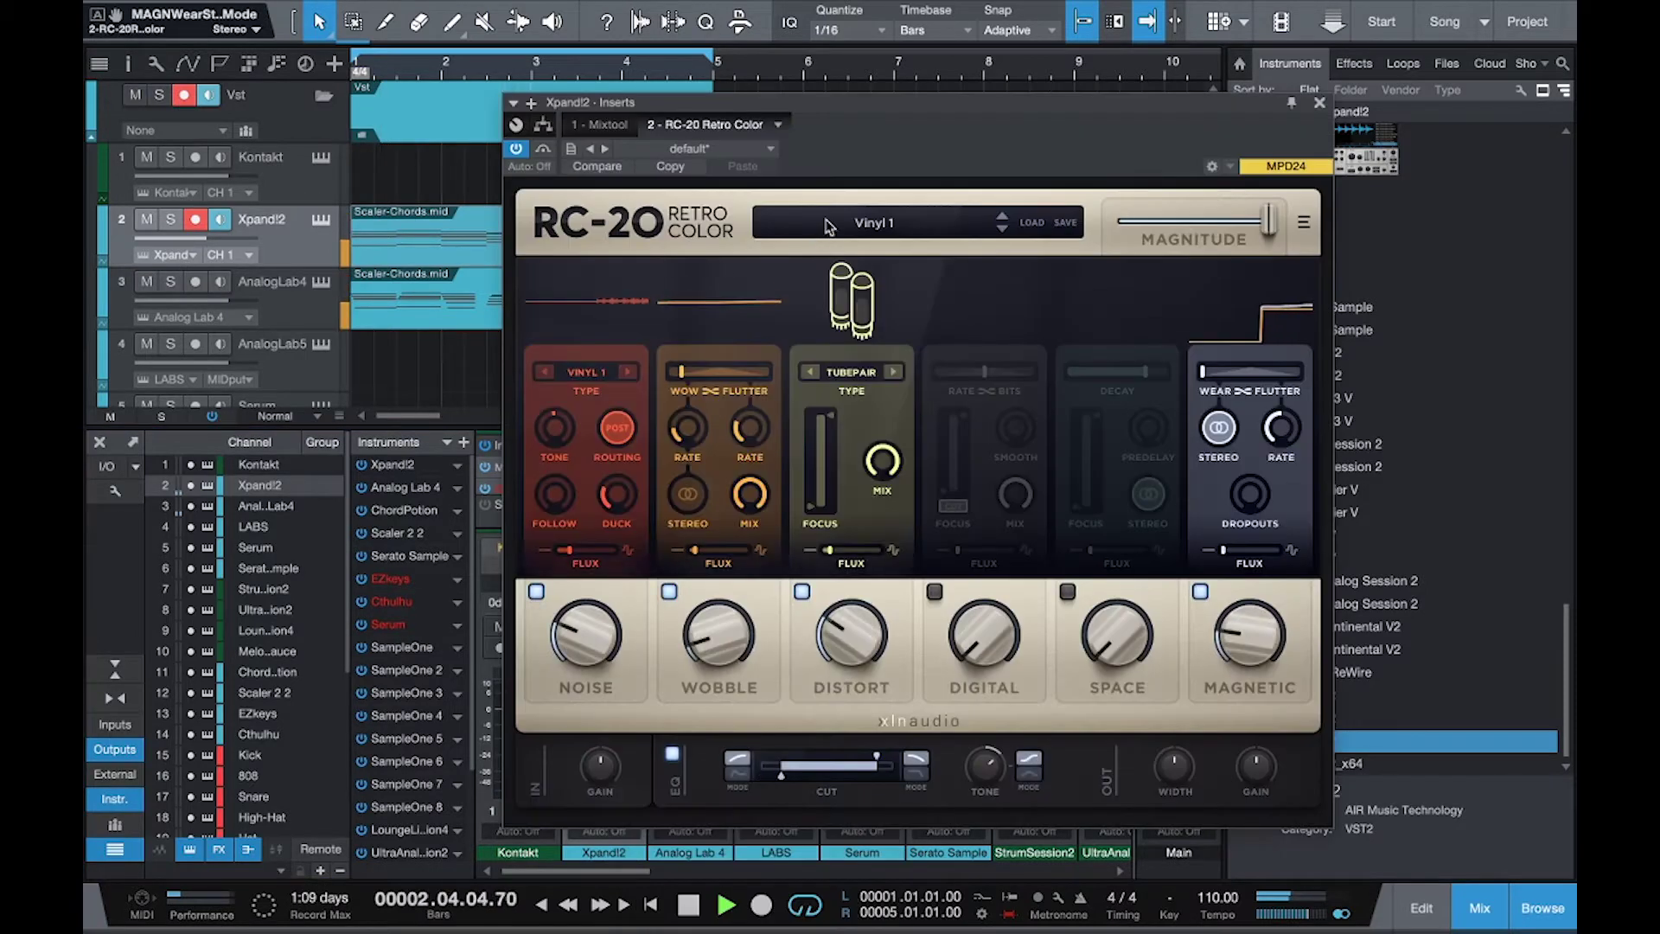
Load the preset Depth for Plucks in RC-20 Retro Color and close the plug-in window.
click(873, 223)
scroll(702, 318, down, 3)
scroll(701, 318, up, 5)
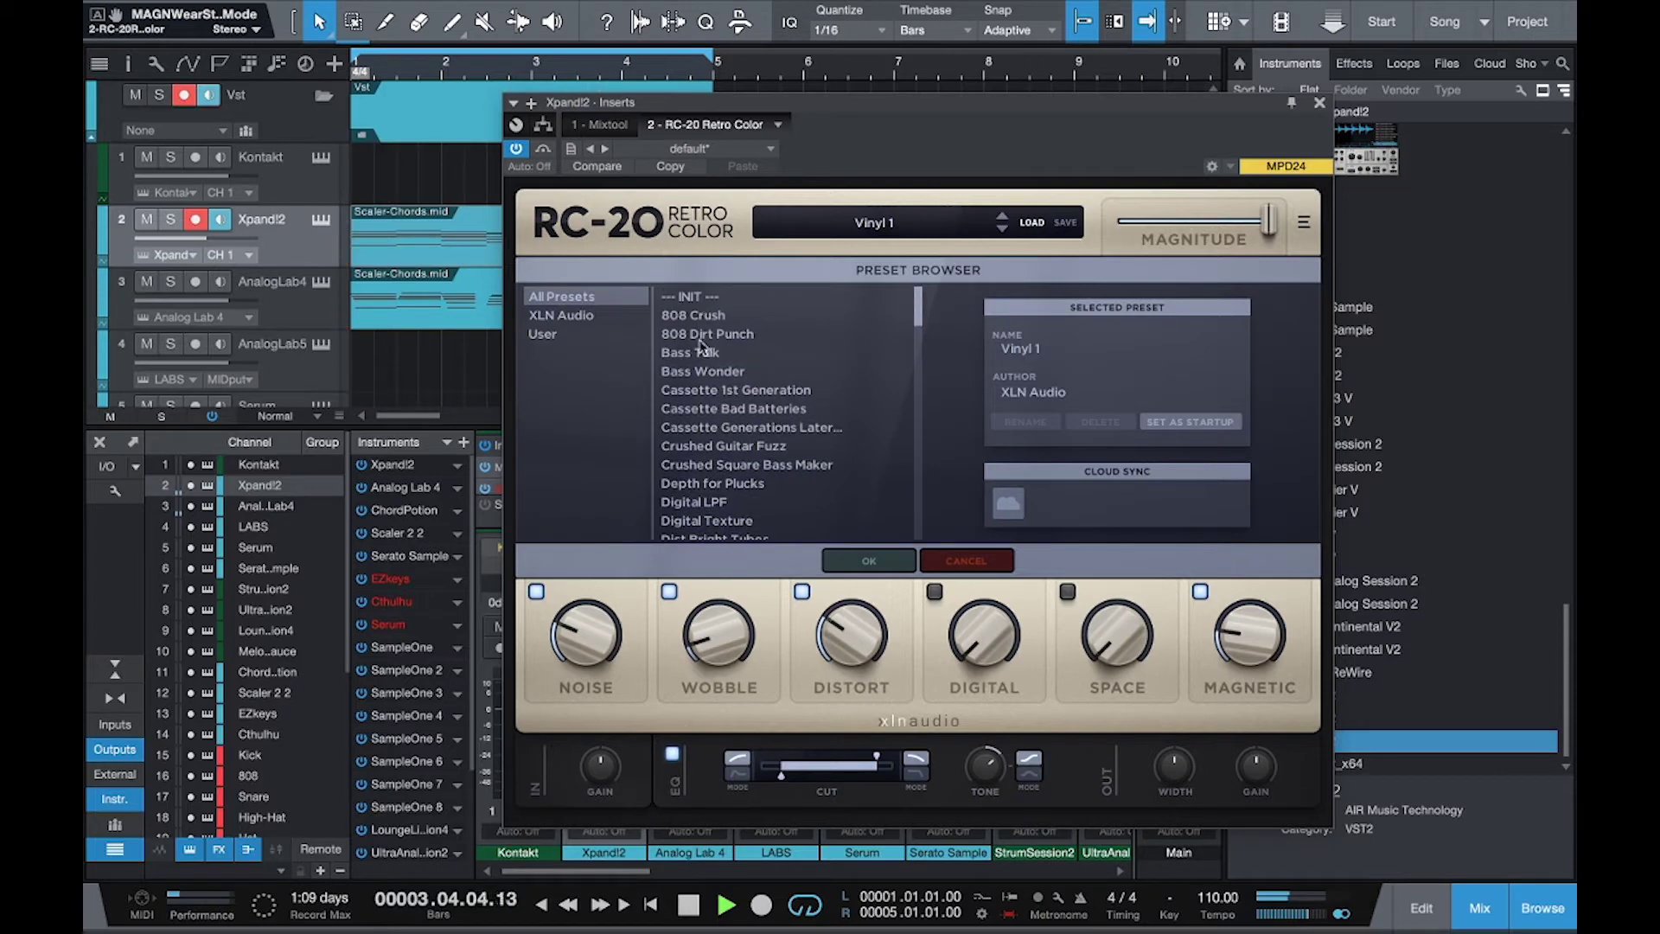
click(712, 484)
click(870, 561)
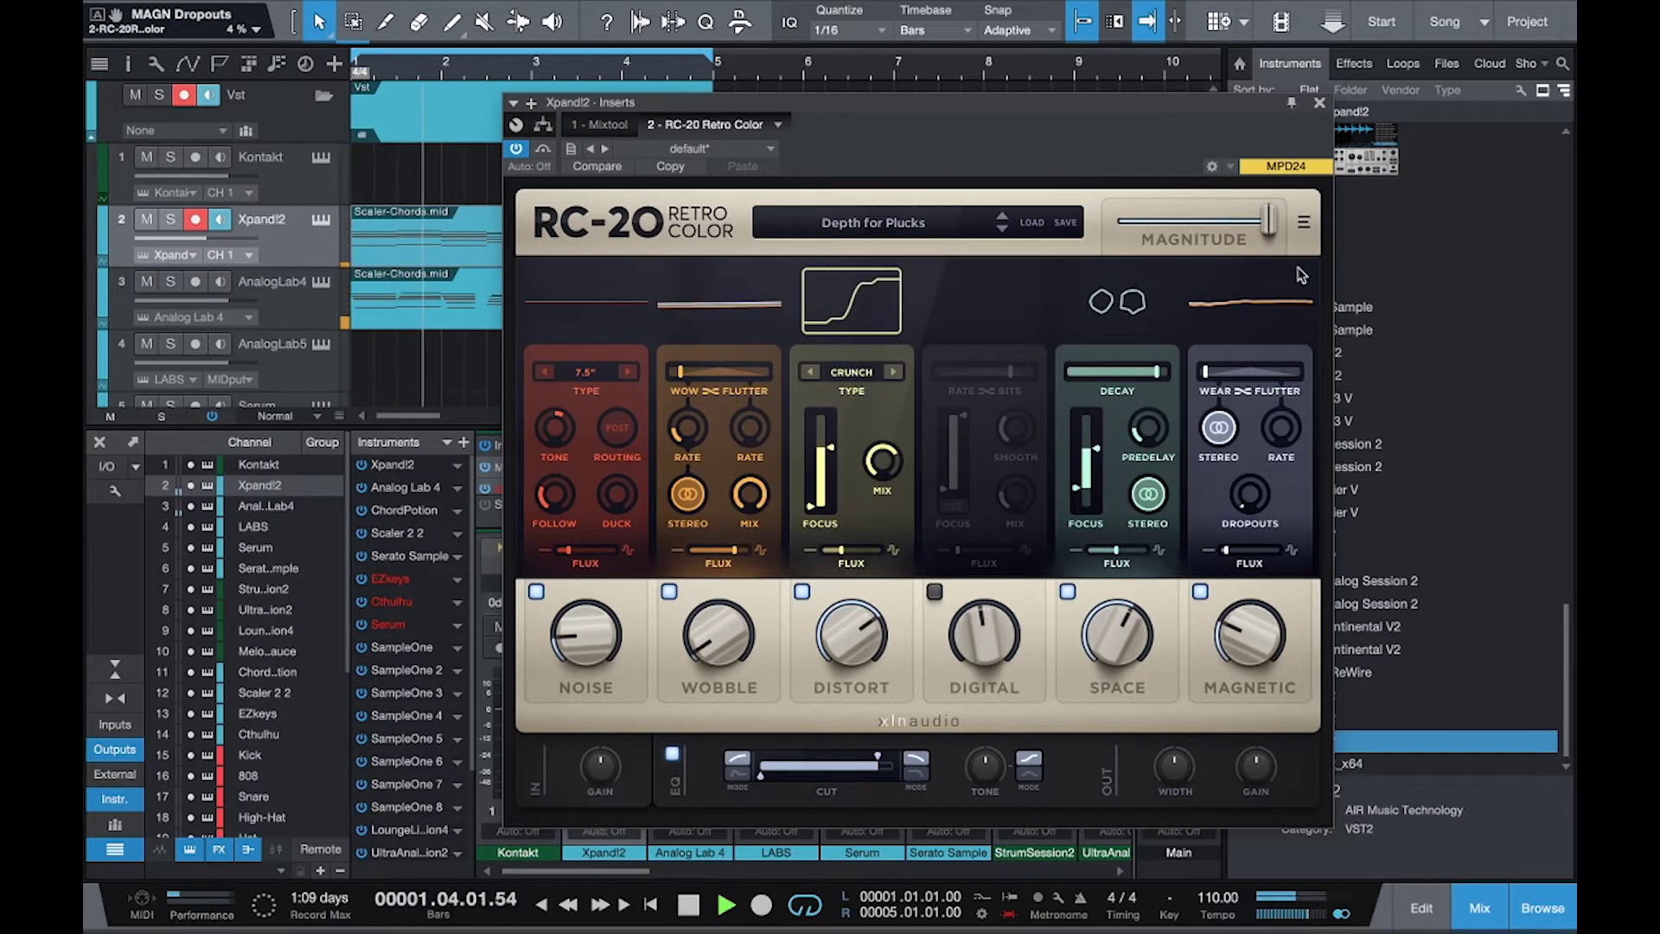
click(1320, 105)
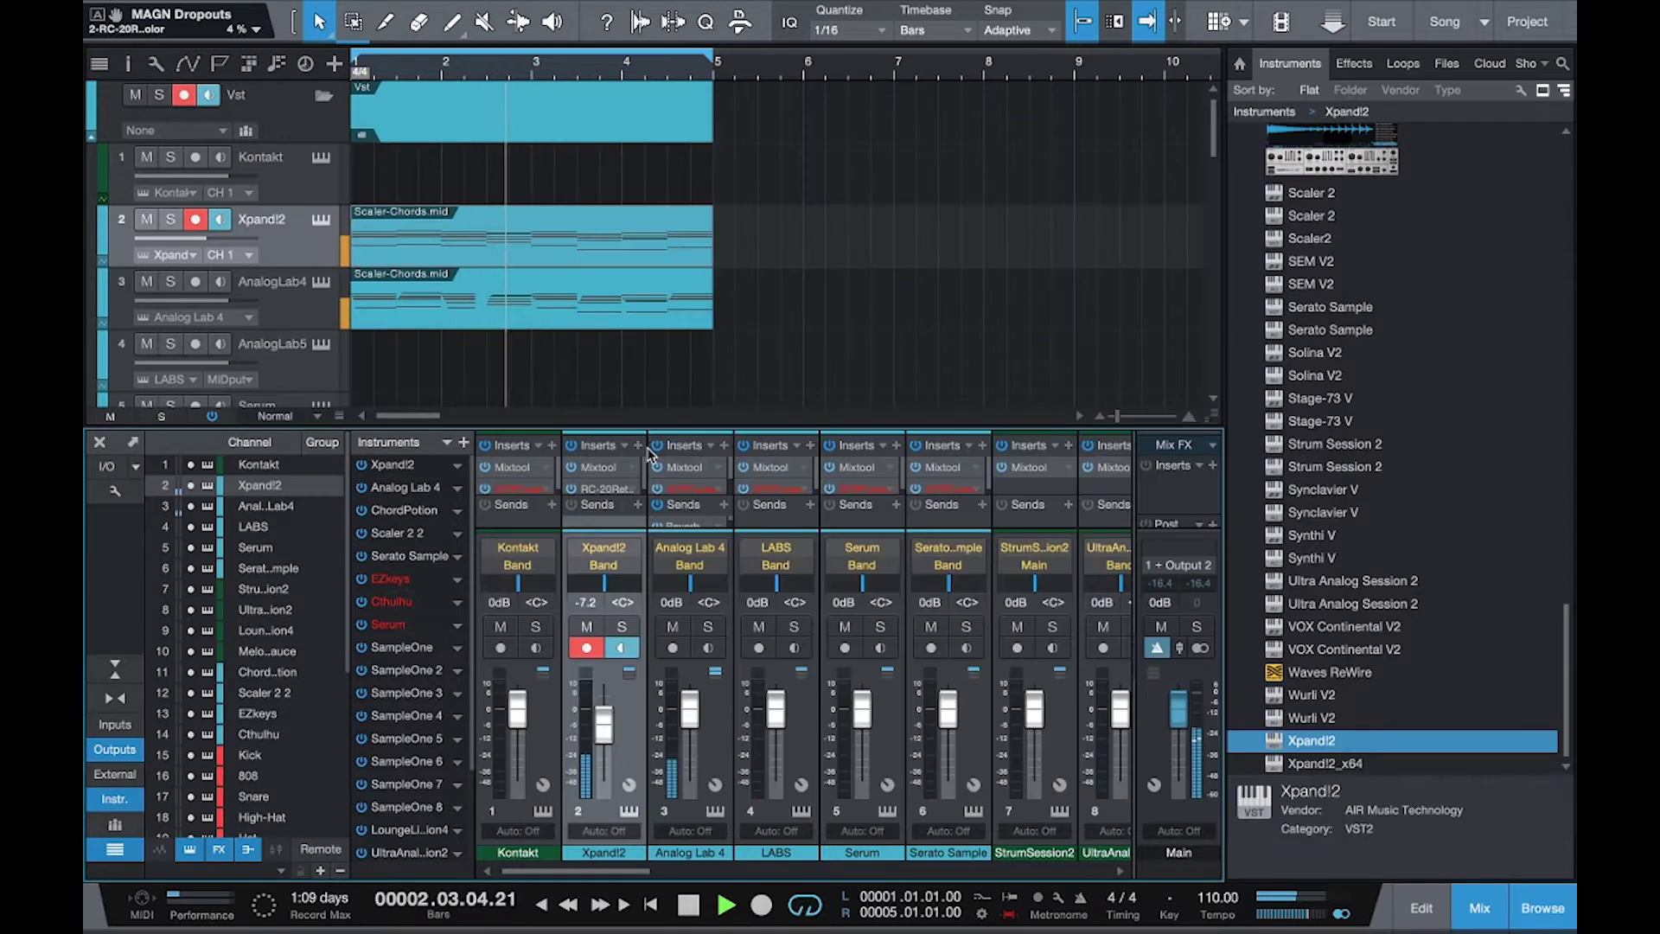
Search the plug-ins for "eq", insert H-EQ Stereo on the Xpand!2 channel and set its high-pass to about 186 Hz.
click(639, 443)
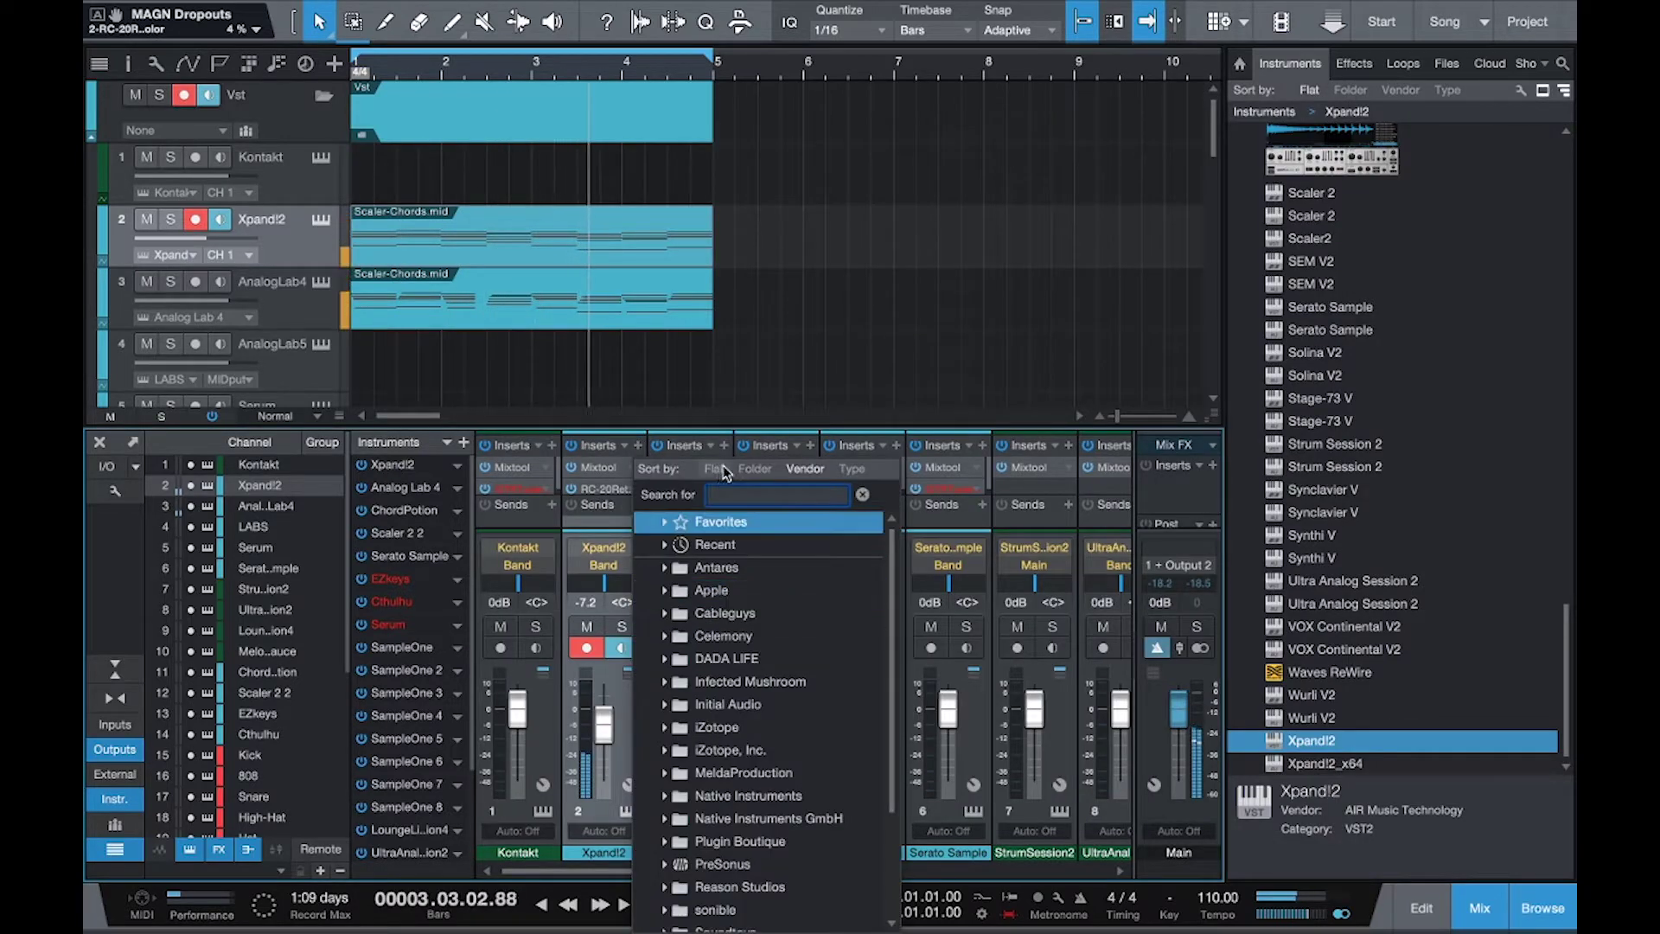
click(738, 495)
text(eq)
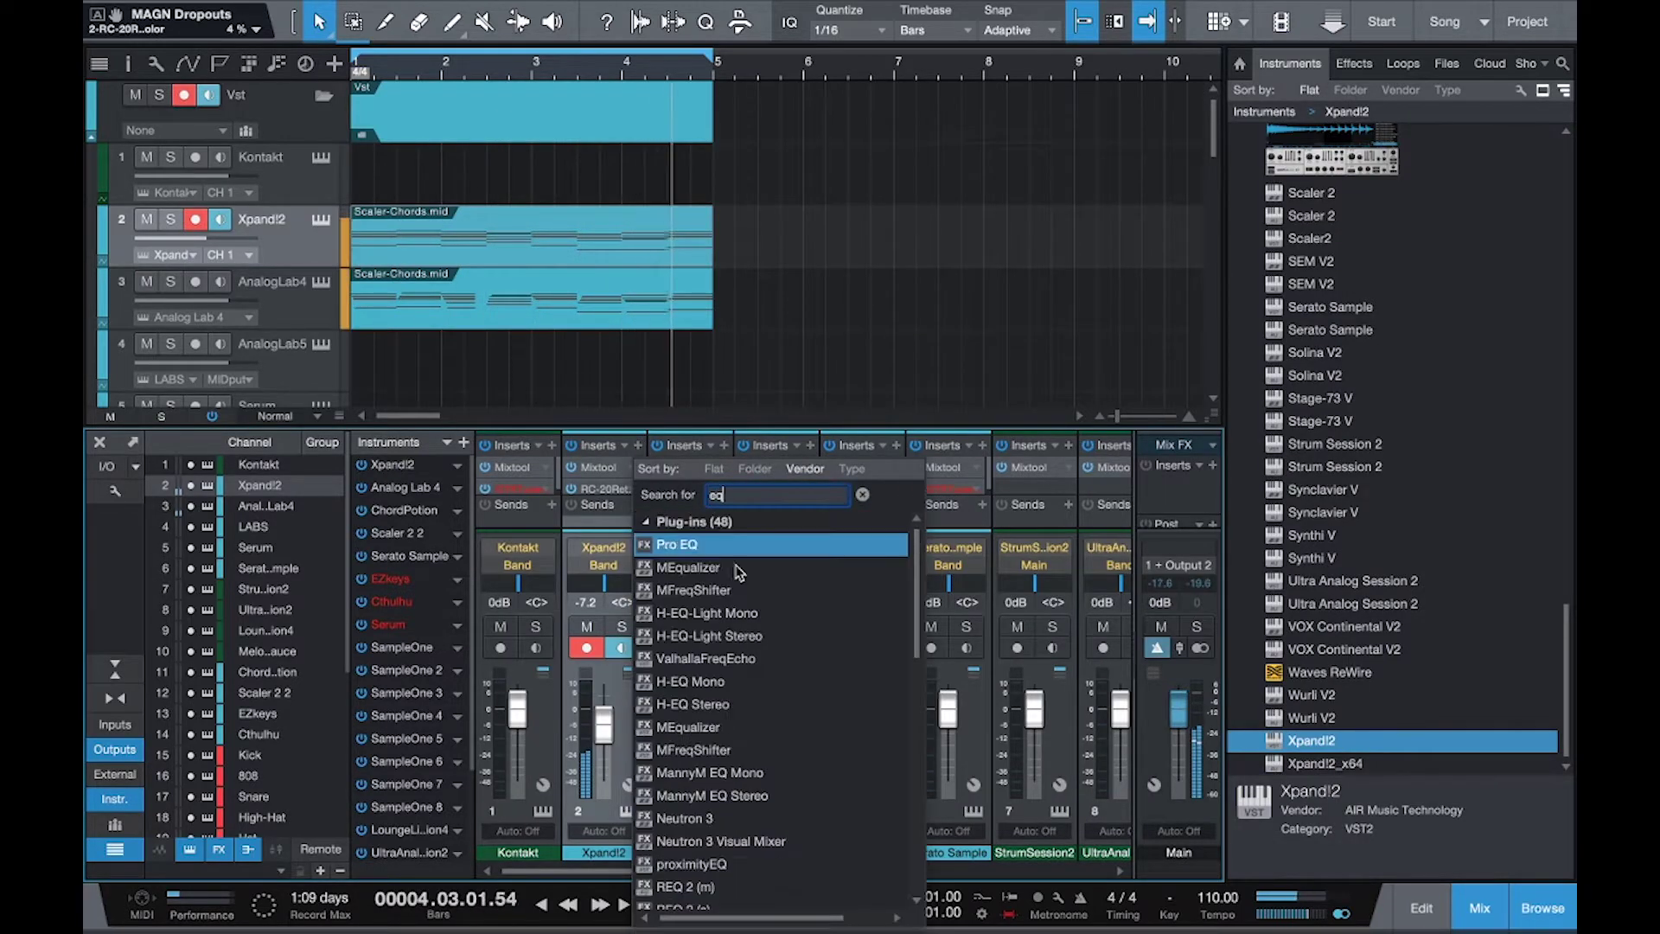
click(737, 704)
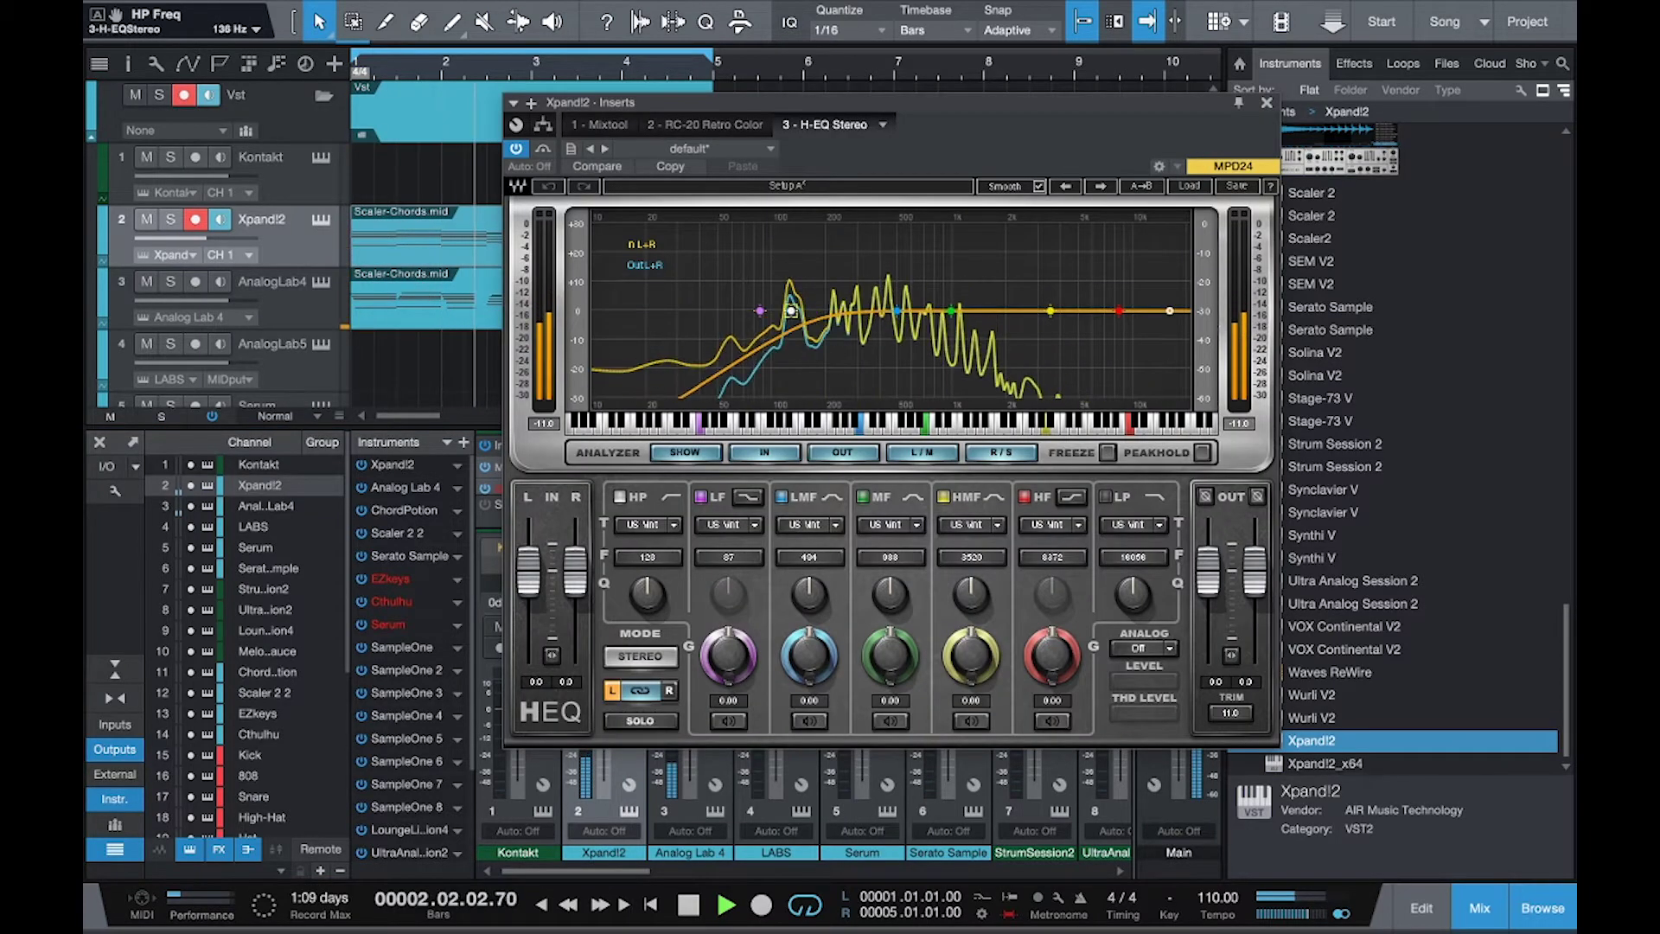
drag(791, 311, 820, 310)
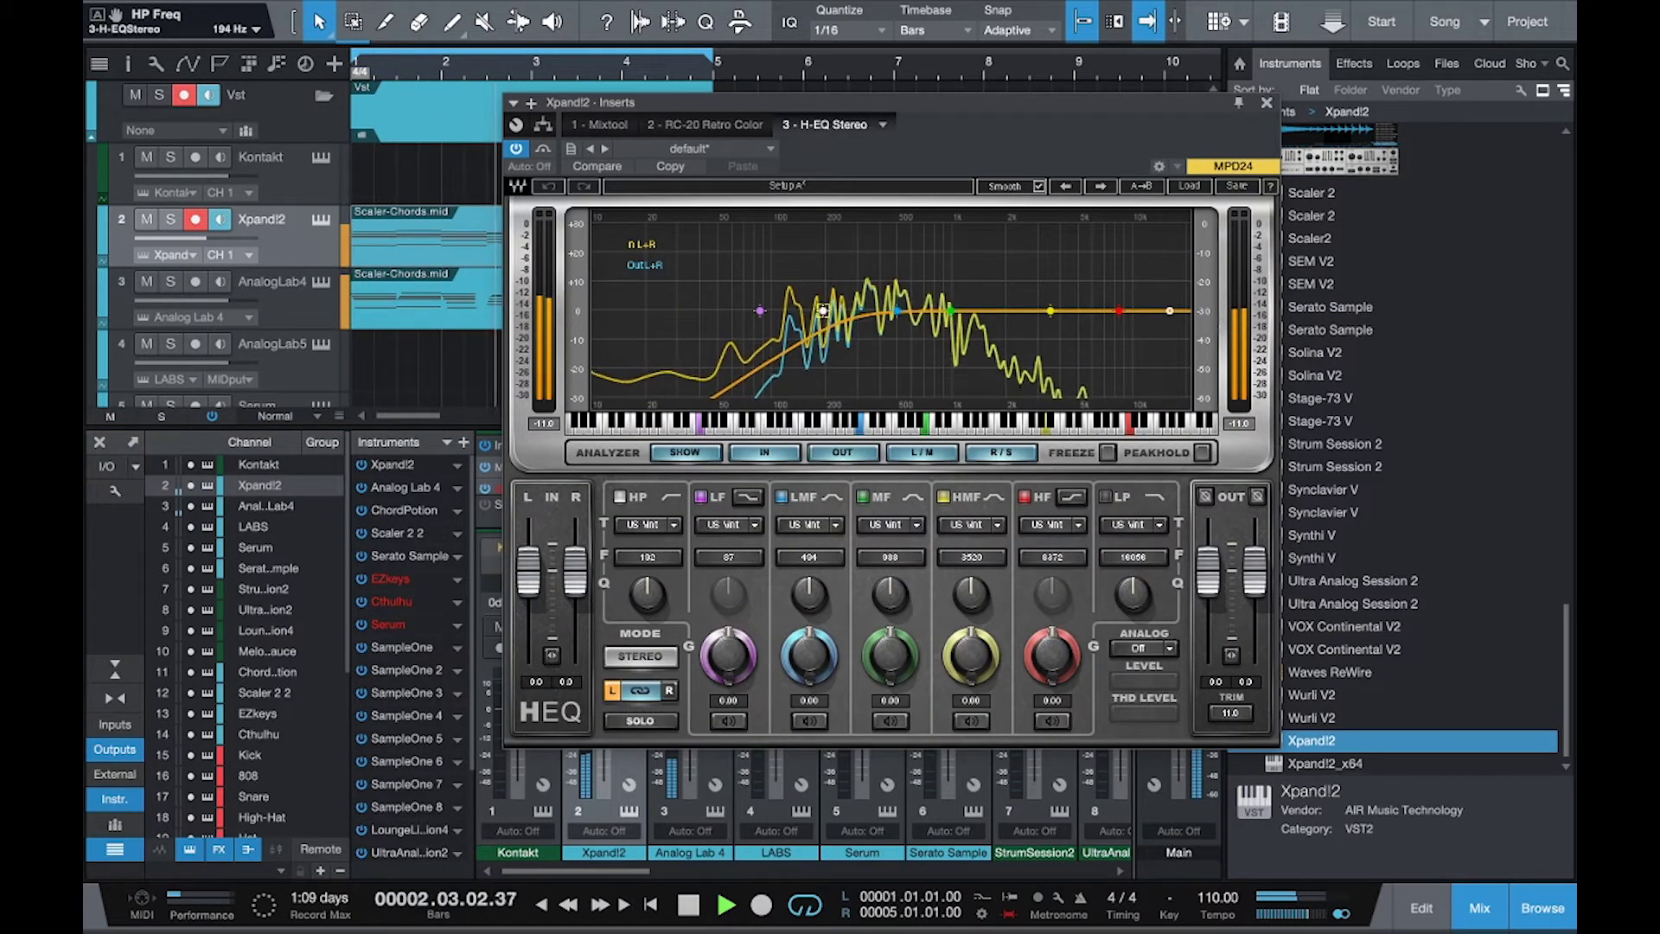
click(1267, 102)
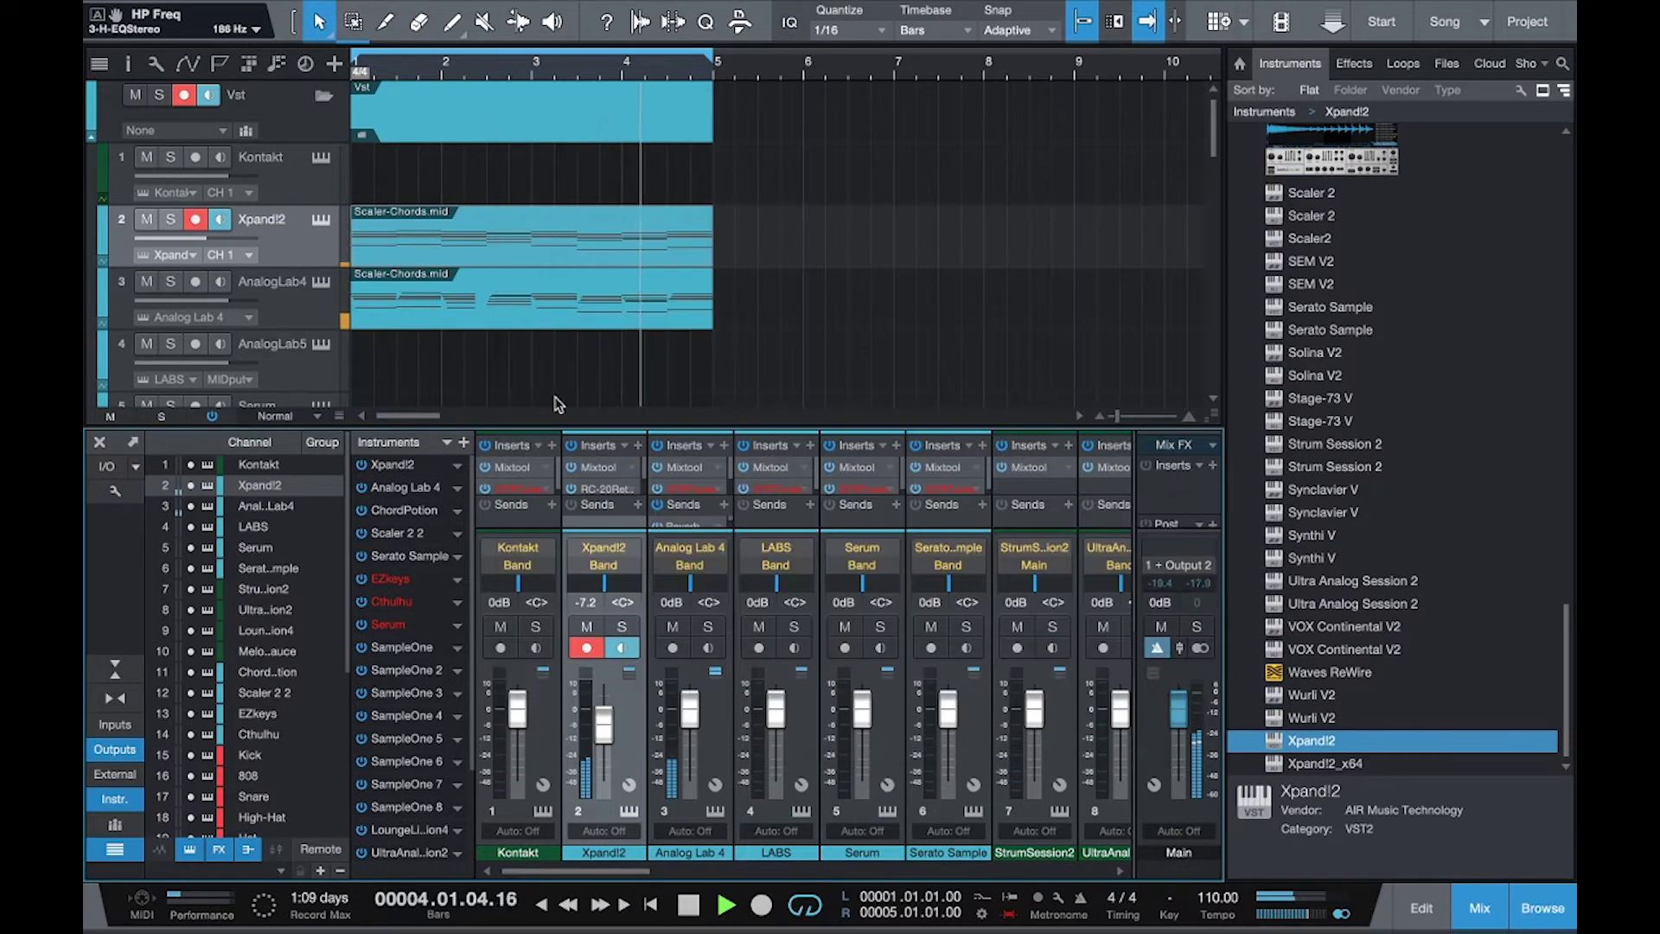
Hide the mixer and pick Gospel clap 1.wav from the Snares:Claps folder of Kount Drums Vol. 2 for the Clap track.
scroll(401, 397, down, 2)
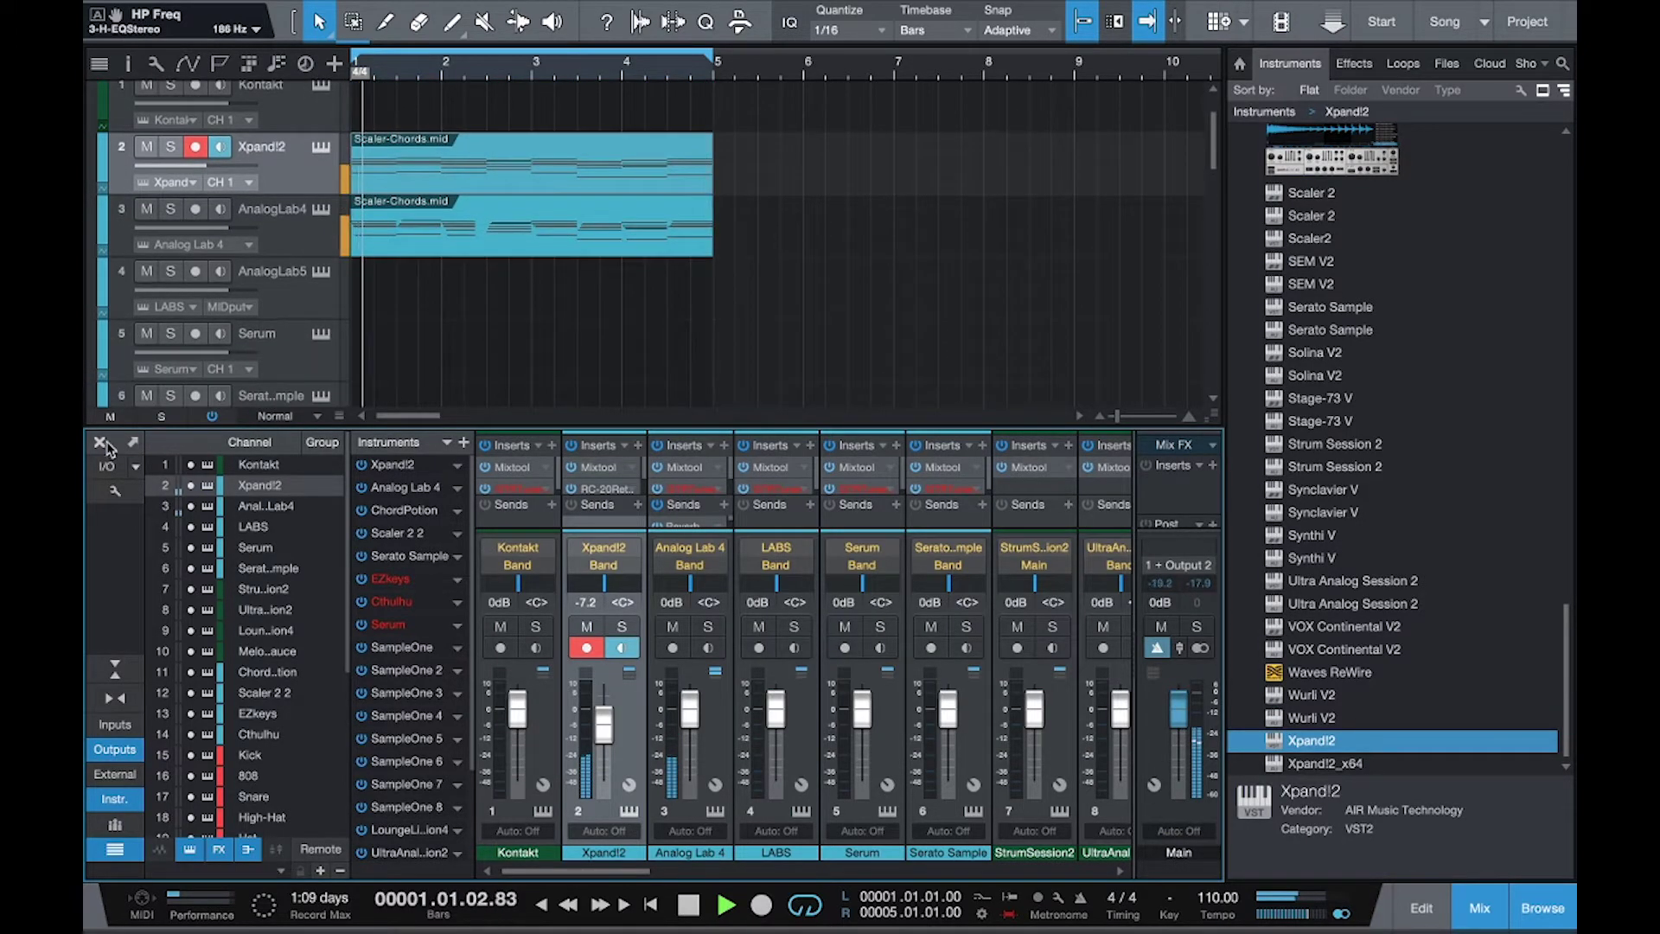
key(F3)
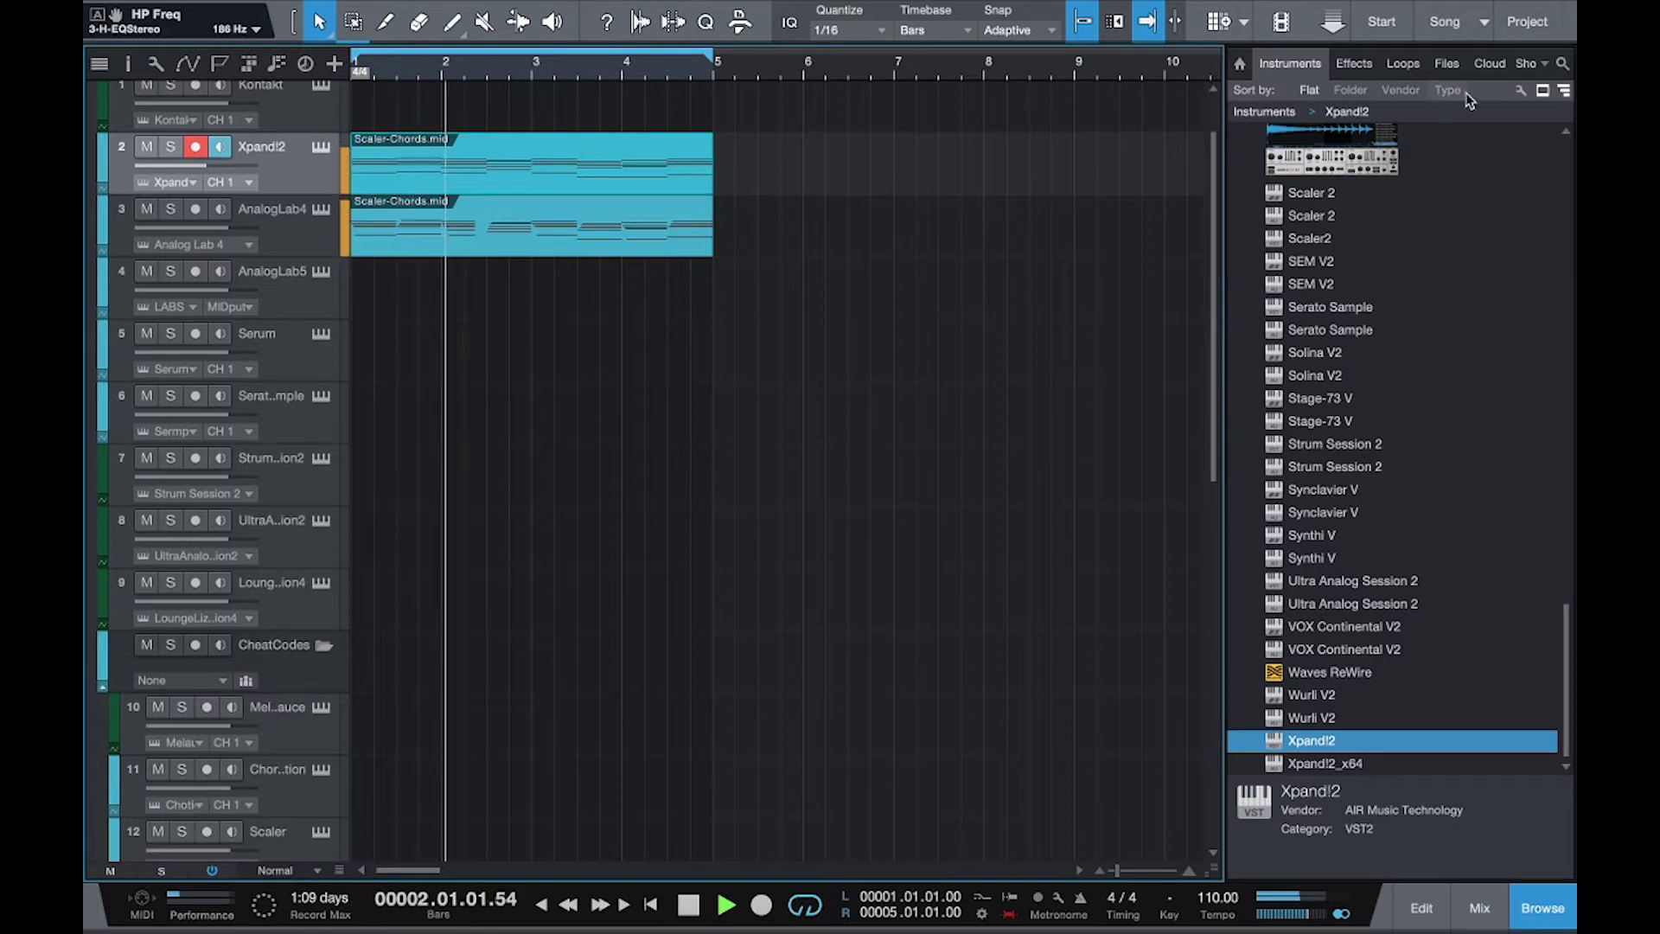
click(1452, 68)
double_click(1288, 227)
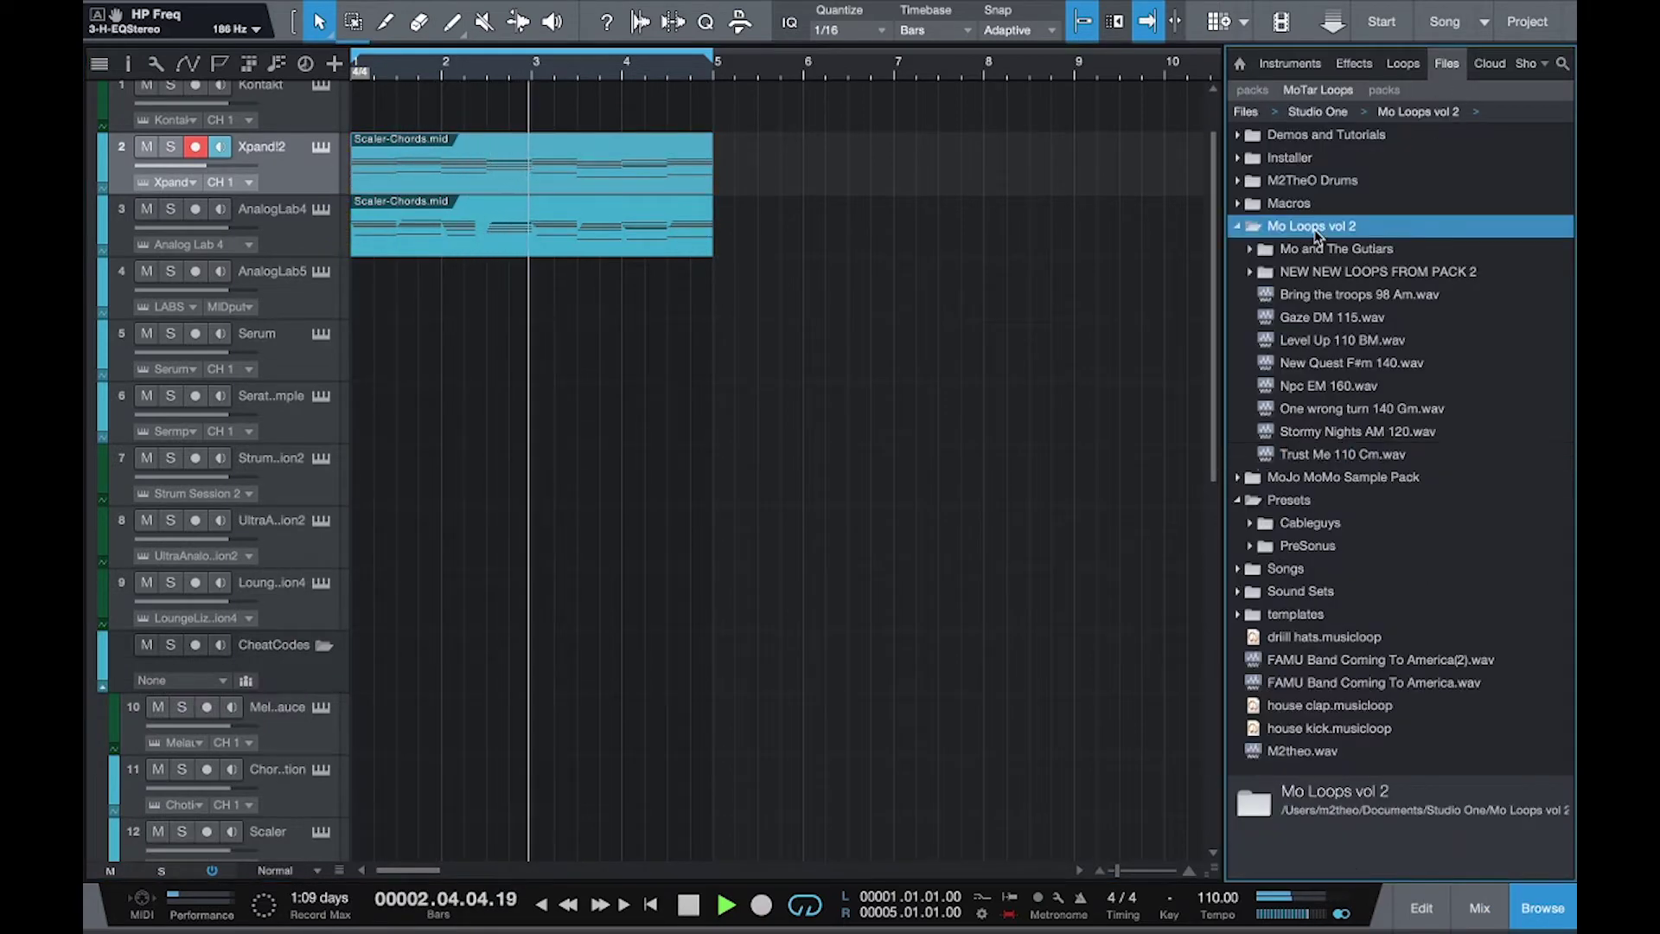
click(1383, 90)
click(1331, 350)
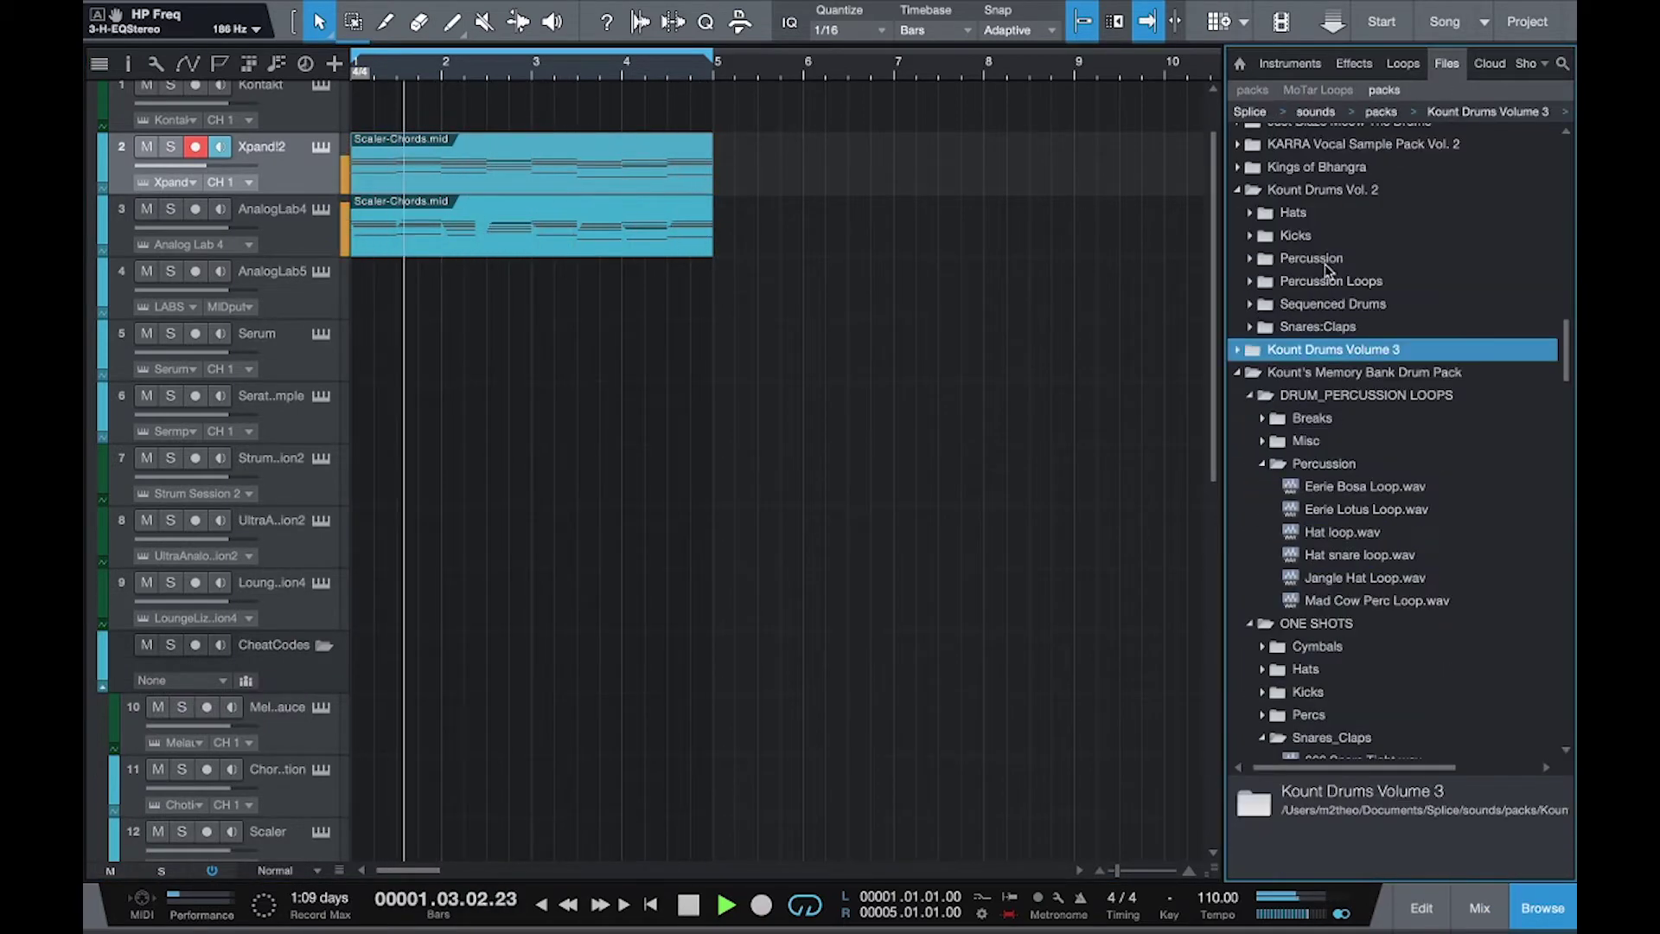
click(1311, 258)
double_click(1317, 326)
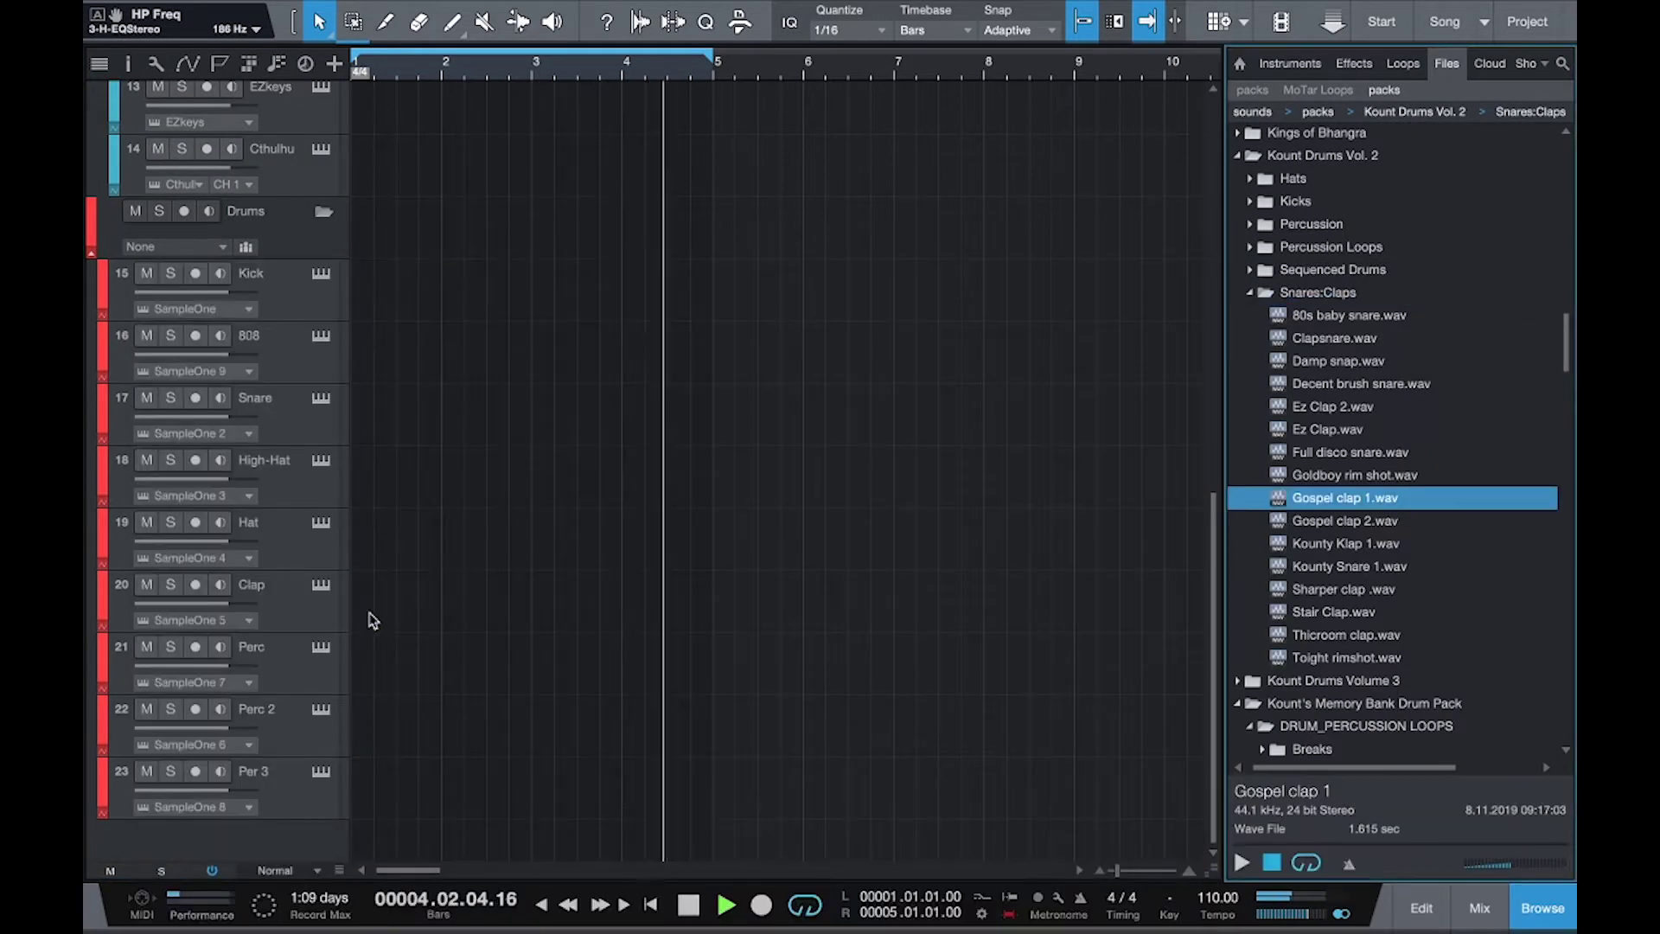
Create a four-bar part on the Clap track with a 1/16 C3 note on beat 3 of each bar and play it back.
double_click(371, 620)
click(464, 579)
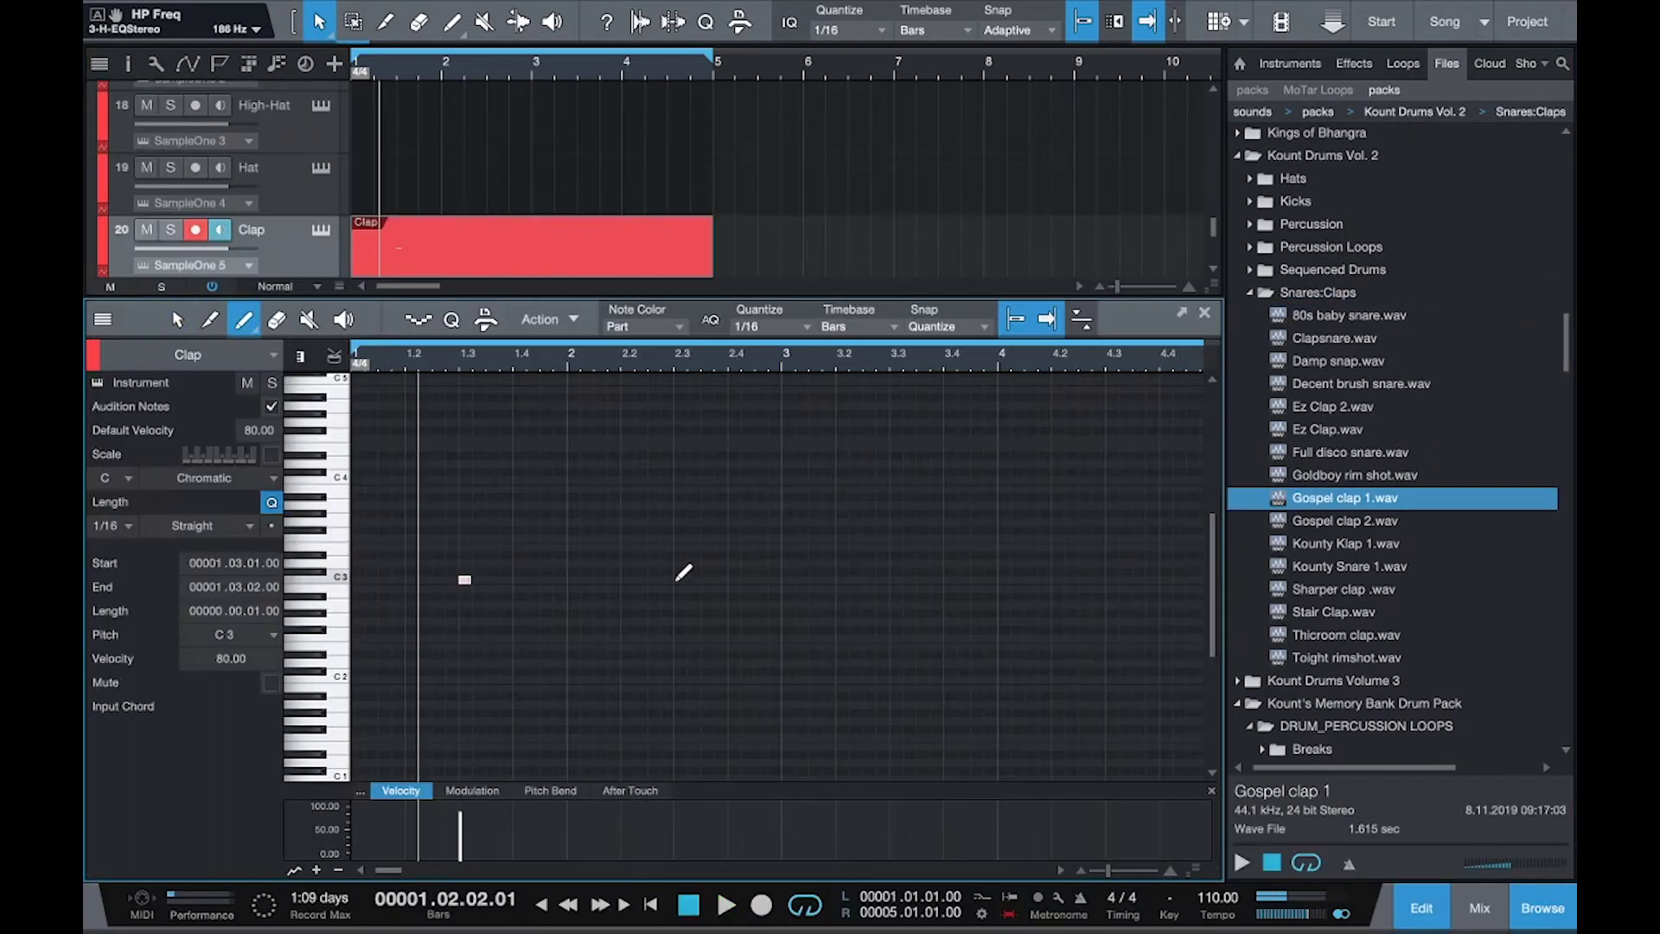
click(1204, 313)
key(space)
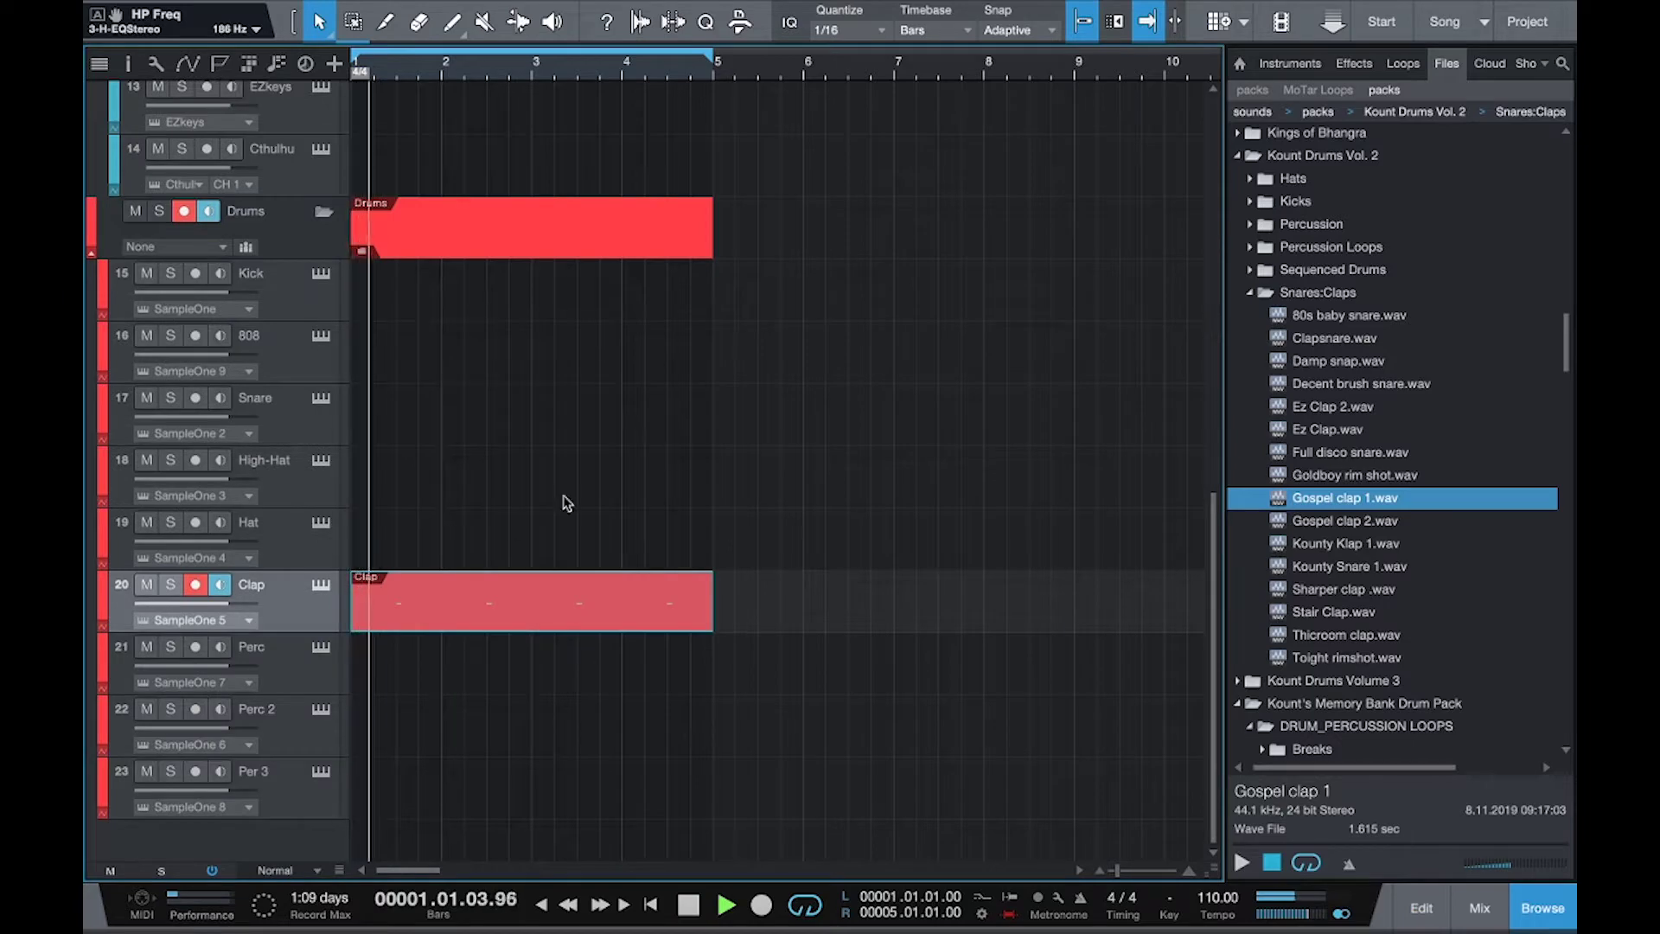
Lower the Clap channel's volume to about -7.7 dB in the mixer and hide the mixer again.
scroll(389, 381, up, 10)
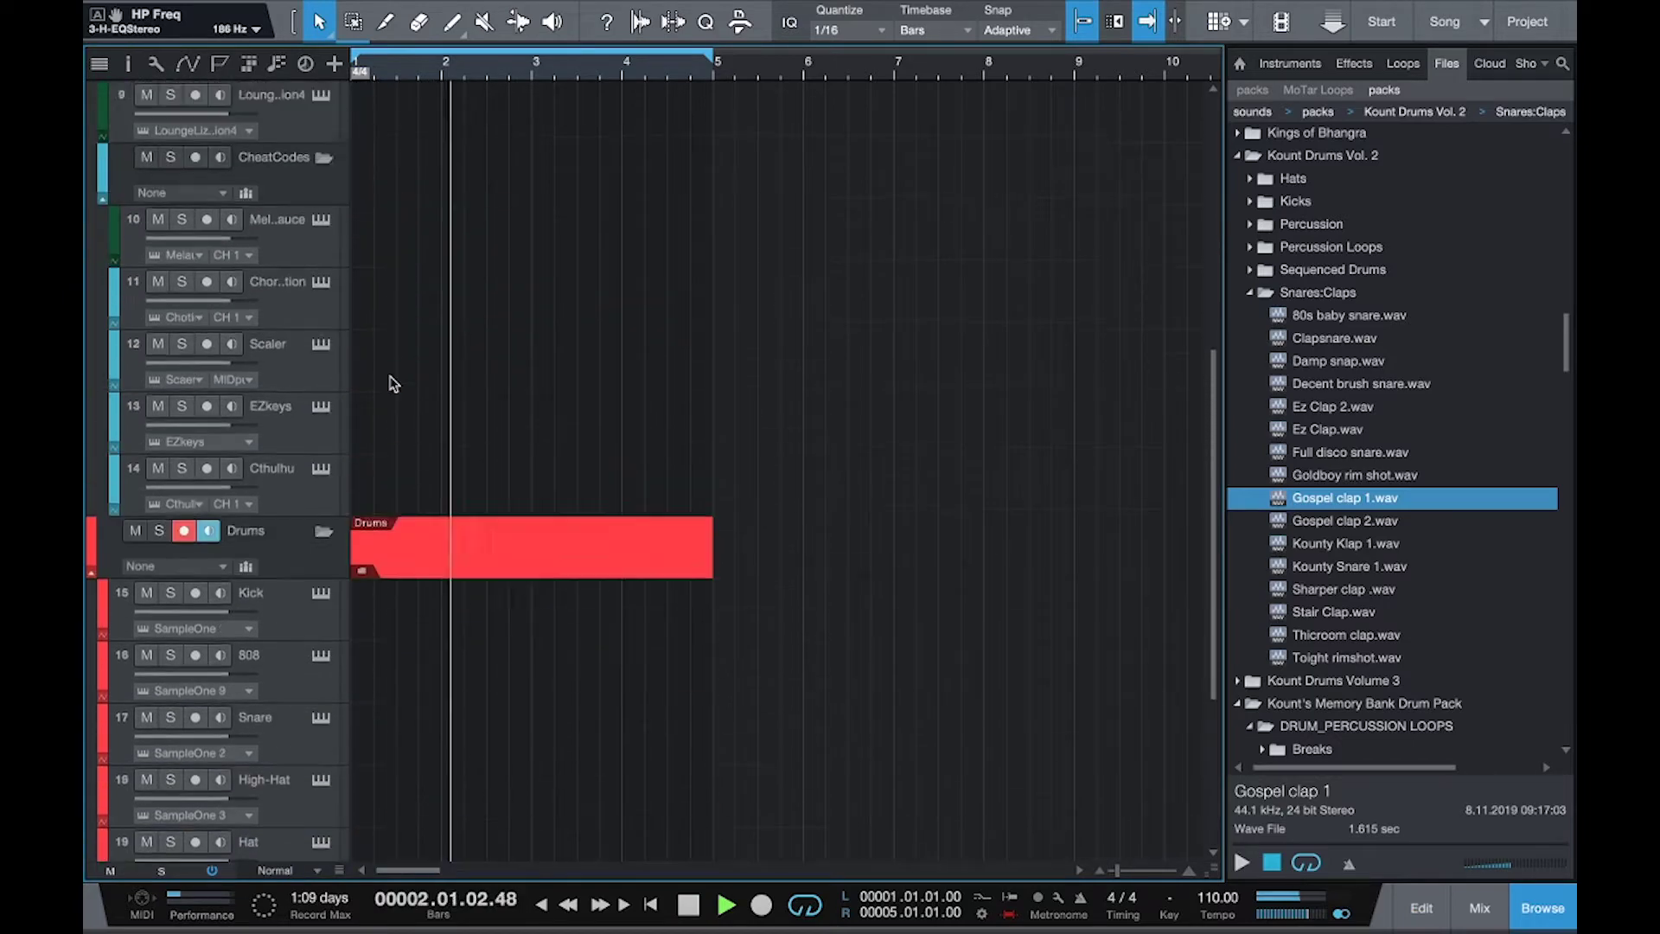
scroll(389, 381, down, 6)
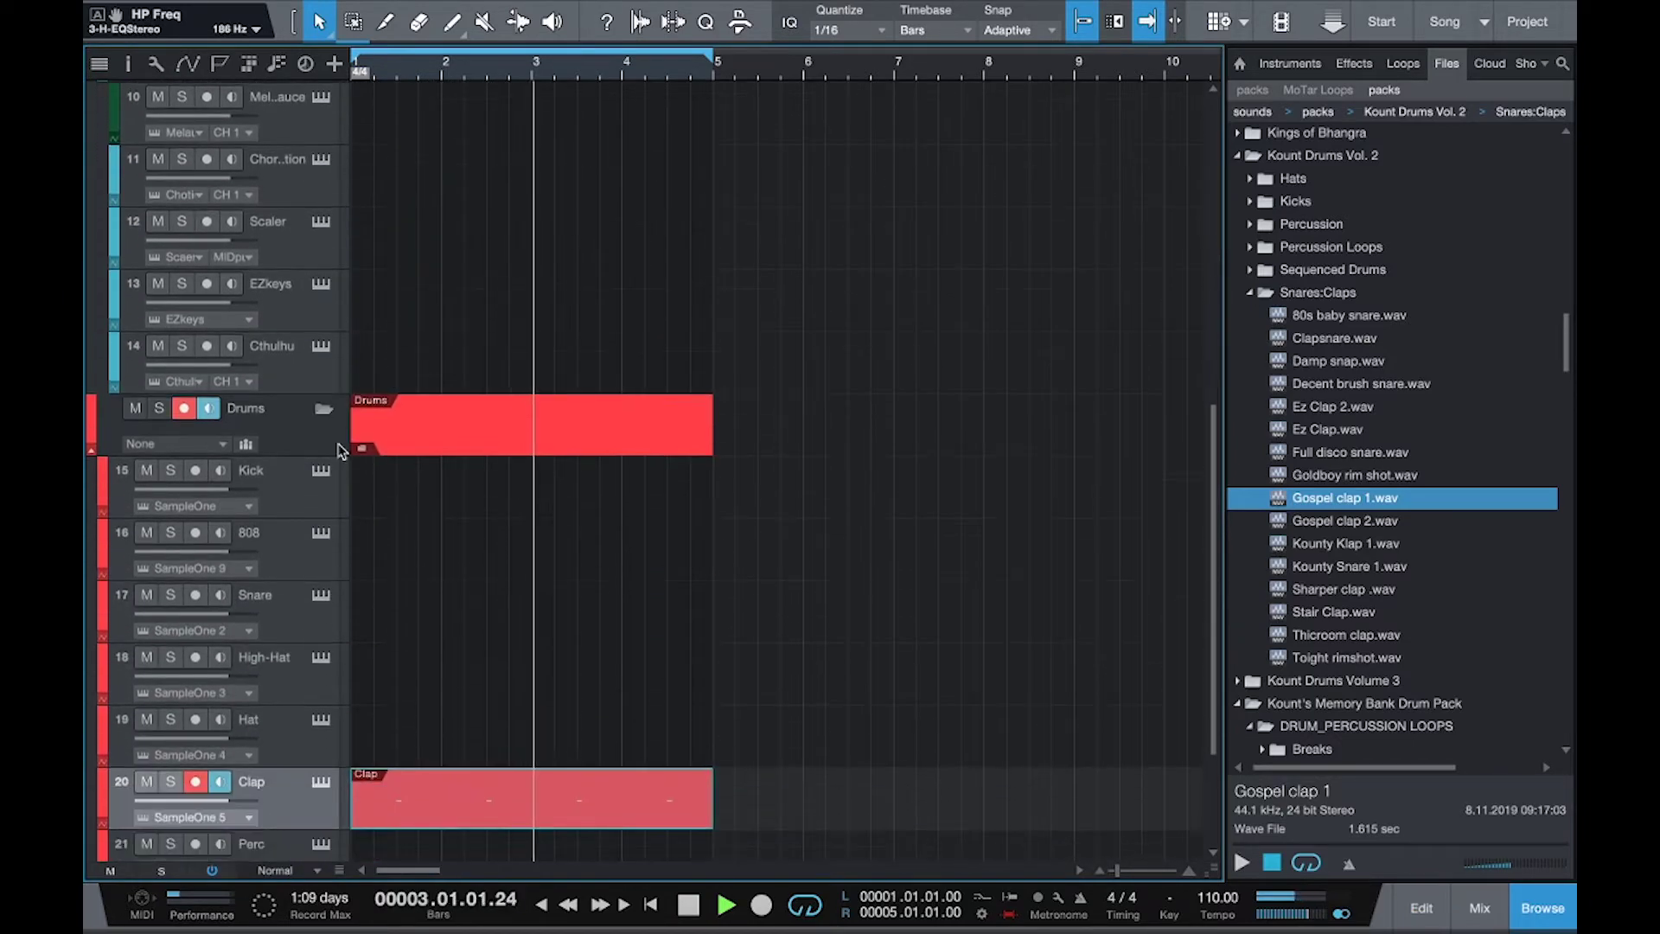
key(F3)
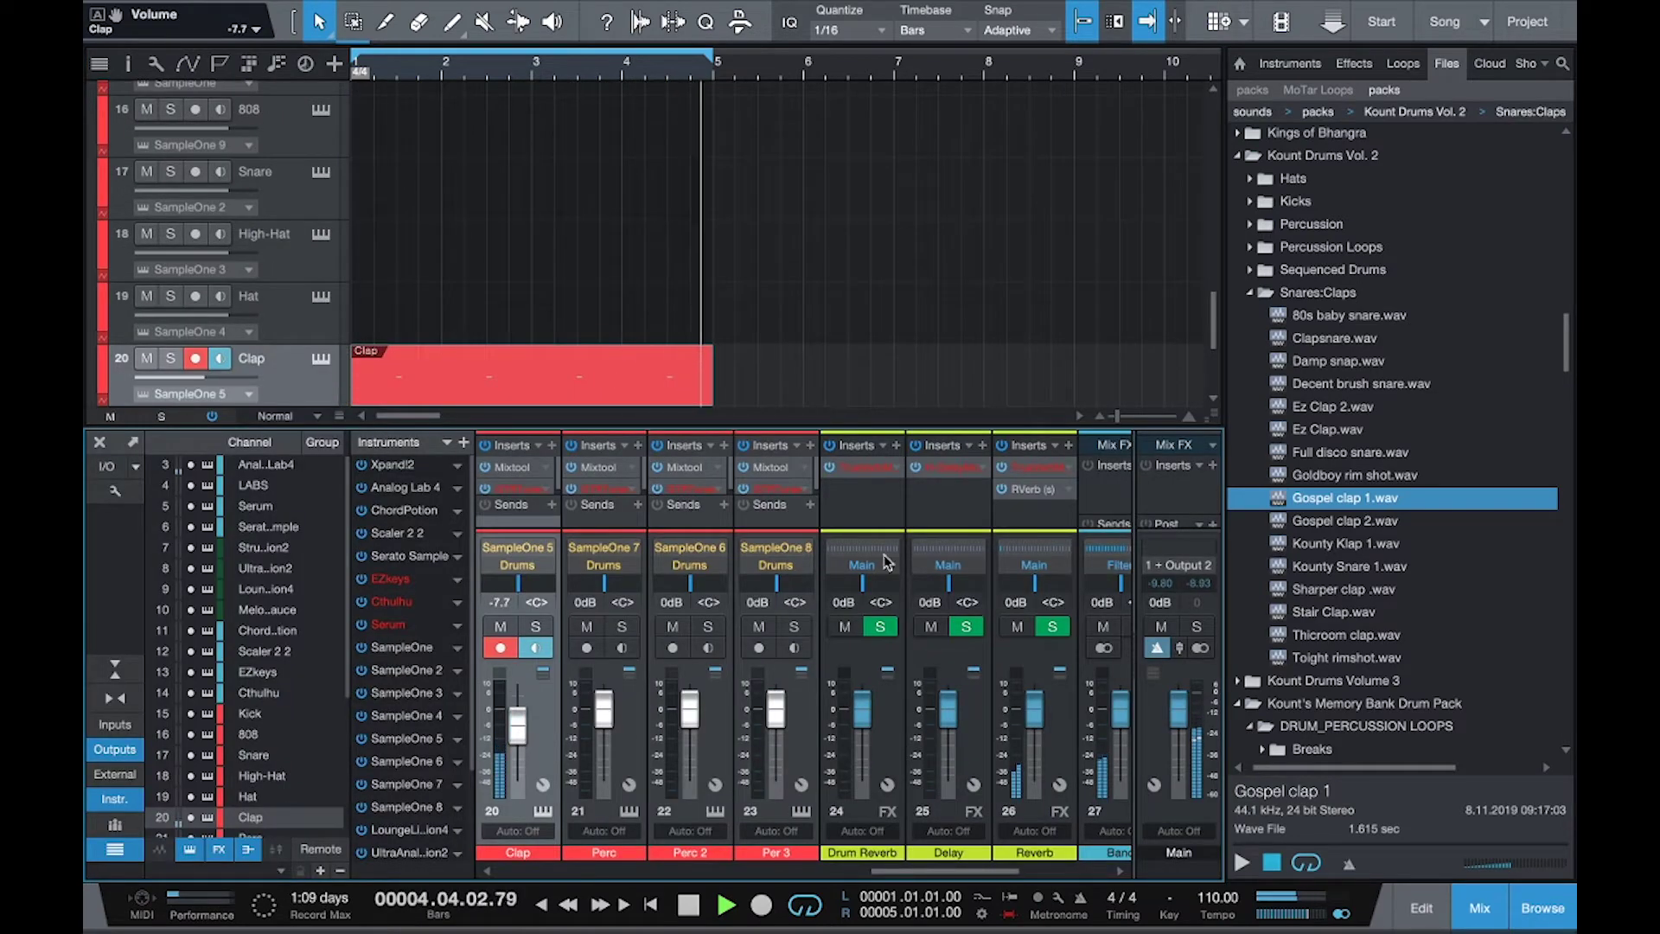
click(101, 443)
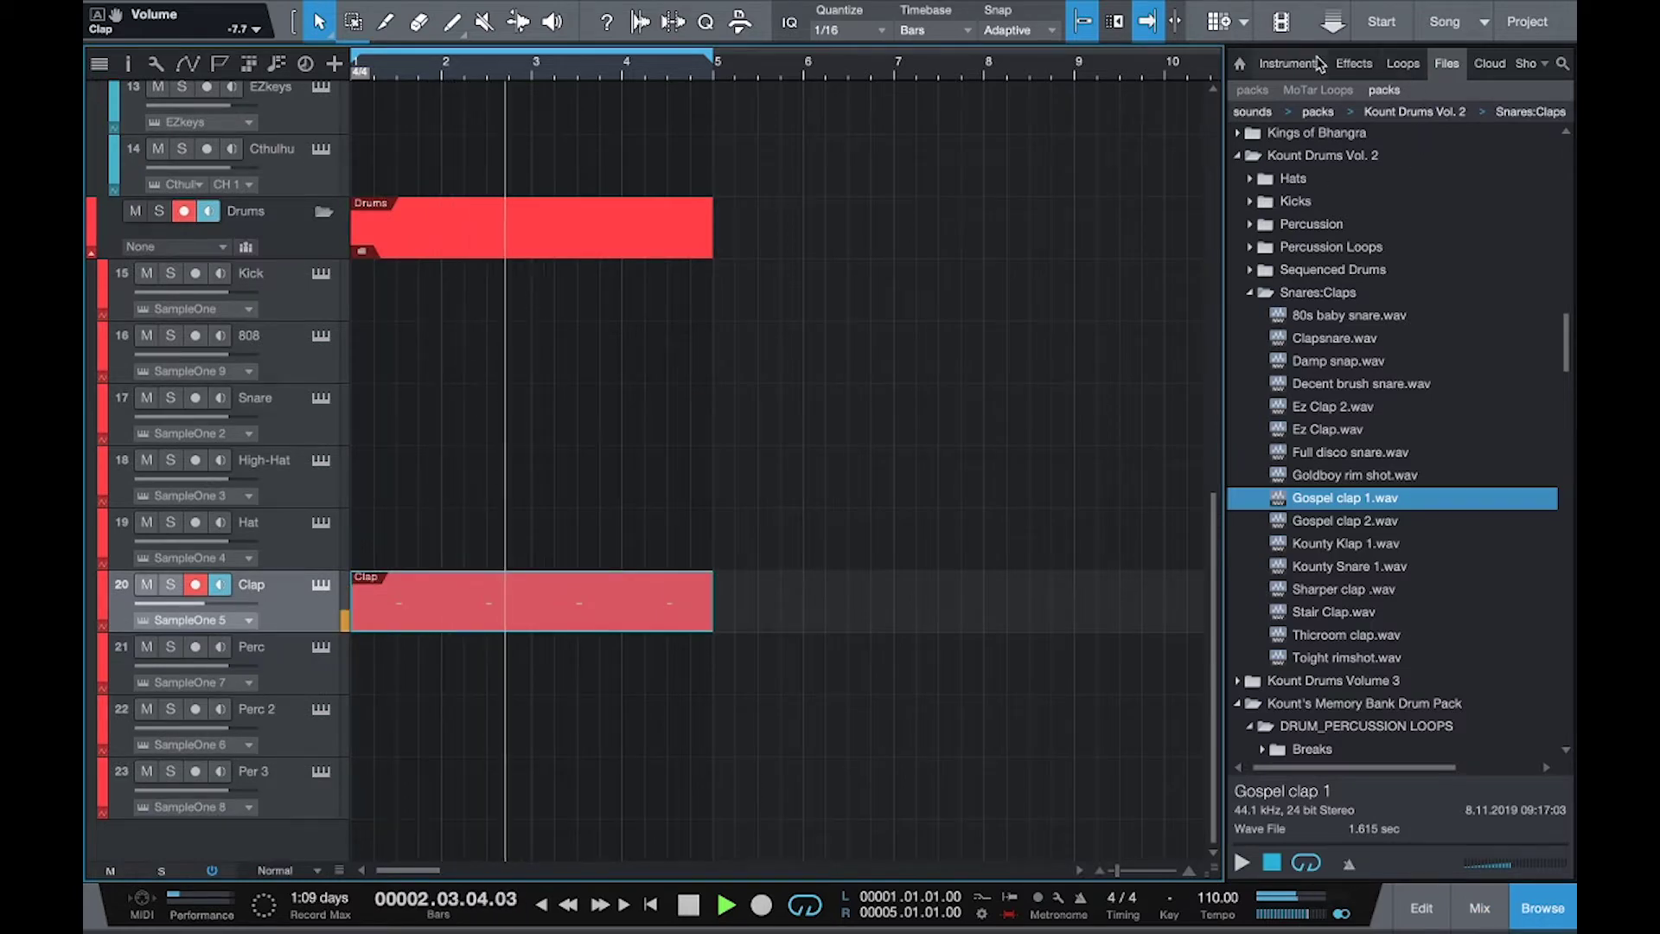
scroll(759, 271, up, 10)
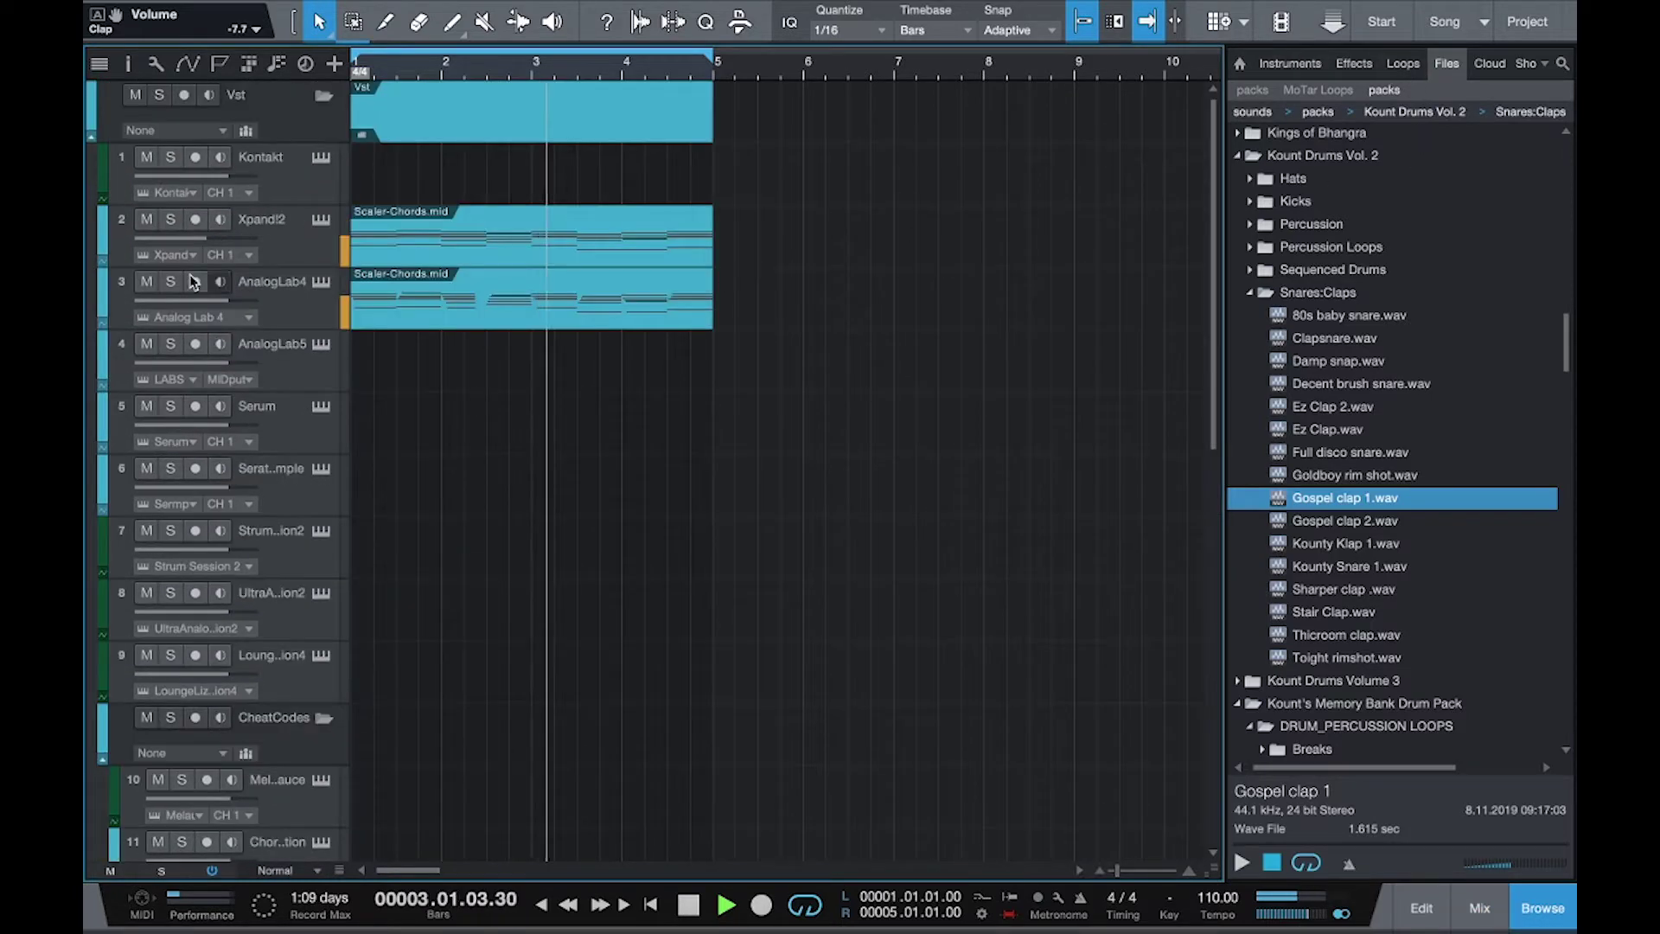
click(271, 252)
key(F3)
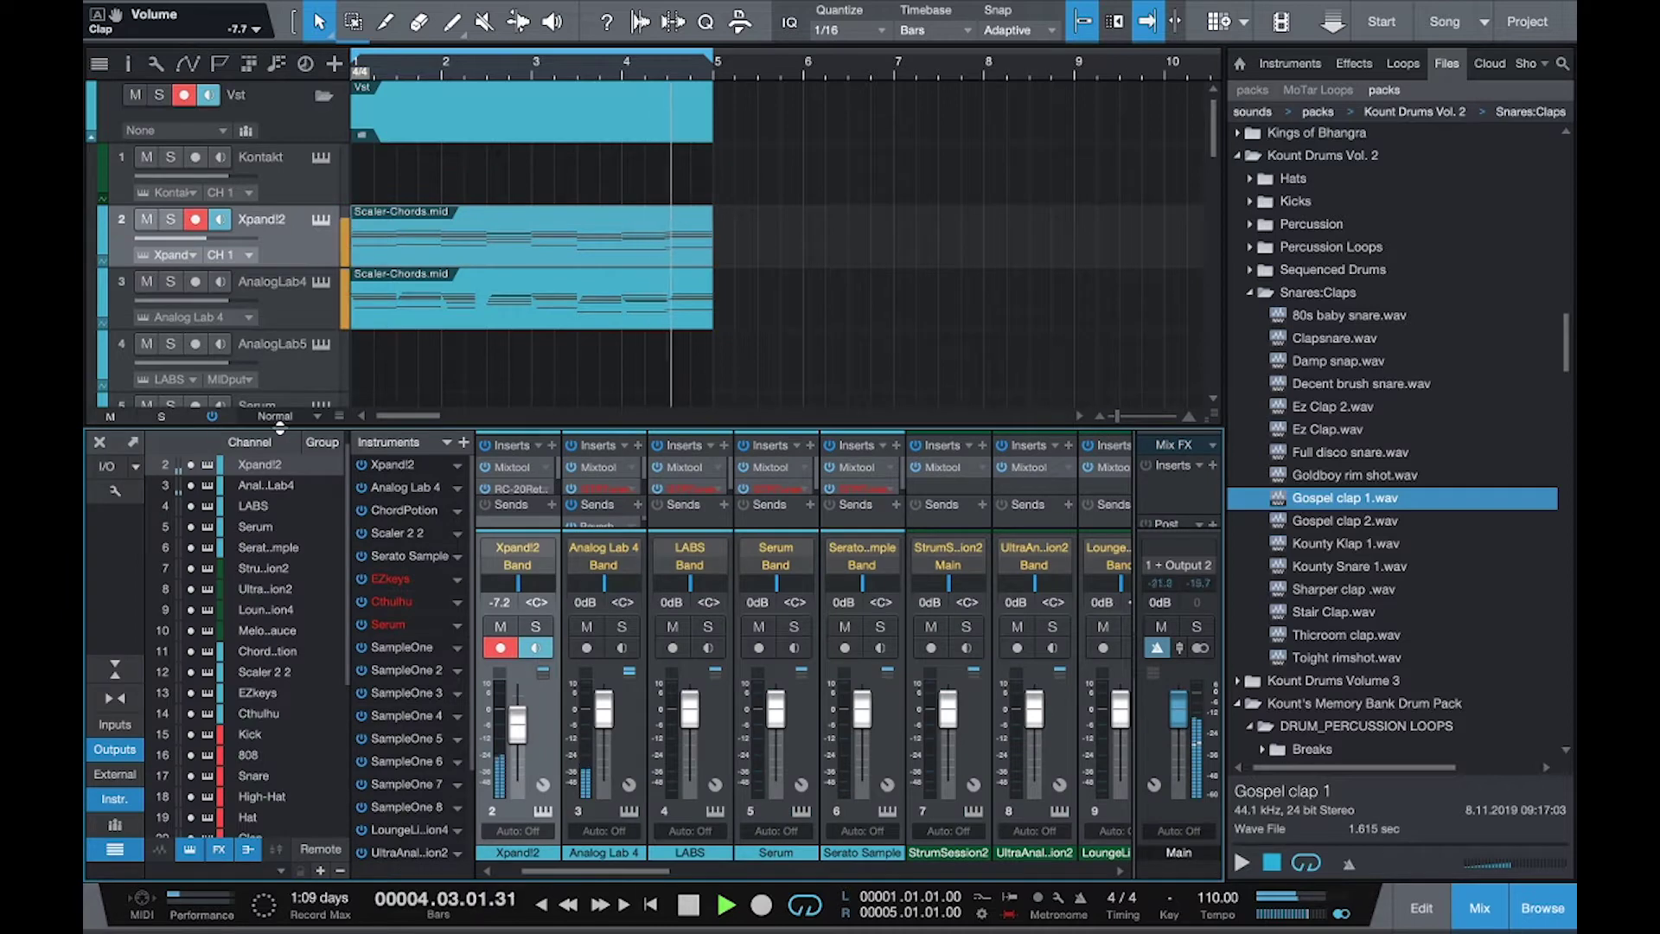
click(100, 443)
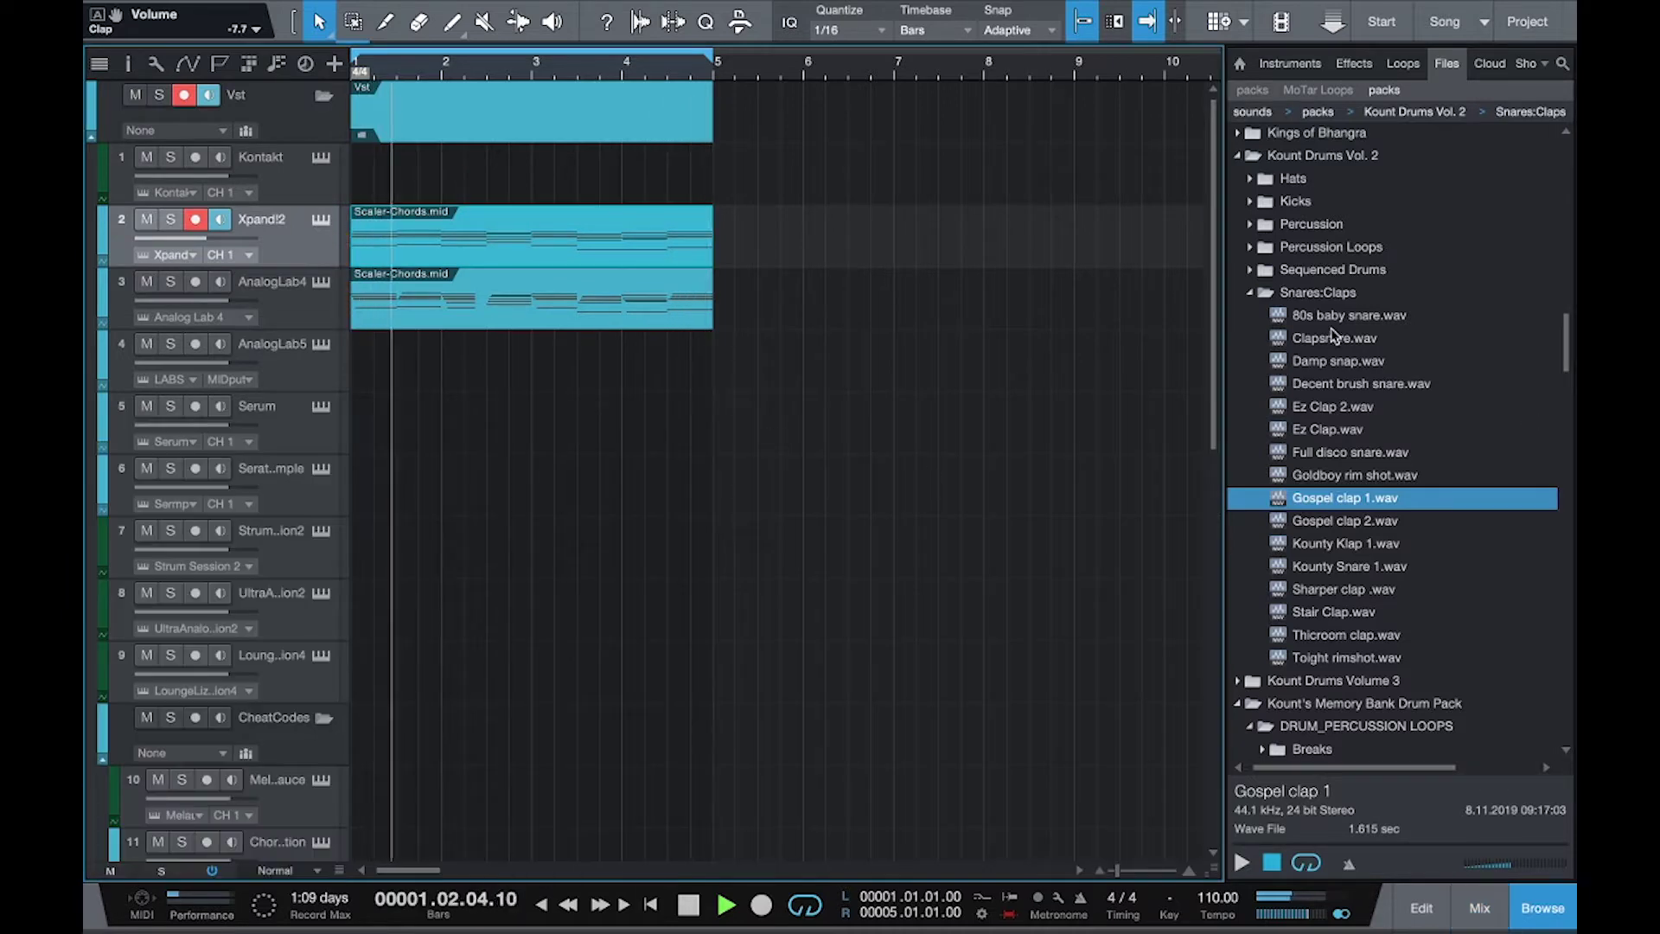
Look through the drum sample packs for a hi-hat one-shot, collapsing the folders that are not needed.
double_click(1323, 294)
click(1331, 538)
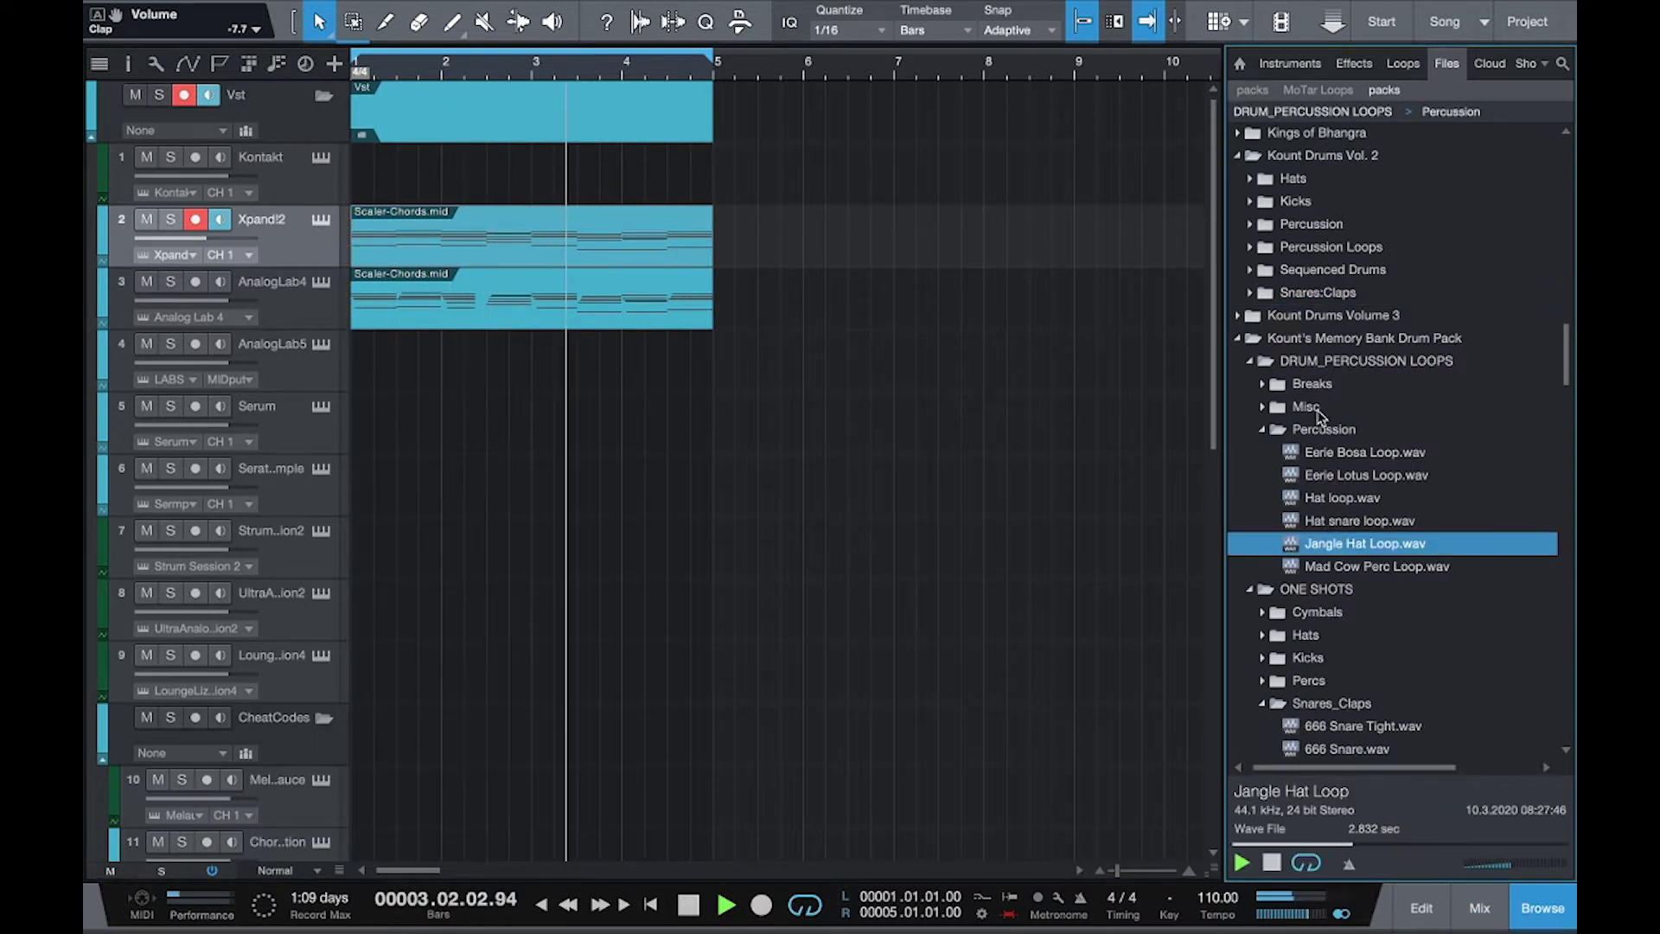
key(Left)
key(Left)
key(Up)
click(1305, 412)
scroll(1348, 432, down, 10)
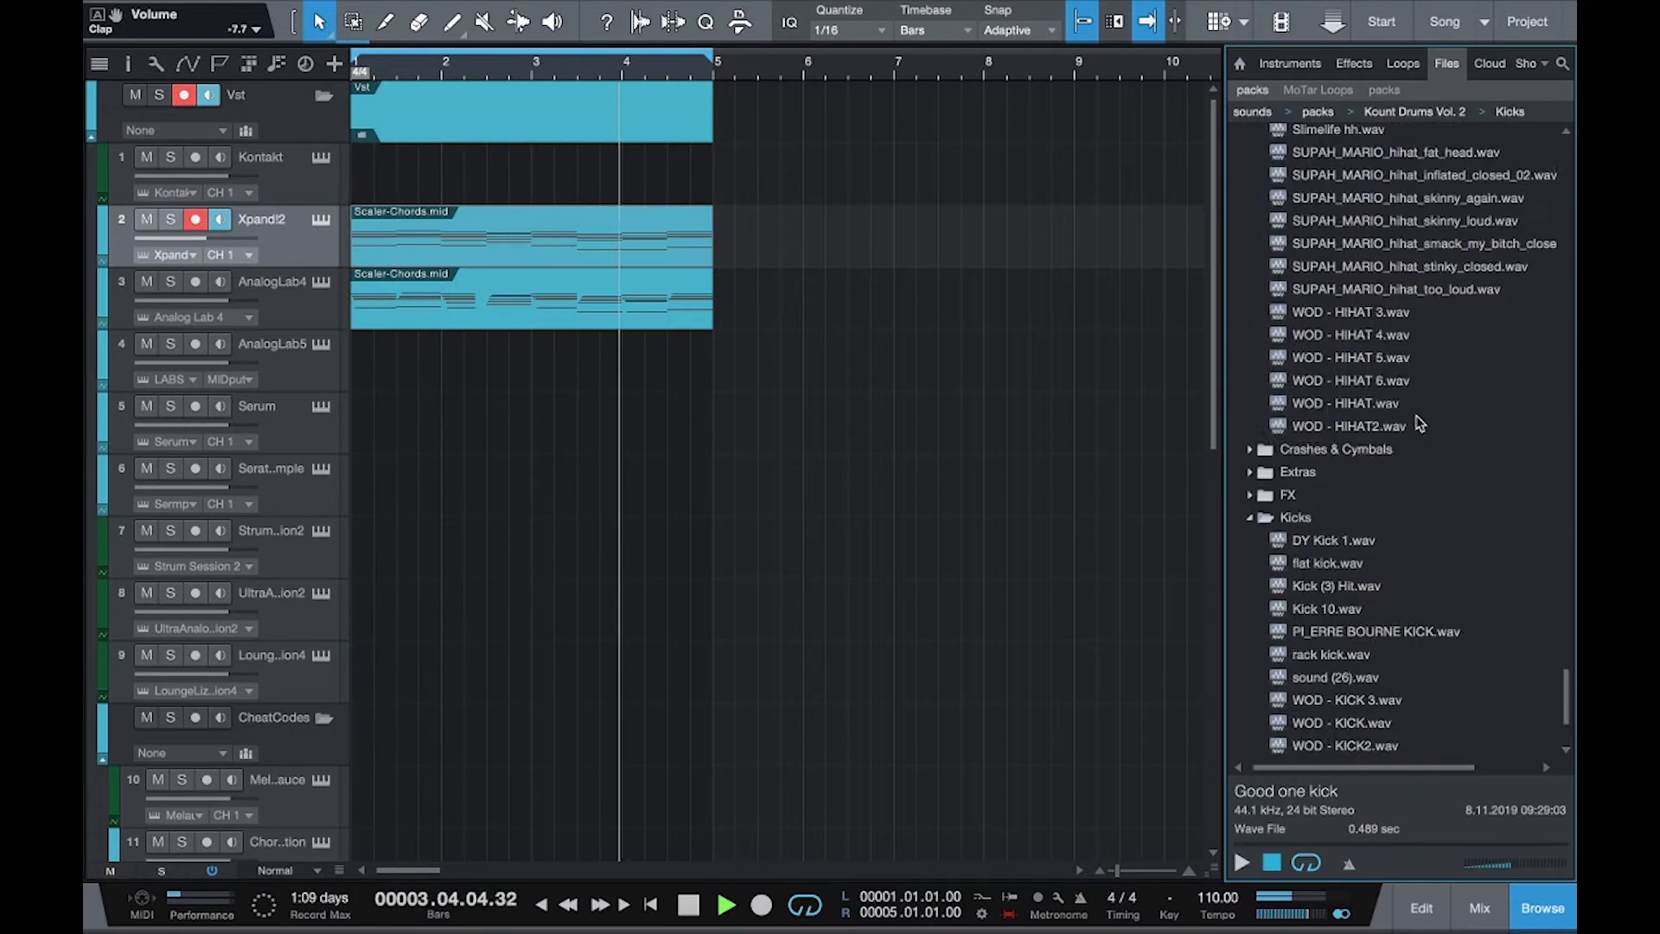
click(1364, 396)
key(Up)
key(Up)
key(Up)
key(Up)
key(Up)
key(Up)
key(Up)
key(Up)
key(Left)
key(Left)
key(Left)
key(Left)
key(Left)
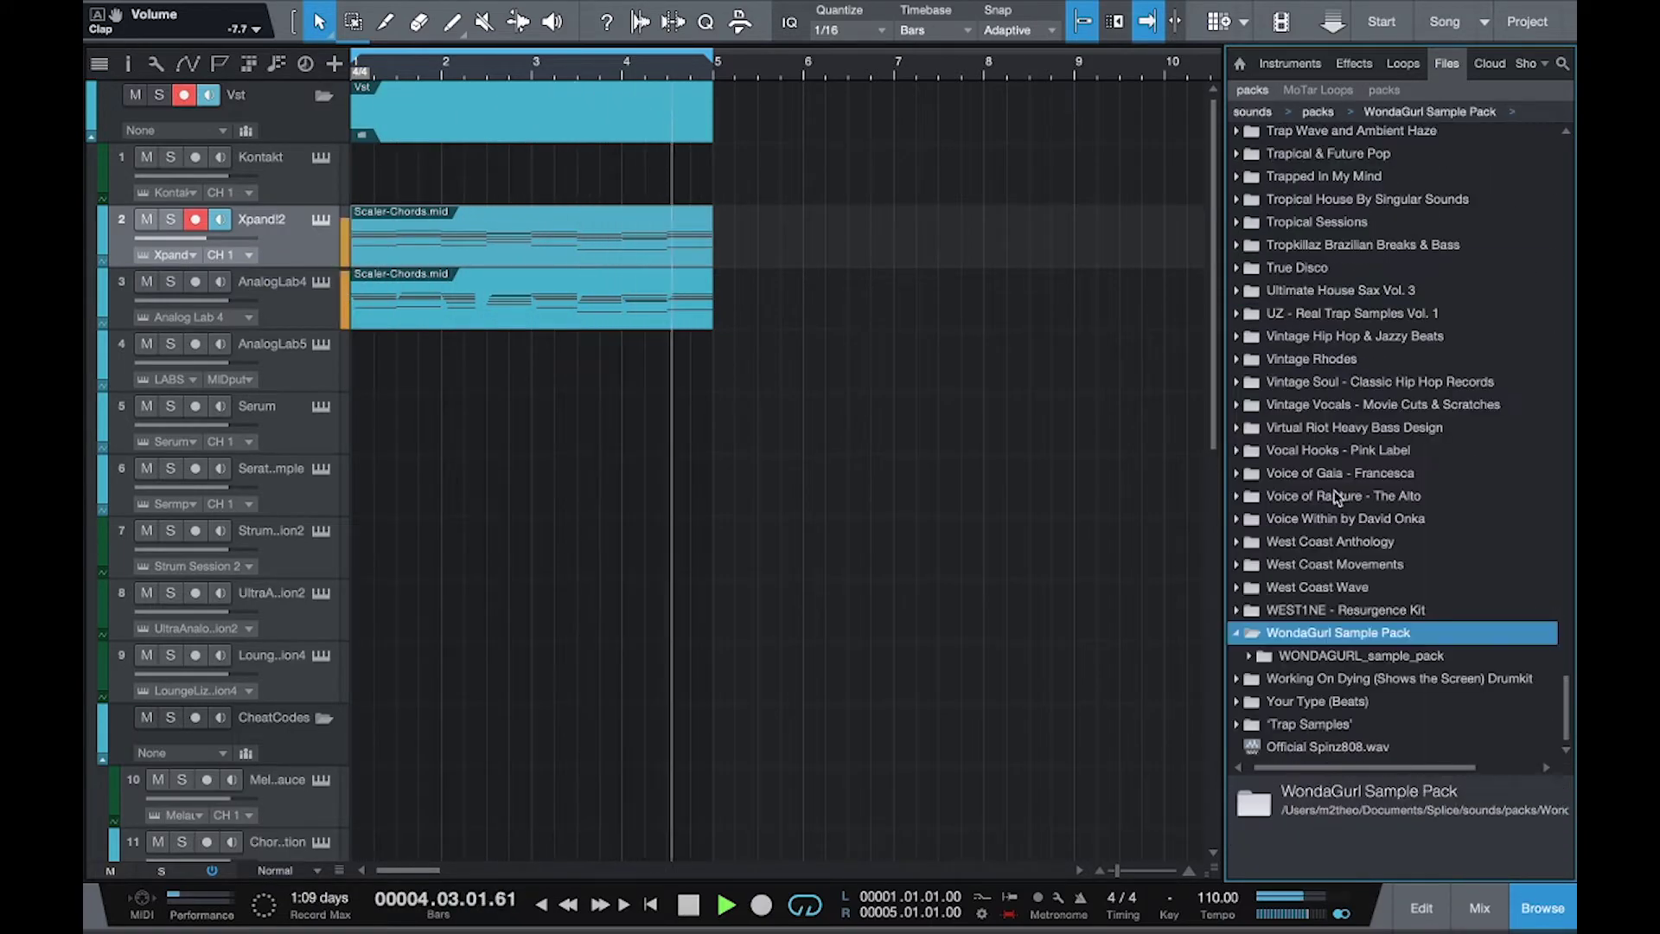
Audition WONDAGURL_hihat_closed_01.wav from the WONDAGURL_closed_hihats folder of the WondaGurl Sample Pack.
key(Down)
key(Down)
key(Right)
key(Down)
key(Down)
key(Right)
key(Down)
key(Right)
key(Down)
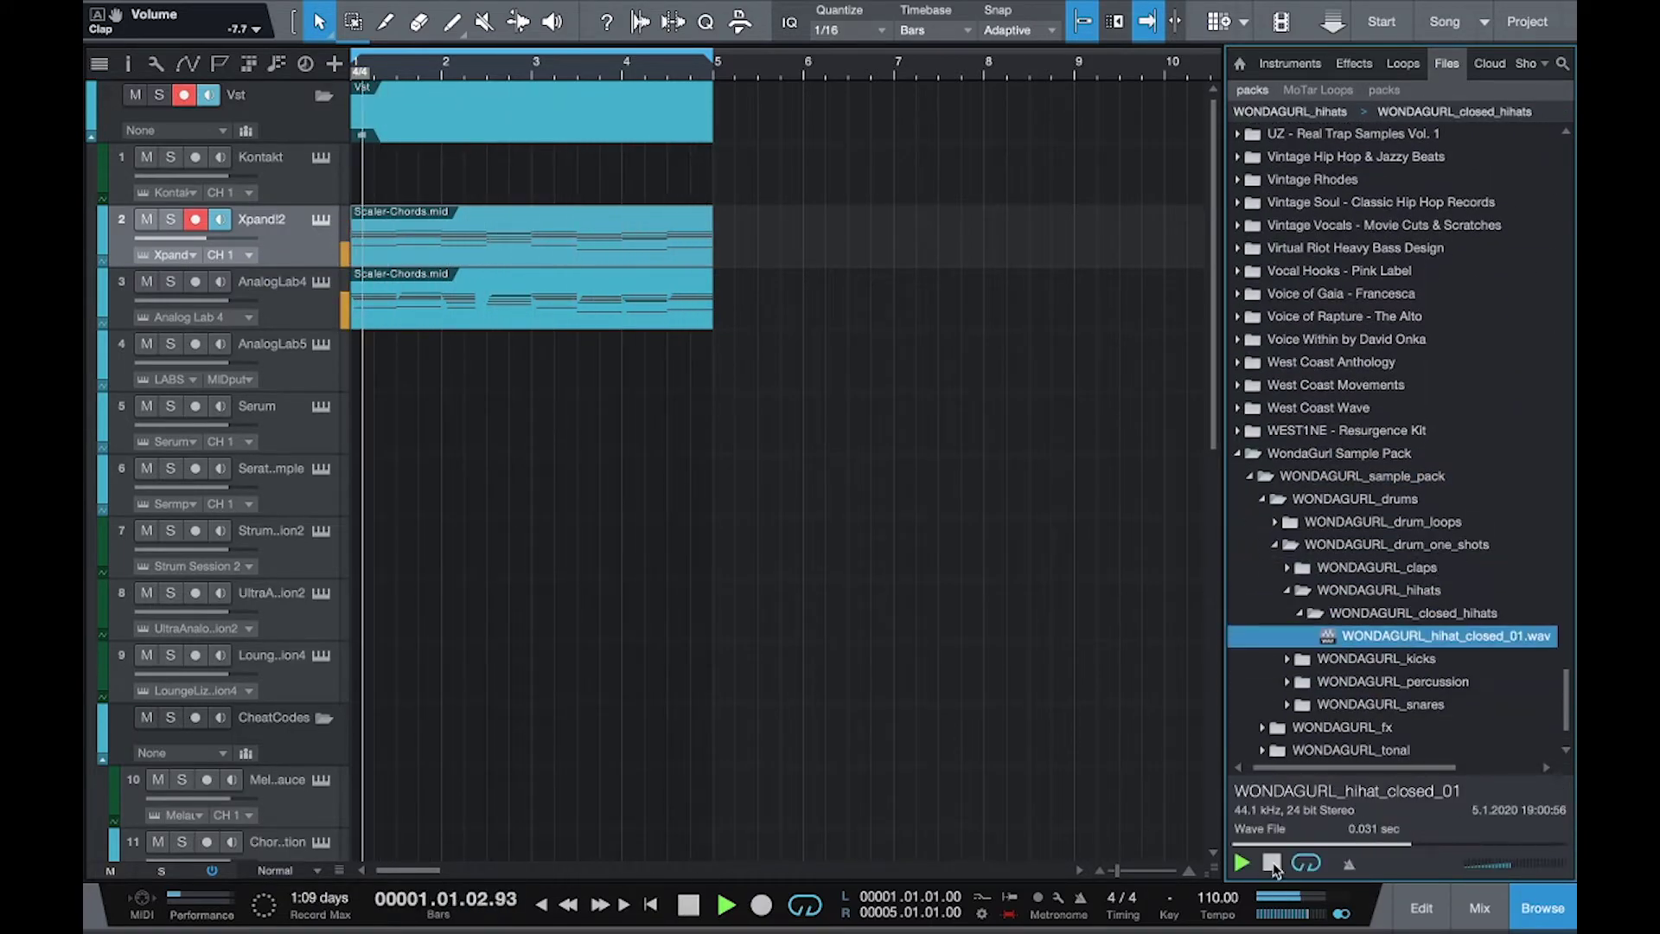
Use the closed hi-hat sample for the High-Hat track, create a four-bar part and draw one long C3 note through it.
drag(1242, 862, 387, 810)
double_click(387, 810)
drag(359, 579, 983, 583)
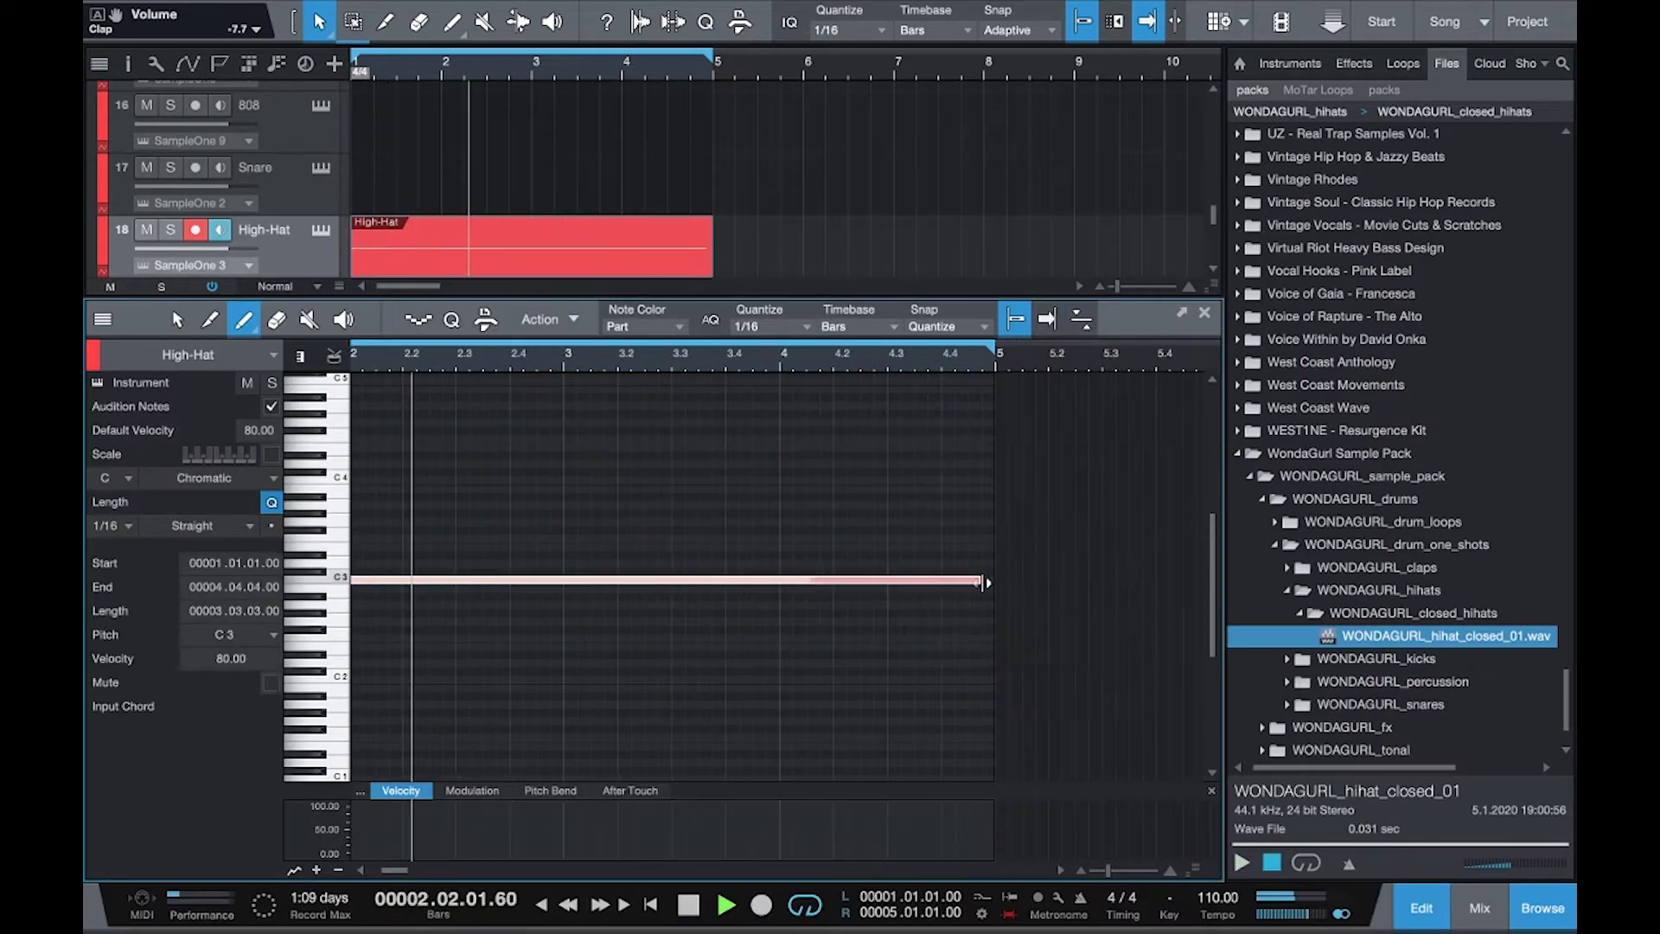
Set the quantize to 1/8, split the long C3 note into eighth notes, play them back and close the note editor.
click(1207, 312)
key(space)
key(F2)
key(1)
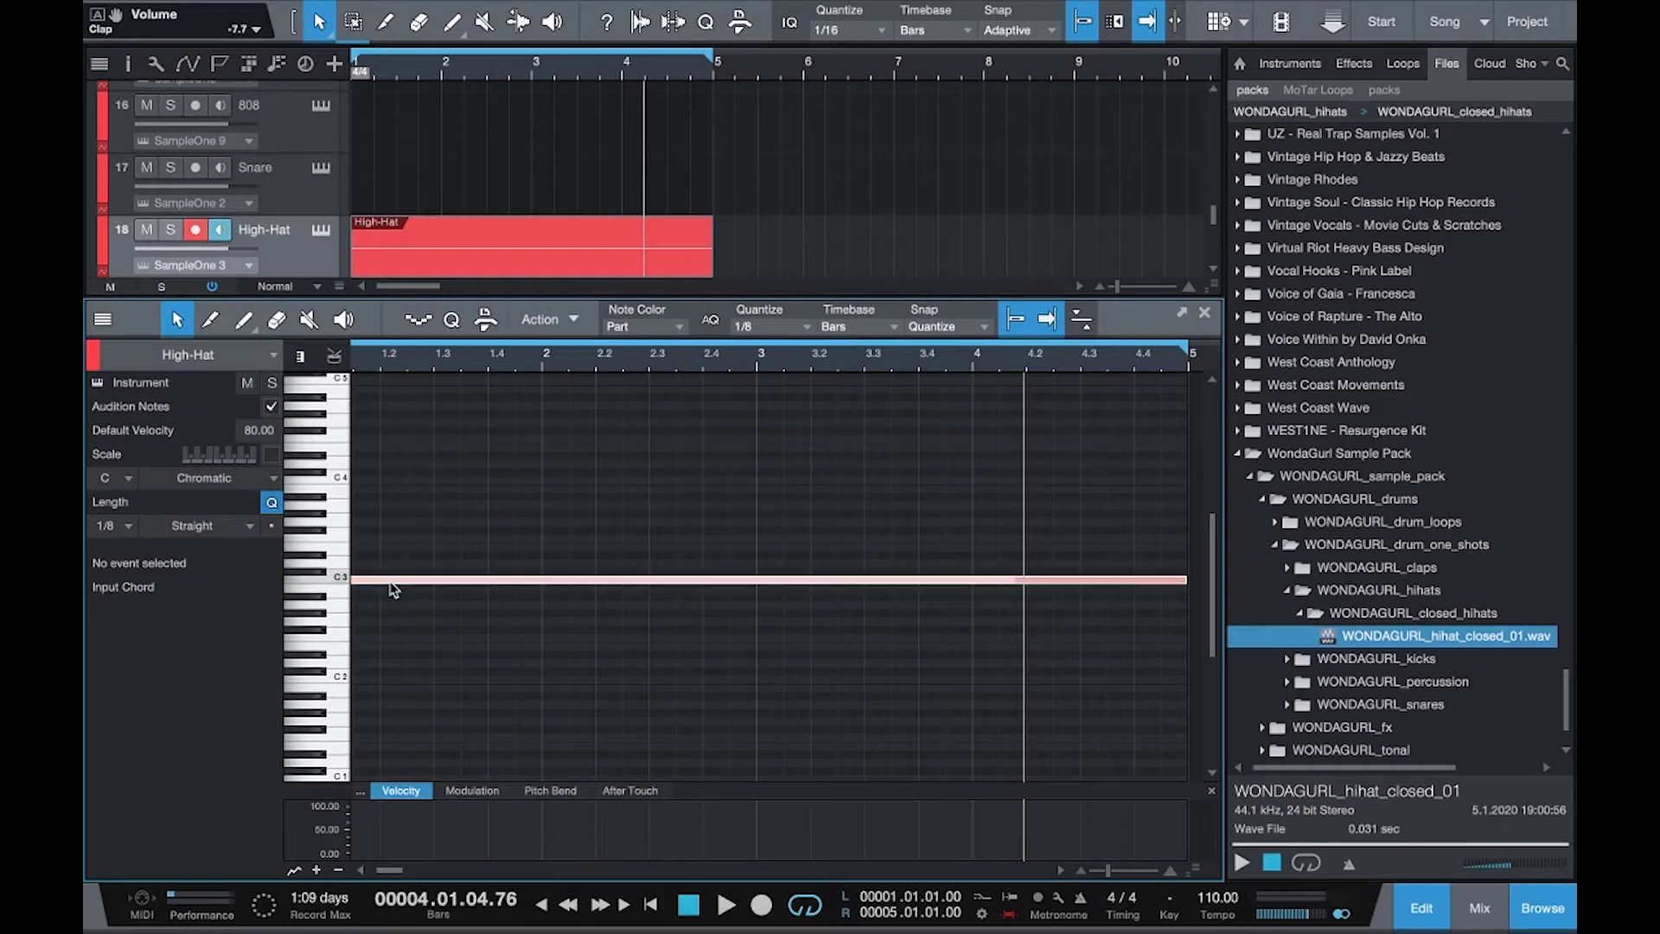
key(alt+x)
key(space)
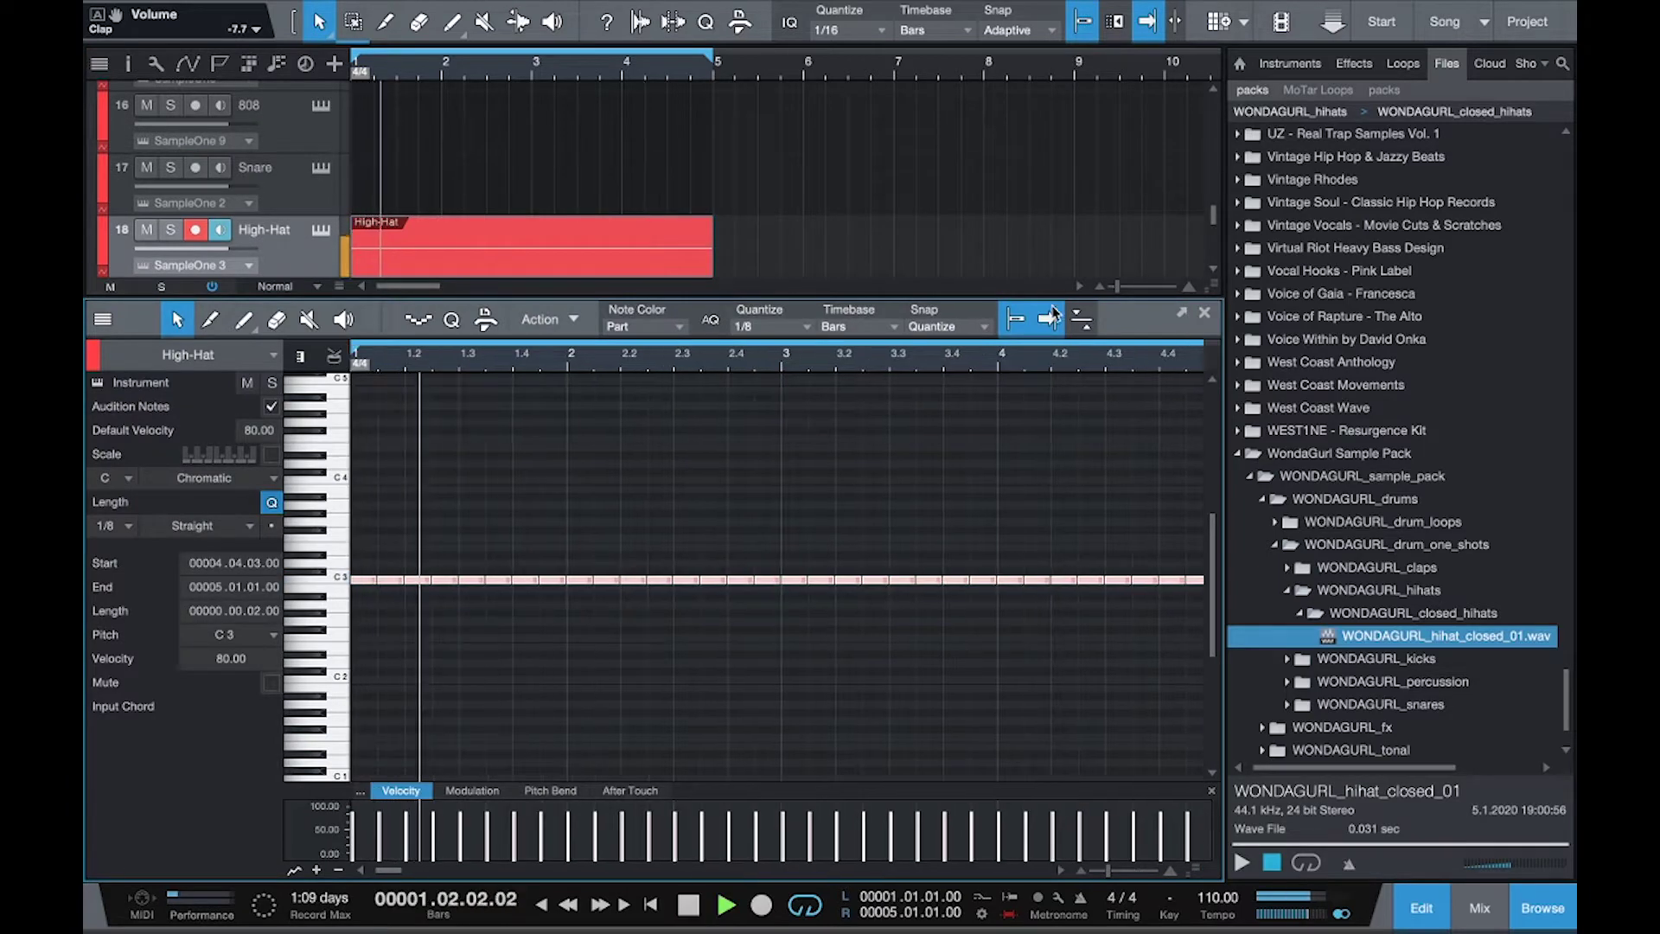
click(1203, 315)
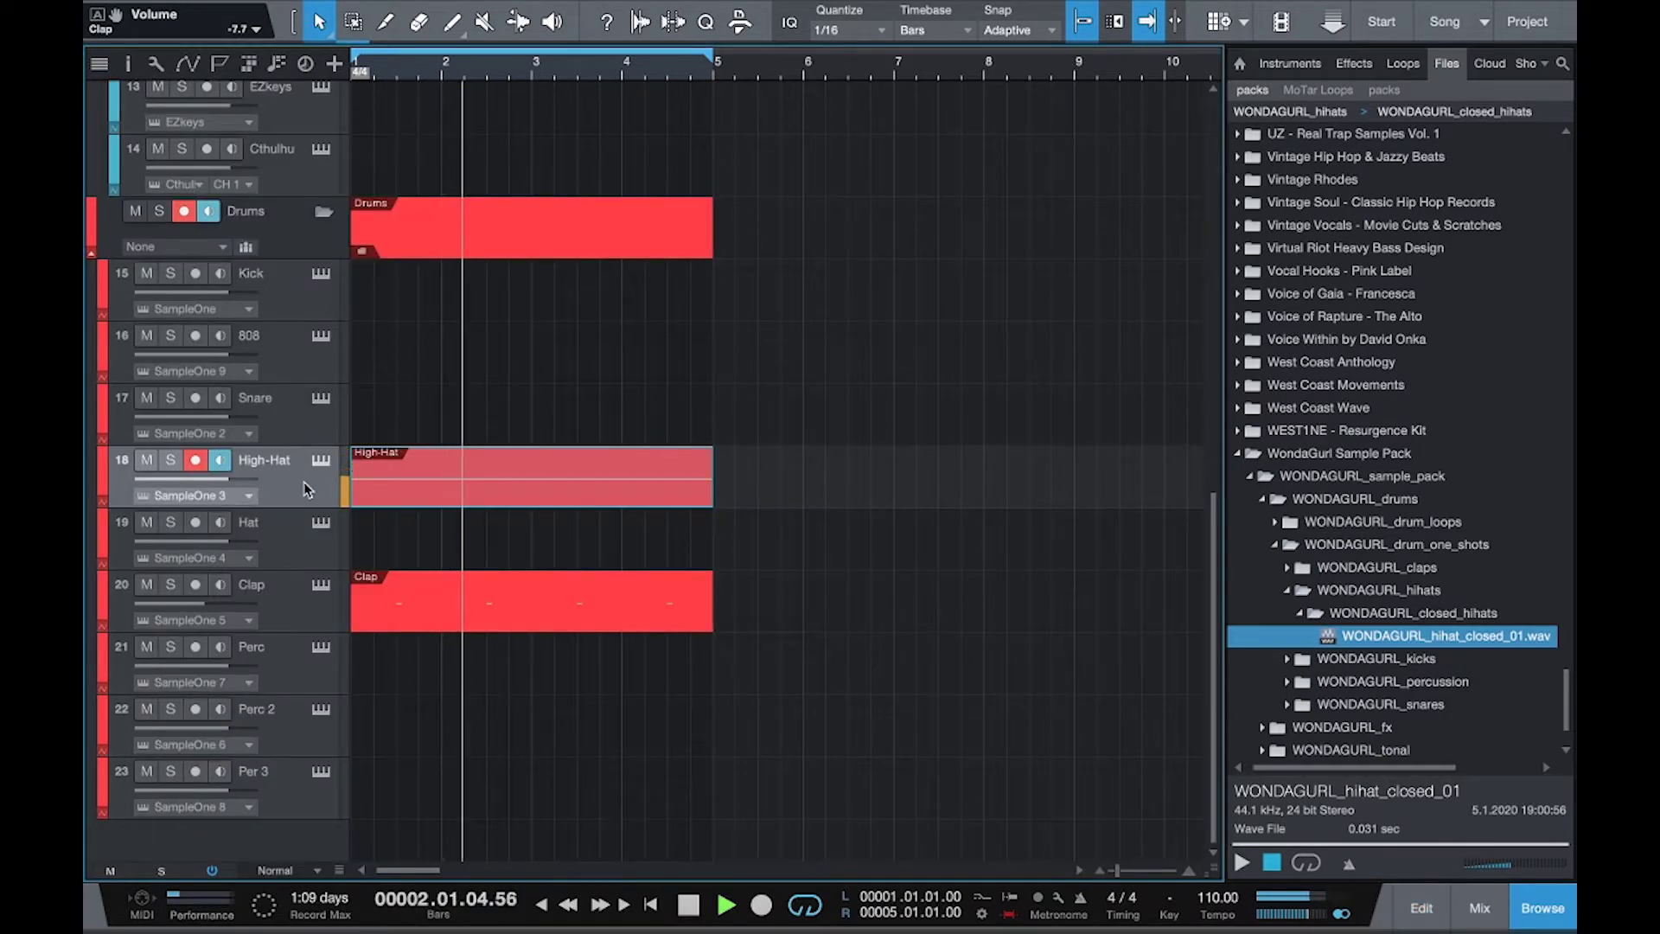
Lower the High-Hat channel's volume to about -12.1 dB in the mixer and insert the PanMan plug-in on it.
key(F3)
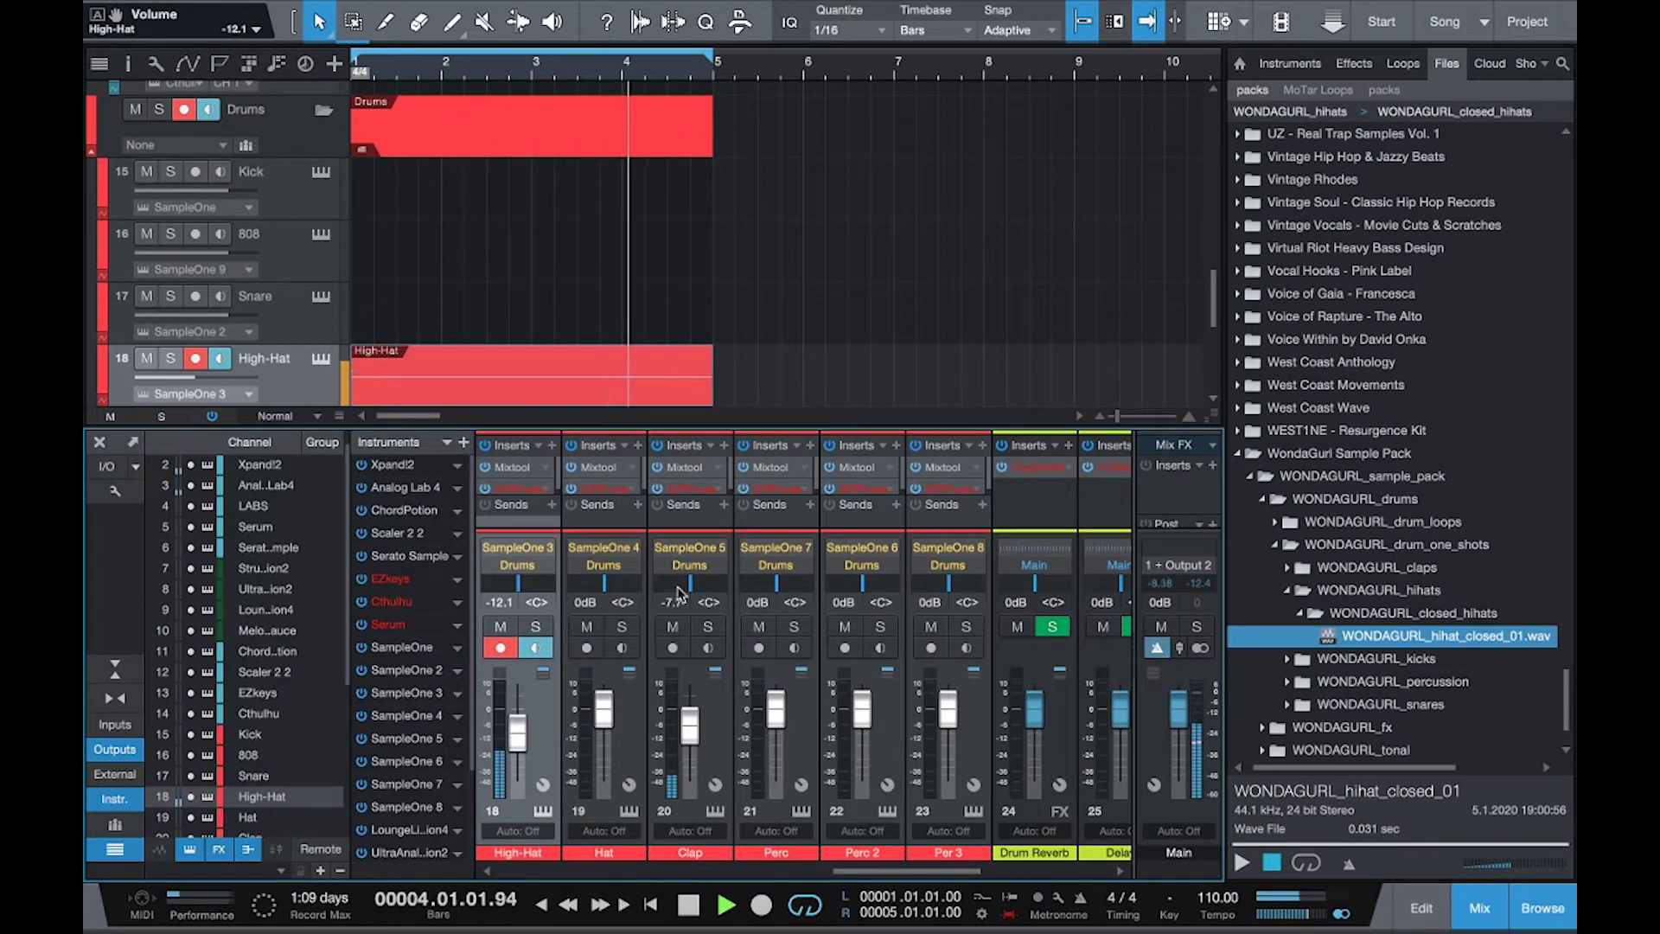
click(553, 446)
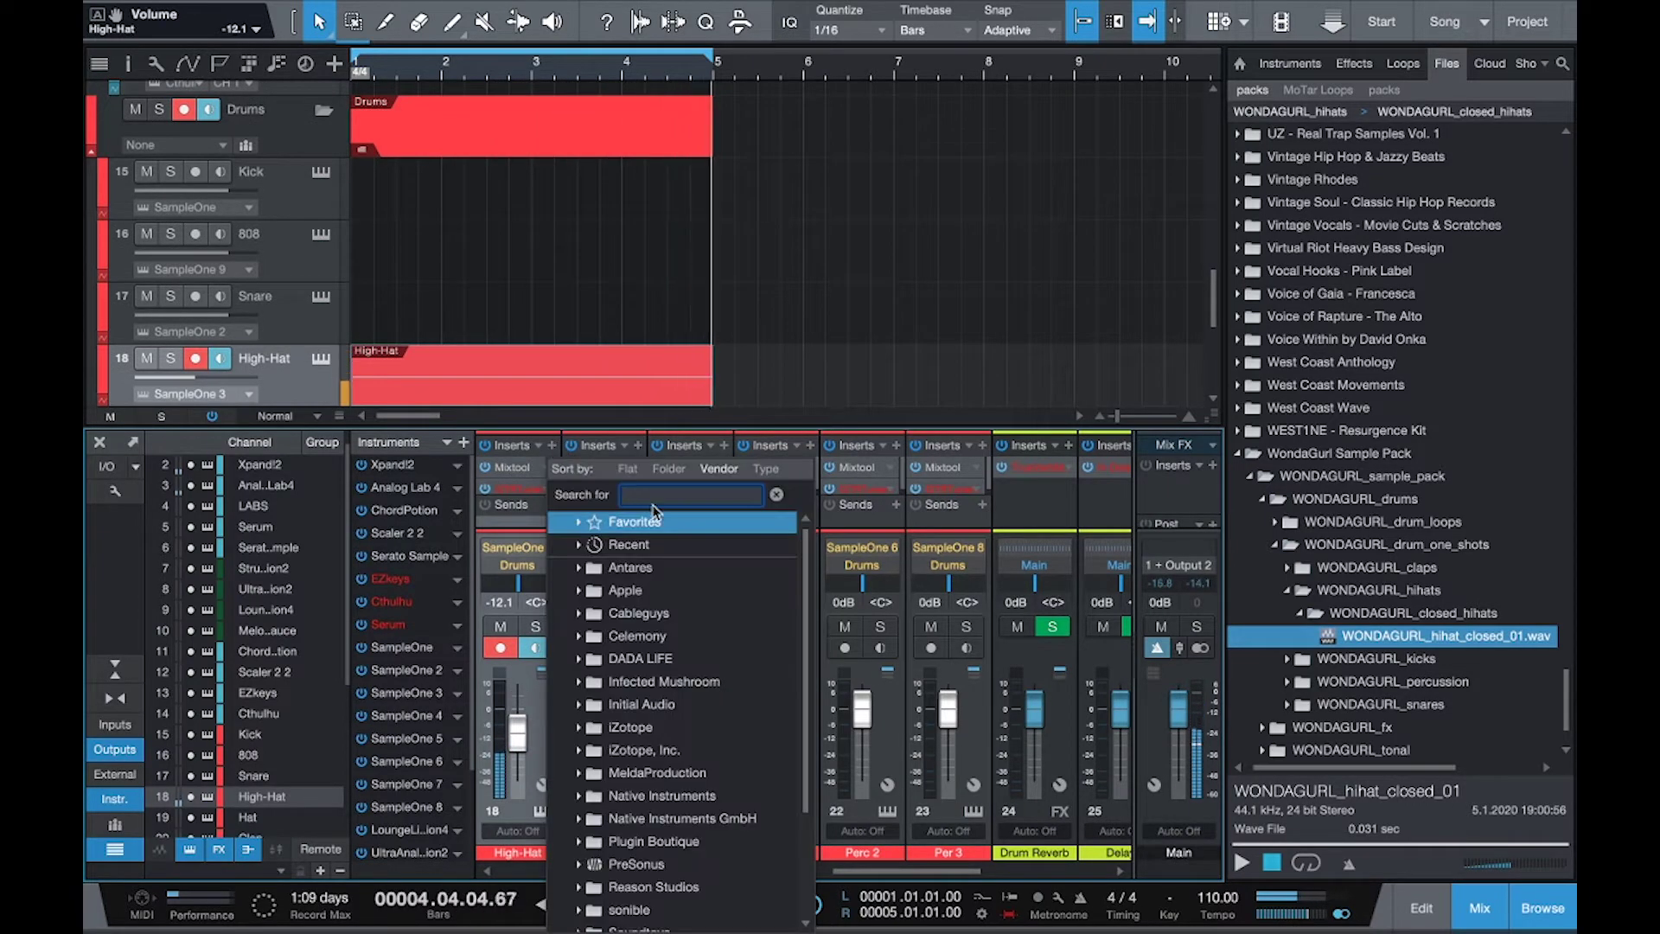
text(pan)
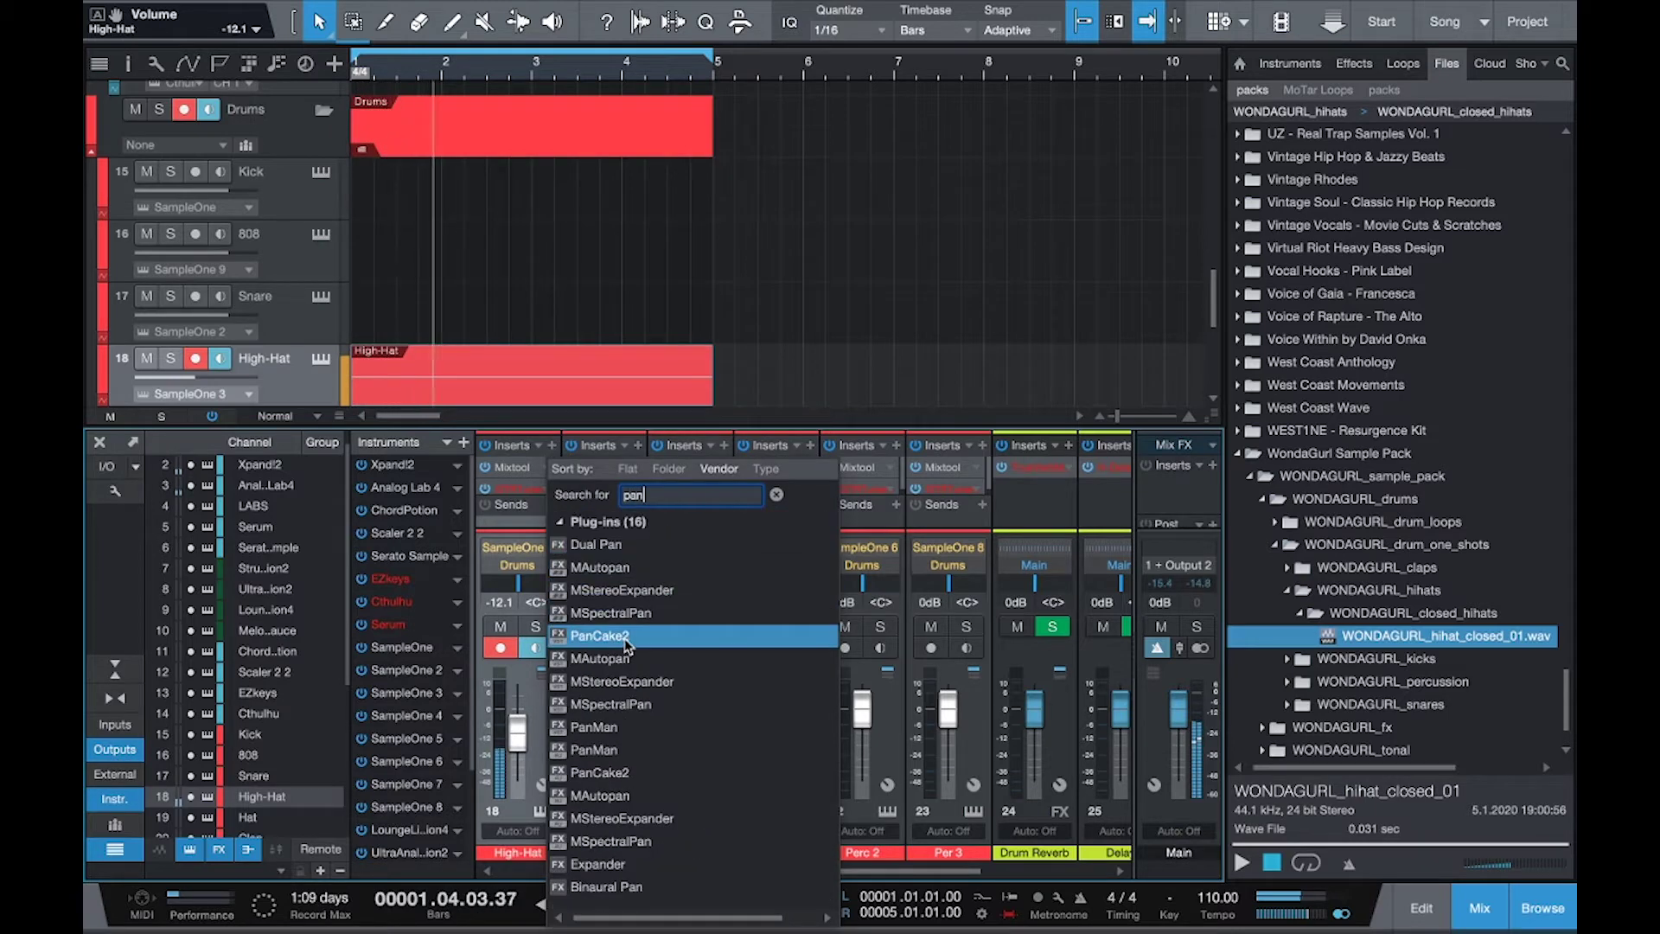
click(626, 726)
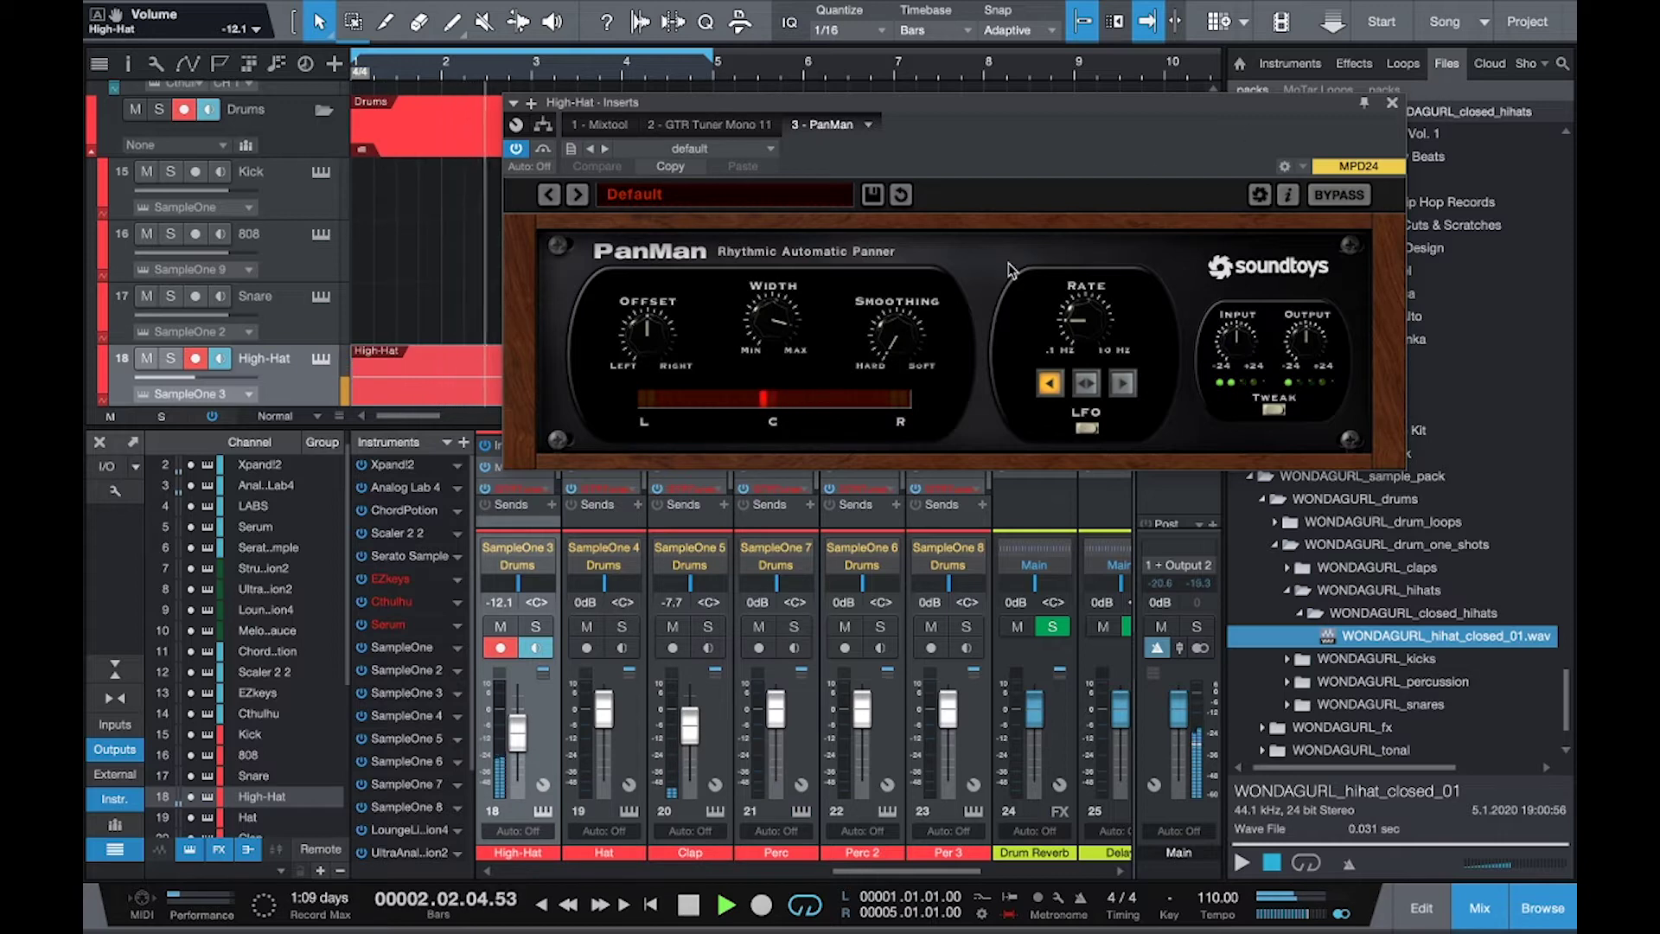
click(1392, 104)
Insert Wider on the Analog Lab 4 channel, set its amount to about 126% and hide the mixer.
scroll(474, 275, up, 10)
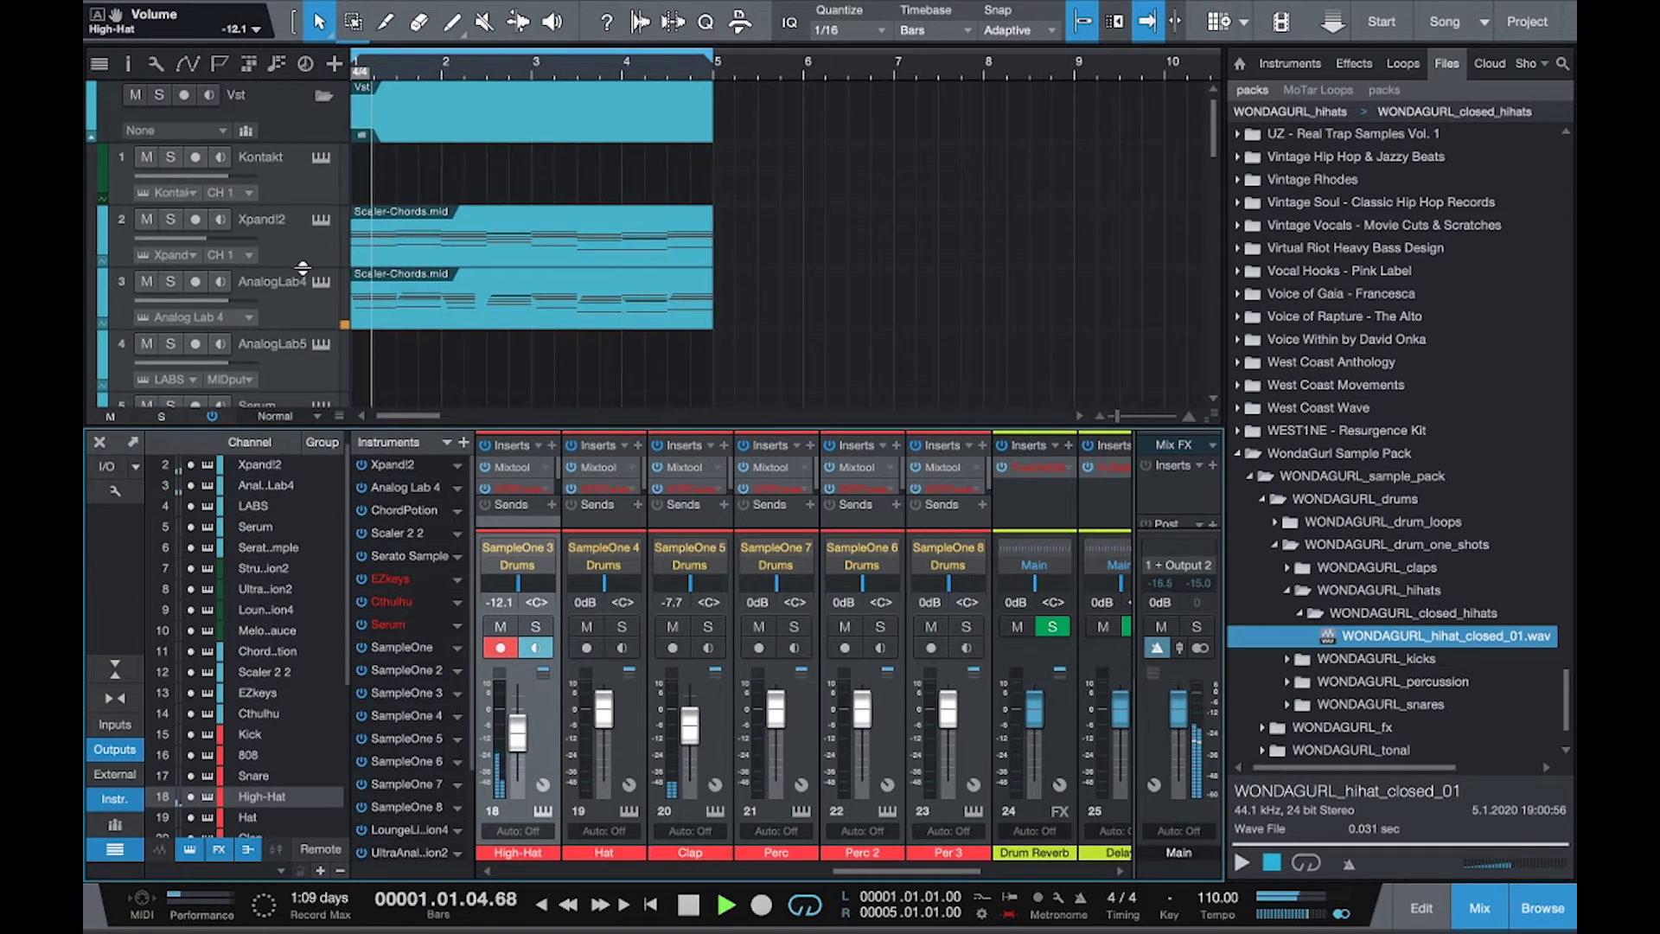
click(303, 296)
click(550, 445)
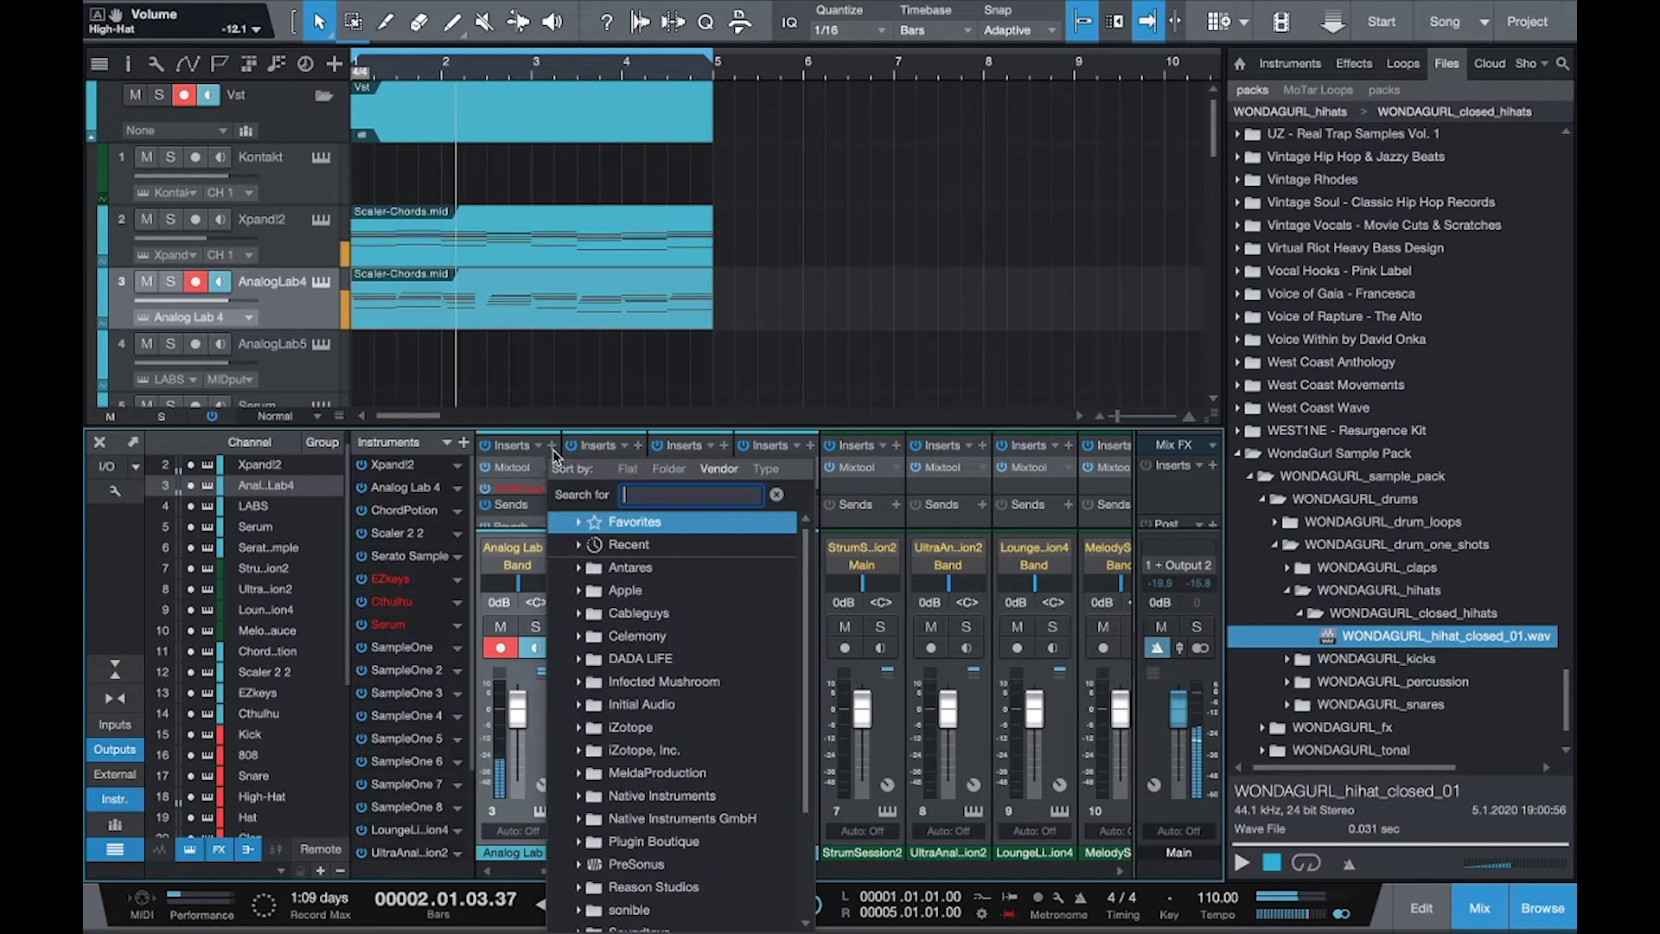
text(w)
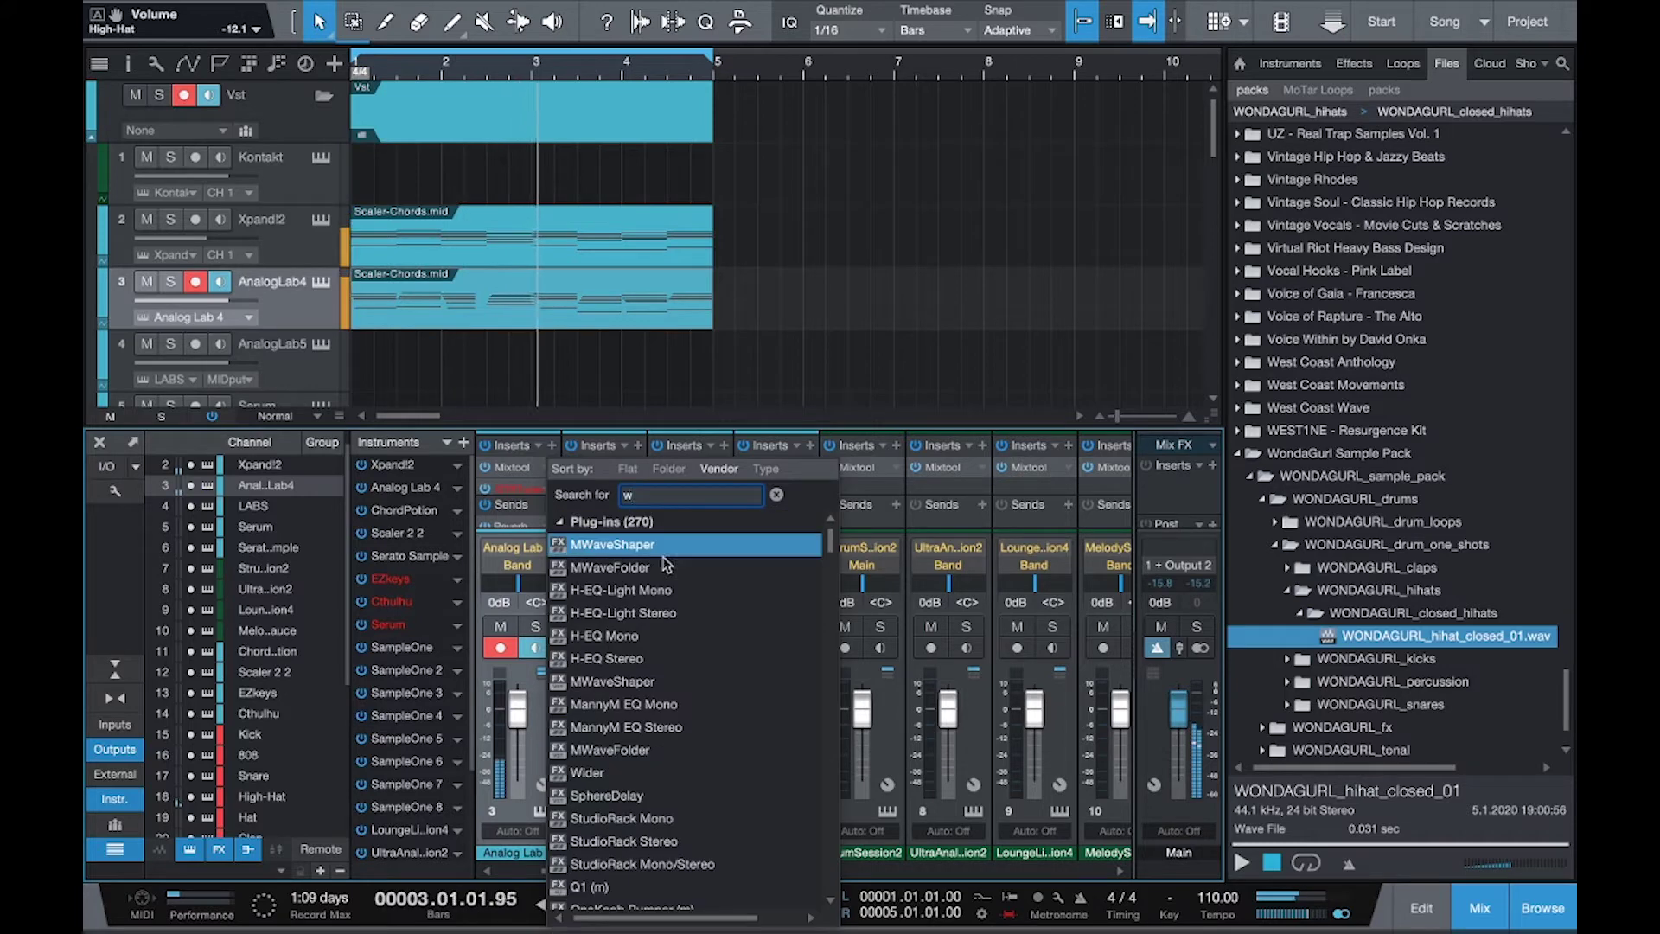
click(629, 778)
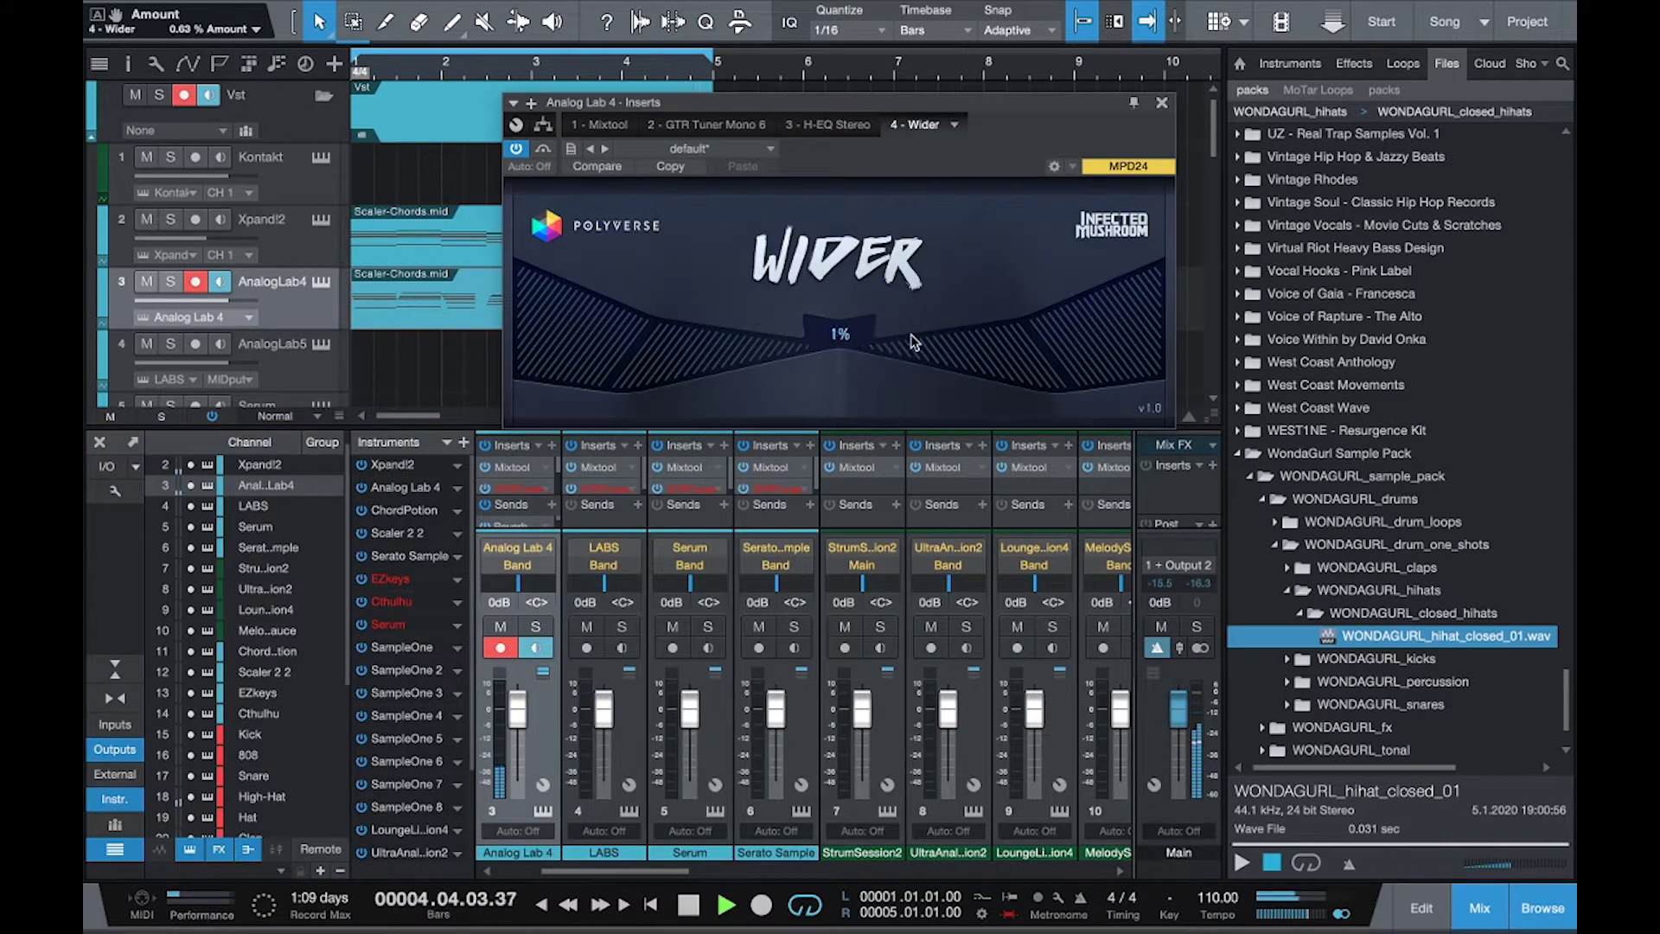
drag(940, 336, 1152, 291)
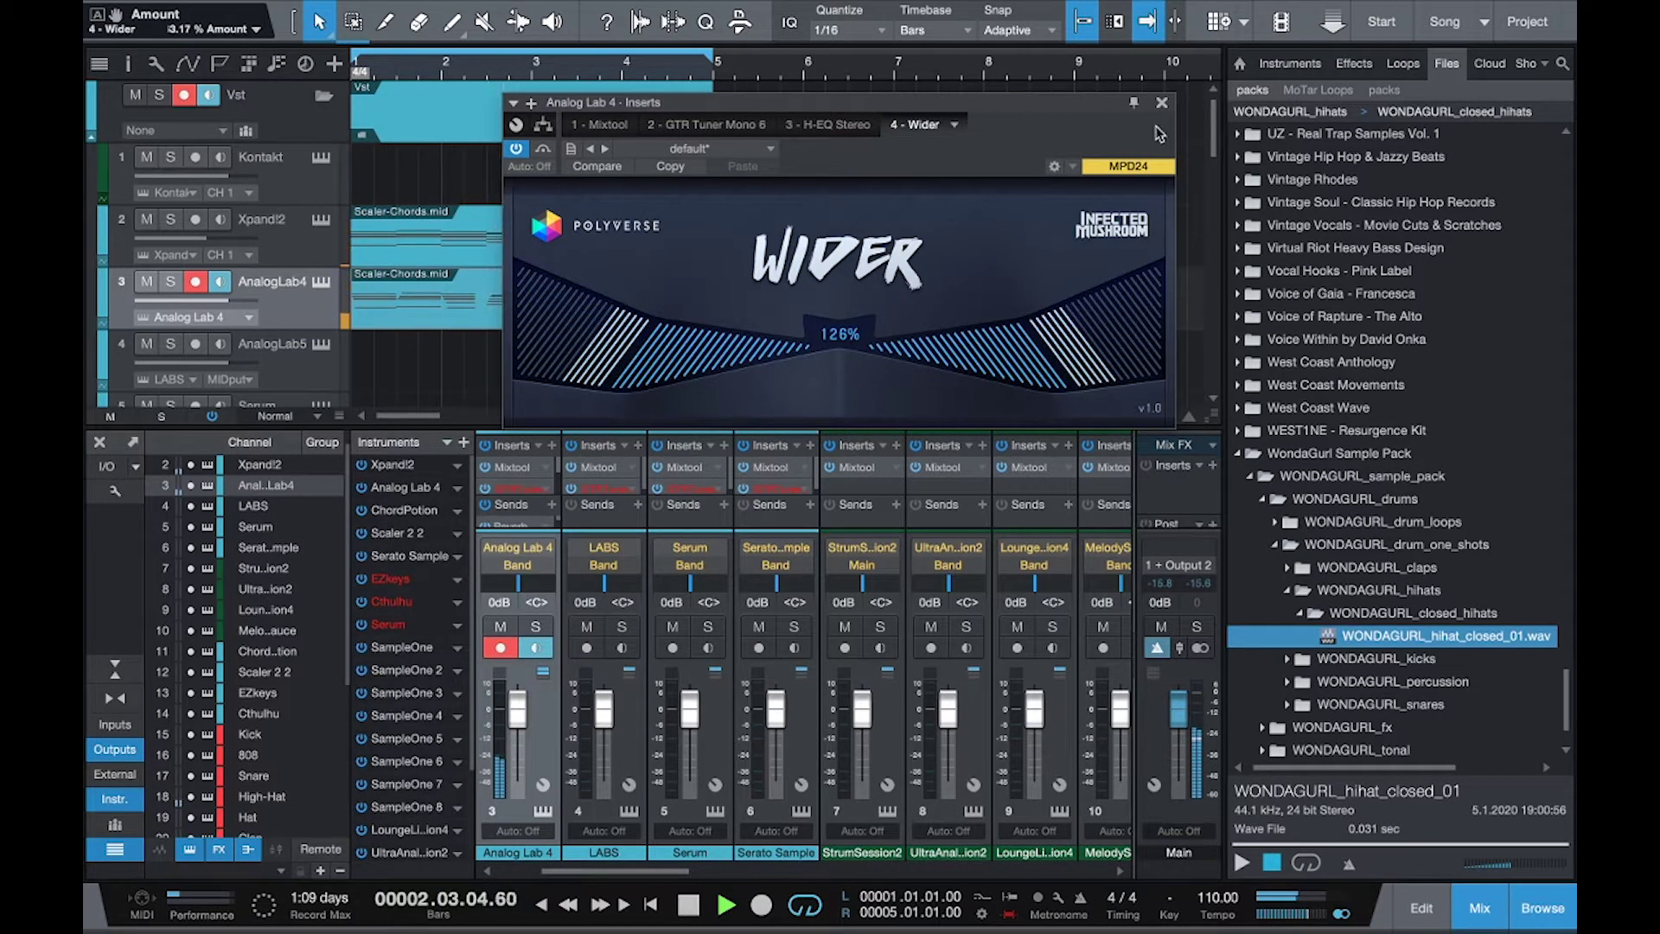
click(1163, 103)
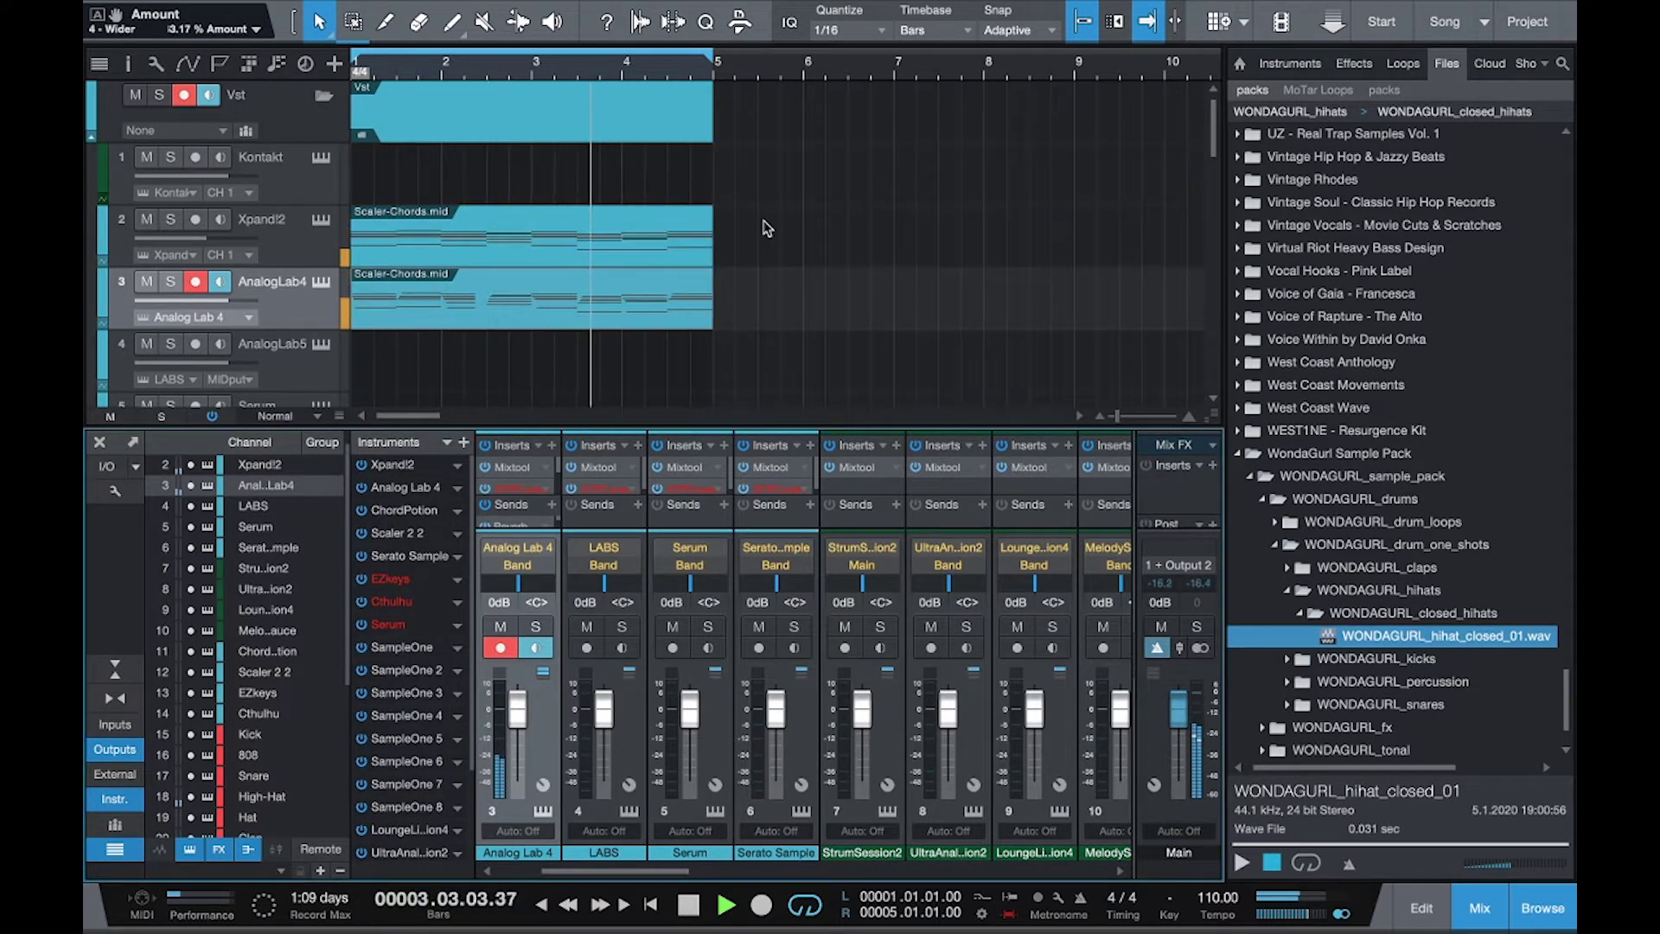
key(F3)
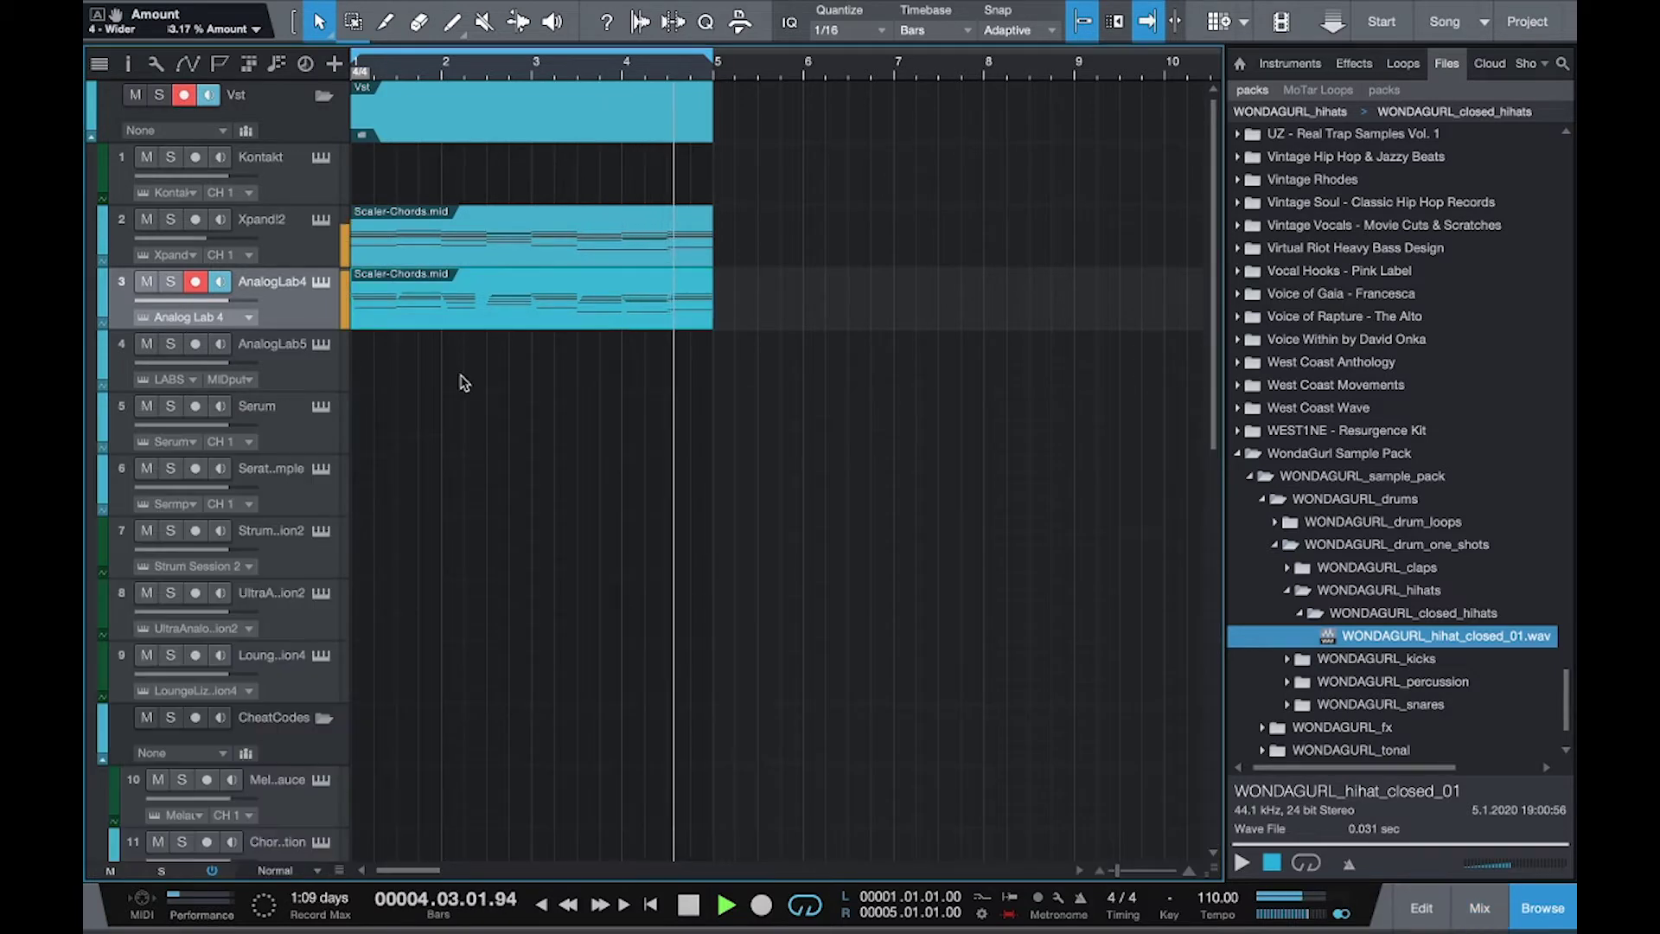
Open the High-Hat part, set its quantize to 1/16 T and try splitting the first eighth note of bar 2 into triplets.
scroll(459, 378, down, 10)
click(443, 490)
double_click(458, 479)
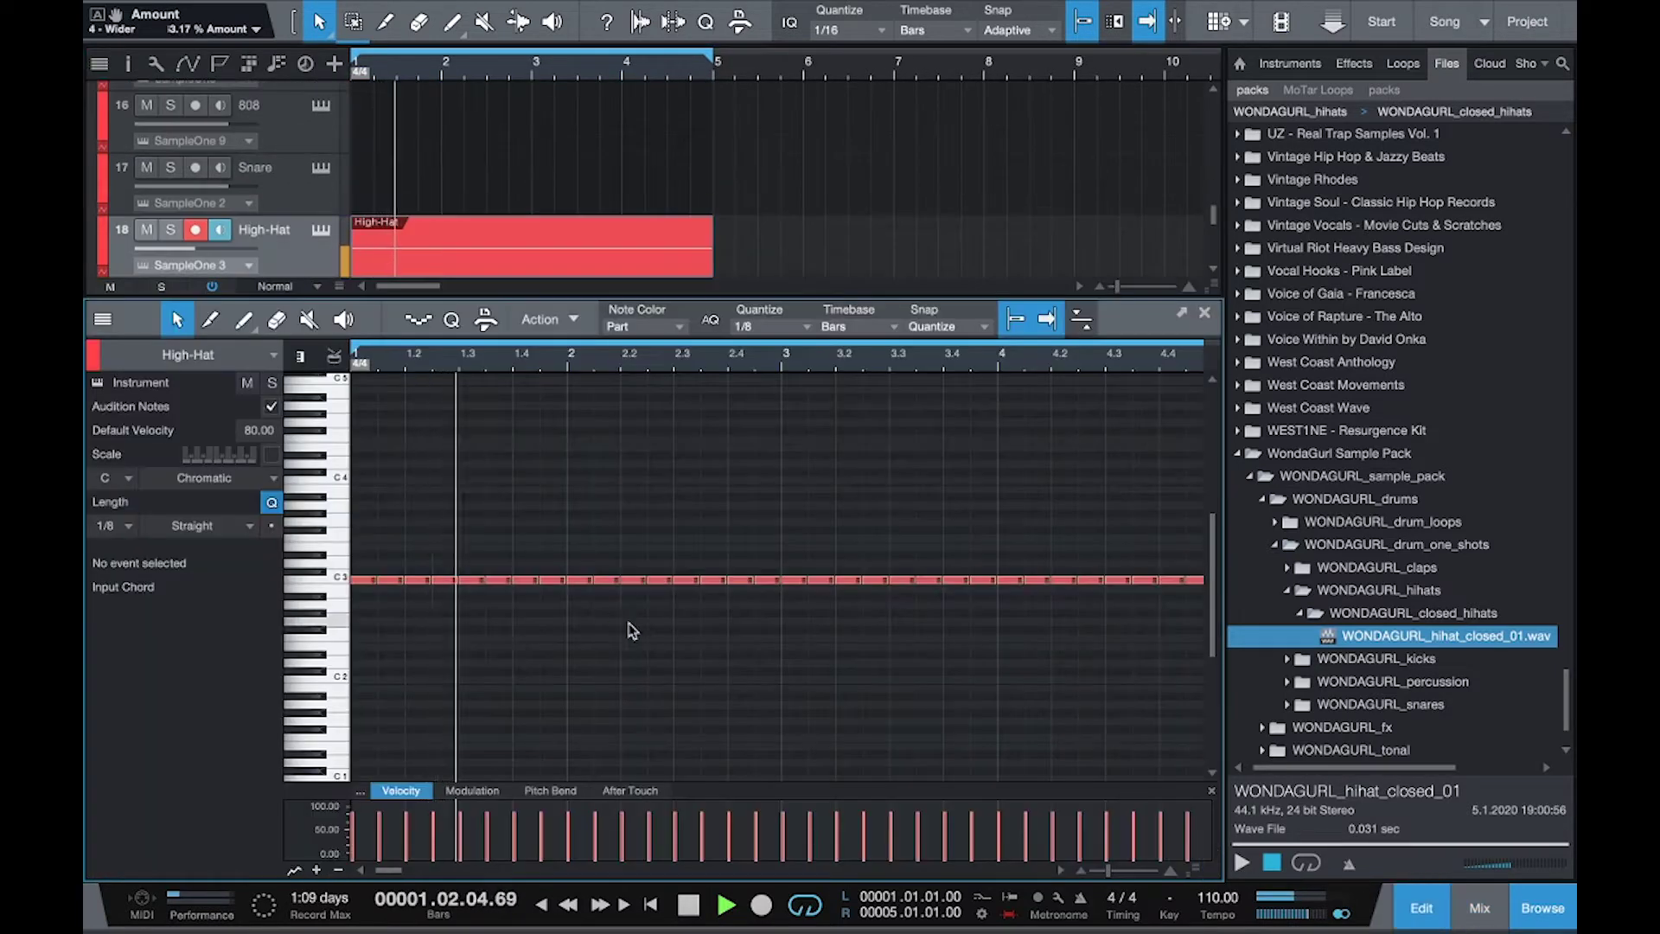
click(796, 335)
click(873, 404)
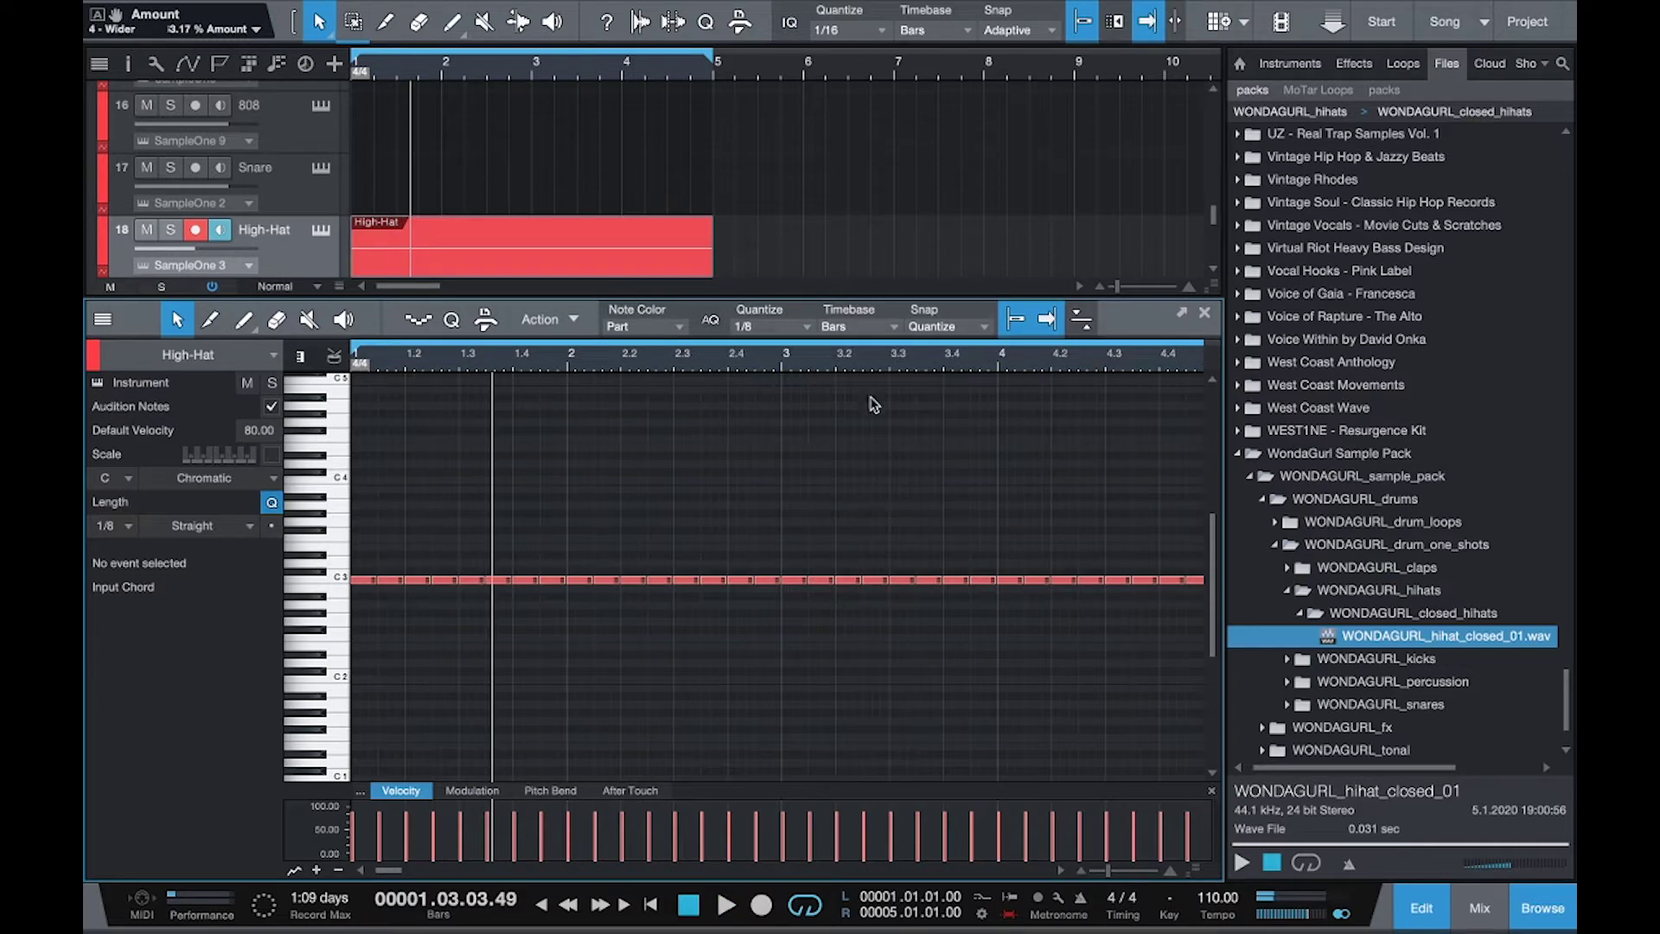
click(575, 581)
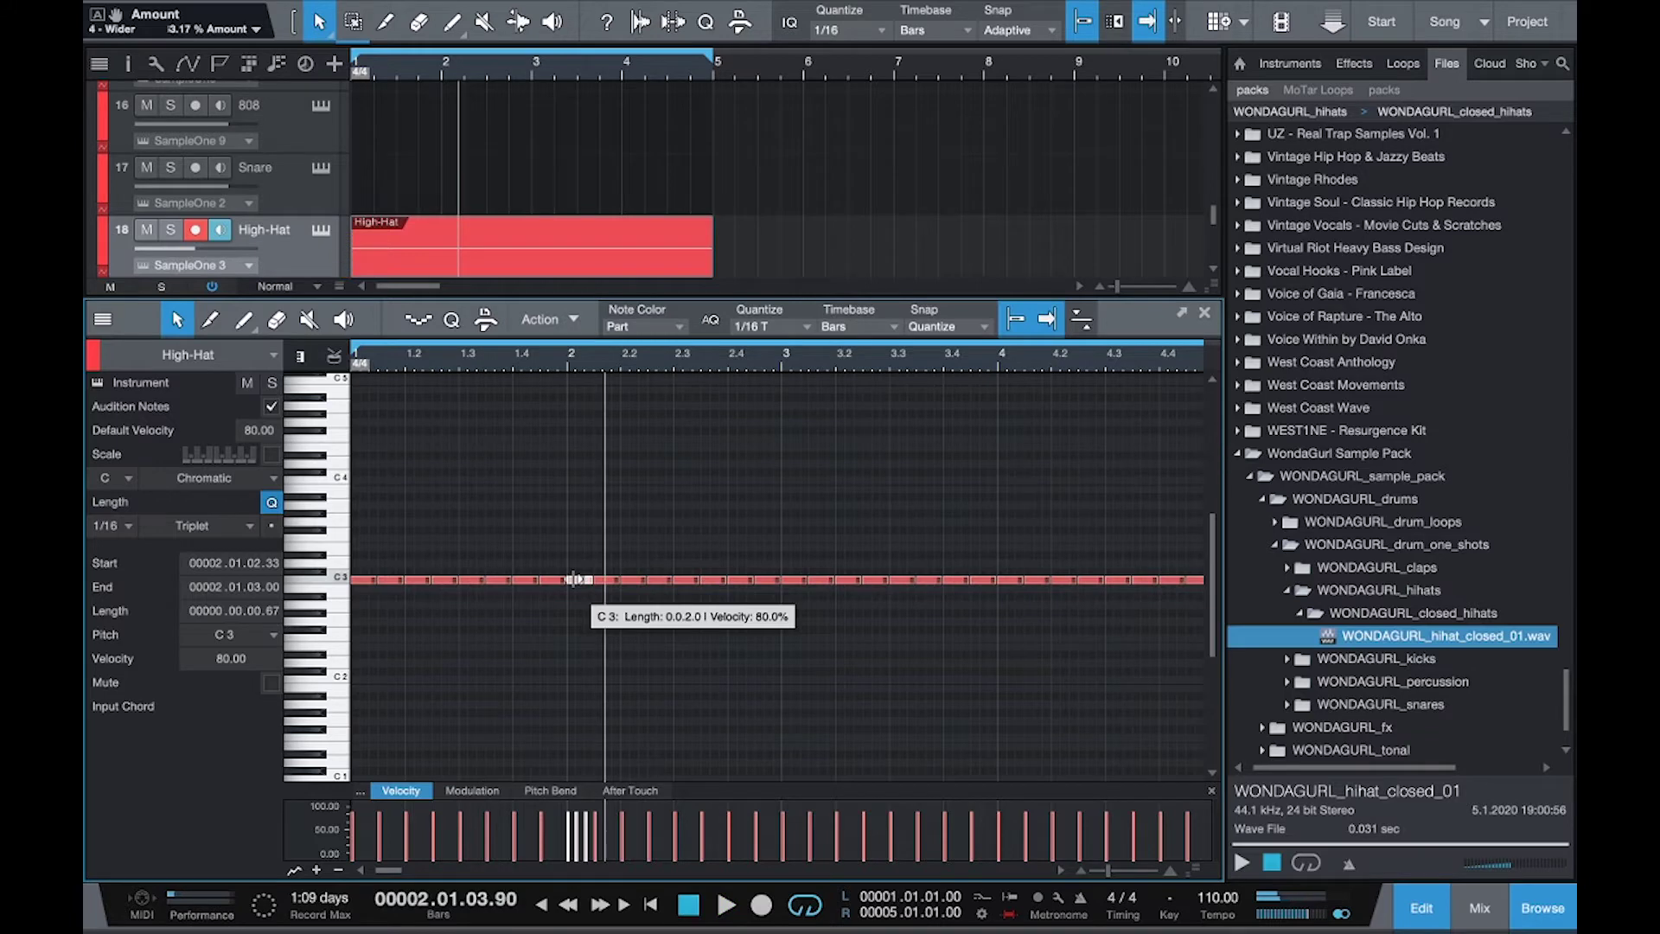
Split the offbeat eighth after beat 2 of bar 1 and the eighth on beat 4 of bar 2 into 1/16 triplets, and play back.
alt+click(449, 581)
key(space)
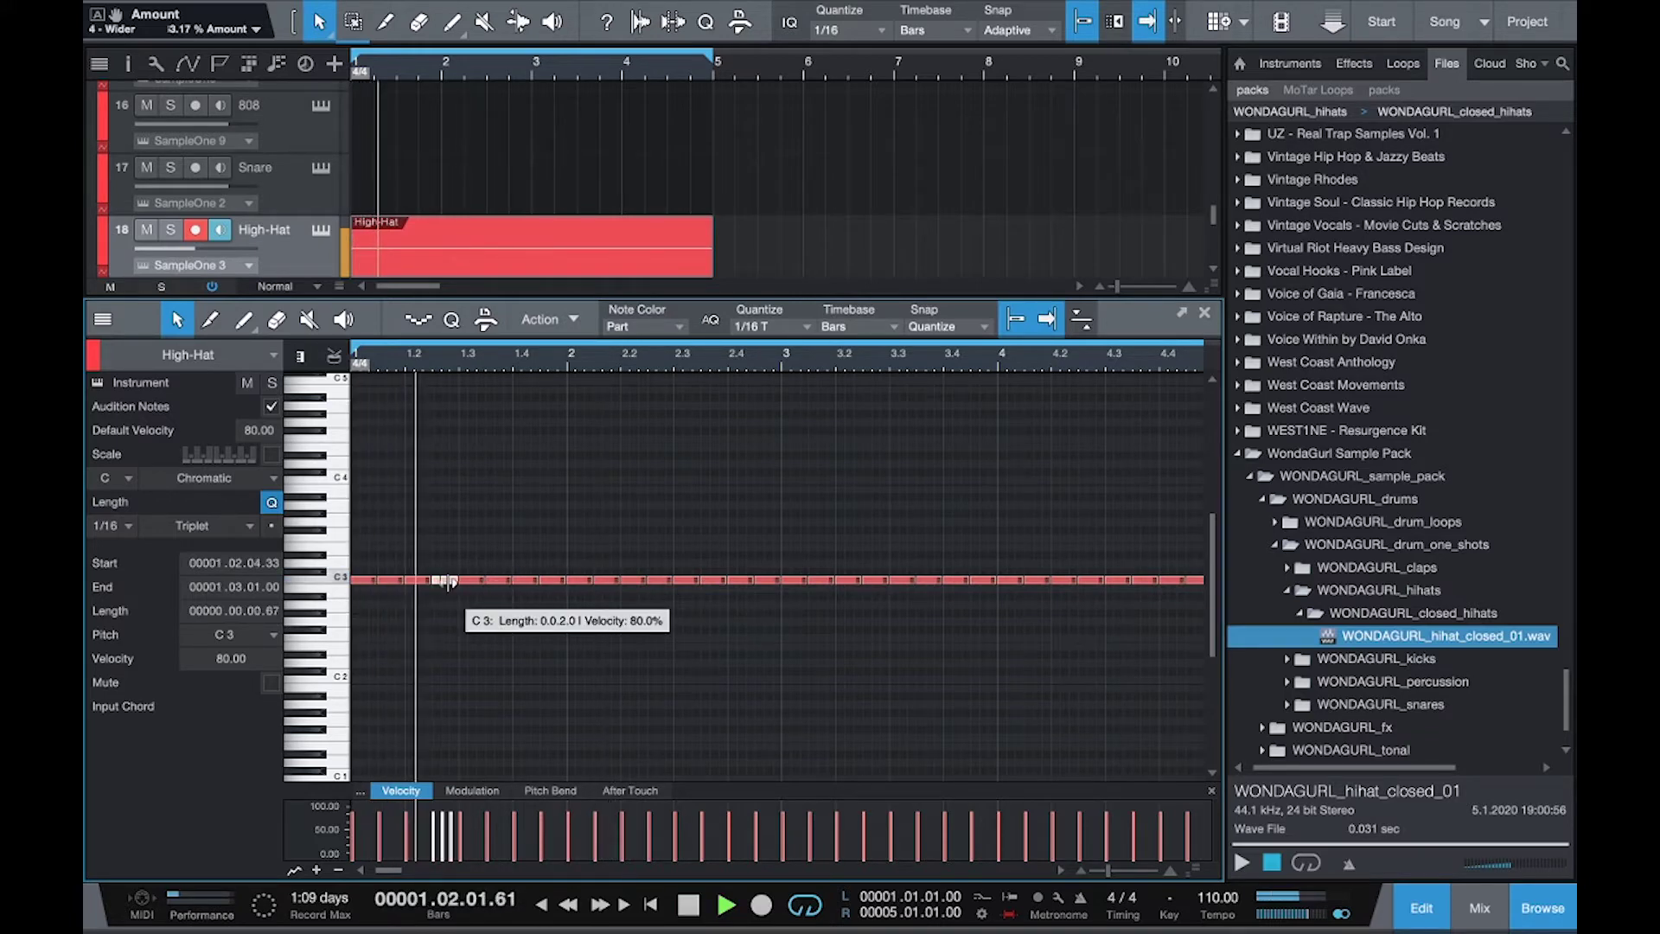
alt+click(731, 580)
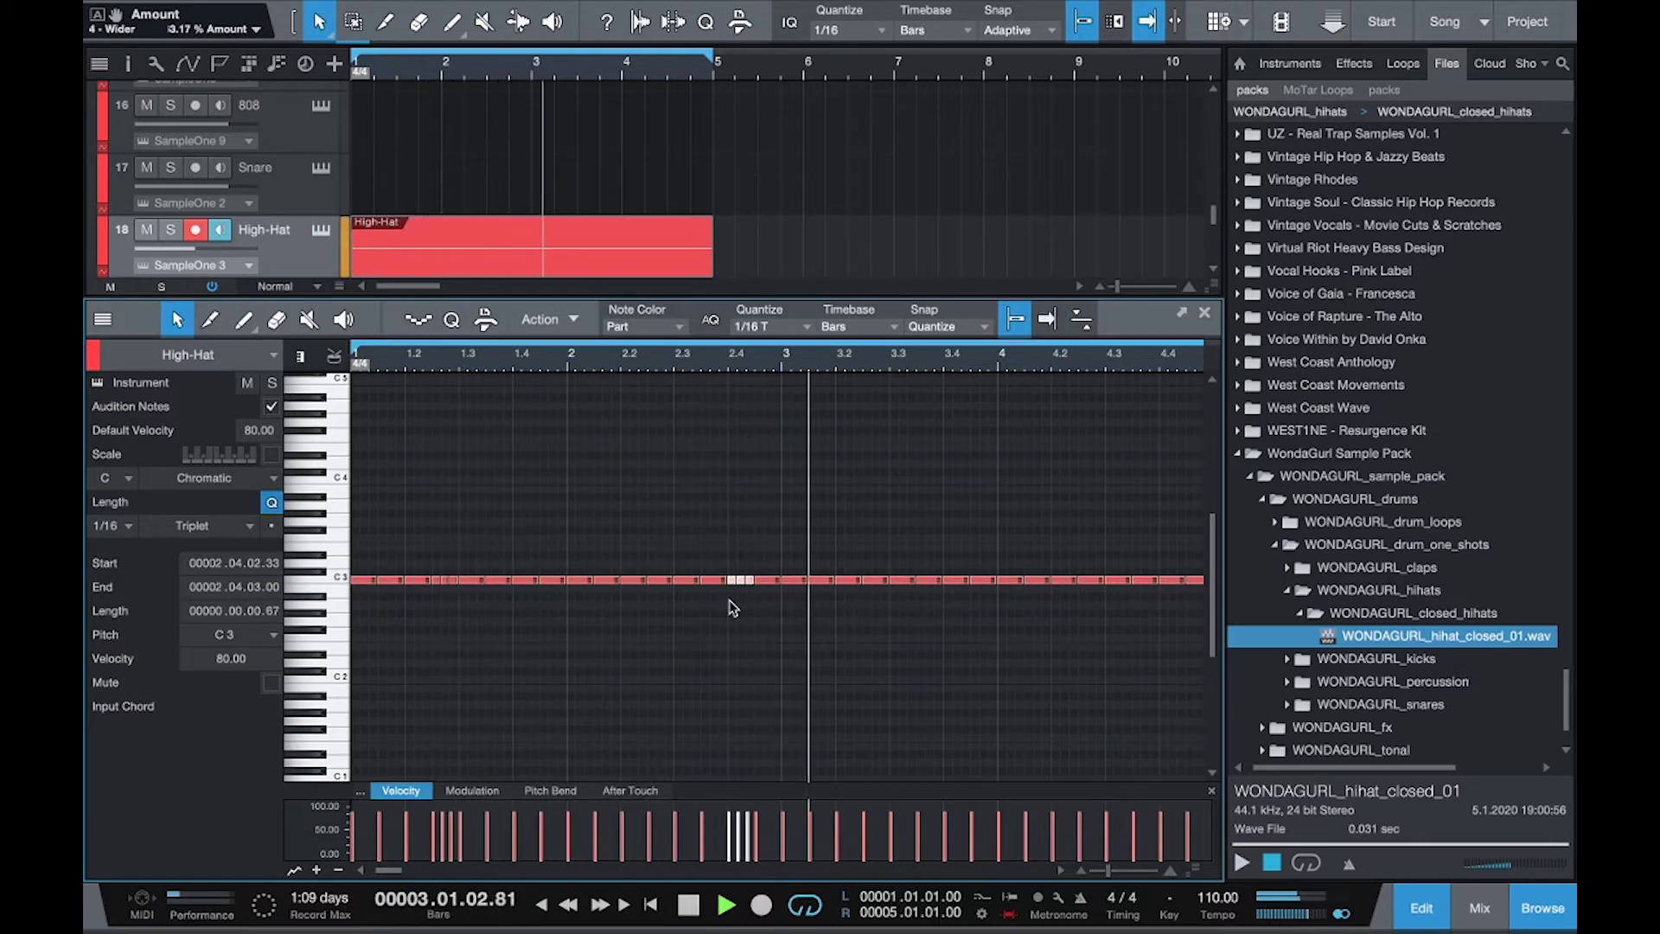
key(space)
key(space)
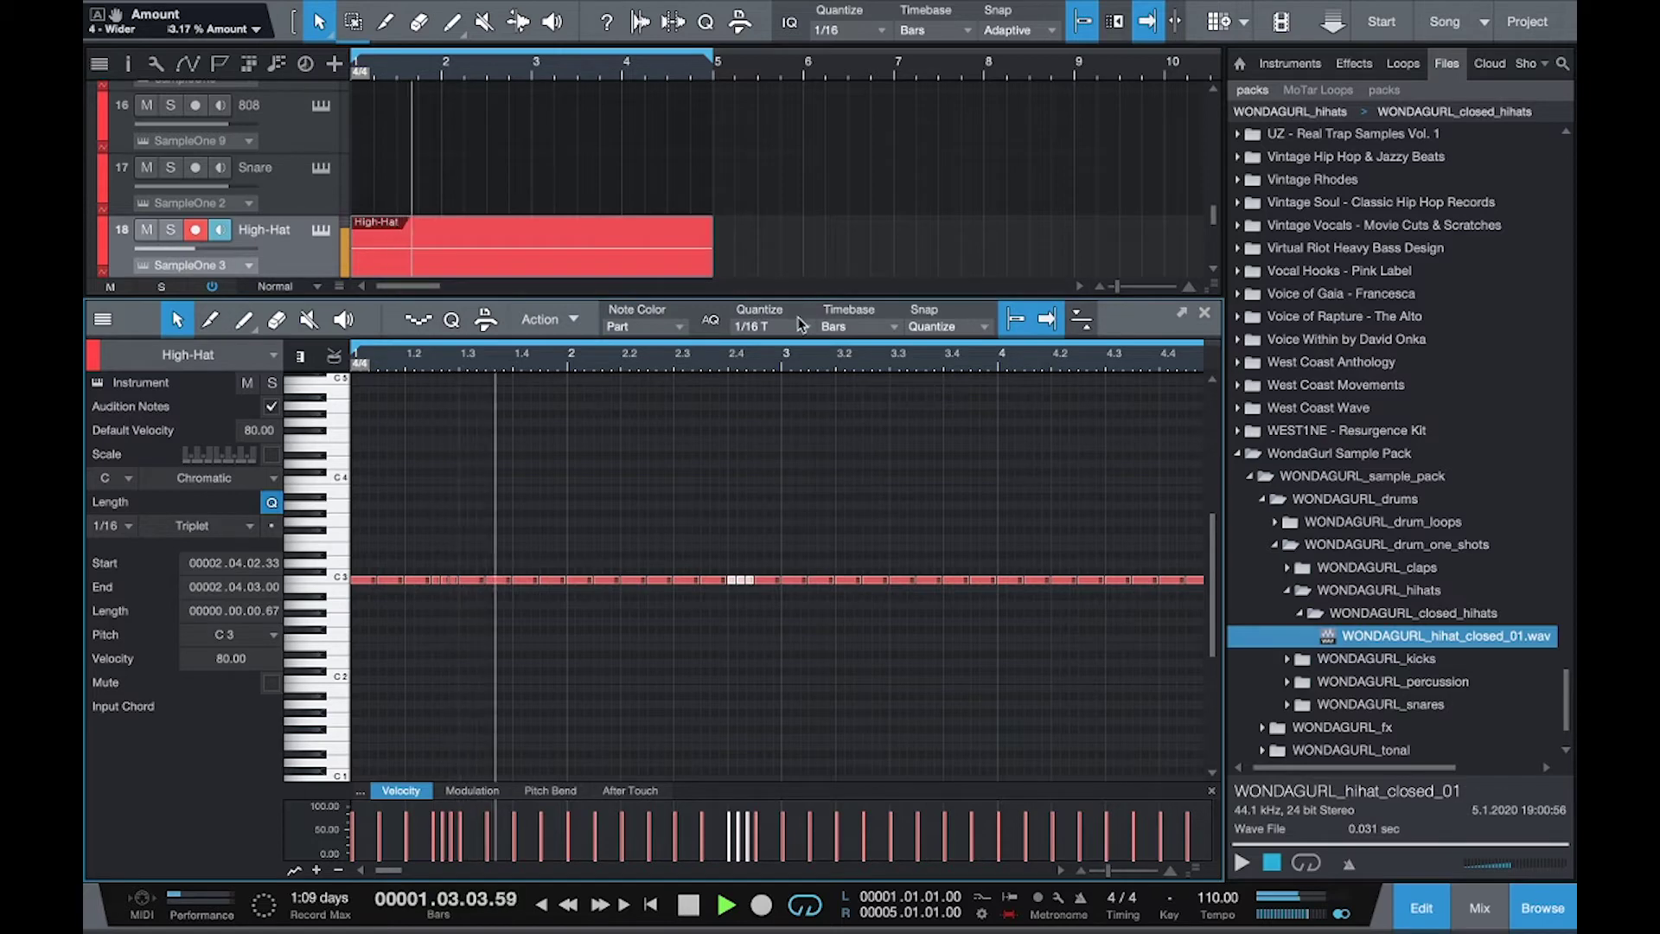
Set the quantize to 1/16 and split the offbeat eighth note after beat 1 of bar 3 into two sixteenths.
click(753, 318)
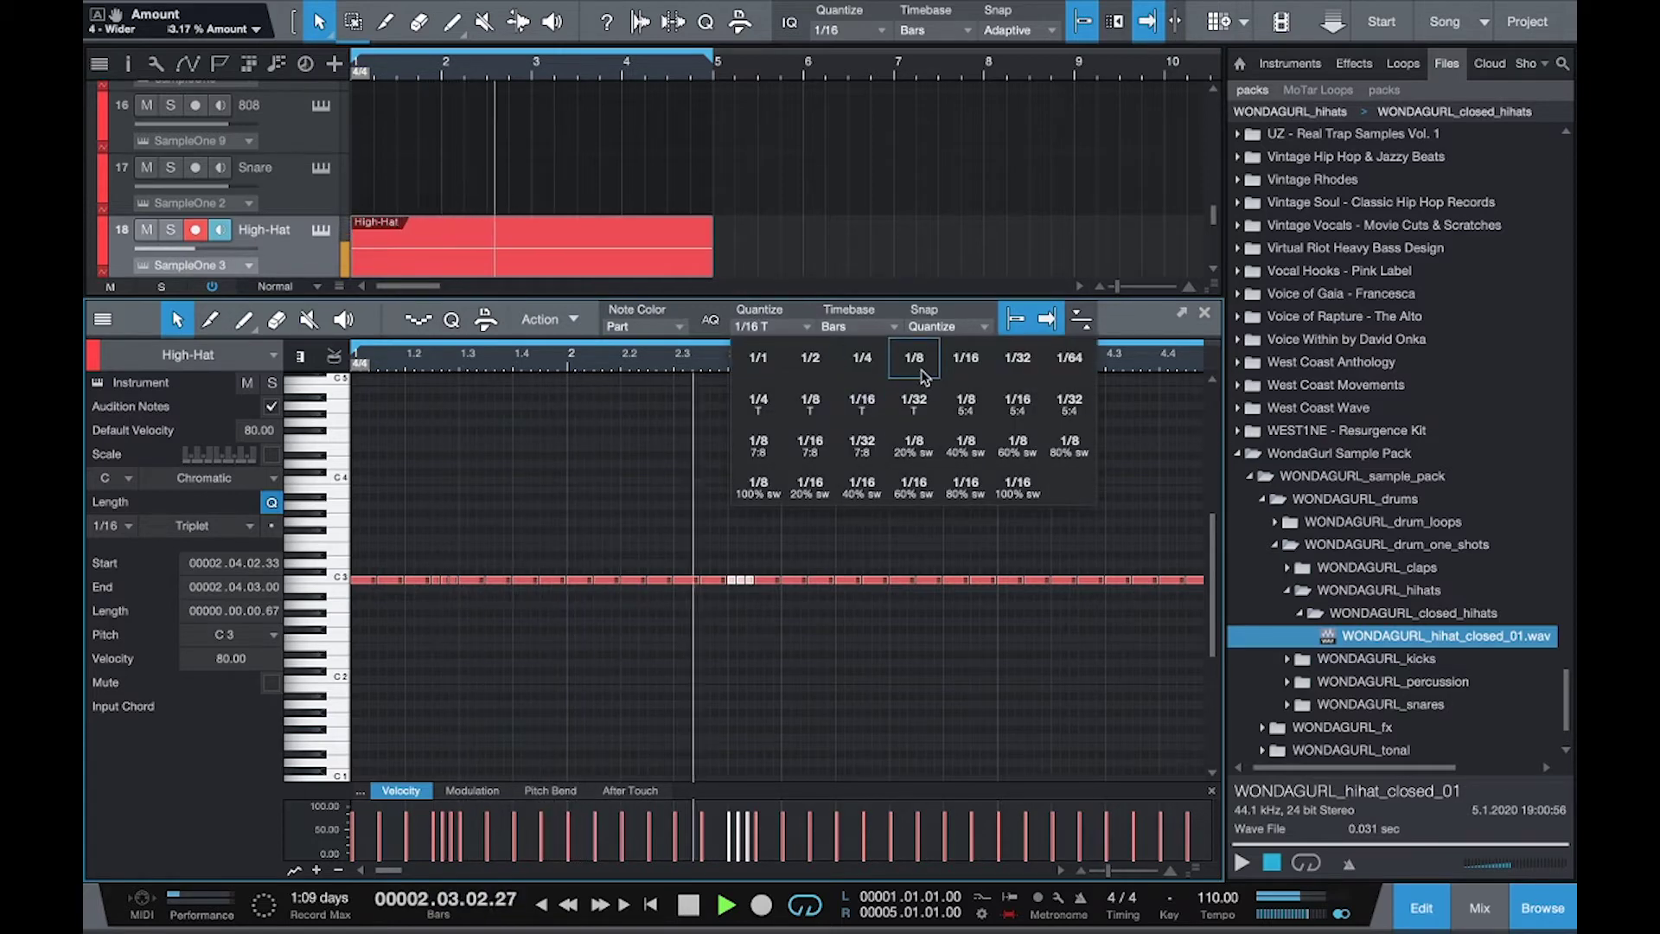
click(922, 374)
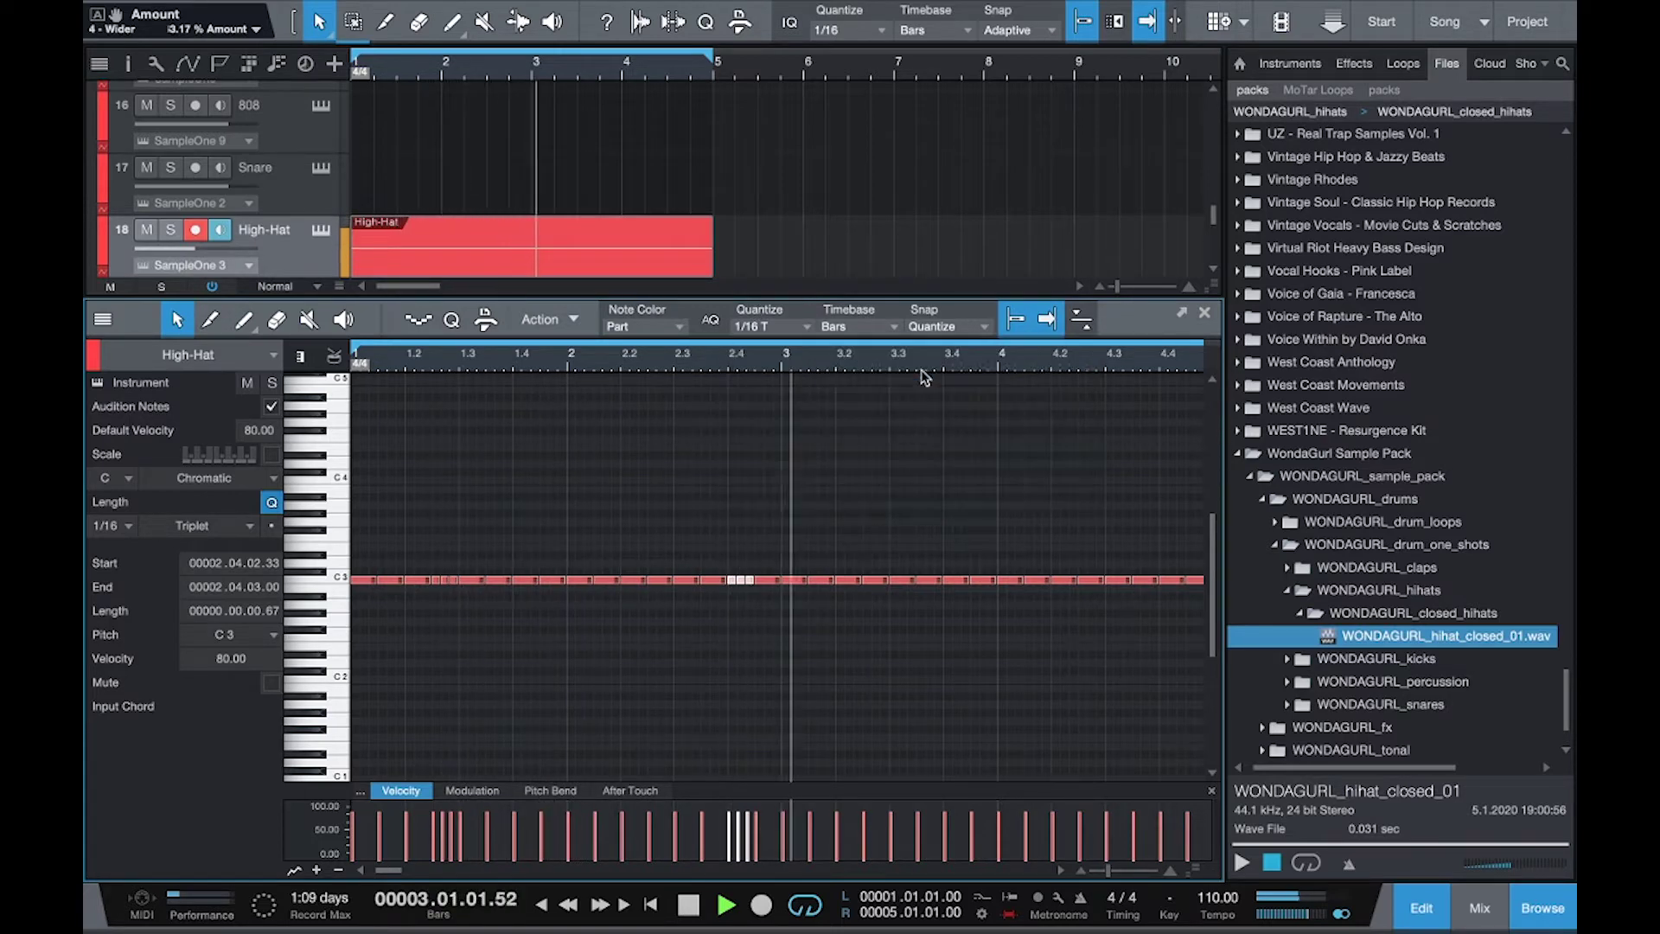
click(821, 580)
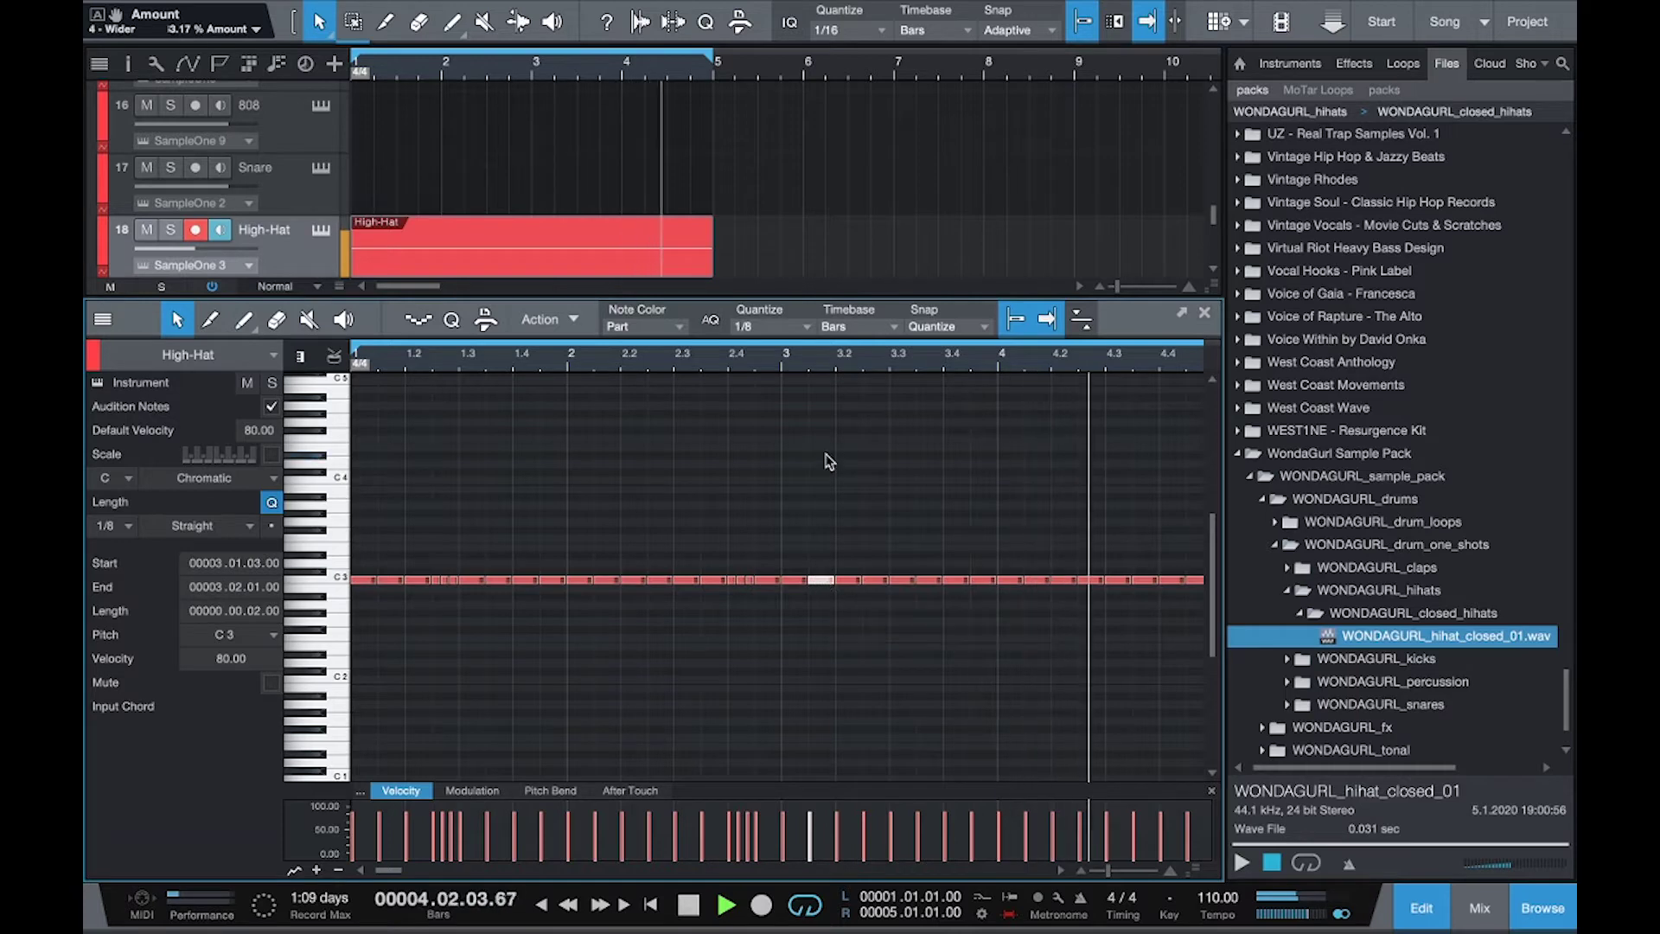
click(785, 320)
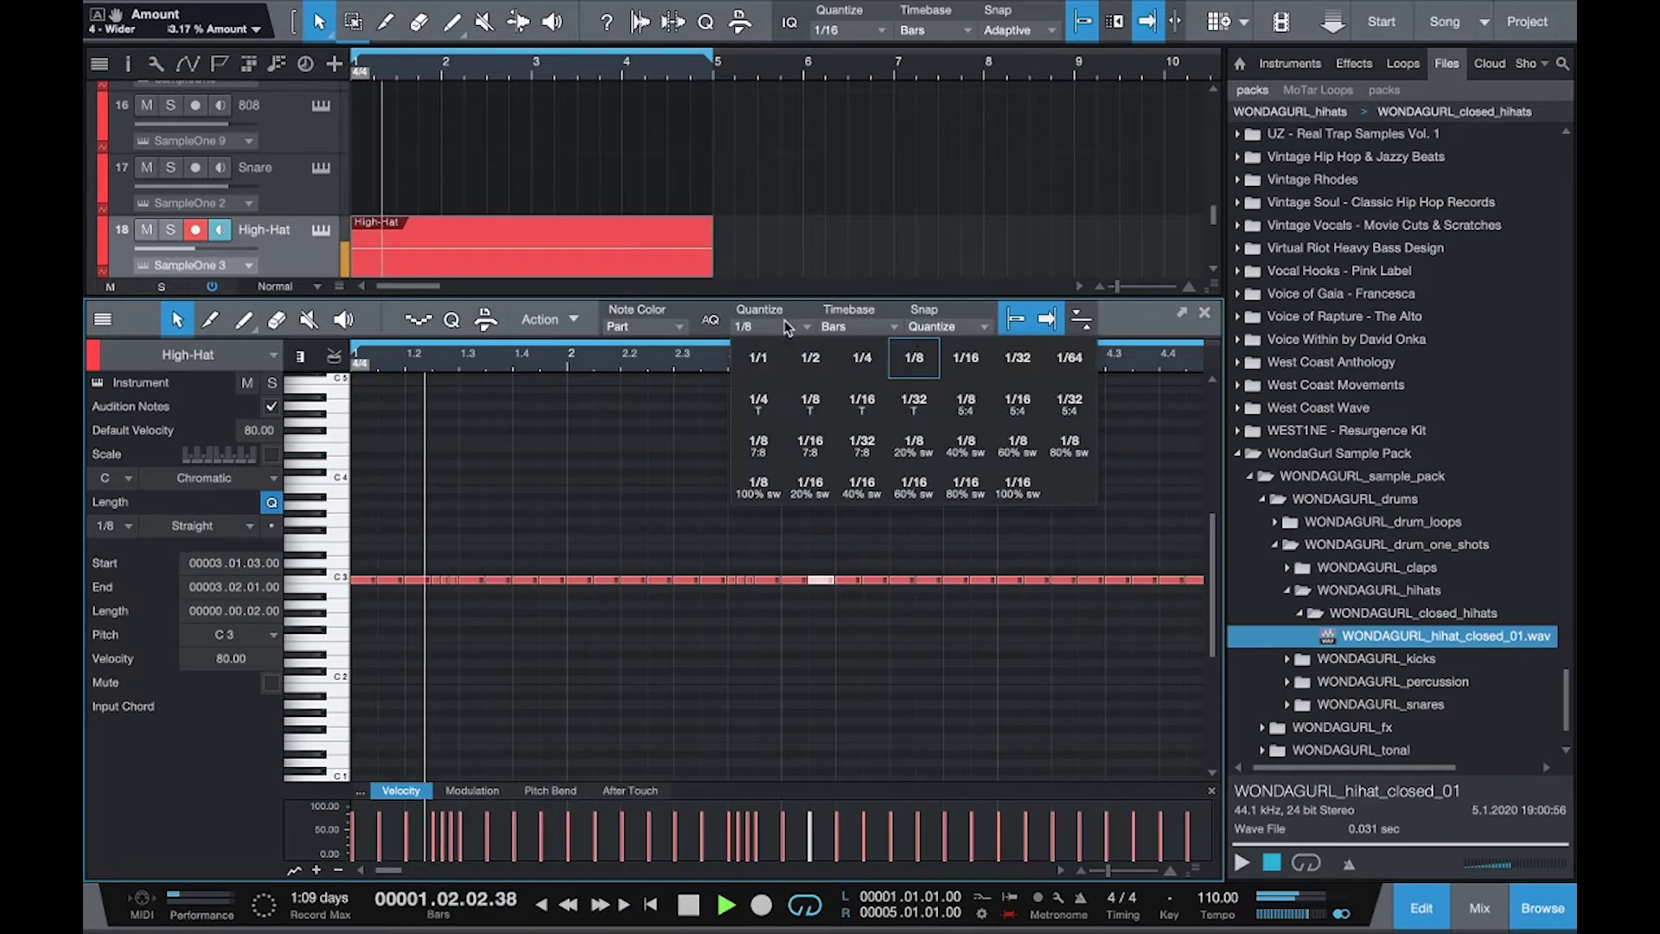
click(962, 357)
key(alt+x)
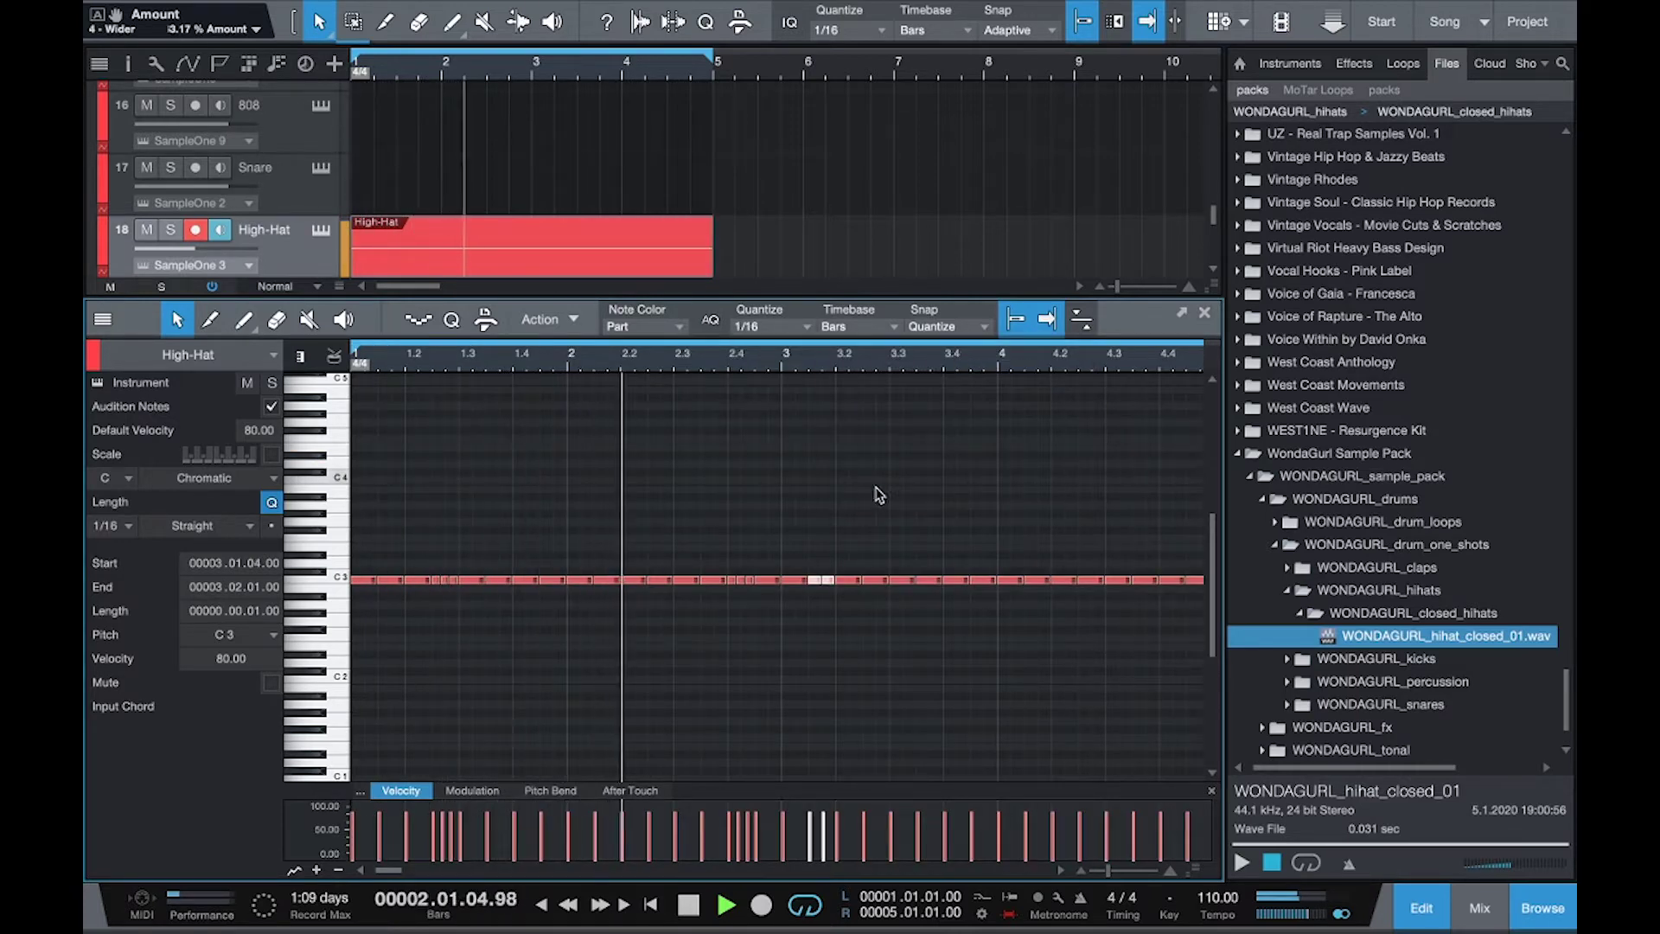
Split the offbeat eighth notes after beats 2 and 4 of bar 3 into sixteenths.
click(879, 580)
key(alt+x)
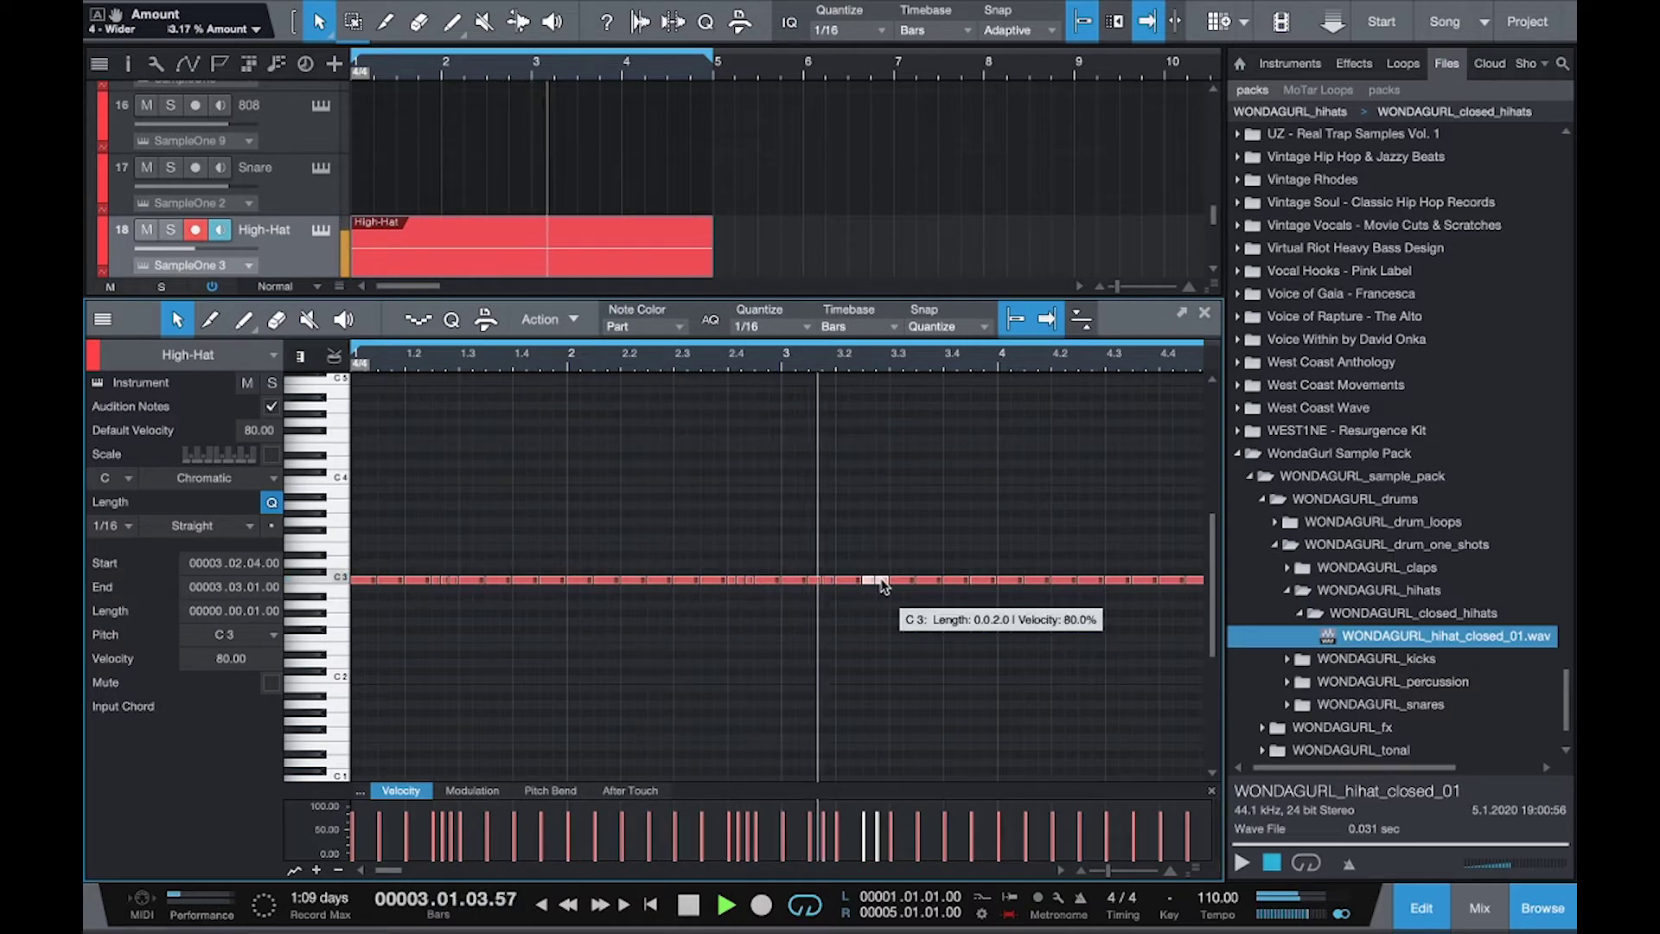
click(988, 580)
key(alt+x)
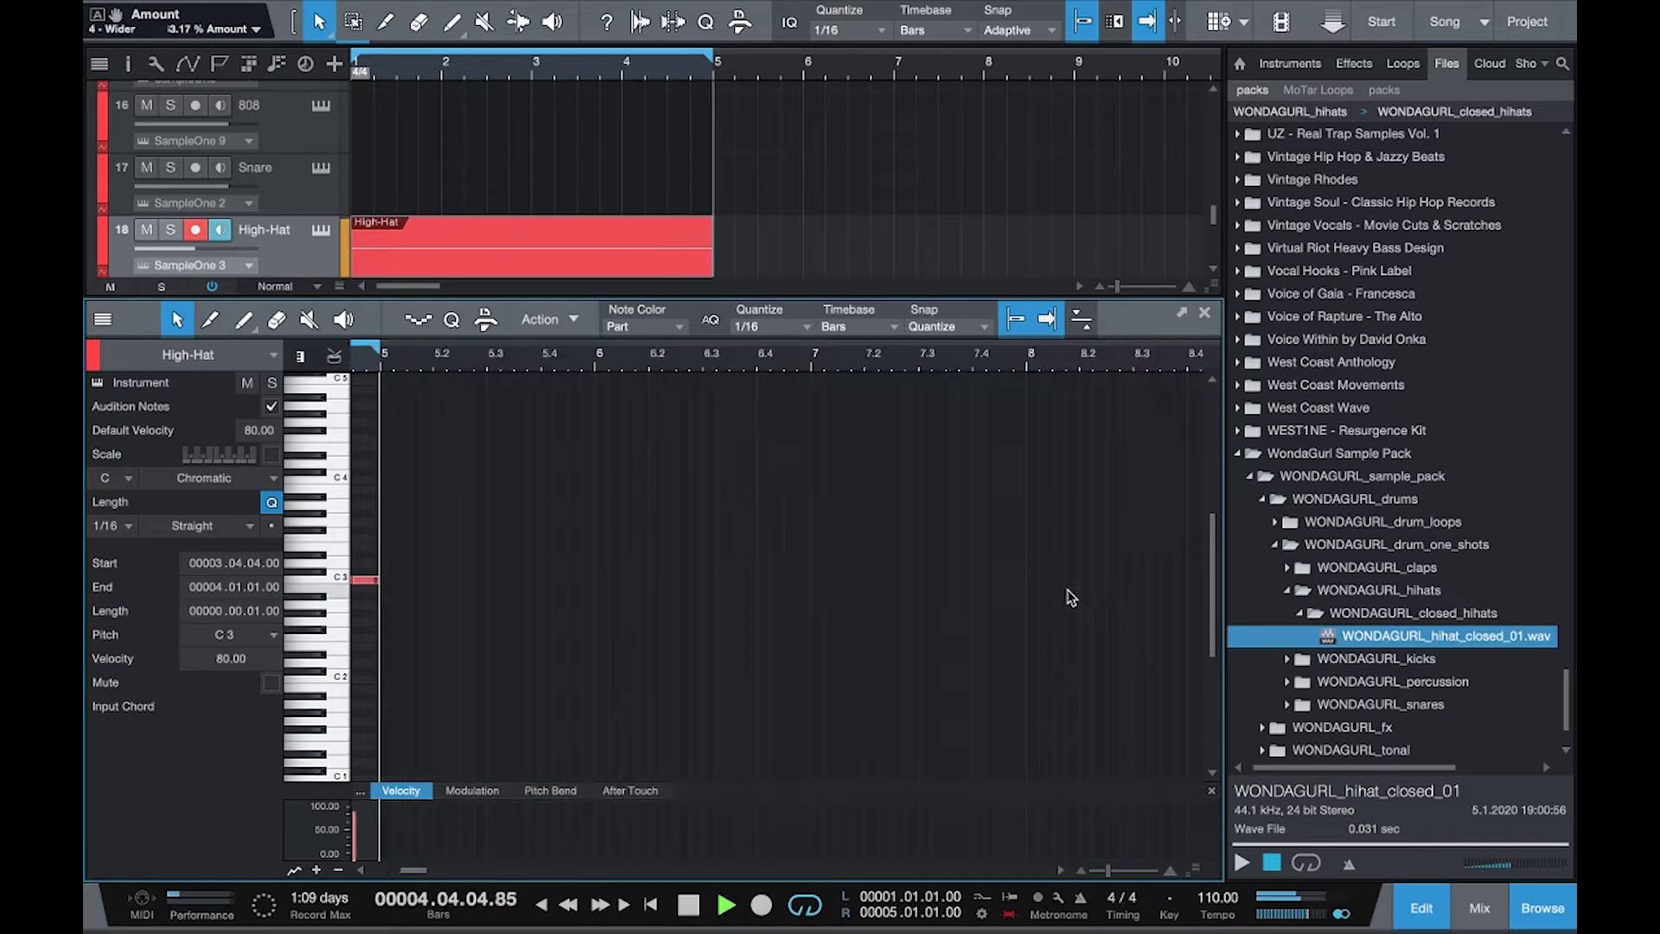
Split the offbeat eighth after beat 2 of bar 4 into sixteenths and the eighth on beat 3 into 1/16 triplets in the High-Hat part.
click(1088, 581)
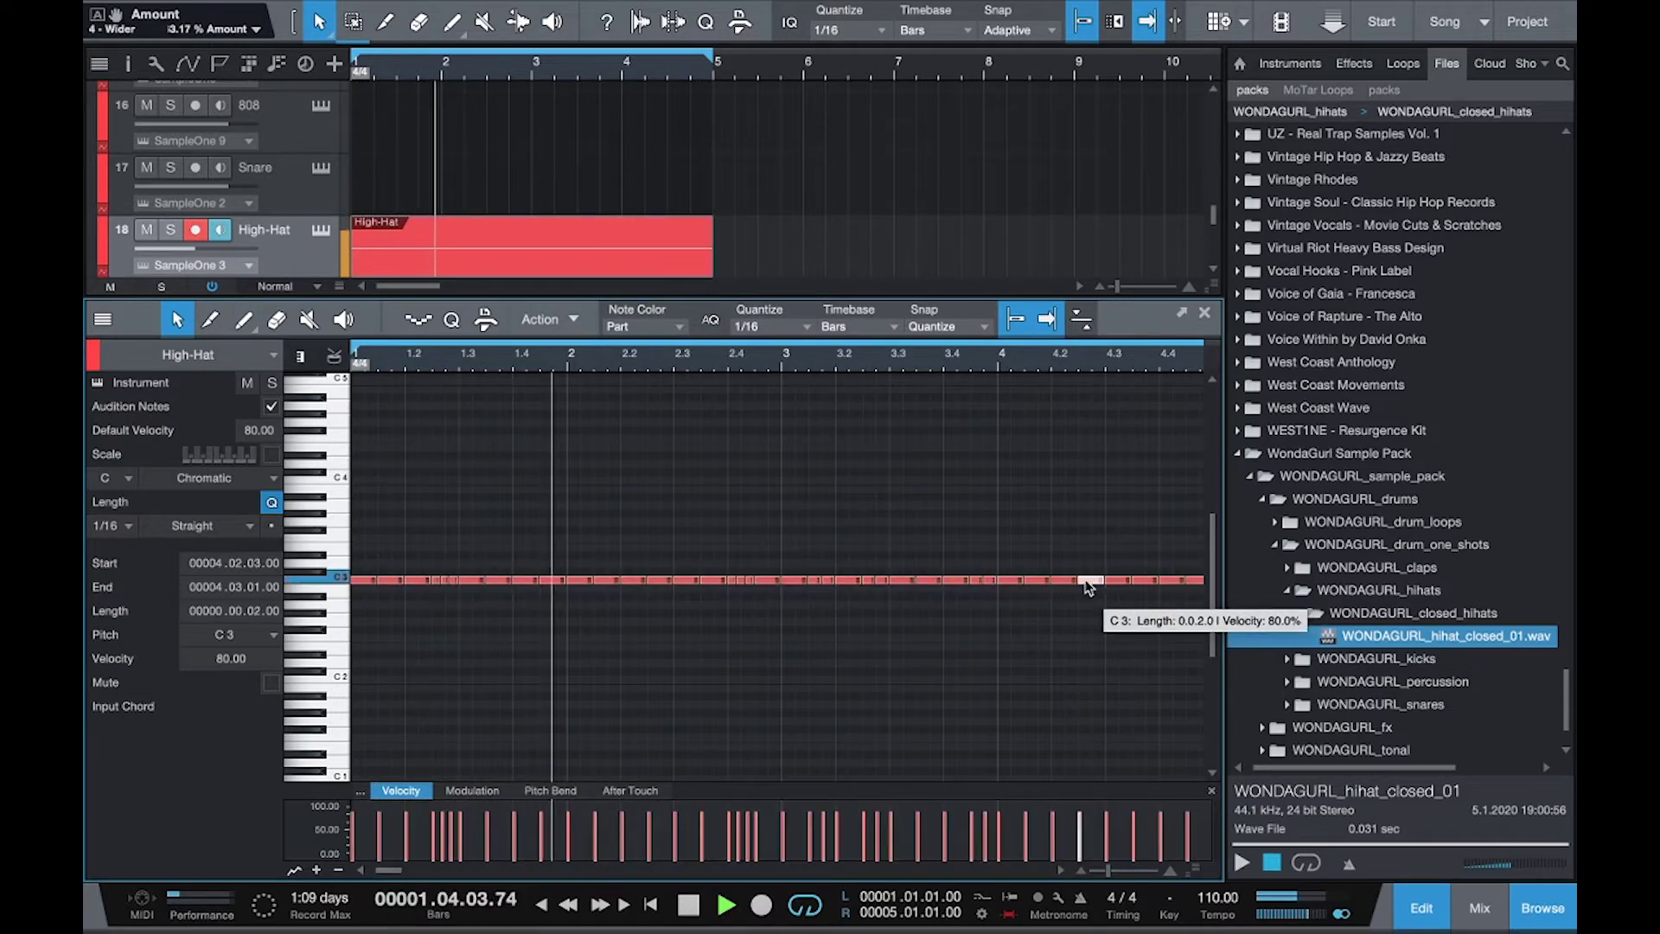
click(777, 330)
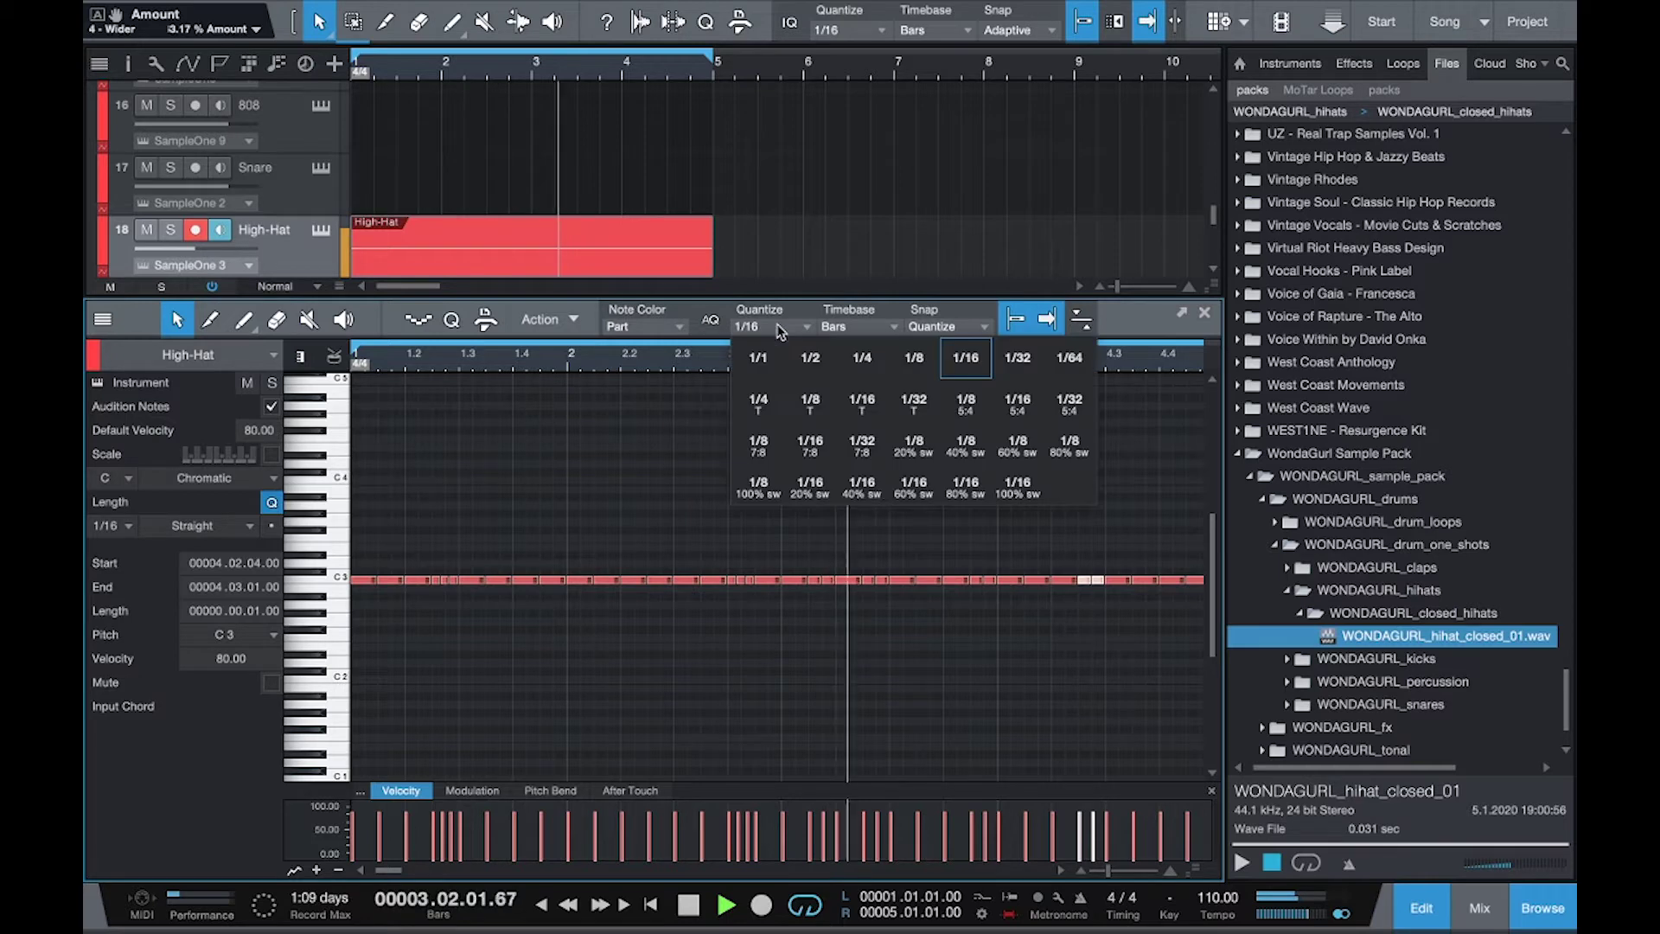
click(873, 405)
click(1121, 580)
click(1121, 580)
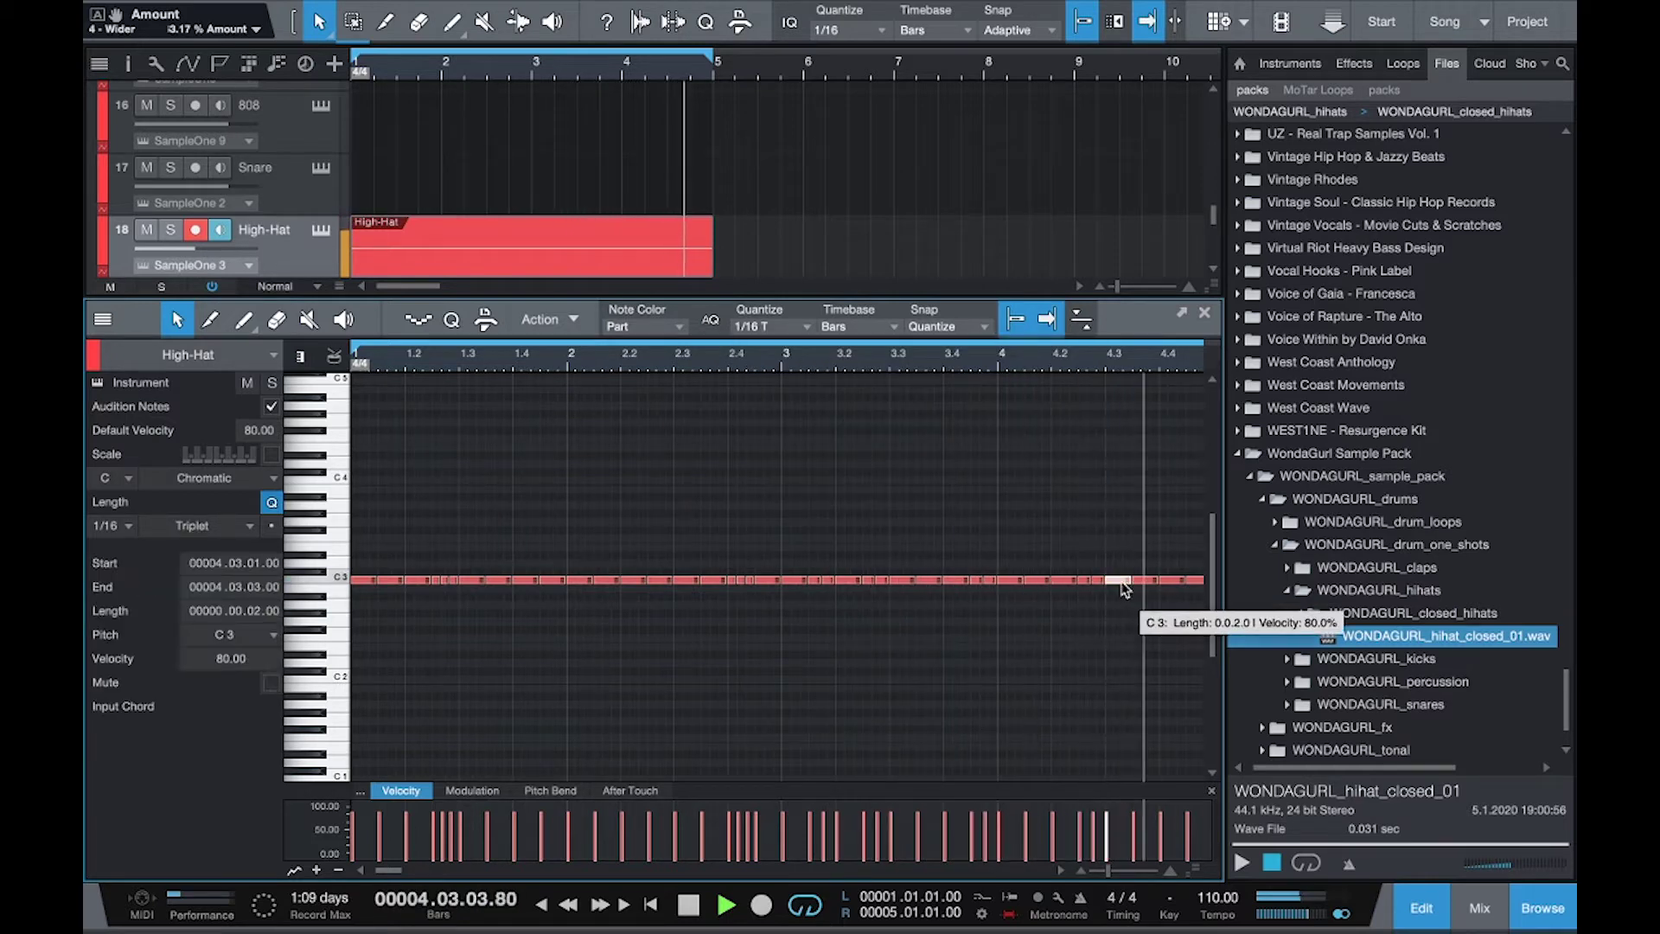
mouse_move(1121, 583)
mouse_down()
mouse_move(1112, 637)
mouse_move(1132, 605)
mouse_up()
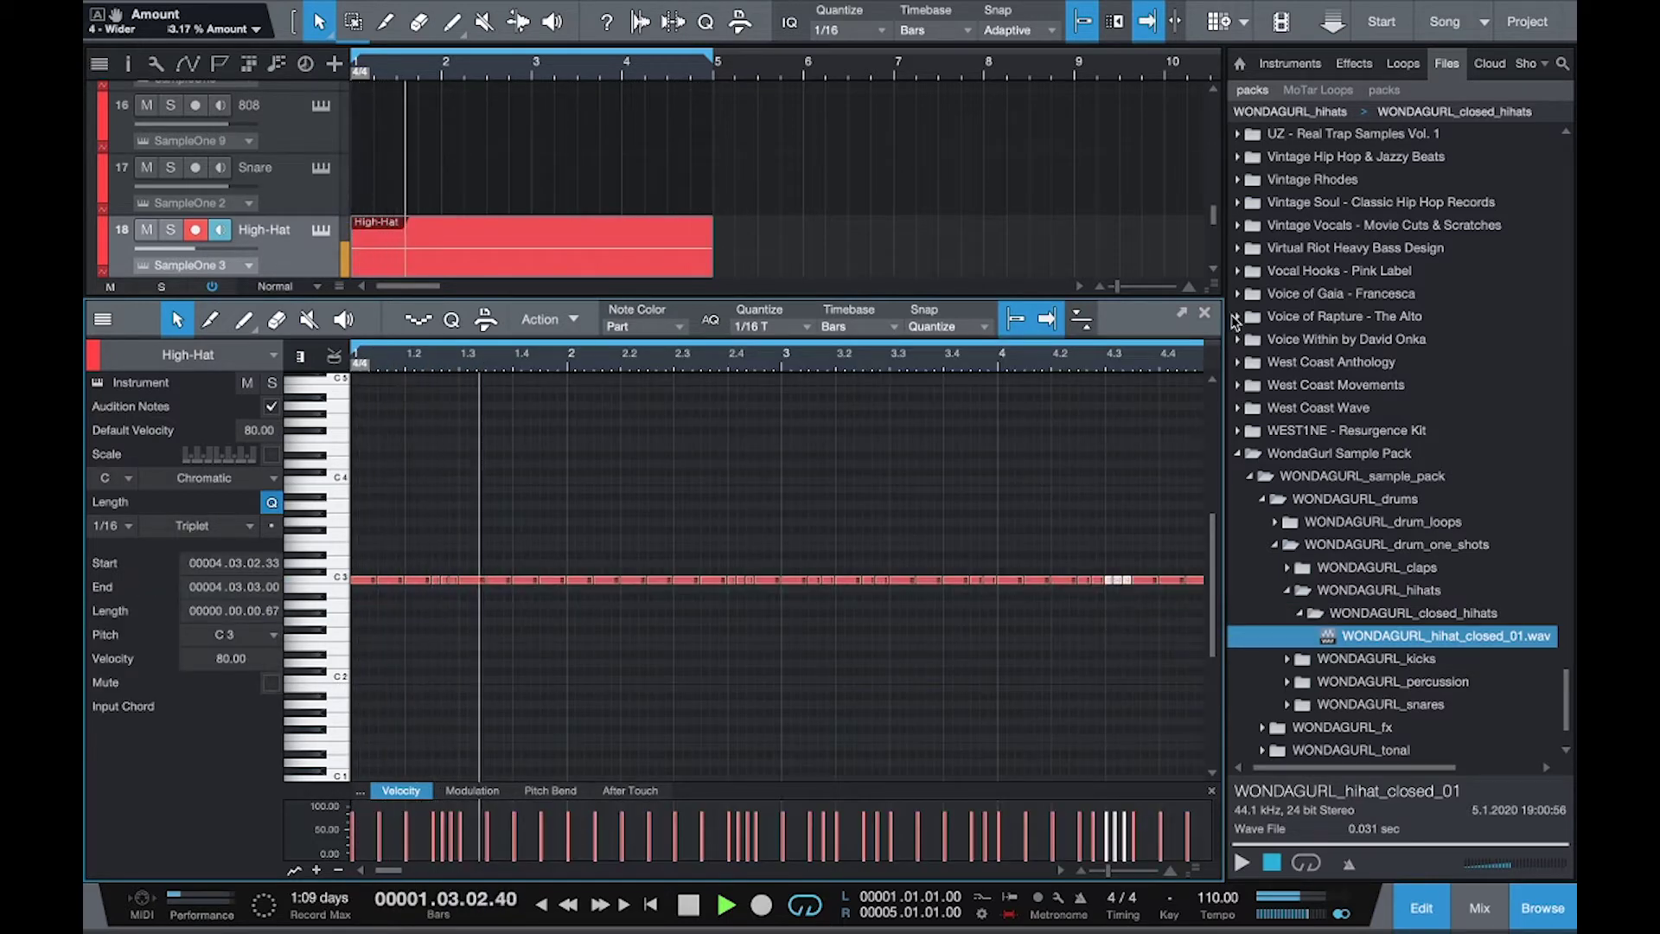
click(1206, 314)
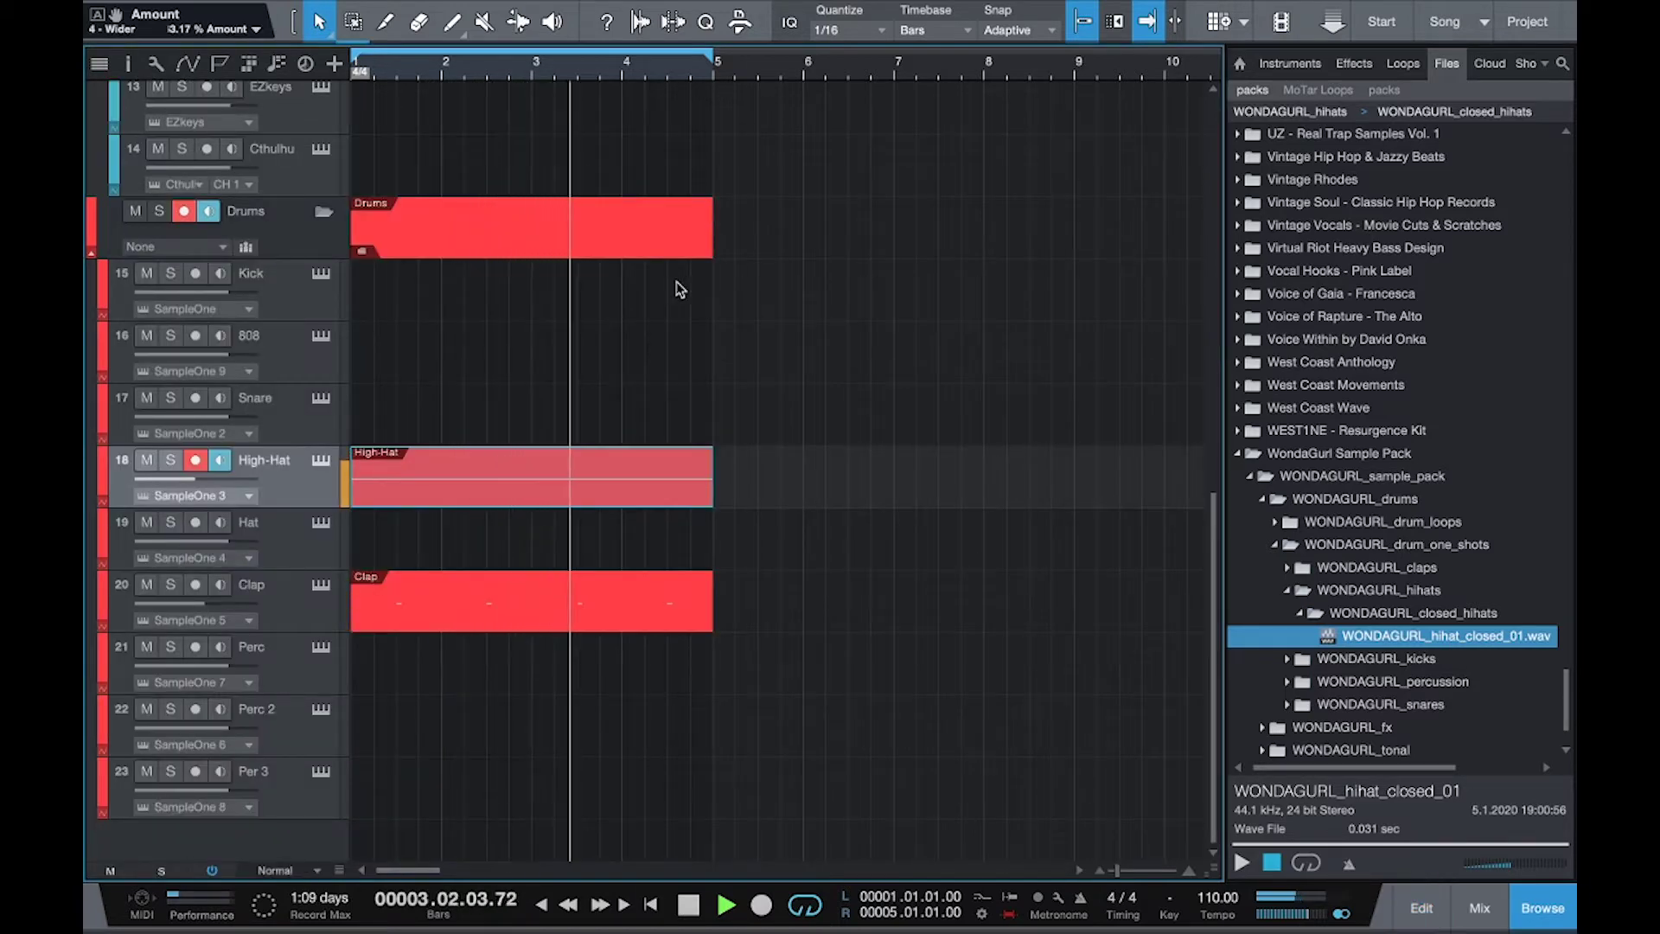
Create a four-bar part on the Snare track and audition WONDAGURL_snare_01.wav from the WondaGurl snare one-shots.
double_click(401, 422)
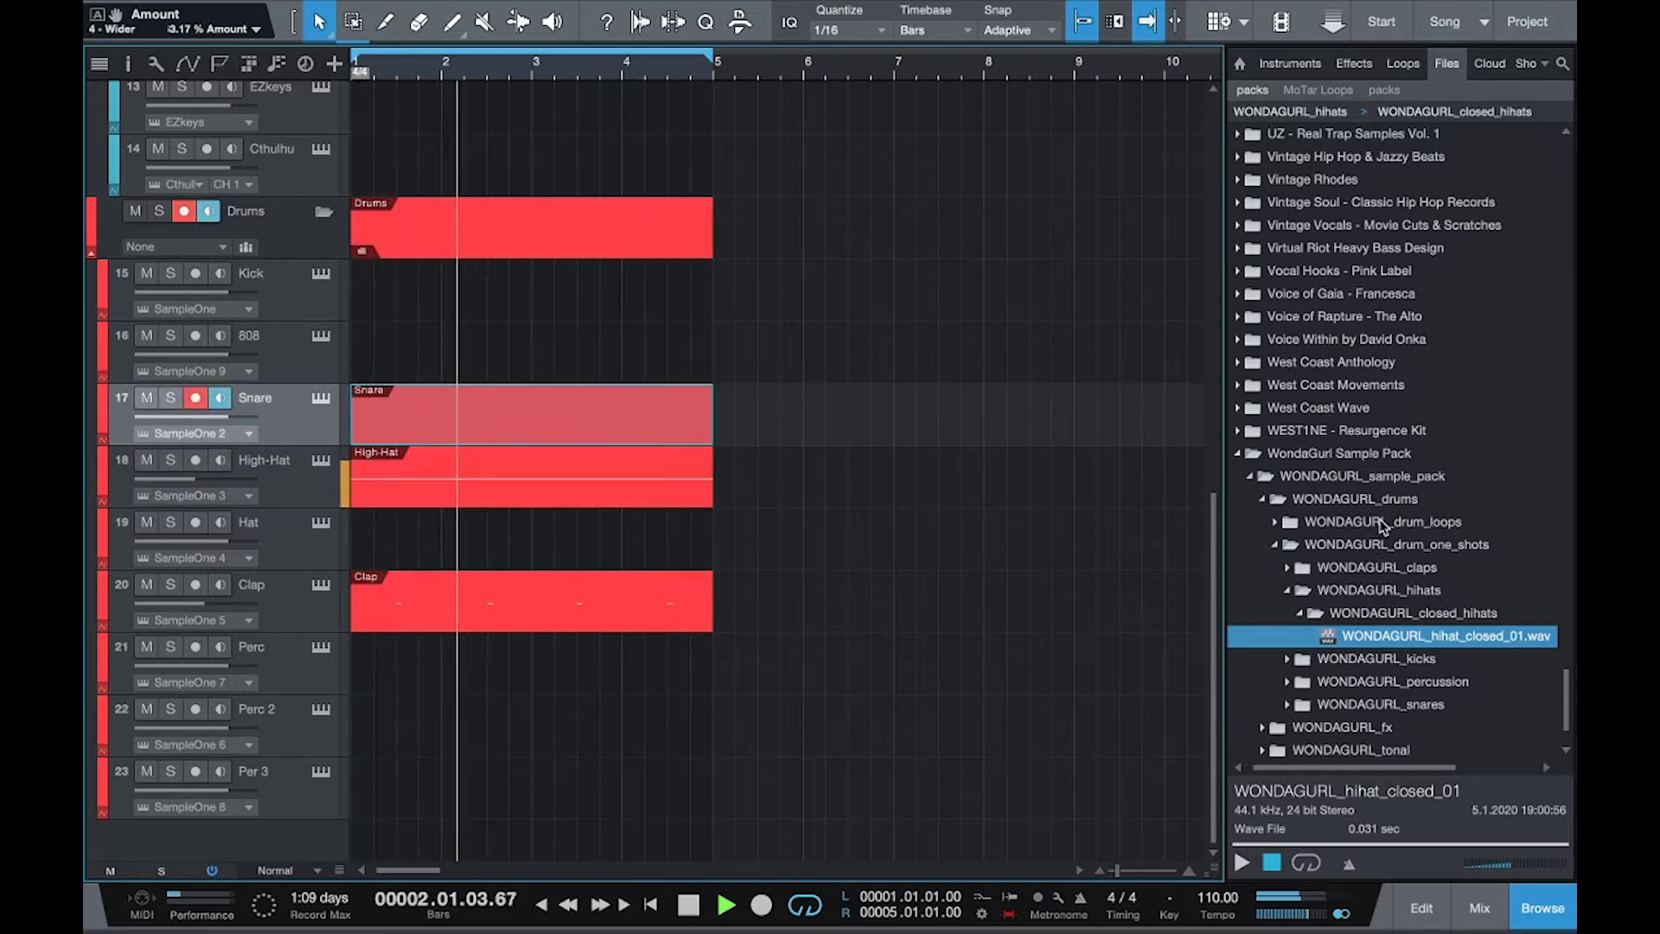
click(1391, 705)
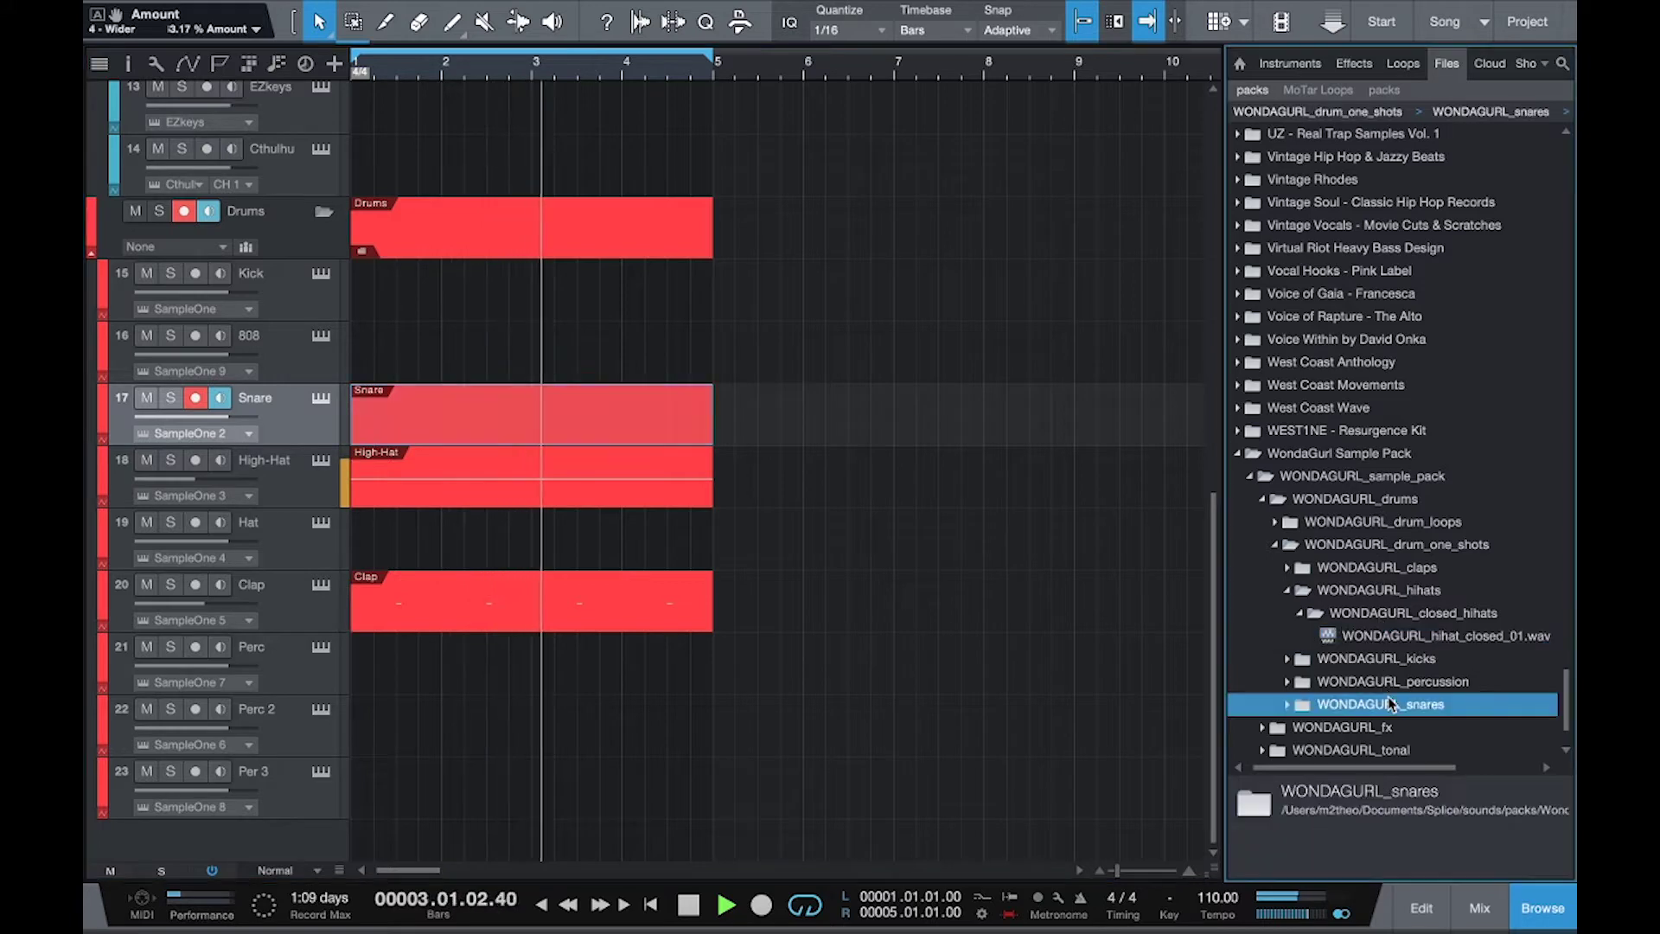
double_click(1391, 704)
double_click(1405, 727)
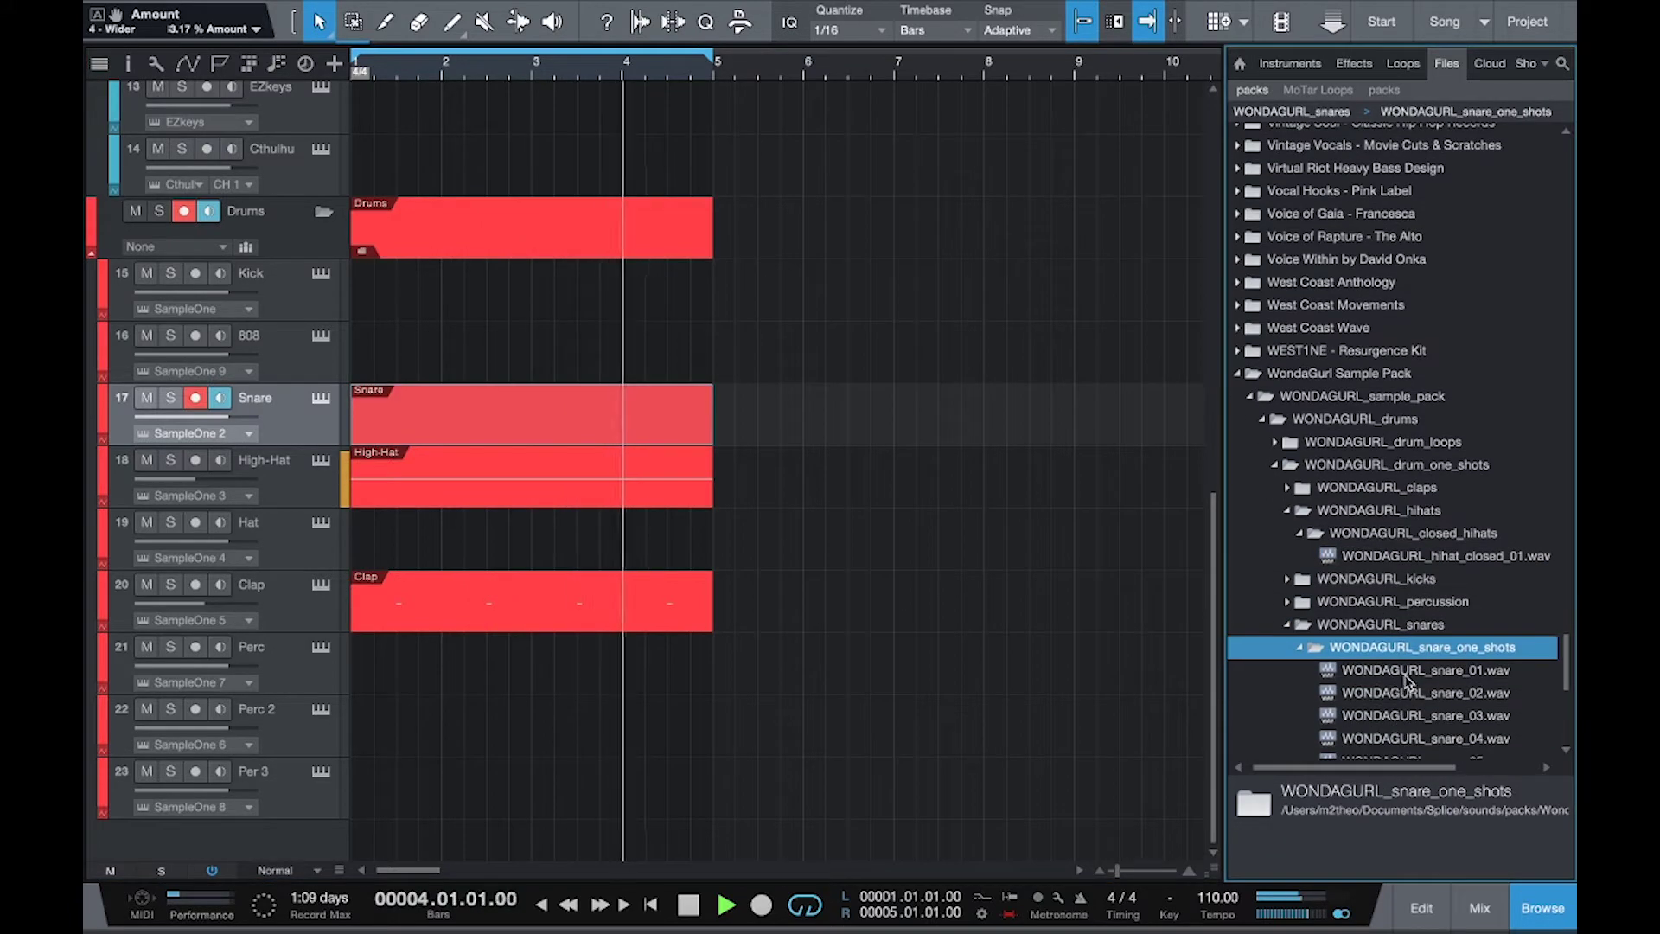
click(1405, 674)
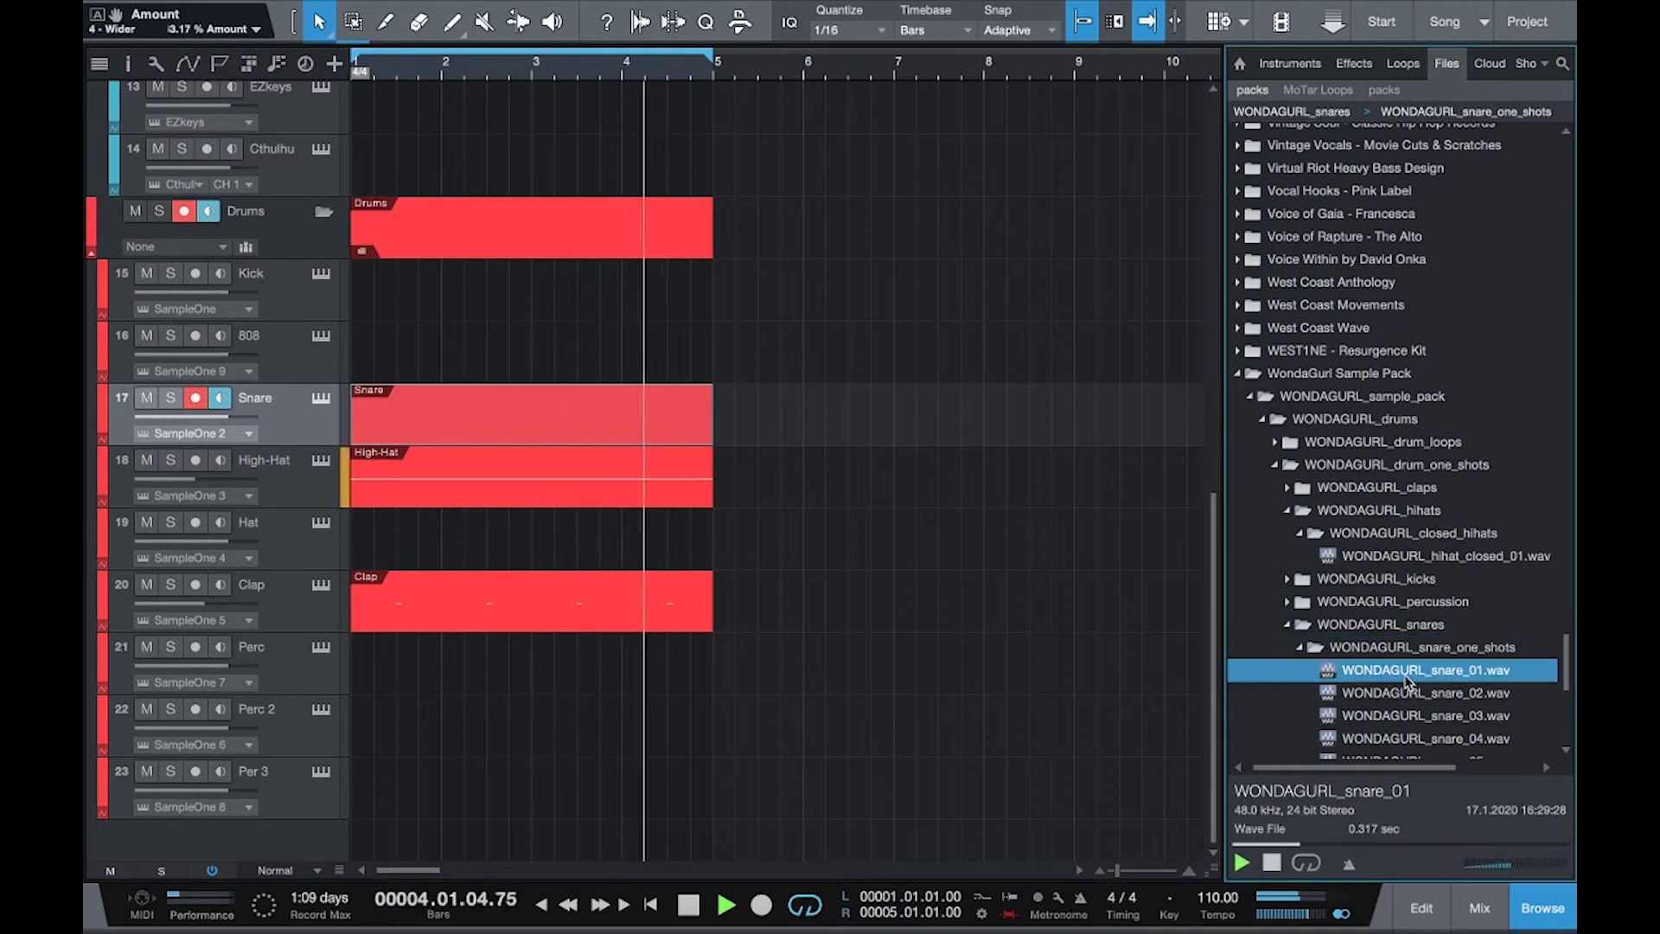
Open the new Snare part for editing and load WONDAGURL_snare_01.wav into the track's SampleOne XT.
double_click(432, 428)
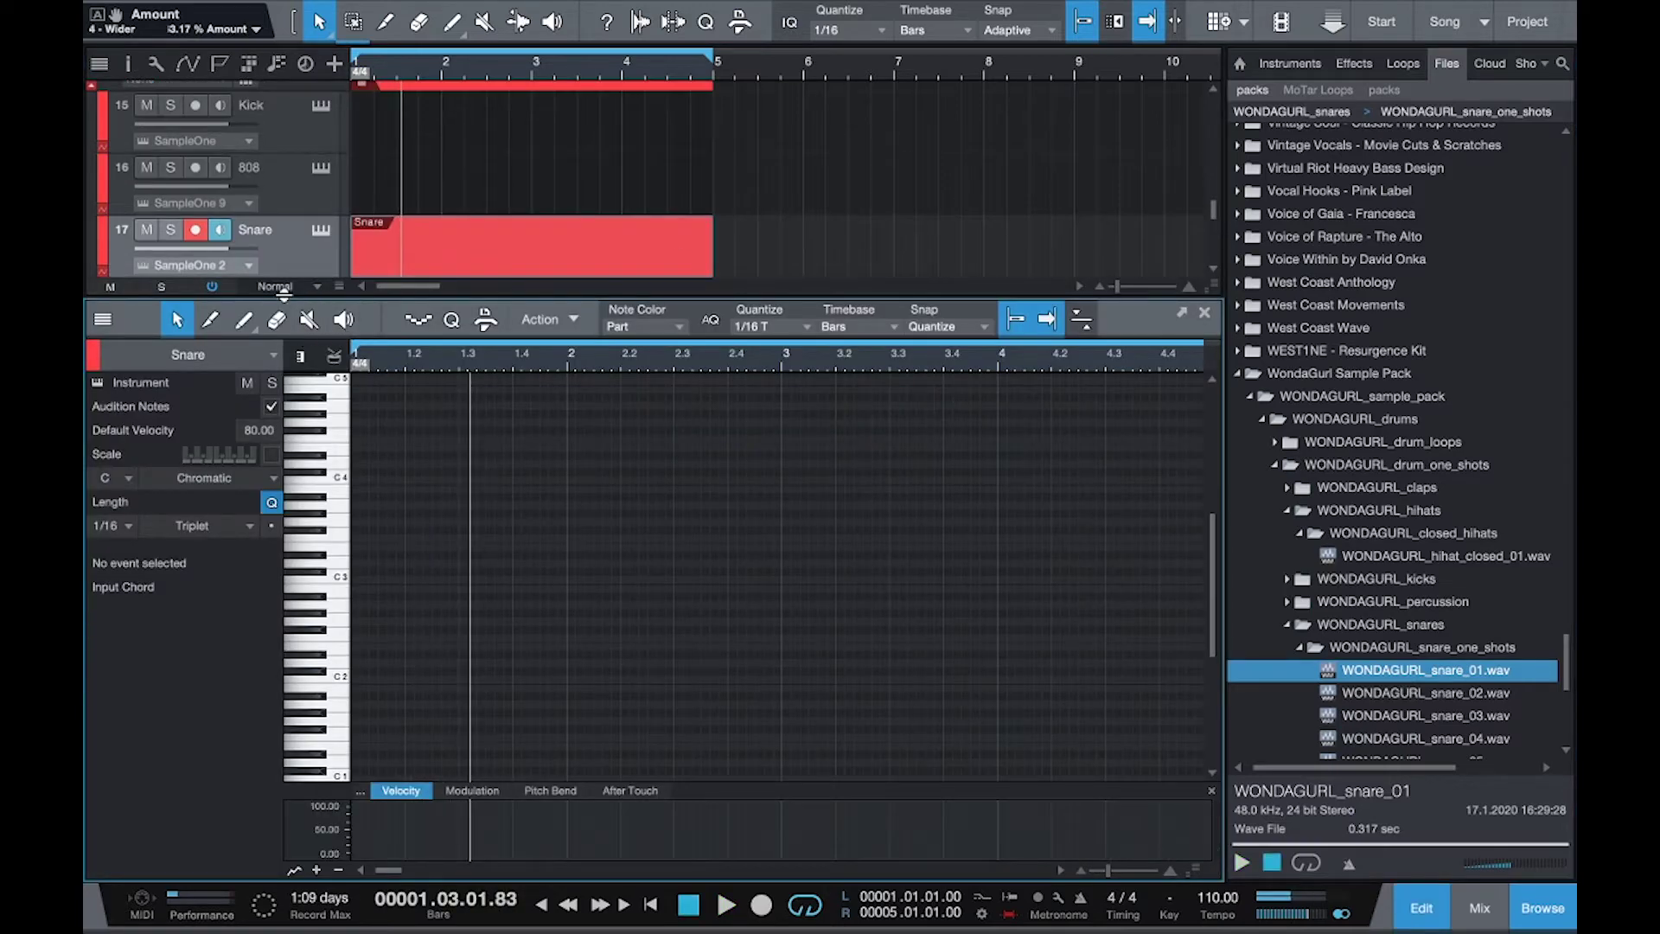
click(323, 228)
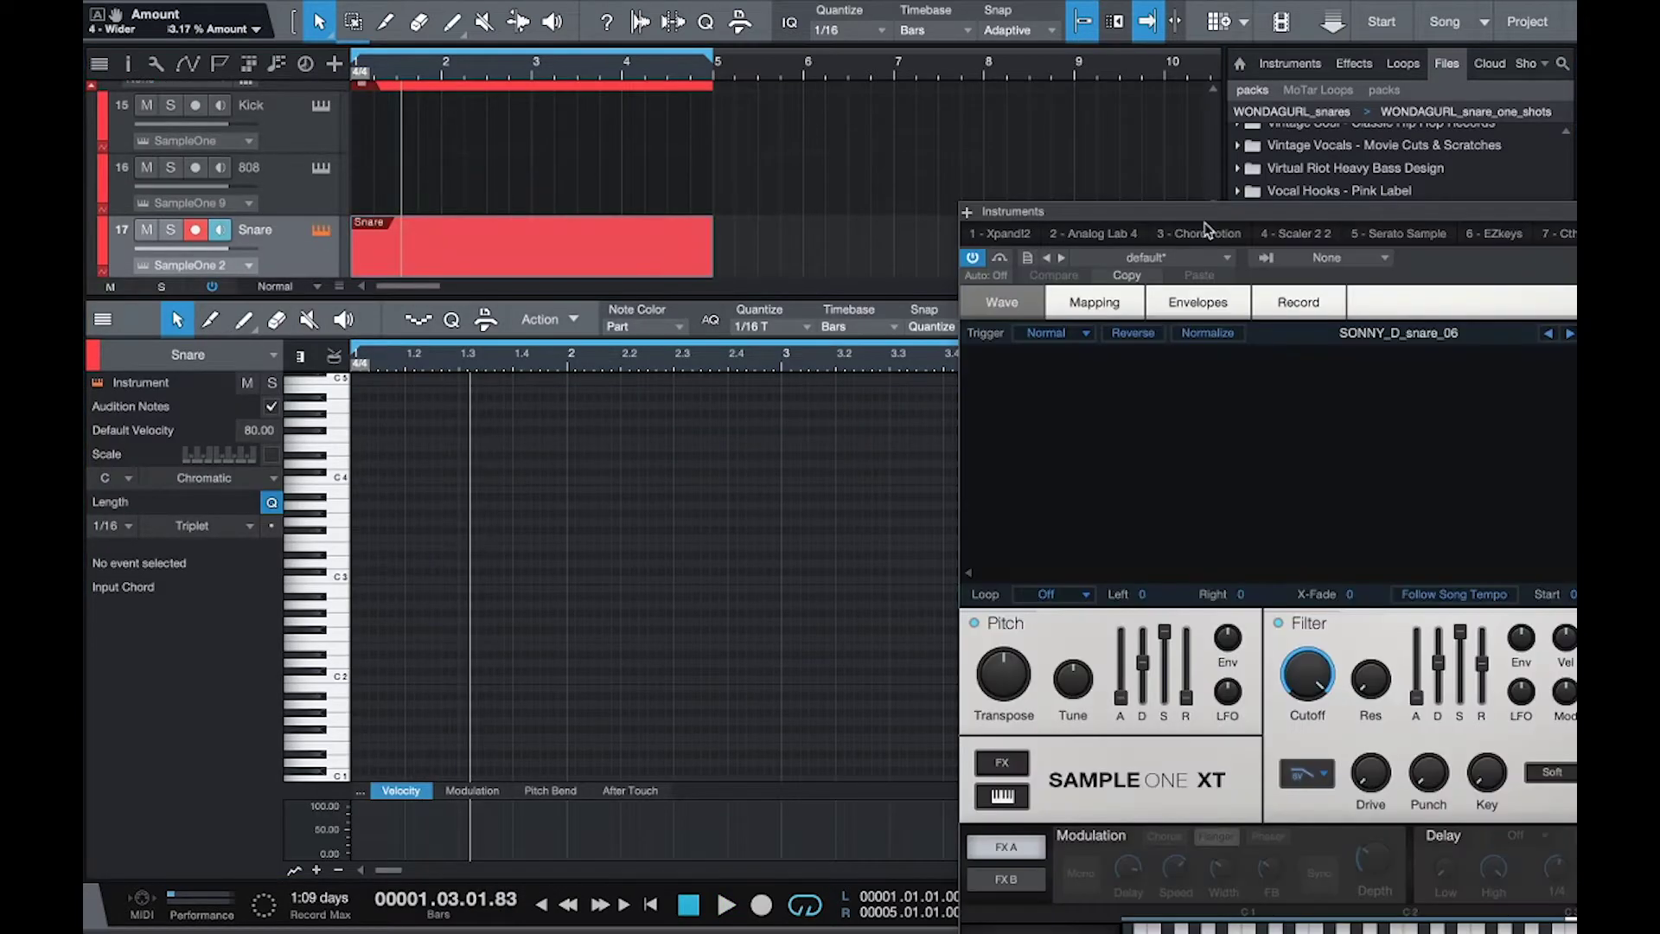
drag(1117, 216, 245, 159)
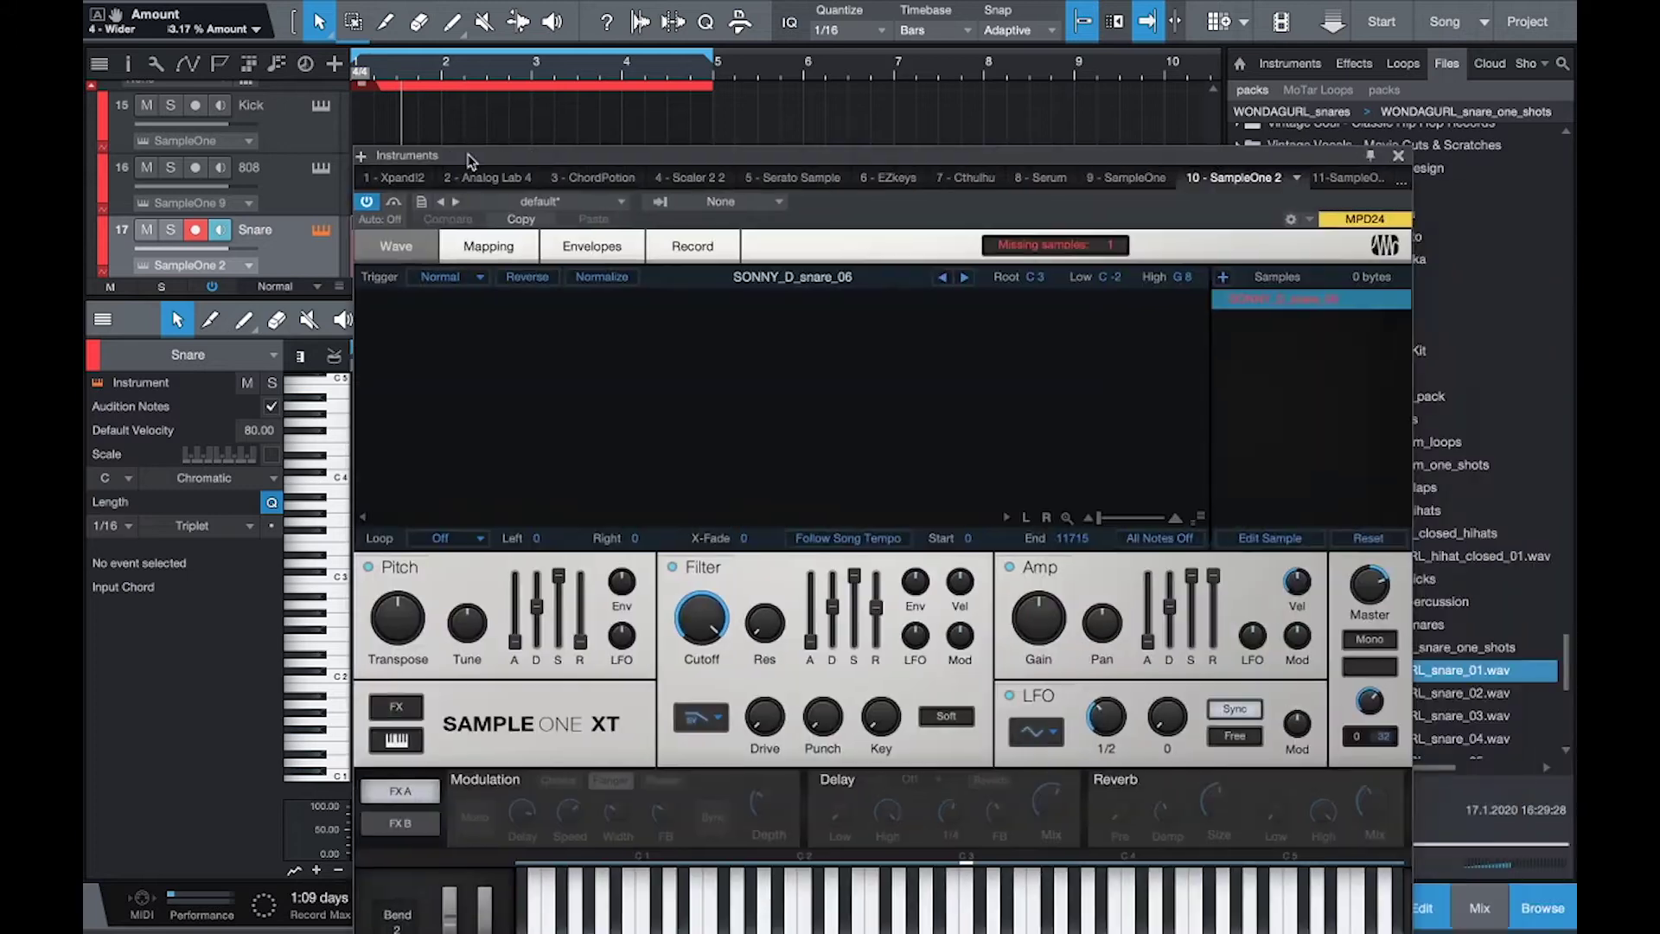
drag(1351, 672, 1072, 475)
click(1132, 155)
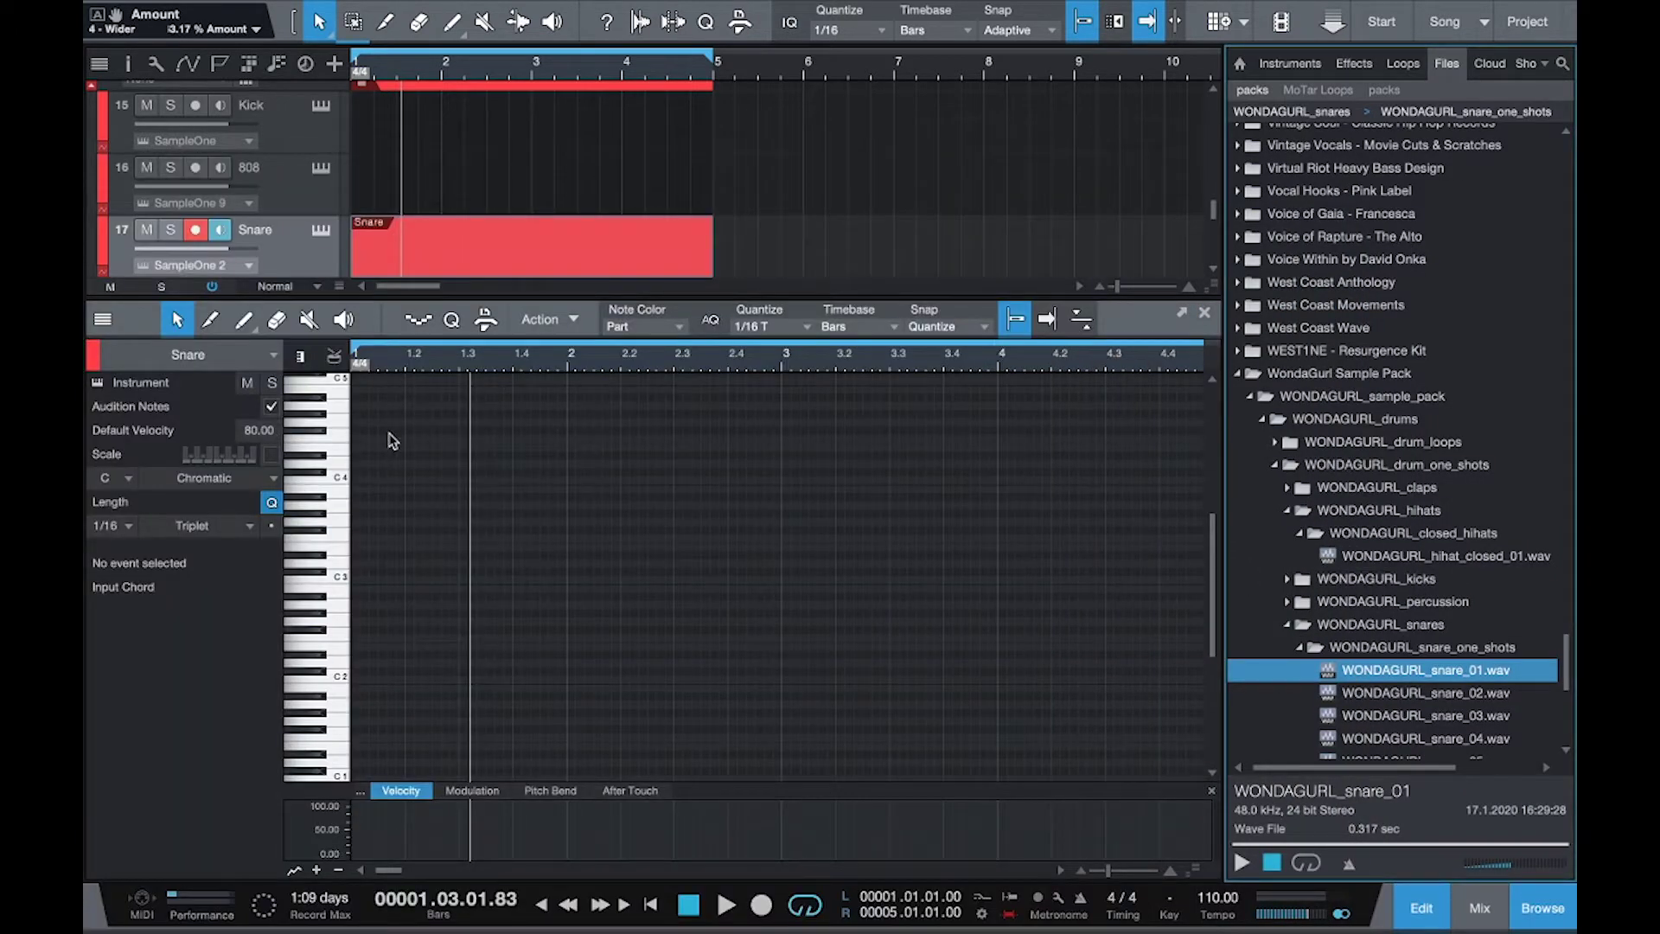
Set the quantize to 1/8 and place C3 eighth notes on beats 2 and 4 of all four bars in the Snare part.
click(243, 321)
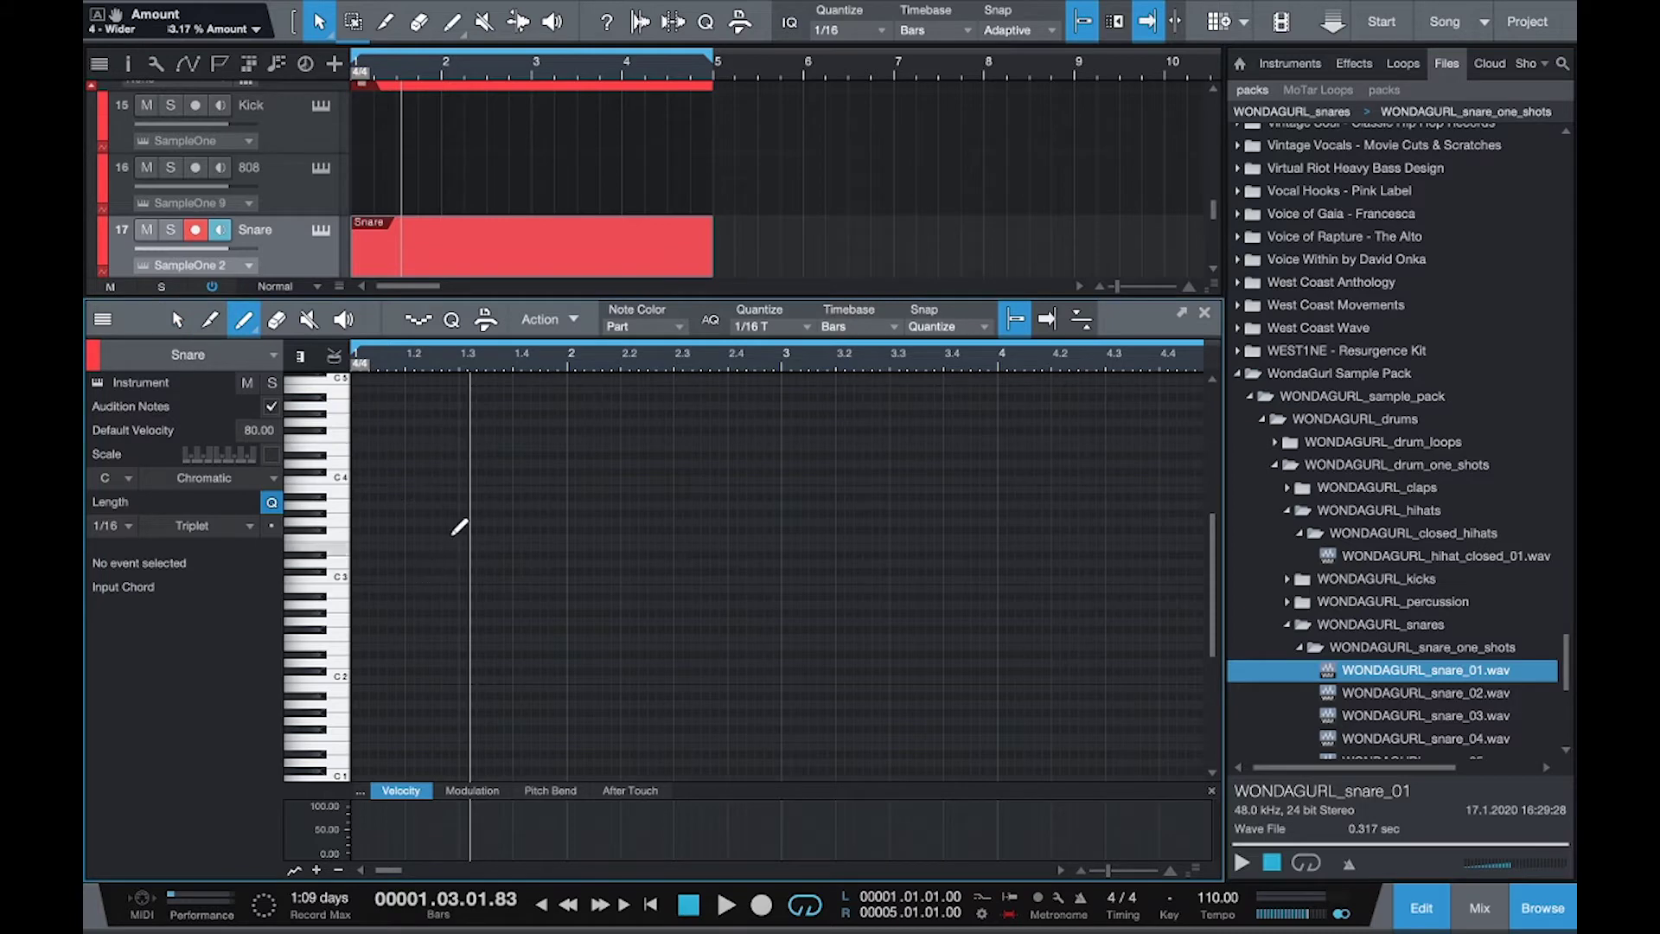
click(765, 328)
click(913, 358)
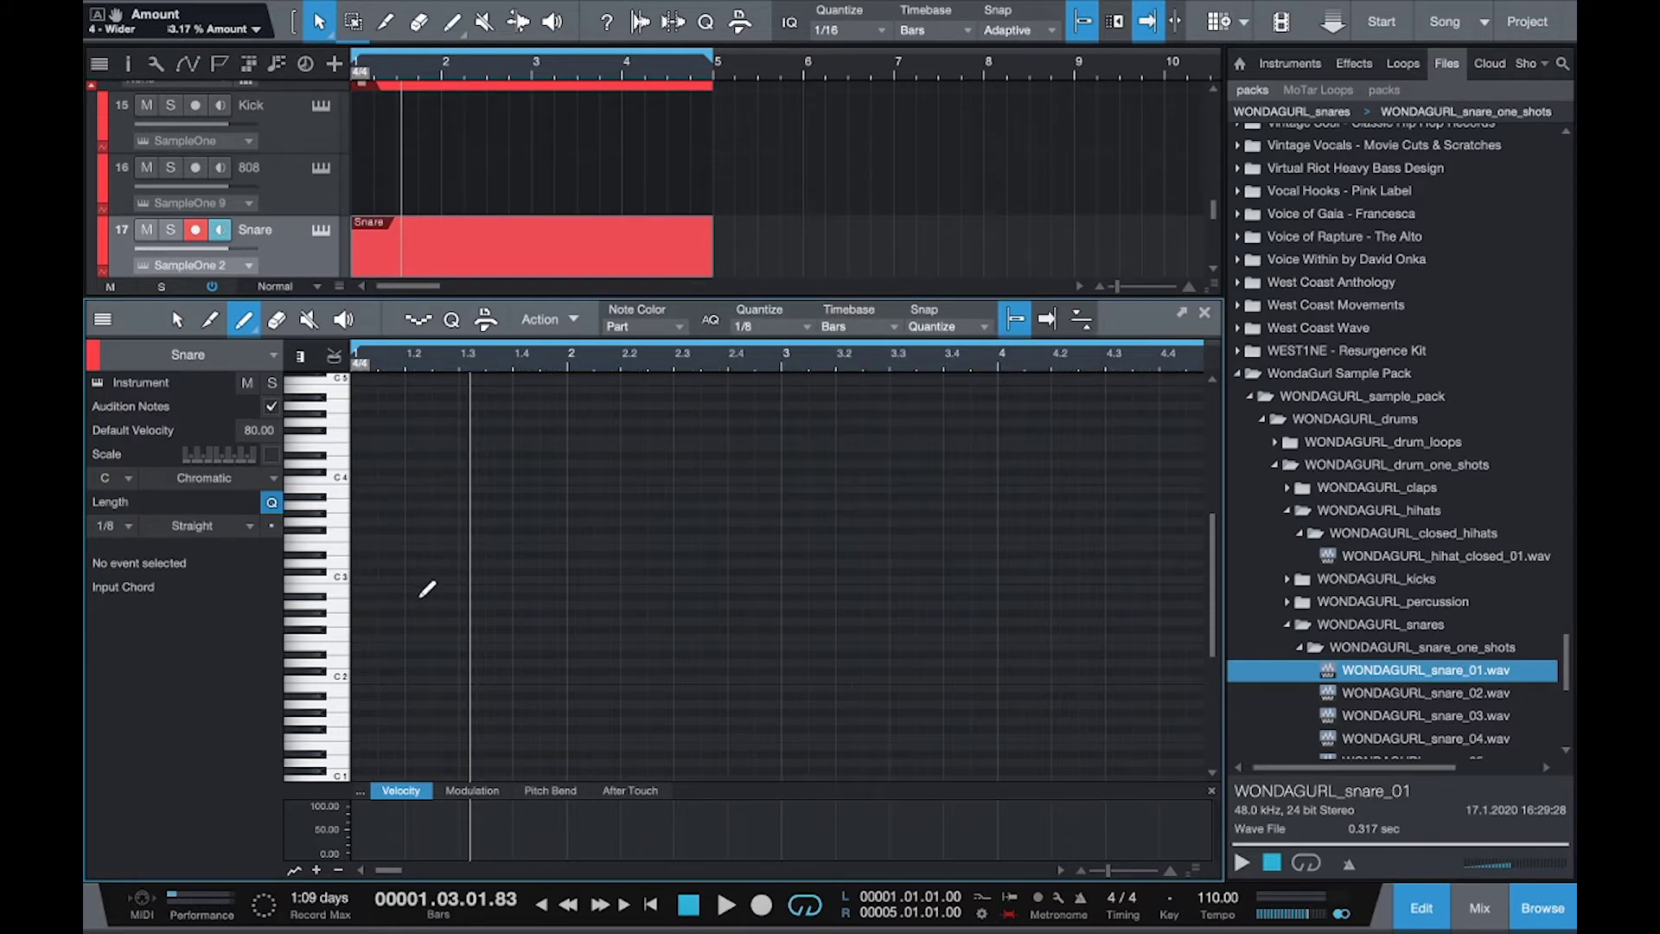
click(420, 581)
click(177, 319)
drag(417, 579, 852, 581)
Play the loop and set the Snare channel's volume to -4.4 dB in the mixer.
key(F2)
key(F3)
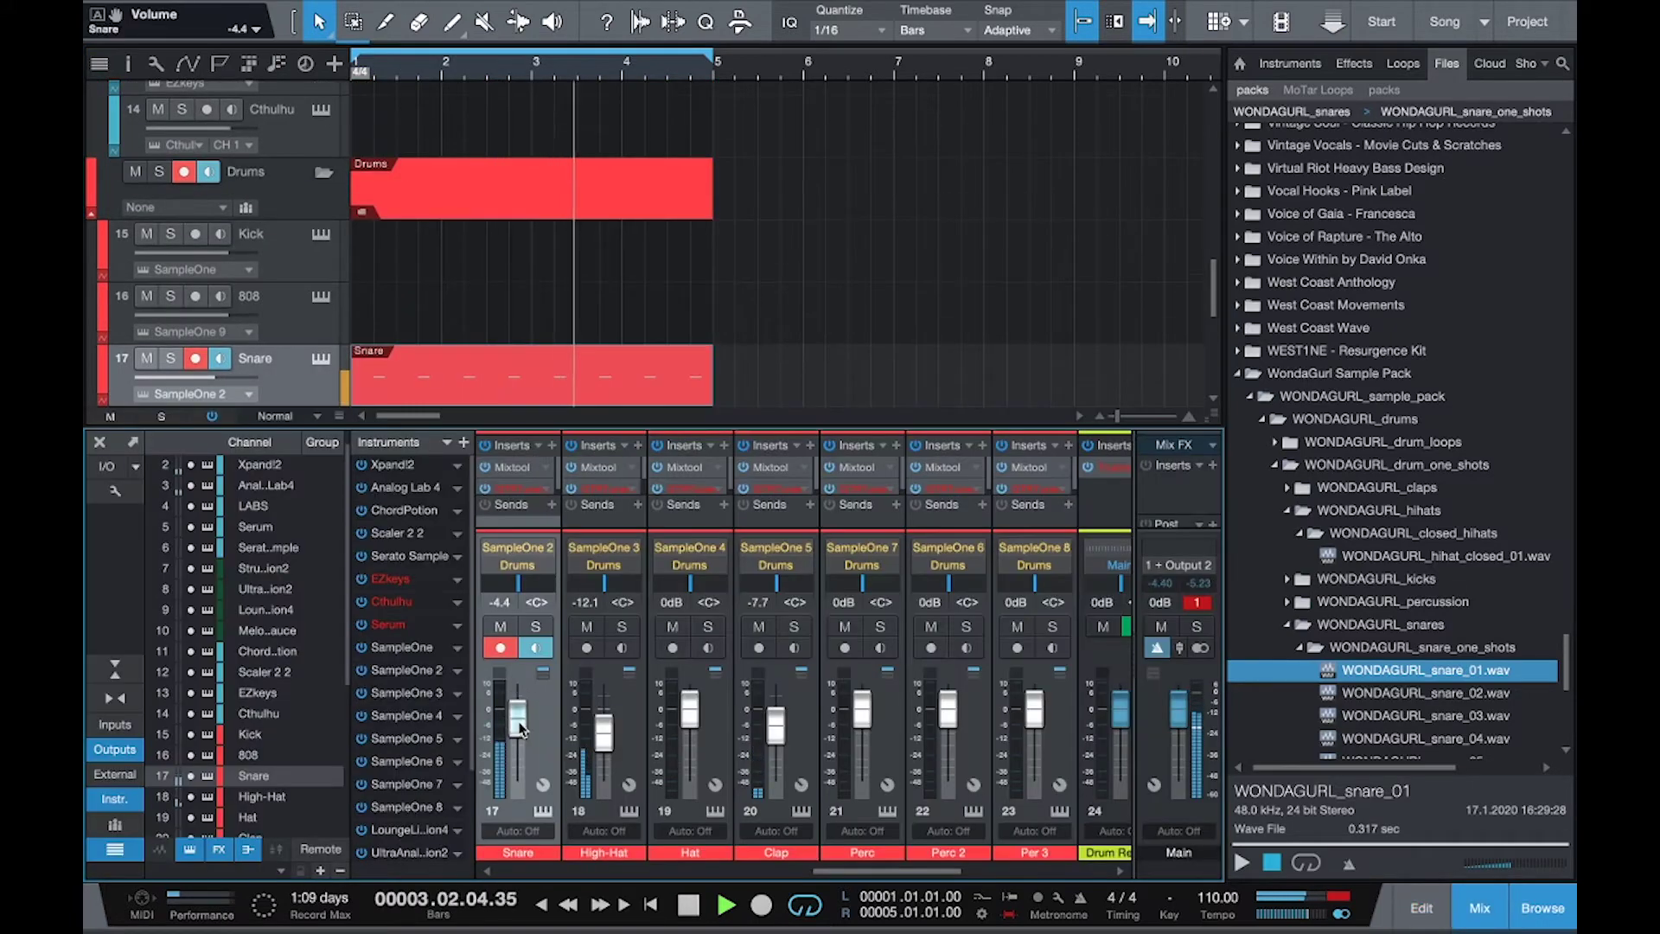
key(F3)
Swap the Clap and Snare parts so that each plays on the other's track.
click(500, 609)
drag(500, 608, 504, 416)
drag(502, 544, 512, 612)
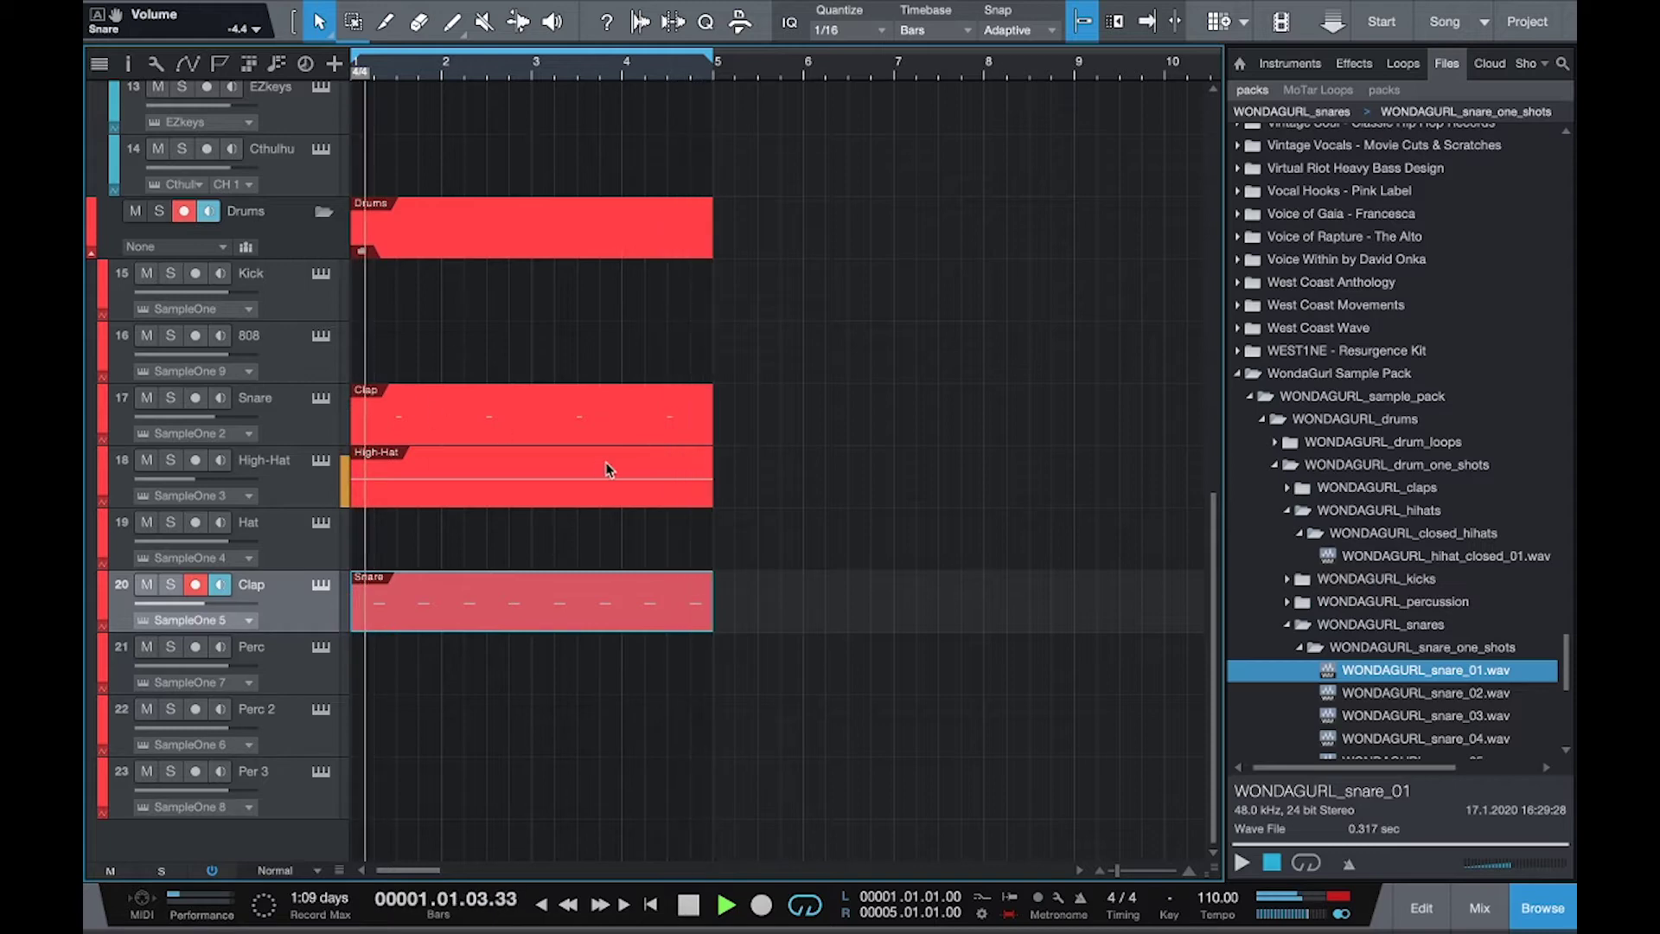
Select WONDAGURL_snare_01 in the Snare track's SampleOne XT and replace it with WONDAGURL_snare_03.
click(320, 399)
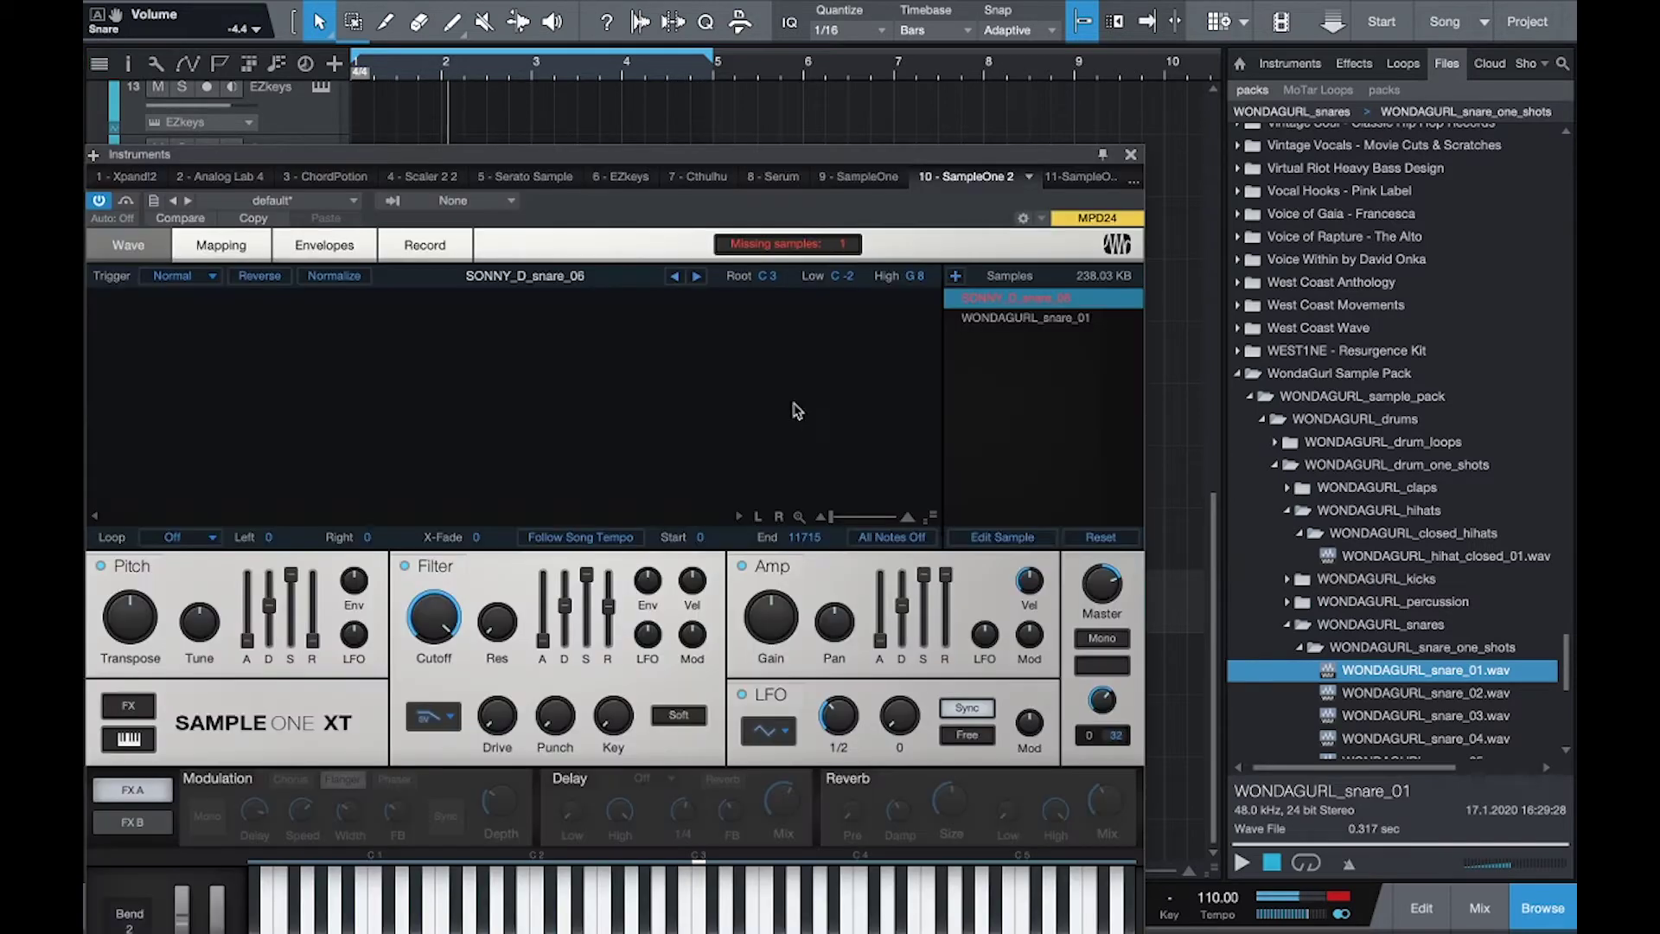
click(1029, 317)
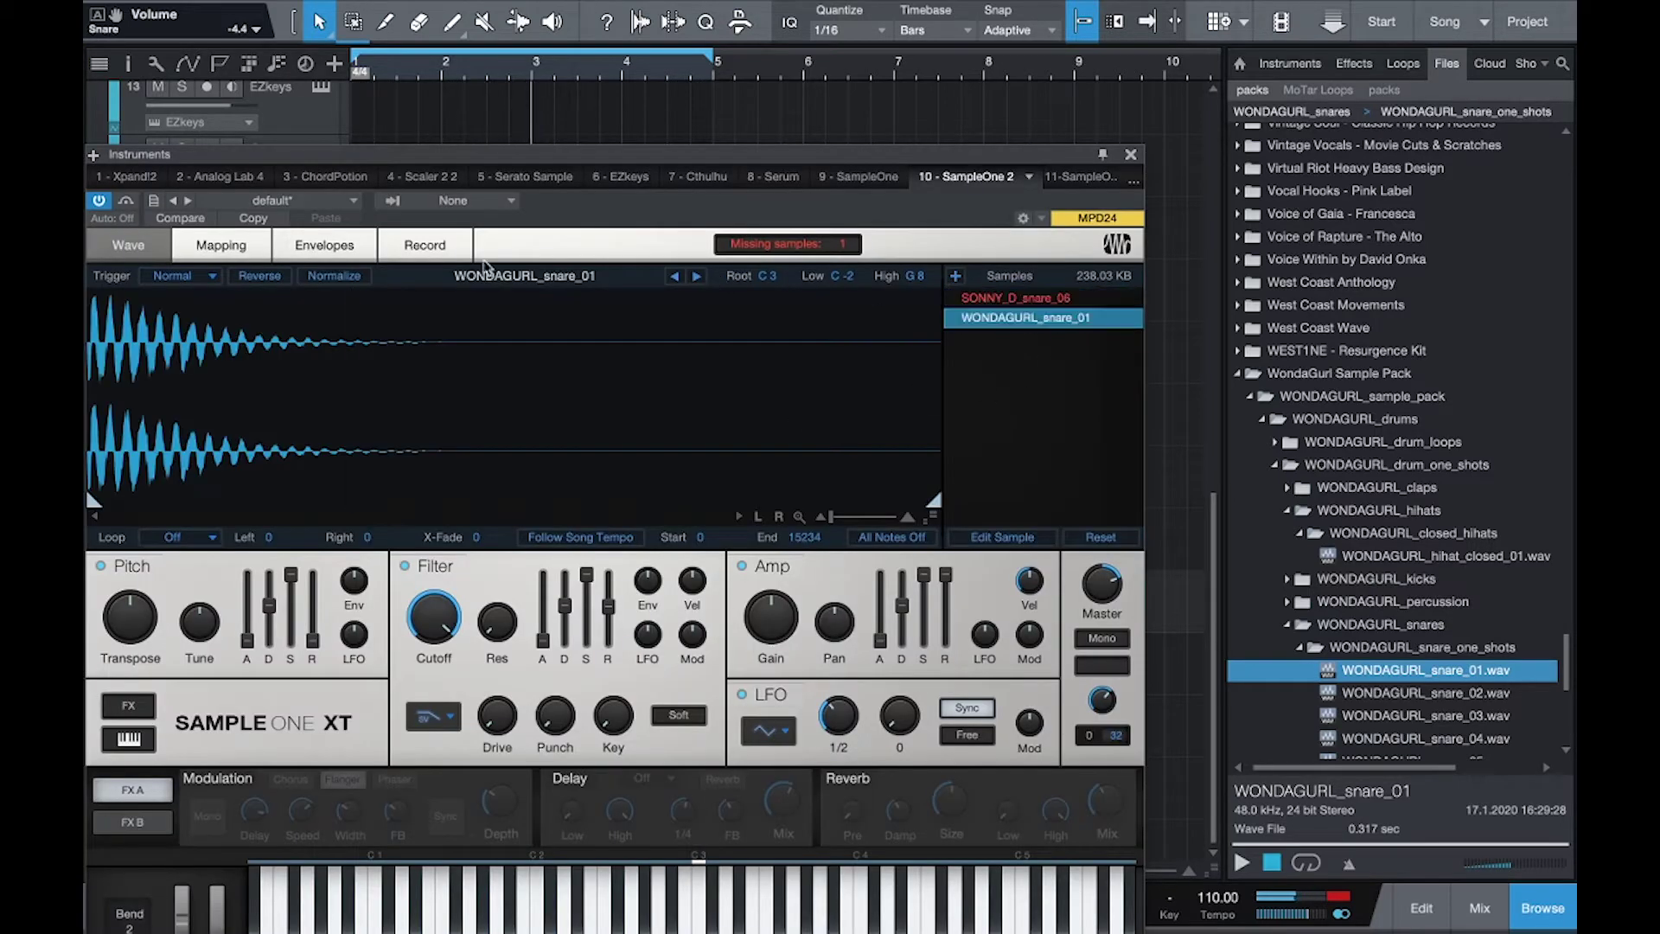
click(697, 277)
click(697, 276)
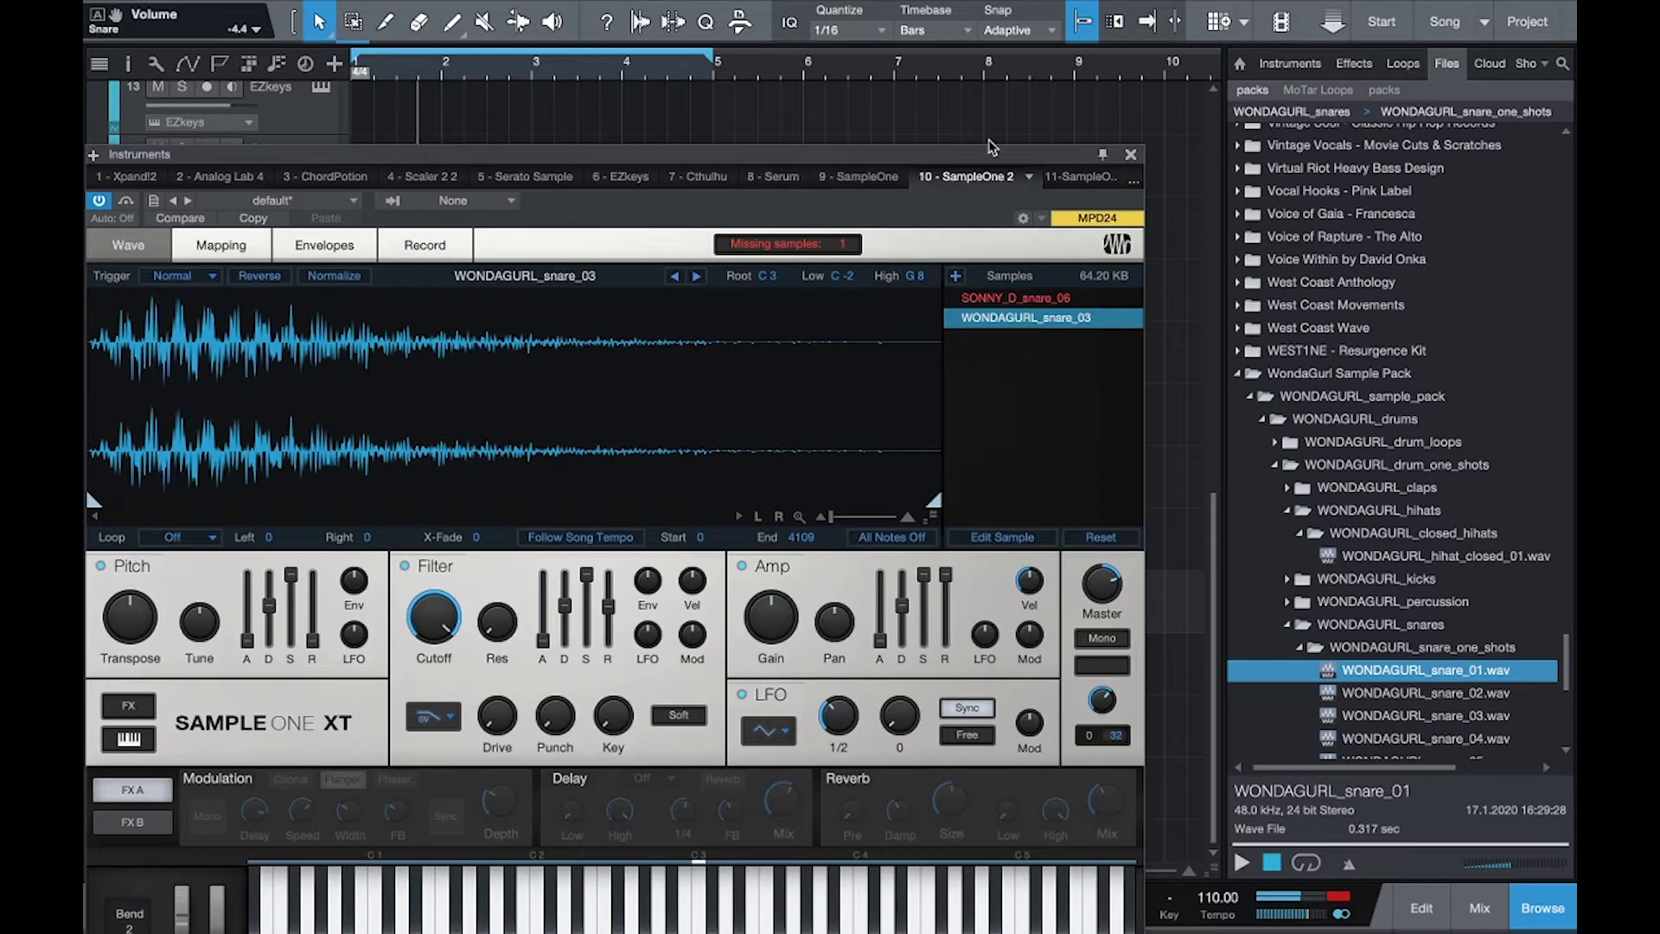
click(1130, 155)
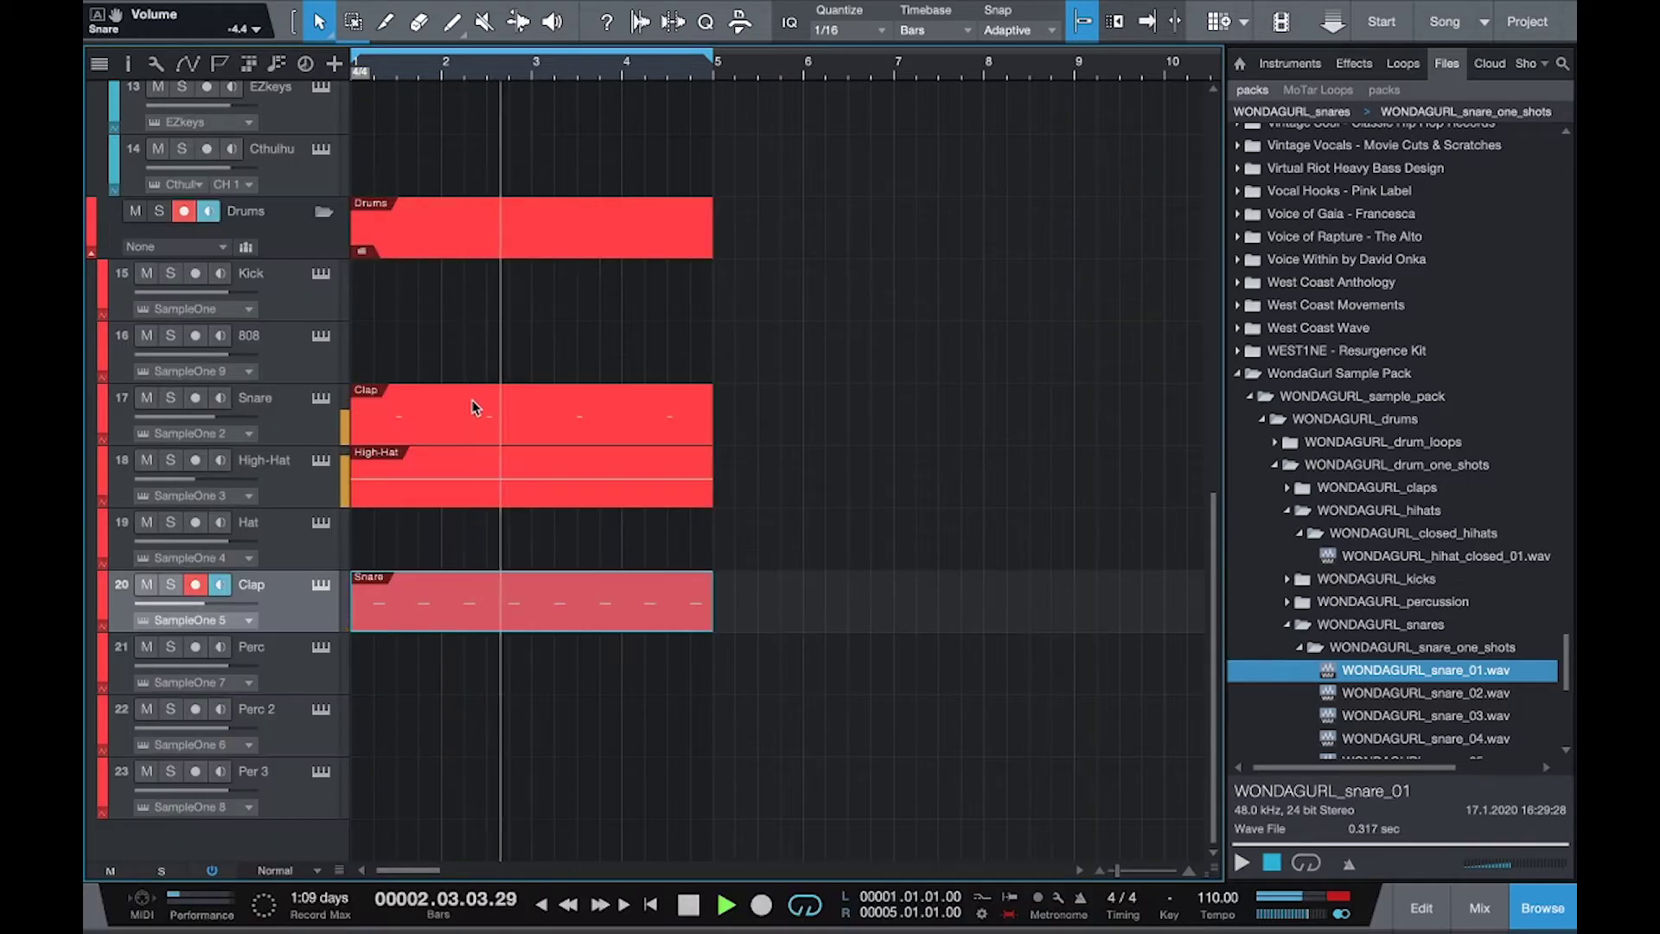
Lower the Snare channel's volume to -10.2 dB in the mixer.
click(287, 432)
key(F3)
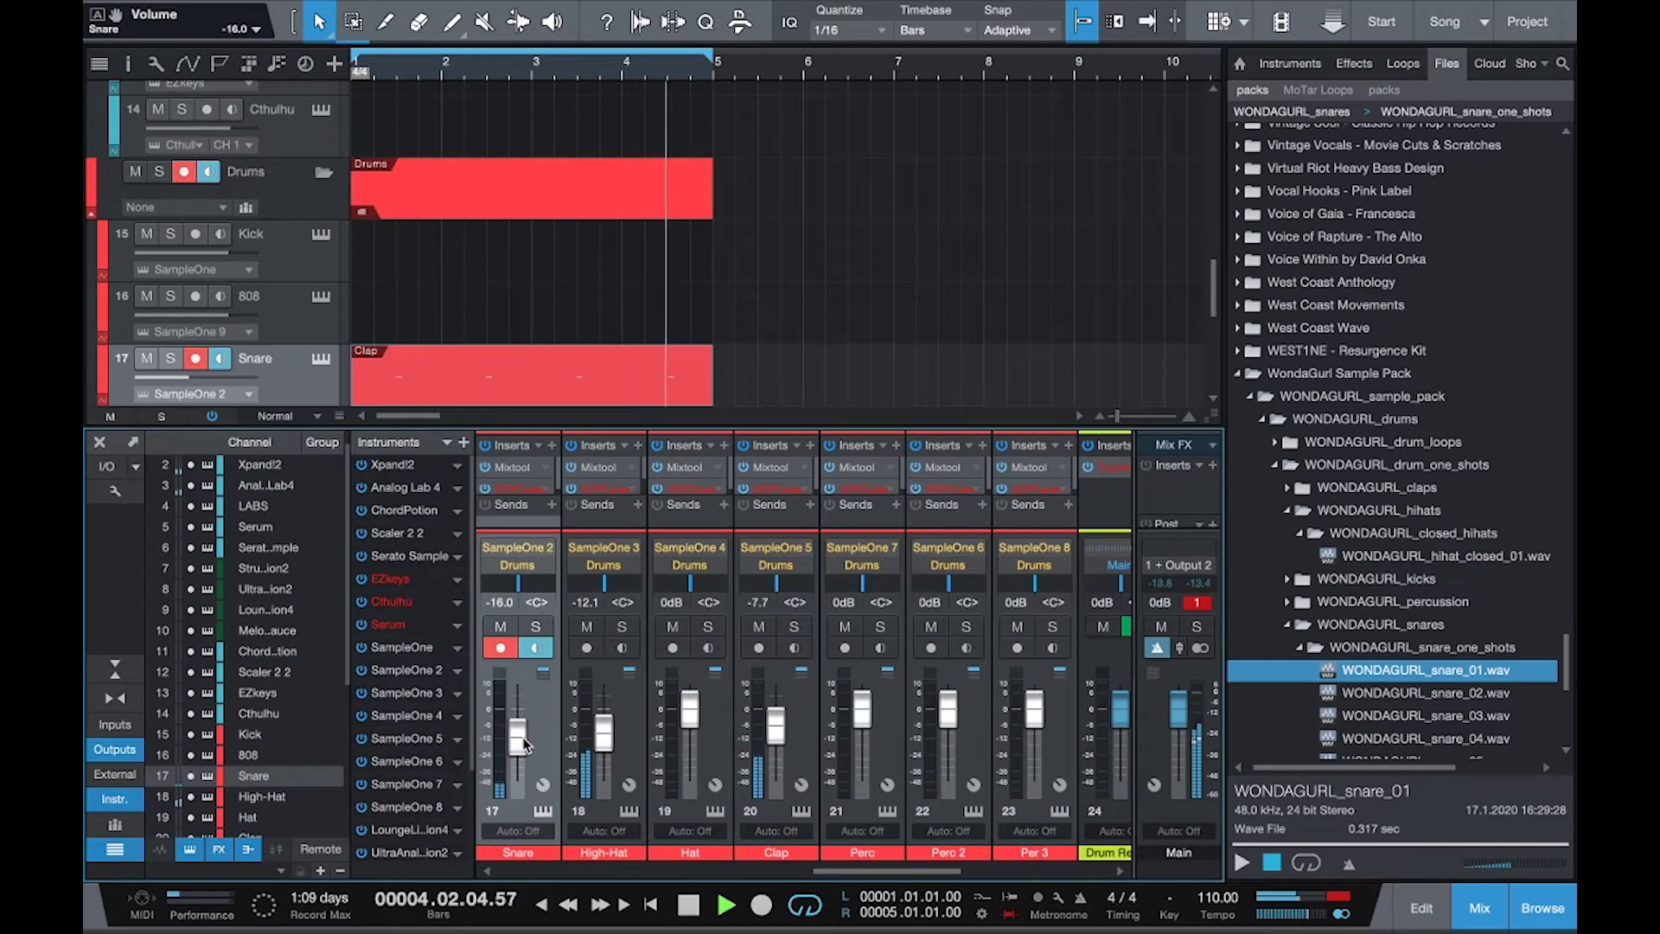
scroll(523, 745, up, 1)
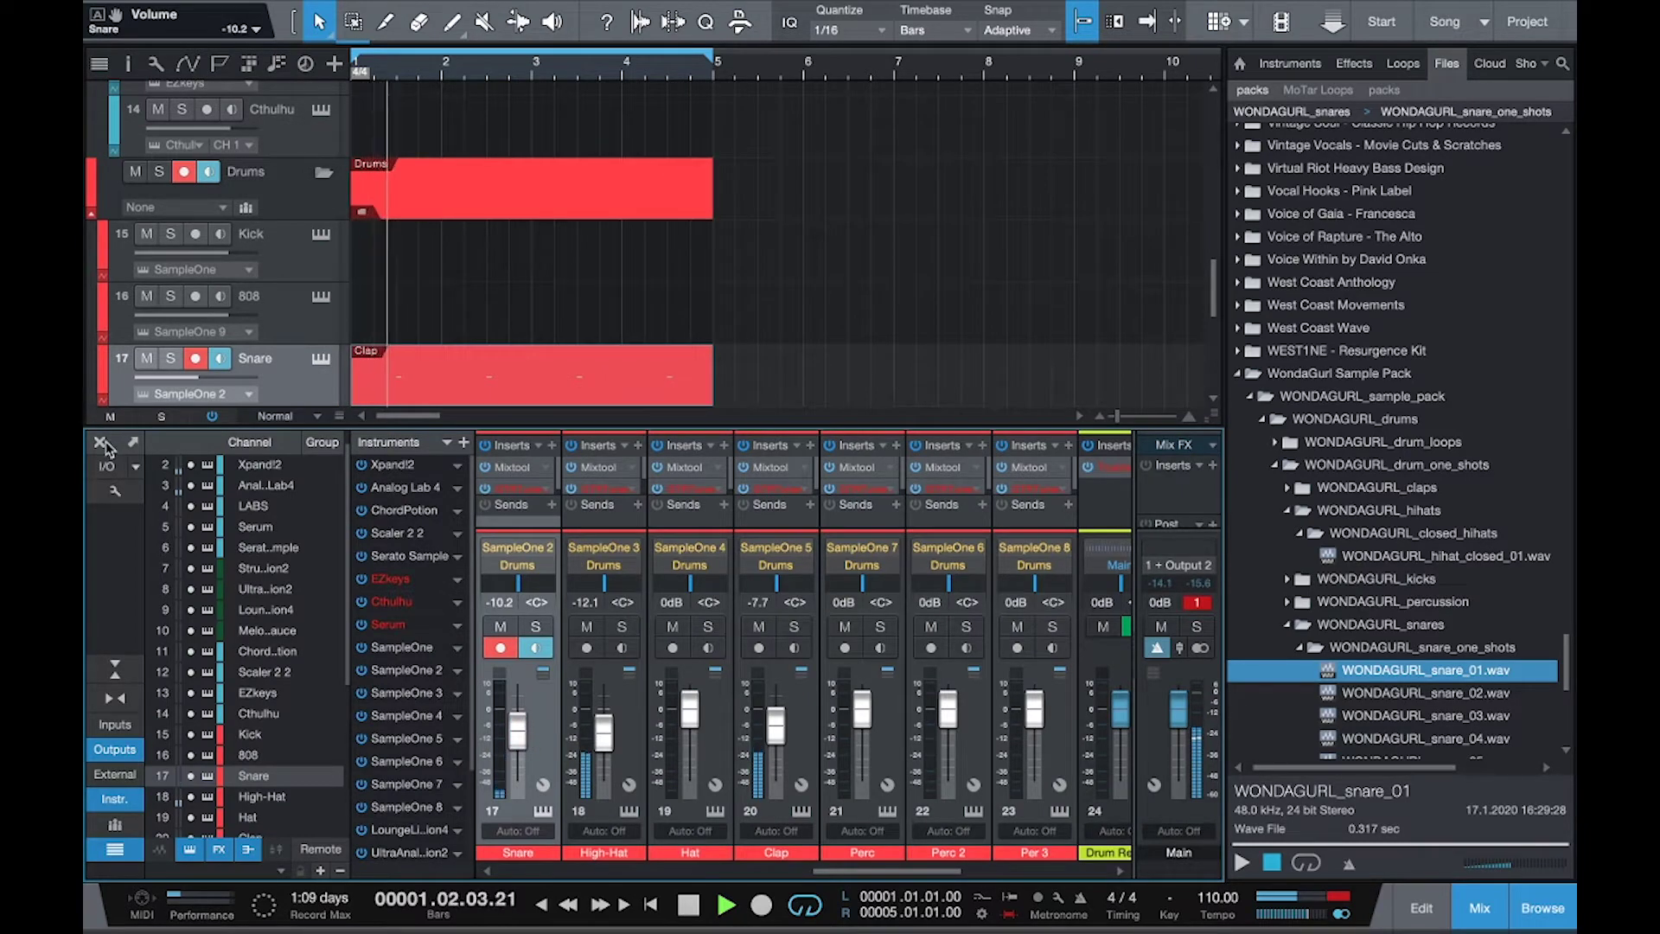
key(F3)
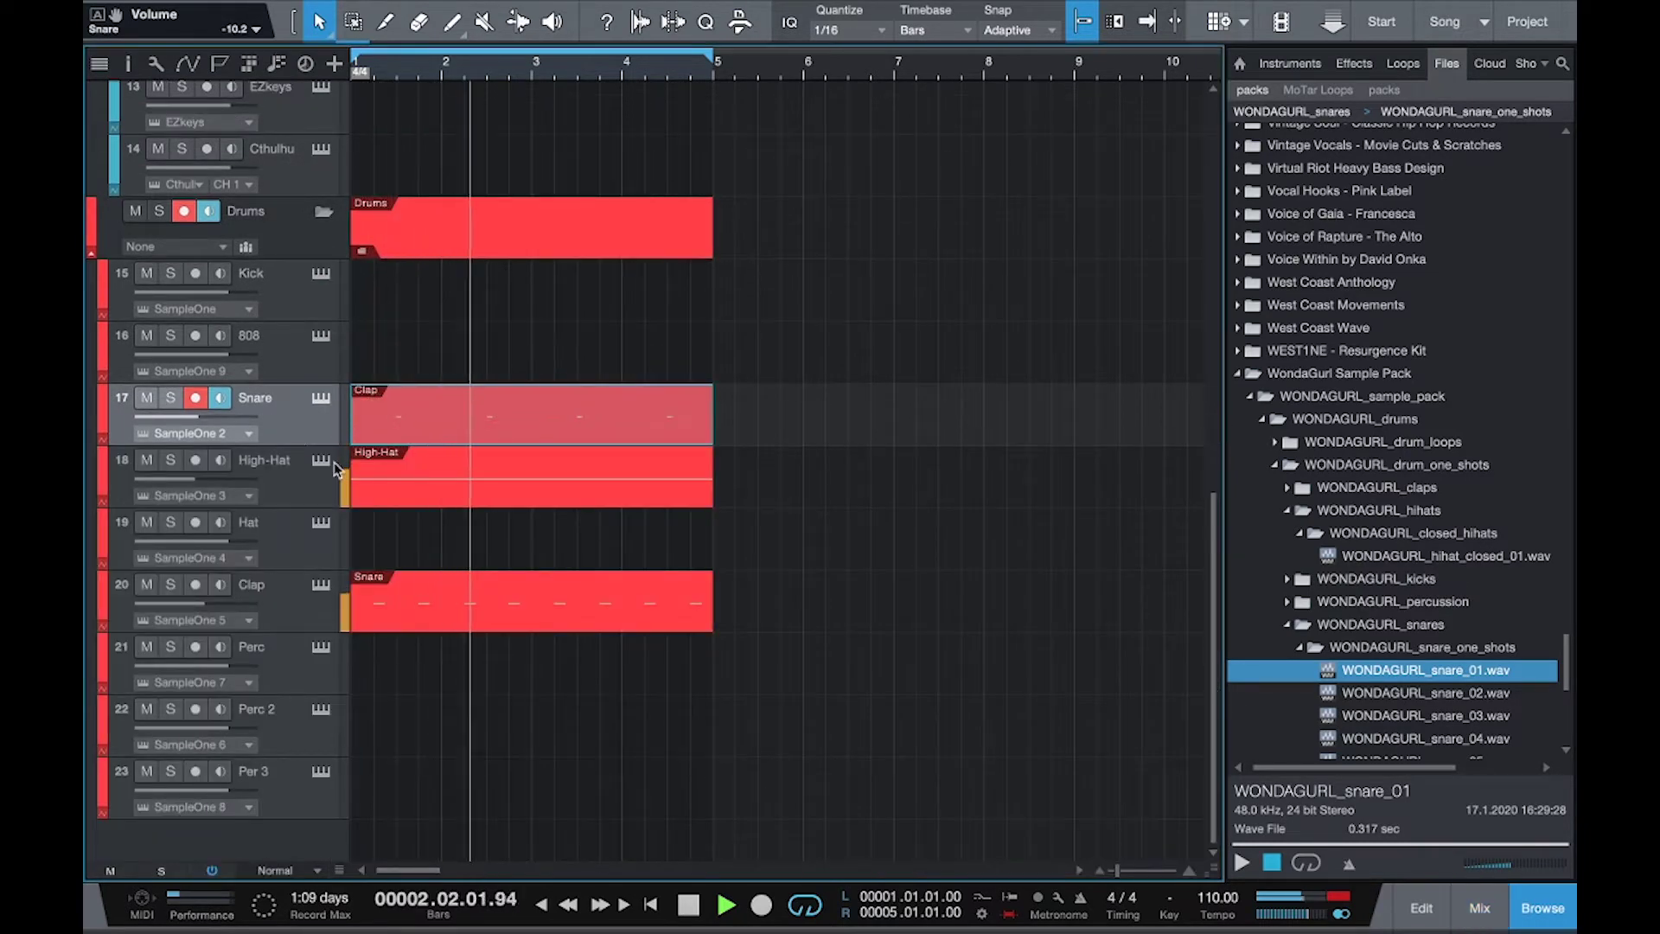
Collapse the WondaGurl Sample Pack and open the Percussion folder under DRUM_PERCUSSION LOOPS in Kount's Memory Bank Drum Pack.
click(456, 548)
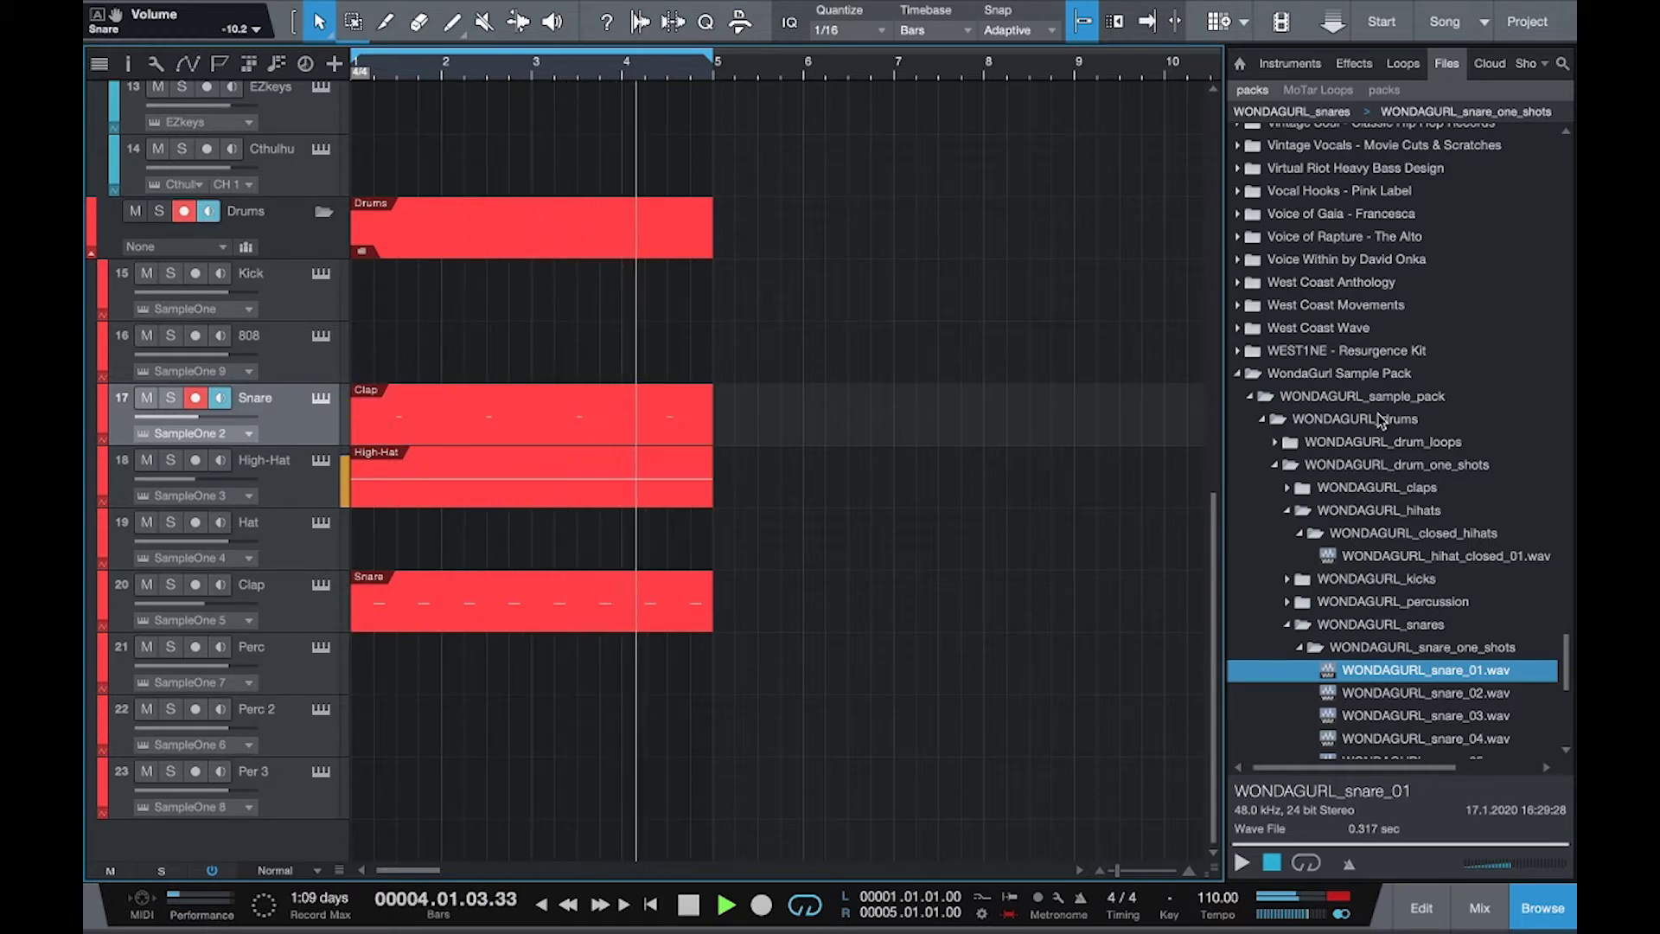
double_click(1383, 373)
scroll(1383, 373, up, 15)
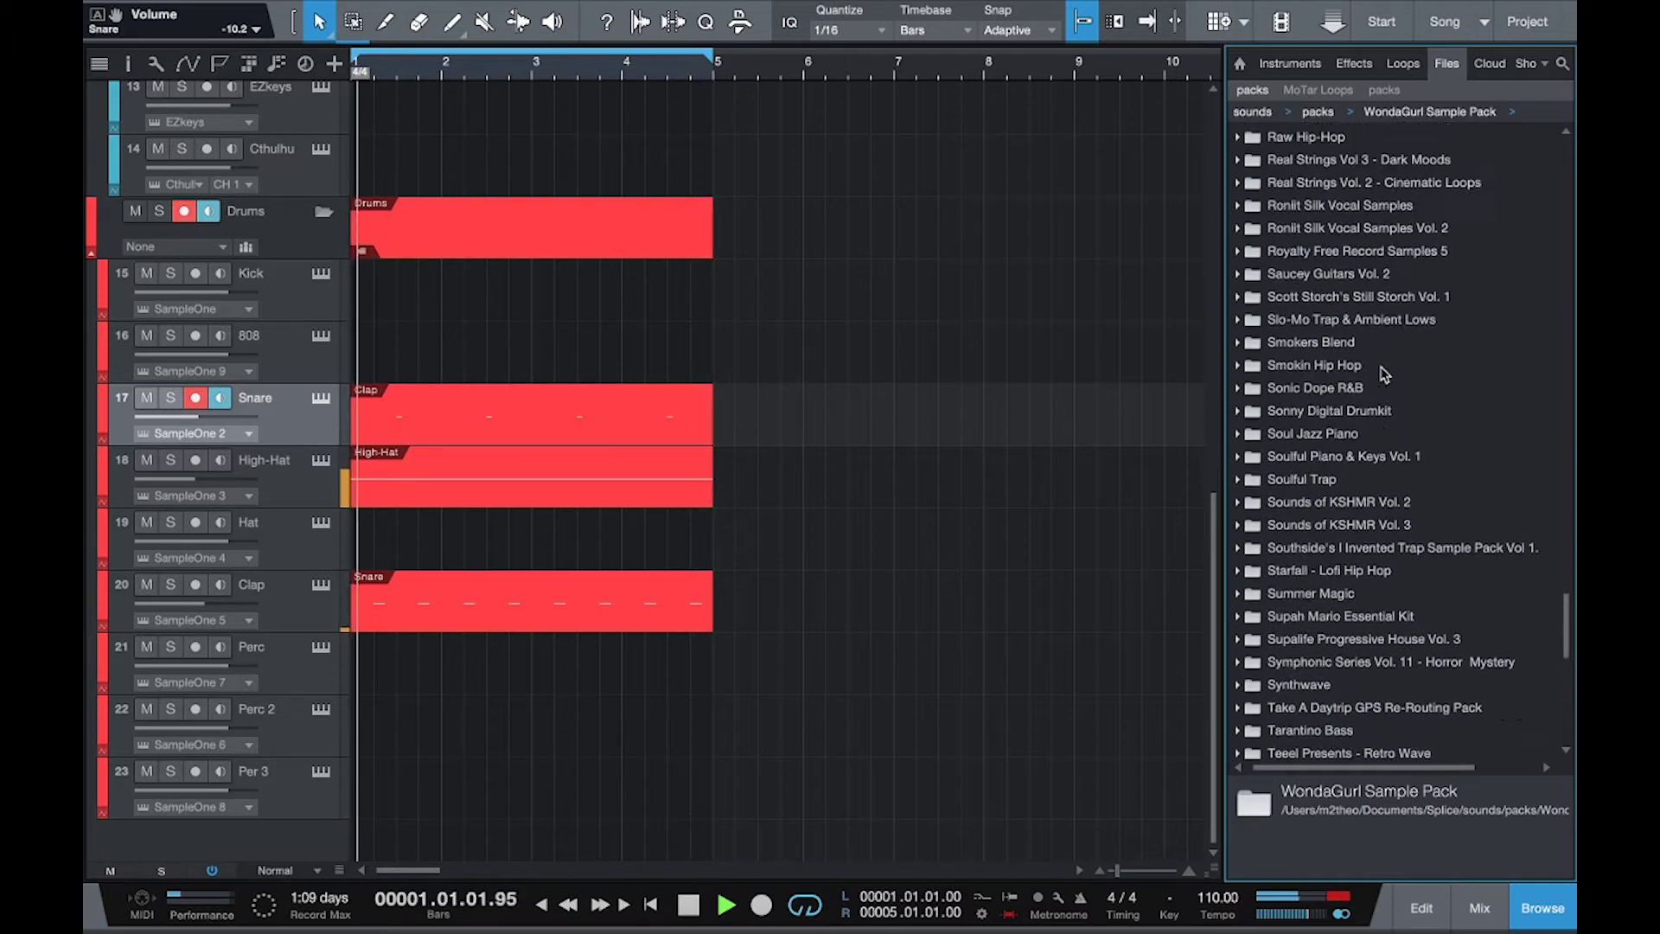
scroll(1383, 373, up, 10)
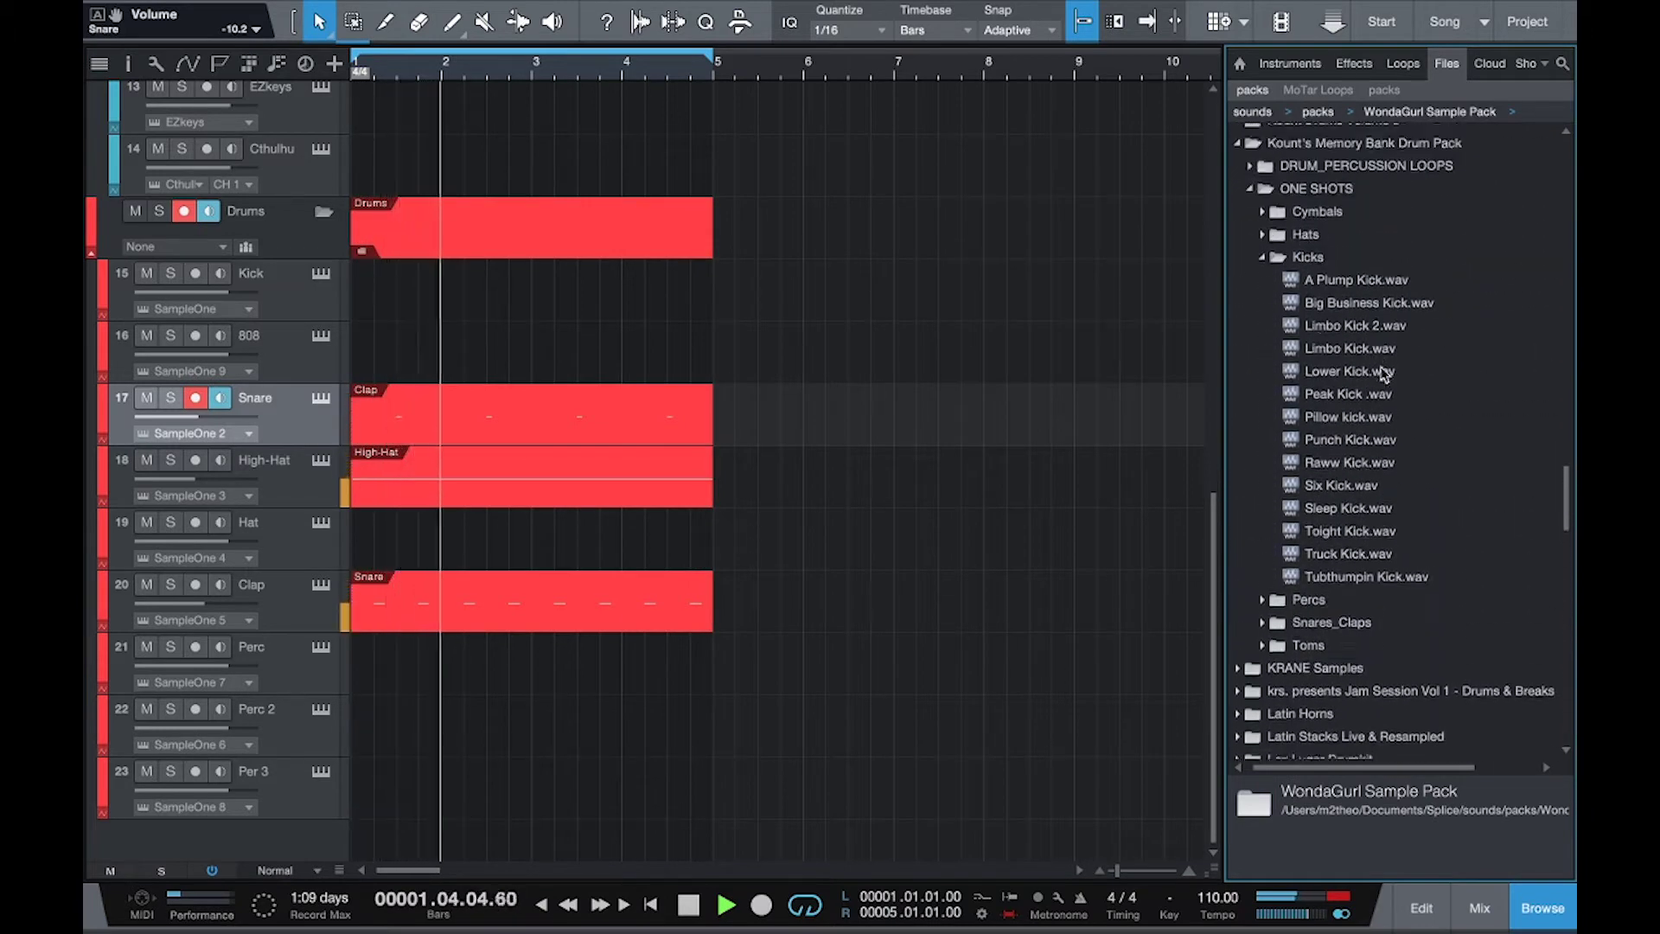
double_click(1367, 376)
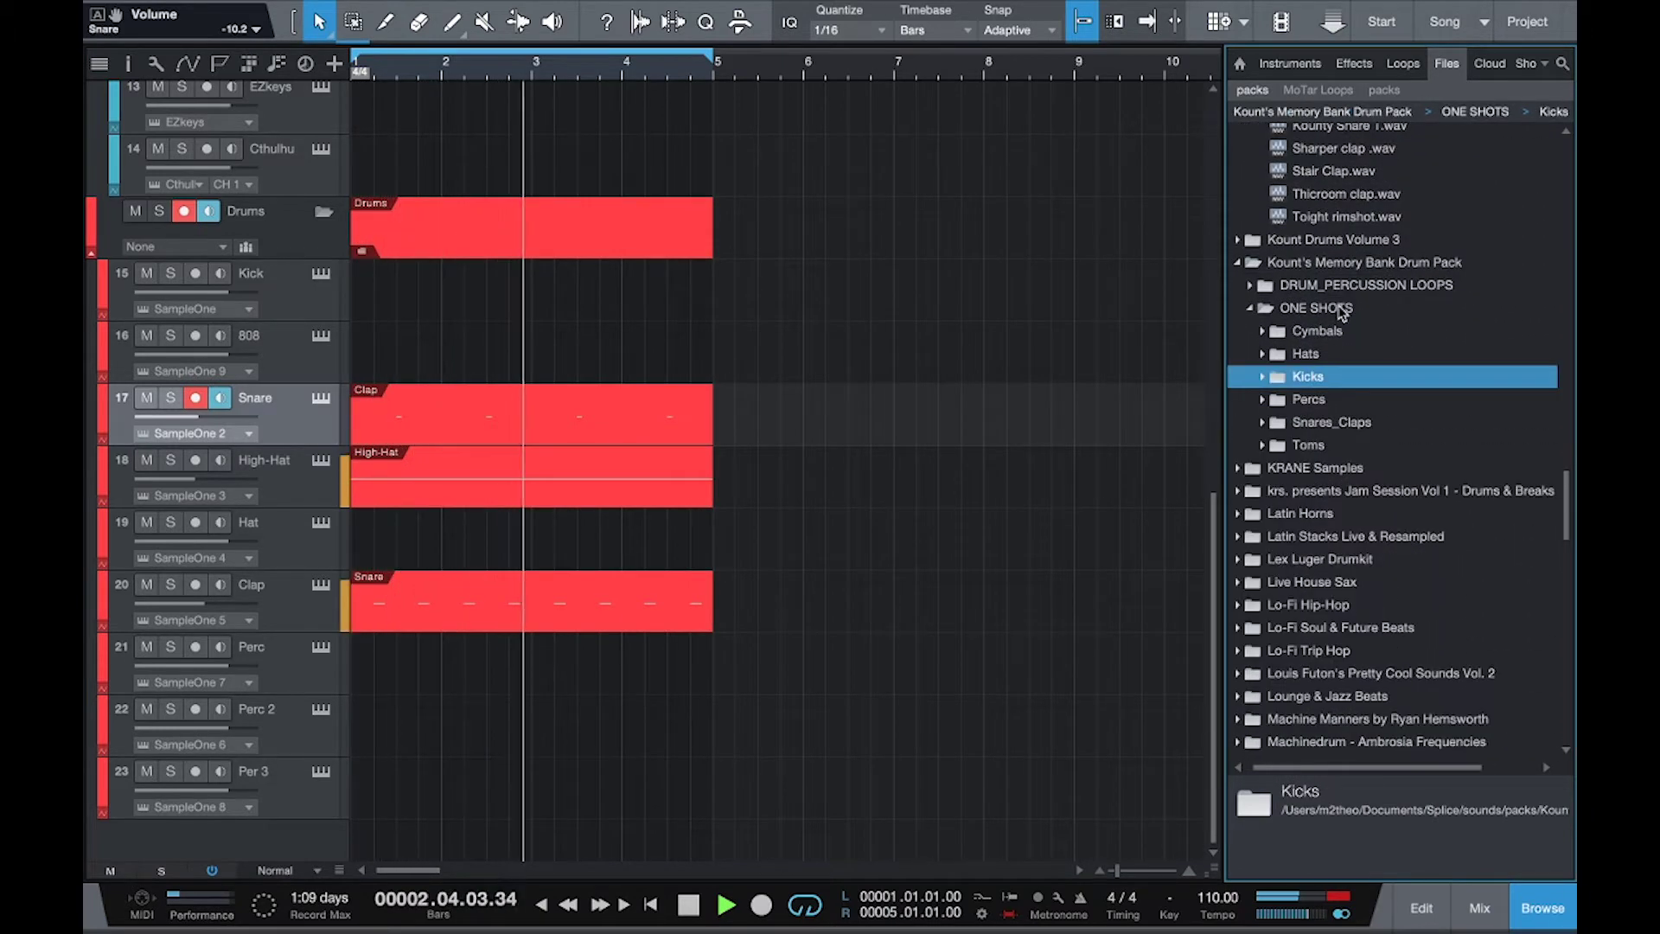
double_click(1358, 285)
double_click(1323, 332)
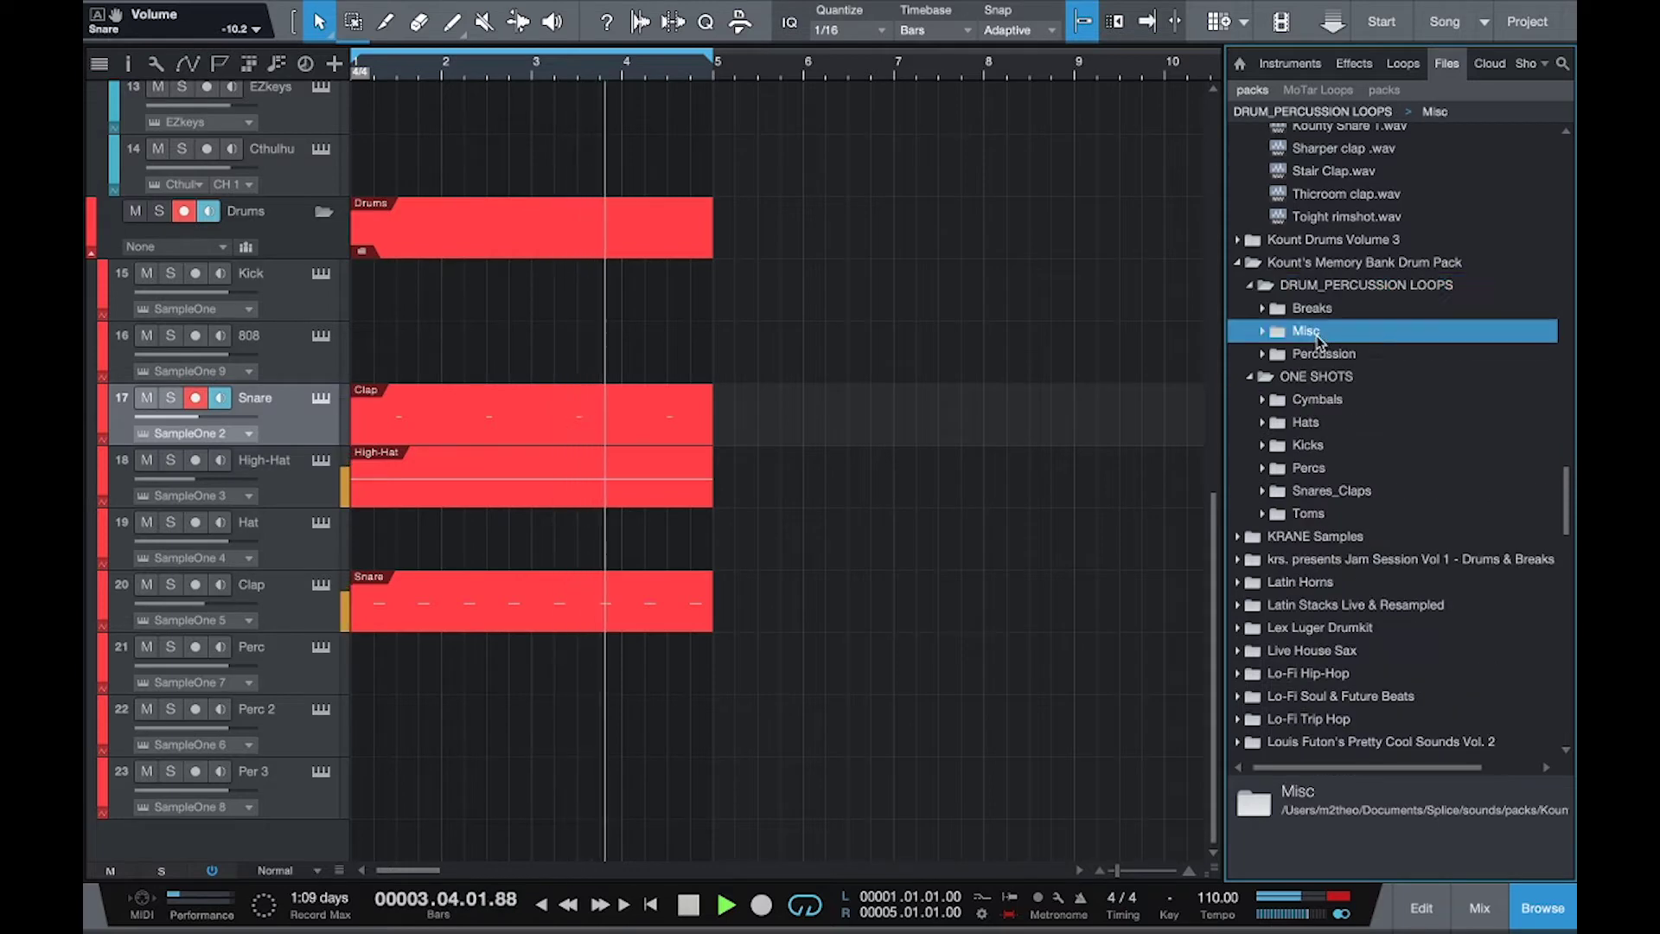
double_click(1323, 333)
double_click(1323, 353)
Audition the Eerie Bosa, Eerie Lotus, Hat, Hat snare, Jangle Hat and Mad Cow Perc loops, and close their folder.
click(1331, 377)
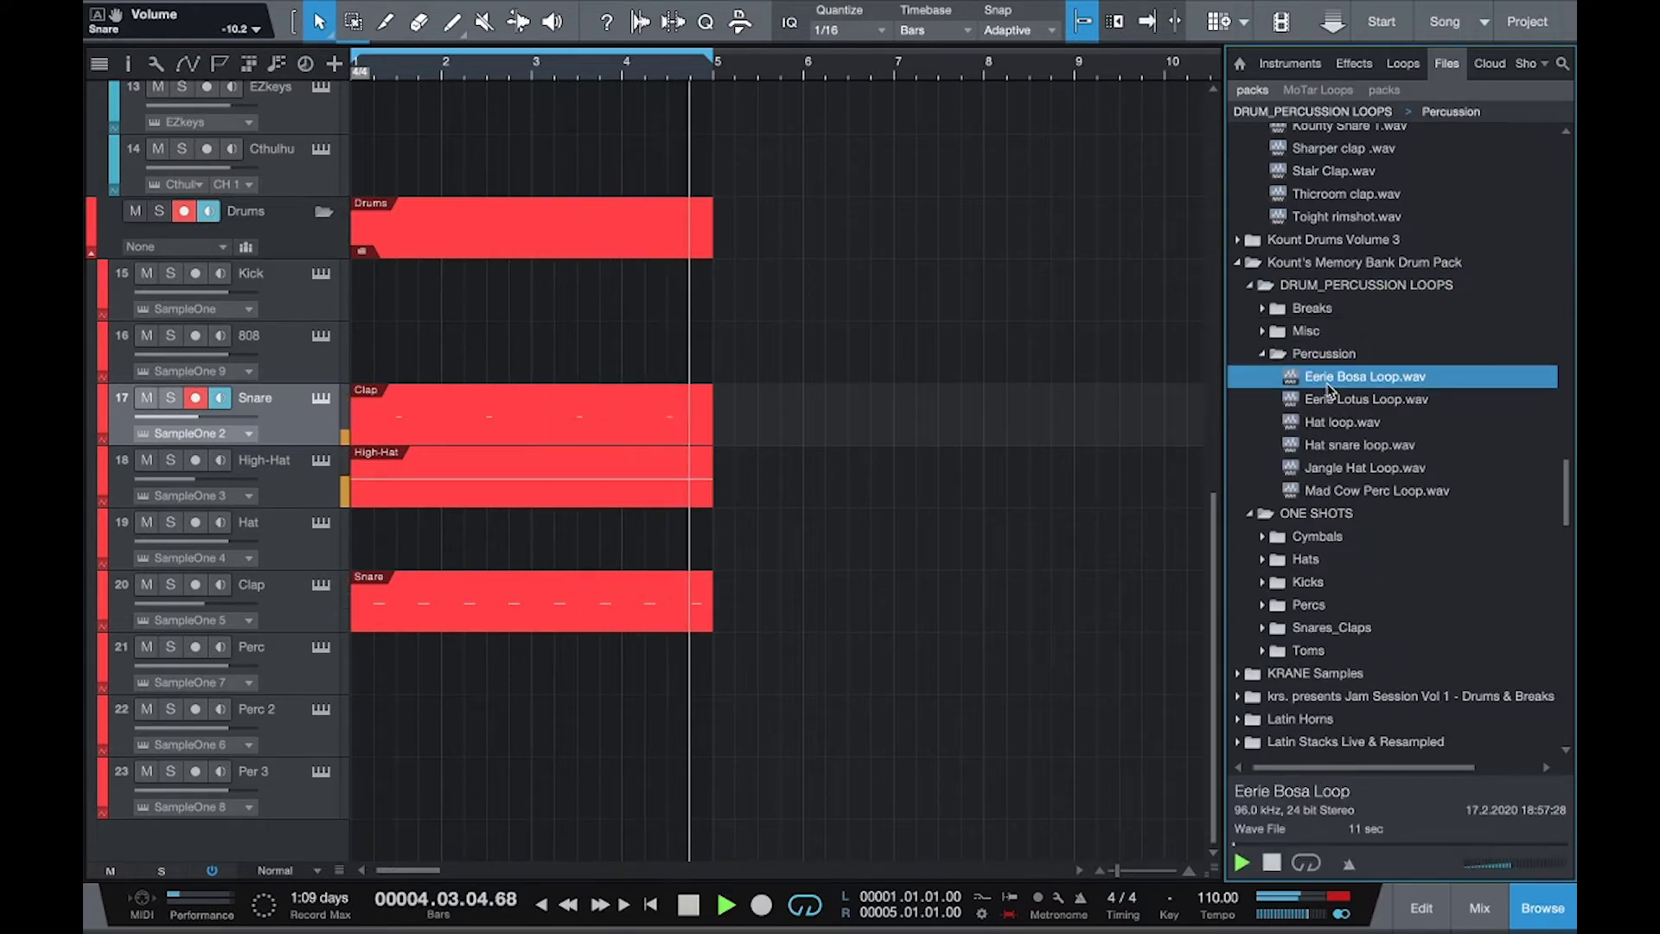
click(1335, 421)
click(1334, 403)
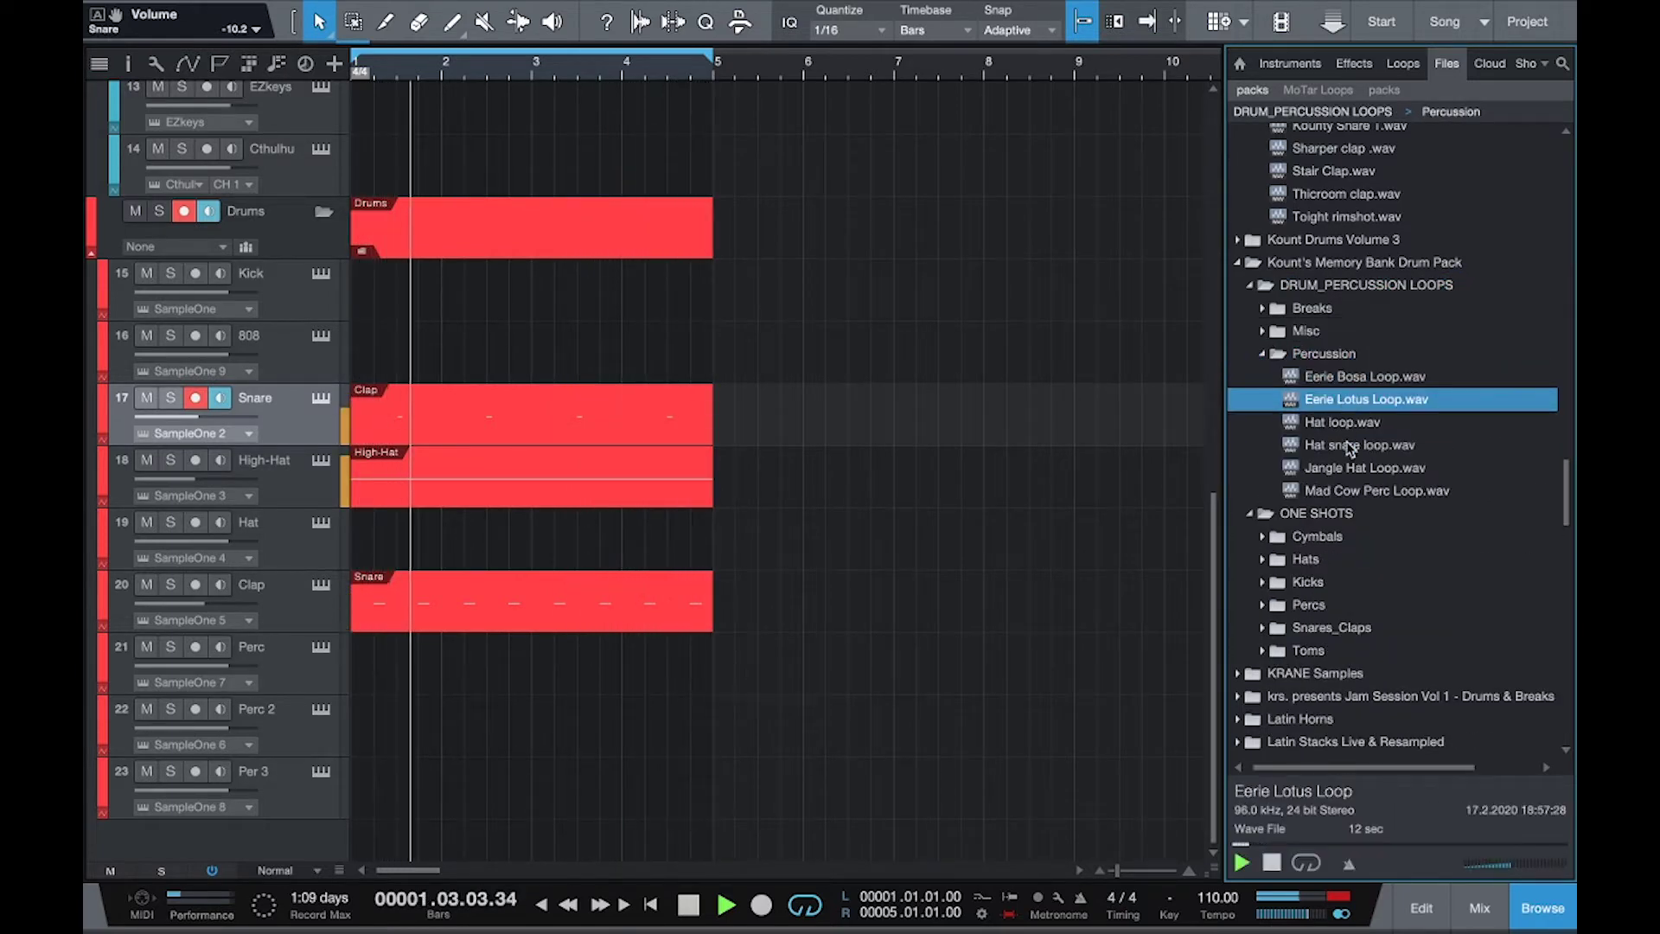
click(1345, 446)
click(1346, 468)
click(1346, 490)
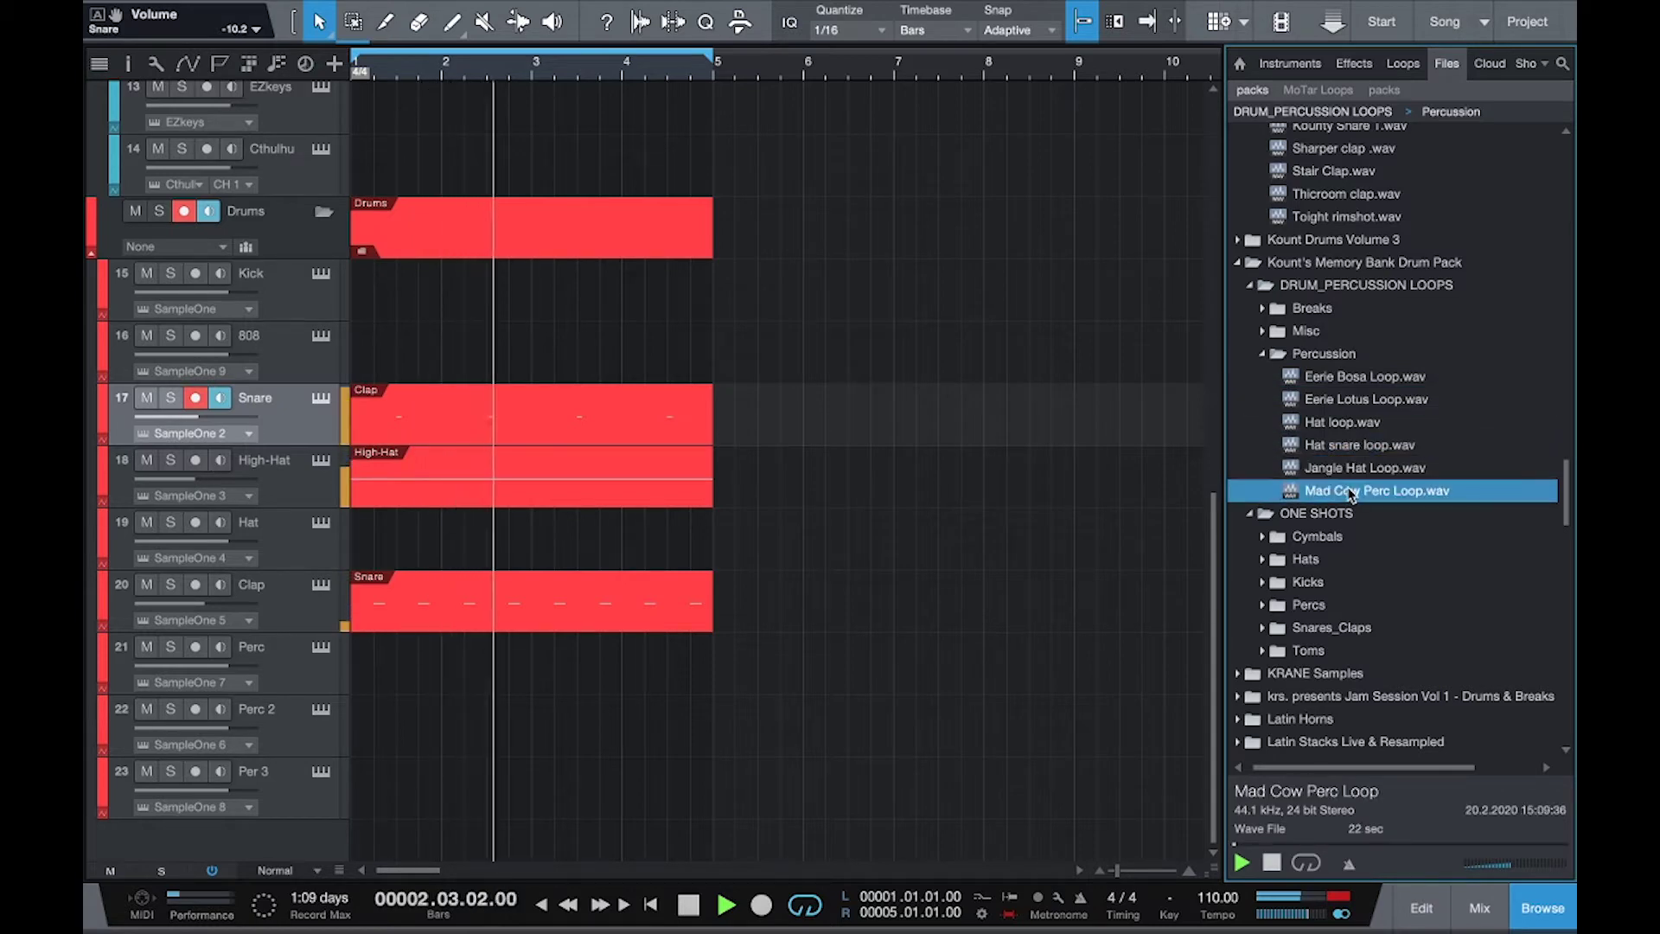
double_click(1323, 353)
Collapse the Snares:Claps folder, open Percussion Loops in Kount Drums Vol. 2 and audition Aka clap loop.wav.
scroll(1330, 325, up, 2)
scroll(1331, 332, up, 3)
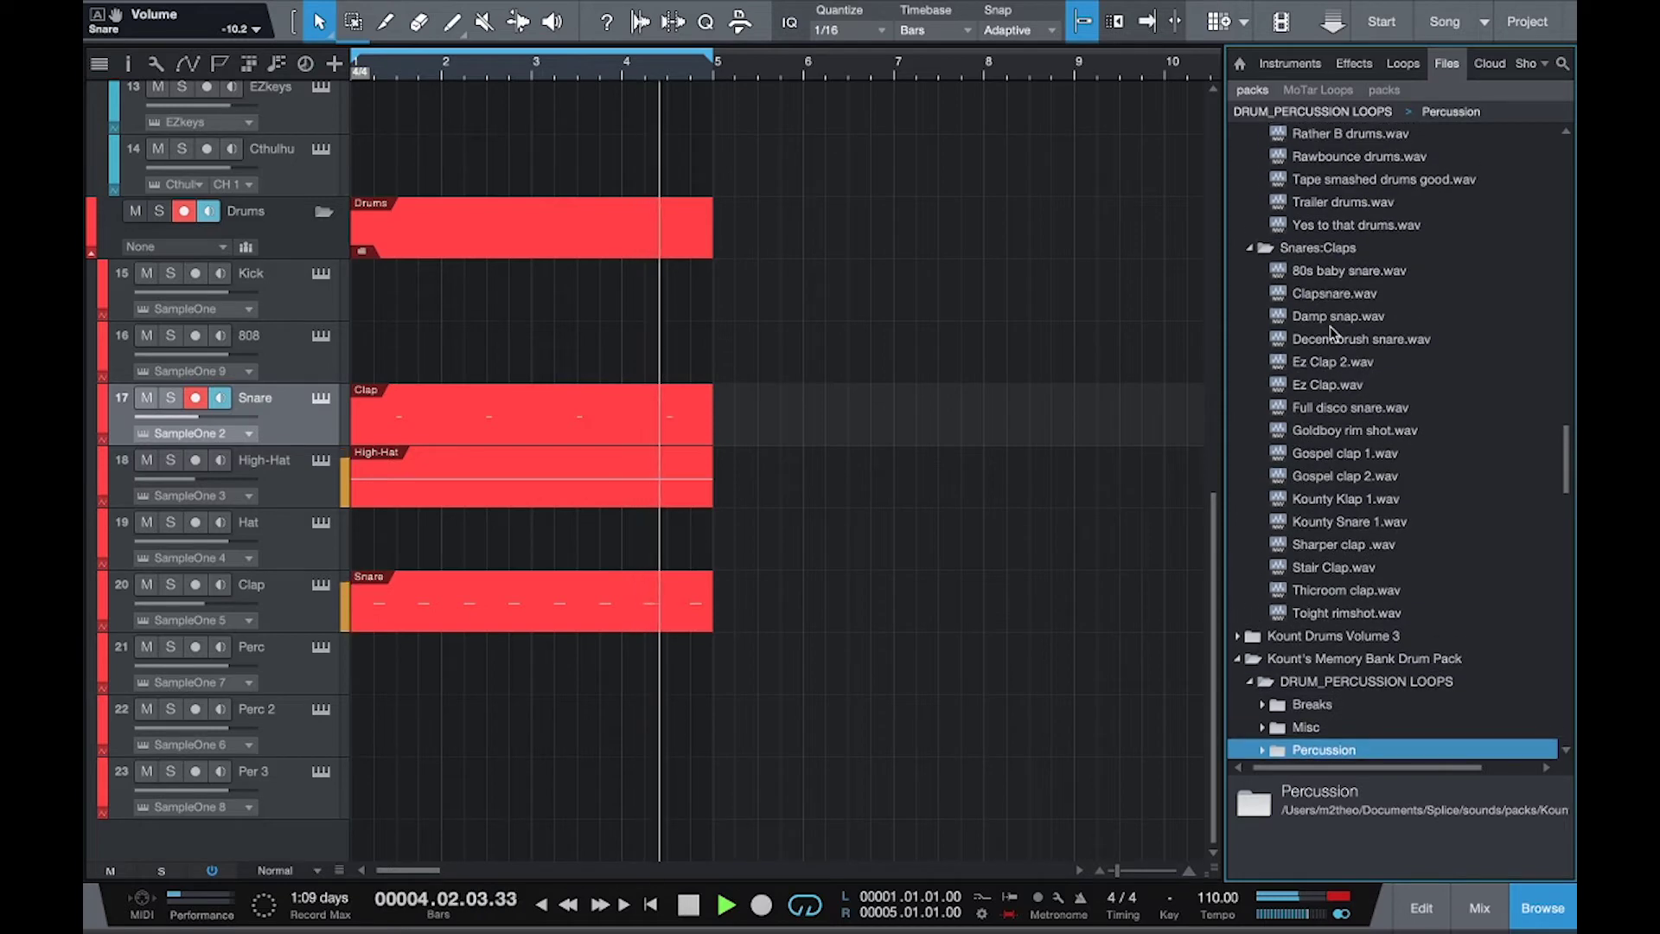
double_click(1324, 248)
scroll(1327, 250, up, 5)
scroll(1326, 252, up, 10)
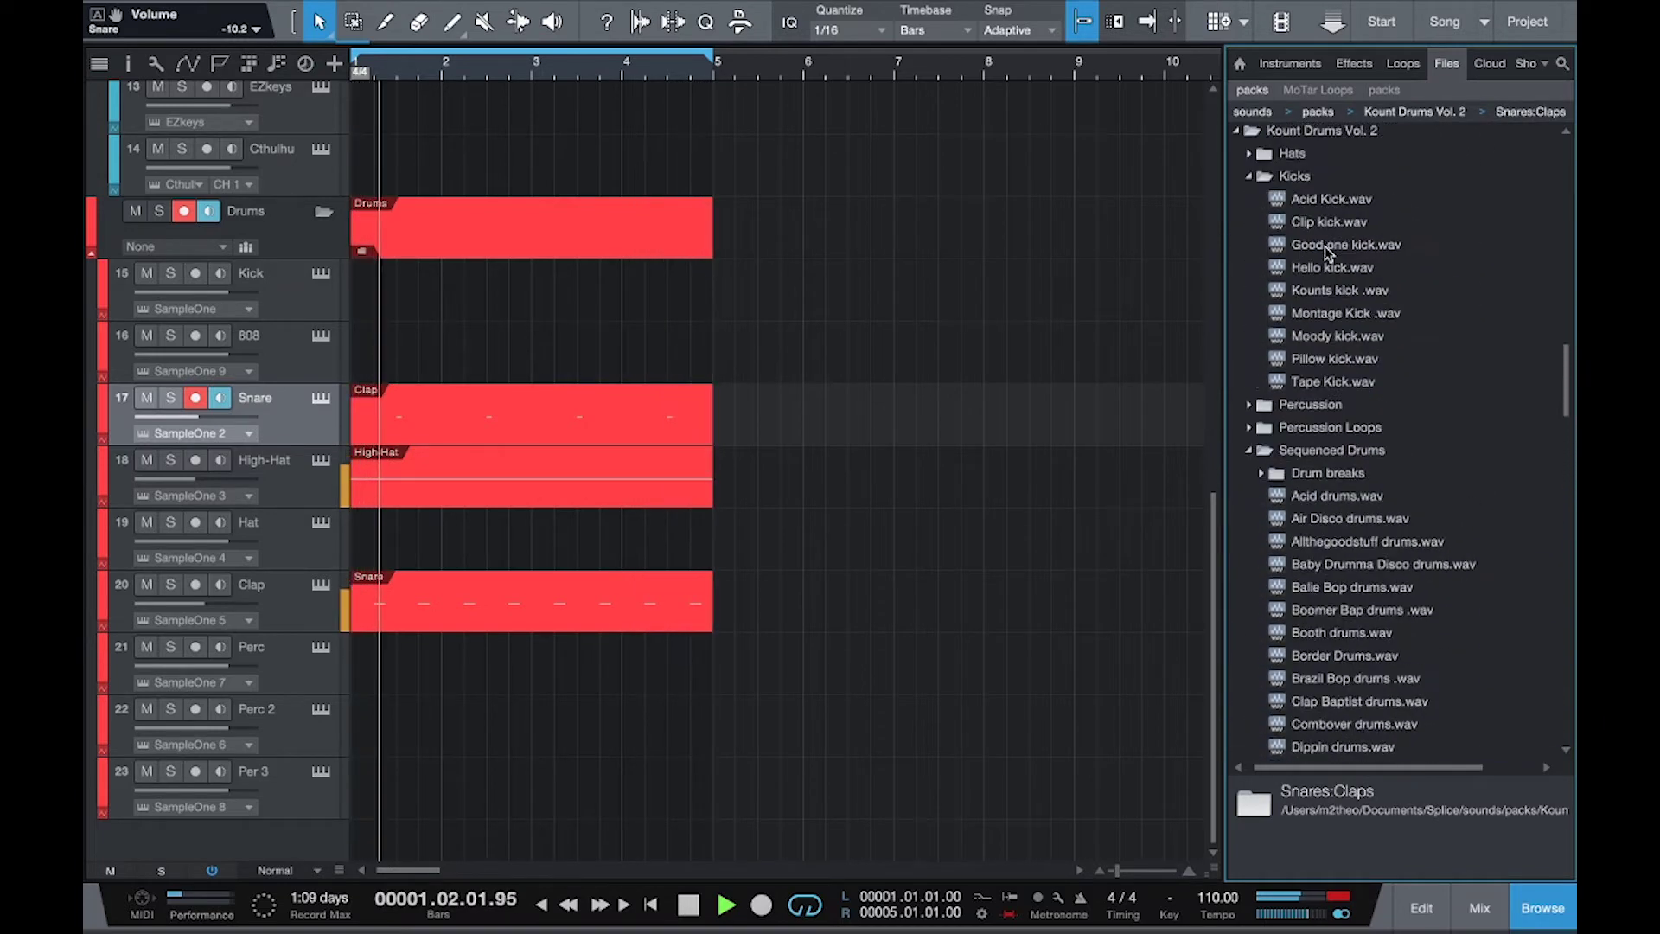
double_click(1318, 500)
click(1331, 526)
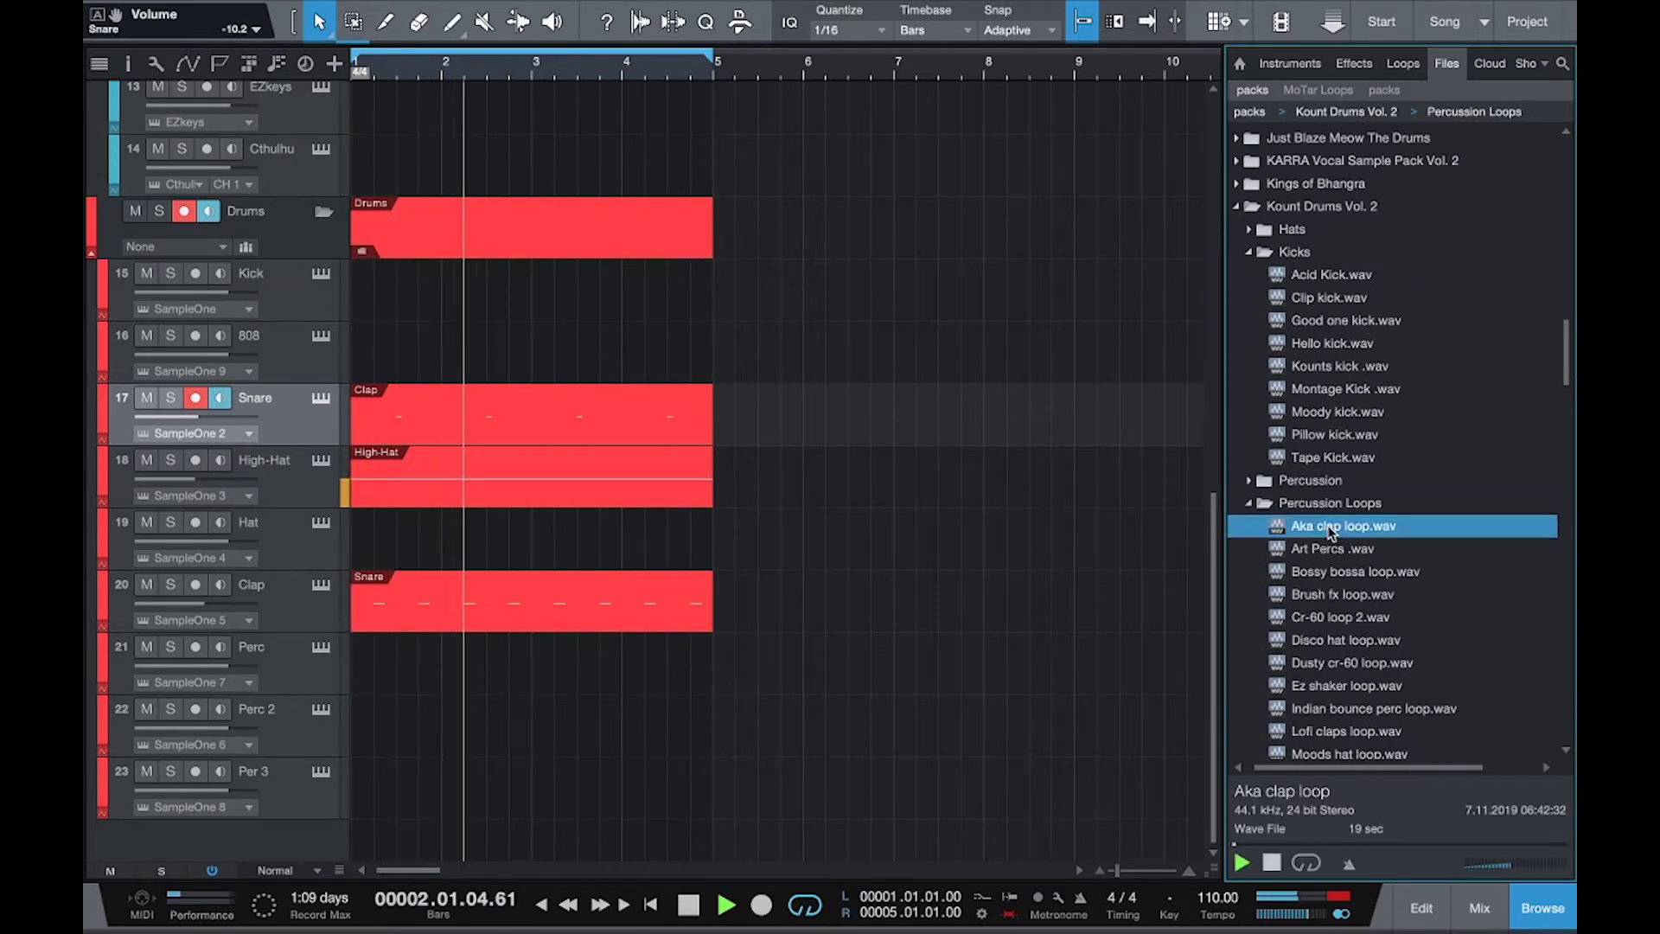
Audition the Art Percs, Bossy bossa, Brush fx, Cr-60 loop 2, Disco hat, Dusty cr-60 and Ez shaker loops.
click(1339, 550)
scroll(1341, 545, down, 2)
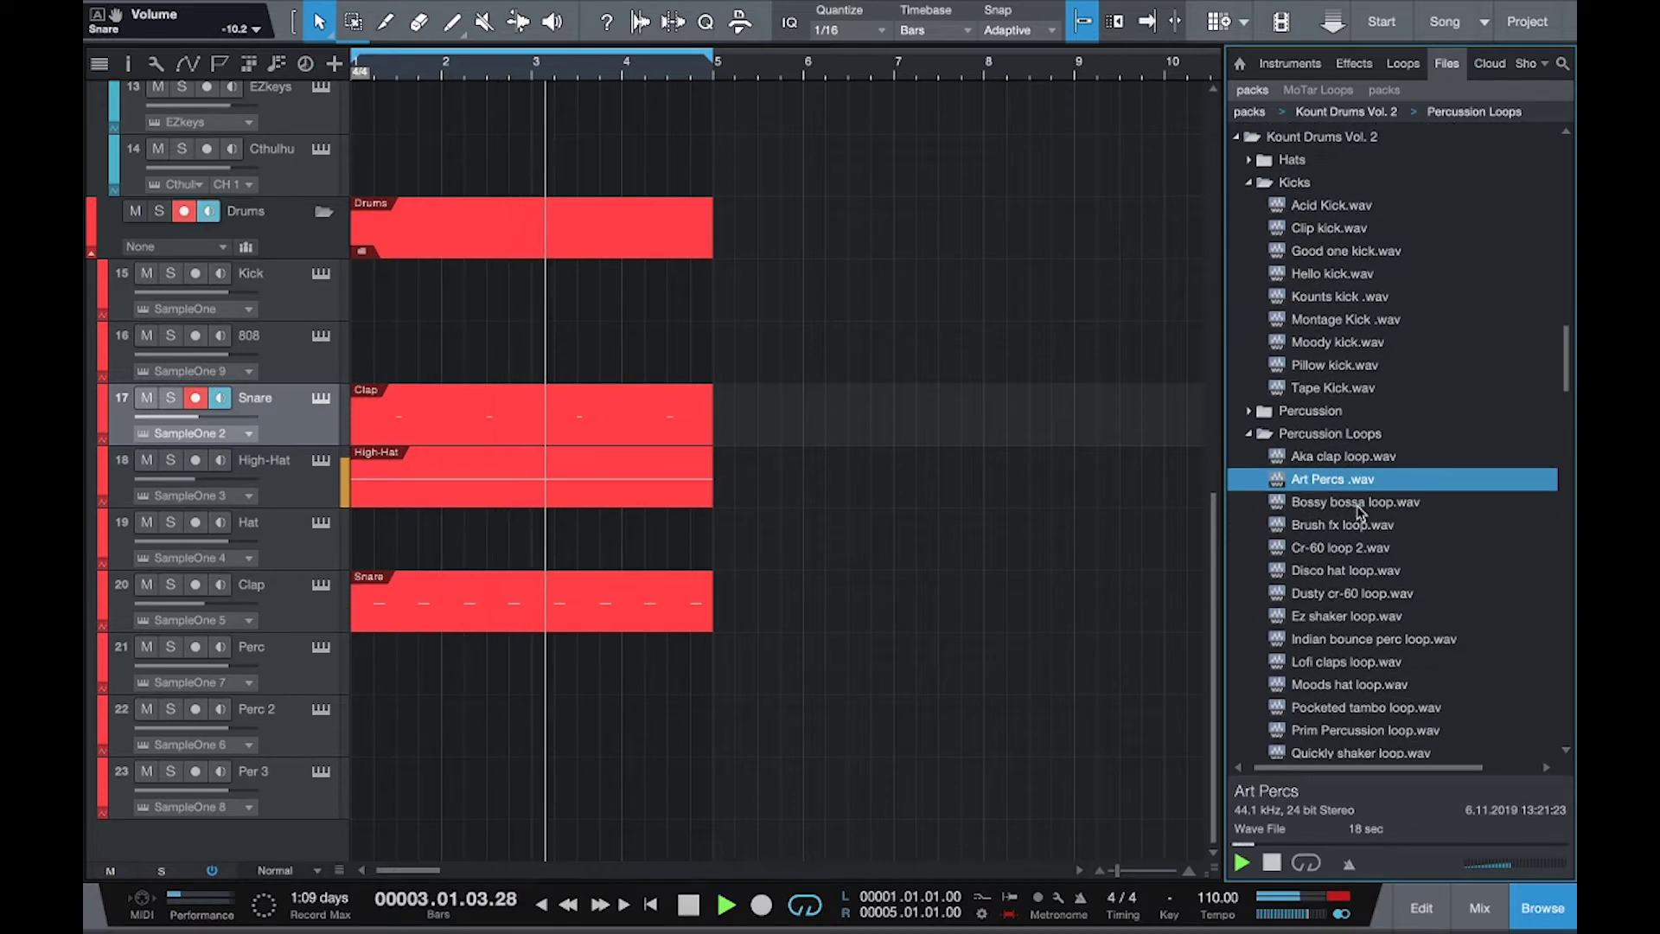
click(1350, 498)
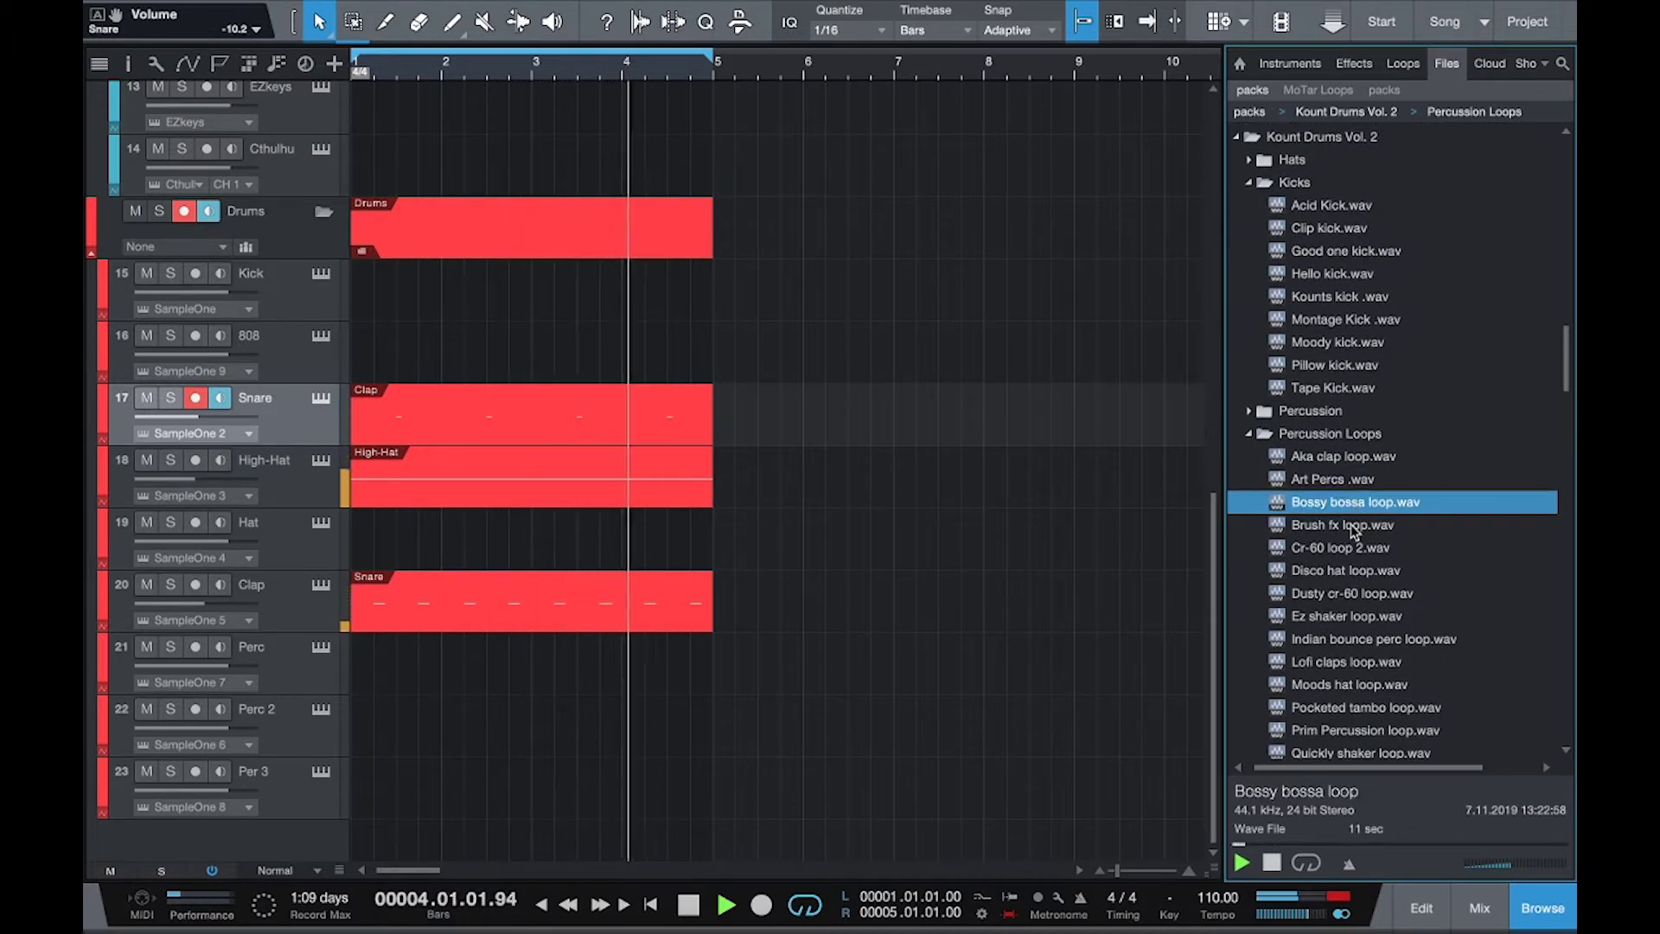
click(1350, 525)
click(1351, 550)
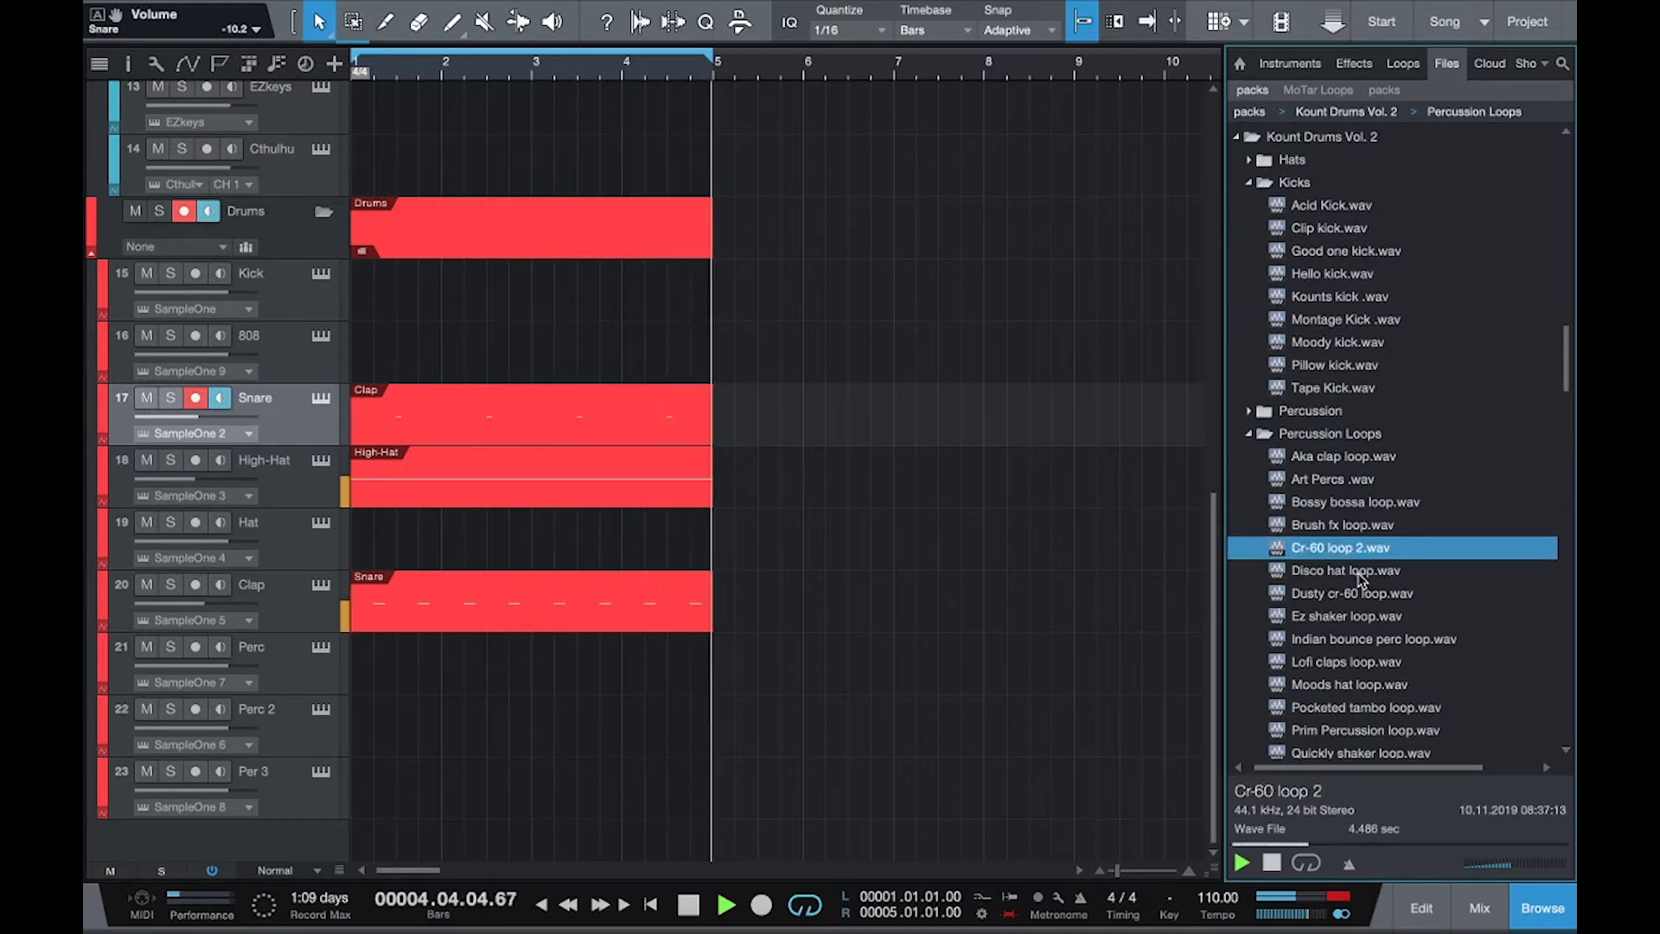
click(1356, 571)
click(1360, 597)
click(1360, 616)
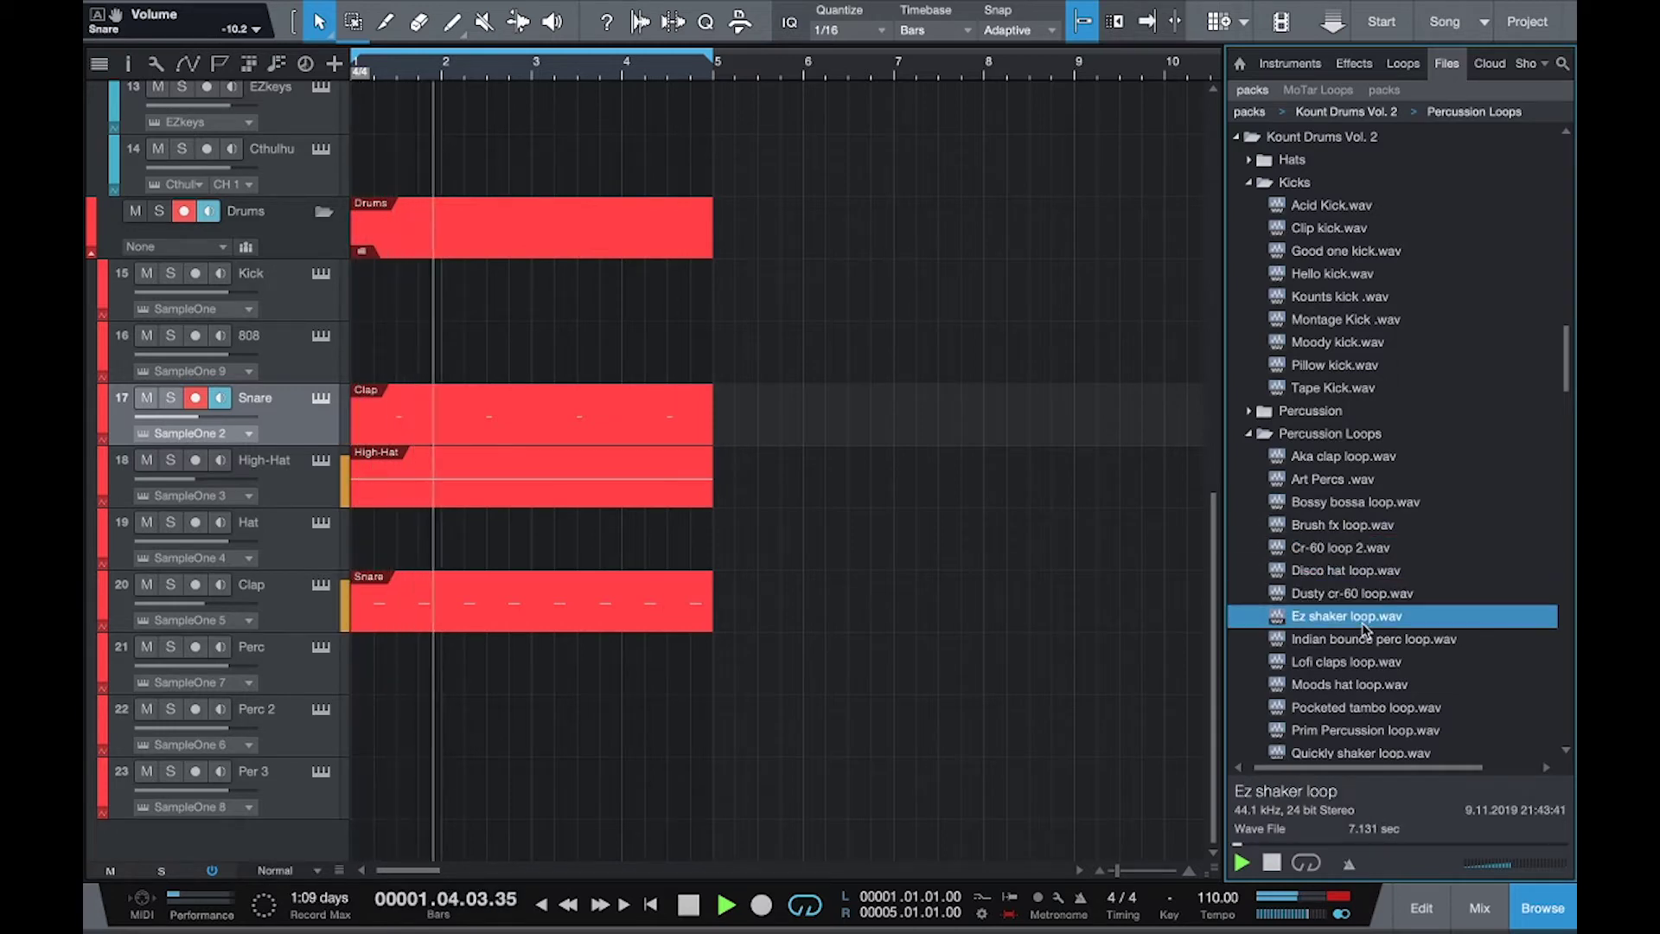
Audition the Indian bounce perc, Lofi claps, Moods hat and Pocketed tambo loops, and return to Lofi claps loop.wav.
scroll(1362, 617, down, 1)
click(1363, 612)
scroll(1363, 612, down, 1)
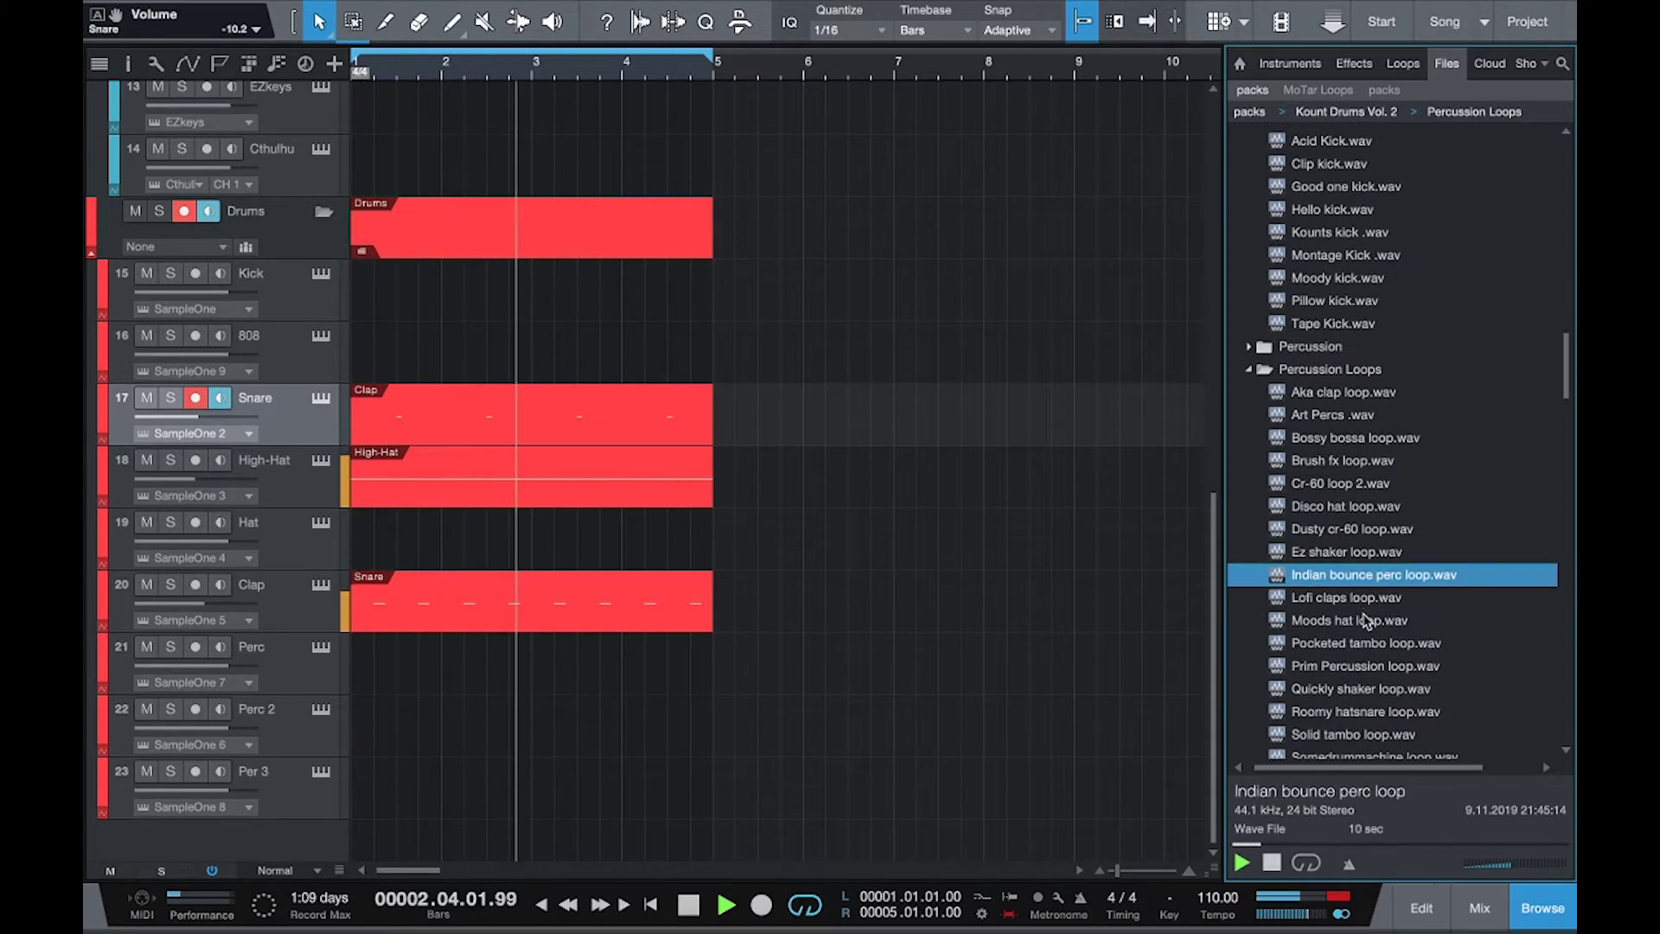
click(1364, 596)
scroll(1364, 595, down, 1)
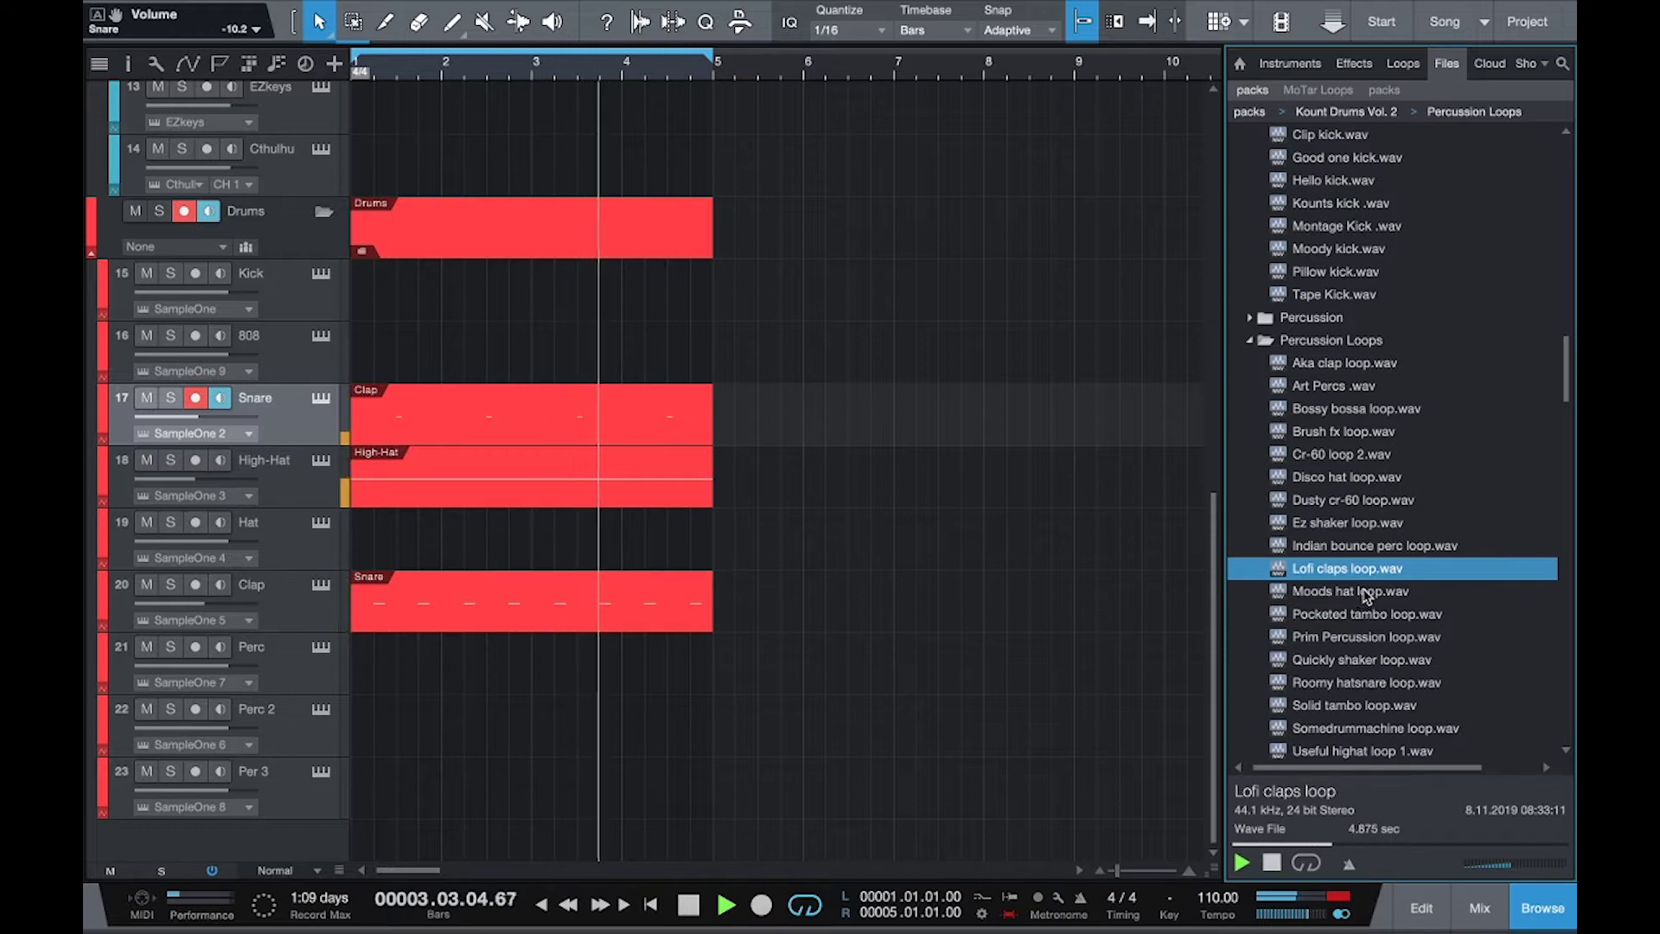
scroll(1362, 589, down, 1)
click(1364, 589)
scroll(1369, 591, down, 1)
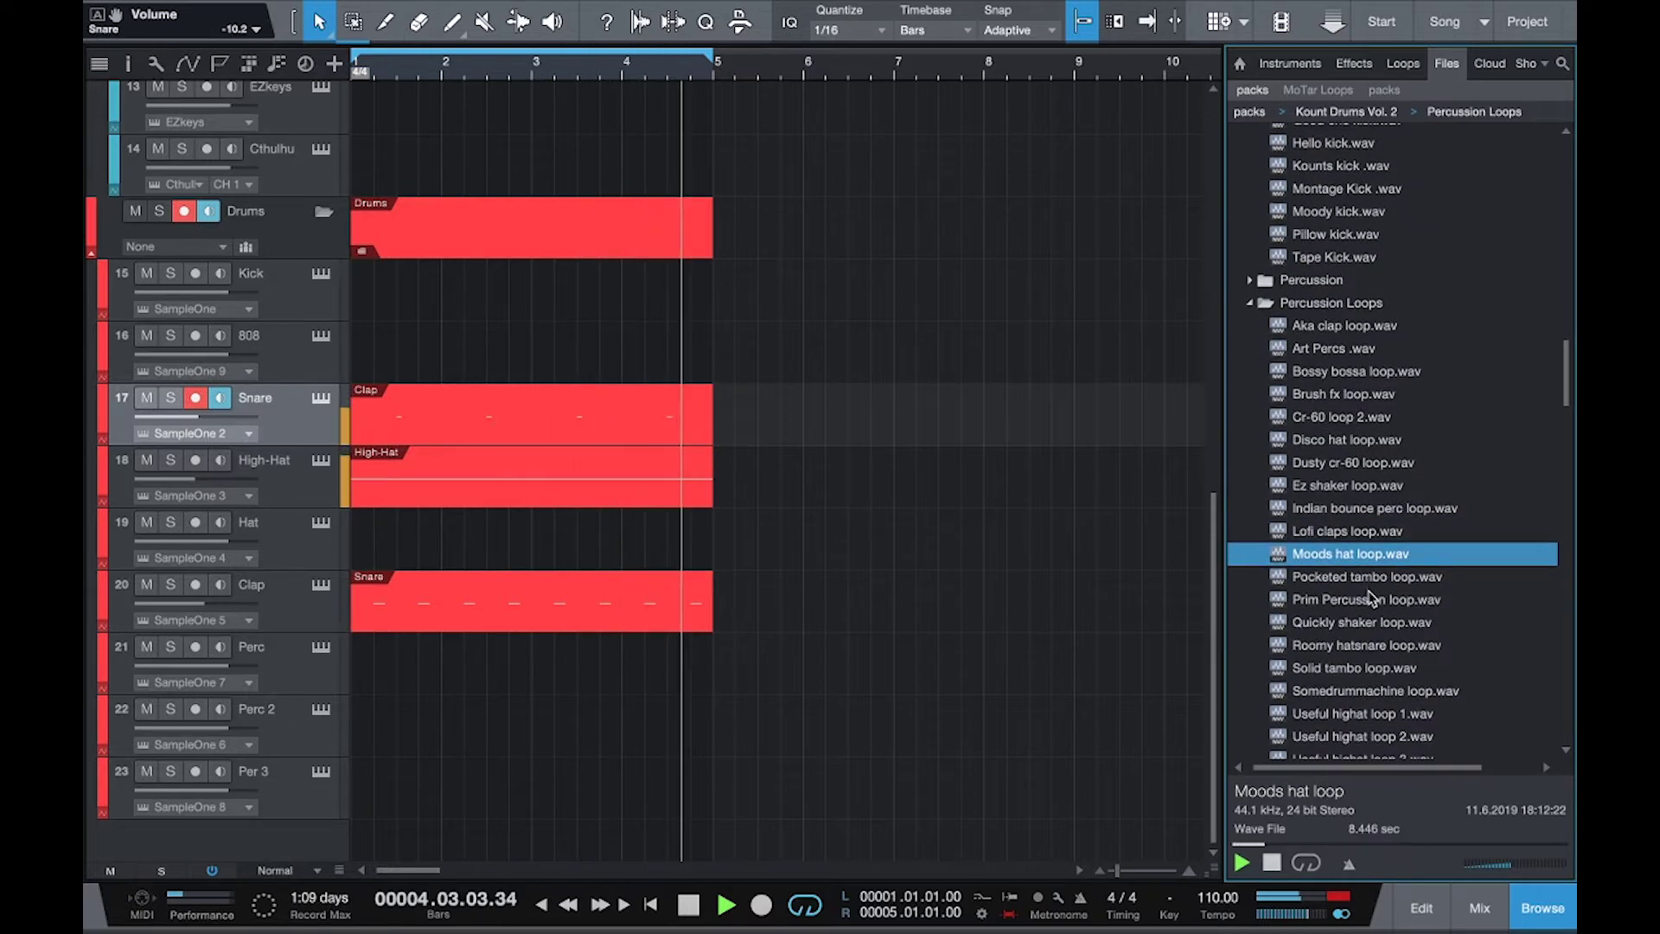
click(1370, 596)
click(1378, 573)
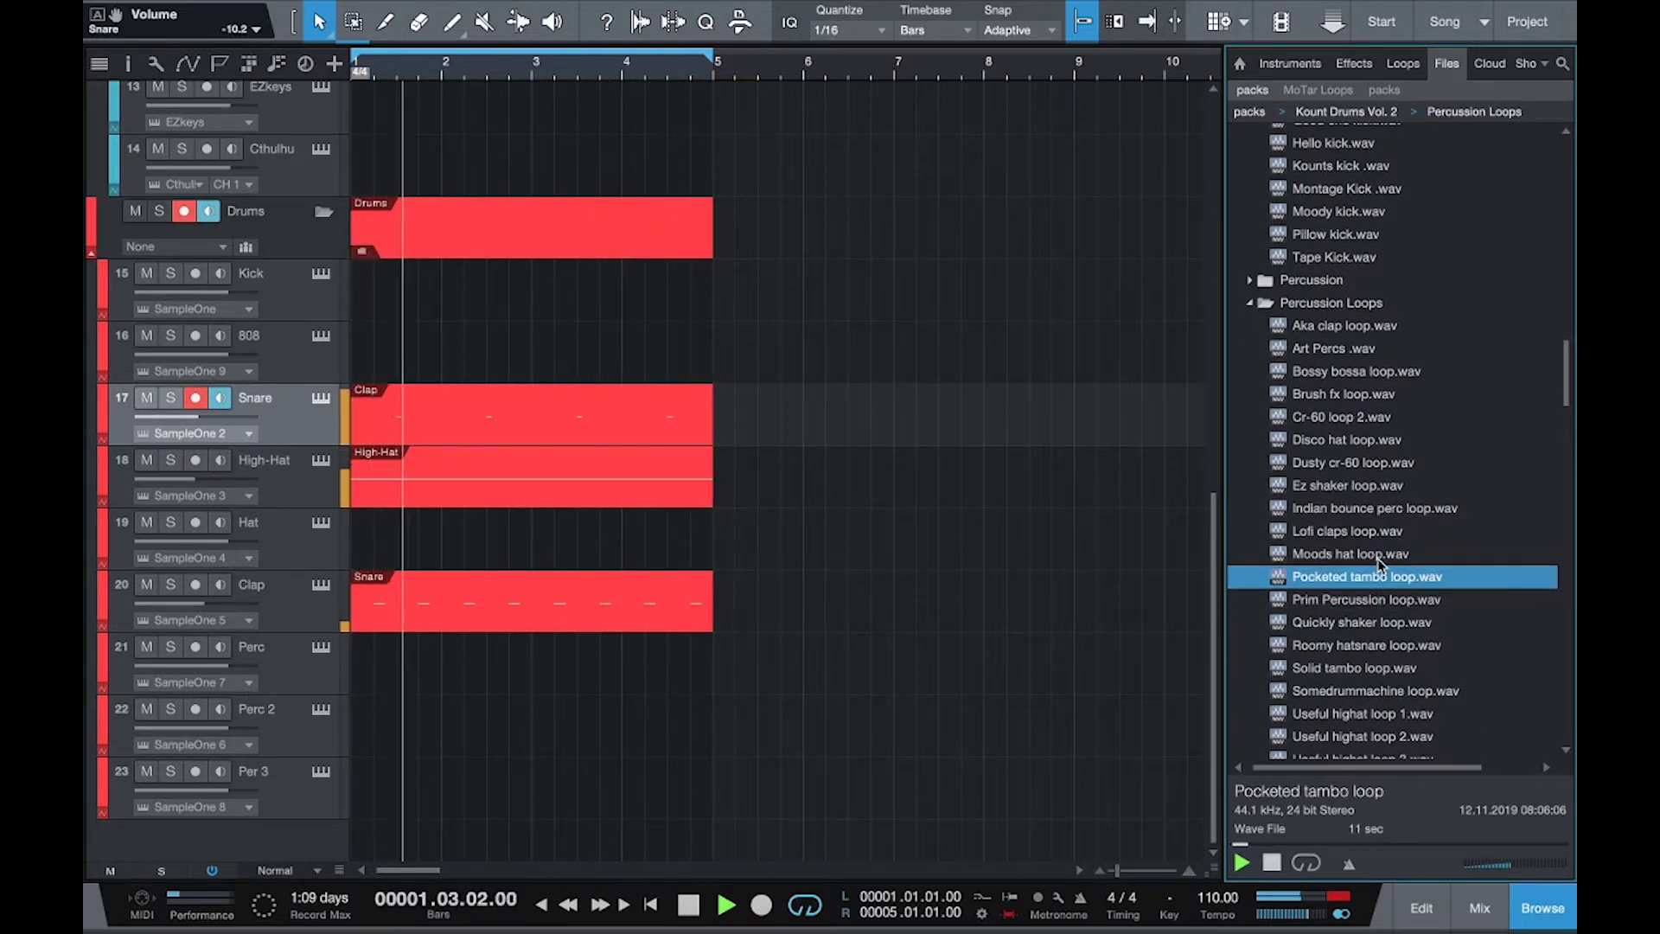
click(1367, 509)
click(1357, 530)
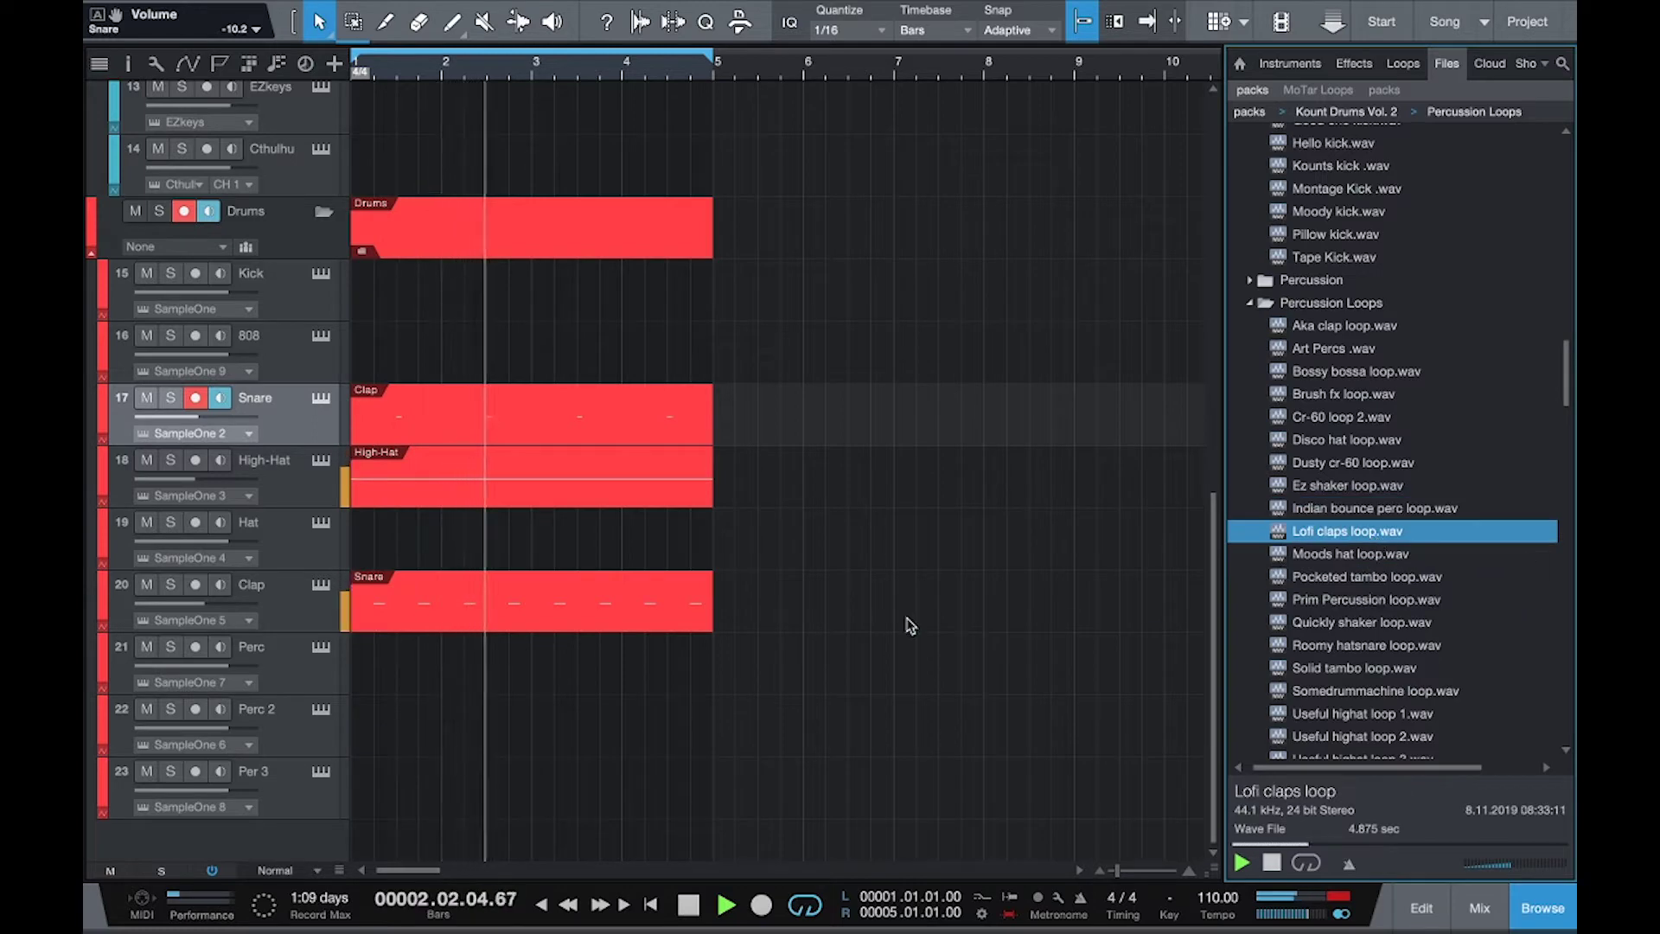
Place Lofi claps loop.wav on a new audio track at bar 1 and duplicate it, stretching the copy to end at bar 5.
drag(910, 625, 384, 518)
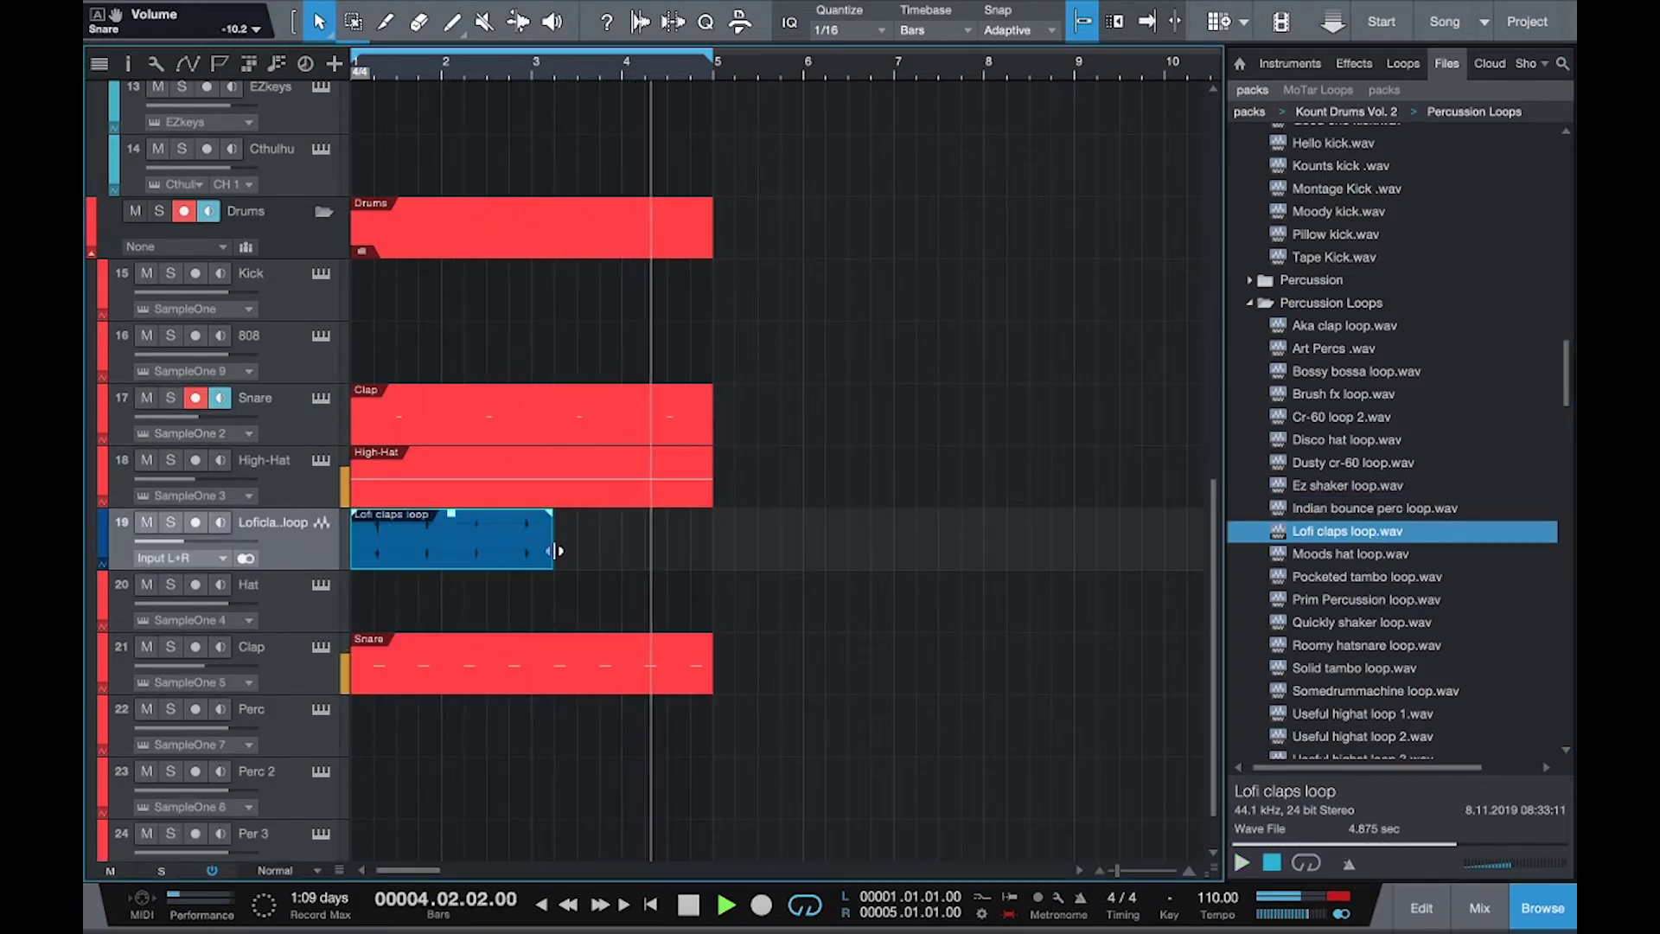
drag(558, 550, 676, 540)
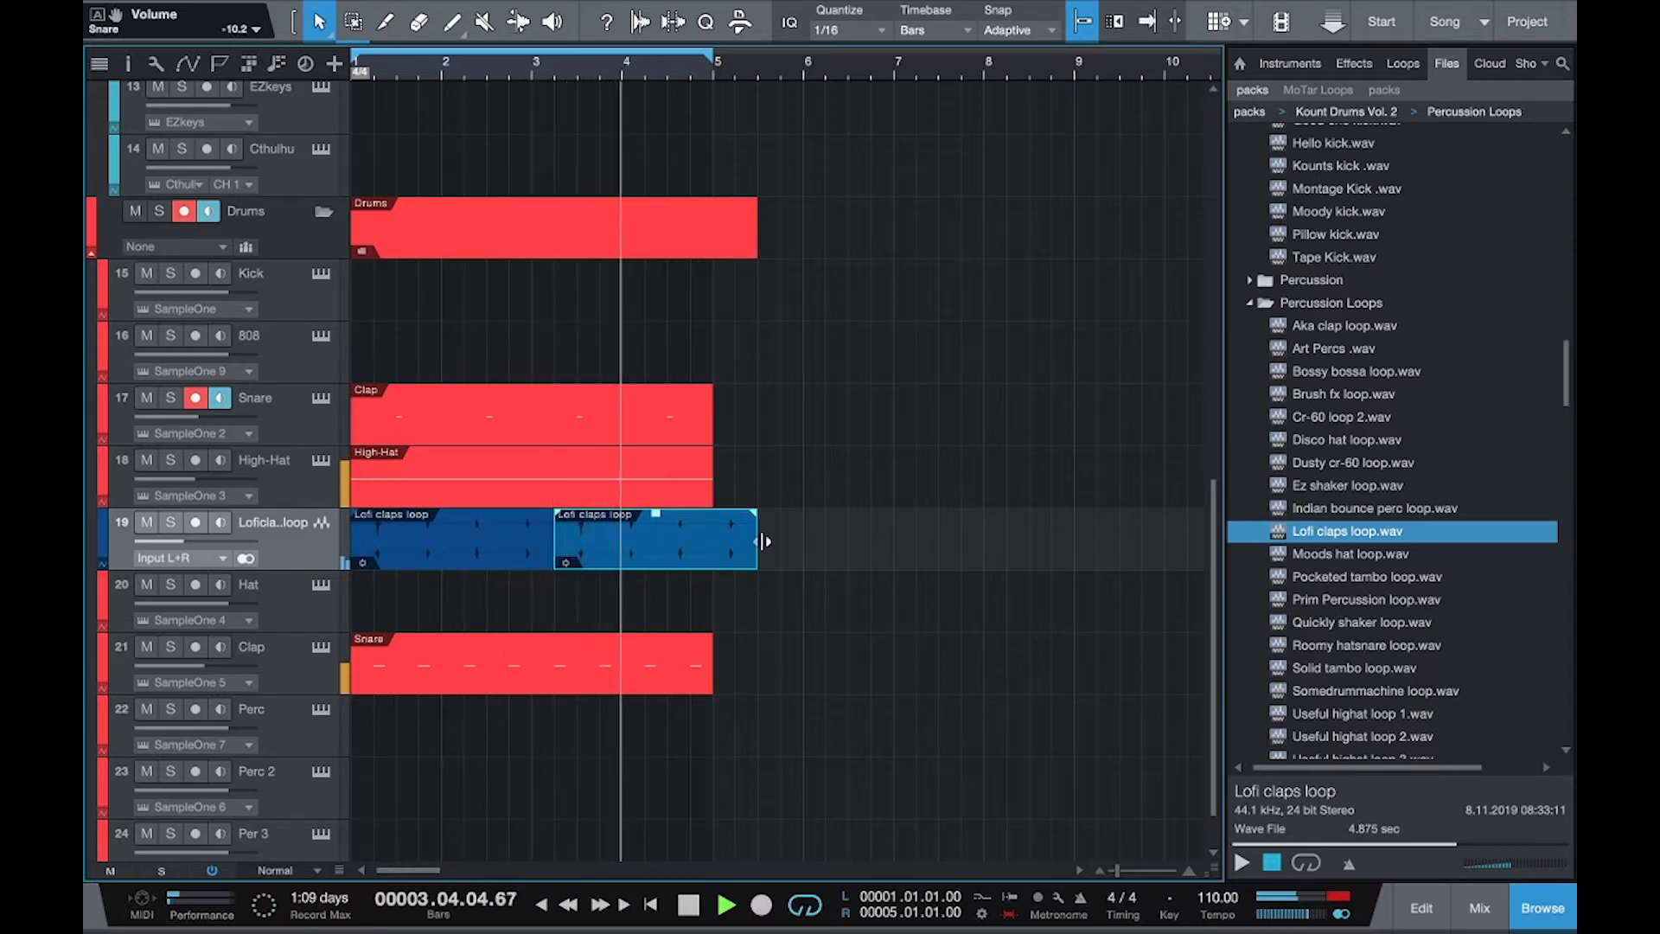
drag(765, 541, 711, 541)
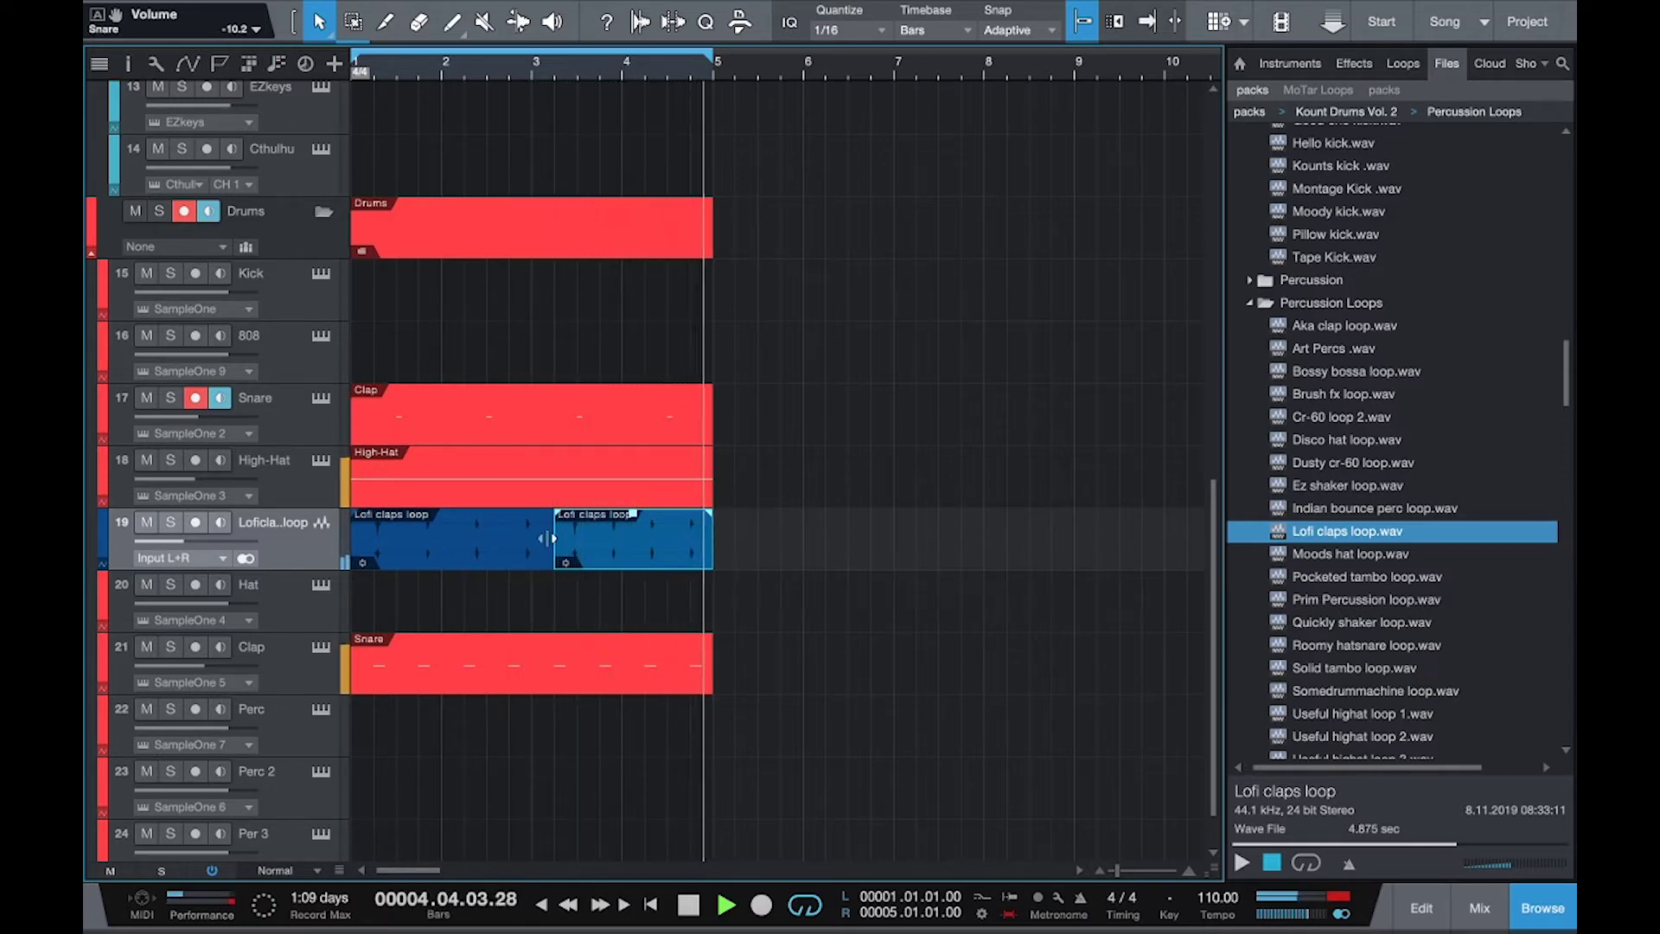
Time-stretch the first Lofi claps loop to end at bar 3 and extend the second back to start there.
key(space)
click(542, 553)
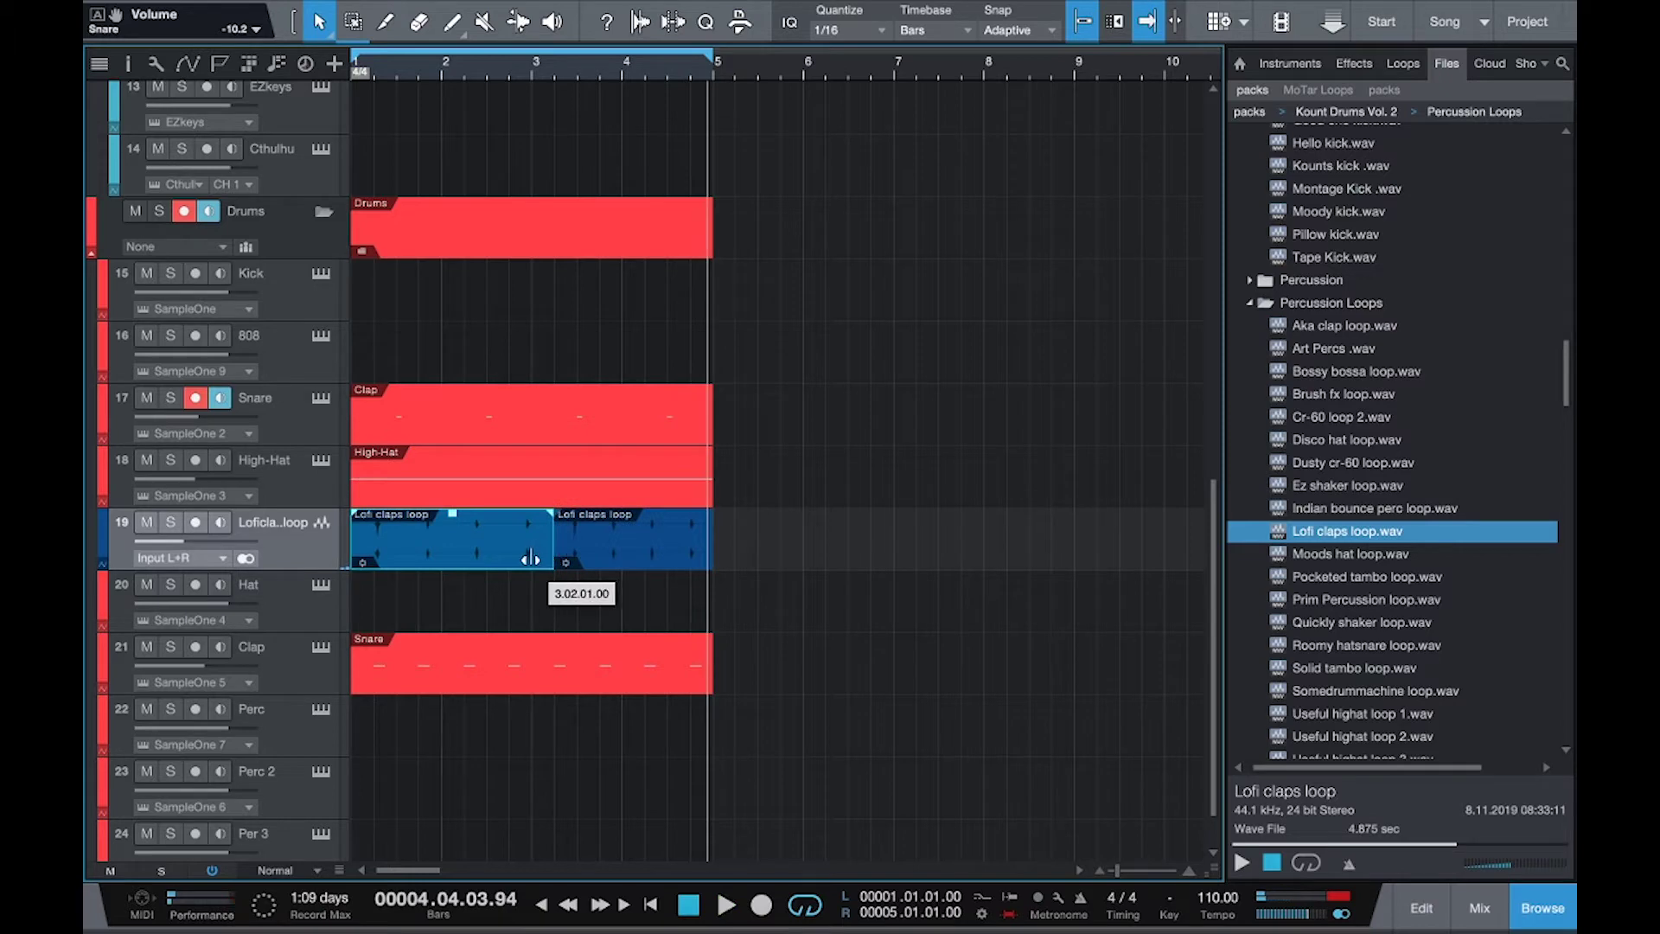
drag(544, 550, 534, 553)
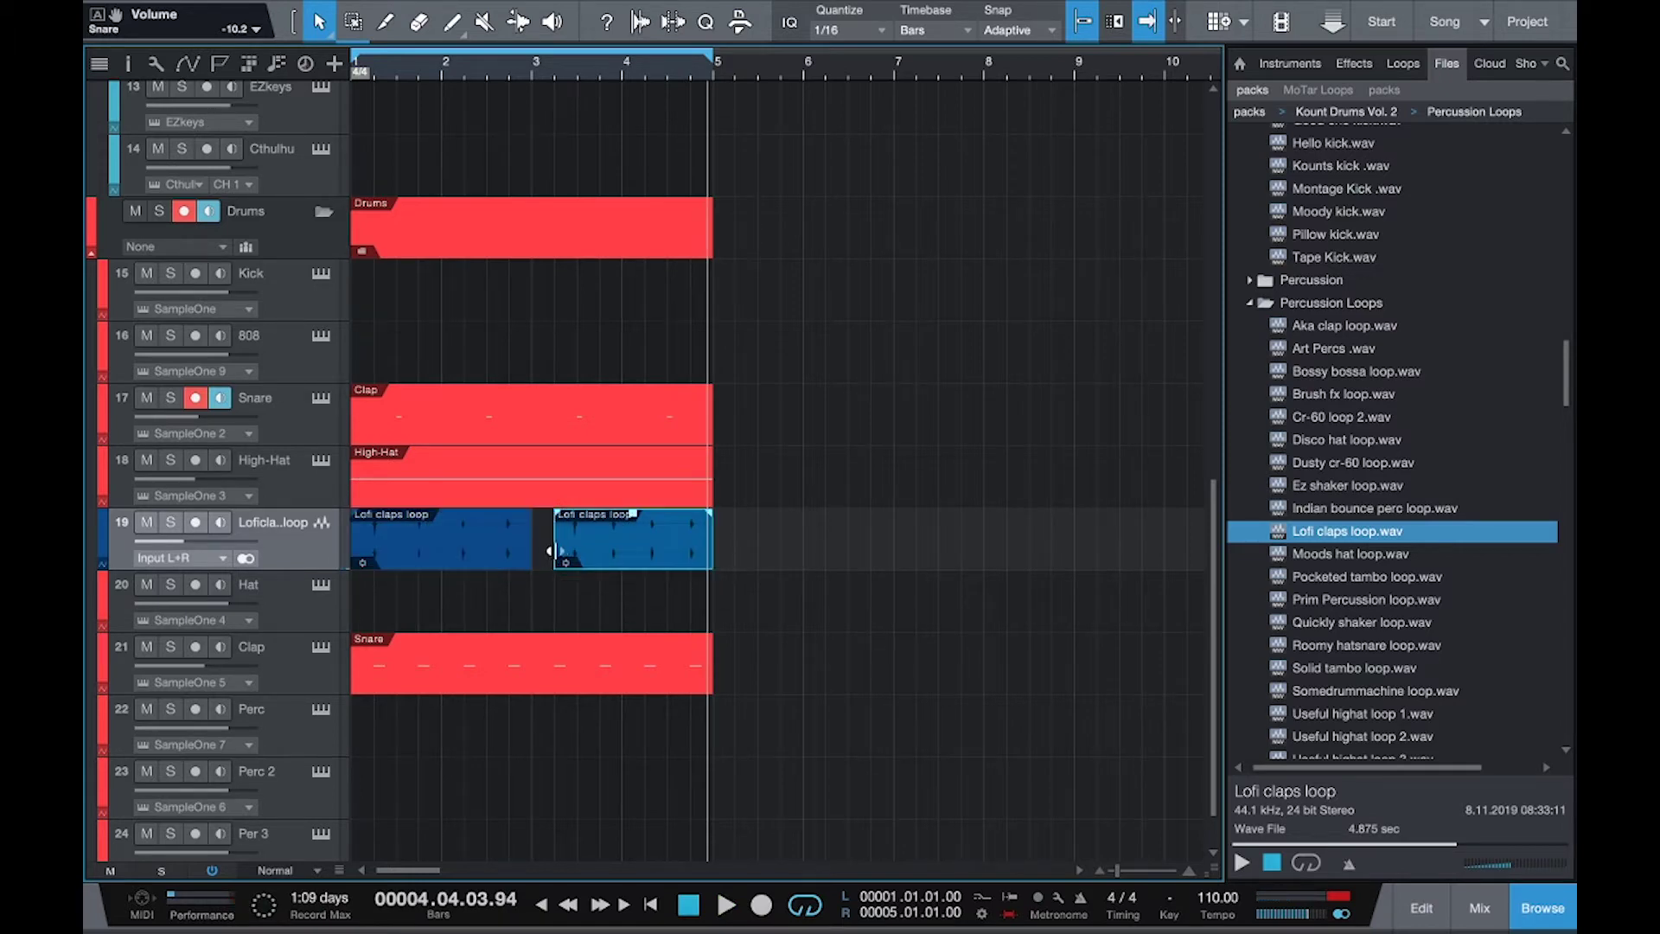
drag(634, 551, 705, 548)
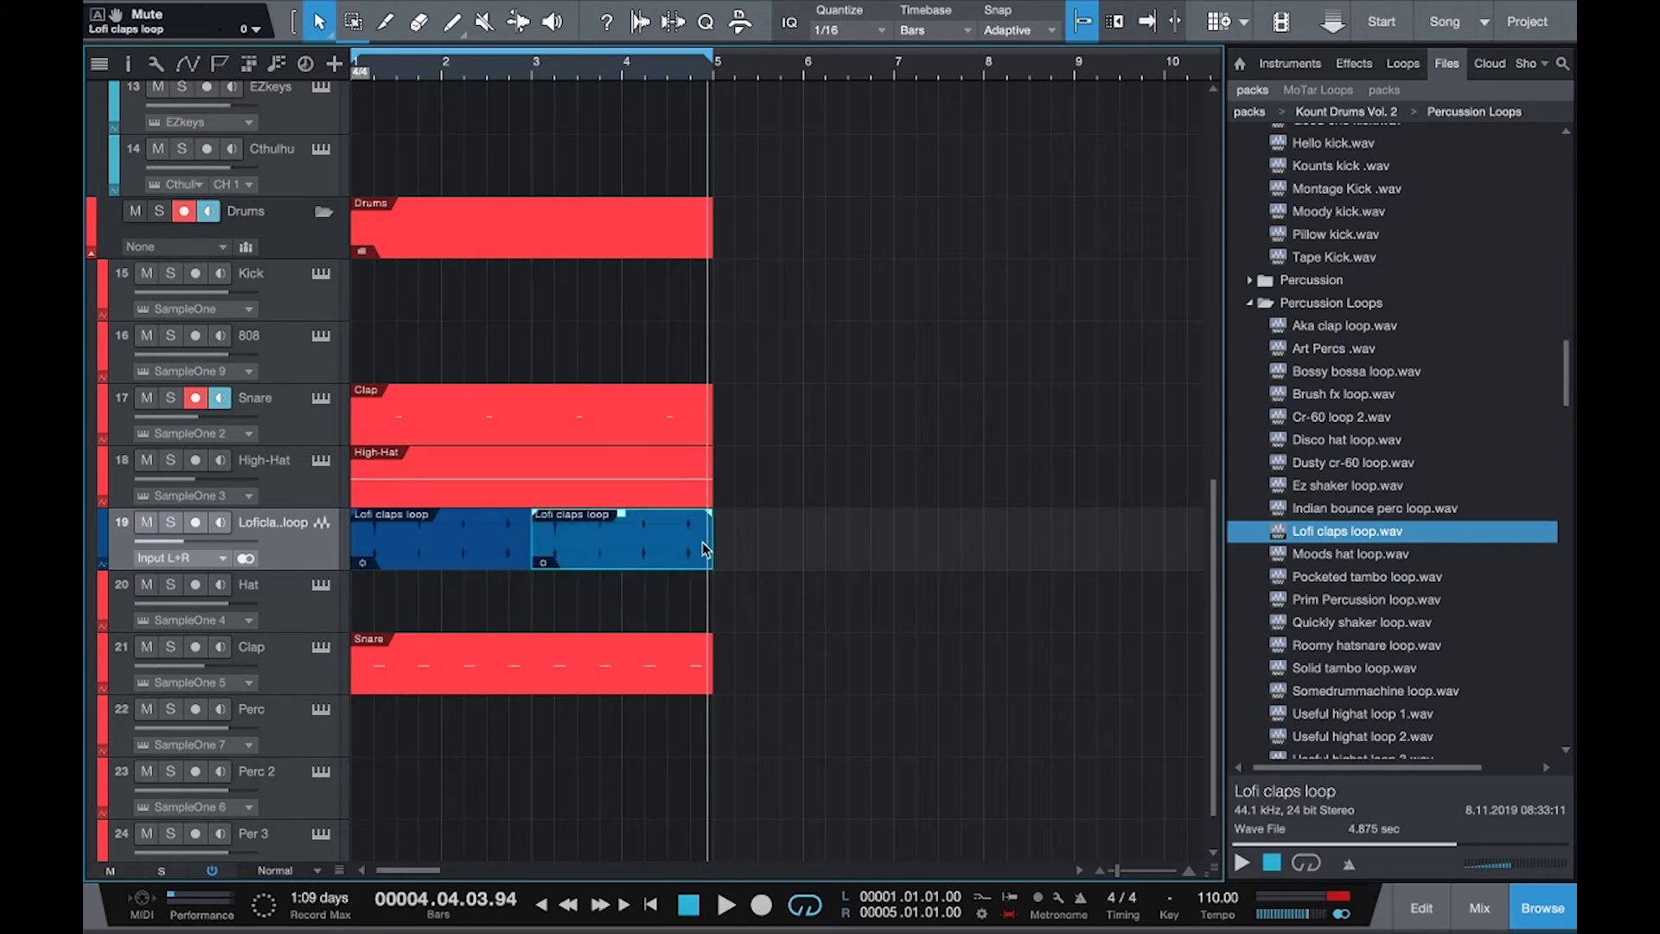
key(m)
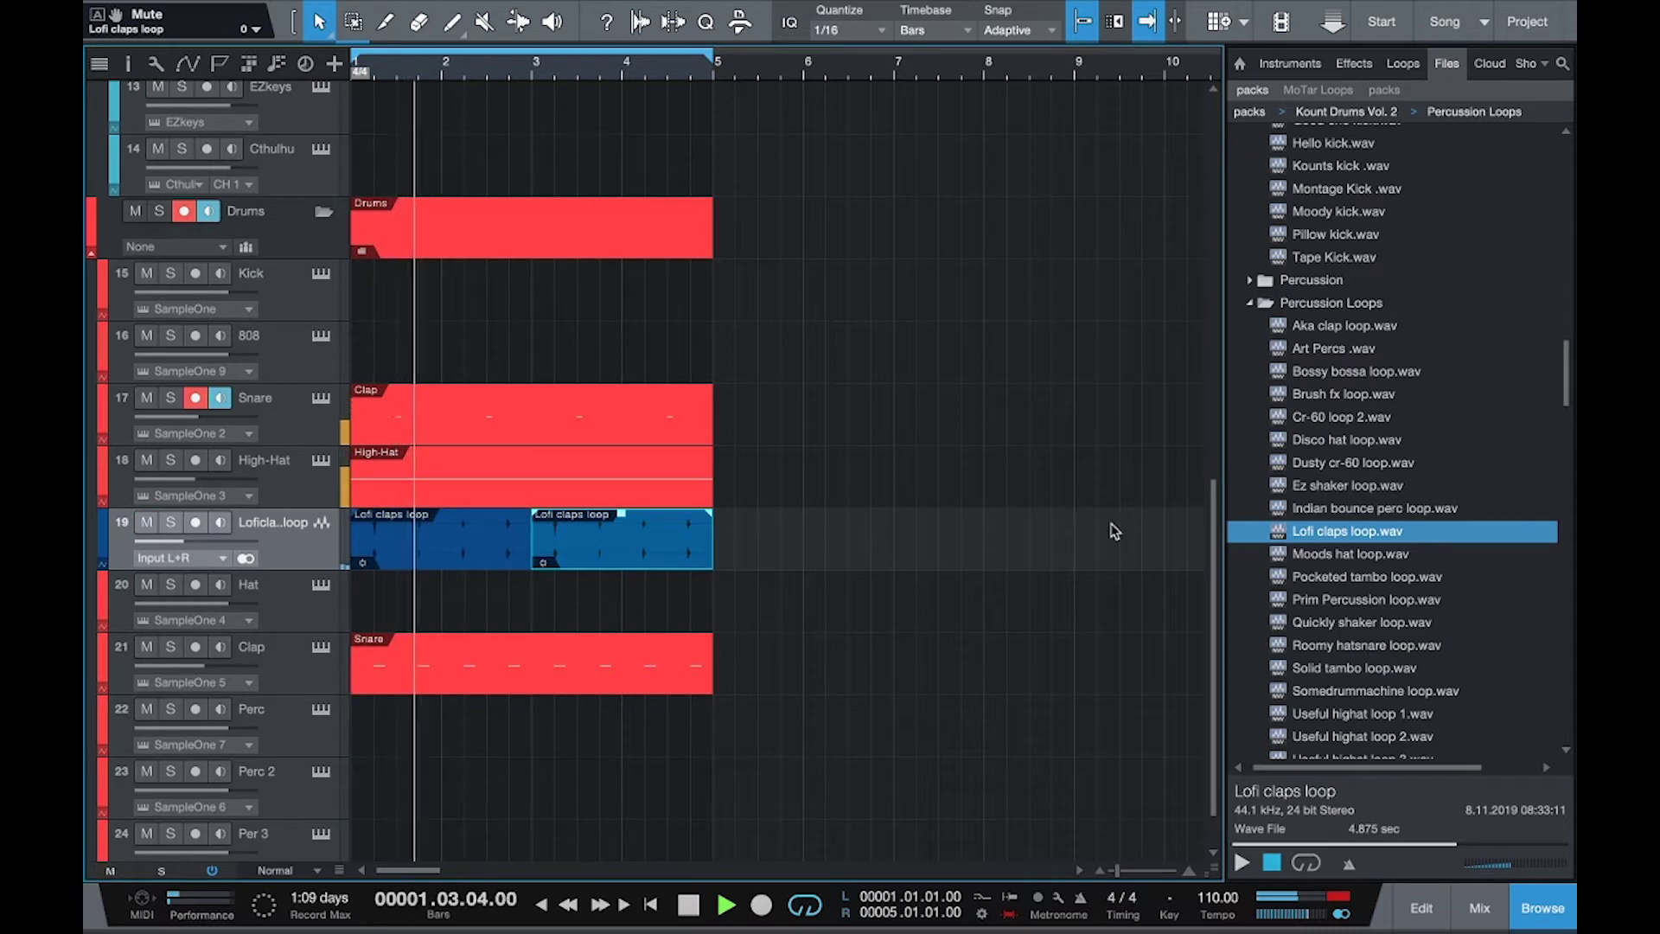
Audition the Moods hat, Pocketed tambo, Prim Percussion, Quickly shaker, Roomy hatsnare and Solid tambo loops over the beat.
click(1357, 560)
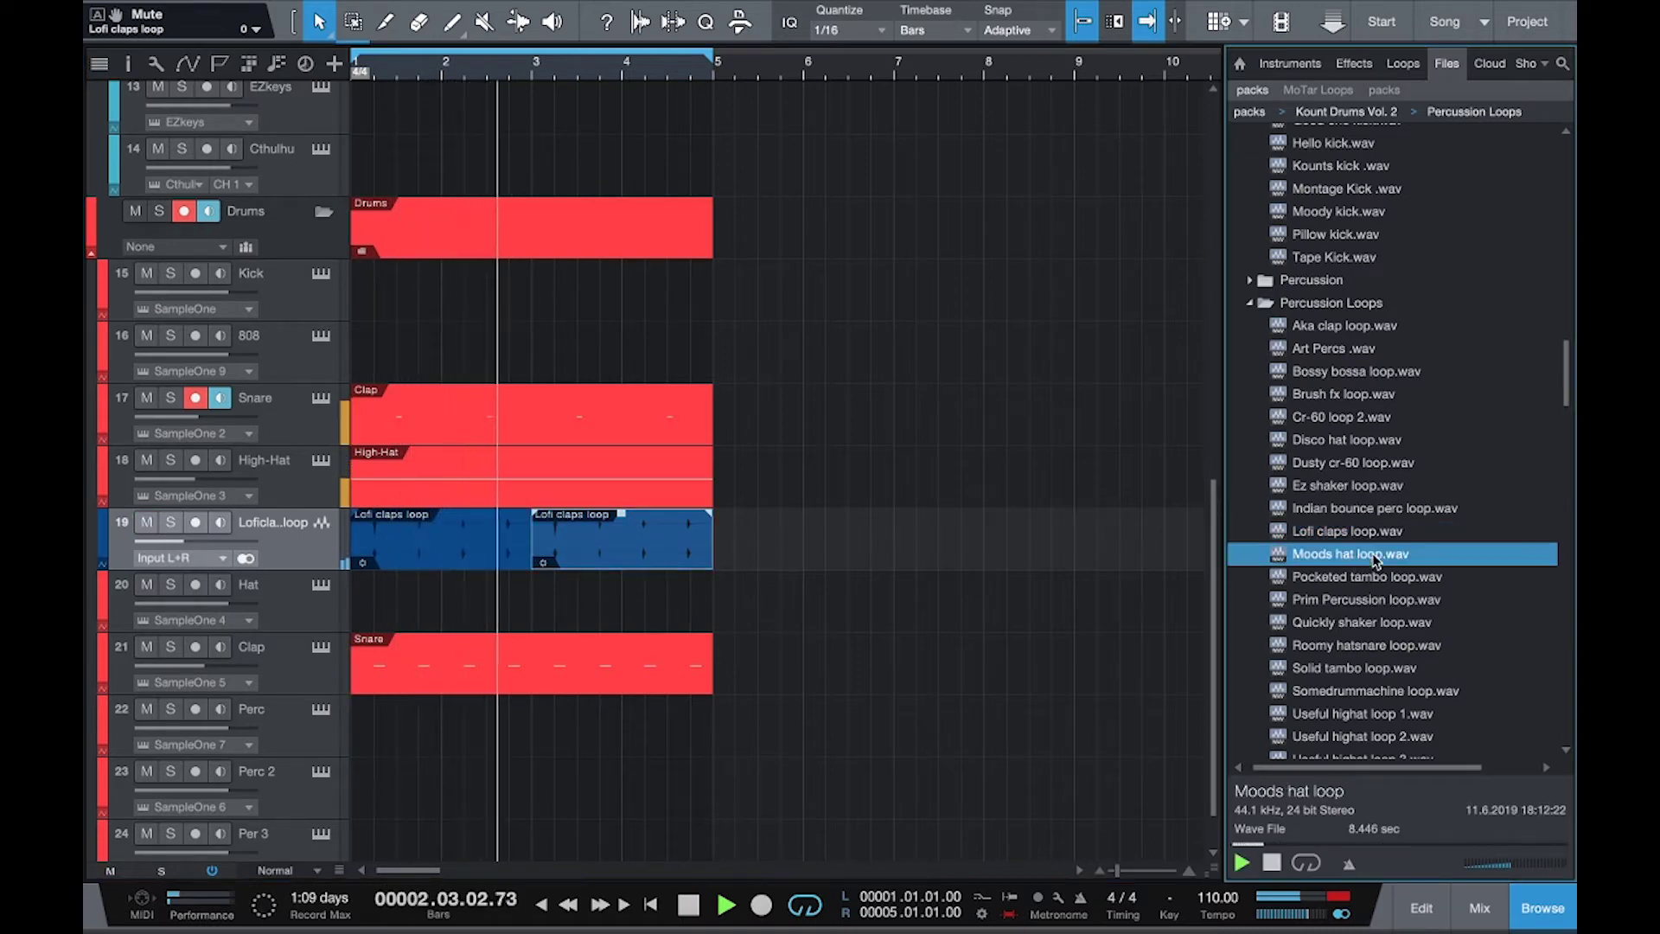
click(1383, 574)
click(1384, 599)
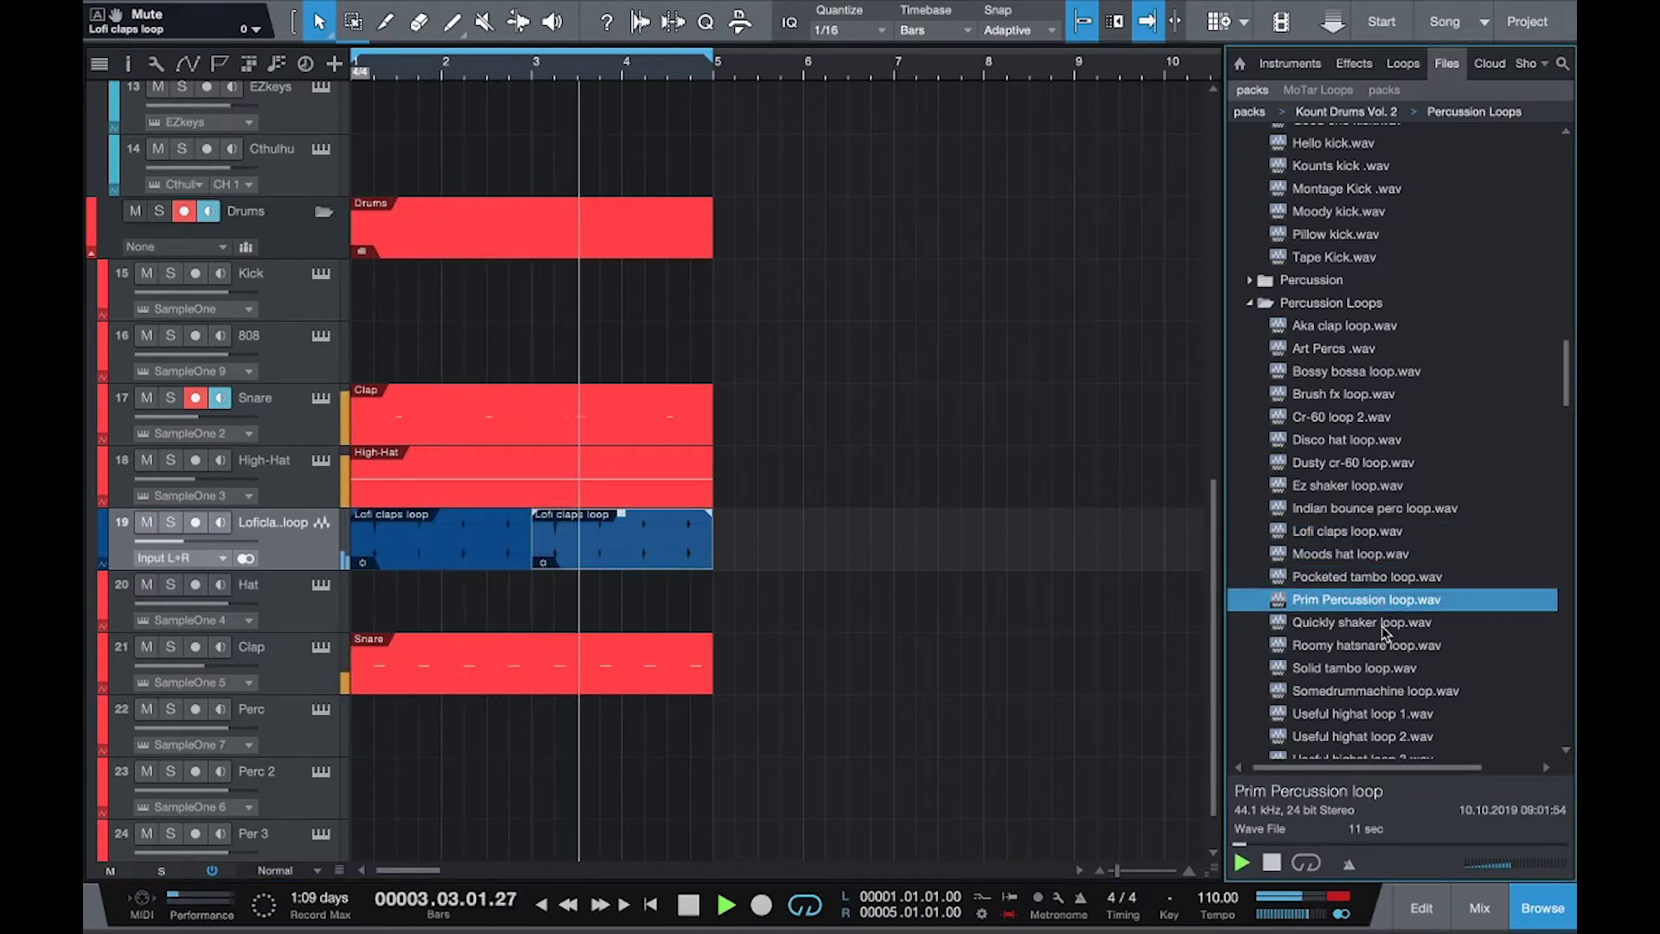
click(1384, 622)
click(1374, 646)
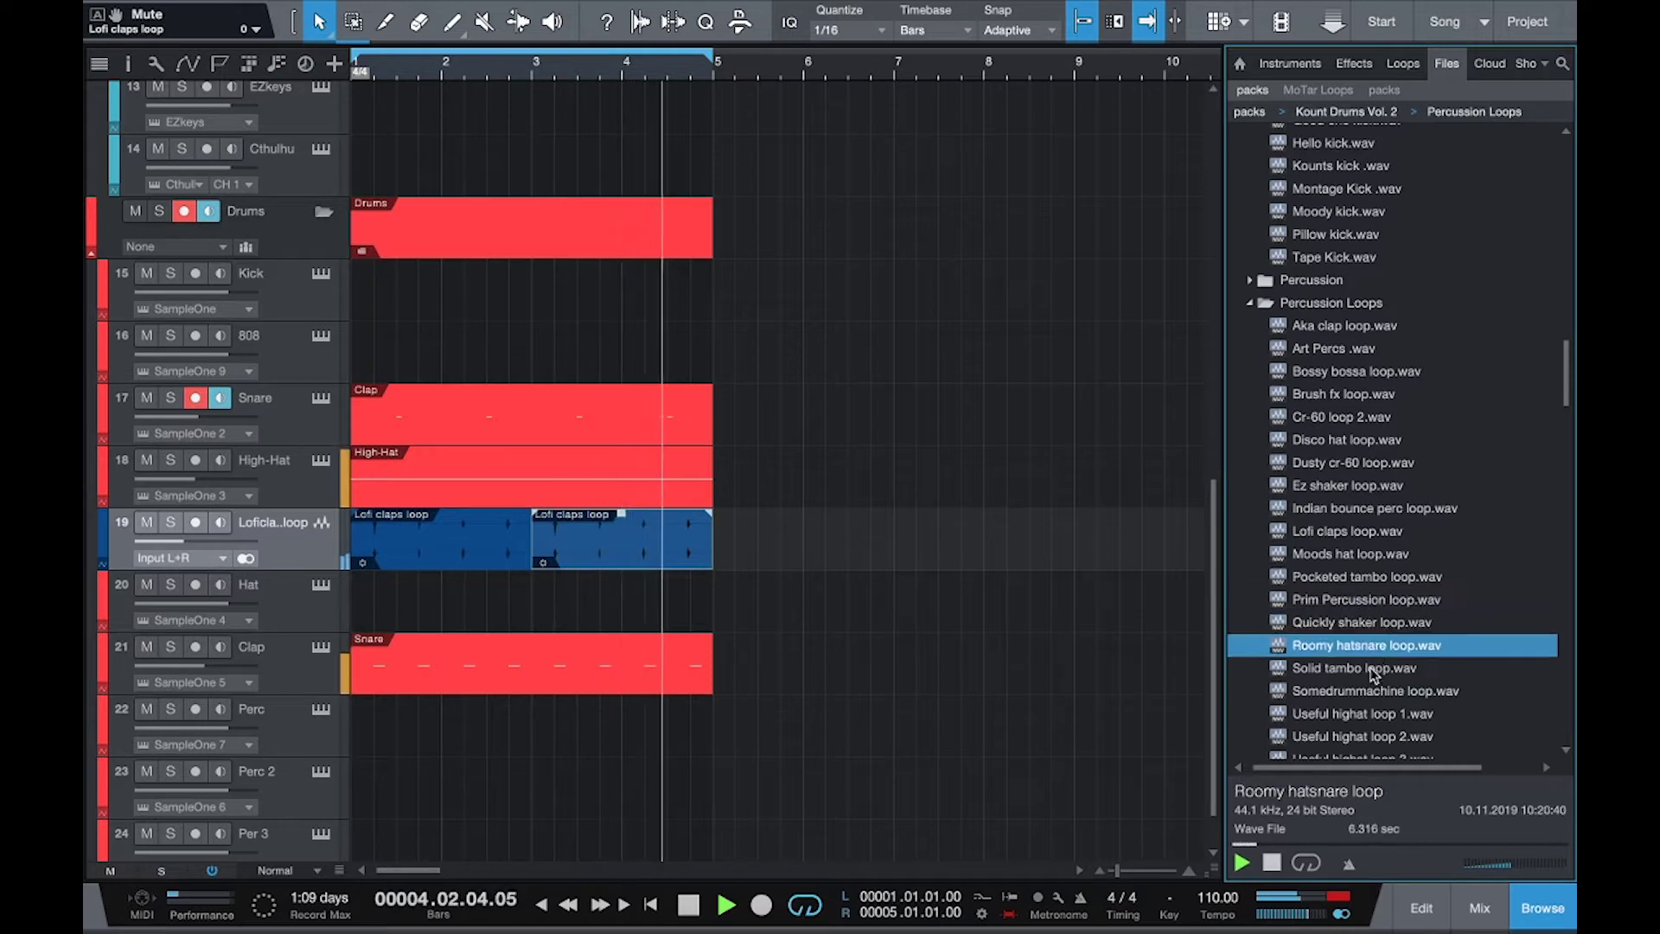
click(1371, 669)
scroll(1374, 674, down, 1)
Audition Useful highat loops 1 and 2, Somedrummachine loop and Zooted hat loop over the beat.
click(1380, 697)
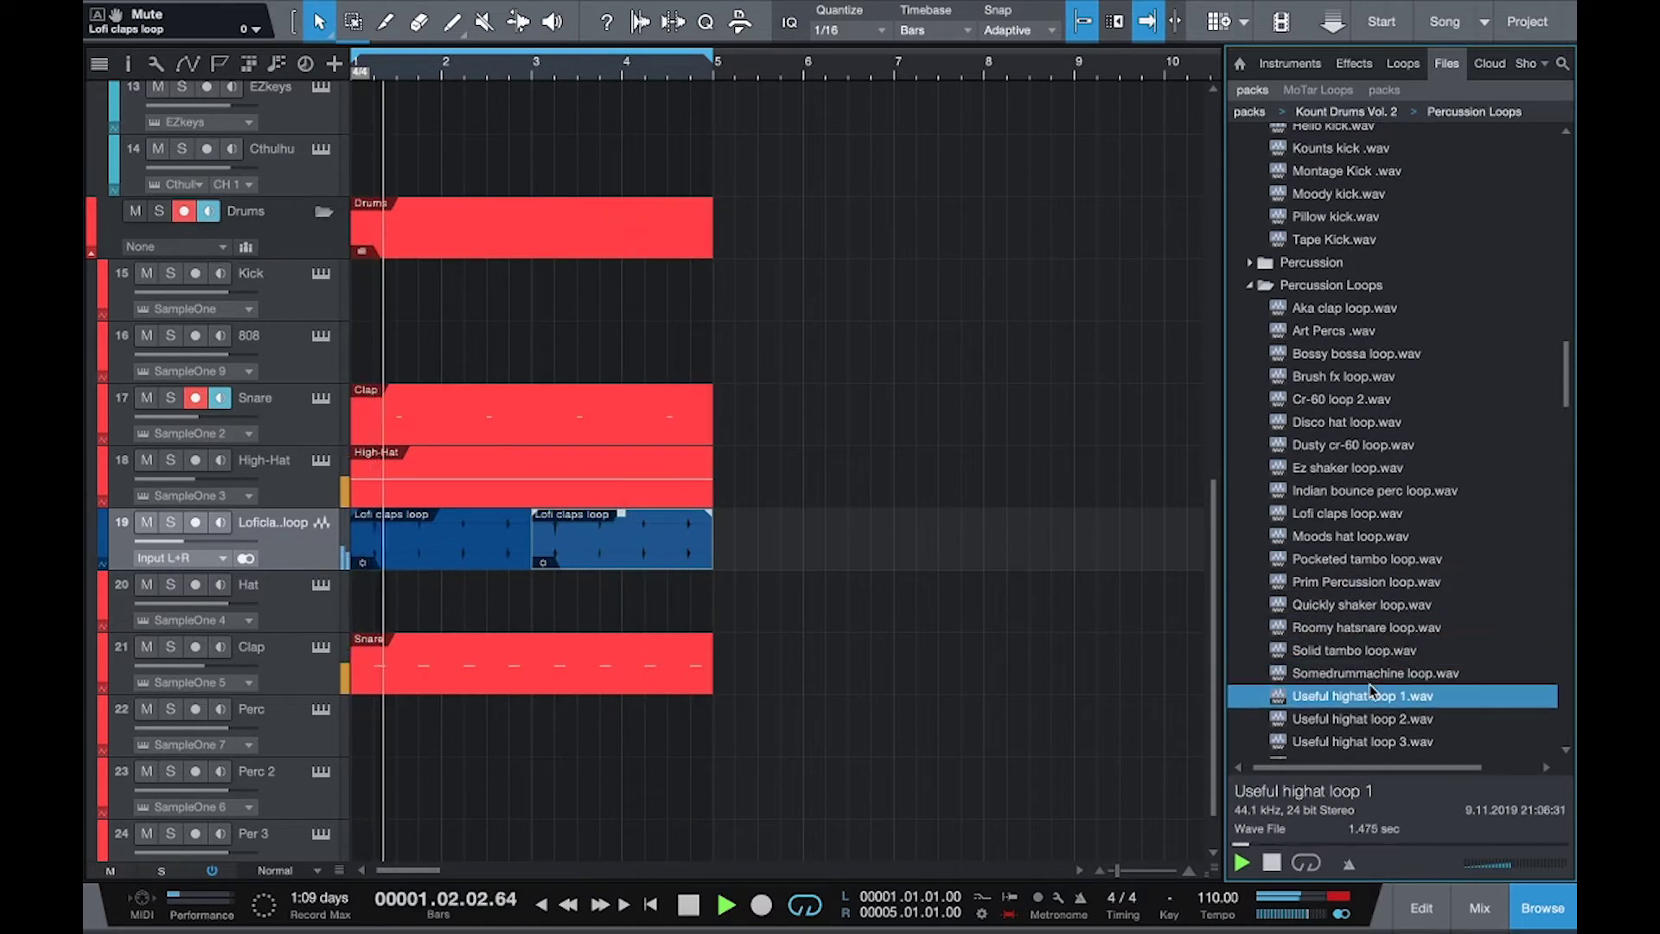
click(1383, 718)
scroll(1388, 709, down, 1)
click(1402, 664)
scroll(1404, 667, down, 2)
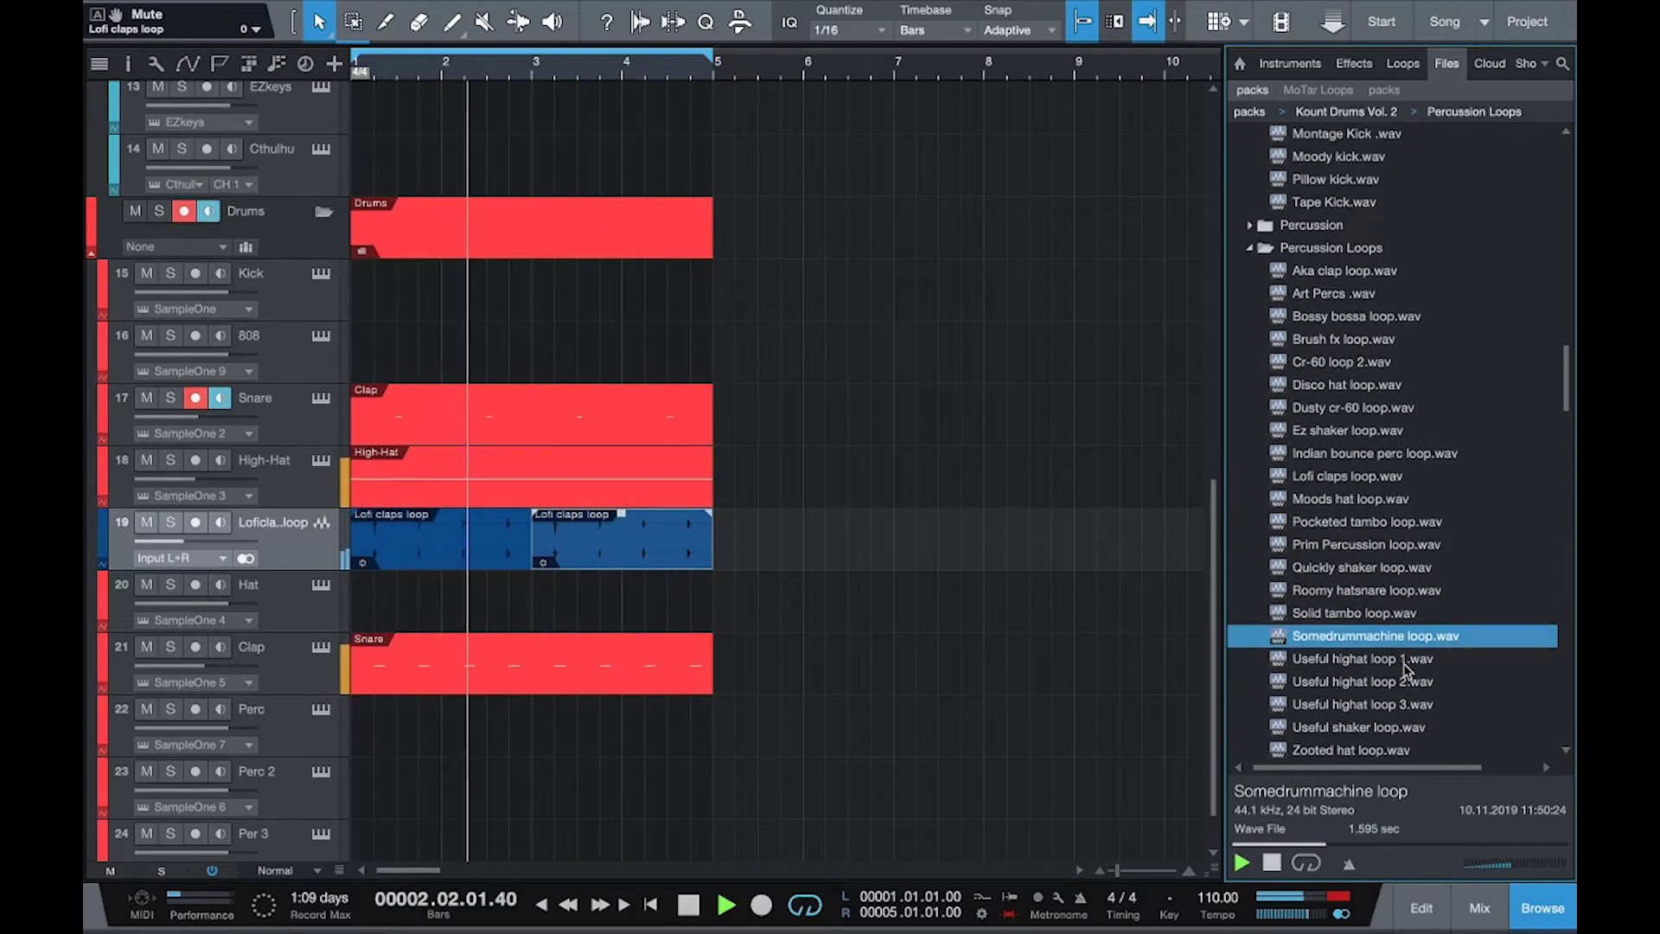
click(1374, 724)
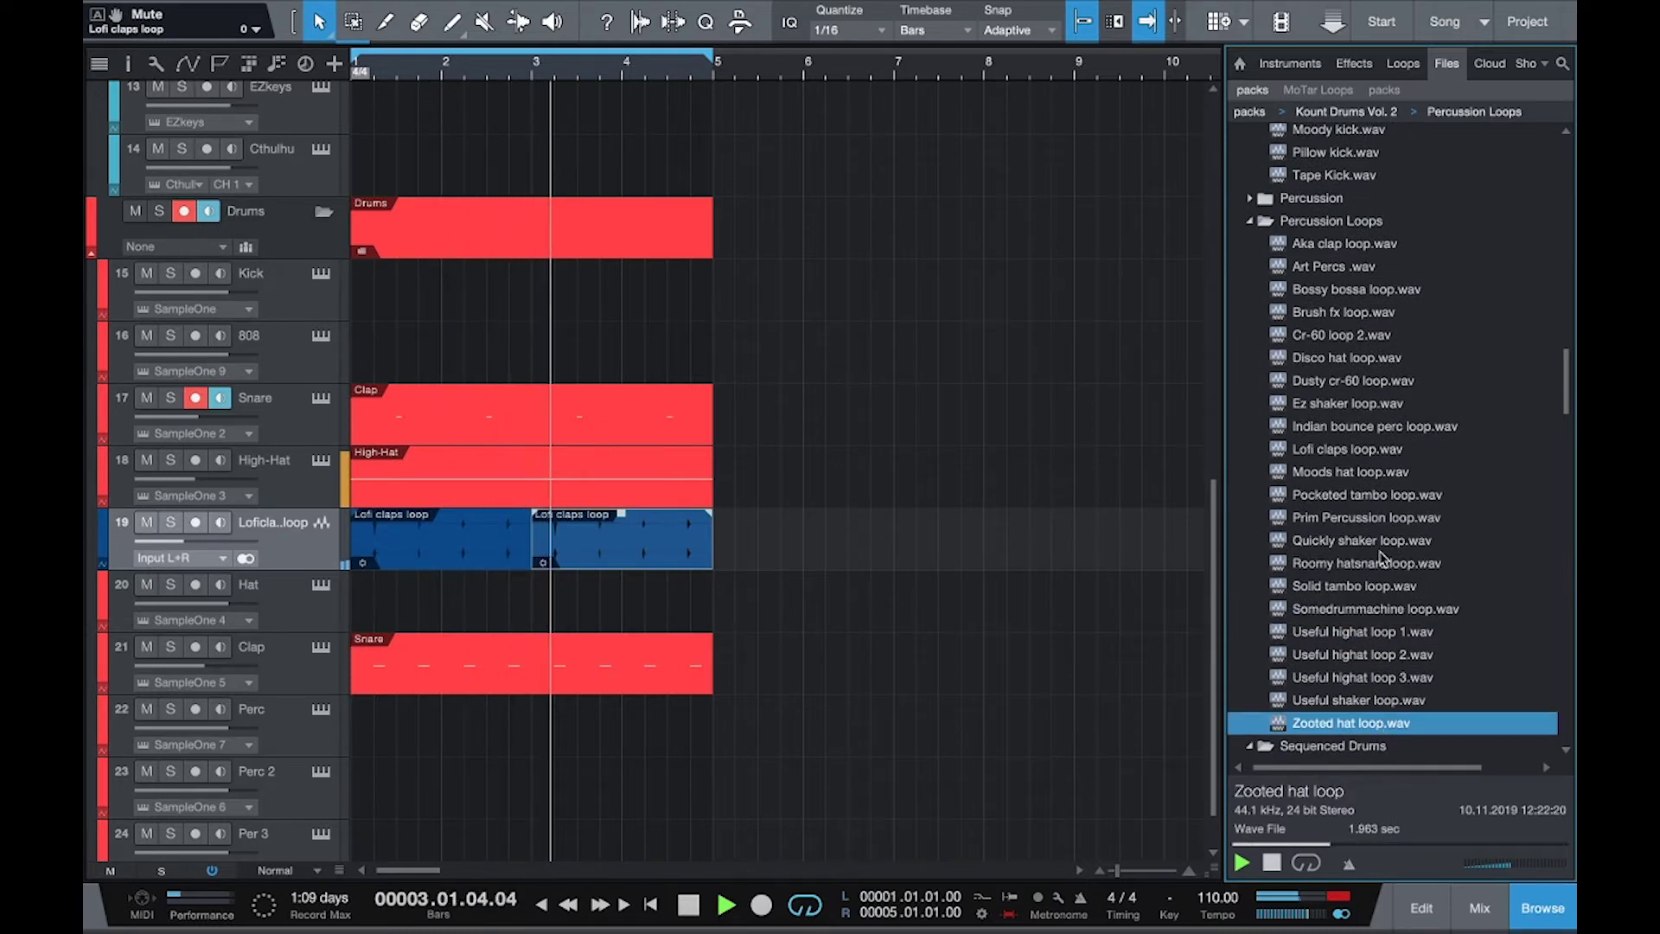
scroll(1381, 553, down, 1)
Audition the loops from Lofi claps back up the list to Brush fx, and return to Cr-60 loop 2.wav.
click(1370, 426)
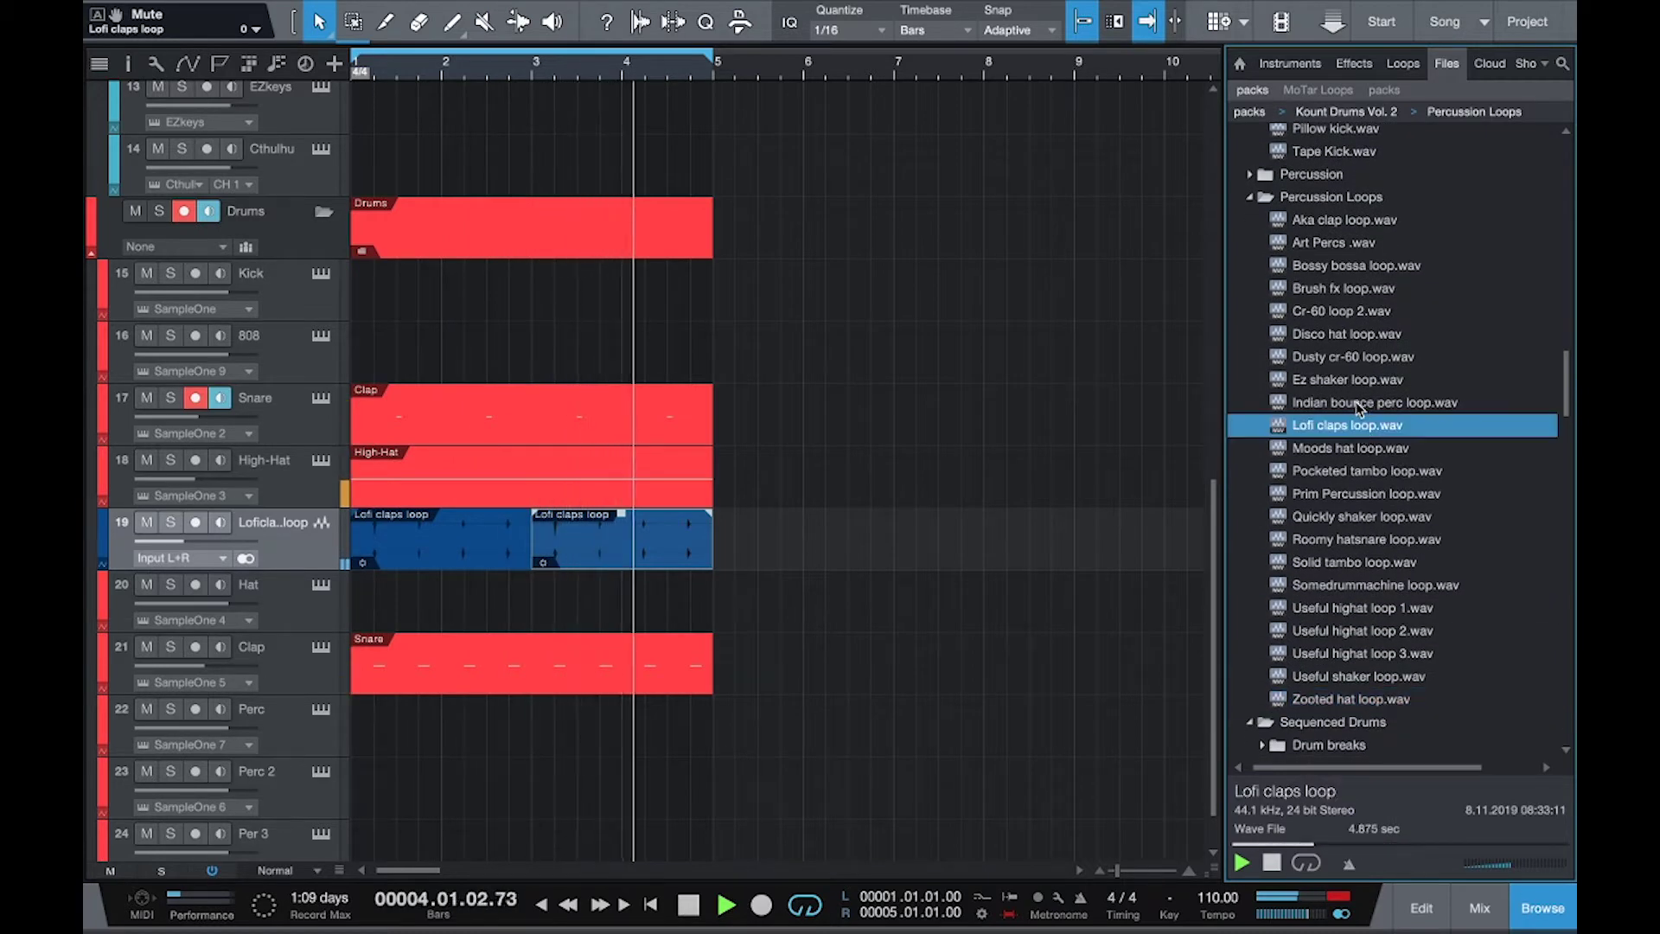
click(1355, 404)
click(1348, 381)
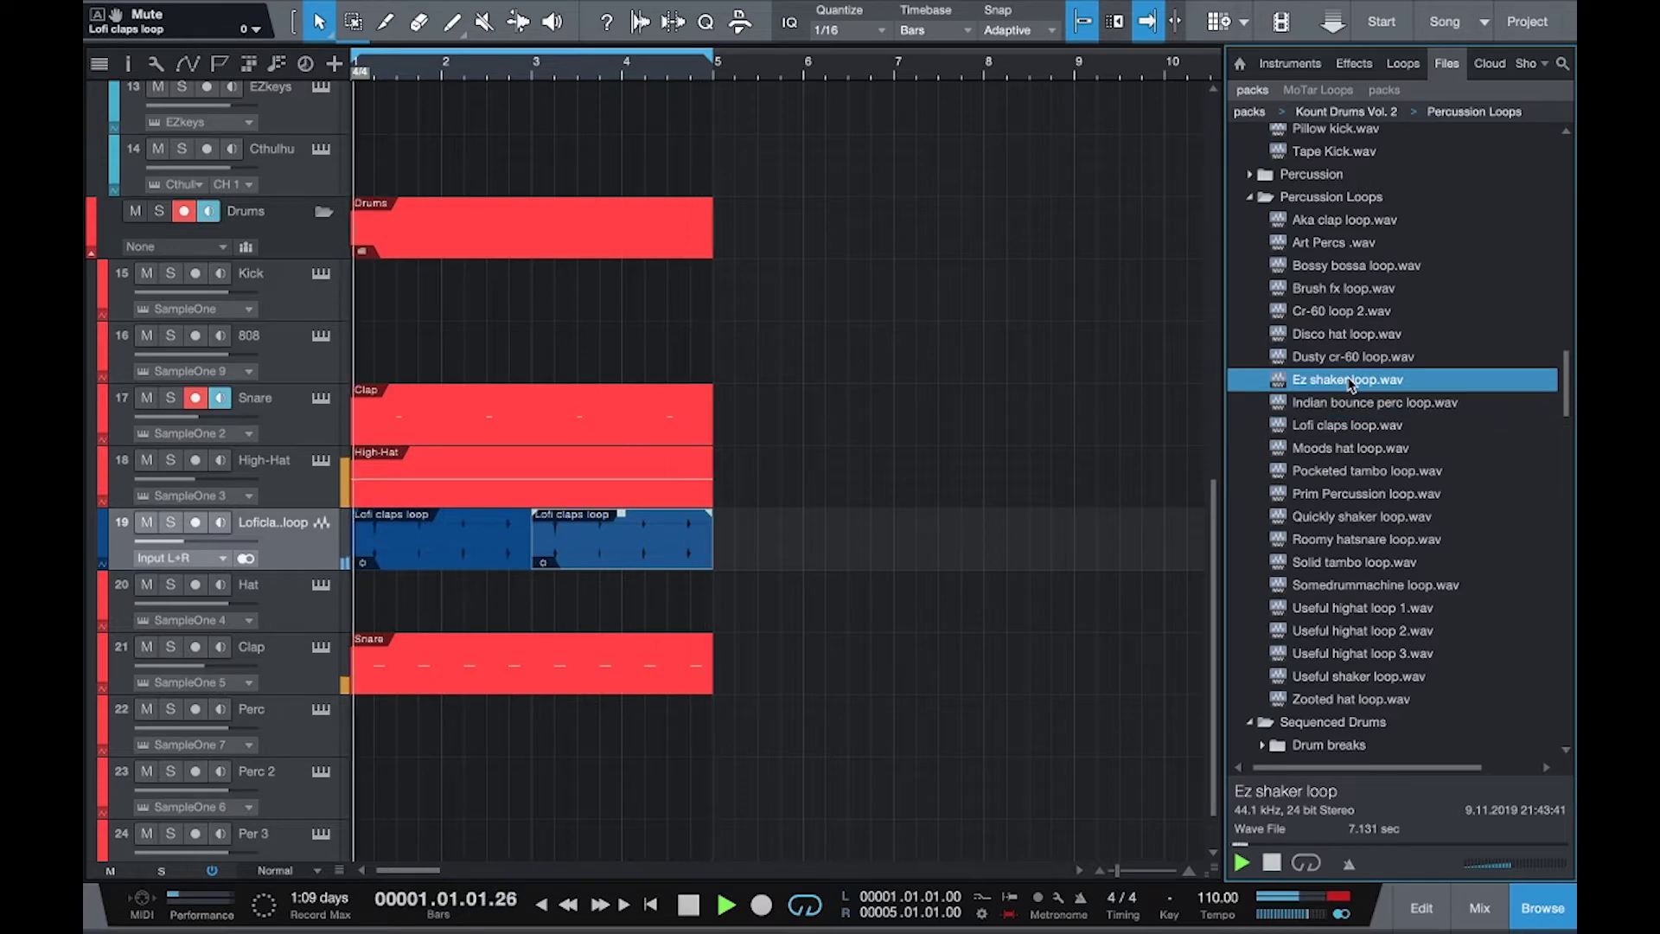
click(1346, 356)
click(1345, 335)
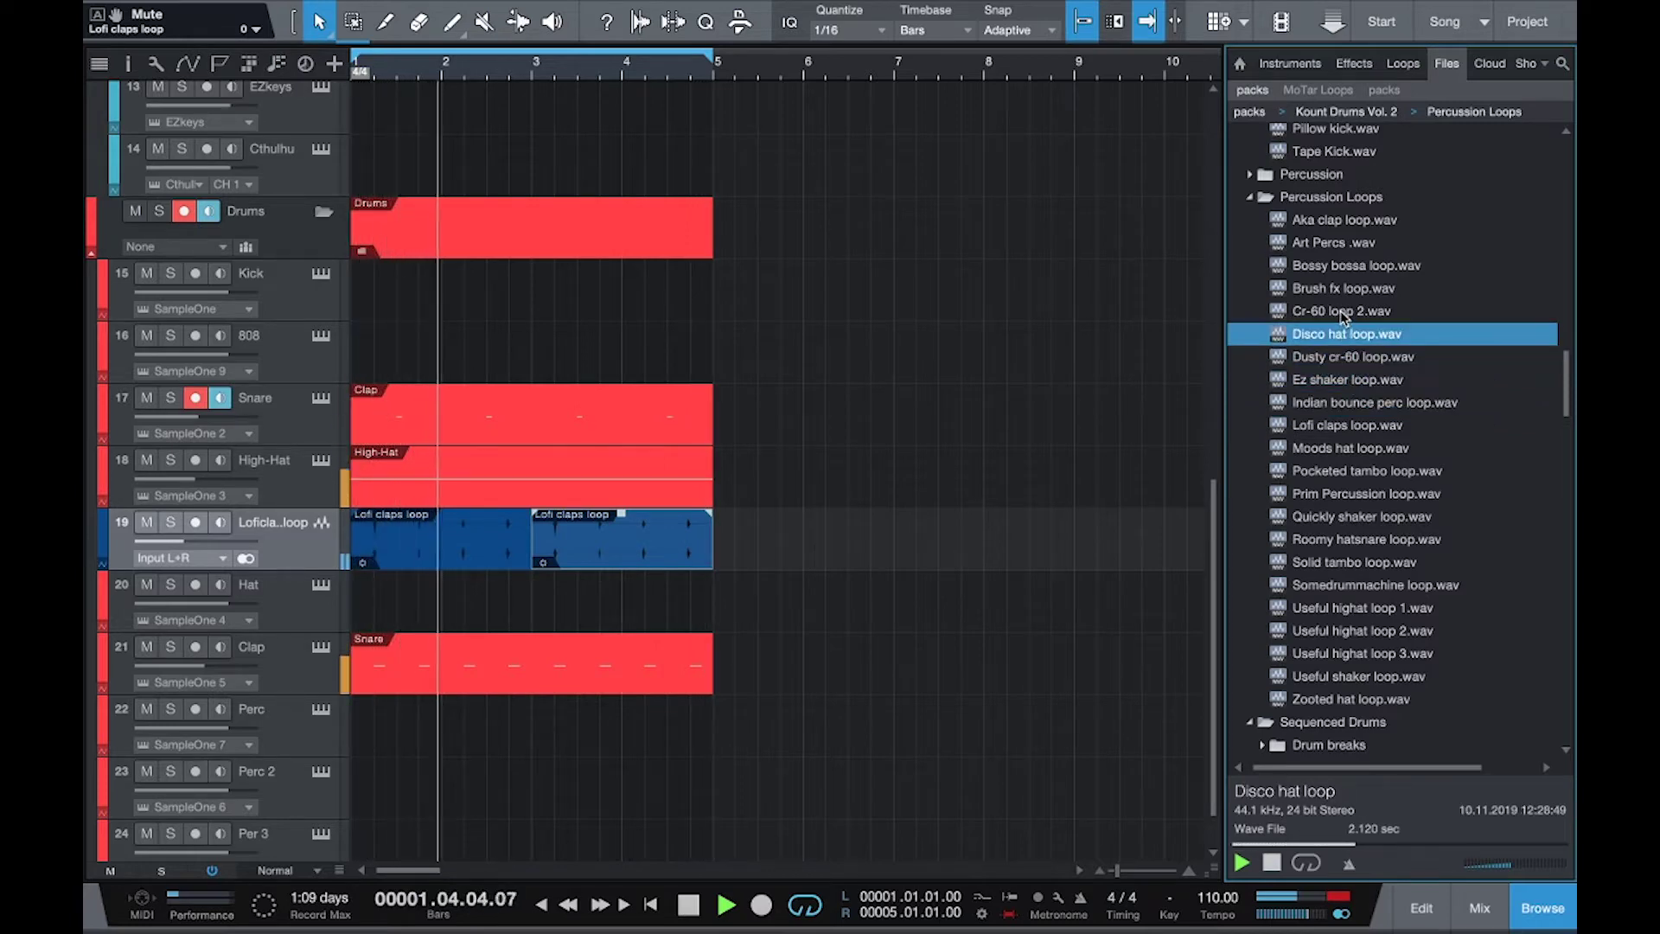
click(1345, 312)
click(1341, 290)
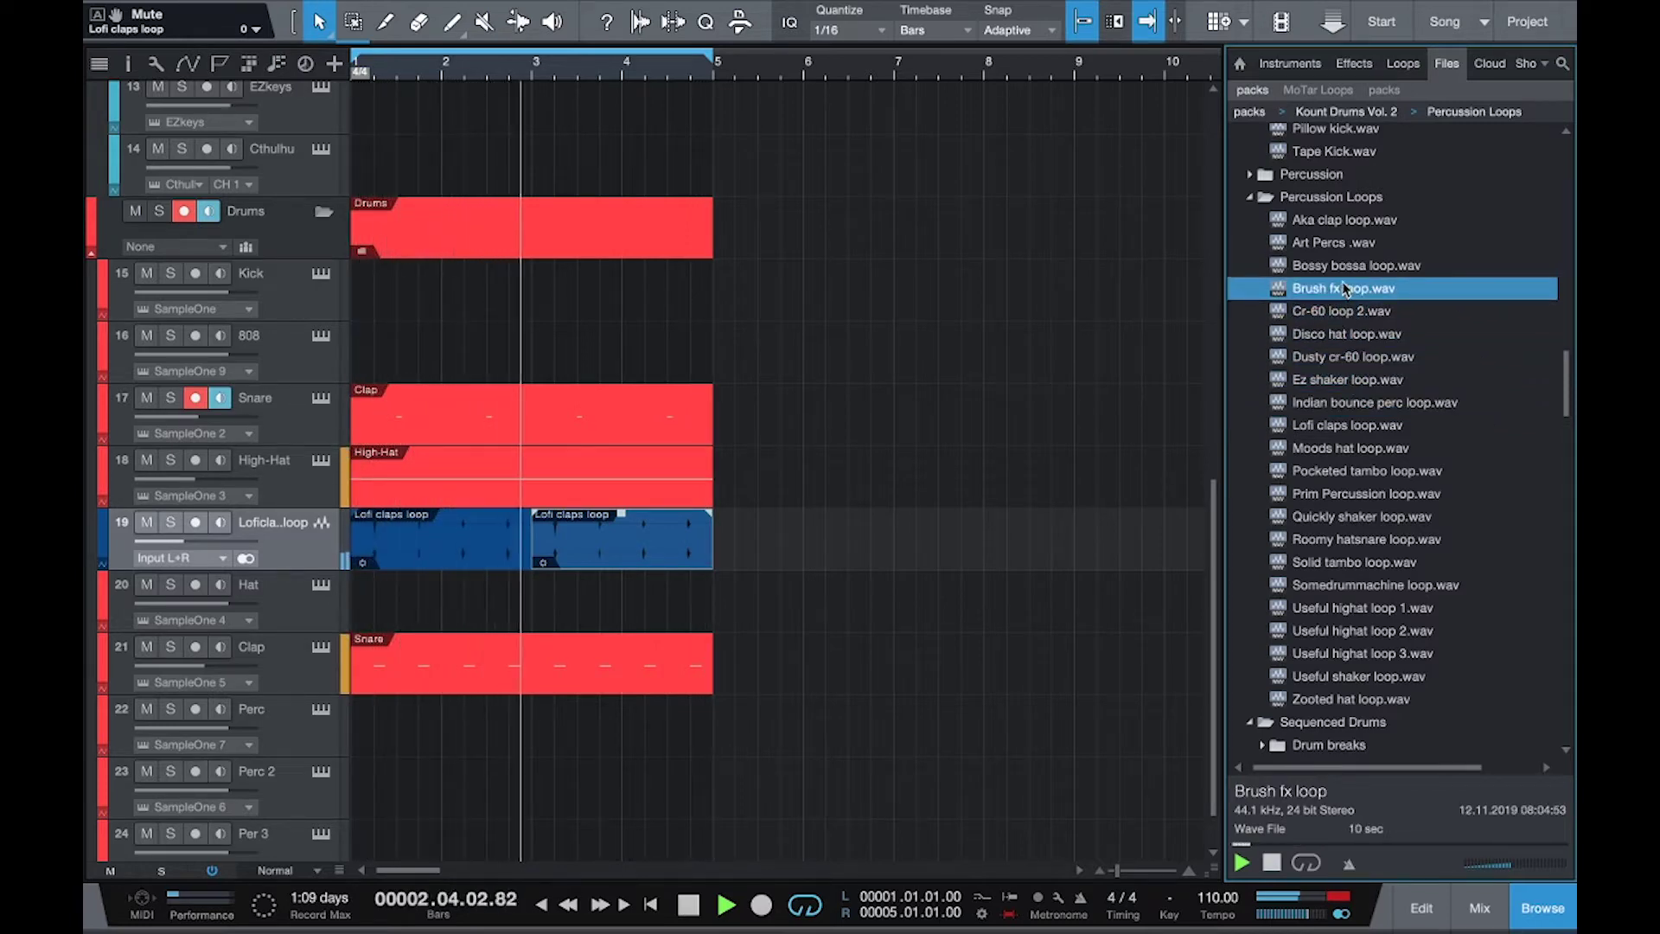
click(1337, 312)
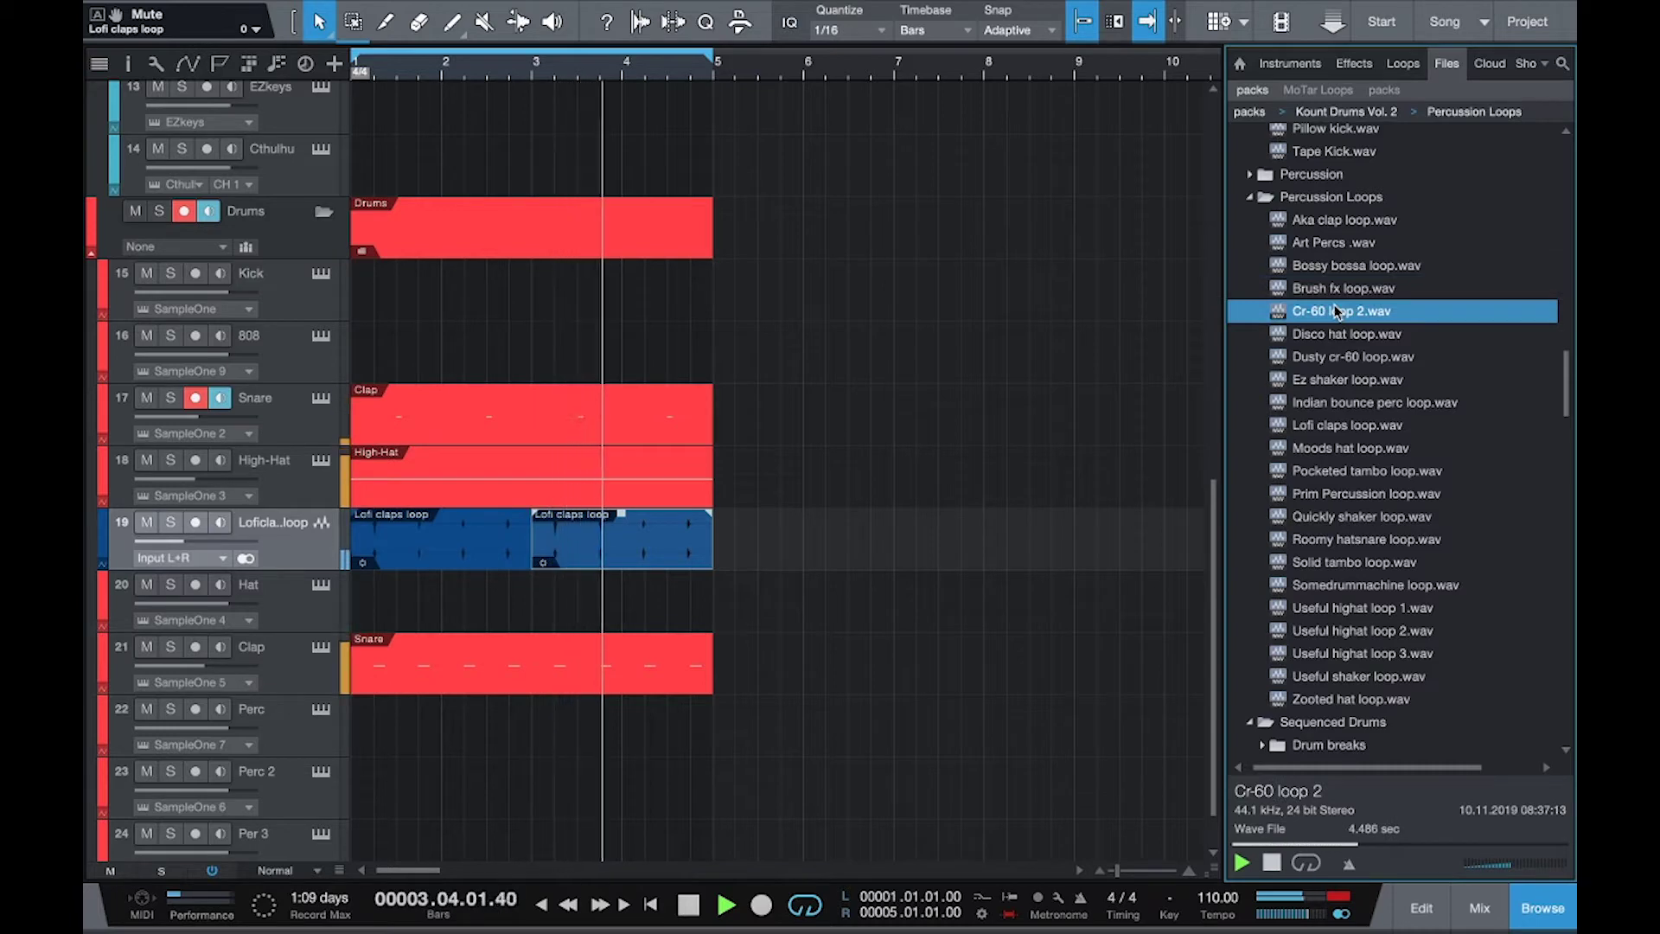
Place Cr-60 loop 2.wav on a new track at bar 1, fit it to two bars and duplicate it to fill up to bar 5.
drag(1349, 315, 378, 577)
key(space)
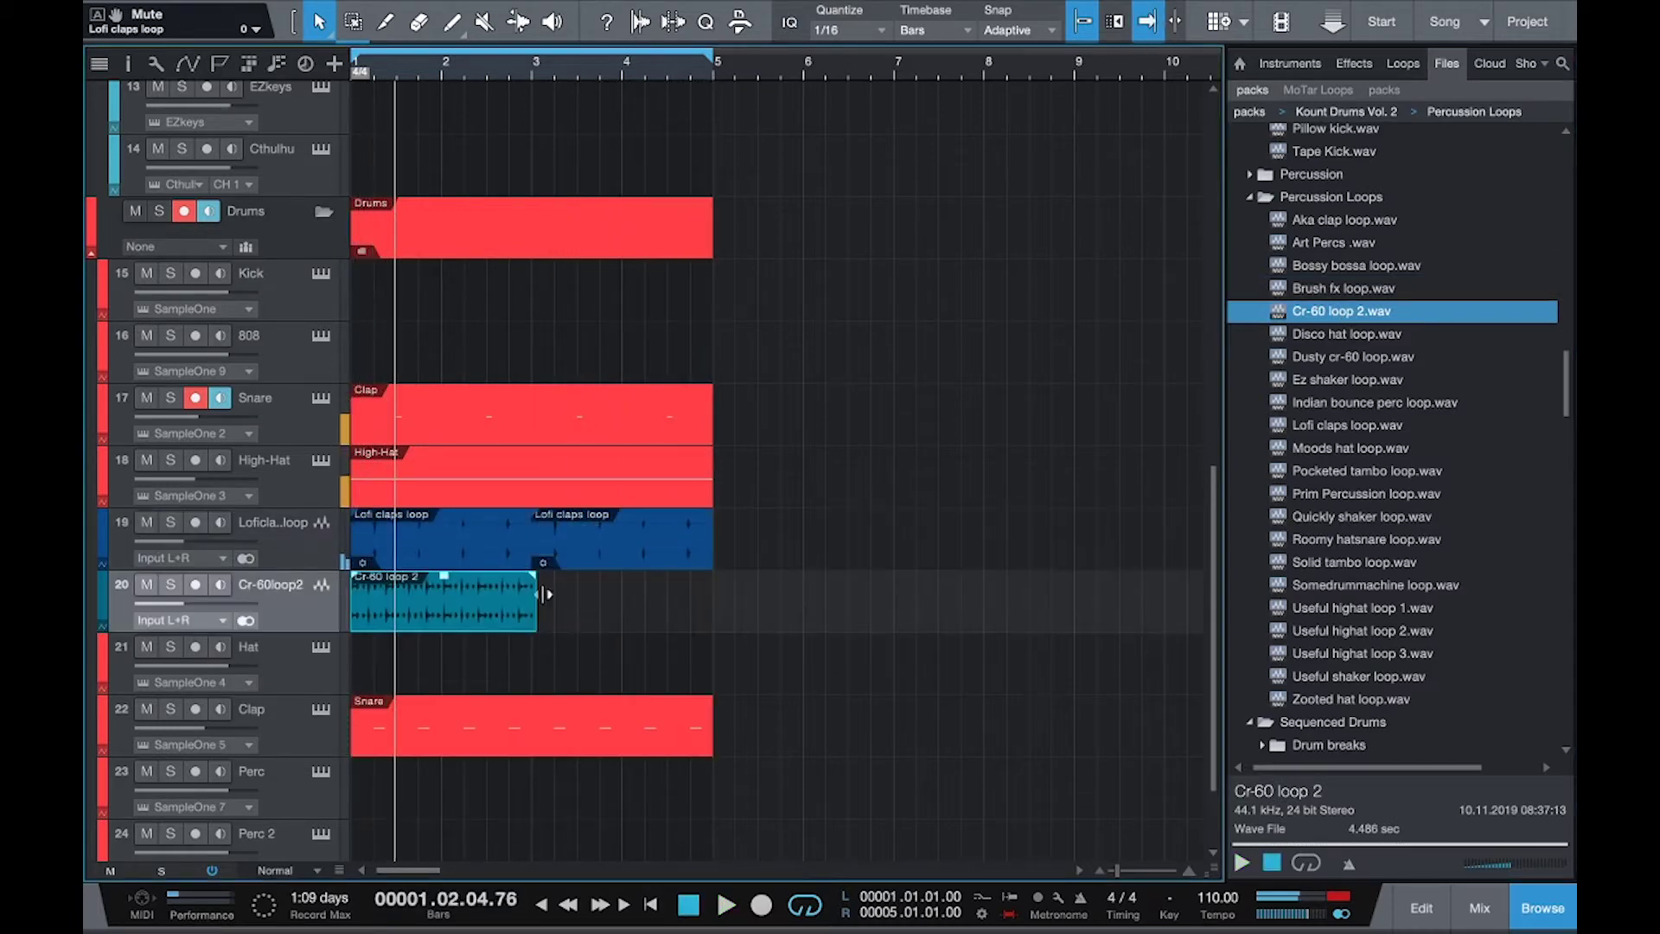
drag(543, 608, 643, 610)
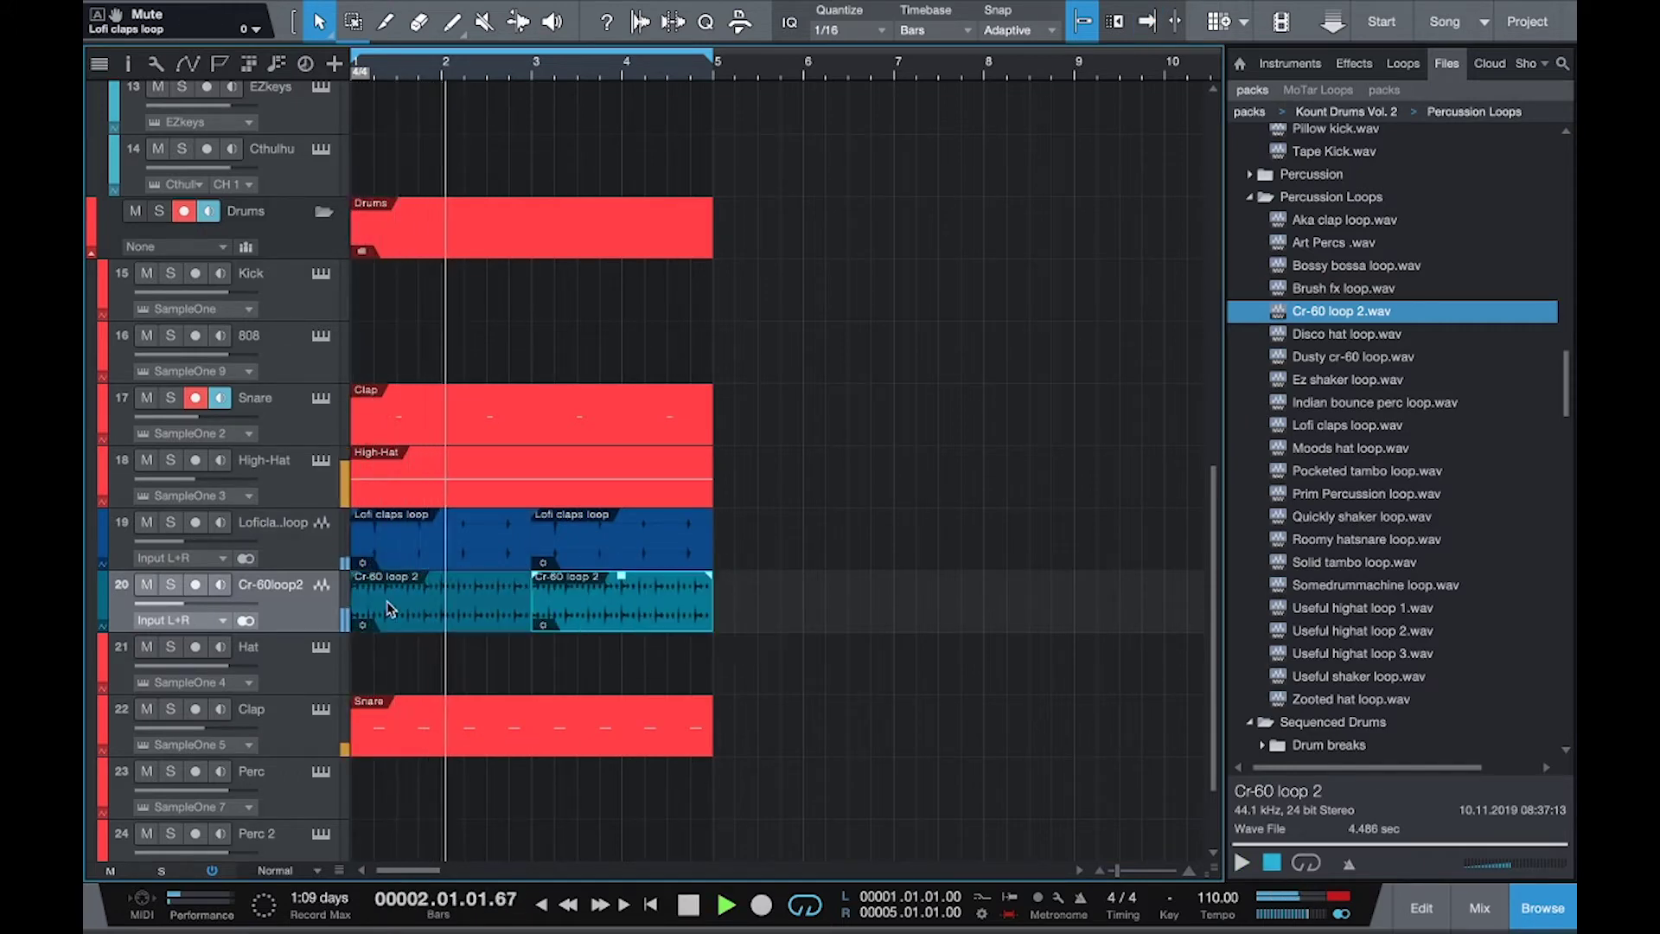
Lower the Cr-60 loop 2 channel's volume to -22.7 dB in the mixer.
key(F3)
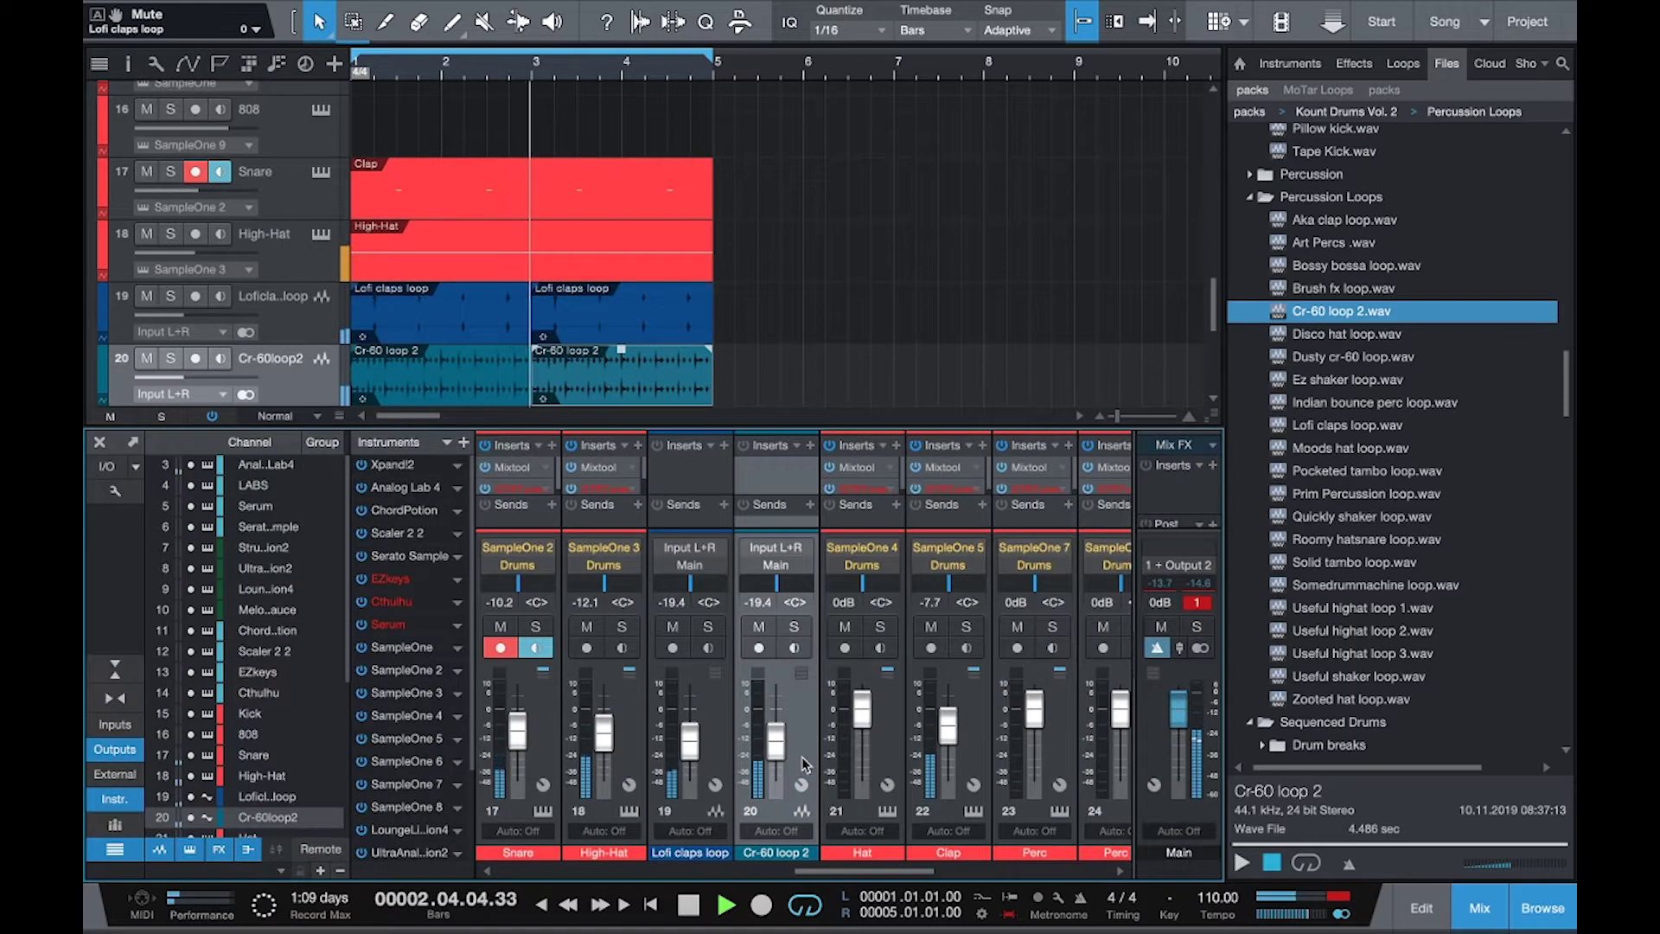
drag(776, 753, 779, 757)
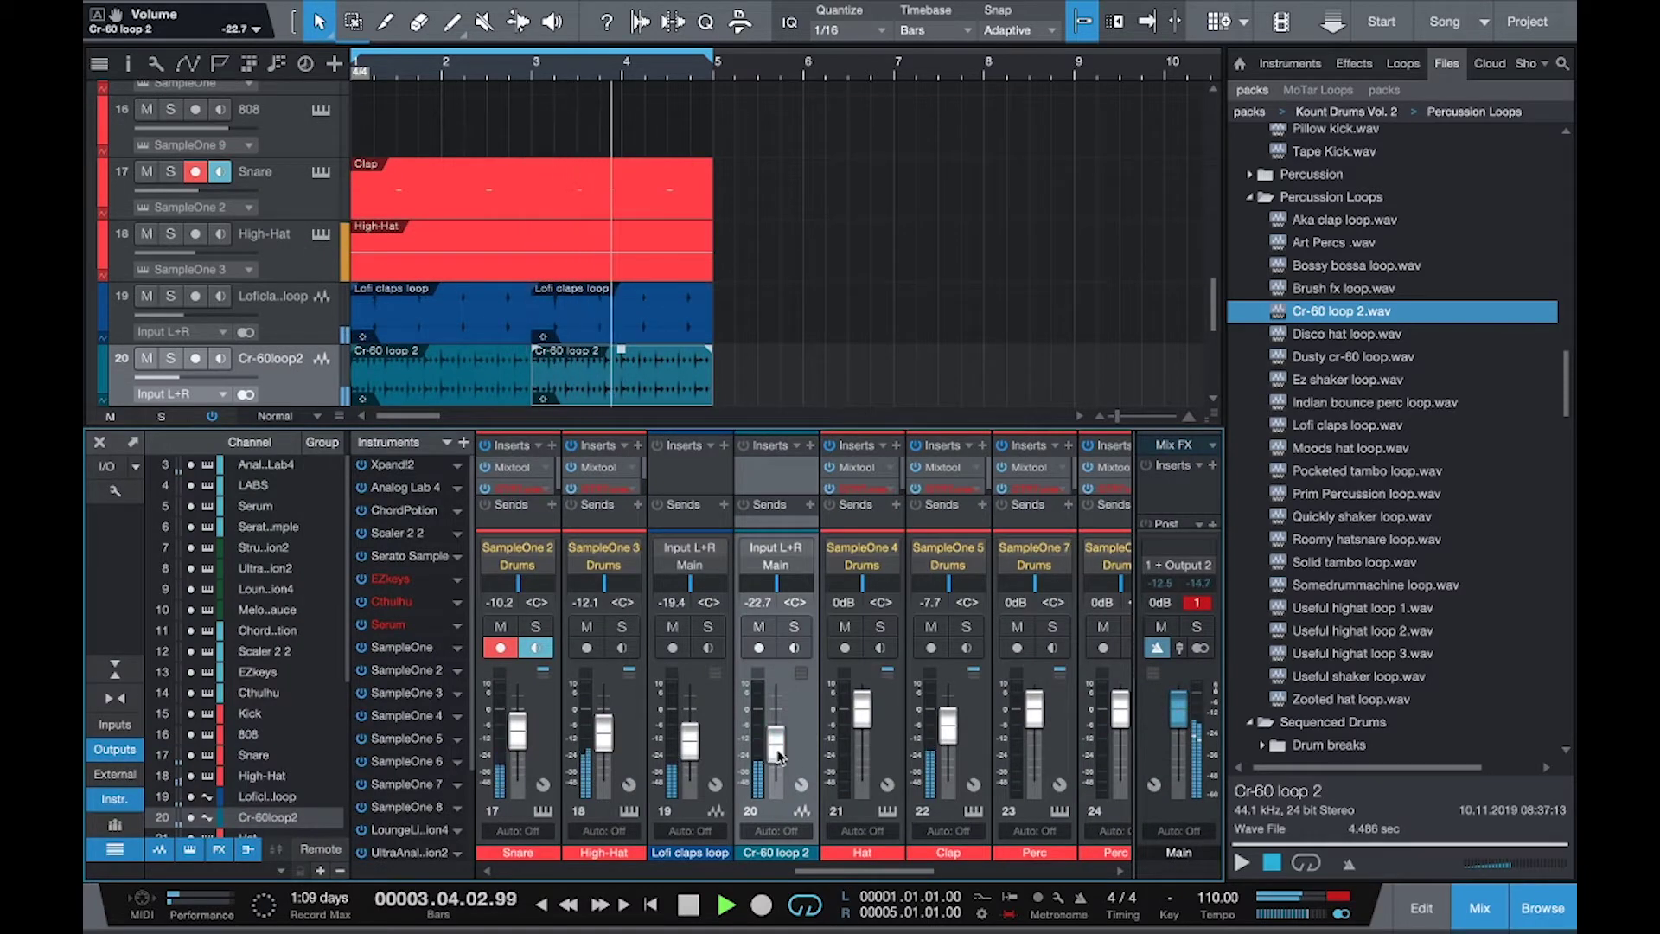
key(F3)
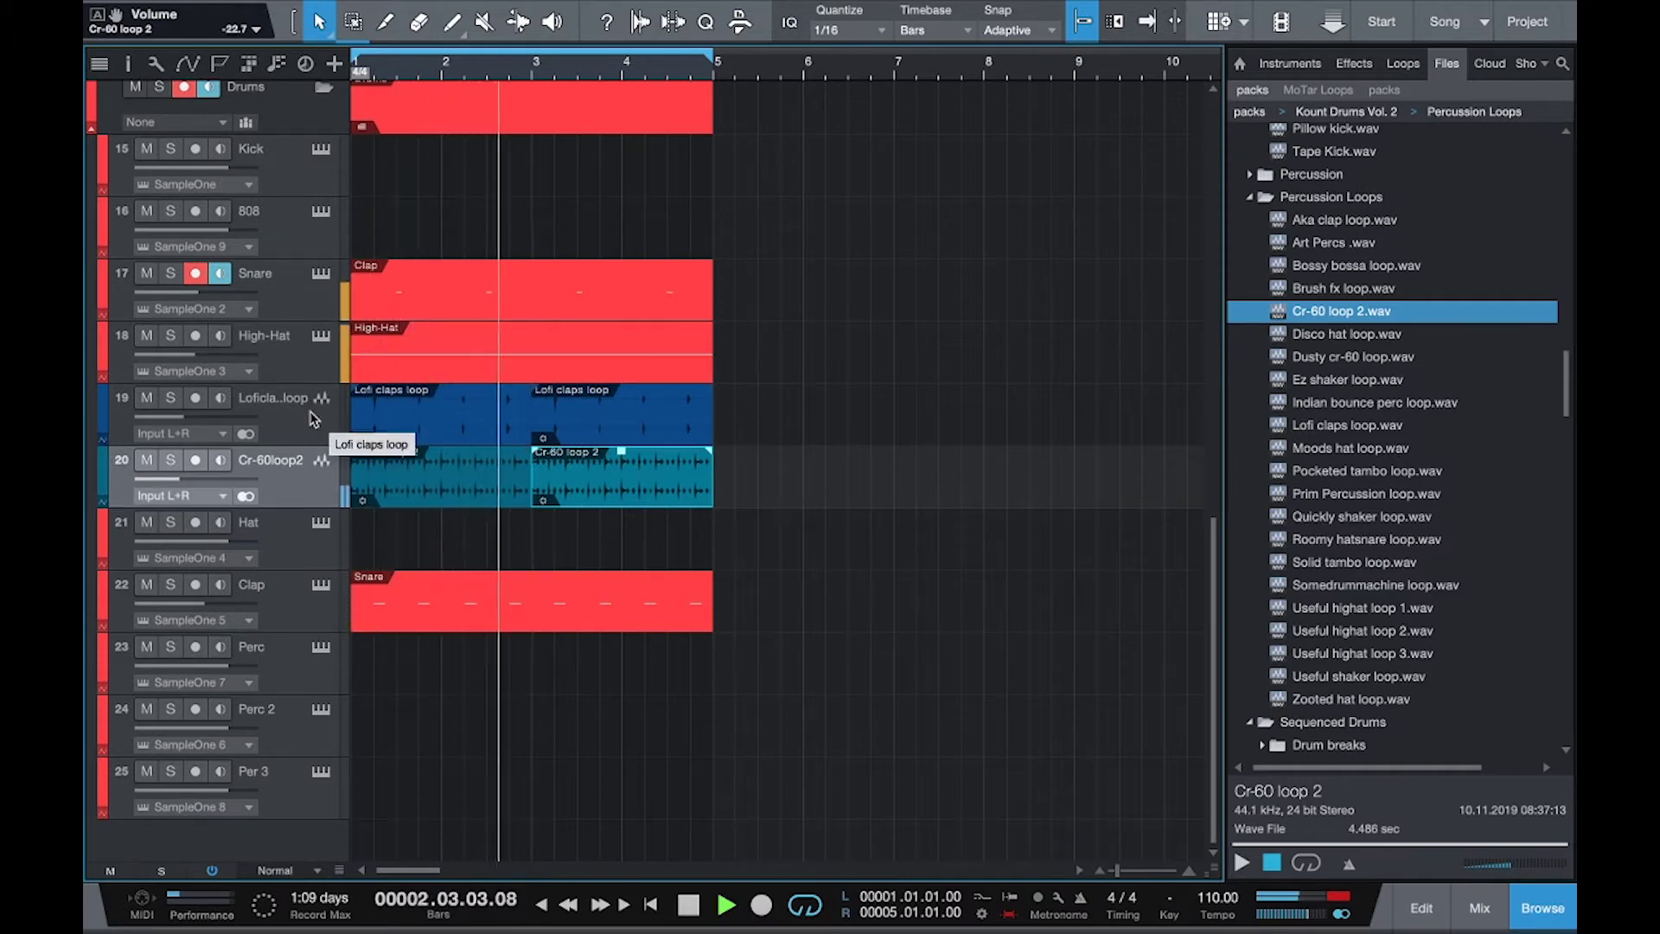
Insert the PanCake2 auto-pan plug-in on the Cr-60 loop 2 channel.
key(F3)
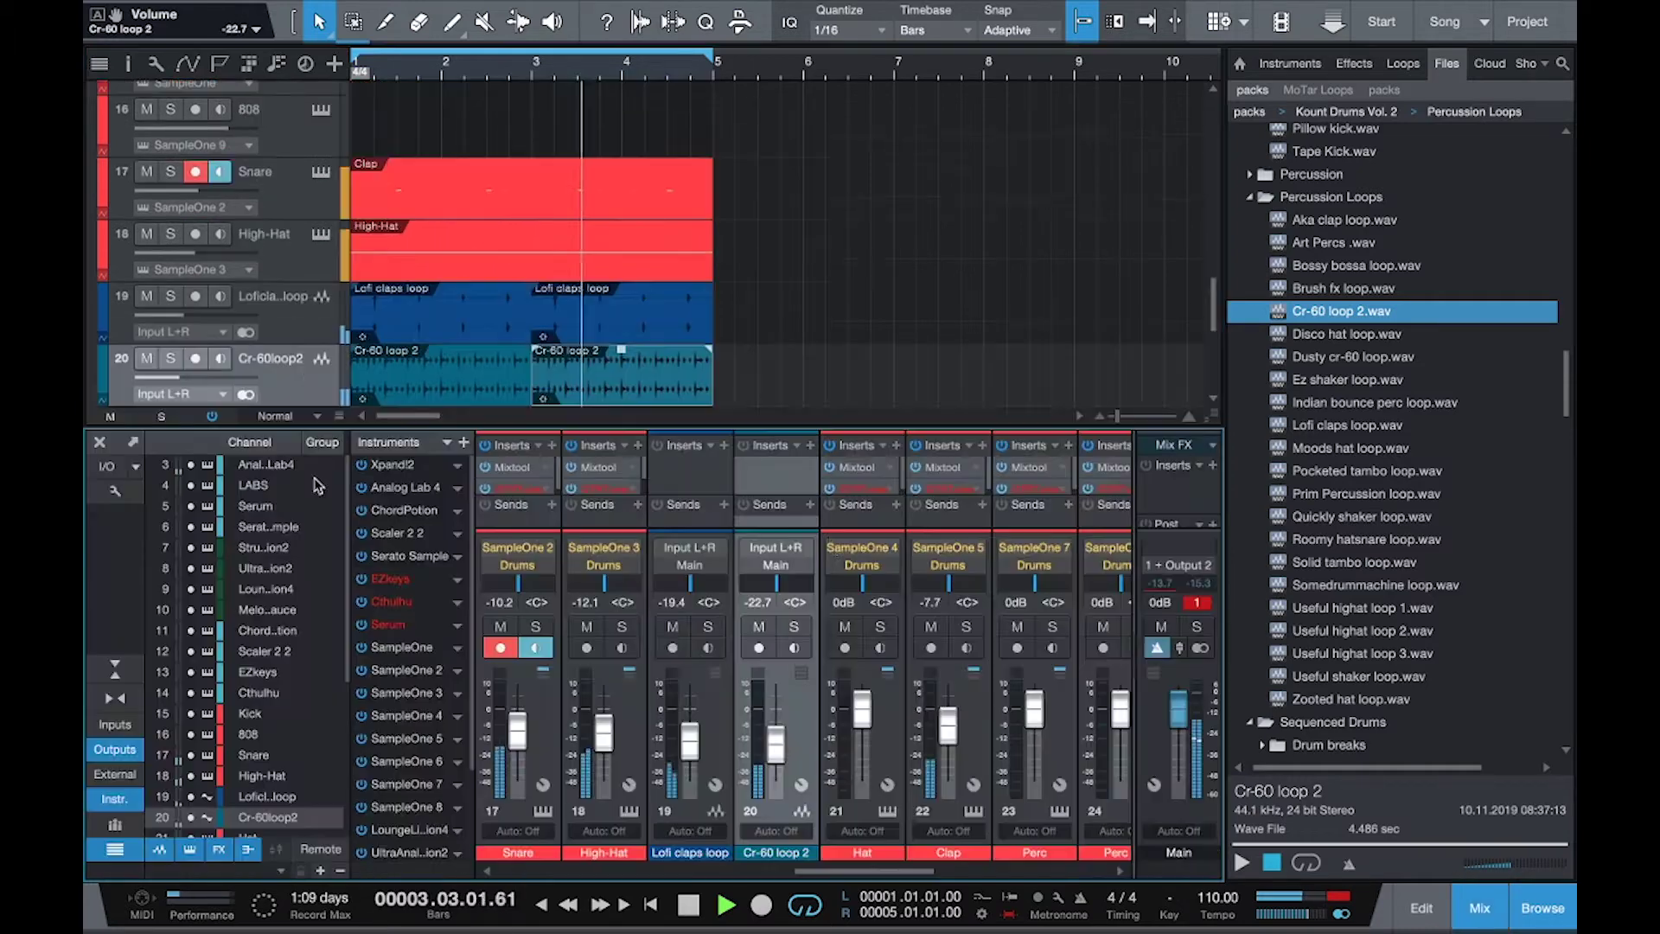
click(810, 445)
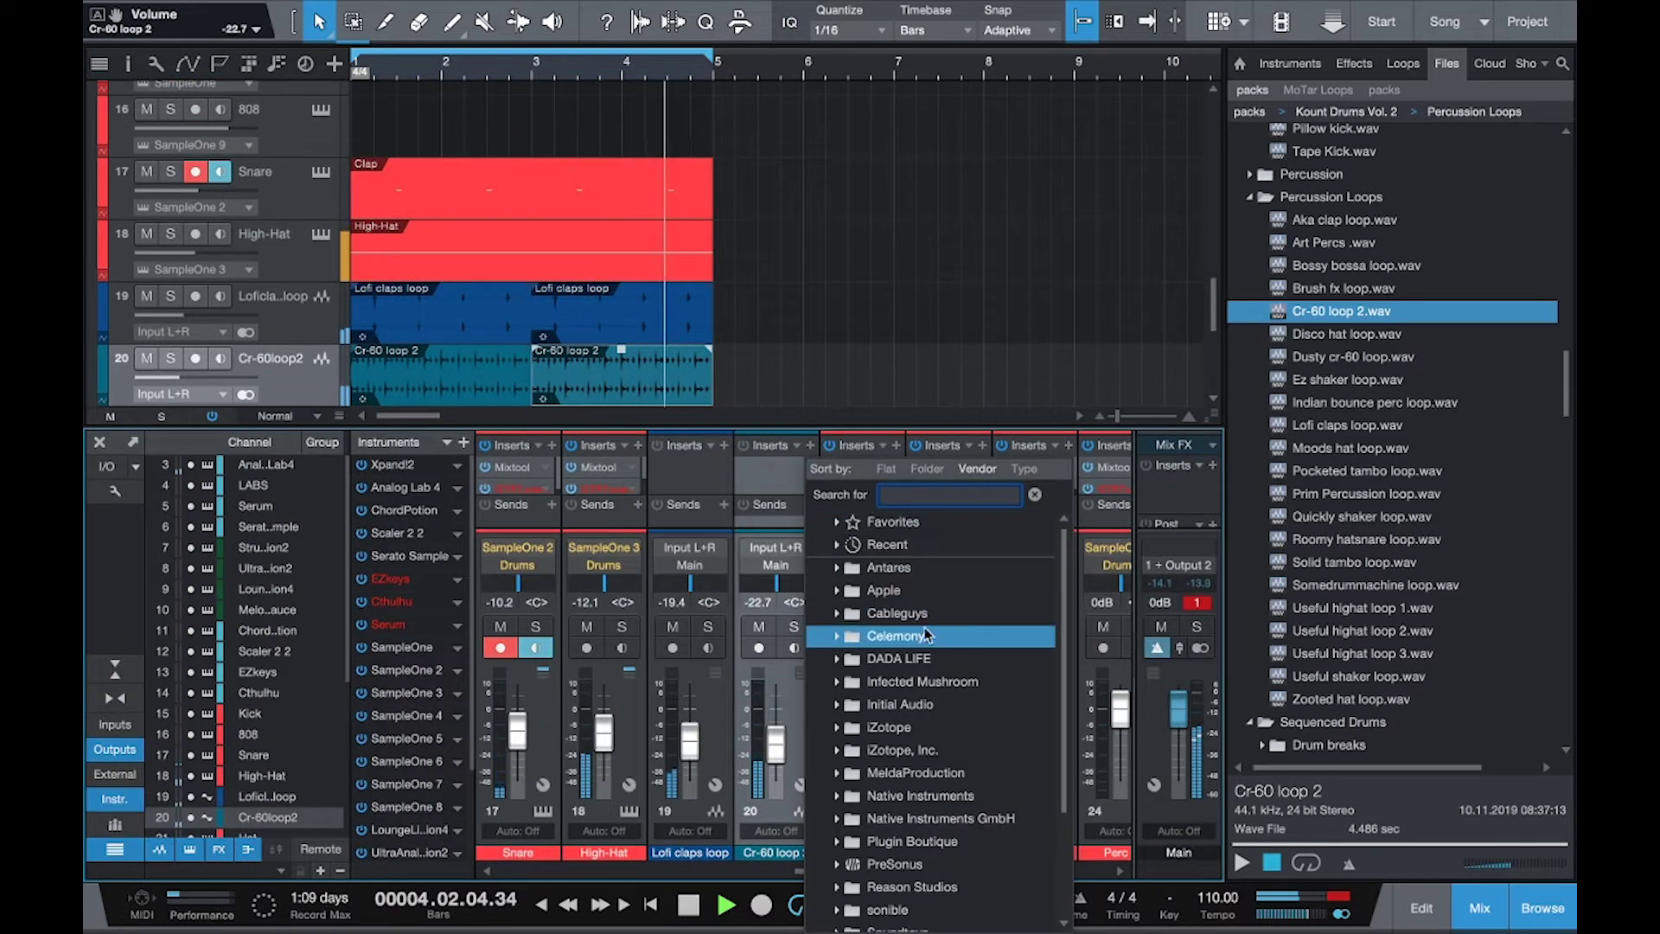
text(pan)
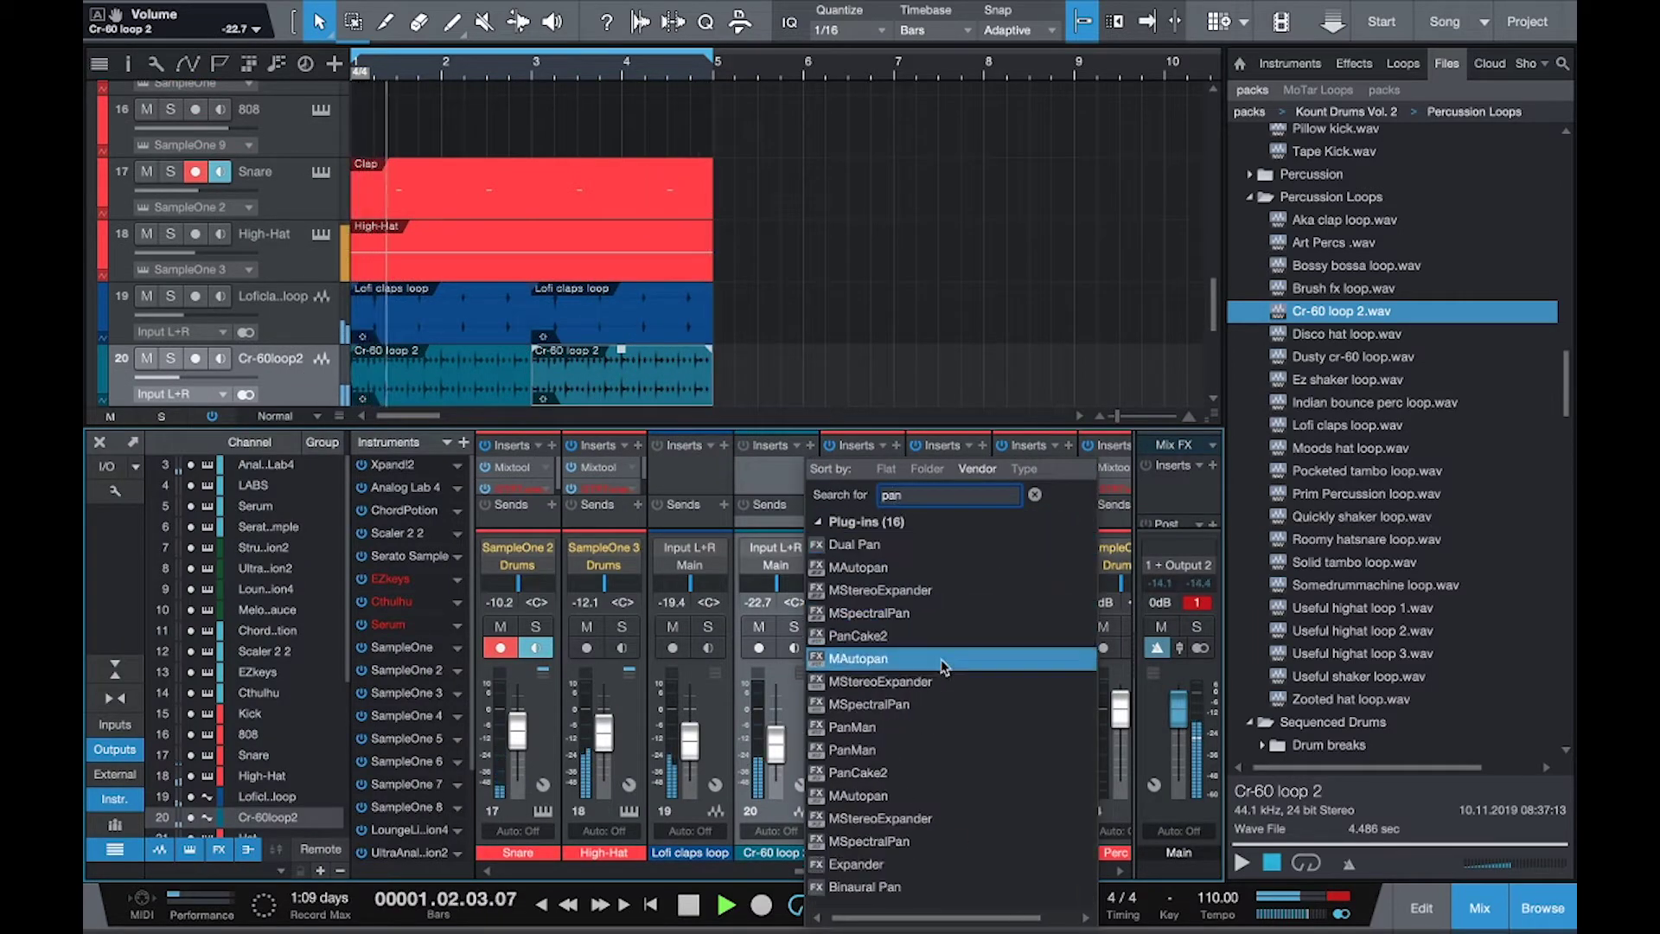
click(930, 636)
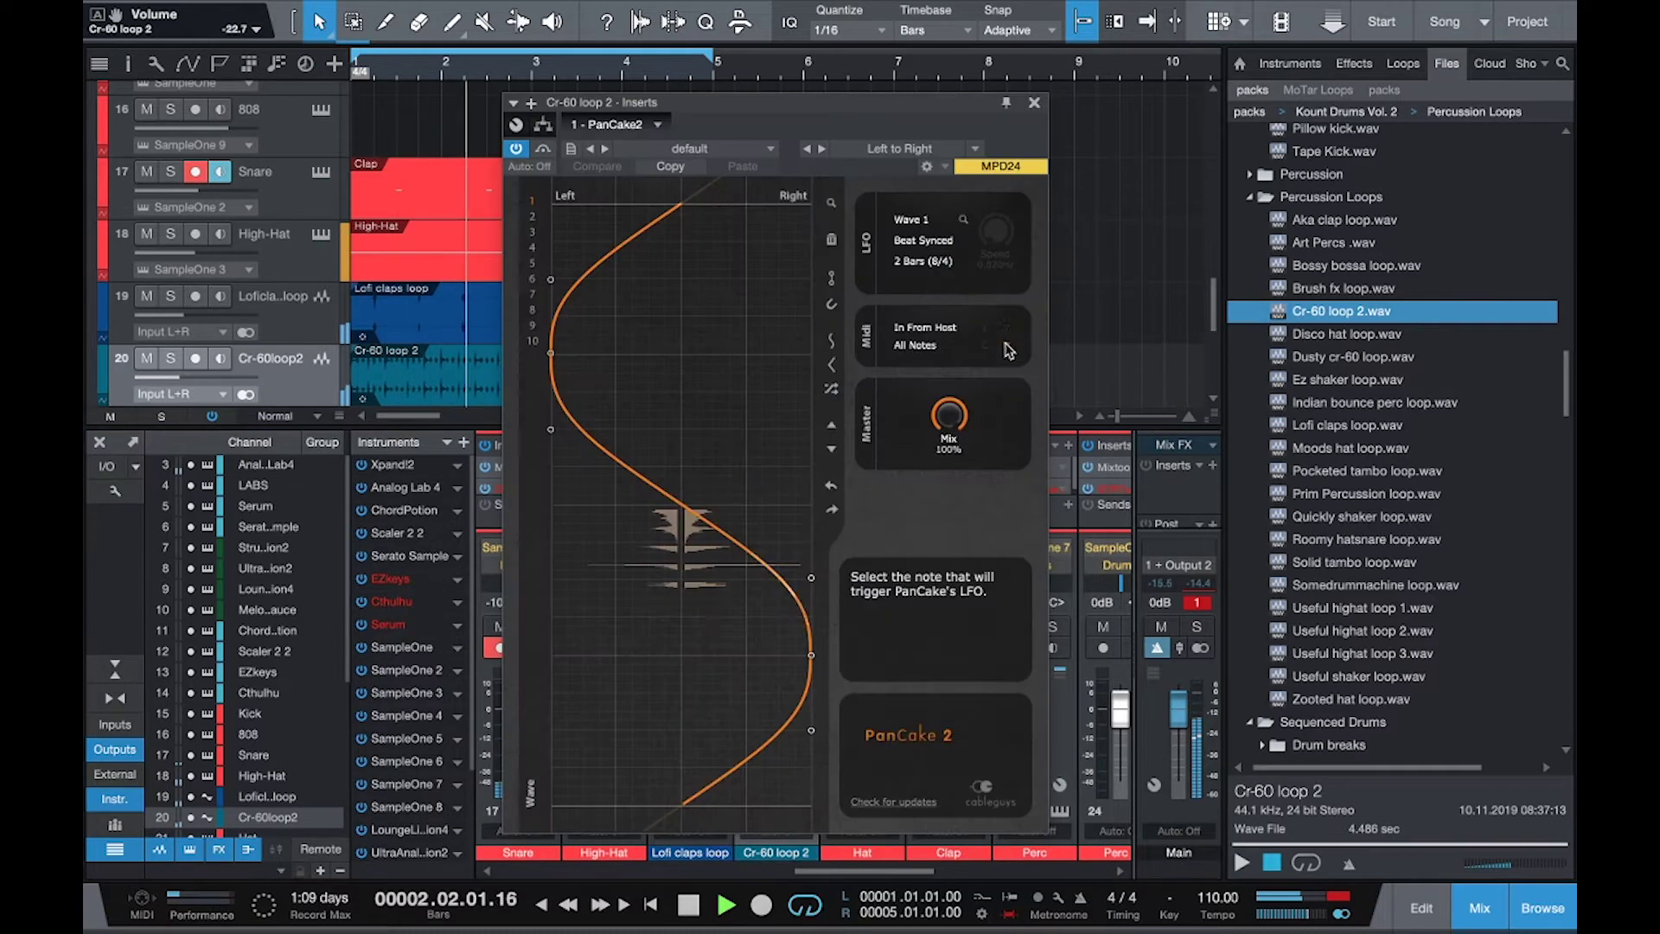
Load PanCake2's Fast to Slow preset and close the plug-in window and the mixer.
click(944, 154)
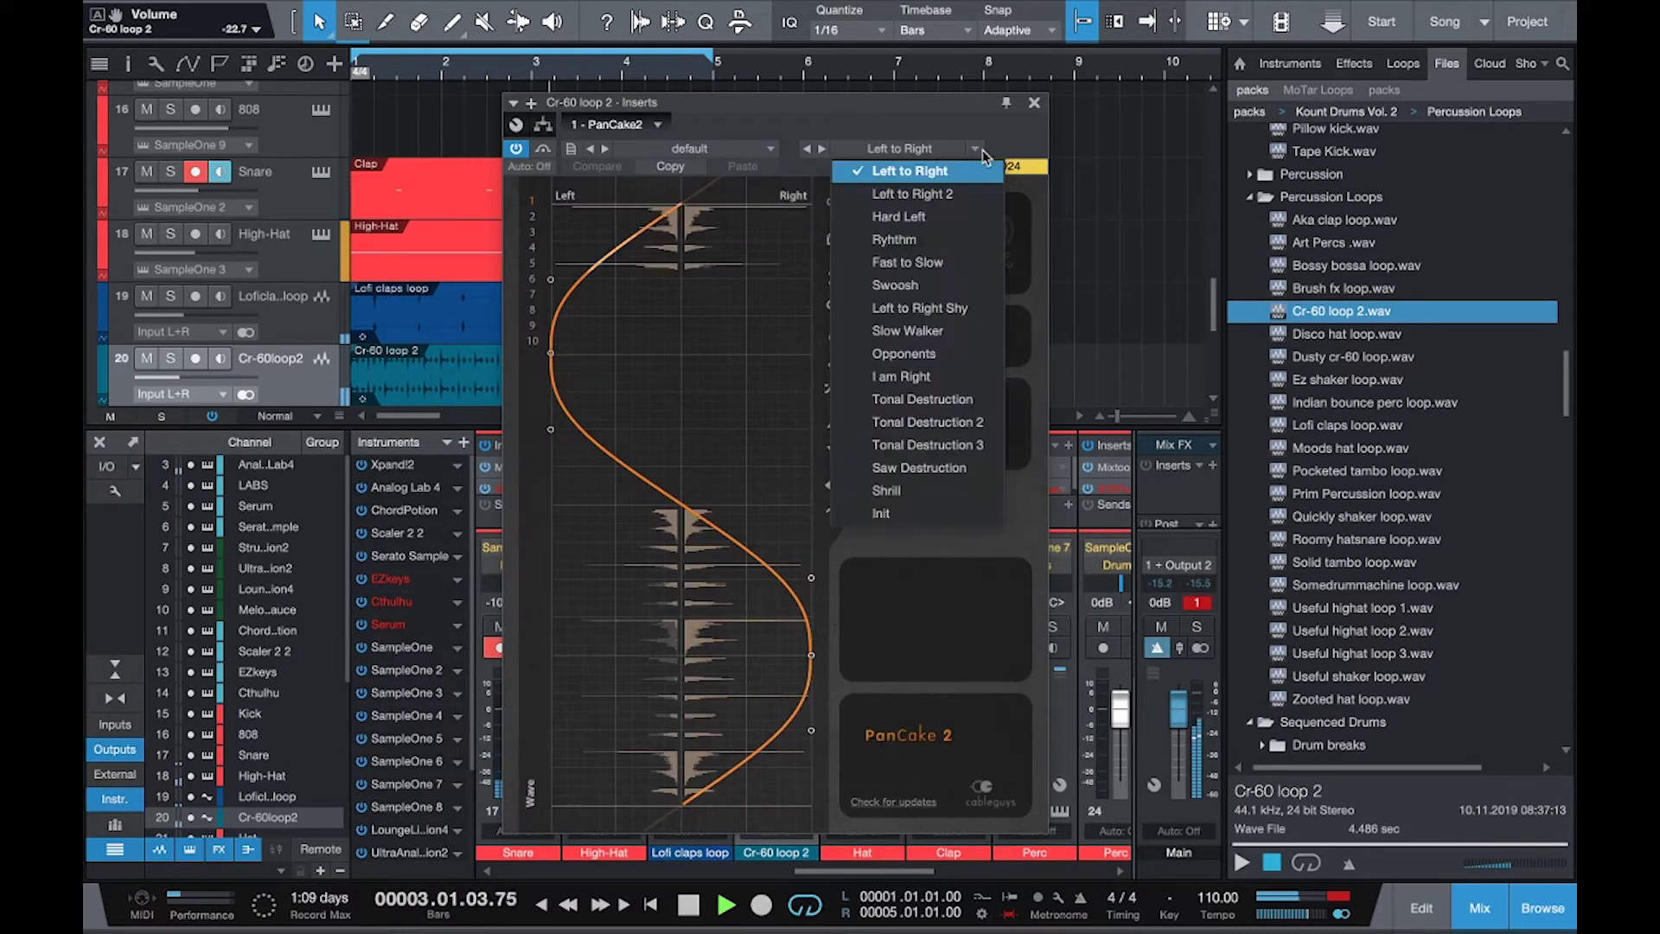
click(957, 263)
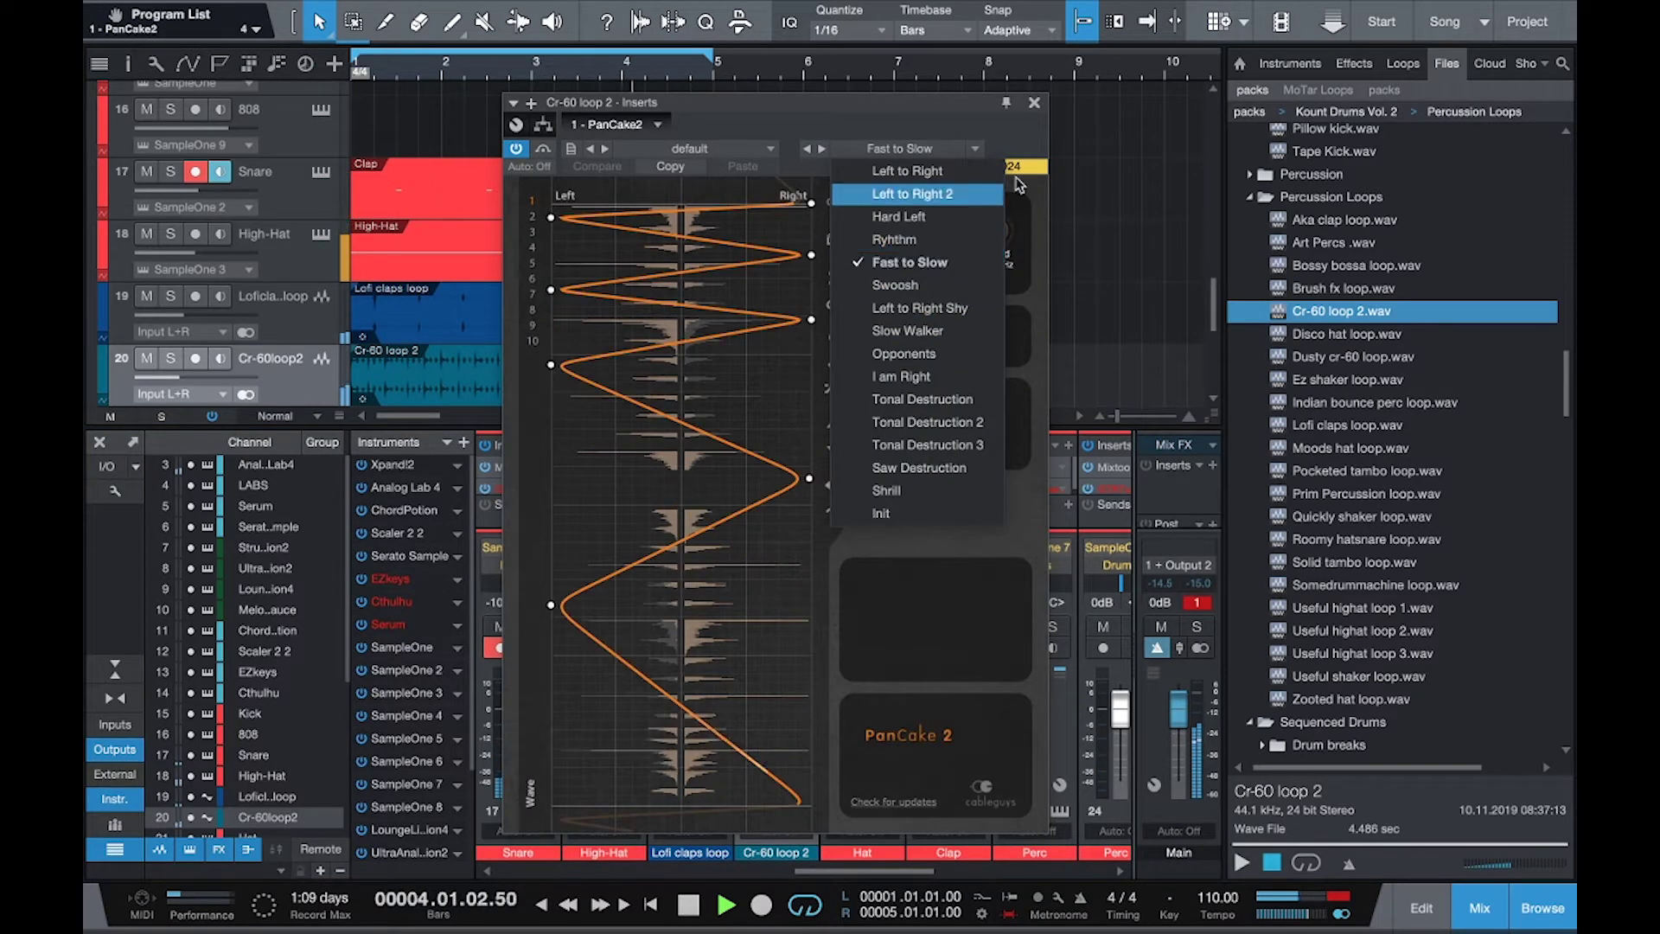
click(1037, 104)
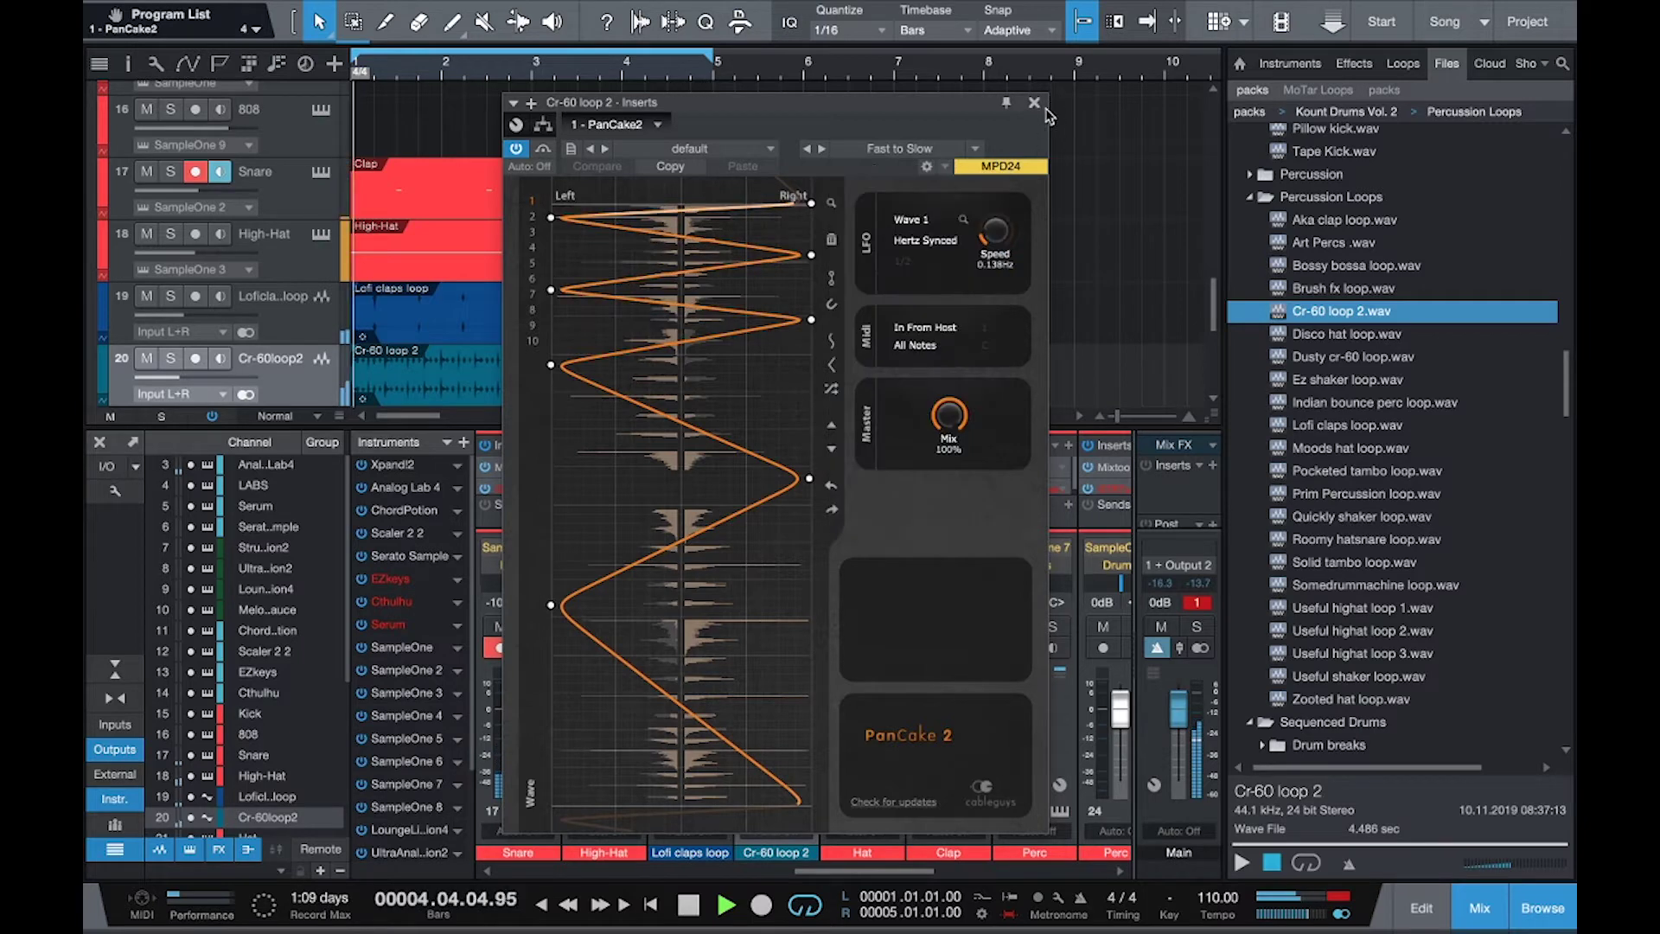
click(1034, 103)
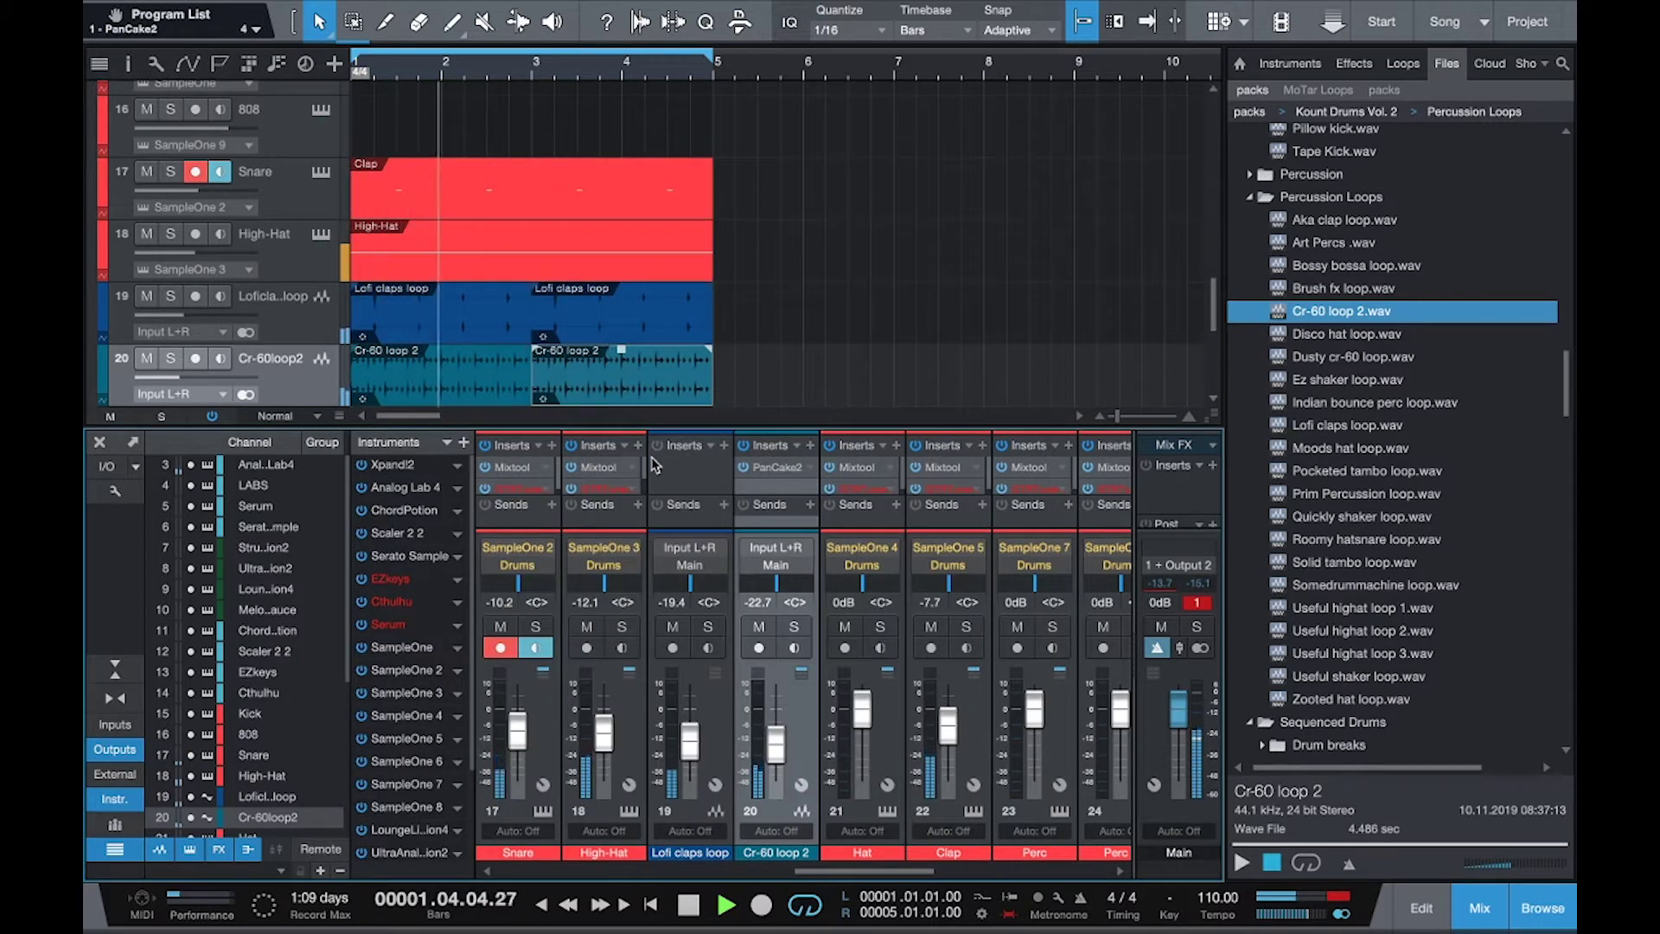
click(99, 443)
Create an empty instrument part on the Kick track spanning bars 1 to 5.
scroll(460, 530, up, 6)
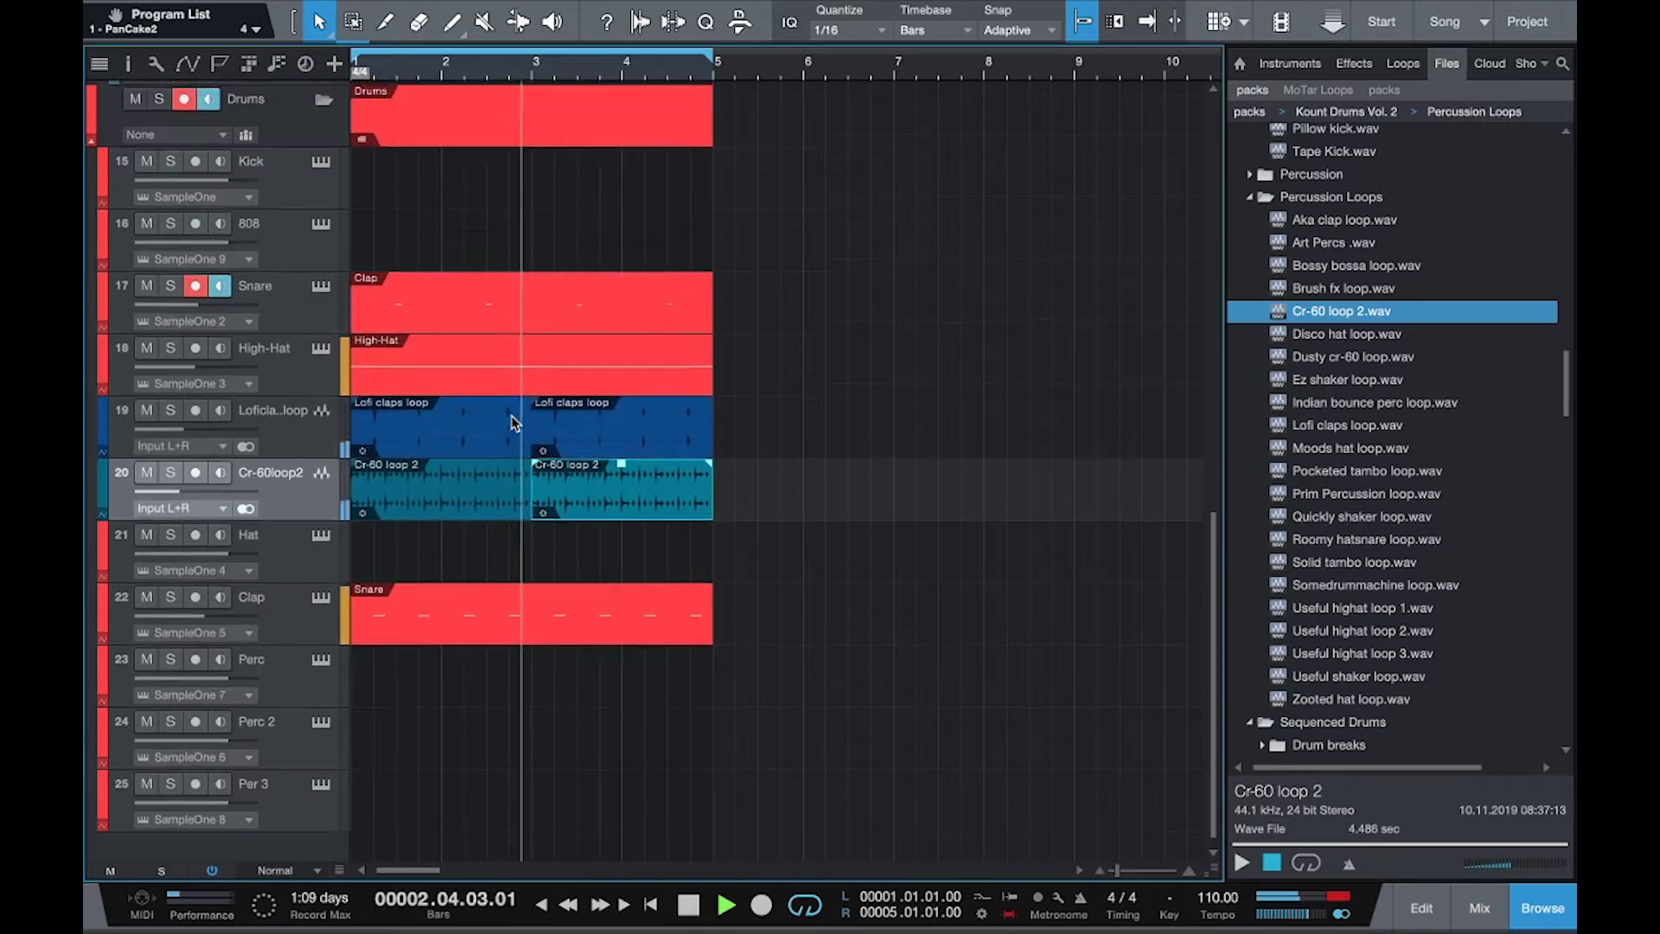
double_click(460, 530)
scroll(1360, 262, up, 10)
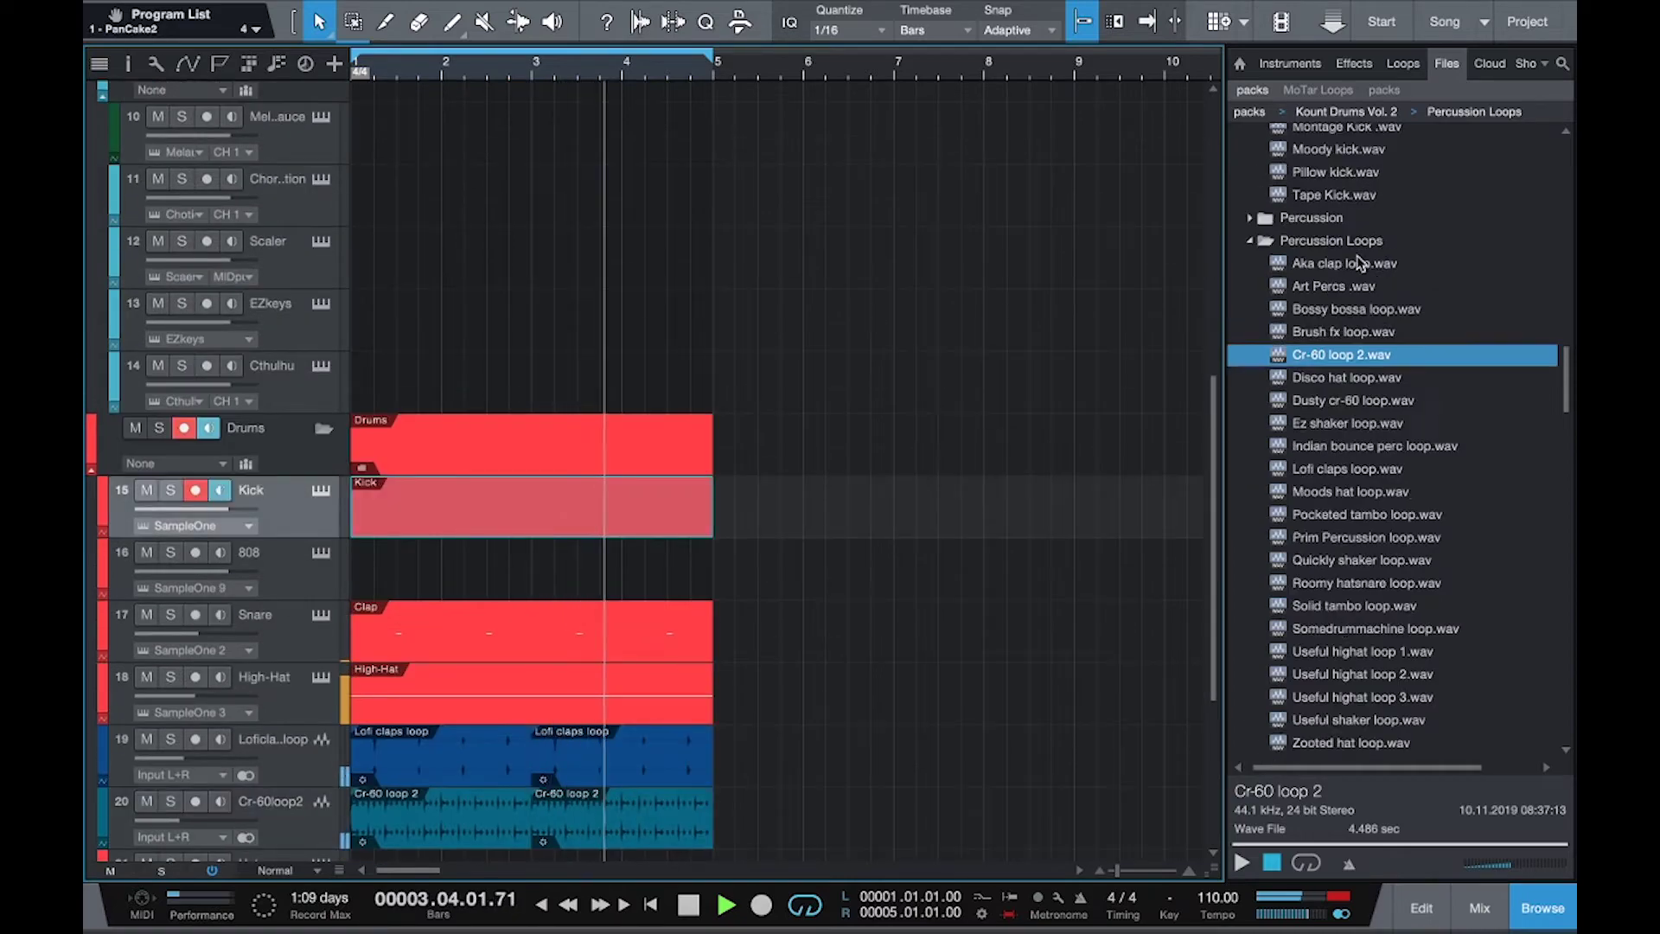
Load Kounts kick .wav from the Kicks folder of Kount Drums Vol. 2 into the Kick track's SampleOne.
scroll(1359, 262, up, 5)
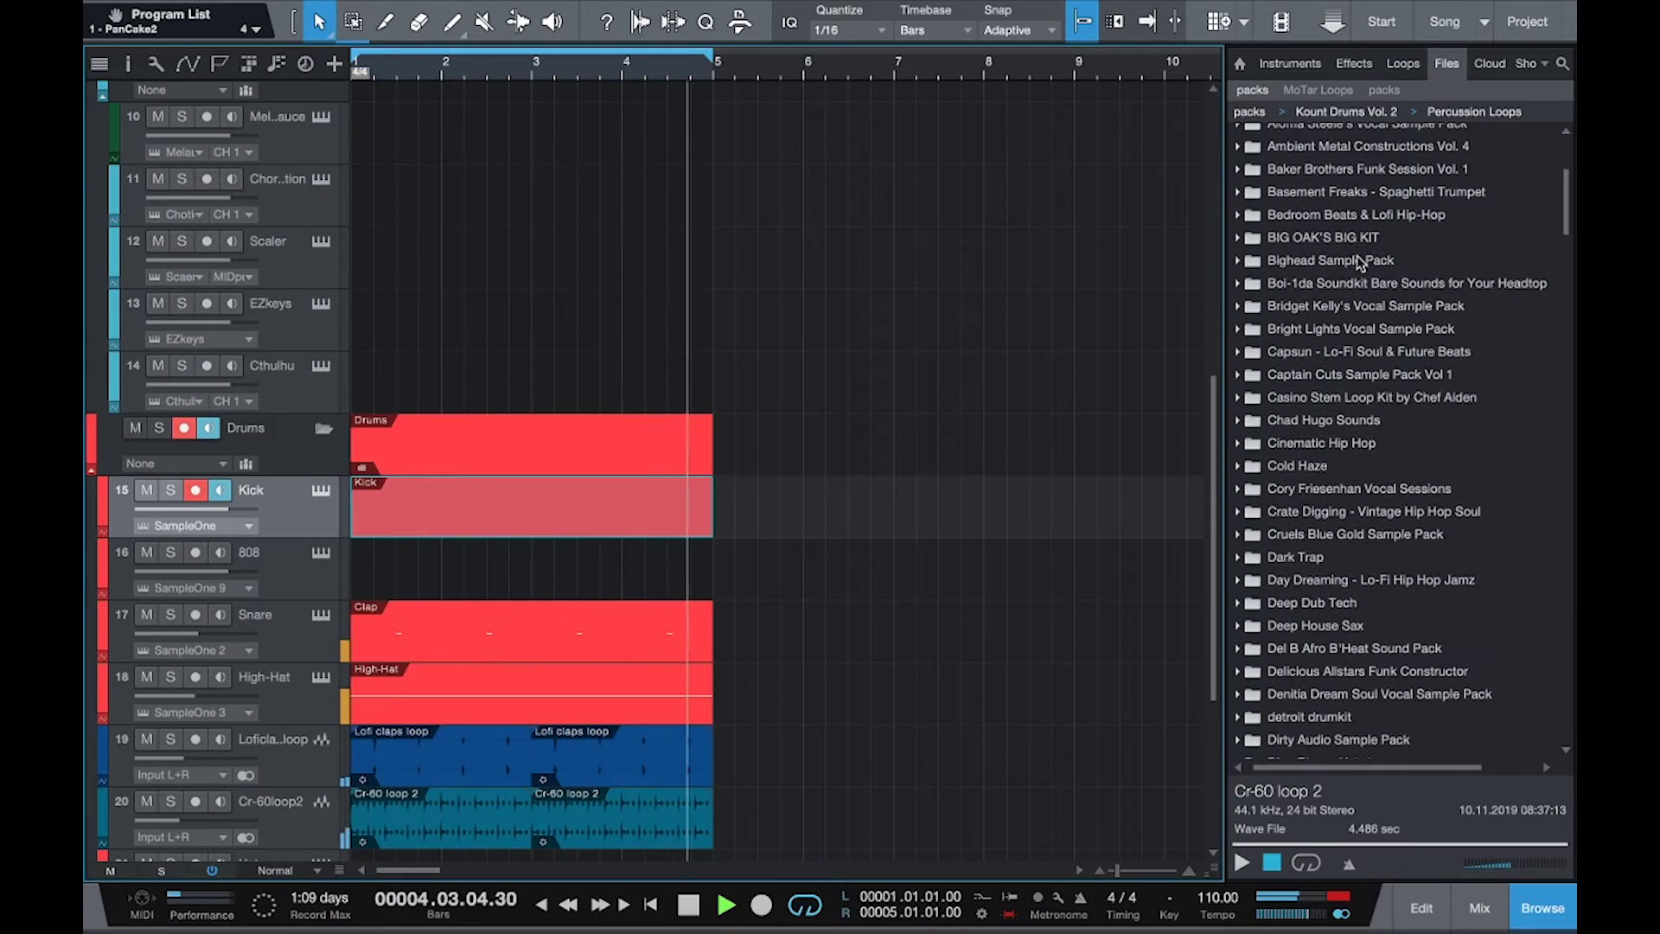
click(1359, 112)
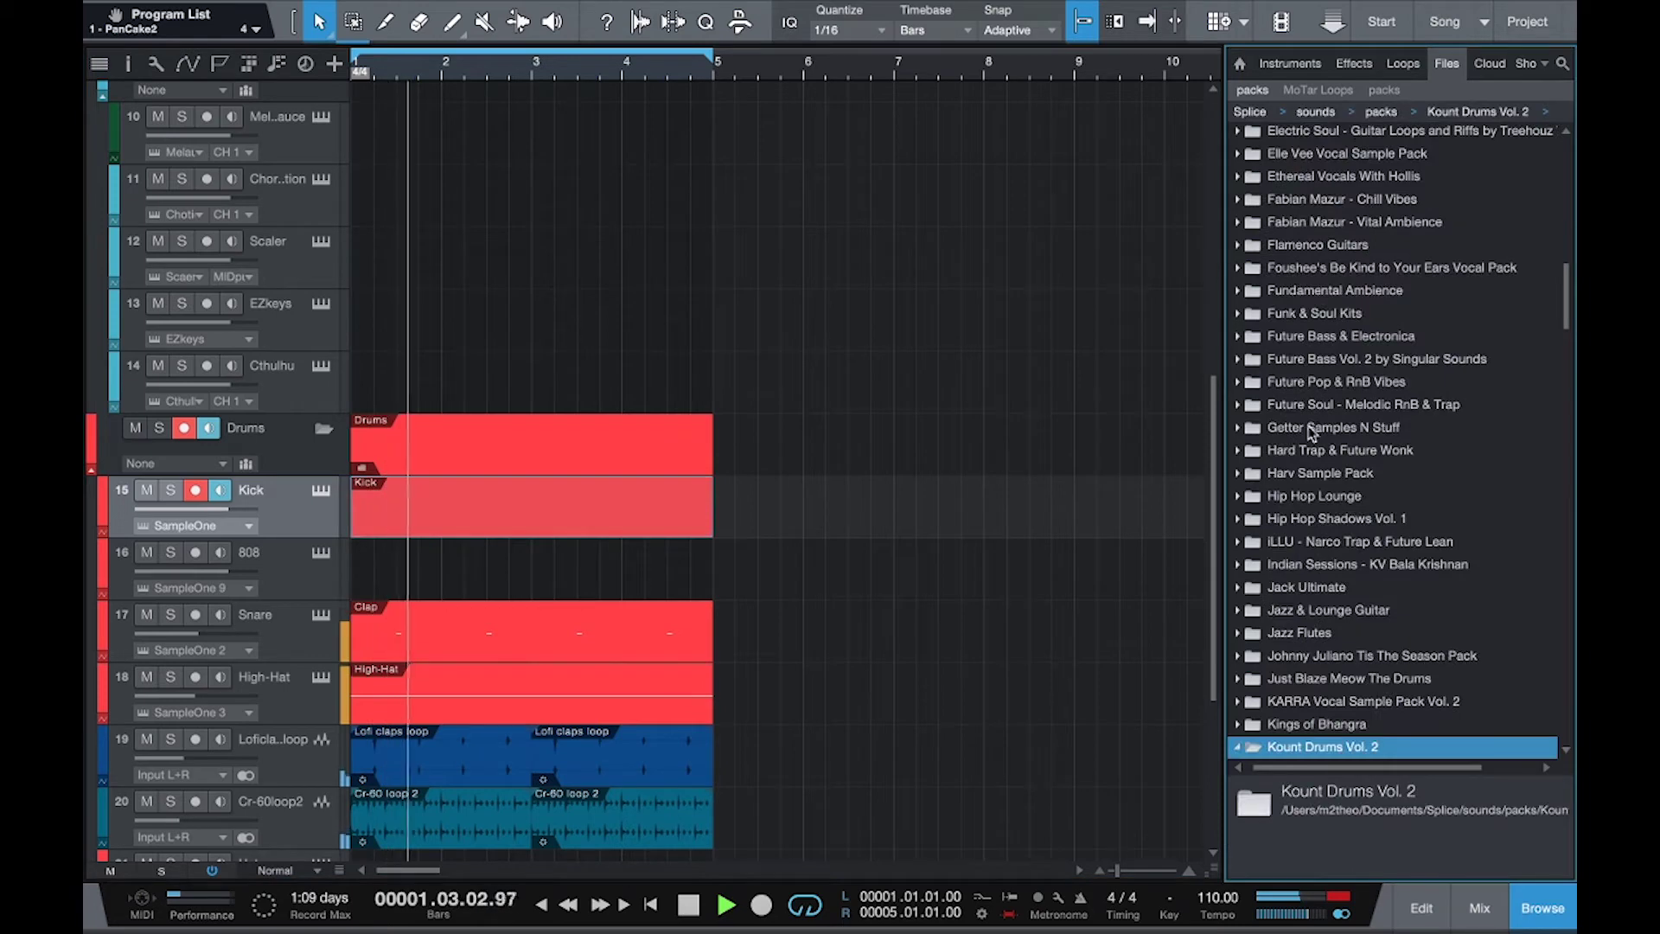
scroll(1311, 432, down, 7)
scroll(1311, 433, down, 1)
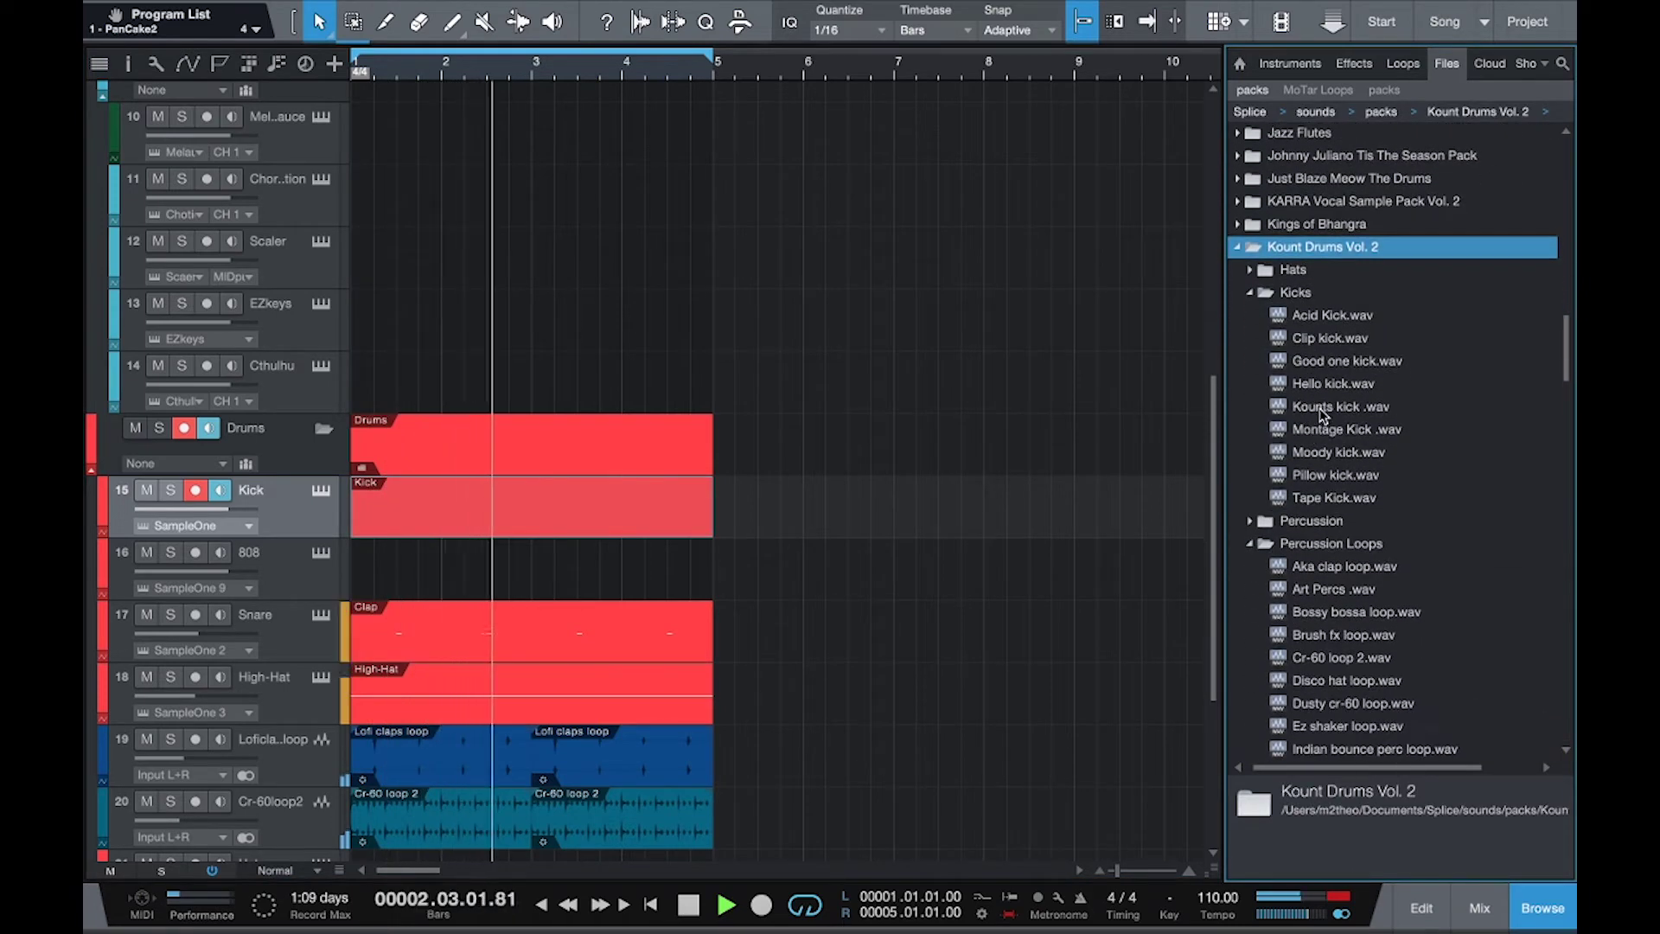
click(320, 492)
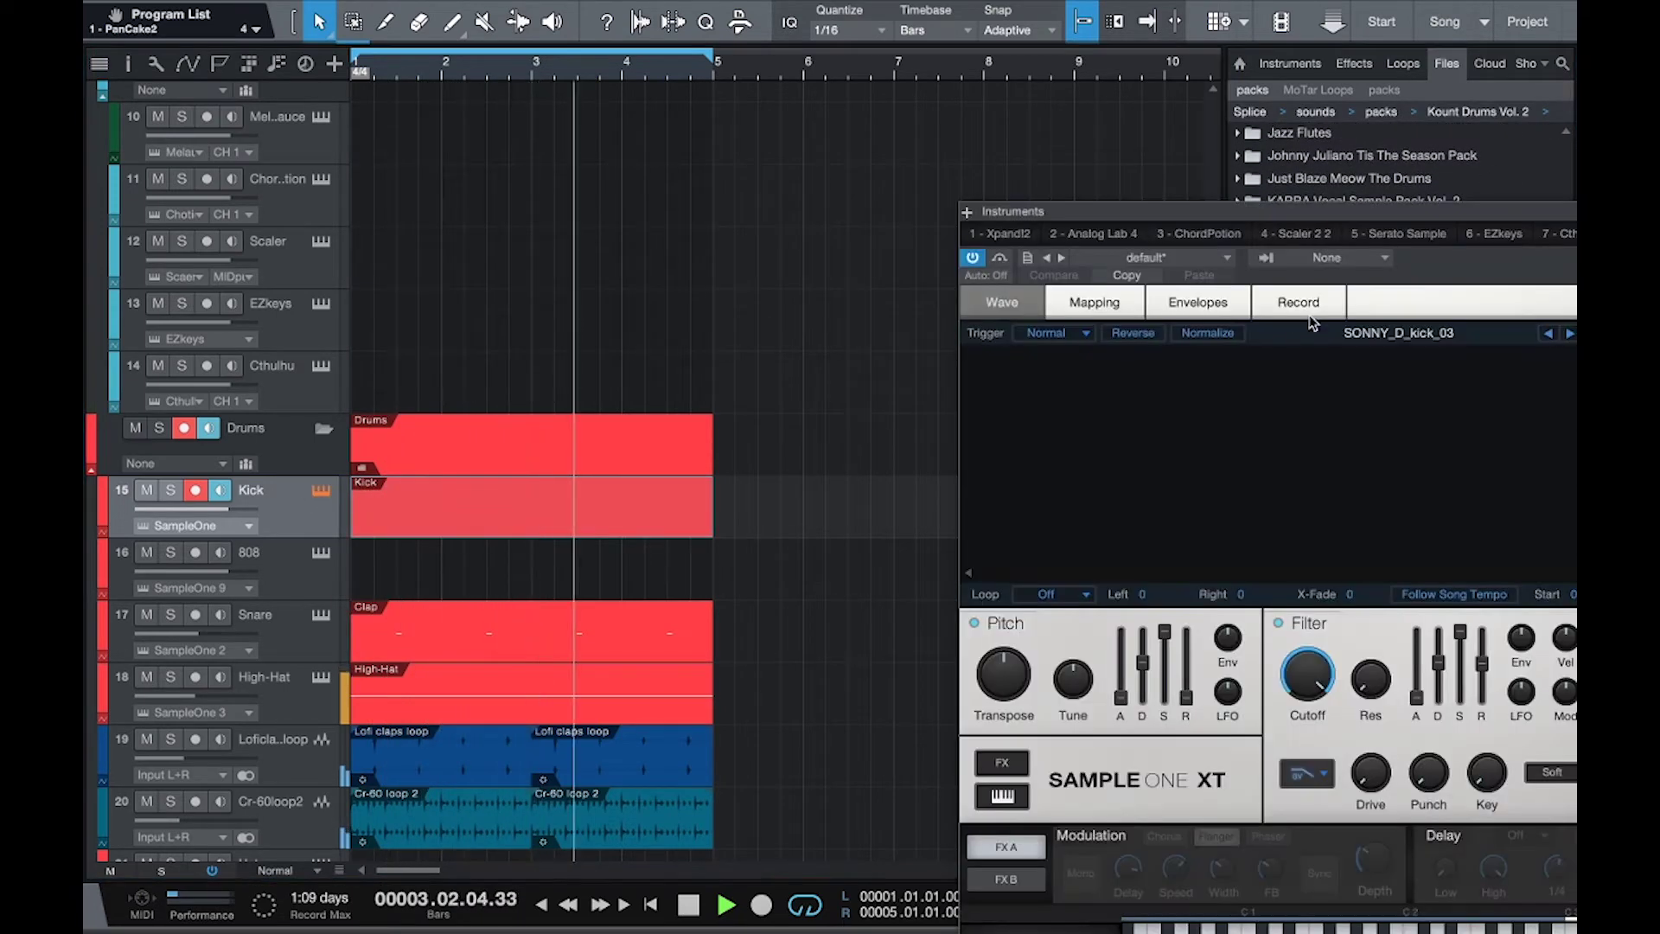
drag(1385, 218, 457, 211)
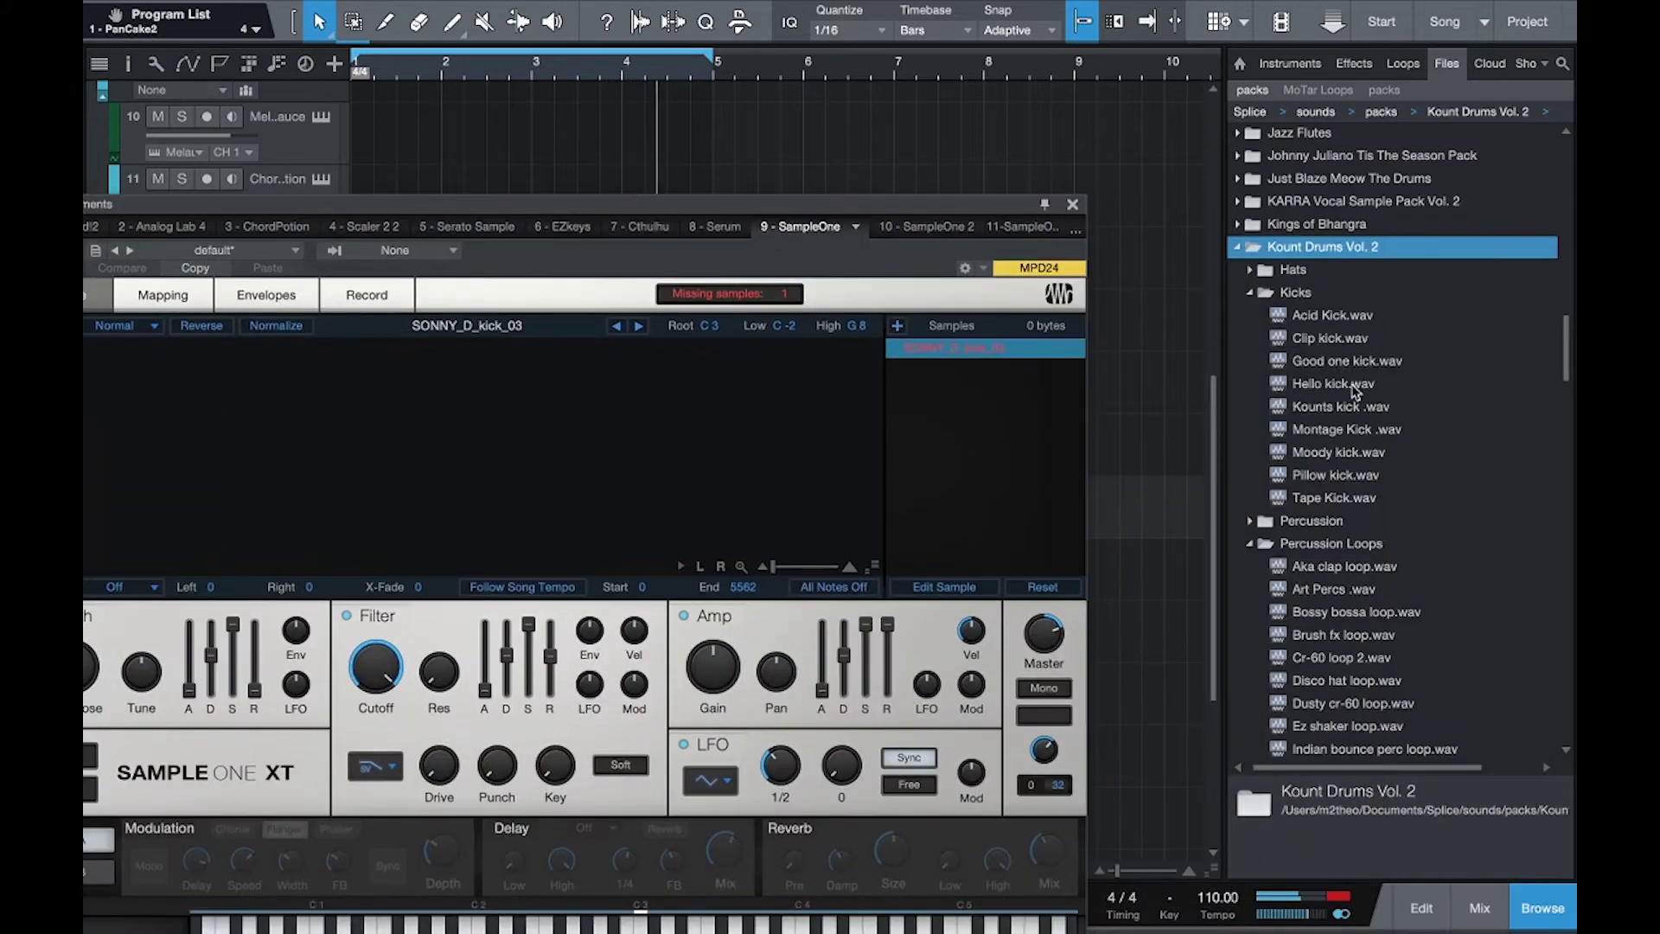
drag(1342, 407, 1069, 458)
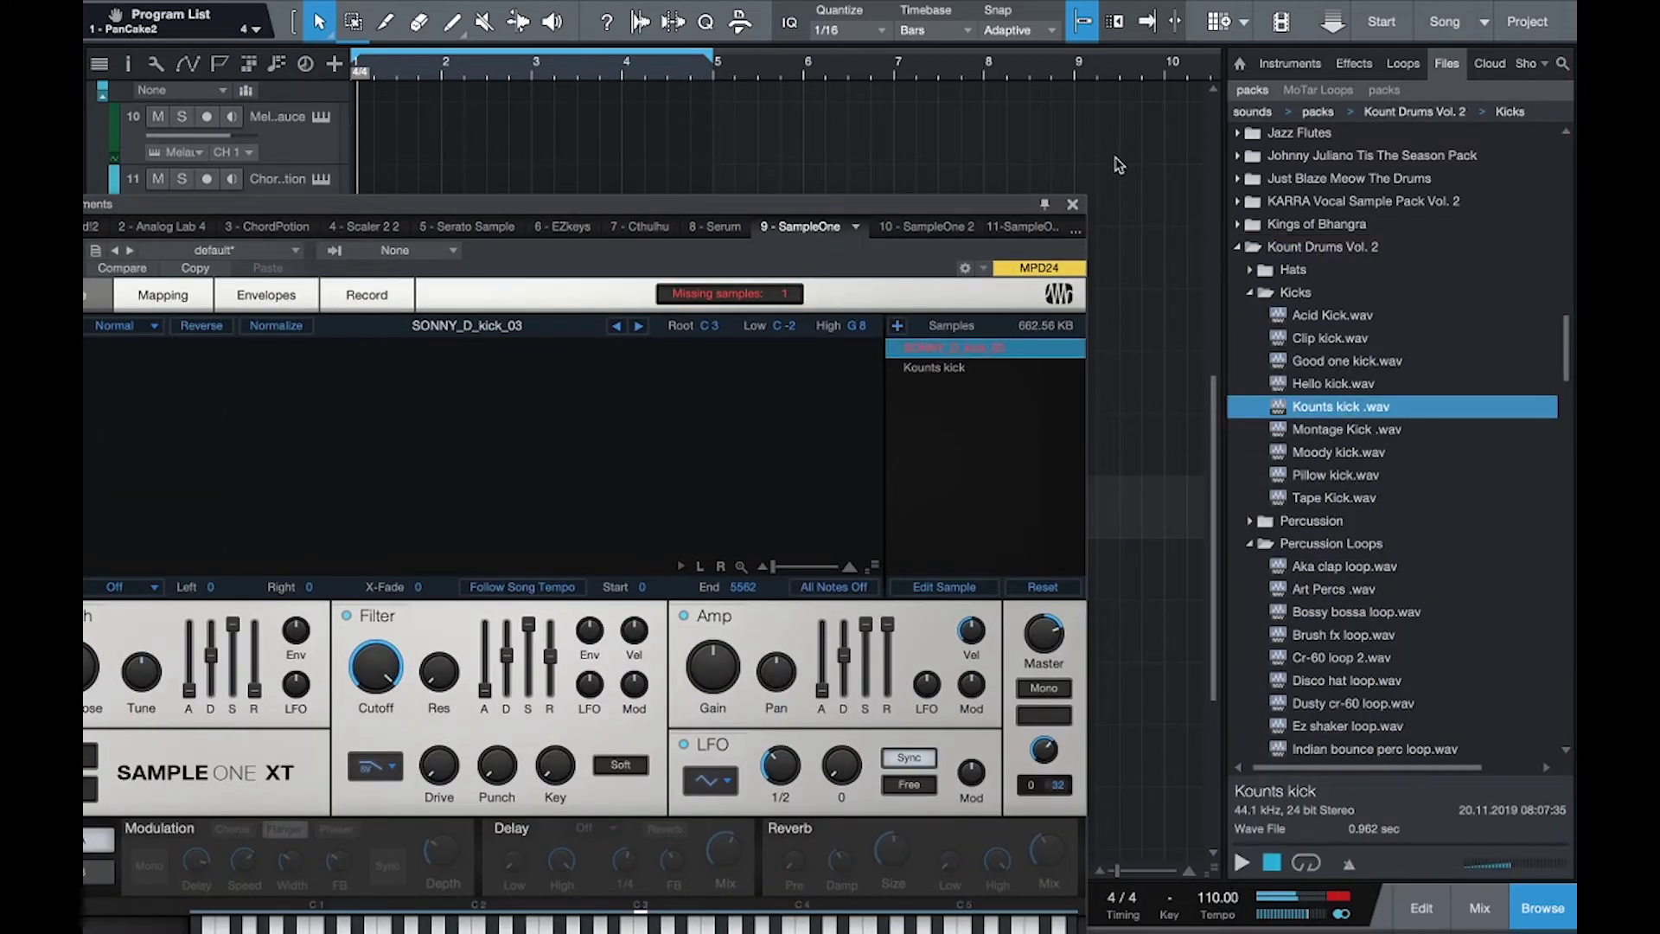
click(1071, 206)
Draw 1/8 kick notes on C3 at 1.1.1, 1.2.3, 1.4.1 and 1.4.3 in the Kick part.
double_click(444, 526)
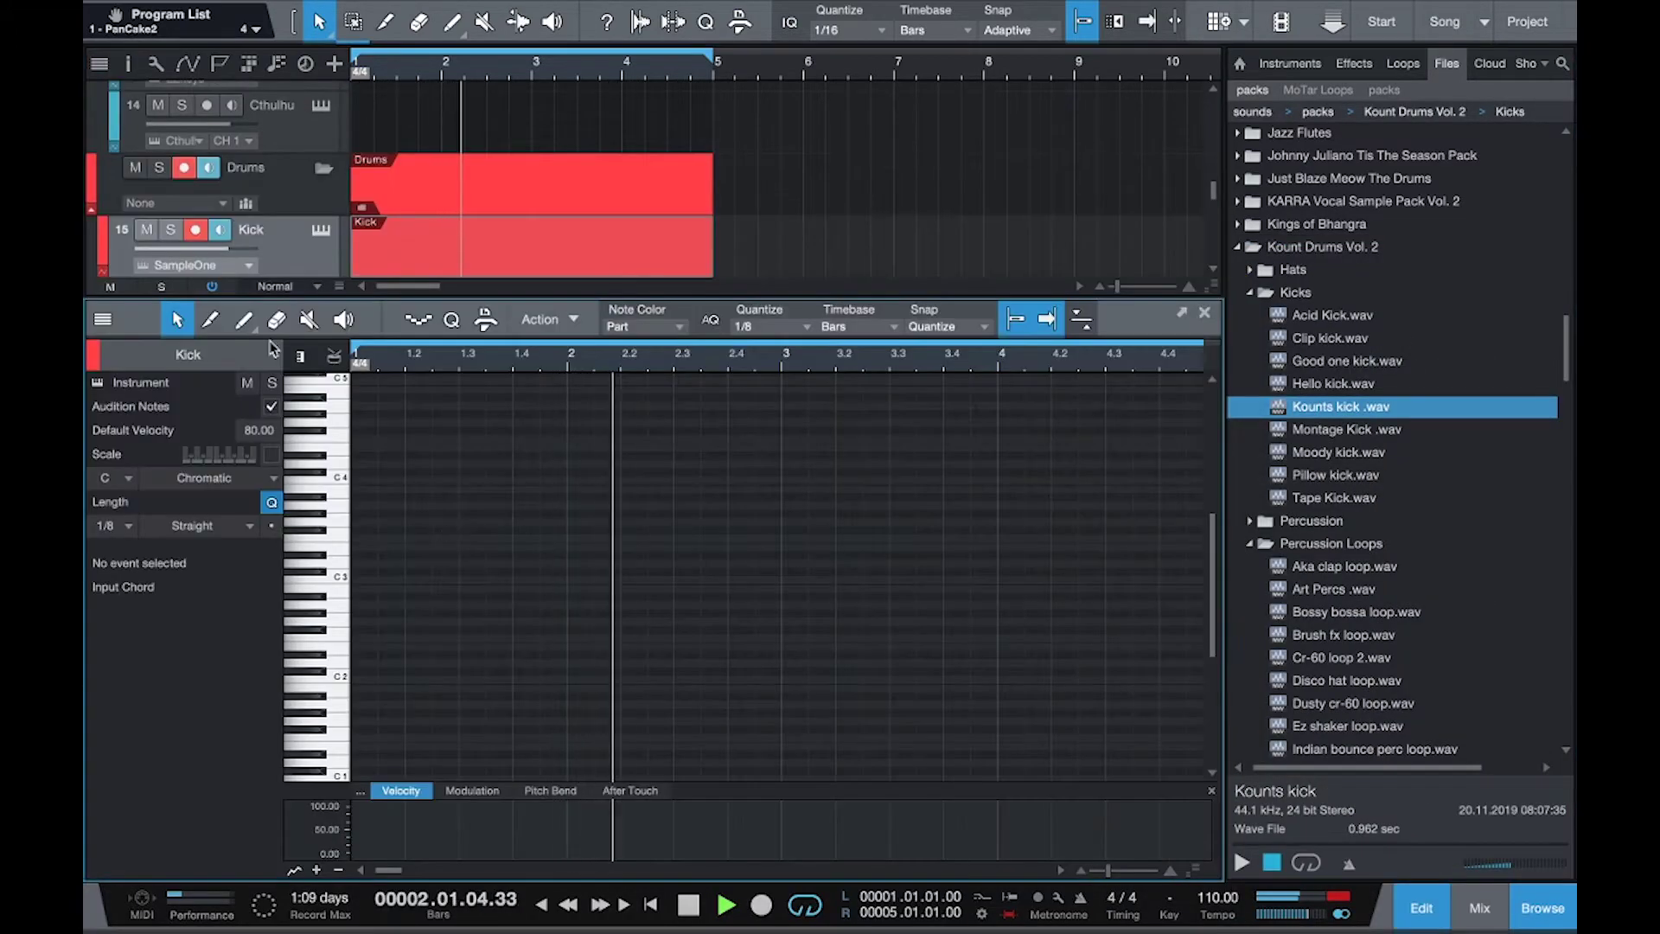
click(243, 319)
click(370, 574)
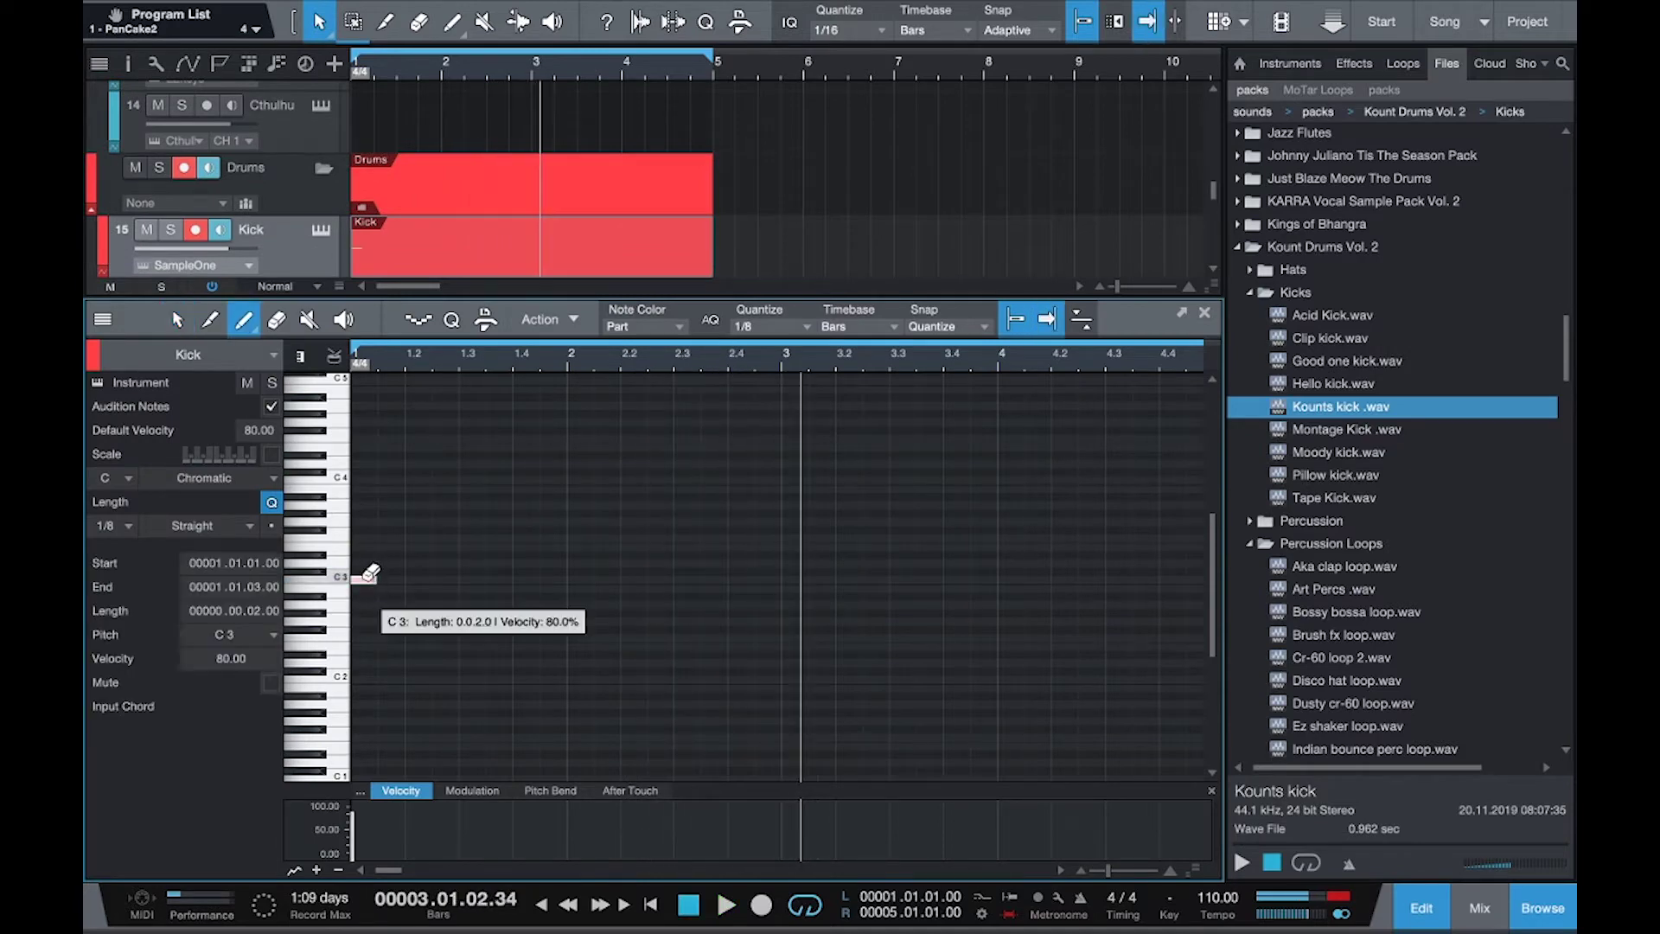
key(space)
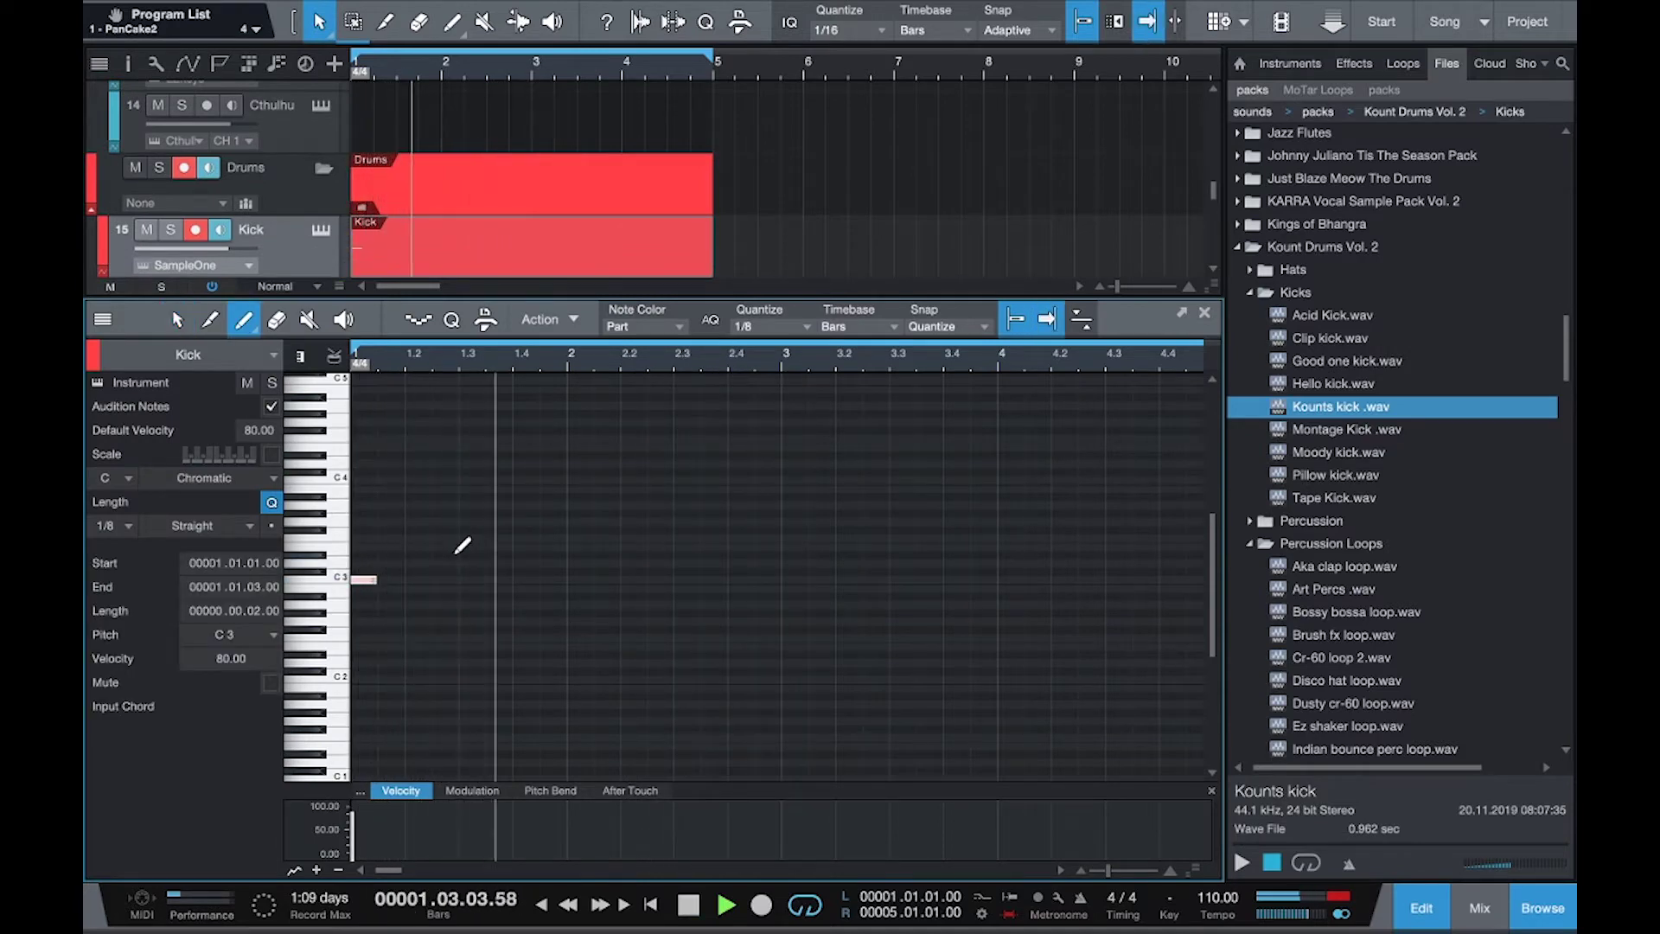
click(436, 578)
key(space)
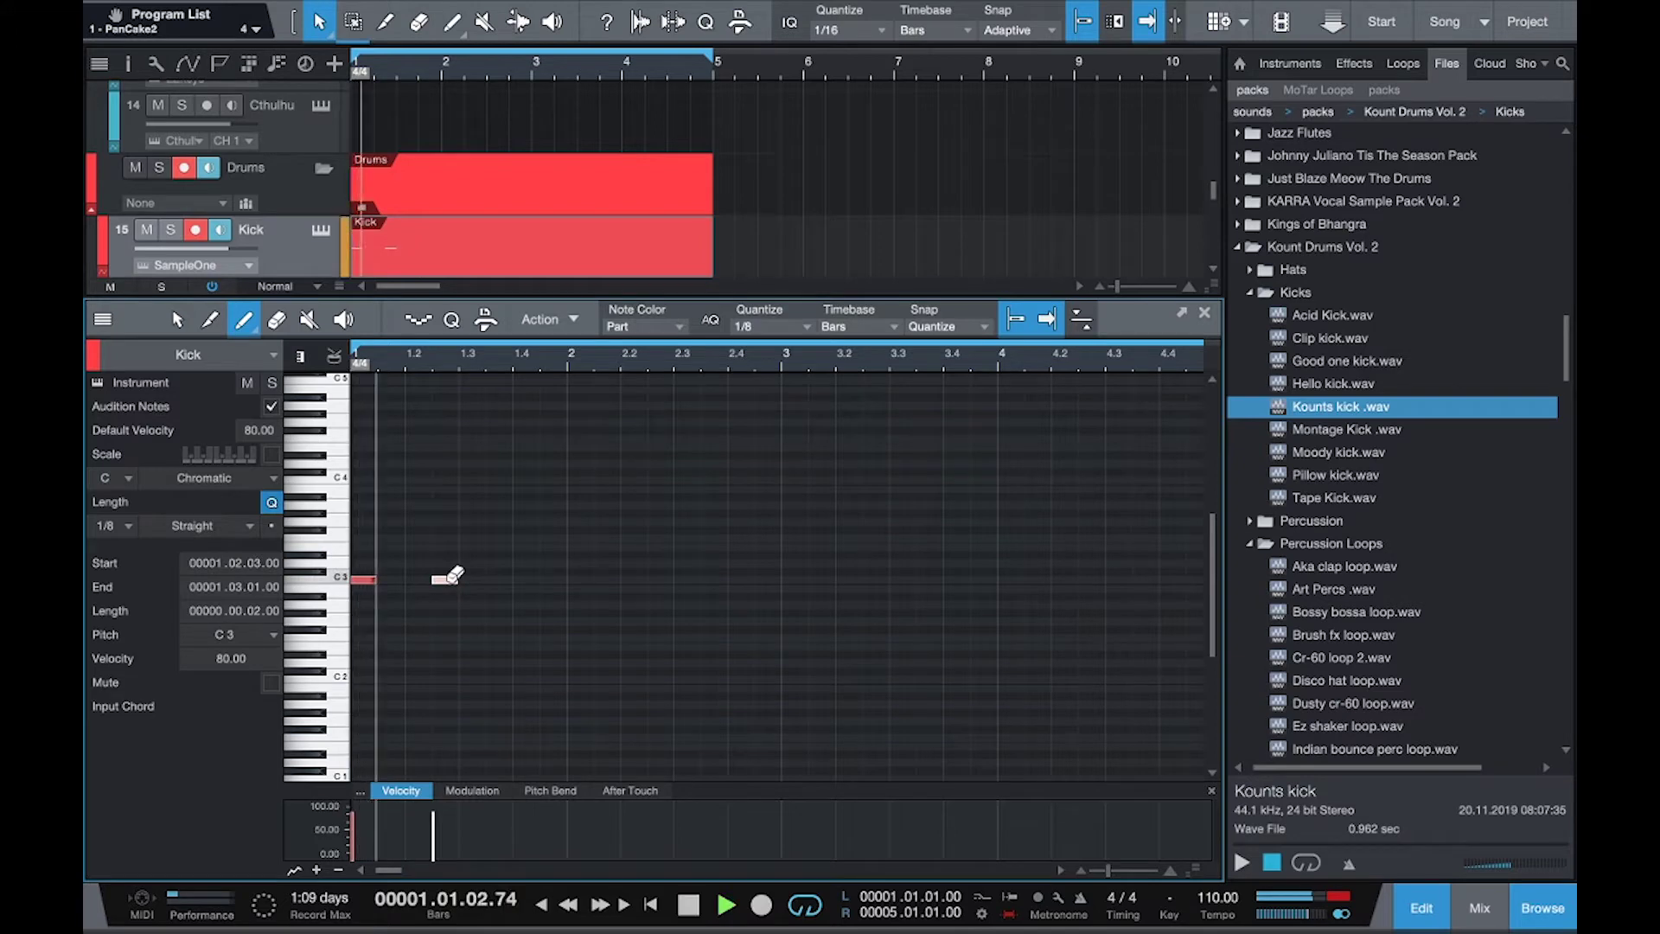
click(525, 578)
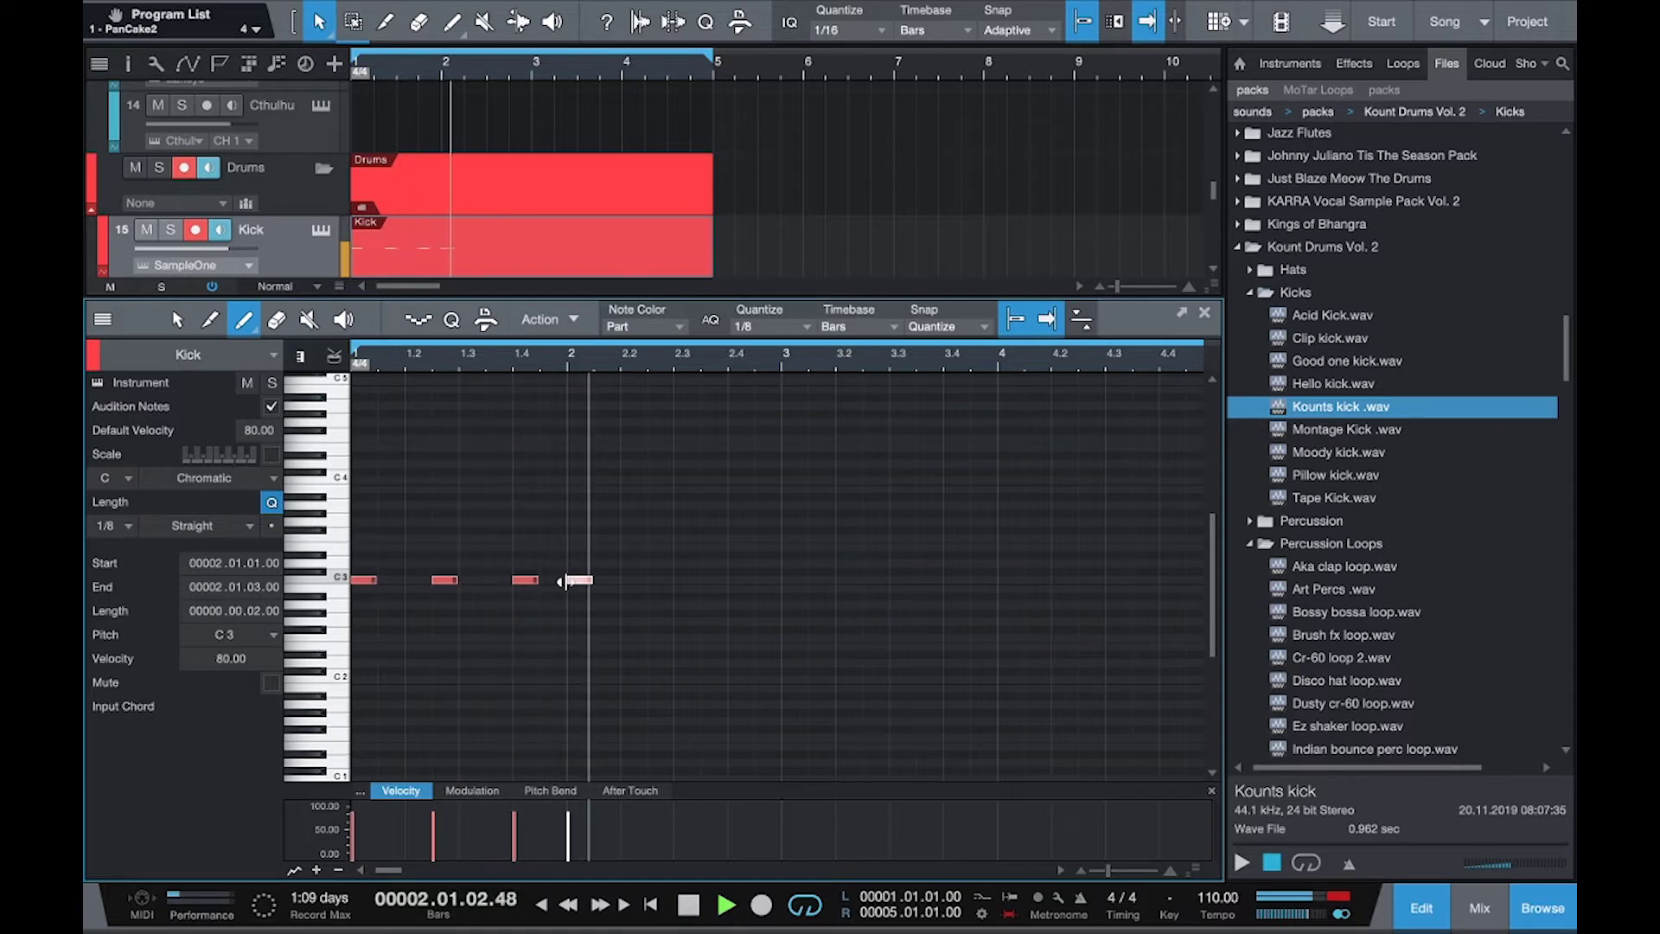
drag(587, 578, 560, 572)
Set the note editor's quantize to 1/16 and draw C3 kick notes at 2.2.3, 2.3.3, 2.4.3 and 3.1.1.
click(812, 326)
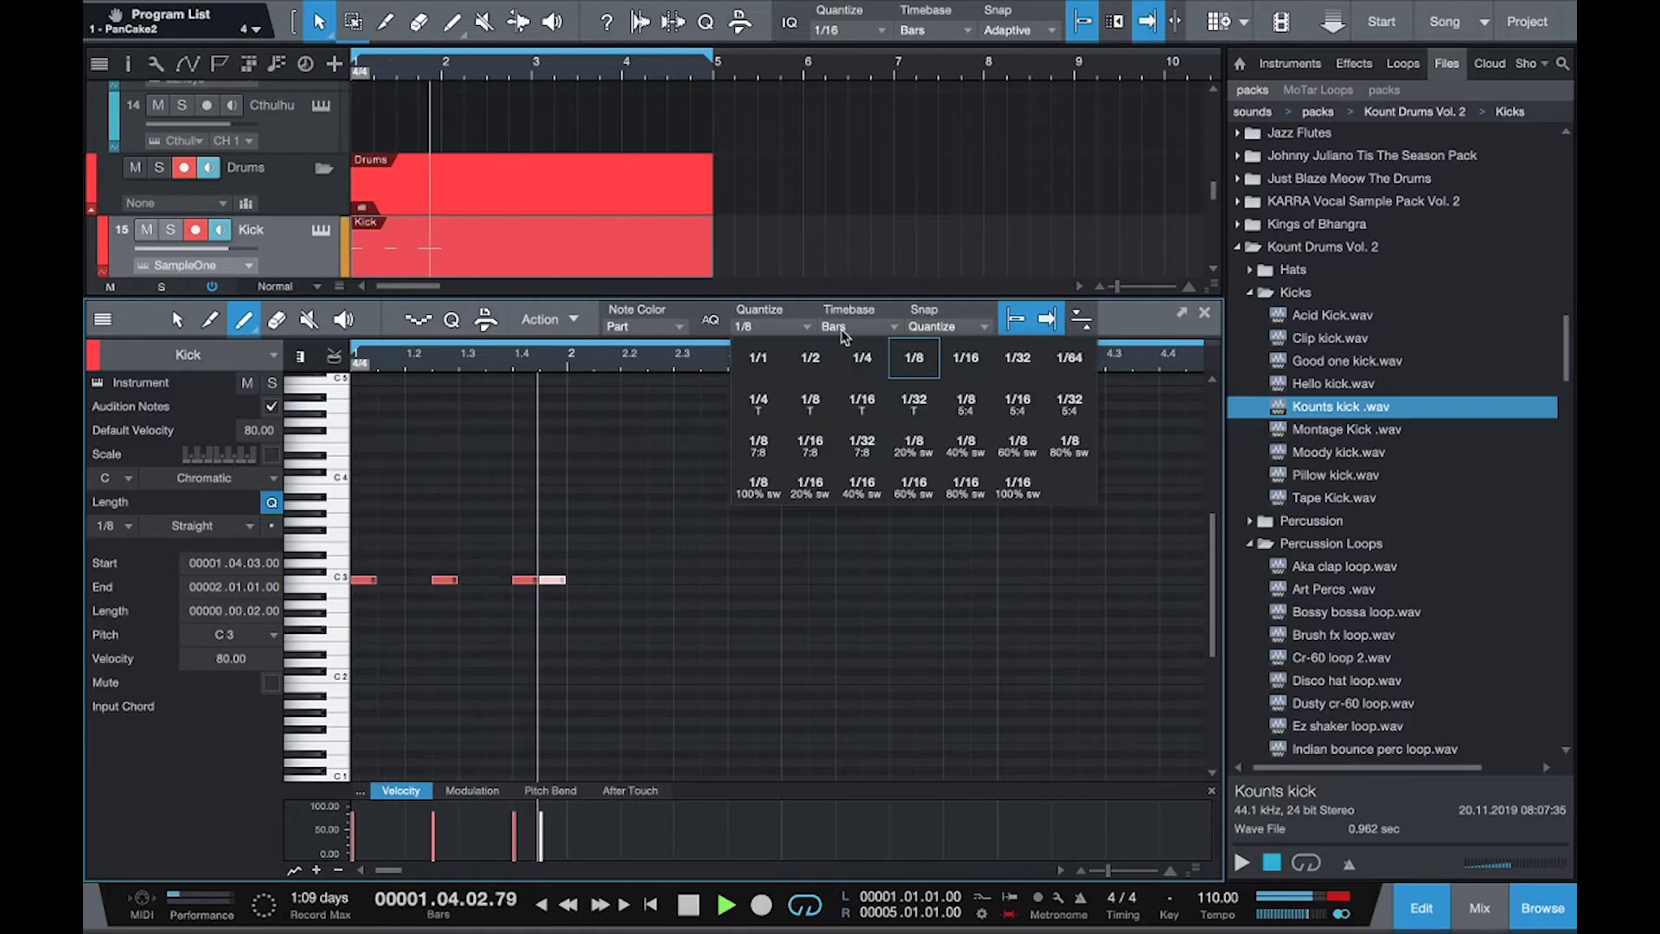
click(965, 358)
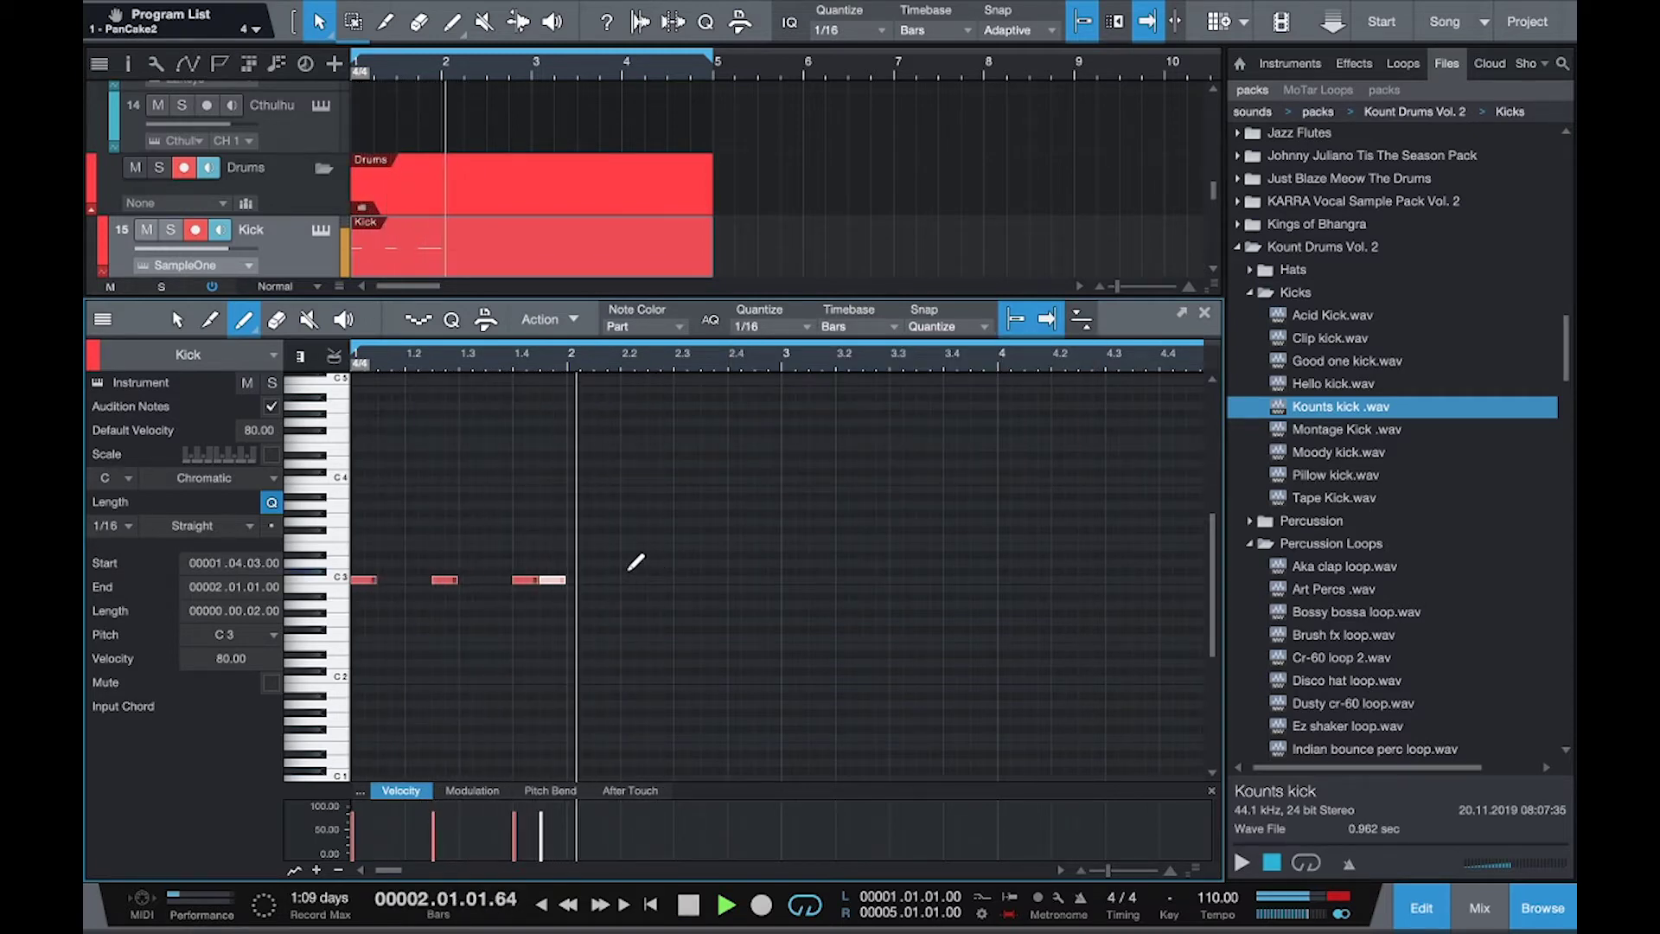
click(650, 579)
key(space)
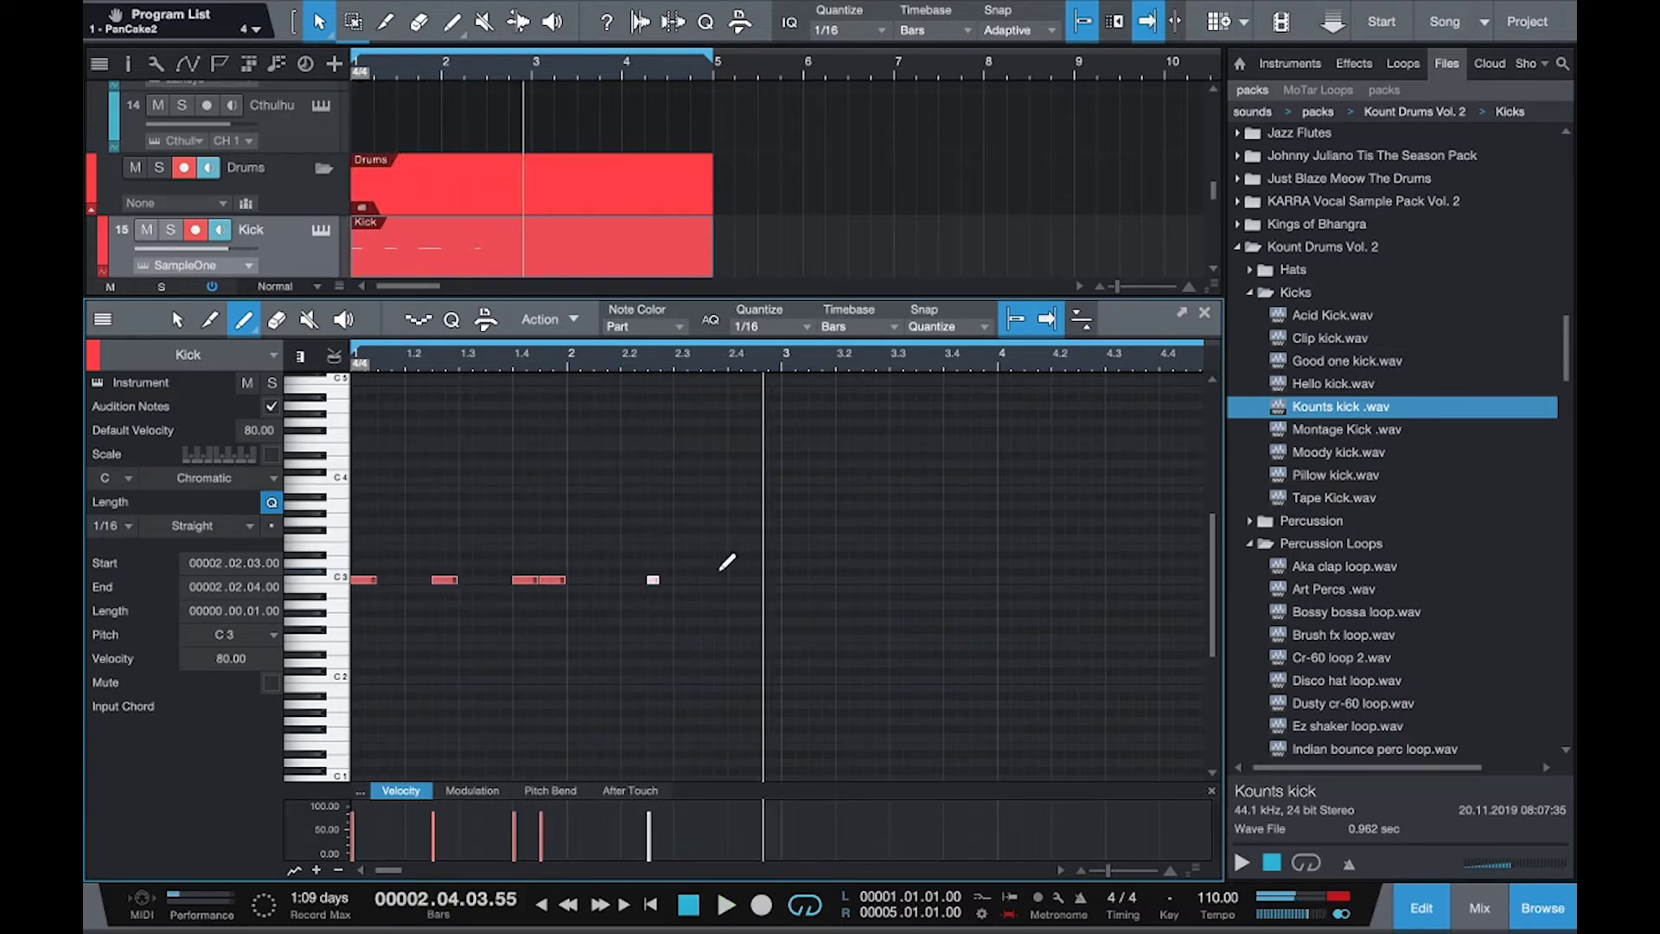
click(702, 579)
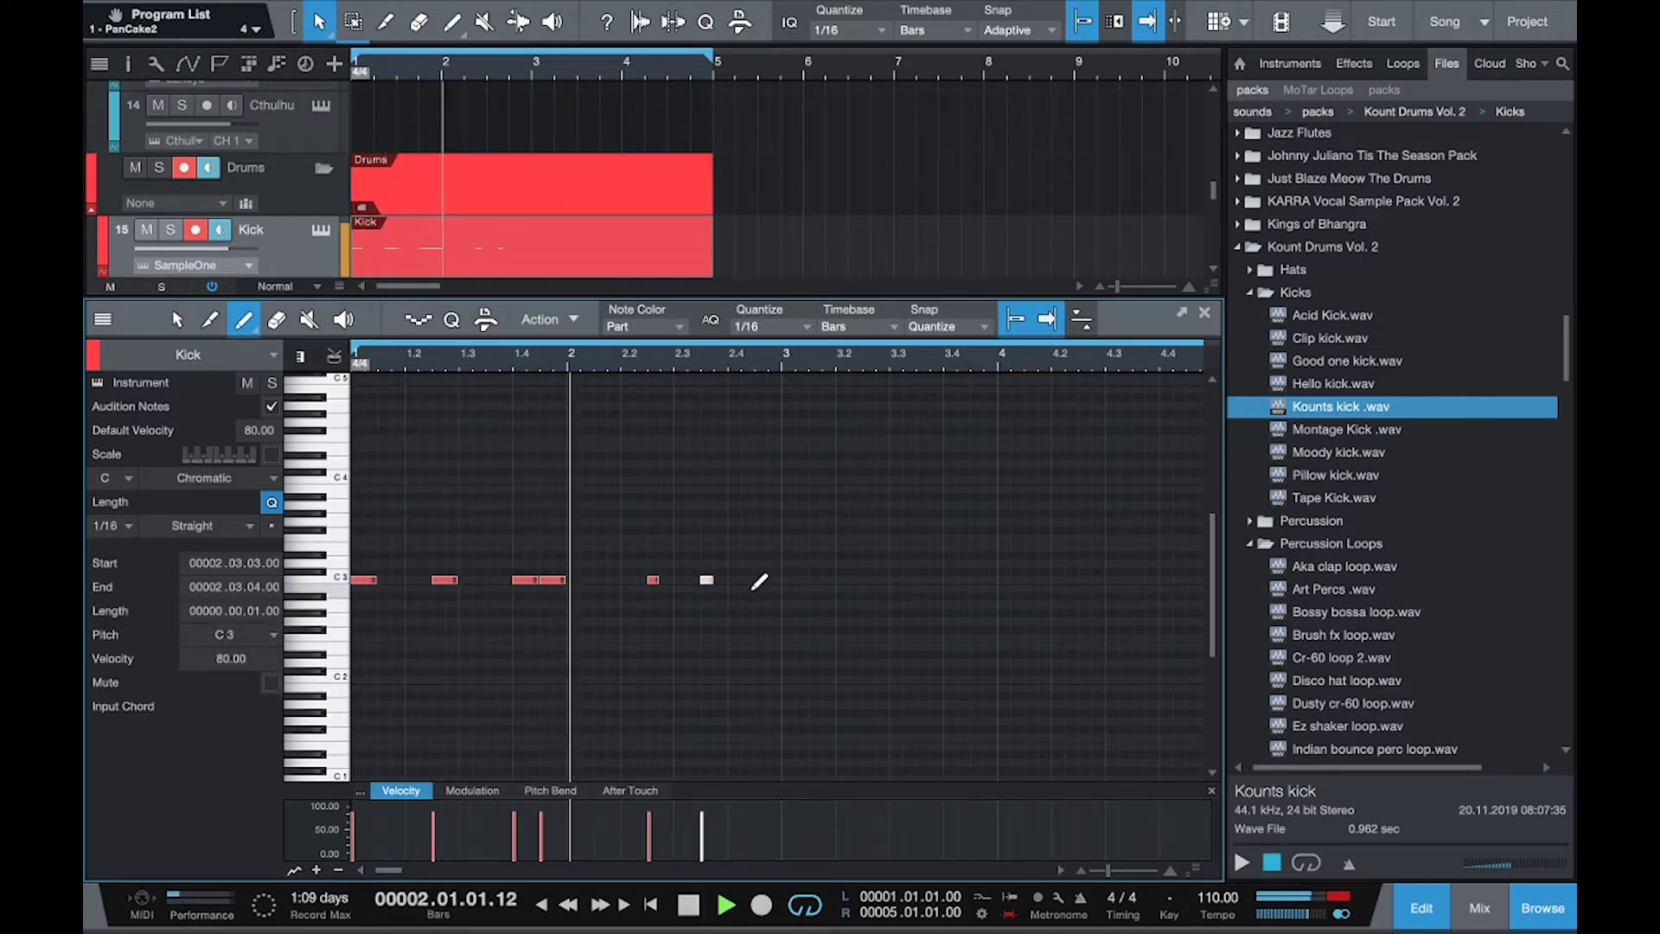
scroll(762, 591, up, 1)
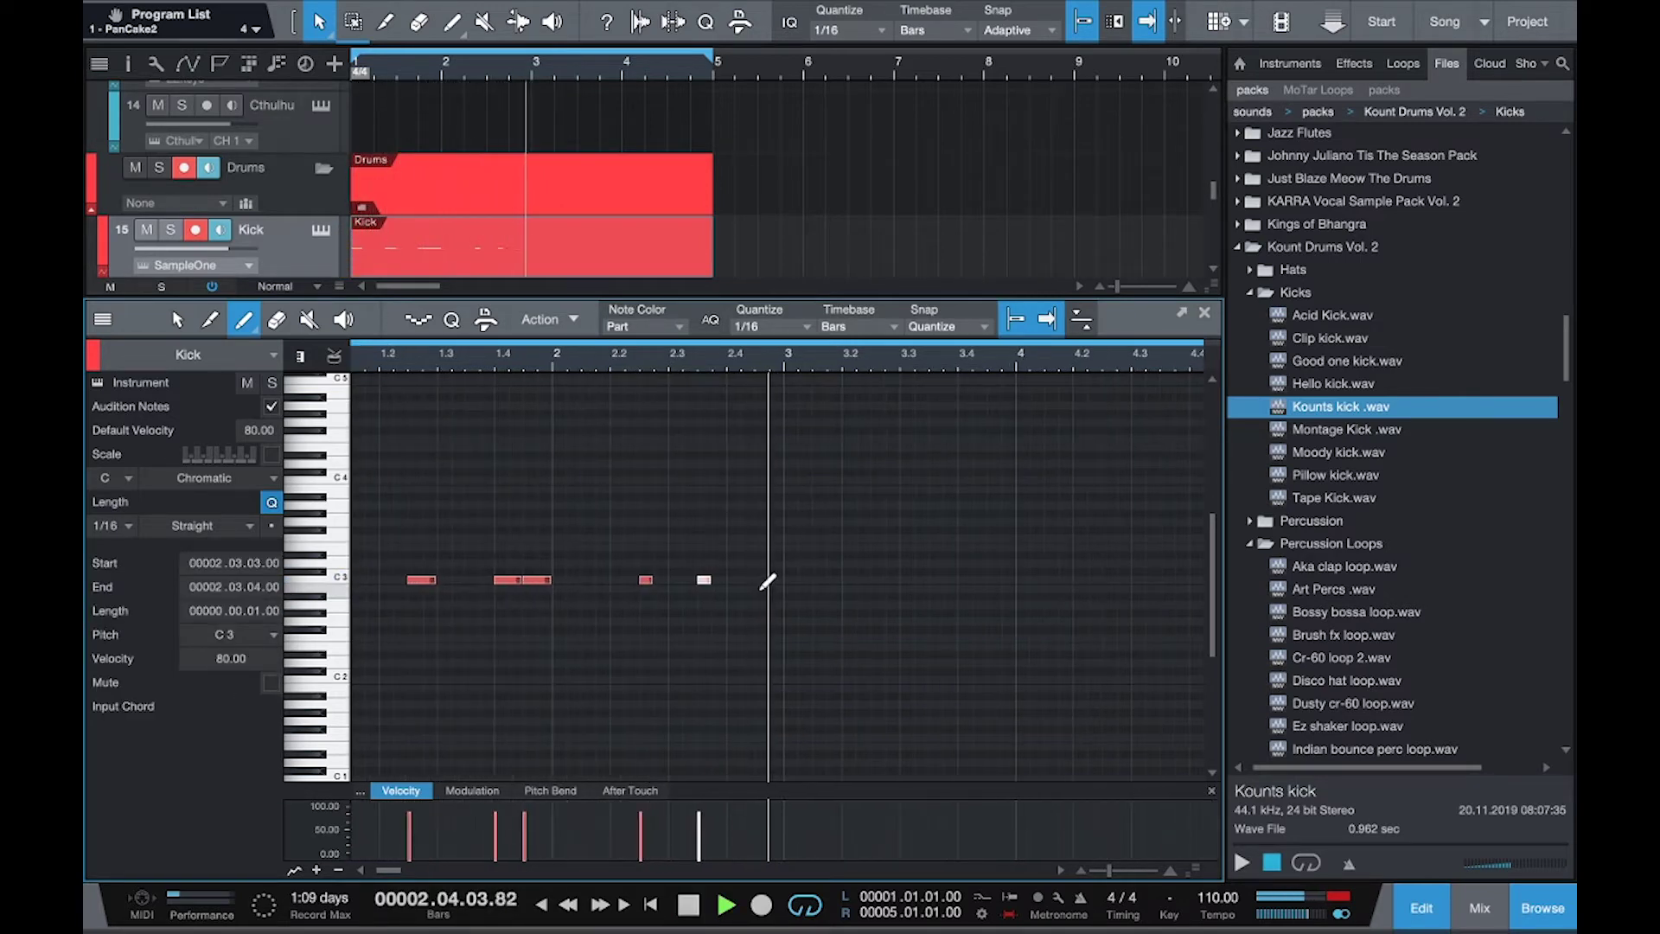
click(761, 580)
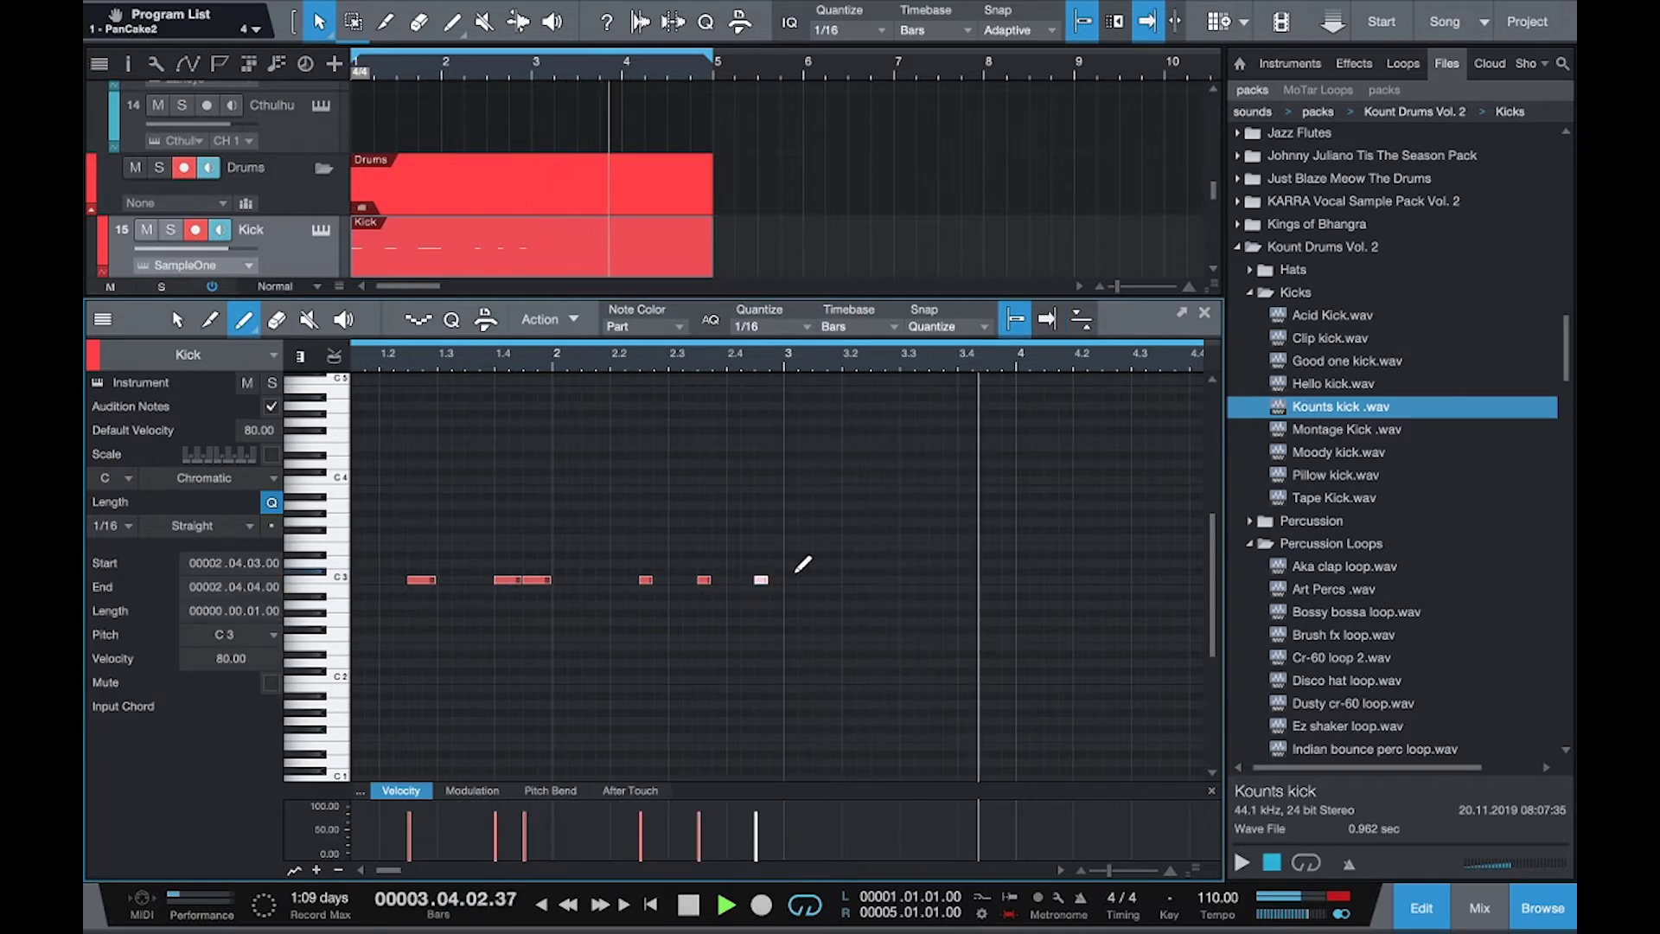
click(786, 572)
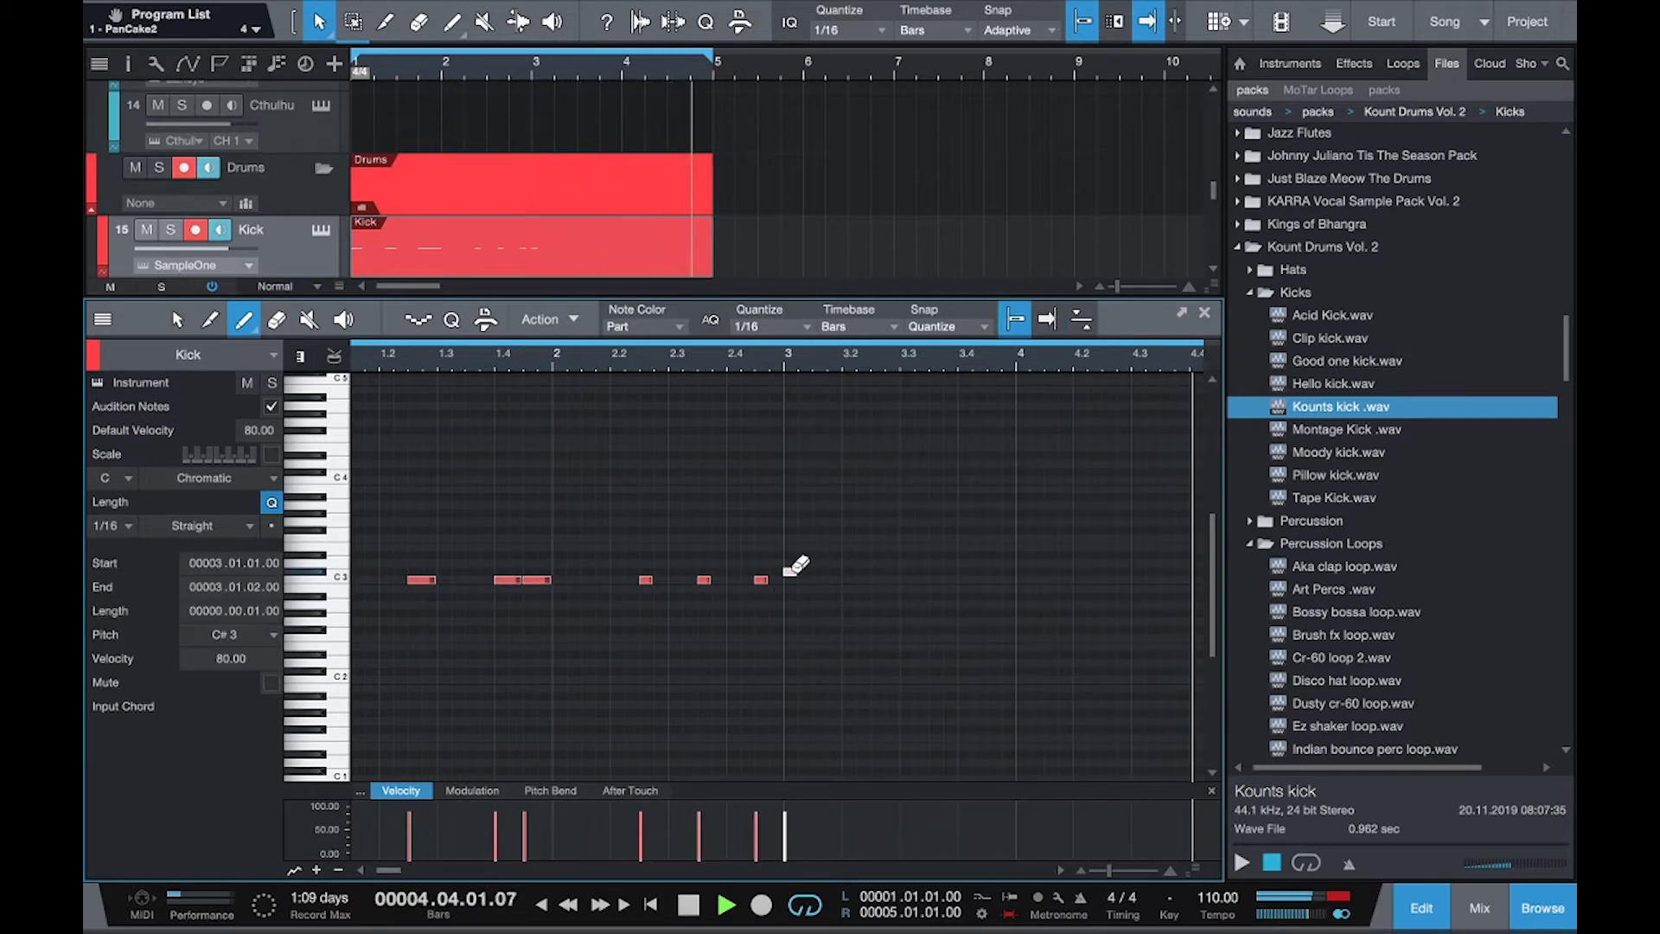
click(788, 578)
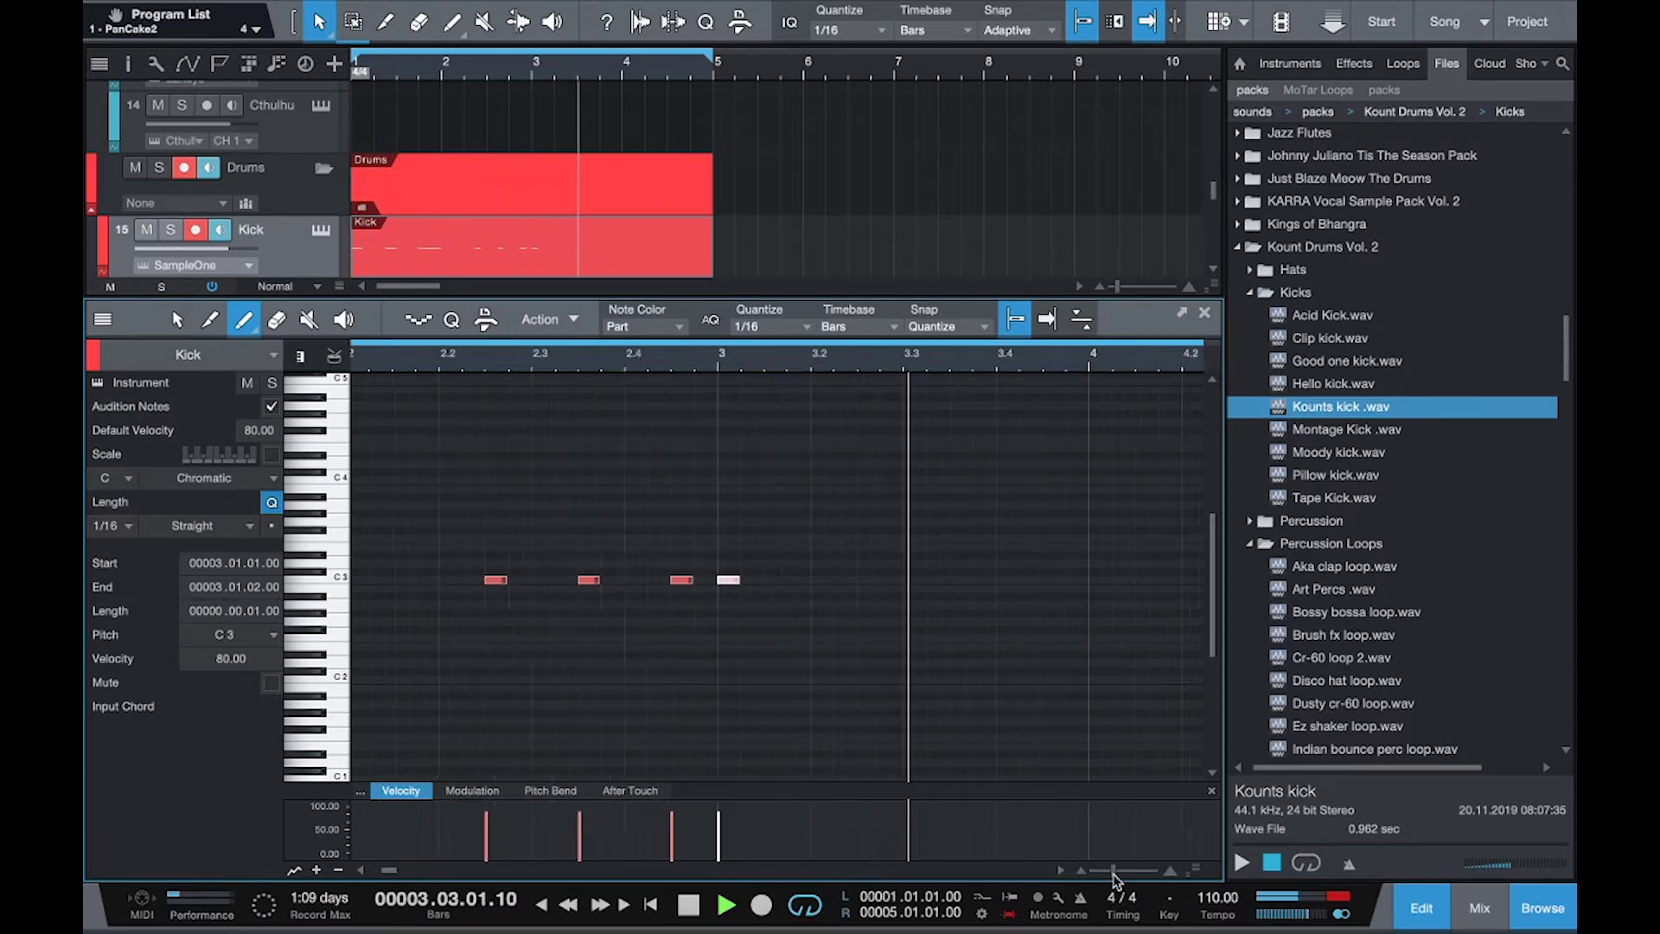
Copy the kick notes from 1.2.3 through 2.4.3 two bars ahead so the copy starts at 3.2.3.
drag(1111, 876, 1107, 875)
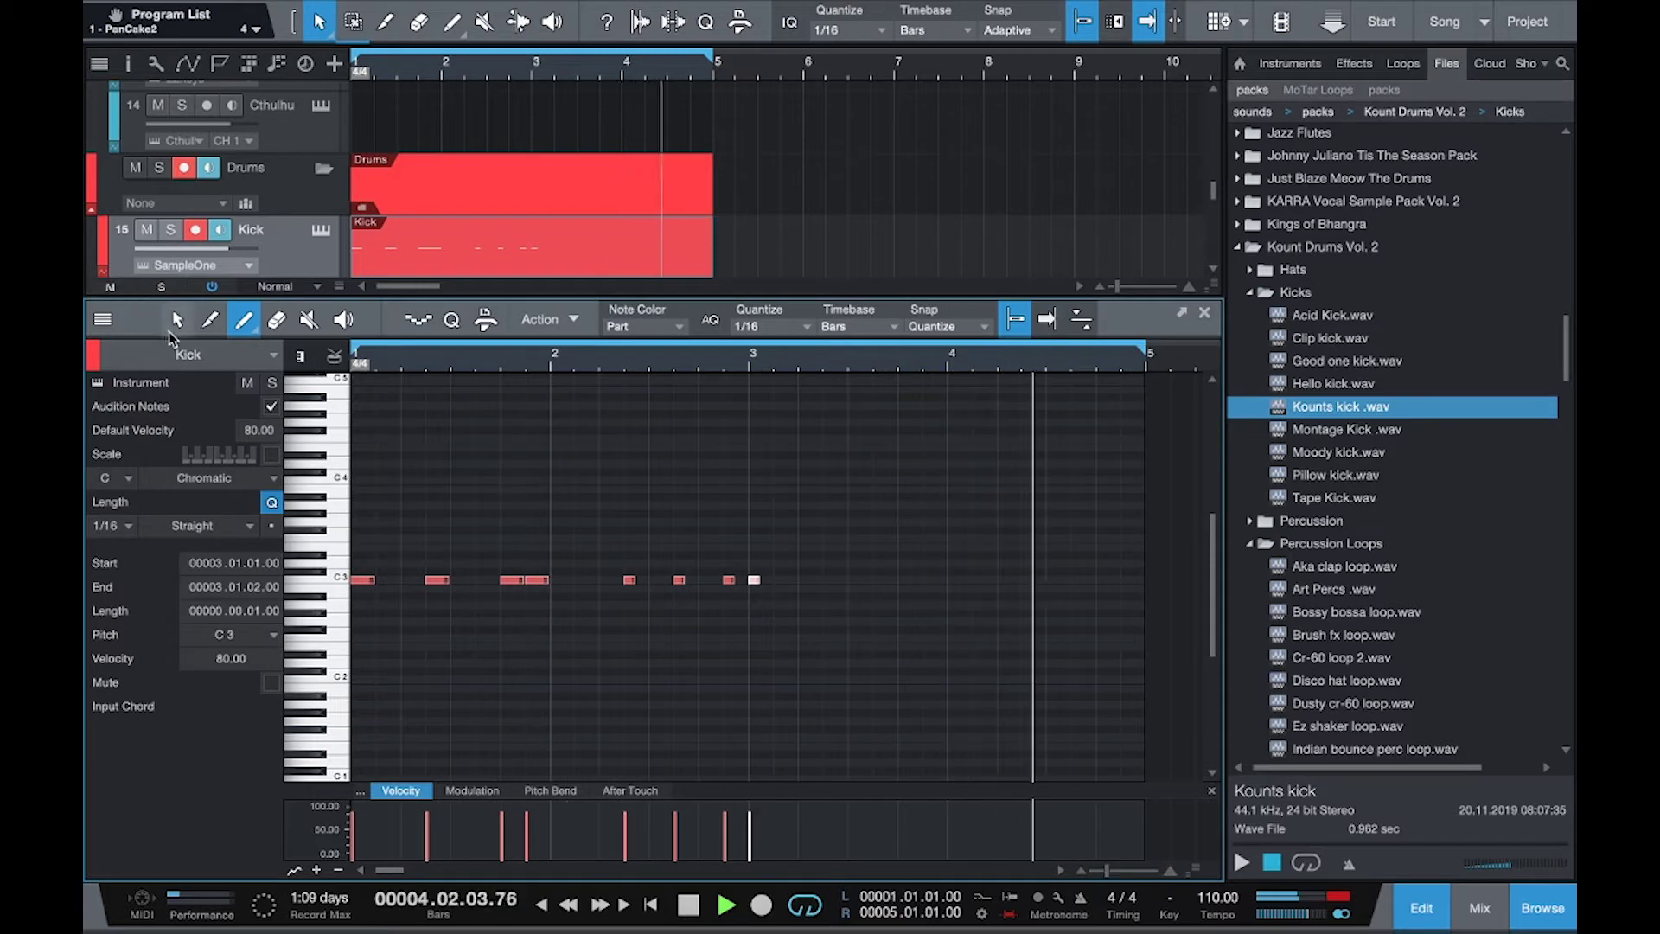
drag(413, 536, 734, 613)
drag(511, 593, 840, 584)
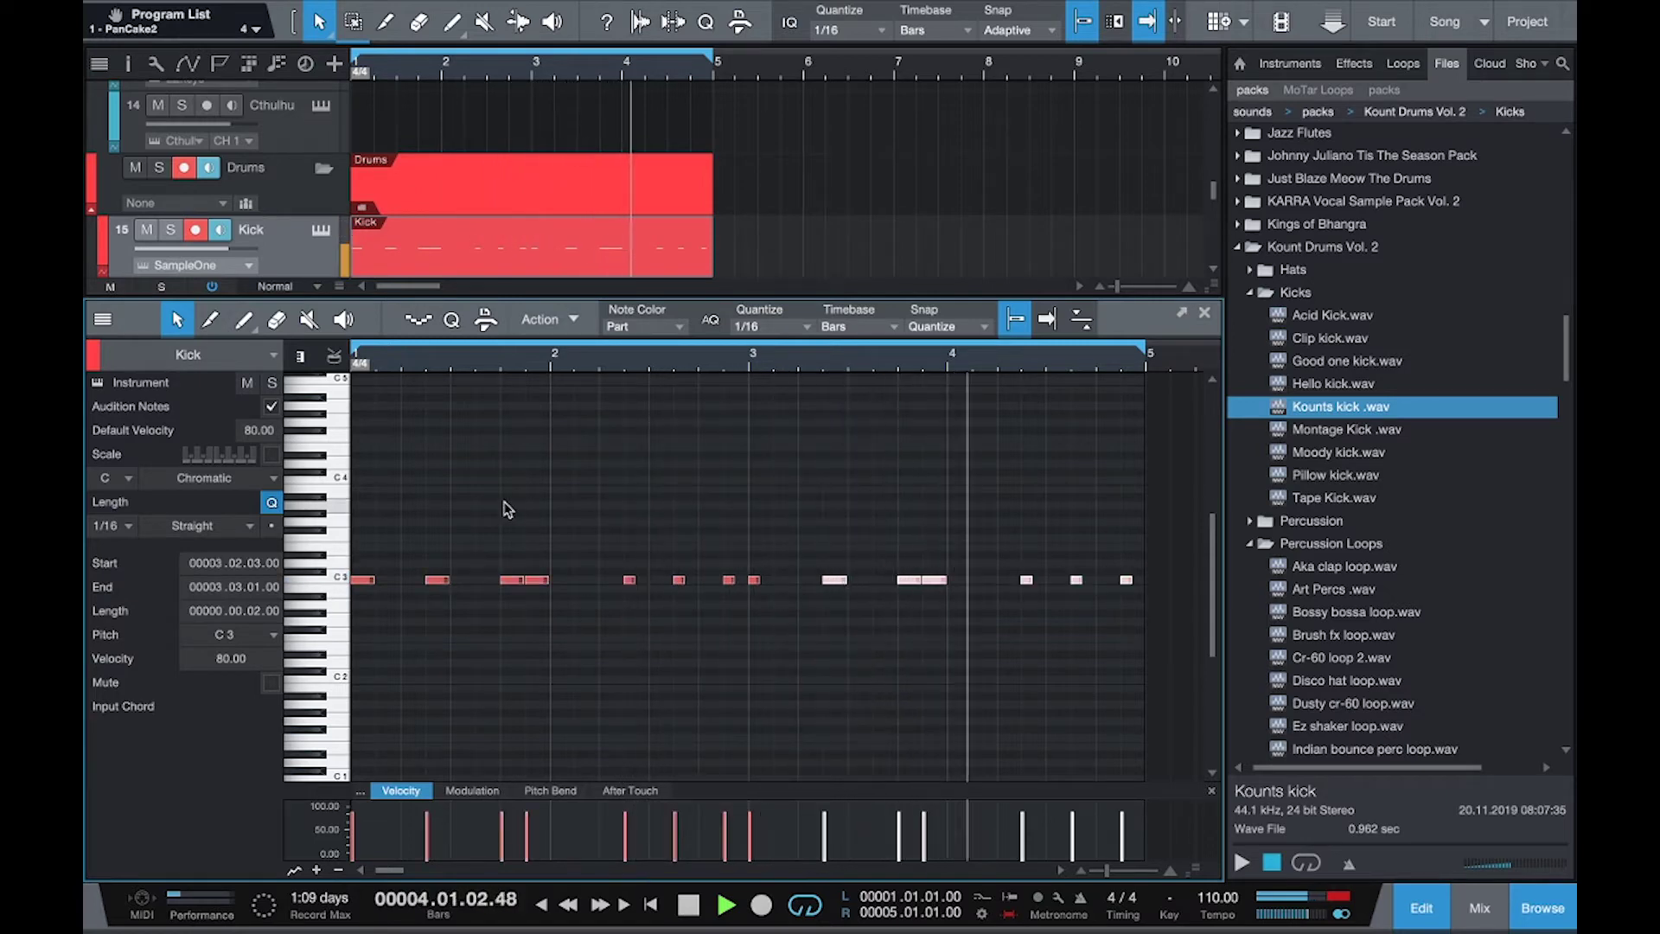
Add 1/16 kick notes on C3 at 3.3.3 and 4.1.3, and stop playback.
key(5)
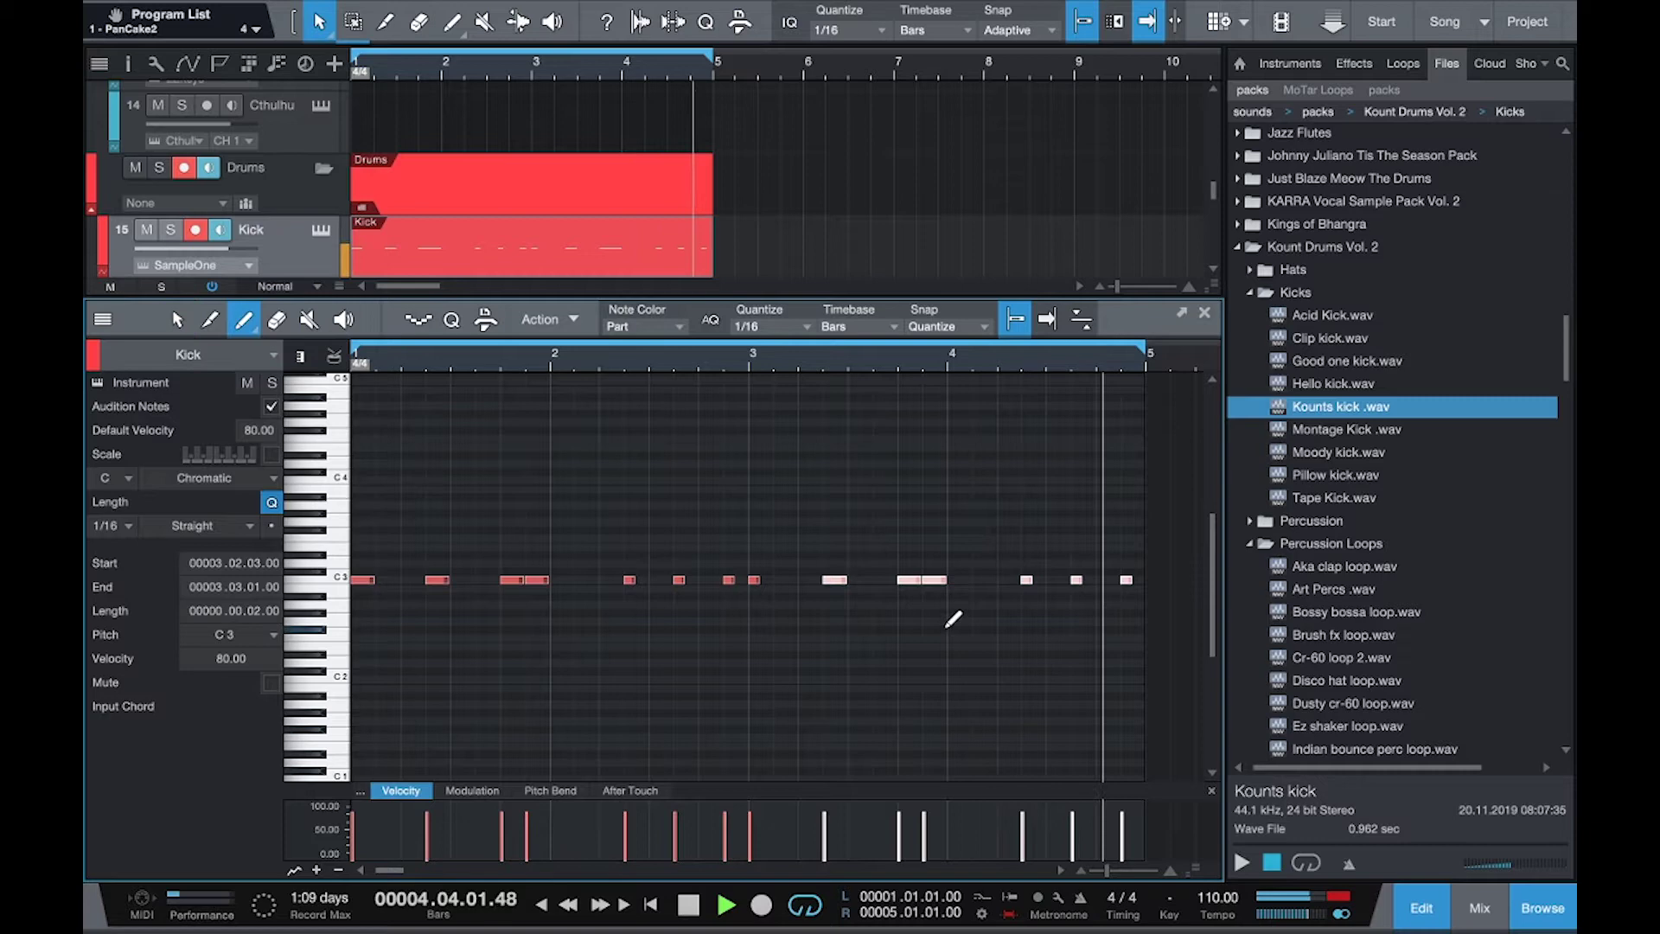
click(988, 579)
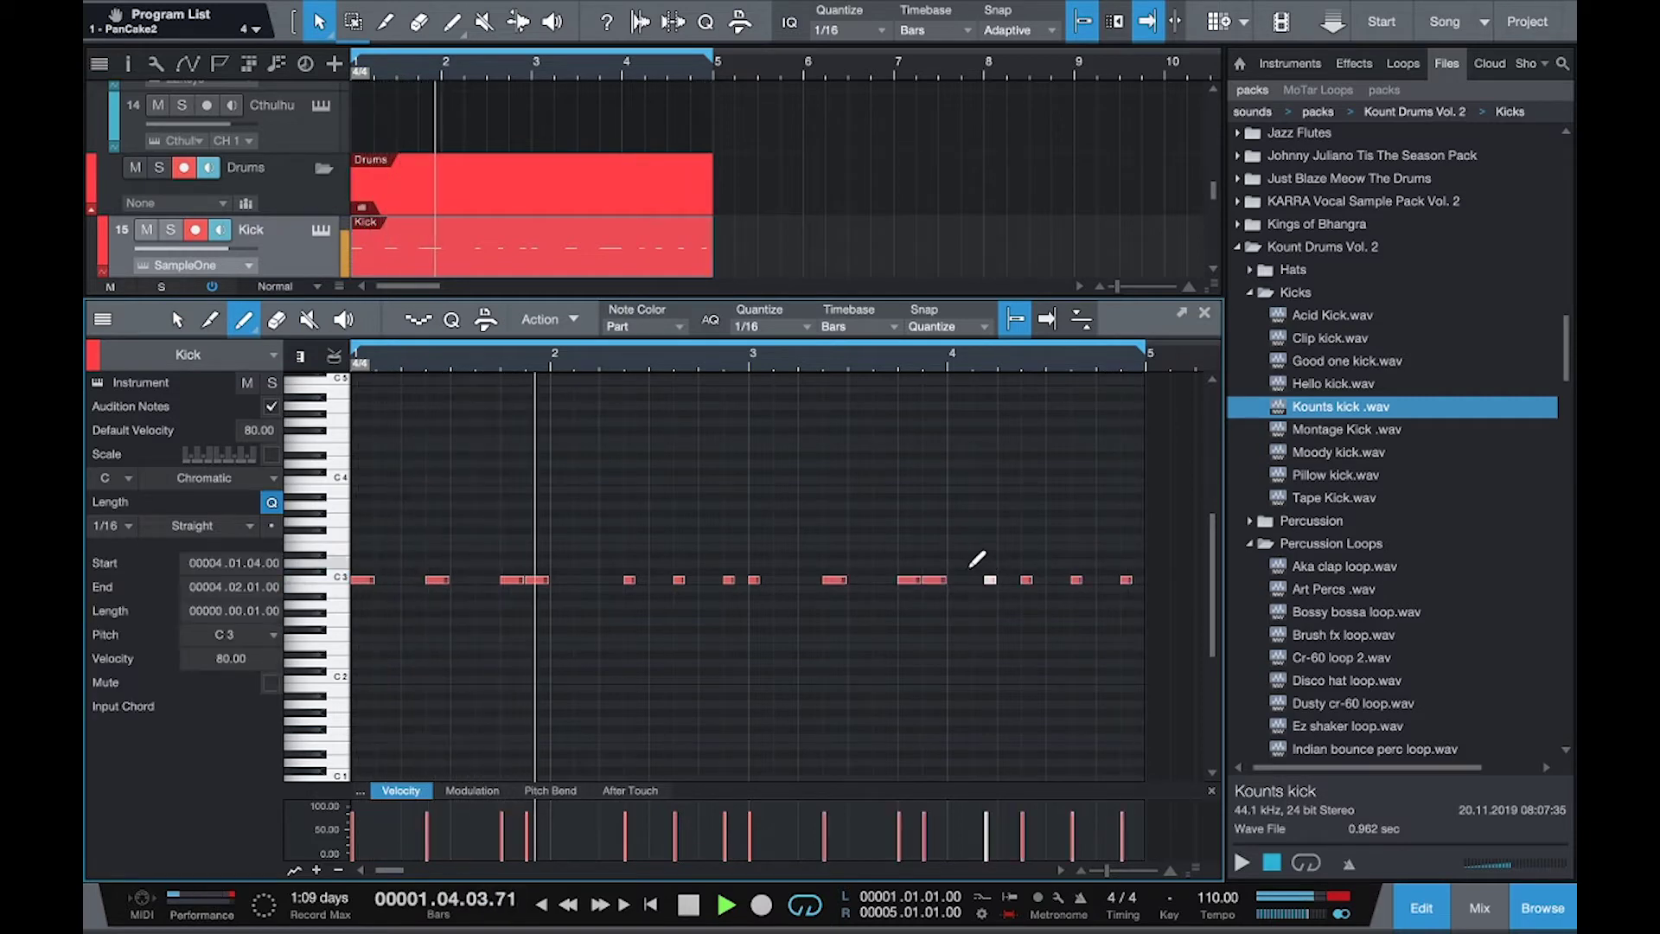
click(878, 579)
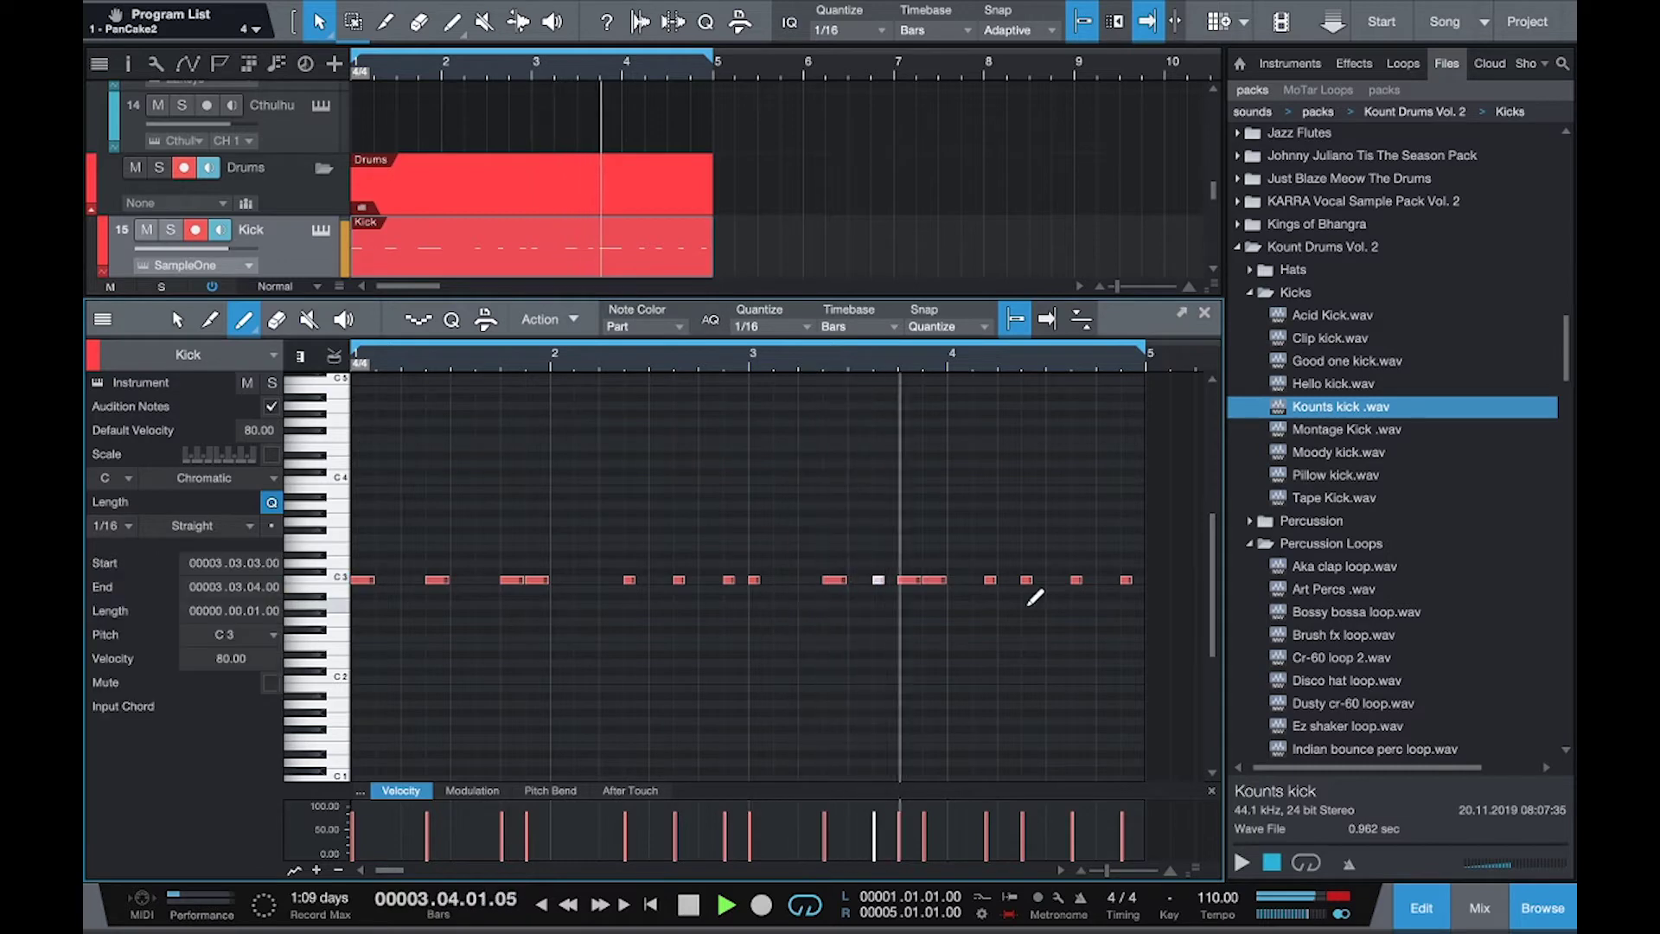
click(987, 578)
key(space)
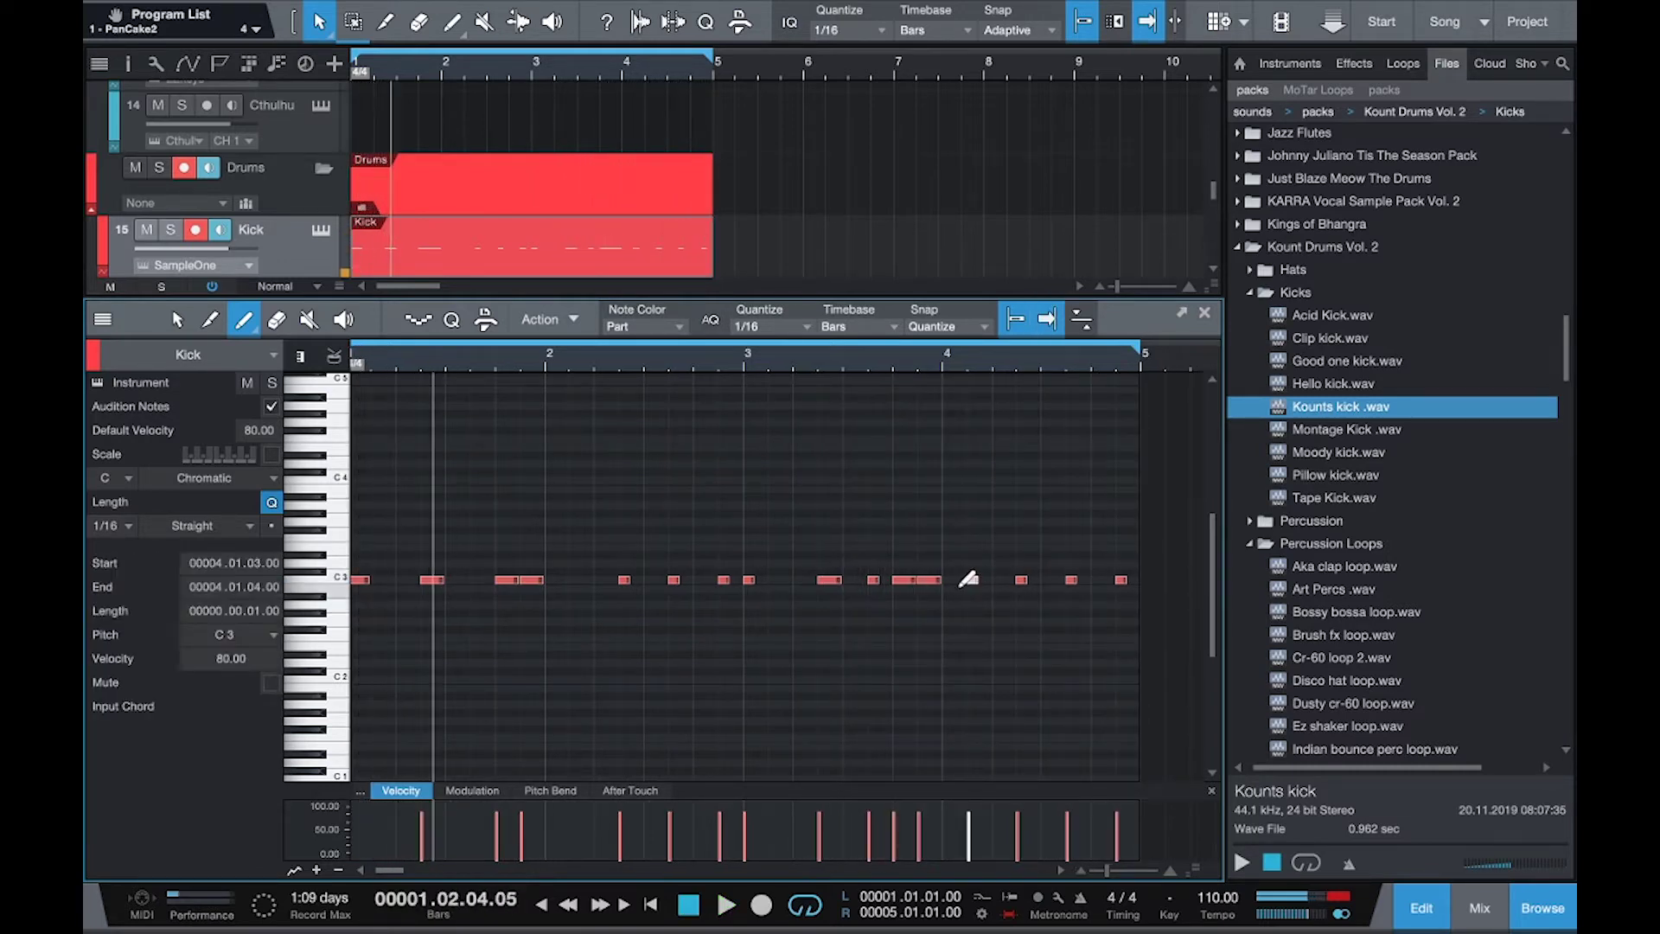
Play the loop outside the note editor and compare Good one kick with Kounts kick in the Kick track's sampler, ending on Kounts kick.
key(space)
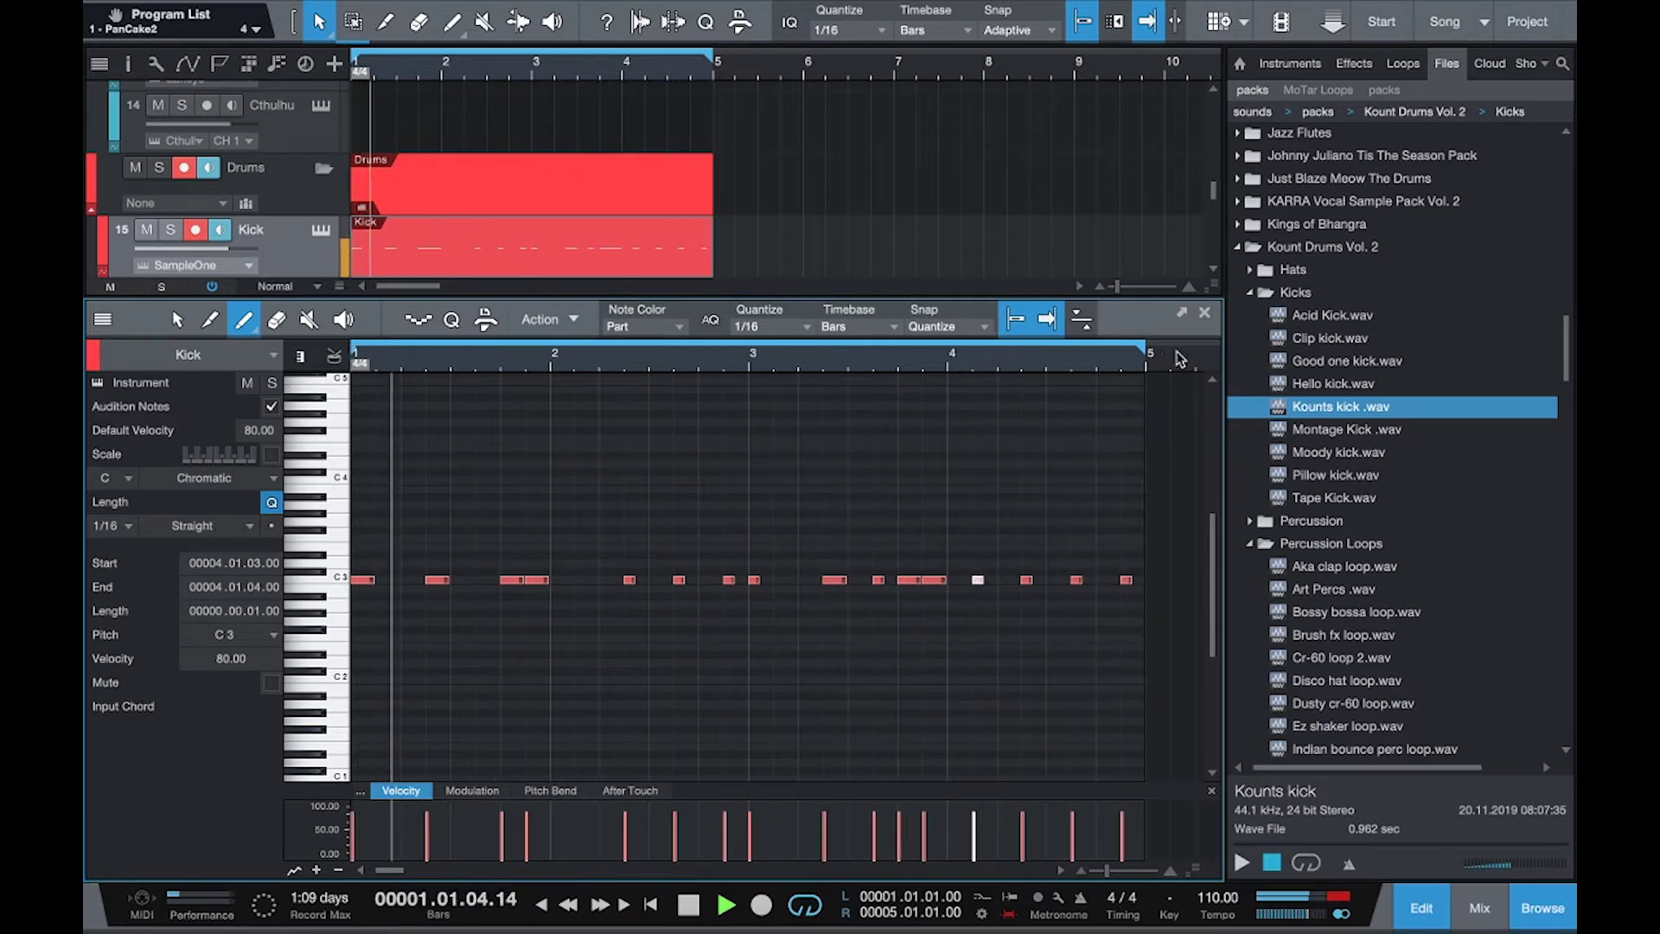
click(1206, 312)
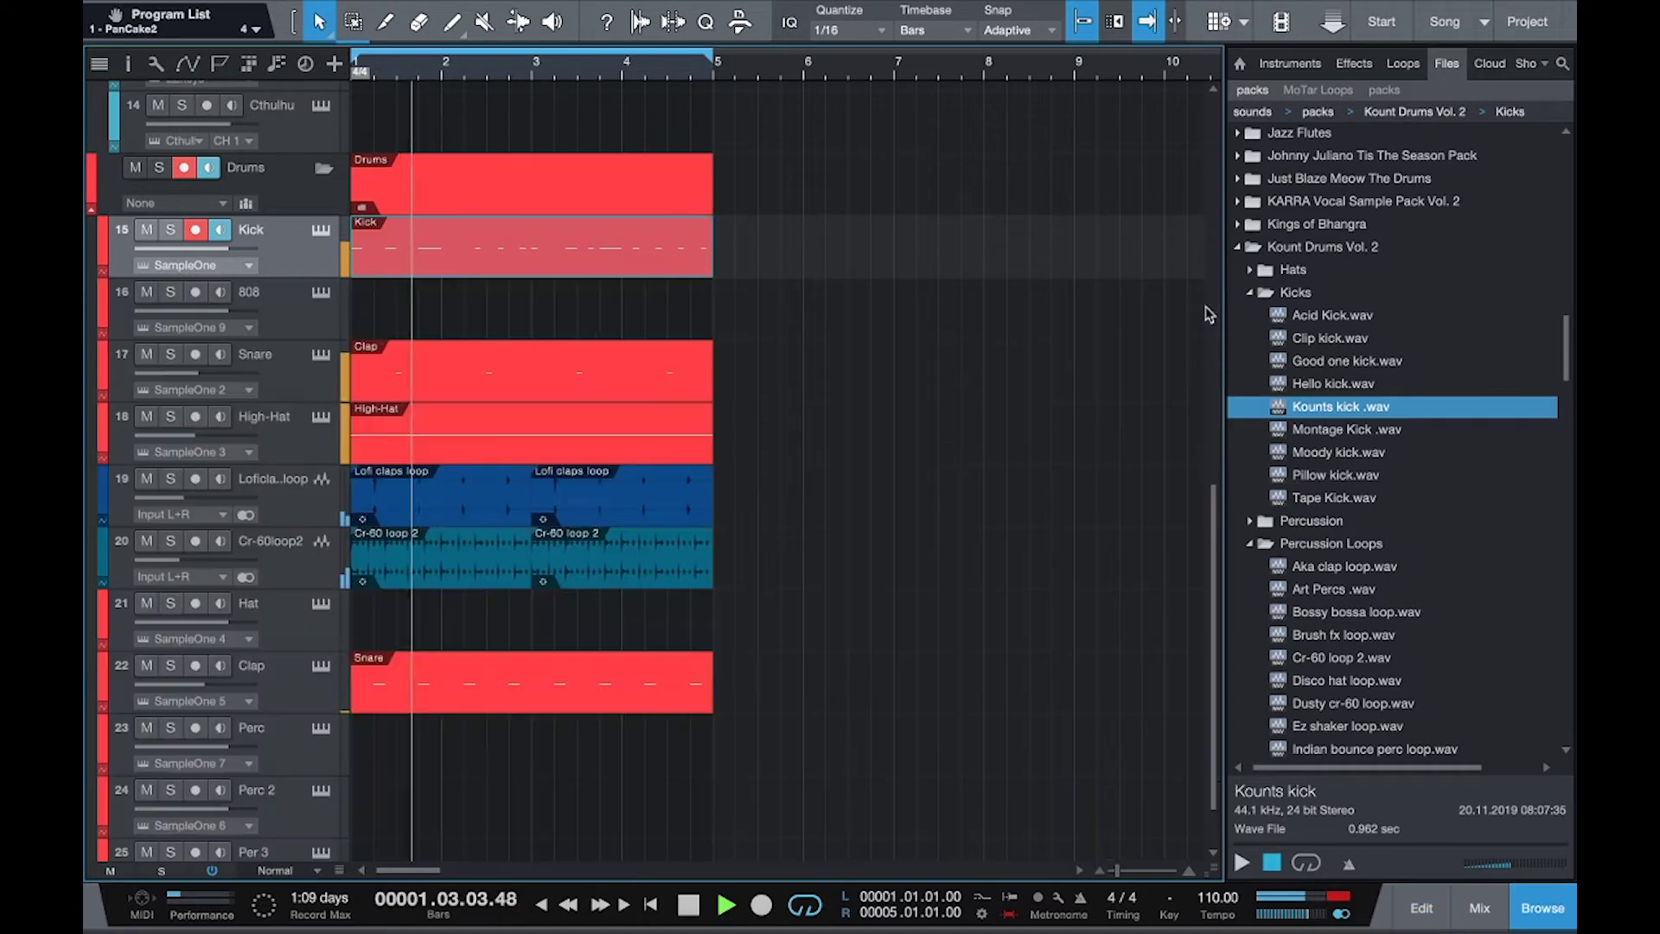
click(324, 230)
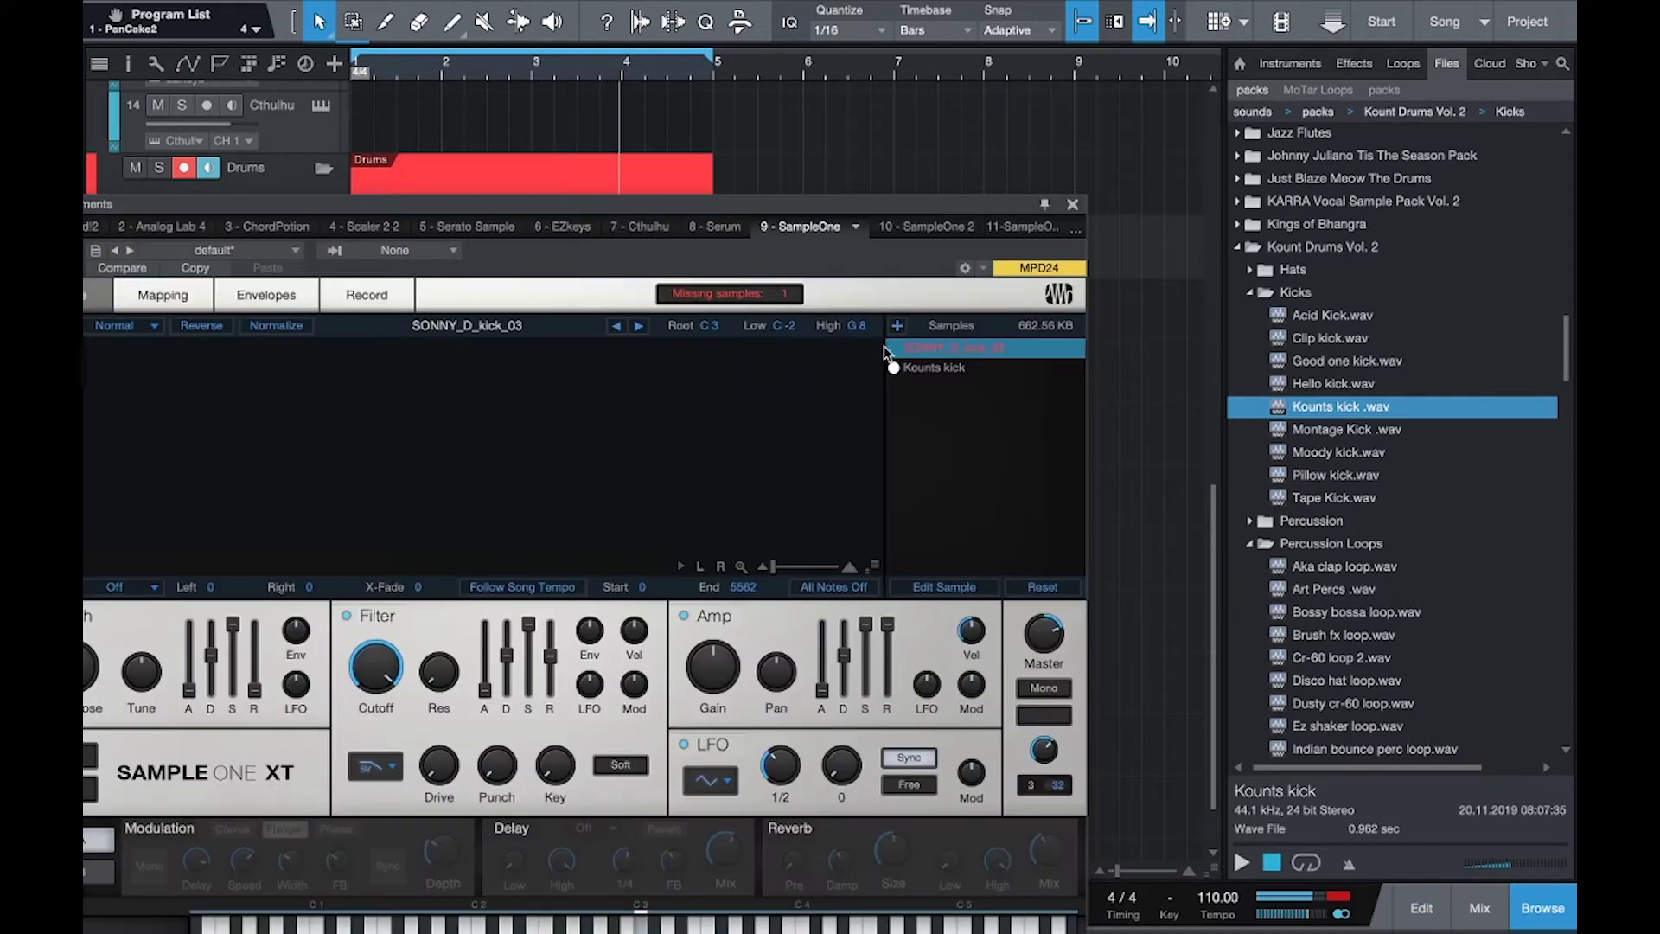
drag(883, 353, 899, 363)
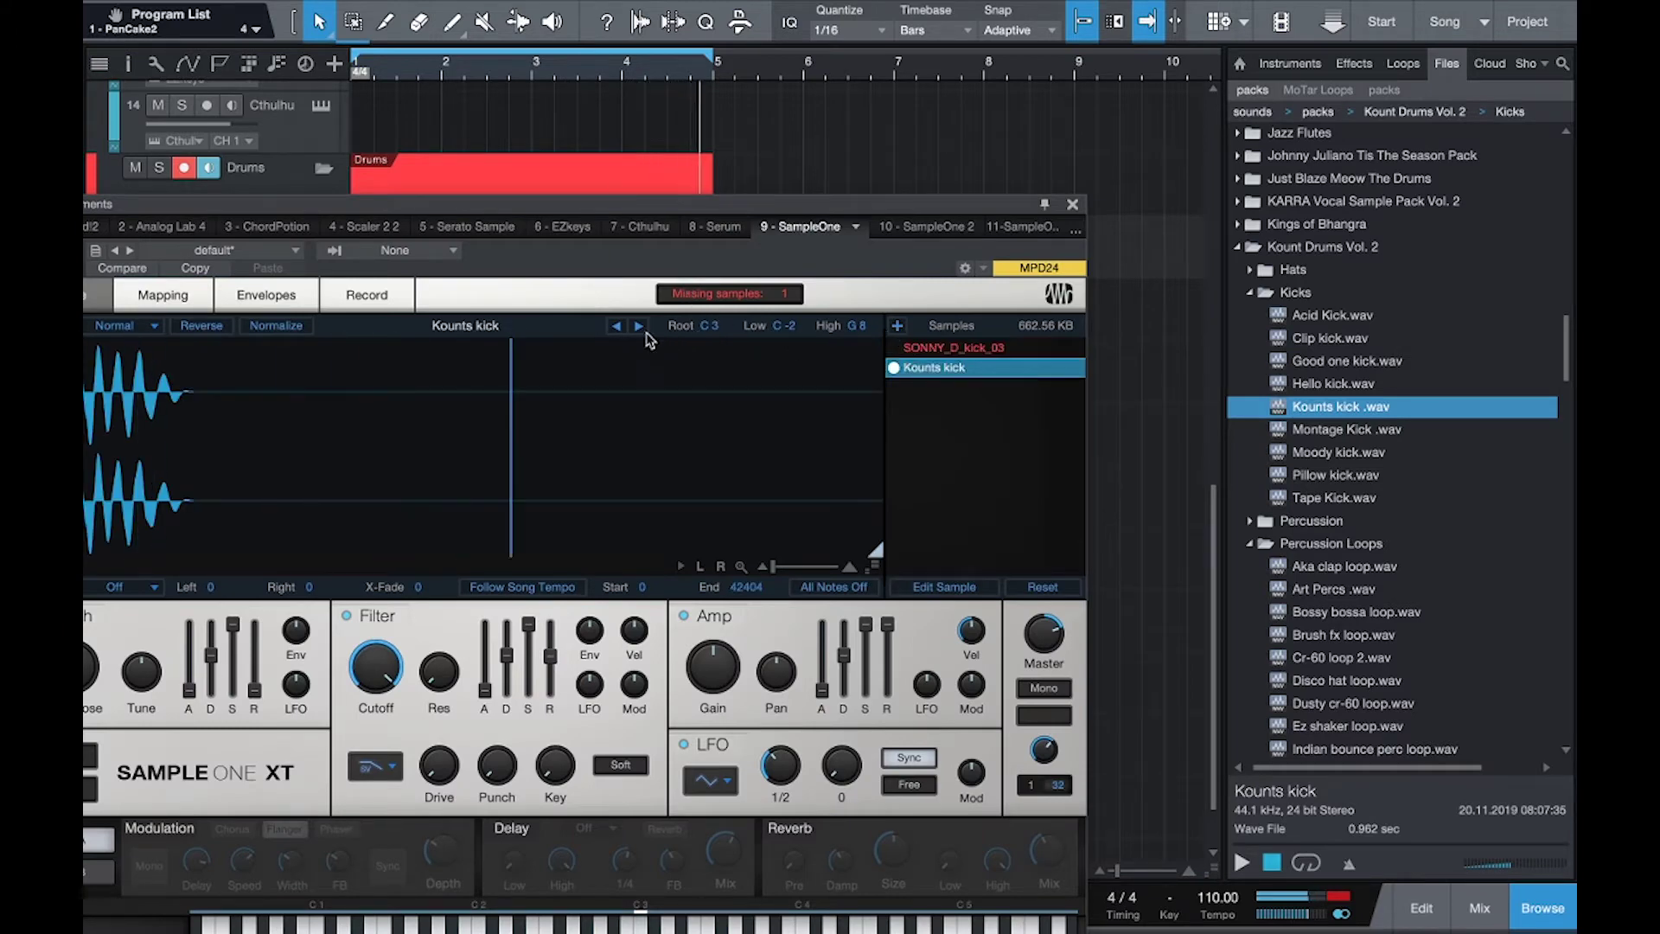
click(616, 326)
click(616, 326)
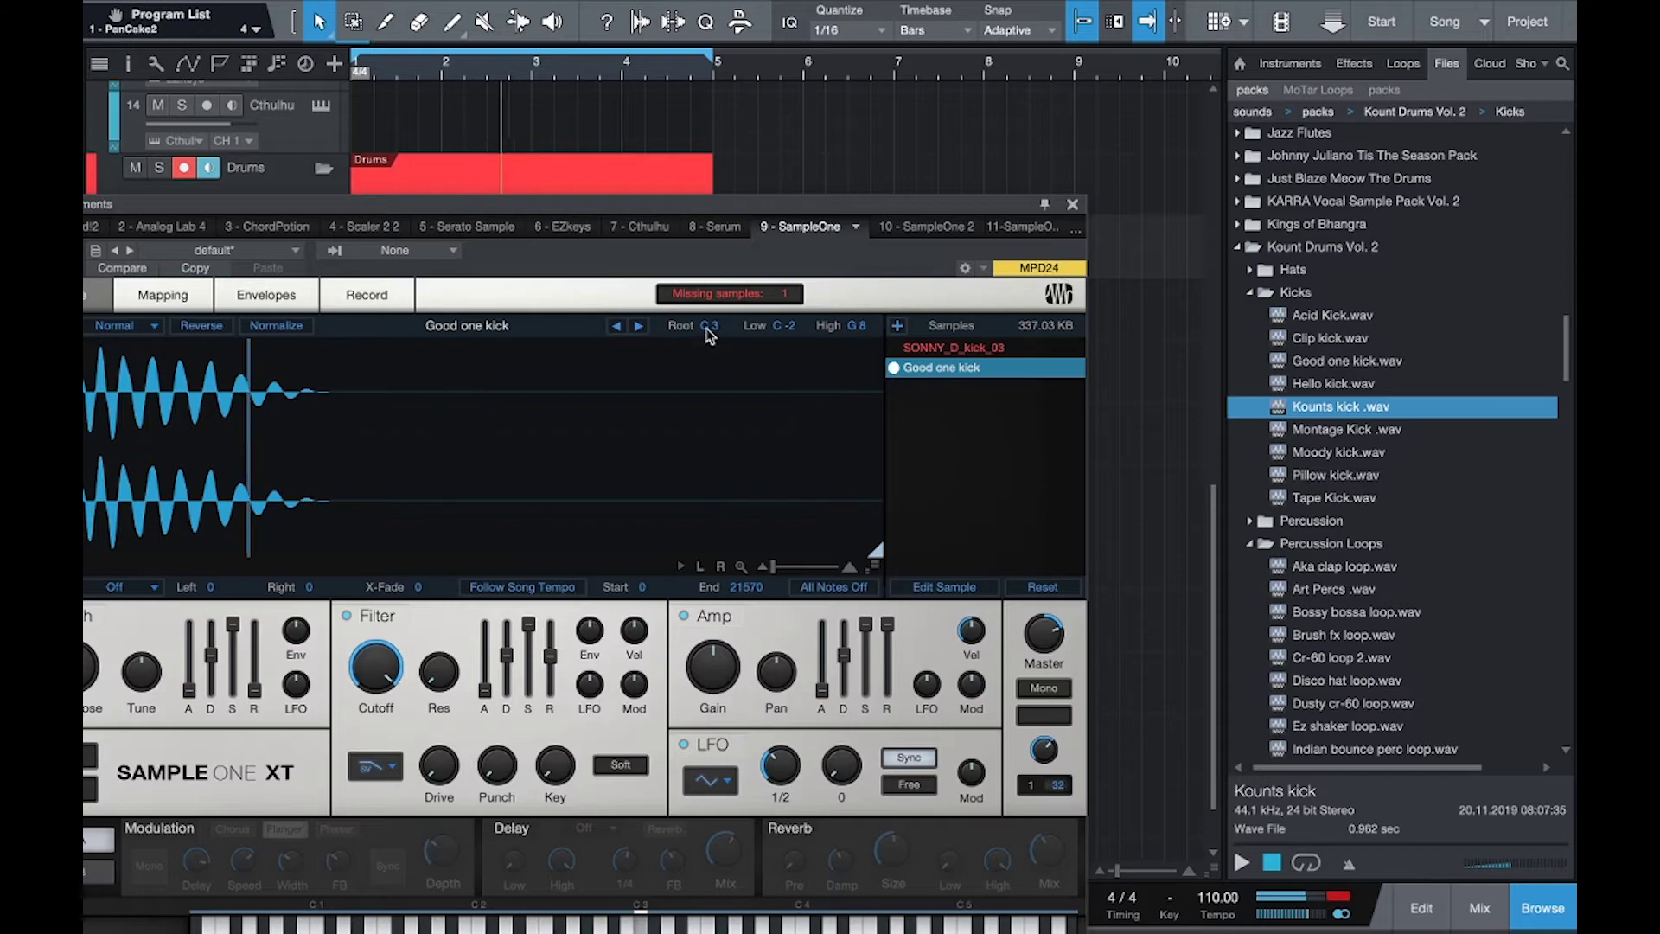
click(638, 326)
click(638, 326)
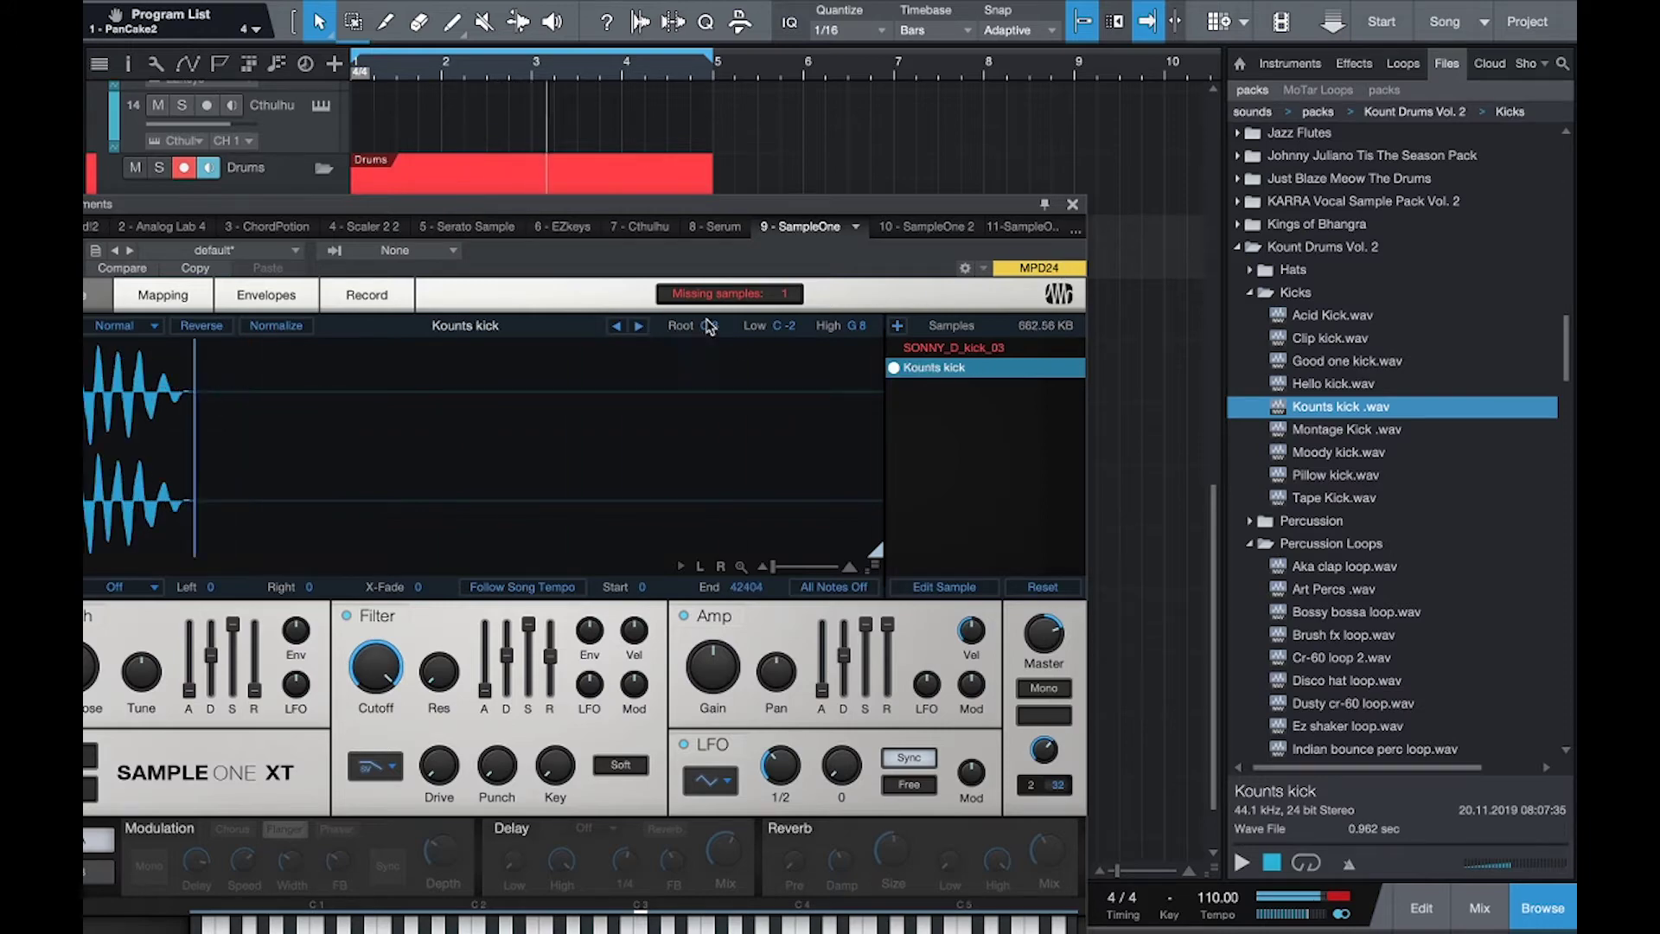
click(1073, 208)
Collapse the Kount Drums Vol. 2 pack and open the WONDAGURL_kicks folder in the WondaGurl Sample Pack.
click(1238, 247)
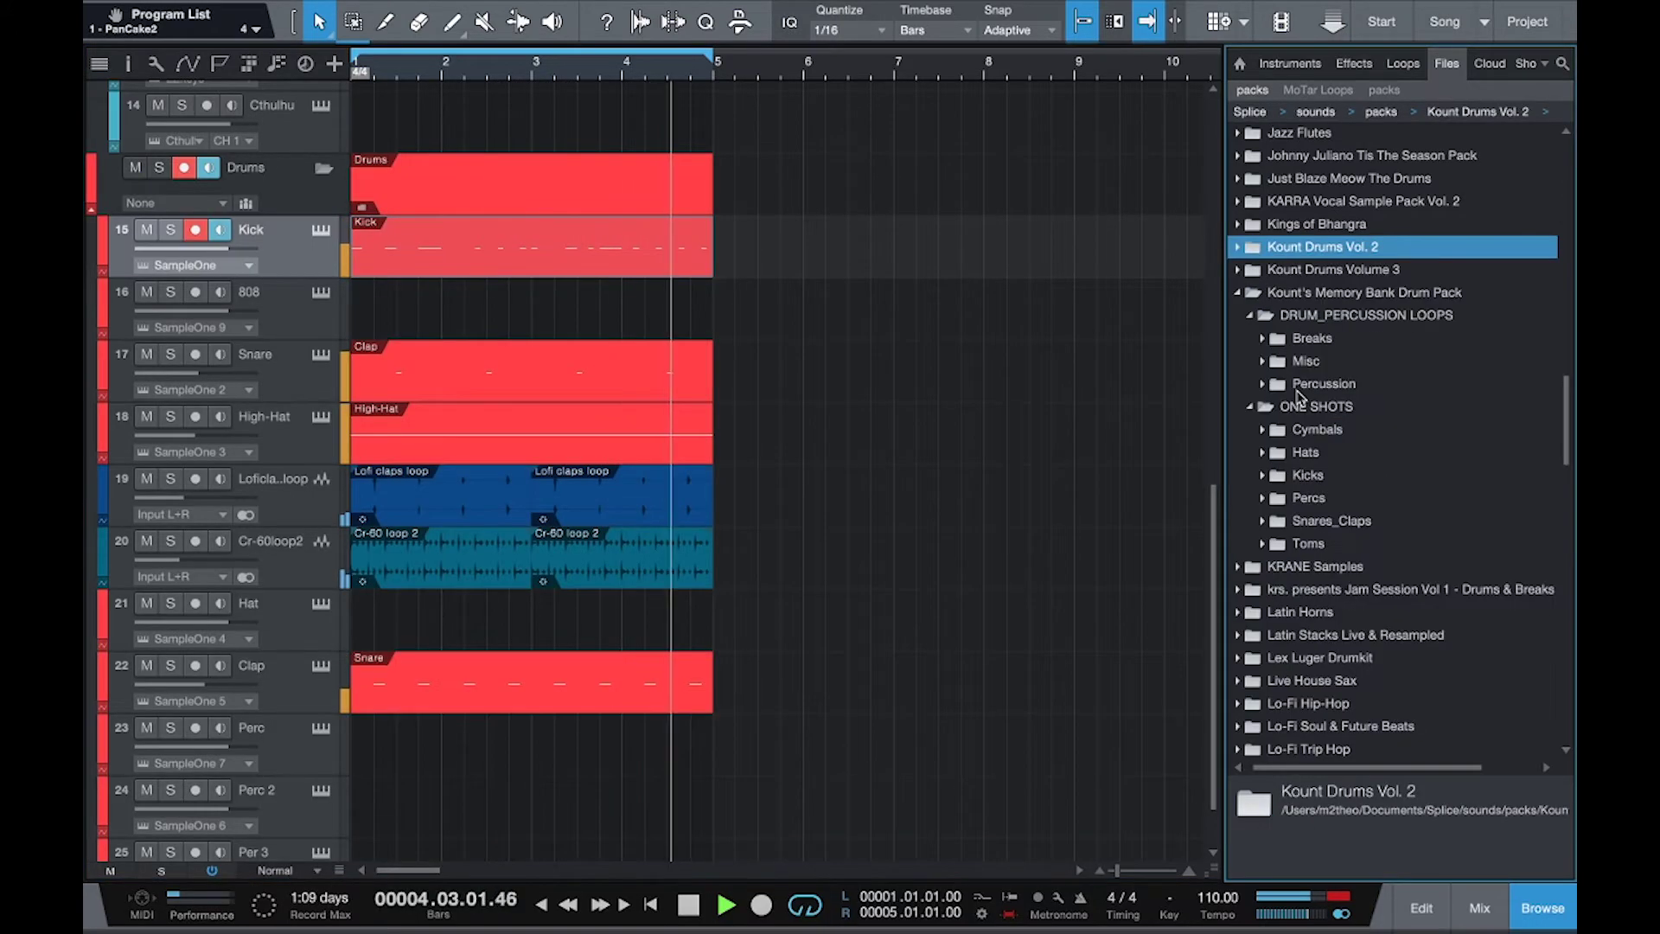
scroll(1314, 519, down, 20)
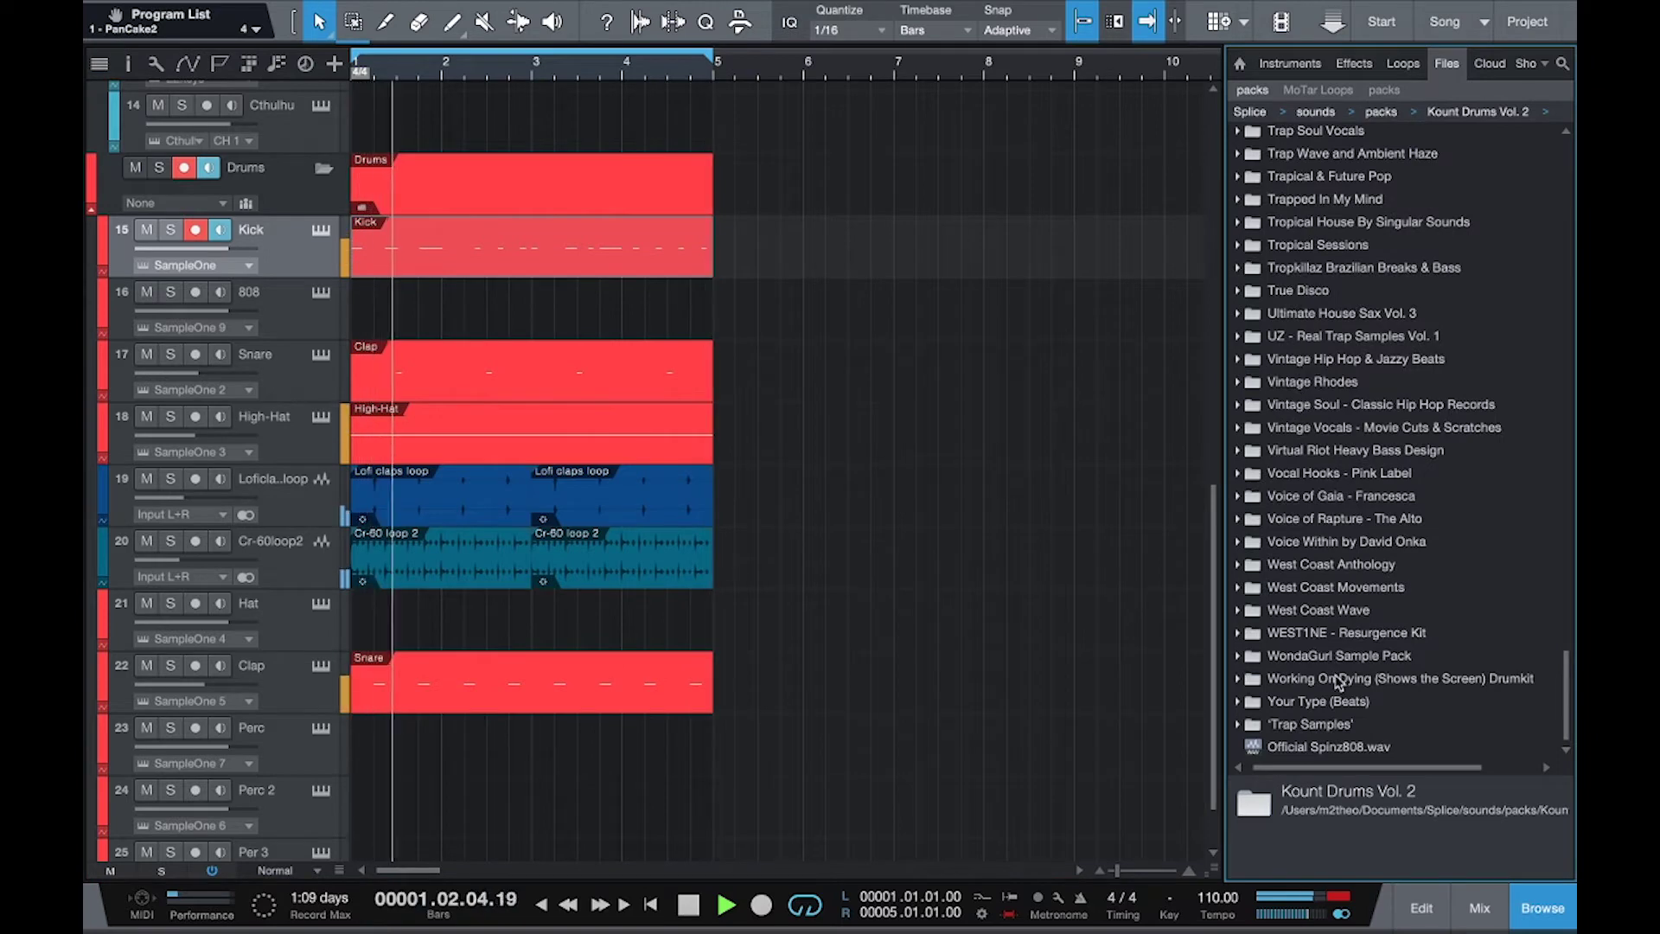
double_click(1338, 655)
scroll(1348, 639, down, 3)
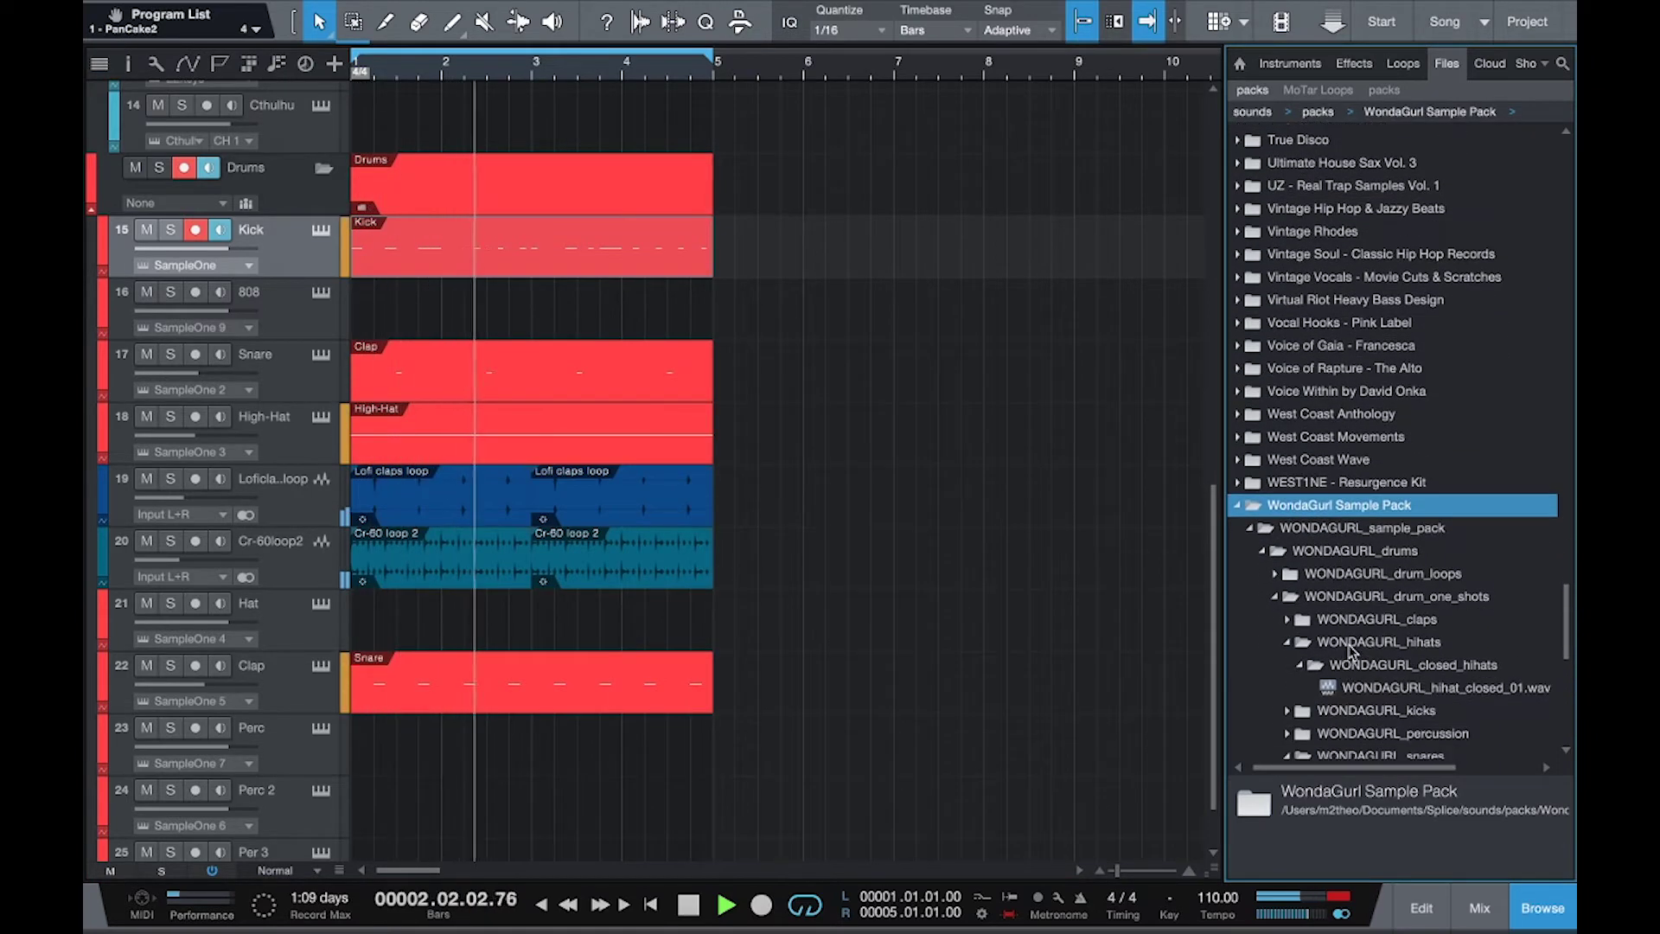
scroll(1351, 657, down, 1)
double_click(1352, 686)
scroll(1351, 687, down, 2)
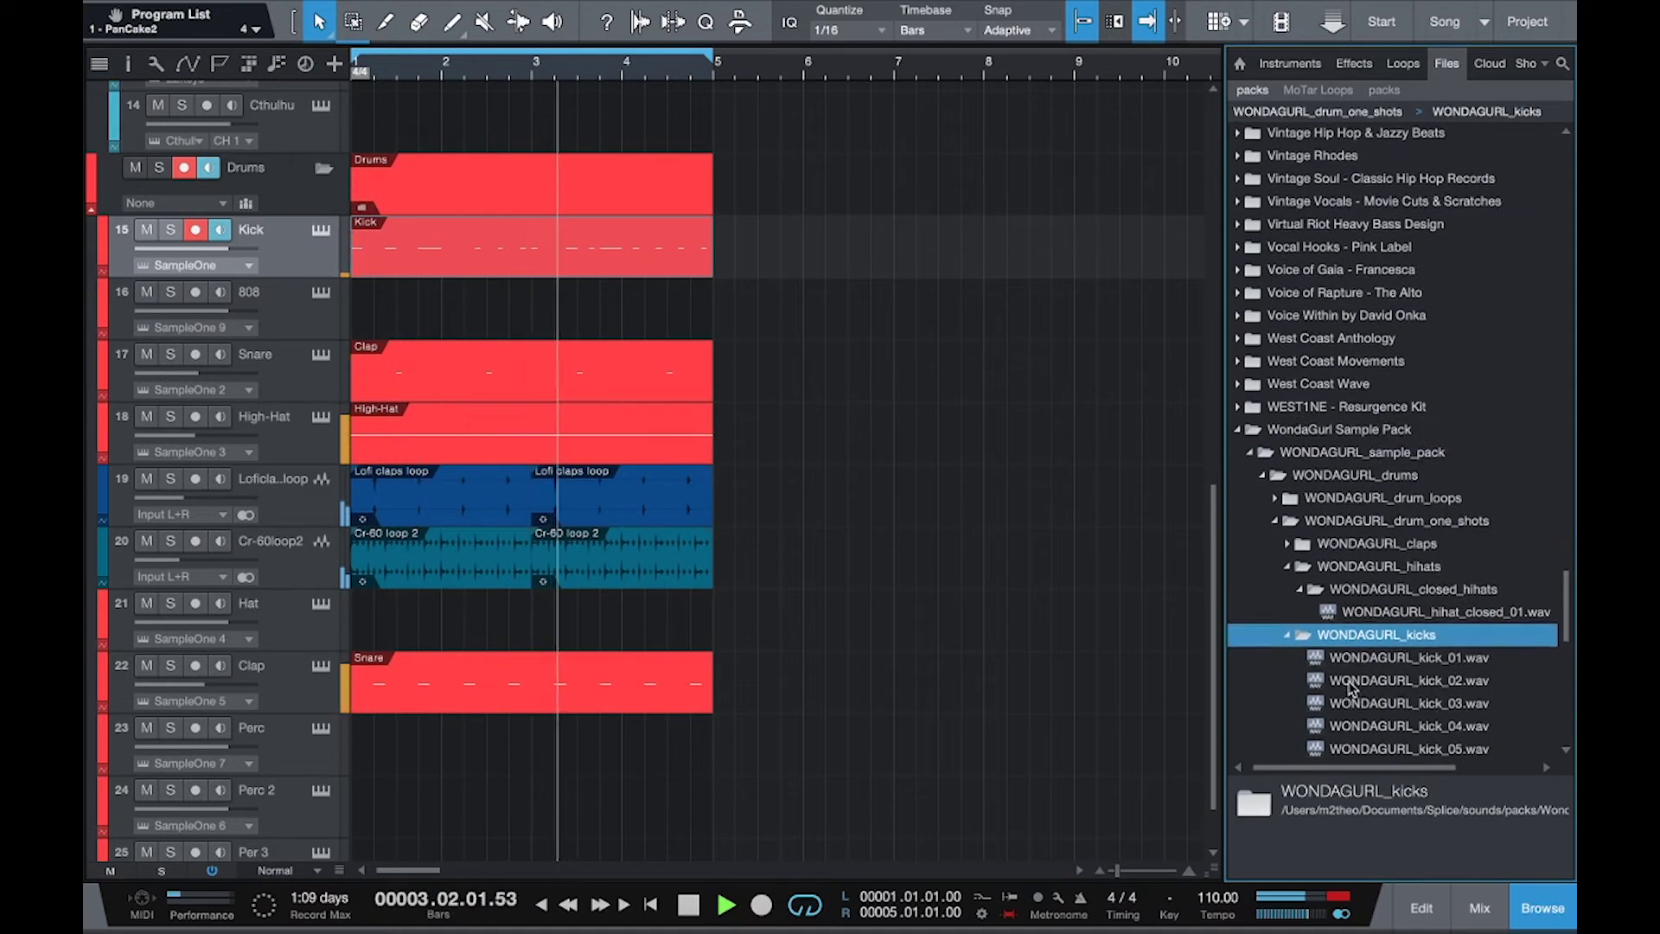
Audition the WondaGurl kick one-shots 01, 02, 03 and 05.
scroll(1351, 687, down, 2)
click(1370, 605)
click(1377, 624)
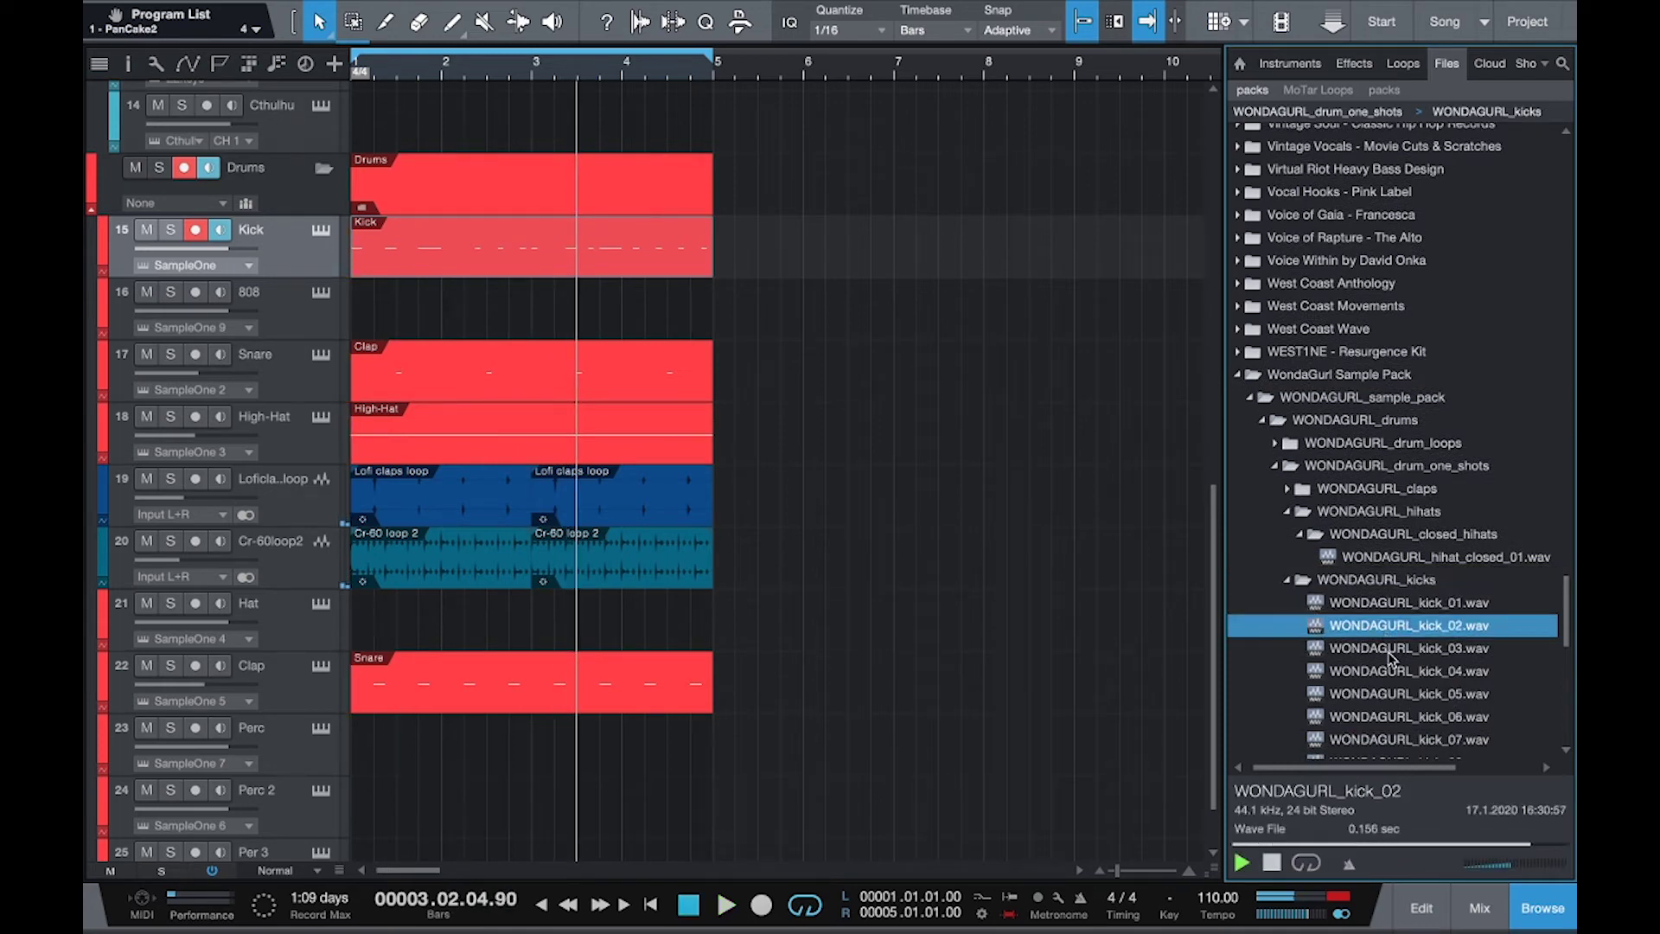
click(1392, 648)
click(1409, 694)
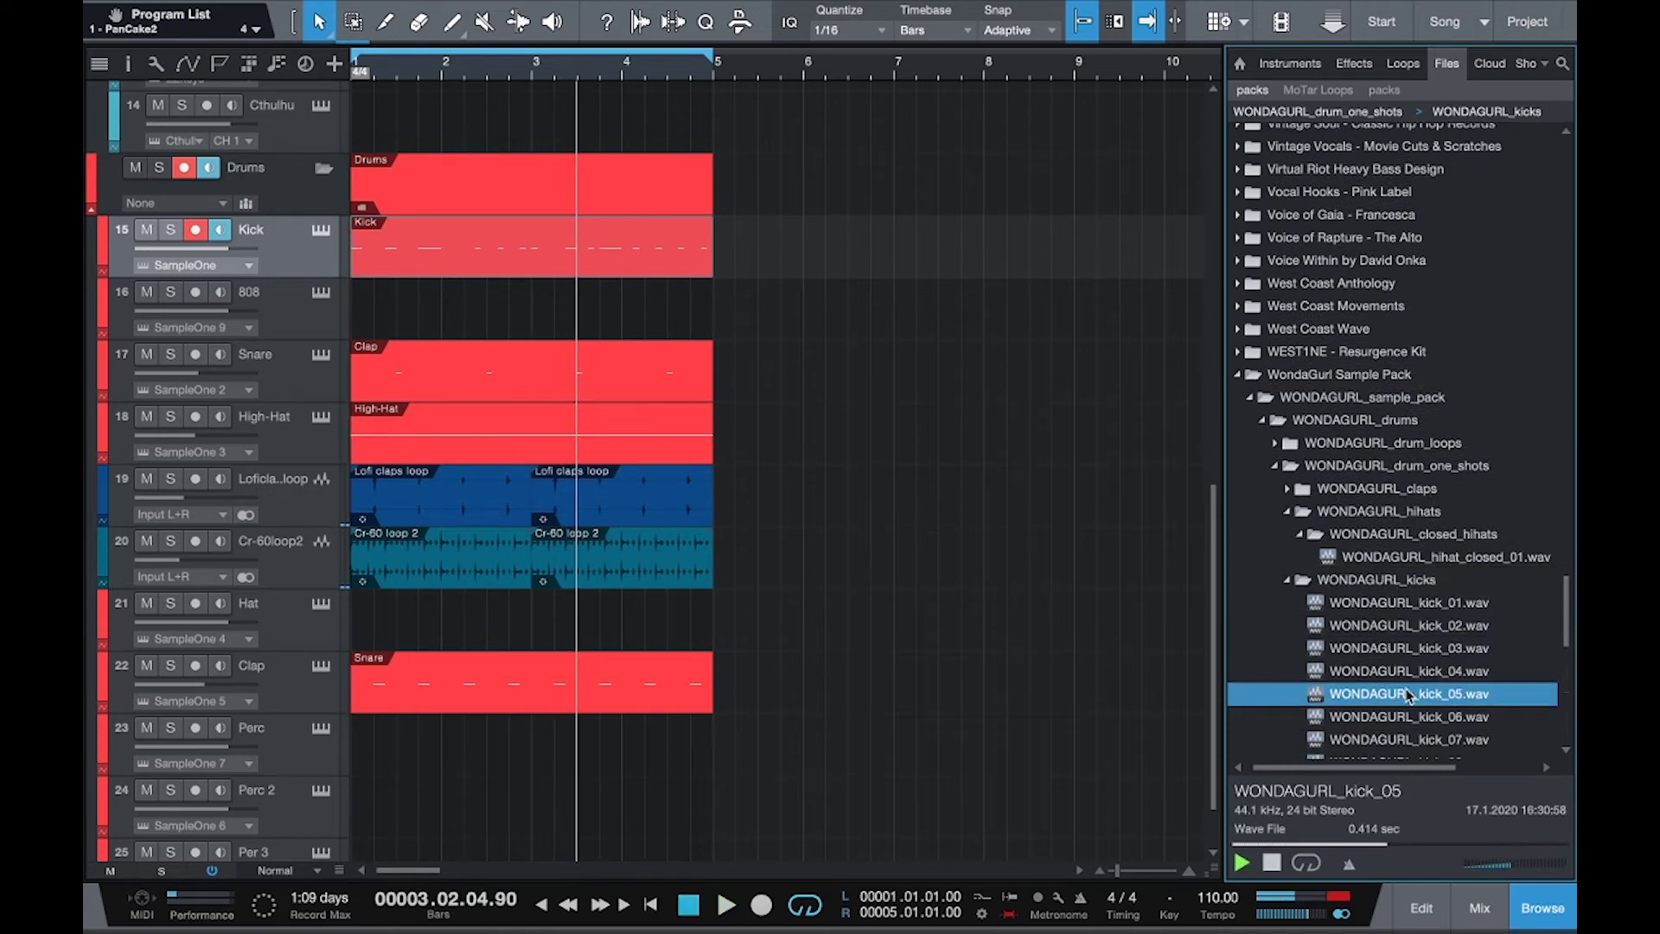
Make a complete duplicate of the Kick track and delete the part on the duplicate.
right_click(266, 257)
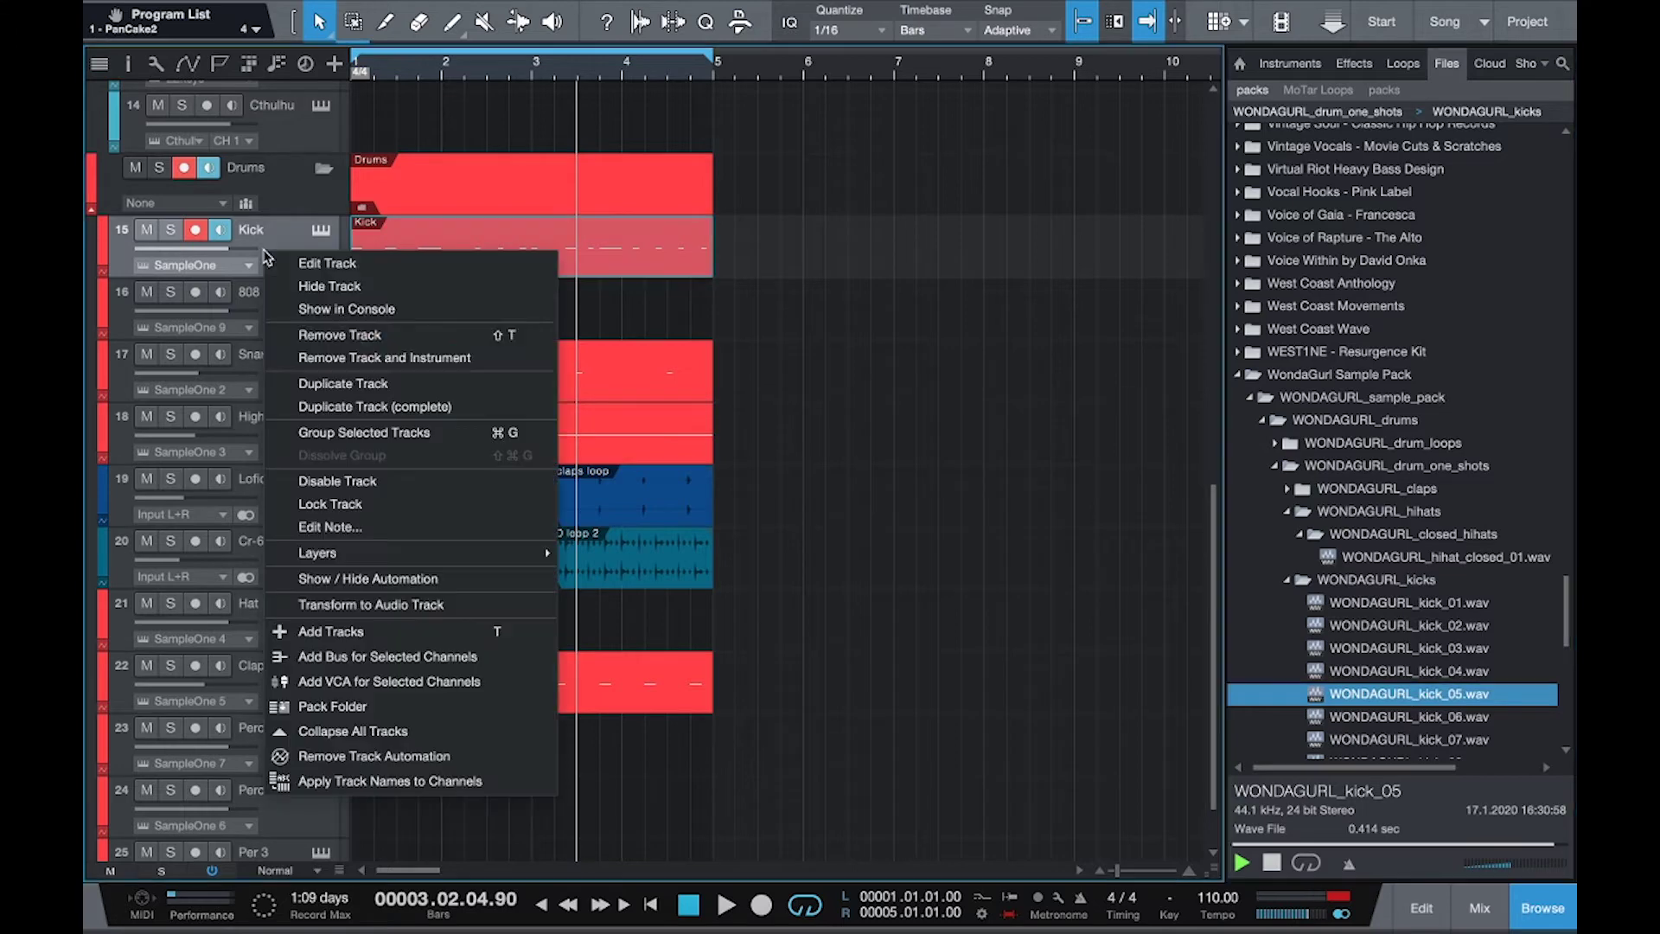
click(450, 408)
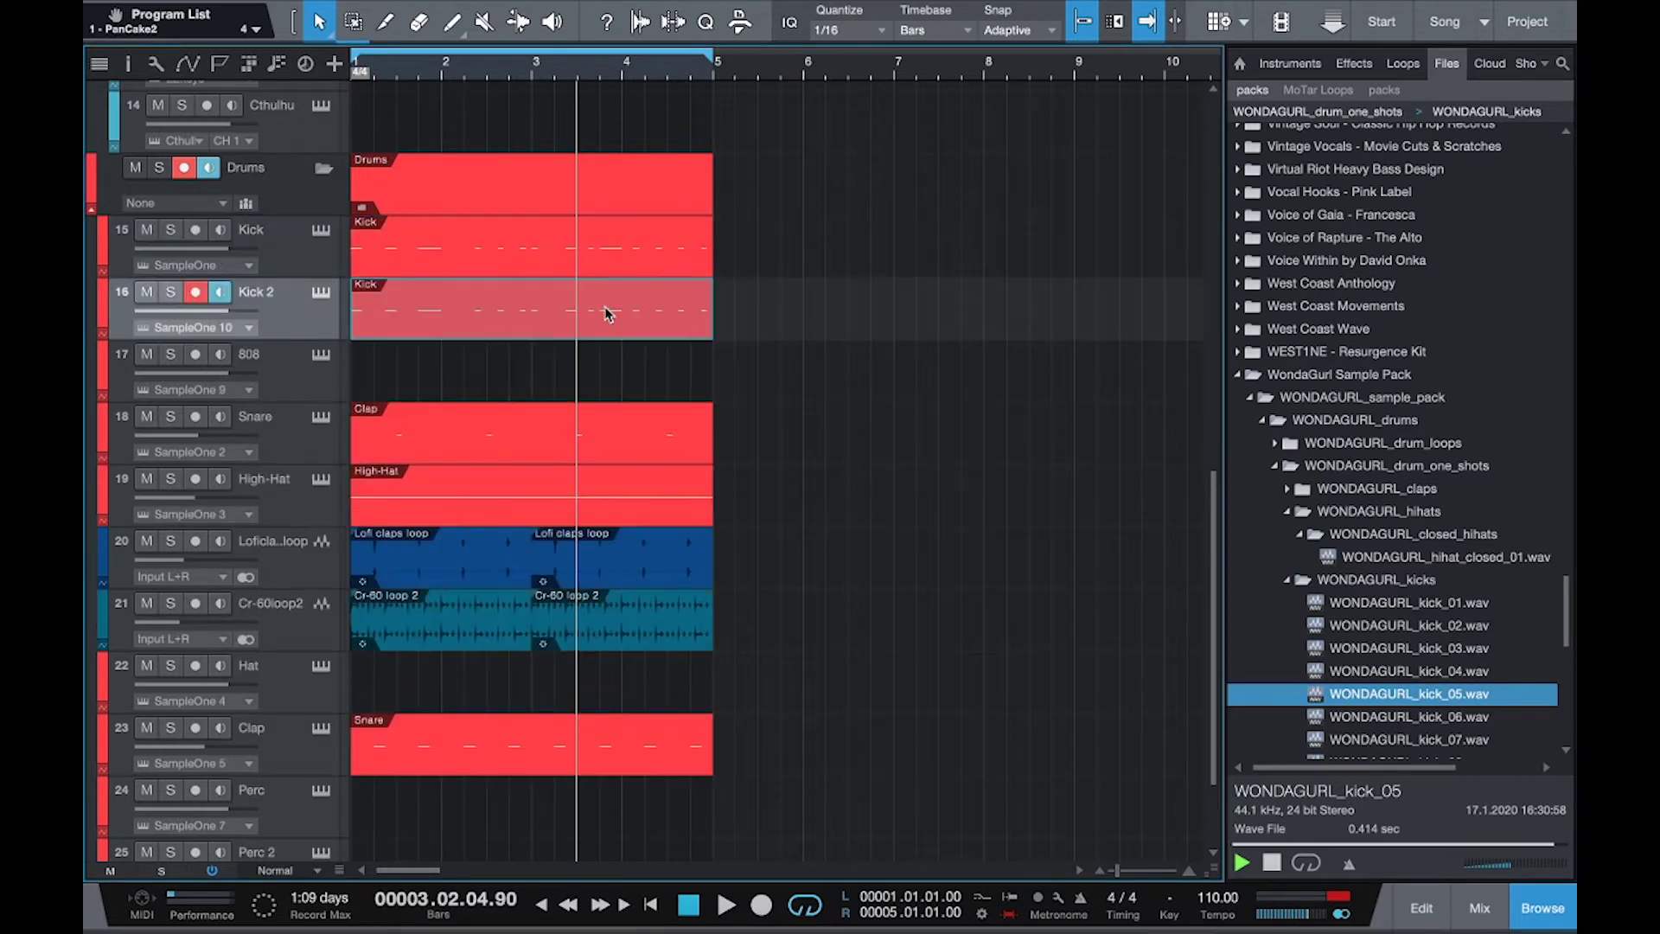
key(Delete)
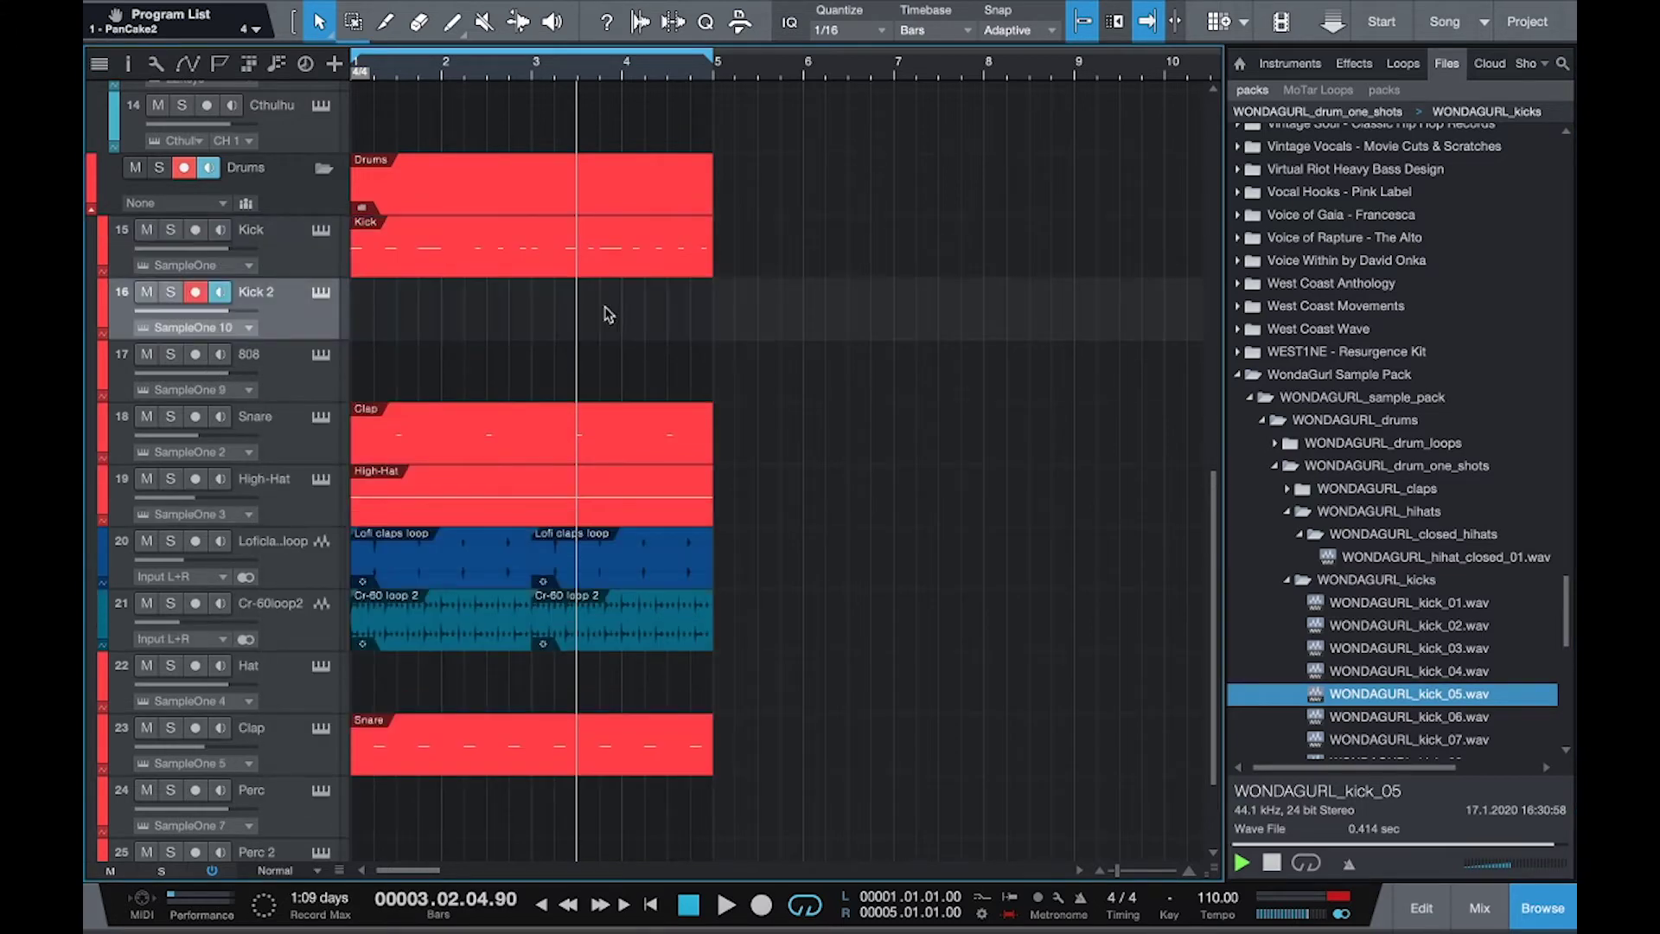
Add WONDAGURL_kick_05.wav to Kick 2's SampleOne and remove the Kounts kick sample from it.
click(319, 291)
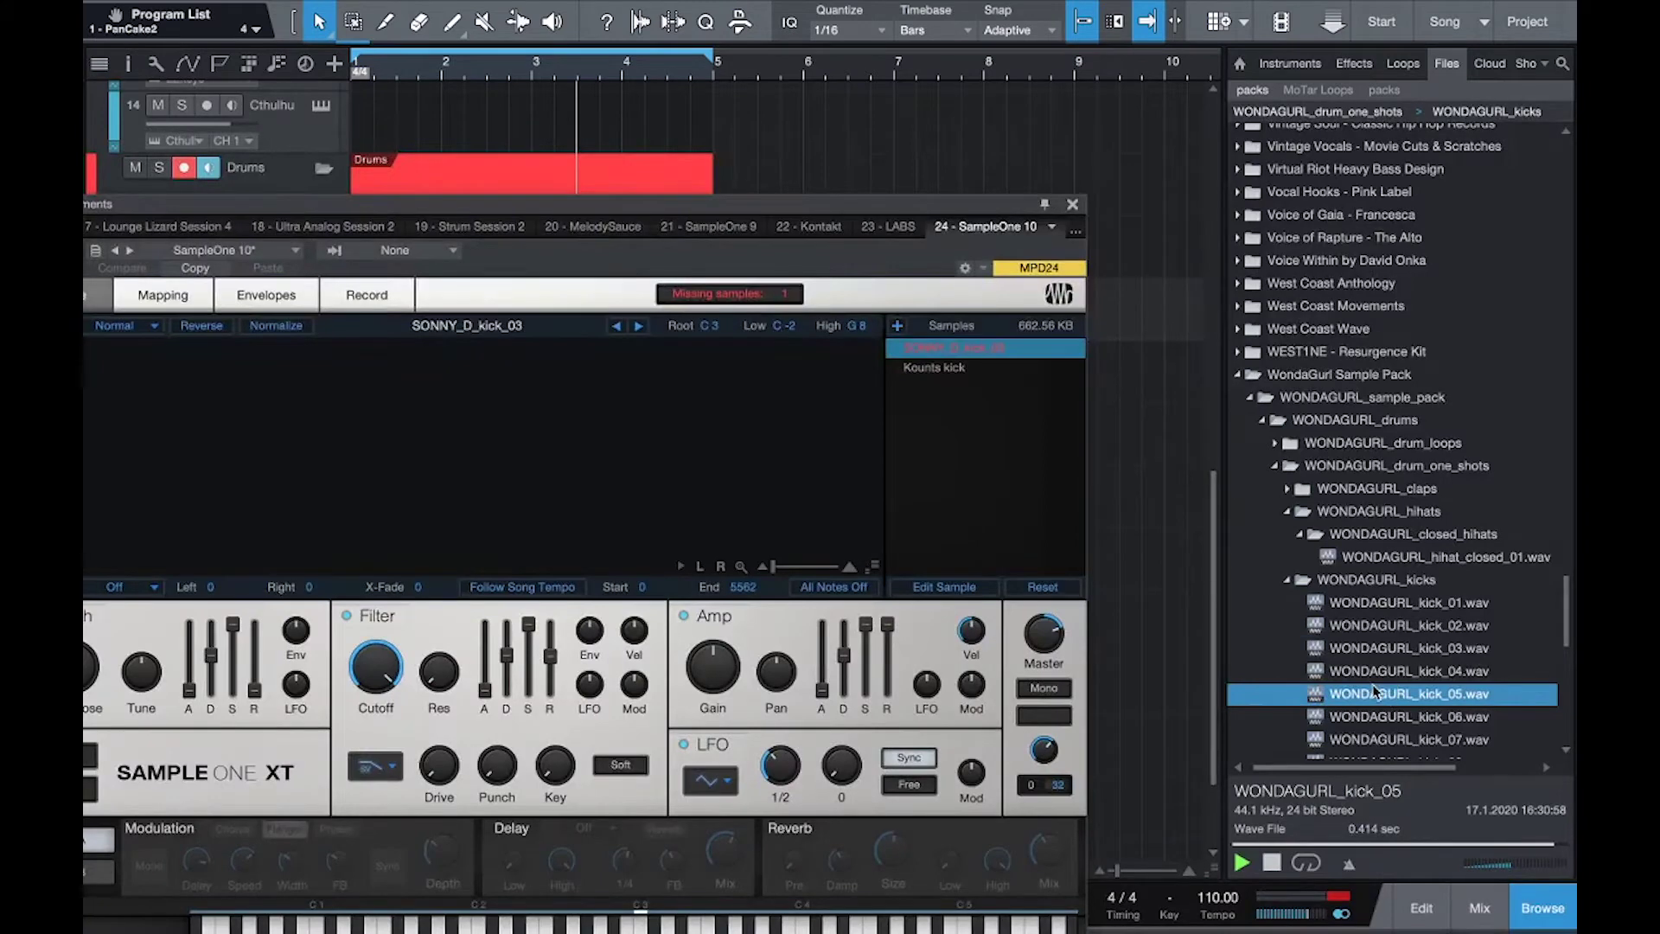
drag(1375, 692, 1029, 475)
click(956, 371)
right_click(957, 373)
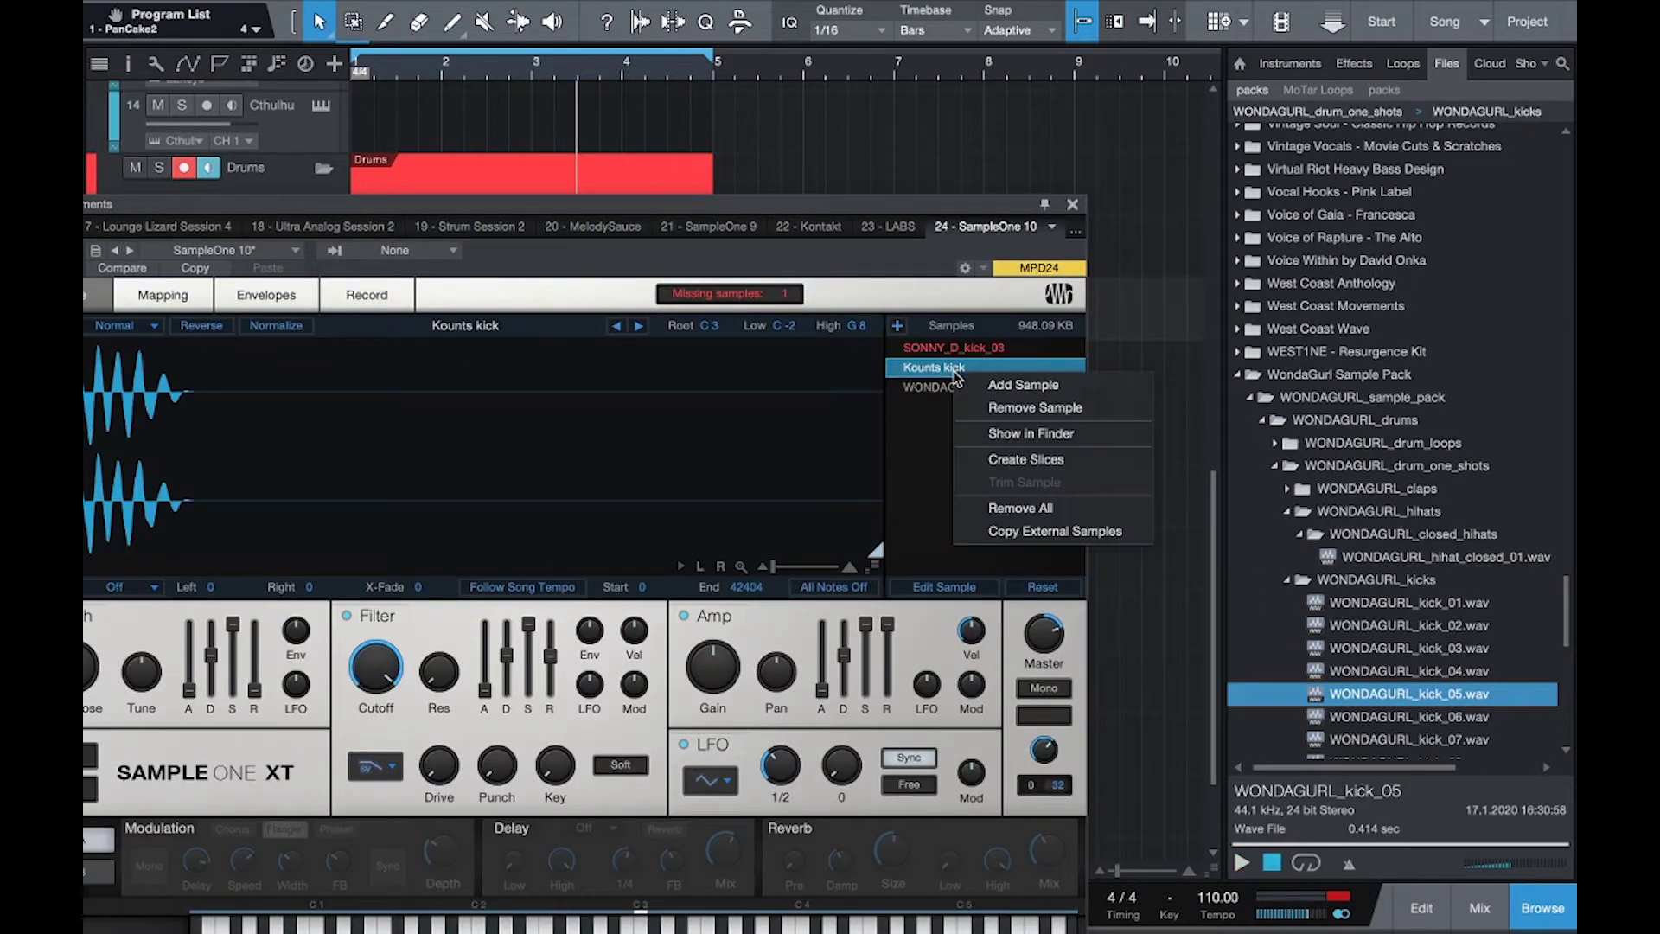
click(1028, 410)
click(1072, 205)
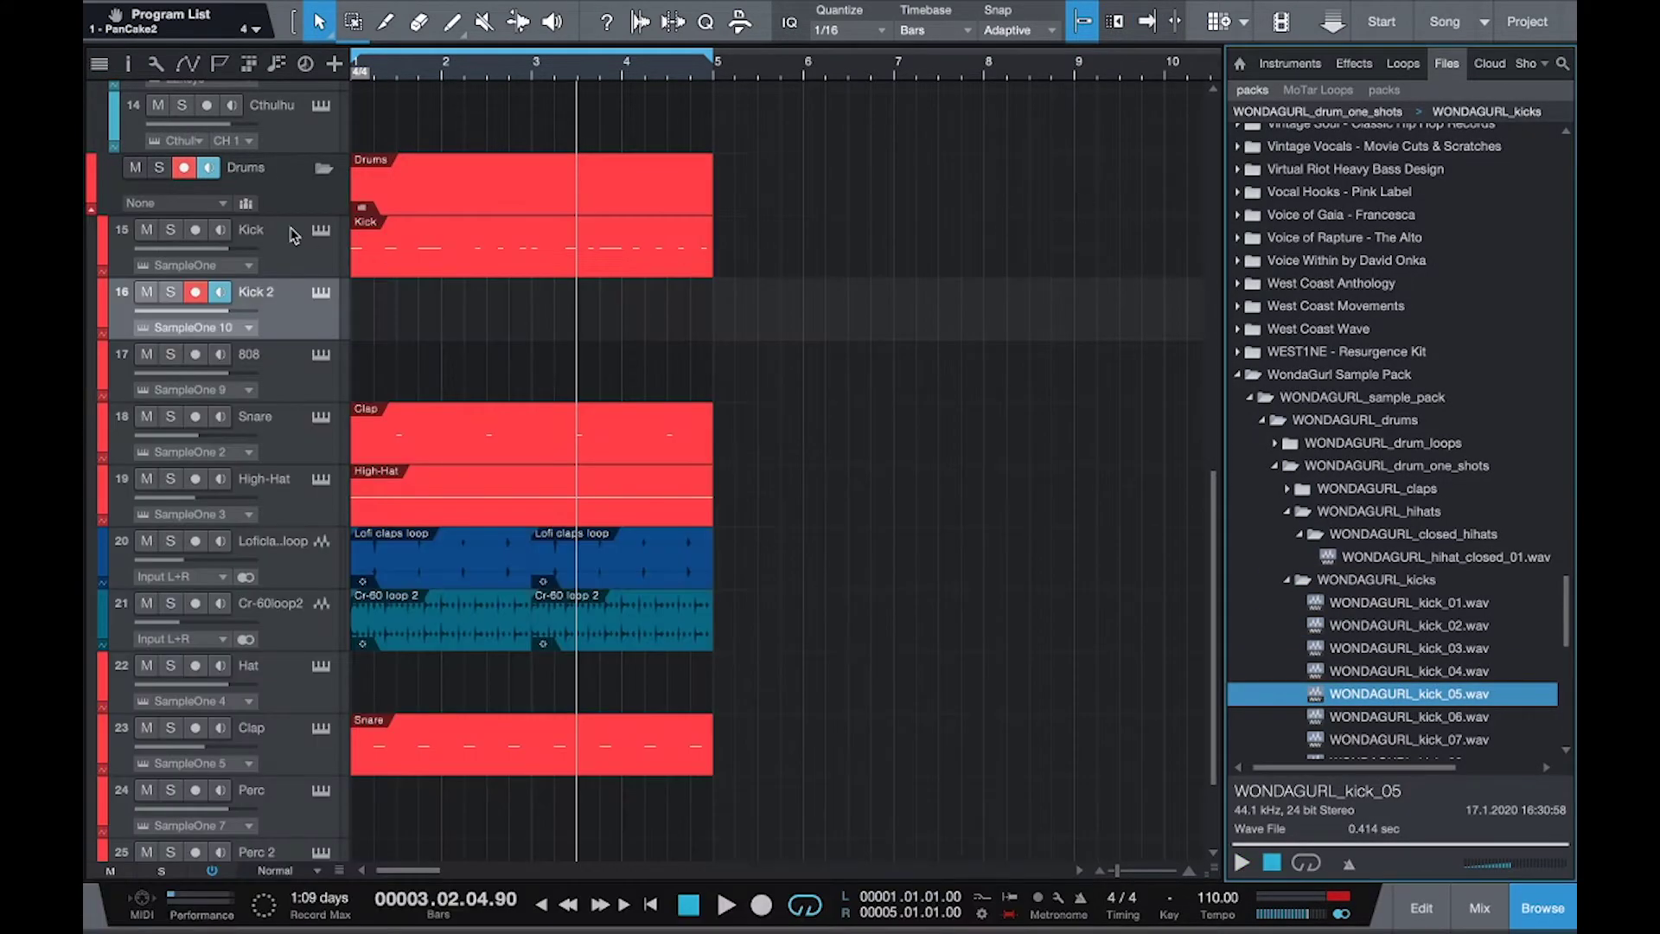
Solo Kick and Kick 2, copy the Kick part onto the Kick 2 track, and play both from the start.
click(170, 231)
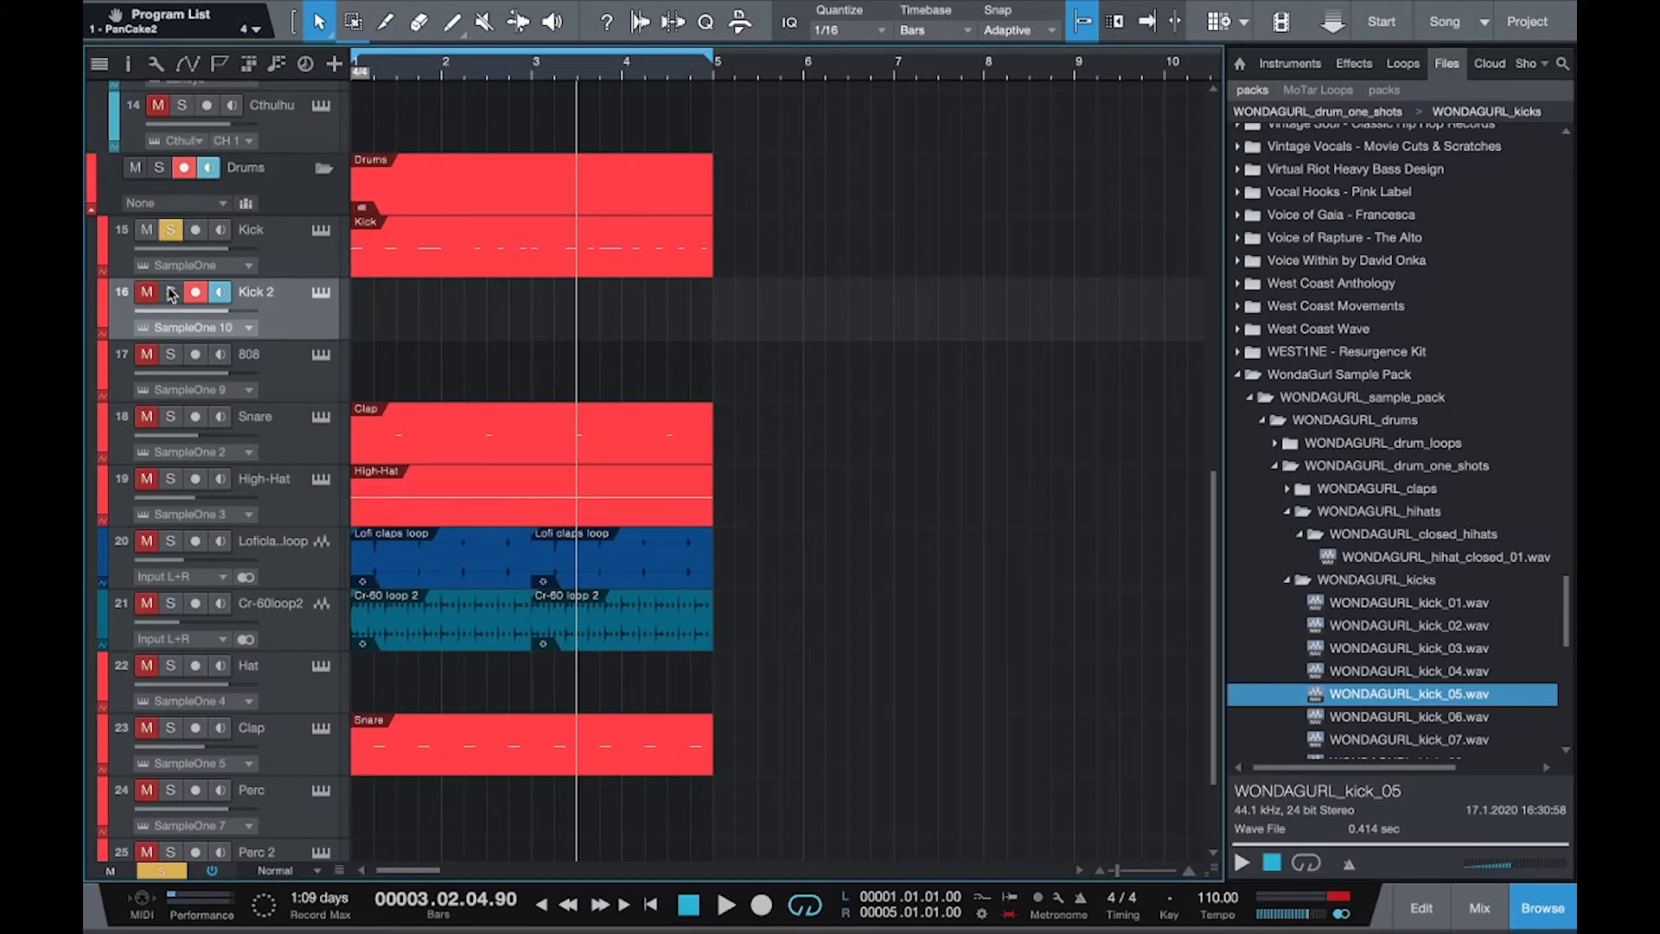
drag(437, 252, 433, 311)
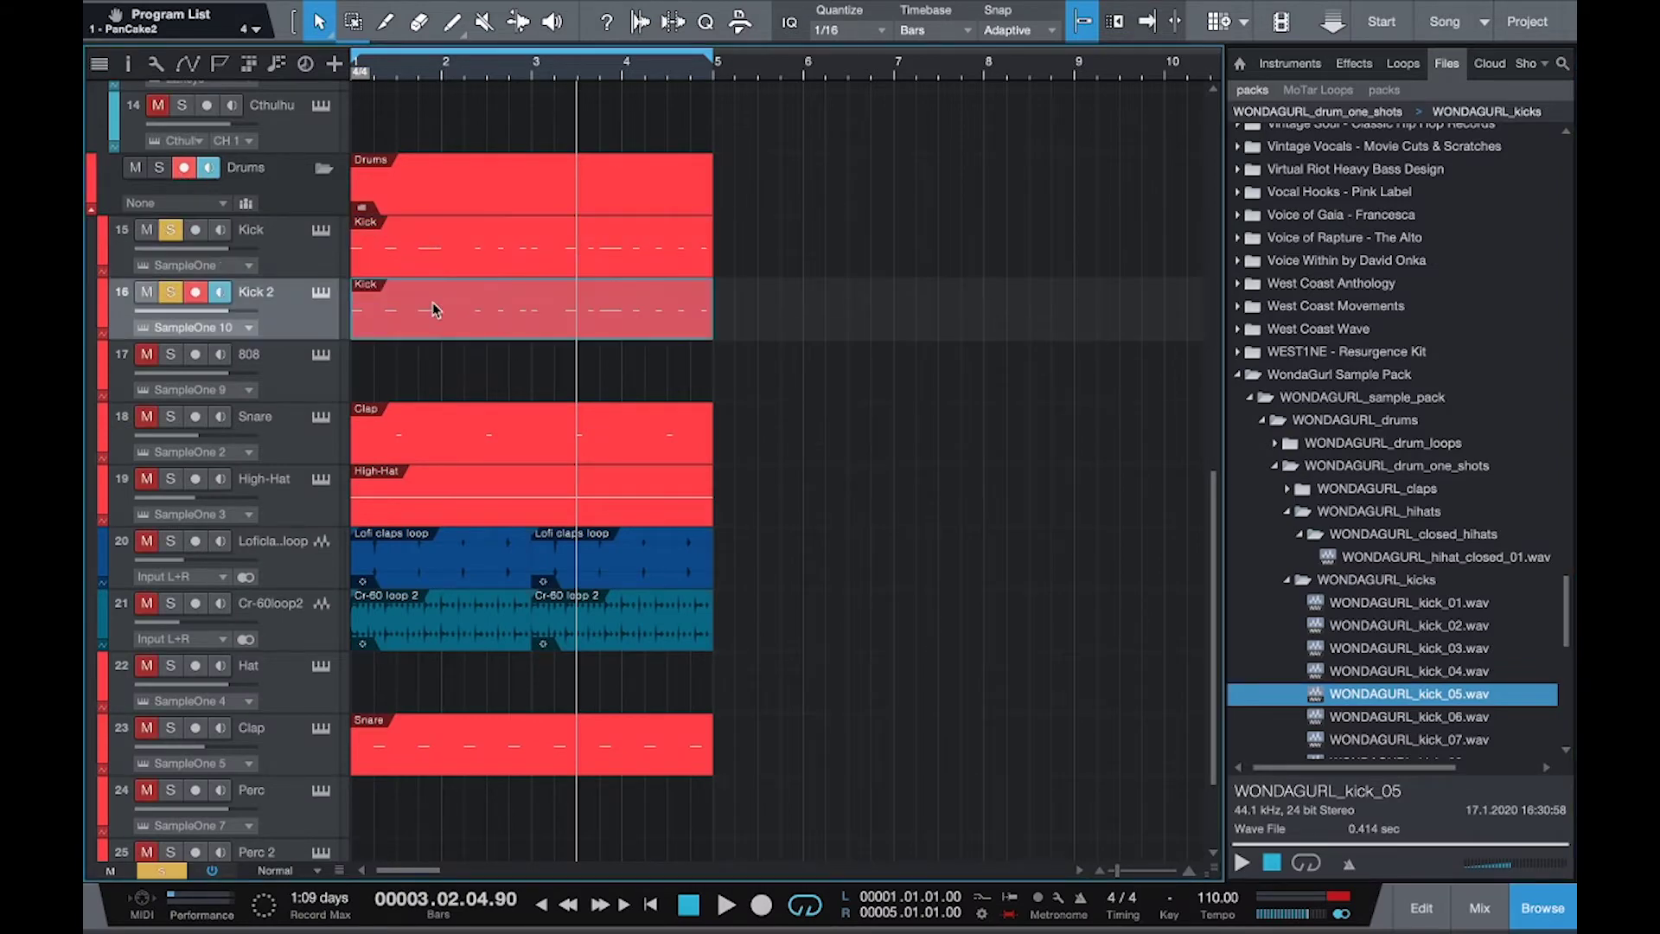
key(Return)
key(space)
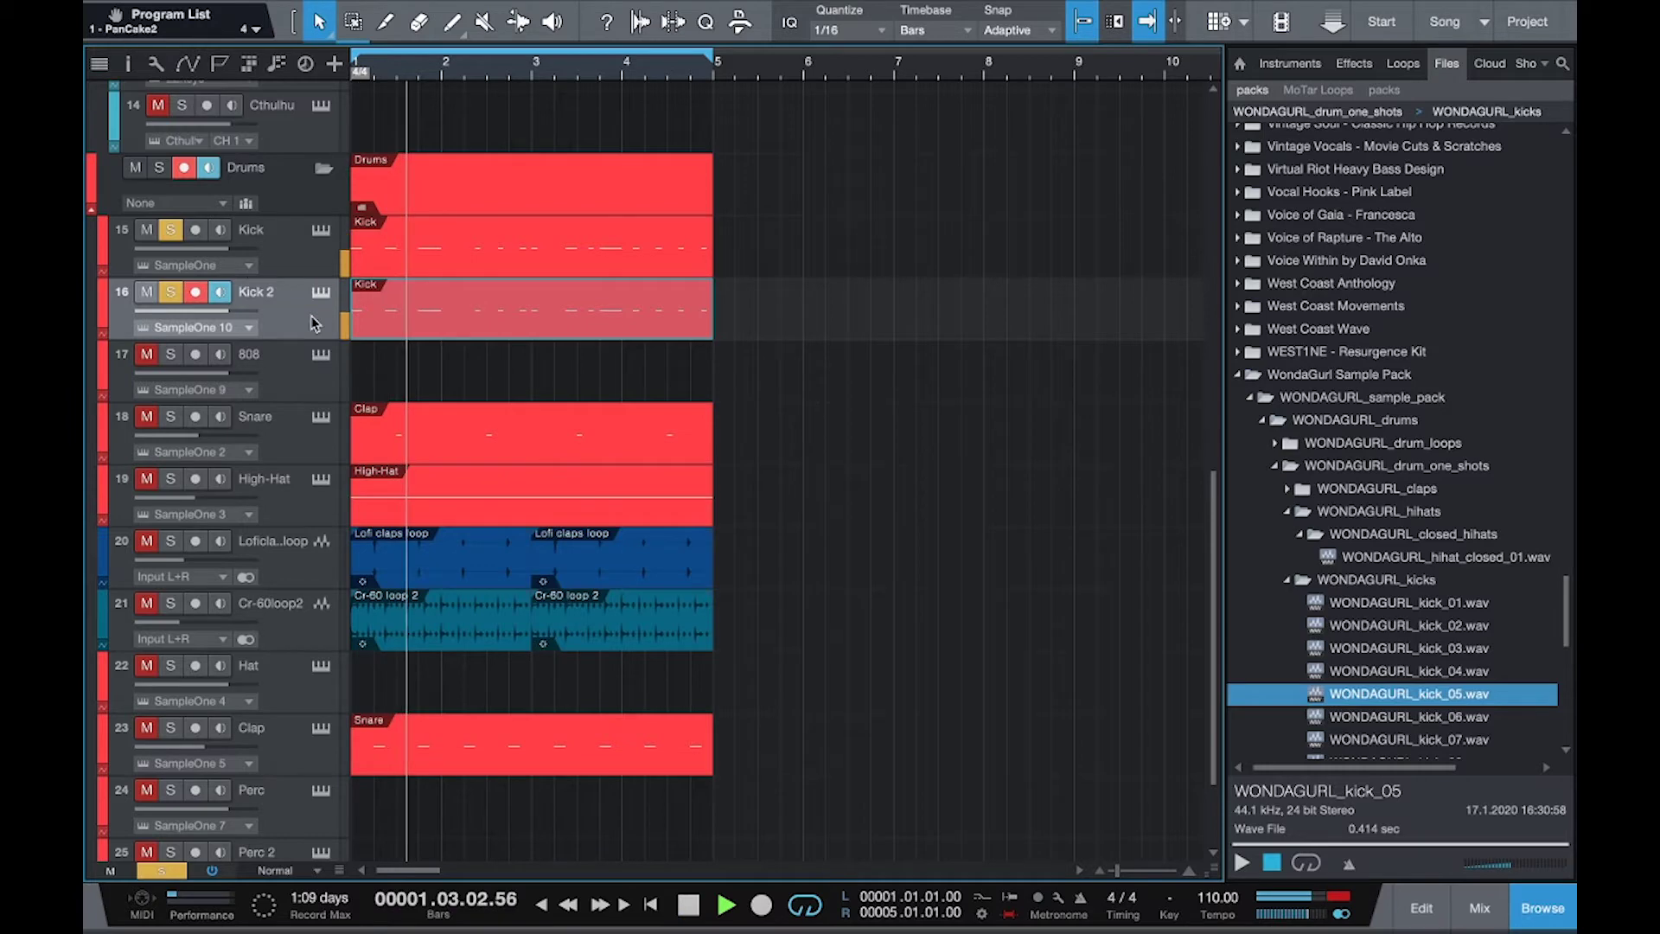
Lower Kick 2's volume to -17.9 dB in the mixer, clear the solos and close the mixer.
key(F3)
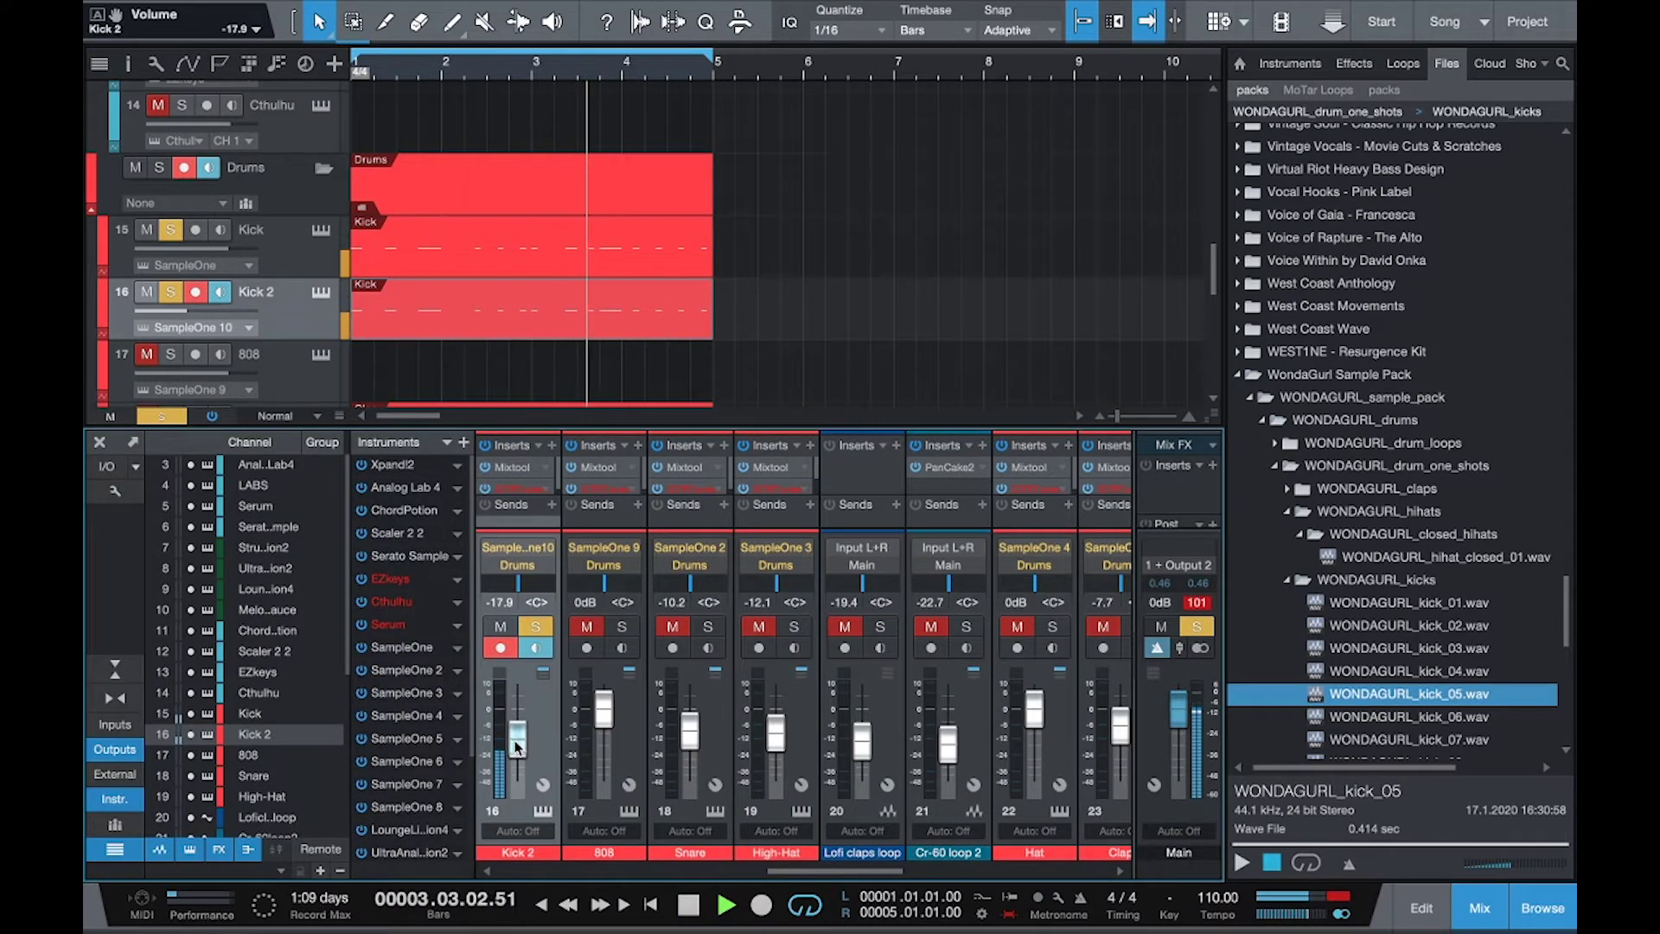
scroll(595, 555, left, 3)
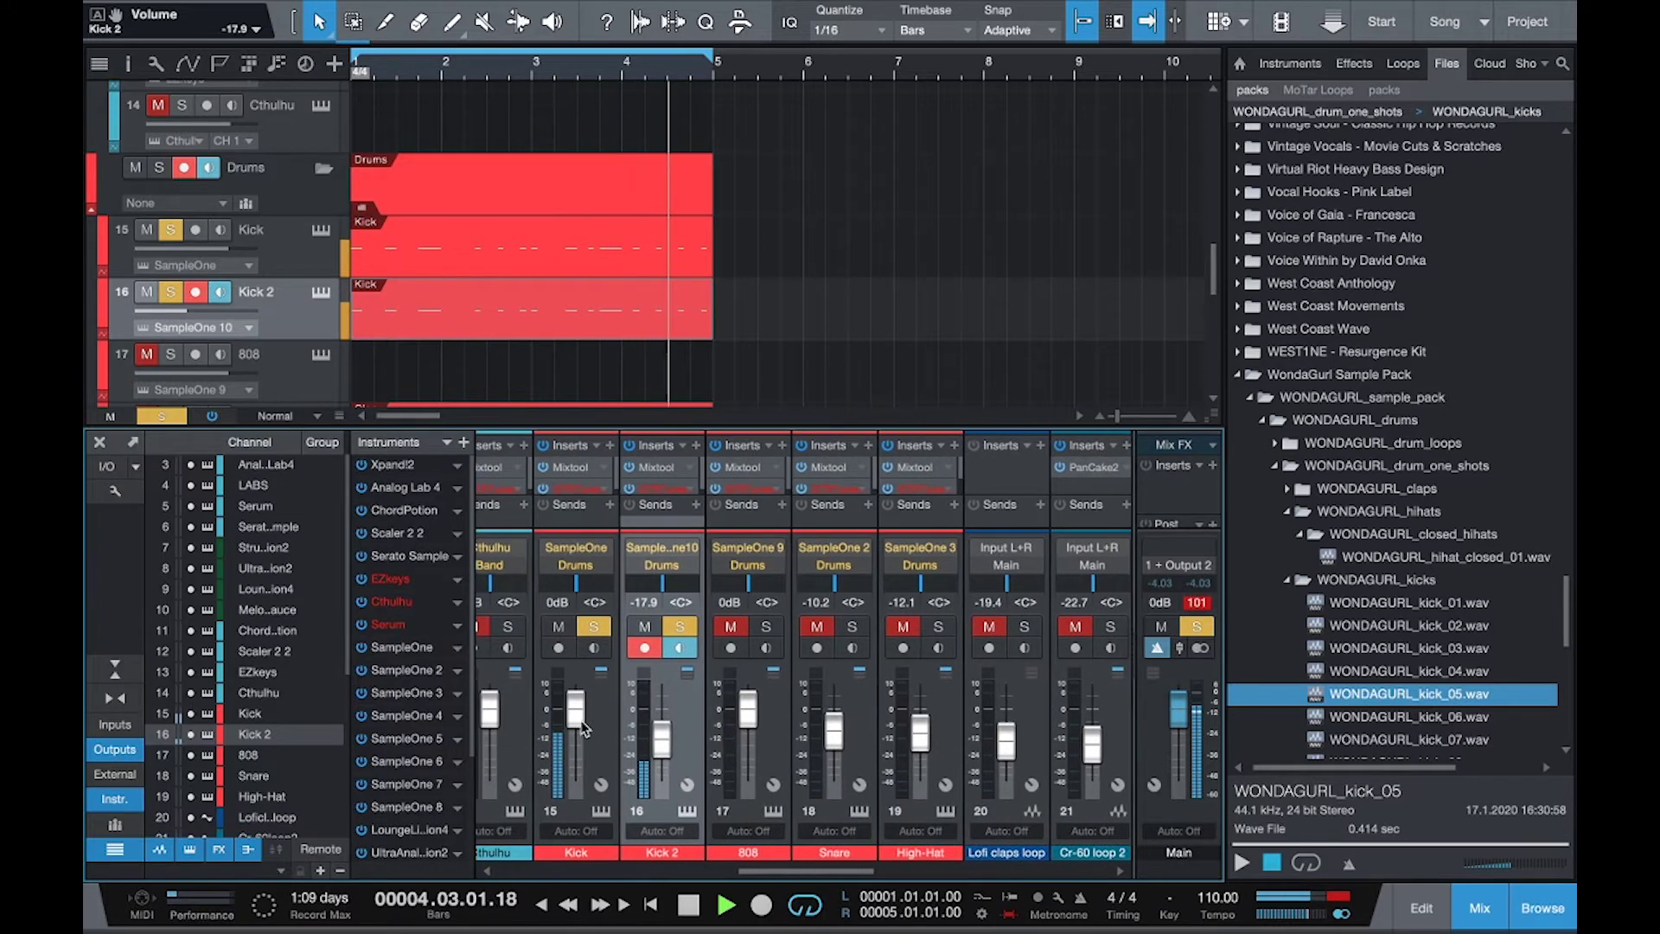
click(161, 418)
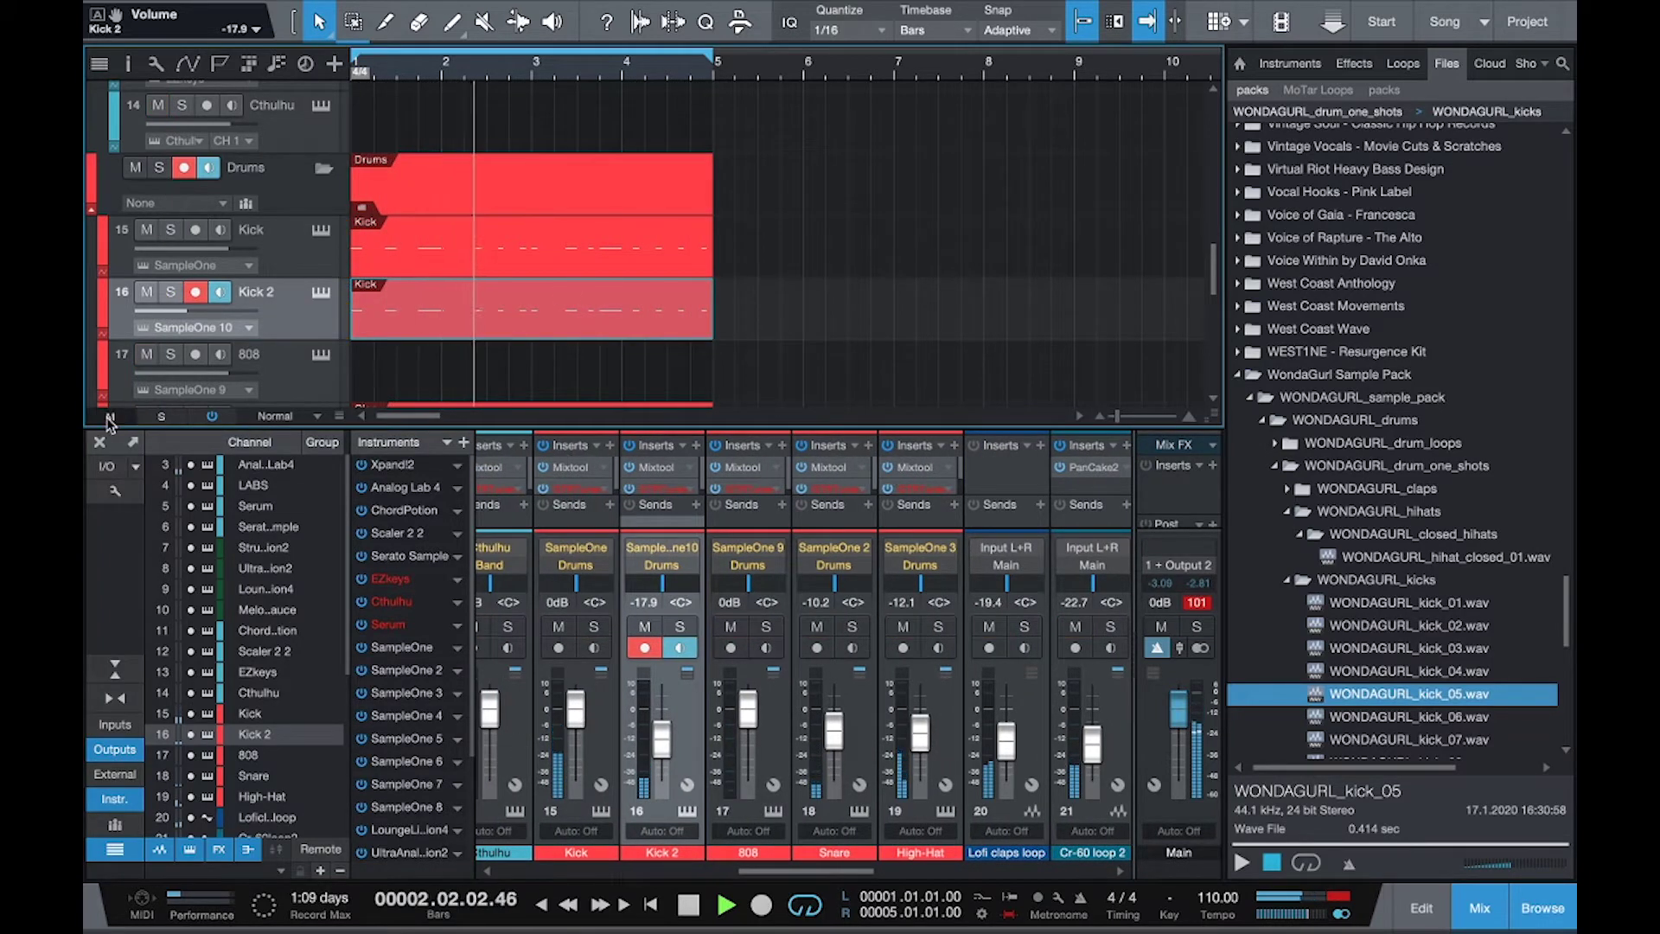
click(100, 443)
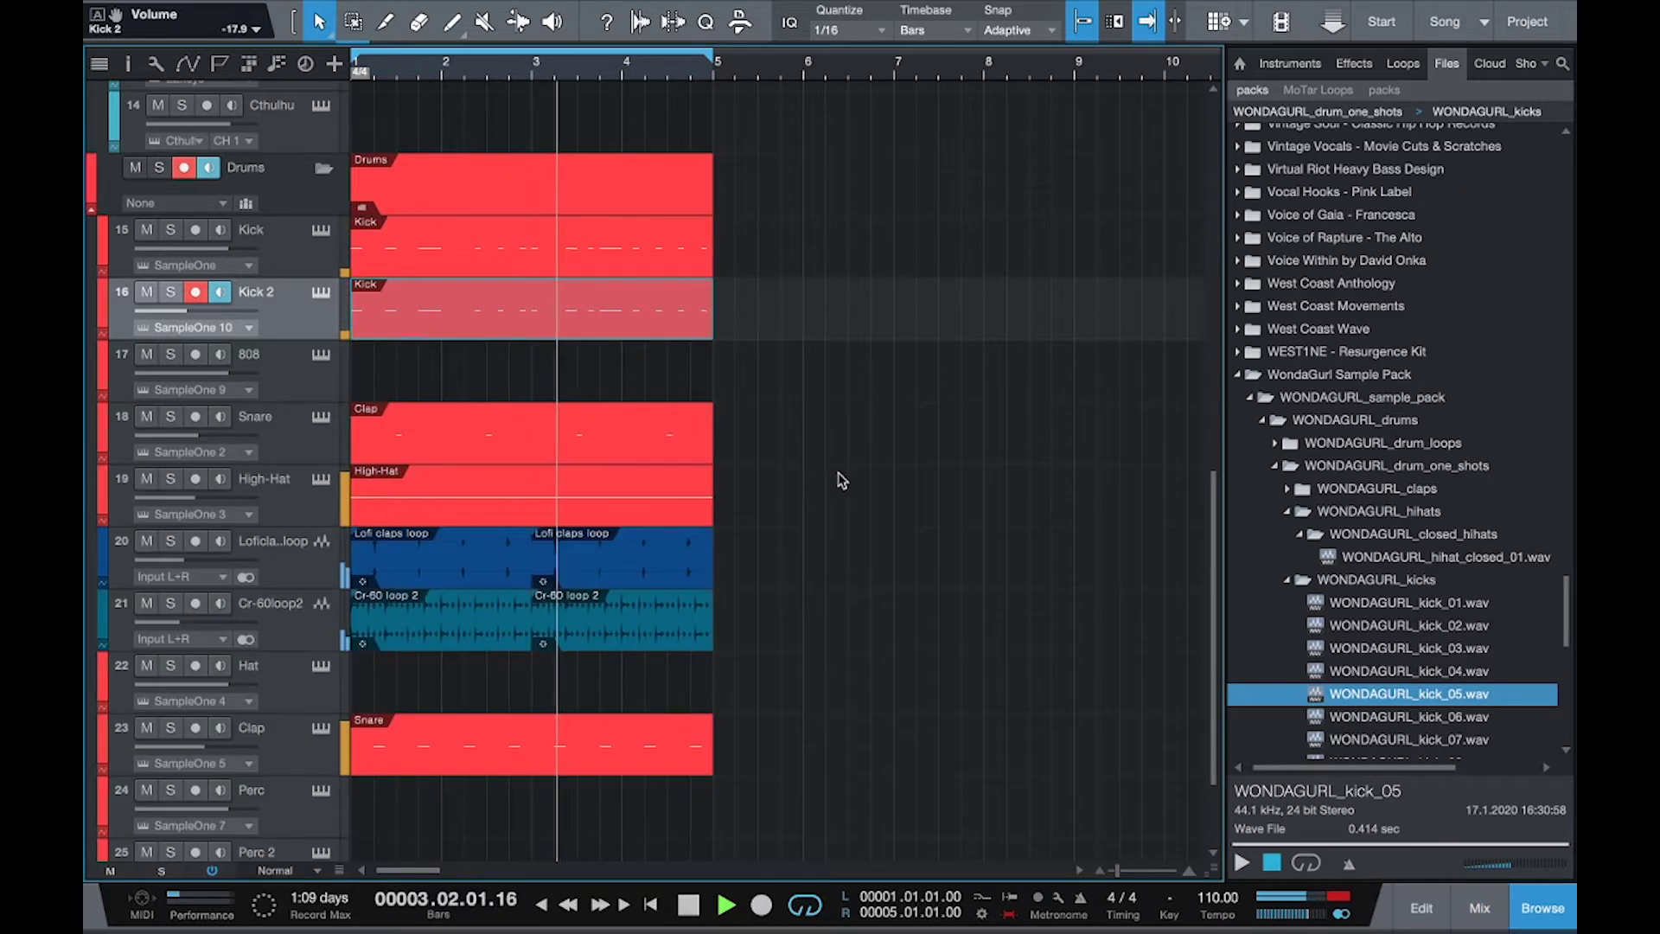
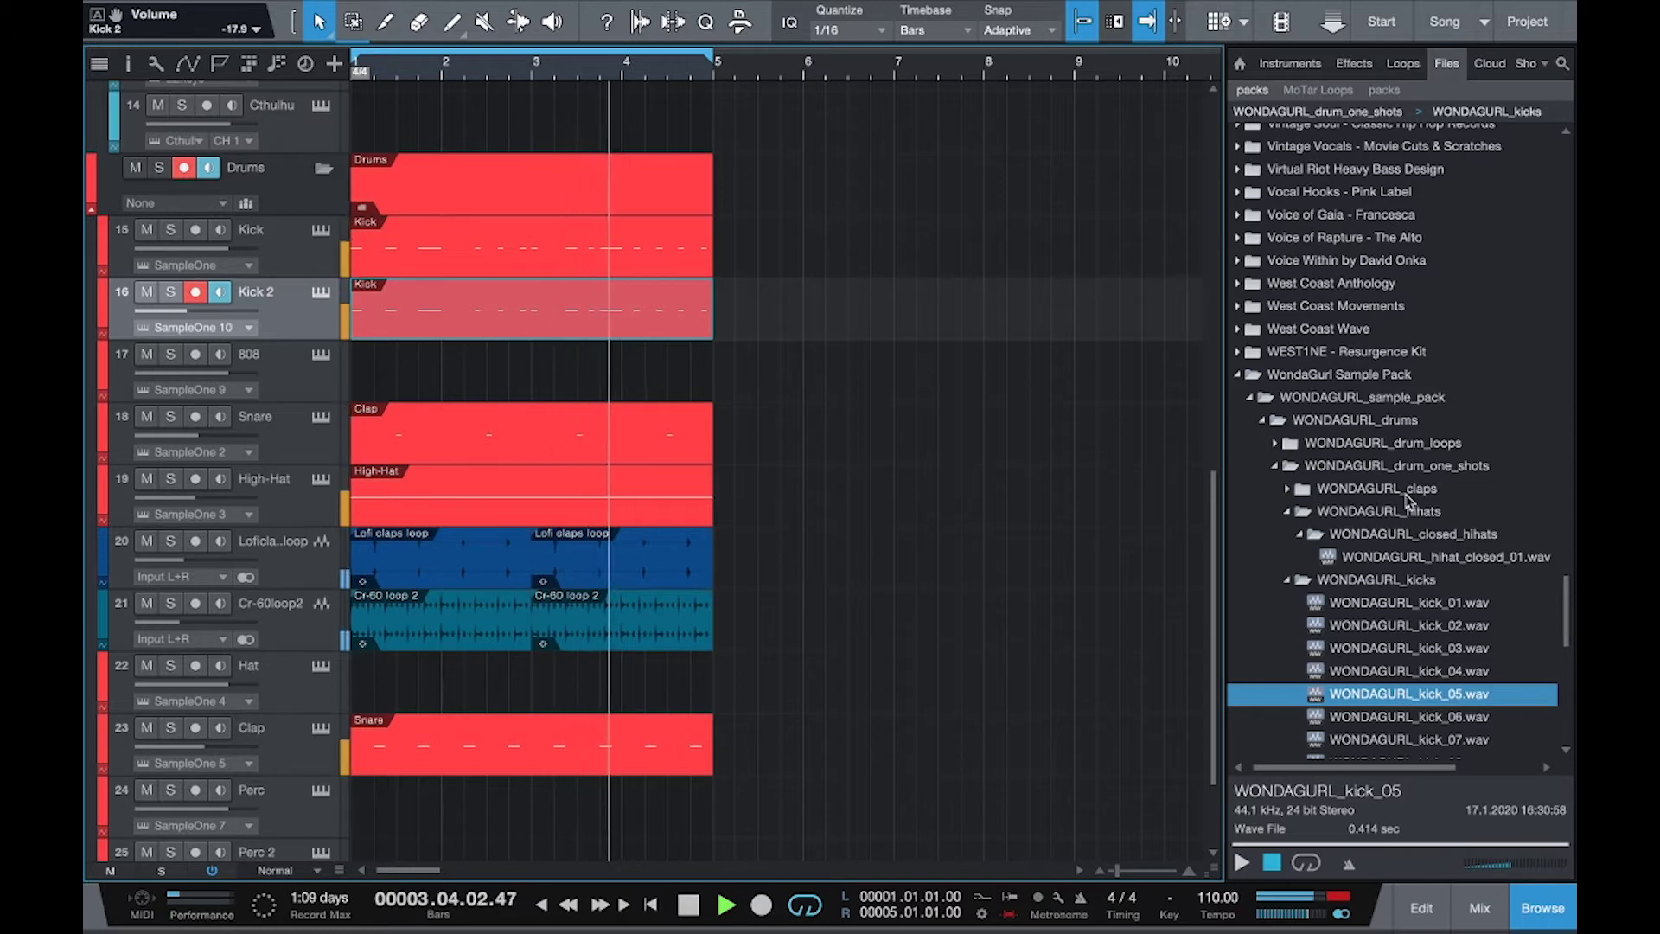
double_click(1348, 377)
scroll(1357, 363, up, 10)
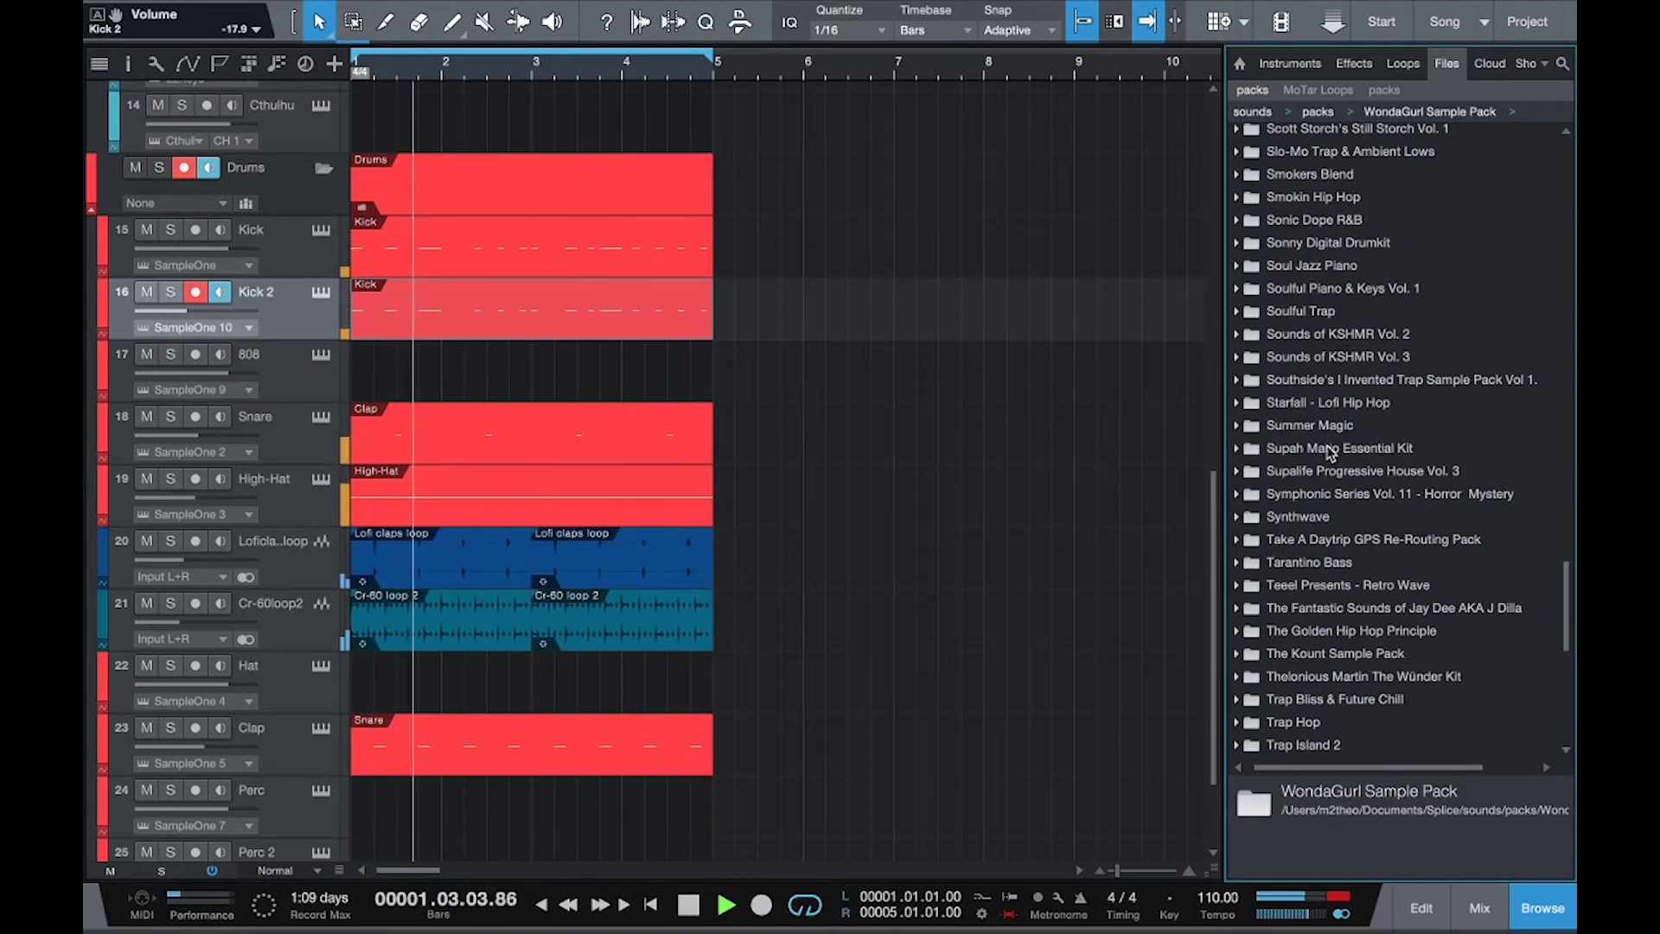
scroll(1331, 531, down, 3)
scroll(1331, 529, down, 6)
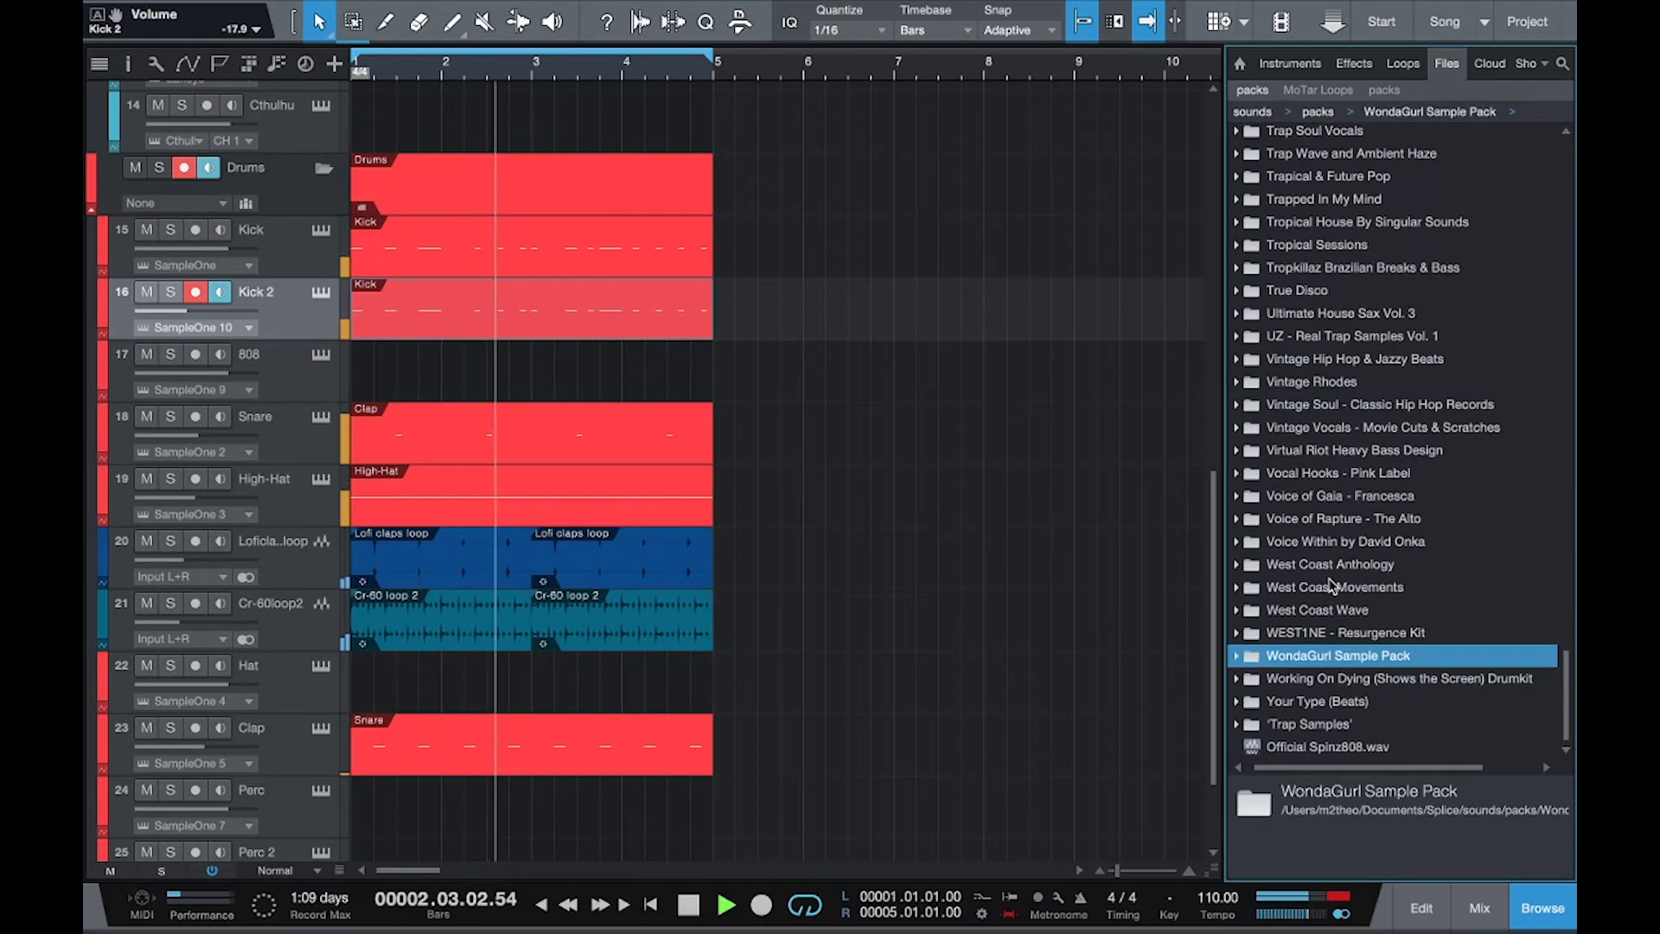
double_click(1342, 662)
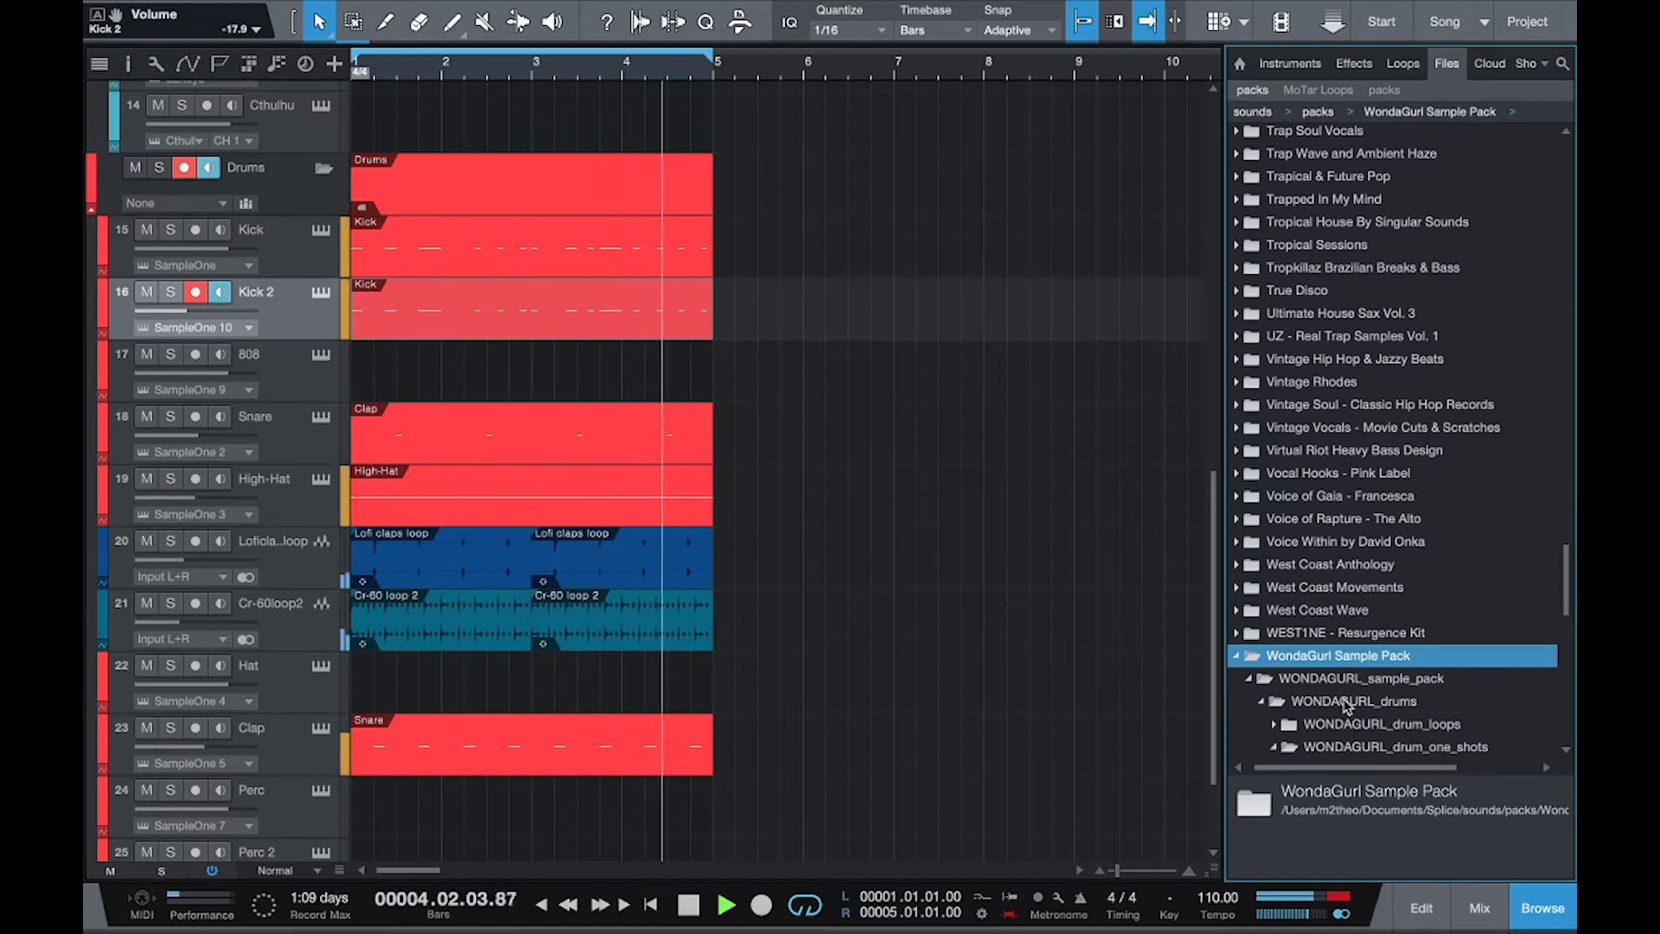
Expand the WondaGurl closed hi-hats folder, collapse the kicks folder and open the WONDAGURL_percussion one-shots folder.
scroll(1343, 683, down, 2)
click(1360, 644)
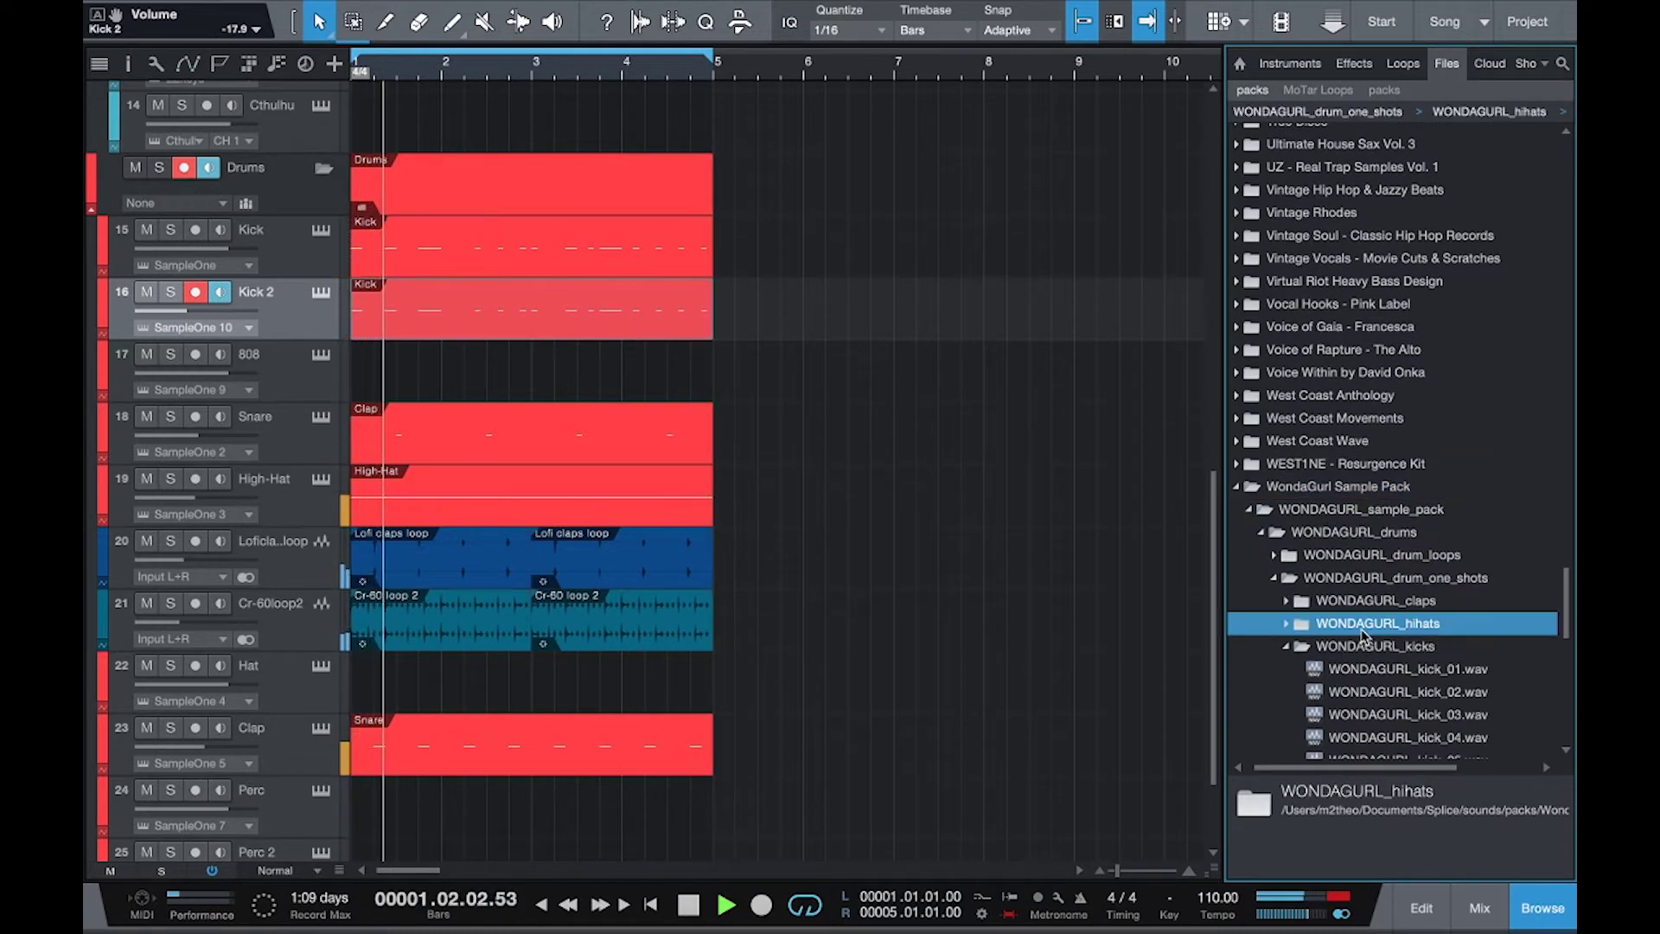
double_click(1362, 643)
double_click(1361, 642)
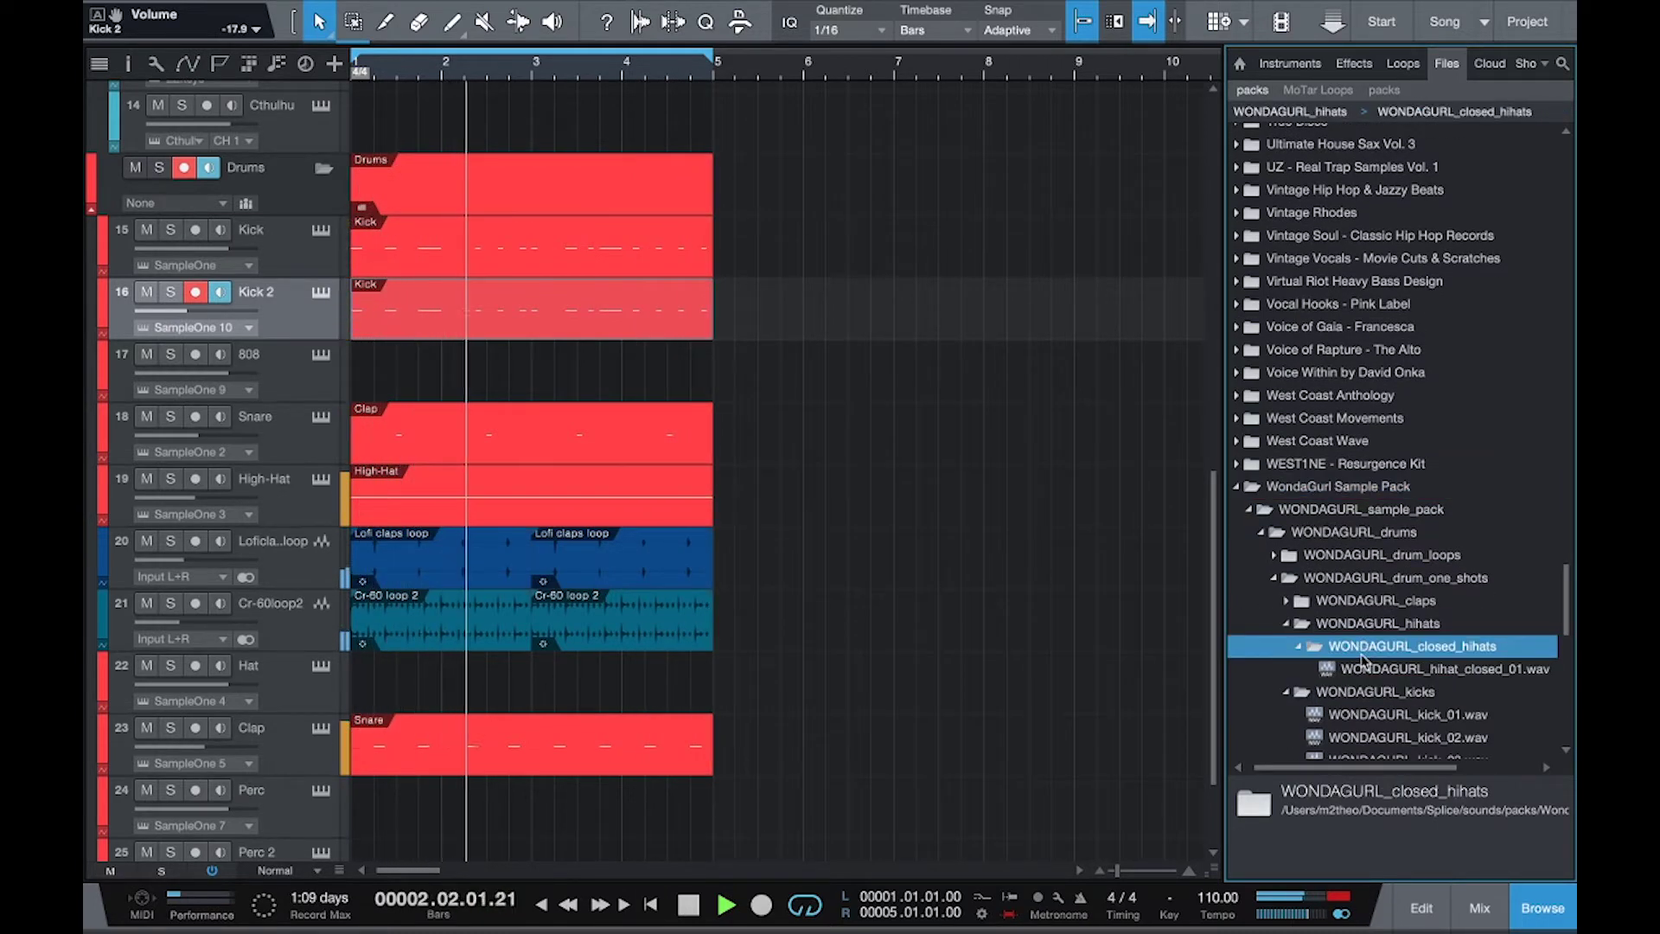
click(1360, 690)
double_click(1361, 690)
scroll(1366, 699, down, 2)
double_click(1364, 583)
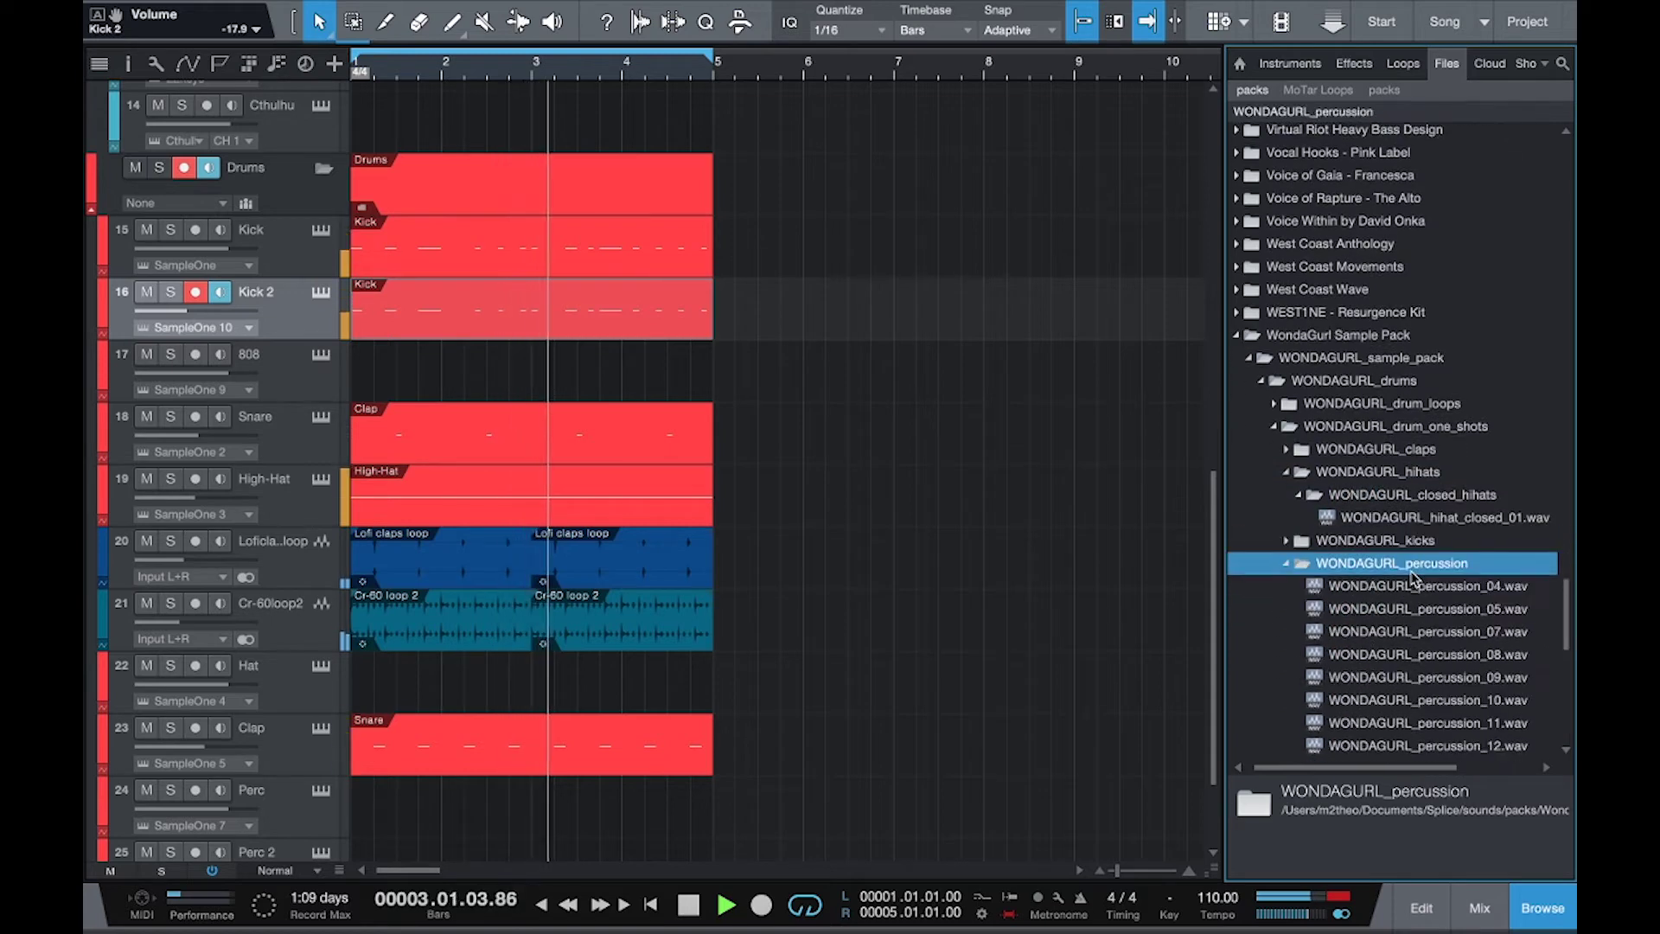
Preview the first samples in the WONDAGURL_percussion folder and select WONDAGURL_percussion_04.wav.
click(1409, 585)
click(1412, 609)
double_click(1418, 568)
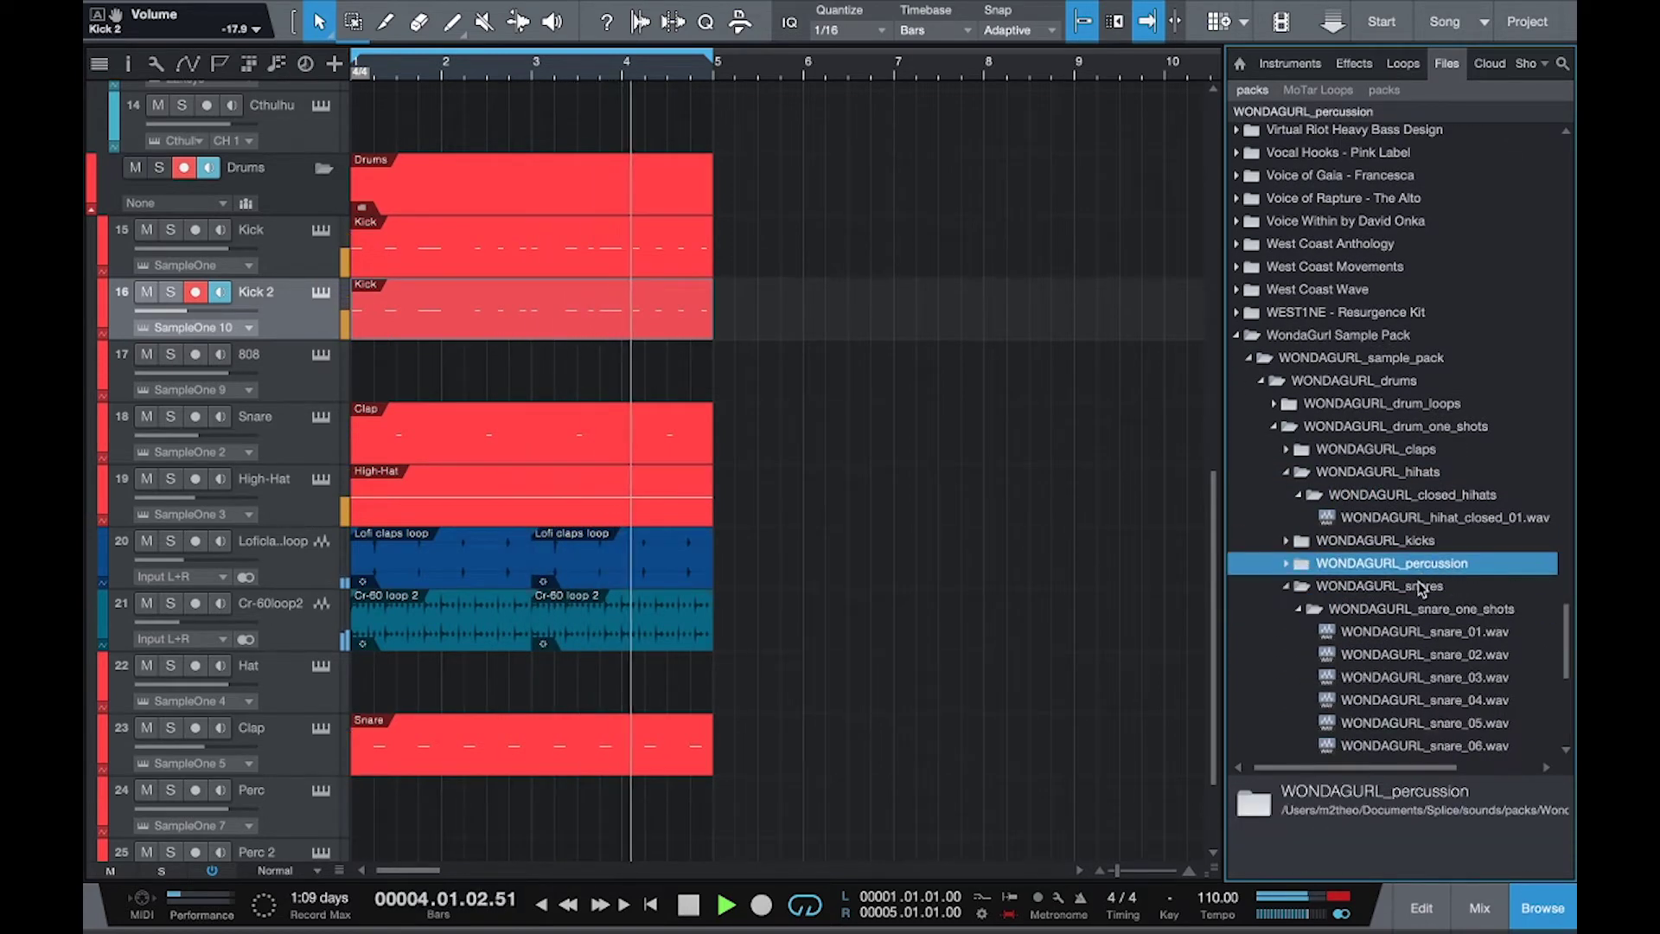
double_click(1418, 584)
double_click(1417, 582)
double_click(1418, 566)
click(1422, 587)
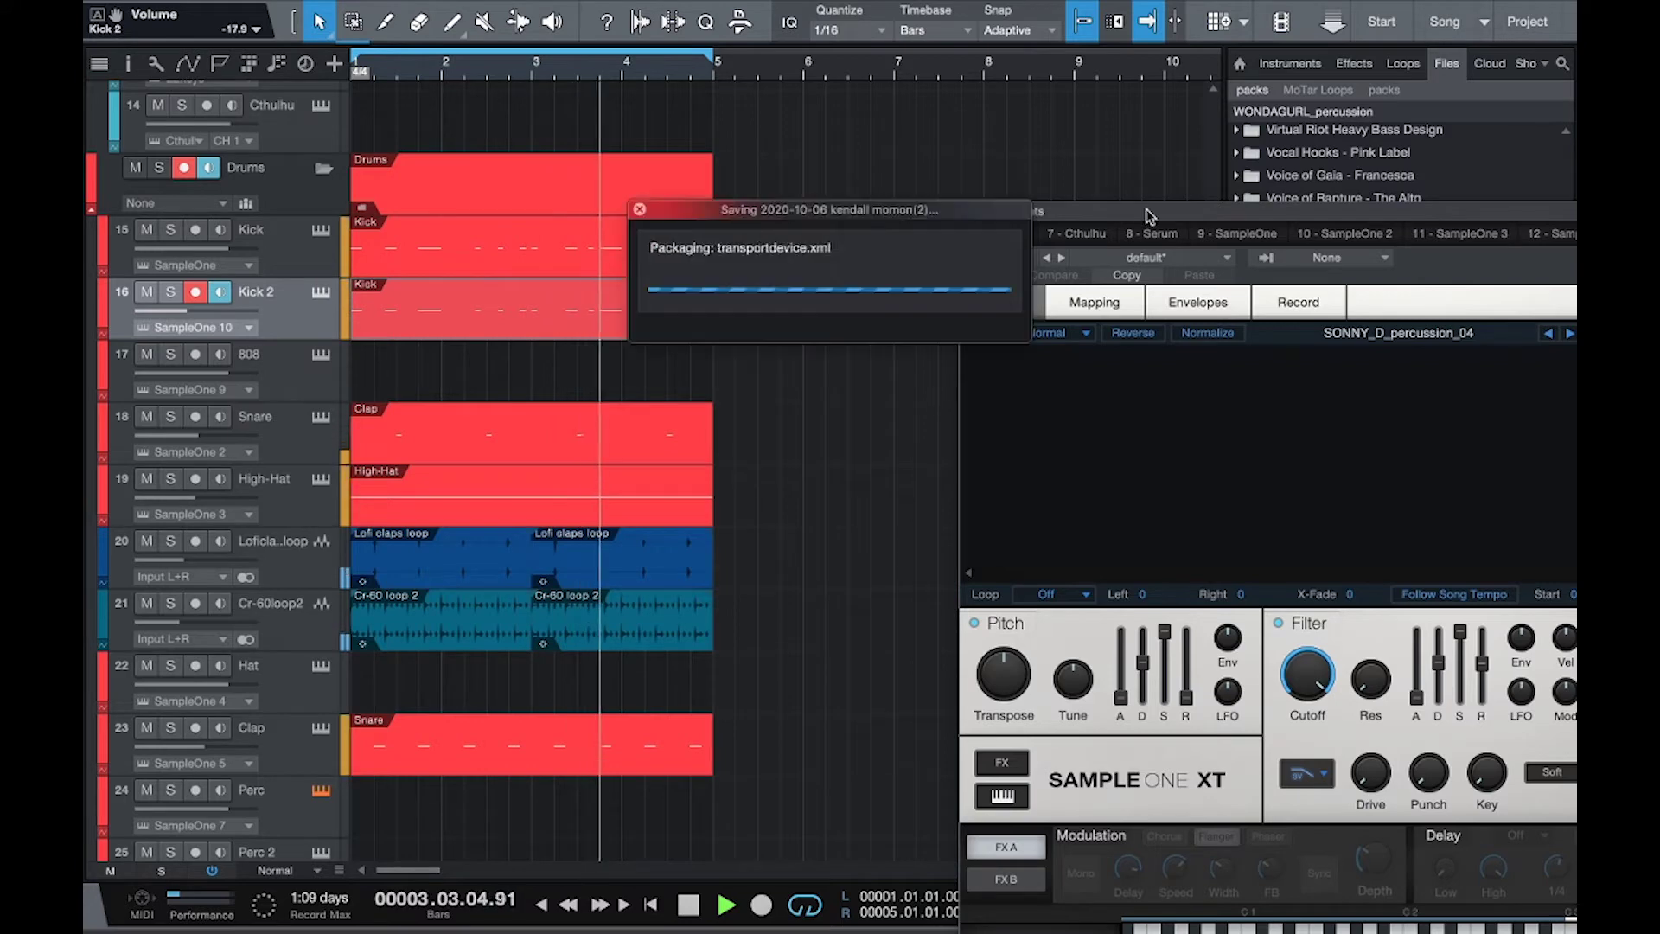
Add WONDAGURL_percussion_04.wav to the SampleOne 7 sampler, and create an empty four-bar part on the Perc track for note editing.
drag(1150, 216, 391, 248)
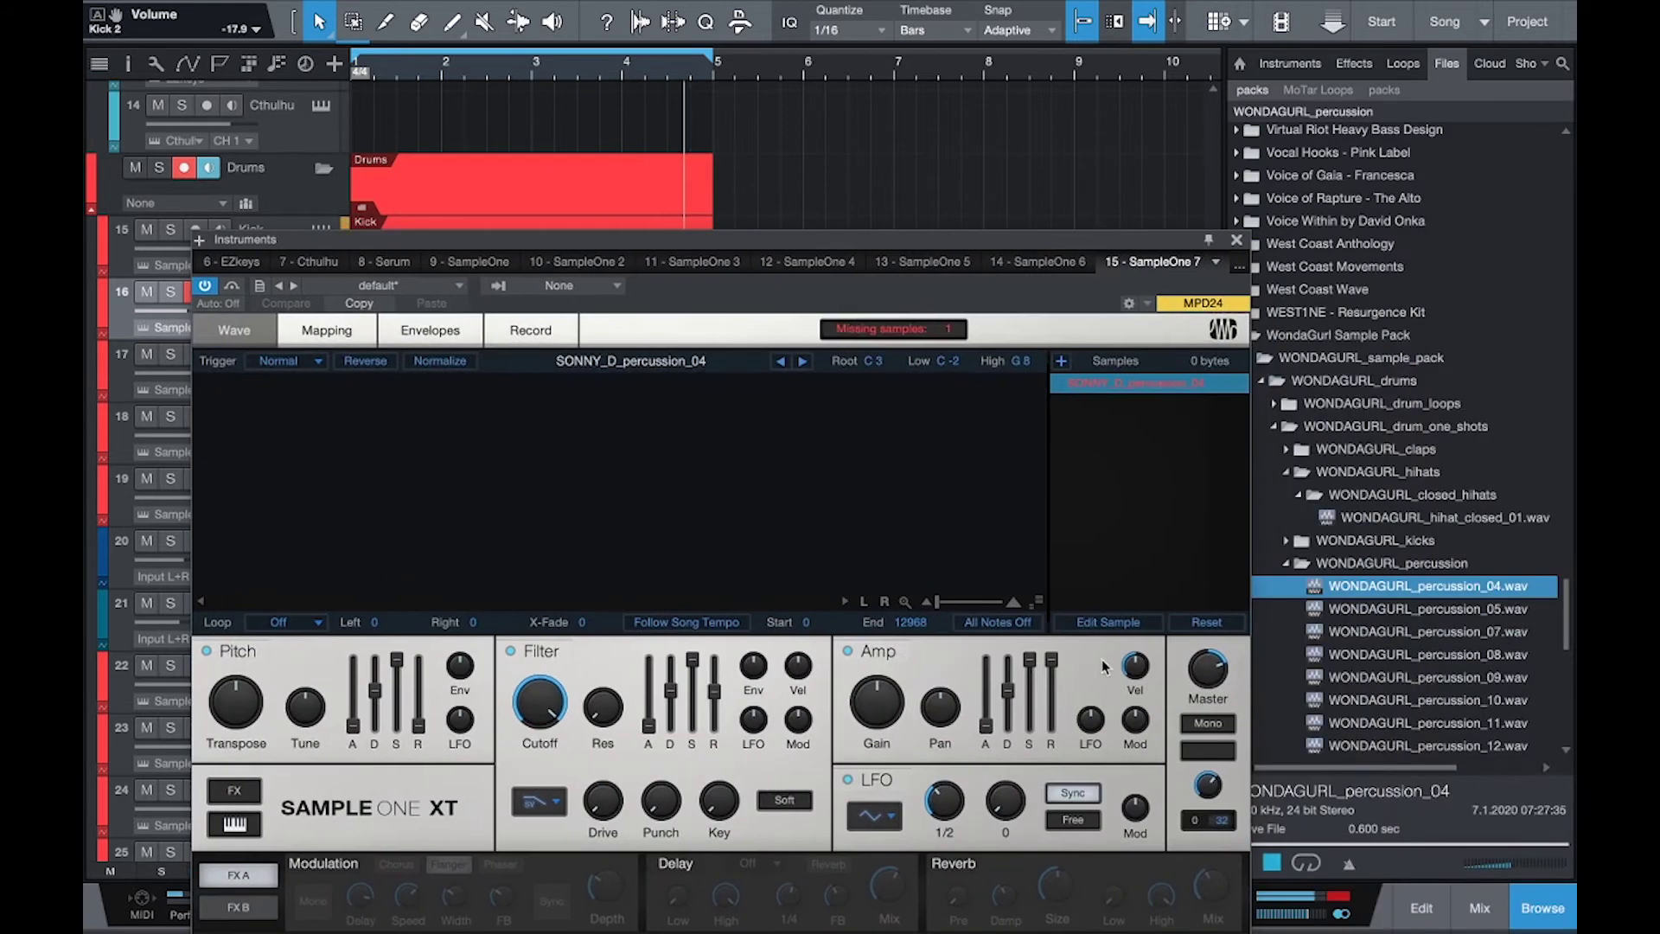
drag(1424, 605, 1180, 463)
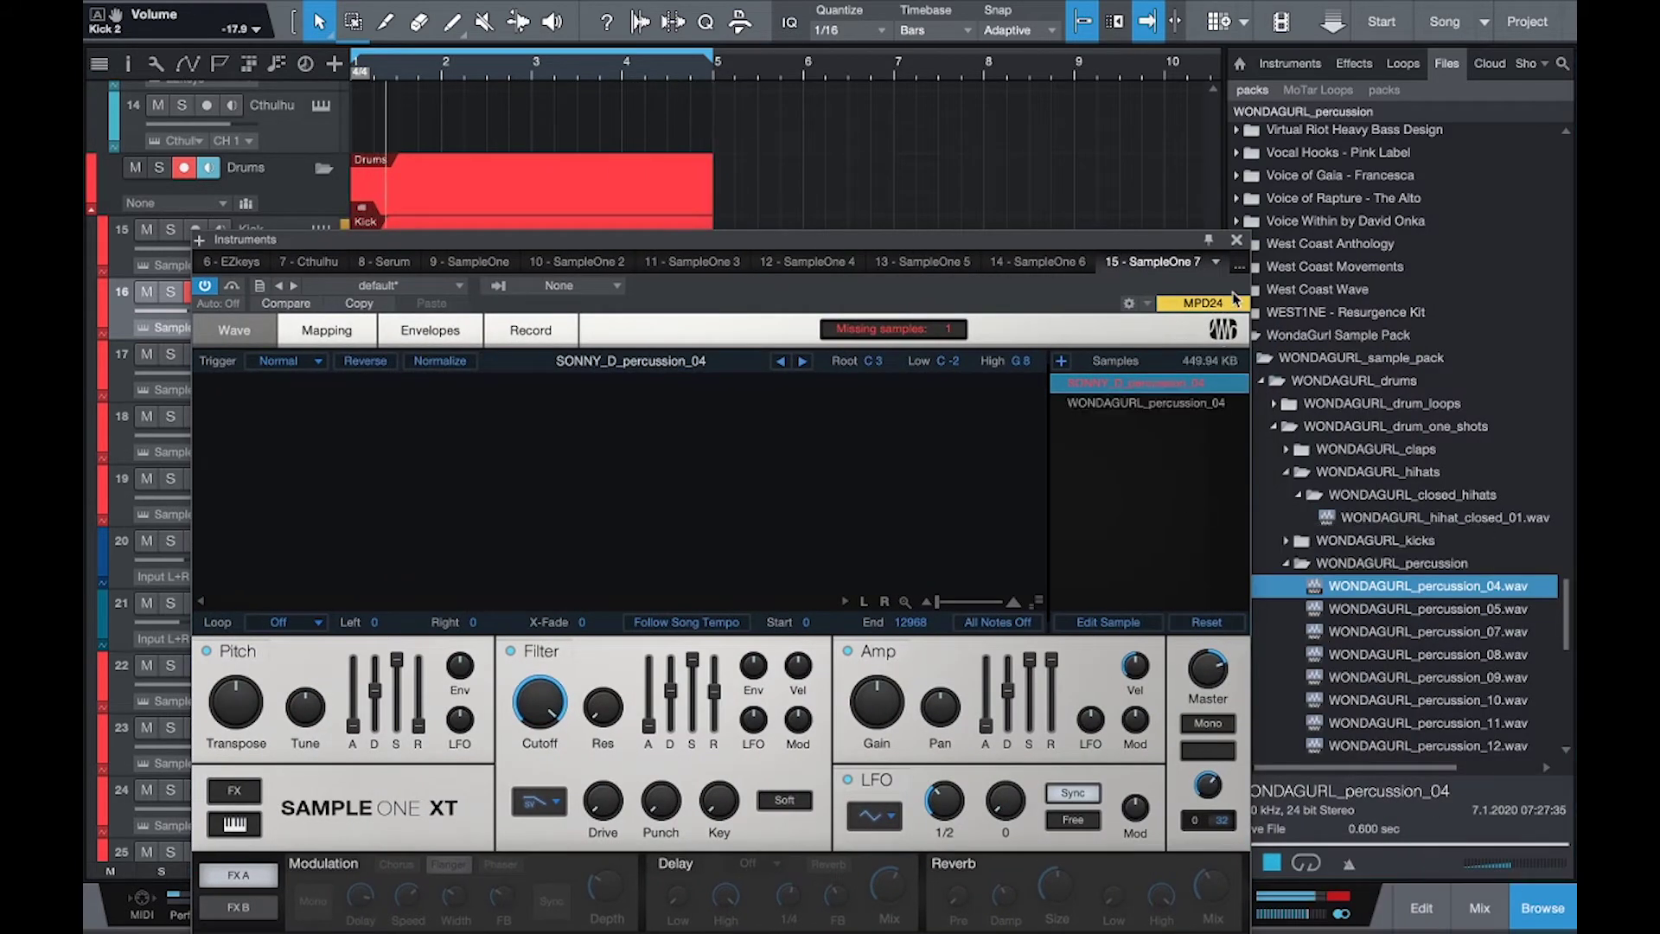
click(1238, 241)
scroll(404, 739, down, 2)
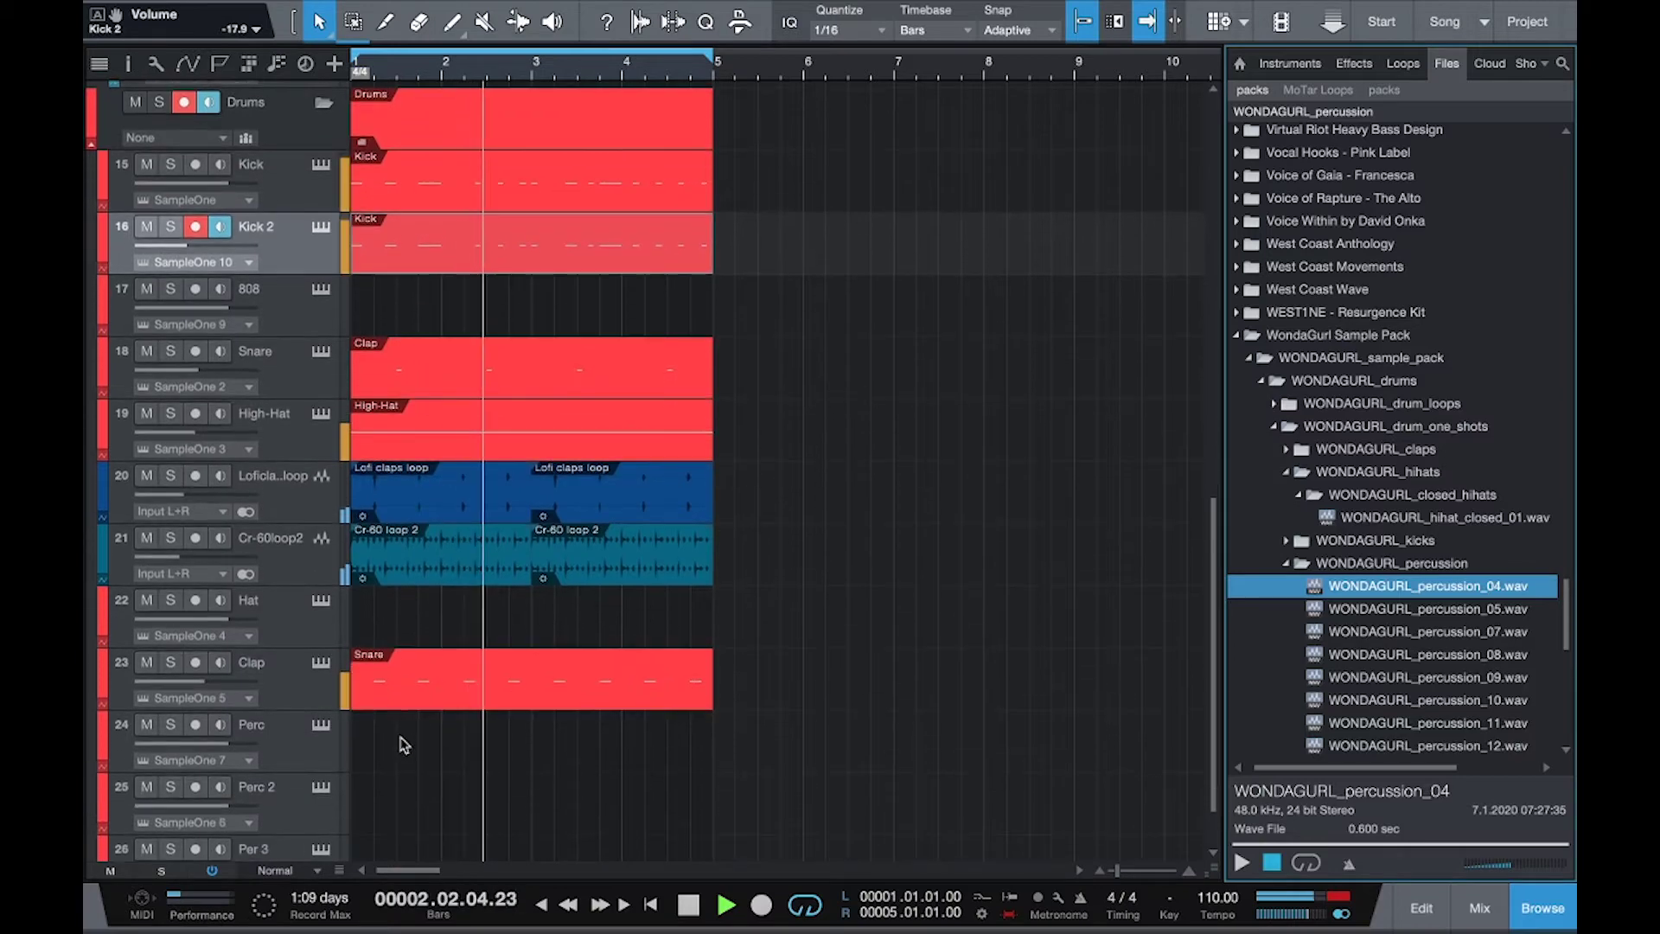
double_click(401, 741)
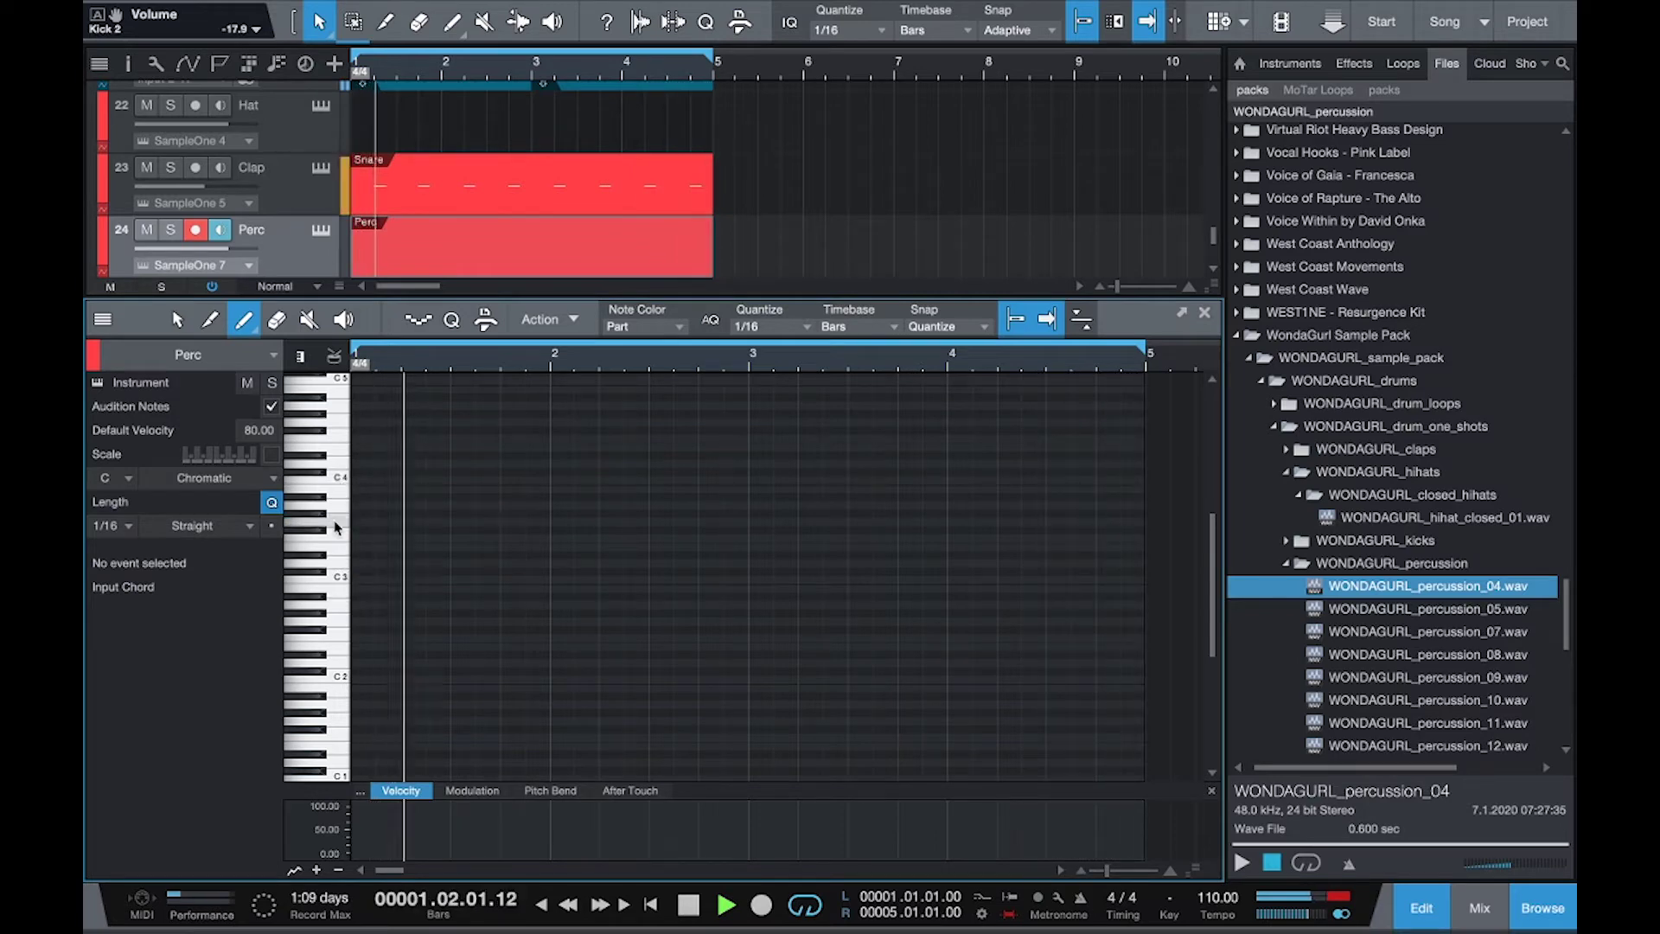
Audition the WONDAGURL percussion one-shots one after another to look for a suitable Perc sound.
click(1242, 860)
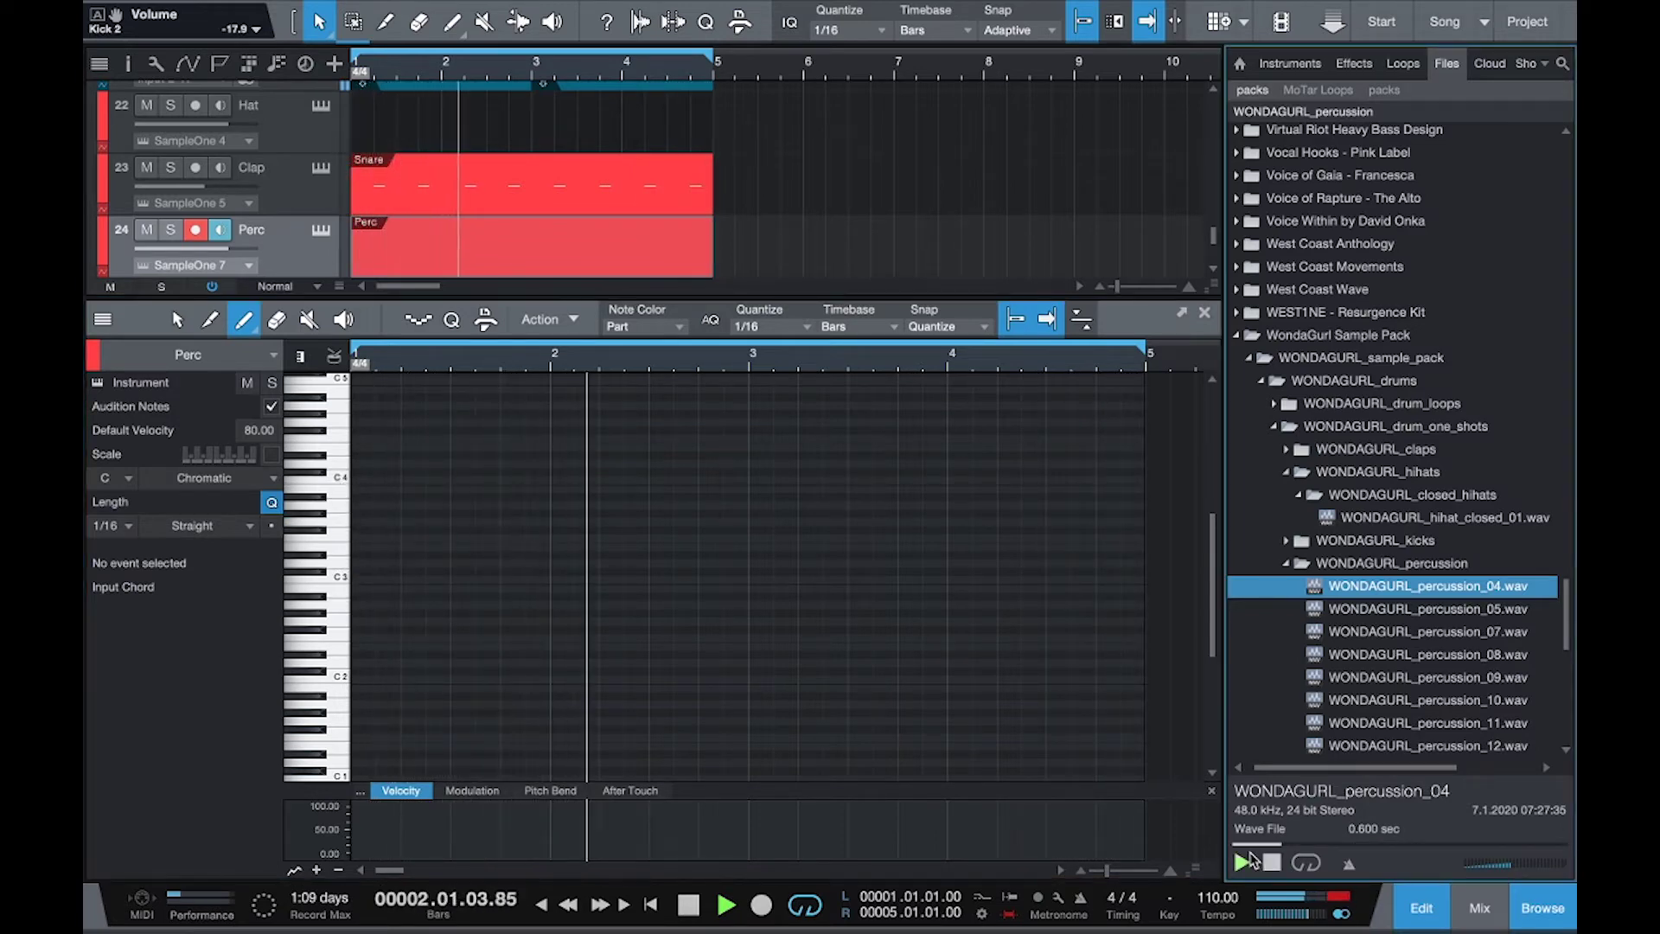
click(1419, 631)
click(1422, 655)
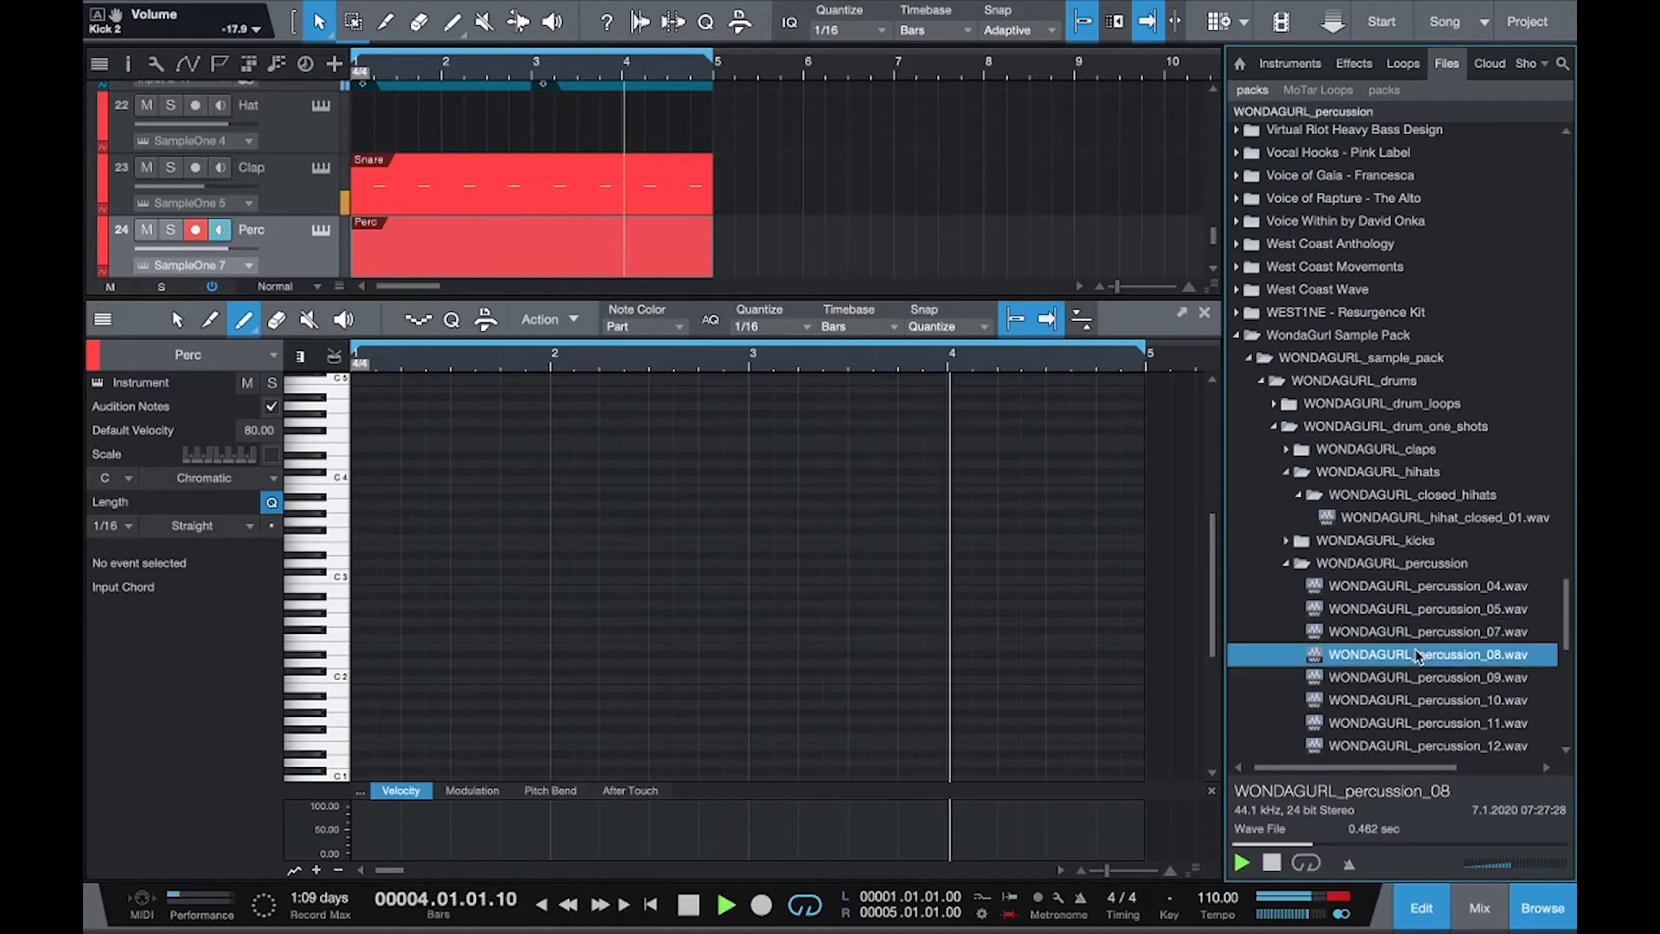
click(1426, 722)
key(Up)
key(Up)
key(Up)
key(Up)
key(Up)
key(Up)
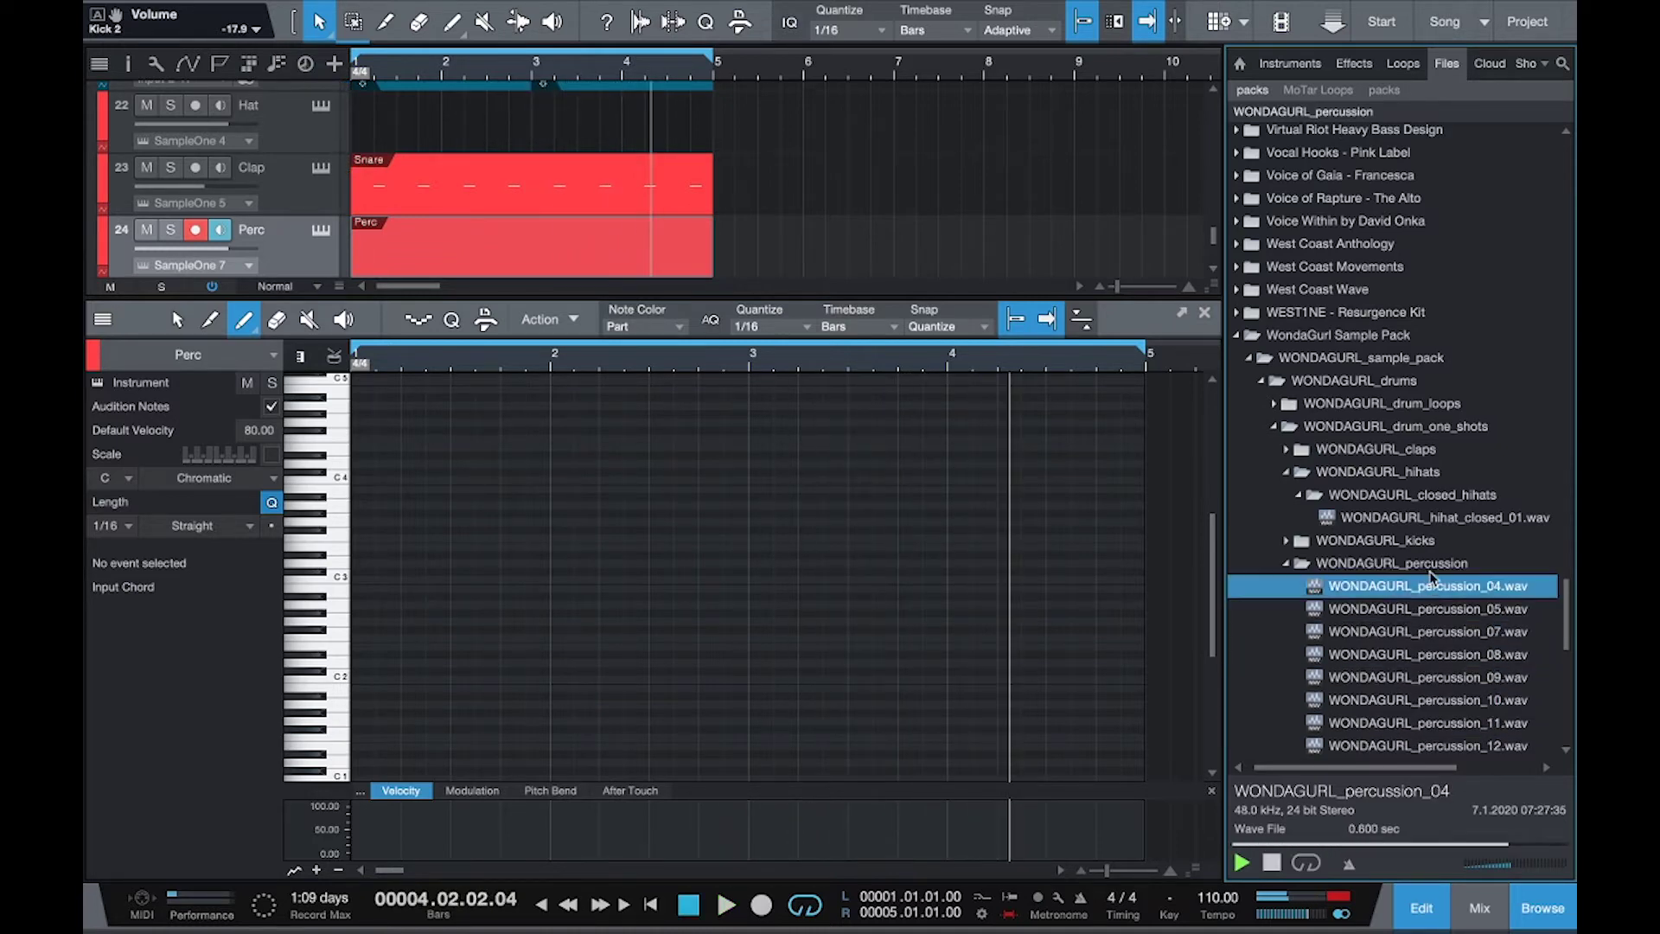
key(Down)
key(Down)
key(Down)
key(Down)
key(Down)
key(Down)
key(Down)
key(Down)
key(Down)
key(Down)
key(Down)
key(Up)
key(Up)
key(Up)
key(Up)
key(Up)
key(Up)
key(Up)
key(Up)
key(Up)
key(Up)
key(Up)
key(Up)
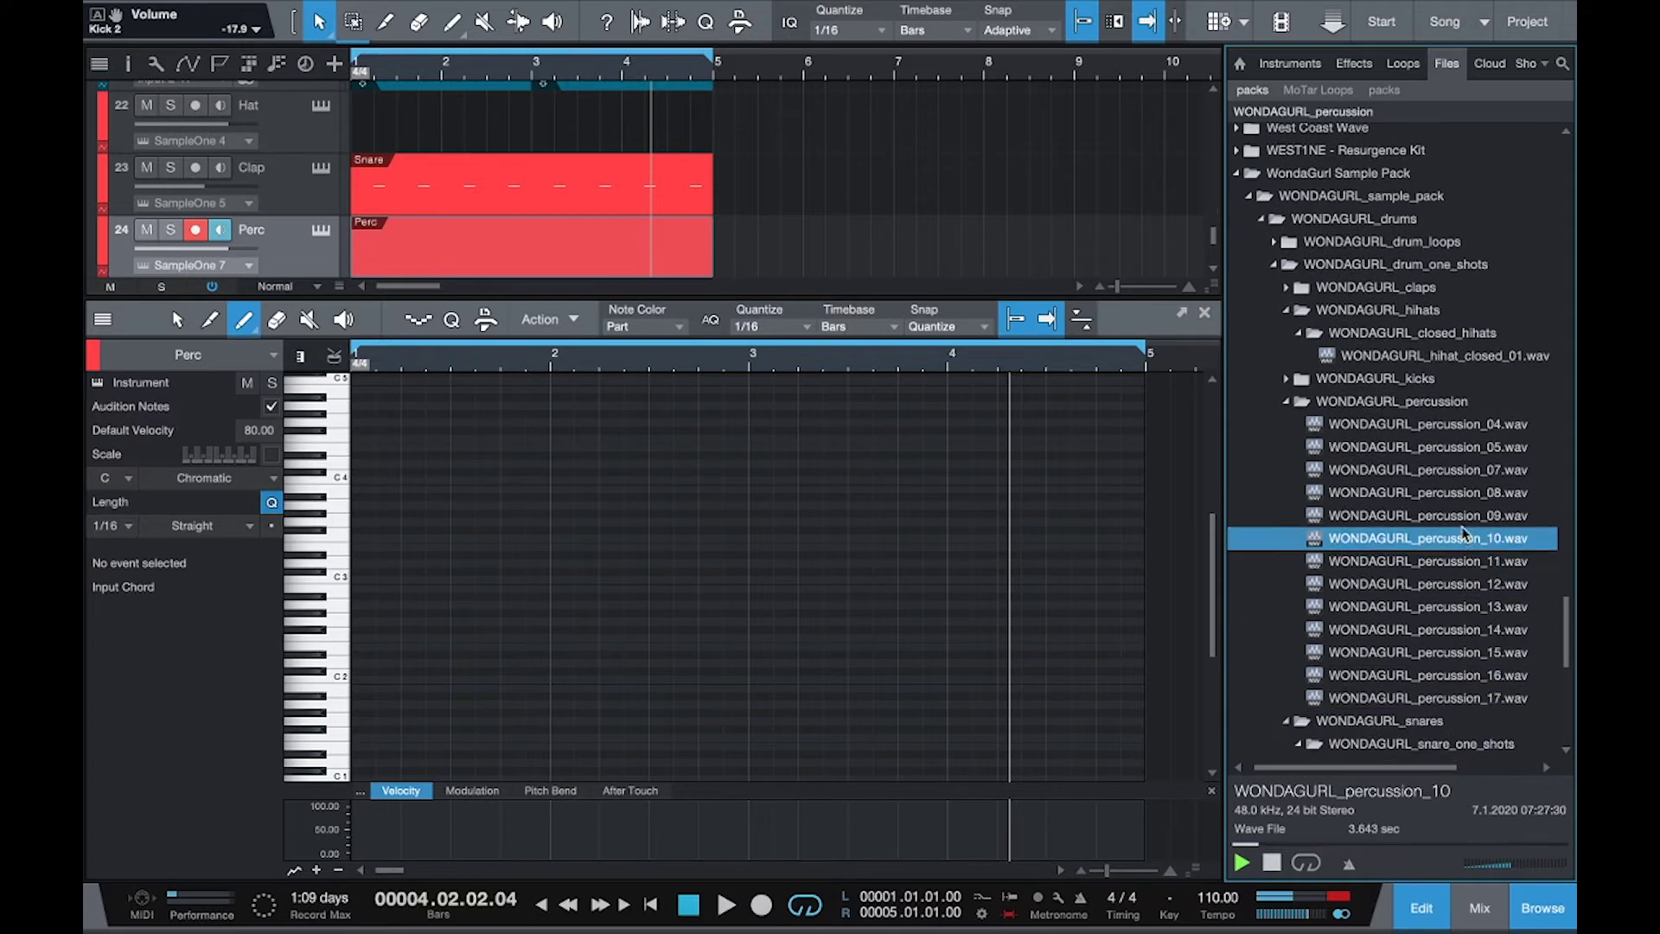
Browse the Percs one-shots in Kount's Memory Bank Drum Pack and select Organ Tom Hi.wav.
scroll(1383, 605, up, 15)
click(1323, 527)
click(1248, 459)
double_click(1307, 573)
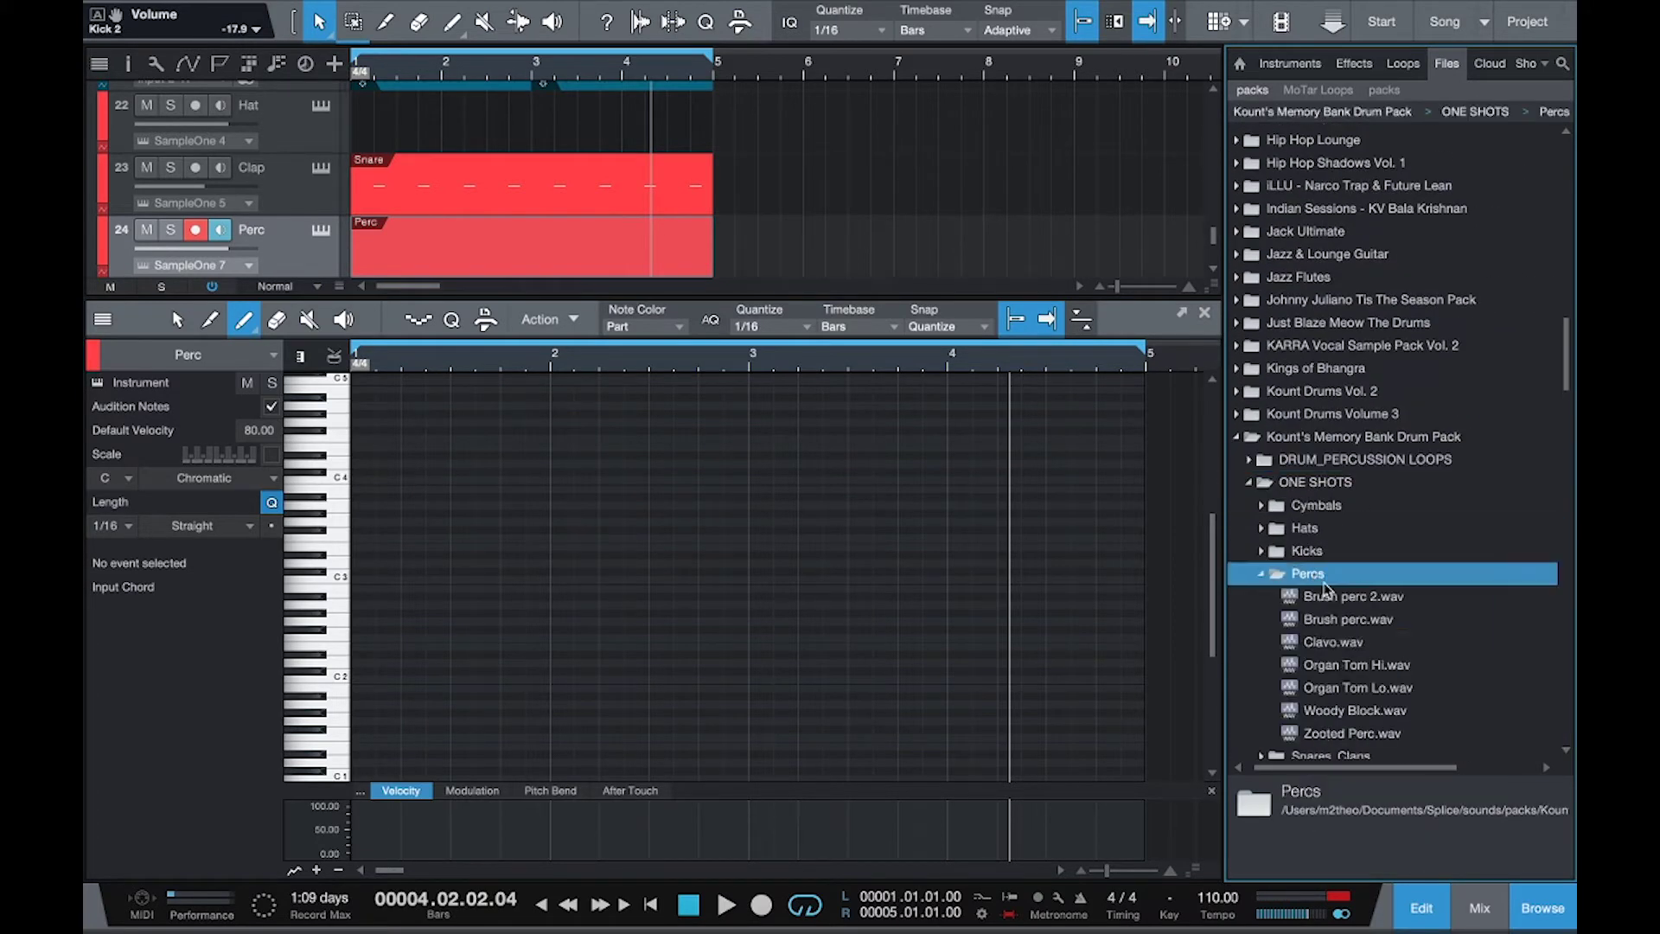
key(Down)
key(Down)
key(Down)
key(Down)
Load Organ Tom Hi.wav into the SampleOne 7 sampler of the Perc track.
key(F11)
click(1215, 261)
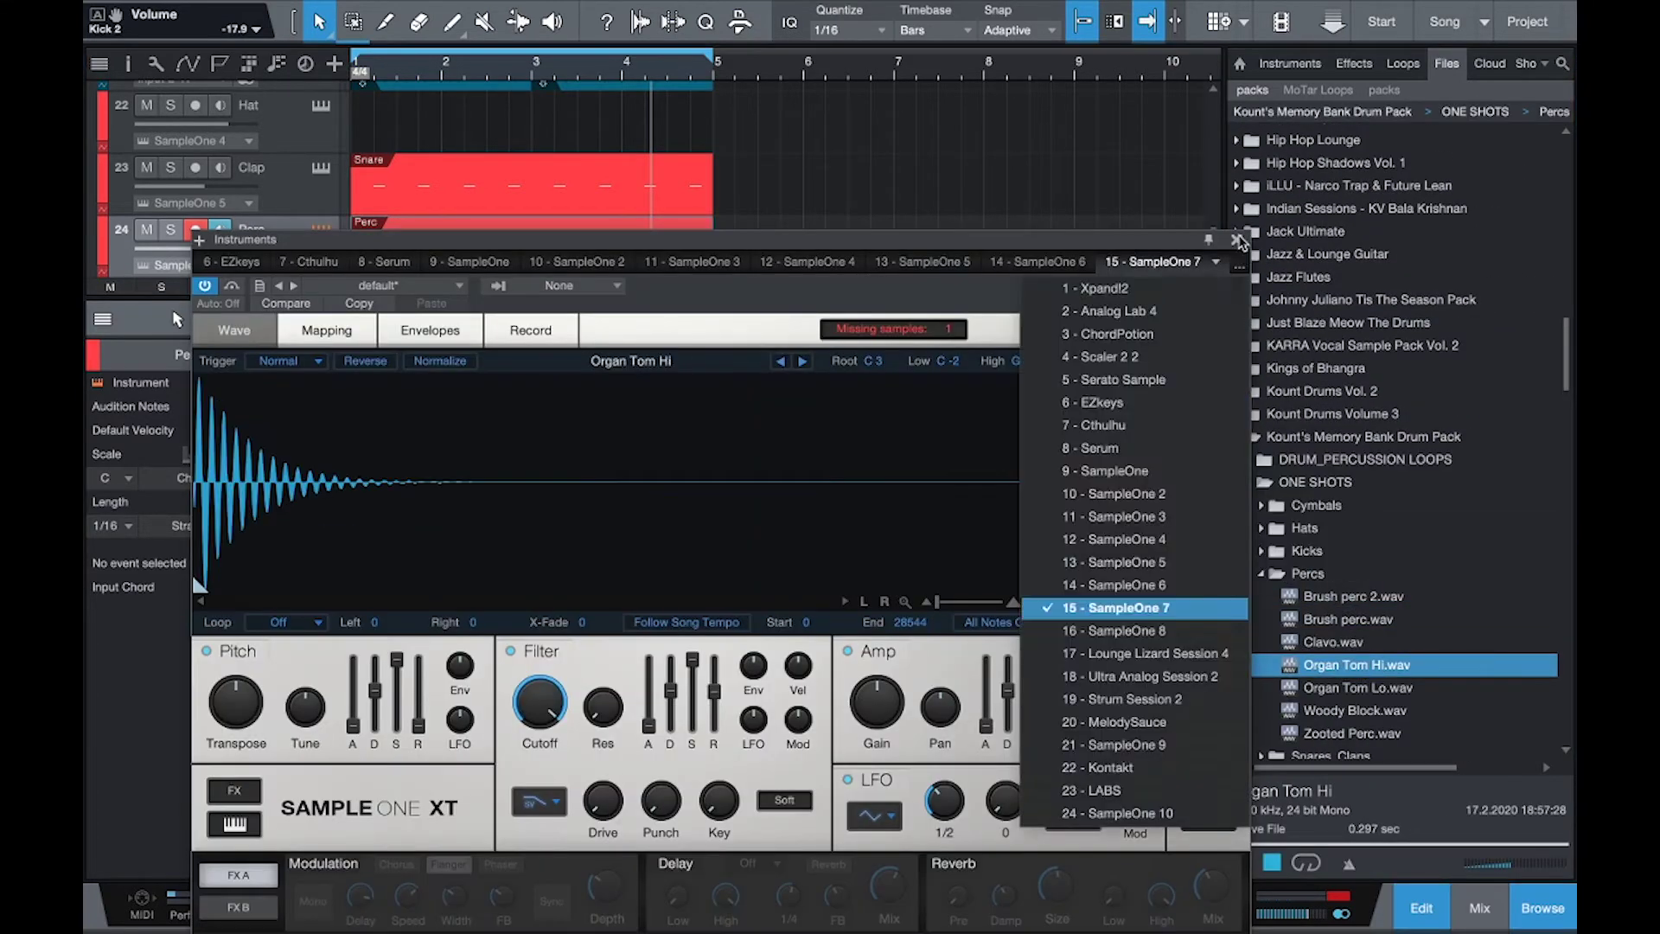
key(F11)
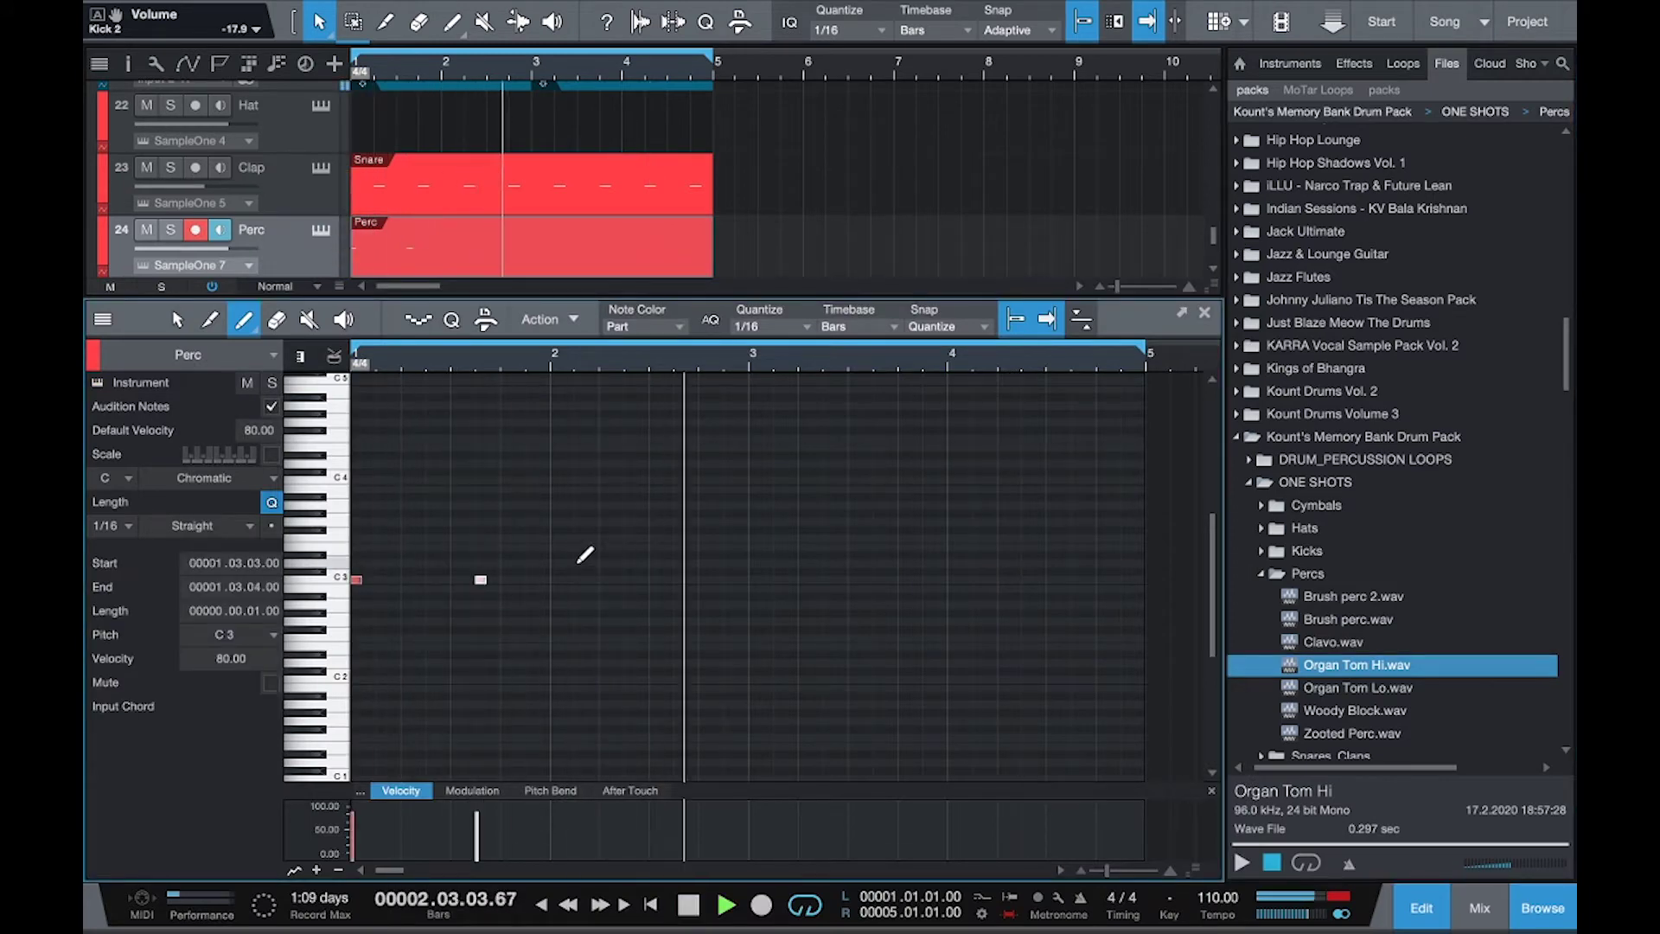
Draw sixteenth notes in the Perc part at 1.1.1, 1.3.3, 2.3.3, 2.4.1 and 3.1.1, with all of them on C4.
click(678, 588)
click(703, 579)
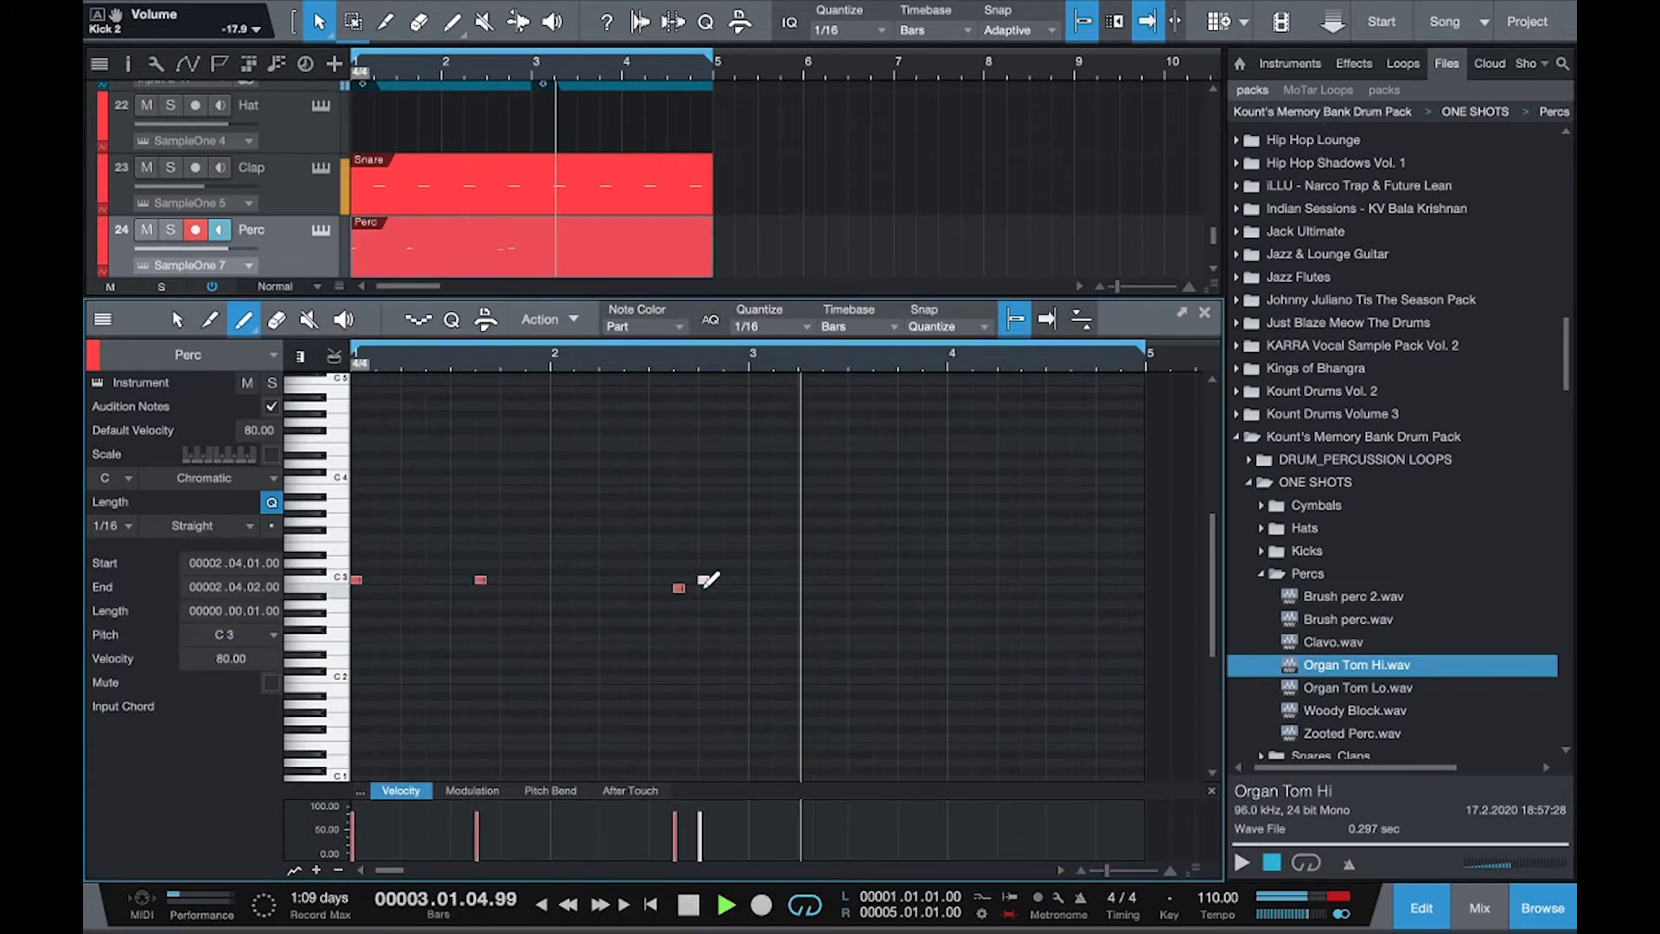
click(754, 580)
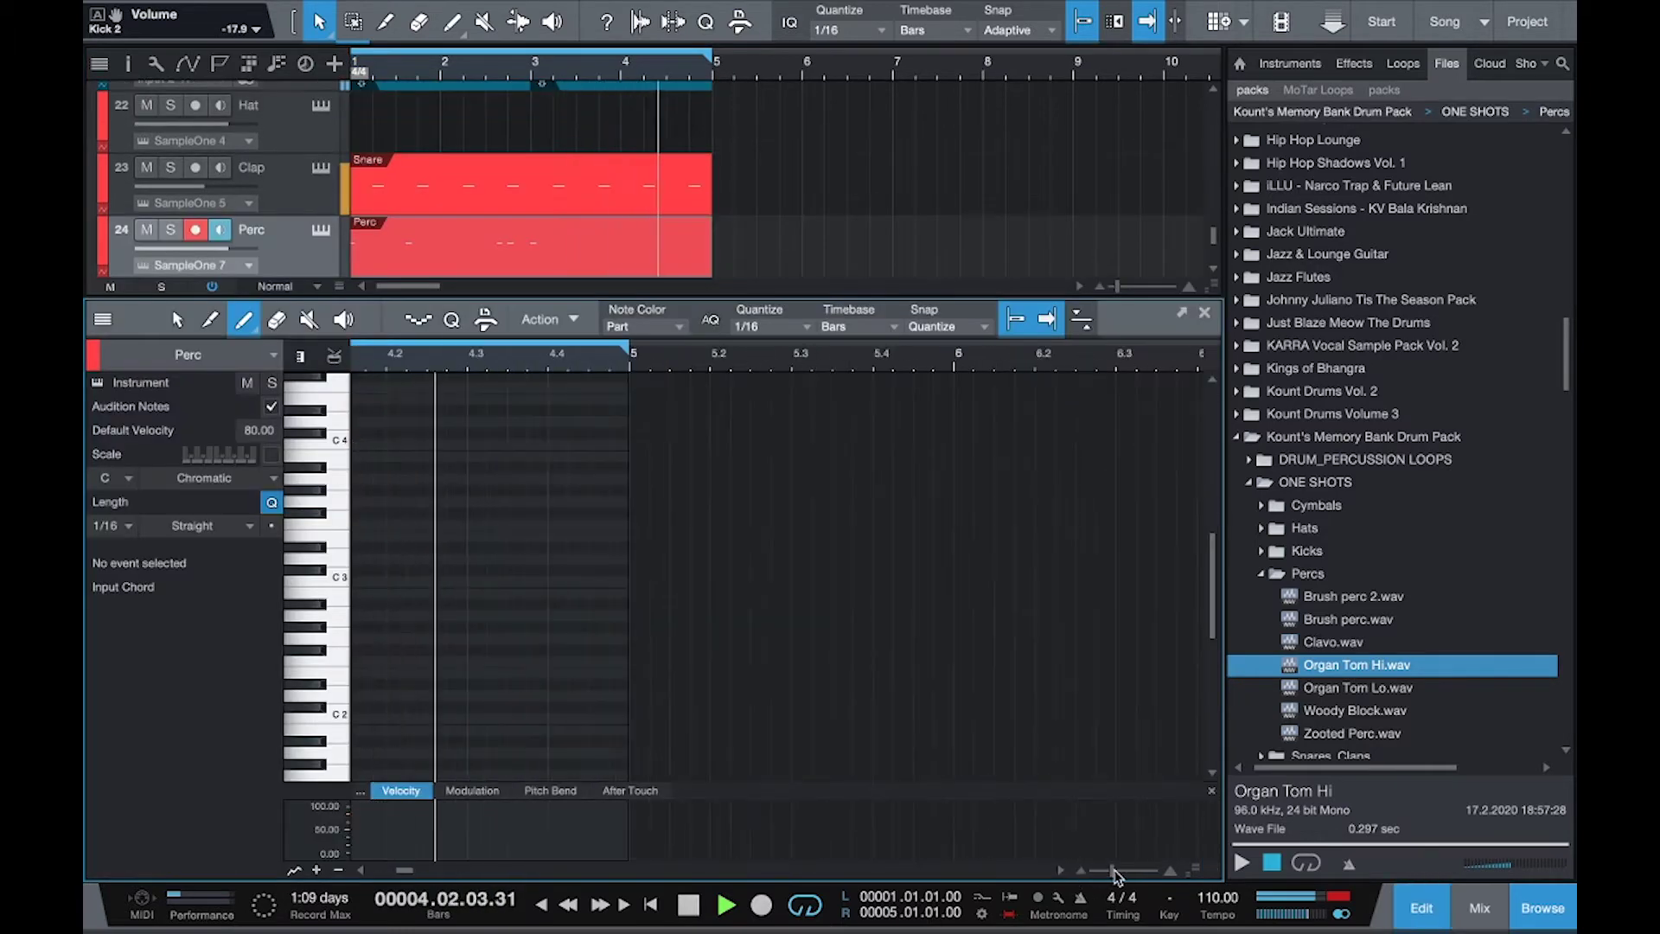
drag(1117, 874, 1105, 877)
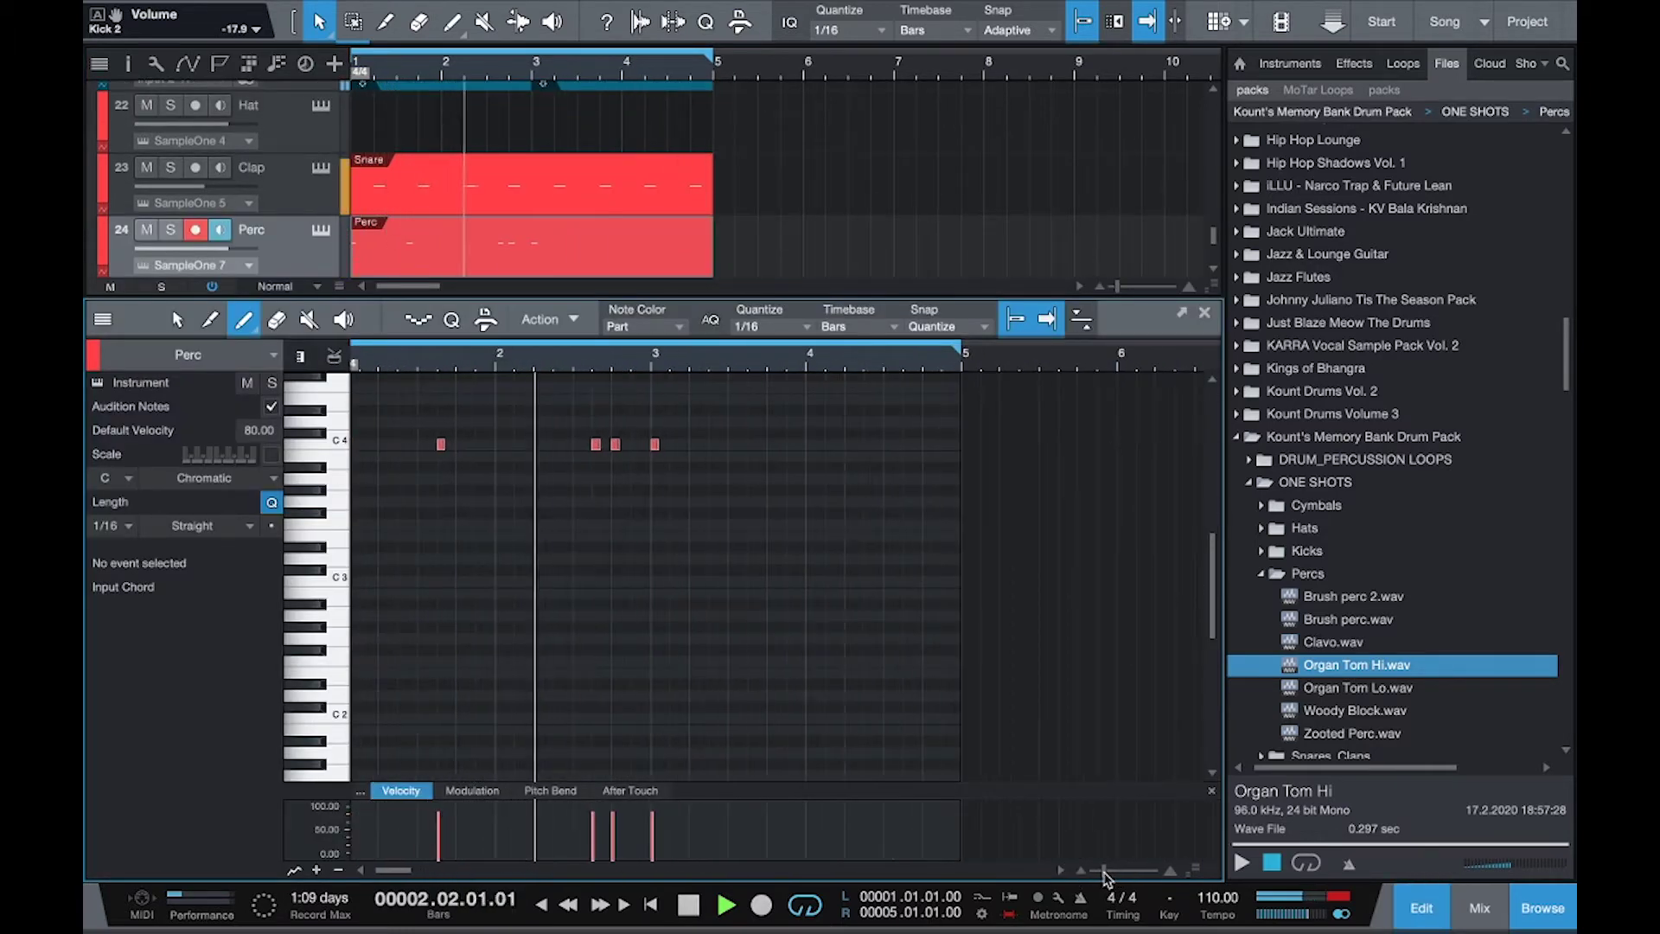
Complete the Perc pattern with sixteenth notes on C4 at 3.3.3, 4.3.3, 4.4.1 and 4.4.3, and close the note editor.
click(762, 444)
click(761, 444)
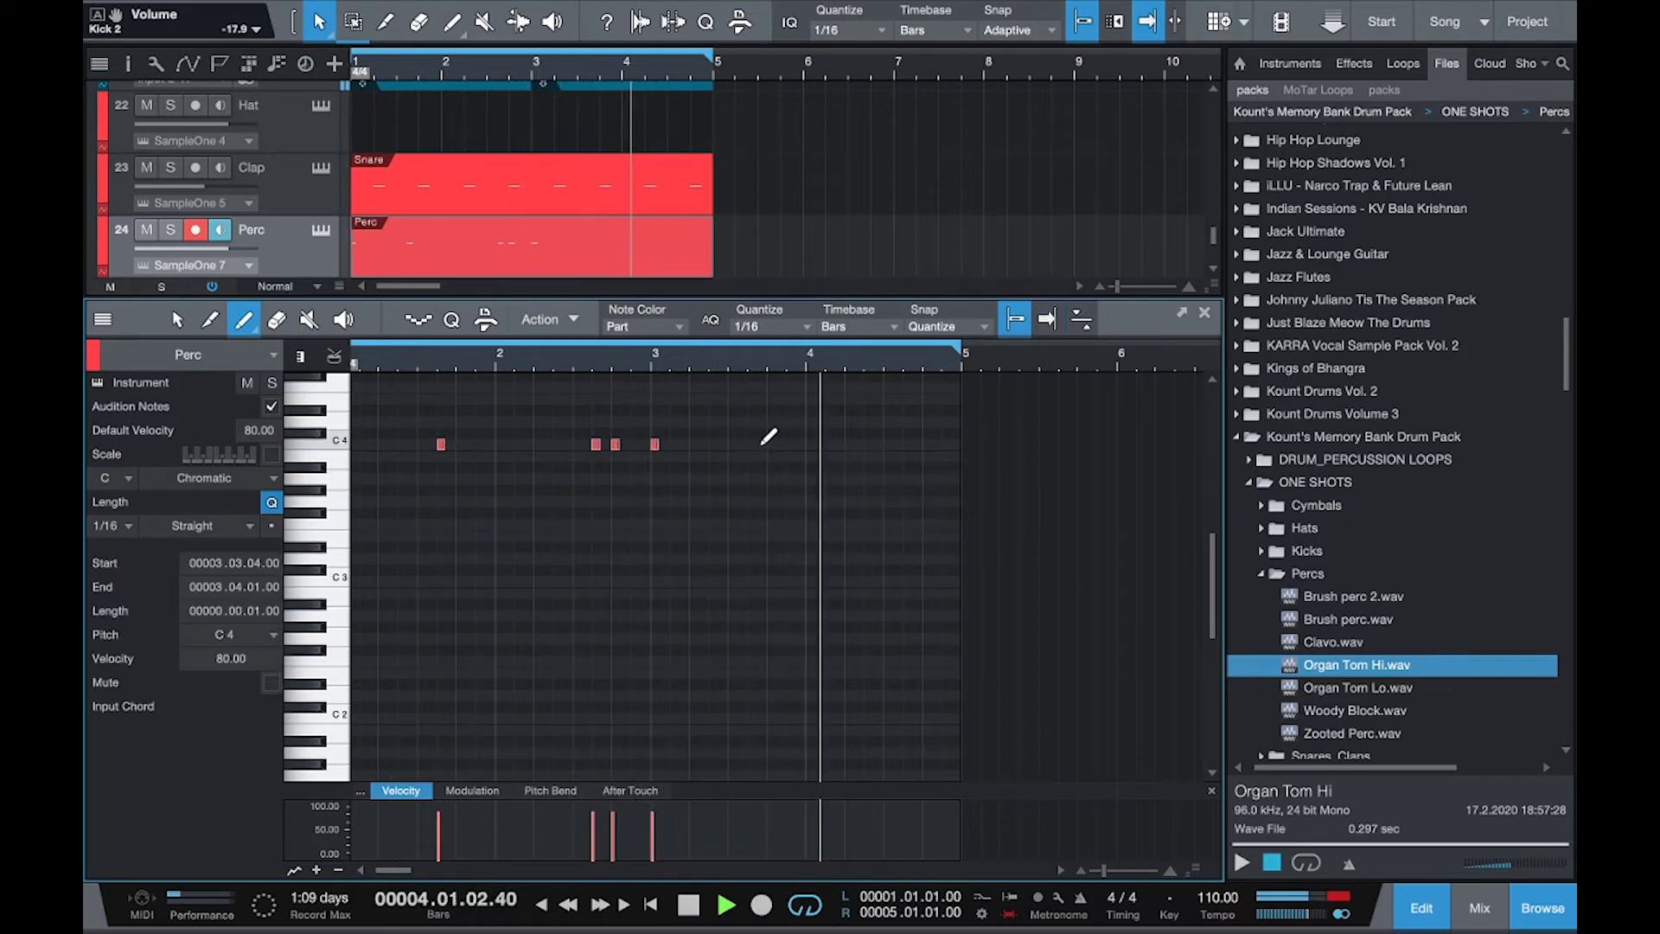
click(750, 444)
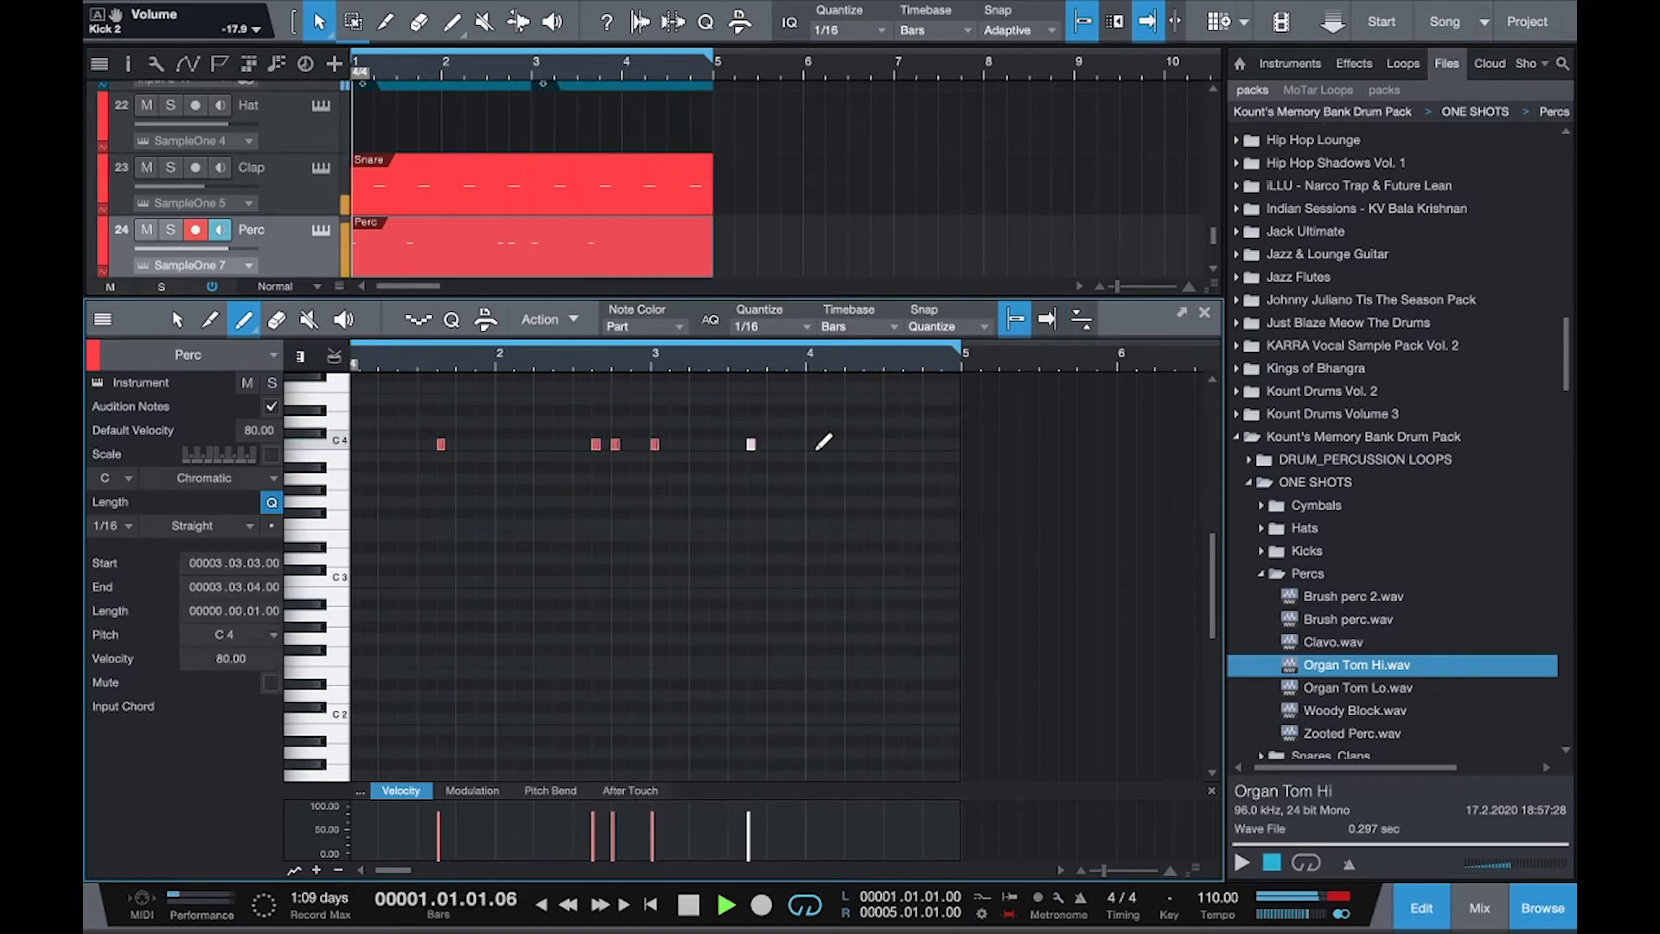
scroll(818, 443, left, 1)
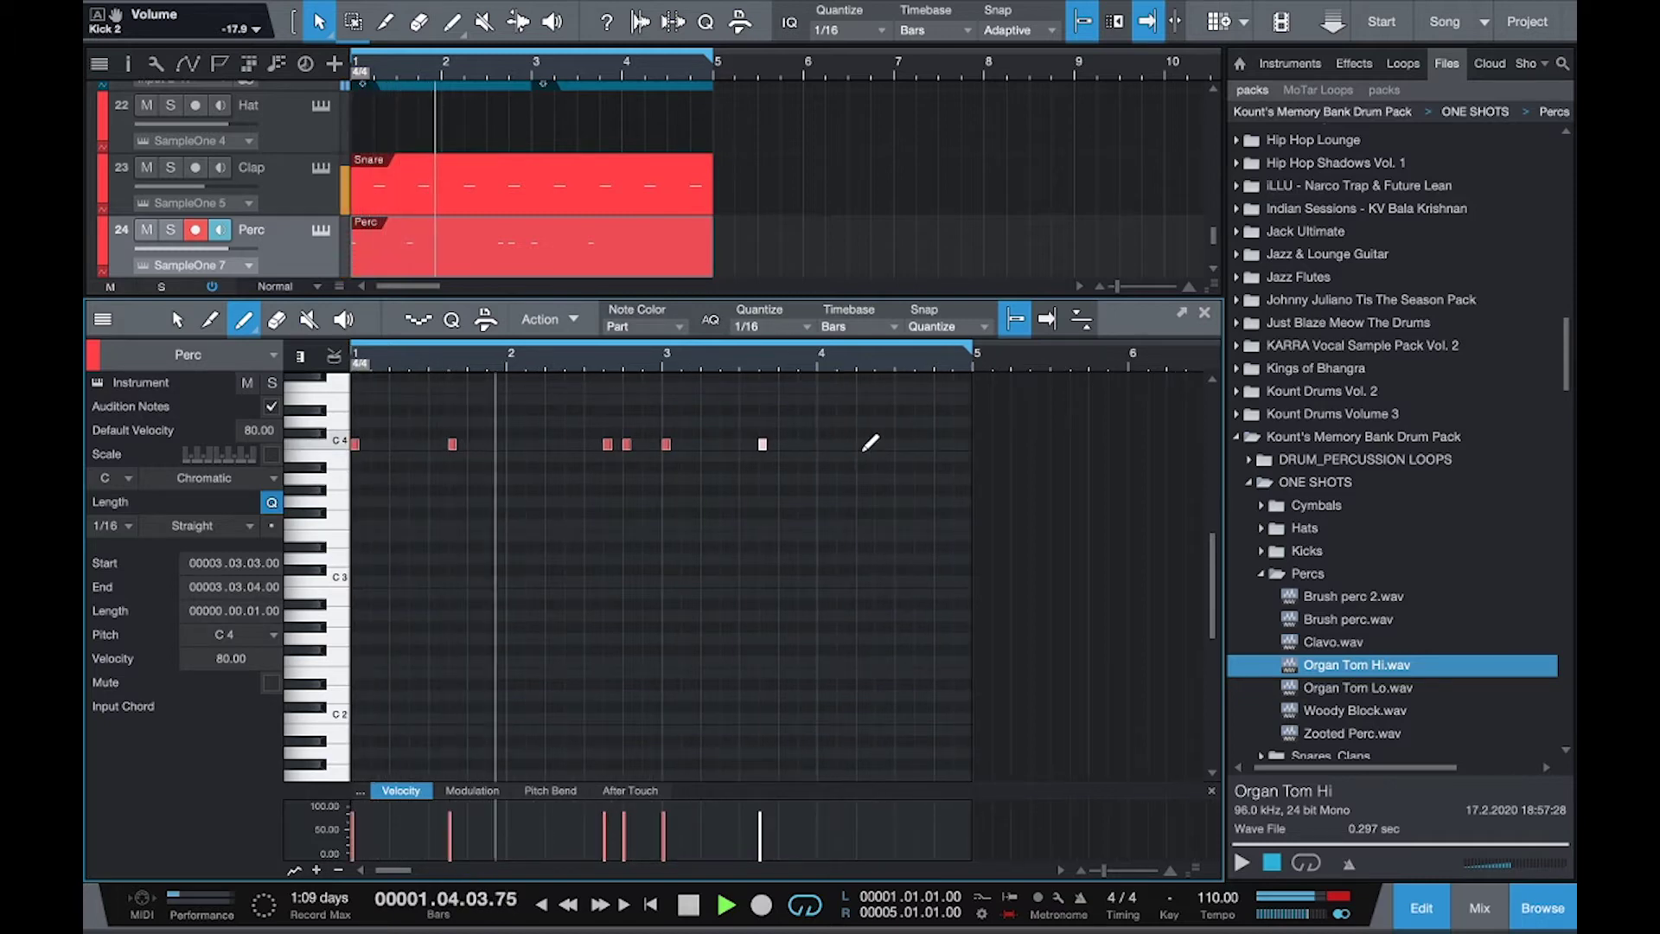
click(917, 444)
click(937, 445)
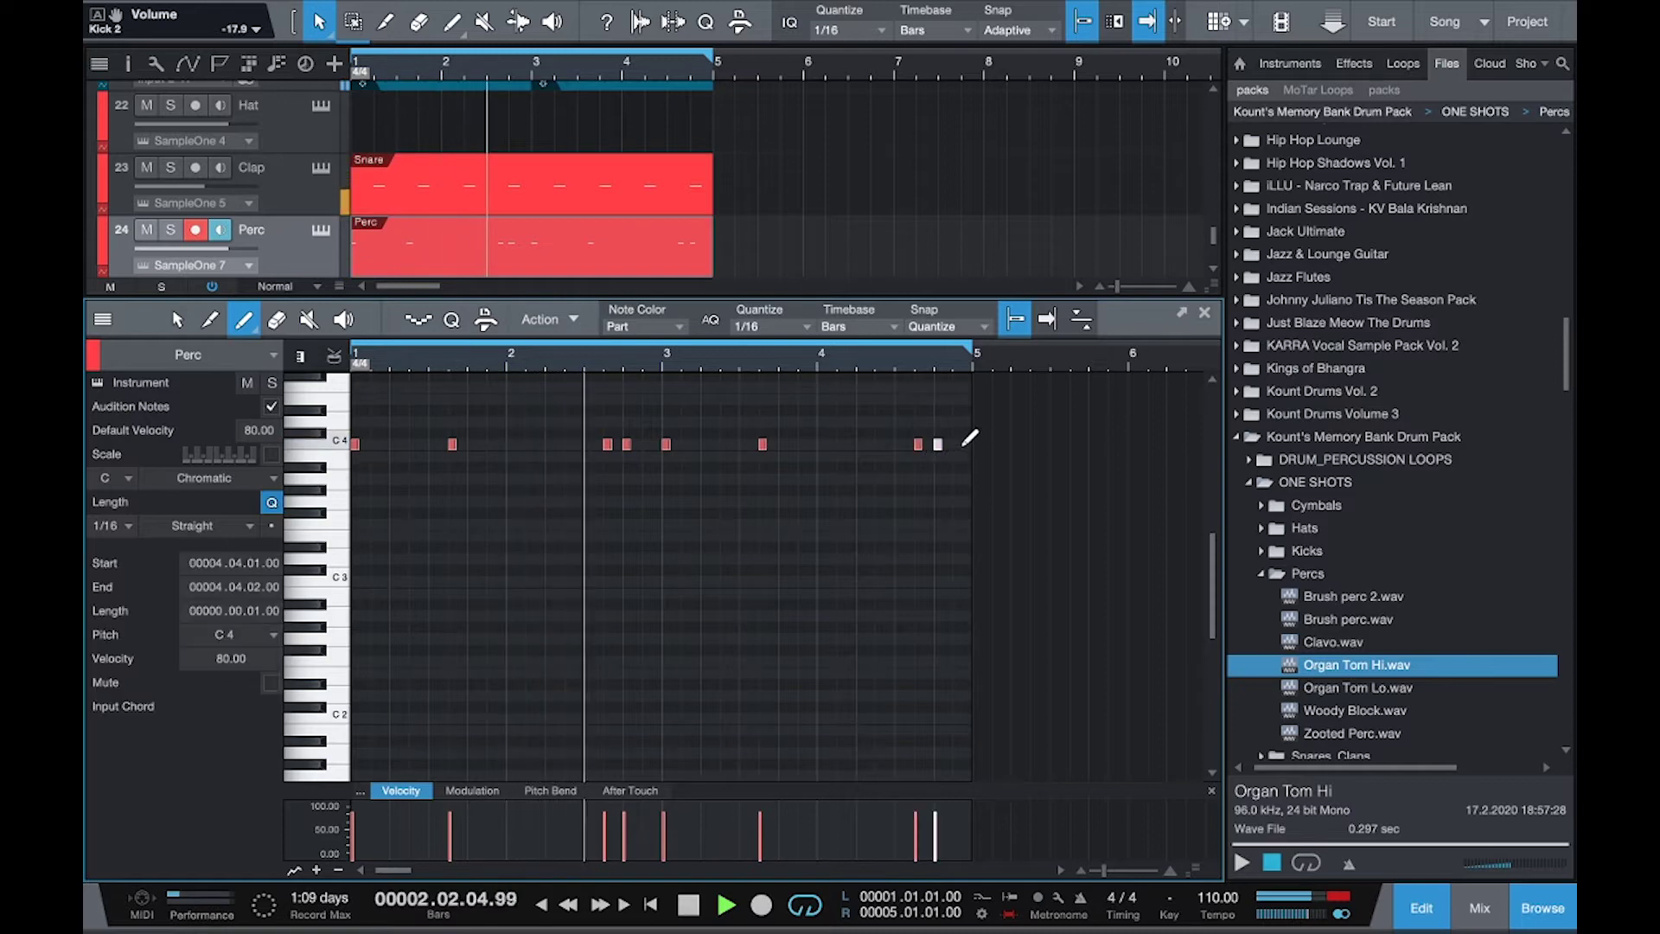
click(968, 438)
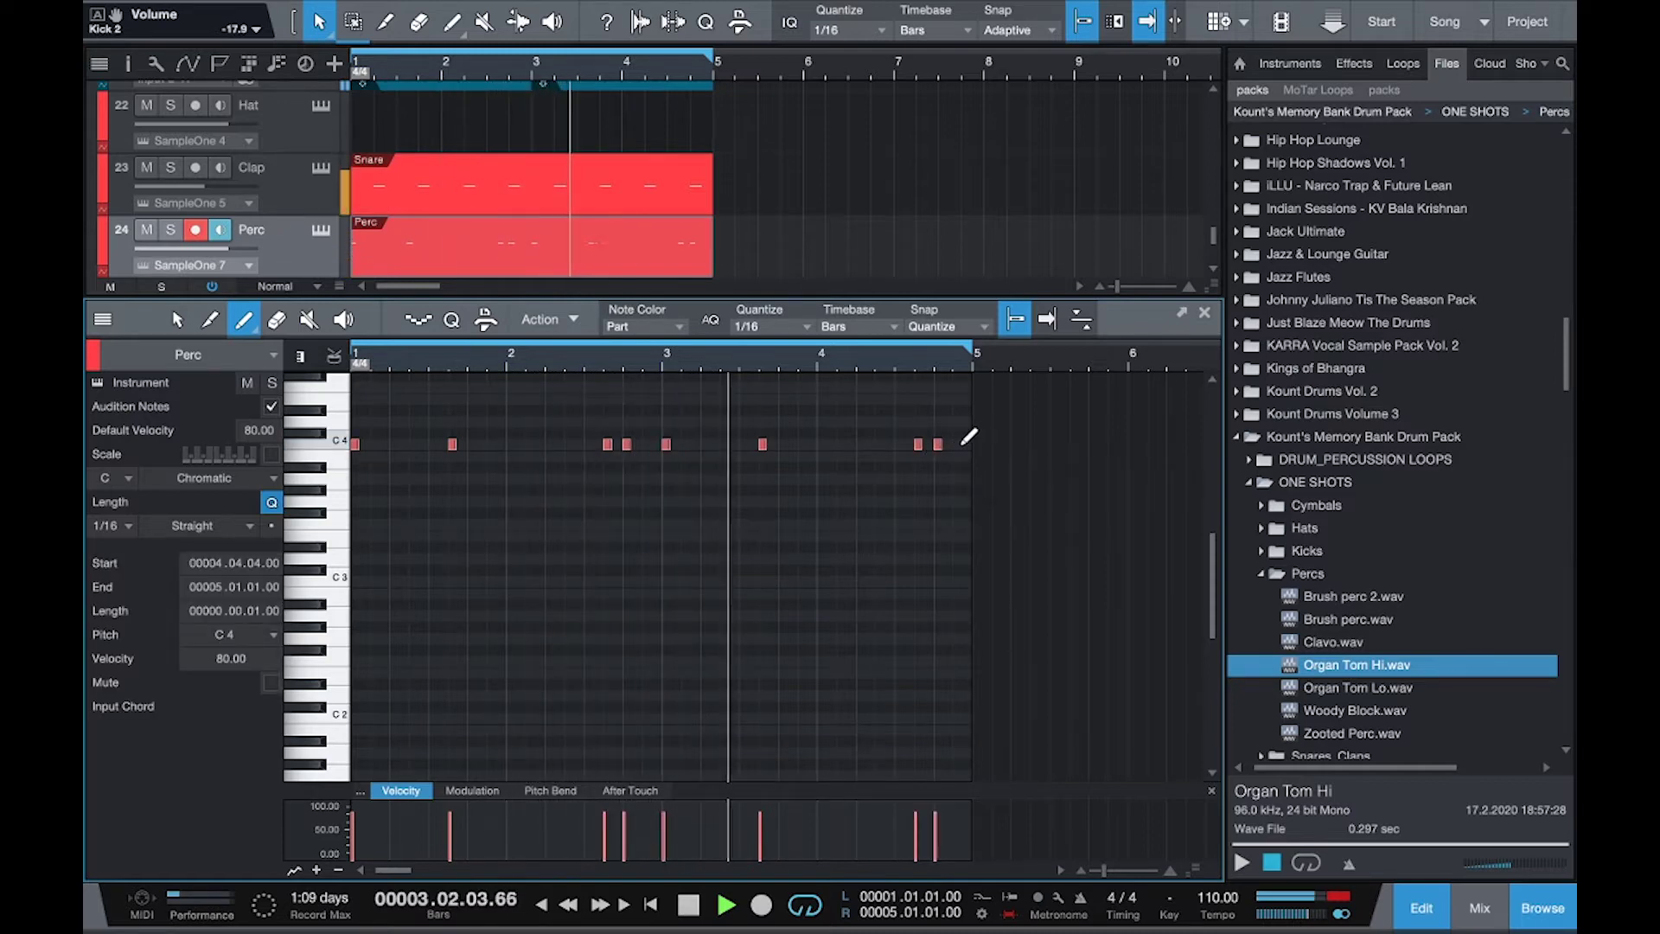
click(957, 444)
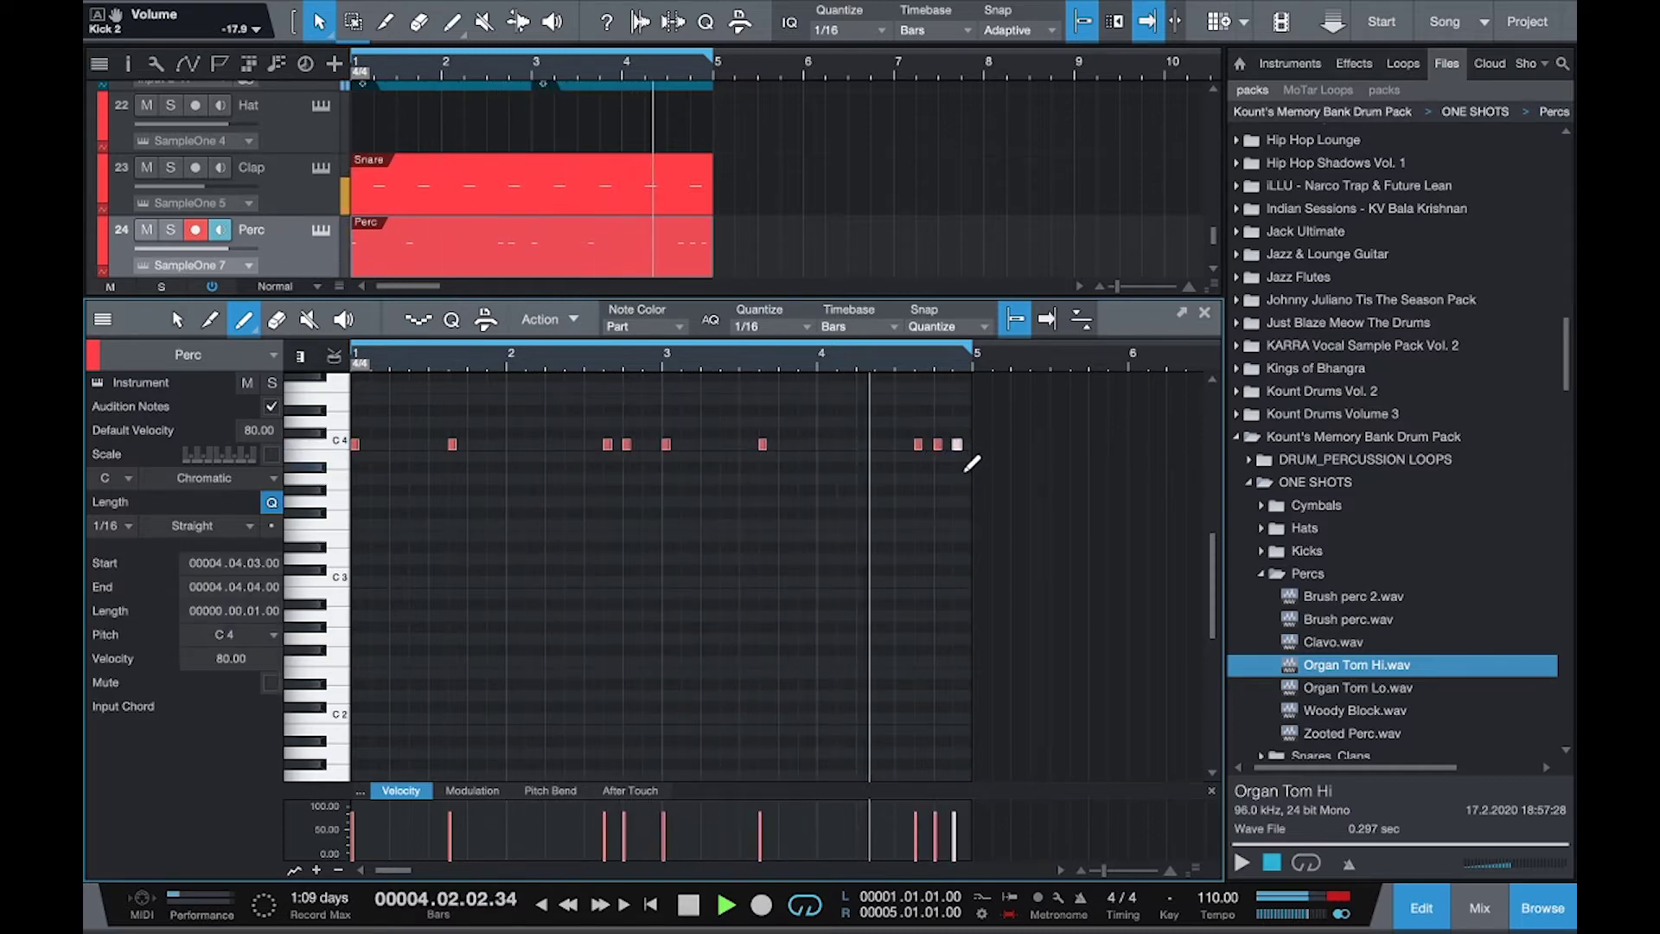
click(1205, 322)
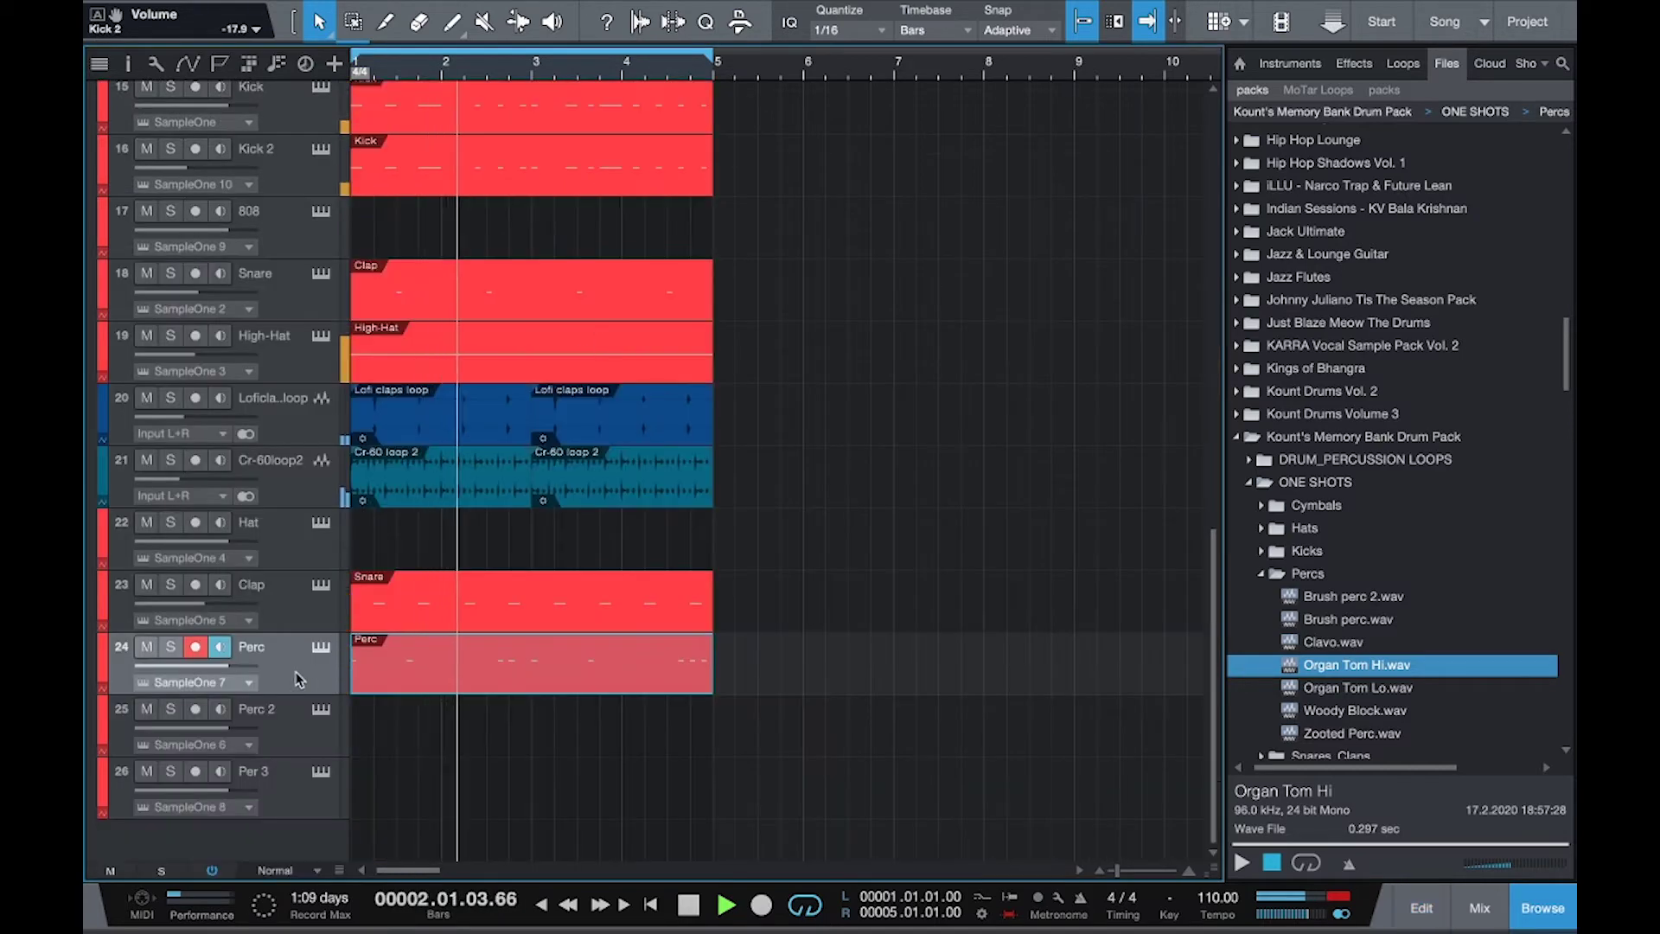
Set the Perc channel's volume to -6.3 dB in the mixer.
key(F3)
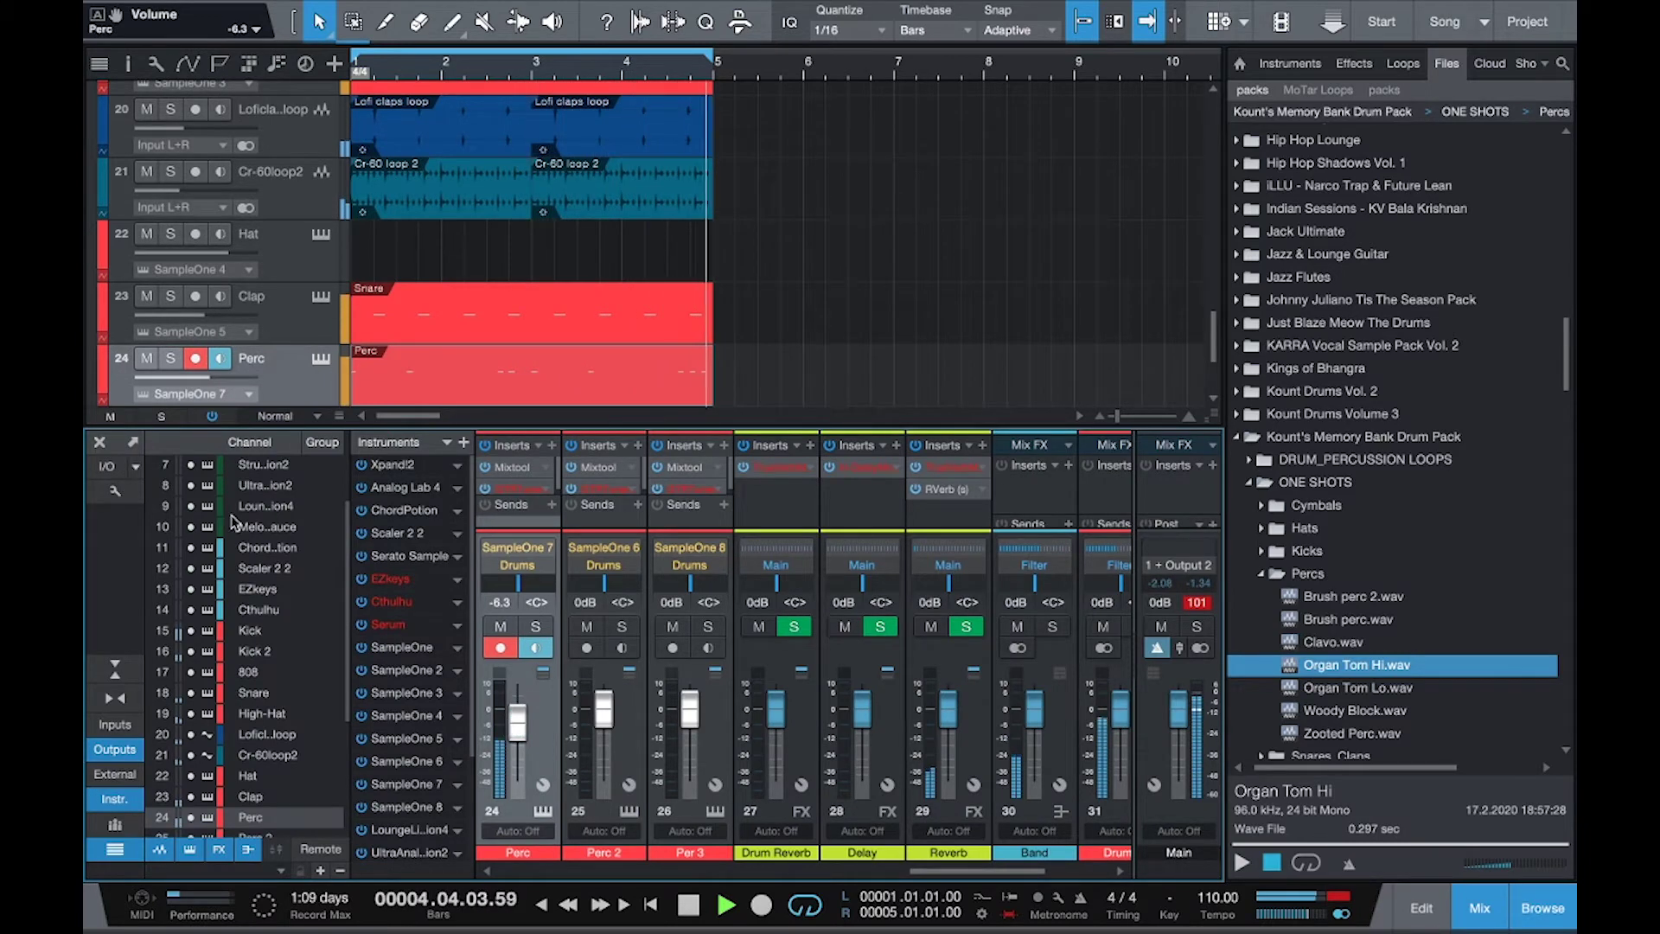
click(102, 441)
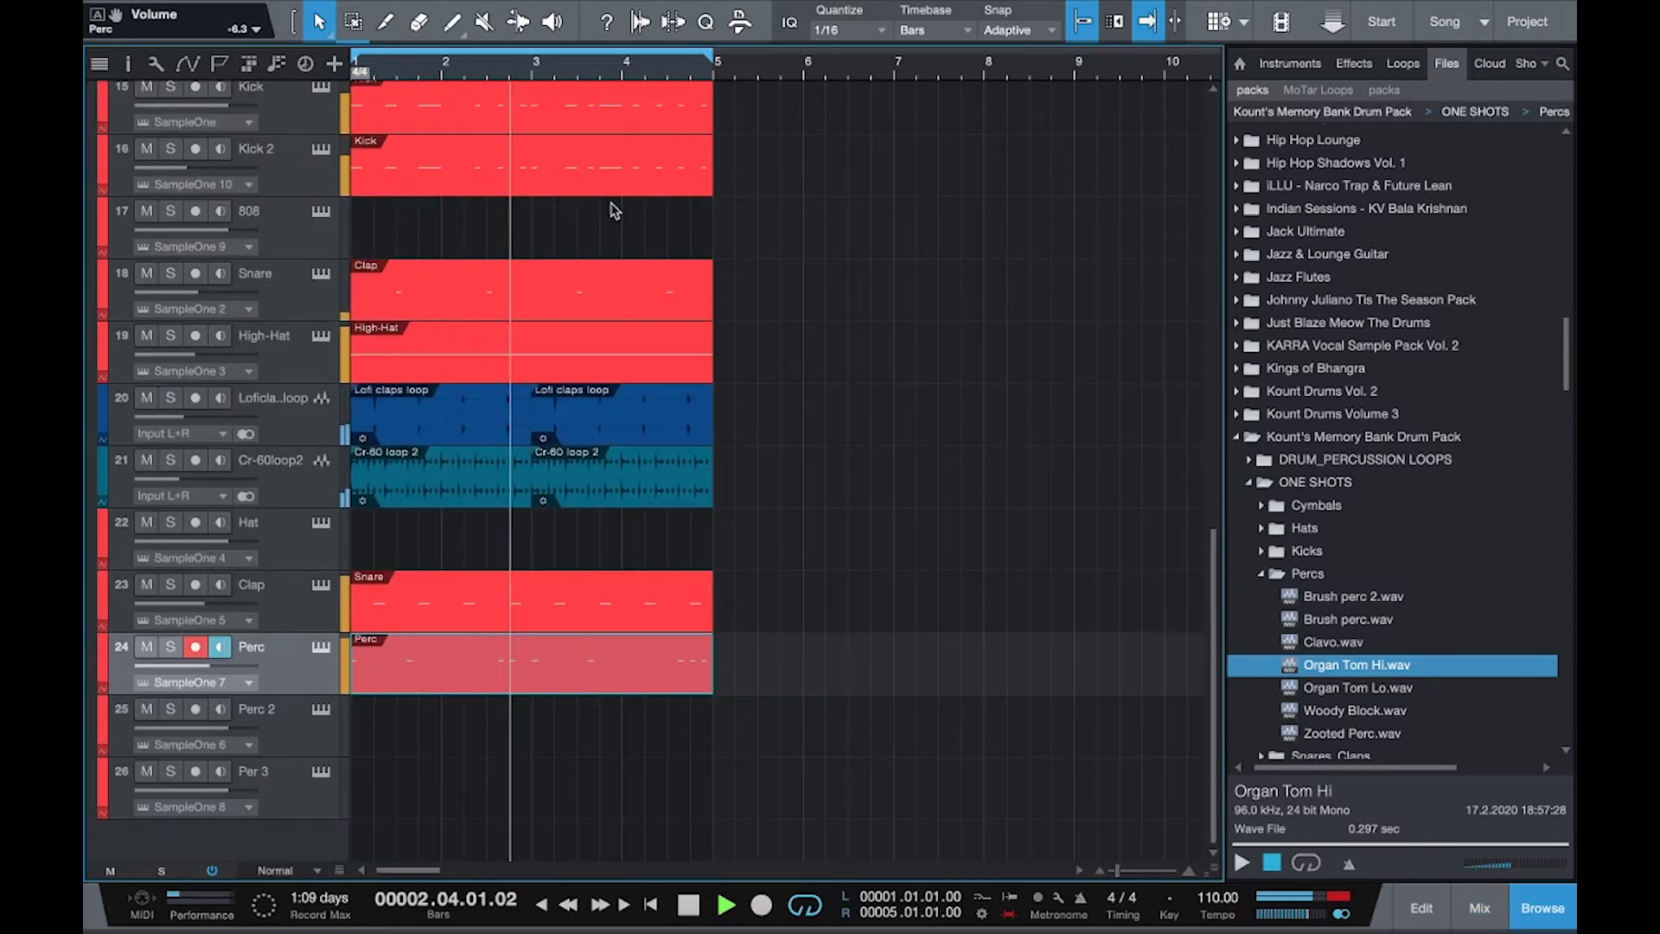
Stop playback and make a complete duplicate of the Xpand!2 track, including its instrument.
scroll(640, 212, up, 15)
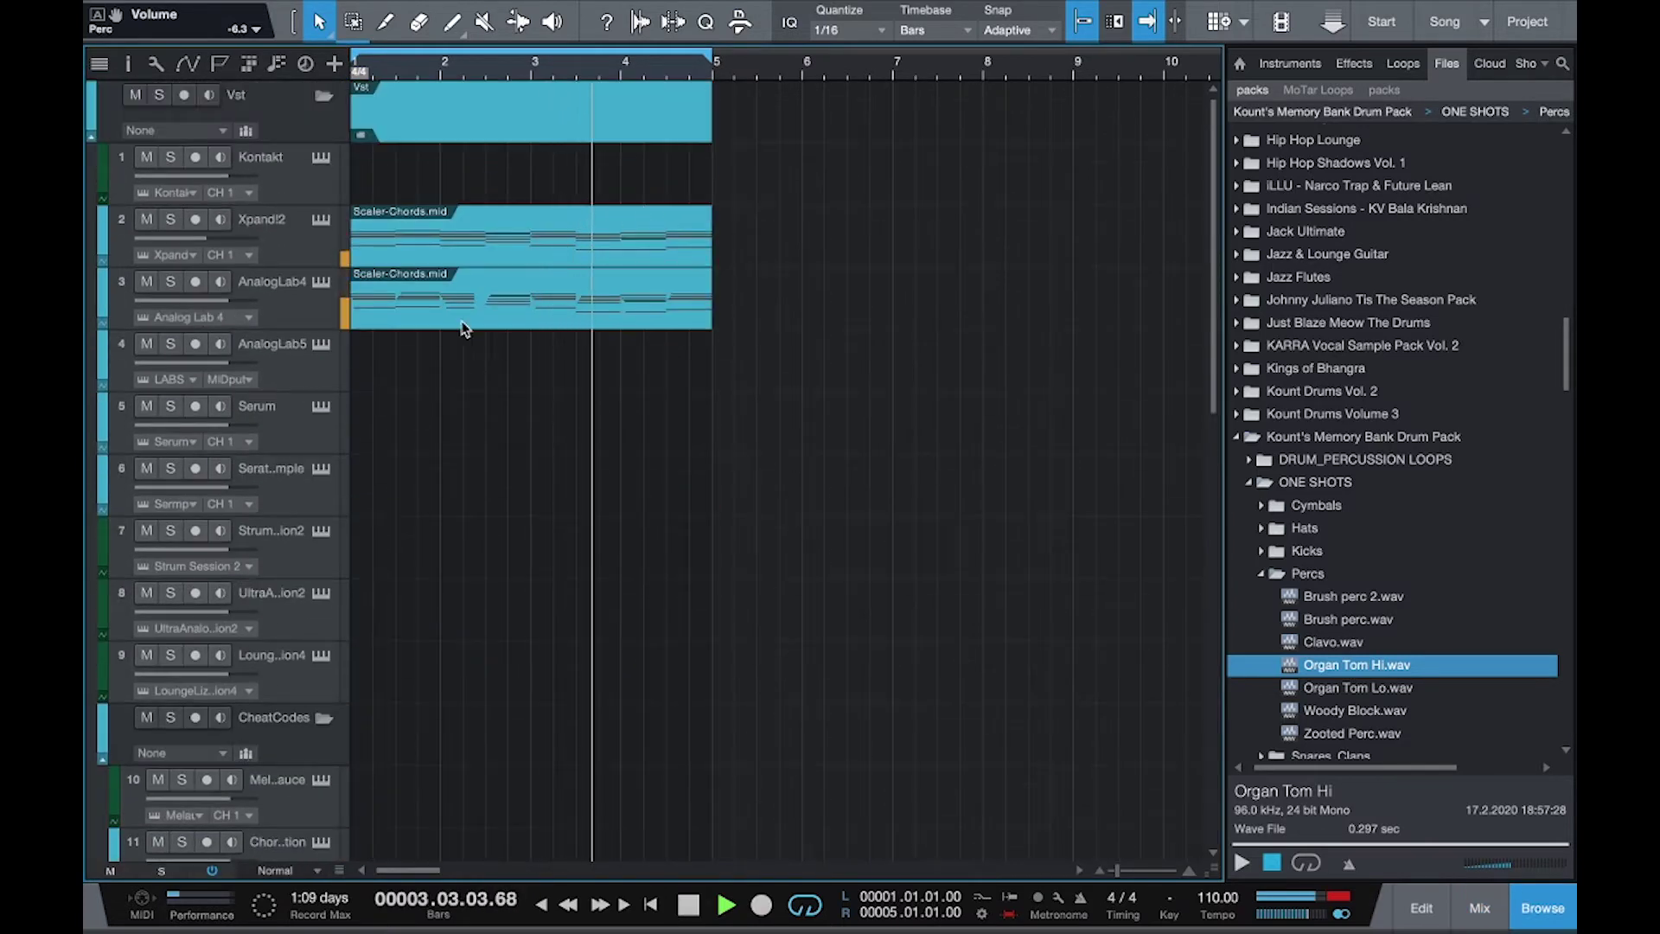
key(space)
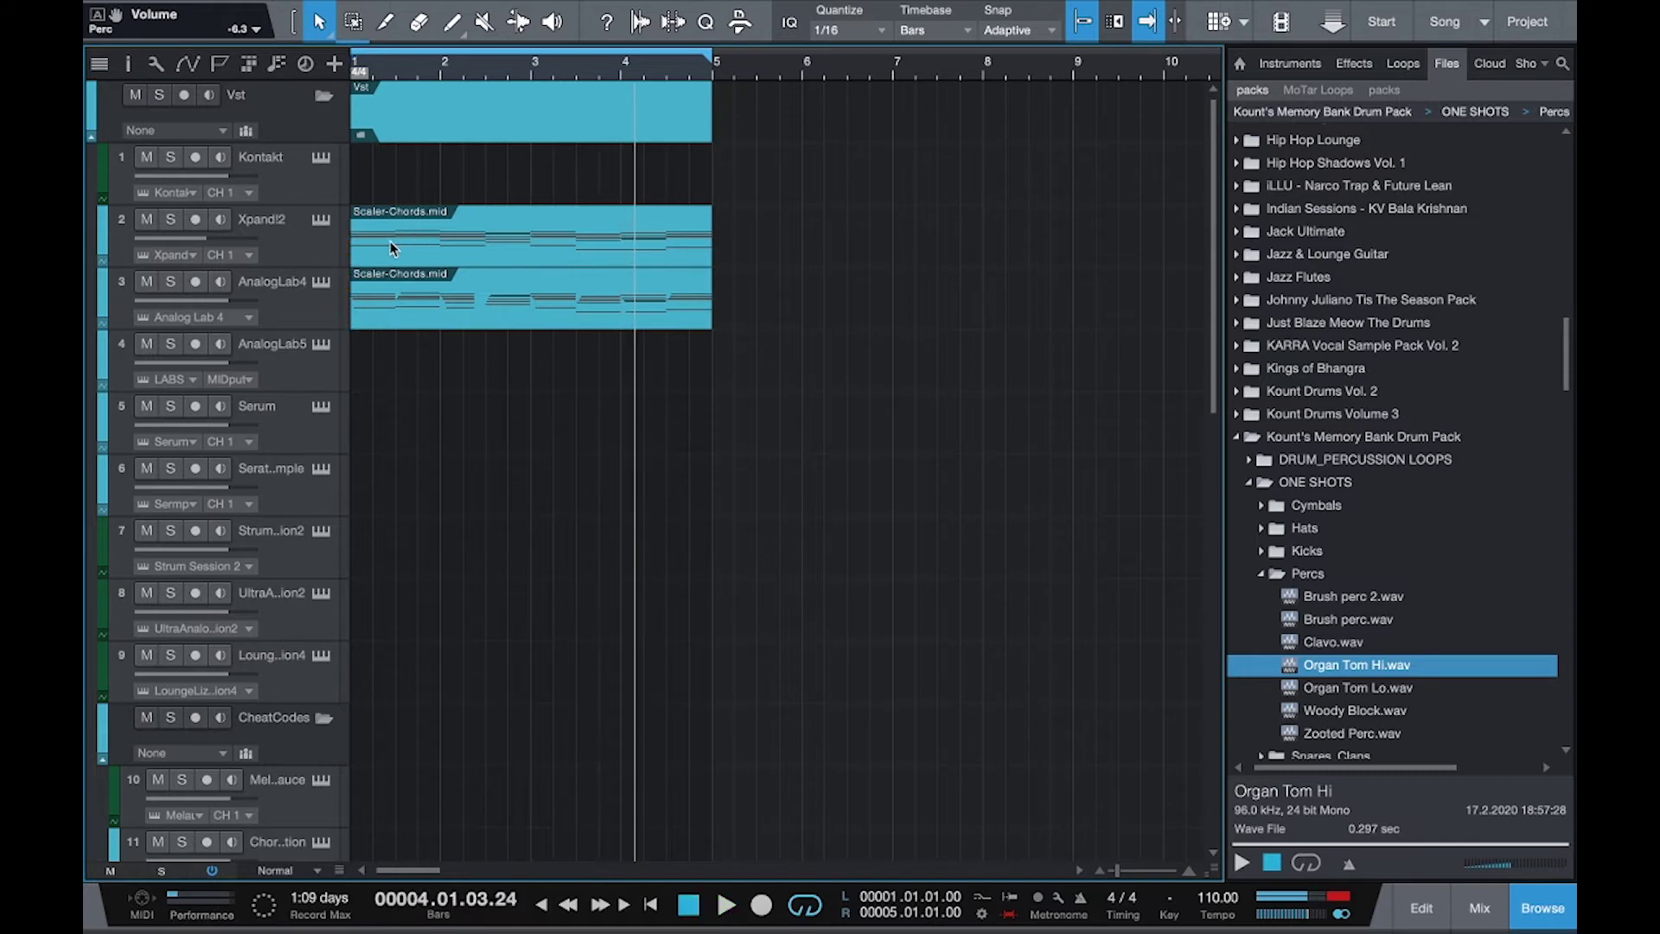
right_click(305, 264)
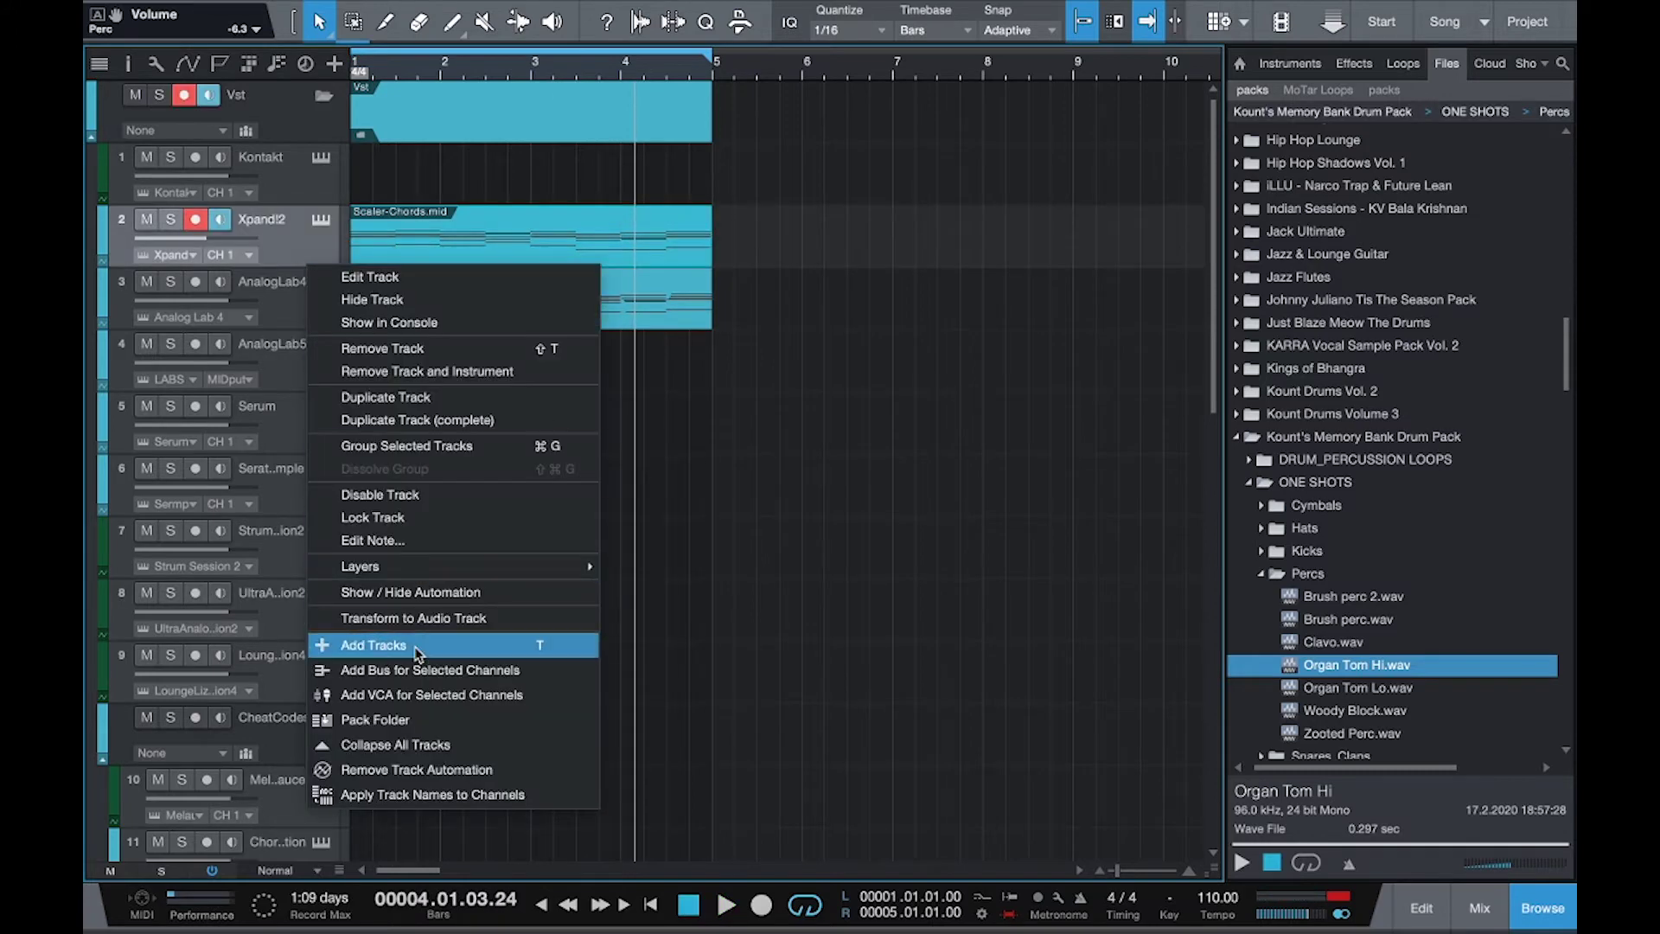
click(465, 422)
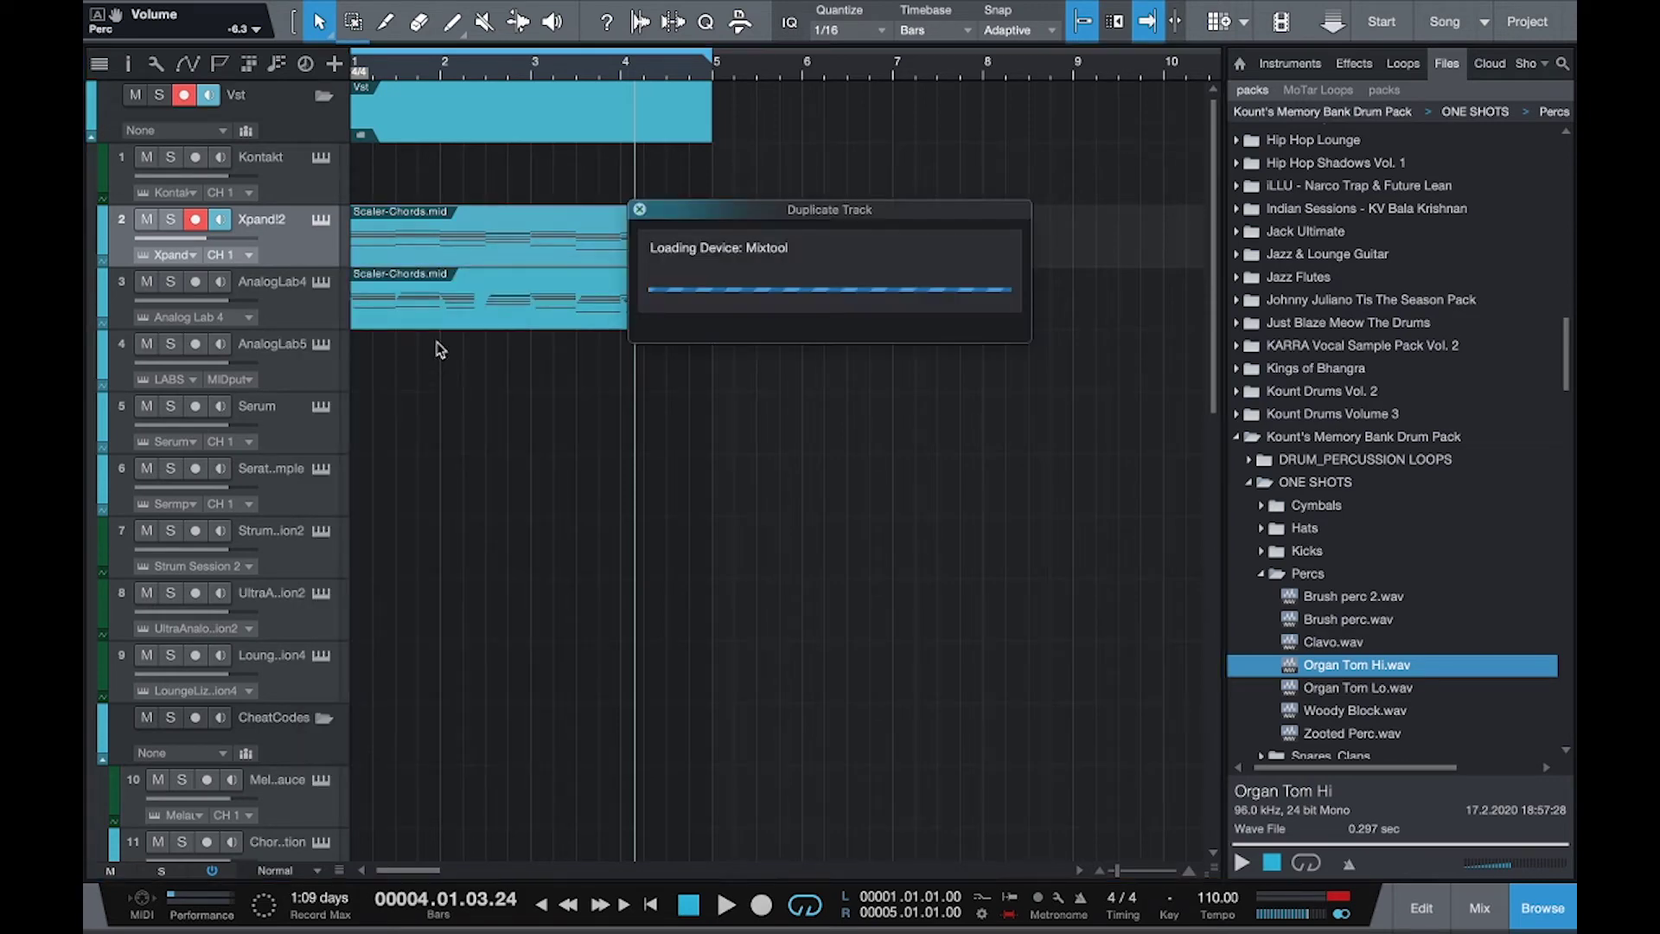
Load the +48 Holy Flute preset in the duplicated Xpand!2 instrument.
click(327, 280)
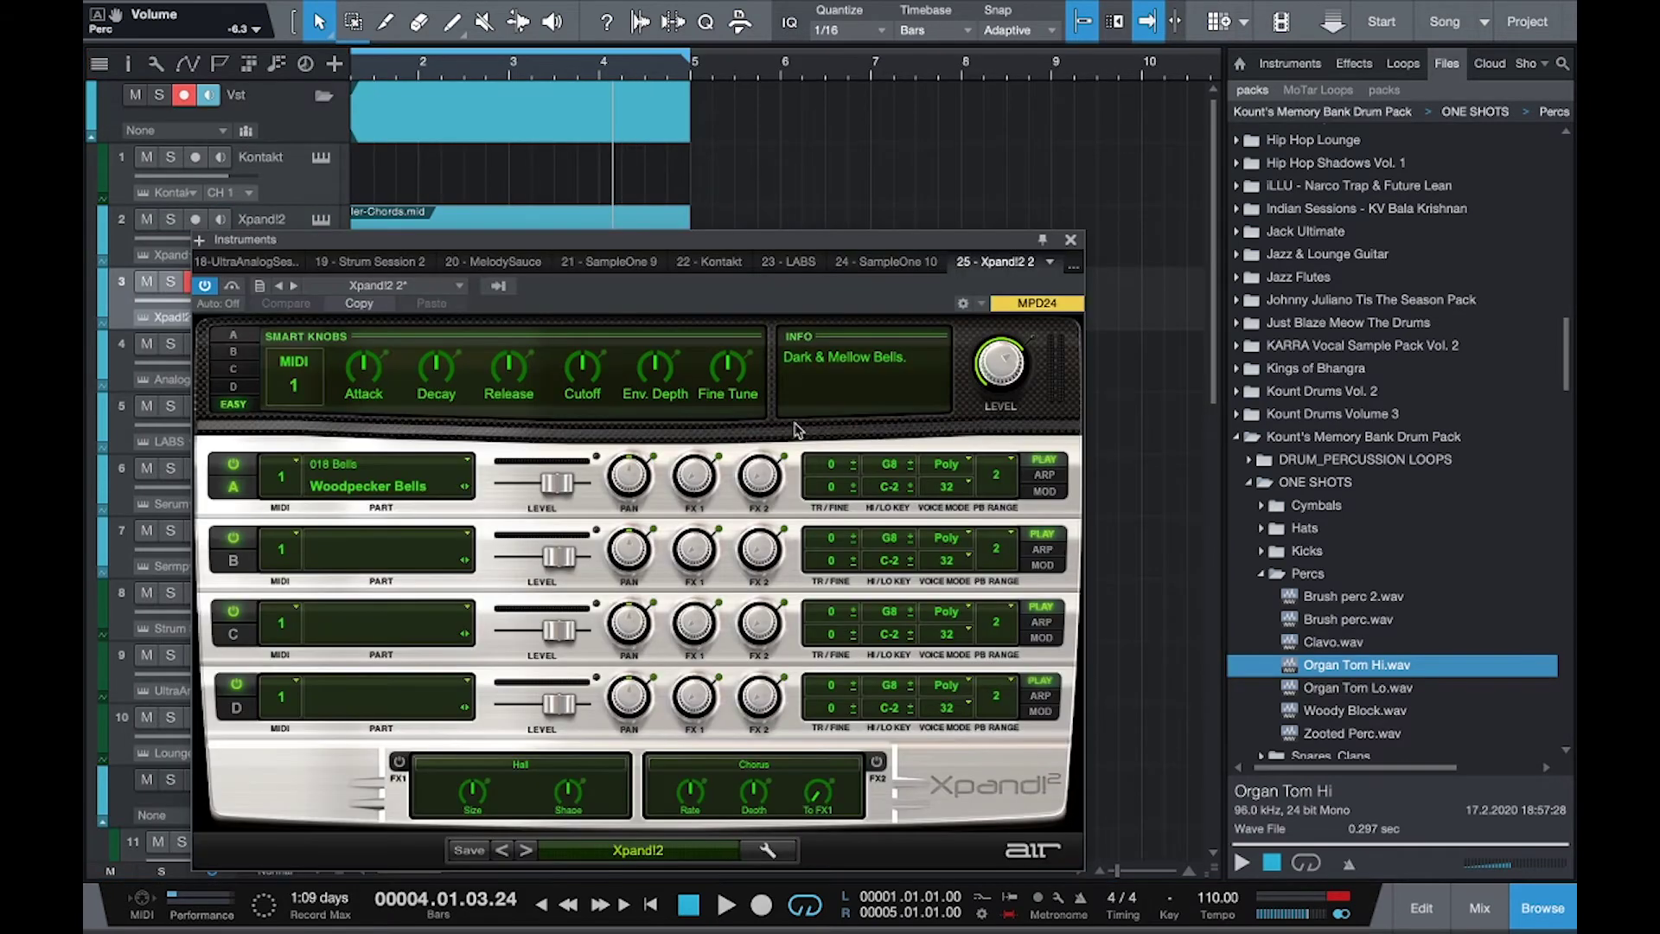
click(657, 850)
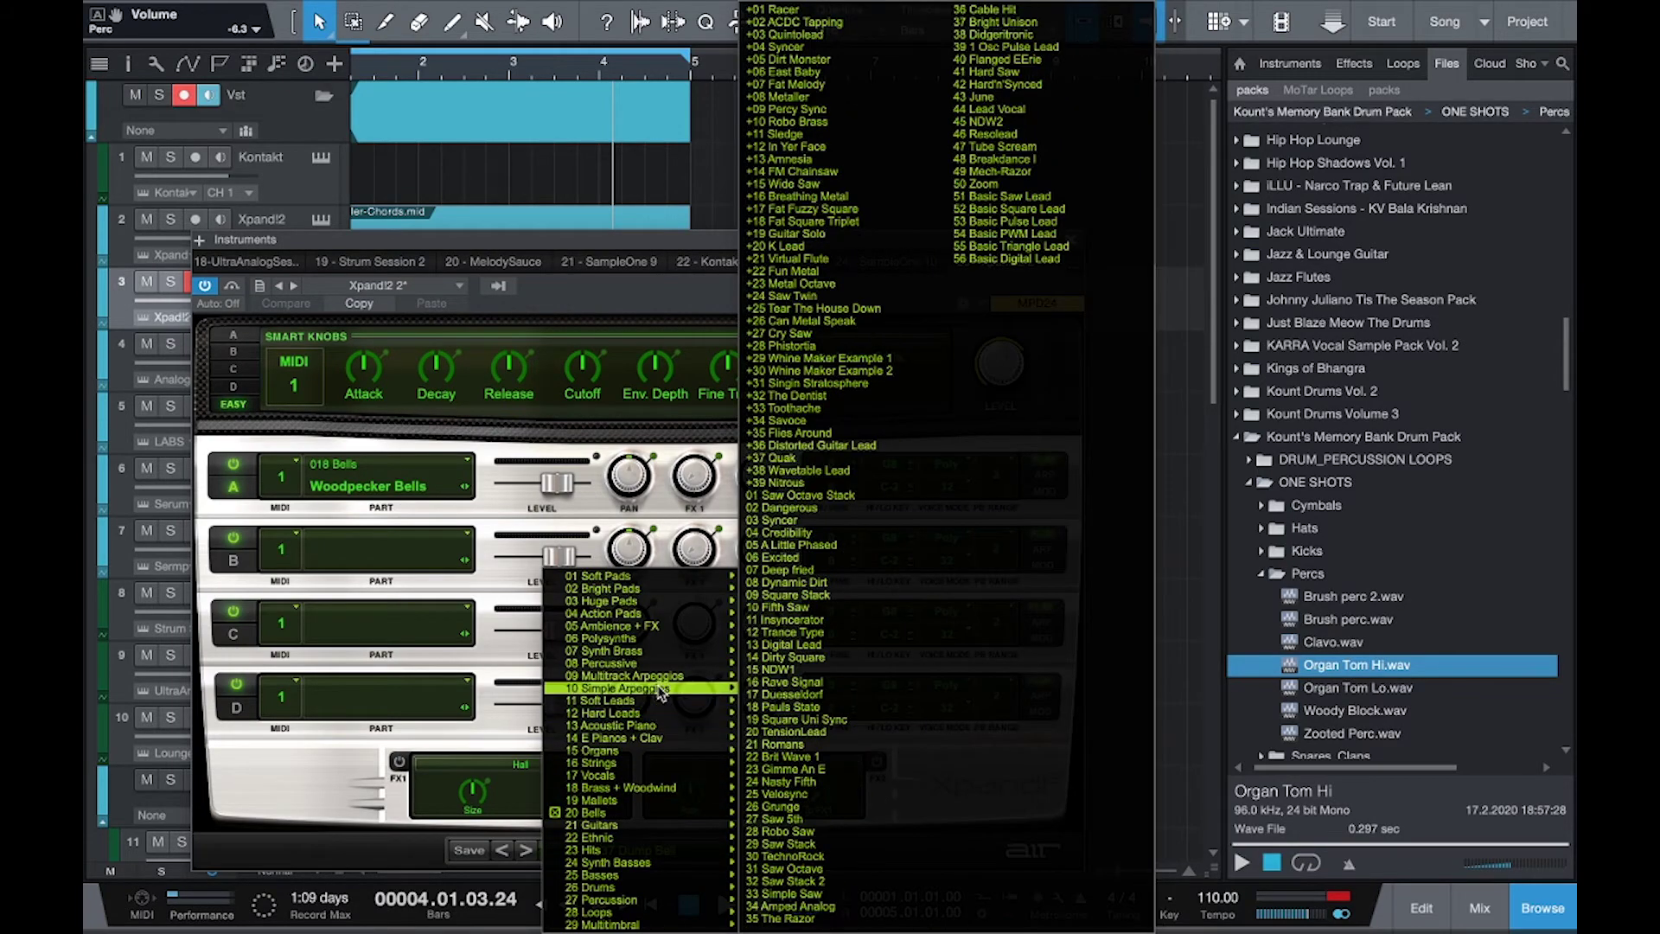
mouse_move(665, 636)
mouse_move(666, 594)
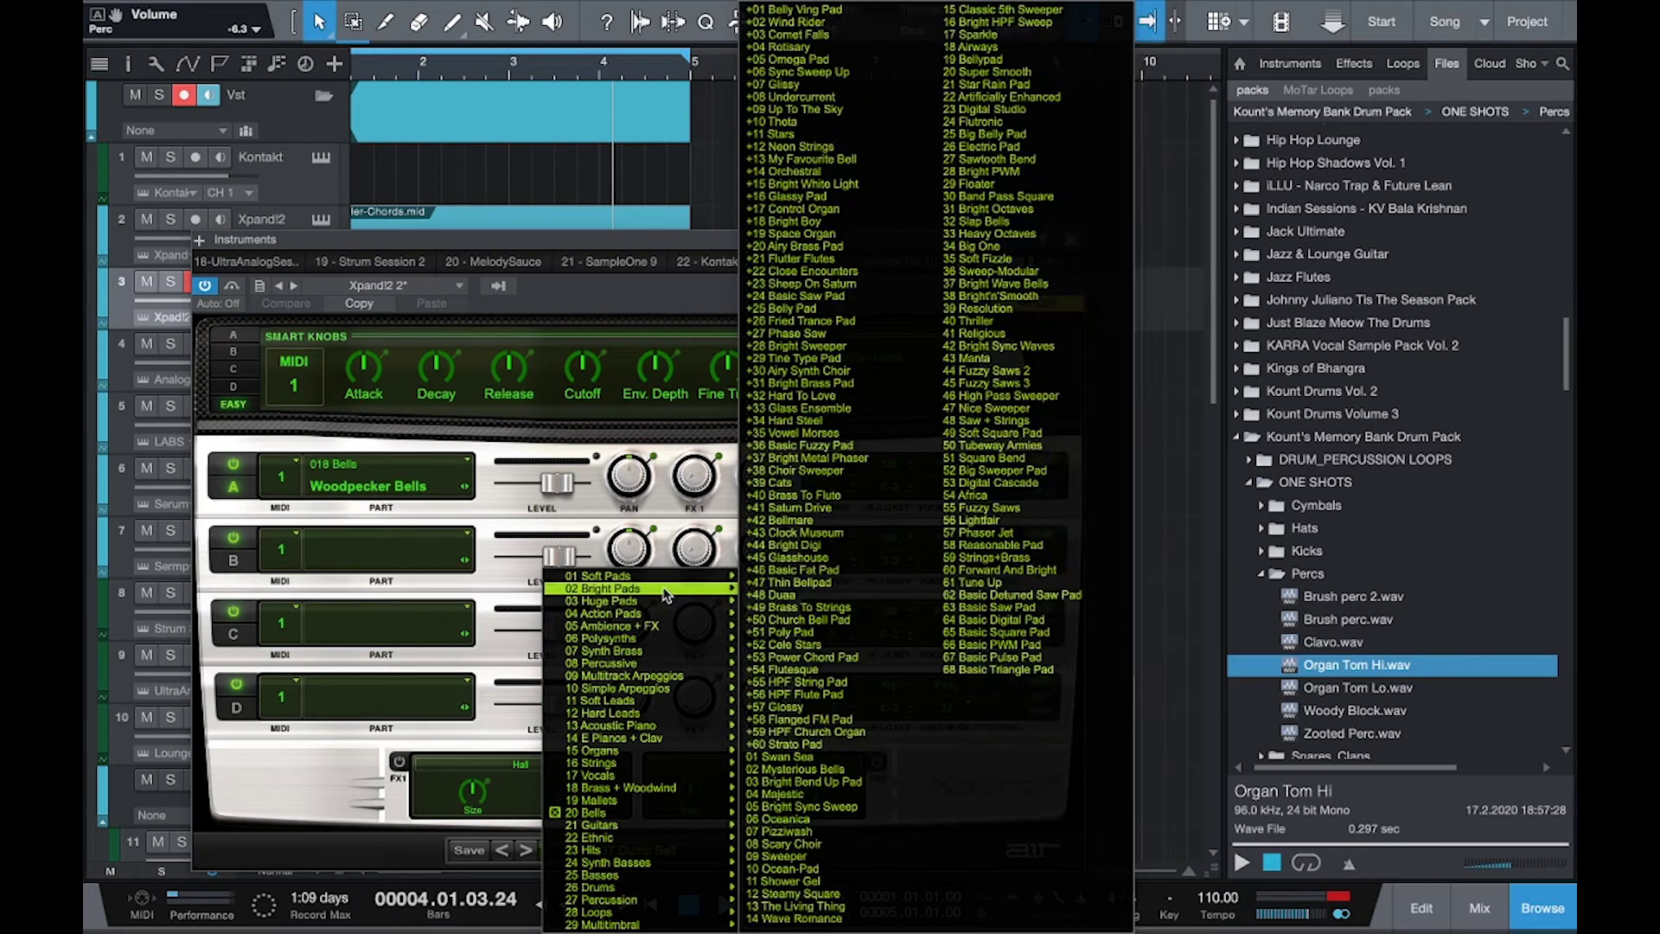
click(821, 584)
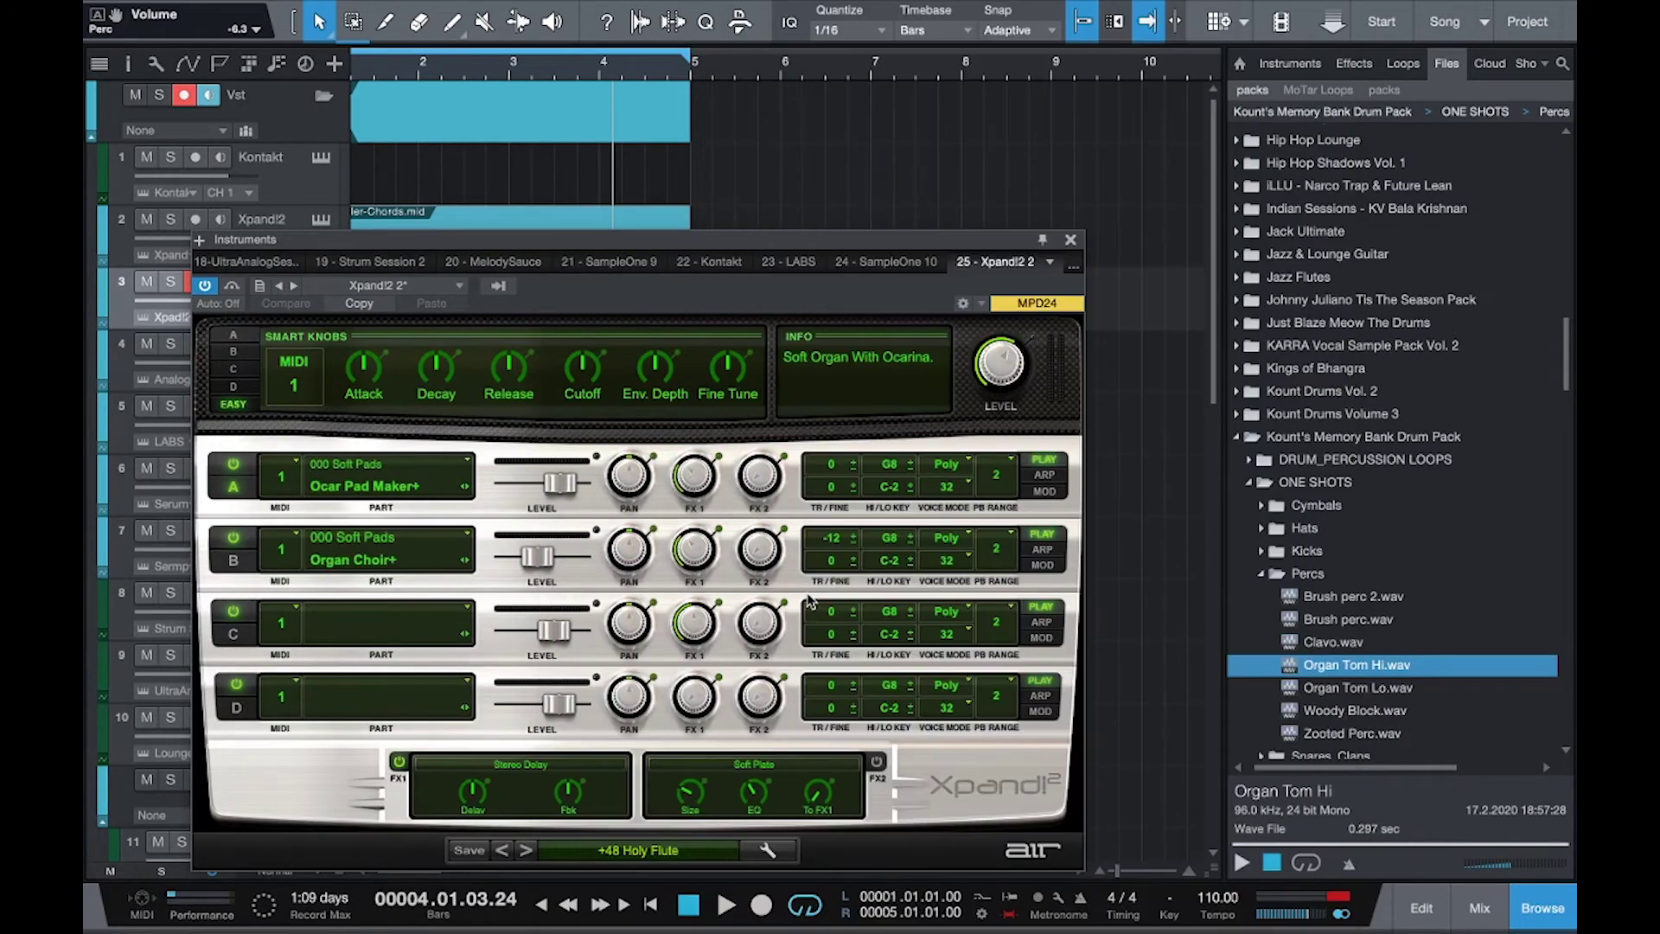
click(1071, 239)
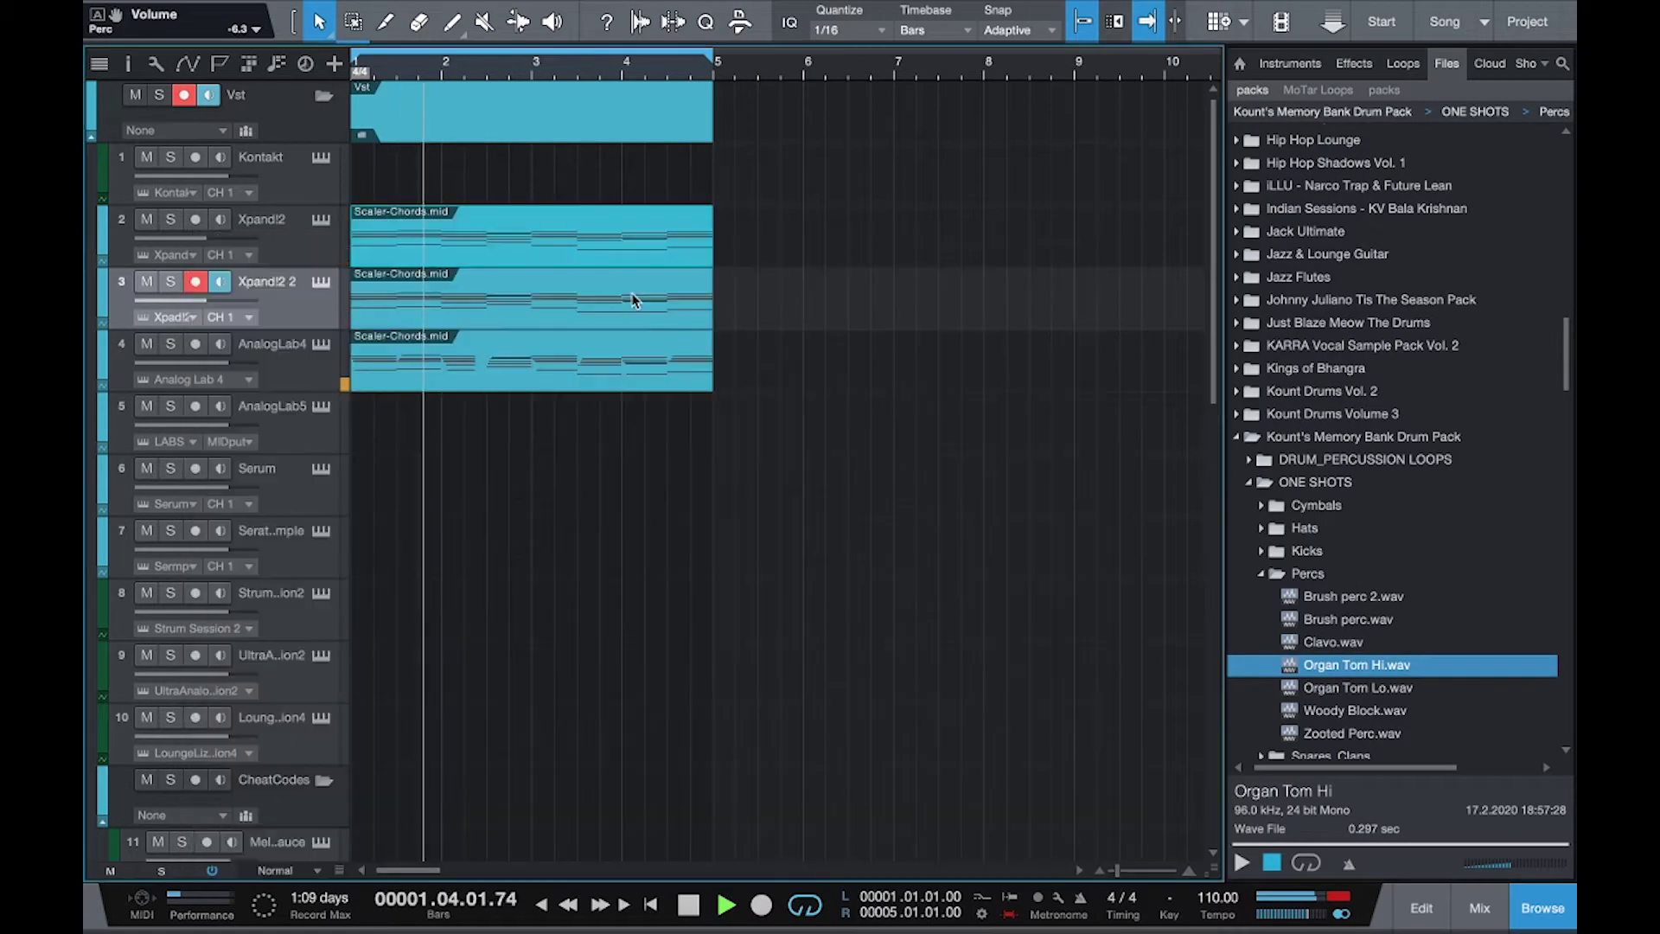
Solo the duplicated Xpand!2 2 track, transpose all its chord notes up one octave, and close the note editor.
double_click(604, 280)
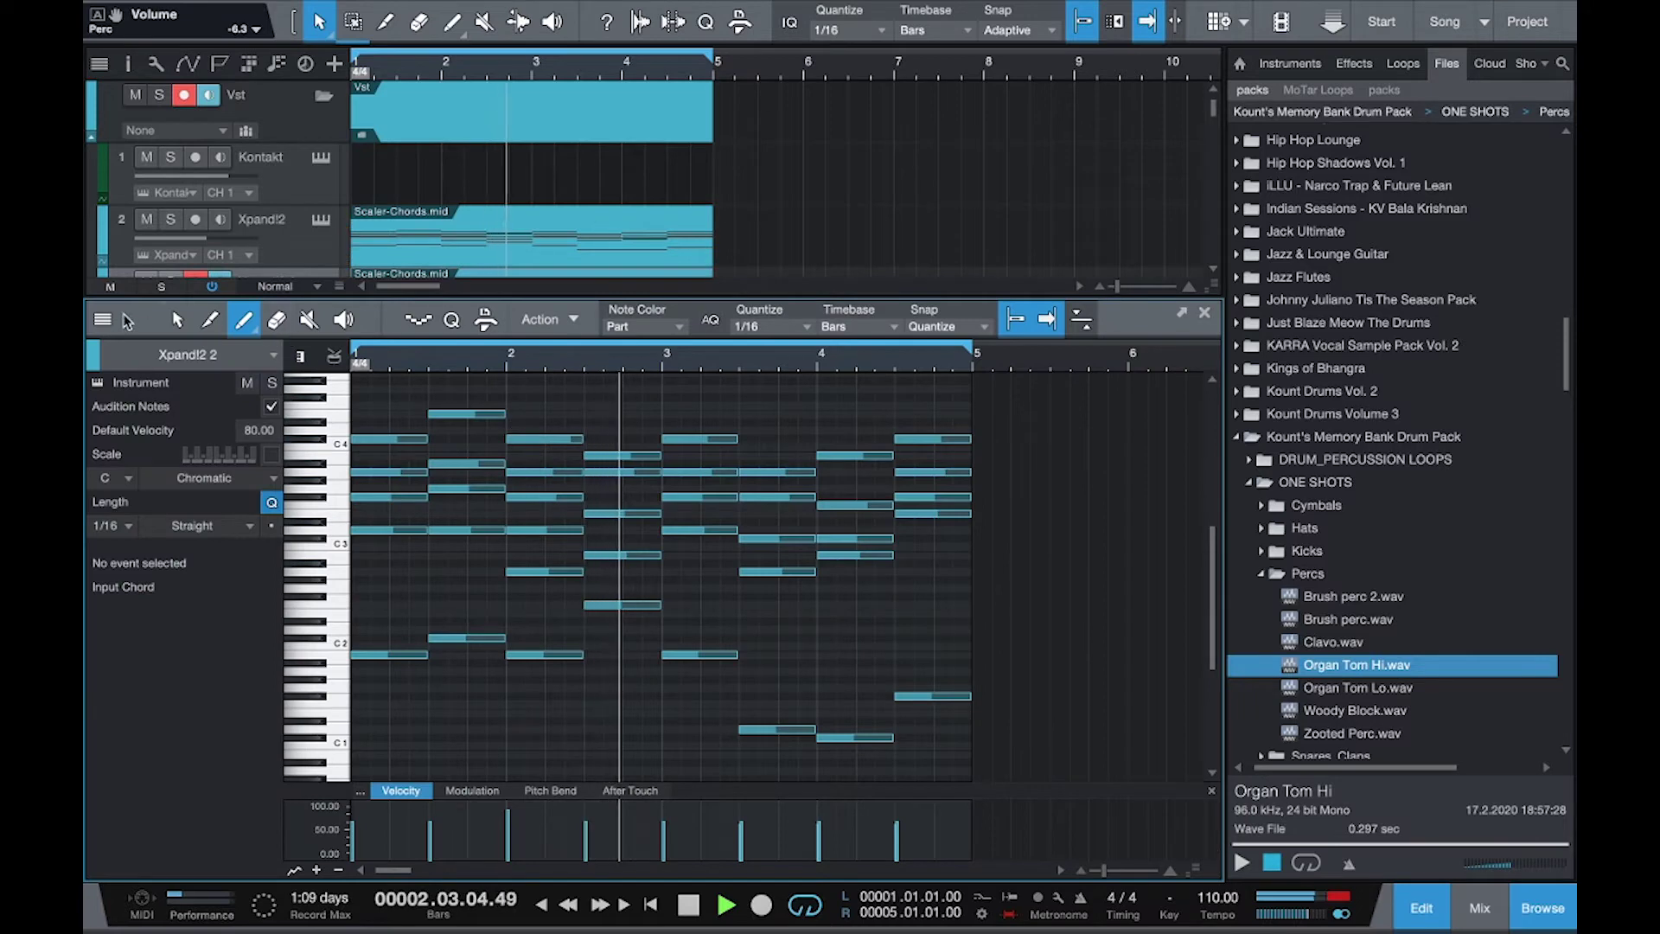
click(271, 382)
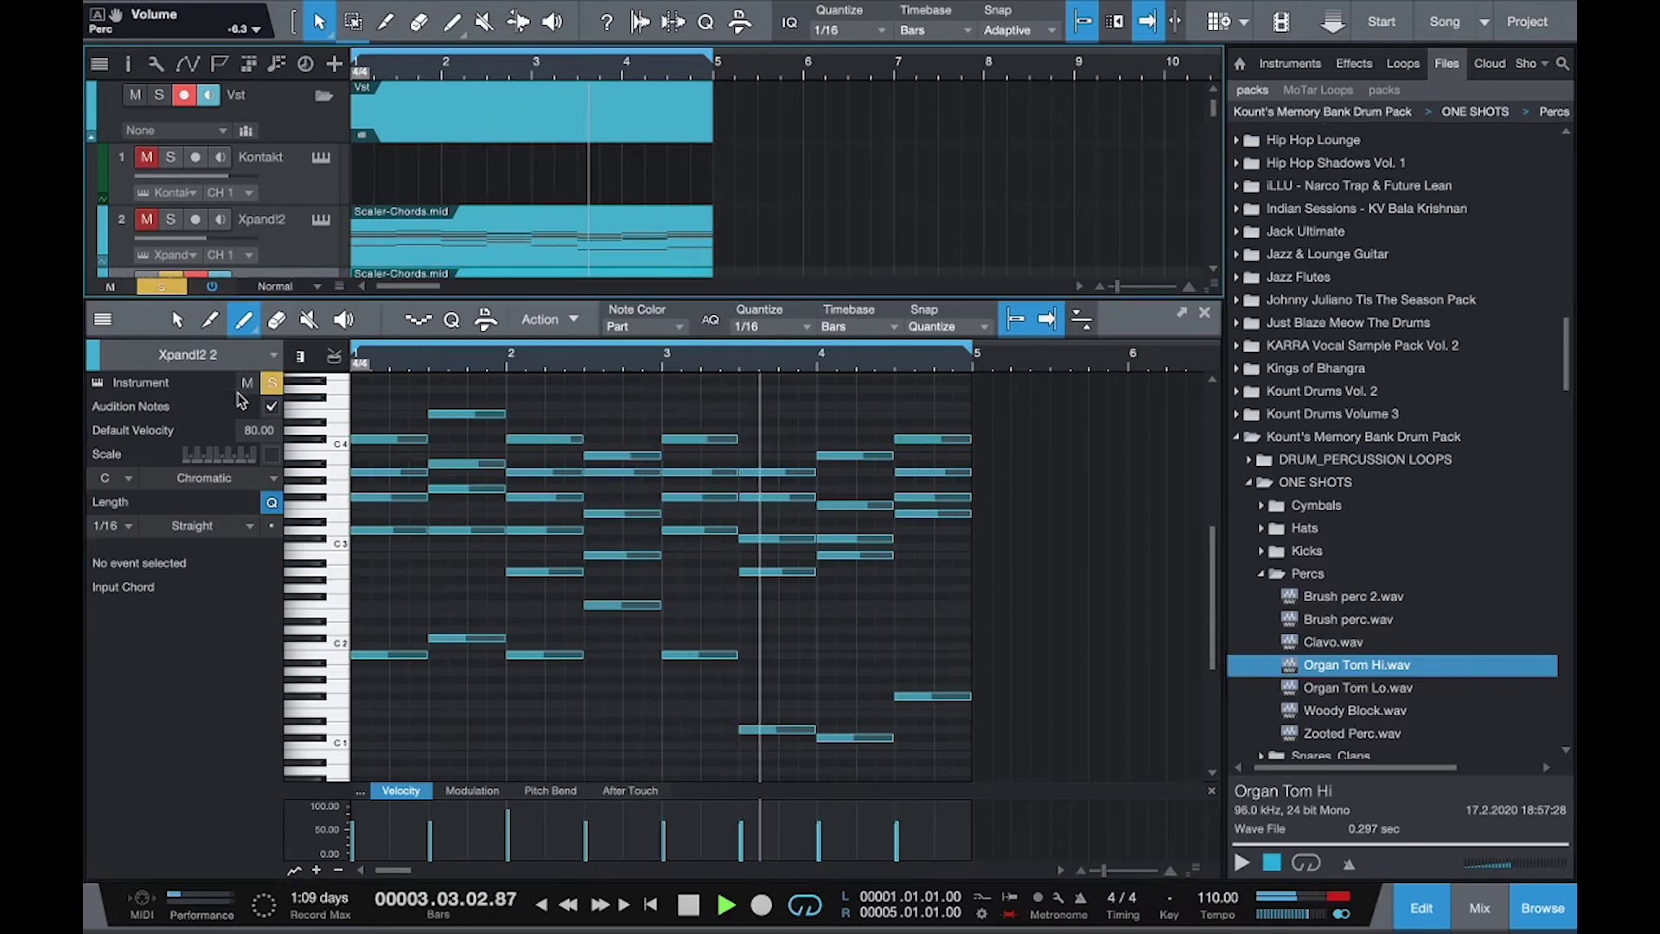
click(179, 319)
key(ctrl+a)
key(shift+Up)
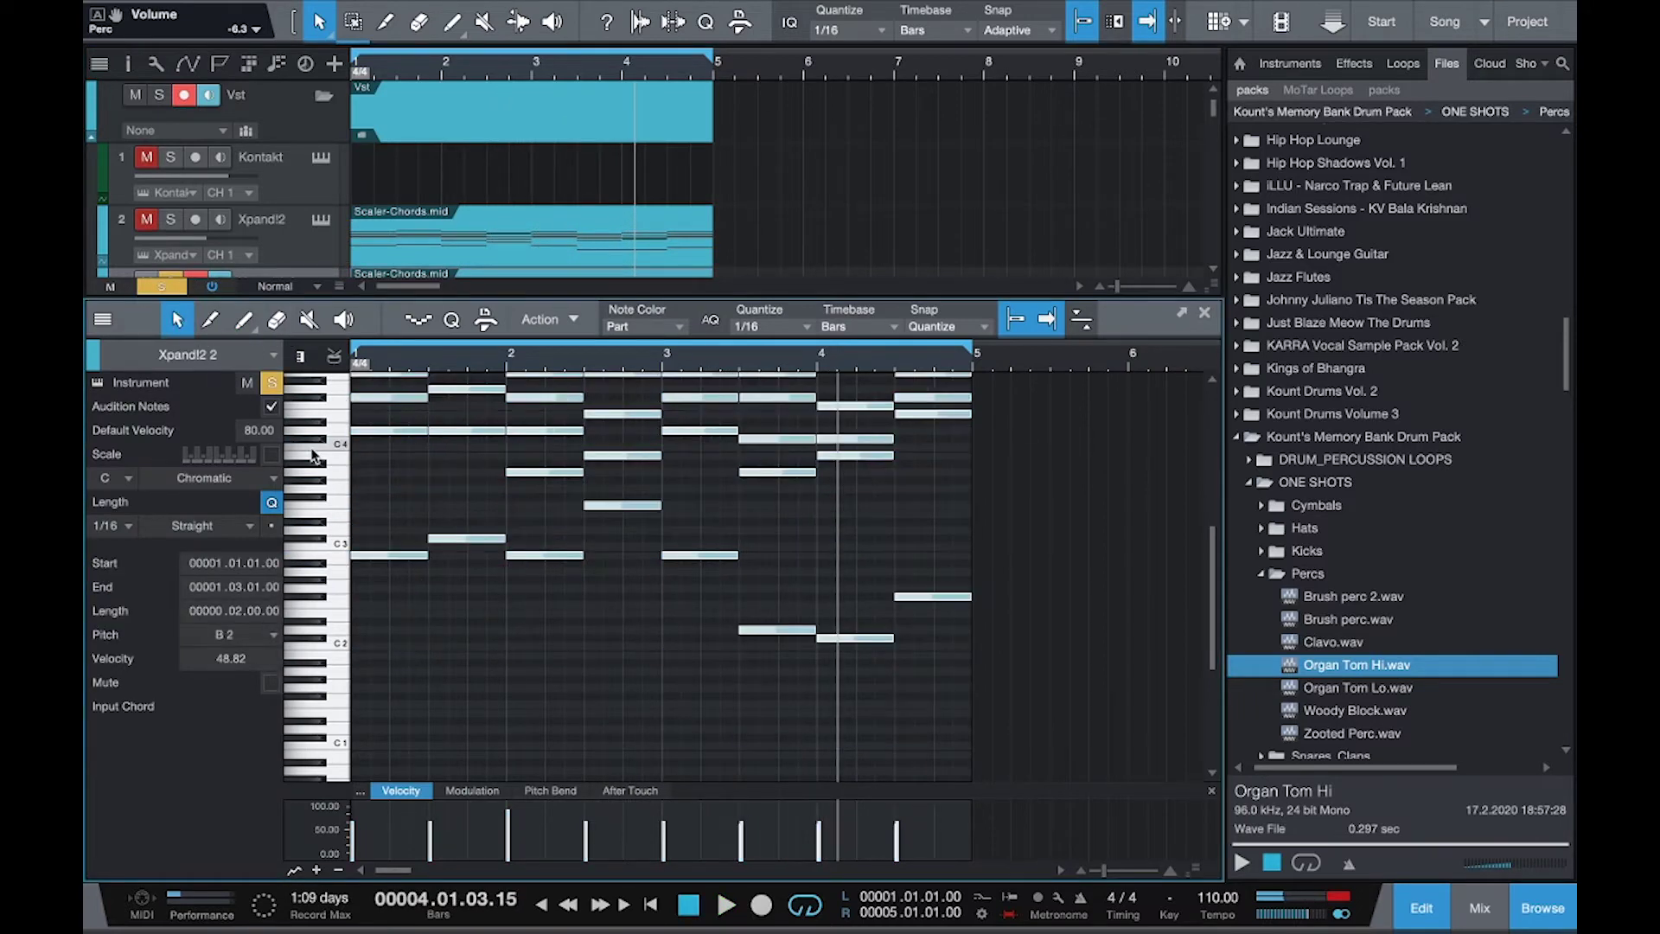
click(1204, 316)
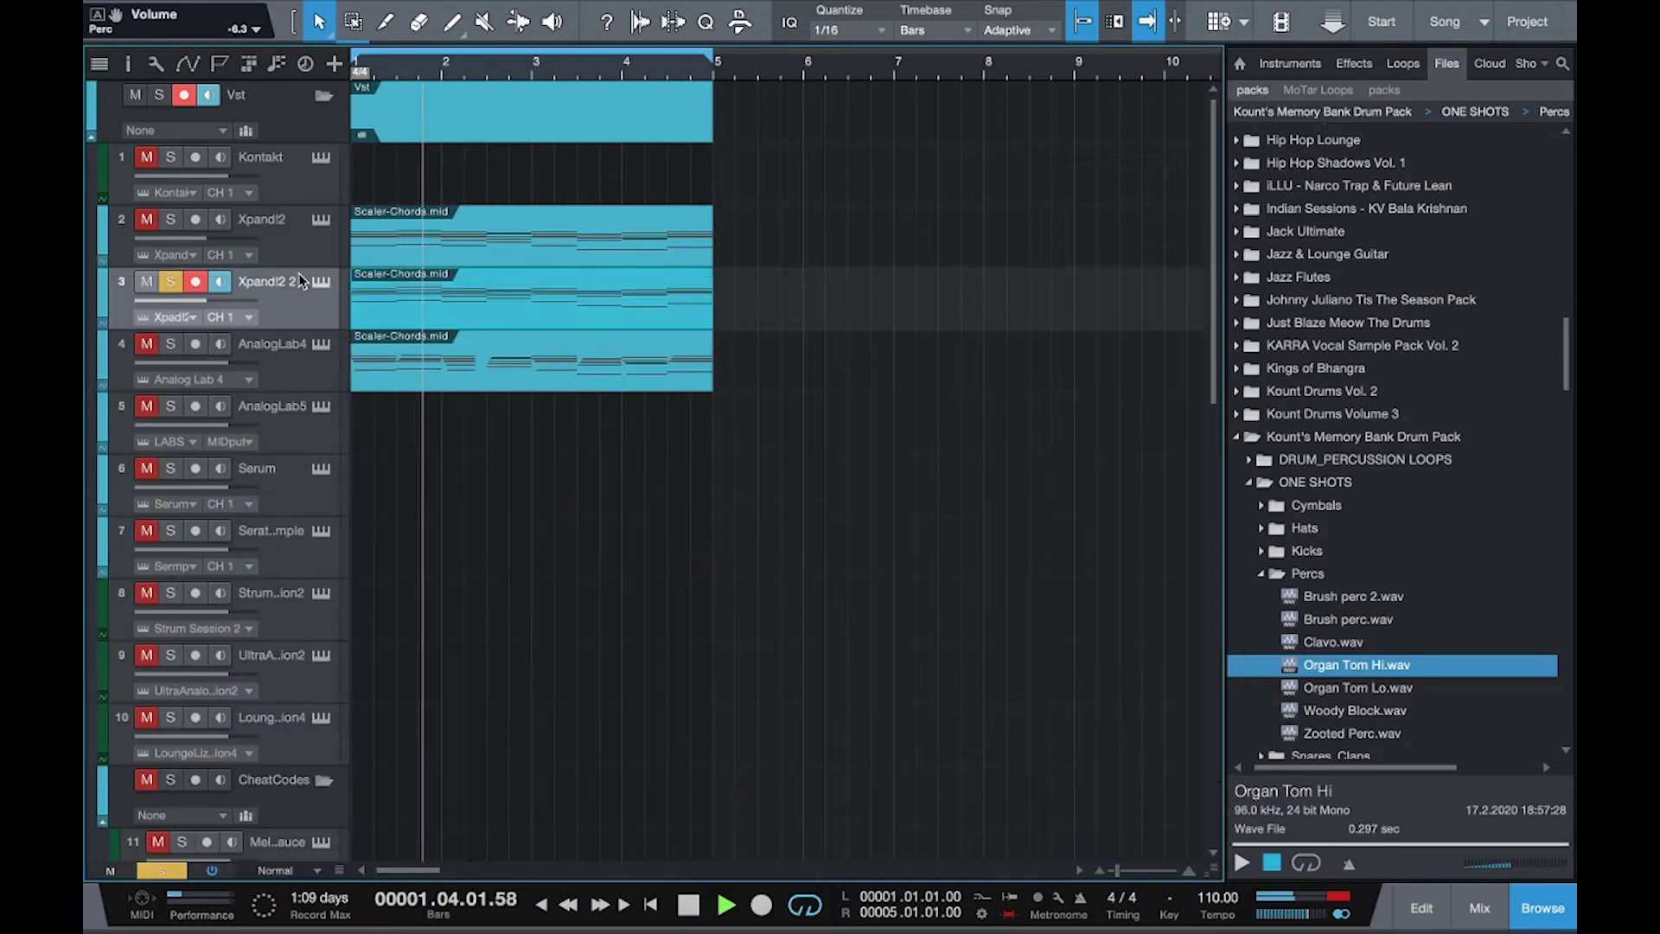
Audition the Xpand!2, Xpand!2 2 and AnalogLab4 tracks soloed together, and inspect the H-EQ Stereo insert on the Xpand!2 2 channel.
click(174, 230)
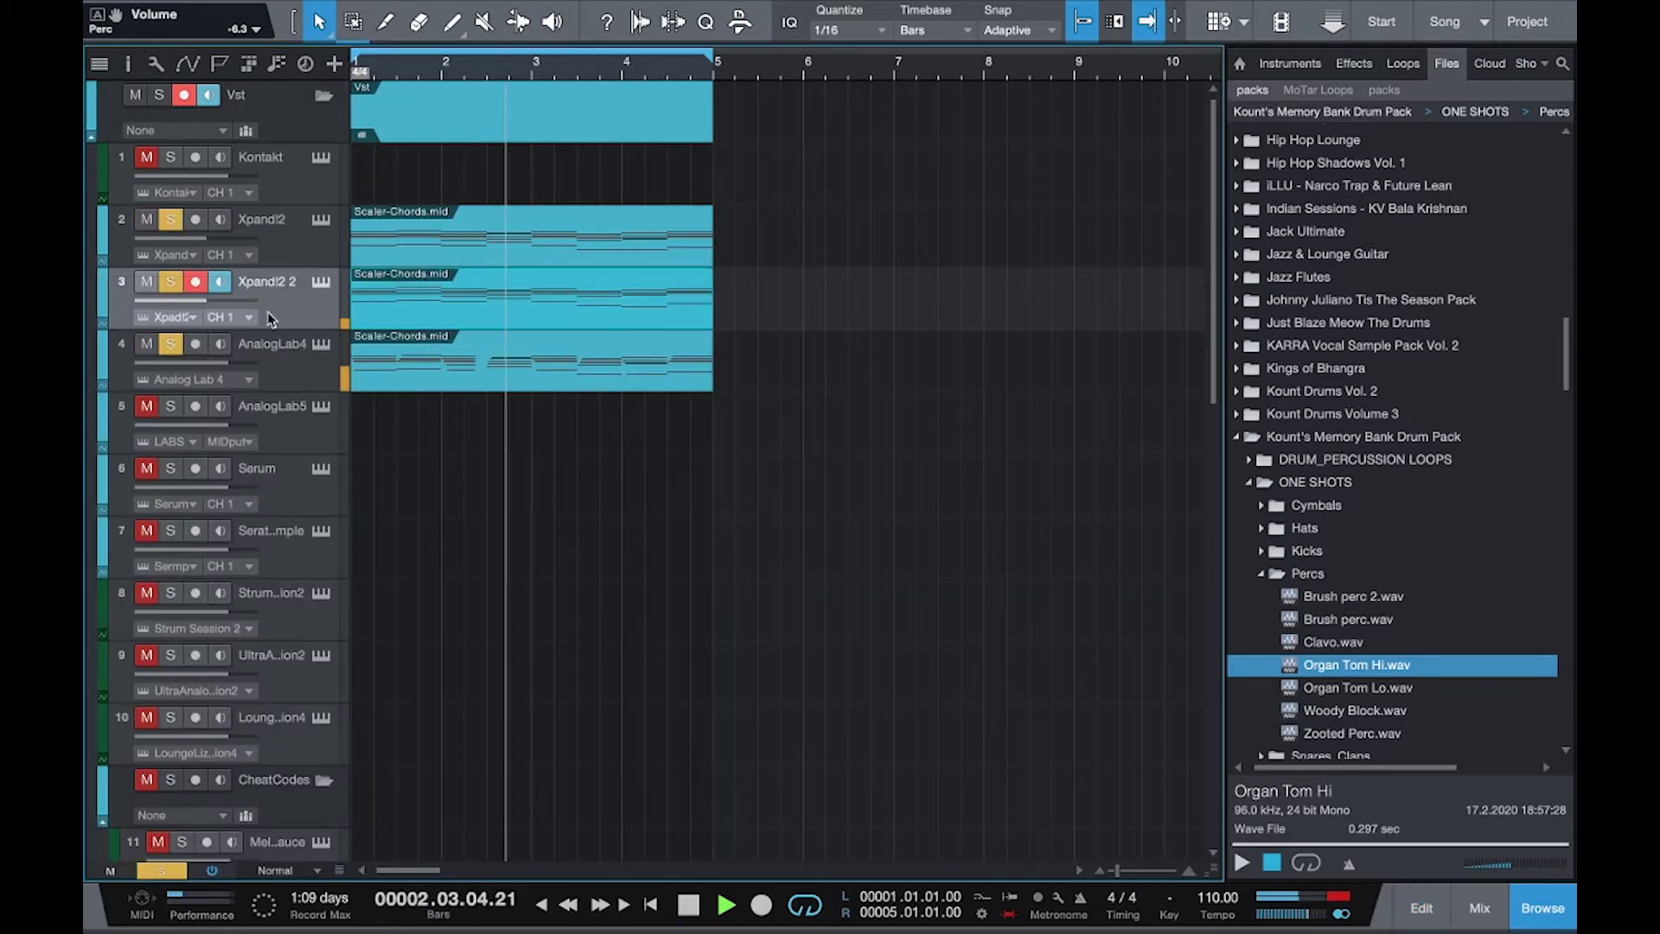
key(F3)
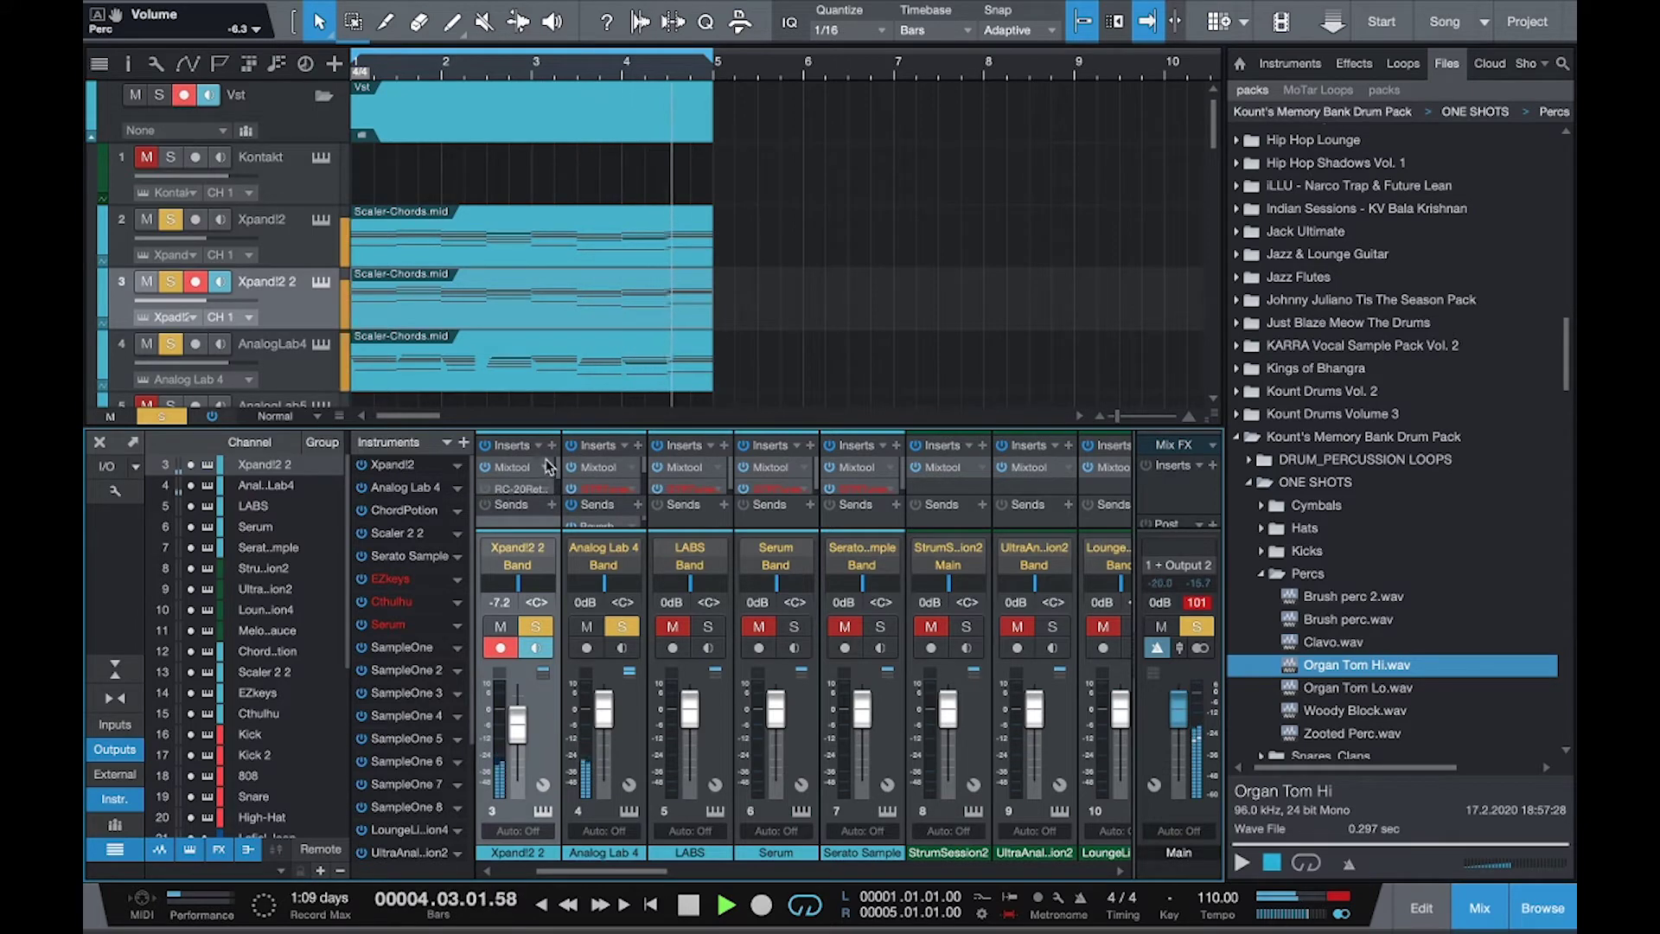
click(588, 373)
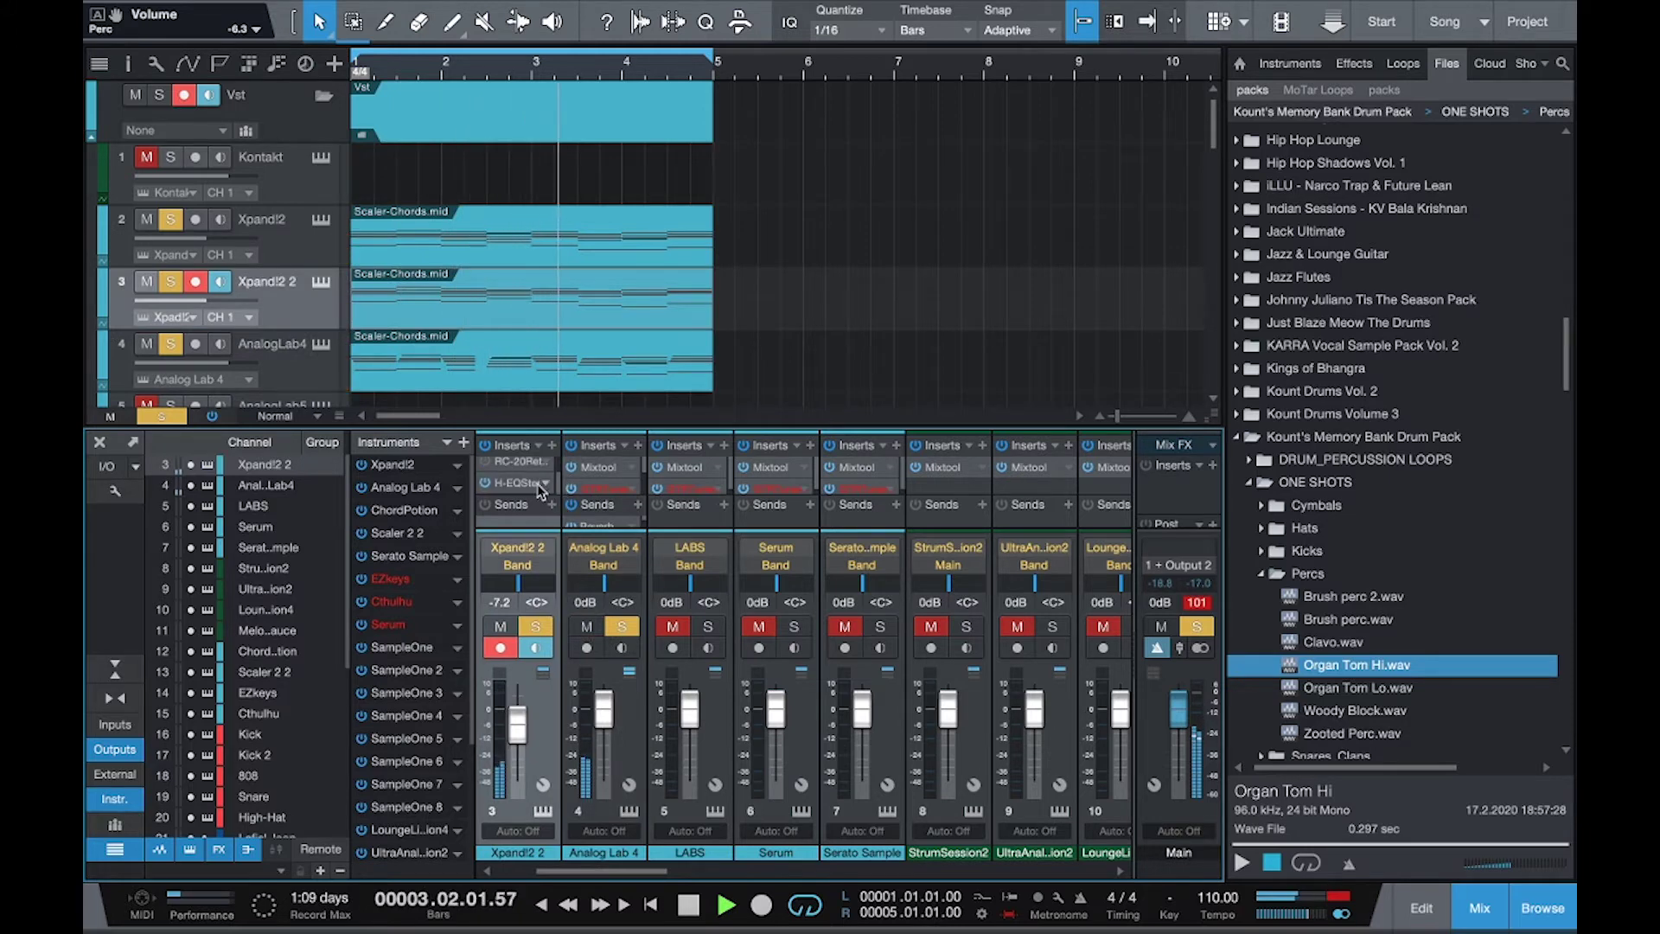
click(519, 485)
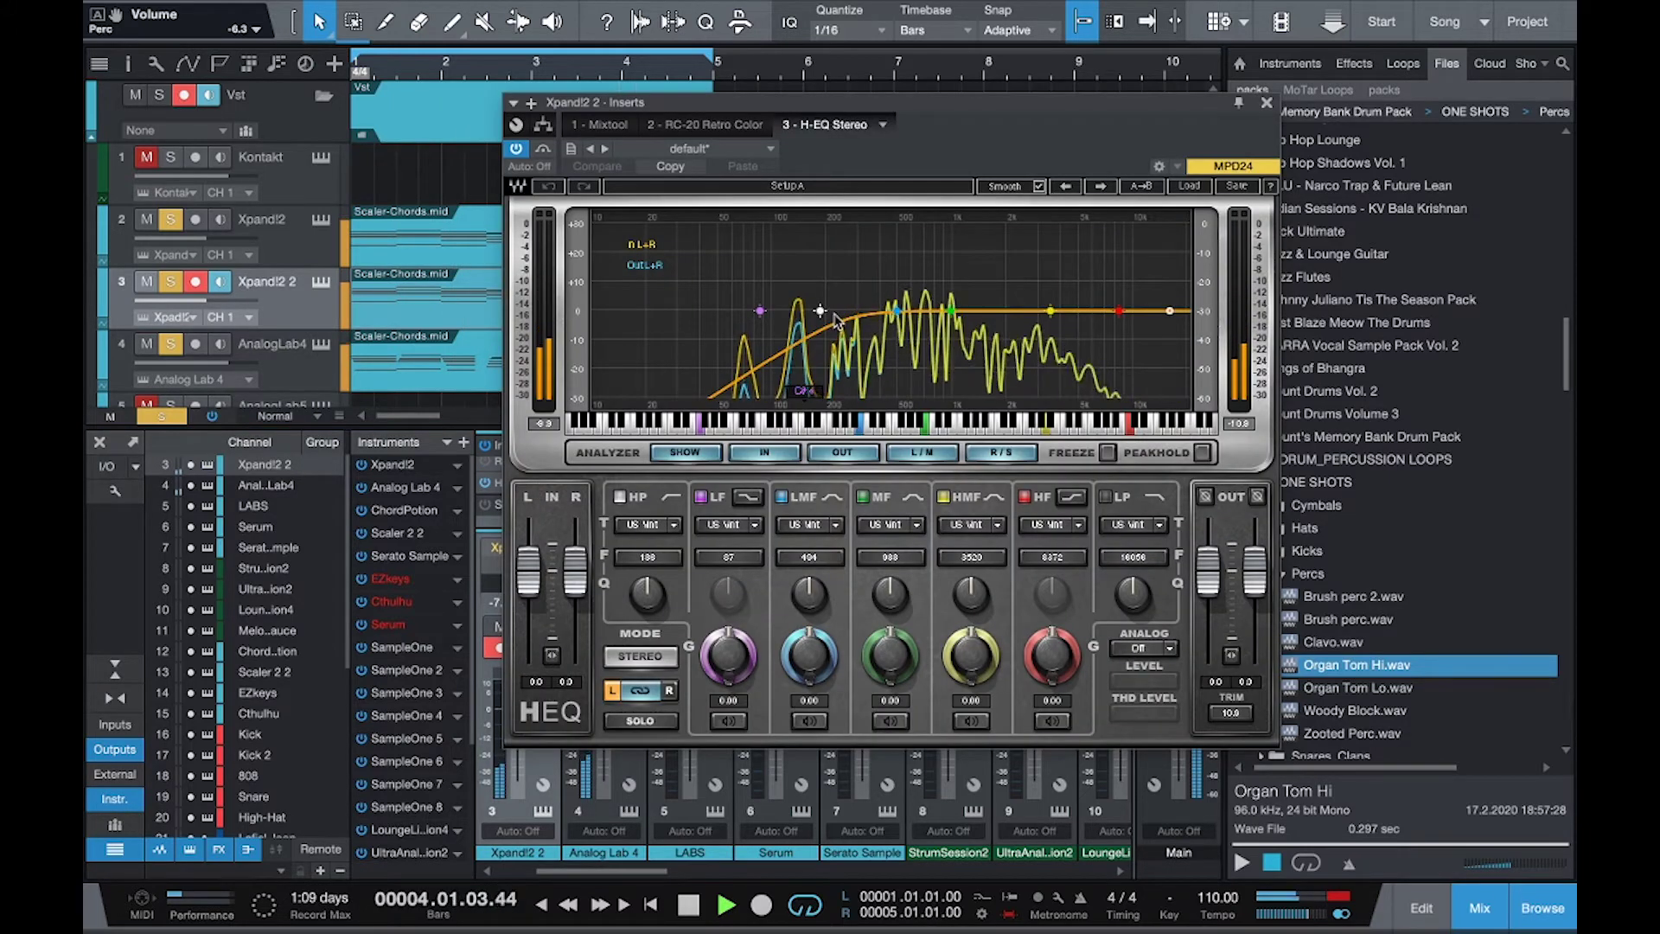
click(624, 335)
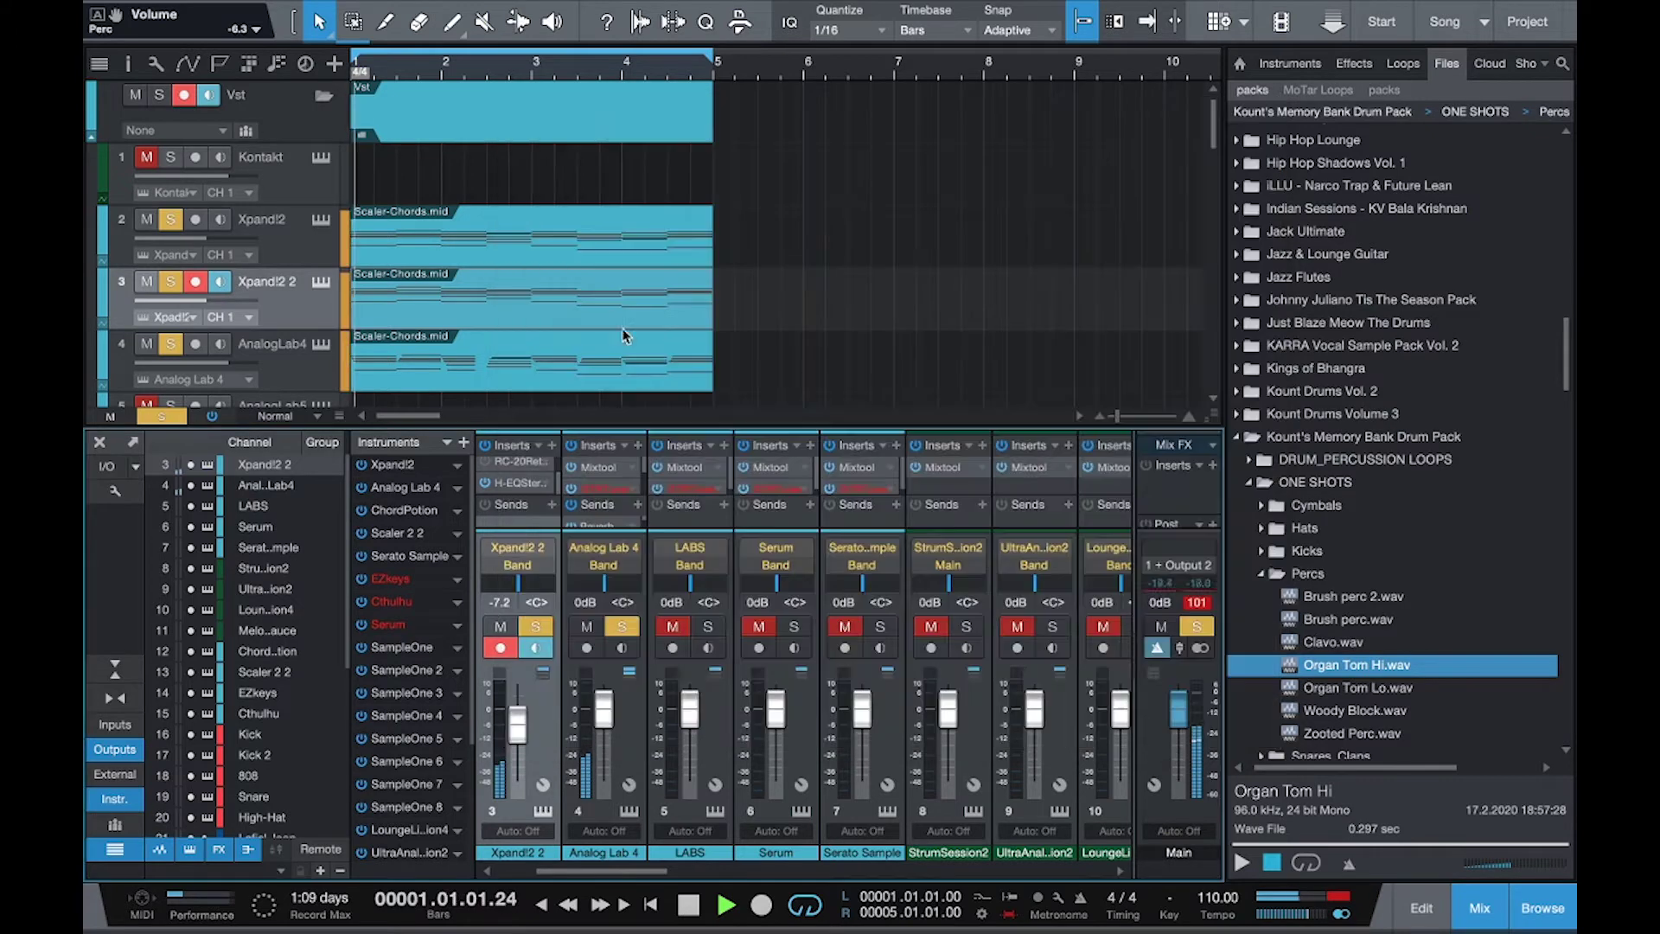
click(99, 443)
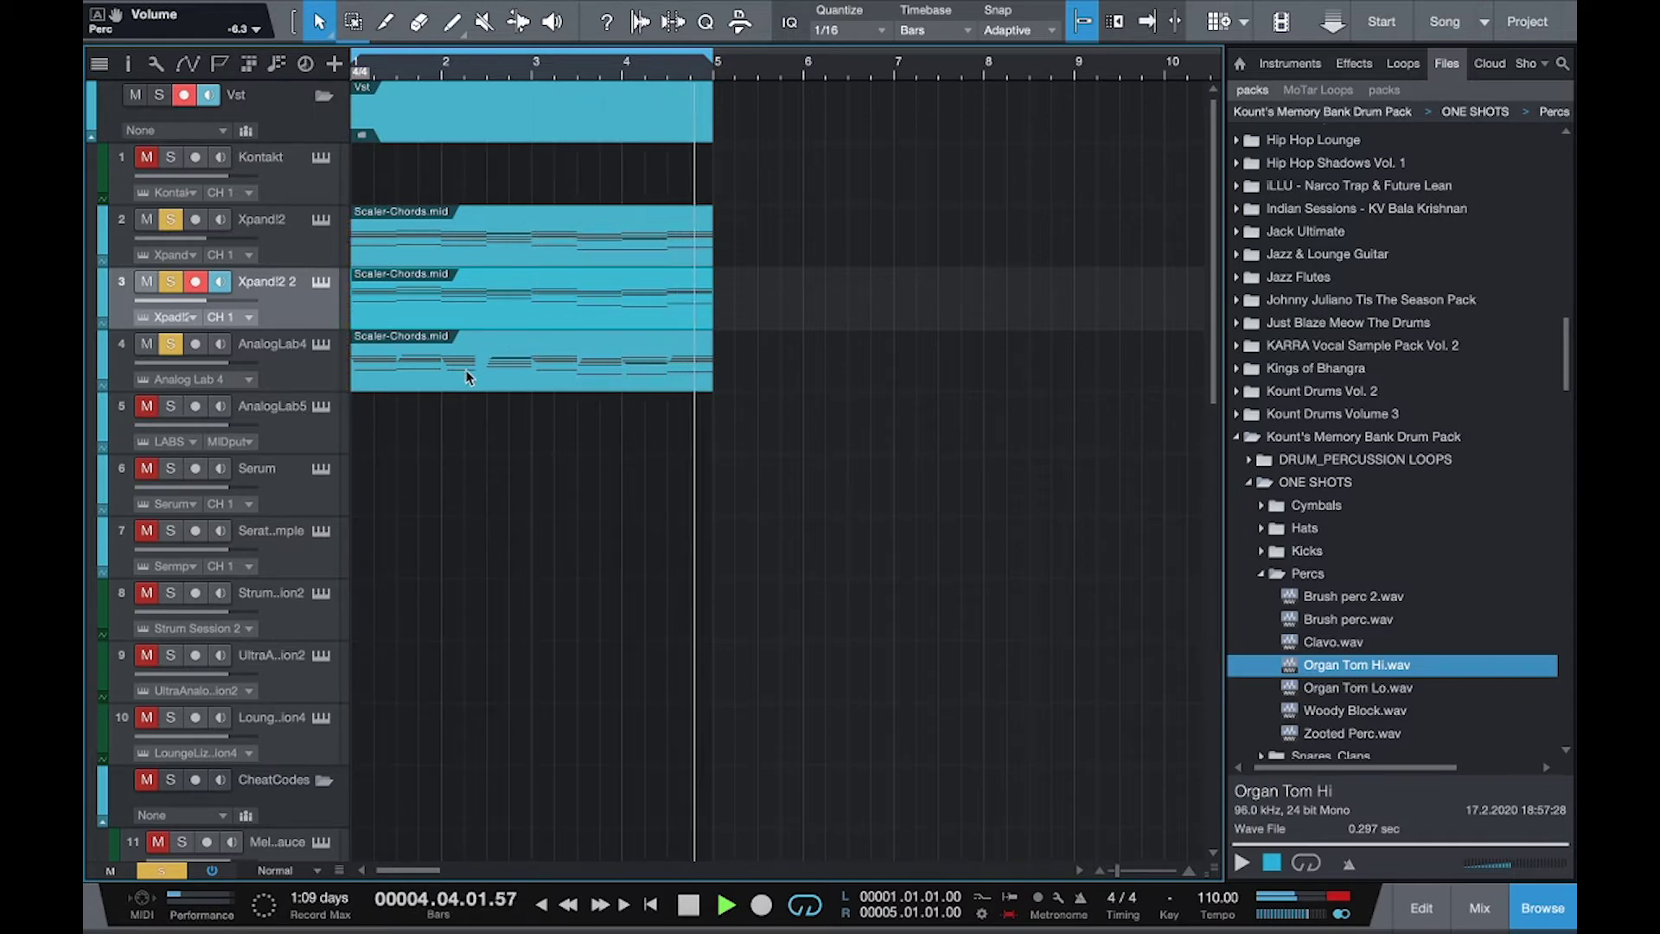
Stop playback and copy the AnalogLab4 track's Scaler-Chords clip to the Strum Session 2 track at bar 1.
key(space)
scroll(467, 372, down, 1)
click(458, 323)
drag(458, 327, 408, 546)
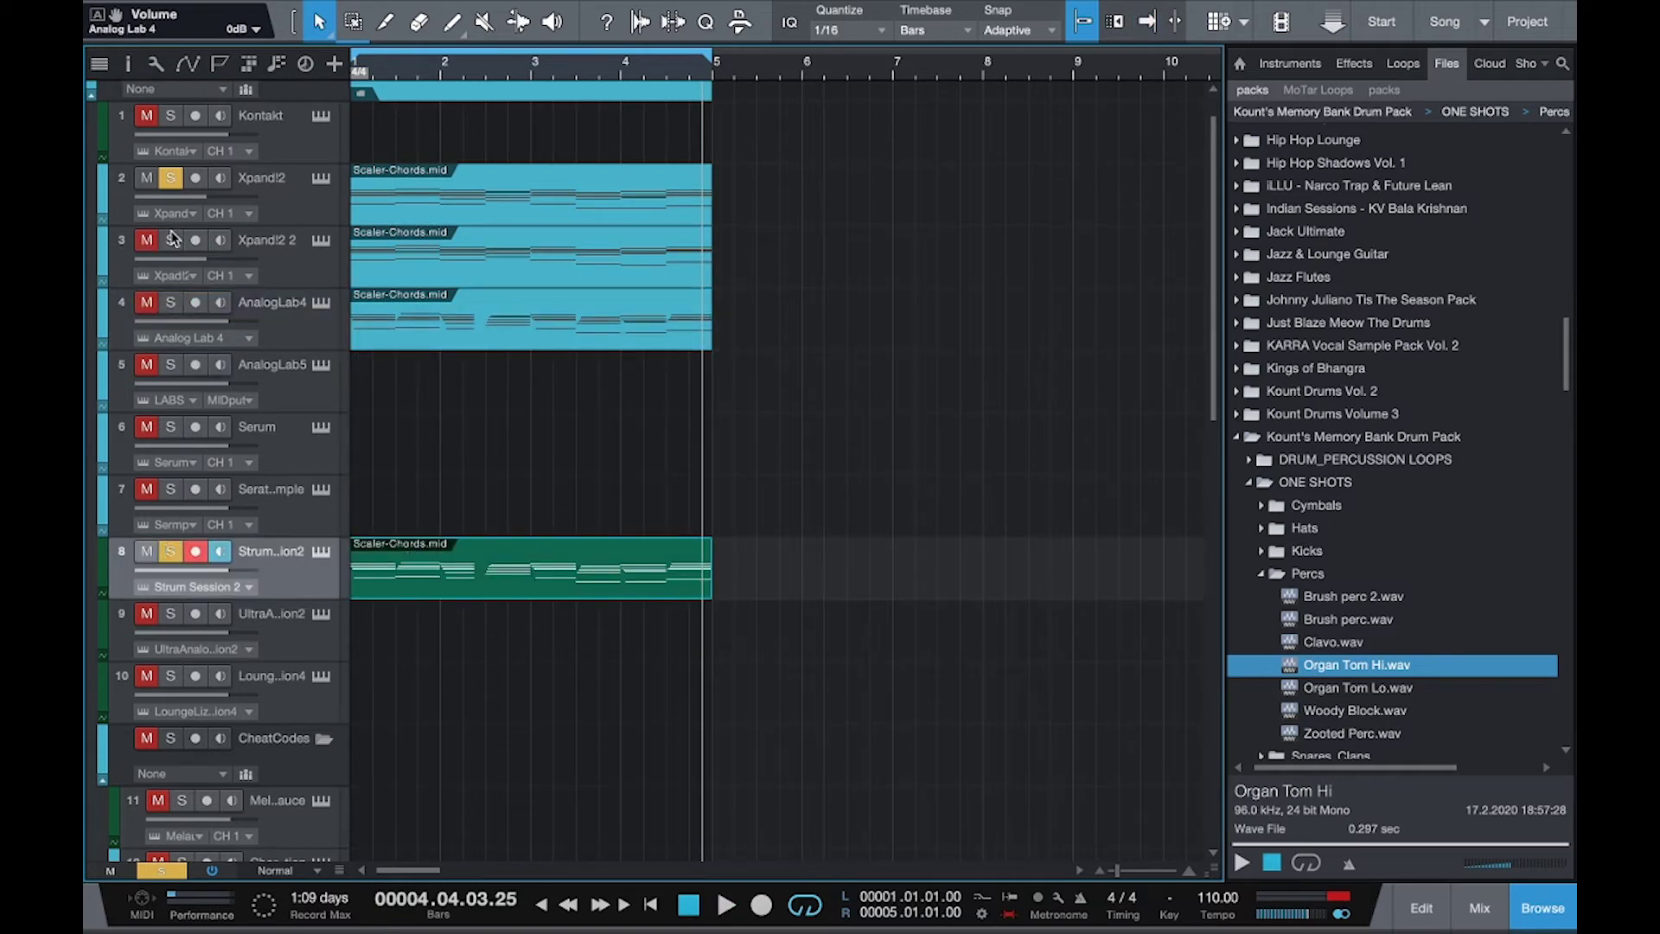
Open the Strum Session 2 clip for editing and delete every note of the first chord except C#4.
double_click(465, 581)
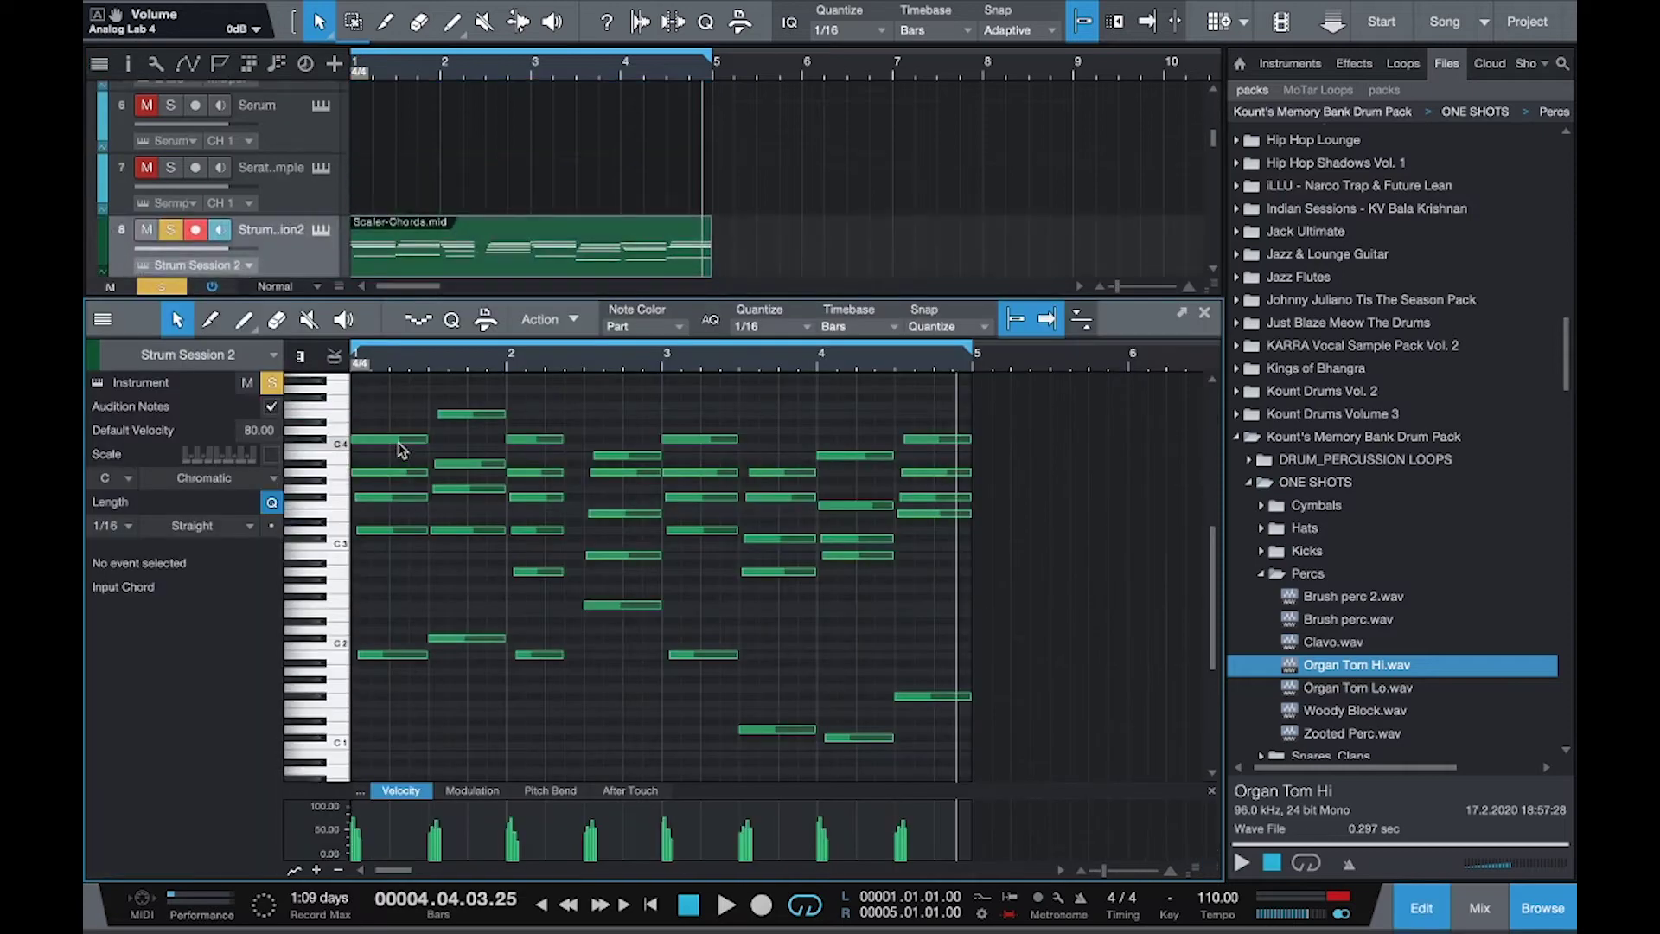
click(400, 472)
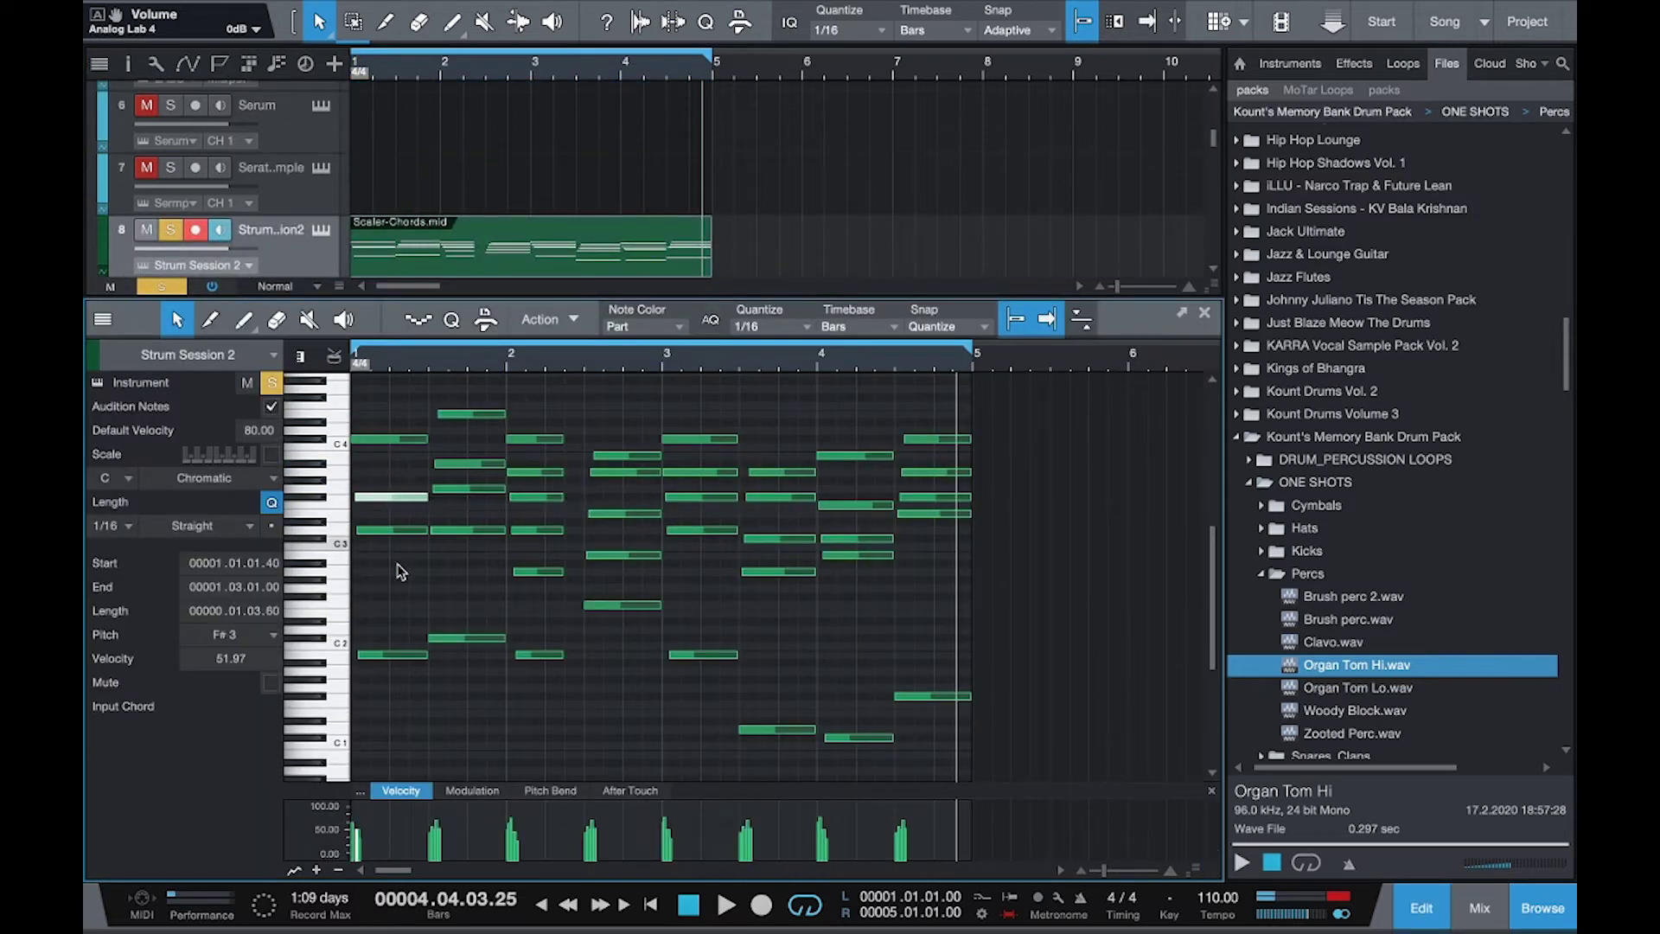
drag(402, 680, 386, 498)
key(Delete)
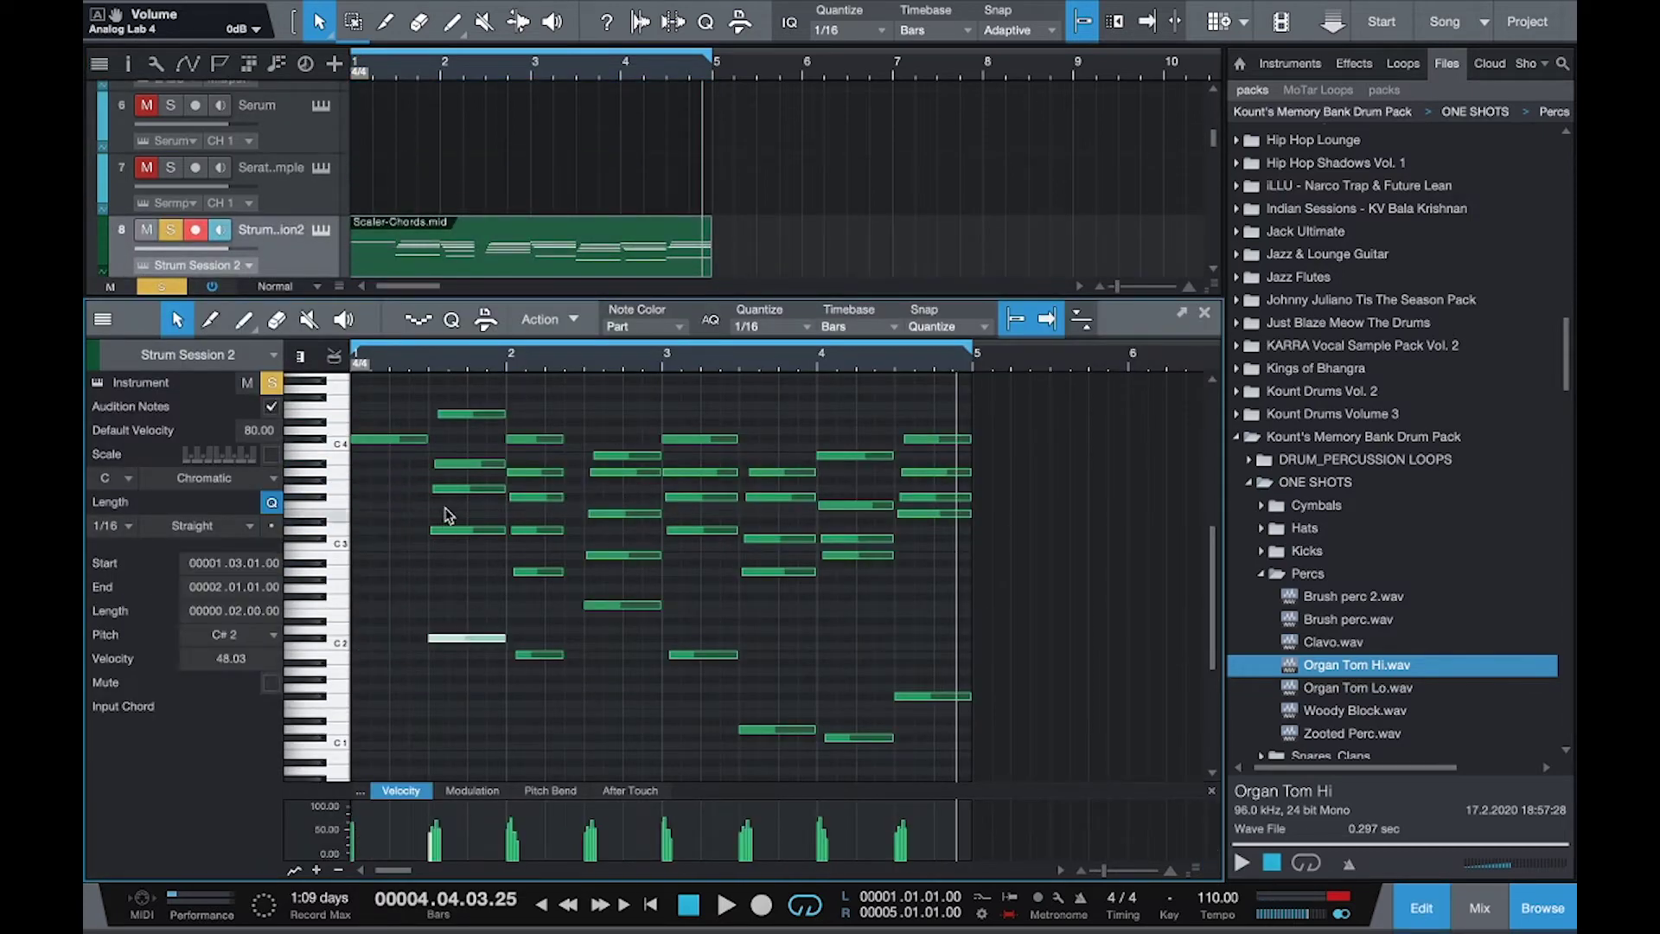
Delete every note of the second chord in bar 1 except G3, and play the result.
click(466, 434)
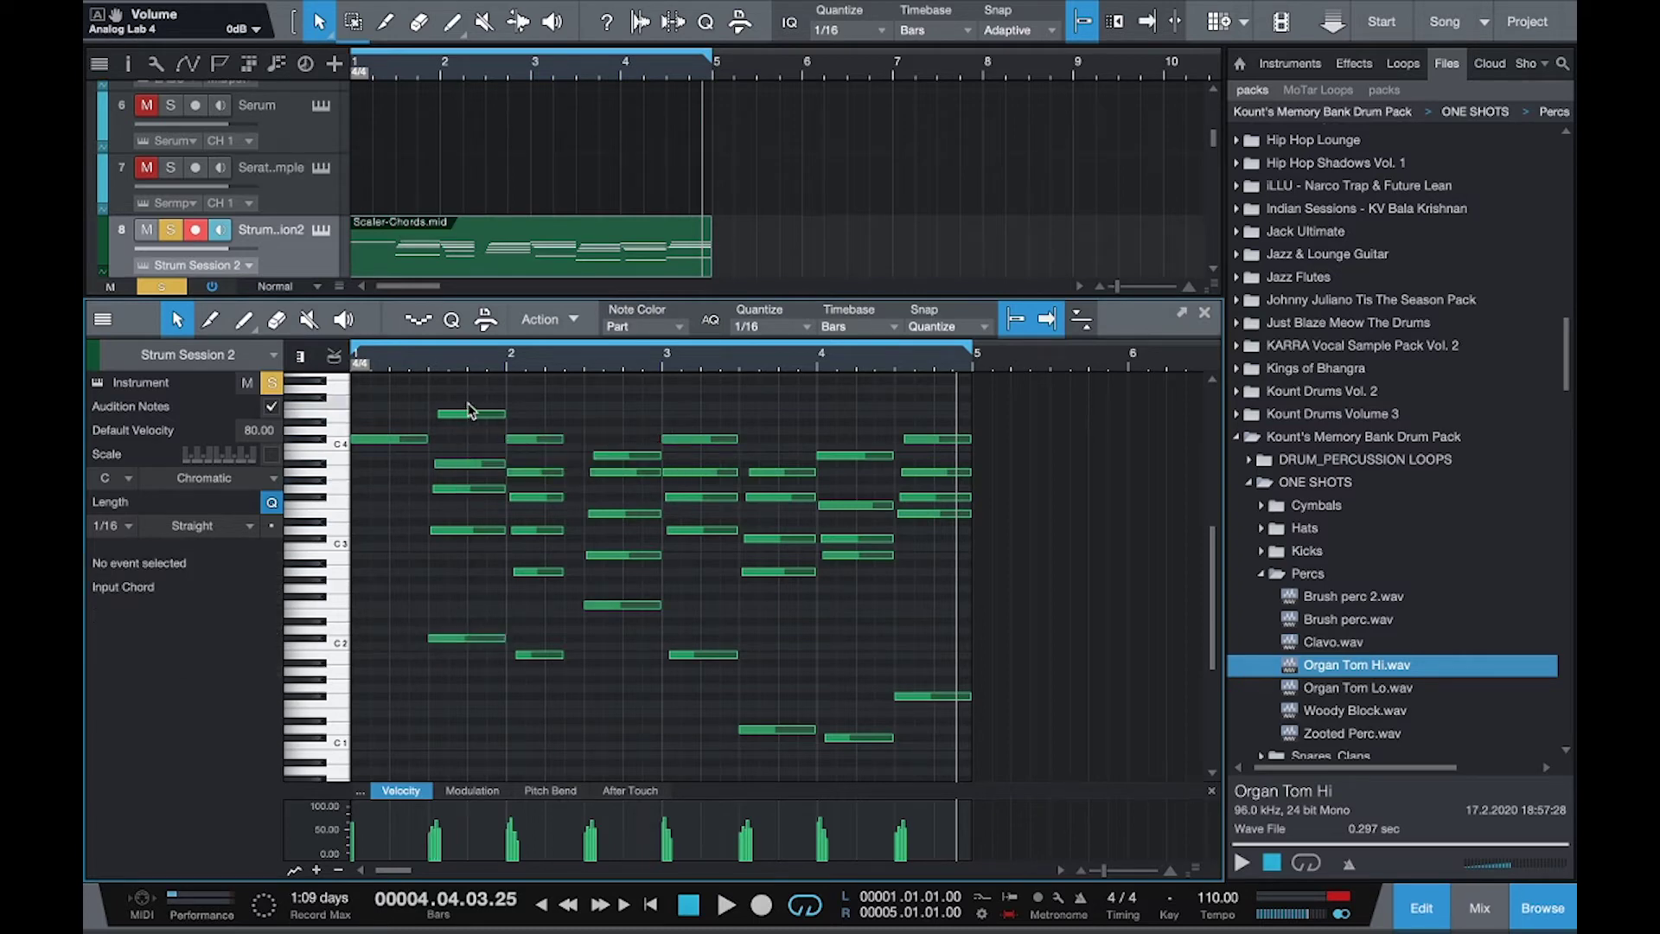
drag(467, 478, 467, 476)
key(Delete)
drag(467, 638, 456, 489)
key(f)
key(space)
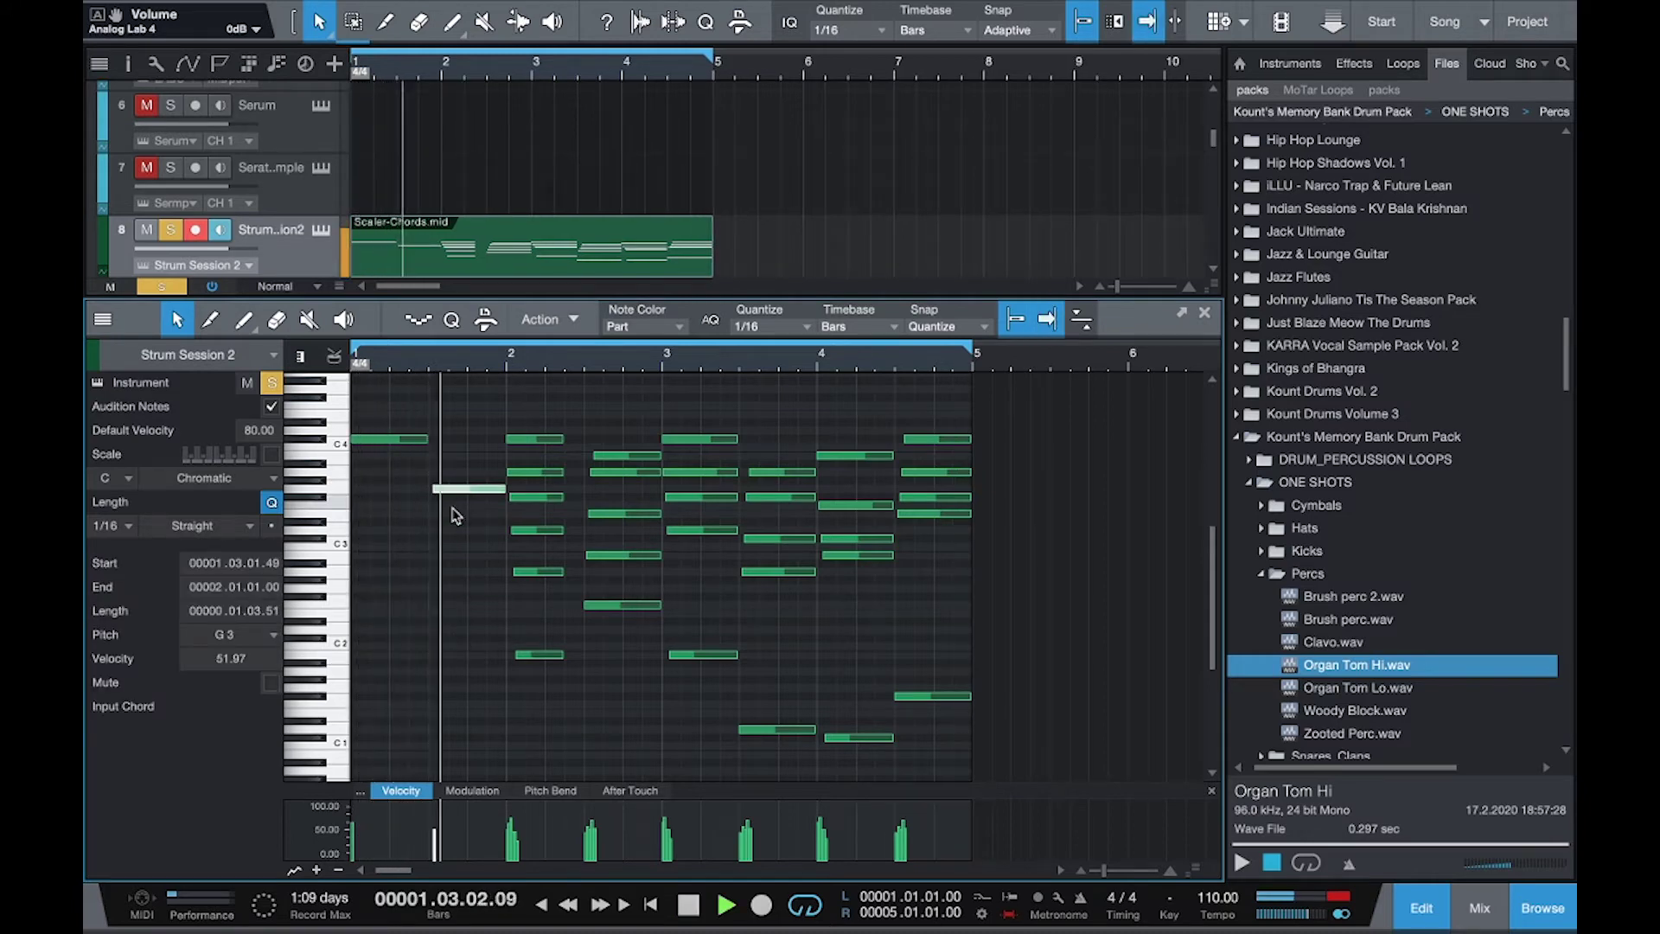
Move the G3 note earlier to start at 1.2.3 and audition the phrase.
key(space)
drag(456, 495, 439, 494)
key(space)
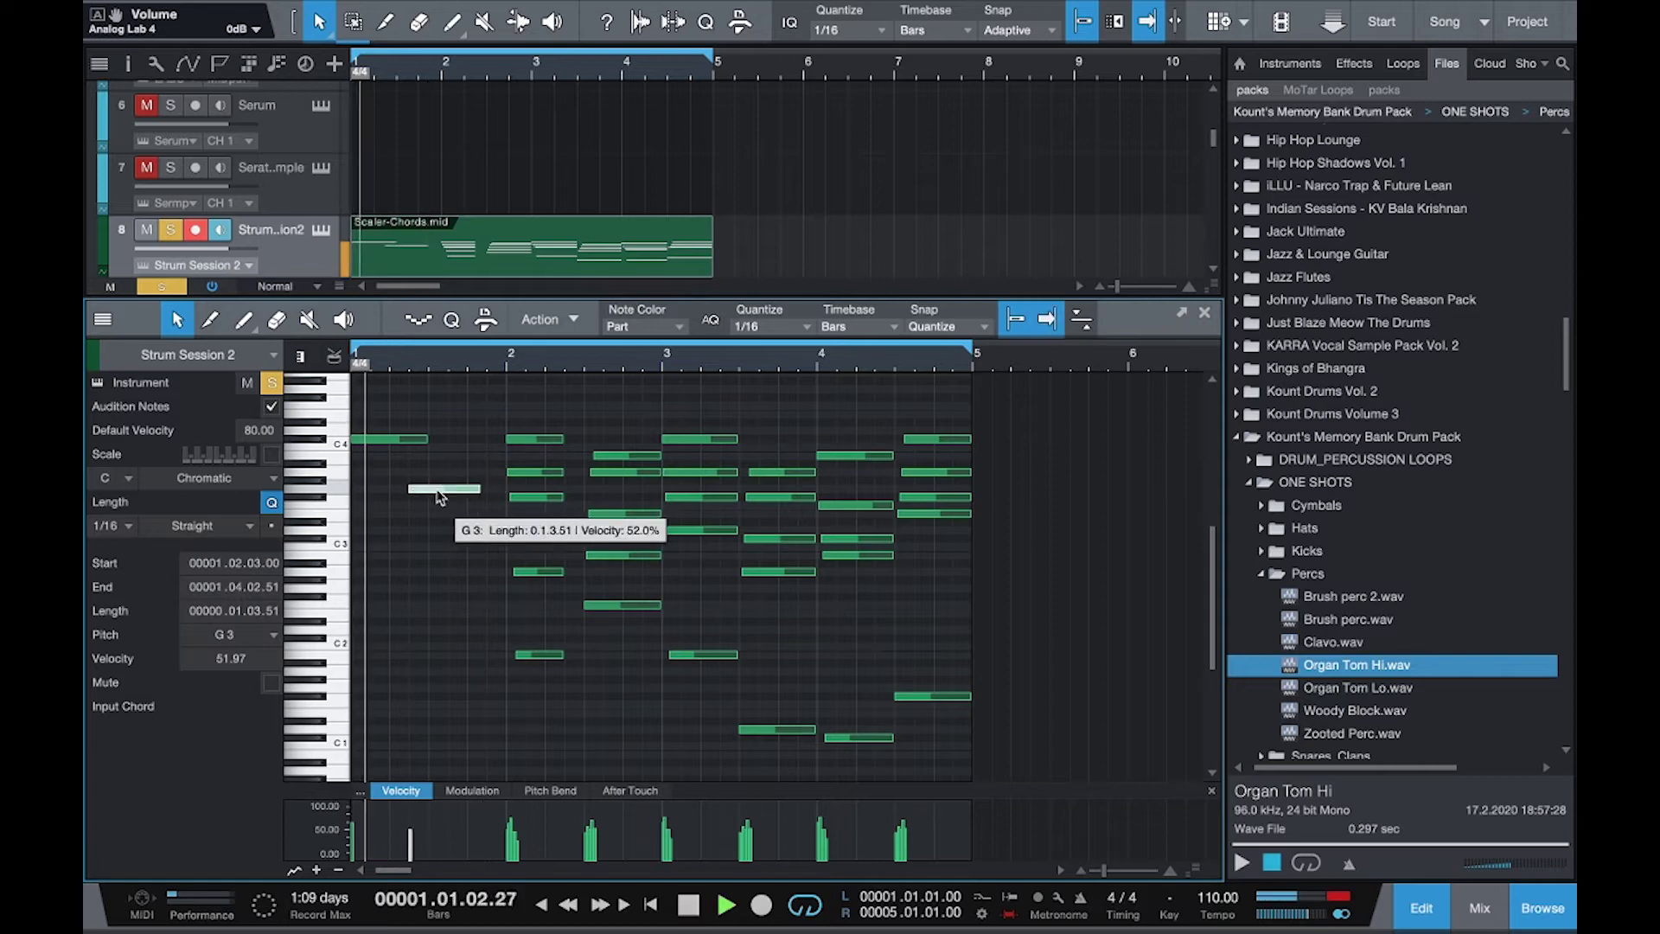
key(space)
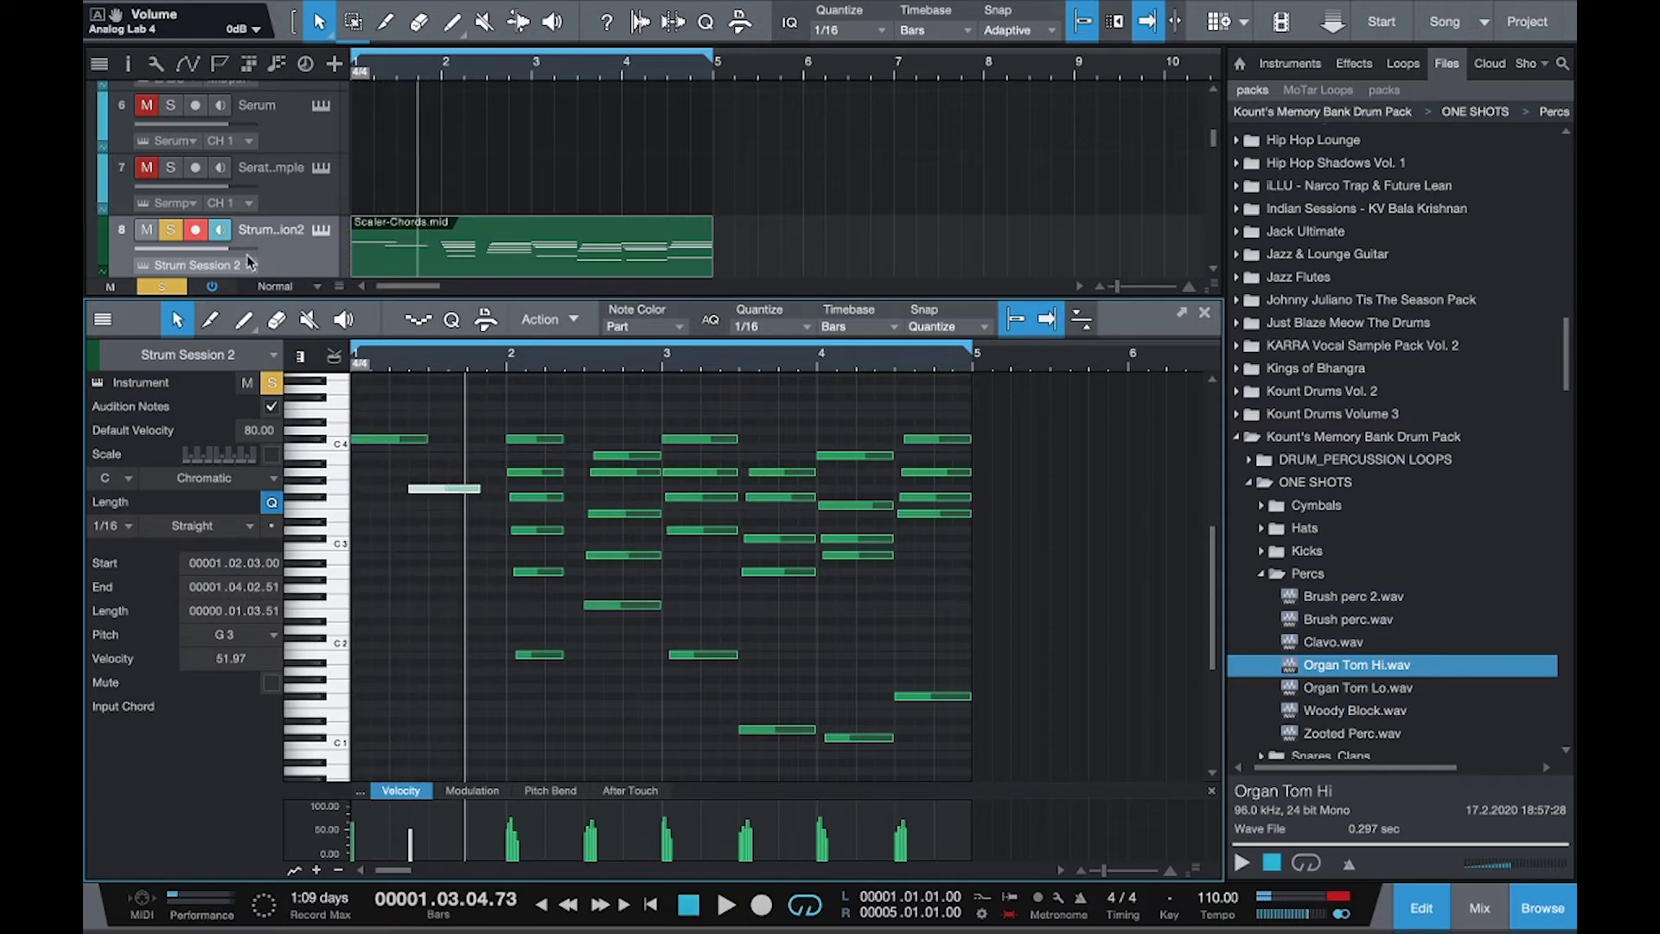
Transpose all notes in the Strum Session 2 clip down one octave and audition the phrase.
click(413, 480)
key(ctrl+a)
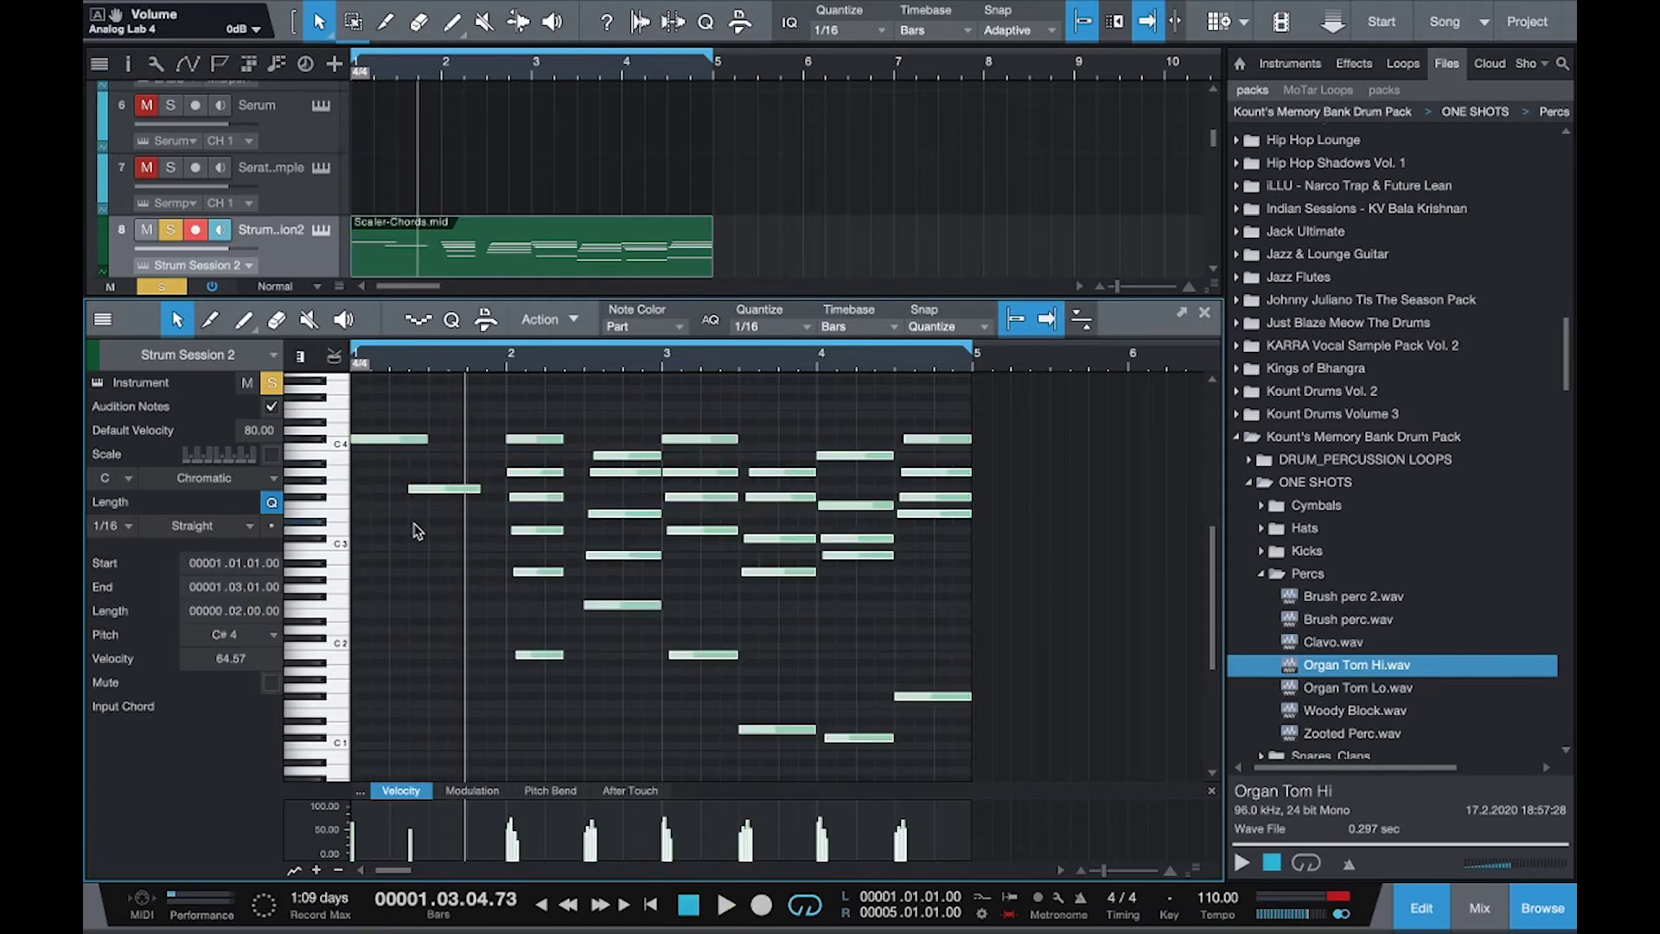
key(shift+Down)
key(space)
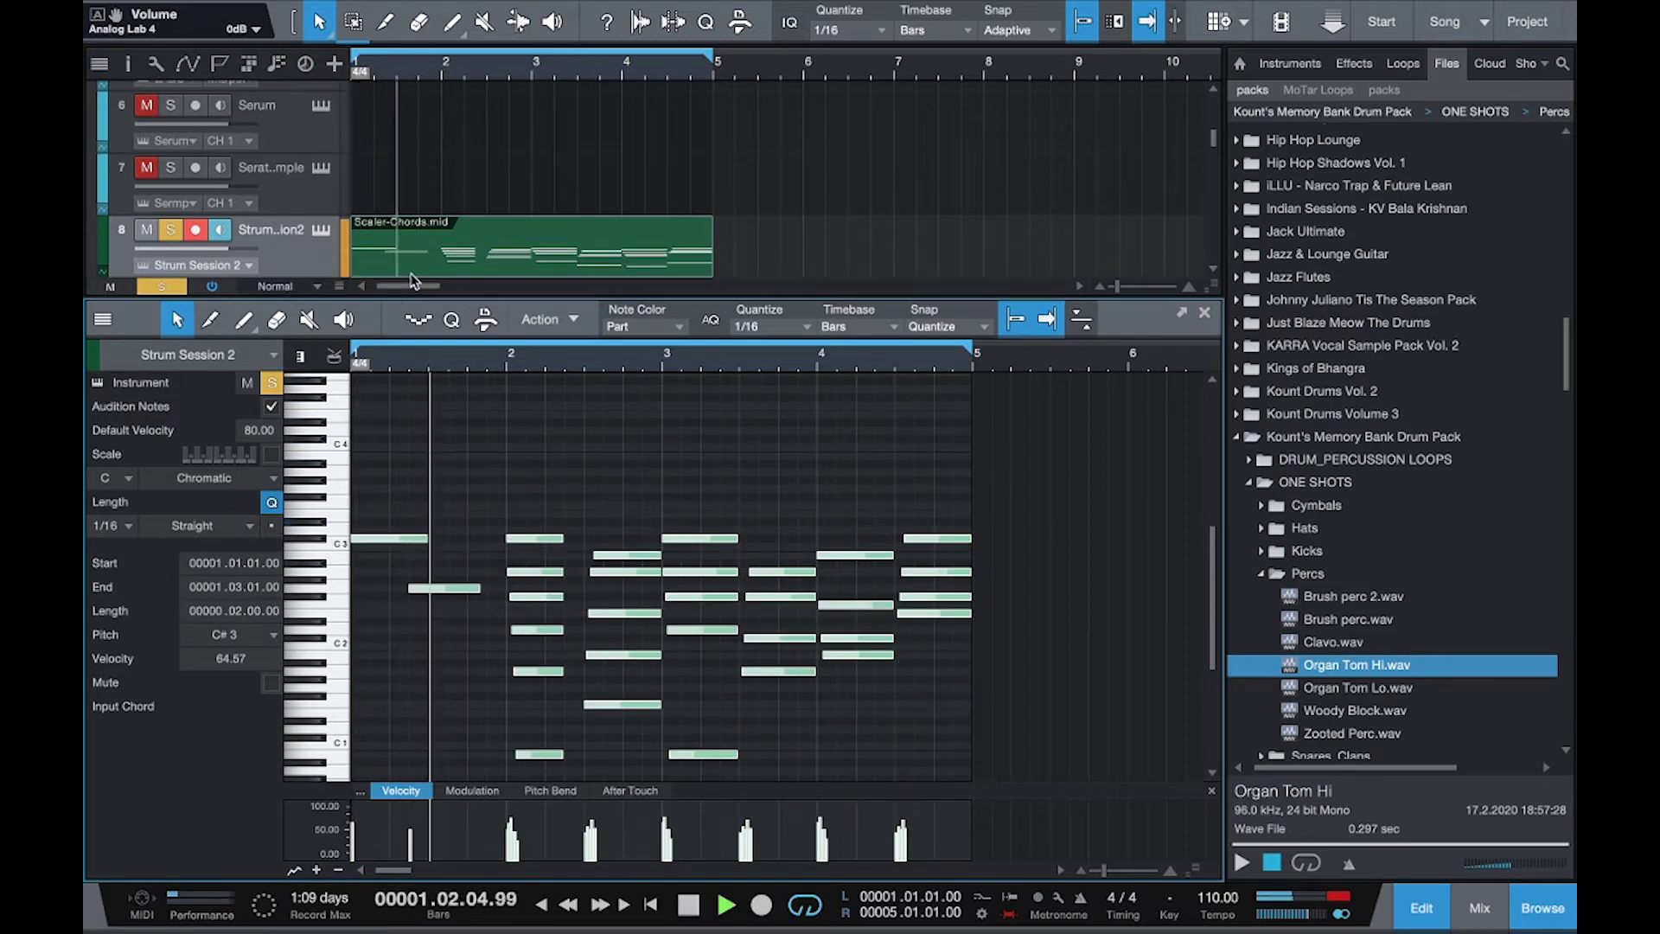
key(space)
scroll(472, 233, up, 1)
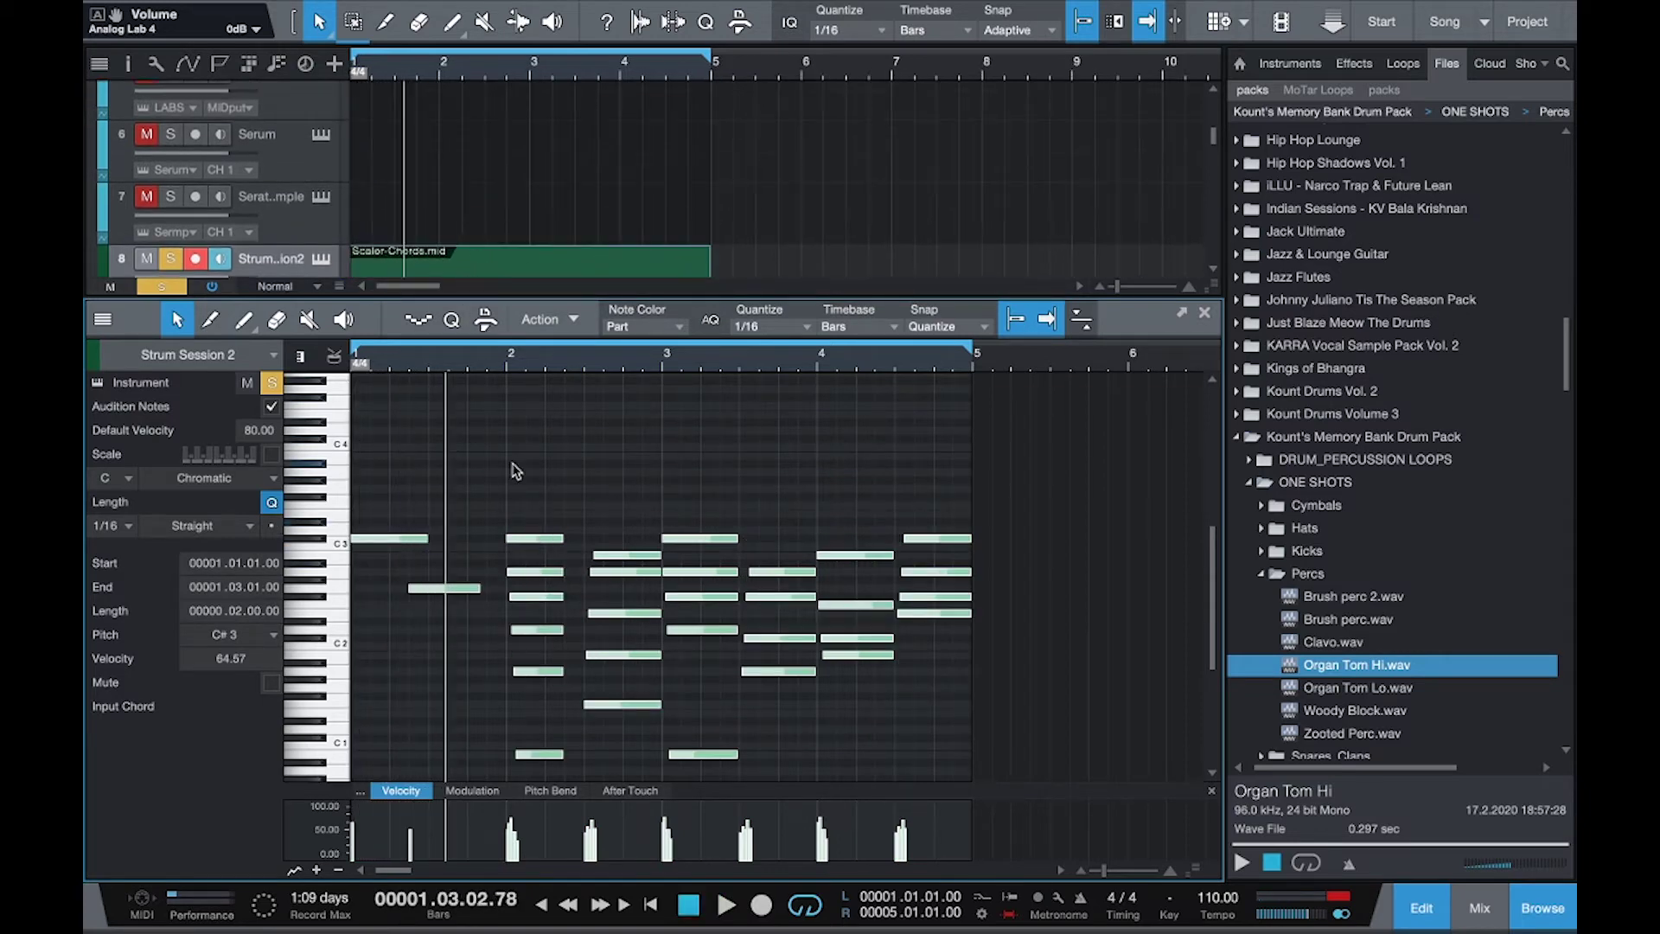
Reduce bar 2's first chord to A2 and C#3, move A2 to beat 4 of bar 1, and delete all following chords.
click(471, 589)
drag(529, 572, 508, 572)
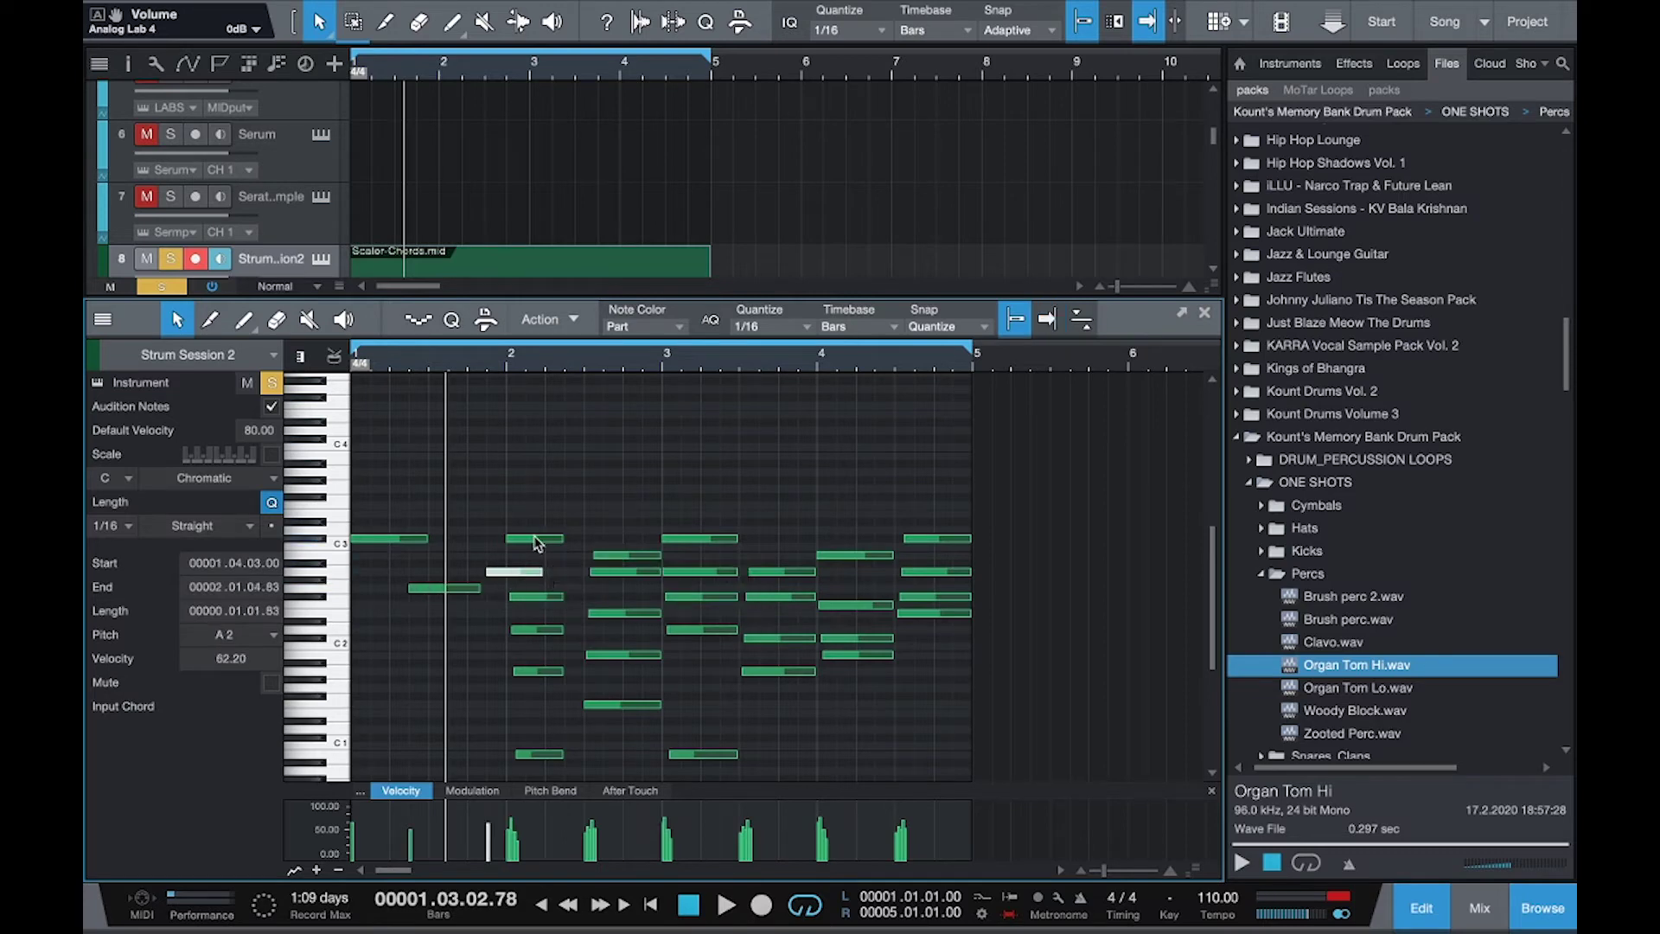
mouse_move(534, 540)
mouse_down()
mouse_move(573, 539)
mouse_move(519, 563)
mouse_move(536, 543)
mouse_up()
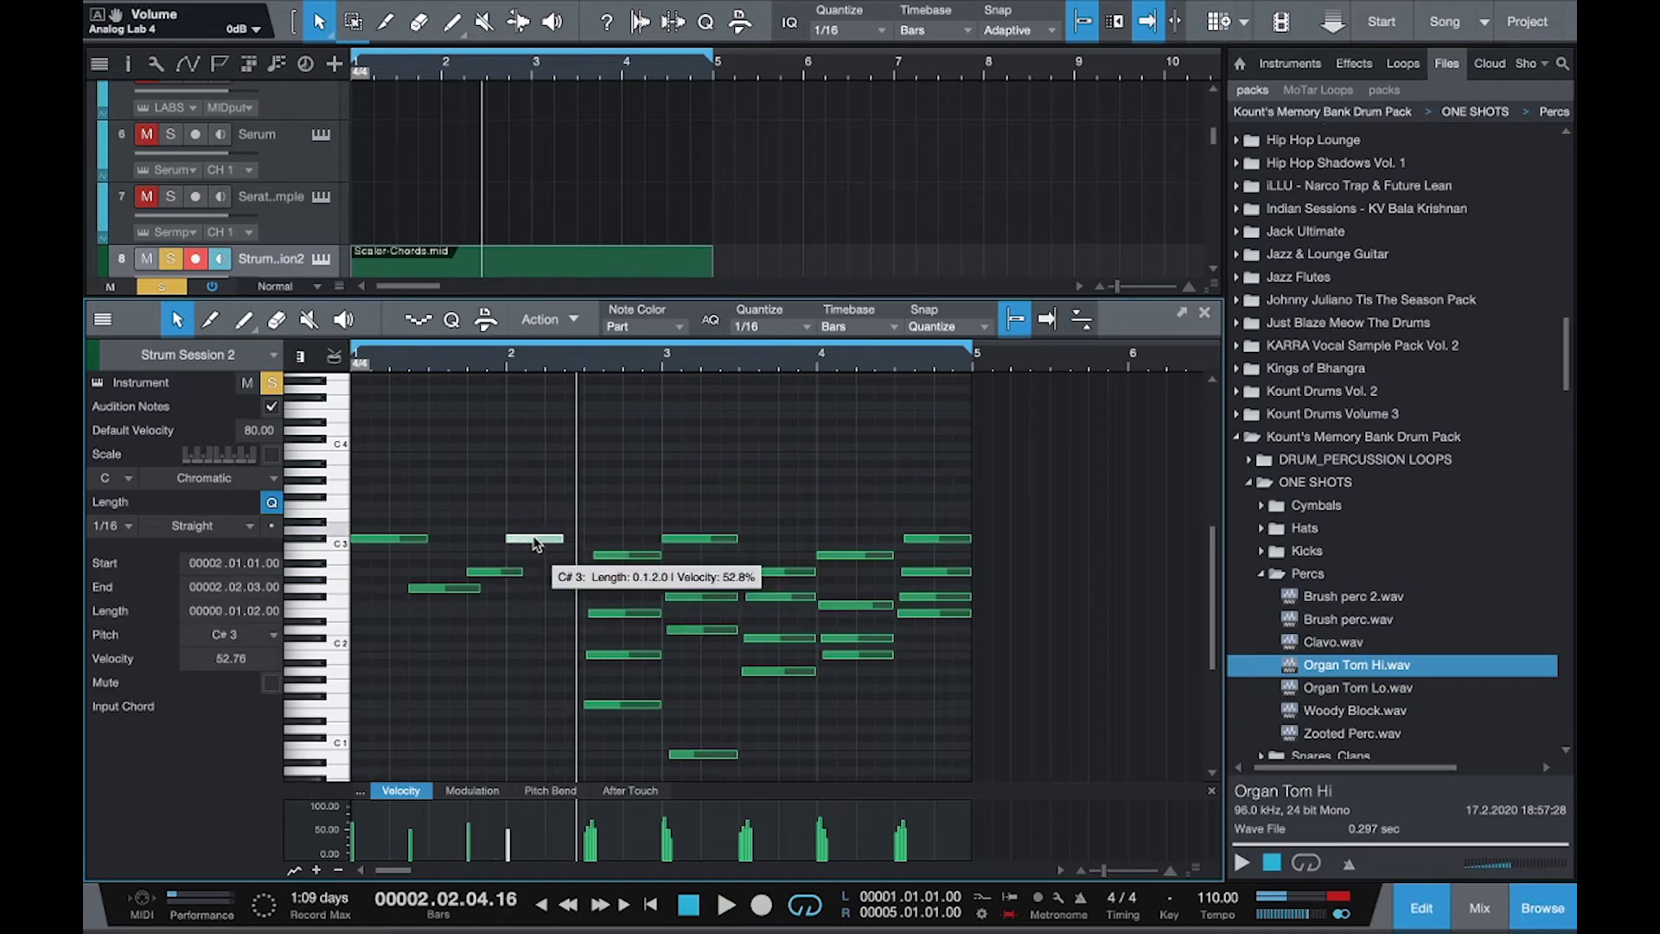
key(space)
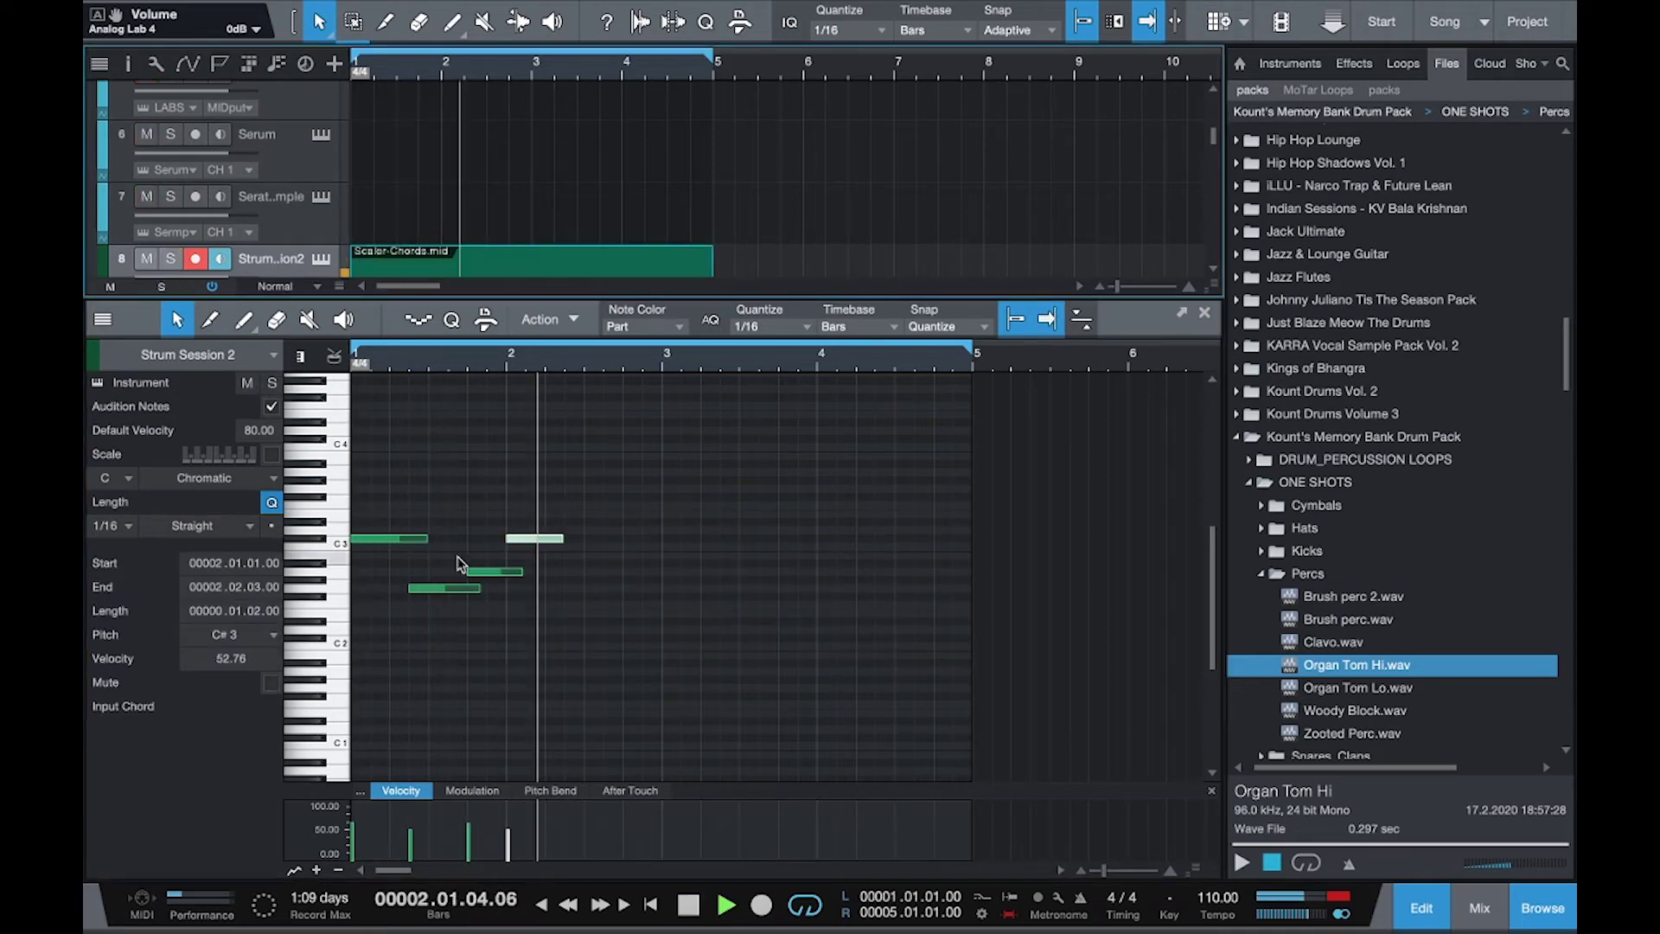
Shift the last three notes so G2 starts at 1.3.1, A2 at 2.1.1 and C#3 at 2.2.2, and audition them.
mouse_move(476, 589)
mouse_down()
mouse_move(588, 542)
mouse_move(547, 545)
mouse_up()
key(space)
key(space)
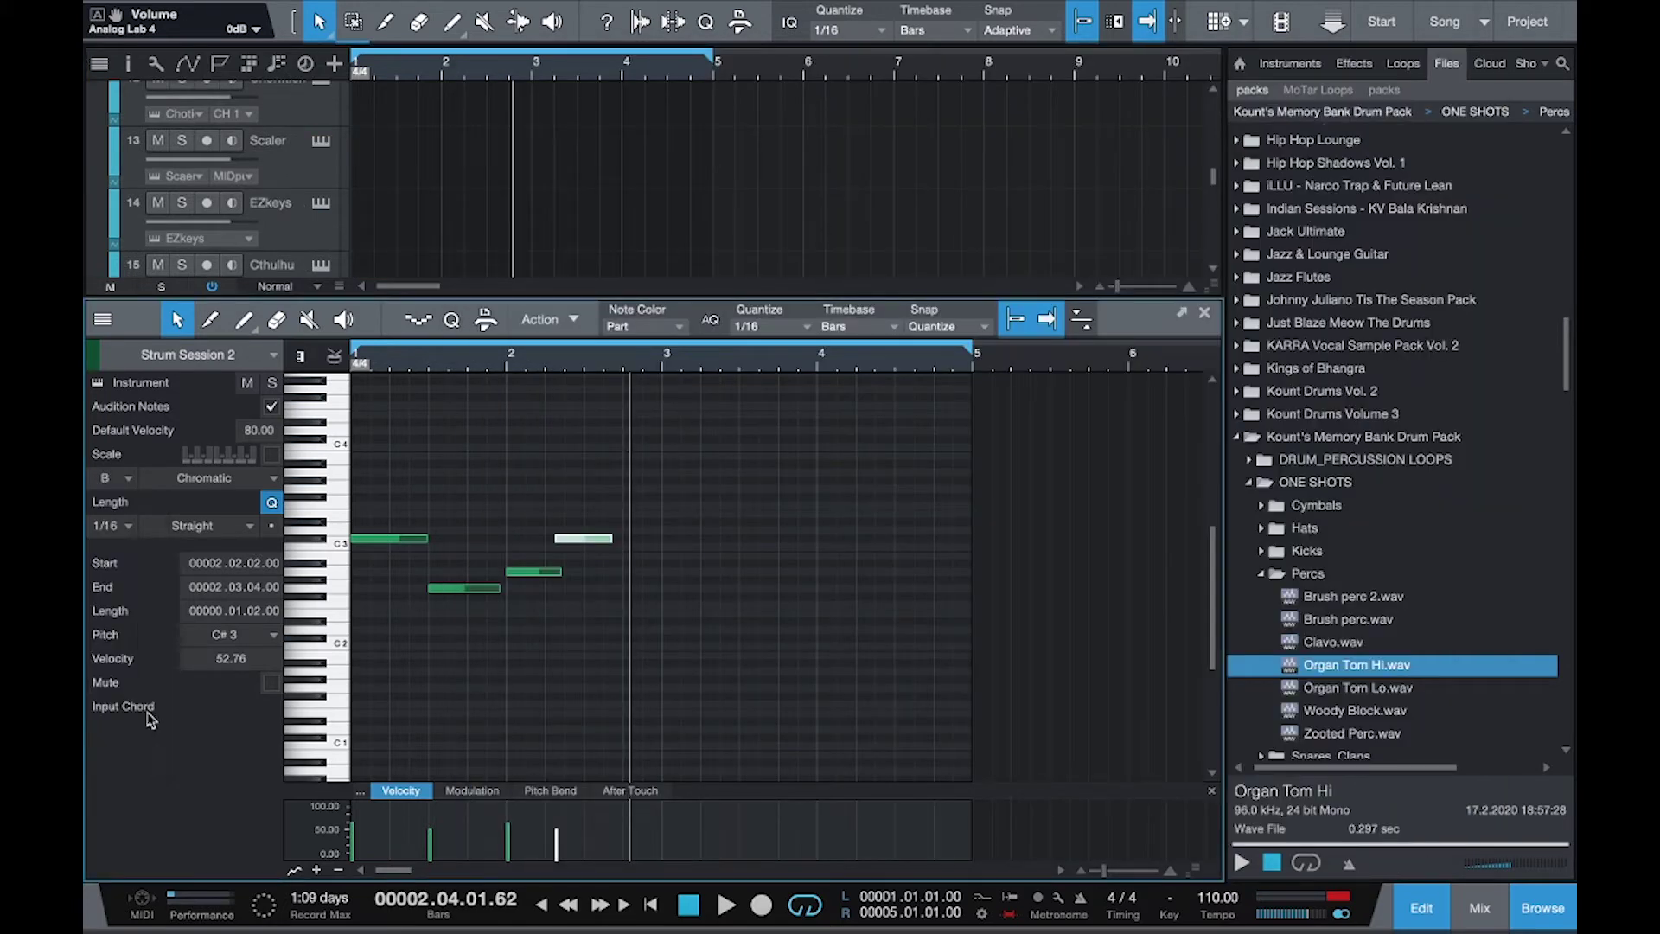
Set the note editor's scale to B Natural Minor.
click(204, 477)
click(204, 529)
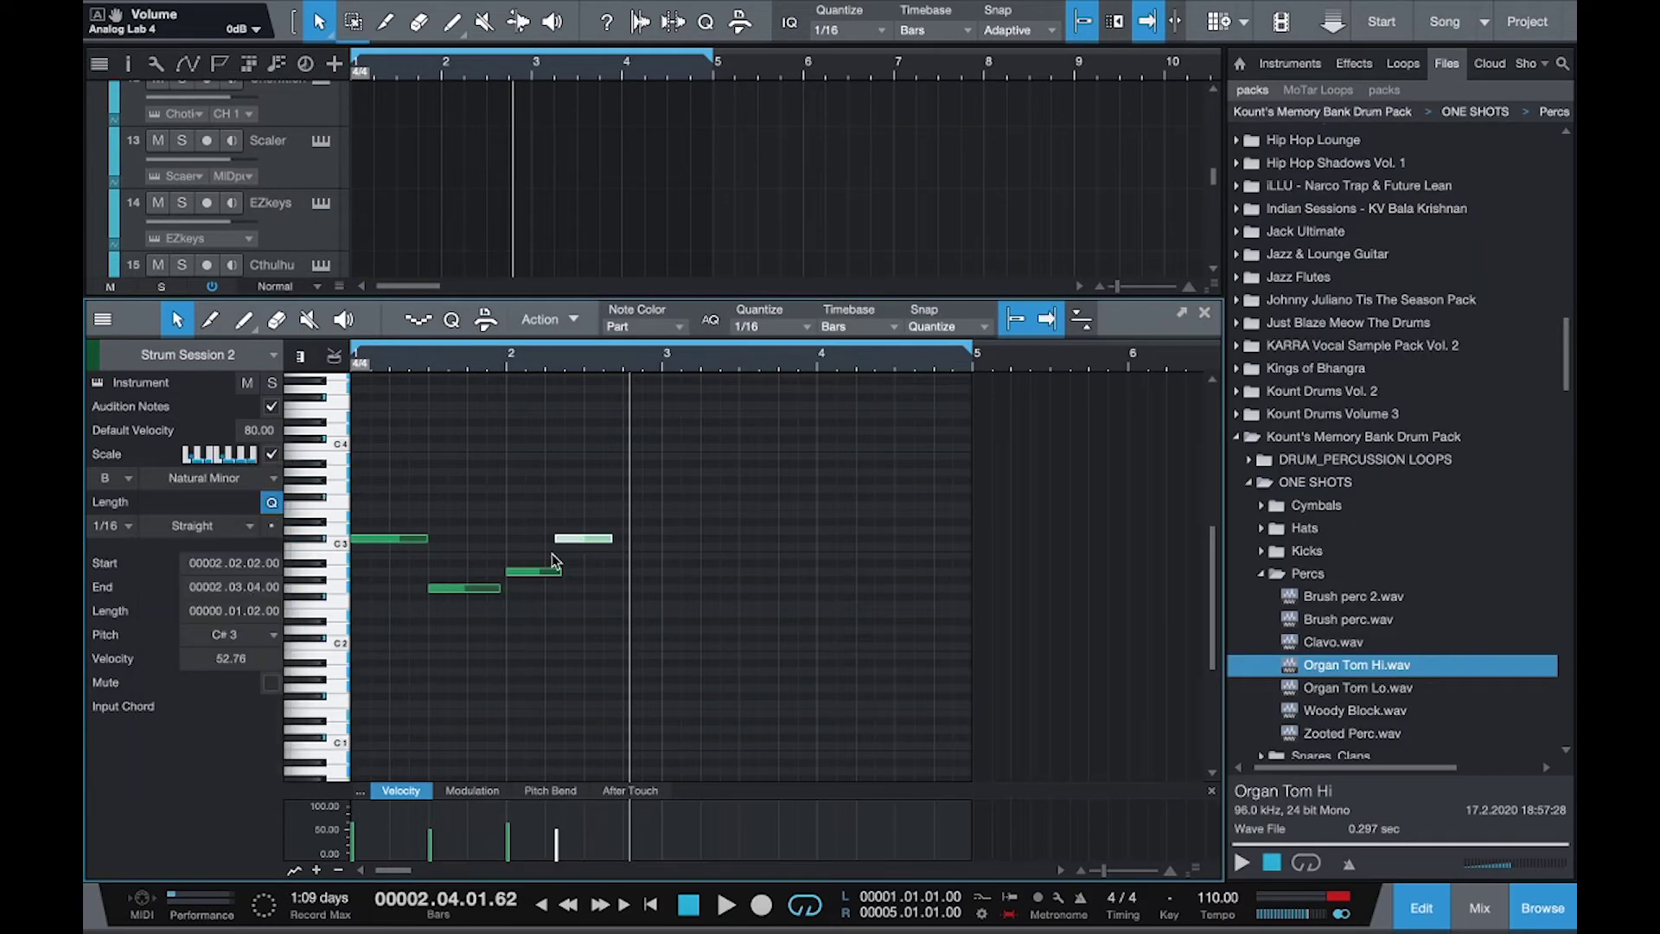
Move the last note to F#2 at 2.2.1, shorten the A2 note at 2.1.1 to one beat, and close the note editor.
drag(587, 540, 574, 605)
key(space)
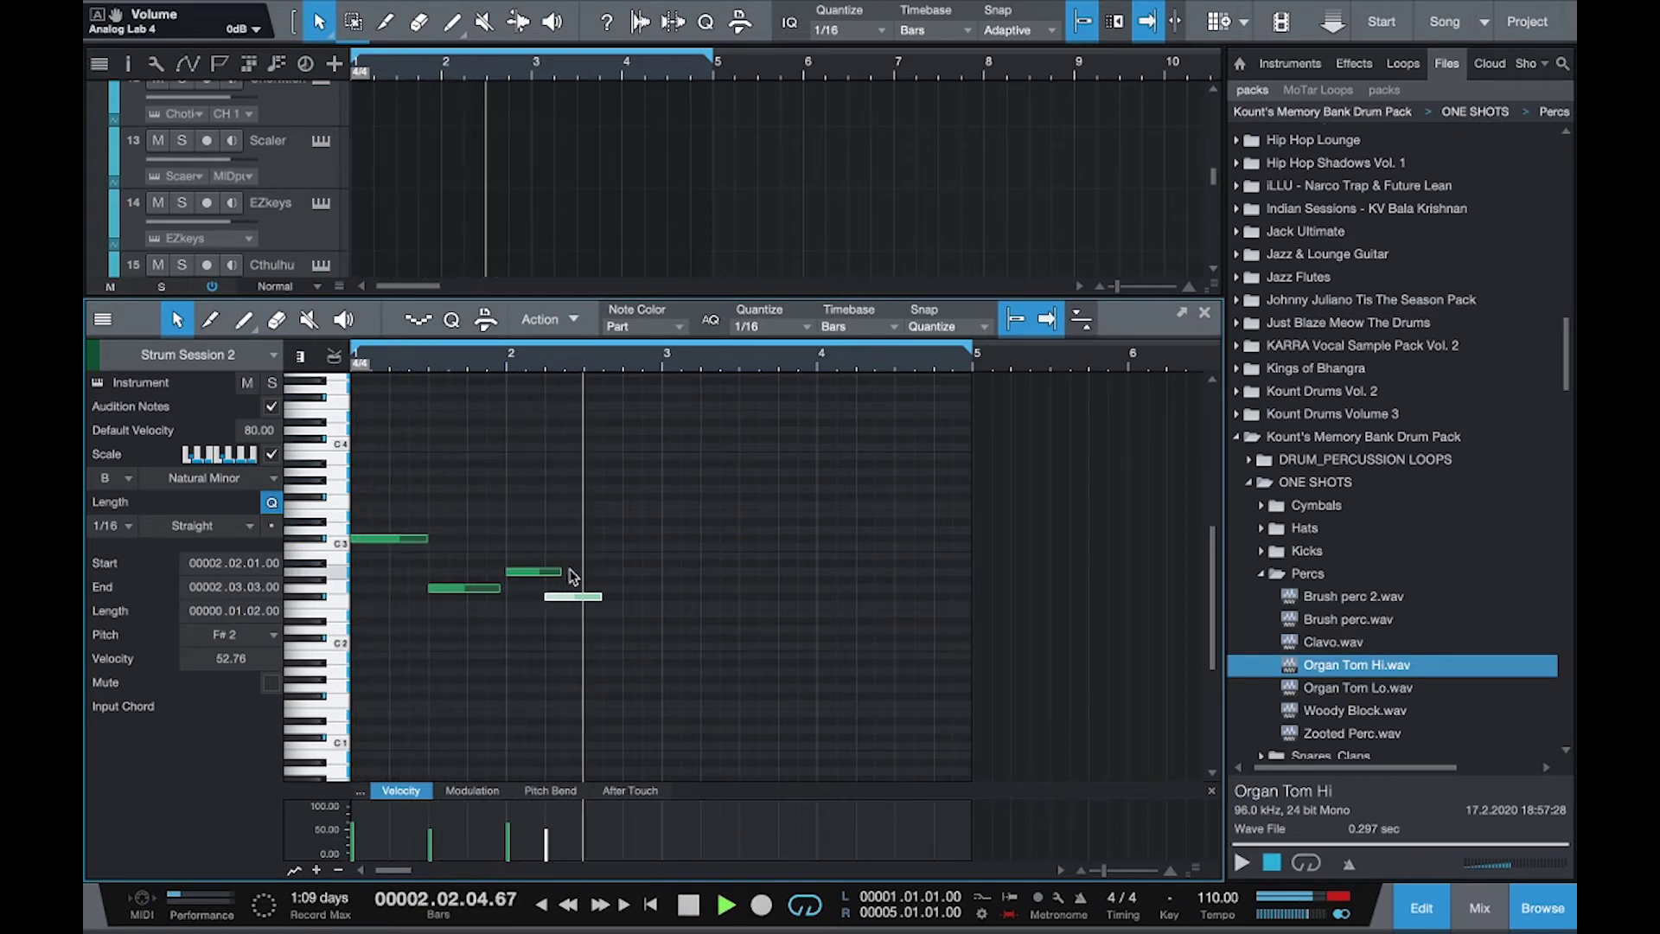
drag(559, 572, 544, 573)
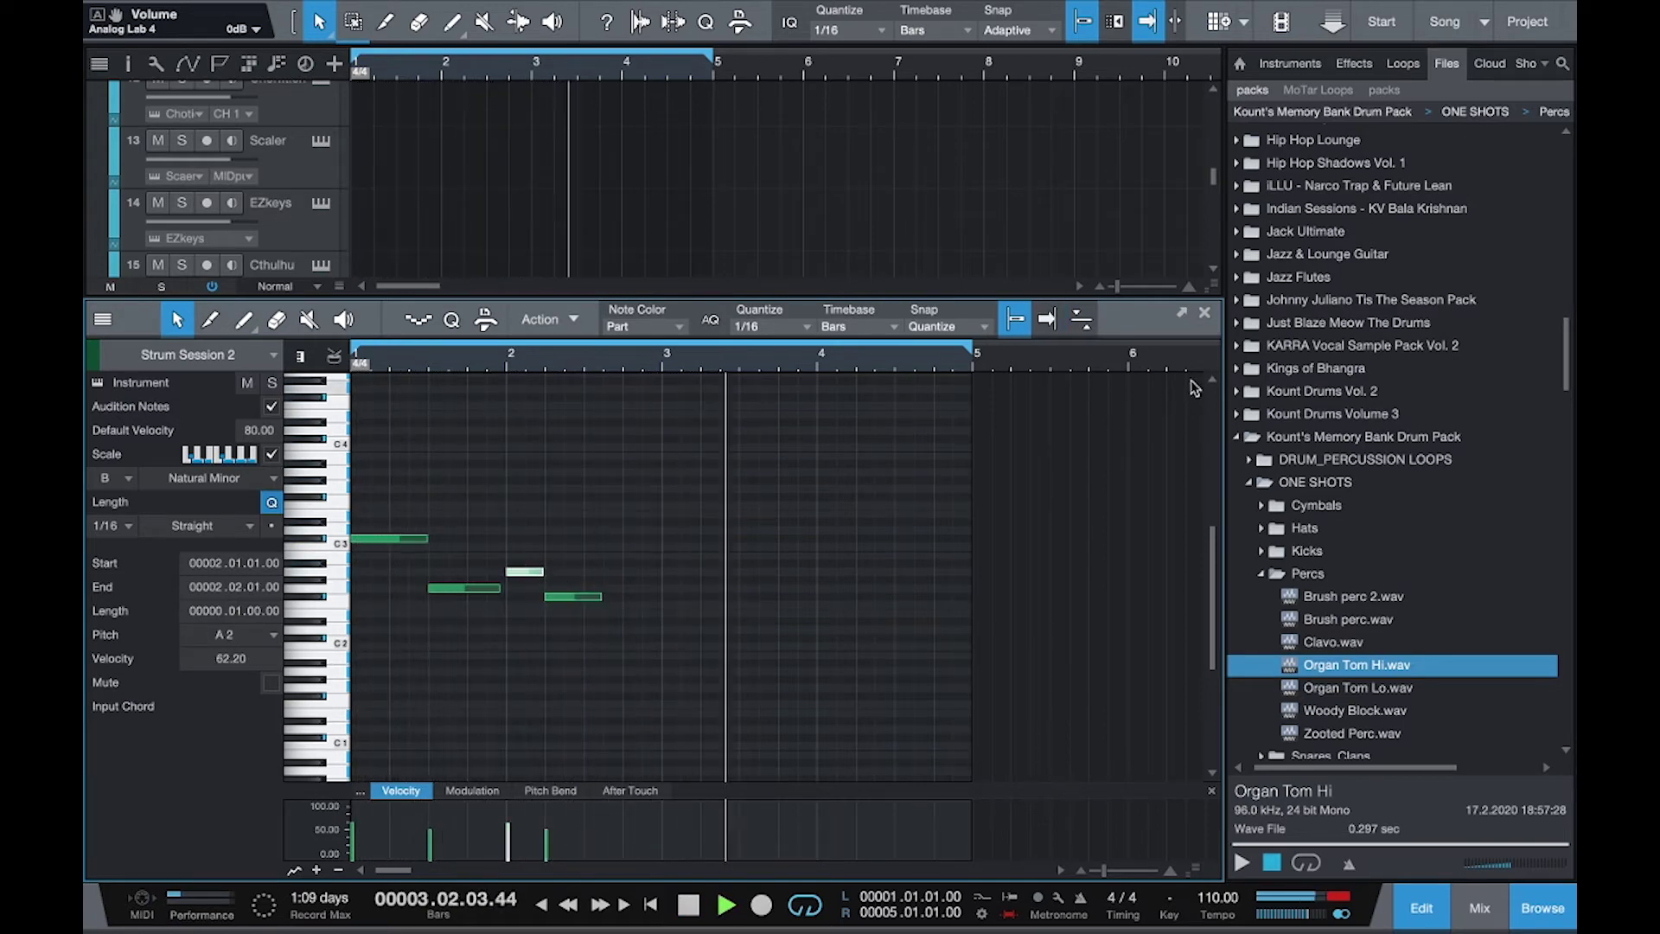
key(F2)
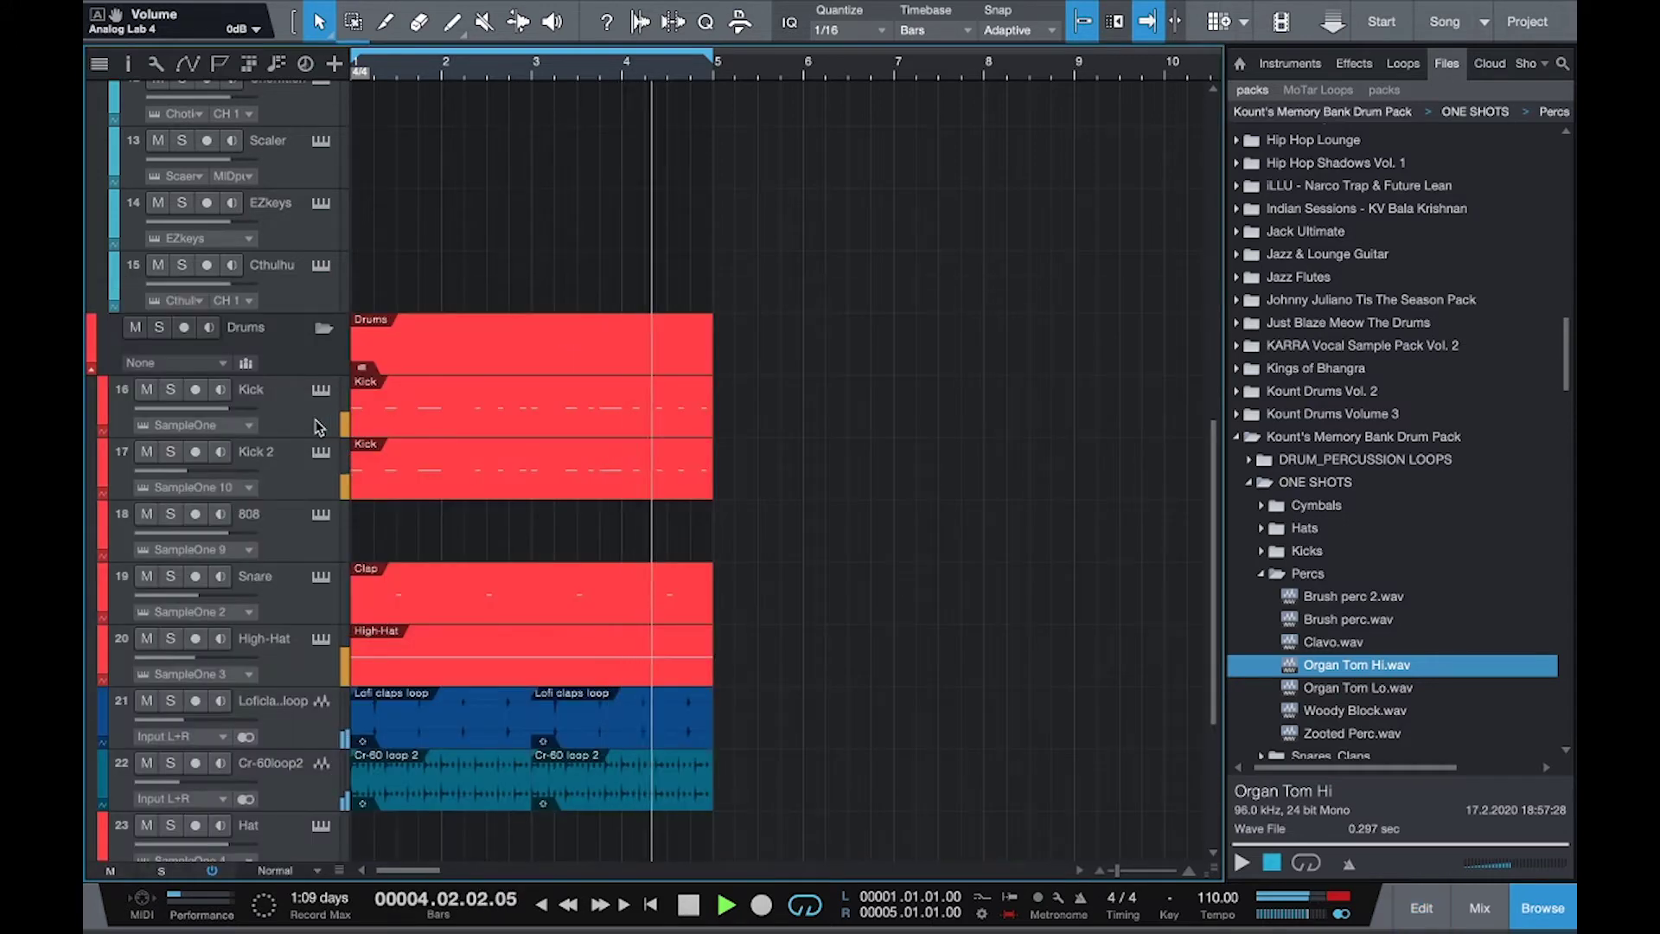
Insert Guitar Rig 5 on the Strum Session 2 channel in the mixer.
scroll(334, 472, up, 5)
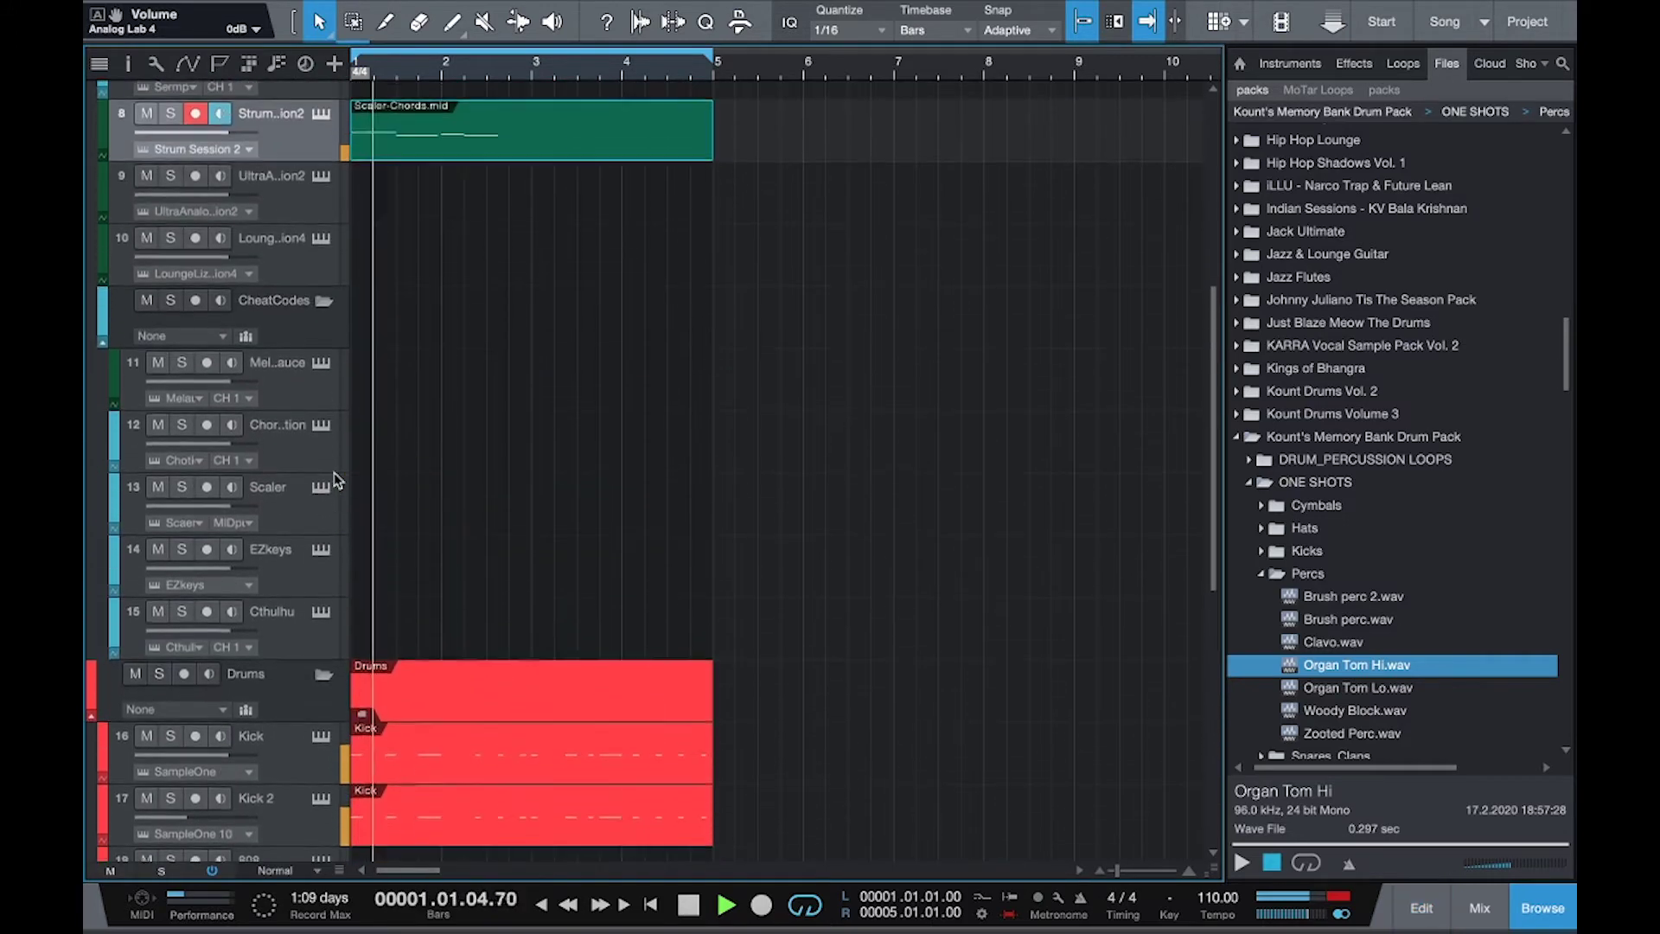
scroll(334, 472, up, 3)
key(F3)
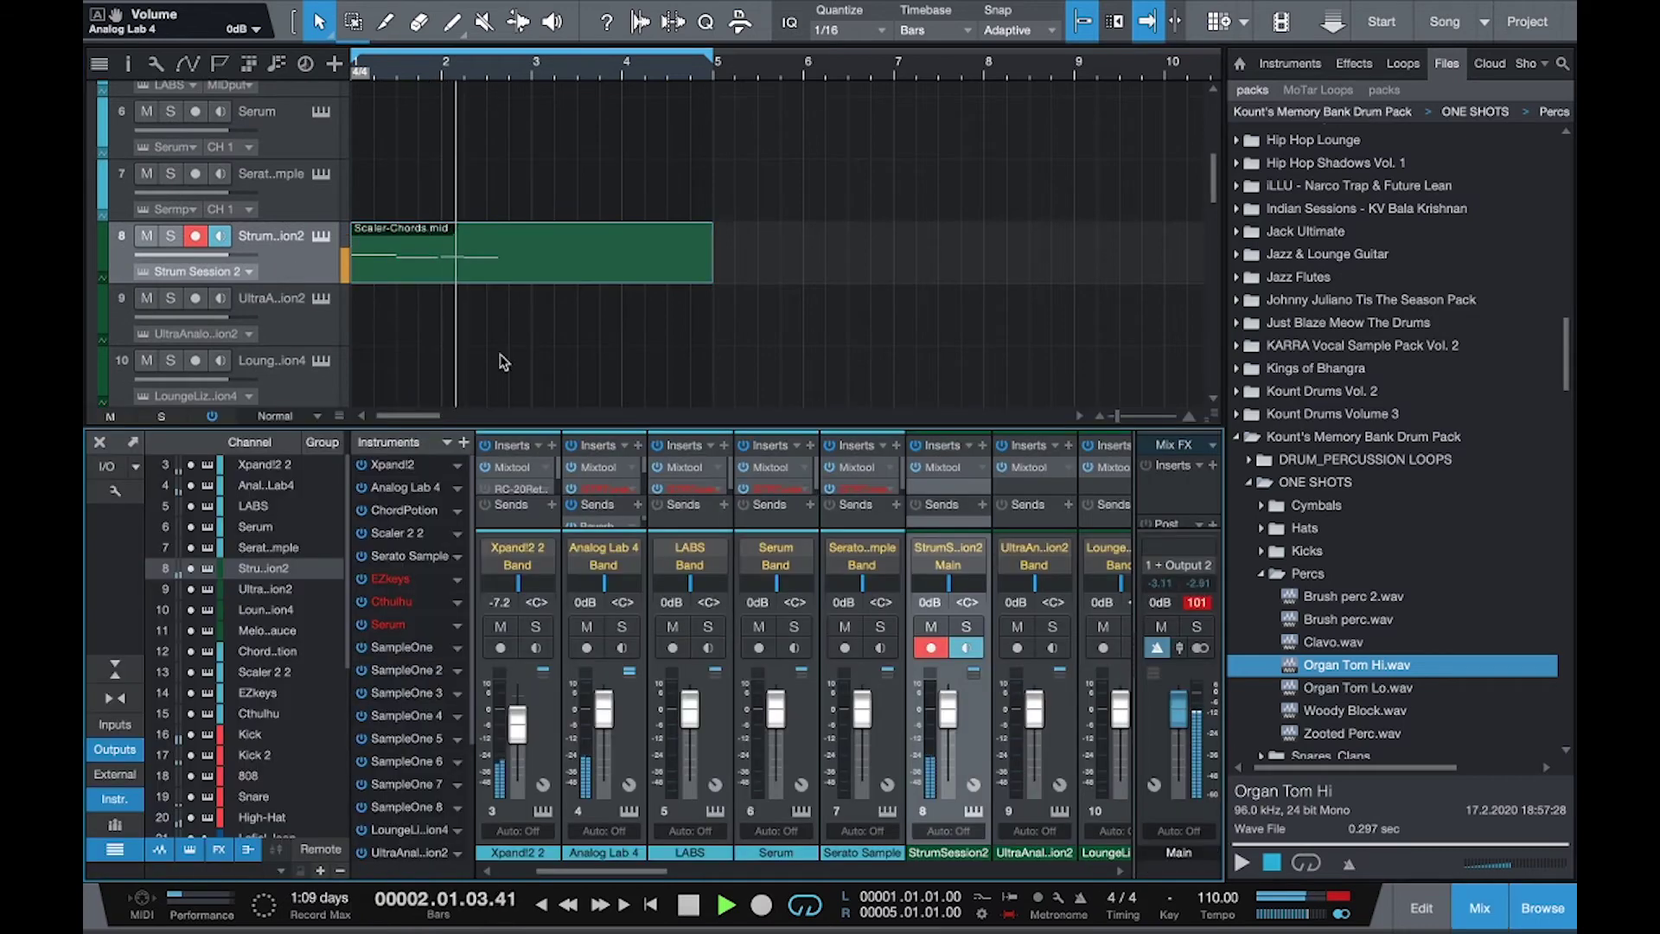
click(975, 458)
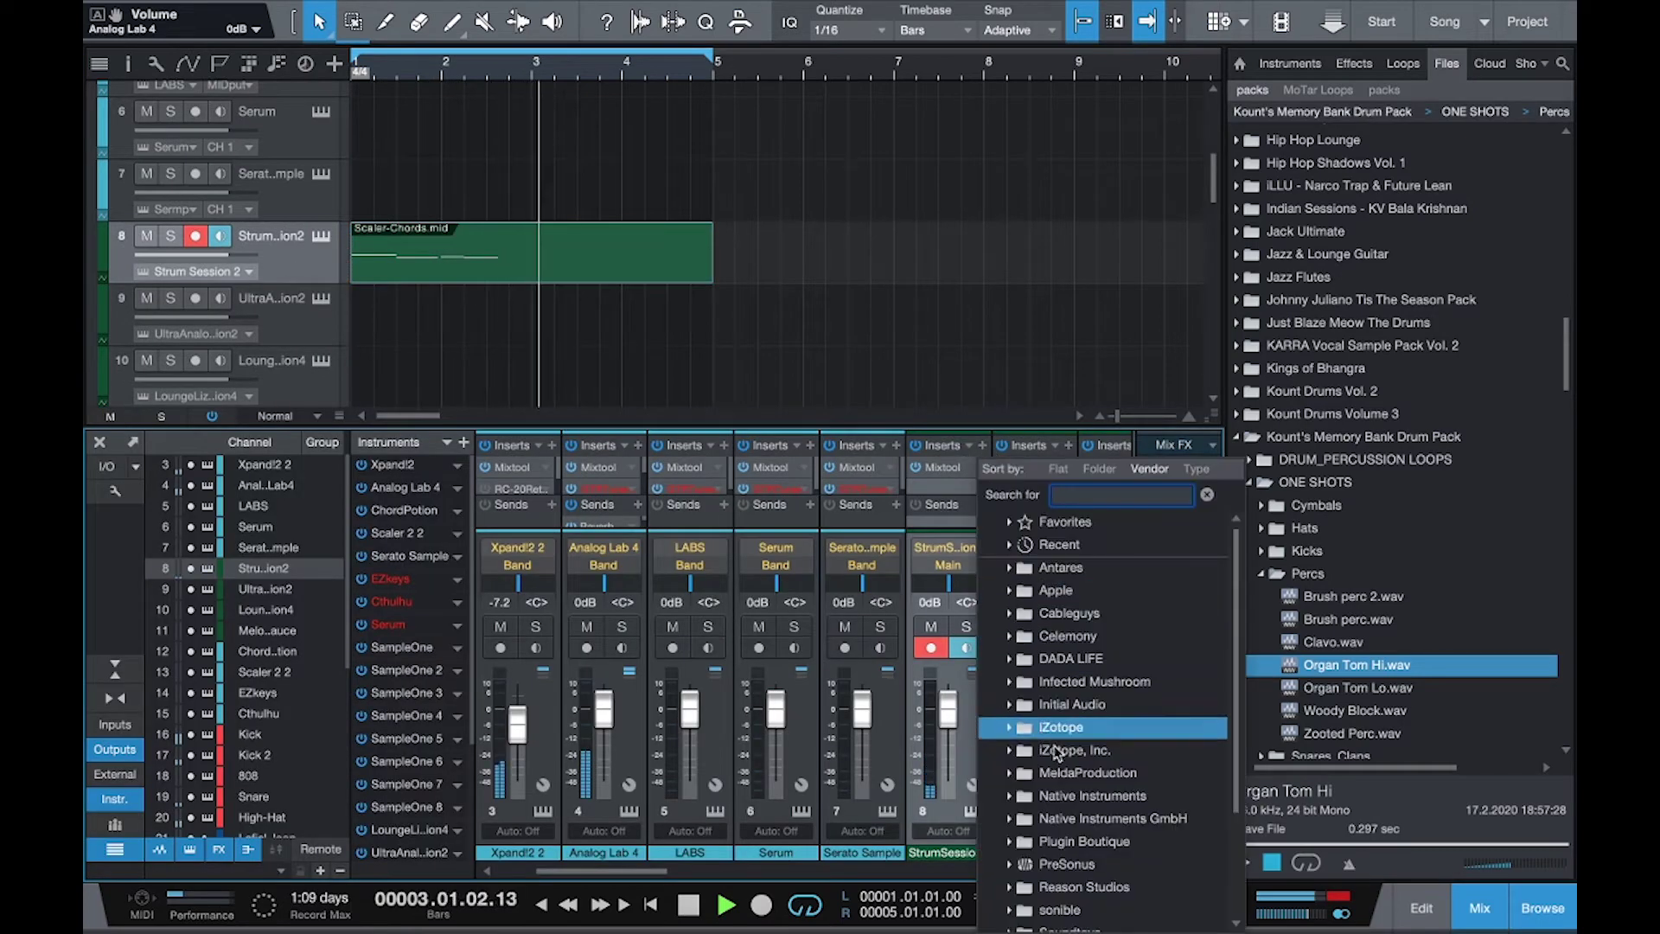
scroll(1066, 778, down, 3)
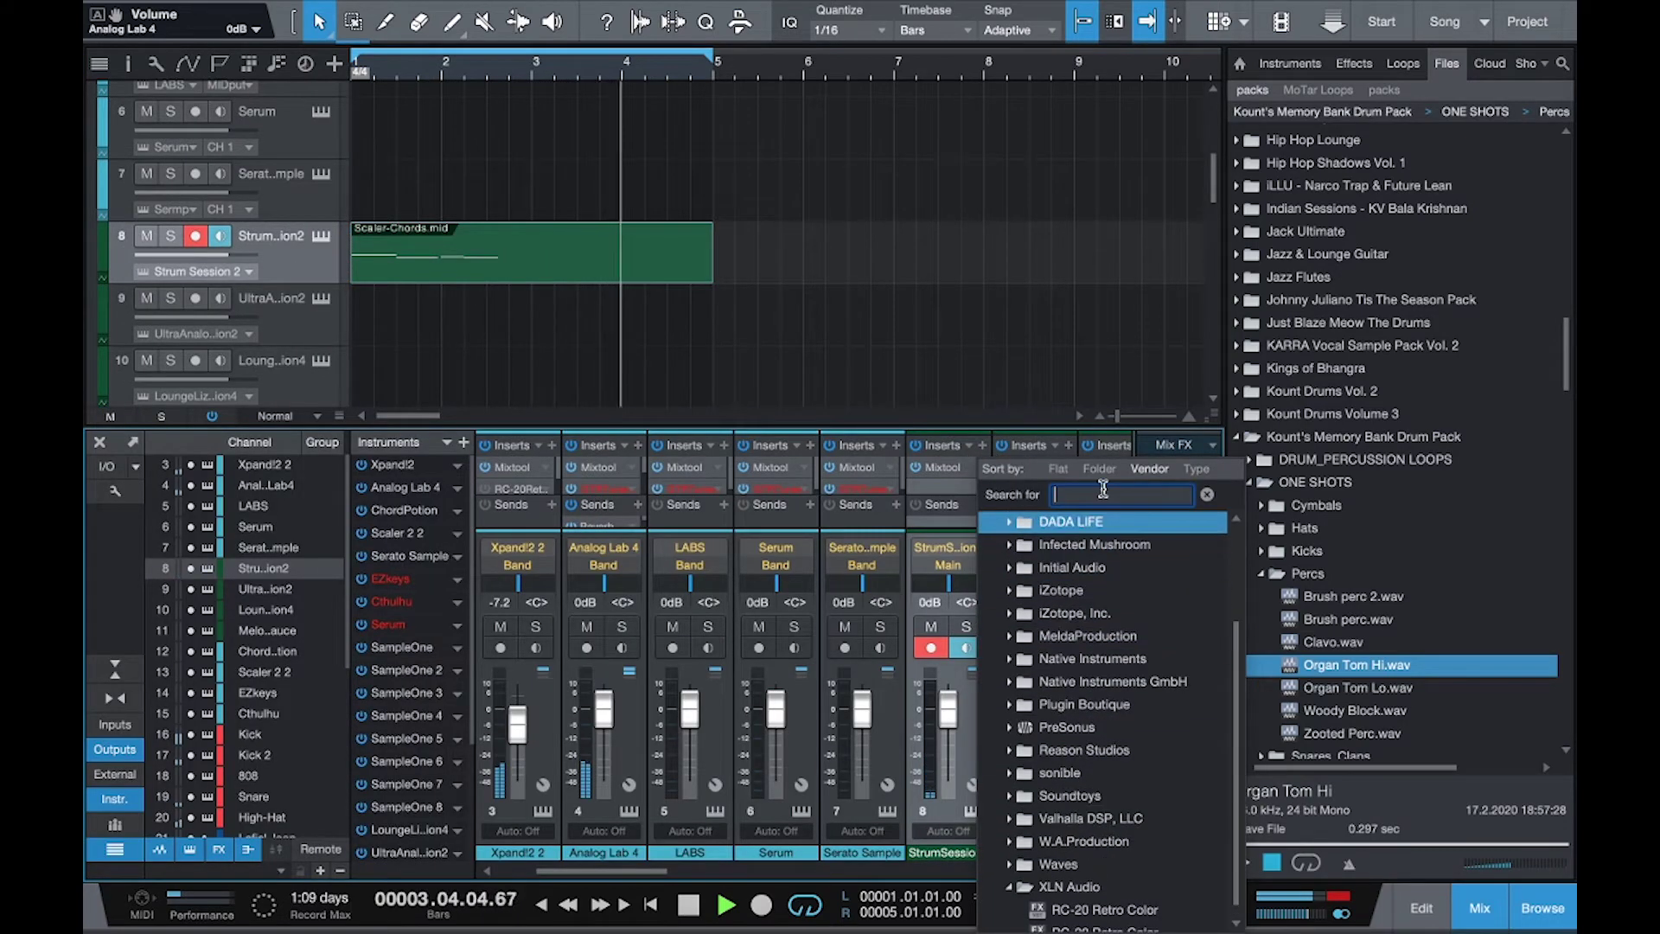
text(gu)
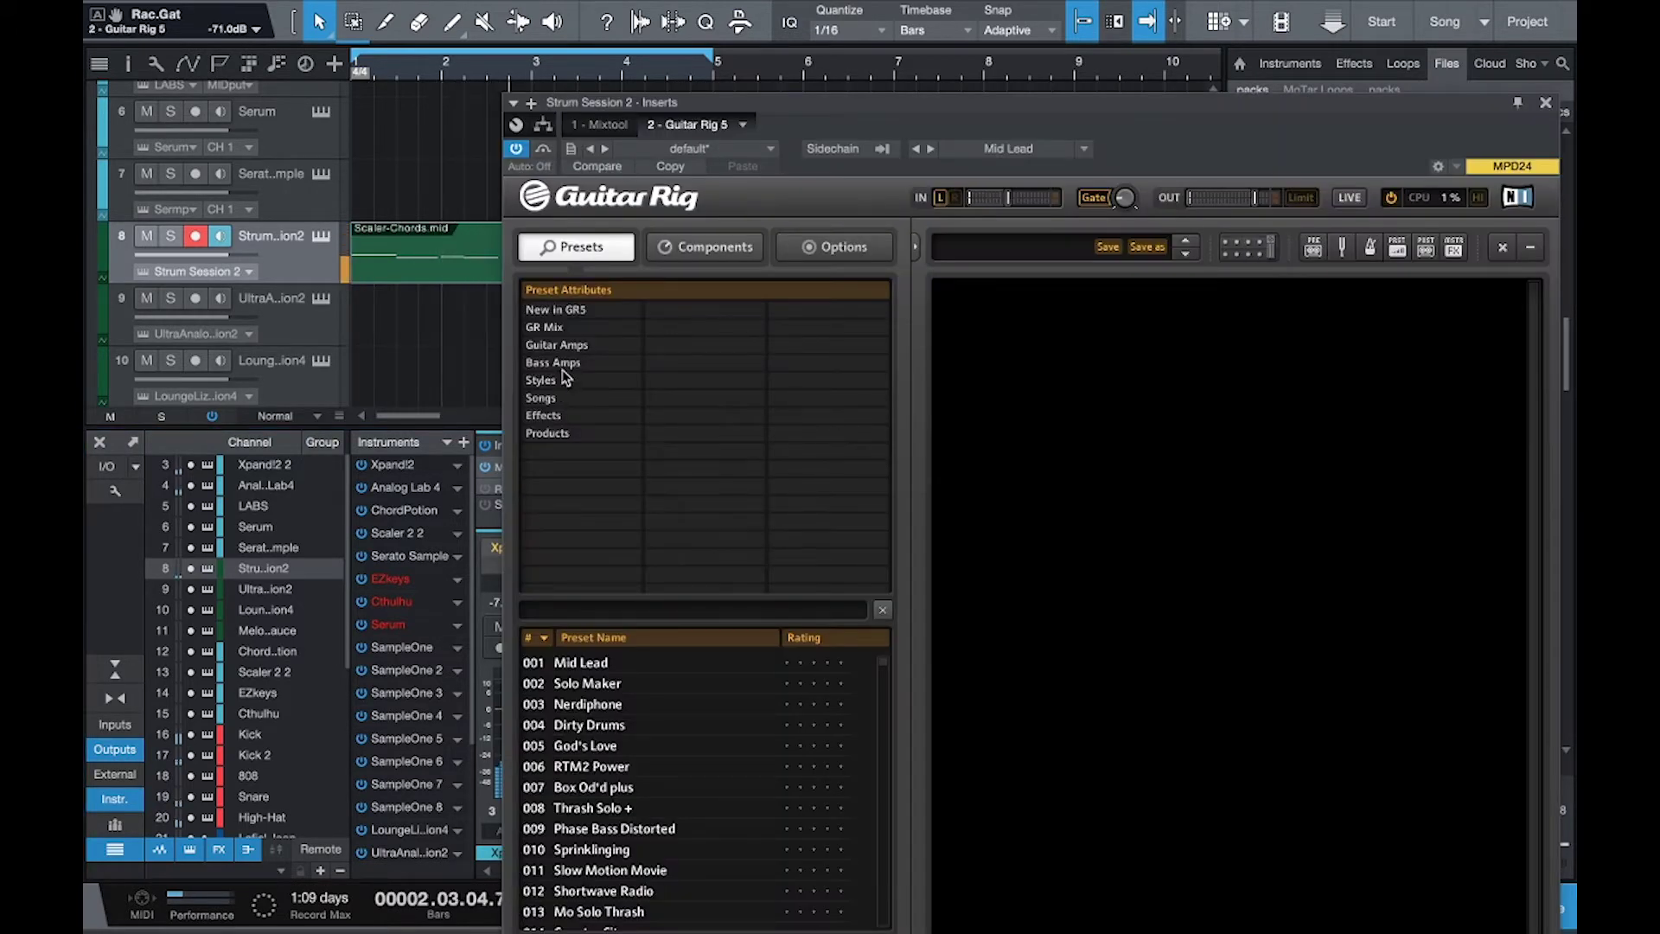
Load Guitar Rig's Jazzy Chorus preset from the Jazz style and lower the Strum Session 2 channel volume to -10.2 dB.
click(562, 380)
click(700, 417)
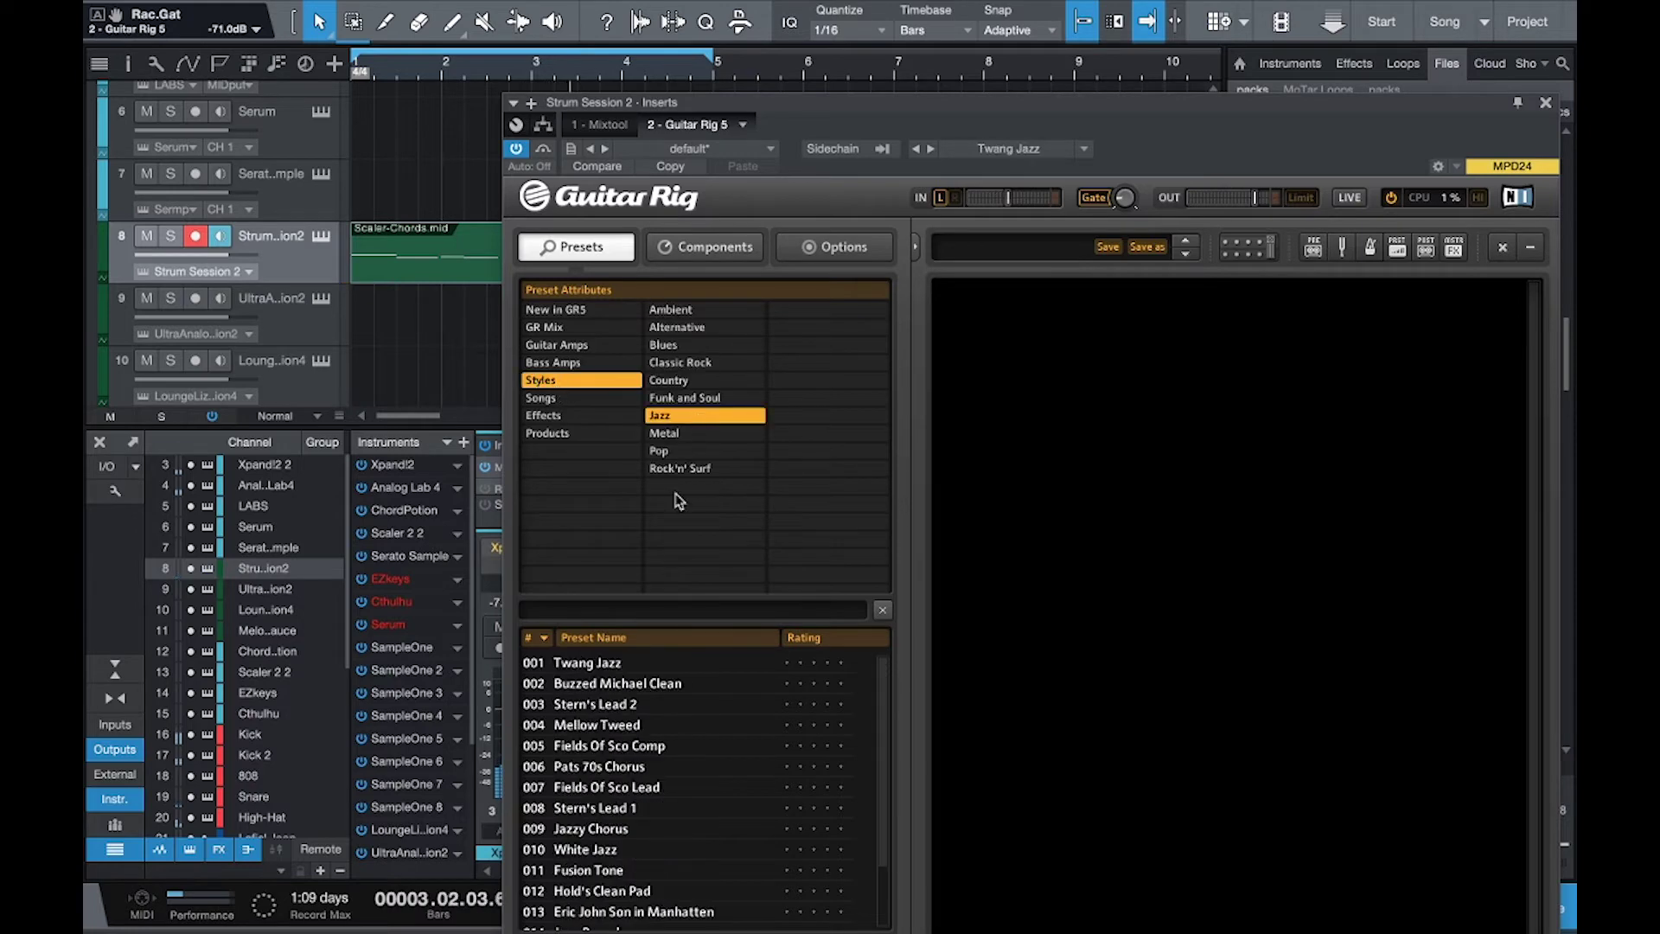
click(594, 668)
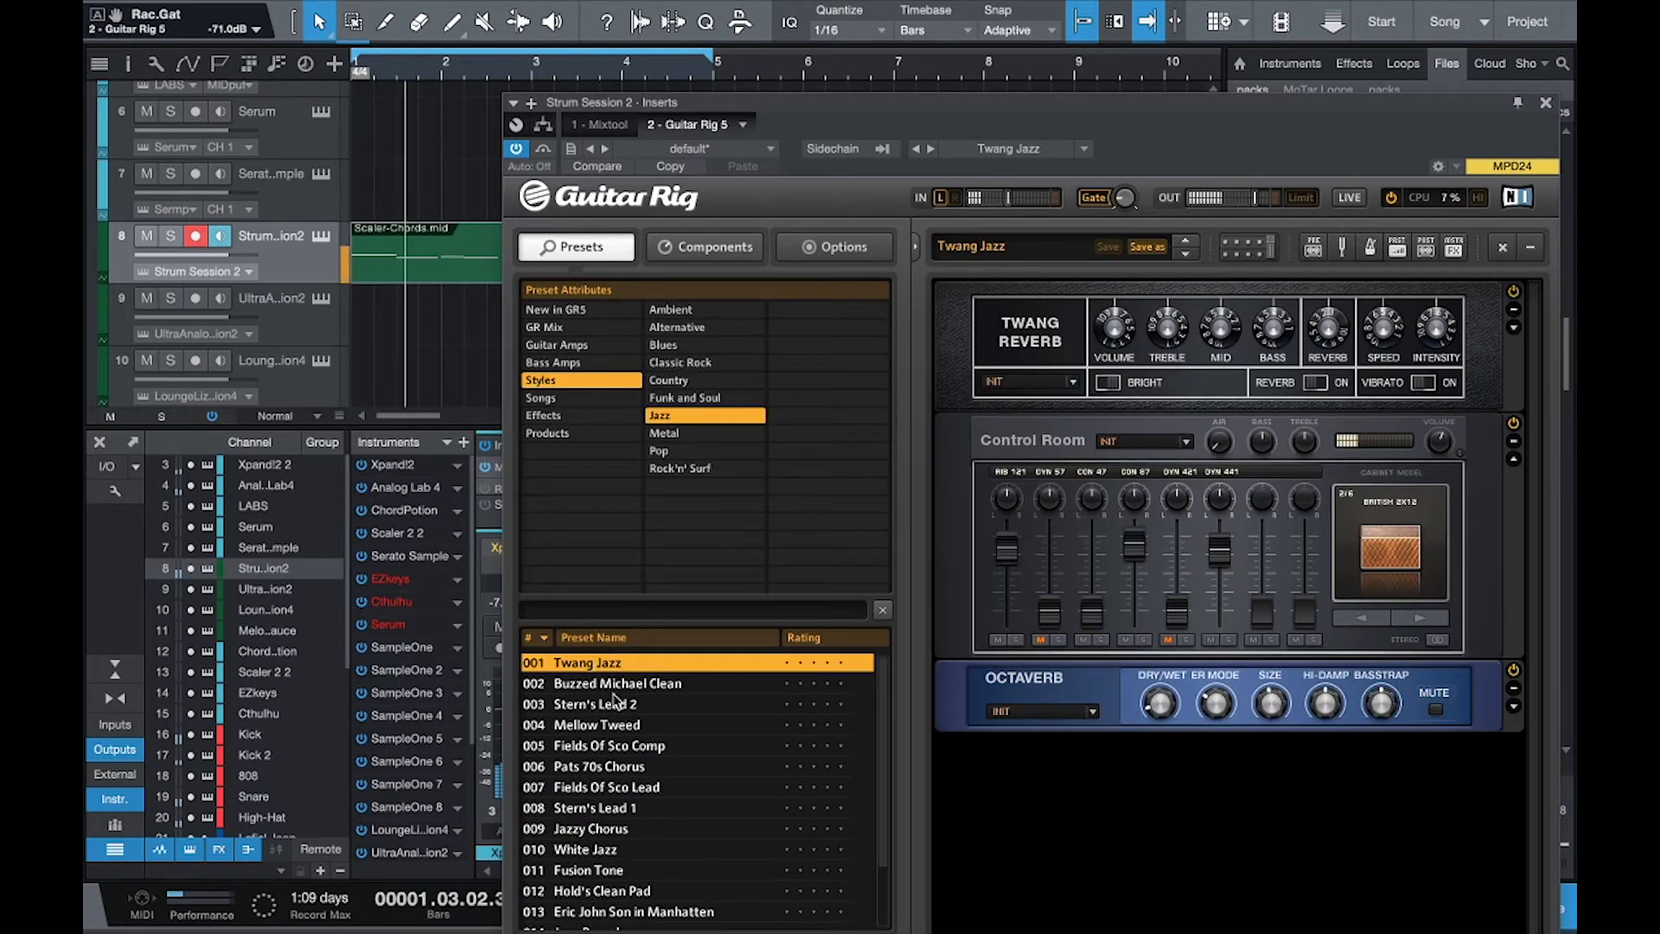
click(611, 723)
click(611, 764)
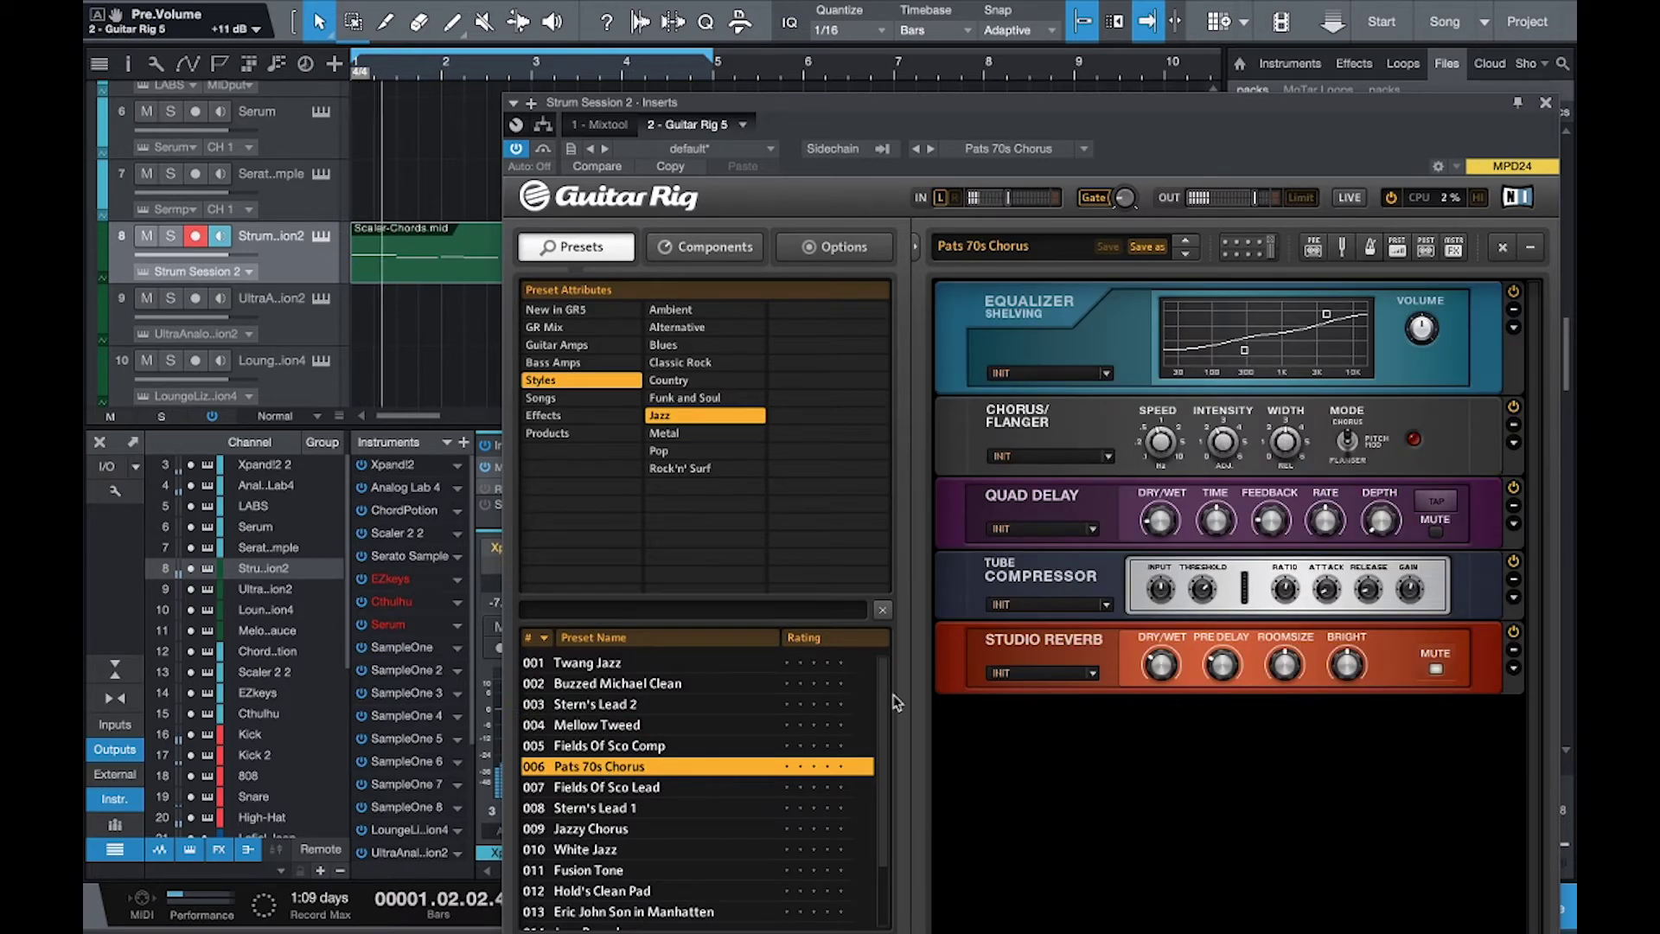
click(641, 829)
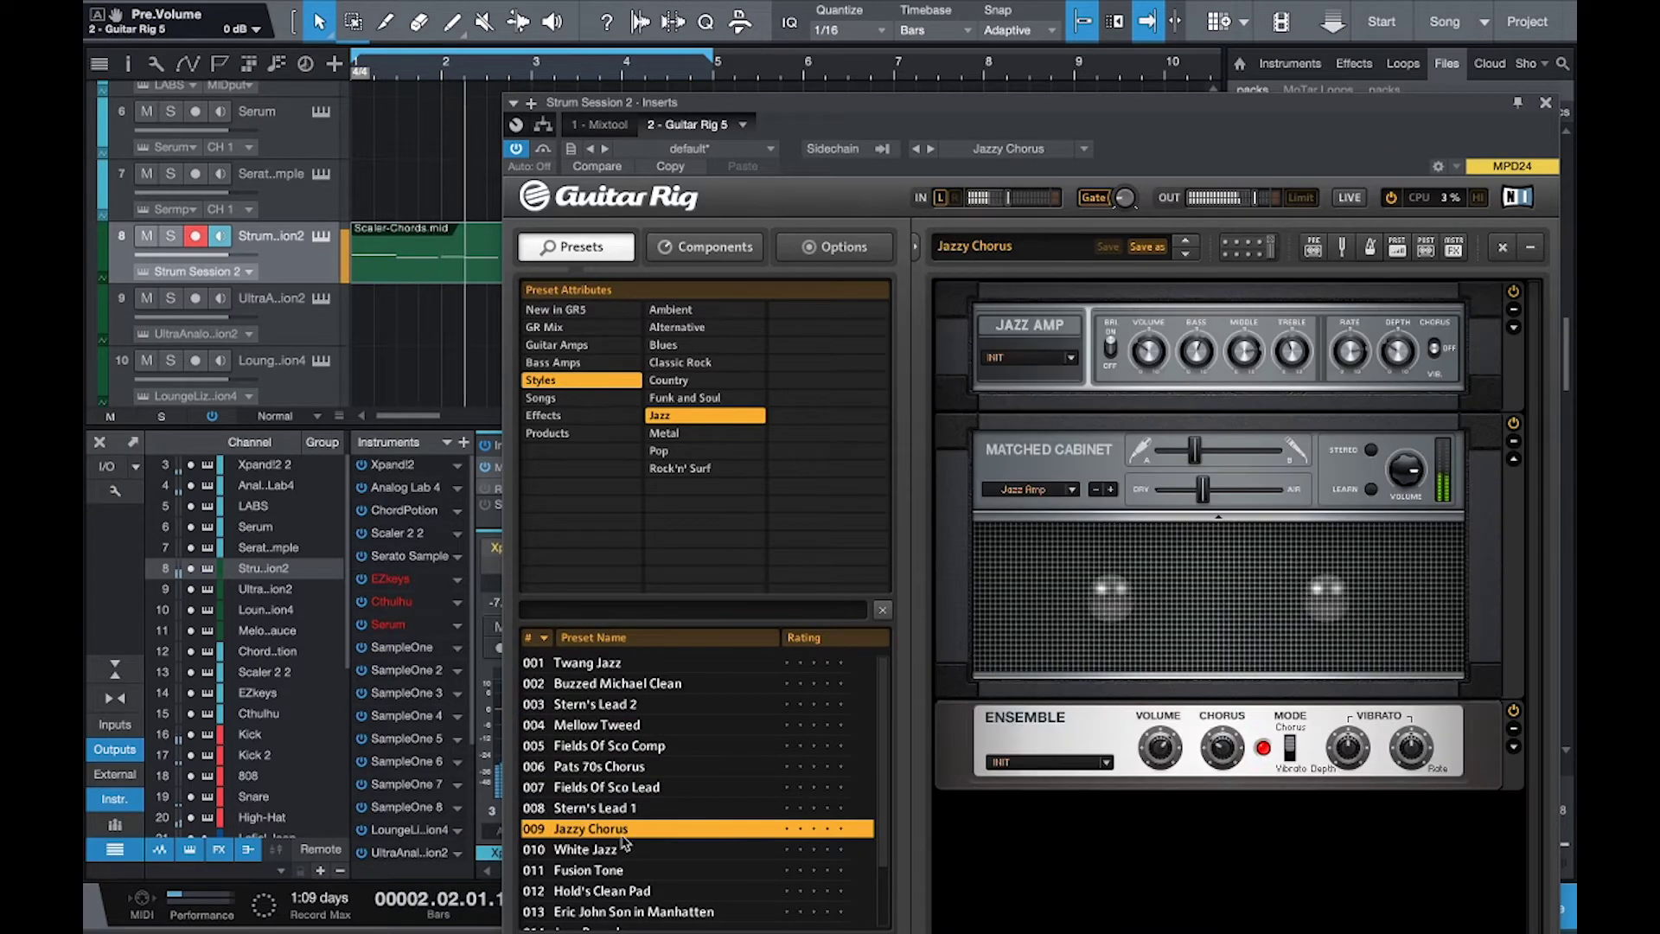
click(1546, 102)
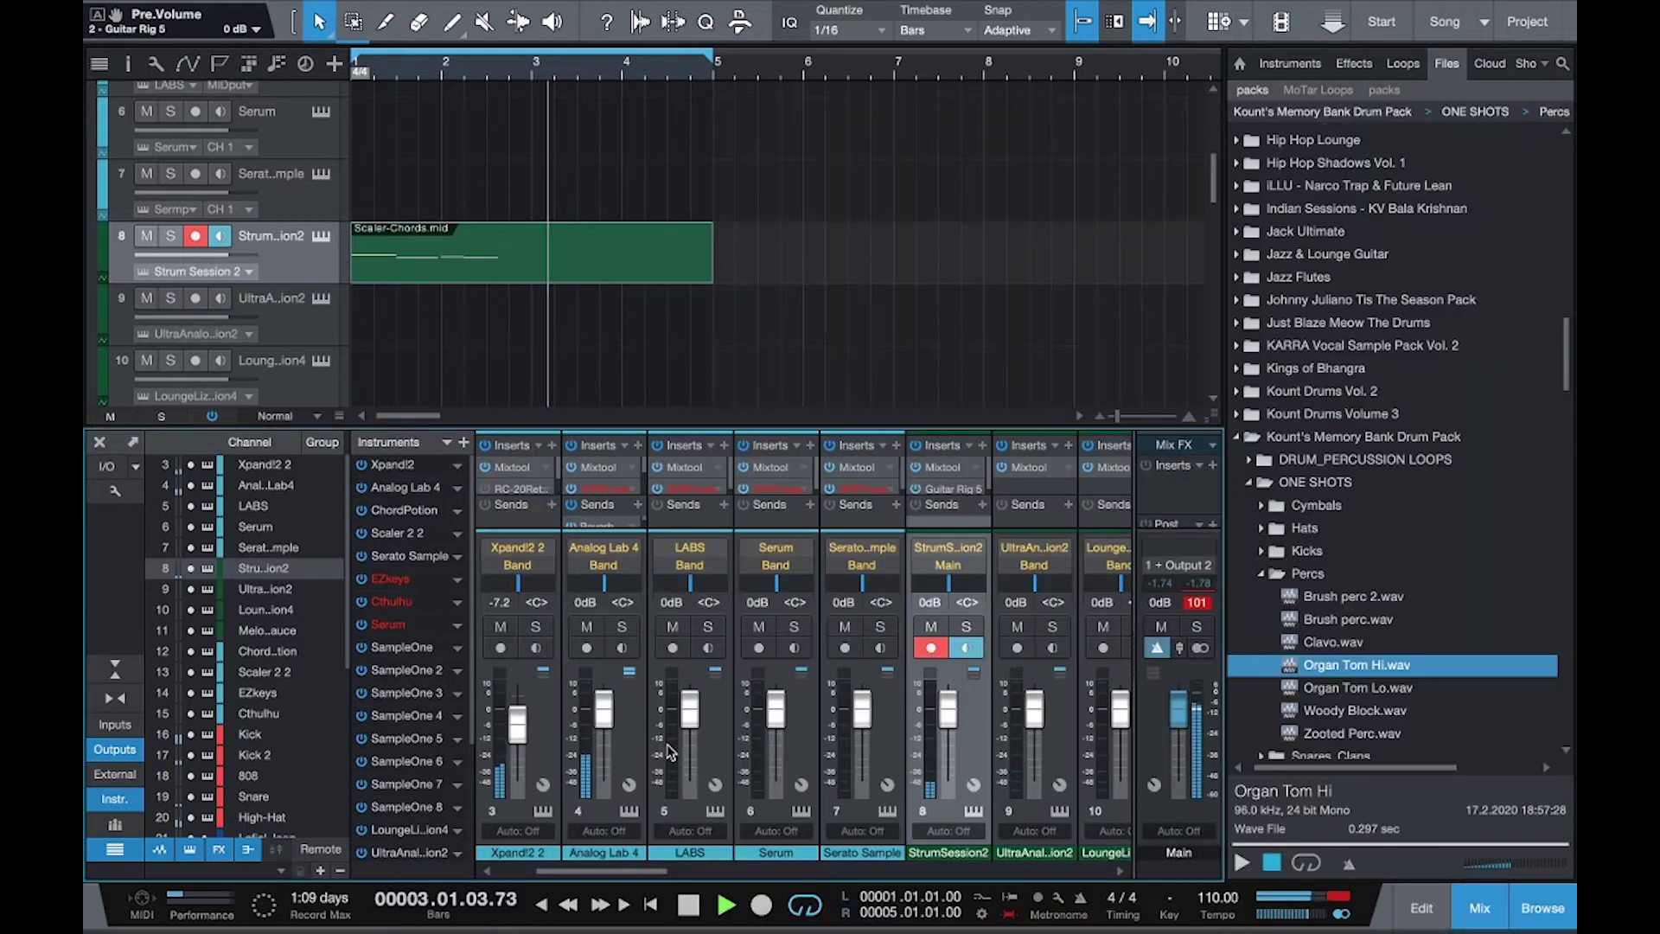
drag(940, 748, 949, 739)
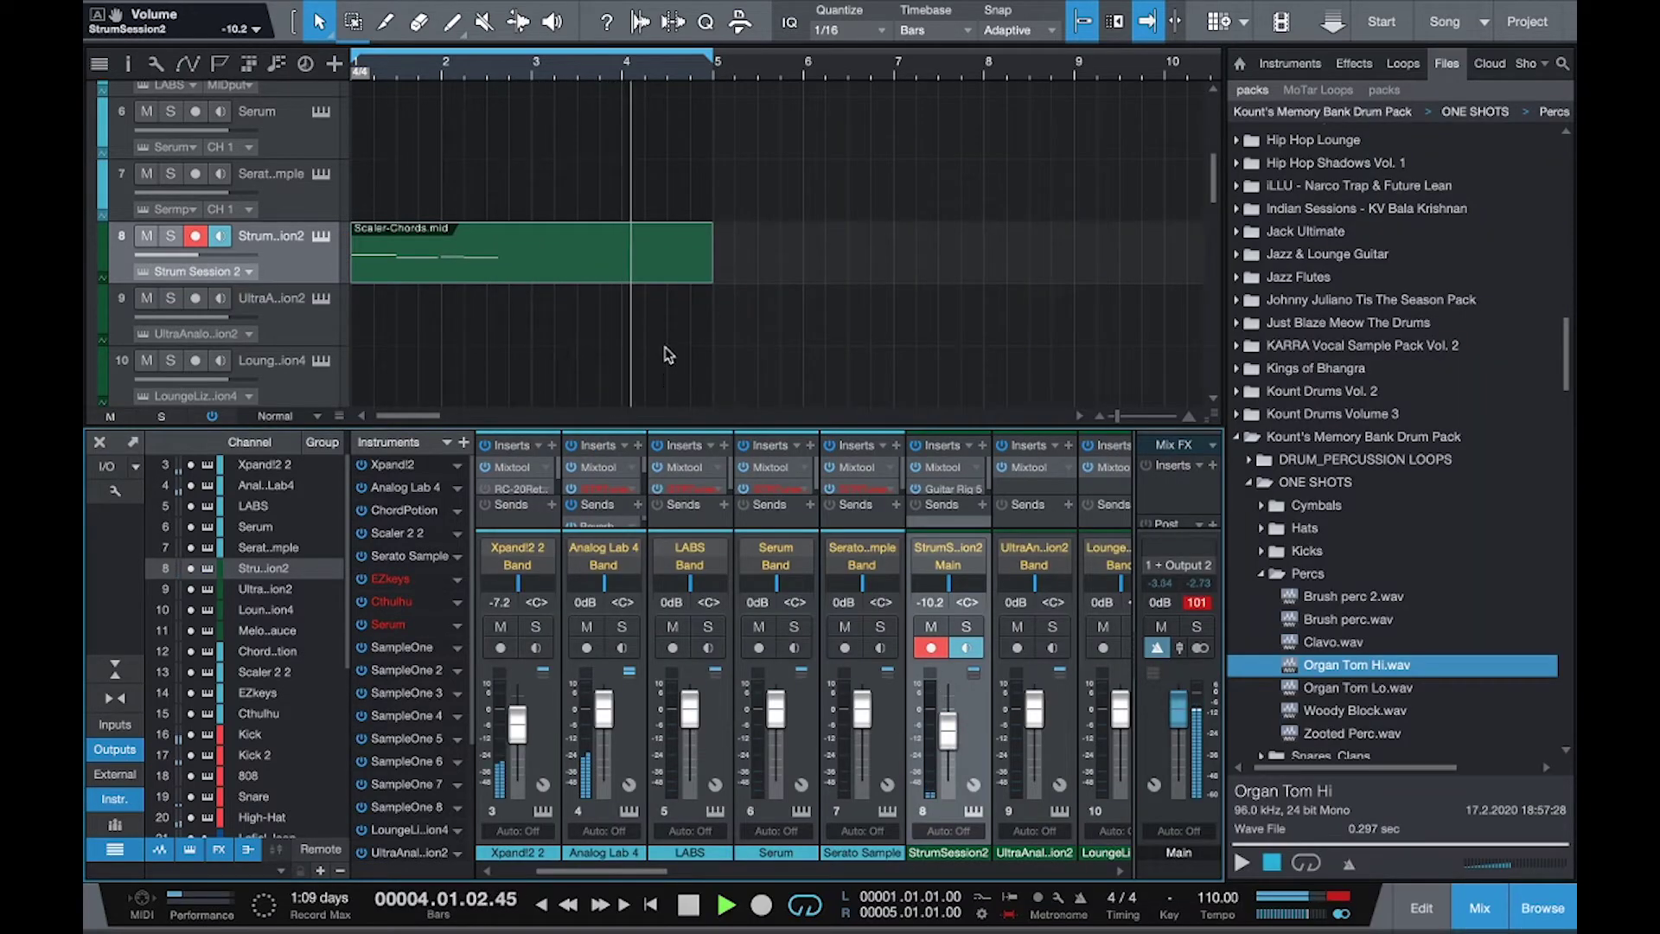
Try a one-beat E2 note at 2.4.1 in the Strum Session 2 clip and extend the F#2 note to end at 3.1.1.
double_click(634, 251)
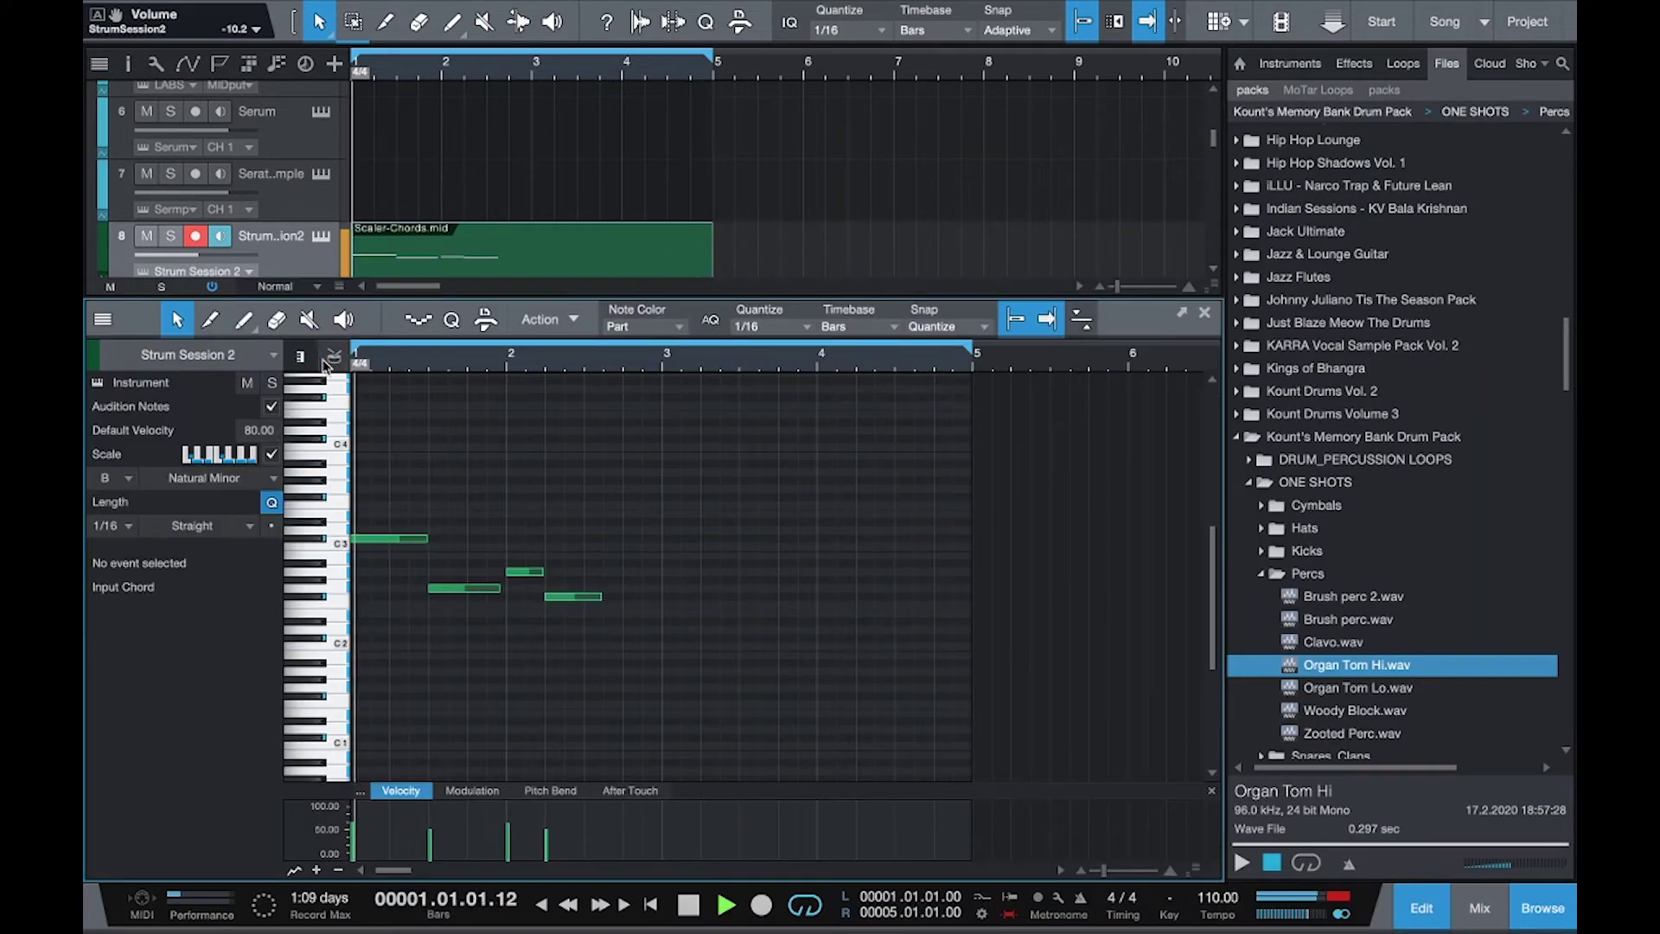
click(255, 323)
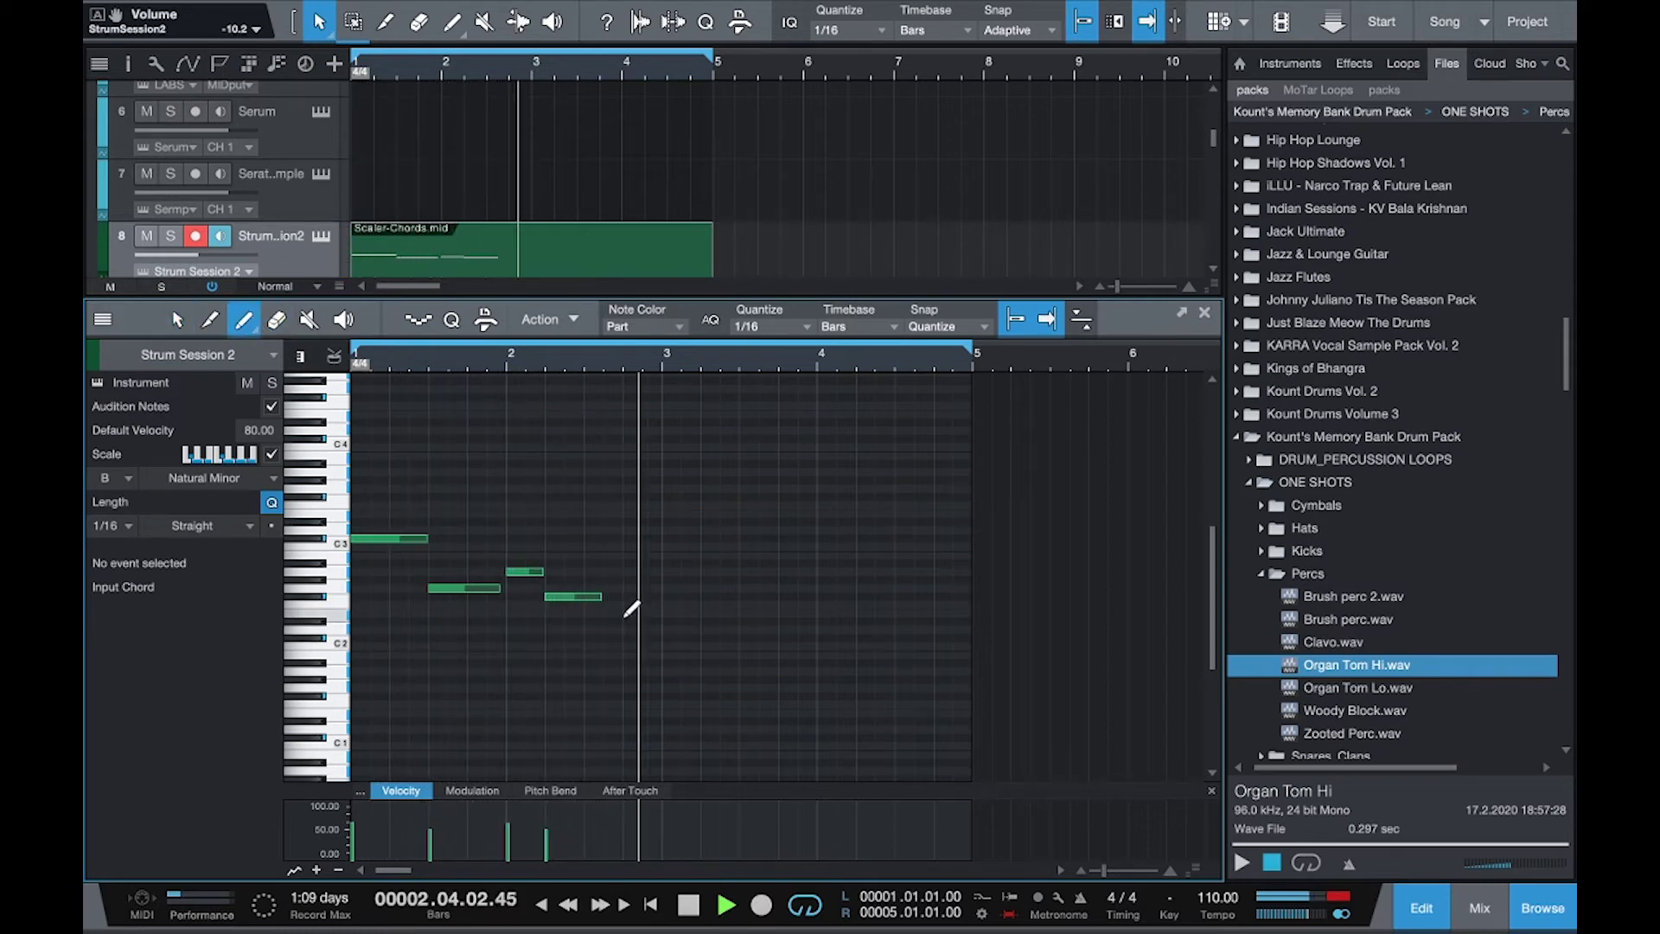
click(624, 616)
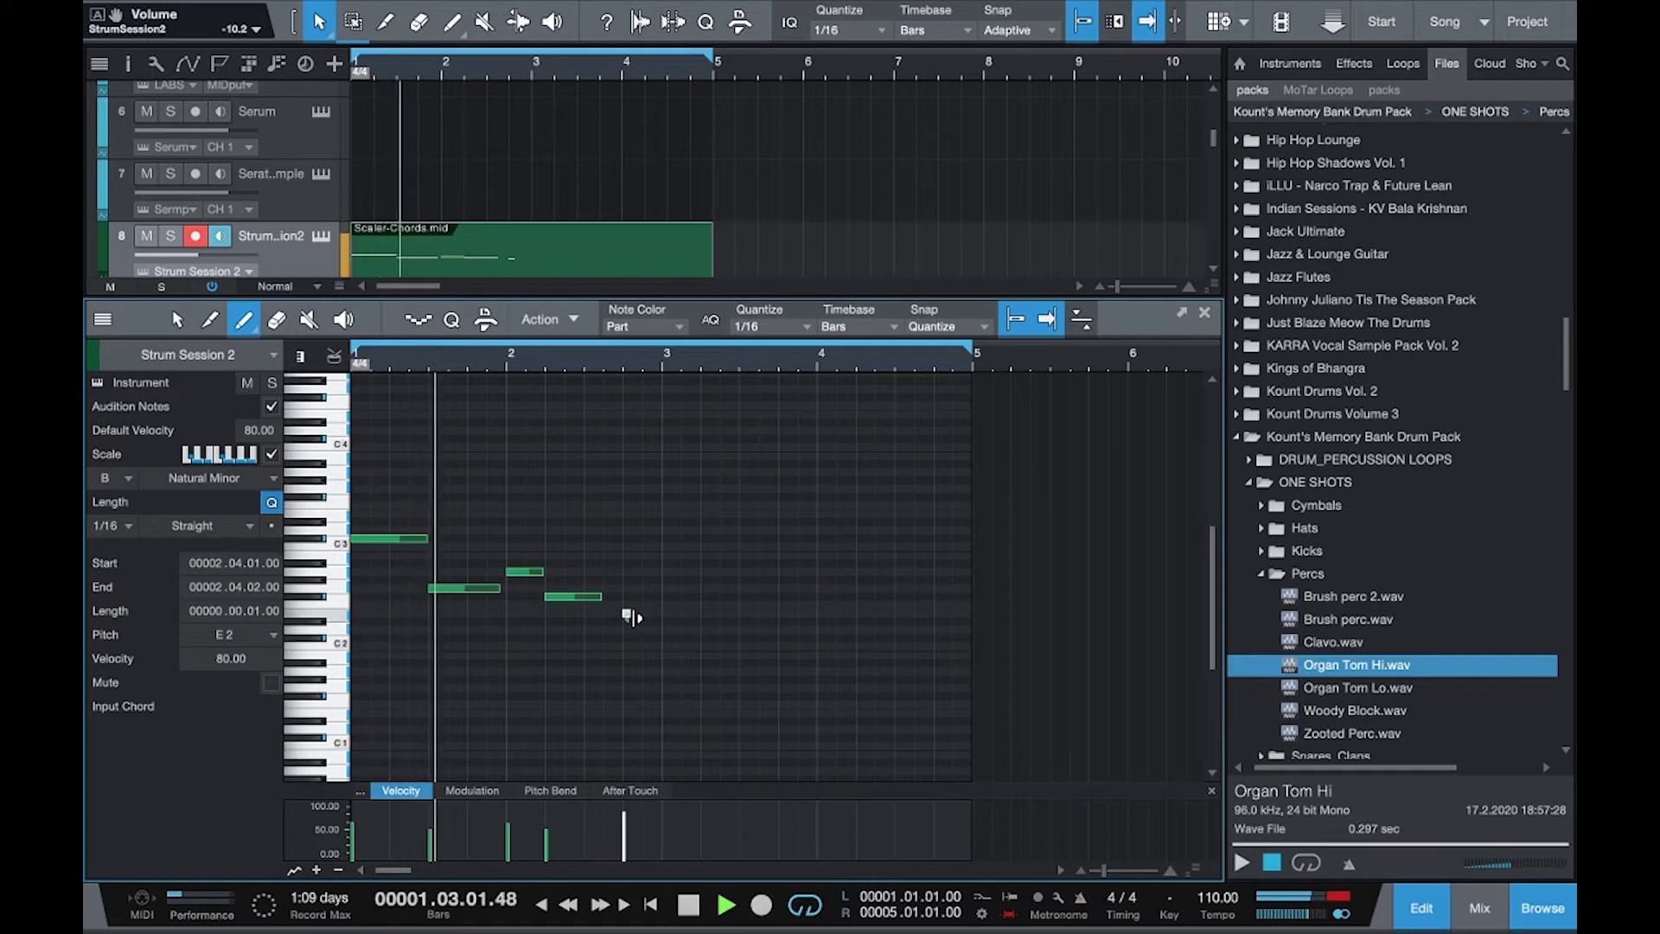
drag(623, 616, 663, 618)
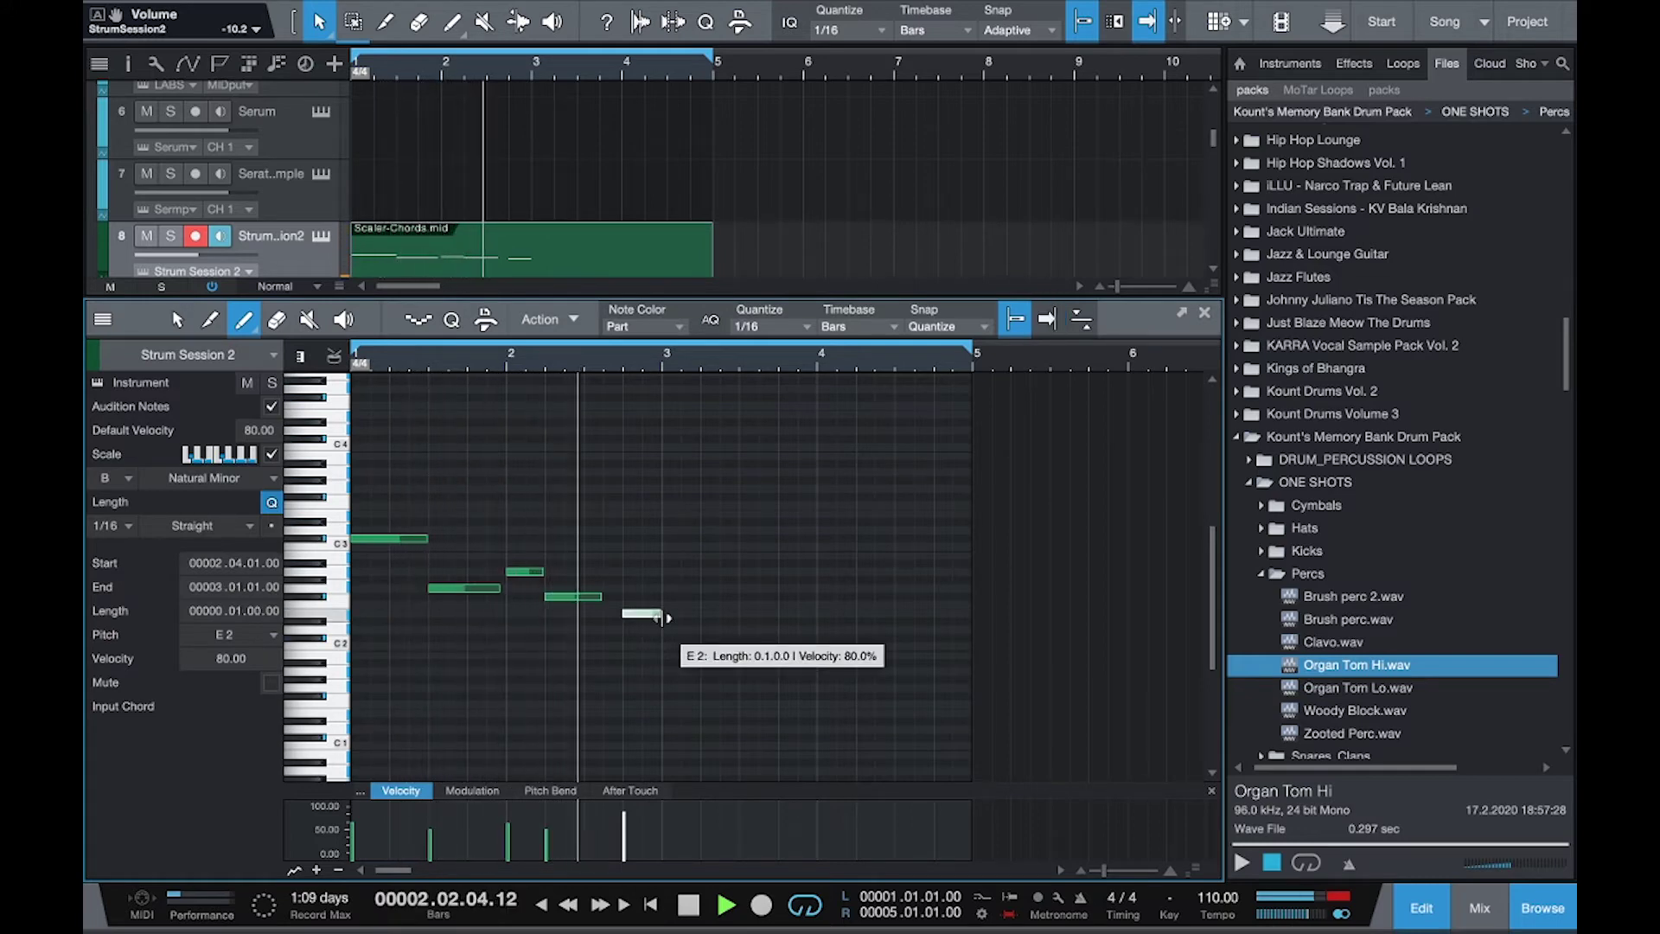
mouse_move(601, 596)
mouse_down()
mouse_move(634, 594)
mouse_move(637, 561)
mouse_move(641, 615)
mouse_move(631, 596)
mouse_move(662, 595)
mouse_up()
key(1)
key(space)
key(Delete)
key(F2)
Insert RC-20 Retro Color on the Strum Session 2 channel and load its user preset MO Guitar.
key(F3)
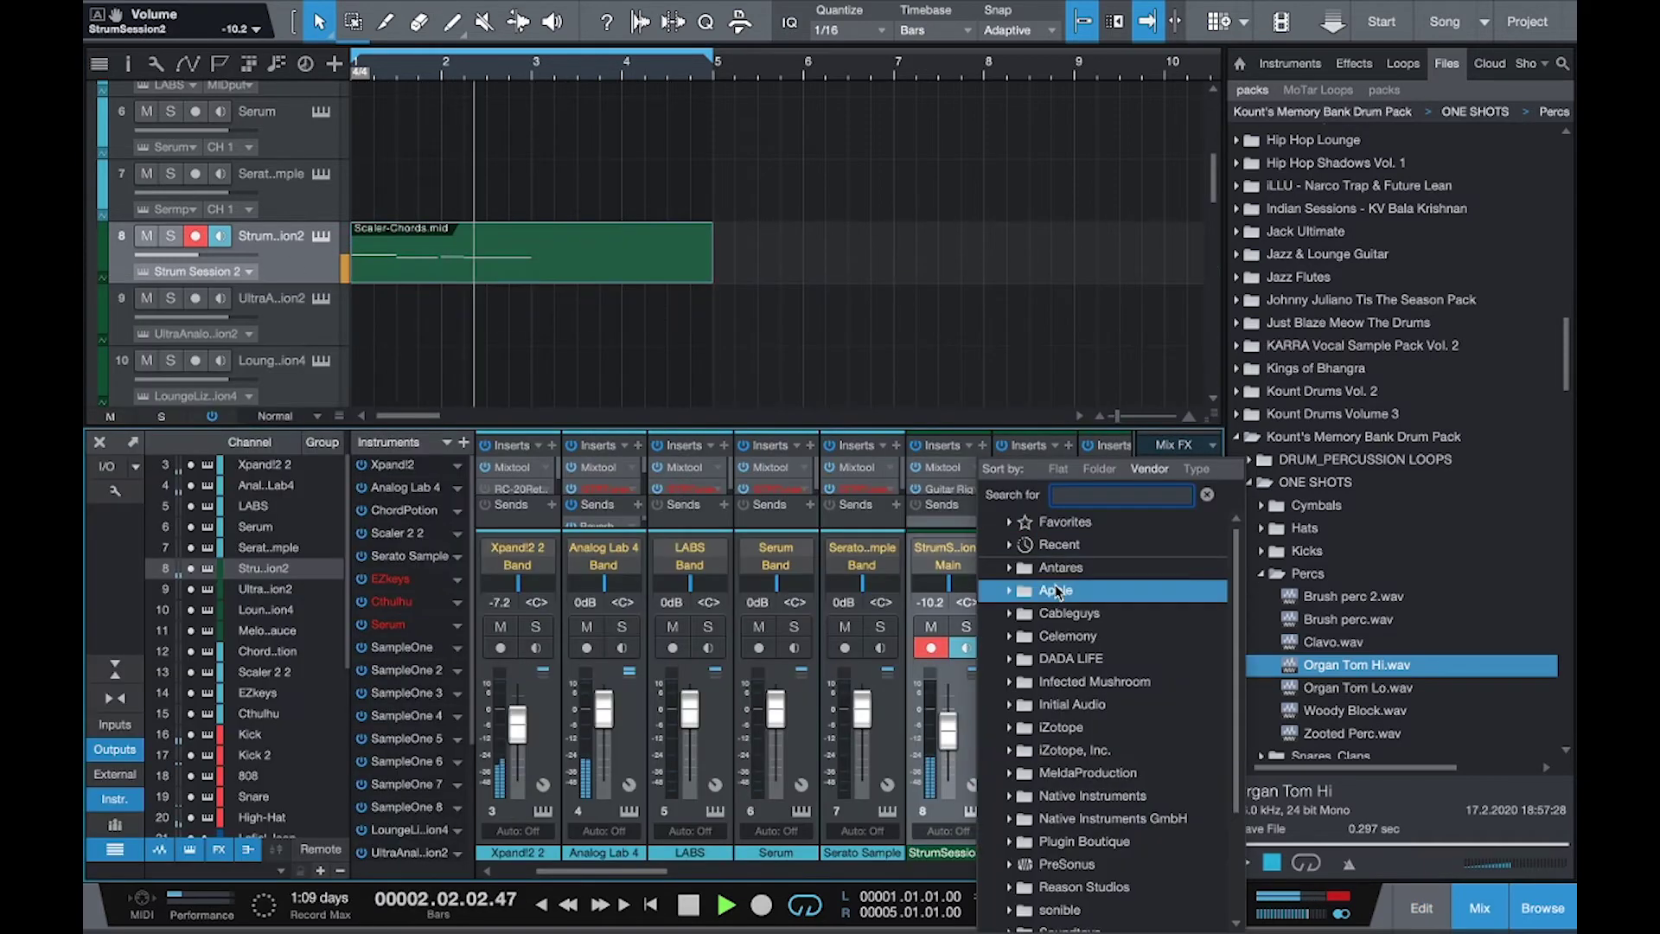
click(951, 489)
click(543, 334)
scroll(697, 415, down, 2)
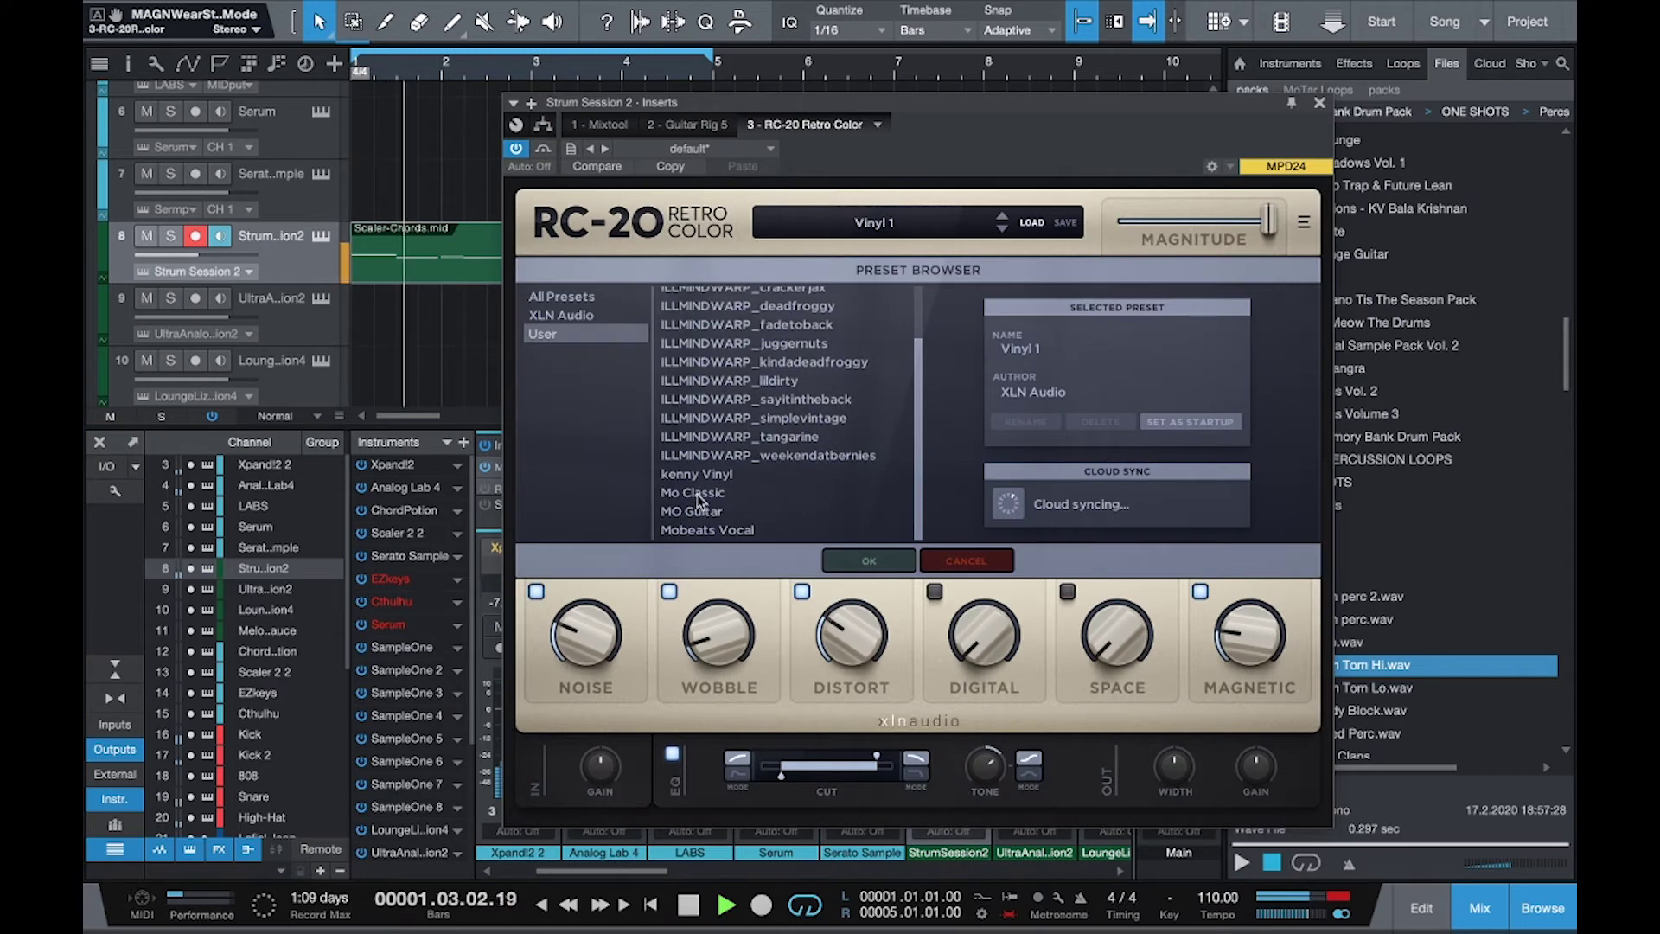
click(697, 512)
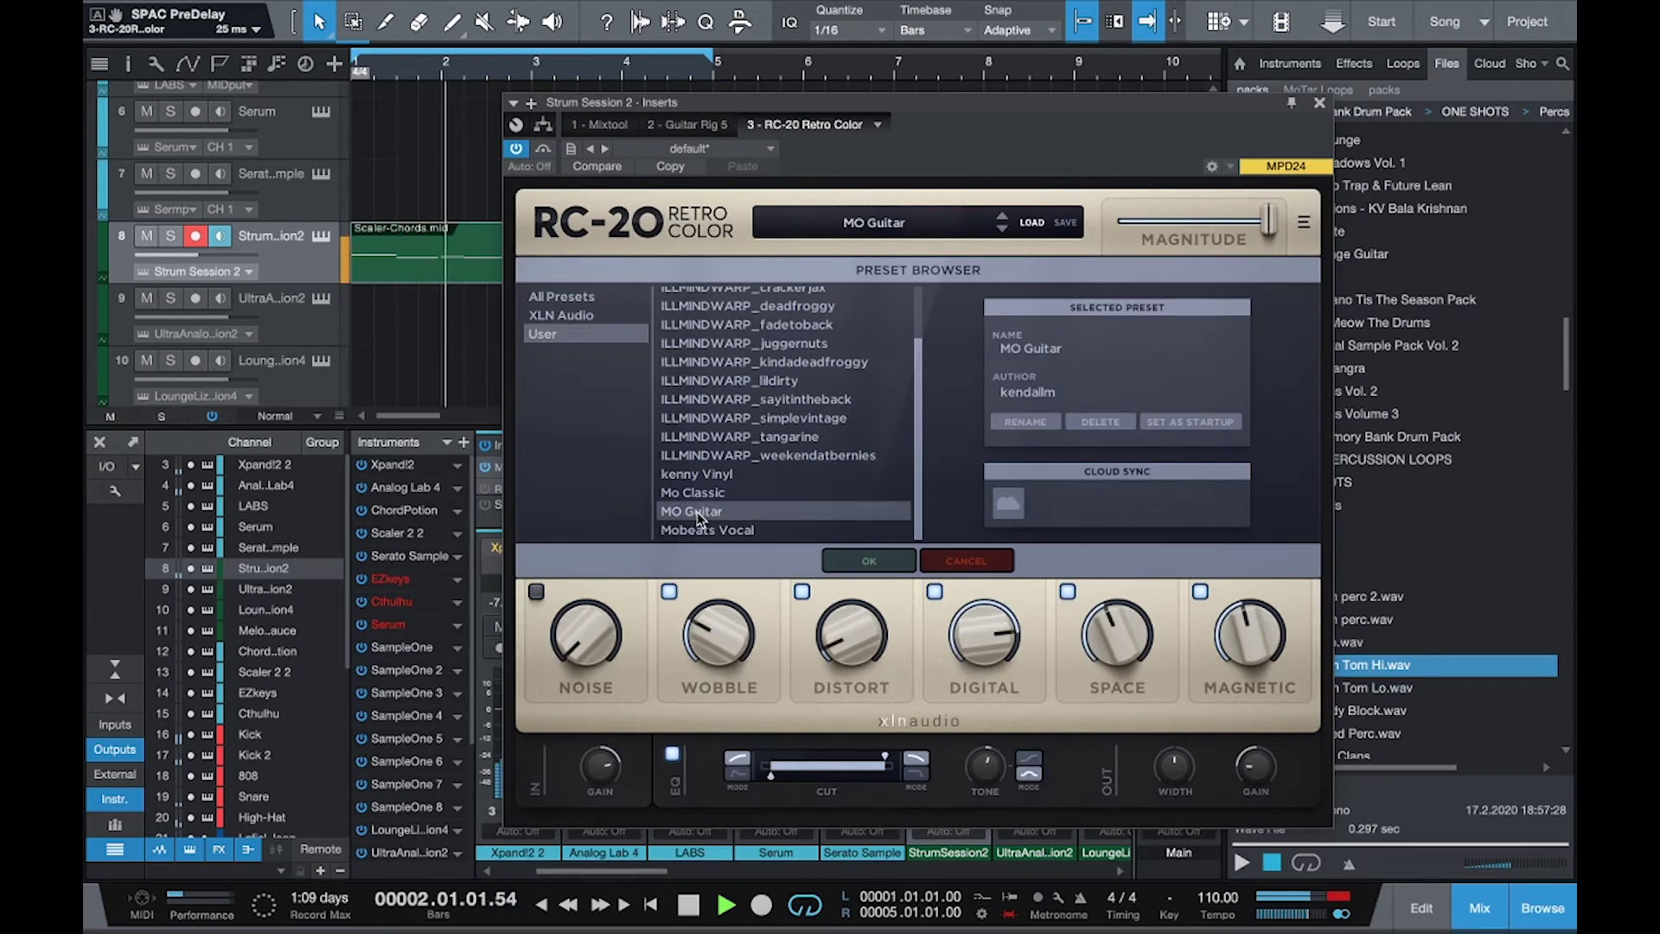
click(884, 557)
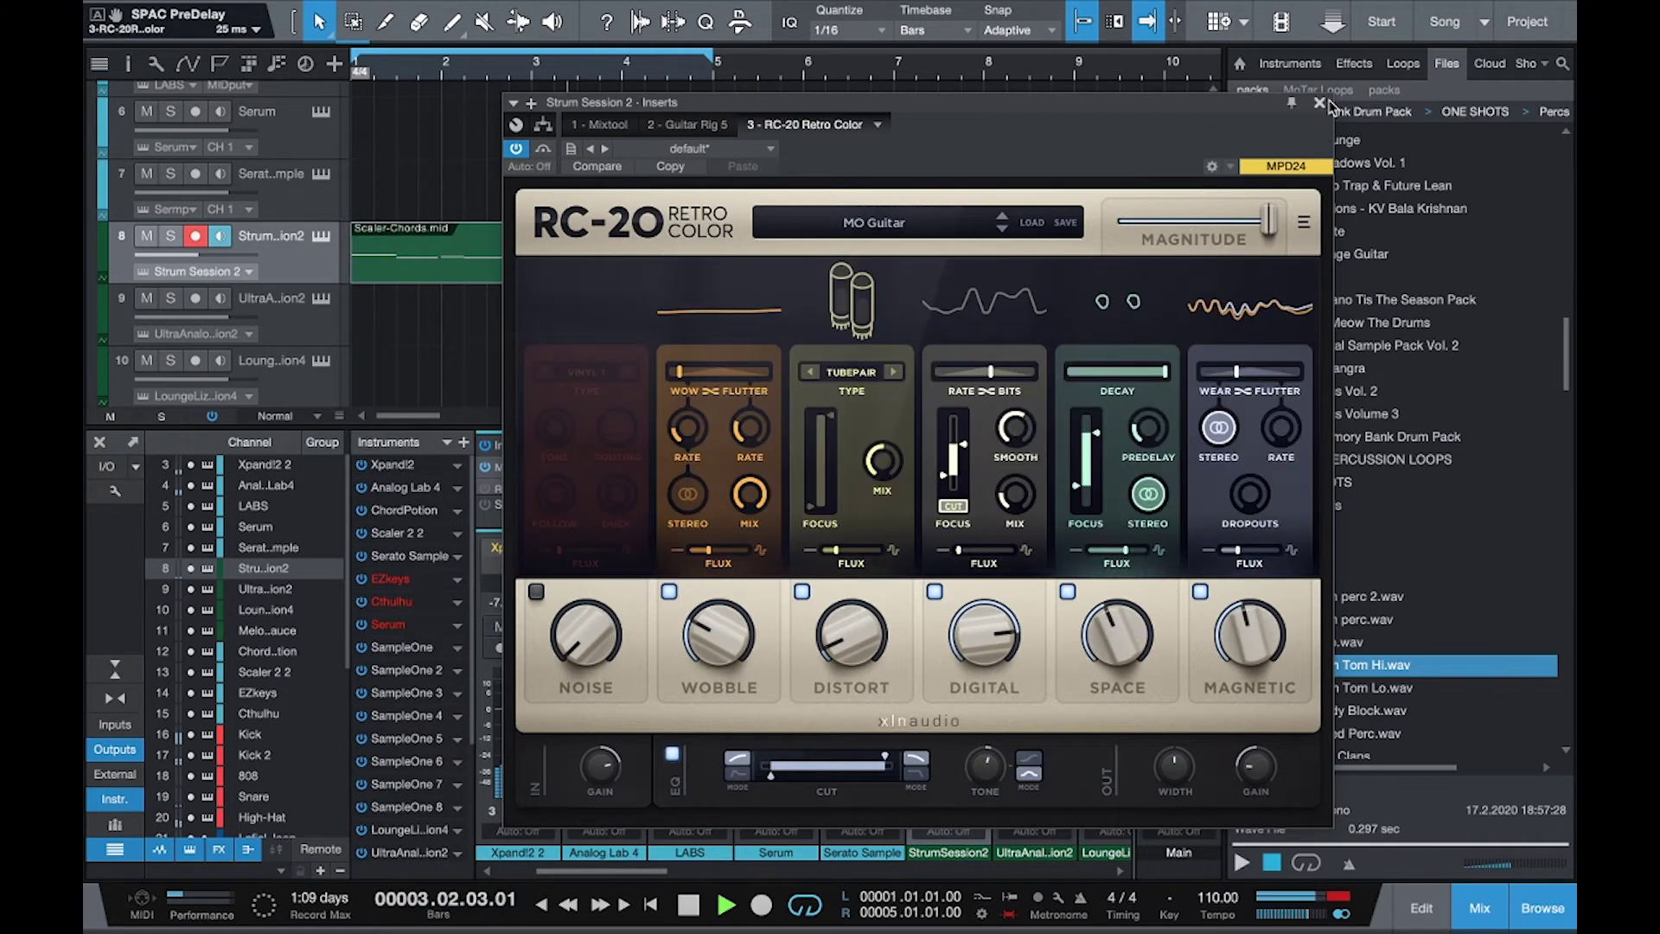
key(ctrl+w)
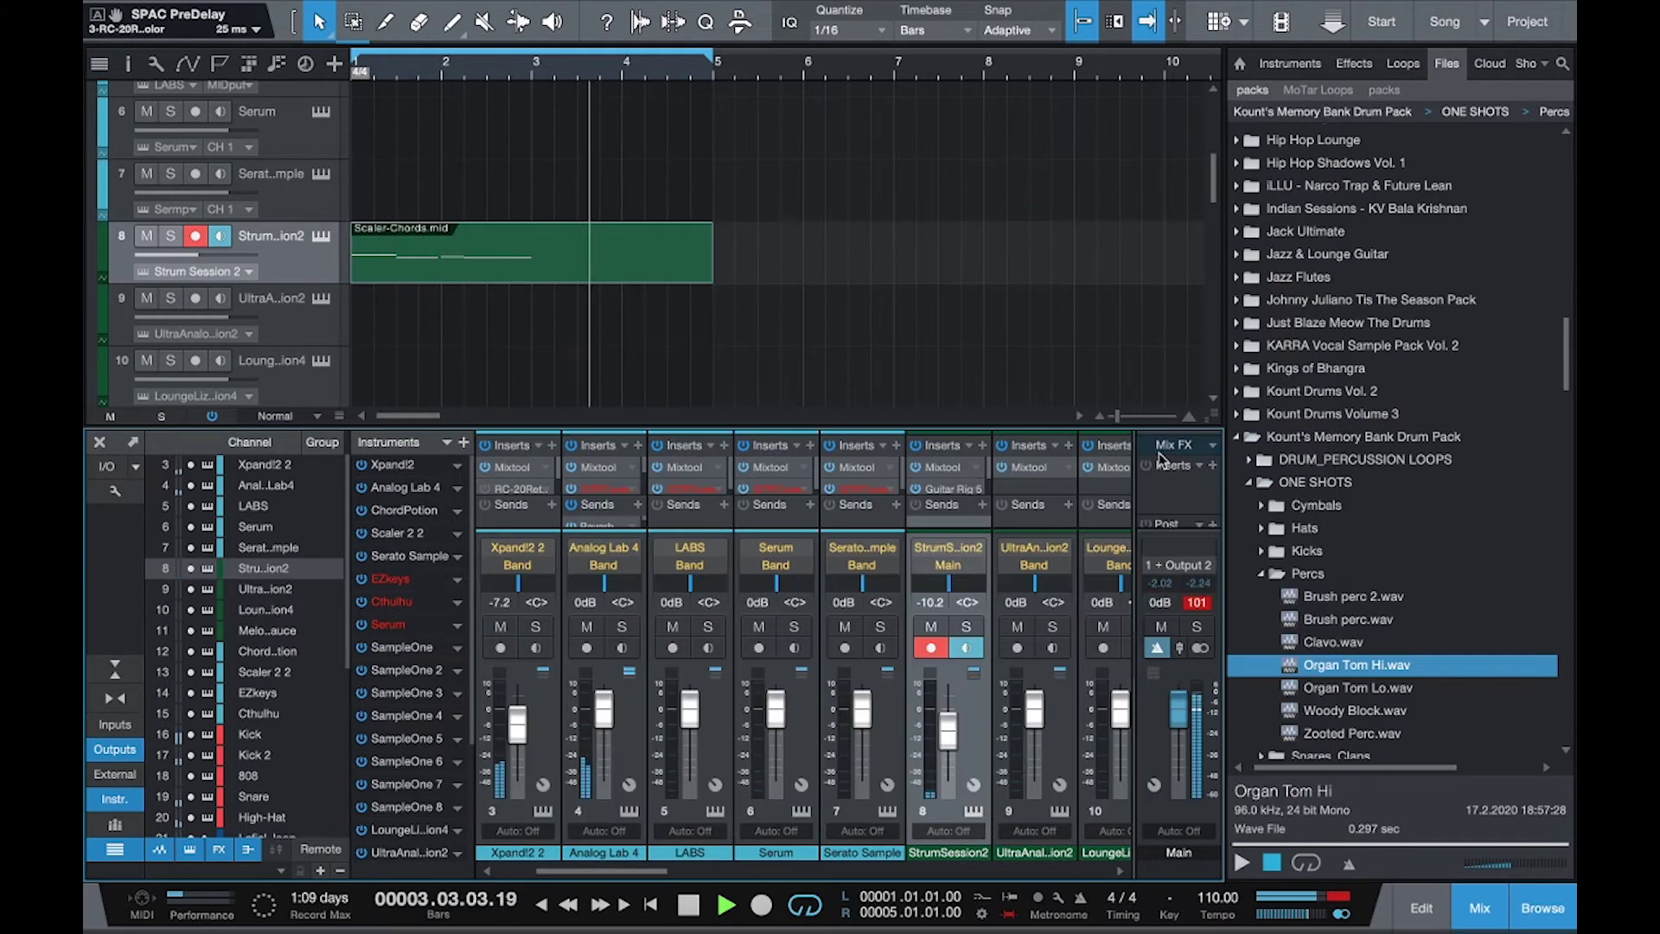
Add a Reverb send to the Strum Session 2 channel at a level of +1.1 dB and close the mixer.
click(983, 504)
click(1052, 707)
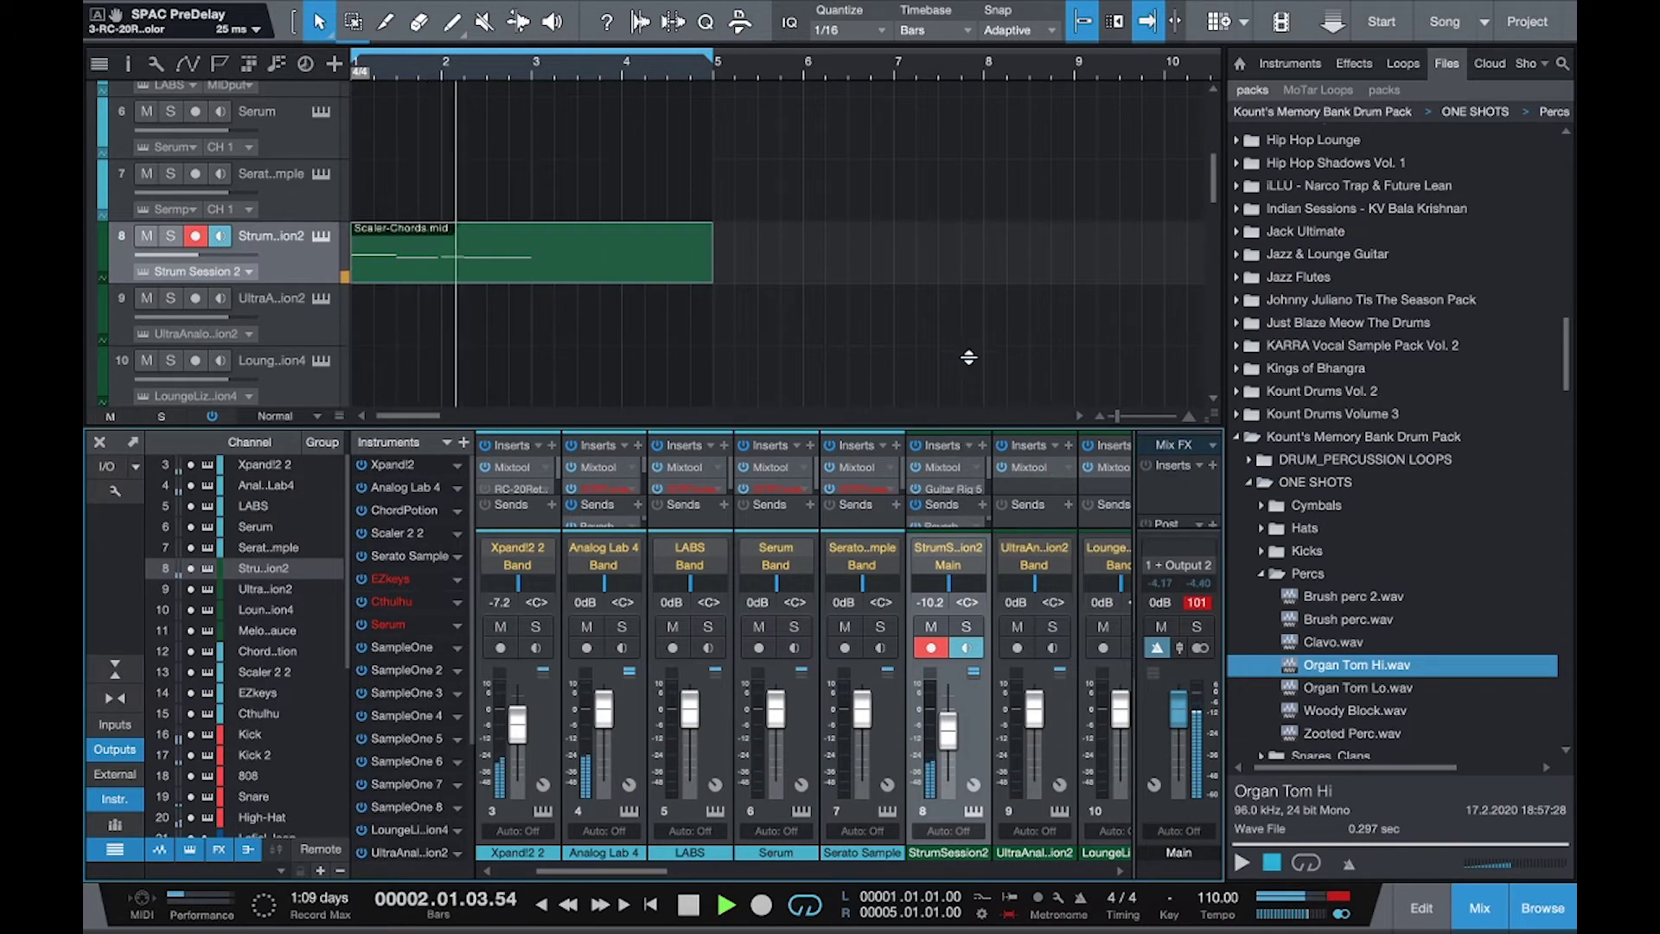
drag(968, 357, 968, 355)
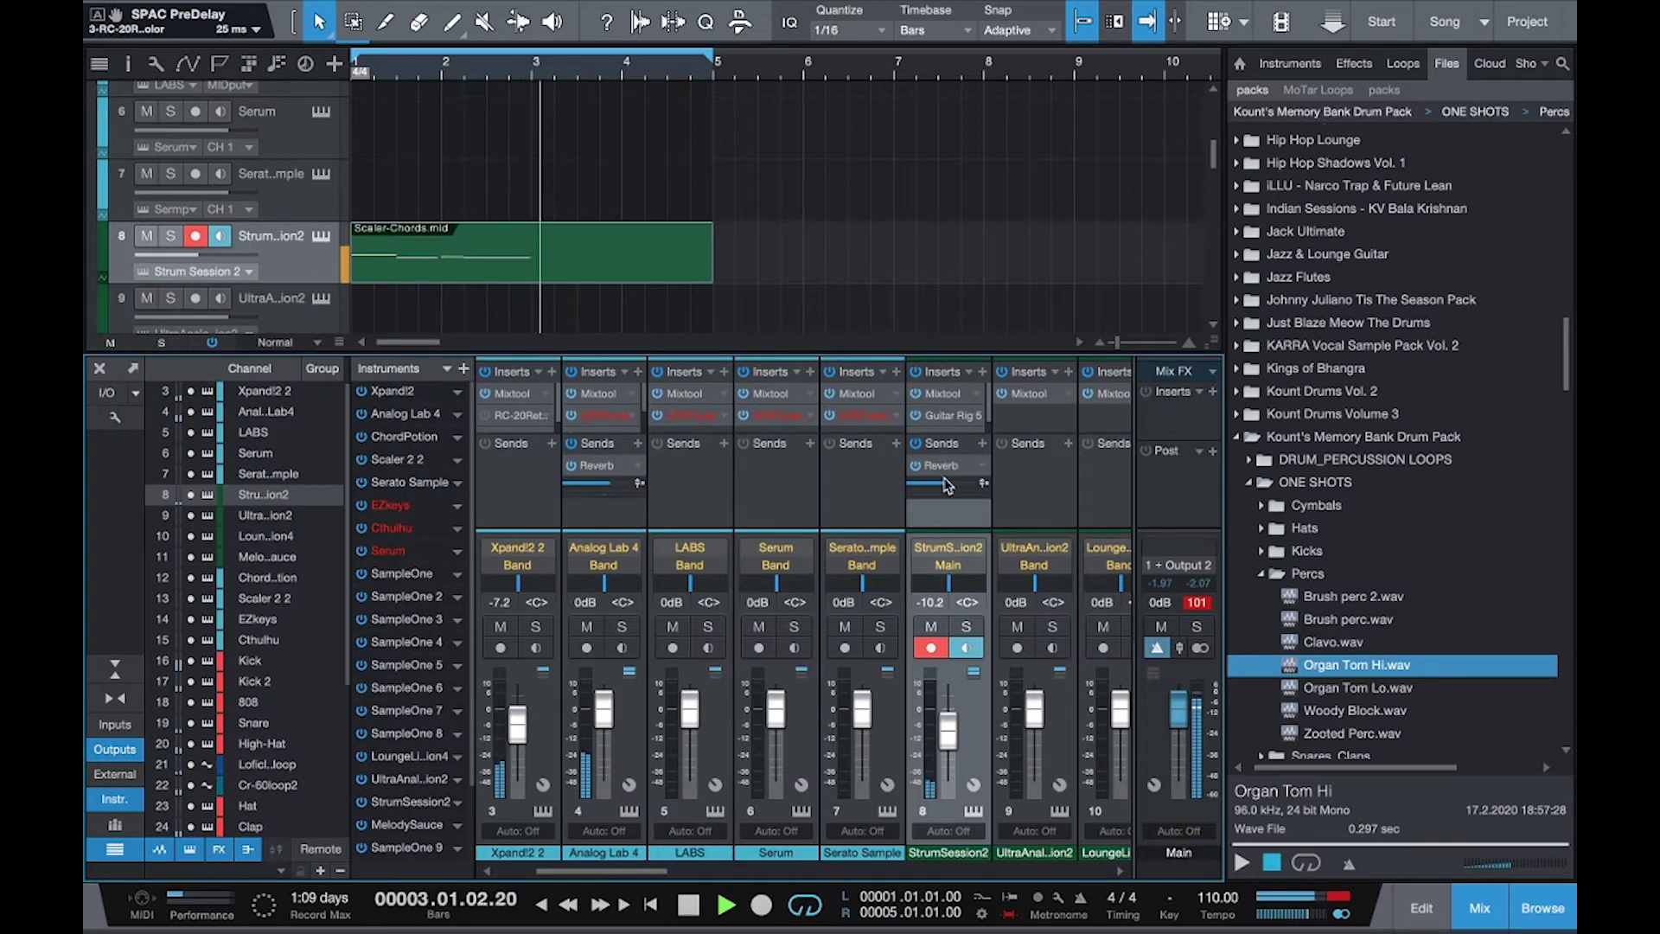
drag(947, 485, 957, 490)
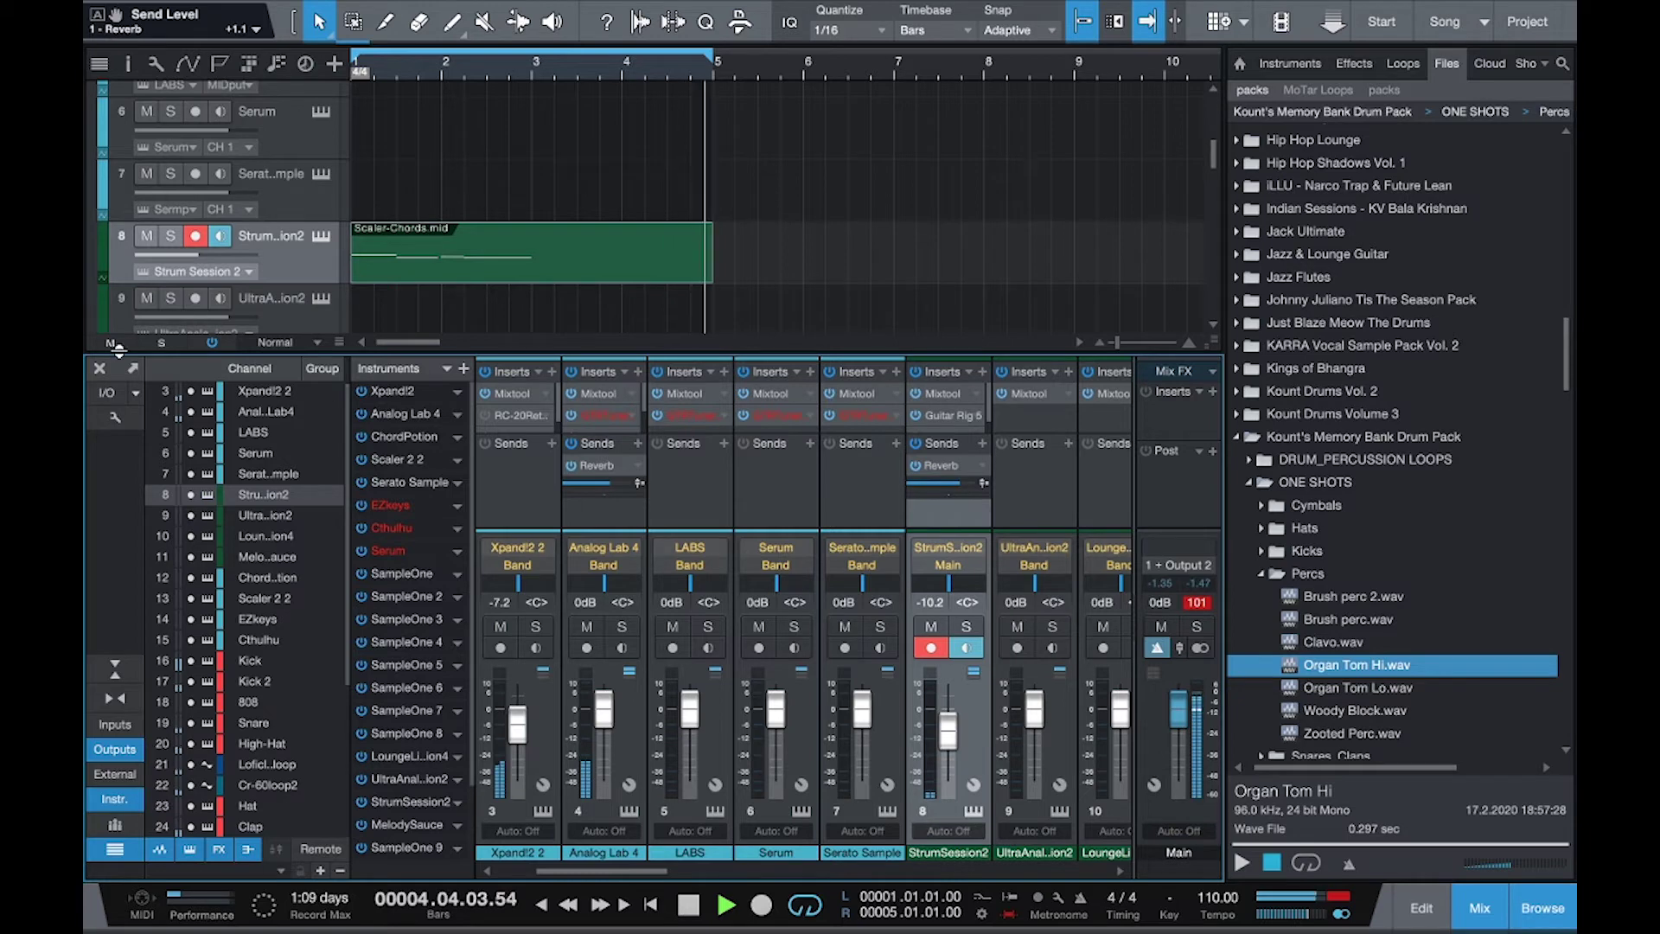
key(F3)
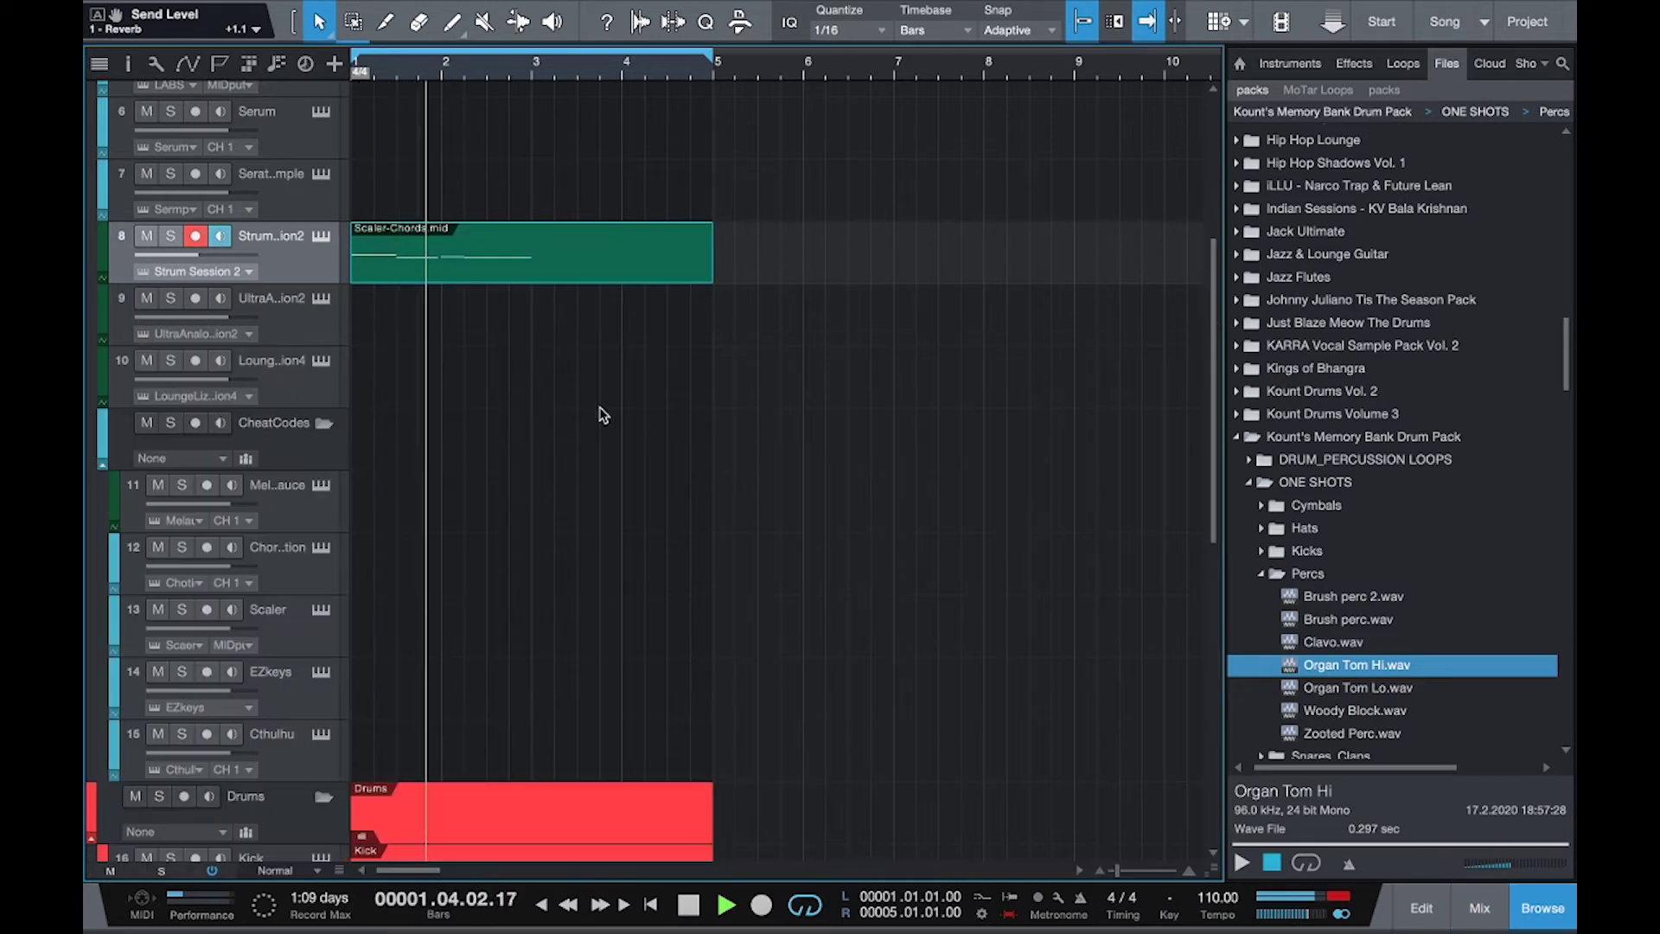
Replace the LABS instrument on the AnalogLab5 track with Arcade.
scroll(605, 408, up, 5)
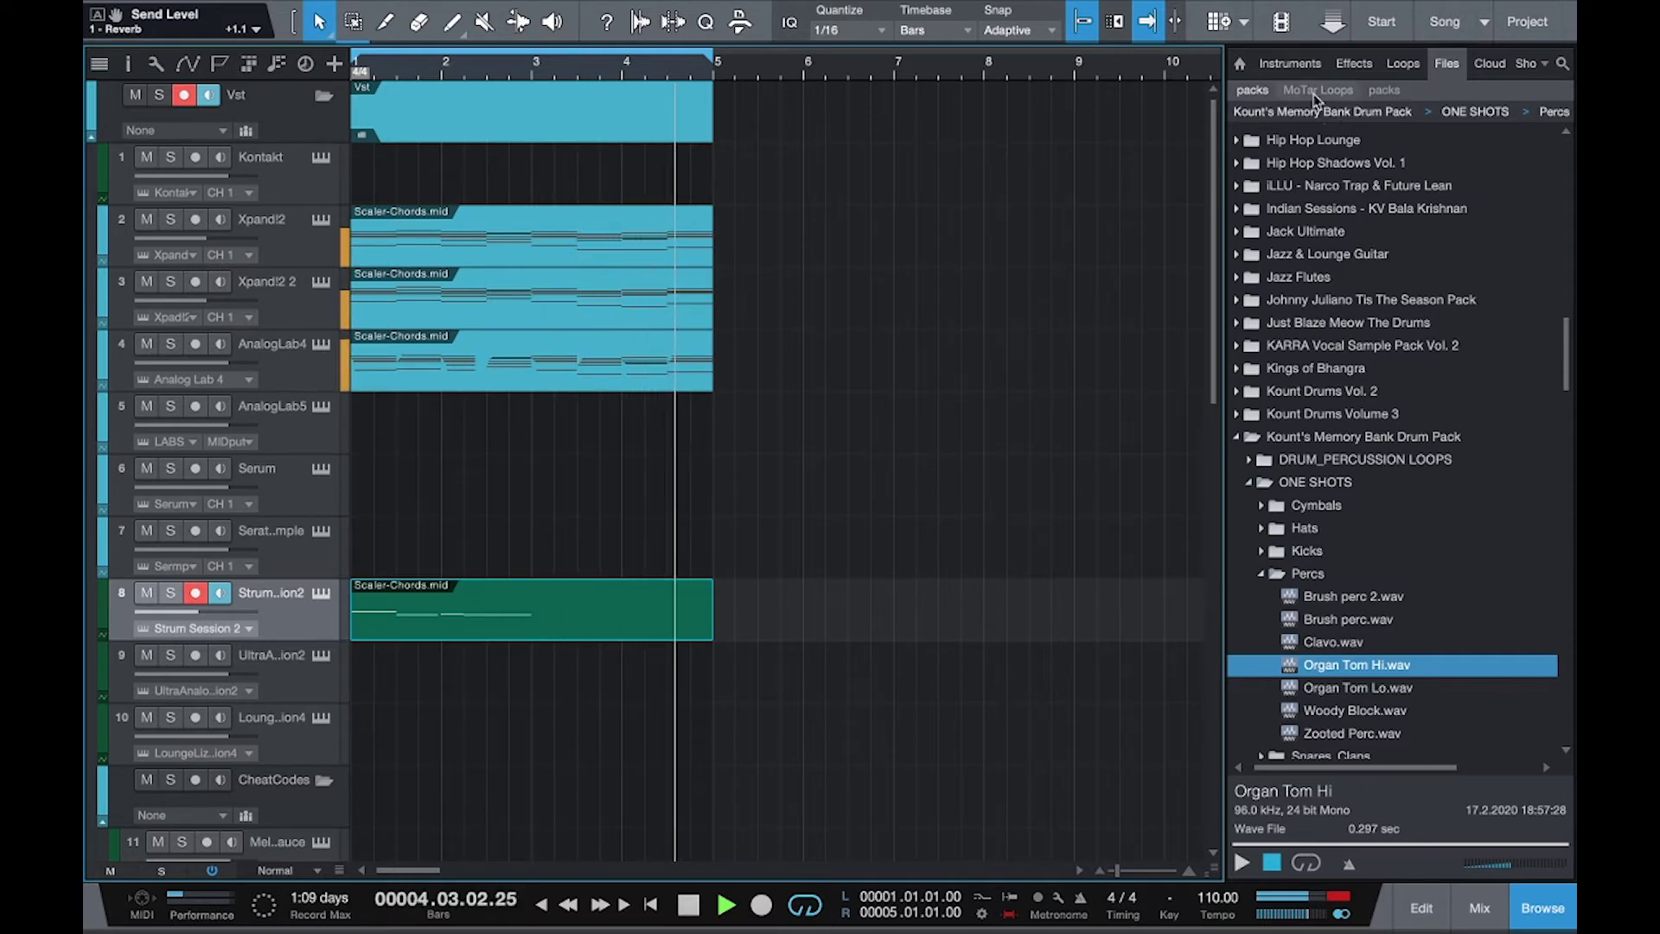
click(1289, 63)
scroll(1353, 259, up, 10)
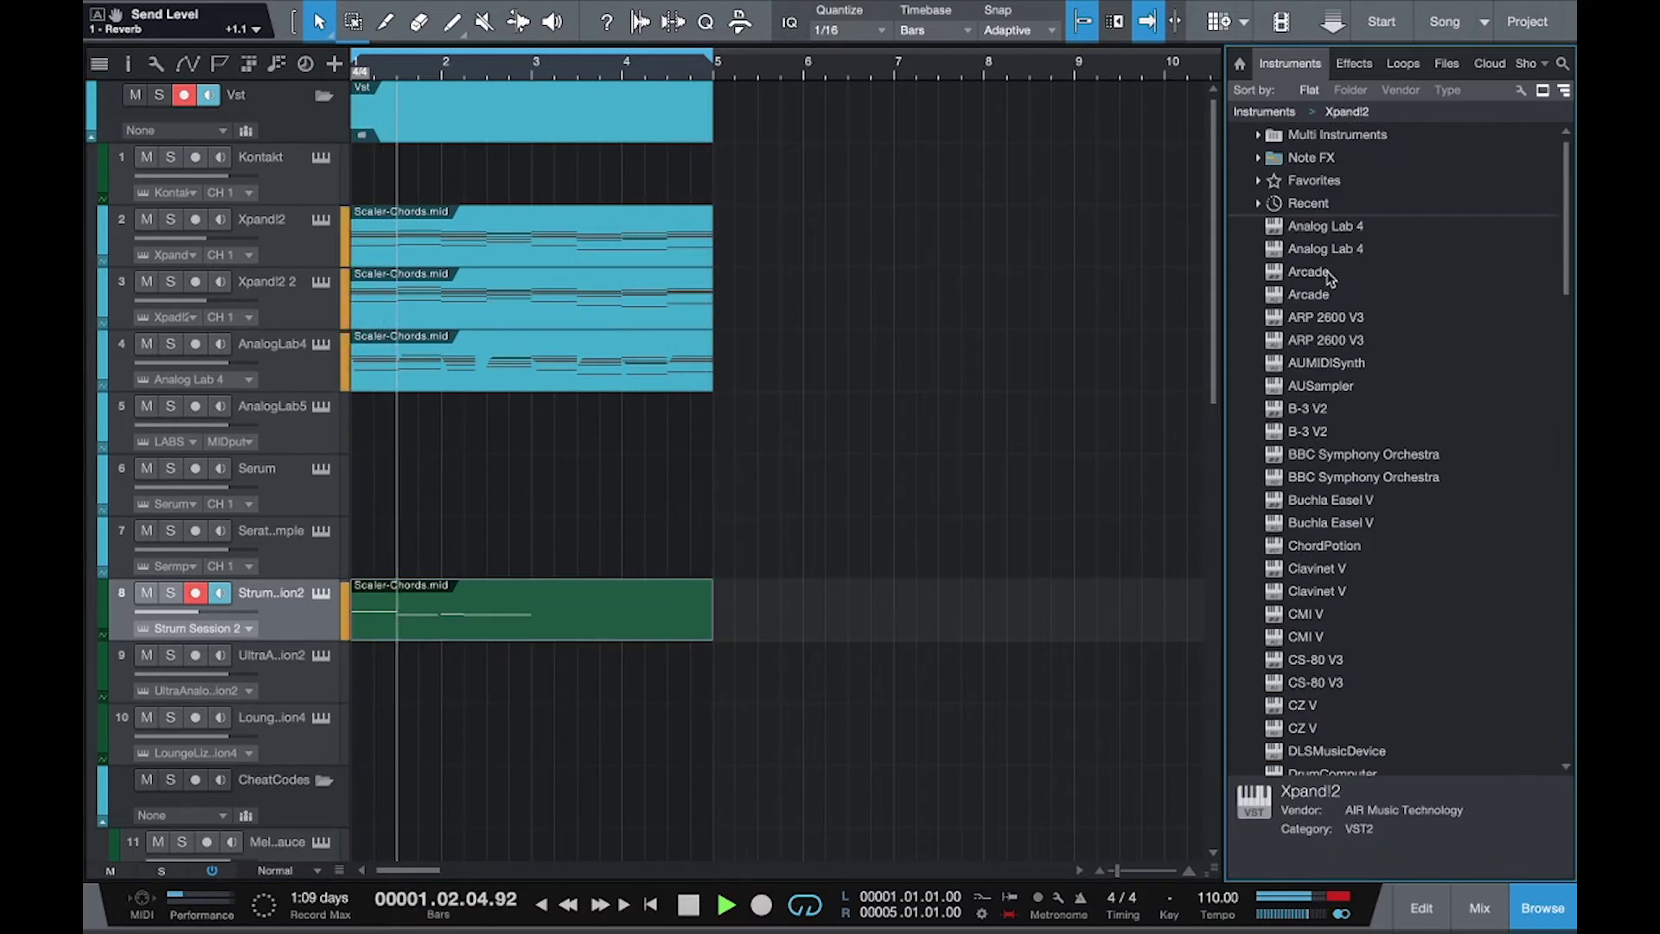
drag(1349, 270, 287, 419)
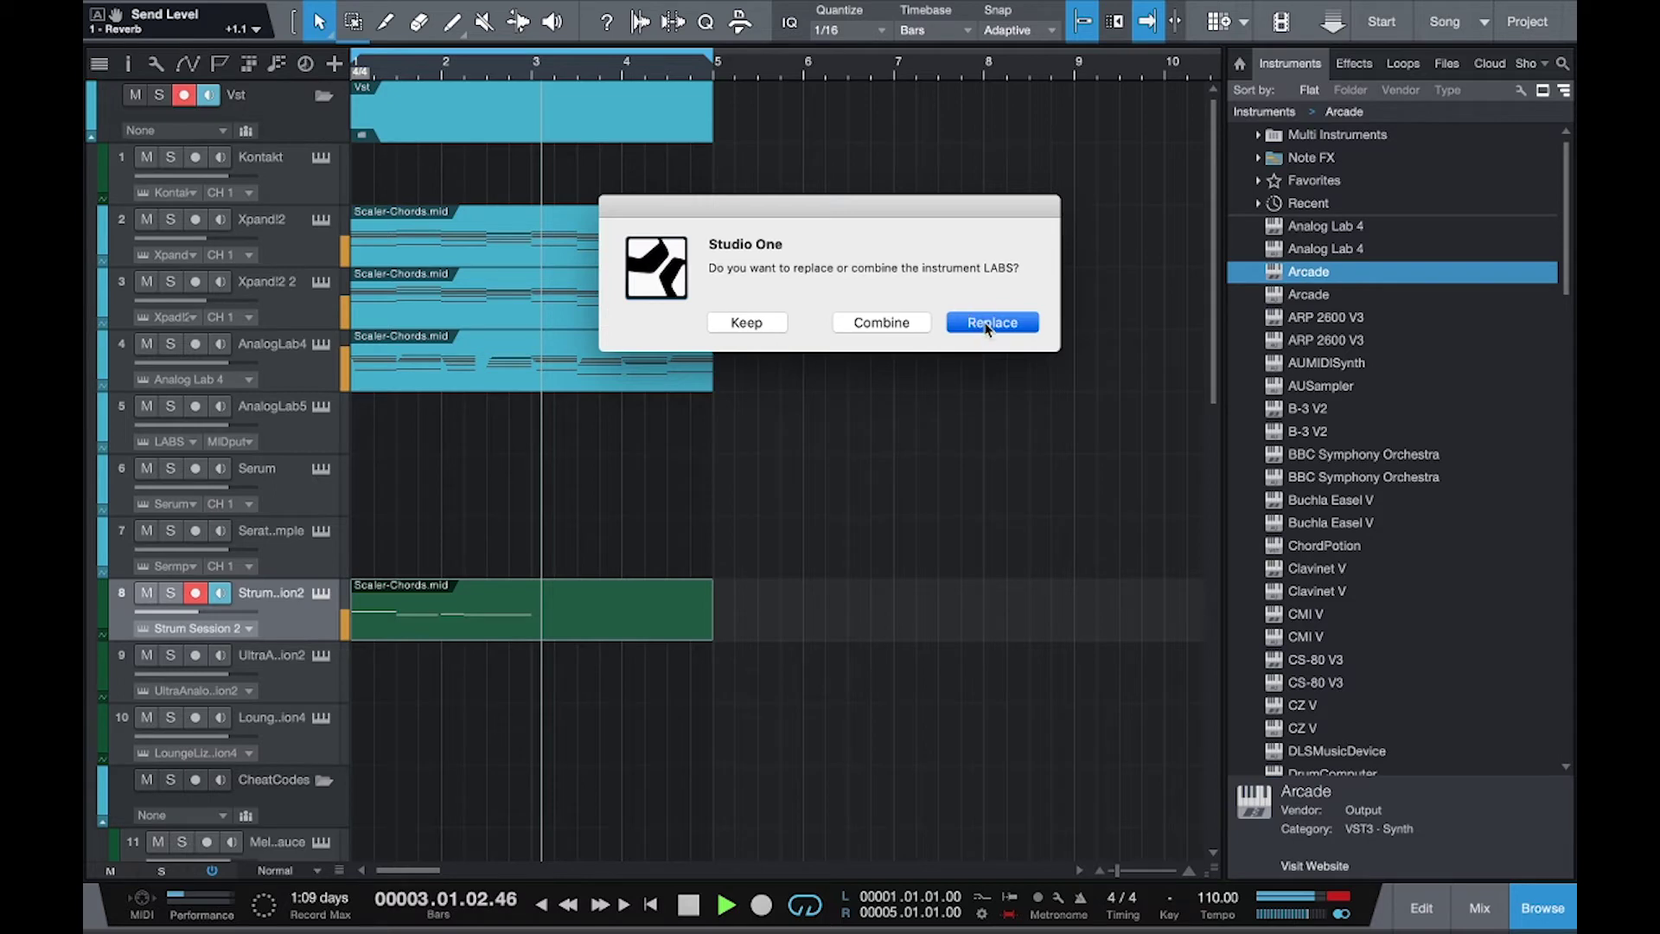
click(987, 325)
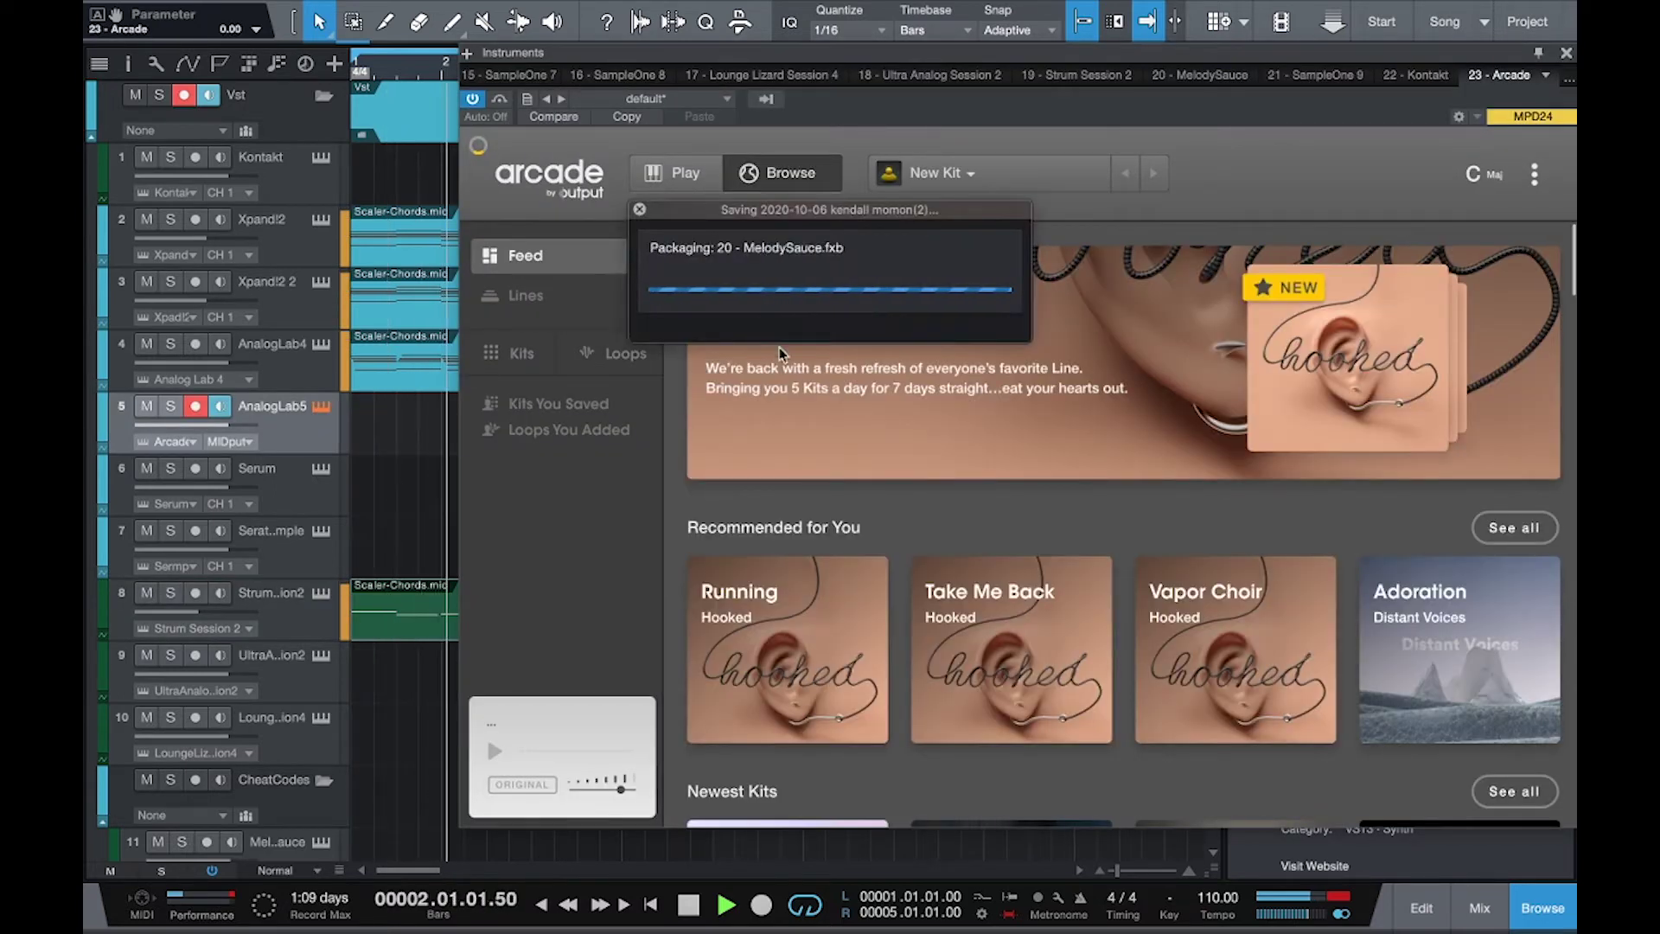
Show Arcade's kits, stop song playback, and set Arcade's session key to B minor.
click(527, 354)
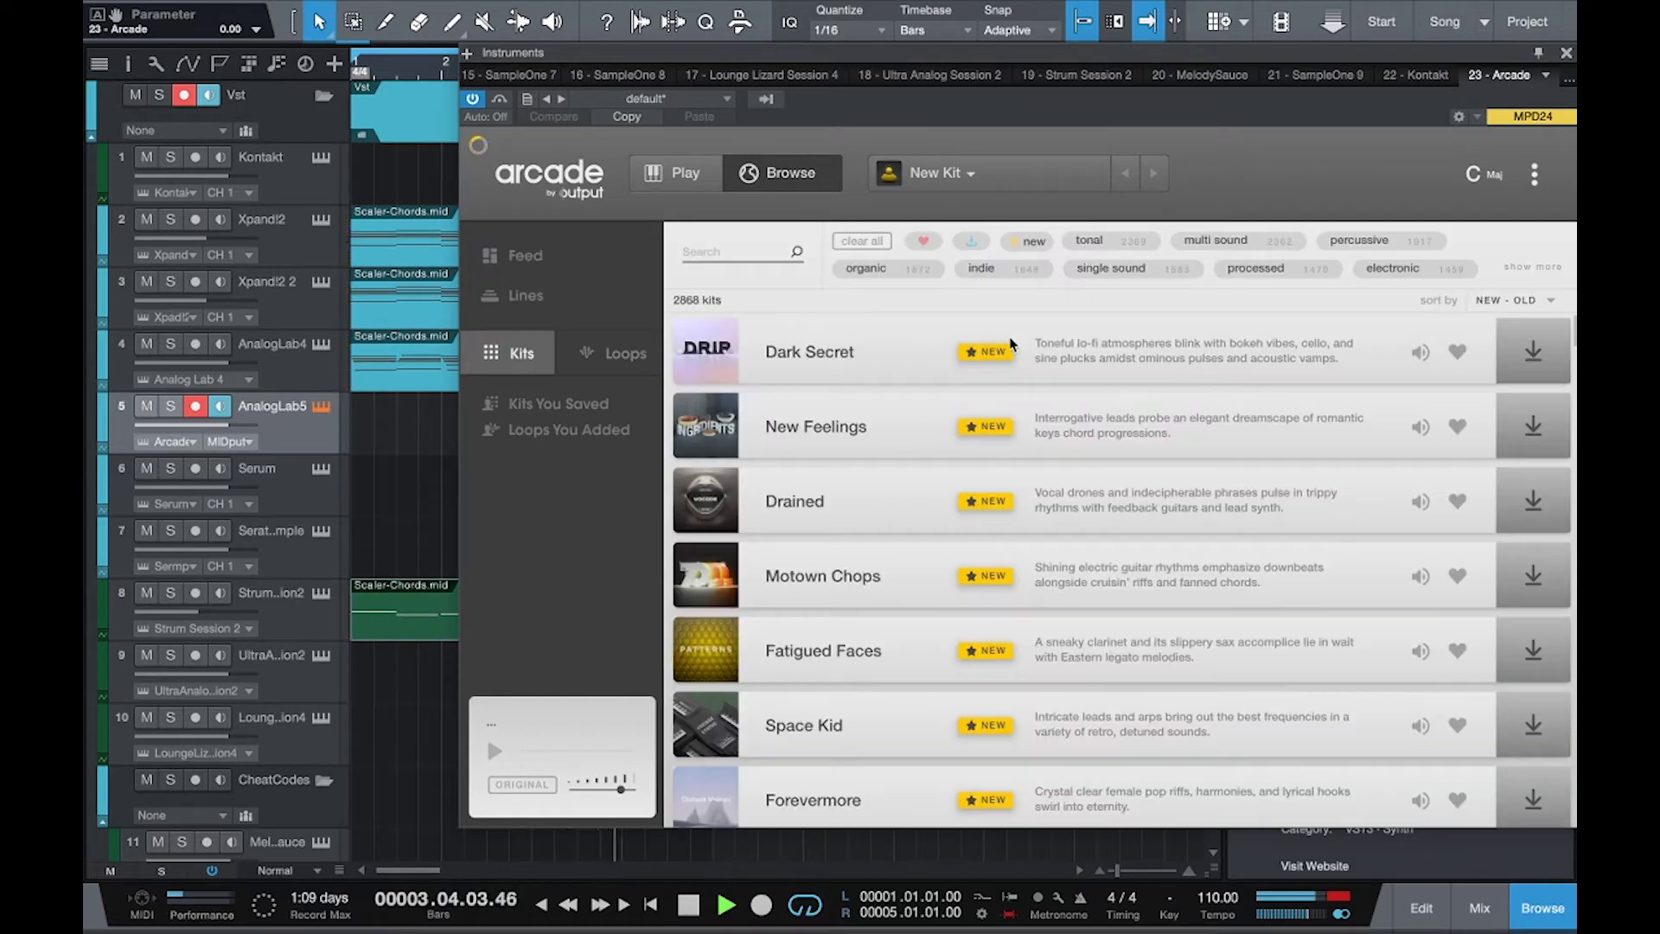
key(space)
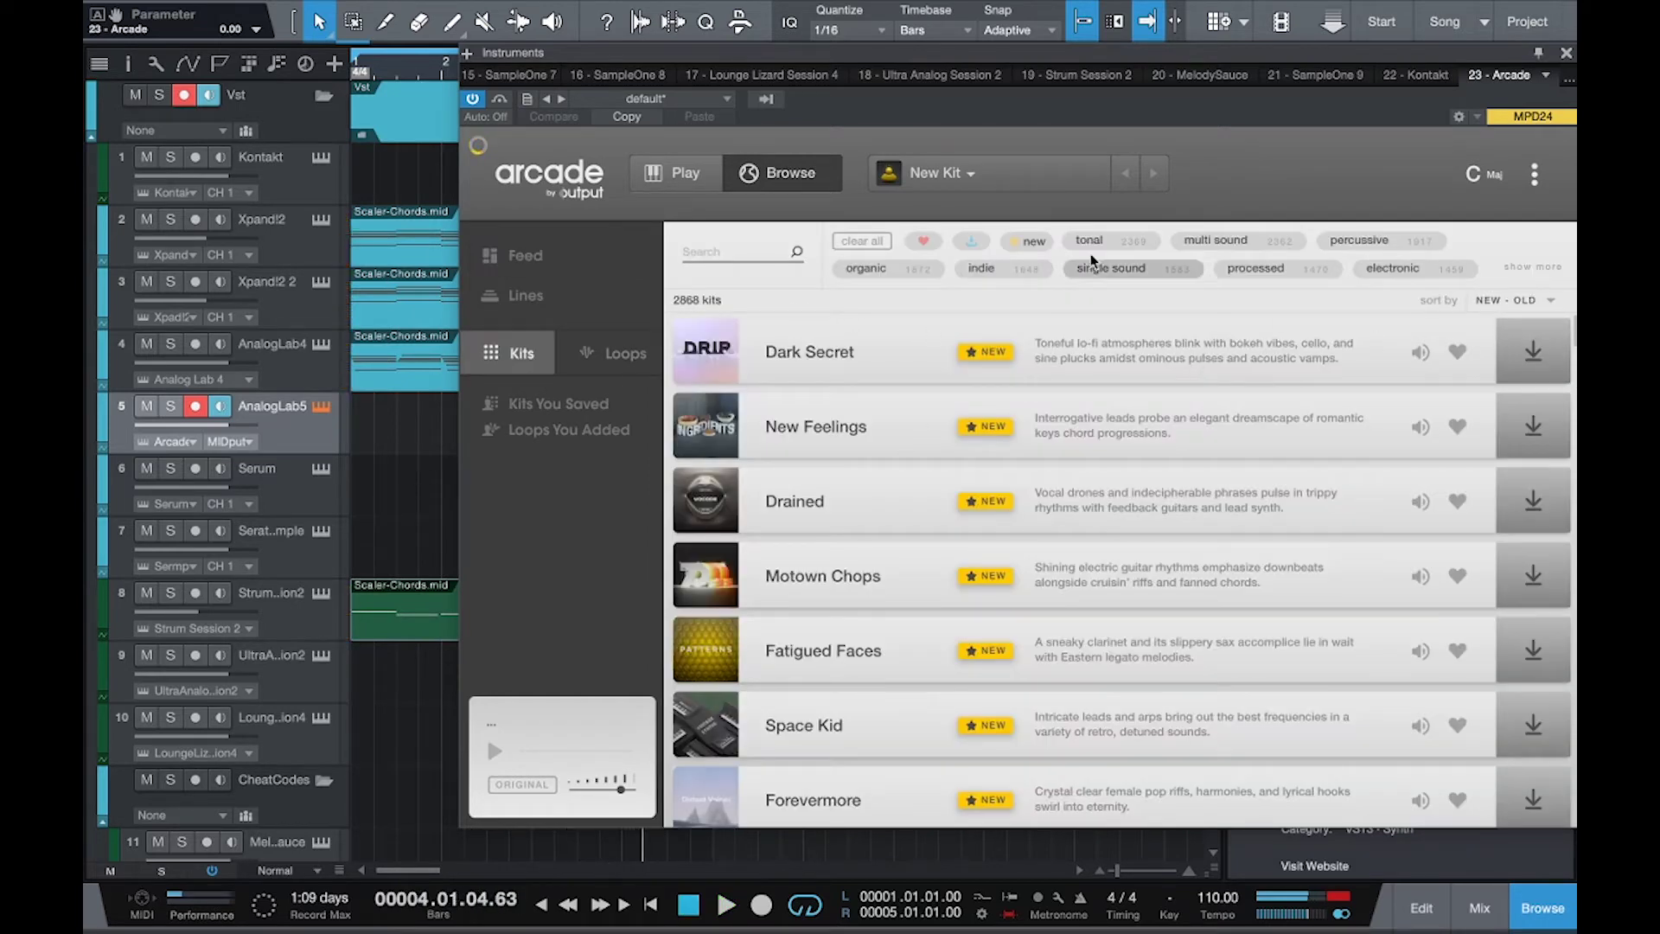
click(1488, 175)
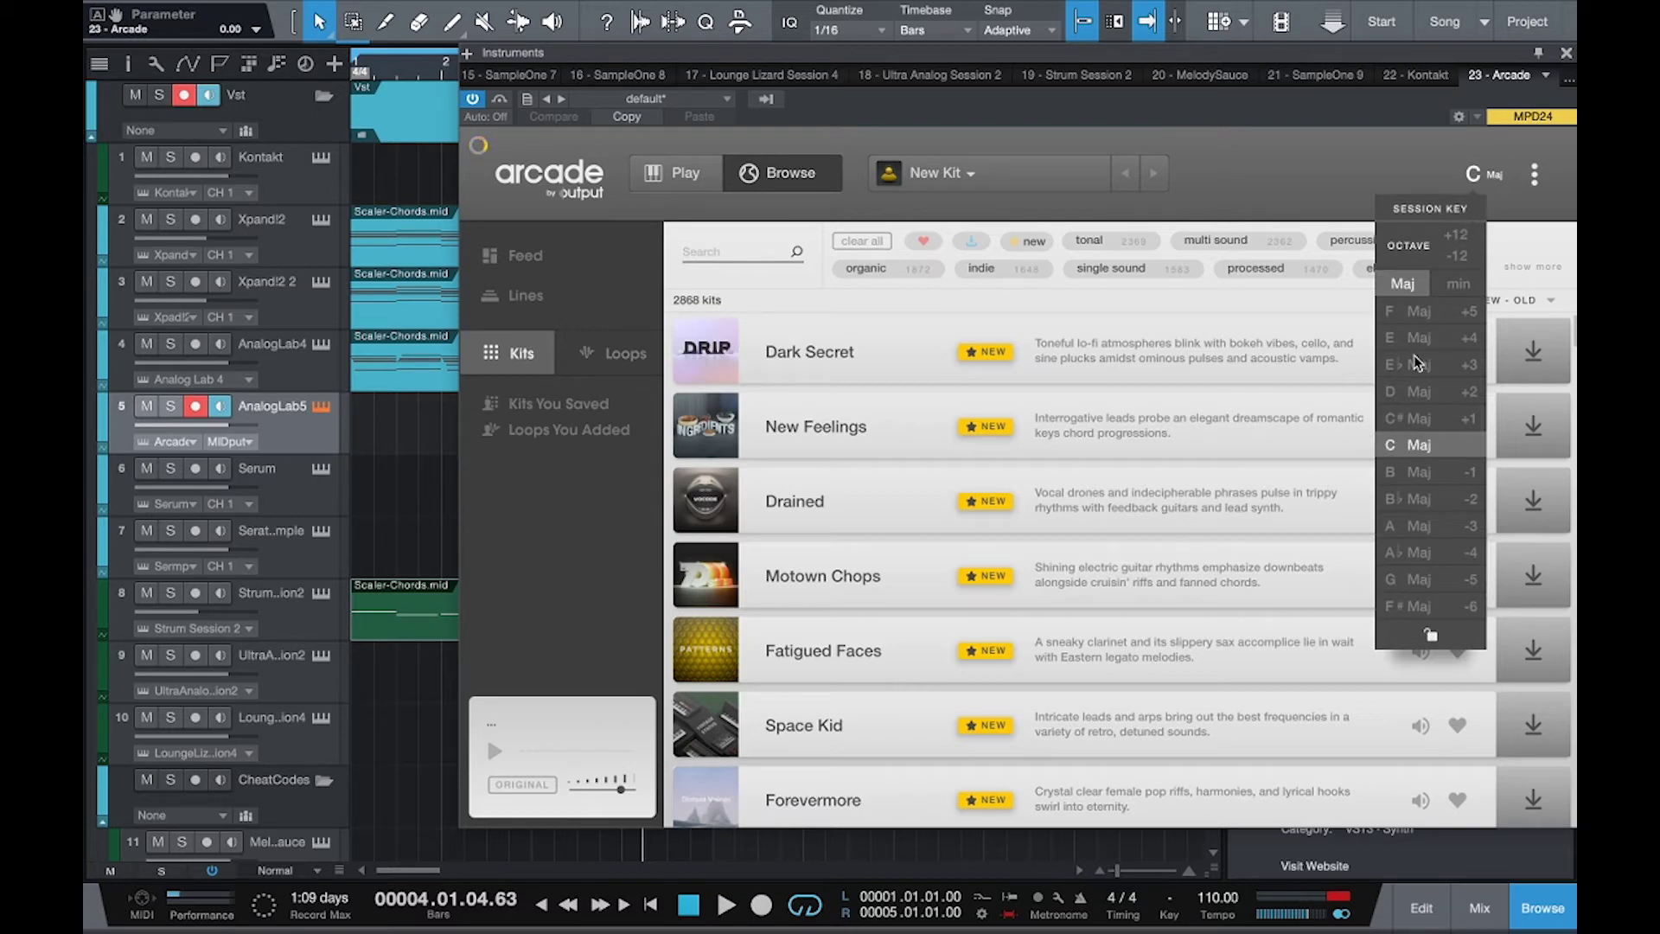
click(1456, 284)
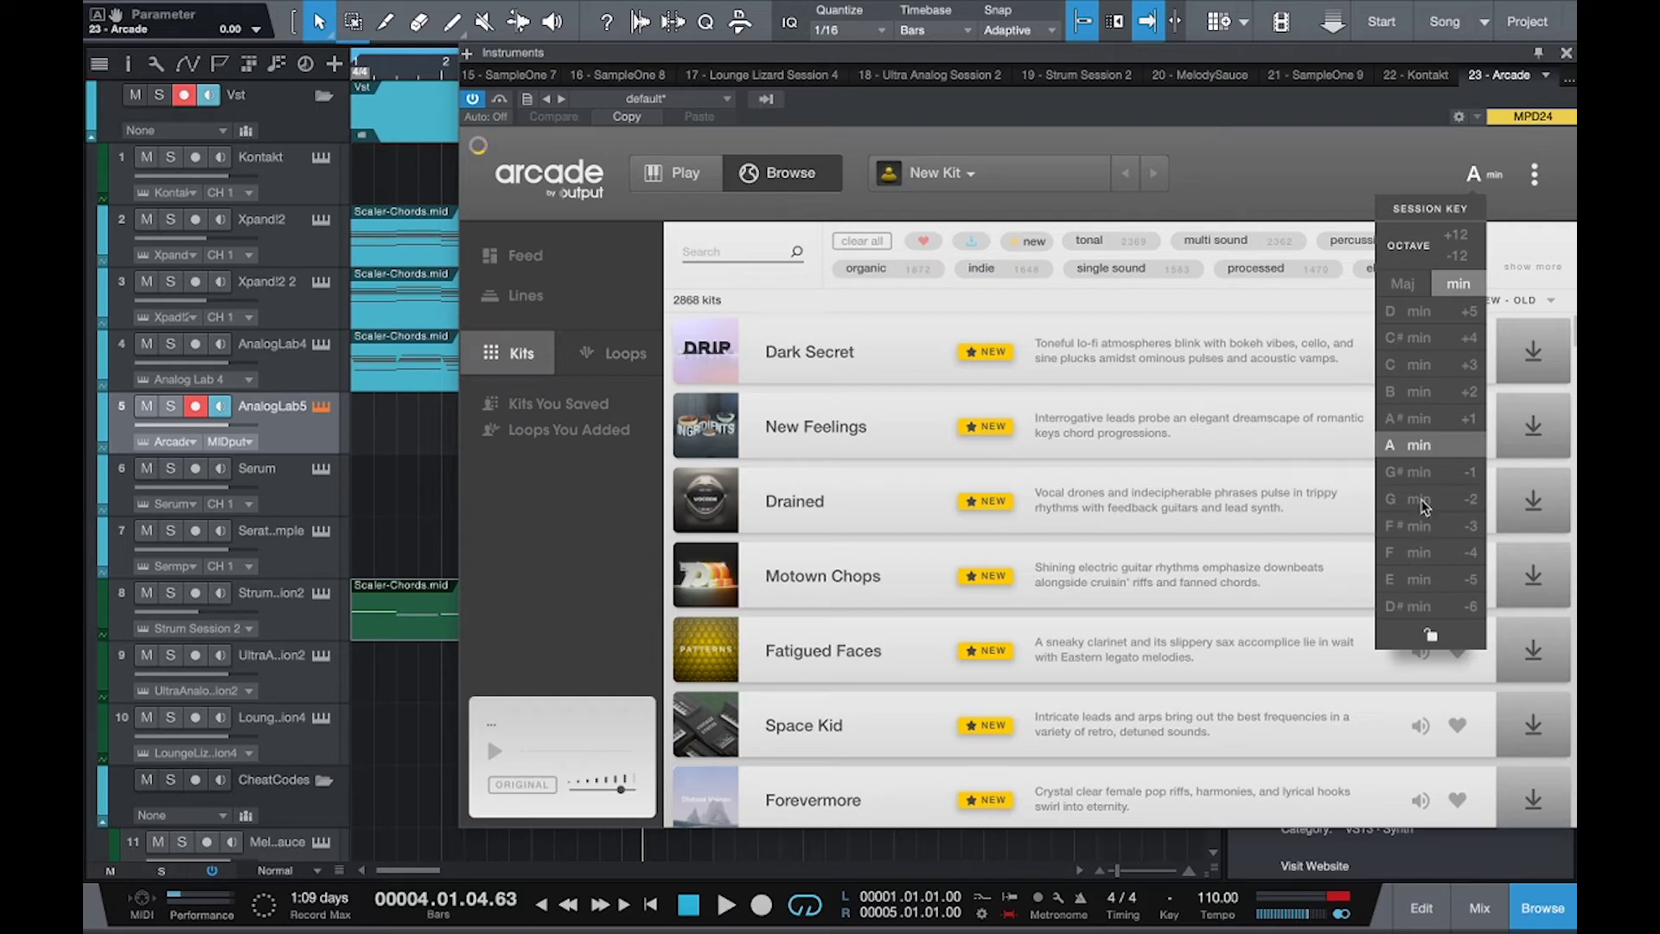
click(1422, 391)
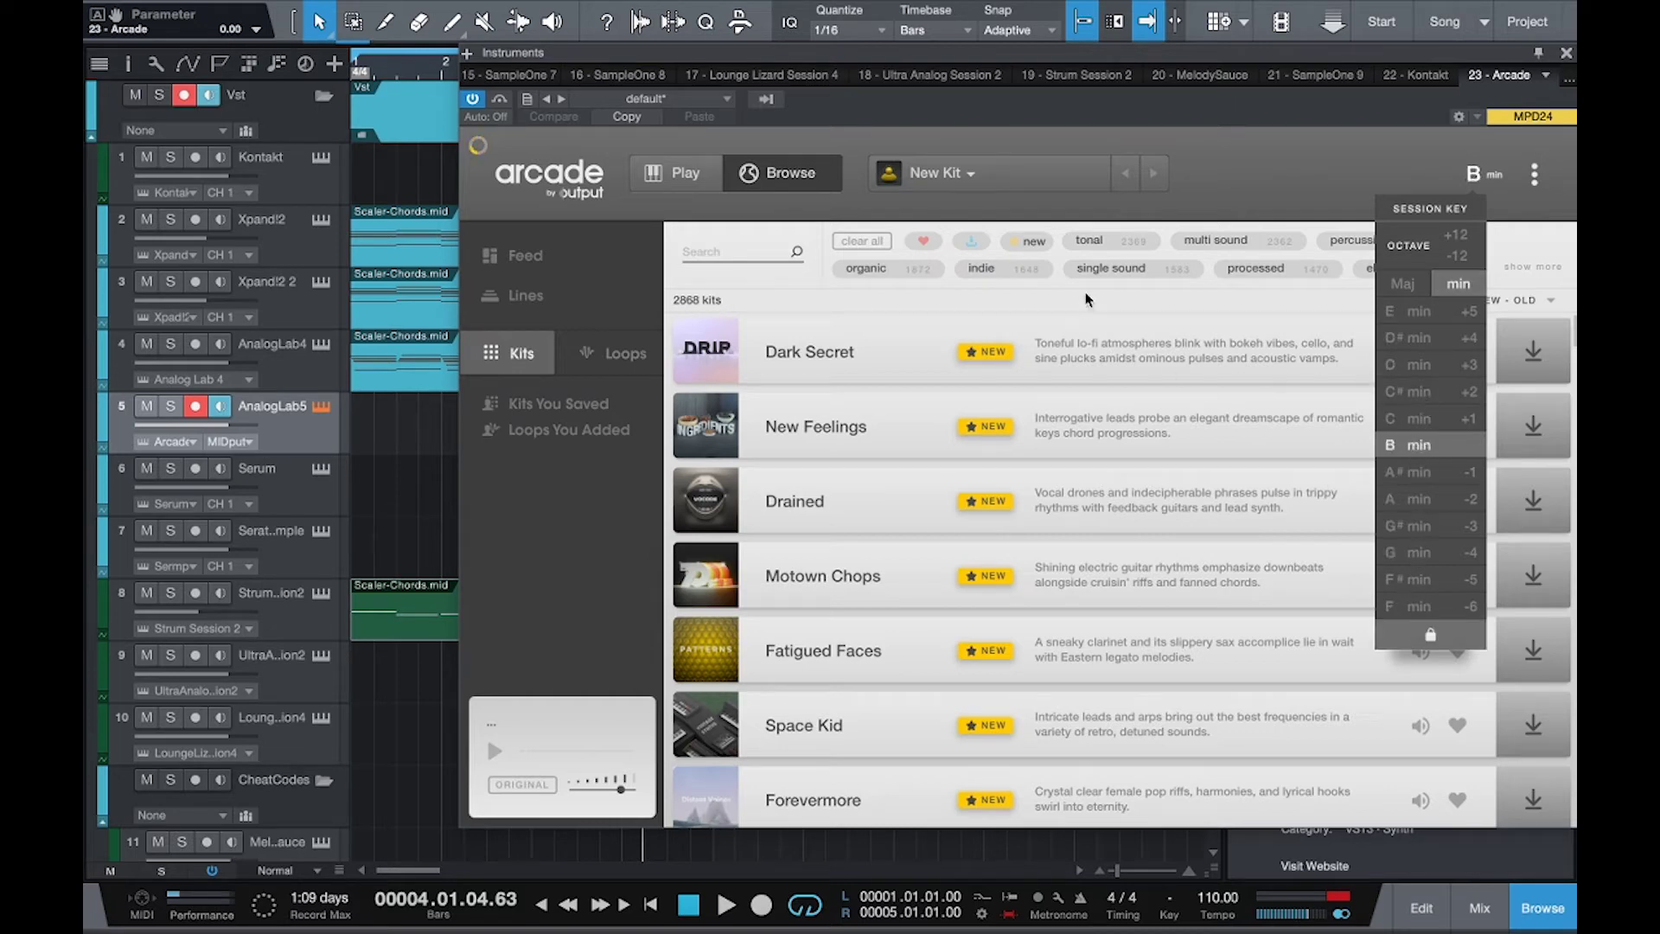
click(1150, 306)
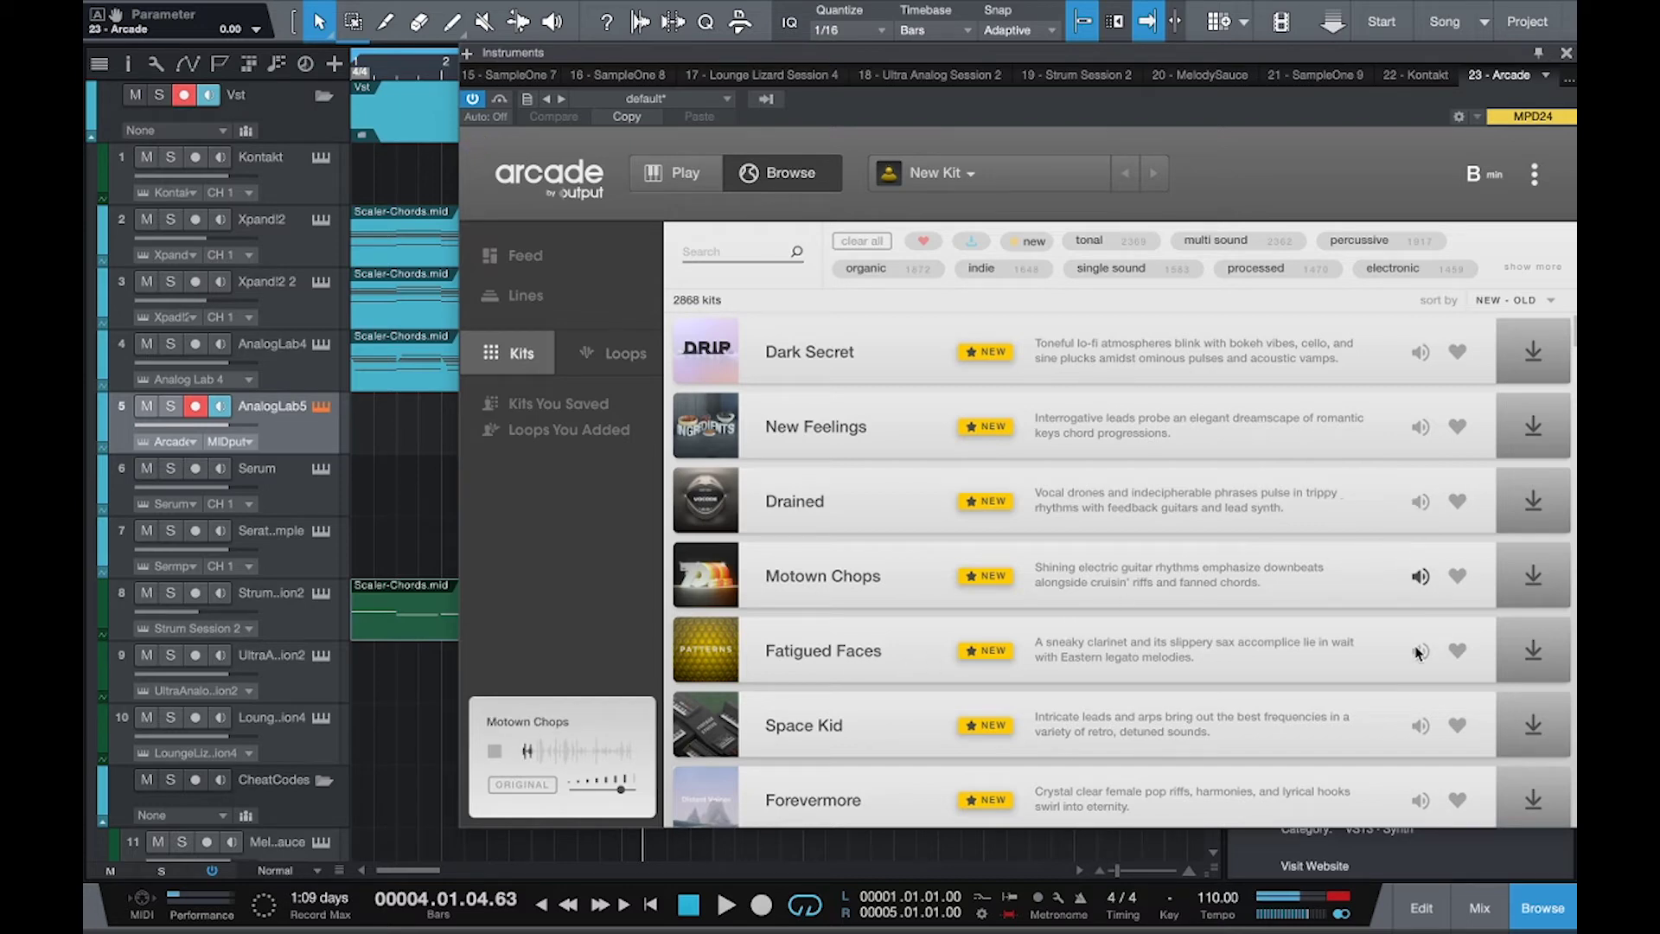
Audition kits from the Hooked line in Arcade, and download and load the Shine On kit with the song playing.
scroll(1422, 657, down, 3)
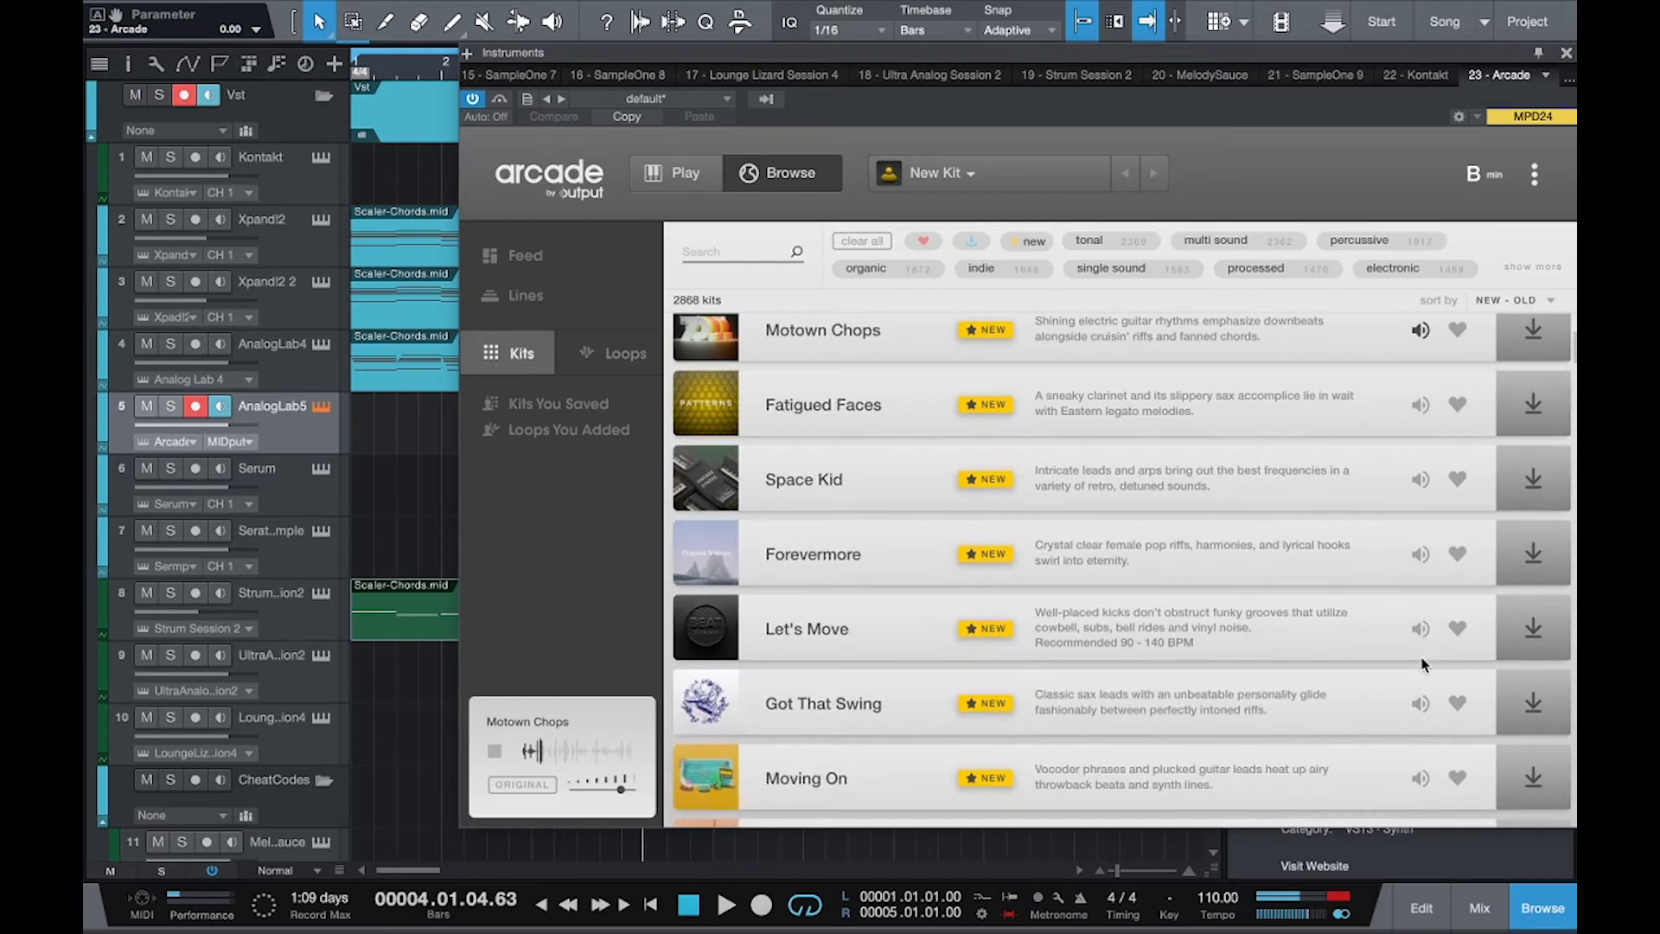
scroll(1159, 415, up, 3)
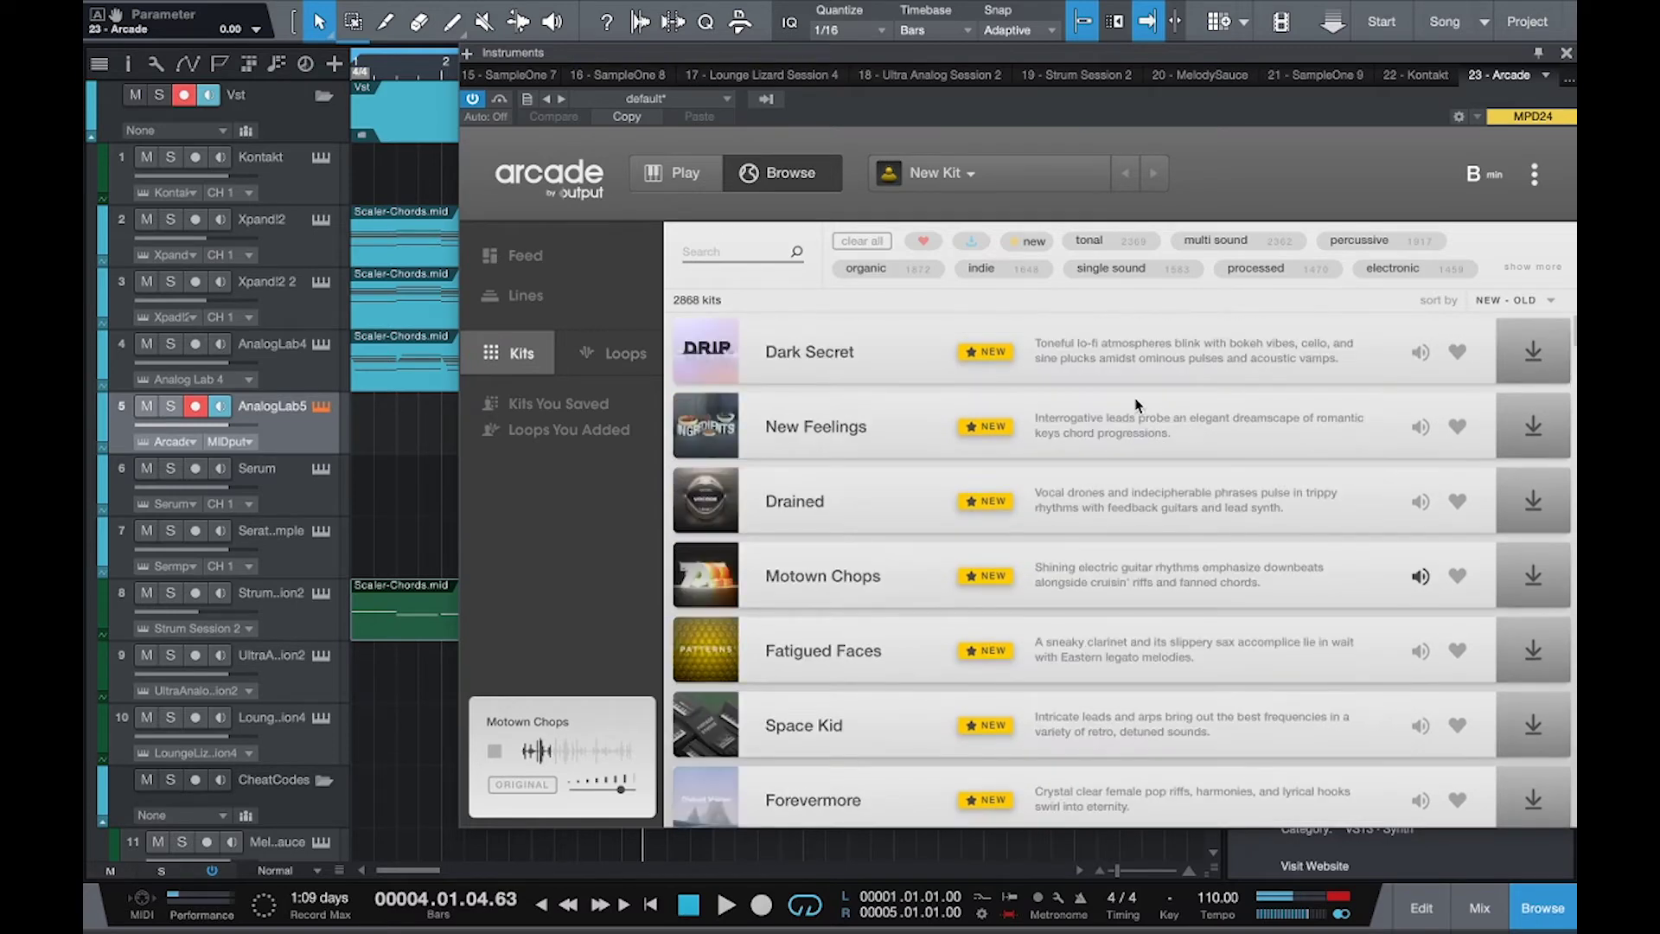
click(558, 248)
click(1055, 424)
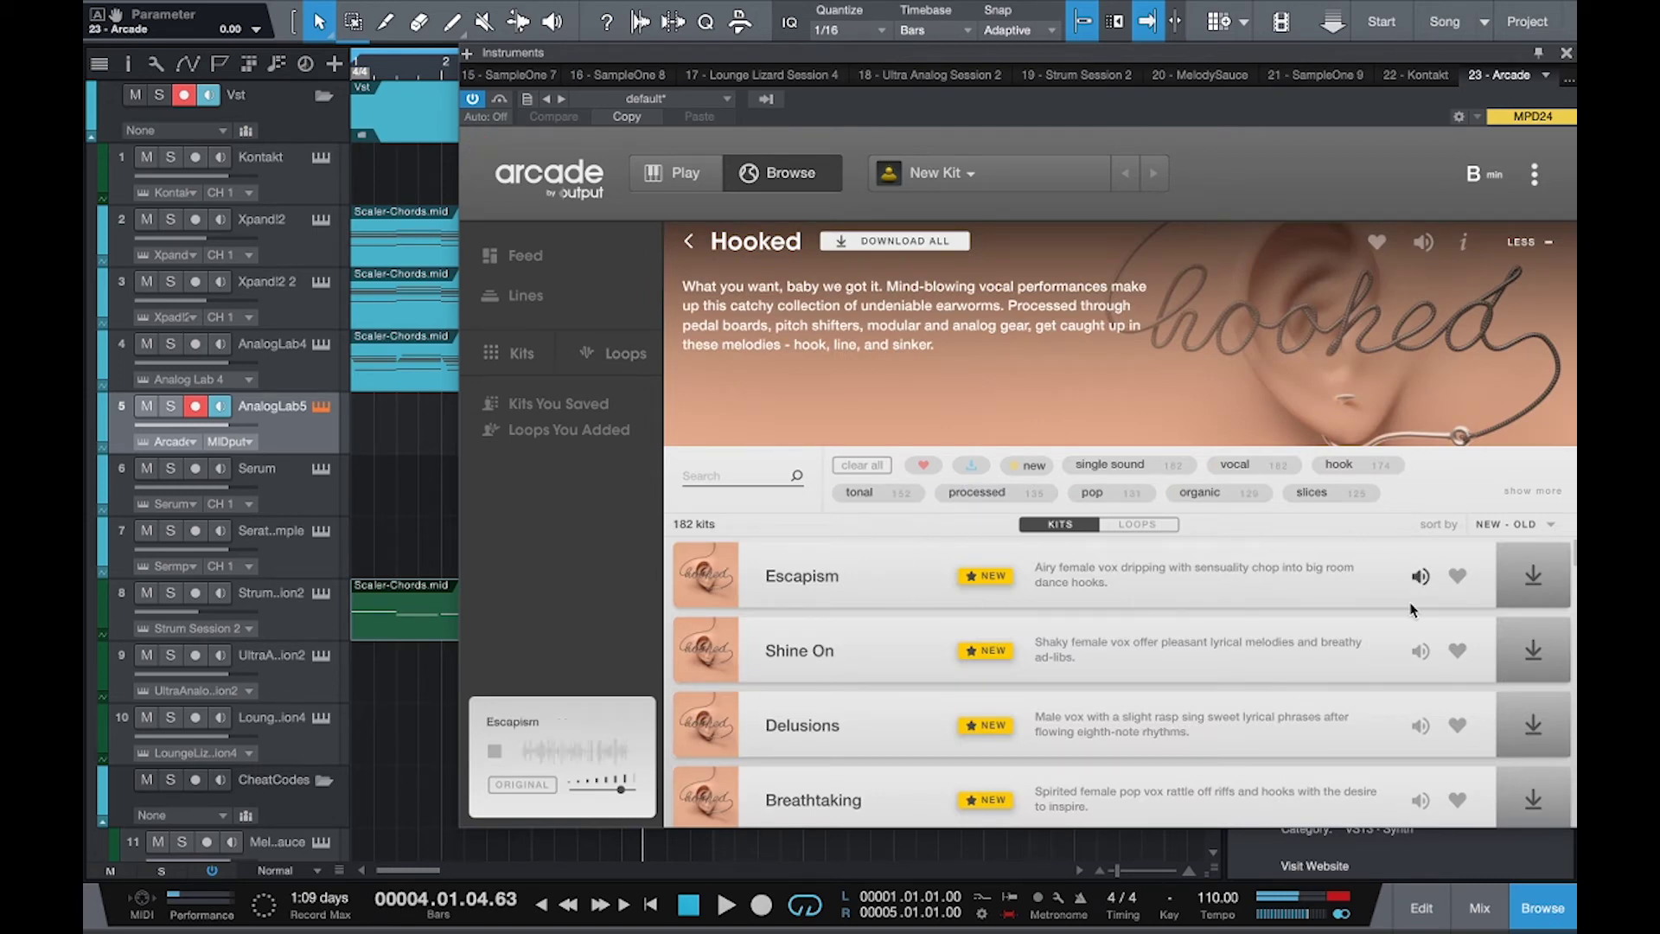
click(1423, 652)
scroll(1423, 650, down, 1)
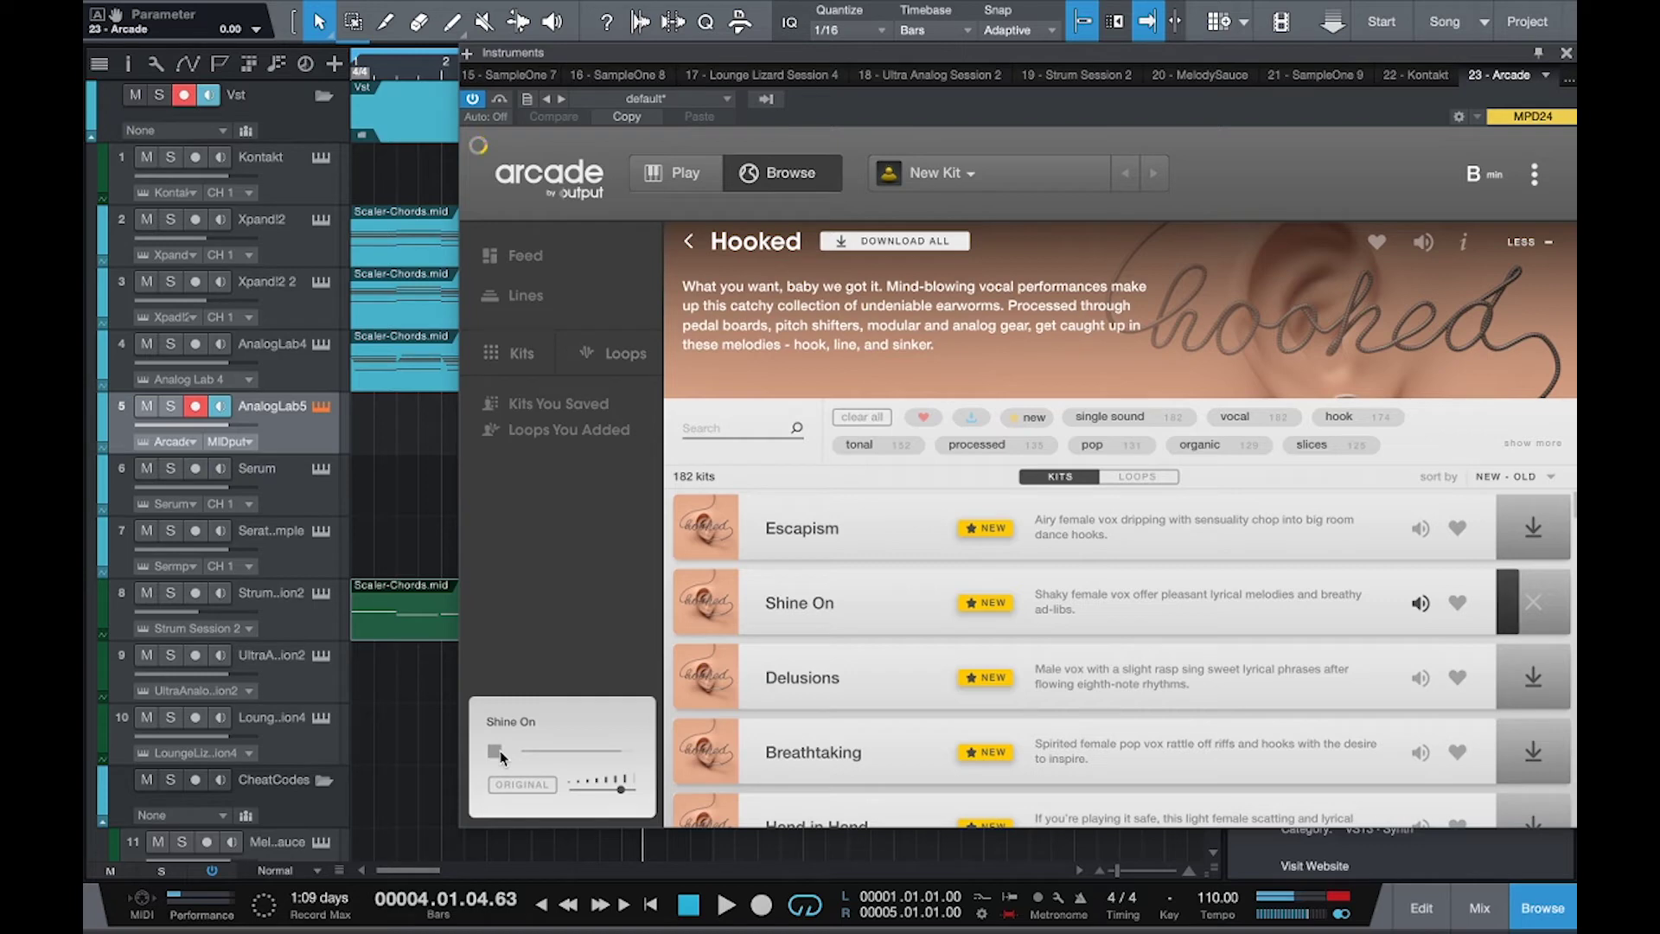
key(space)
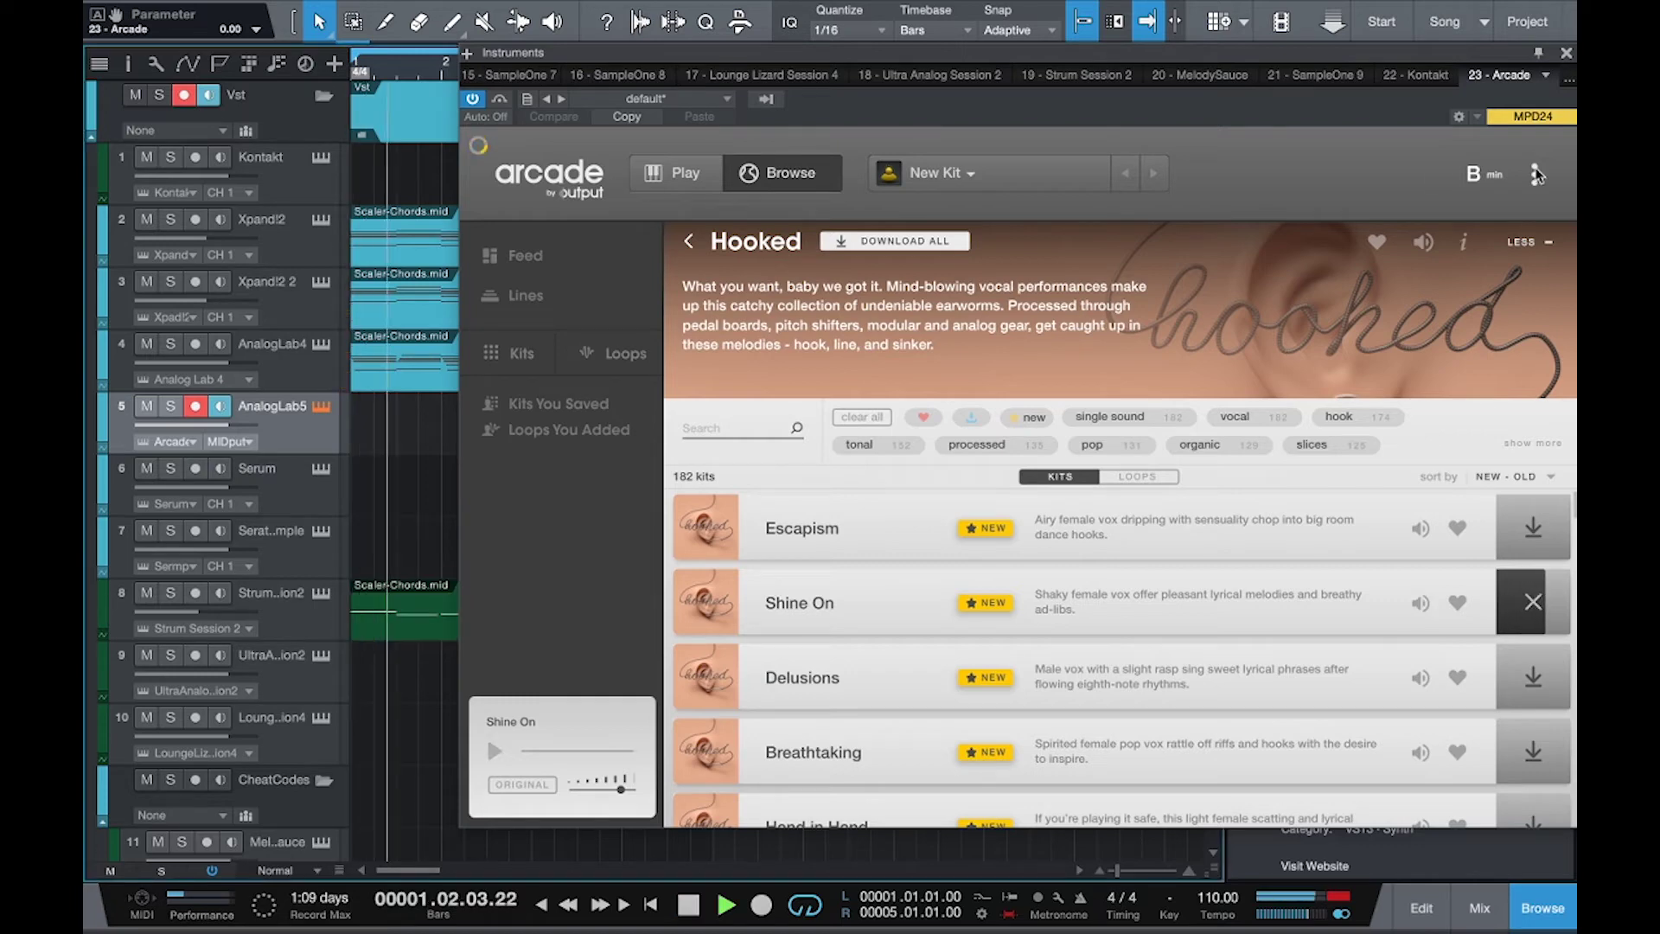
click(1478, 174)
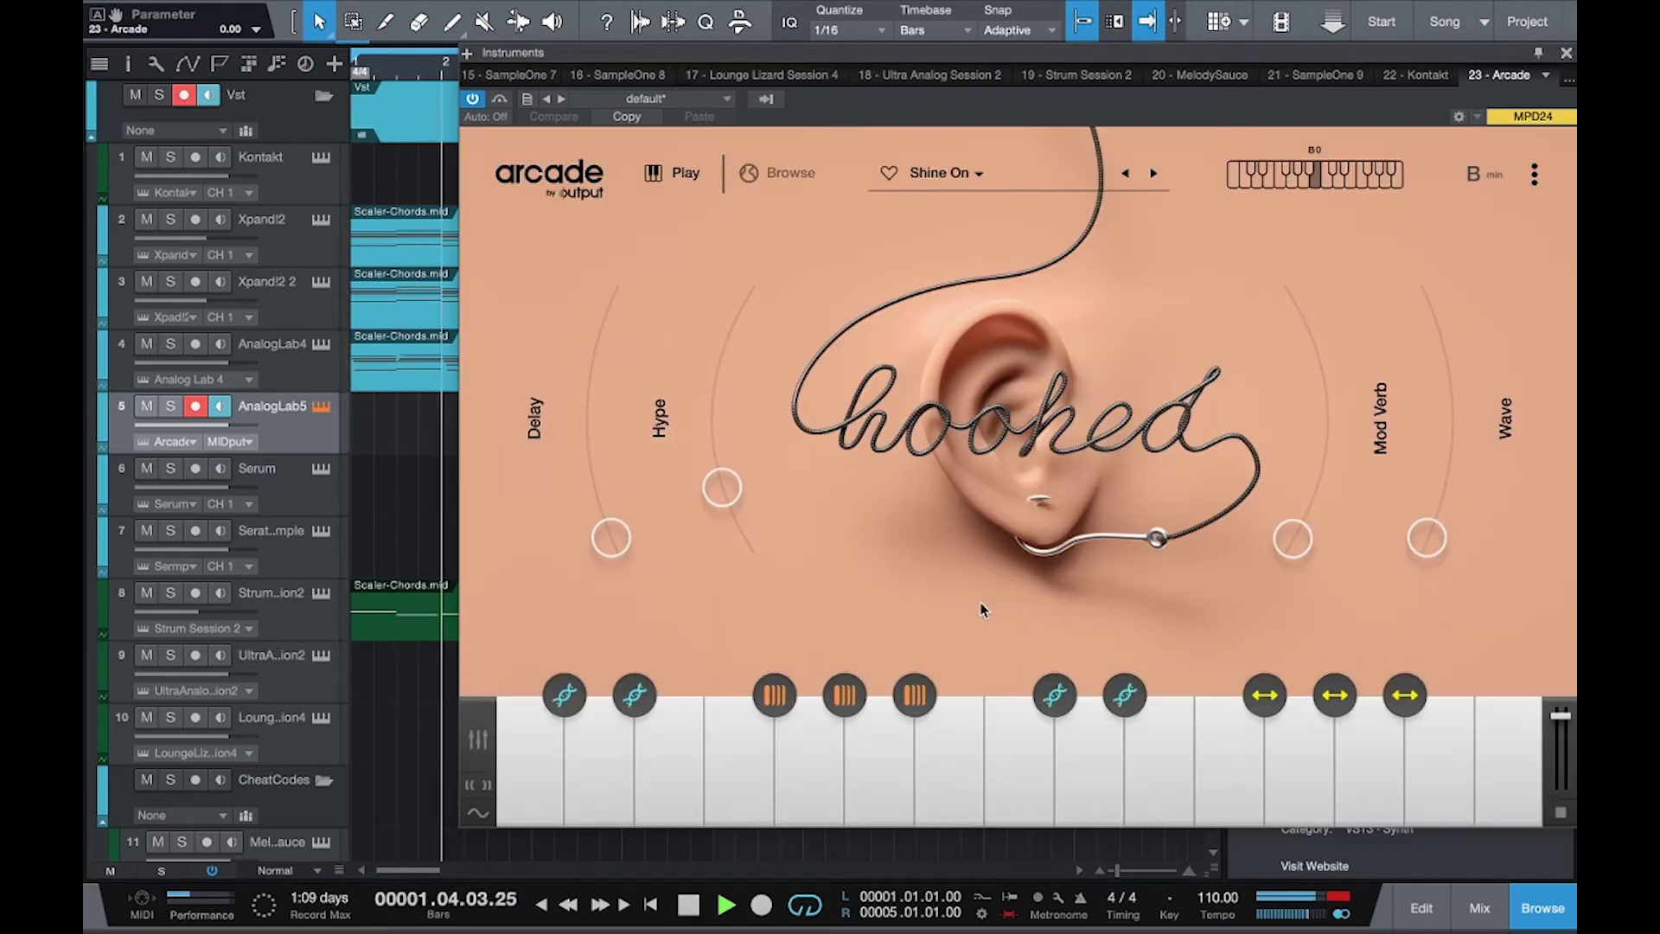
Turn on the Qwerty Keyboard, play the Shine On kit's samples with it, and reselect the AnalogLab5 track.
key(ctrl+alt+q)
key(i)
key(o)
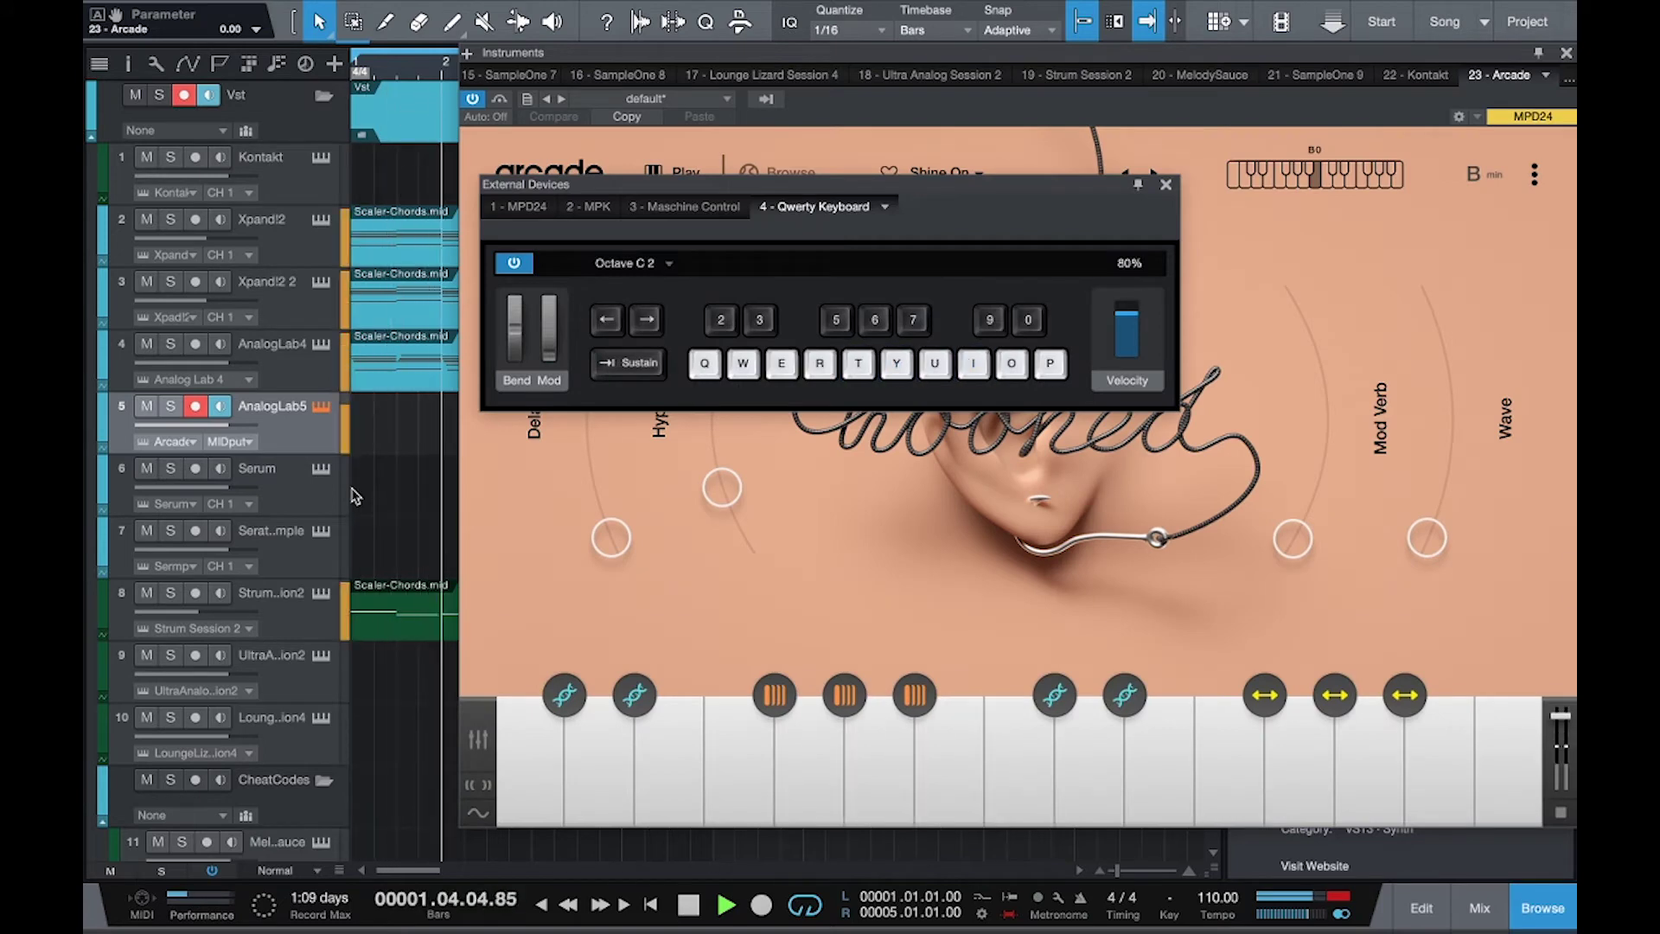
key(o)
key(p)
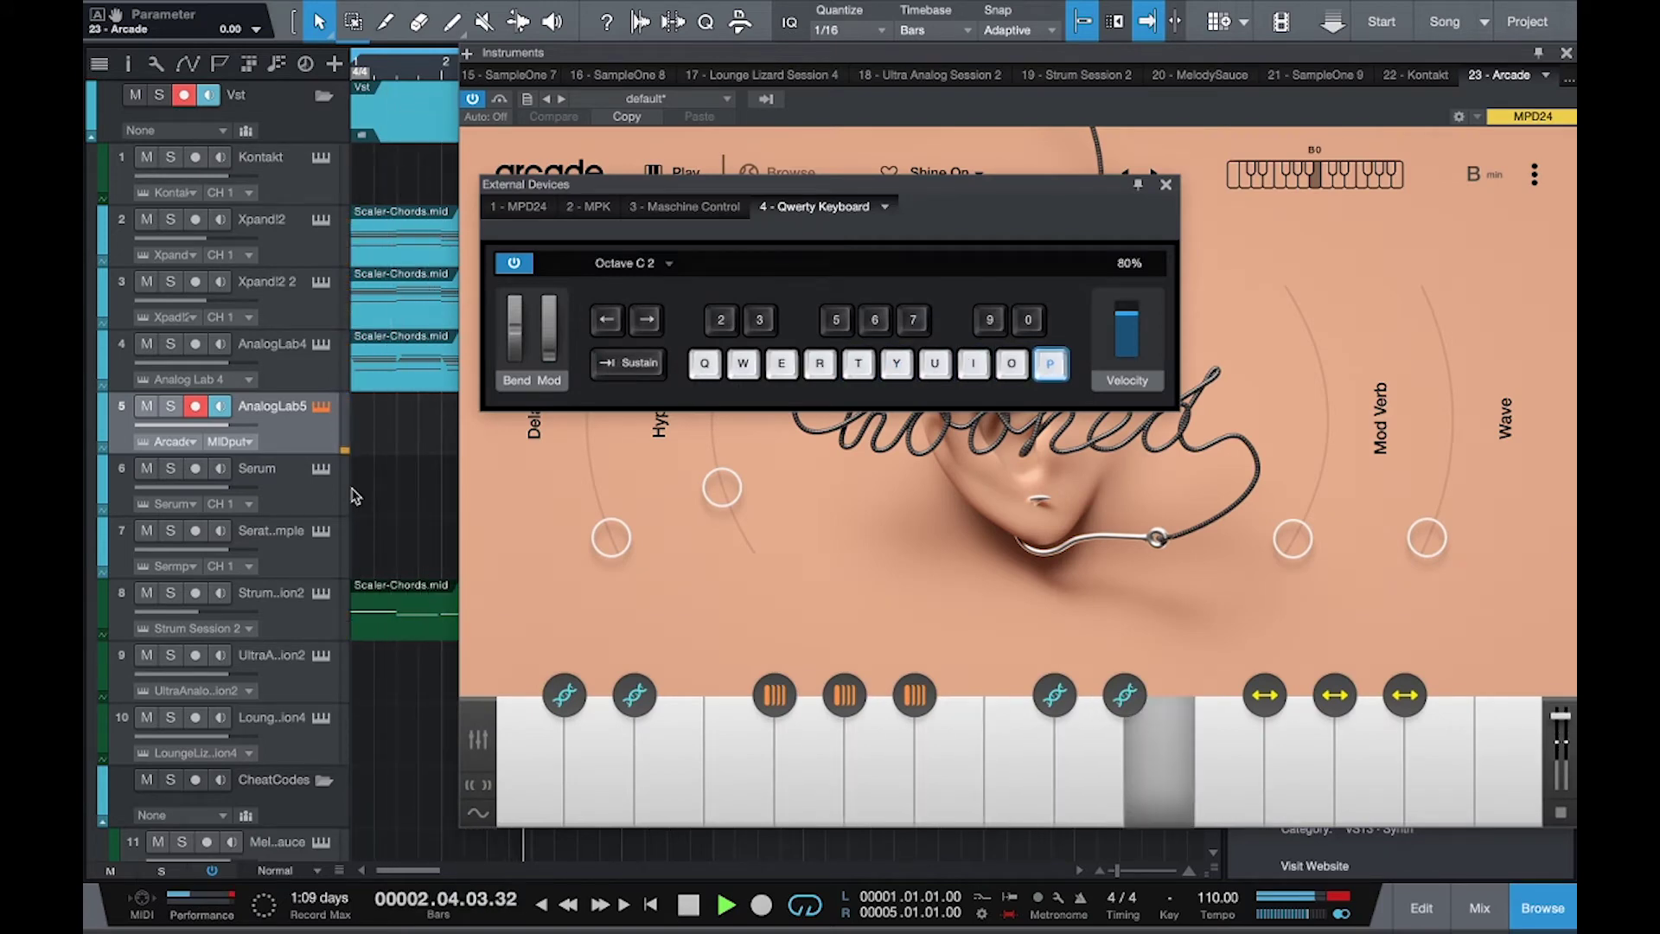
key(Up)
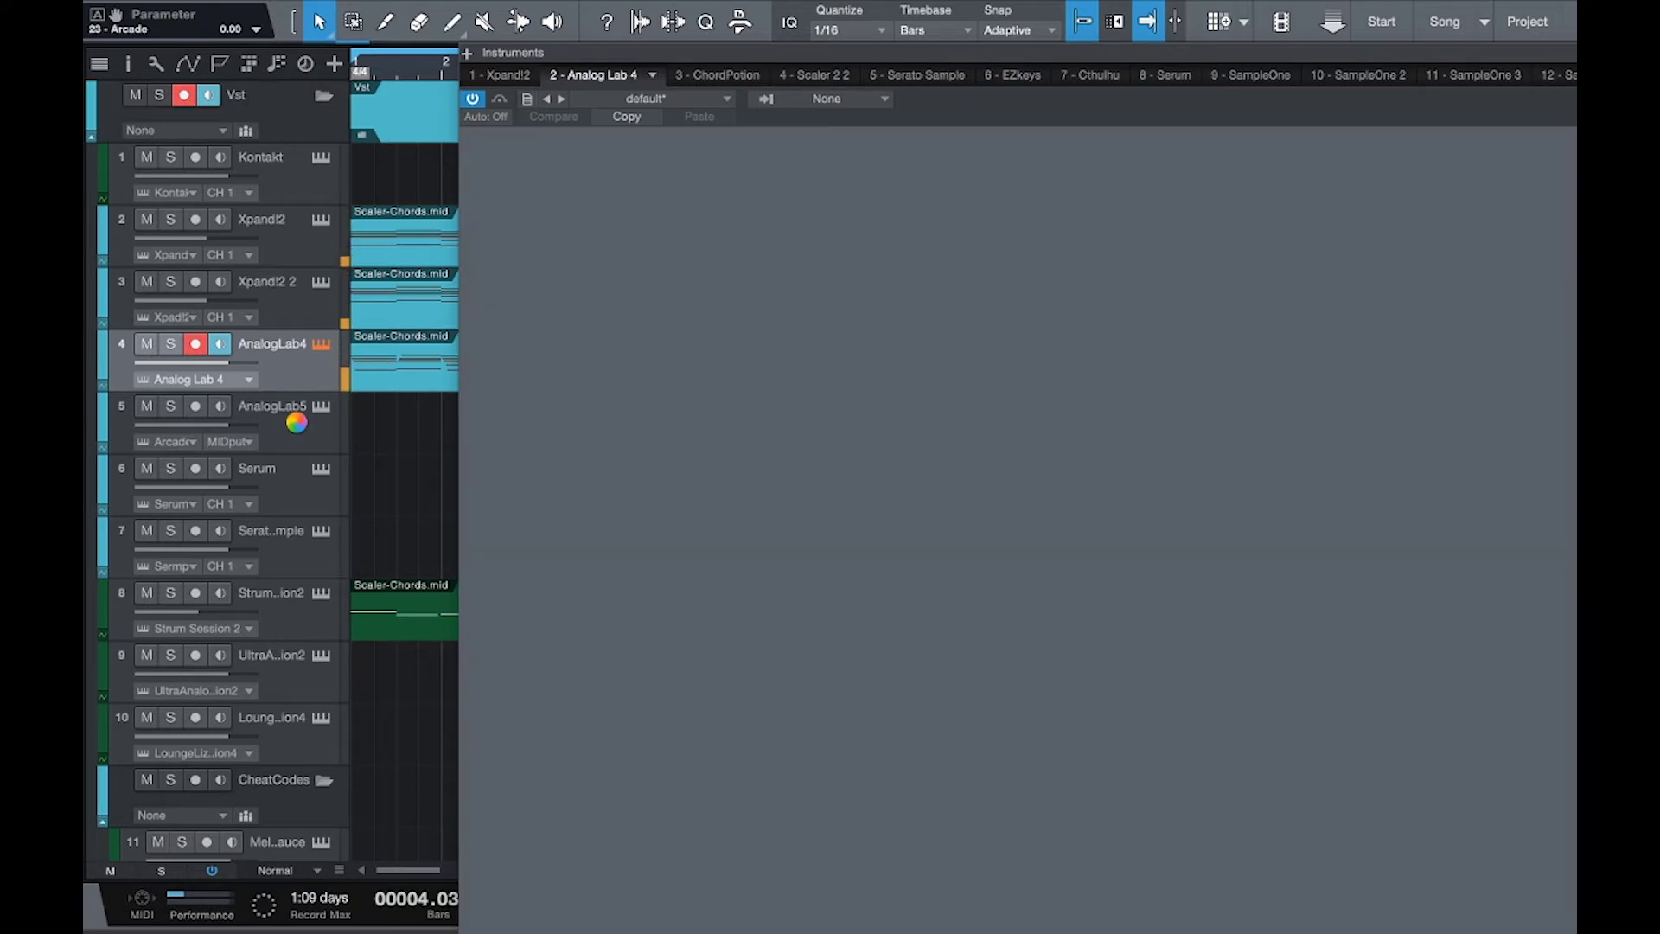
click(296, 422)
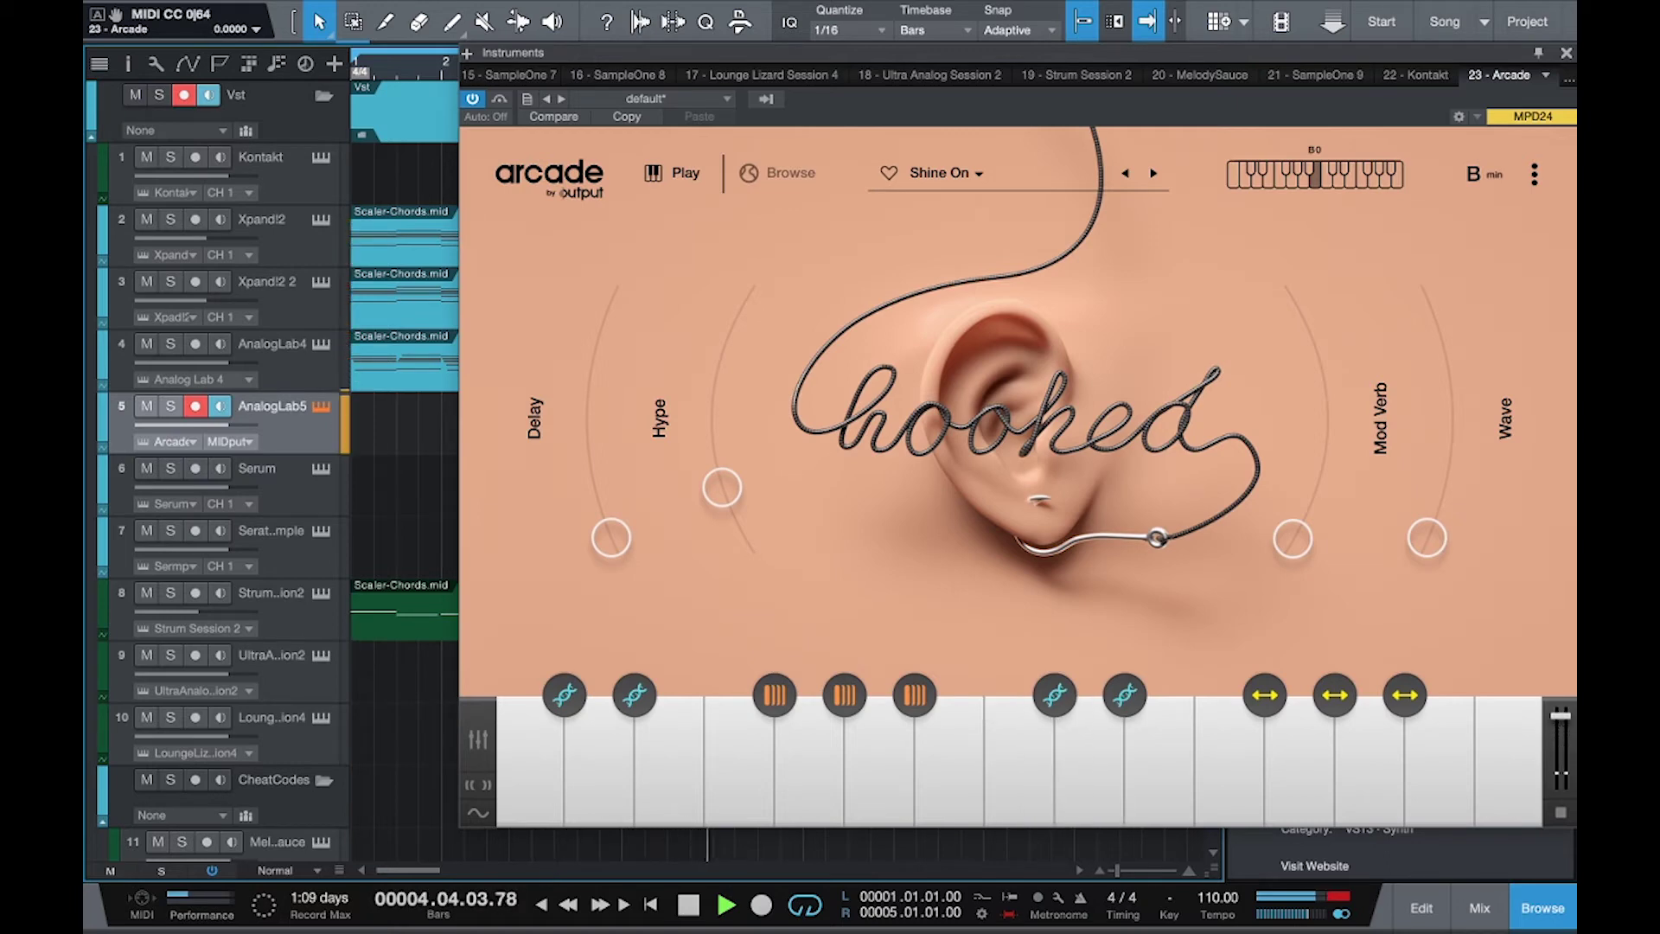
Audition the Shine On samples with Arcade's session octave at -12 and +12, and switch the octave shift off.
click(1487, 173)
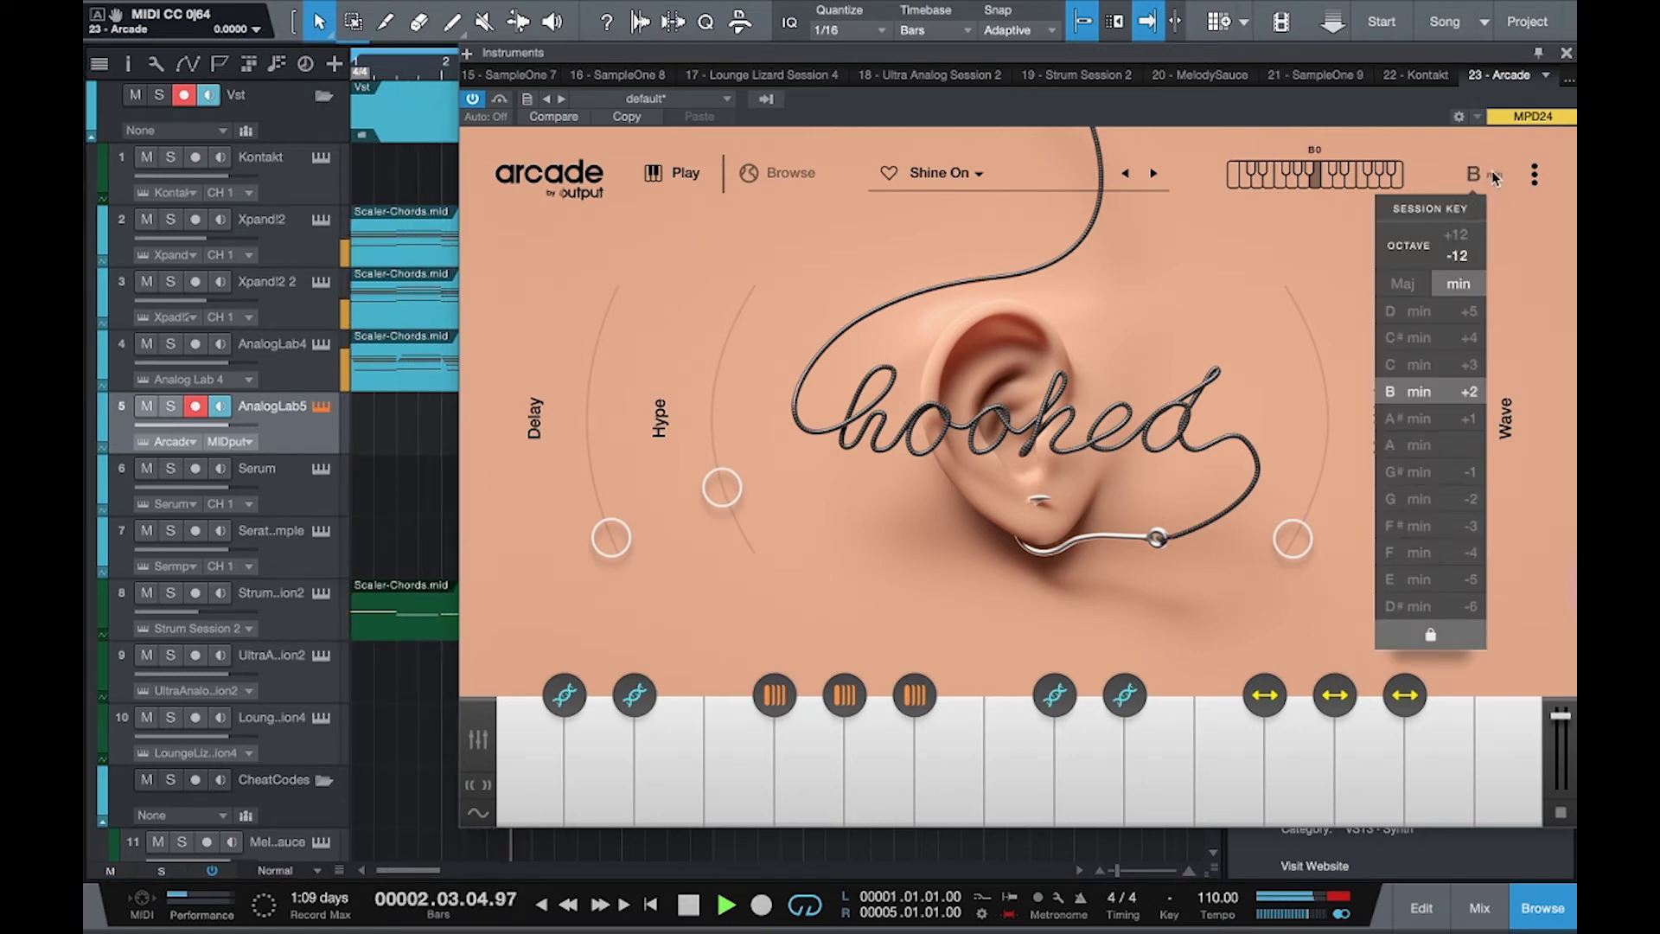
click(1491, 171)
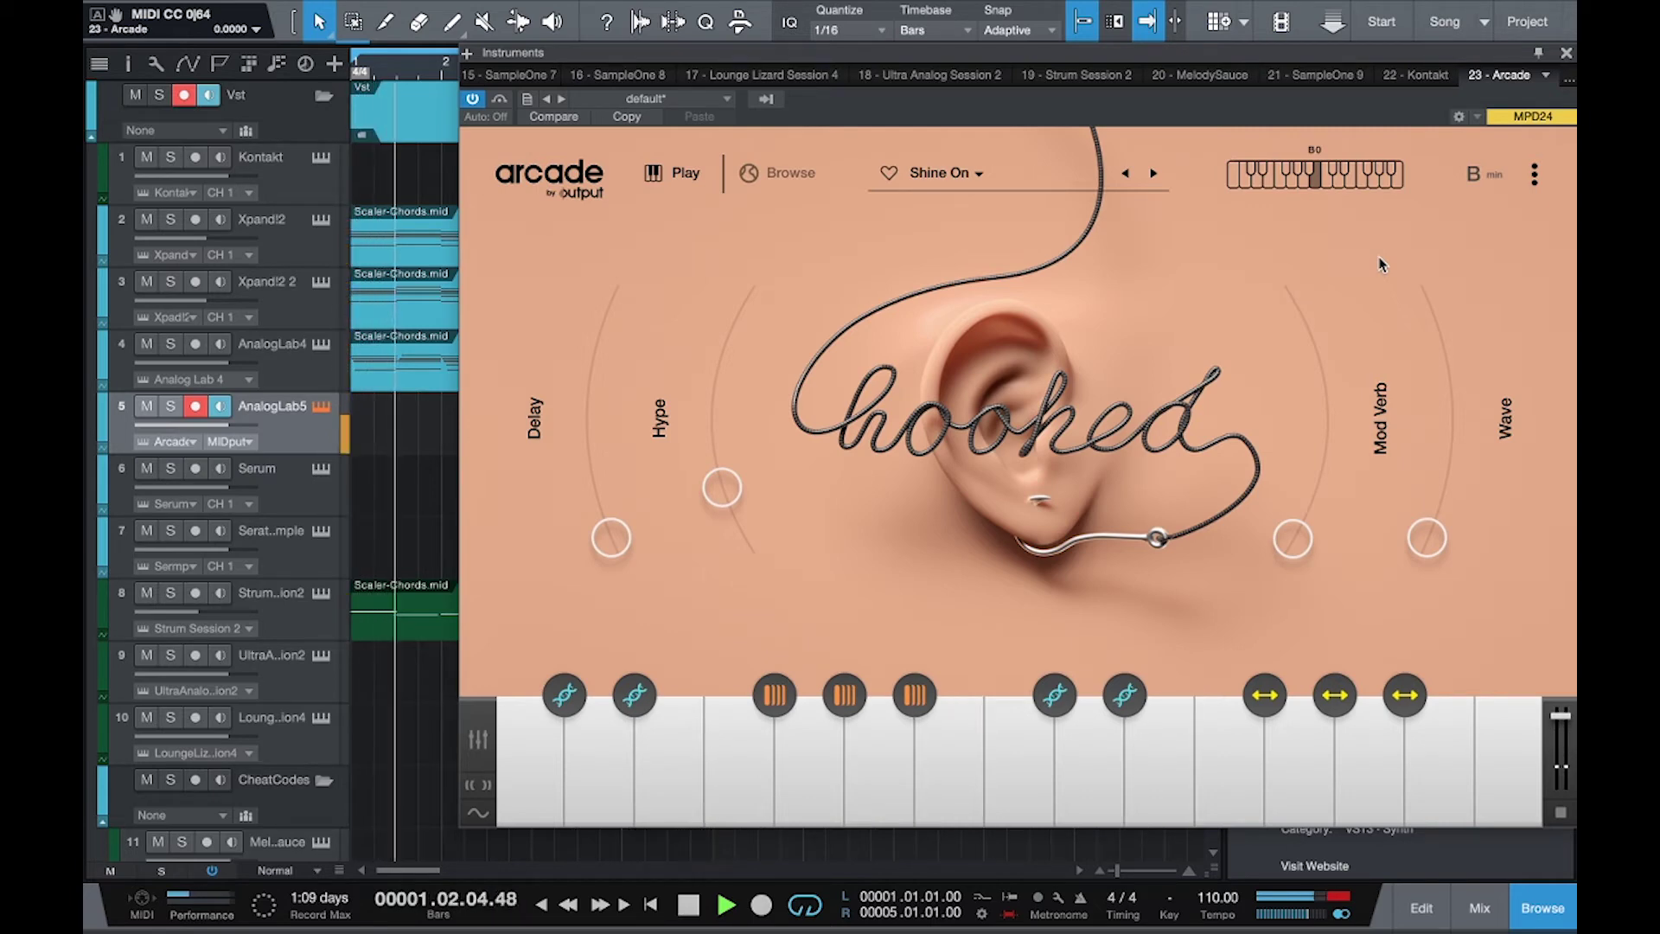
click(1480, 176)
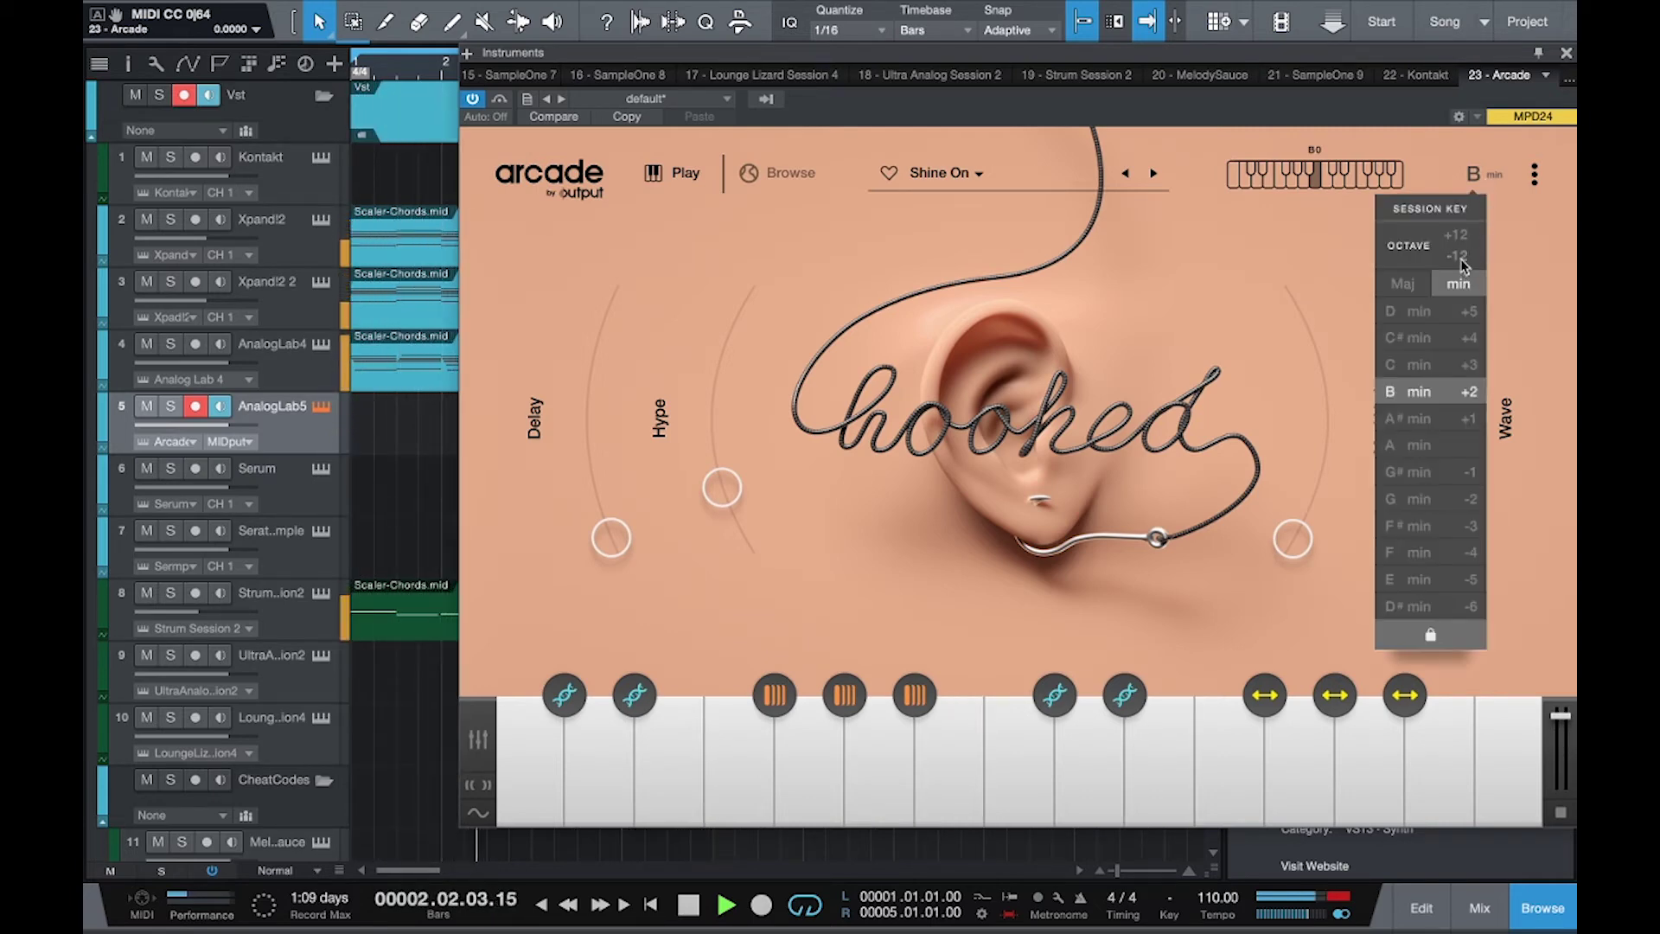
click(1306, 251)
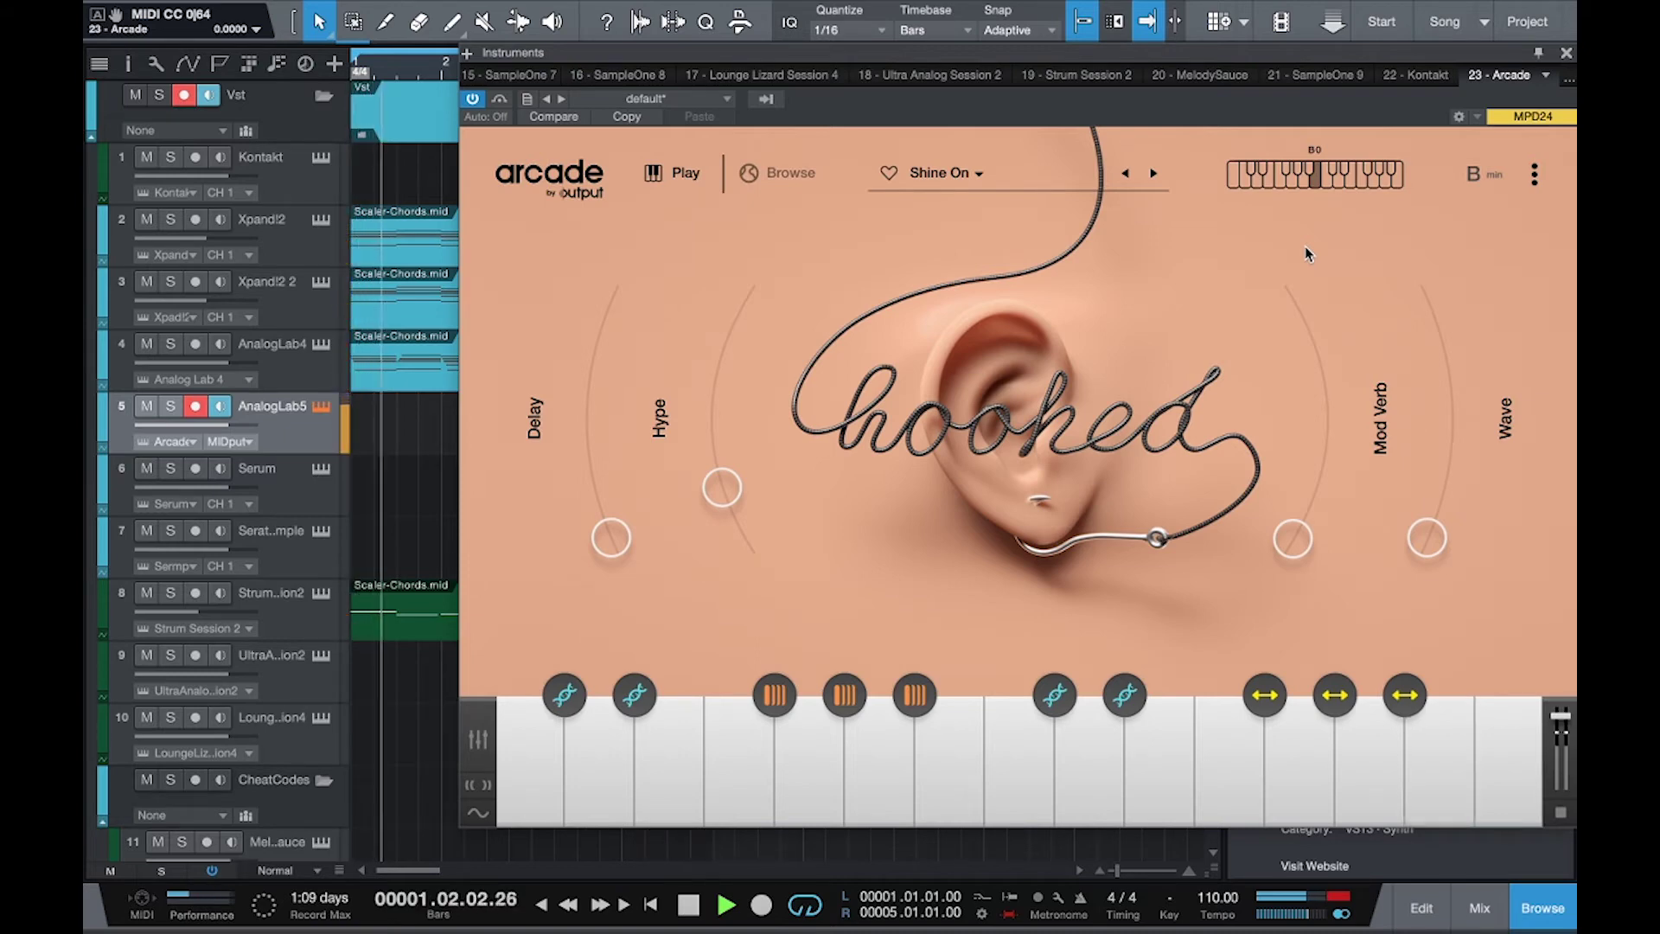
click(1478, 177)
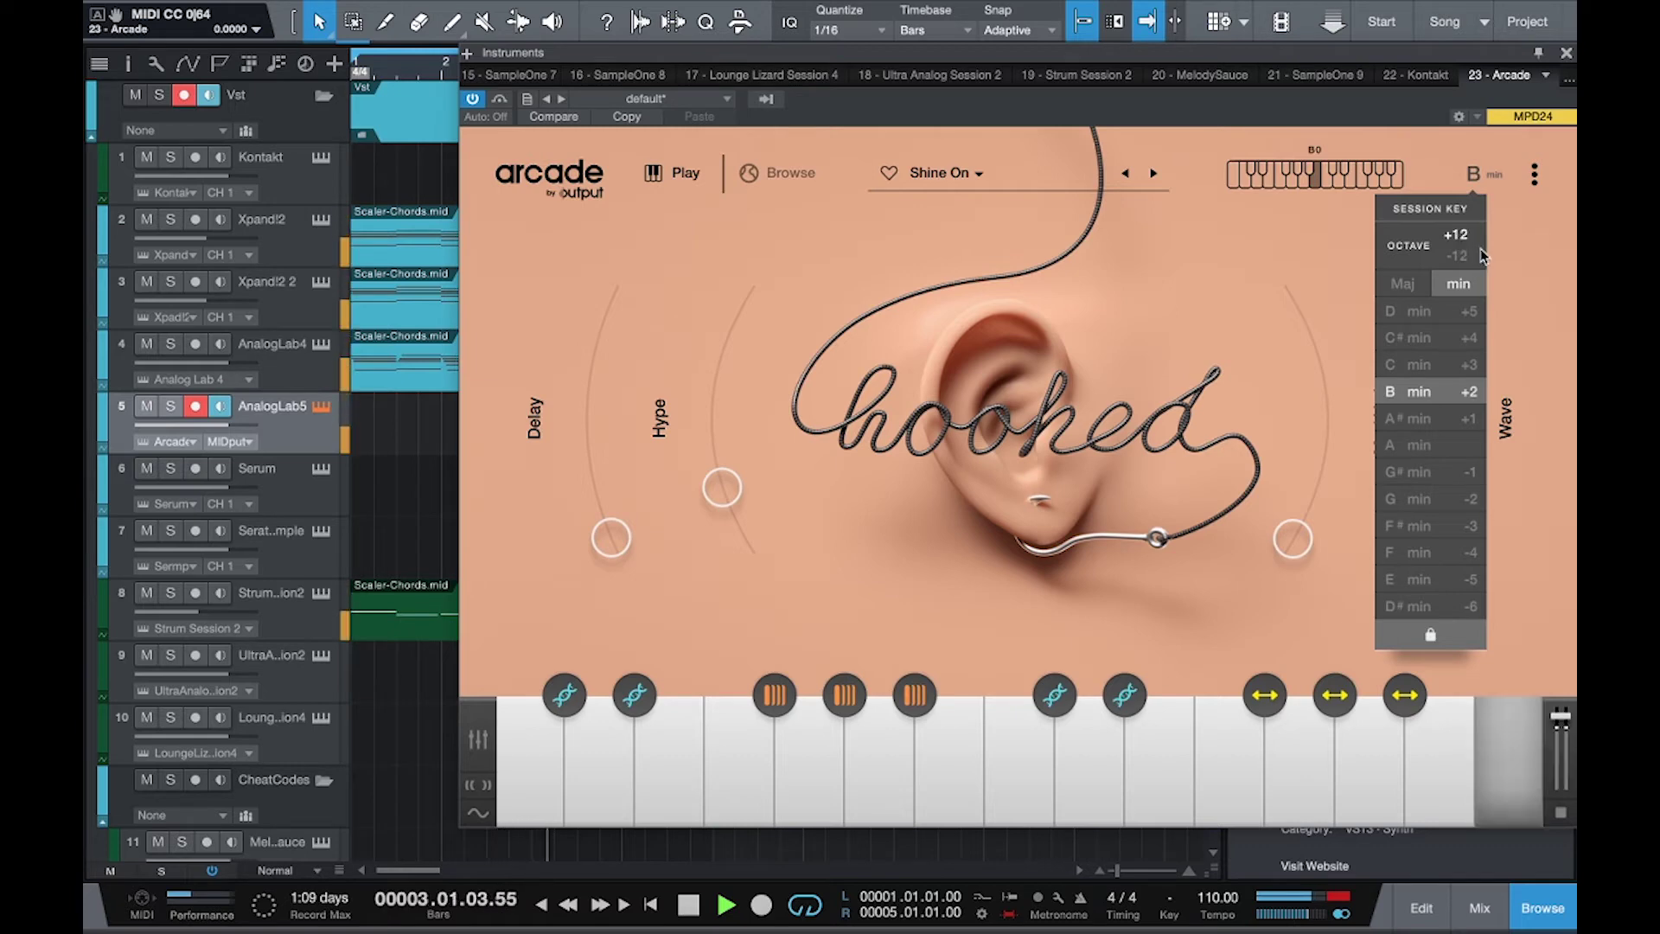
click(1535, 283)
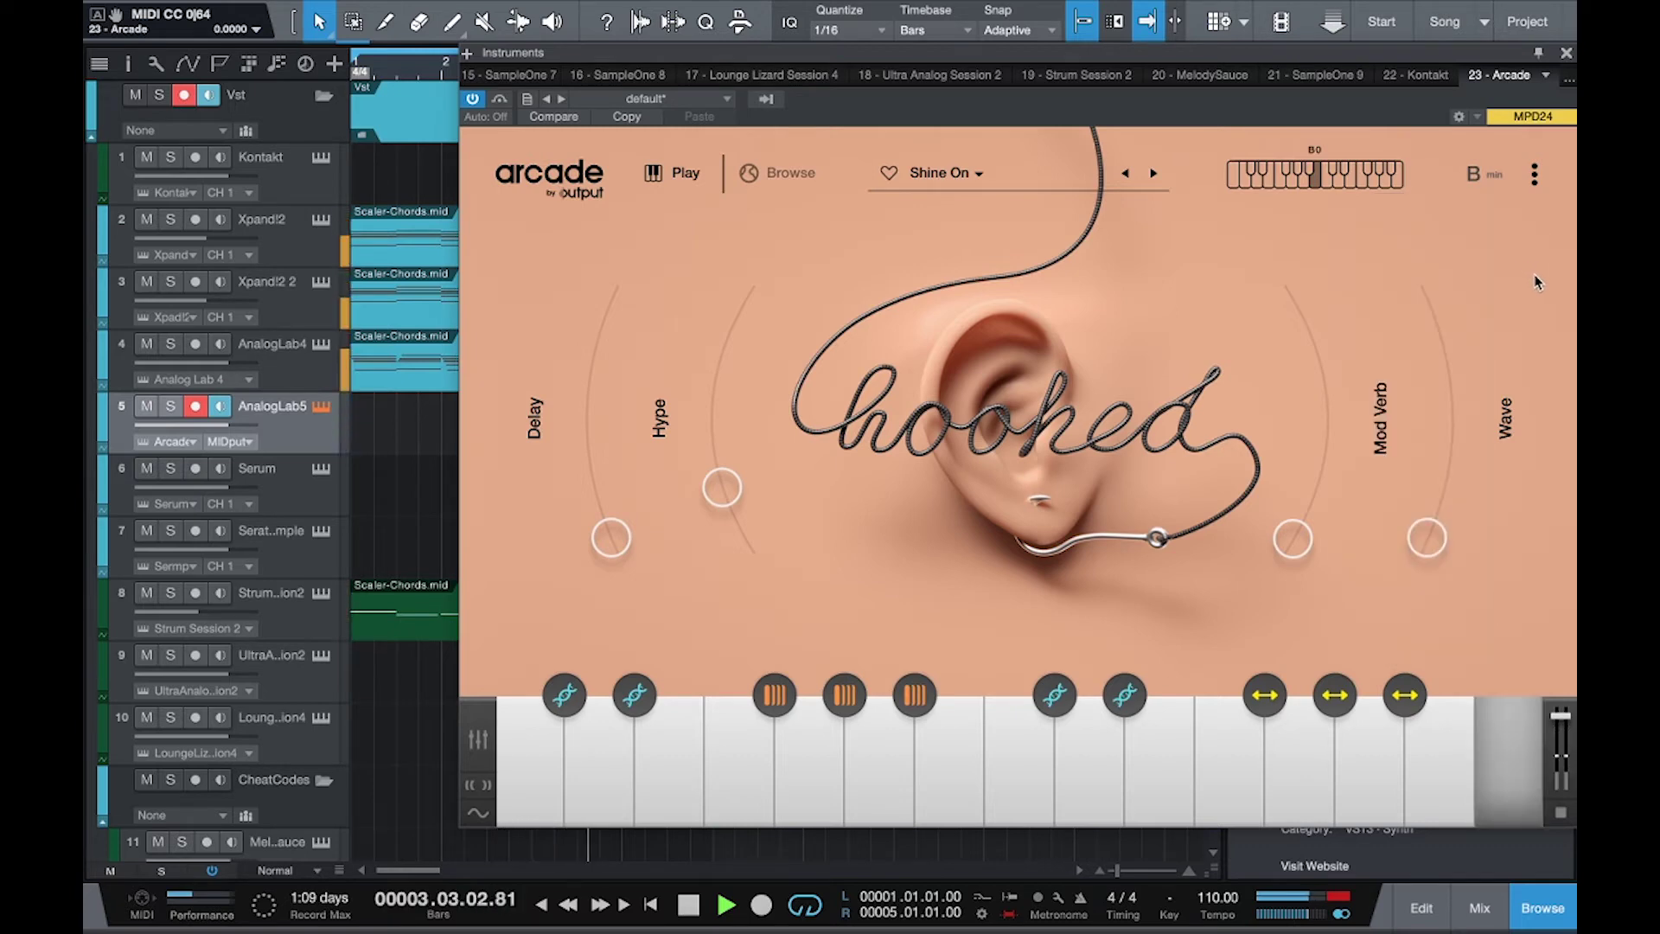
click(1483, 182)
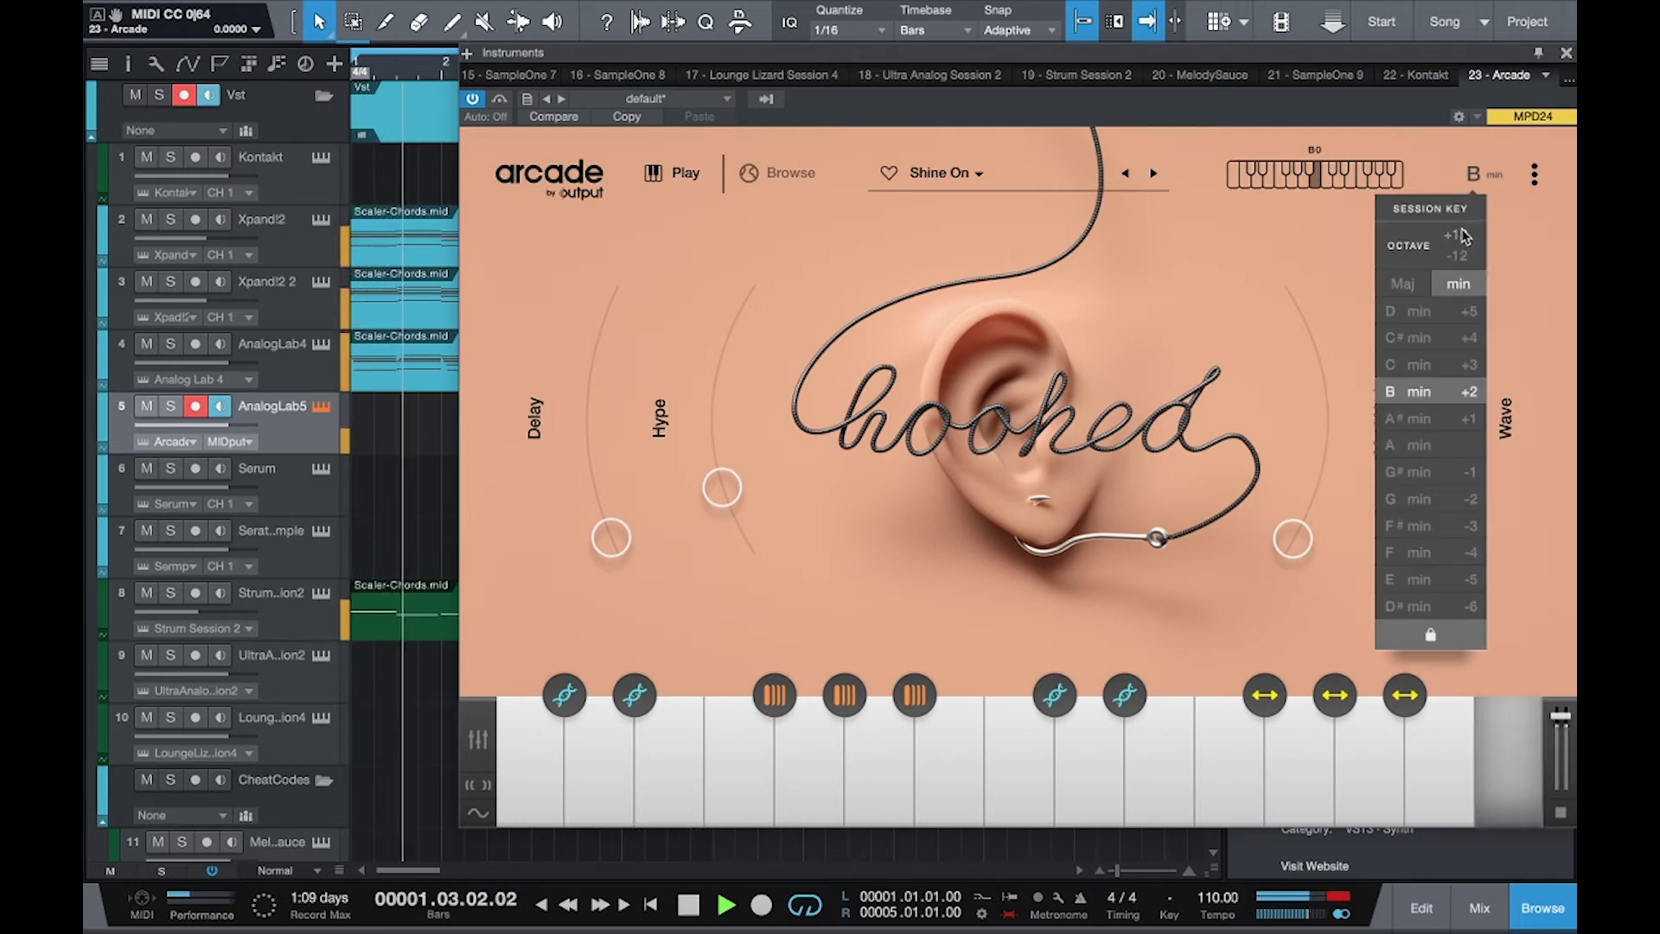
click(1257, 306)
Raise Arcade's Mod Verb macro to 0.56 and its Delay macro to 0.29.
drag(1292, 539, 1311, 387)
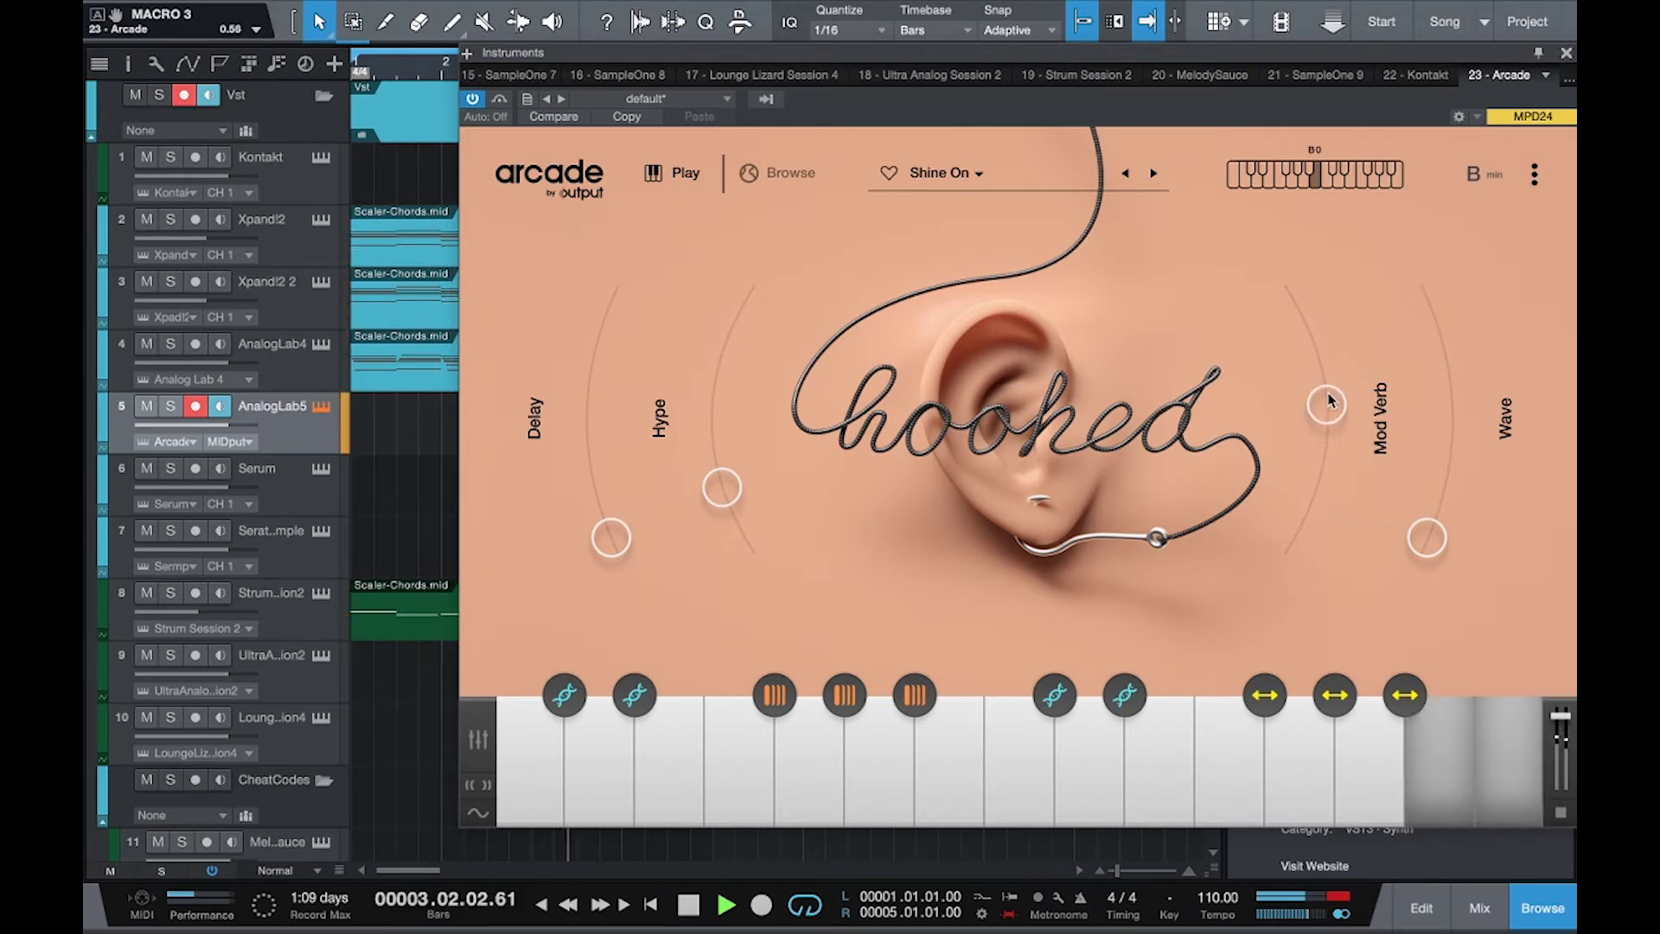
drag(611, 538, 611, 469)
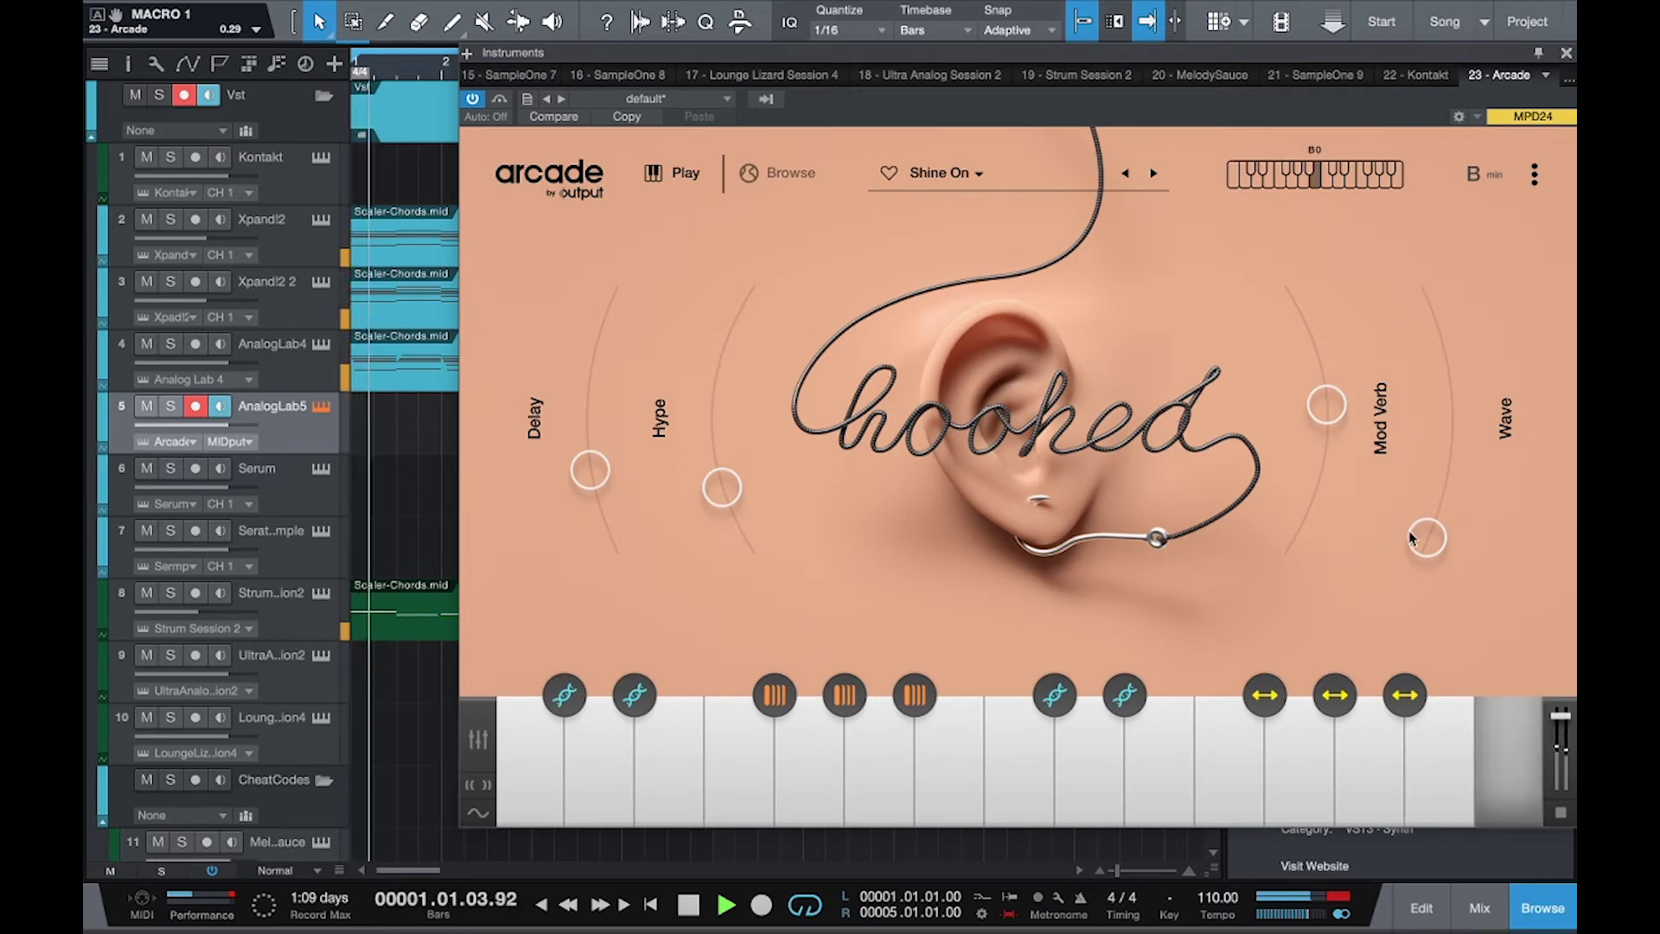
Record a four-bar Arcade vocal part on the AnalogLab5 track and close the keyboard and instrument windows.
key(KP_Multiply)
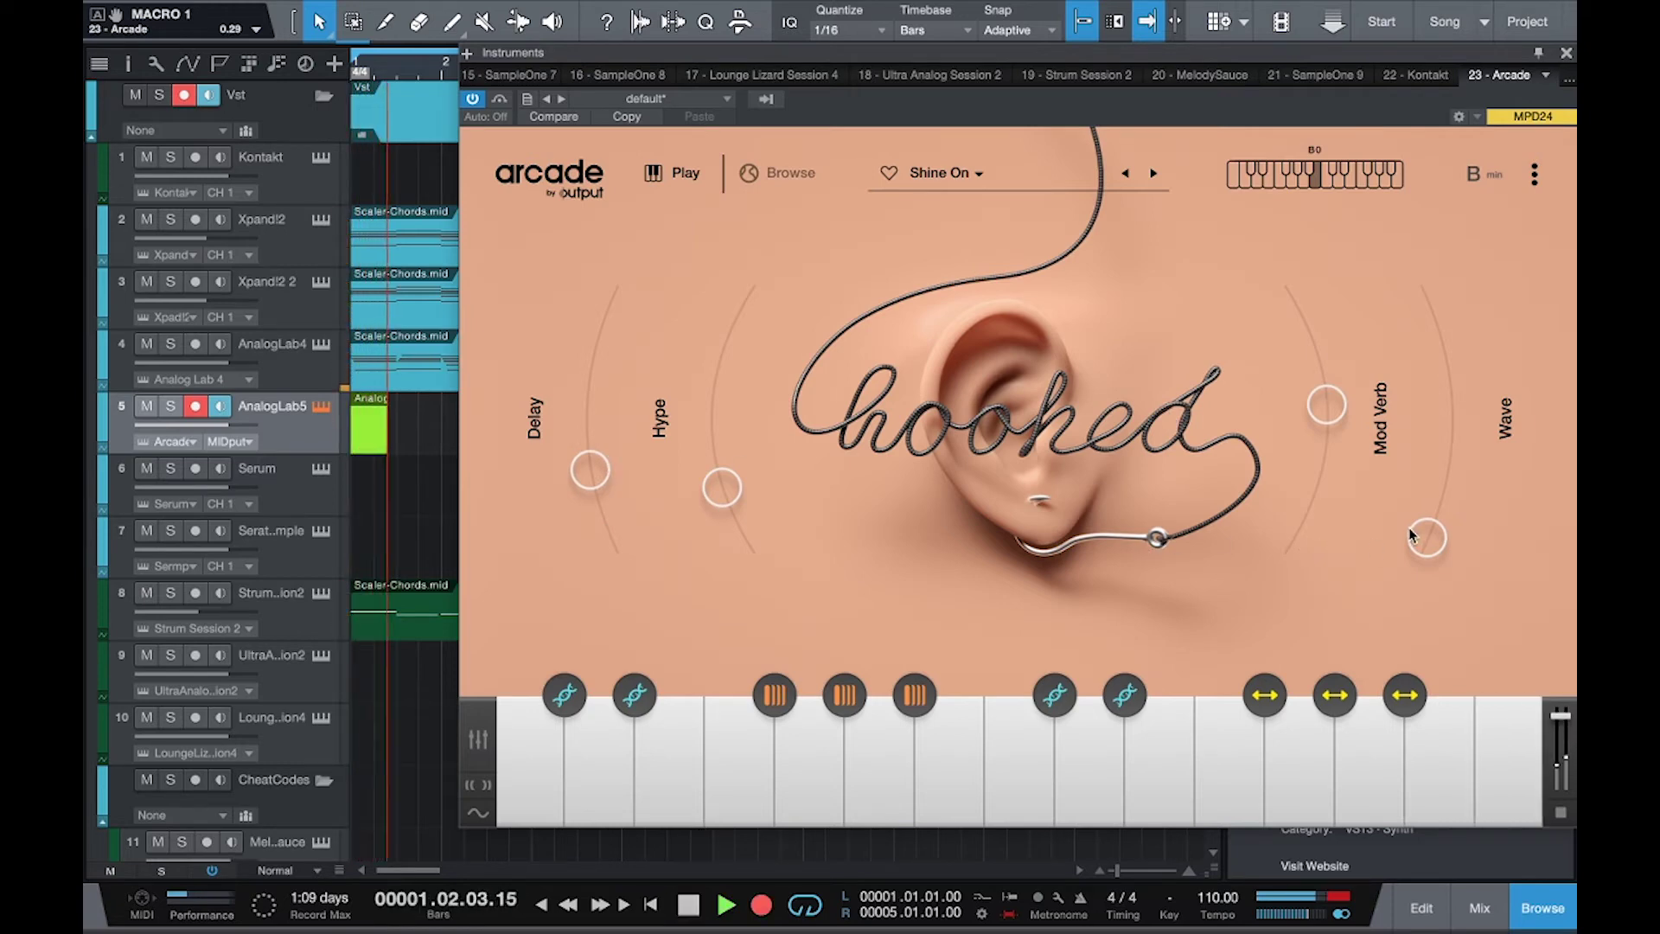
key(space)
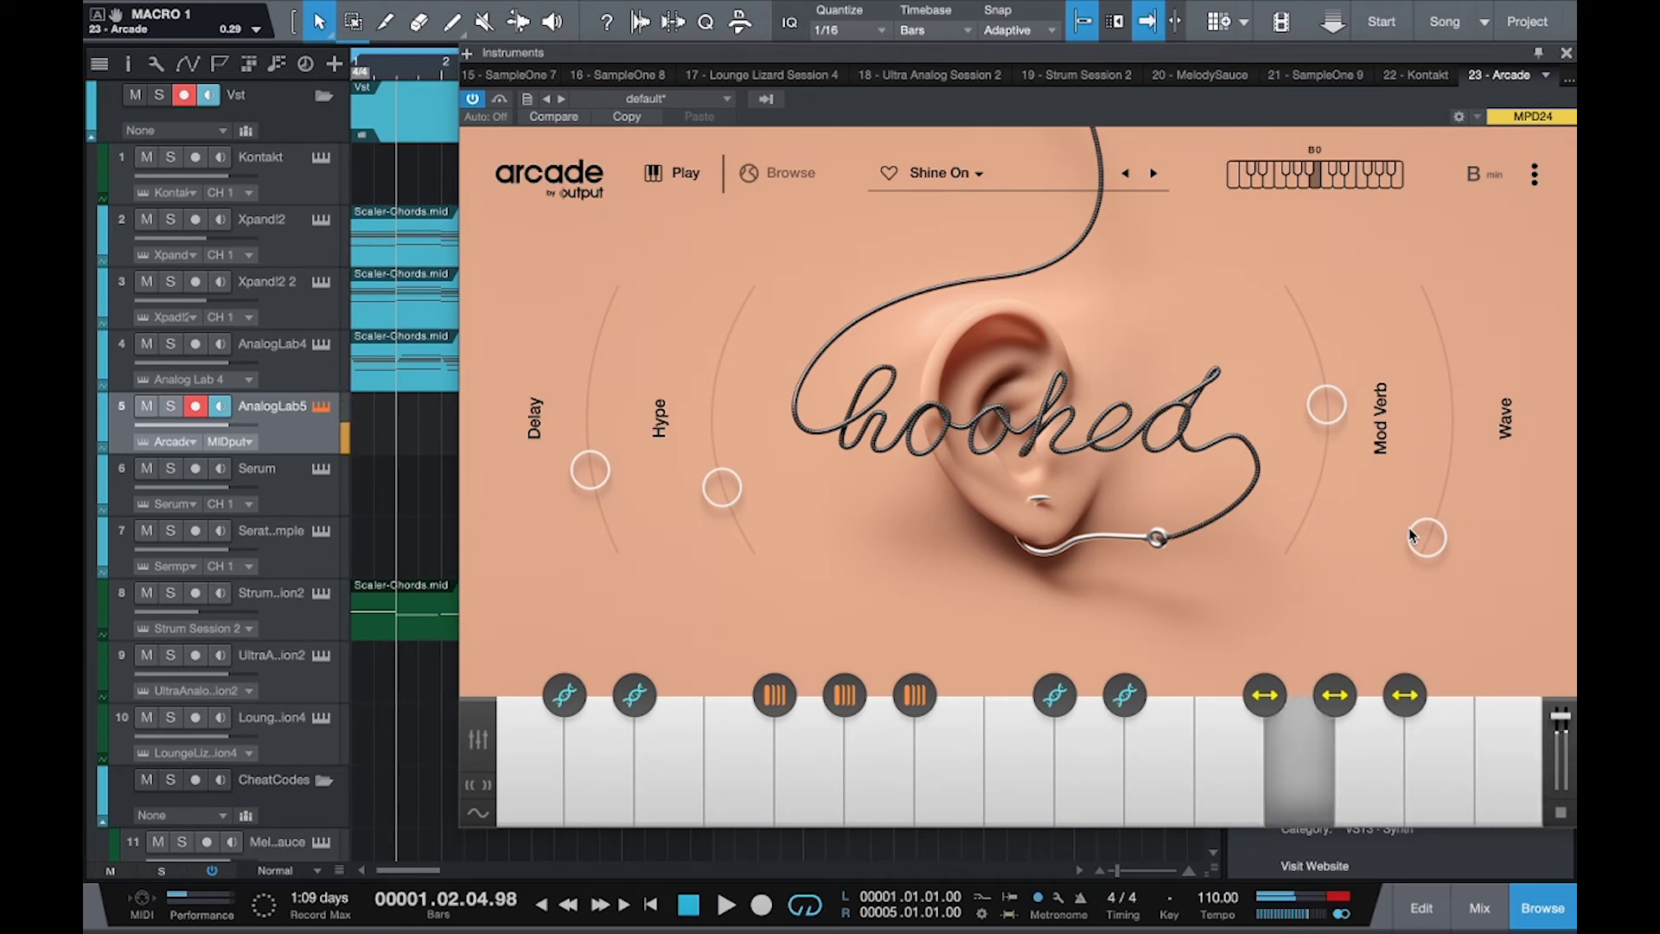
key(KP_Multiply)
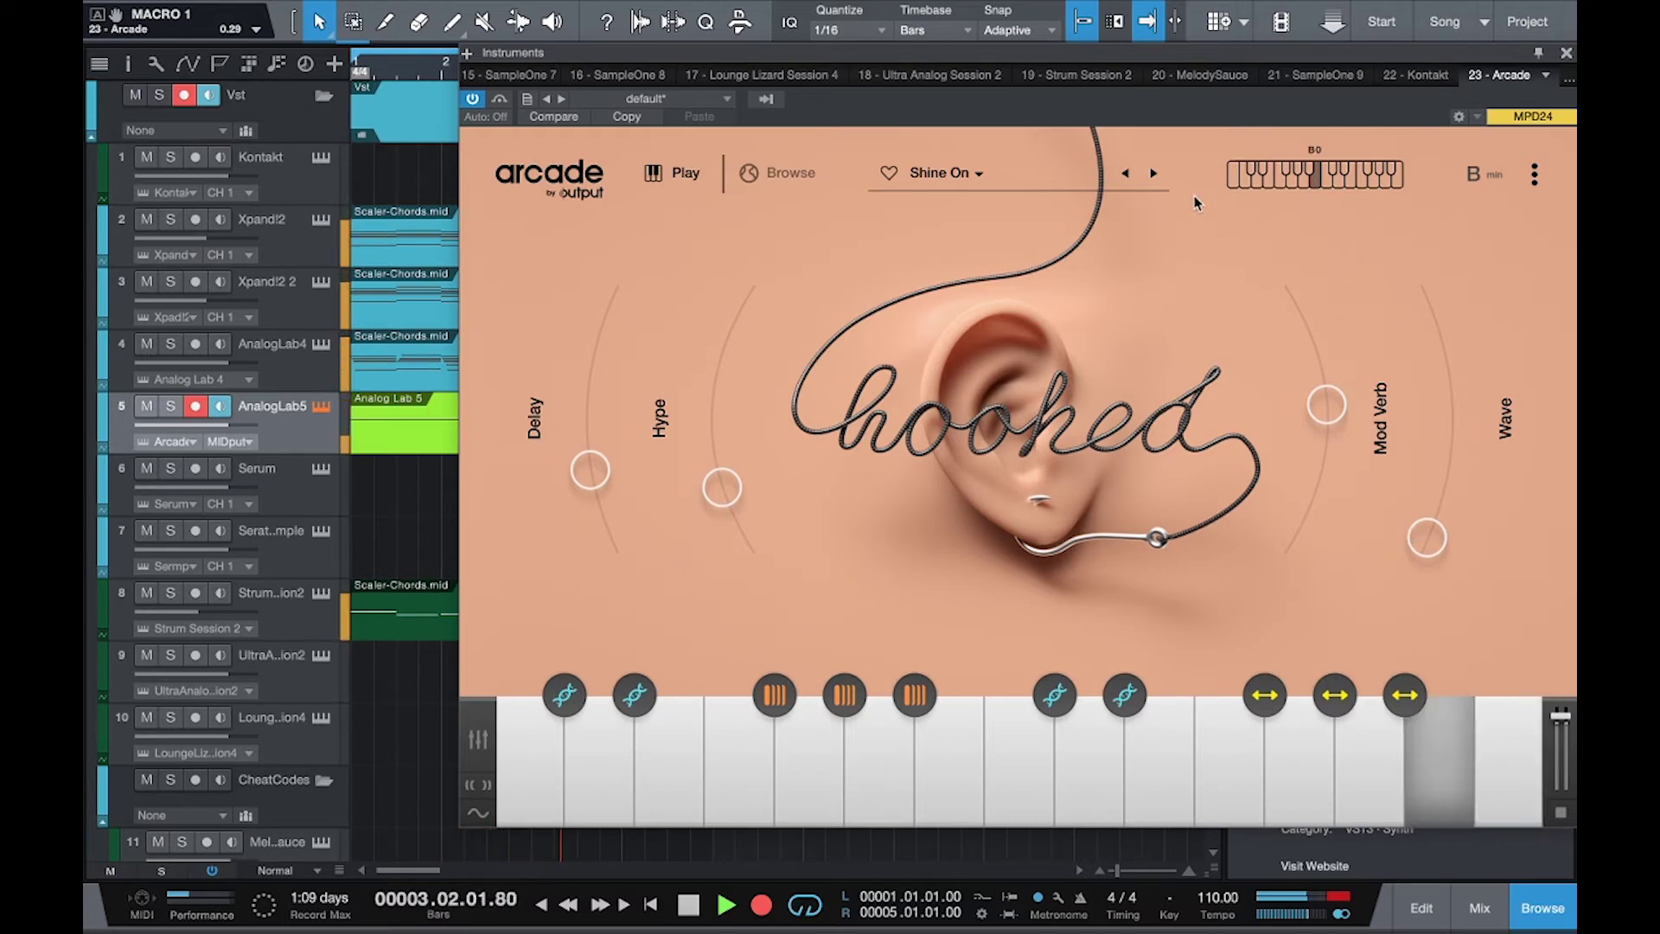
drag(1145, 53, 862, 458)
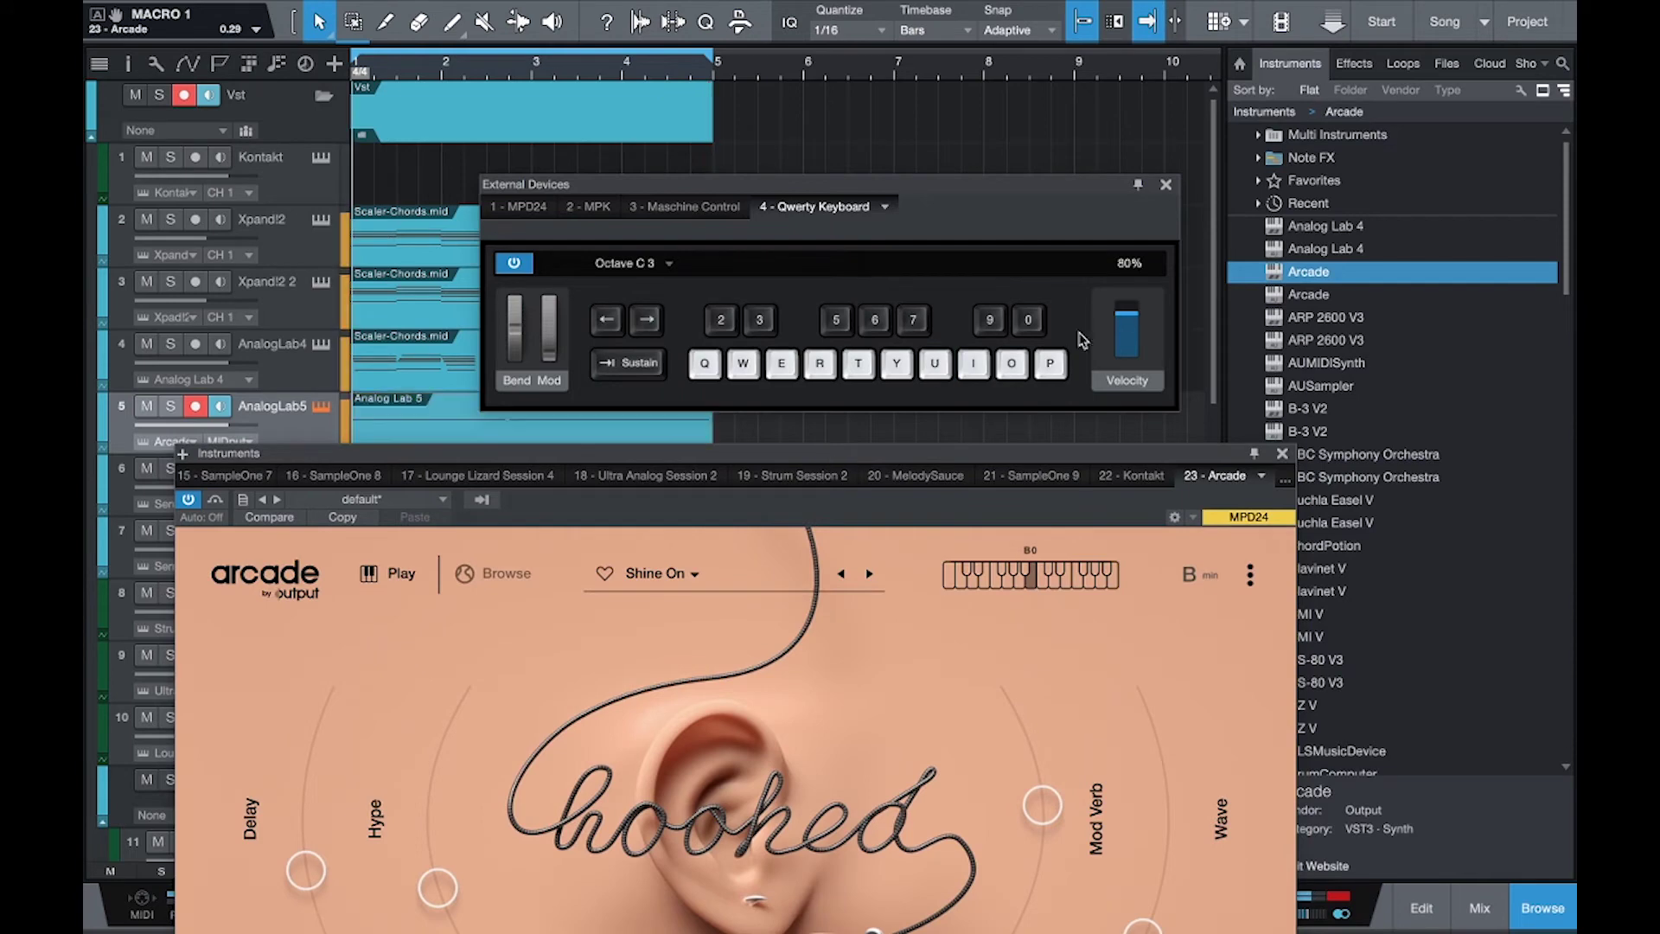
click(1165, 185)
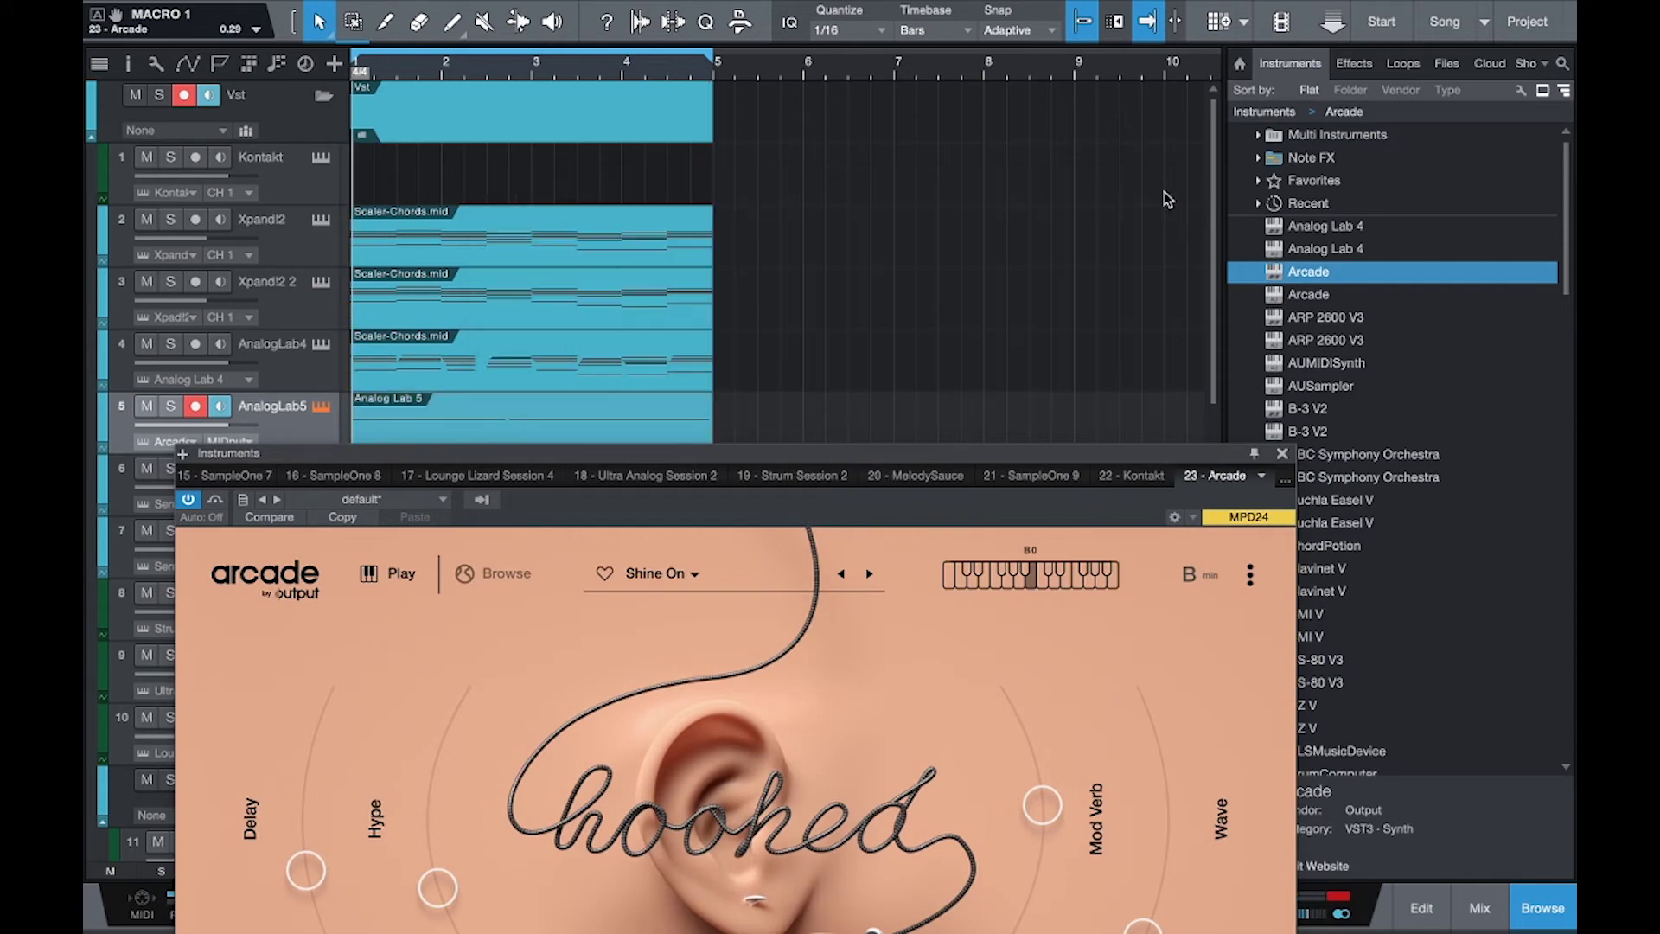
click(1283, 453)
Adjust the two recorded Arcade notes to meet at bar 3, with the second ending at bar 5, and close the note editor.
key(F2)
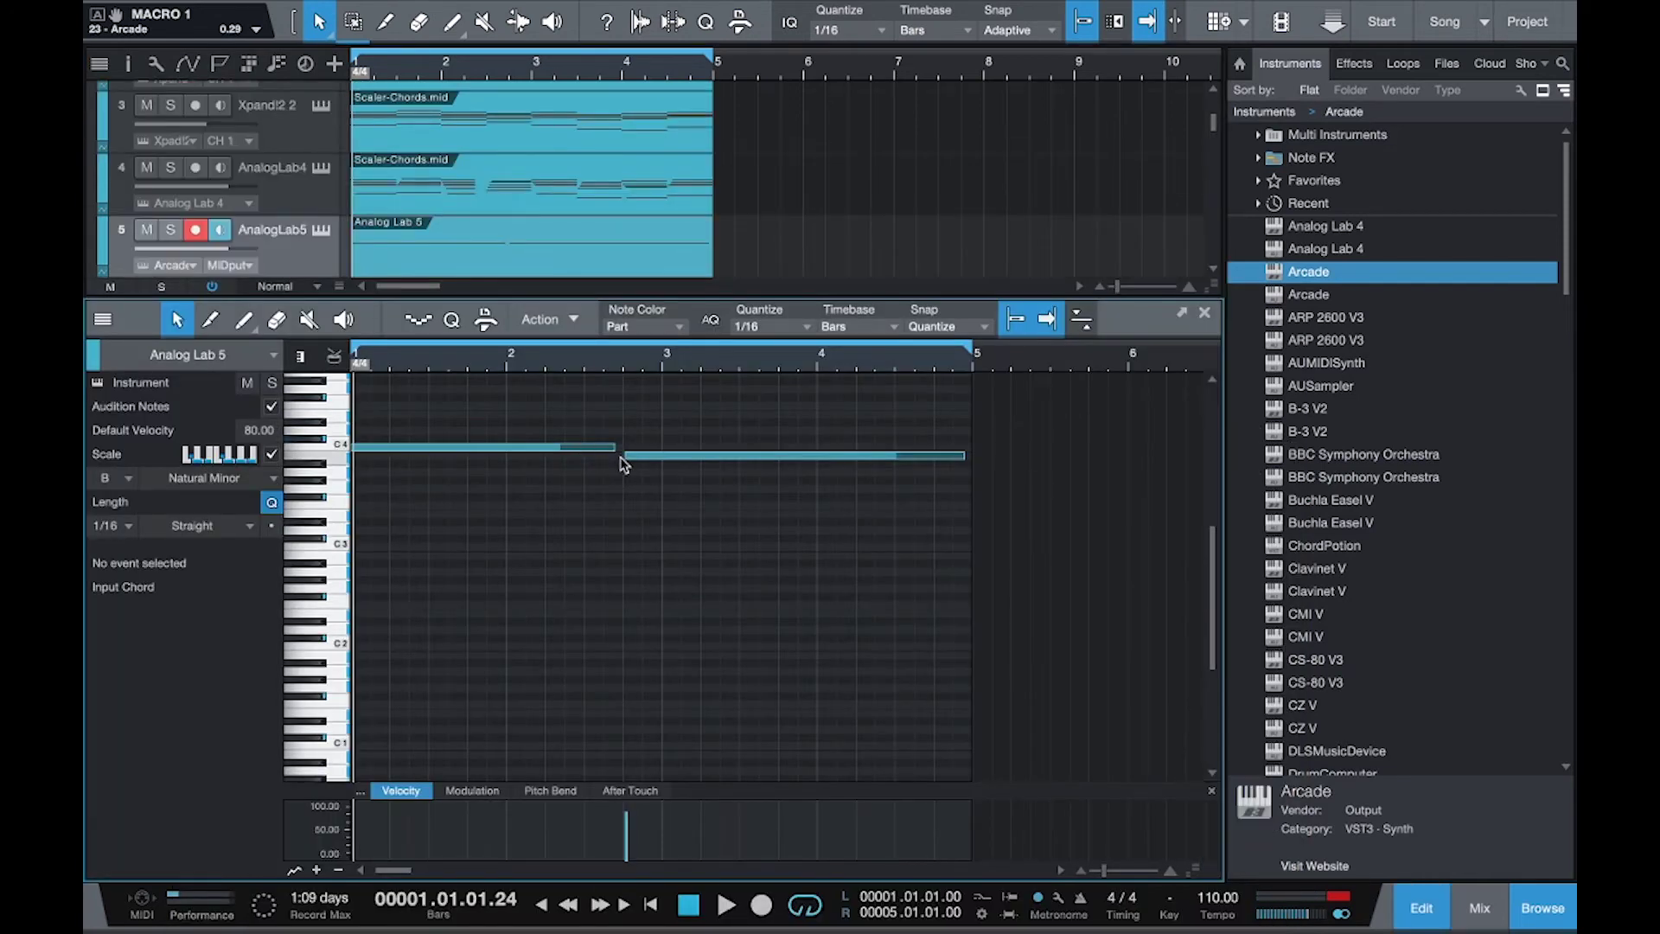
drag(622, 464, 663, 450)
drag(962, 461, 971, 458)
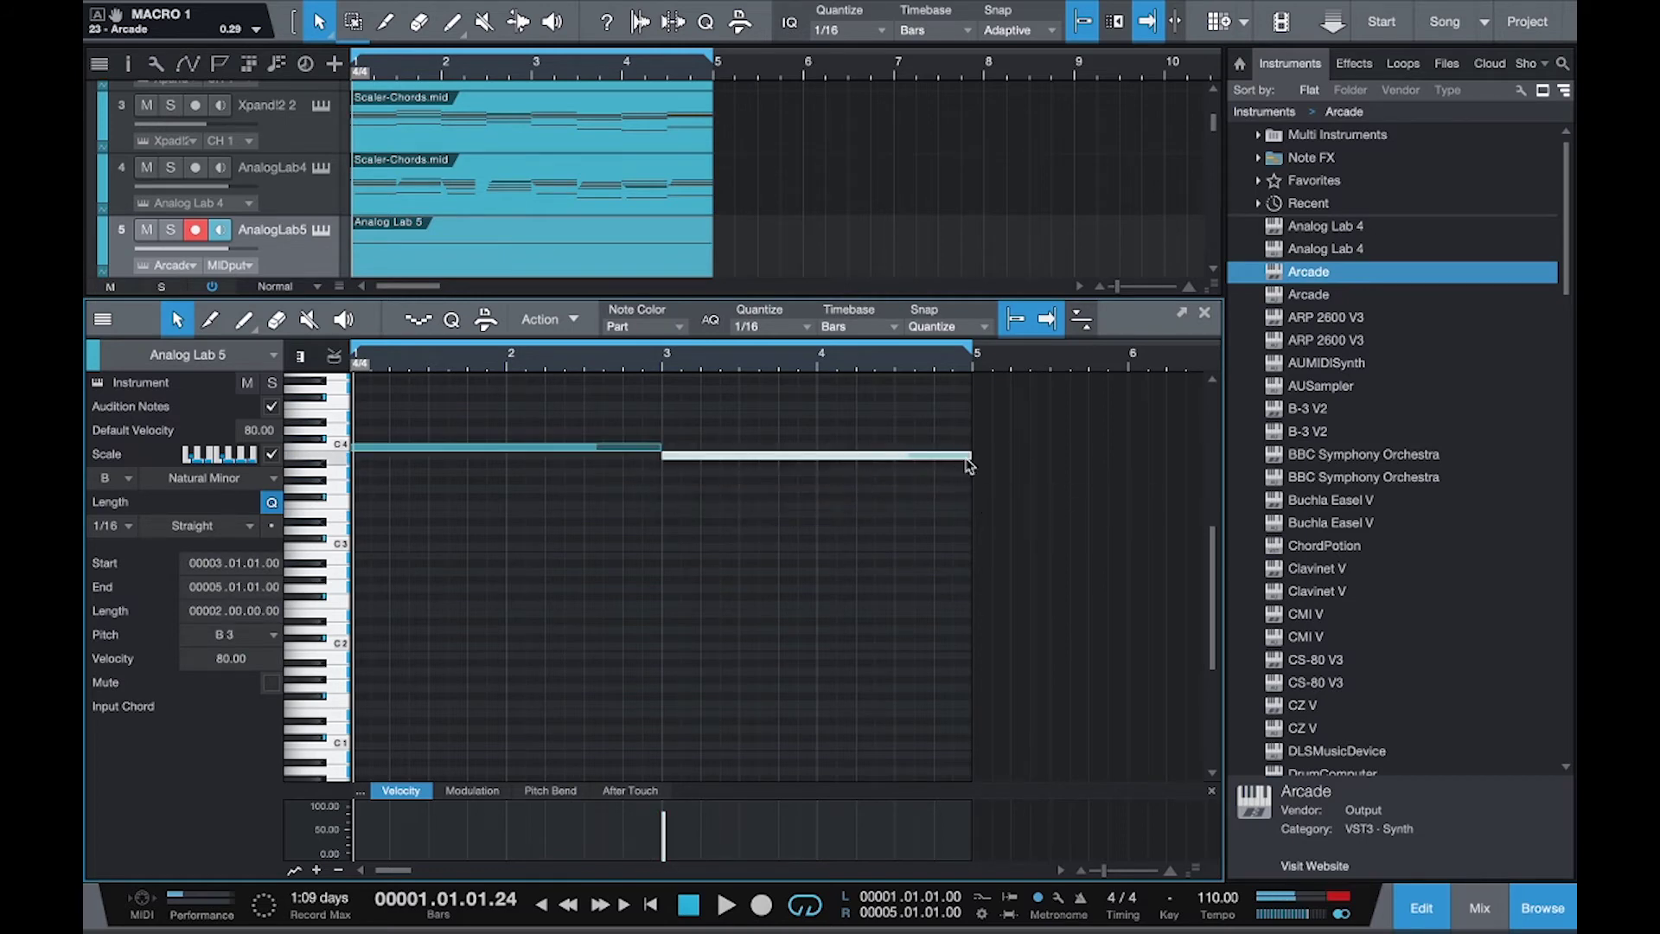
click(1206, 313)
Add a Reverb send to the Arcade channel and lower its fader to -7.2 dB with the song playing.
key(space)
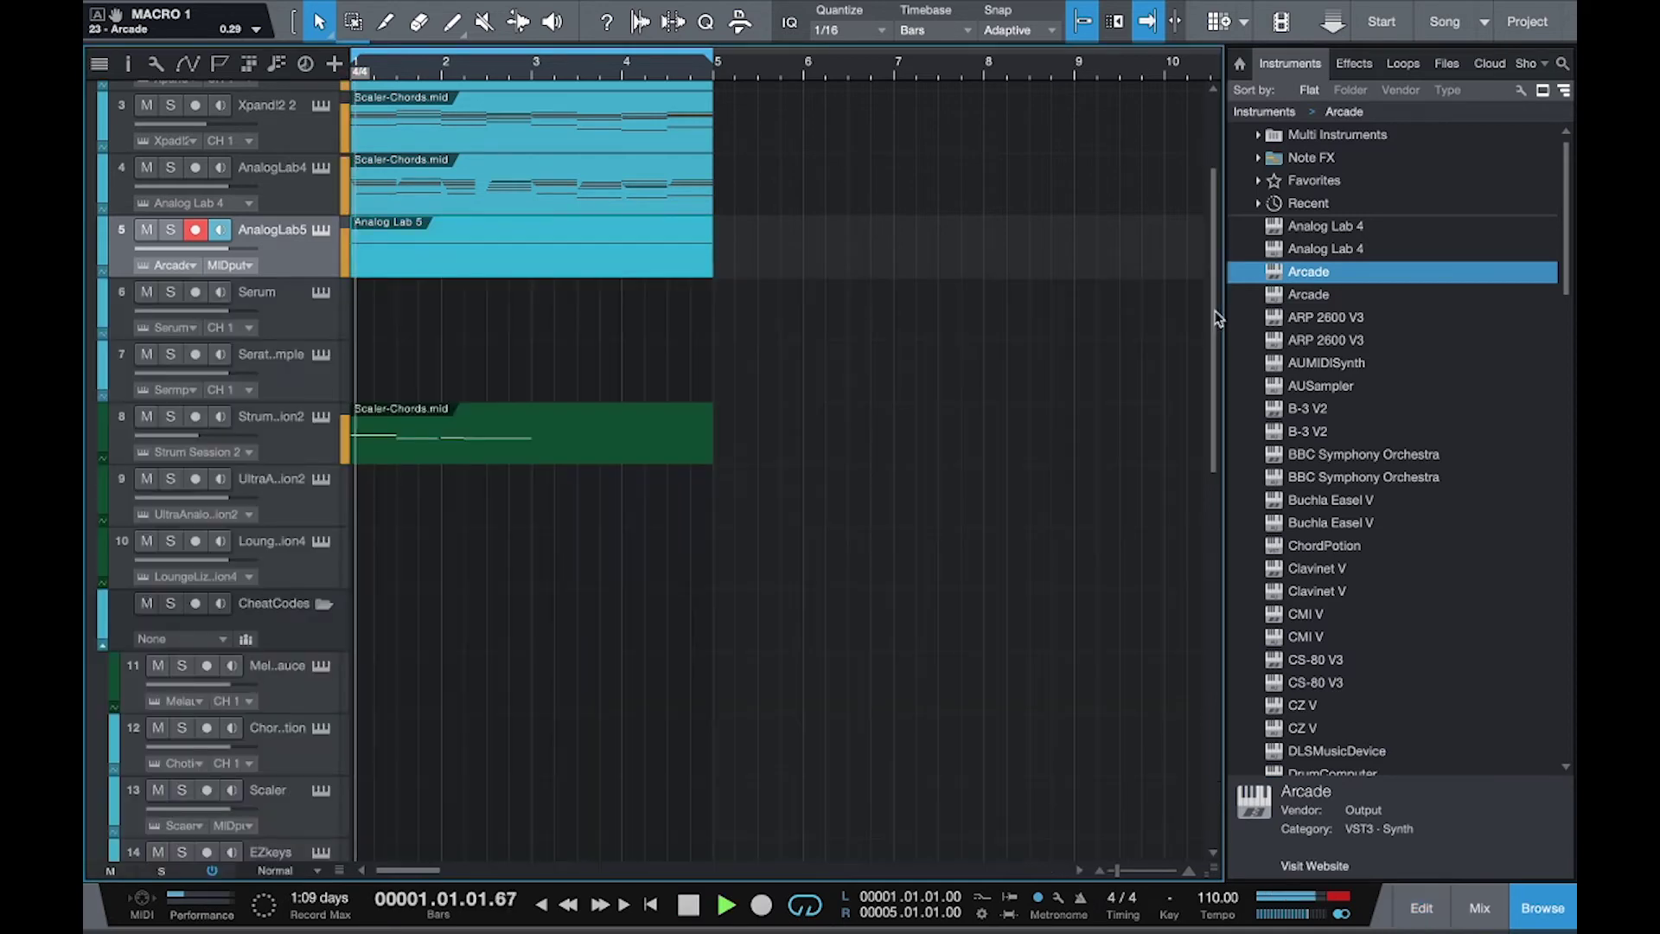
key(F3)
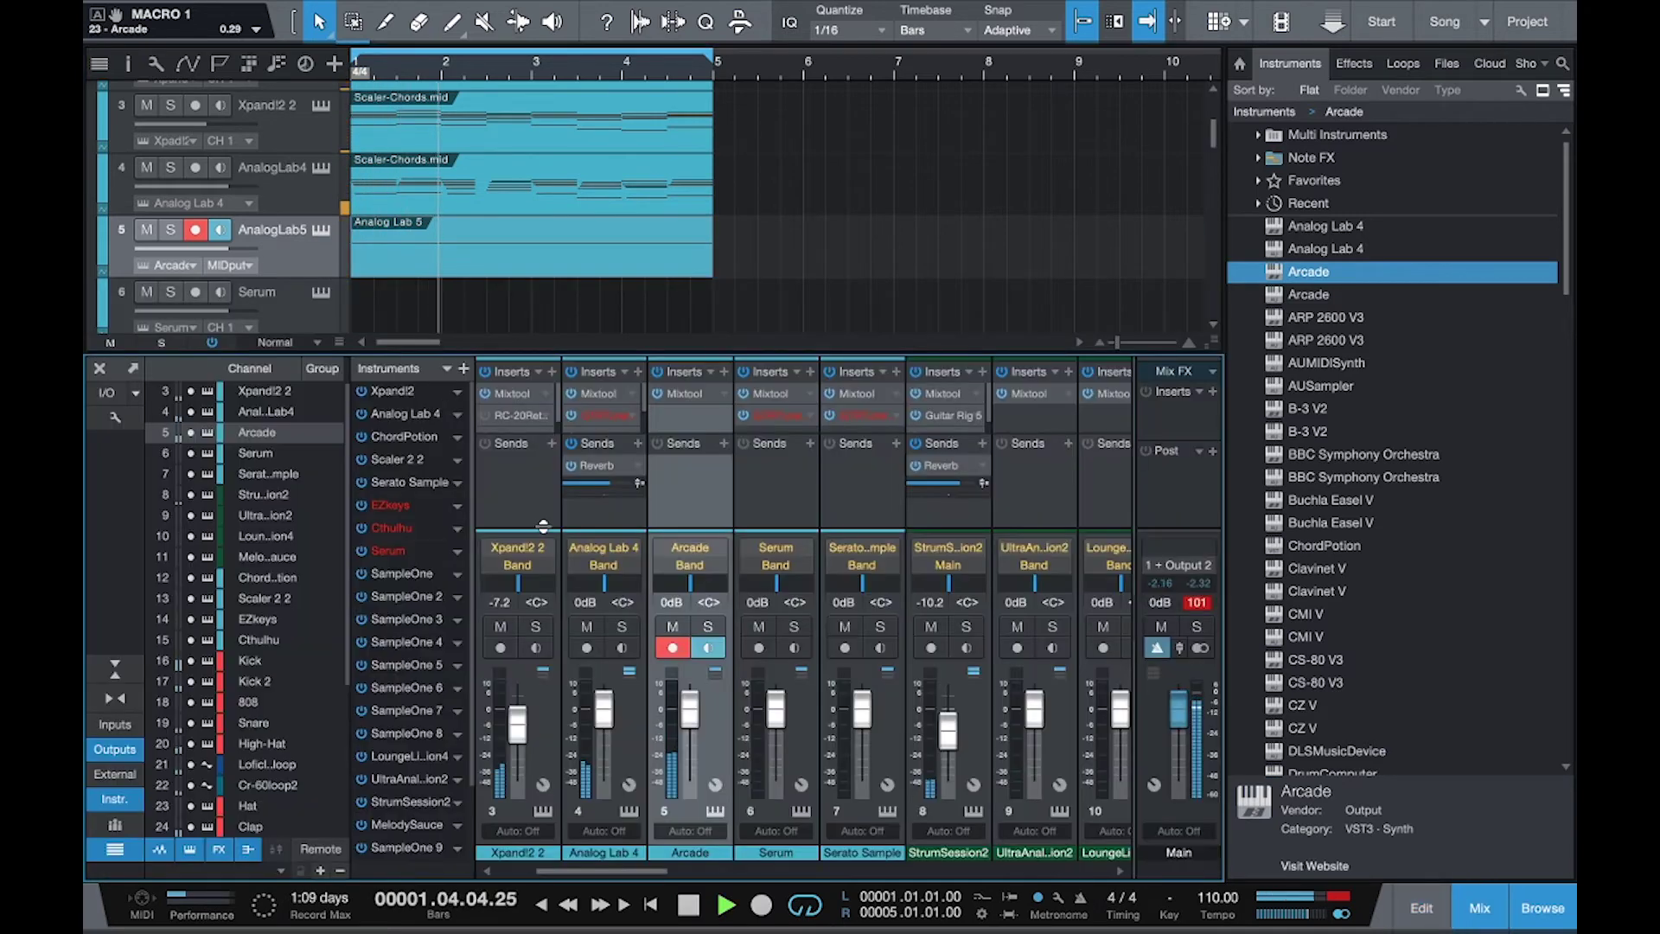
click(723, 444)
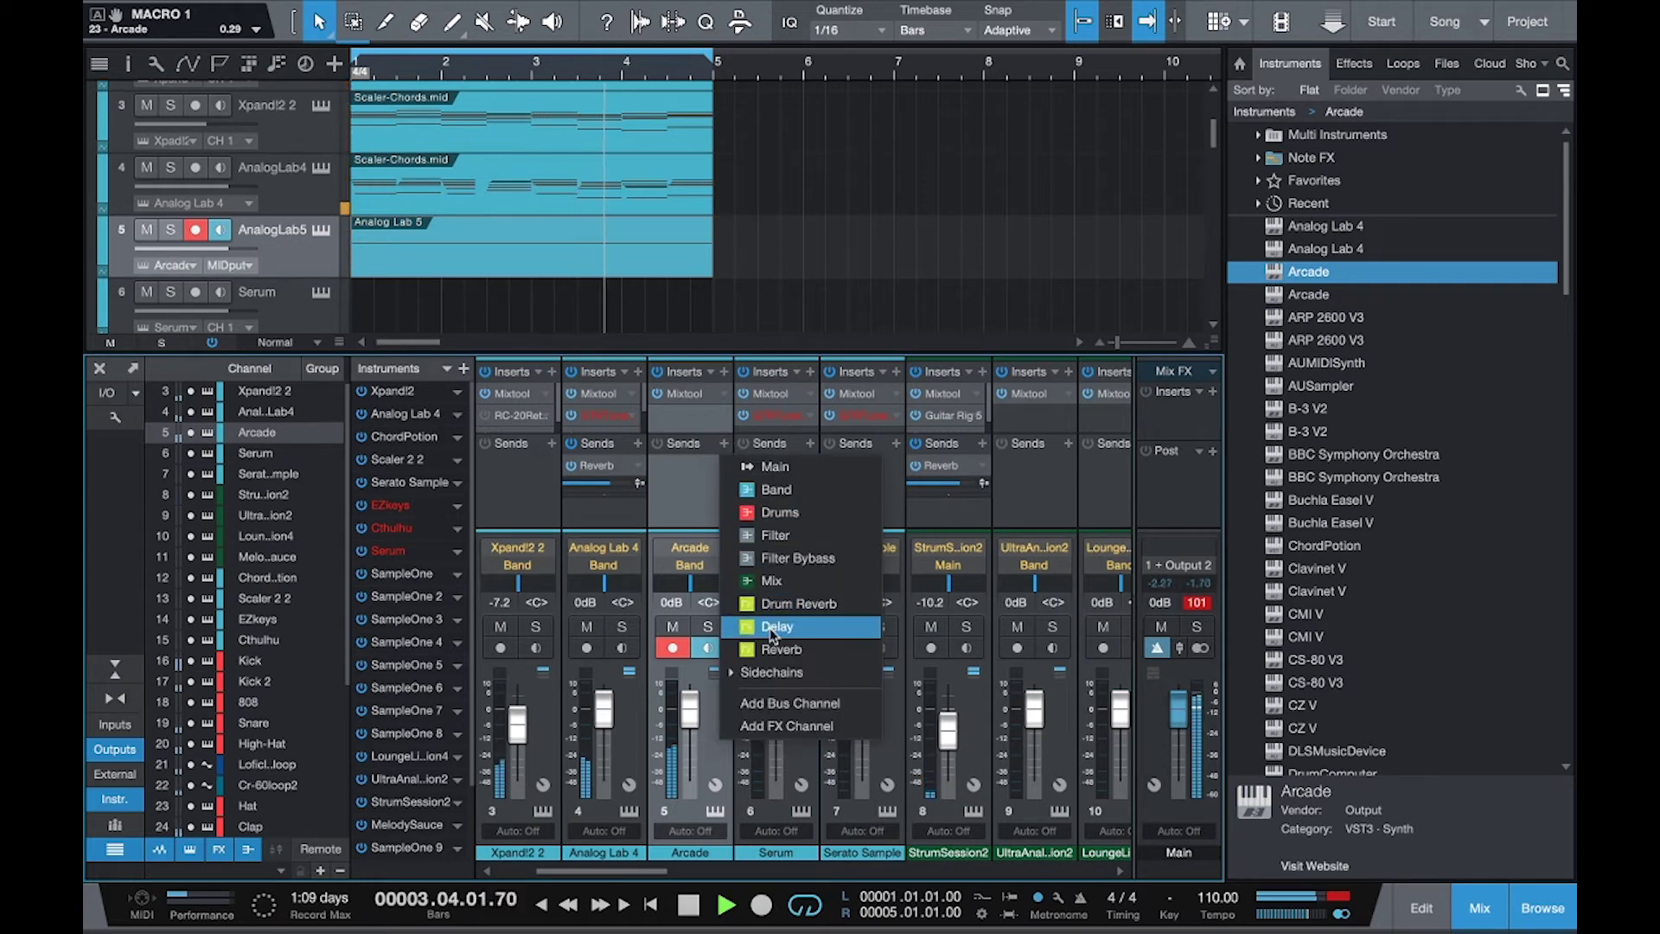
click(780, 649)
drag(691, 491, 705, 491)
drag(688, 724, 692, 741)
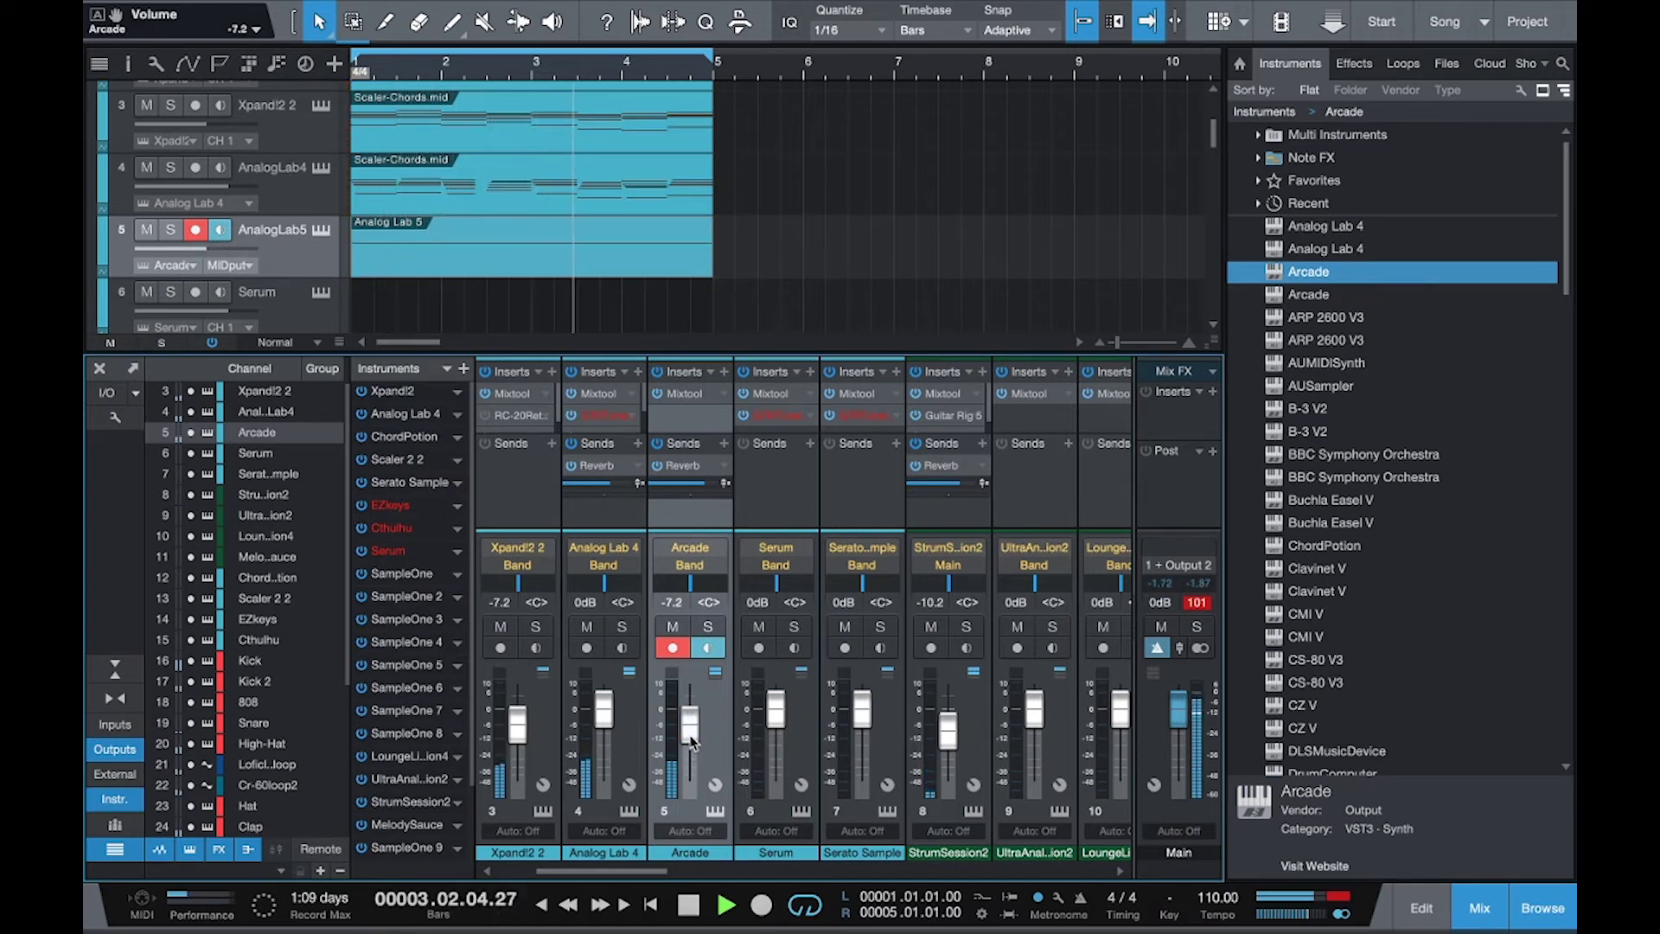
key(F3)
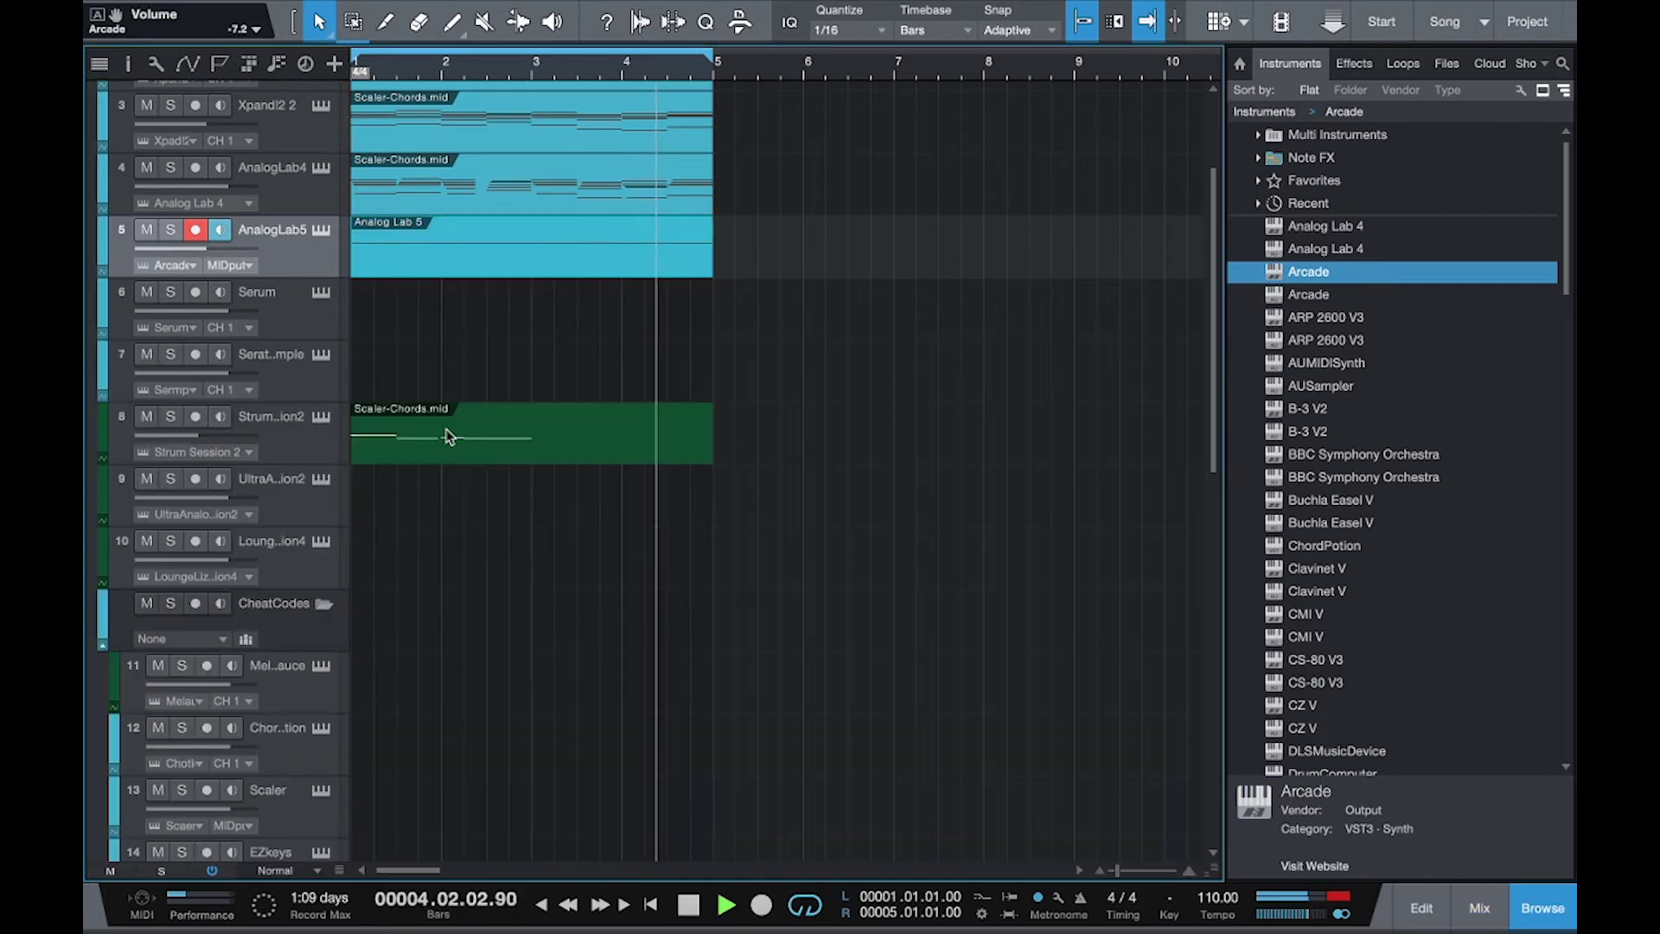
Save the song.
scroll(432, 307, up, 3)
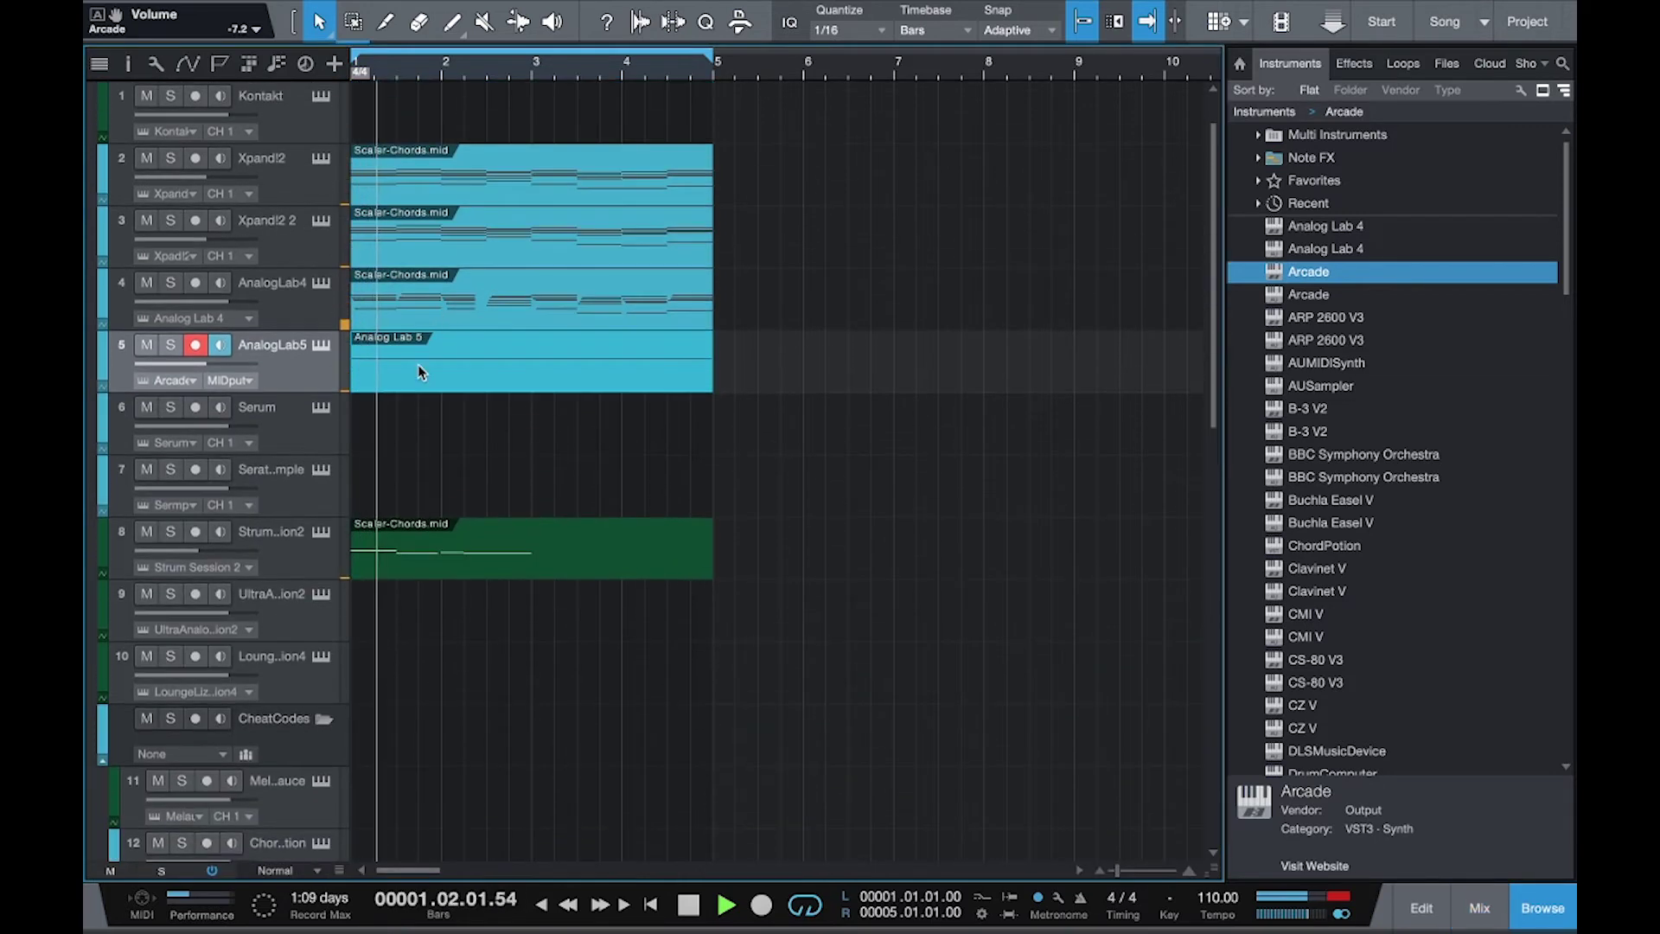
scroll(418, 365, up, 2)
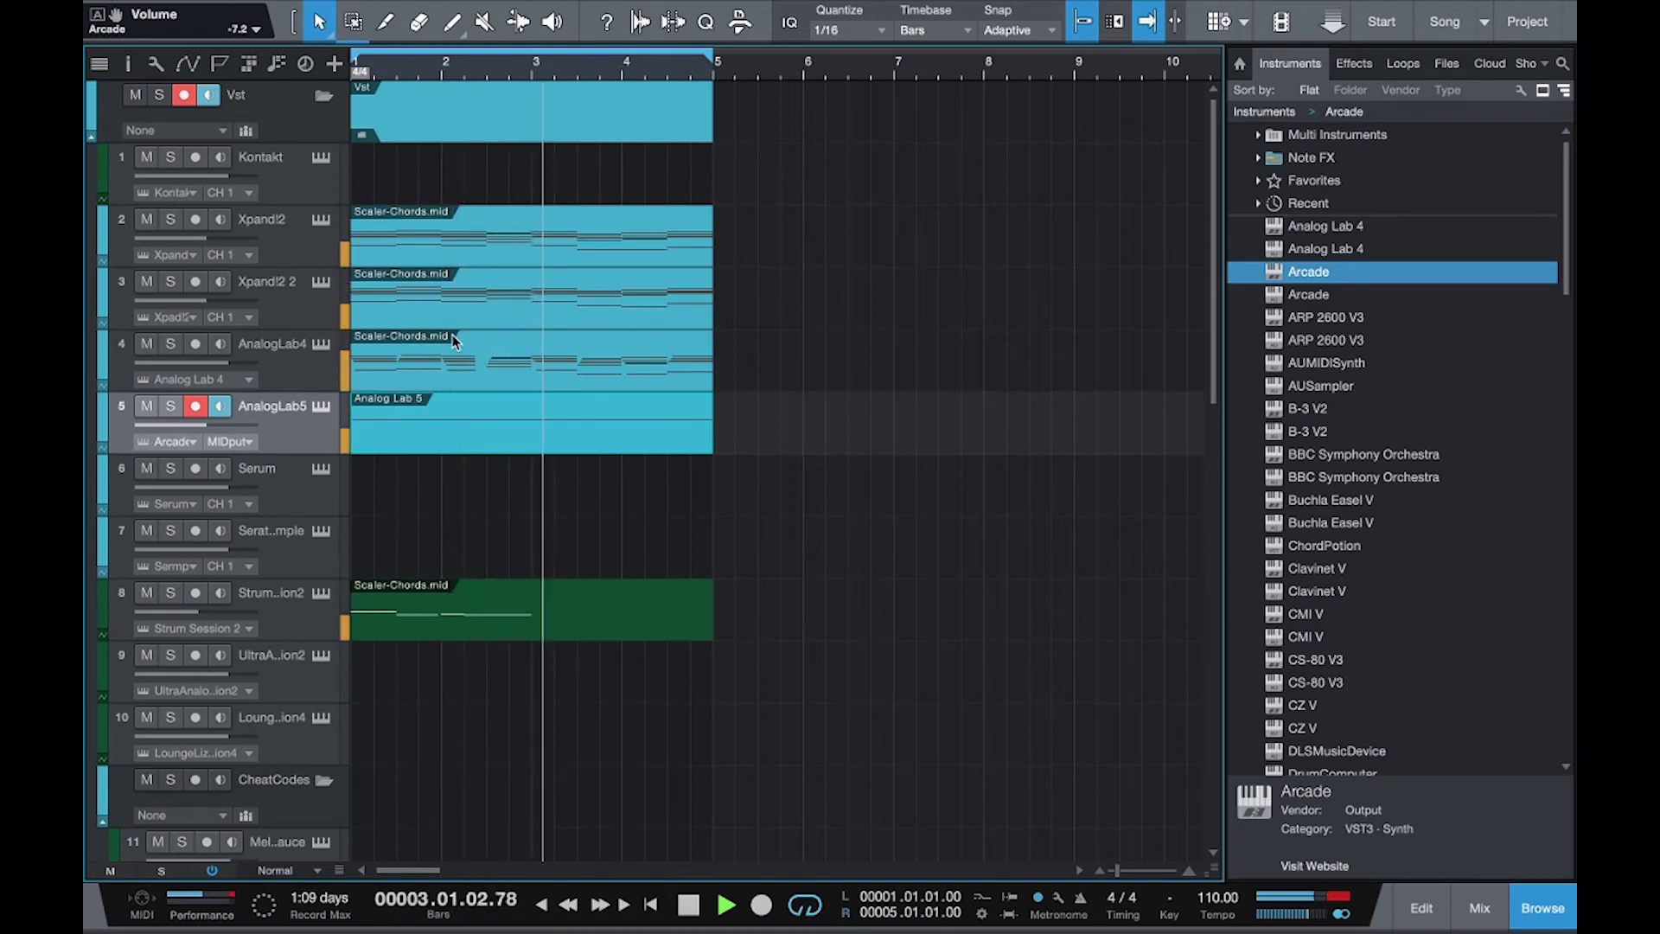
key(super+s)
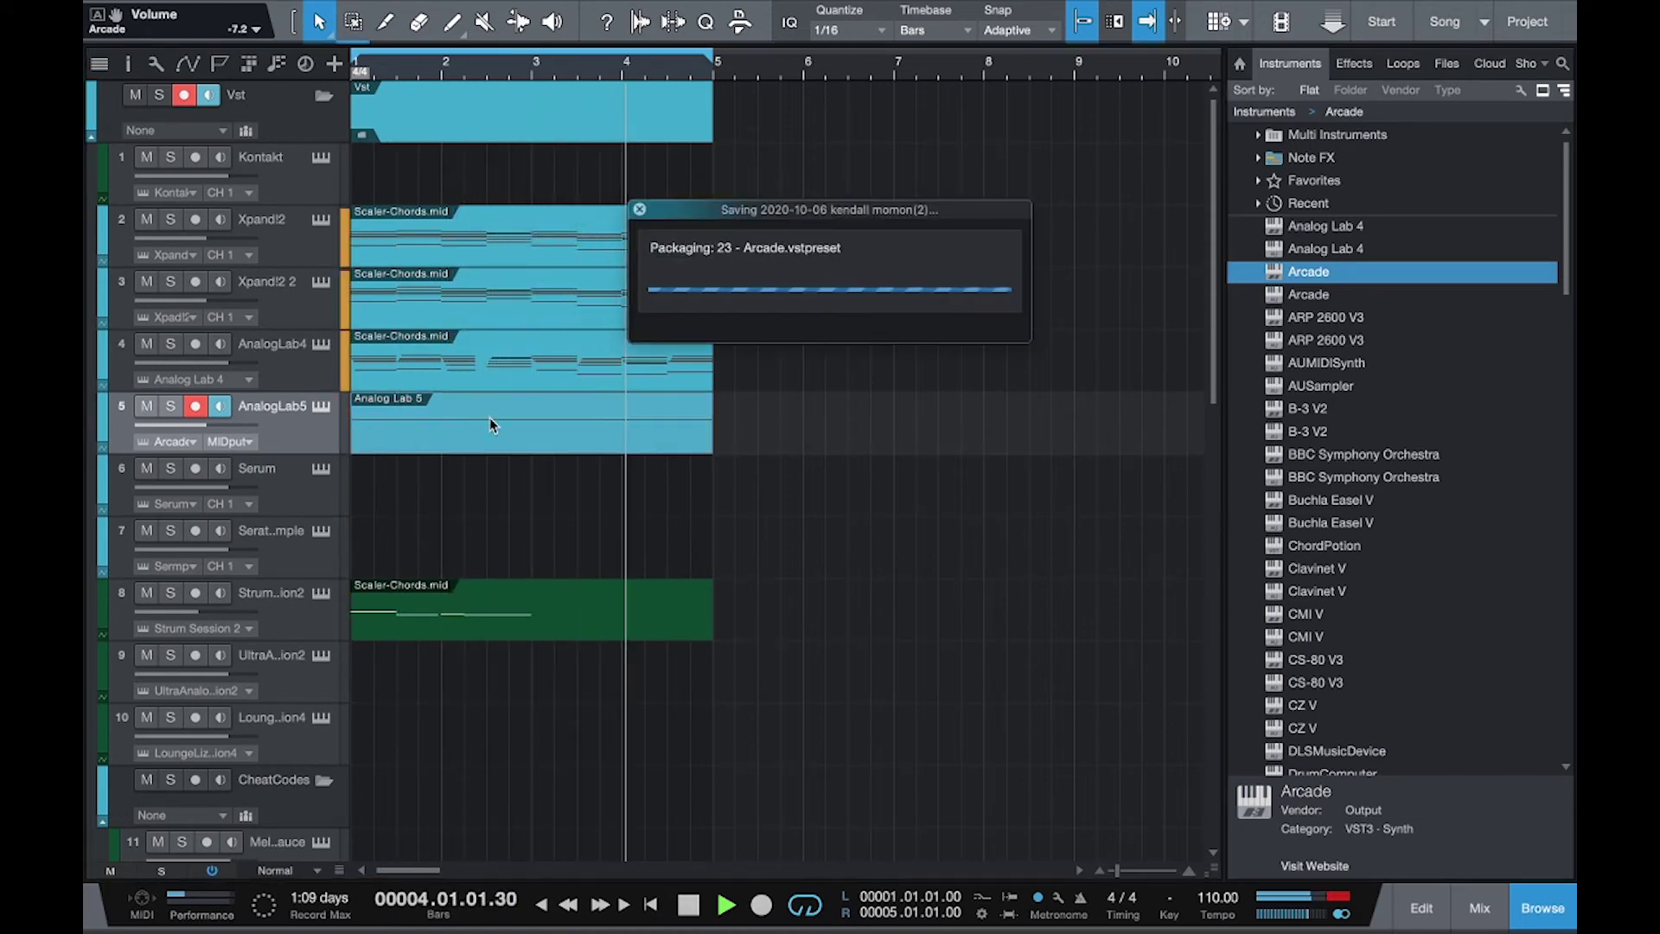
Bounce the Analog Lab 5 part to a new audio track and mute the original AnalogLab5 instrument track.
right_click(427, 439)
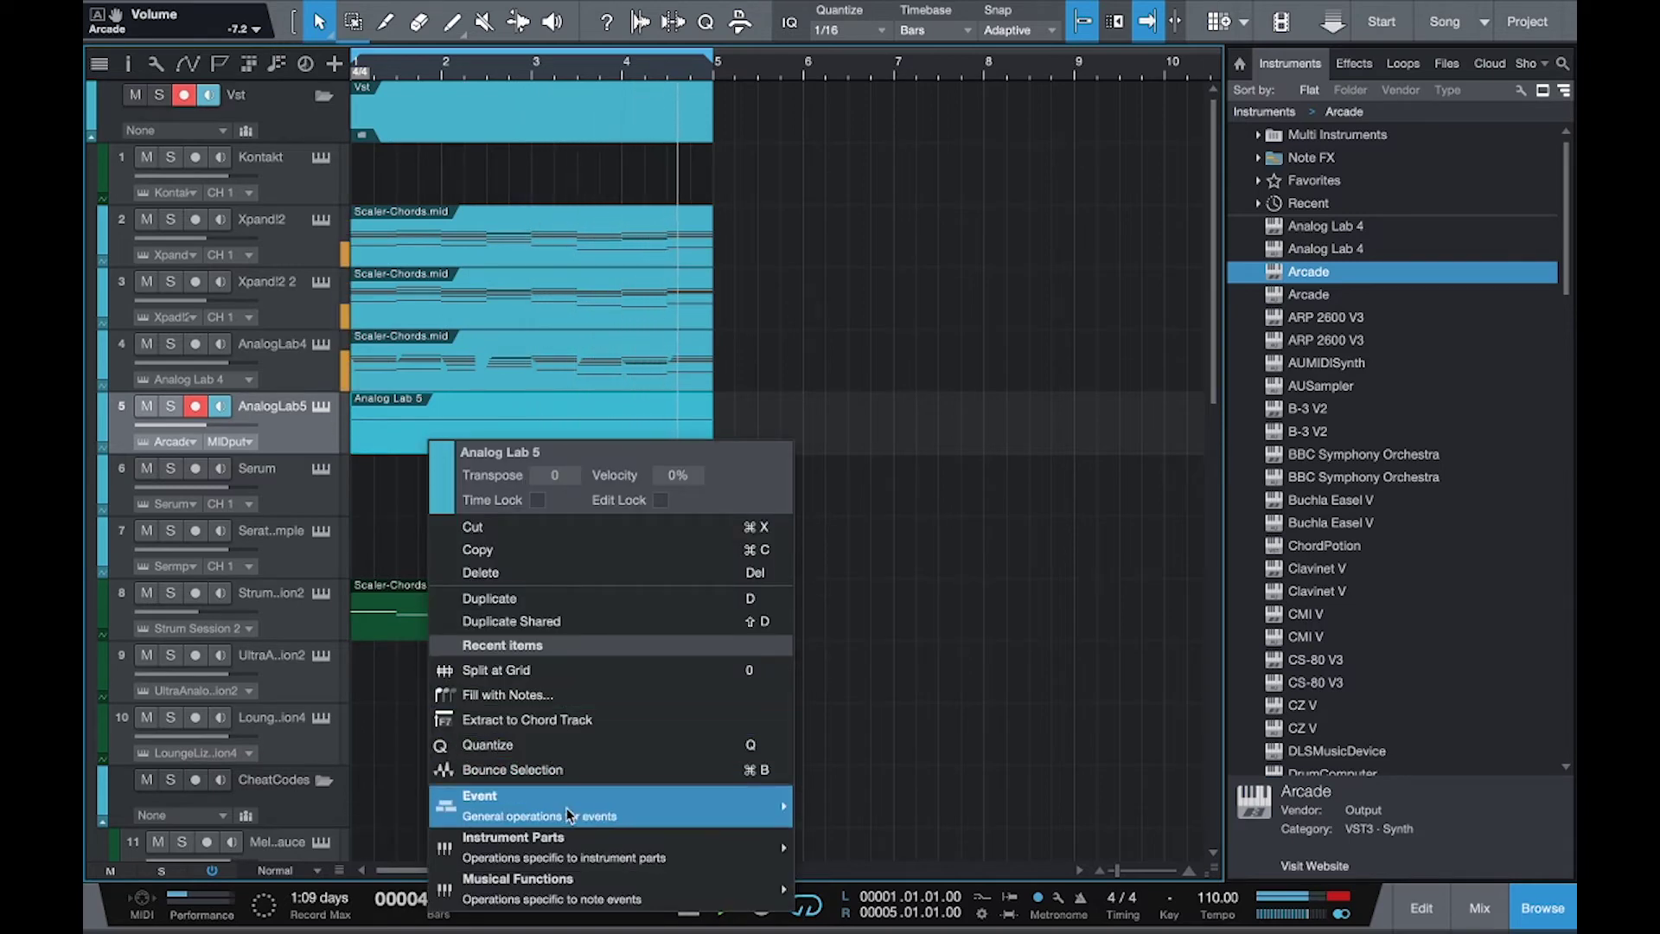
mouse_move(691, 794)
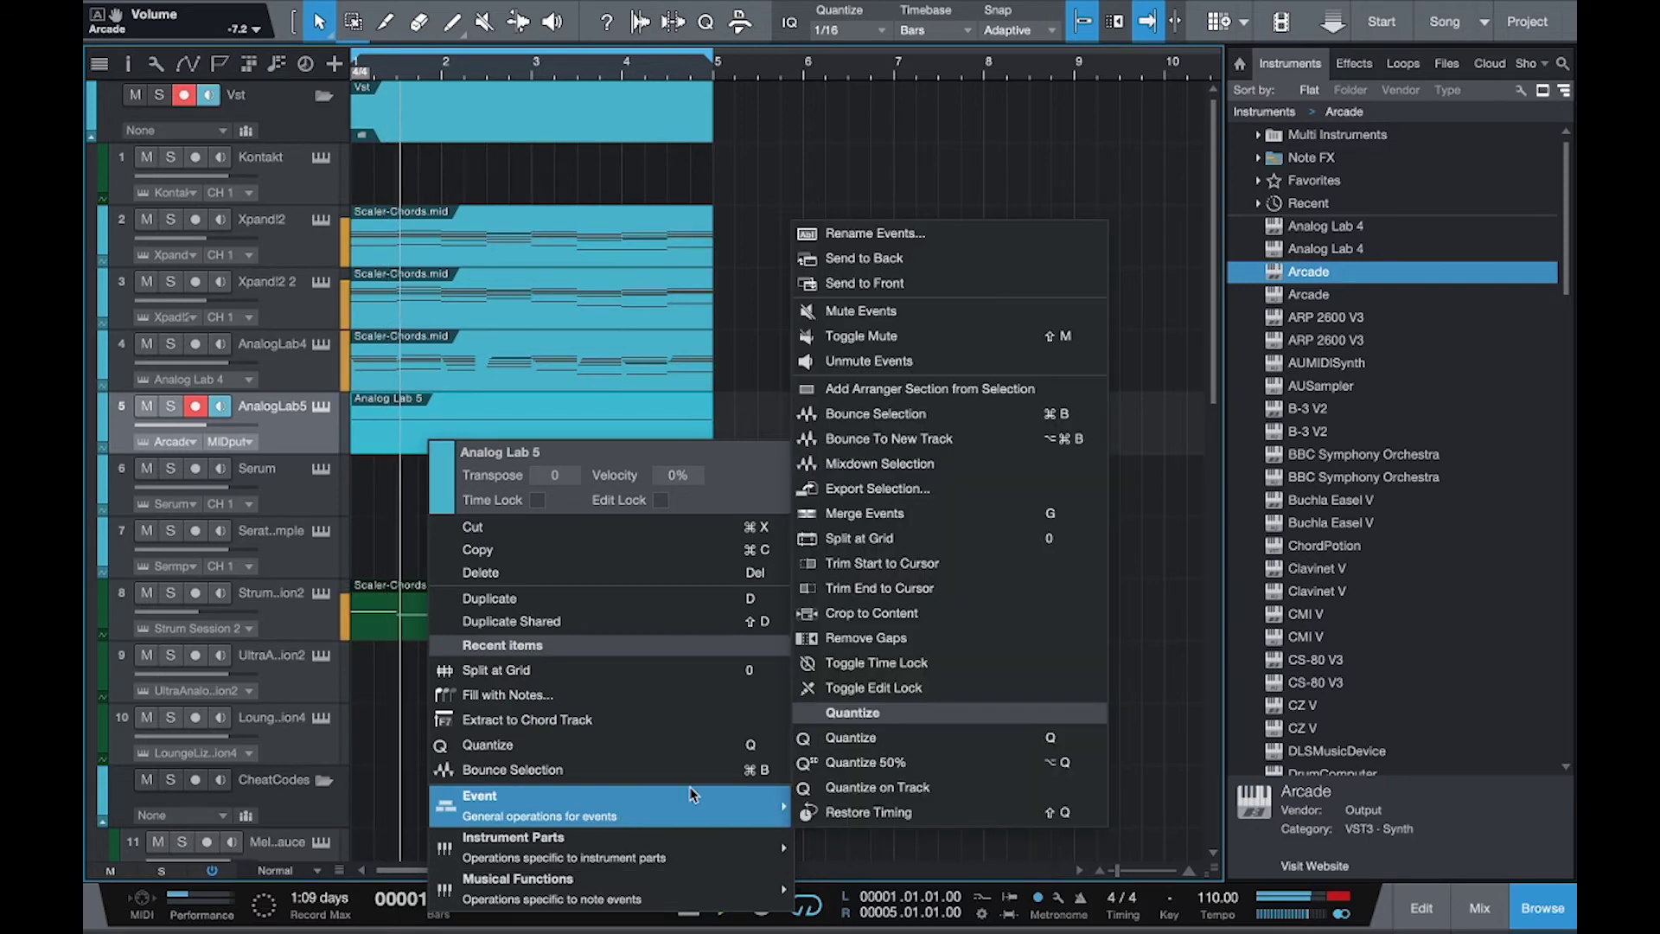
click(929, 427)
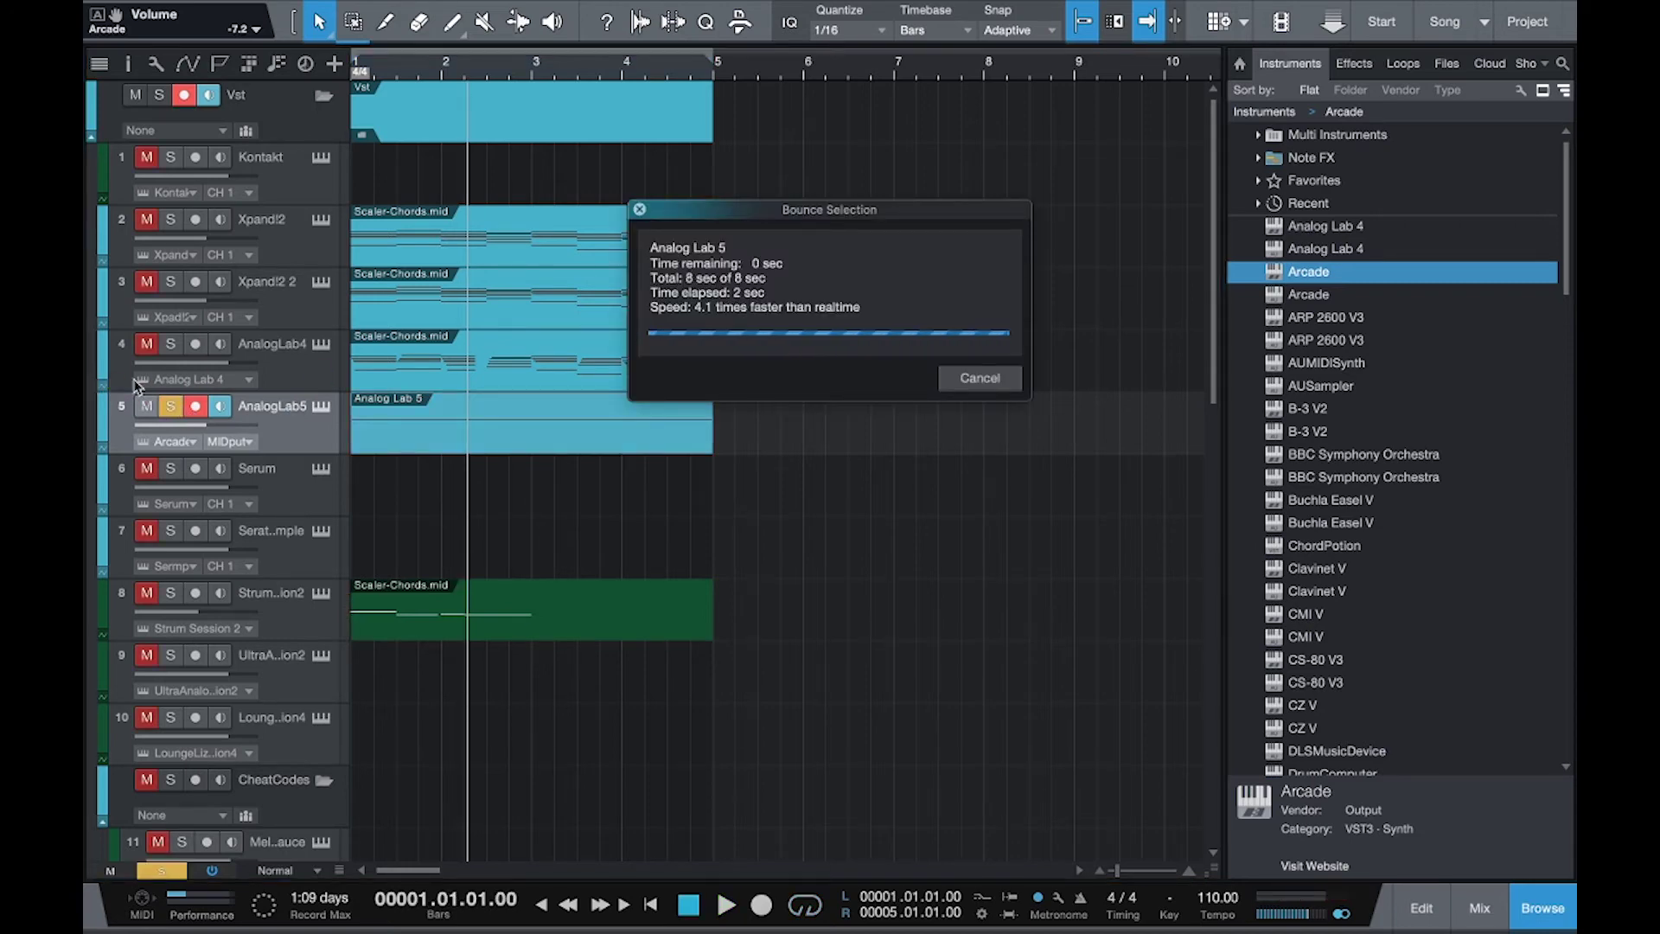
scroll(194, 386, up, 5)
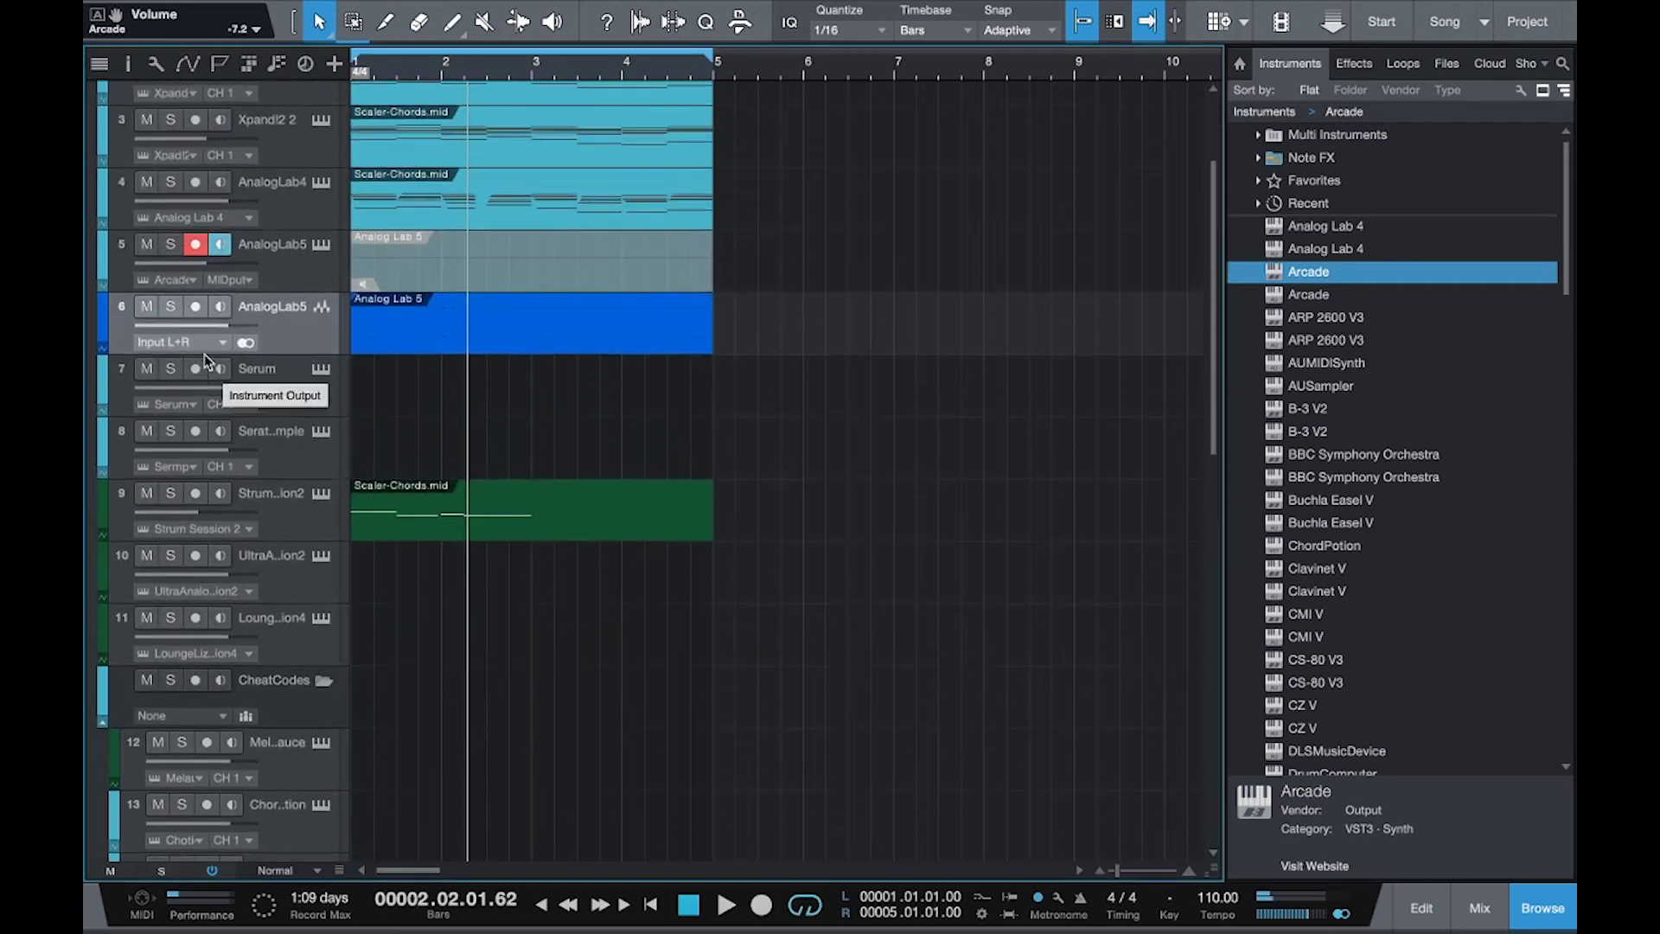
click(148, 407)
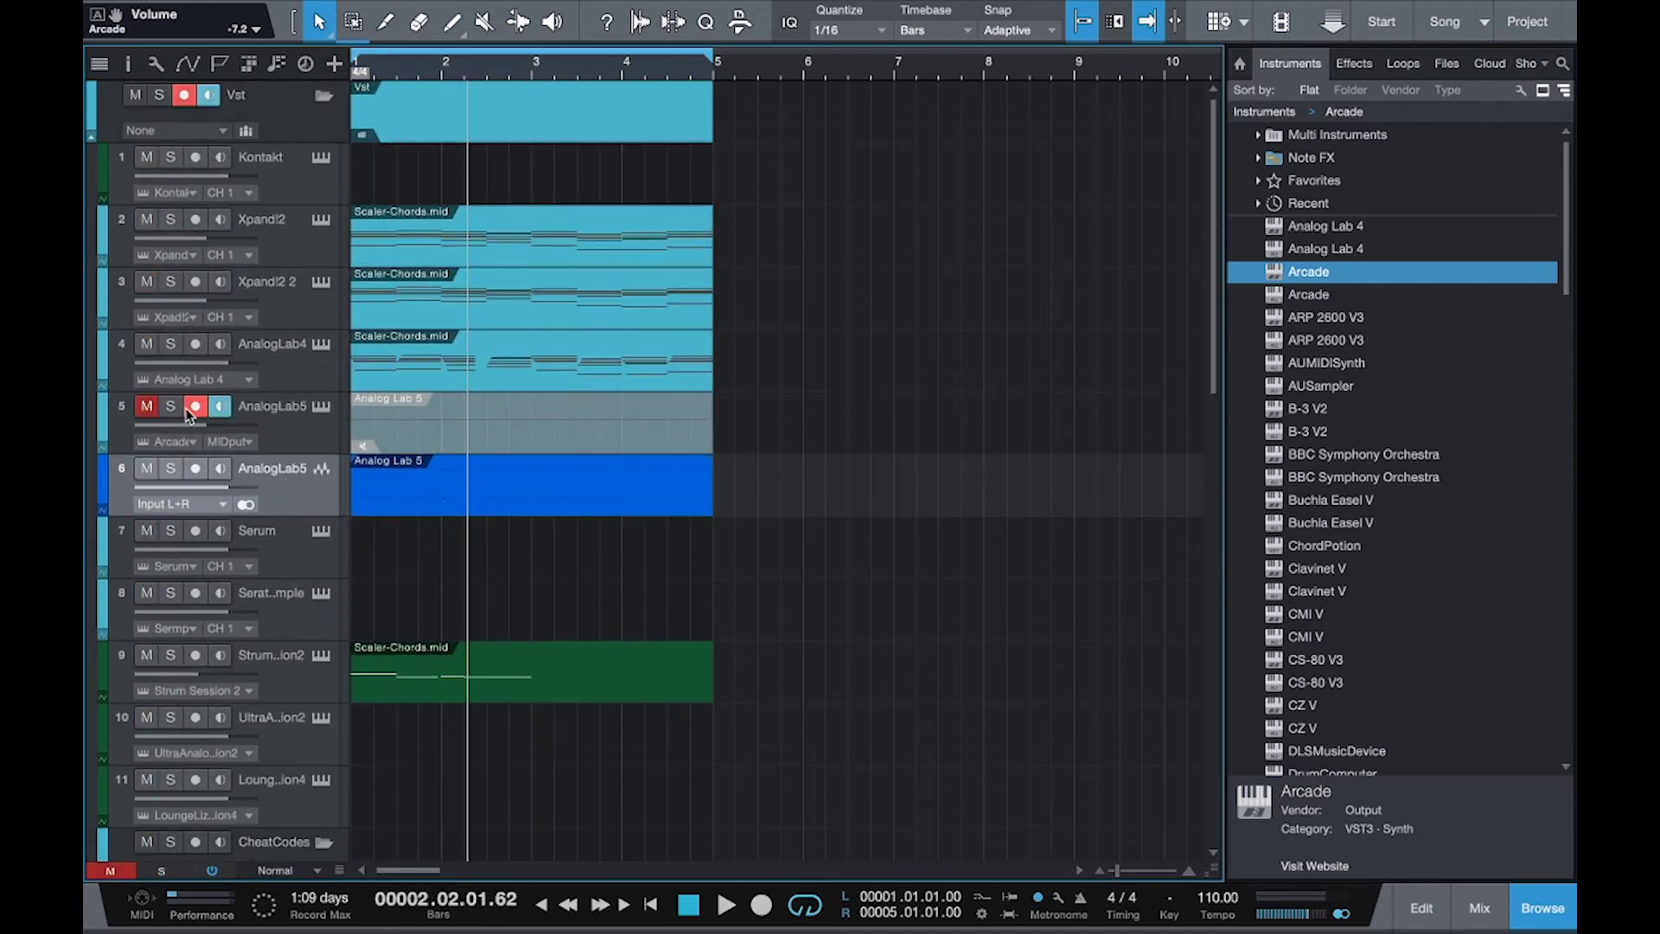
With the song playing, add a Reverb send to the Serato Sample channel and set its level to +3.1.
key(space)
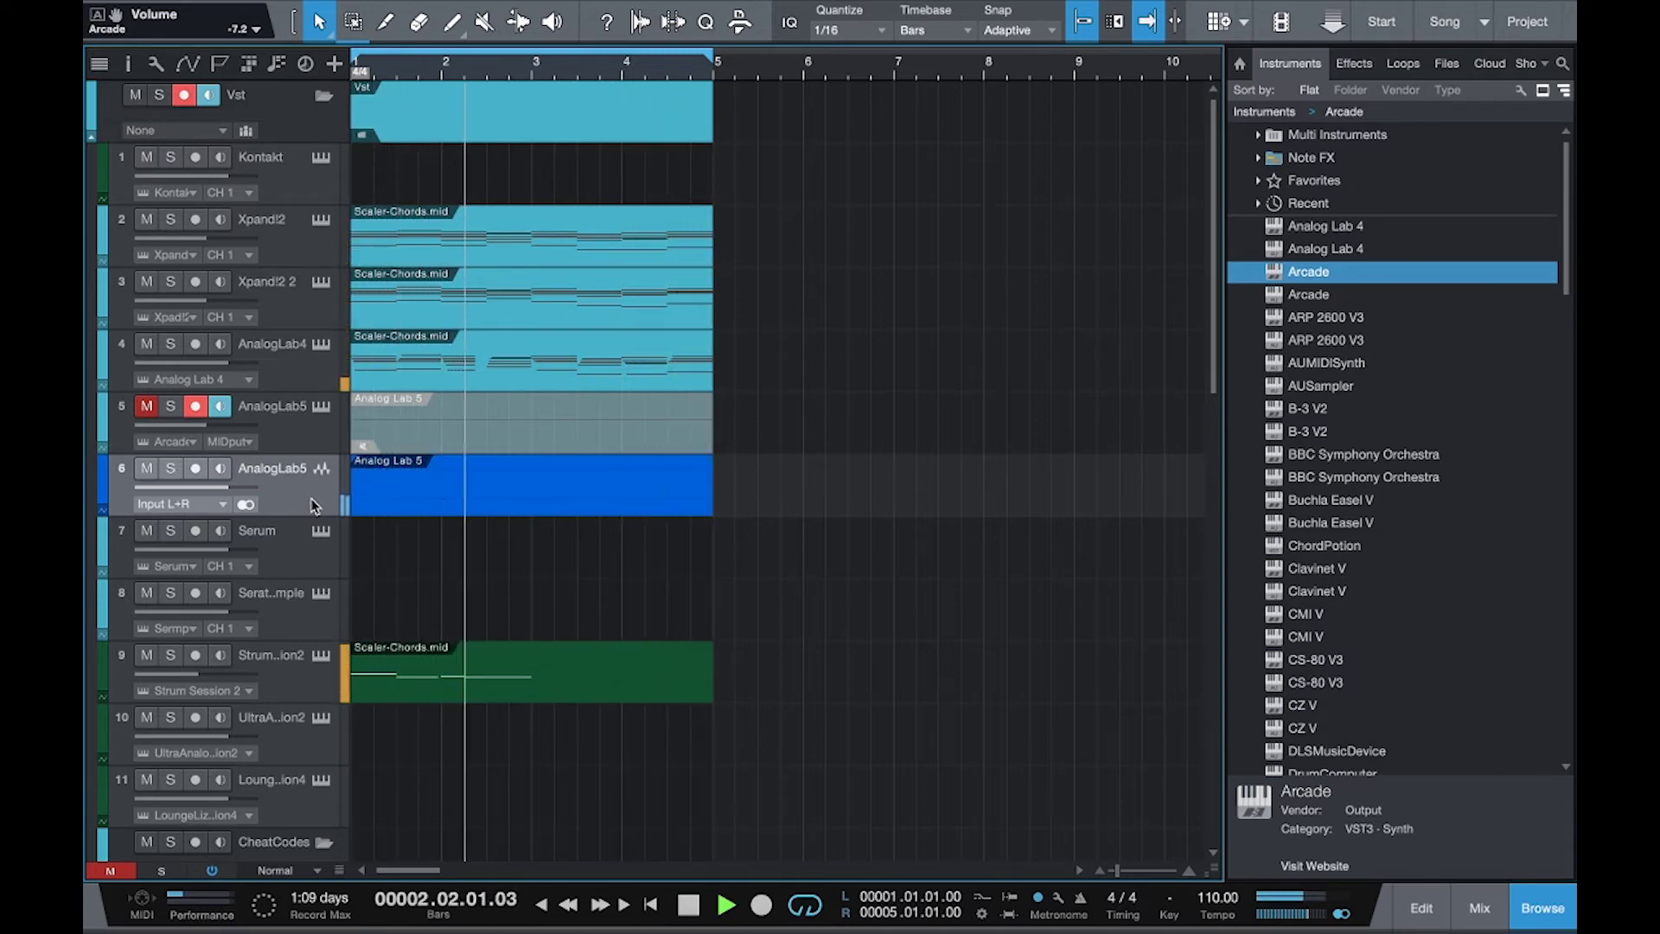
key(F3)
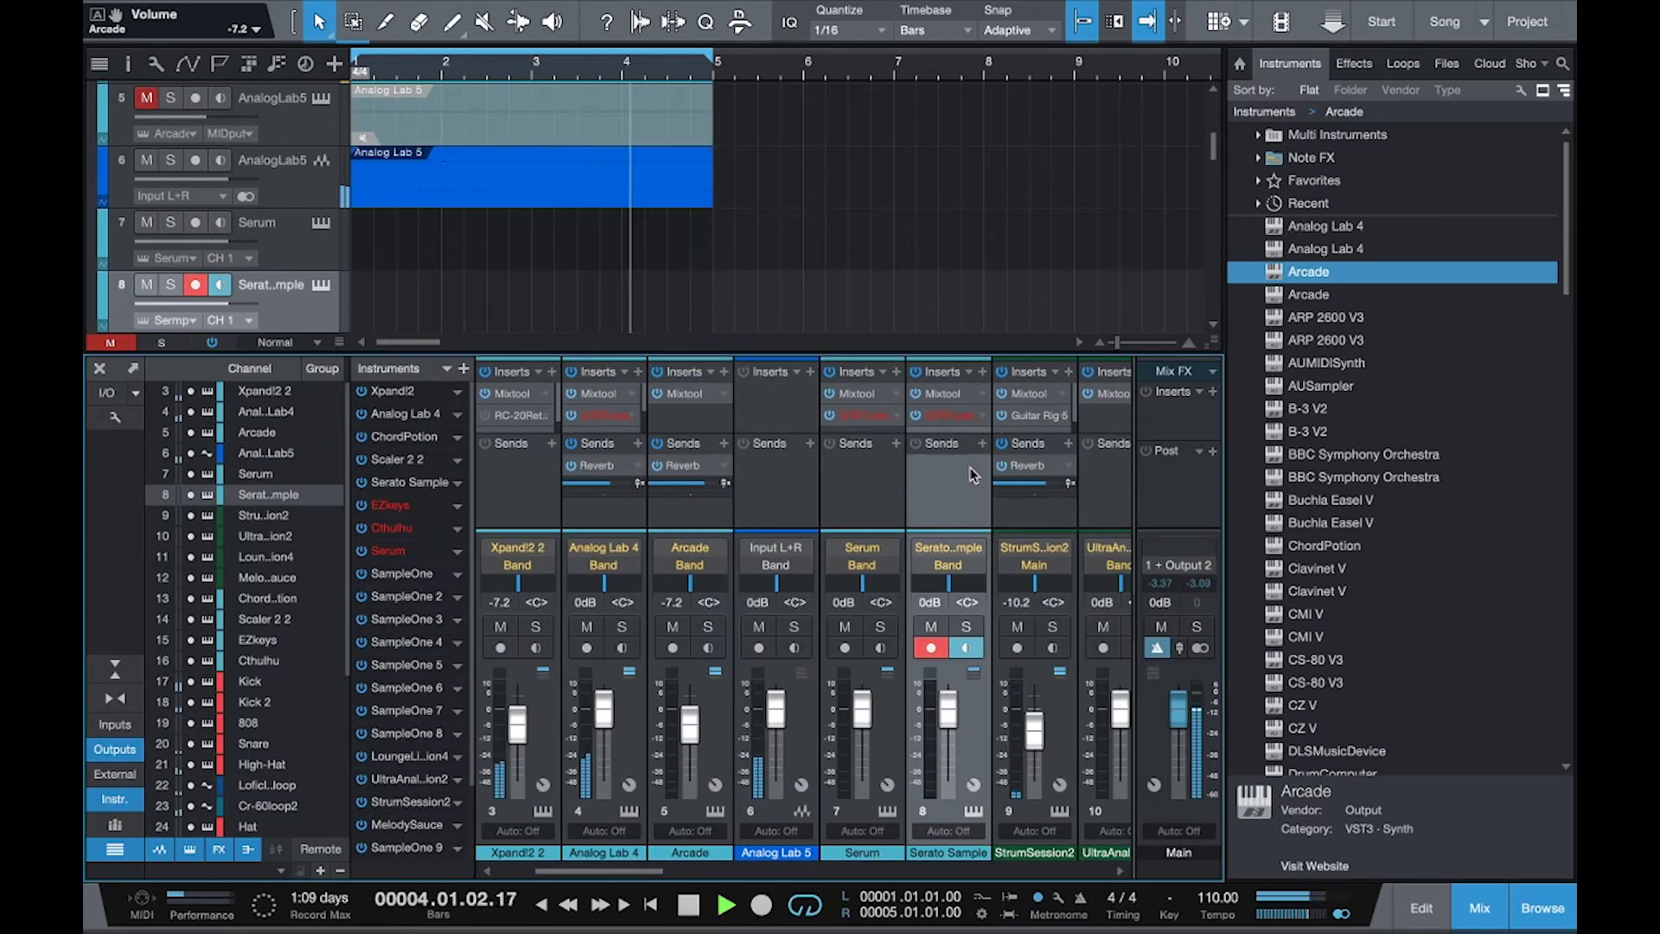
drag(975, 475, 976, 476)
mouse_move(965, 495)
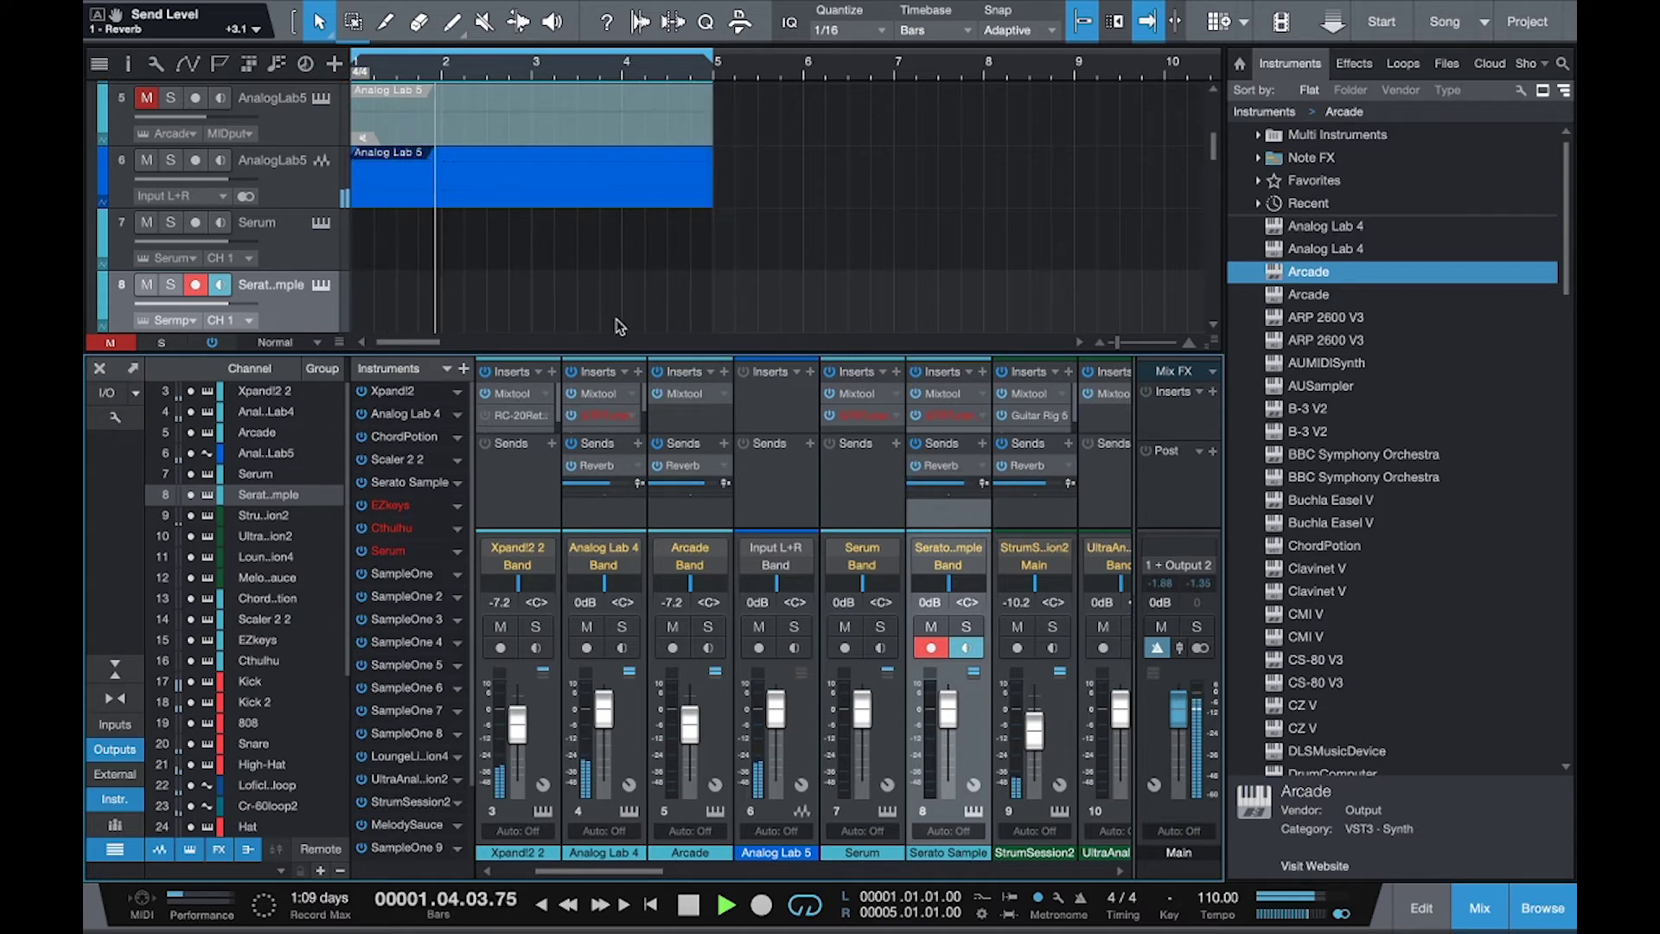
Add a Reverb send to the bounced Analog Lab 5 audio channel and set its level to +1.8.
click(321, 197)
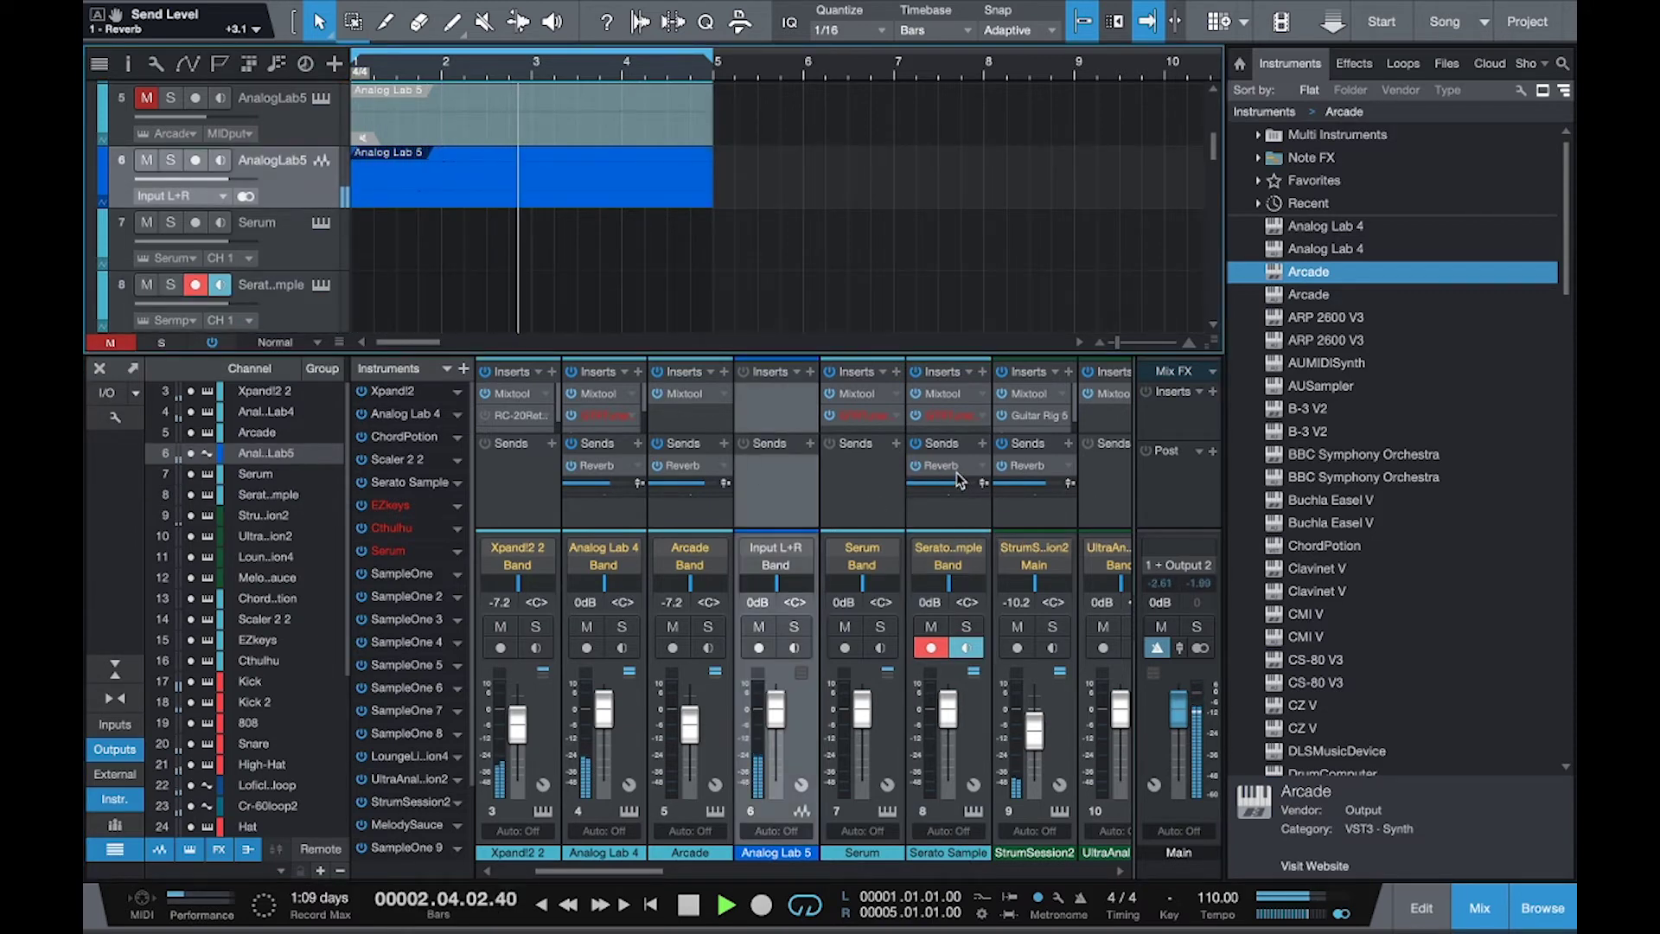
click(809, 443)
click(847, 484)
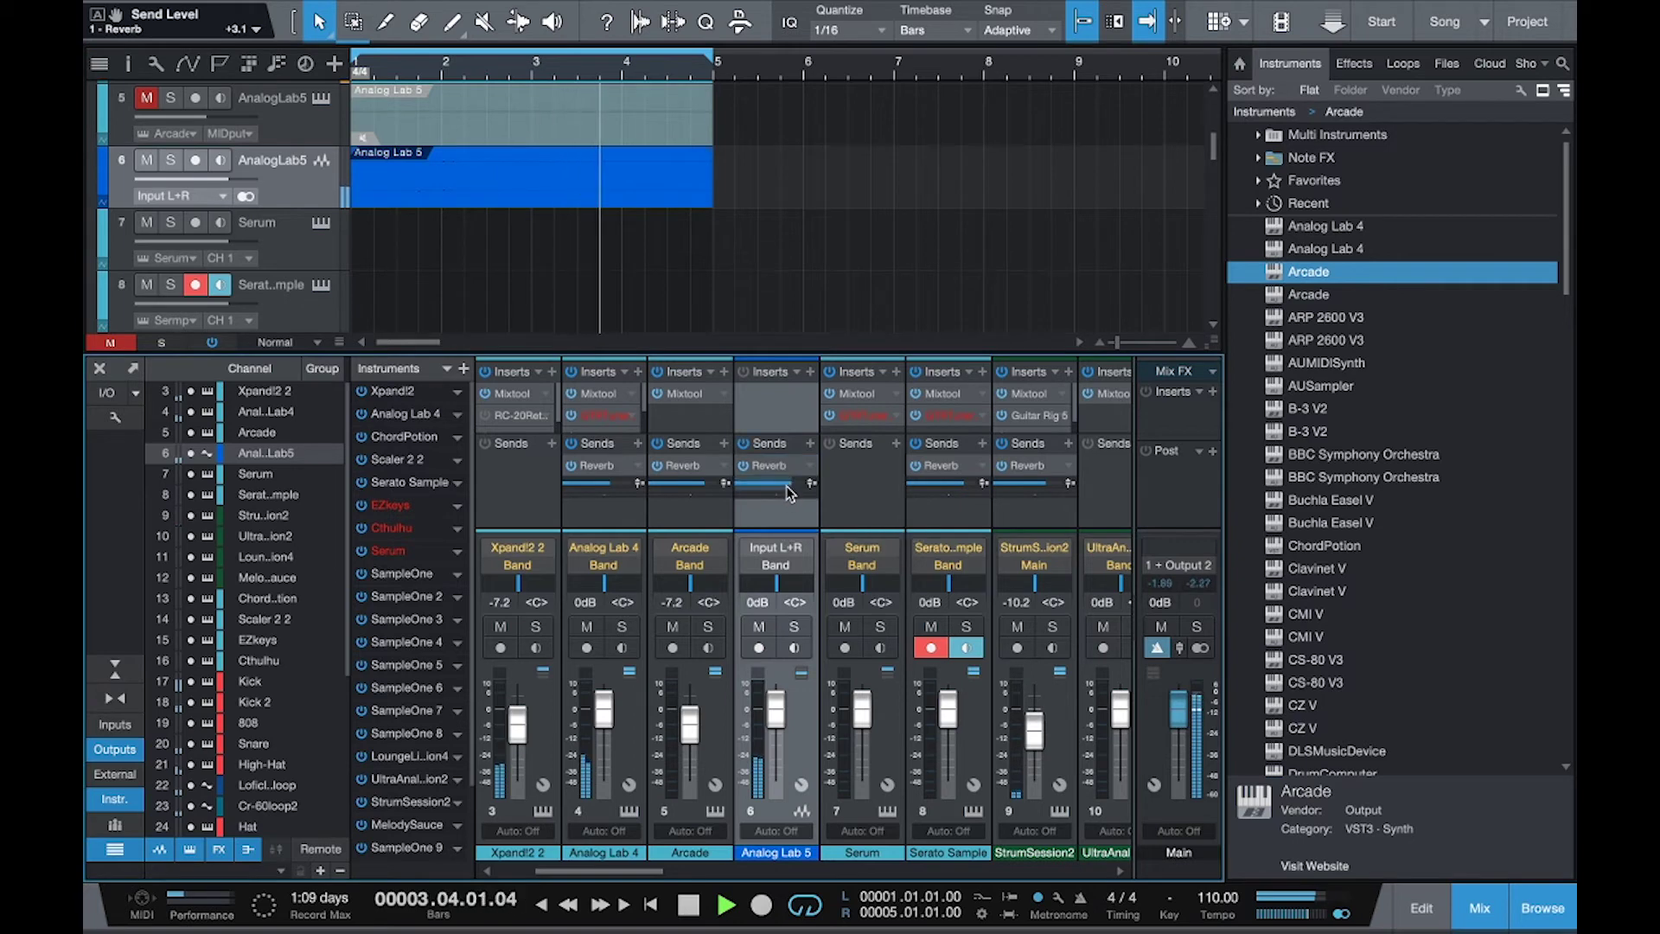
mouse_move(785, 485)
drag(786, 486, 783, 489)
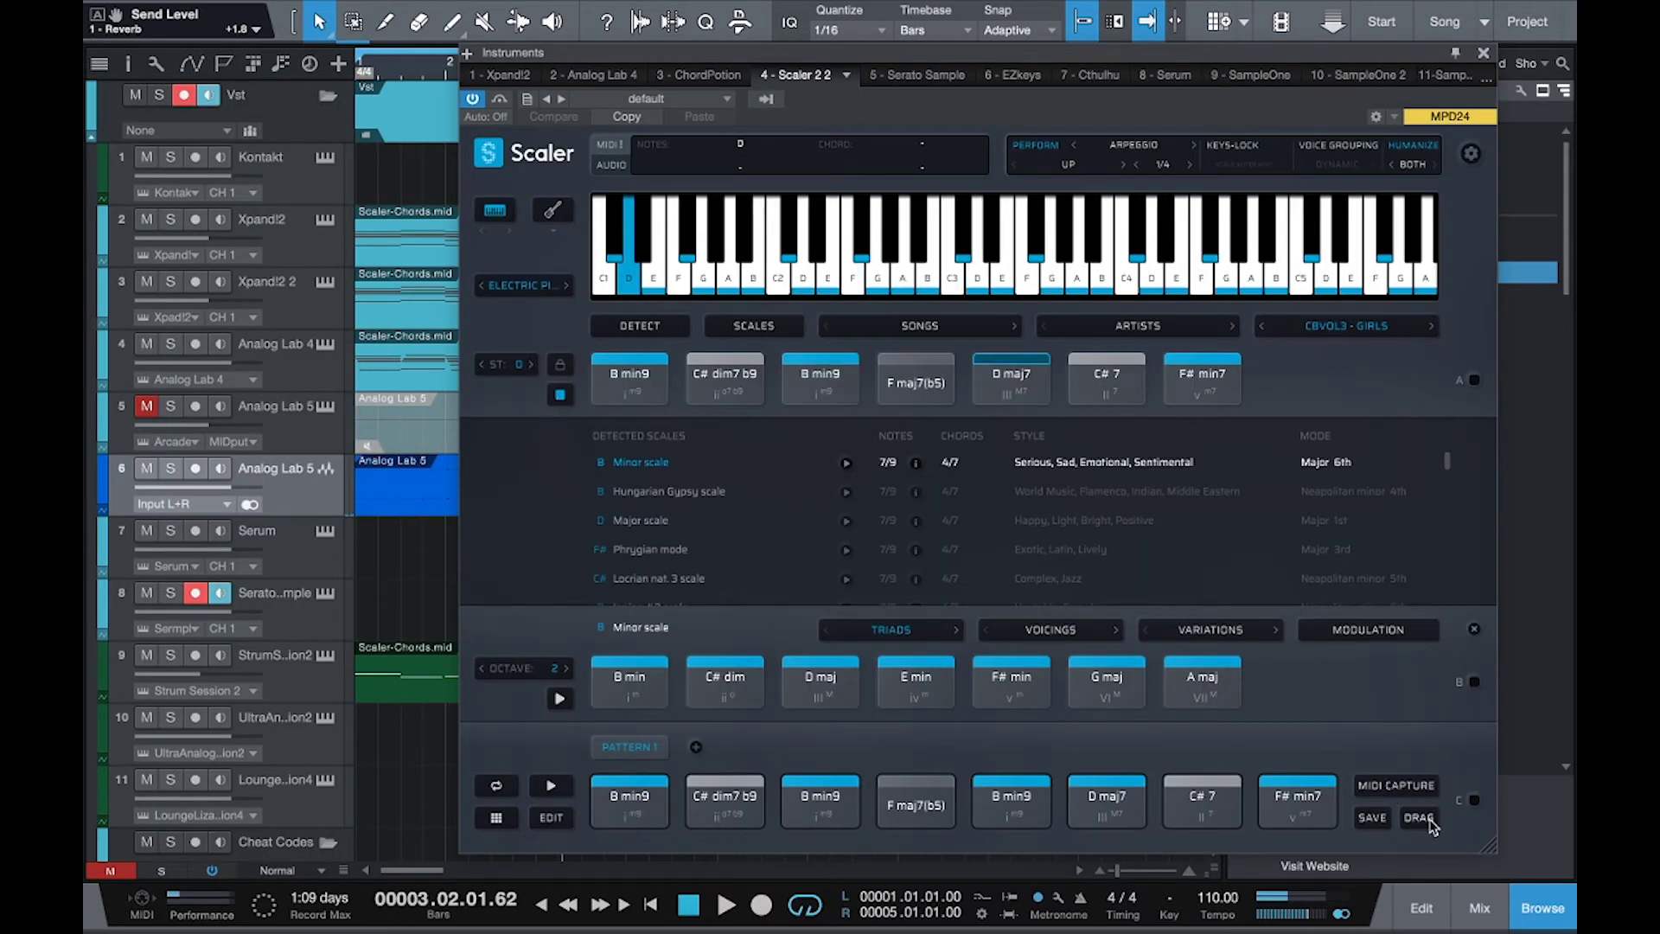
Place the Scaler chord pattern as a MIDI part at the start of the Serum track.
drag(452, 691, 378, 553)
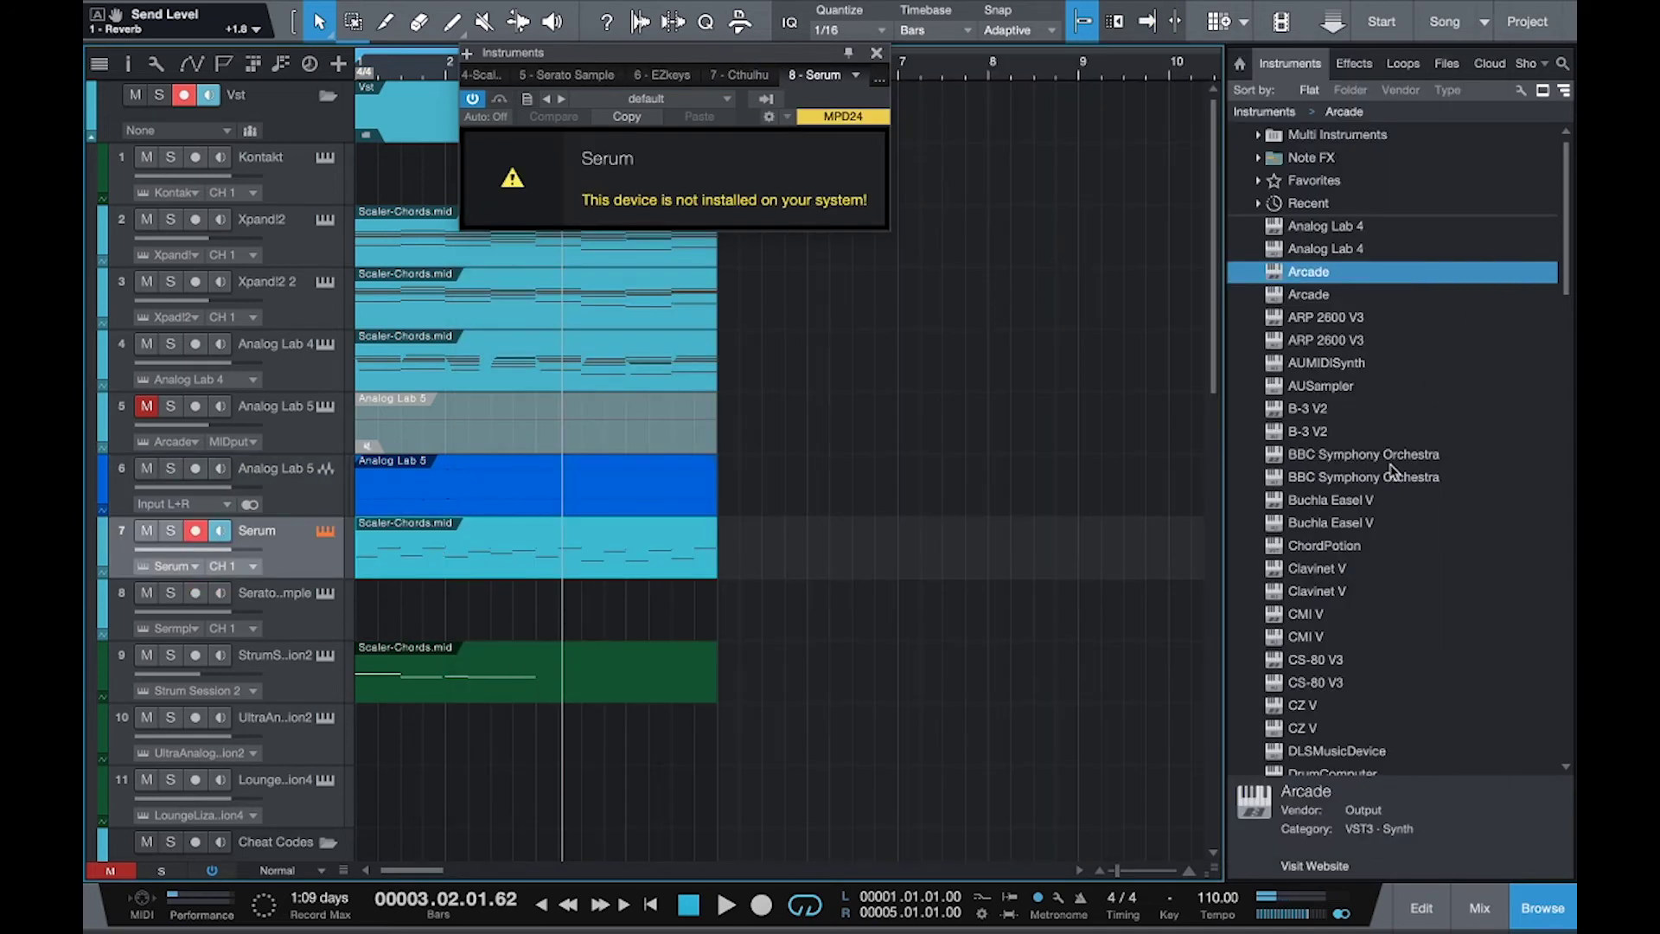
Replace Serum with BBC Symphony Orchestra, load its Woodwinds Flutes a3 preset and close the instrument window.
drag(1392, 471, 316, 538)
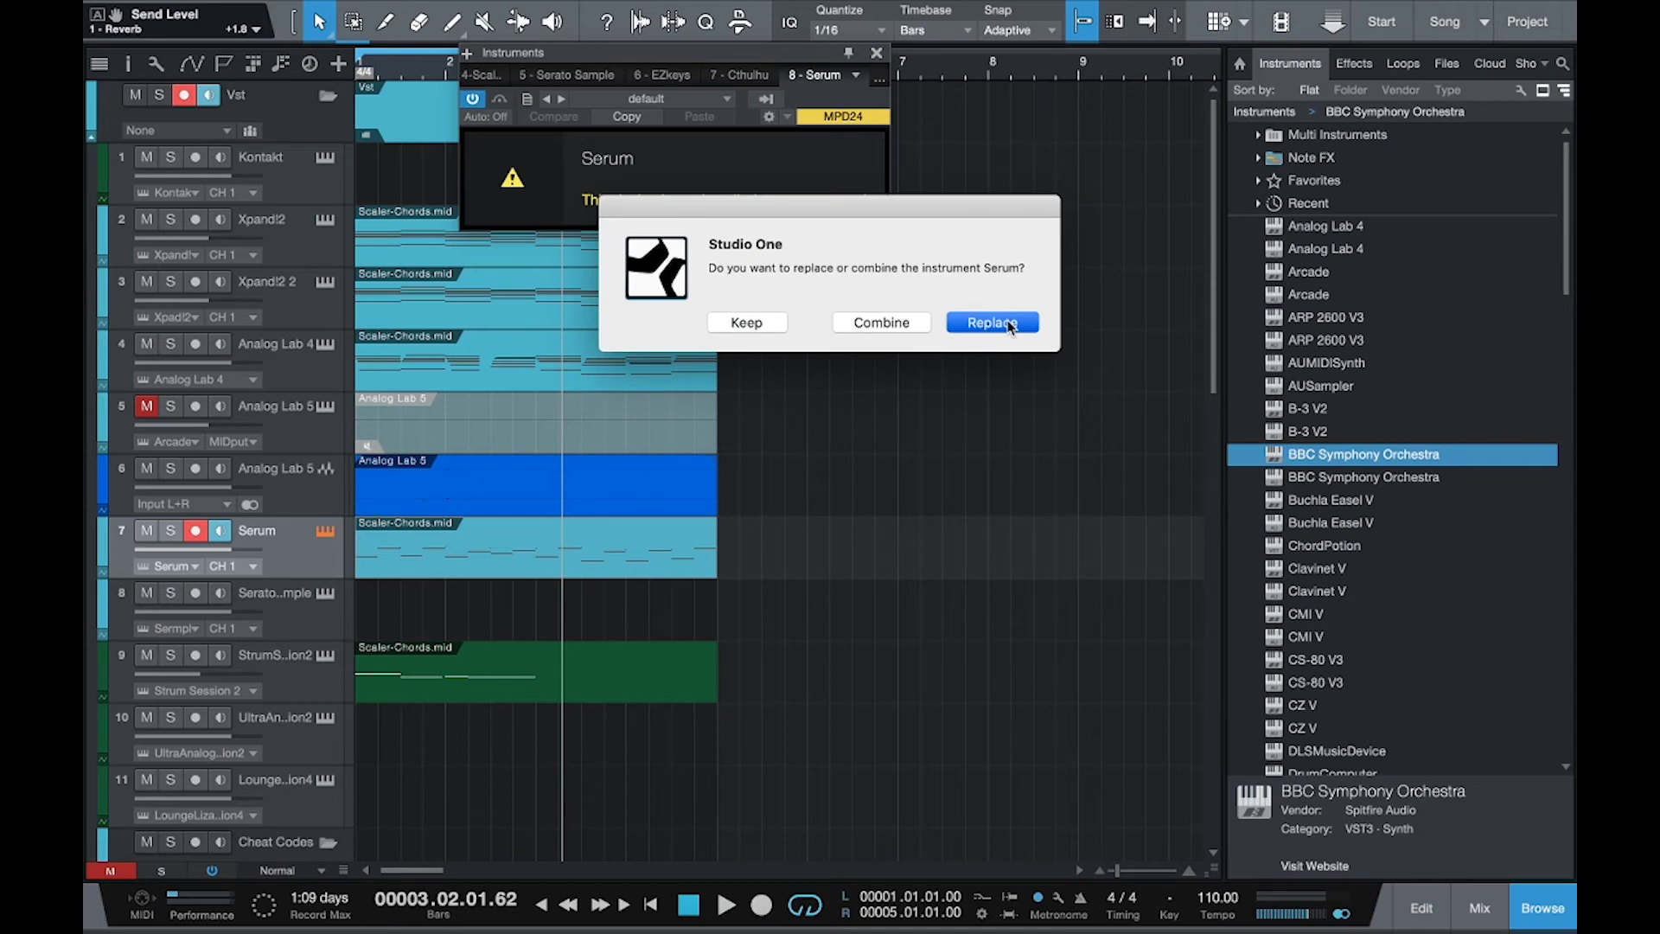
click(991, 323)
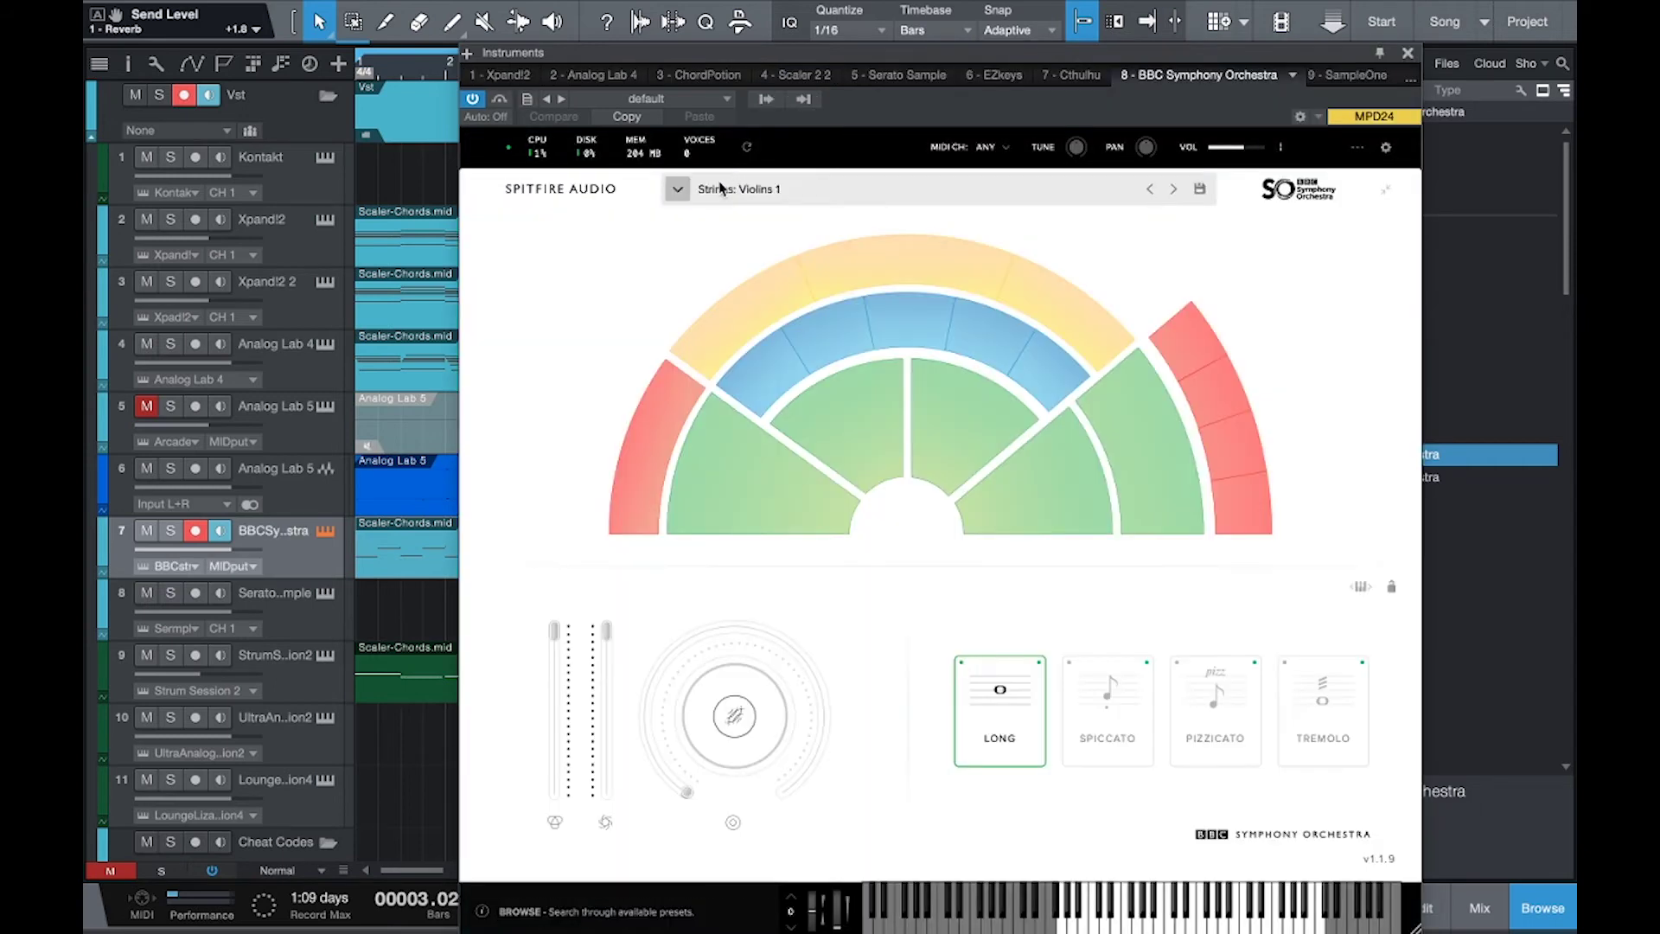
click(700, 192)
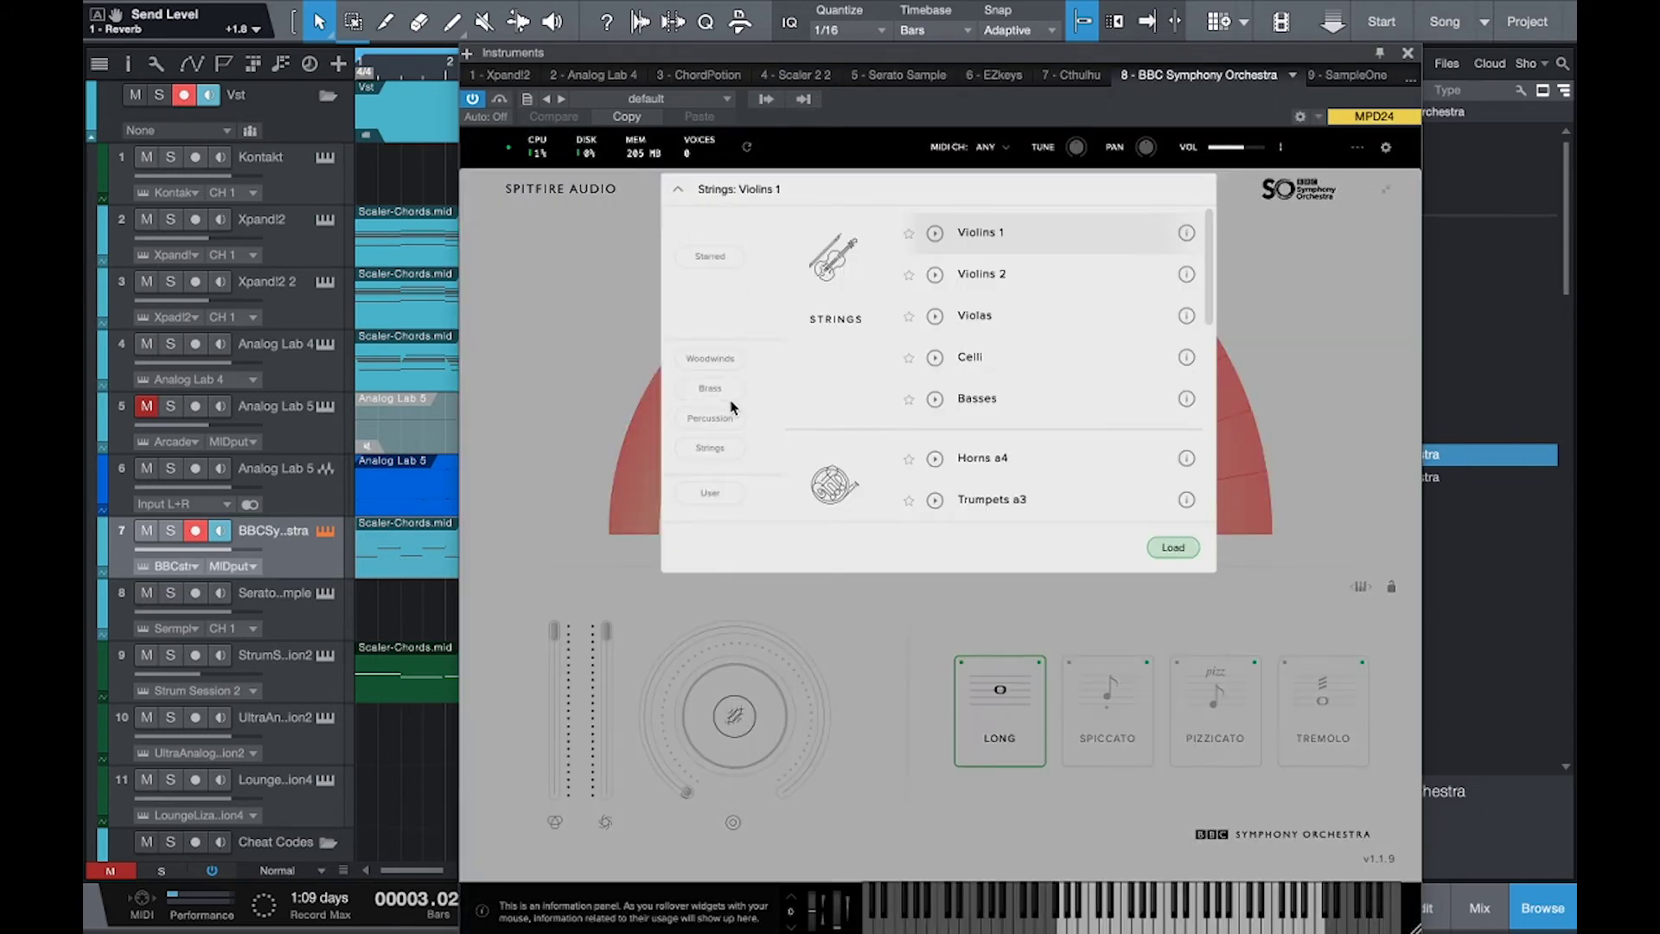
click(709, 358)
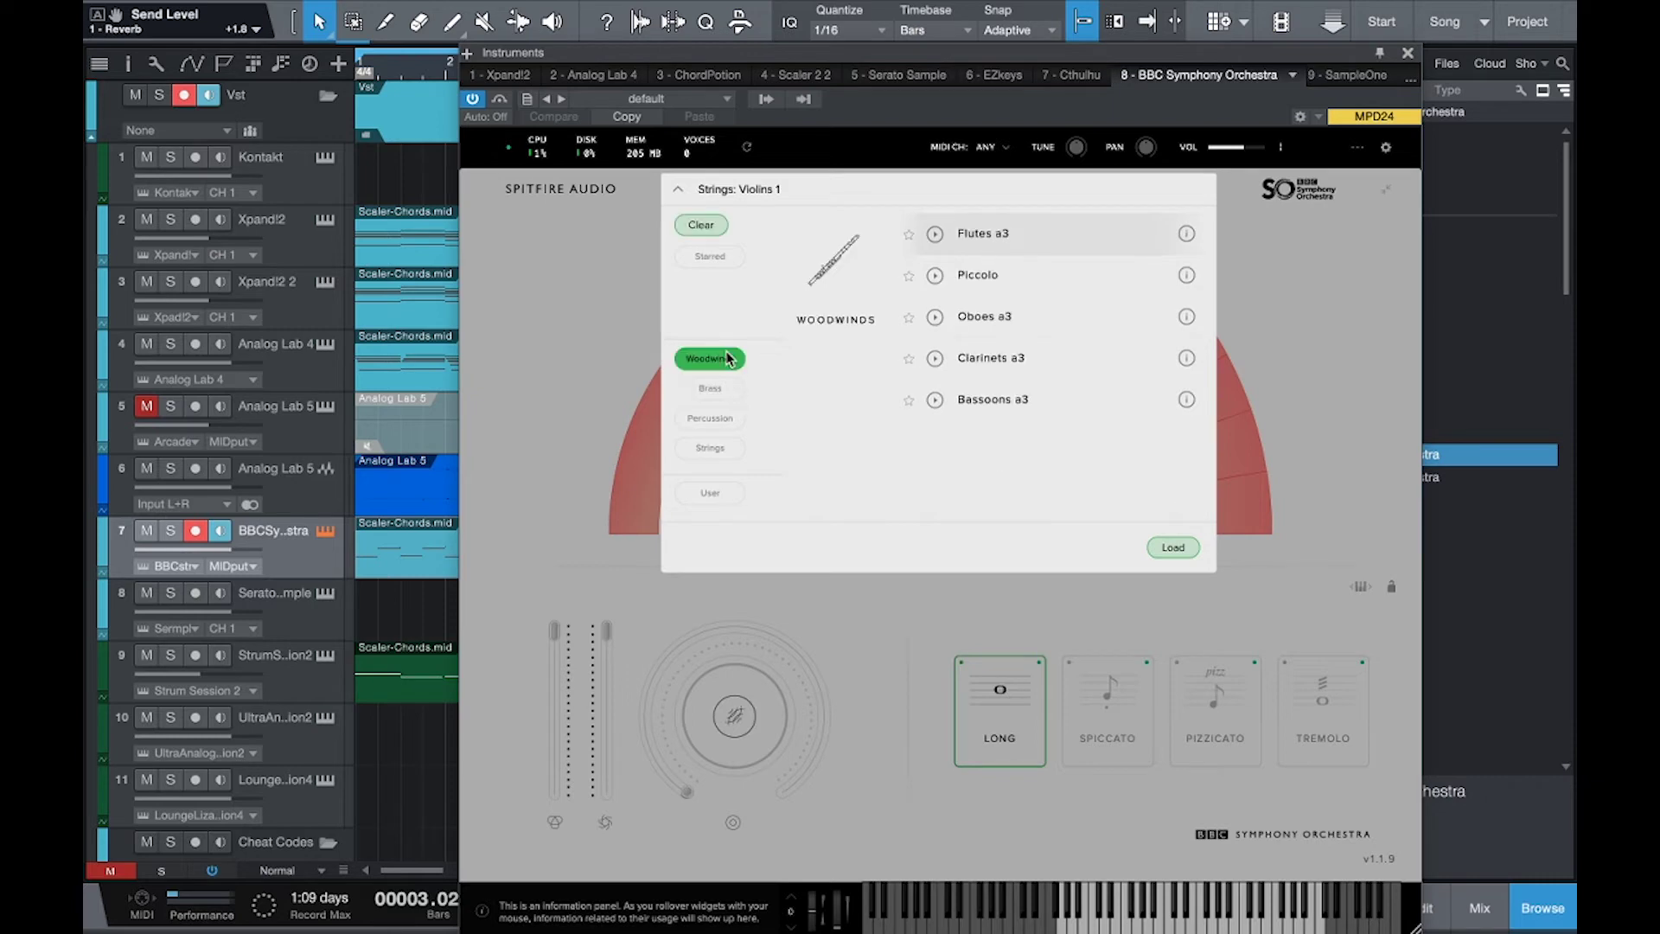
double_click(970, 235)
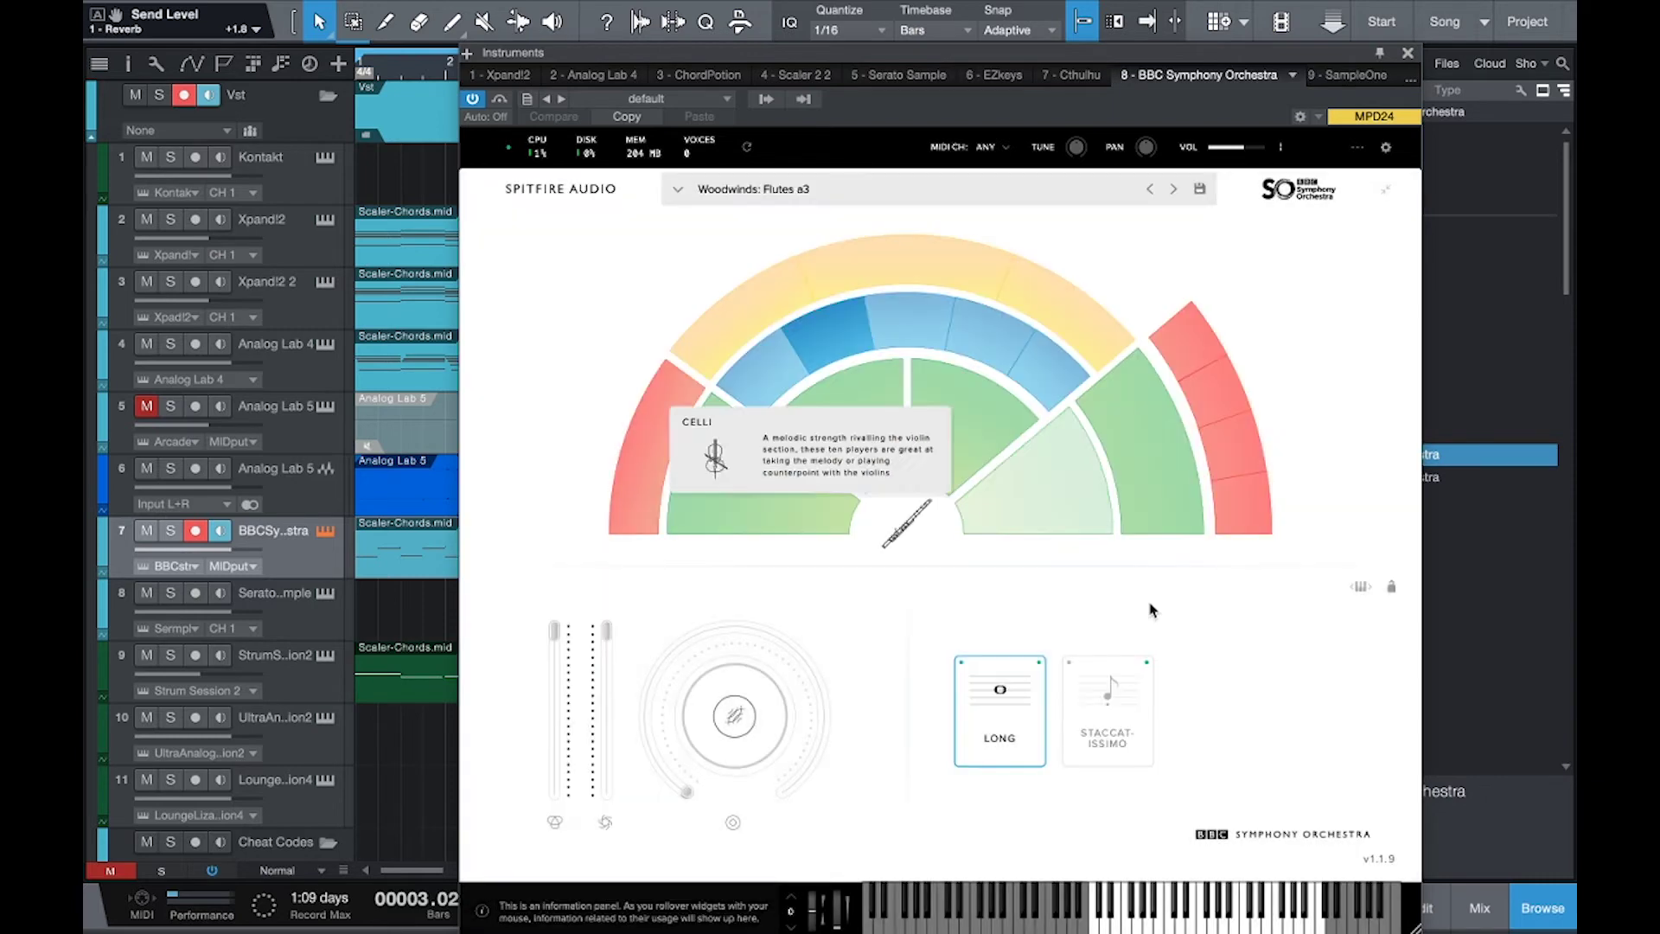
click(1409, 54)
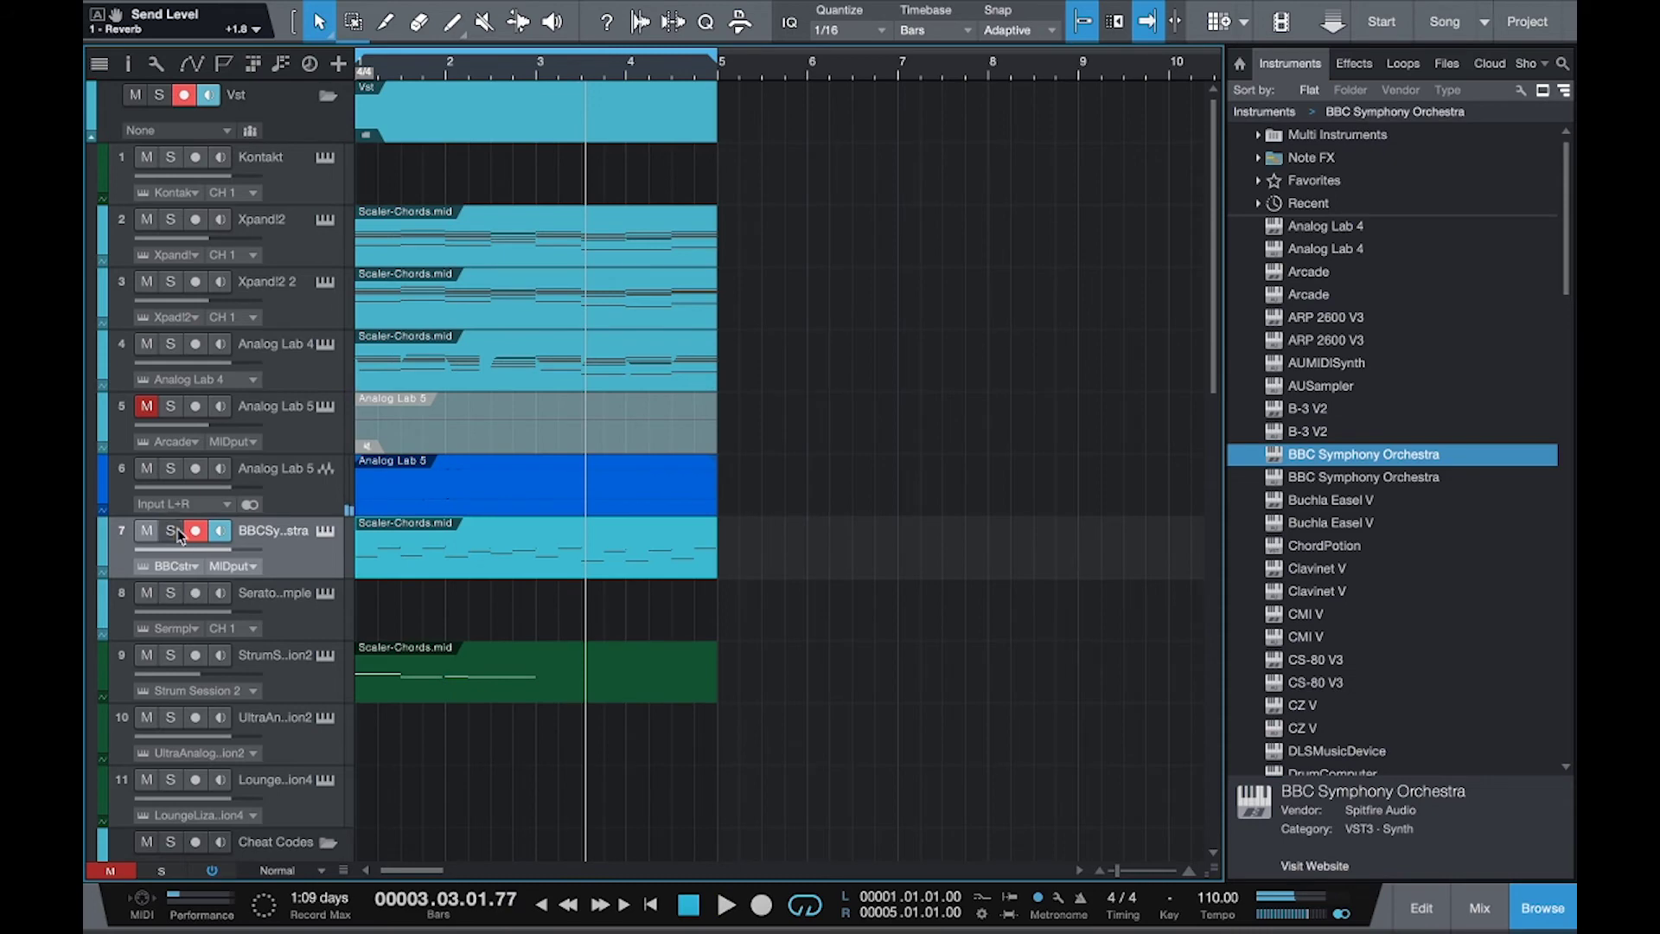
Try the two D3 notes in bar 1 of the soloed BBC Symphony Orchestra part an octave lower during playback.
key(space)
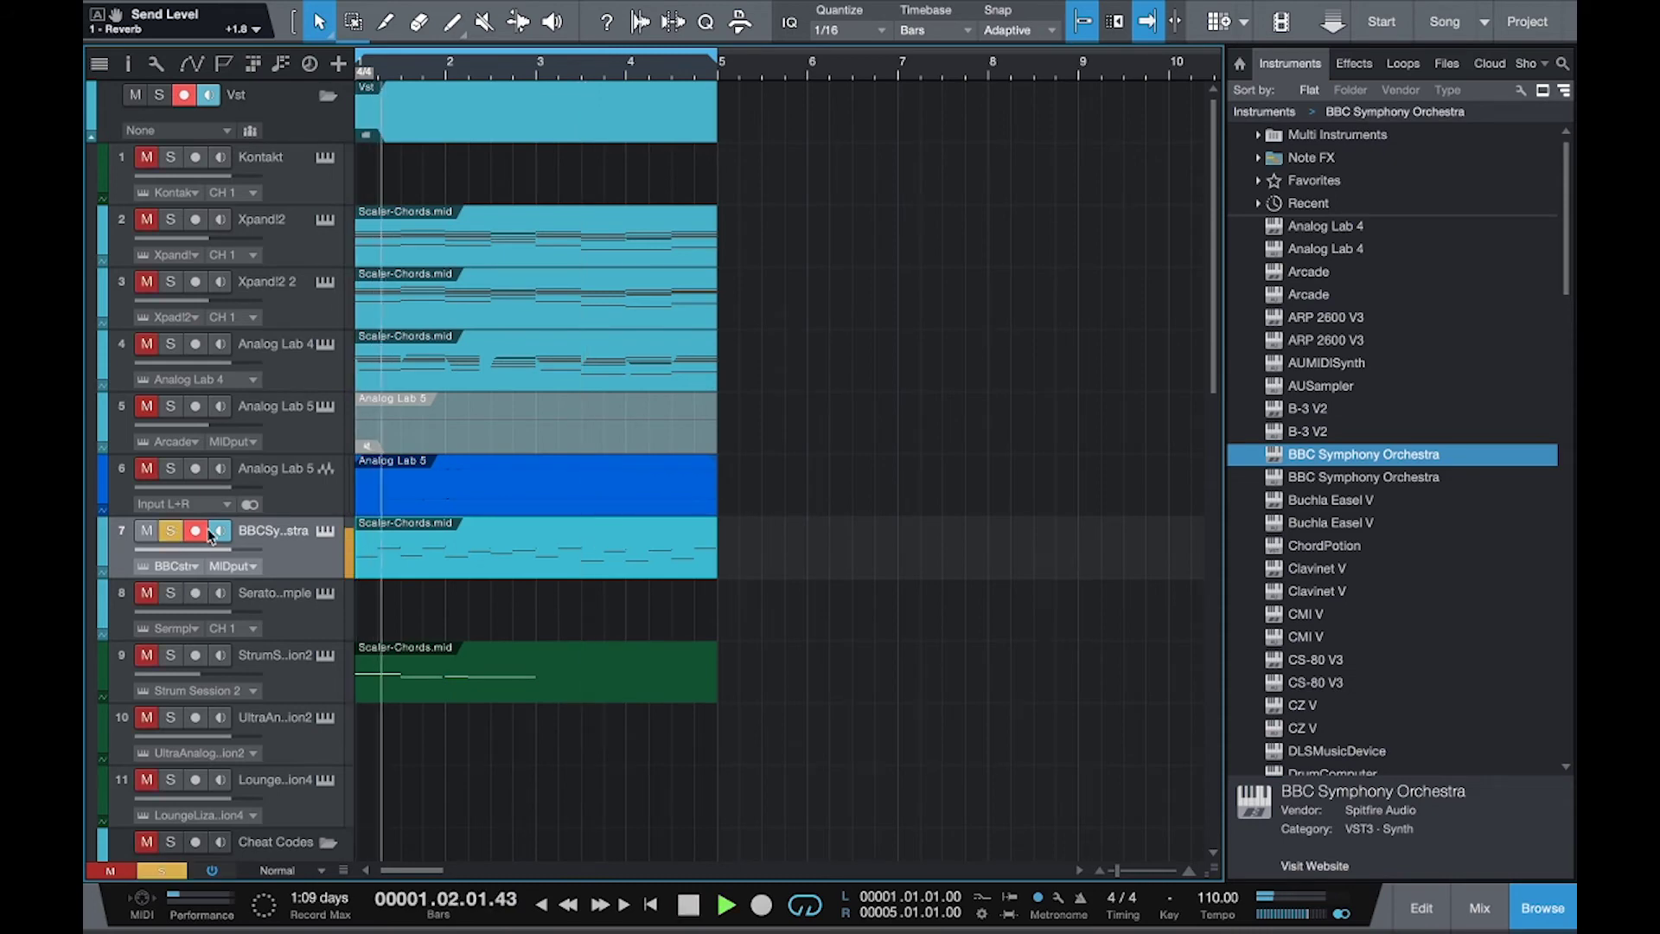
double_click(375, 560)
drag(381, 436, 545, 540)
key(shift+Down)
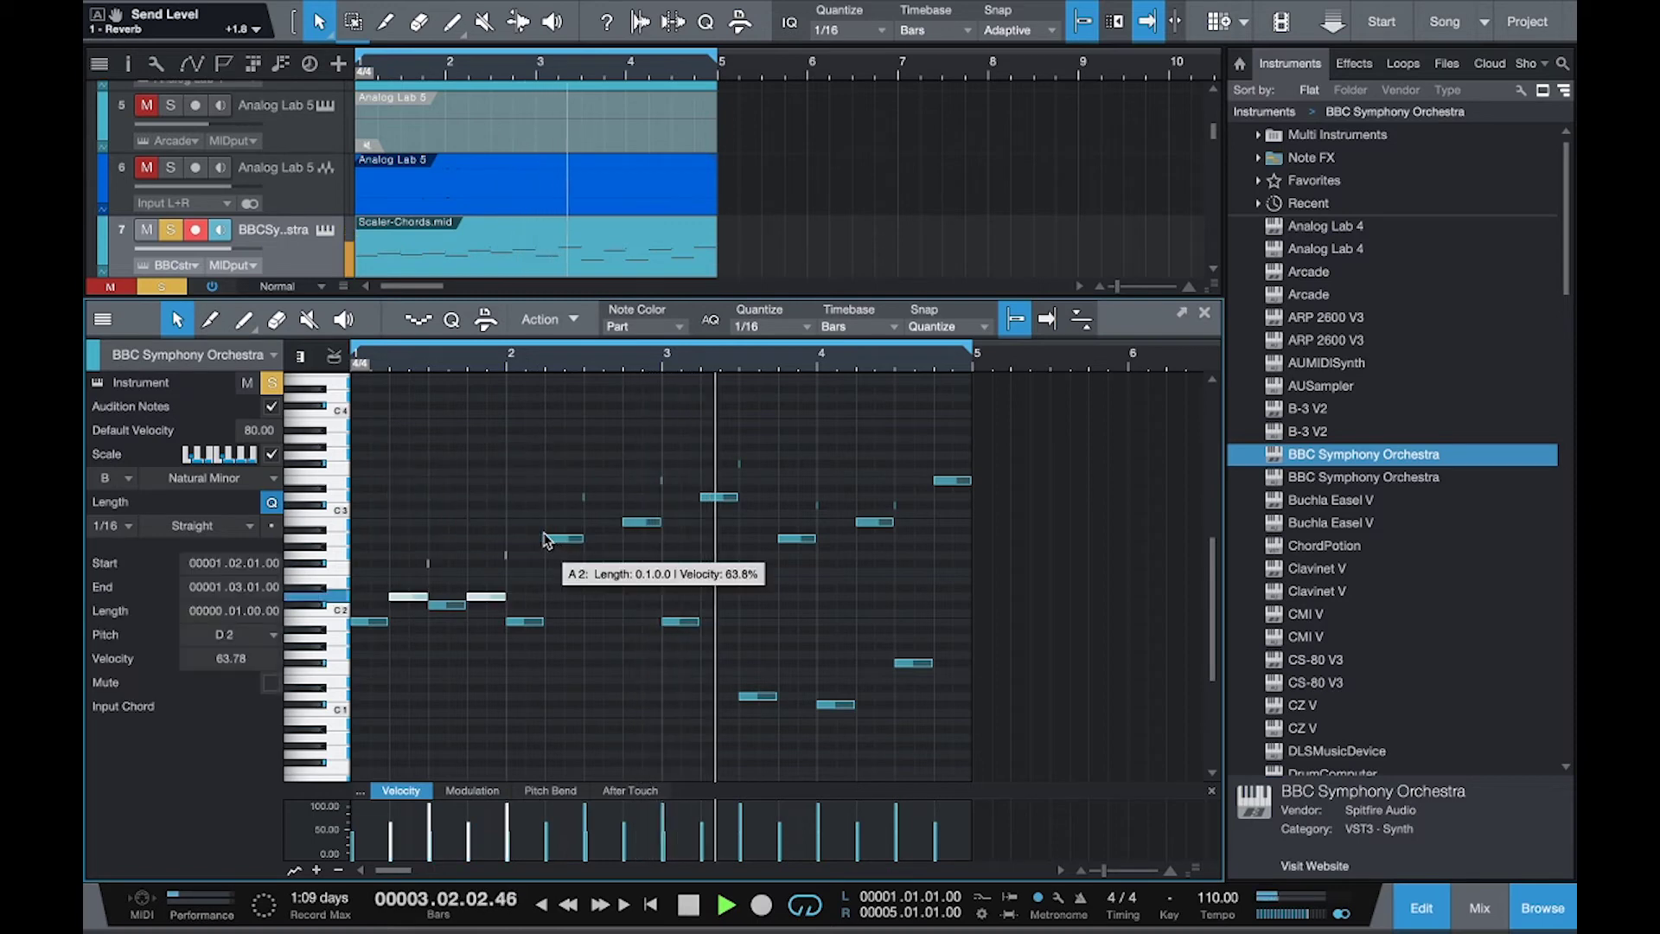
key(space)
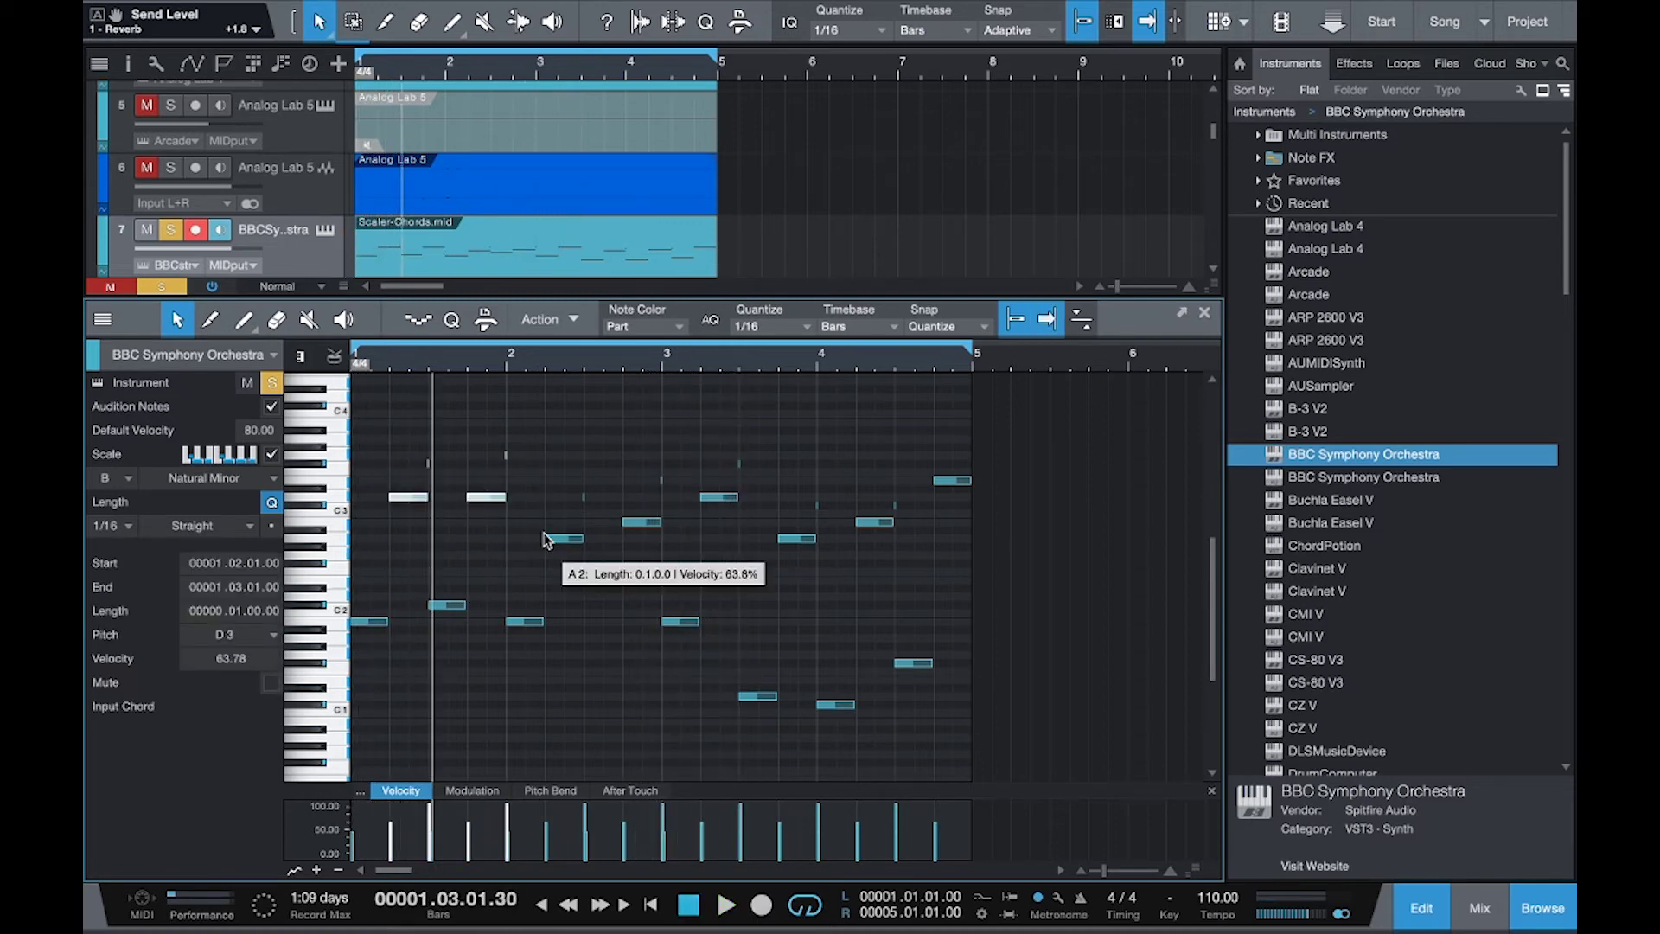
key(comma)
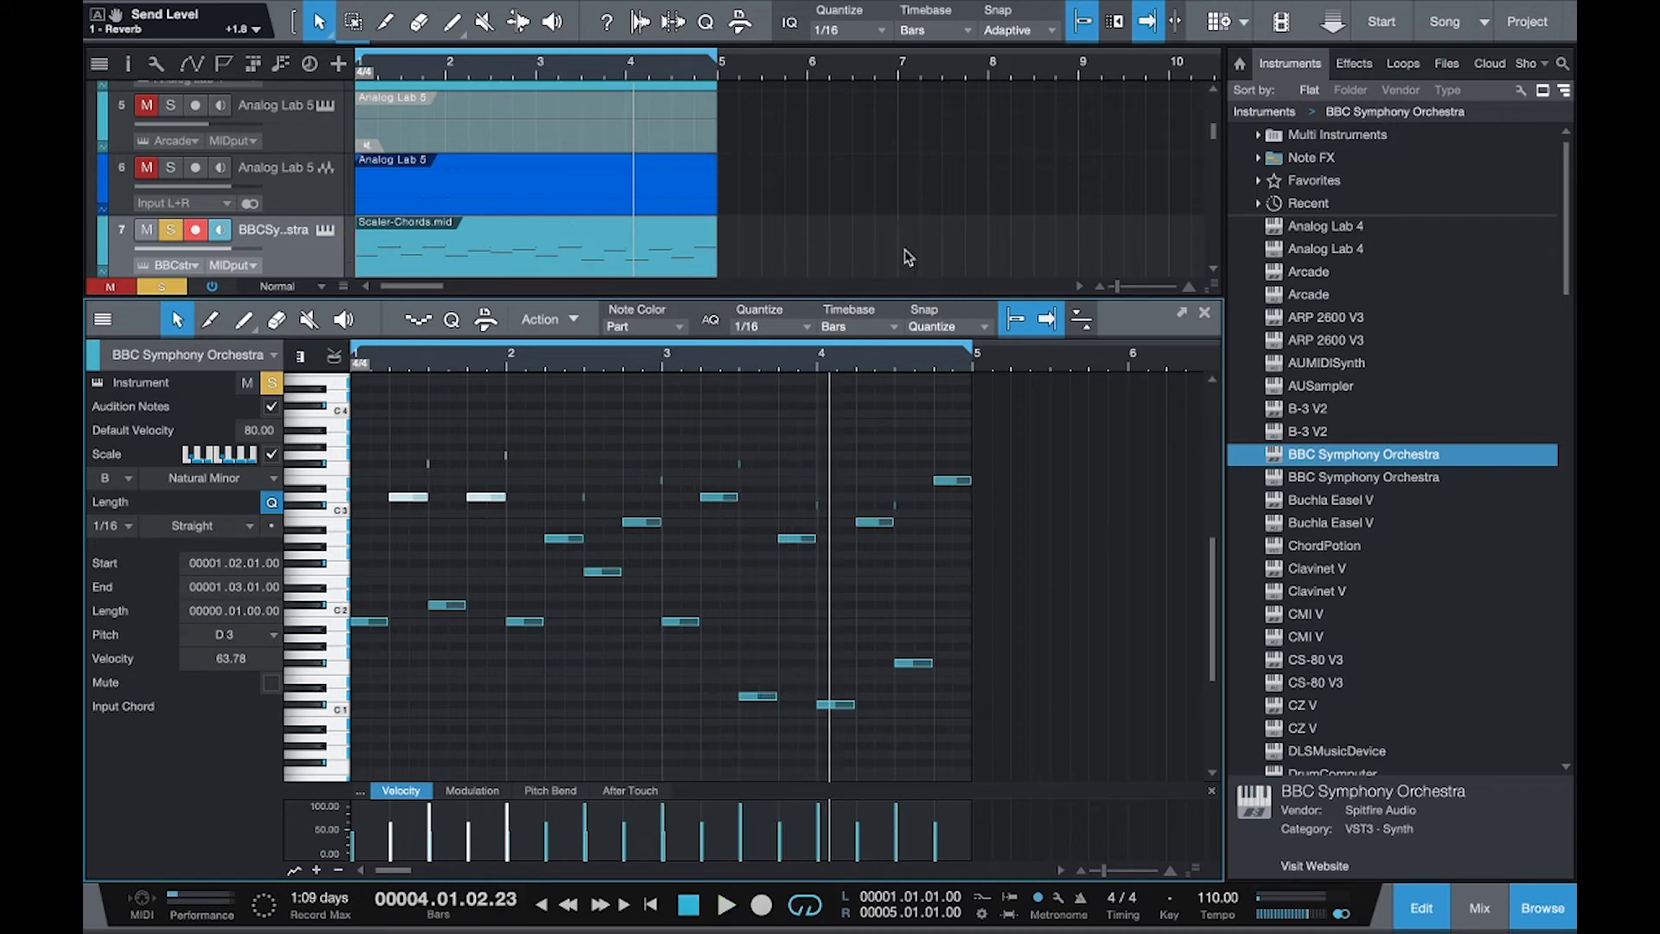
Replace BBC Symphony Orchestra on track 7 with Xpand!2 and play its Brass + Woodwind preset +40 Flute + Ocarina.
scroll(1339, 519, down, 20)
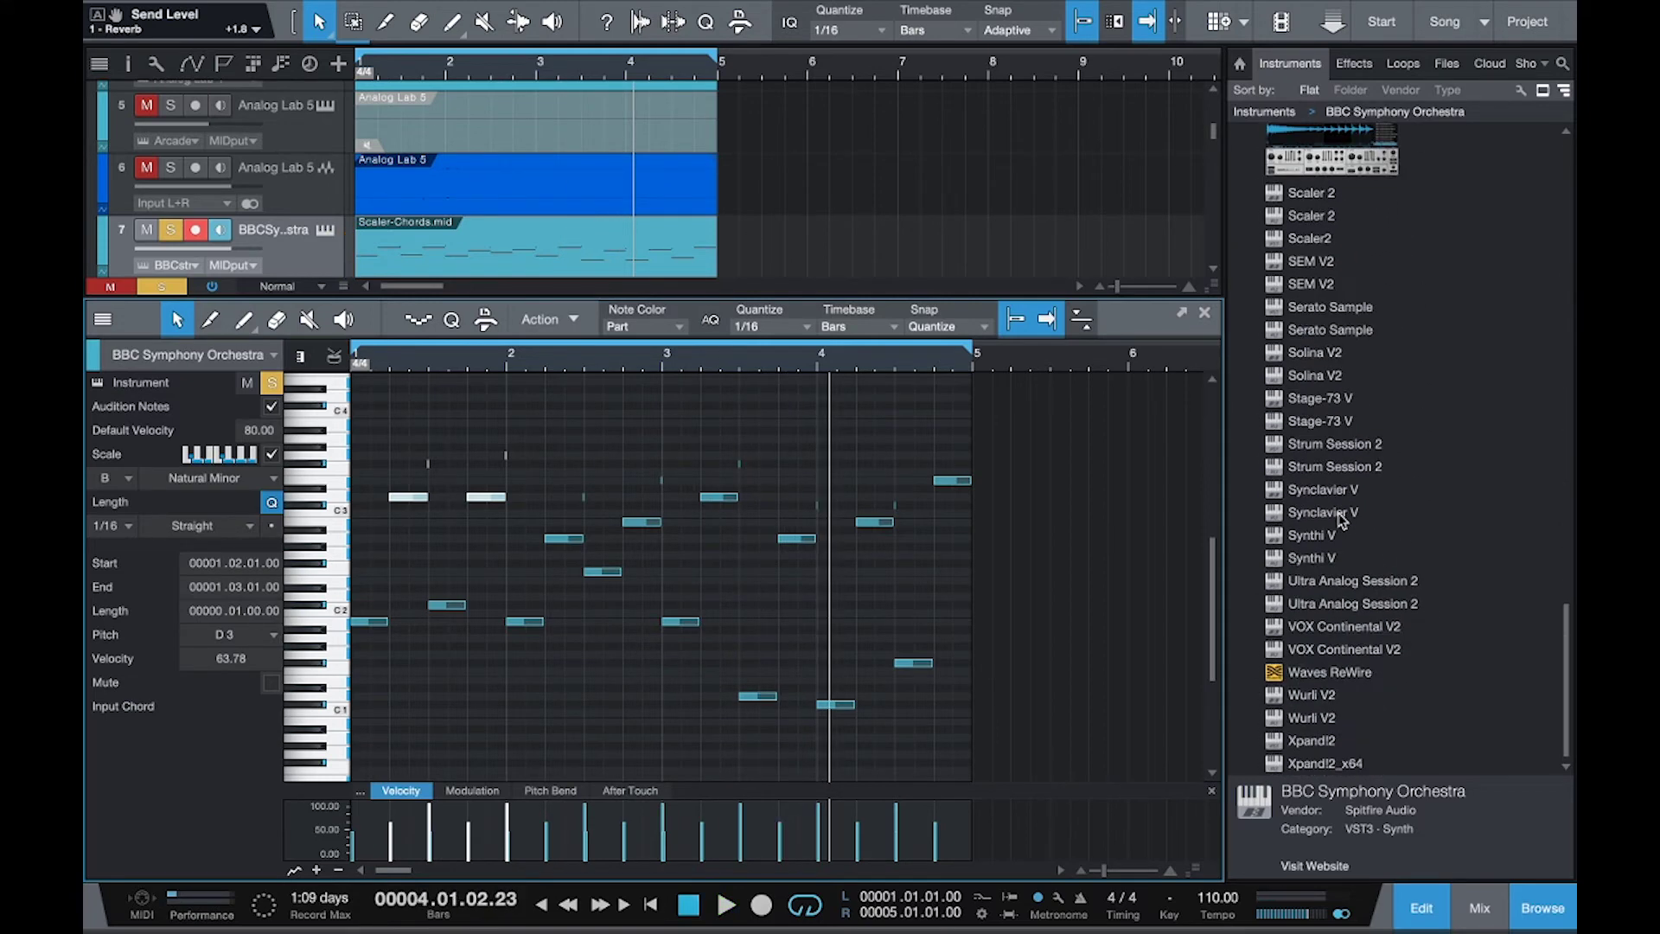
drag(1314, 739, 300, 252)
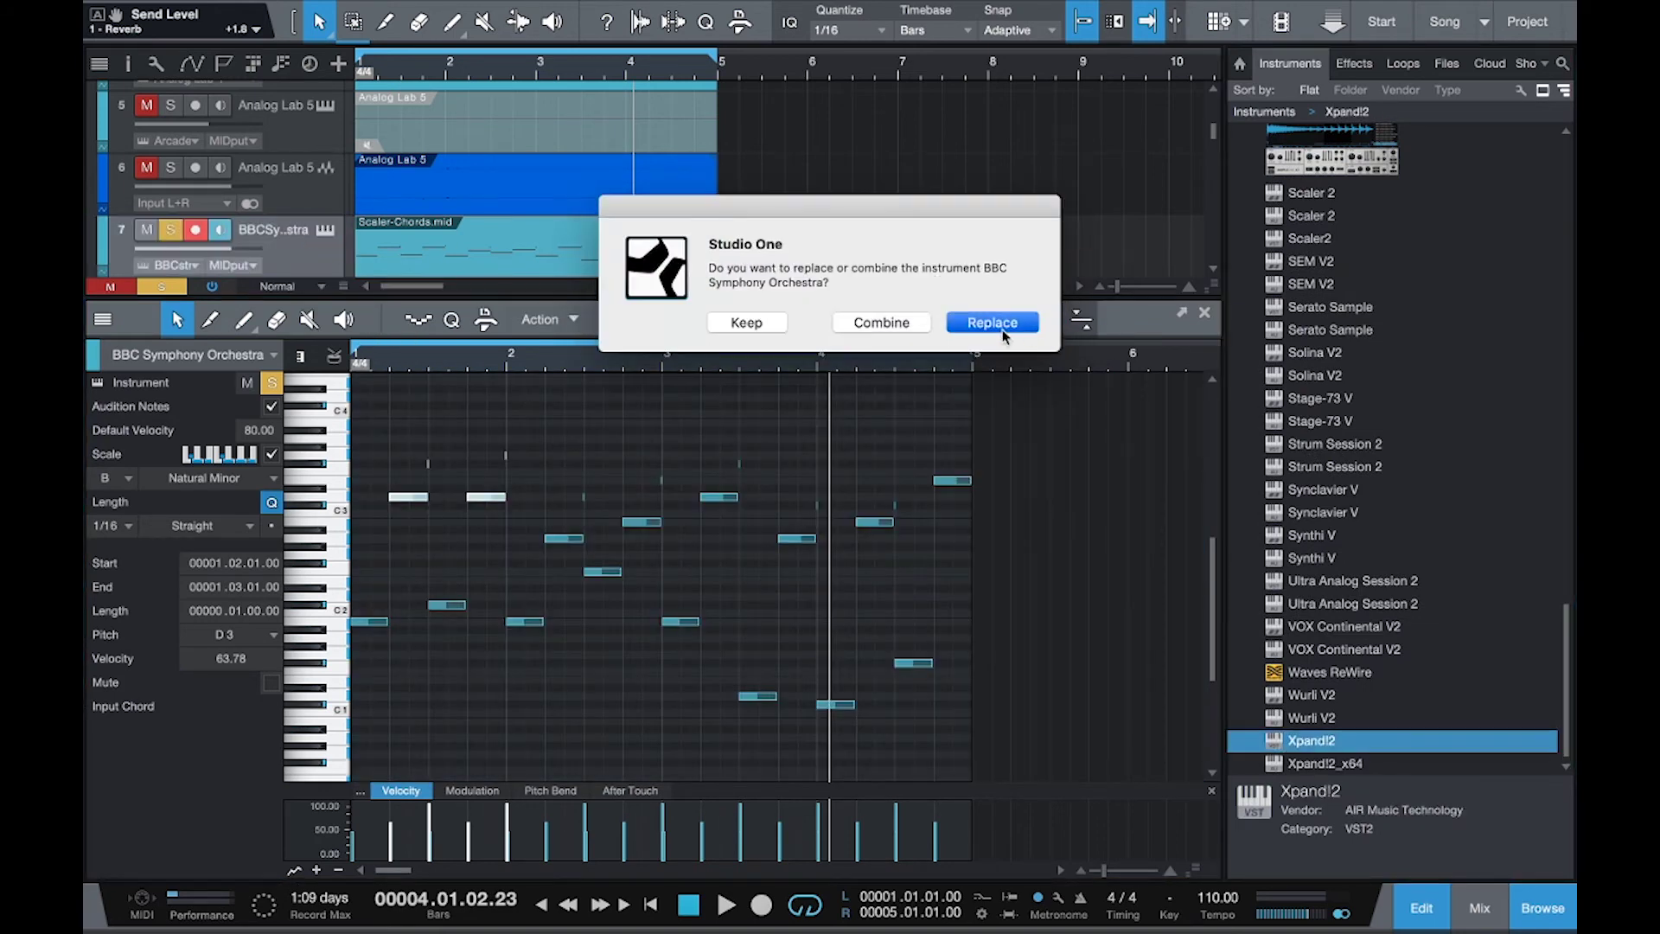
click(1003, 331)
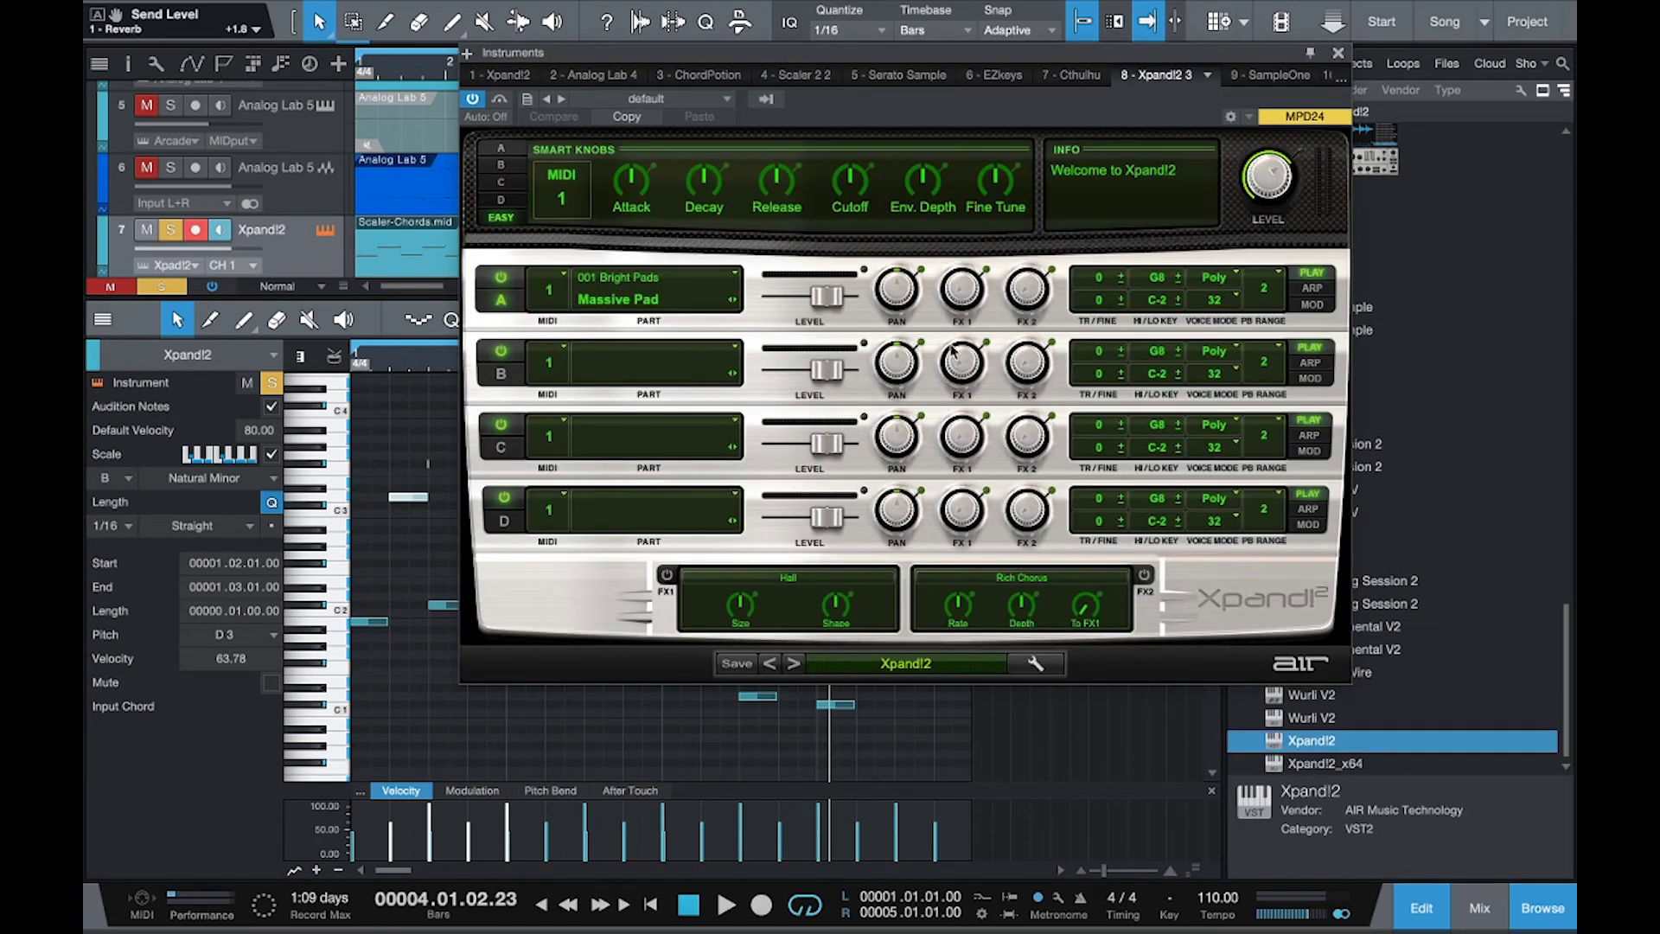
click(875, 665)
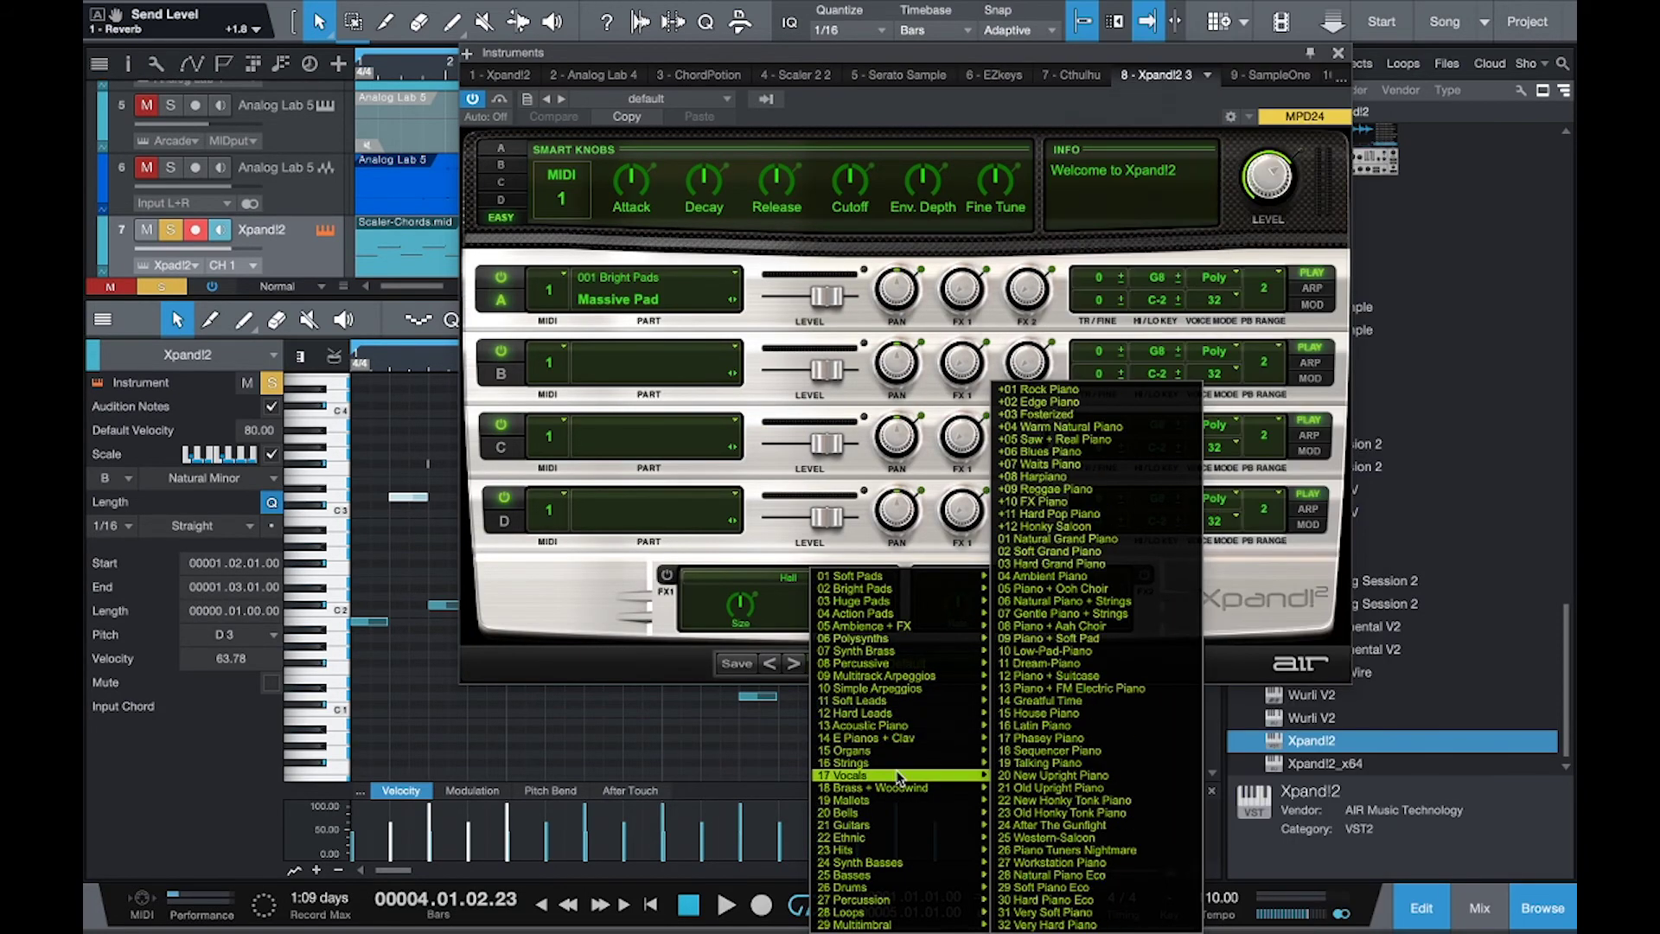
mouse_move(910, 786)
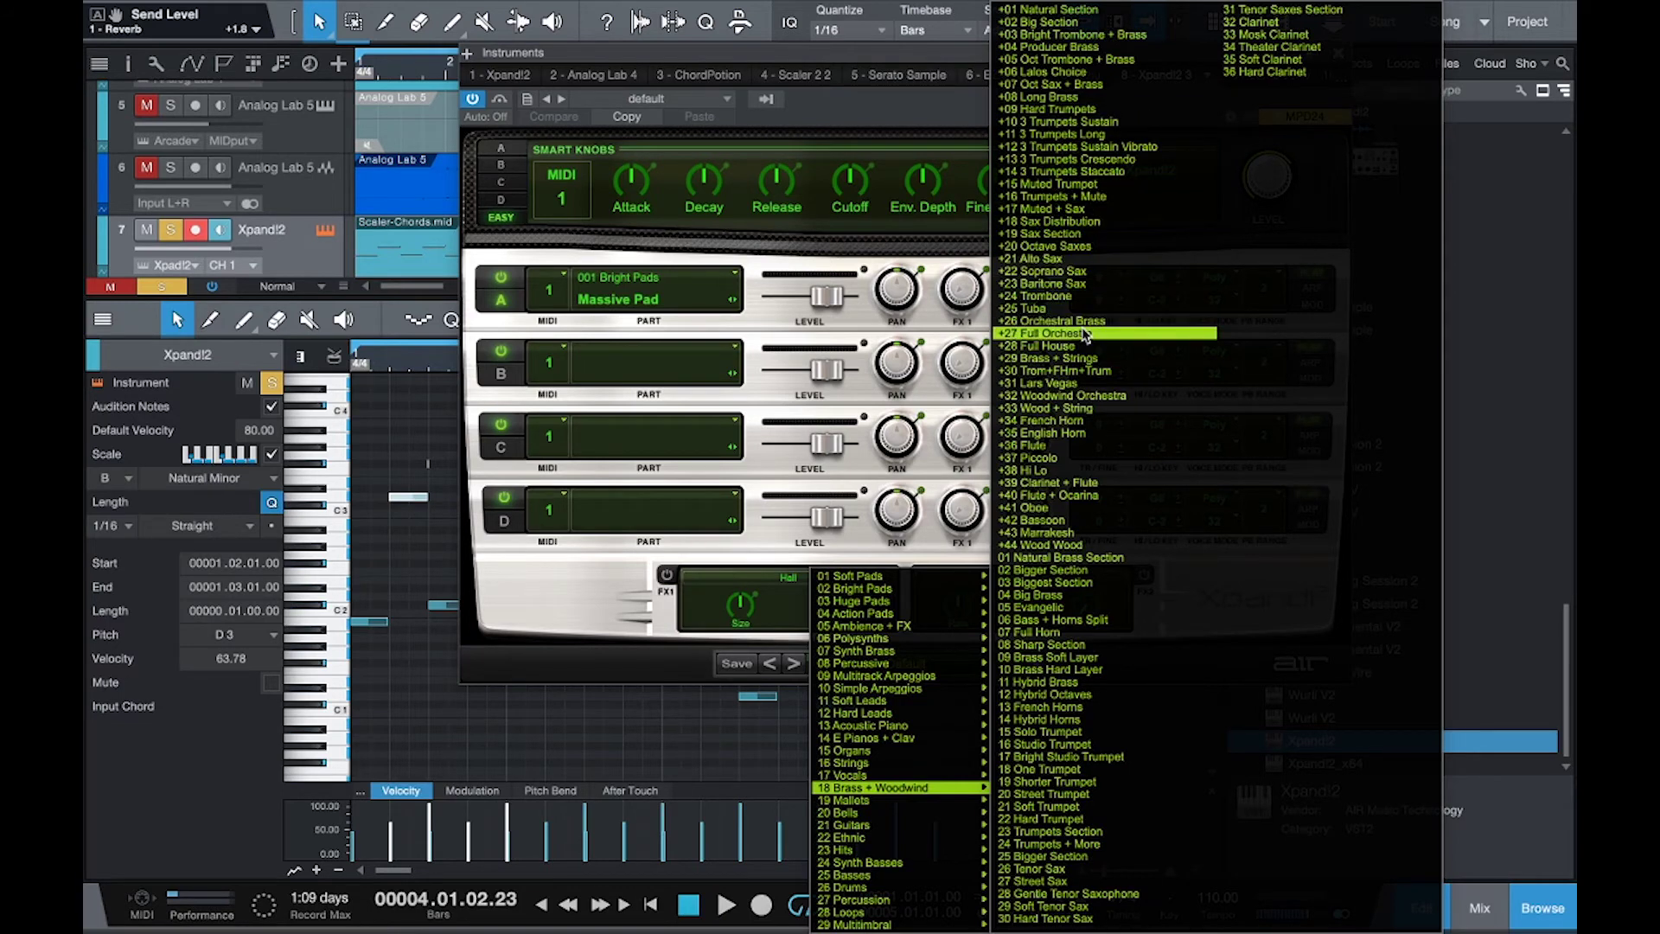
click(1065, 497)
key(space)
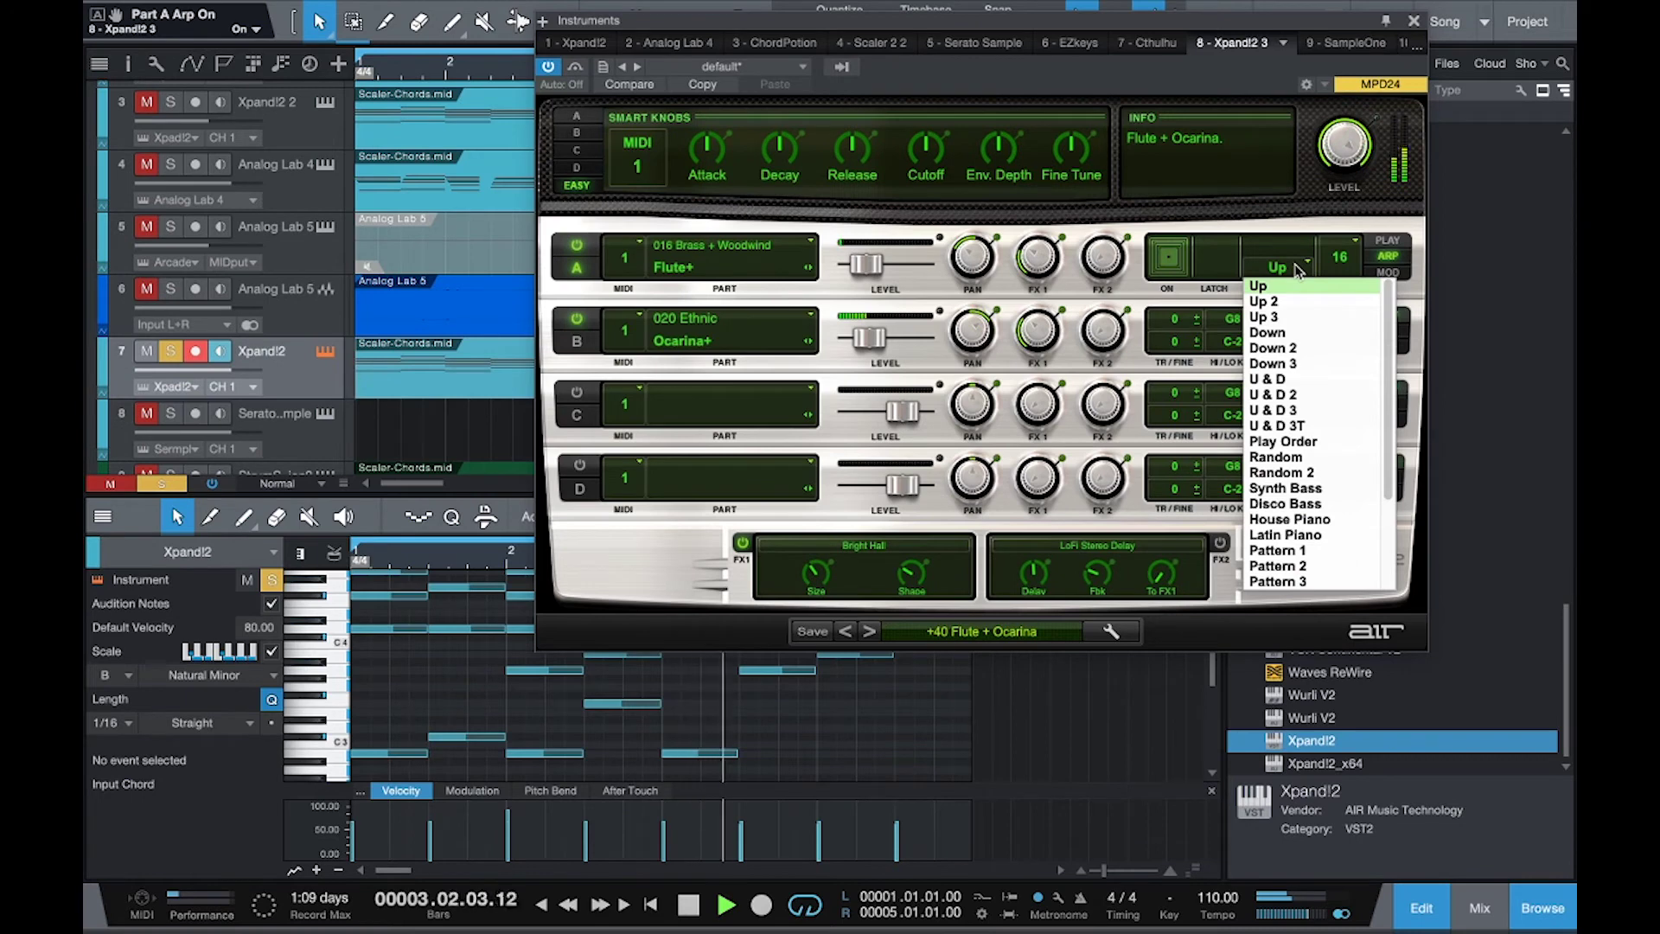
Set the Part A arpeggiator mode of the Flute + Ocarina preset to Up and close the instrument window.
click(1225, 255)
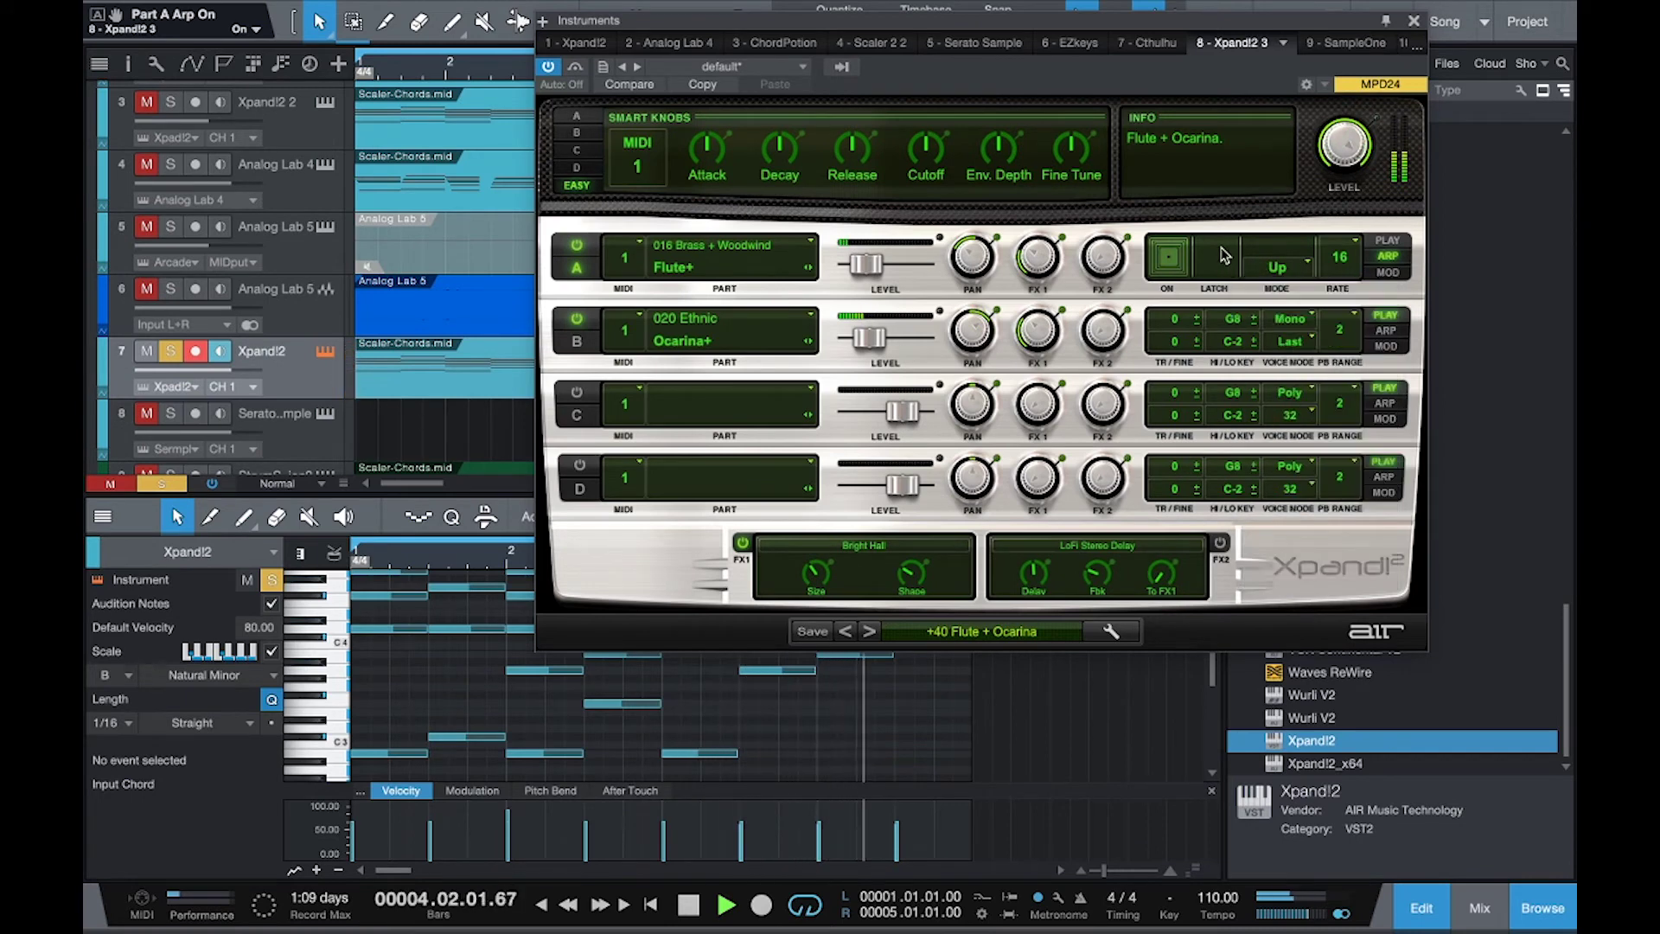
click(1279, 266)
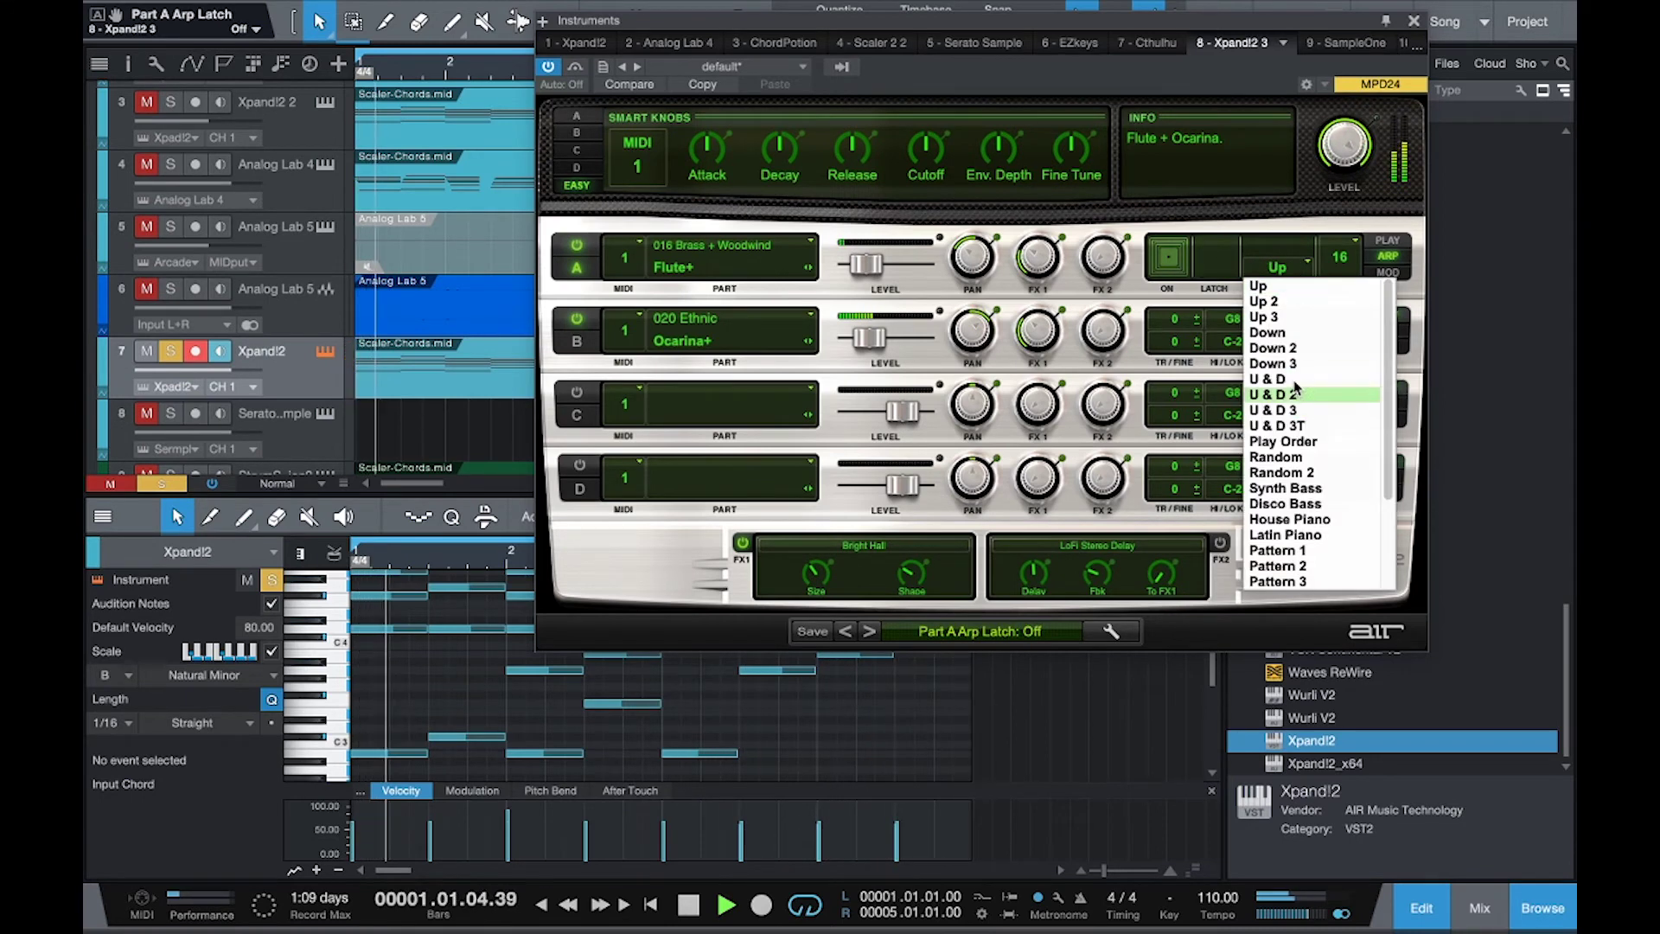
click(1309, 283)
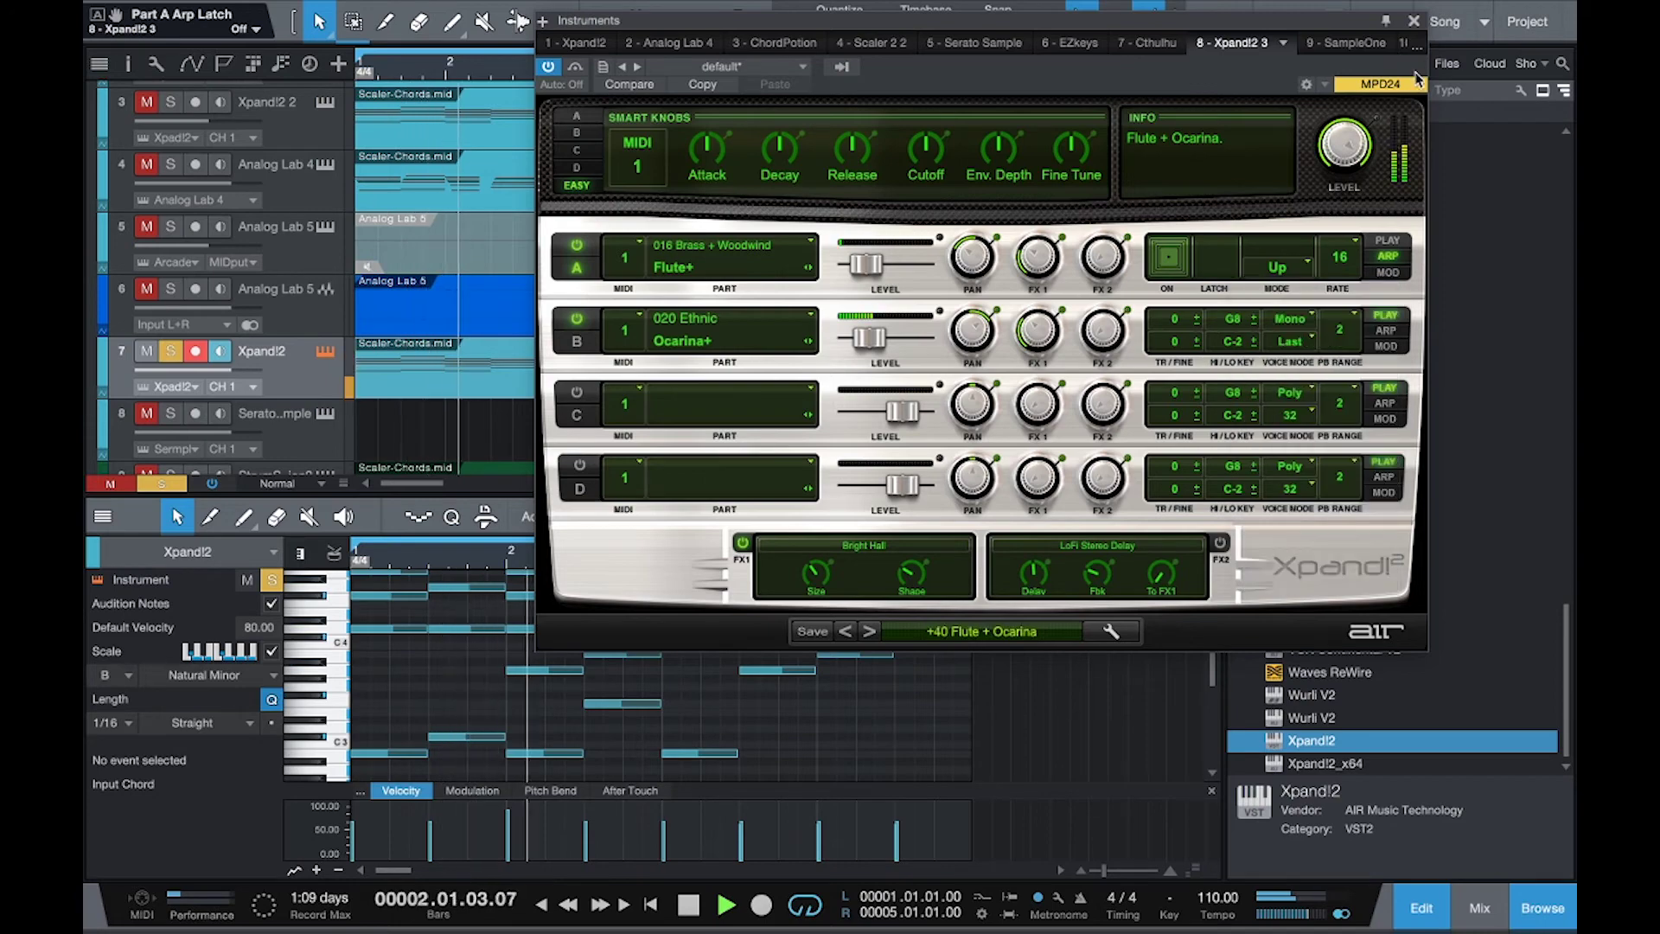
click(1414, 20)
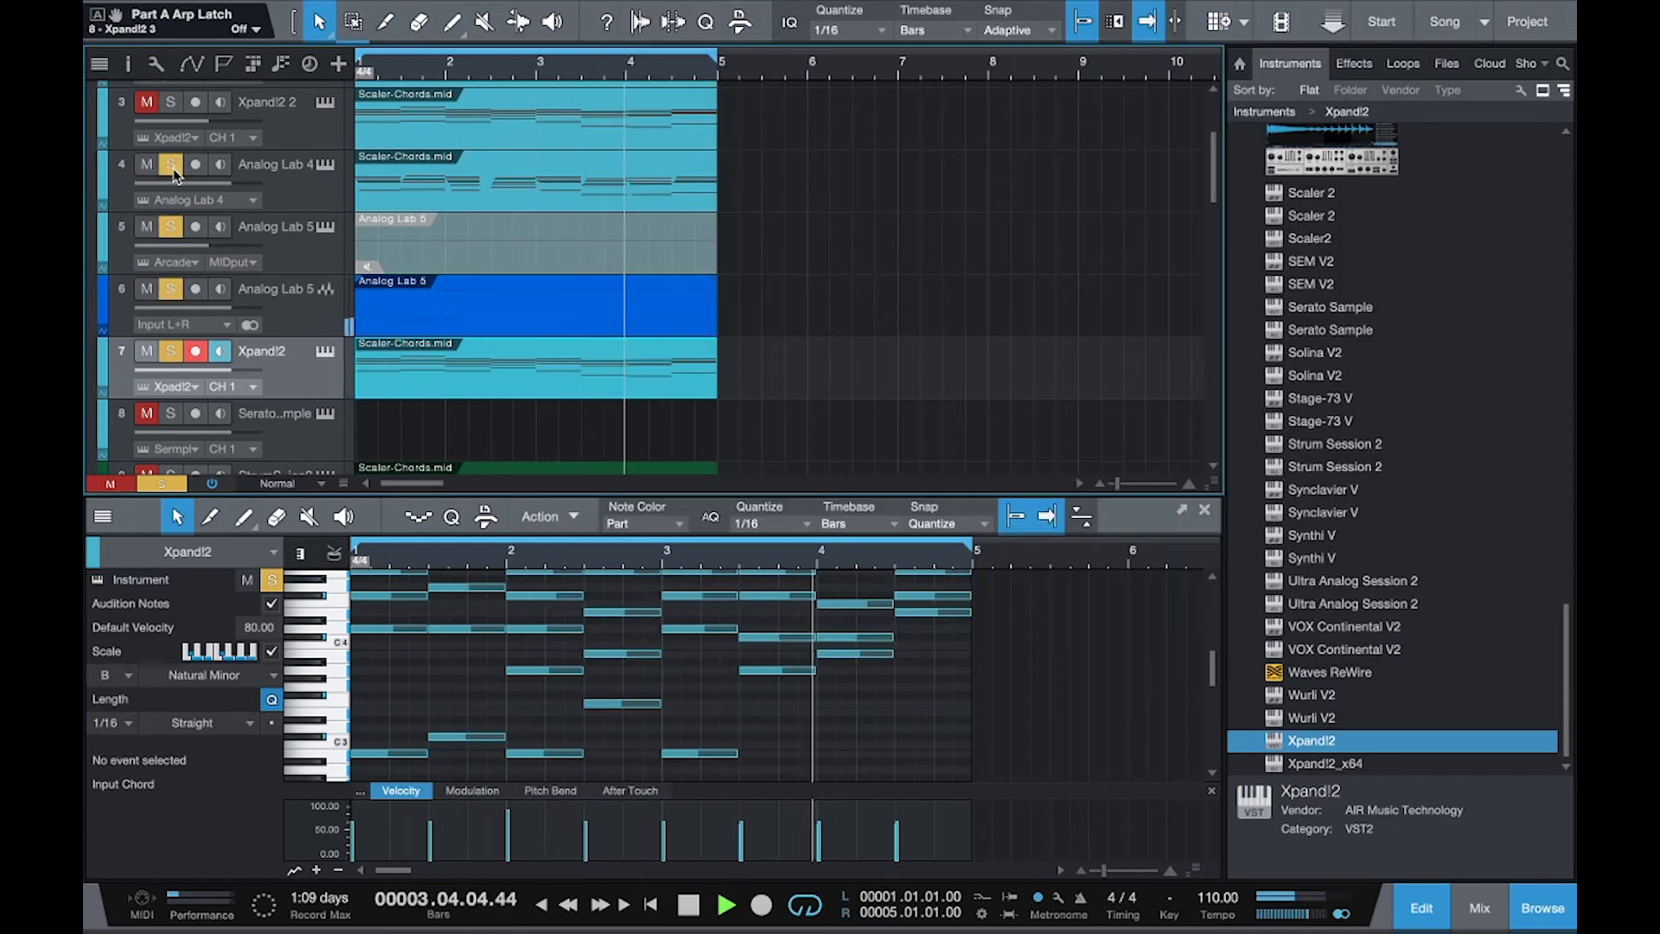
Add the Xpand!2 and Xpand!2 2 chord tracks to the soloed tracks to hear them with the flute part.
scroll(172, 173, up, 1)
click(173, 149)
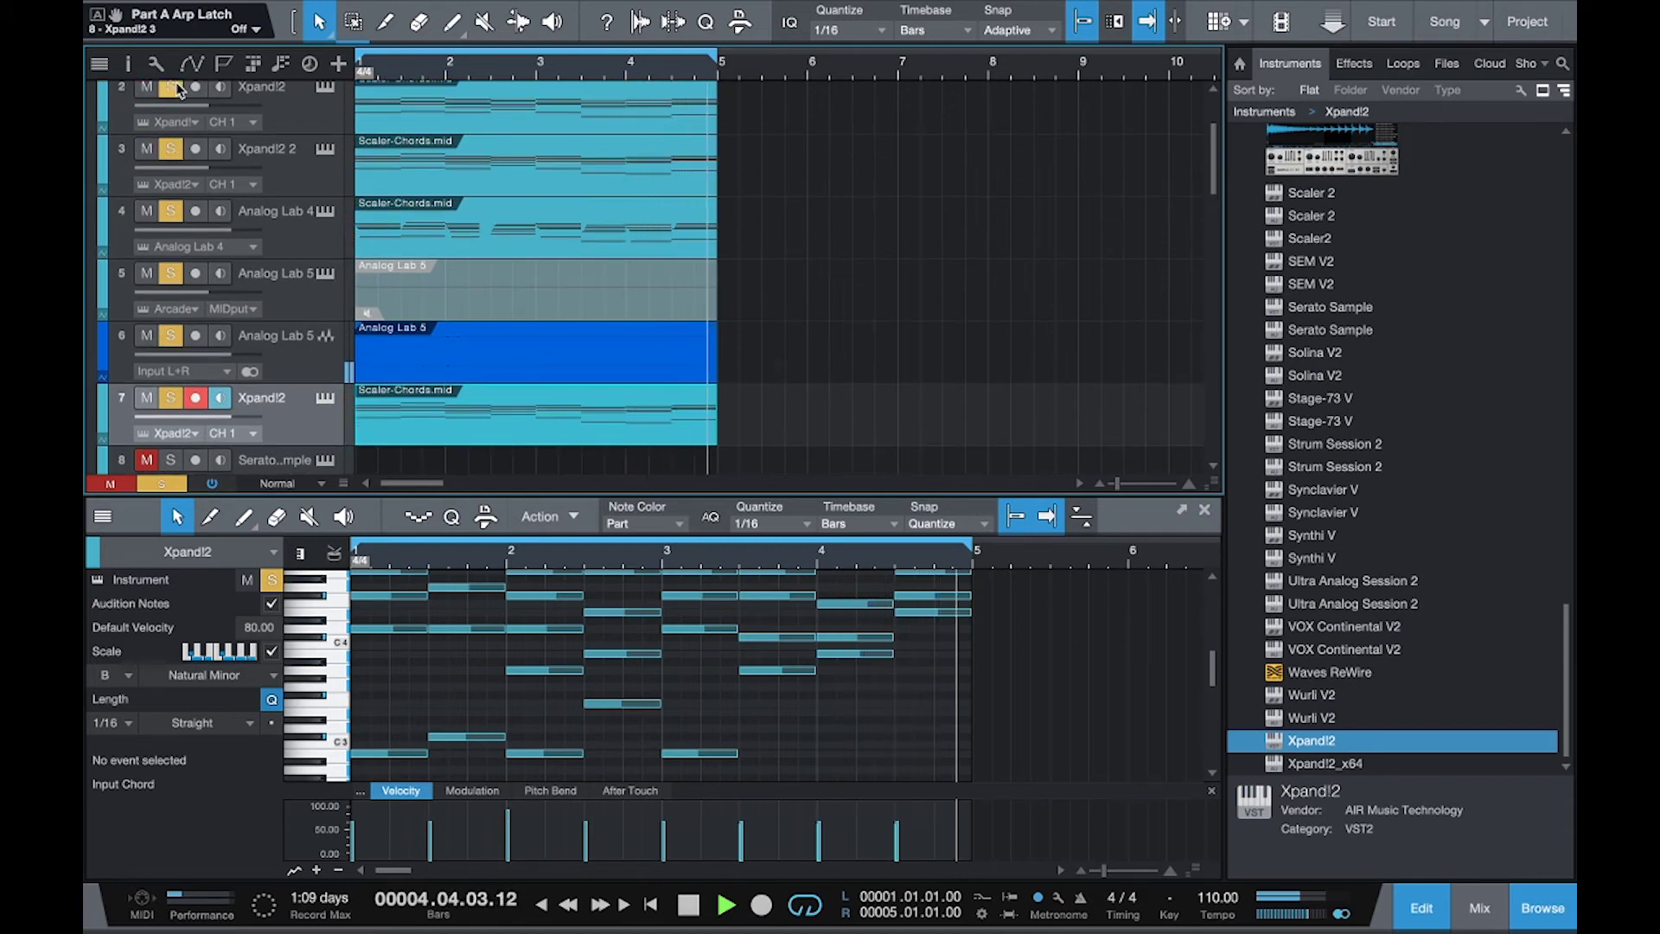
scroll(531, 280, up, 3)
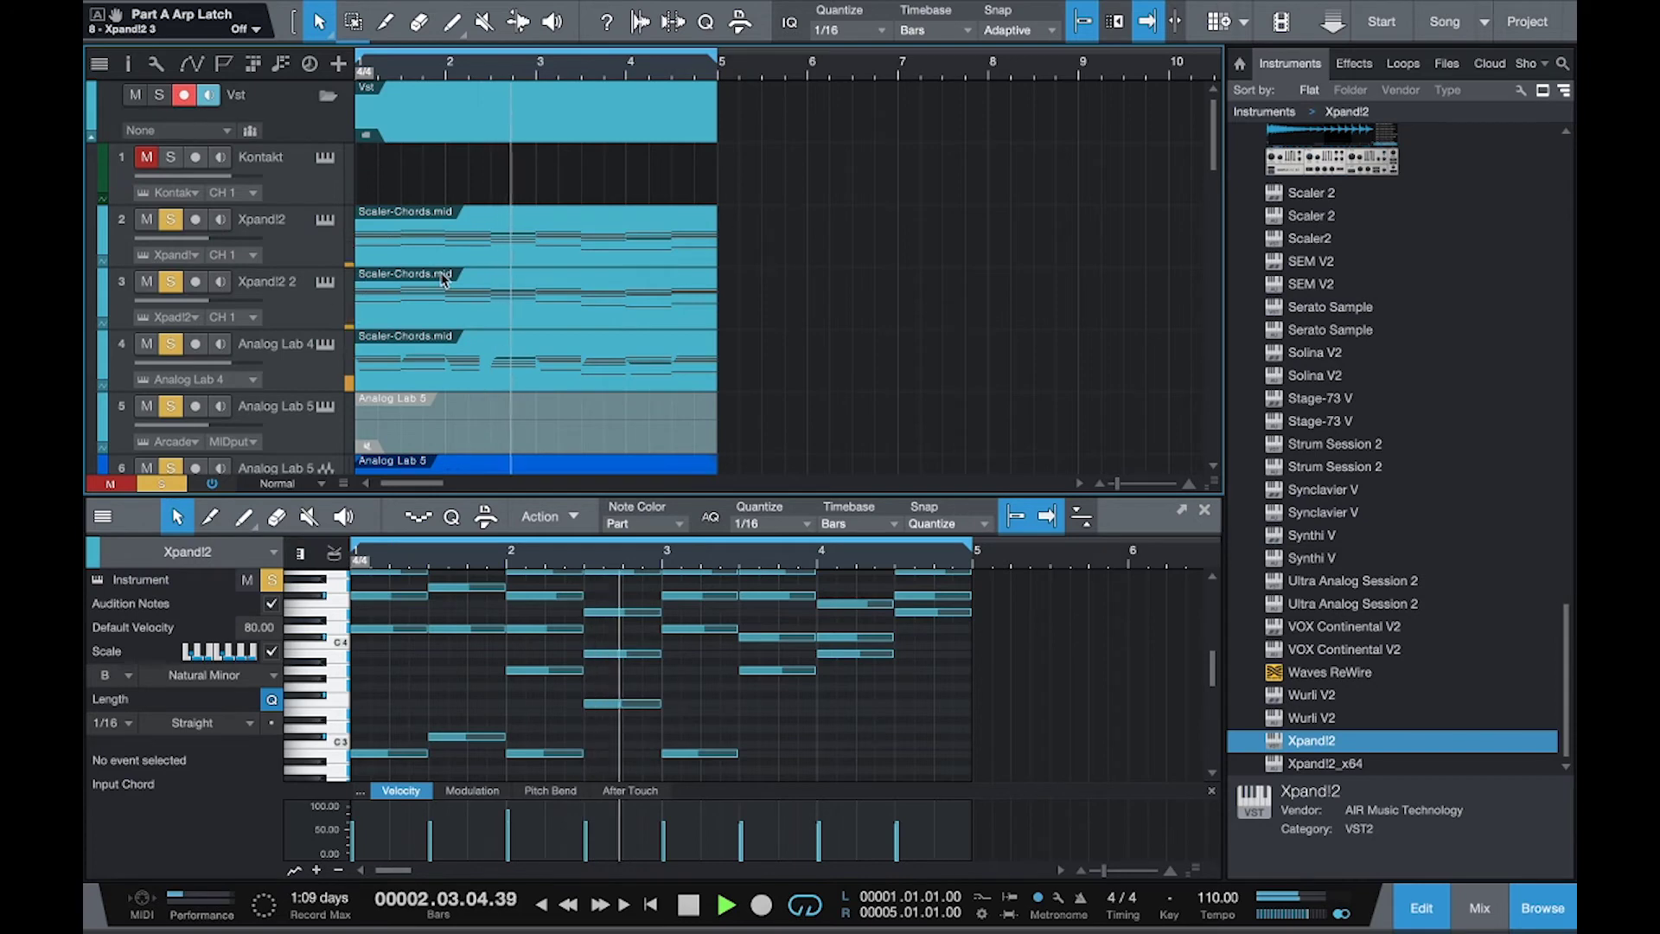
scroll(442, 279, down, 3)
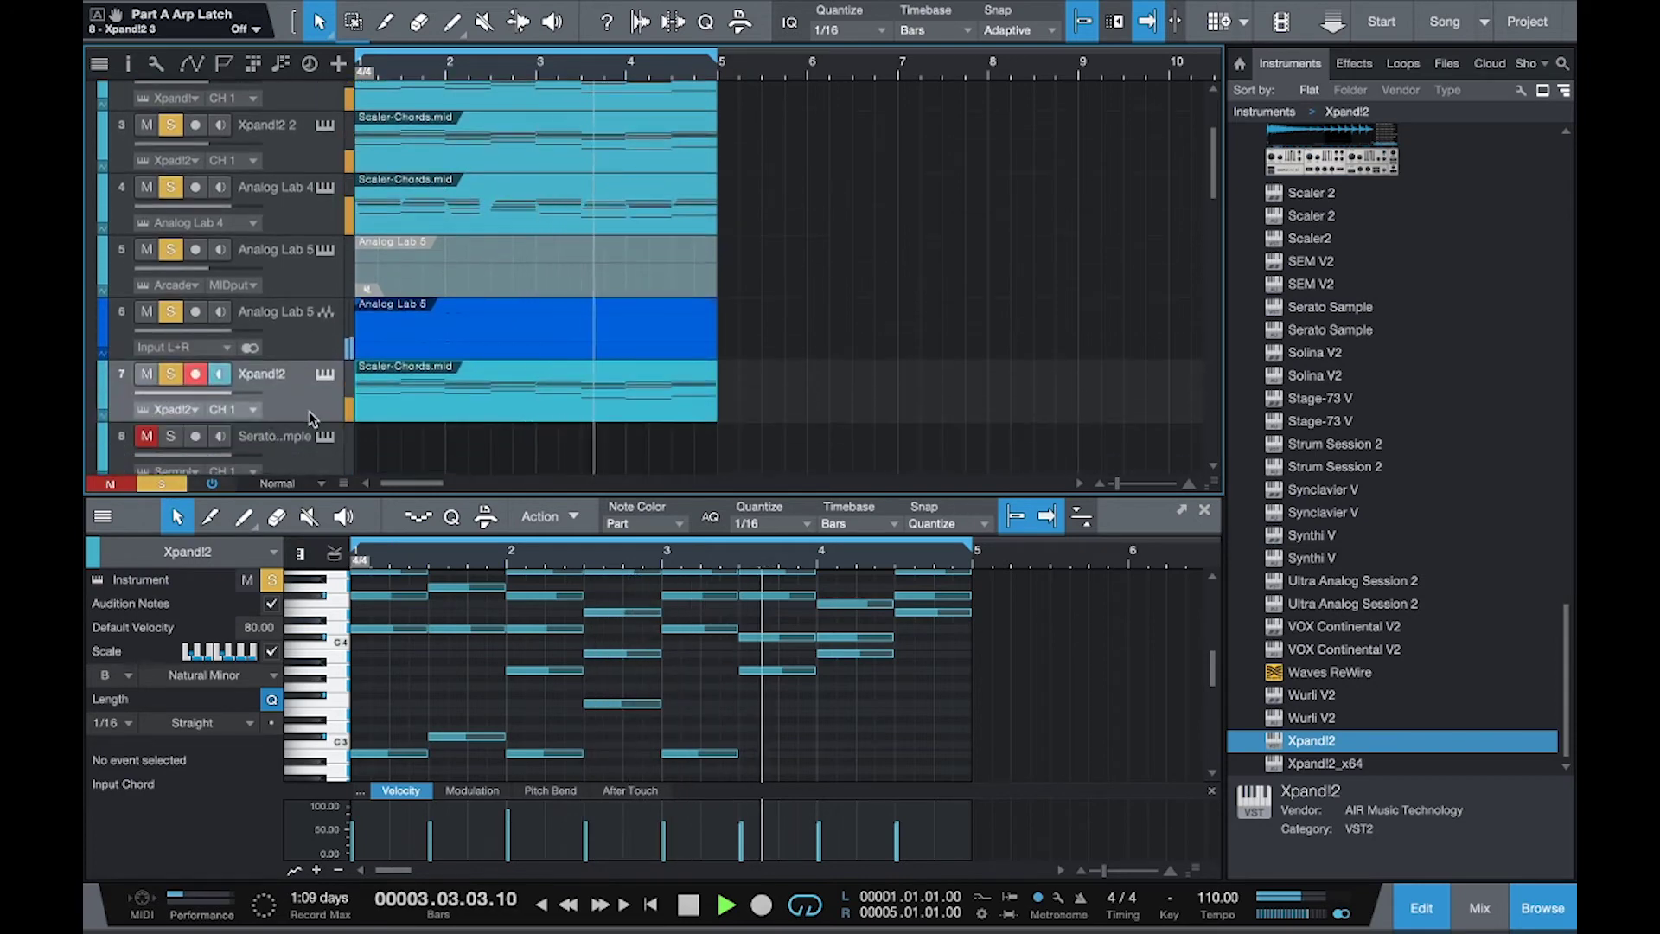
Insert H-EQ Stereo on the Xpand!2 3 channel and set its high-pass filter to 359 Hz.
key(F3)
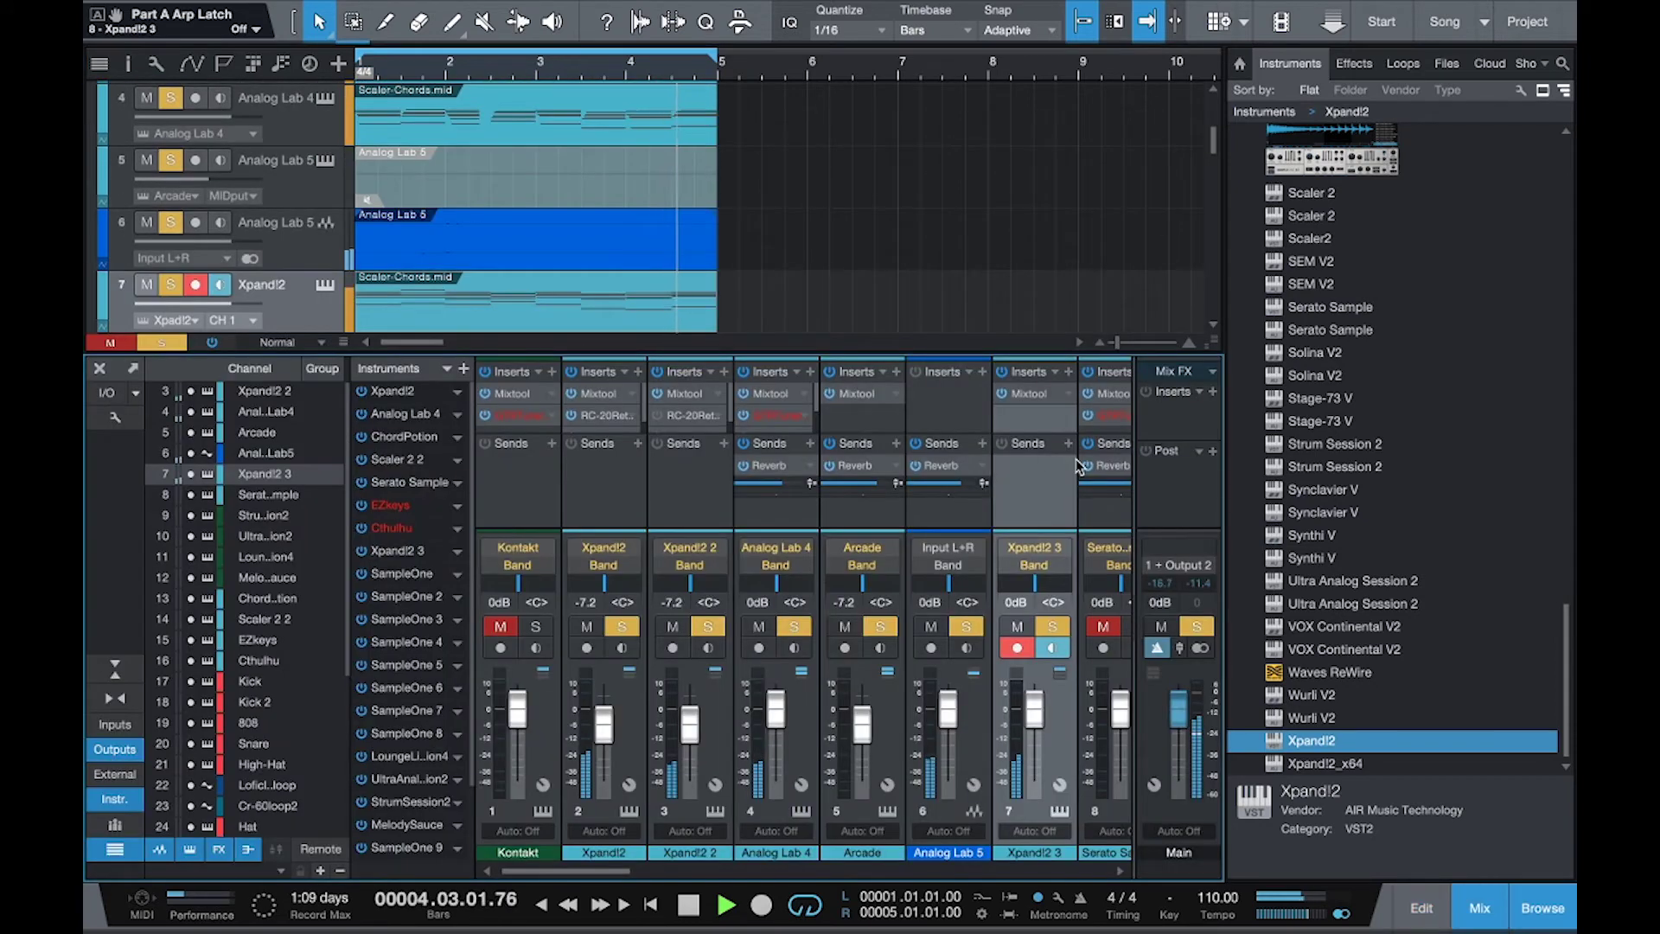
click(1070, 372)
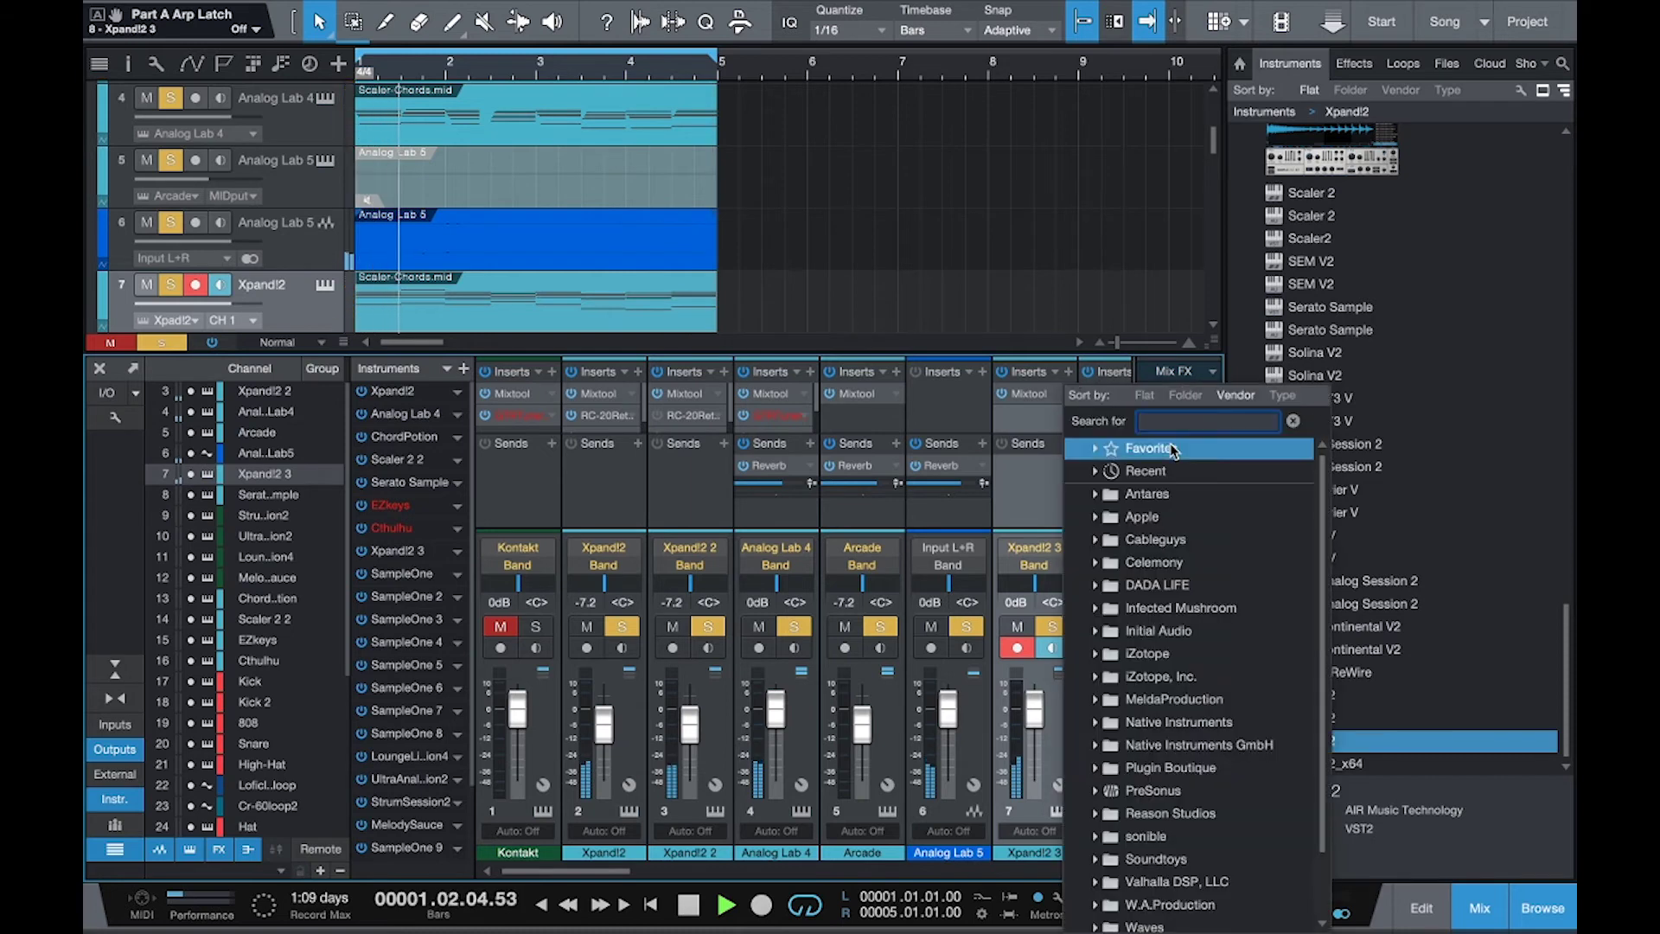
text(eq)
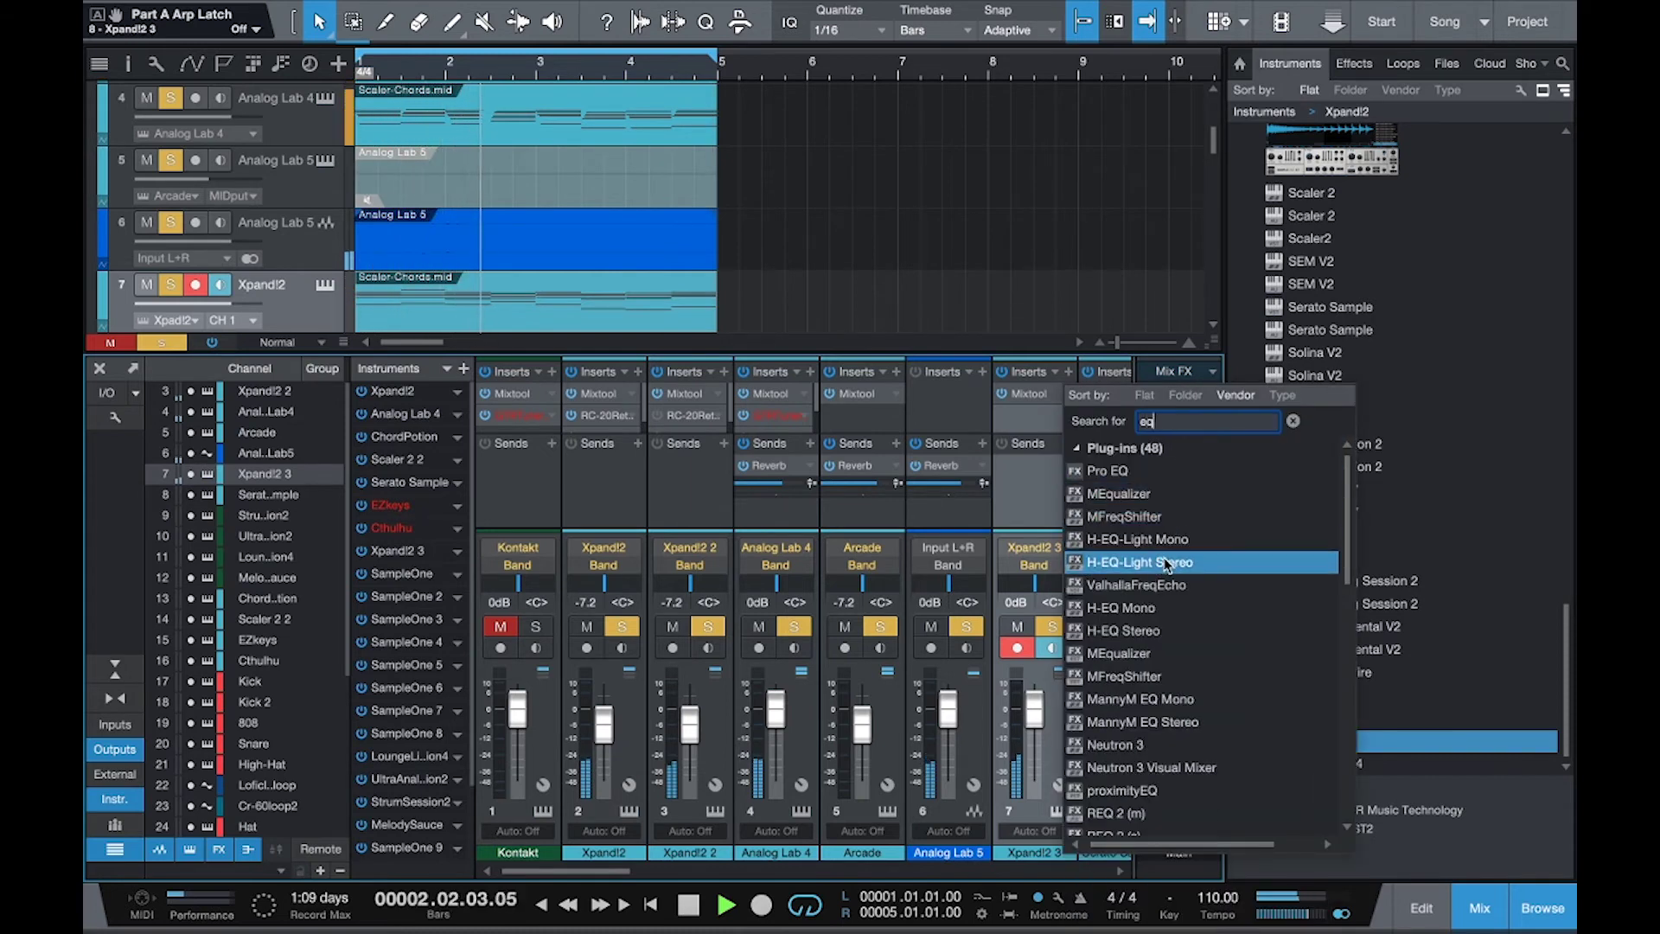
click(1158, 633)
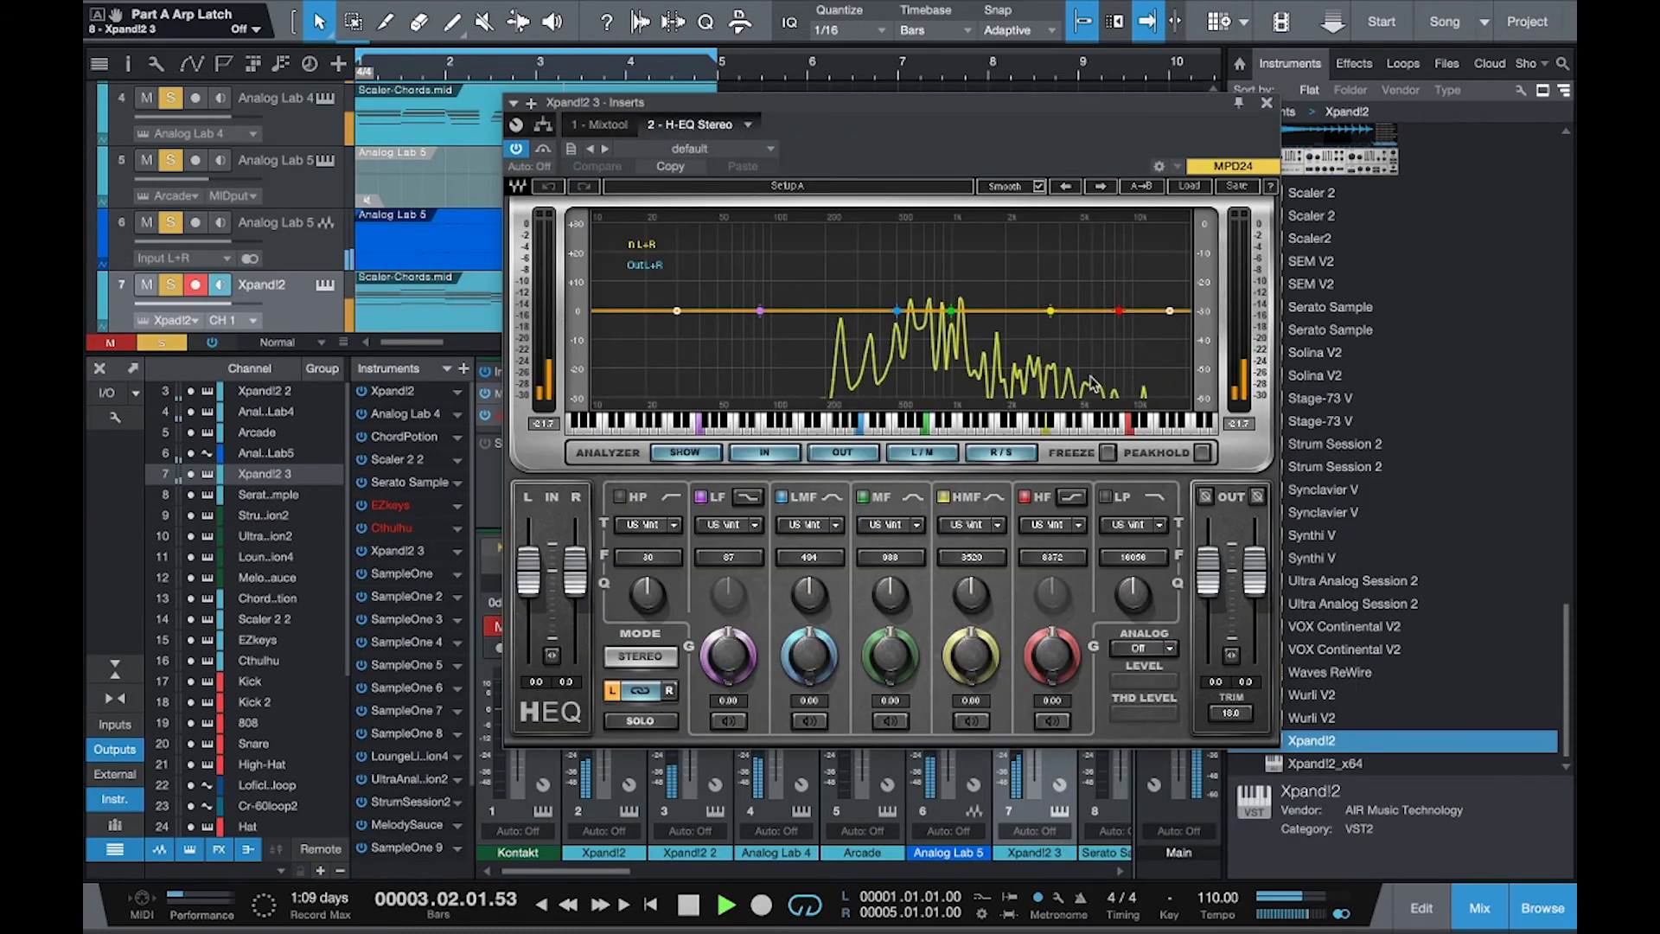
drag(677, 310, 871, 309)
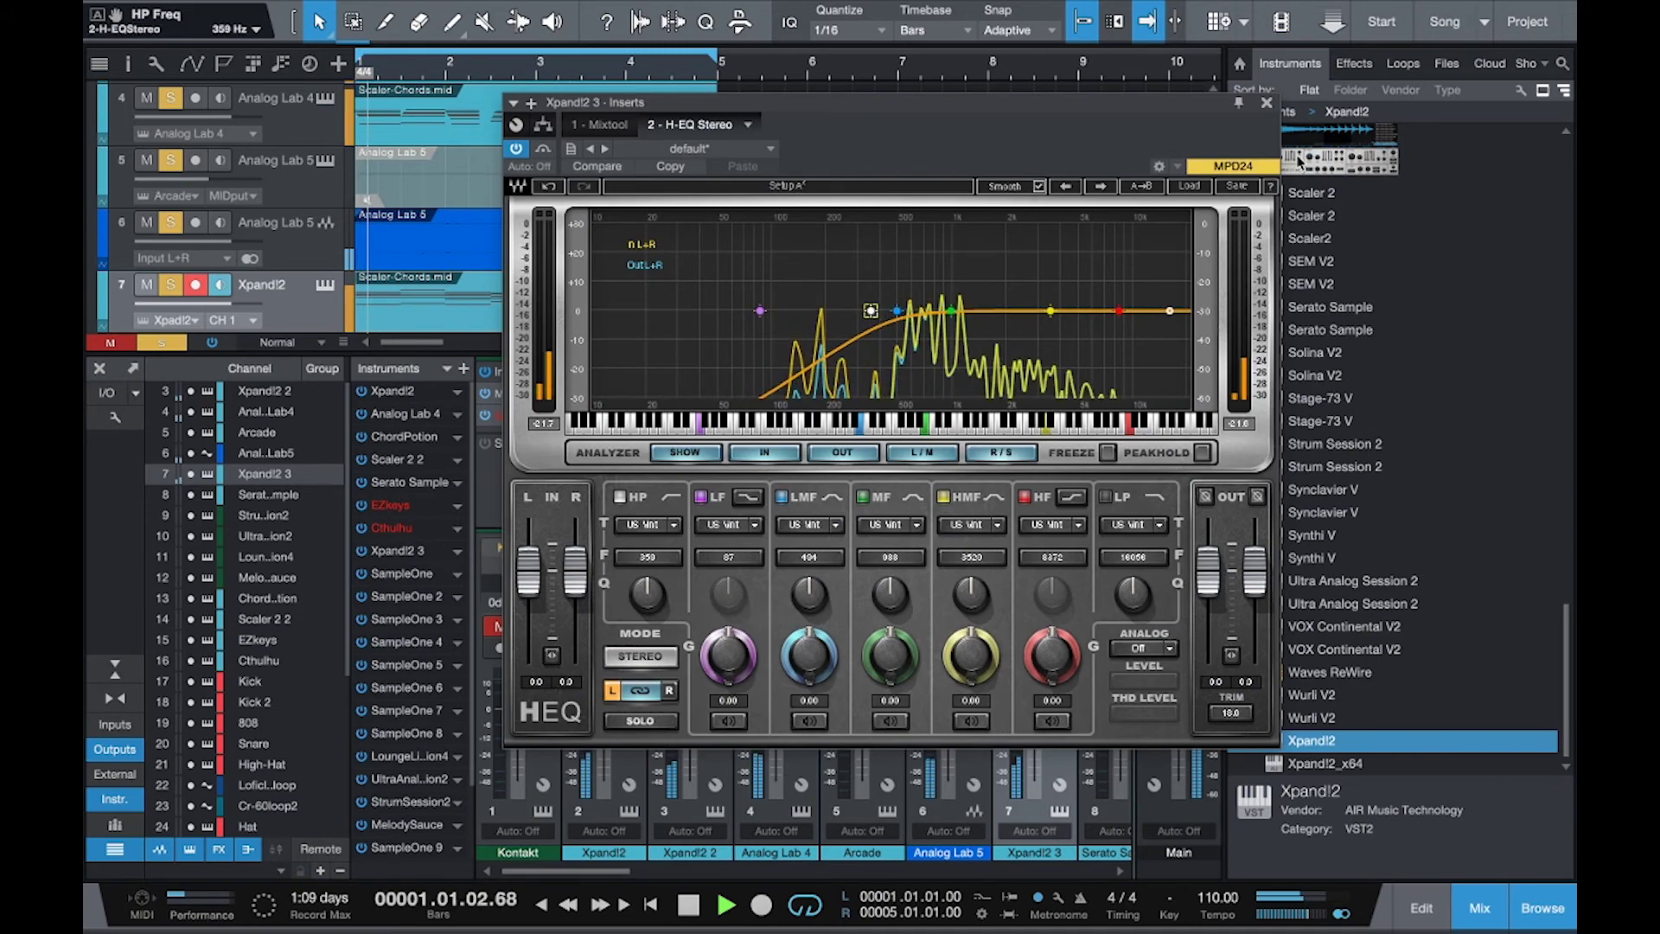
Close the H-EQ window, enlarge the arrangement area and create an empty four-bar part on the Ultra Analog Session 2 track.
click(1268, 104)
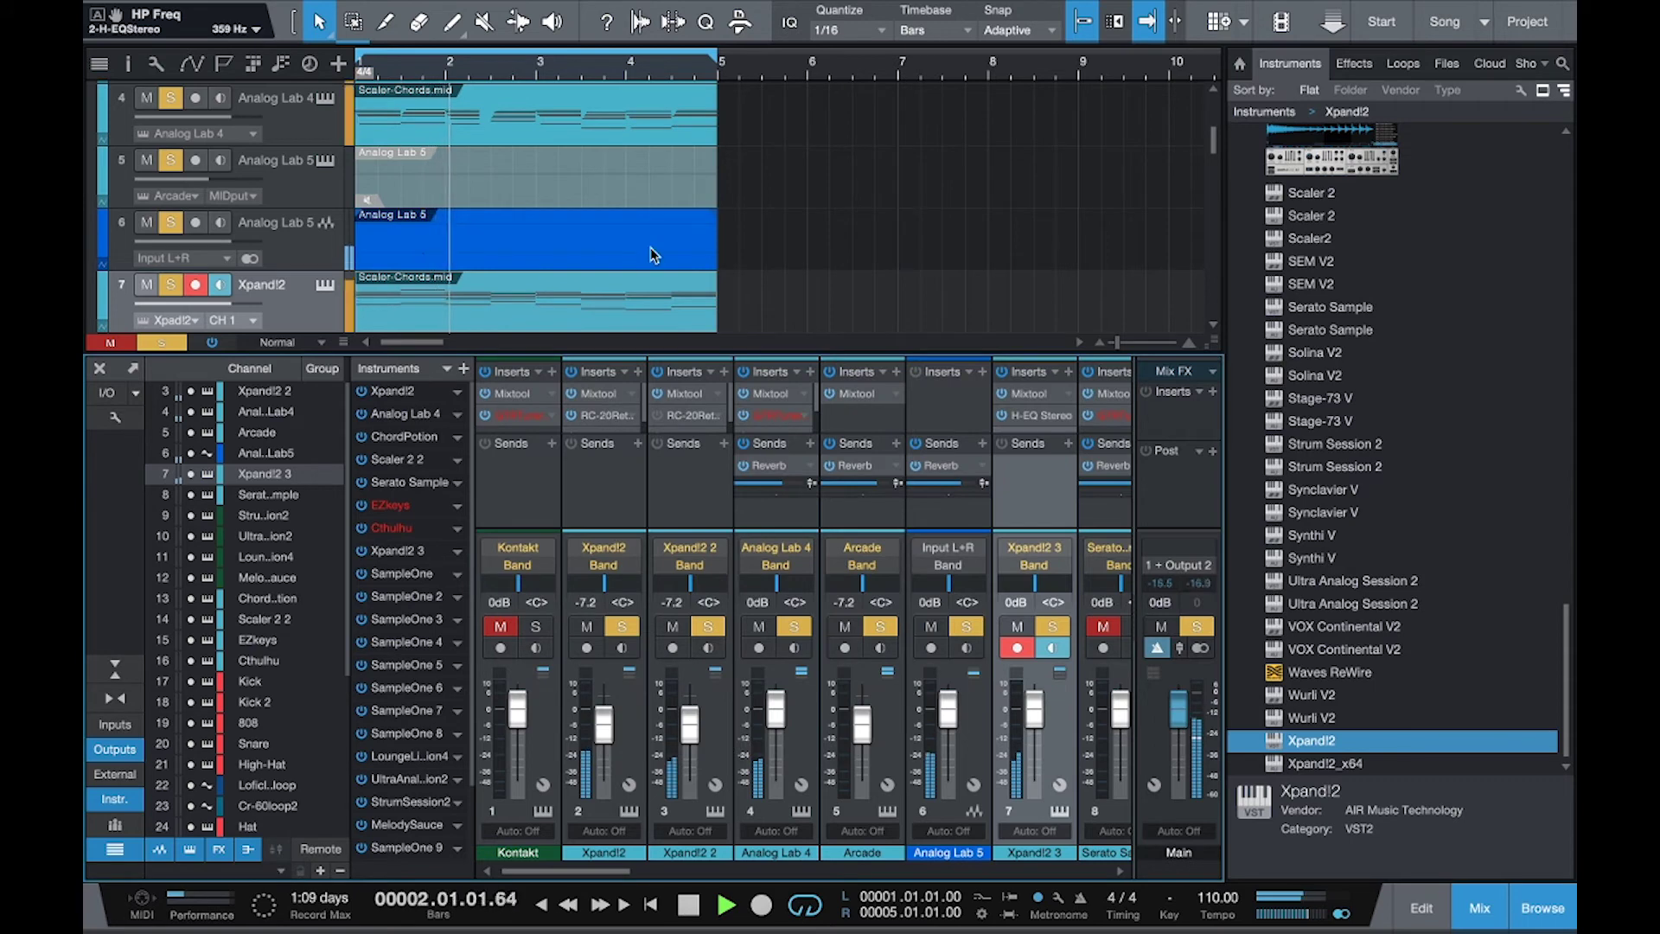
scroll(484, 260, down, 2)
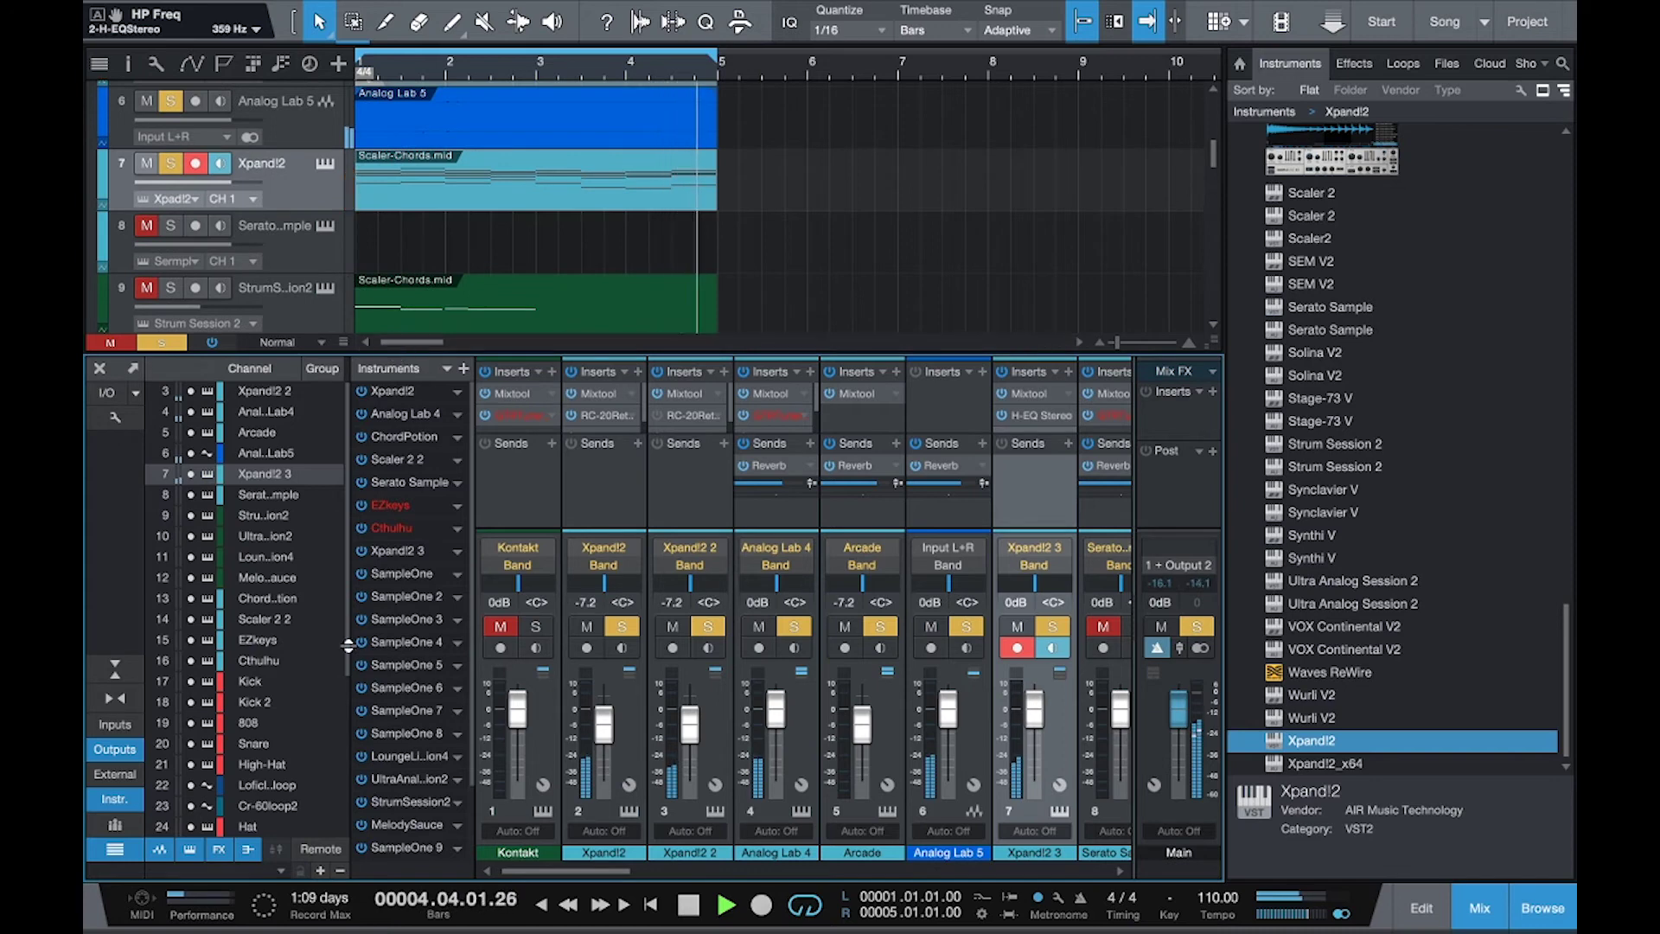
drag(348, 646, 348, 719)
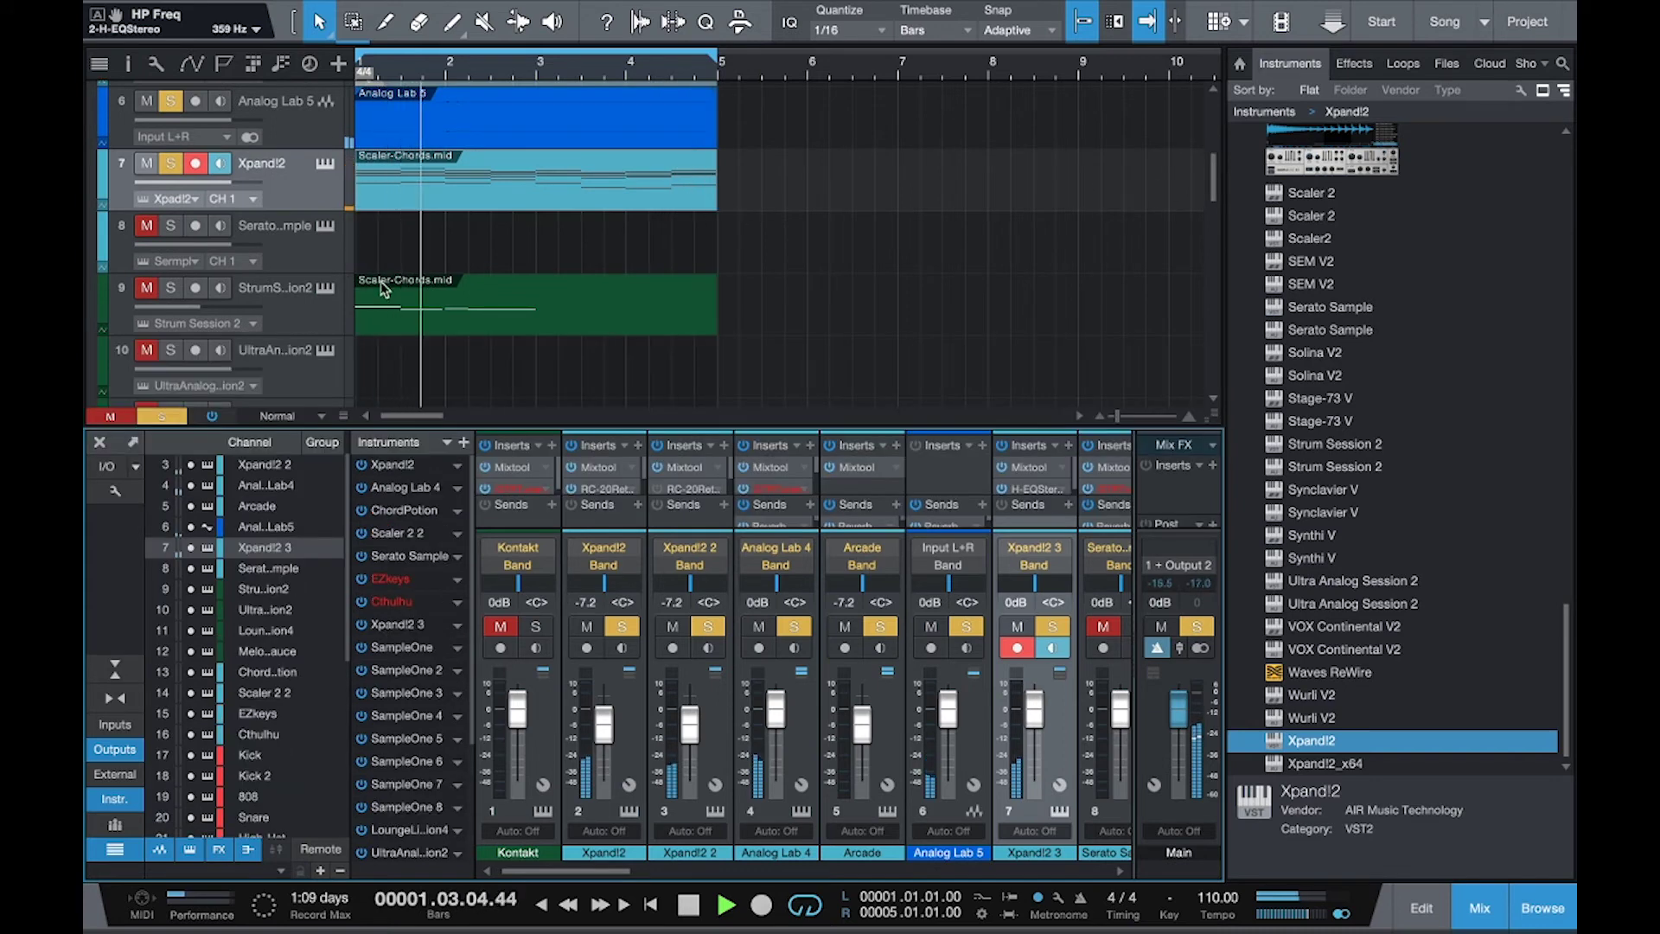
scroll(354, 292, down, 1)
double_click(408, 350)
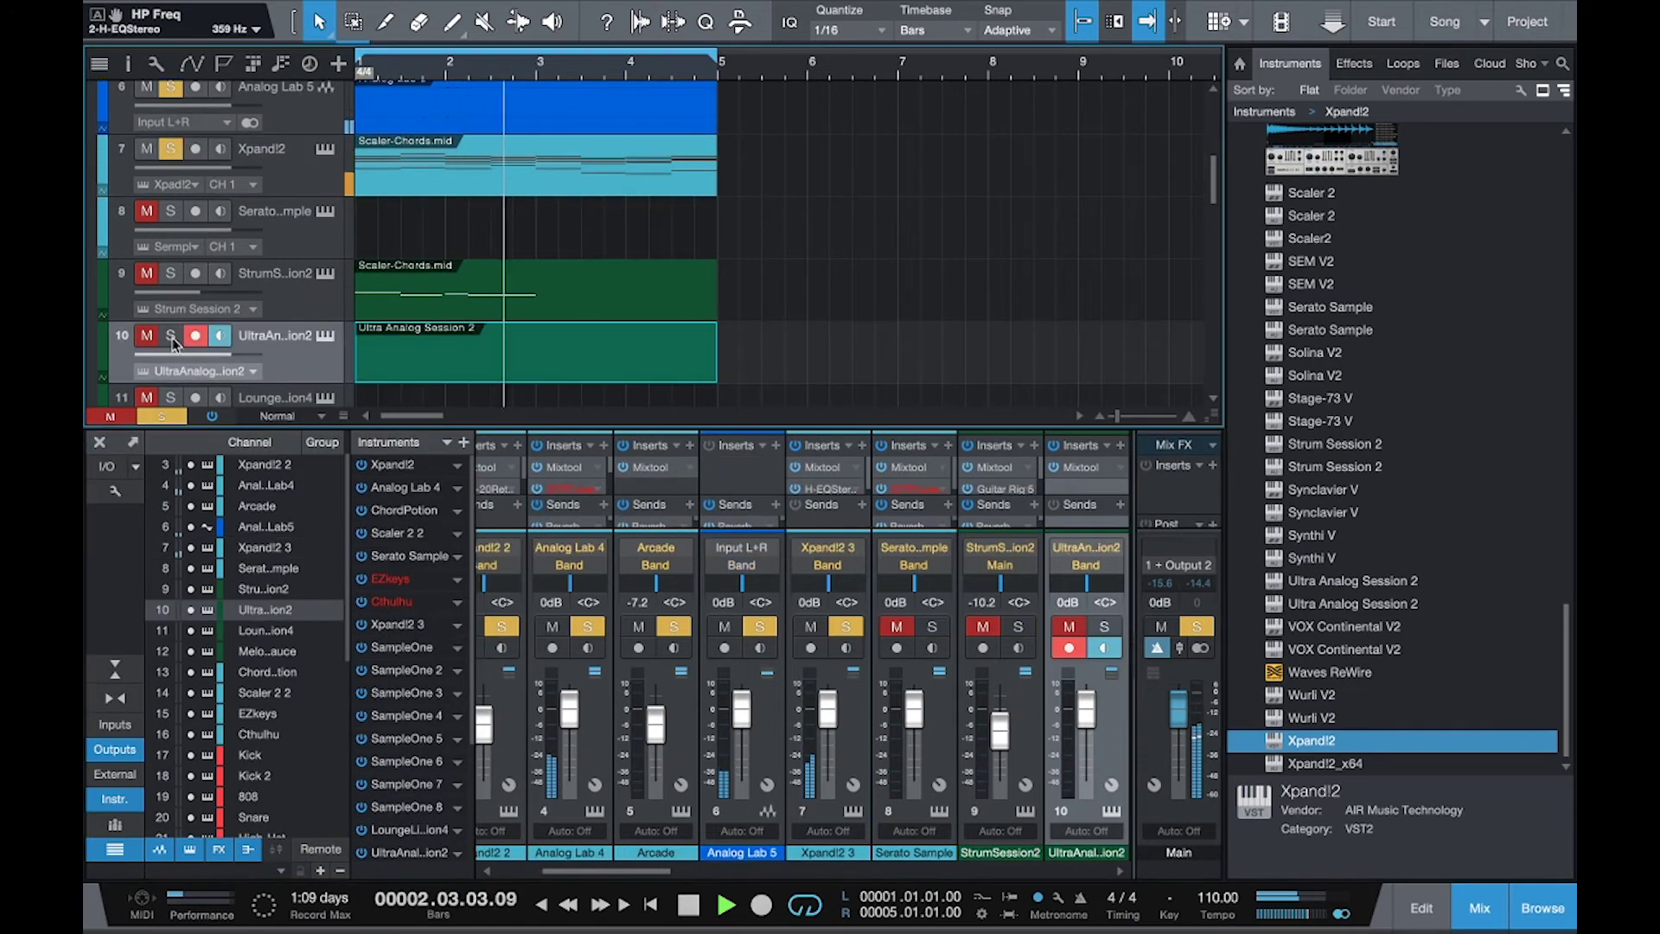
Copy the Scaler-Chords.mid chord part over the empty part on the Ultra Analog Session 2 track and open it for note editing.
scroll(571, 186, up, 6)
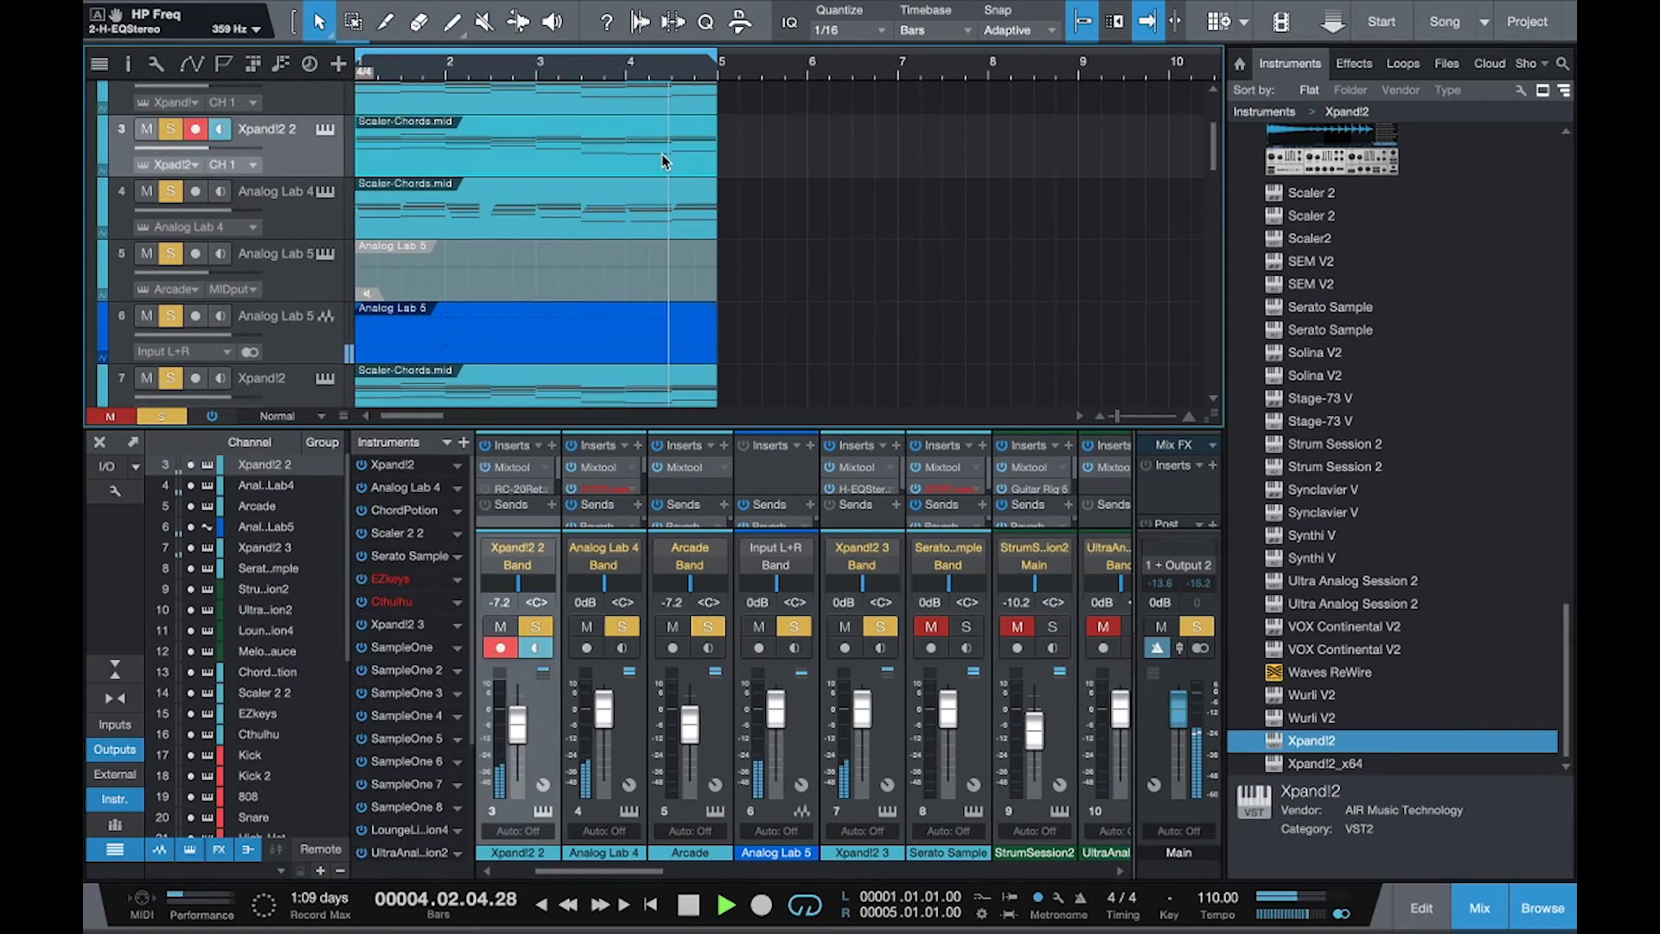
scroll(661, 154, down, 3)
scroll(662, 154, up, 1)
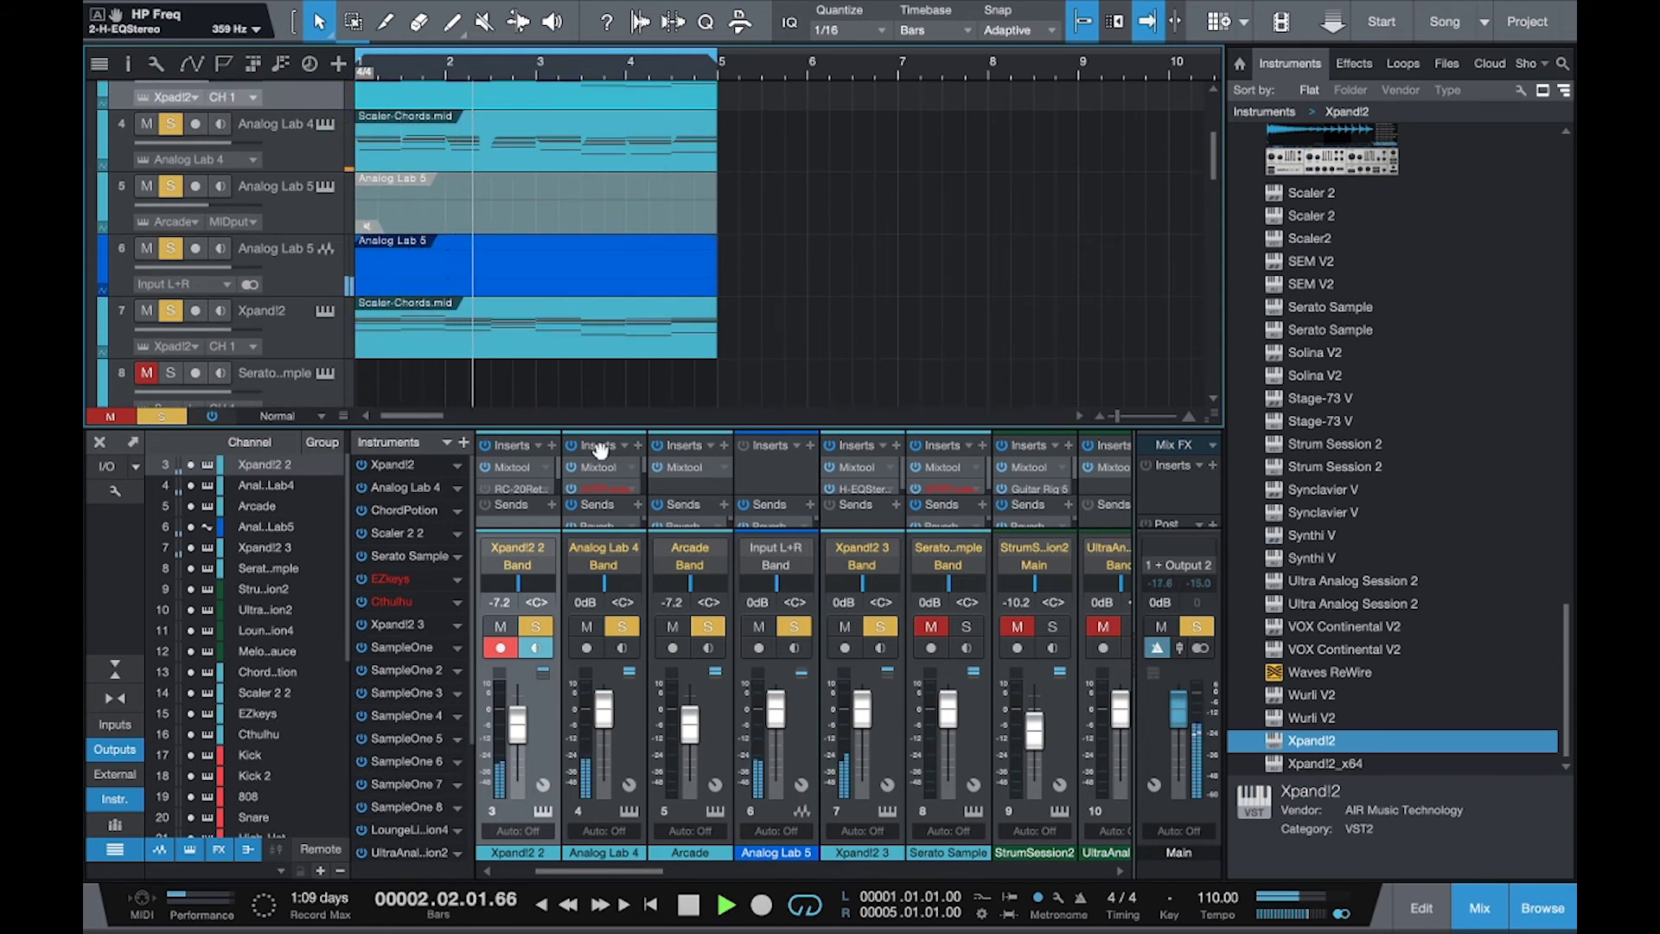
click(104, 442)
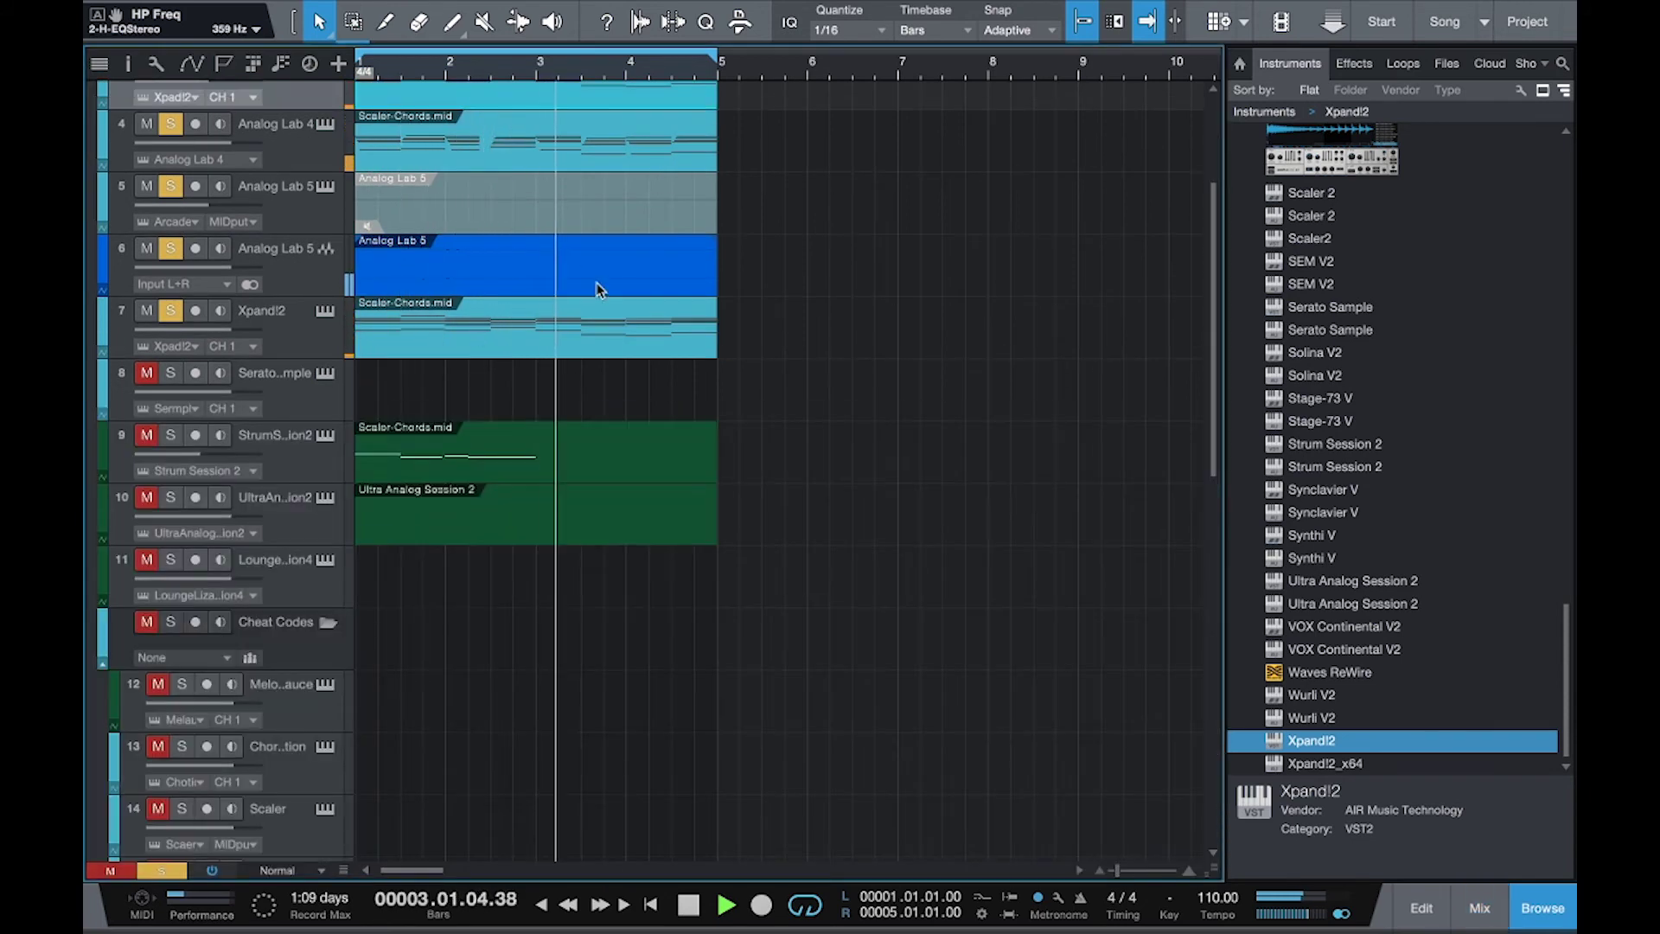
drag(609, 102, 519, 406)
click(506, 510)
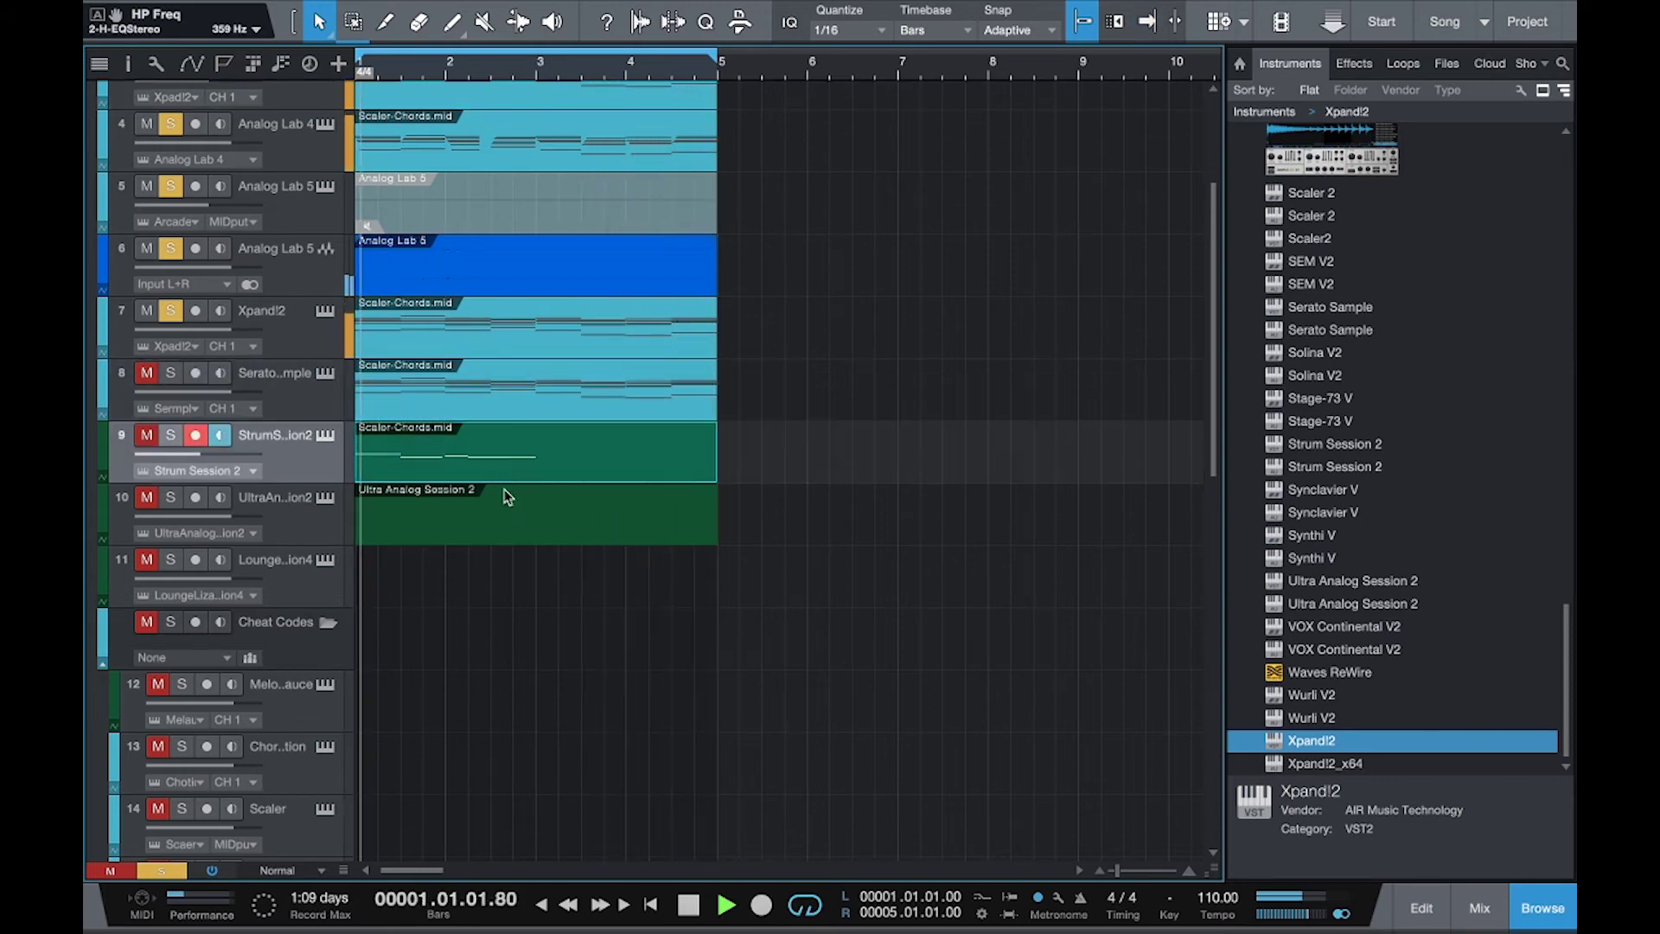
drag(506, 510, 424, 325)
double_click(542, 511)
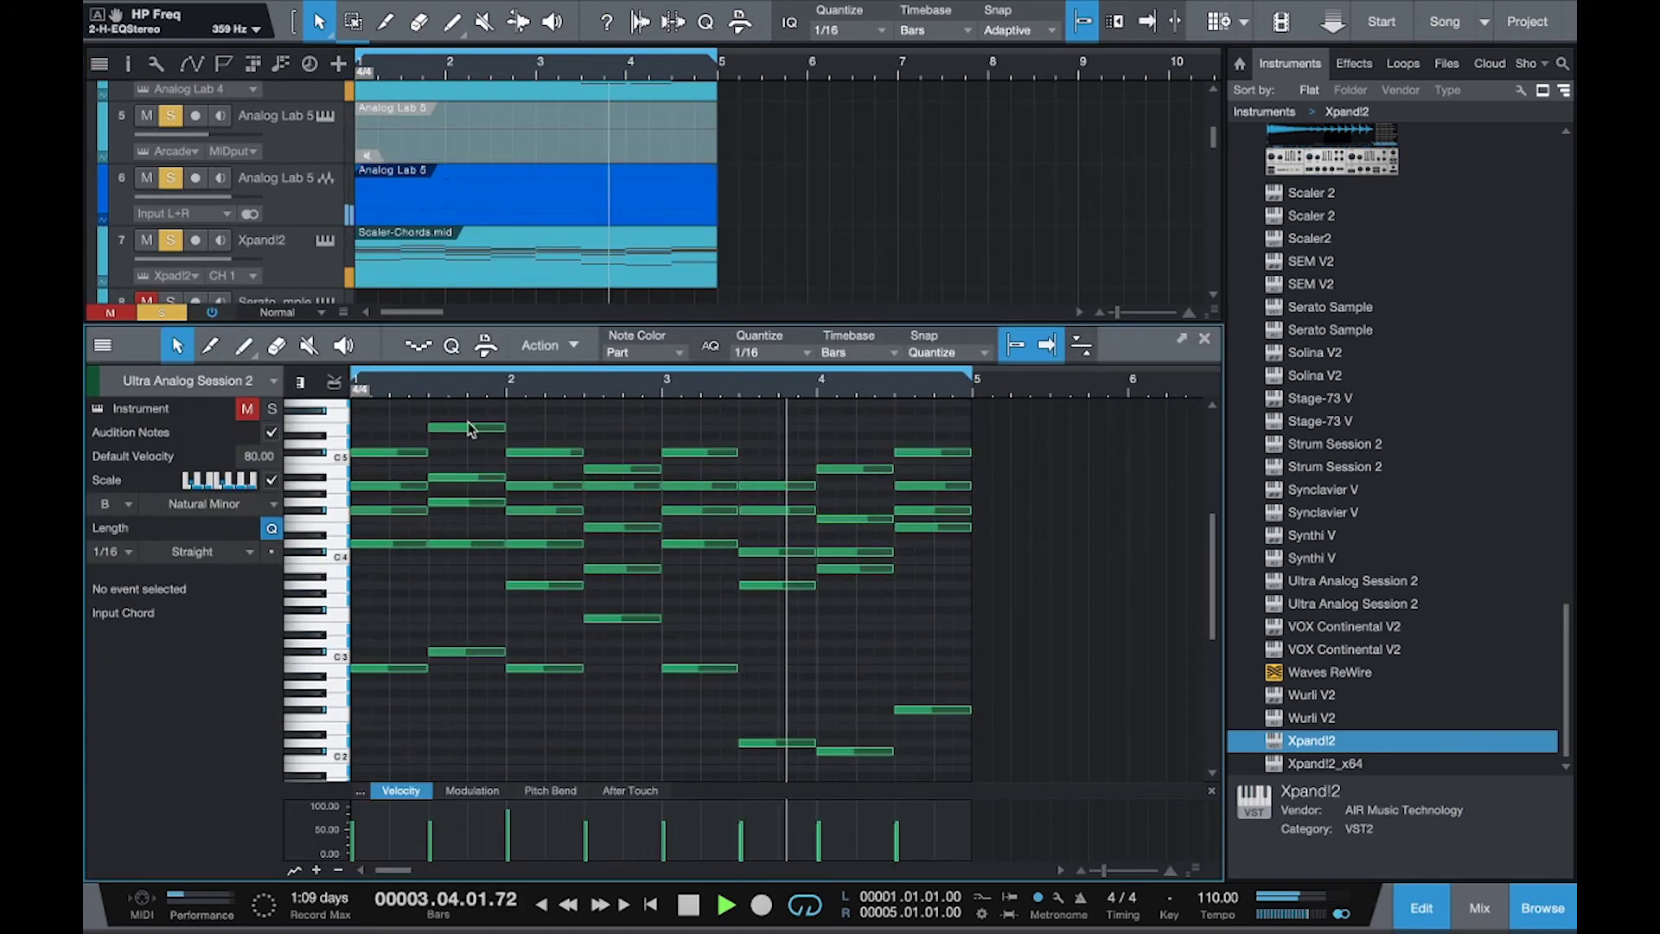
Delete the upper chord notes in the Ultra Analog Session 2 part, keeping only the lowest note of each chord.
drag(409, 403, 960, 403)
key(Delete)
key(Delete)
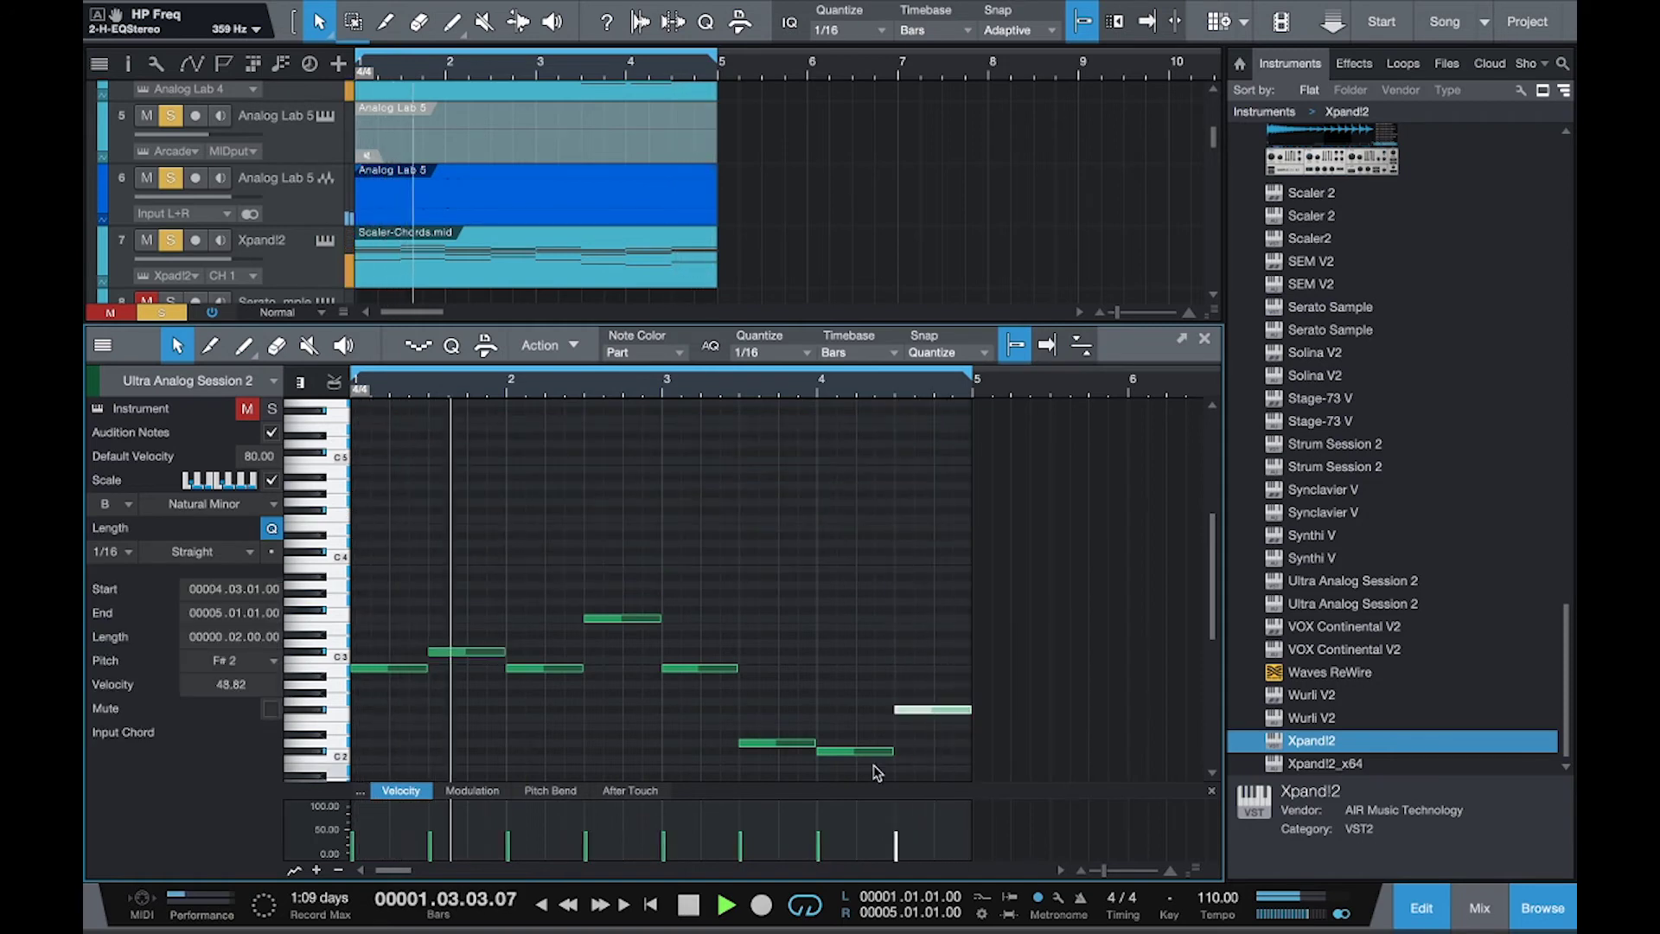
Raise the last three bass notes by an octave, lower the whole bass line by an octave and close the note editor.
drag(894, 771, 784, 692)
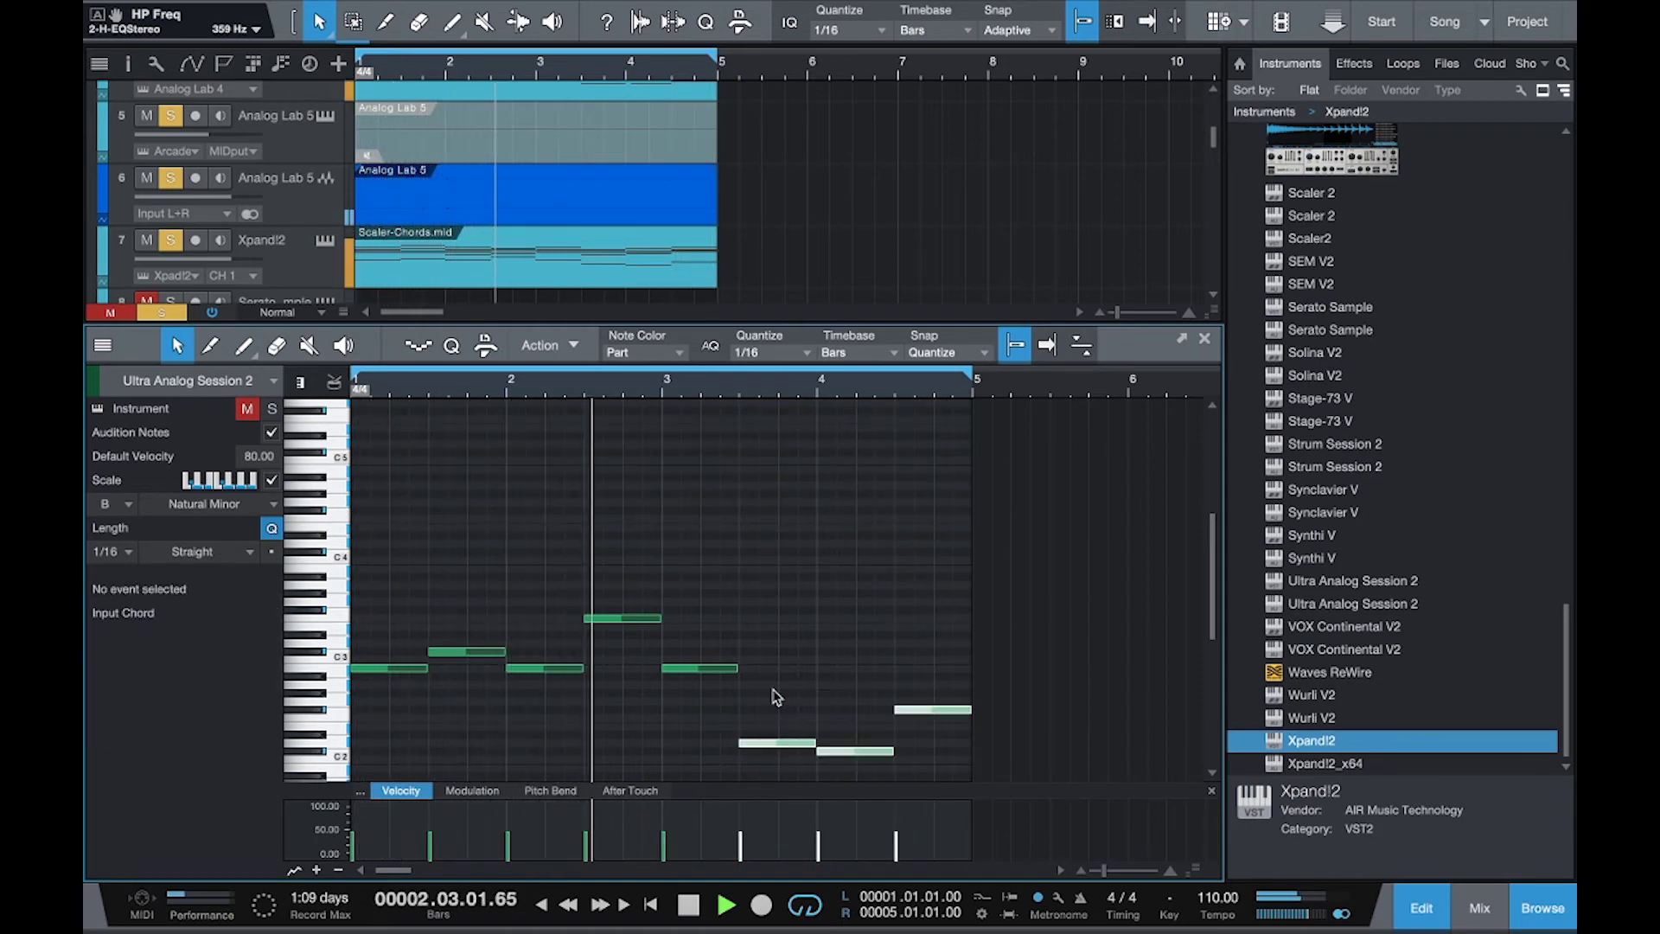
key(shift+Up)
key(ctrl+a)
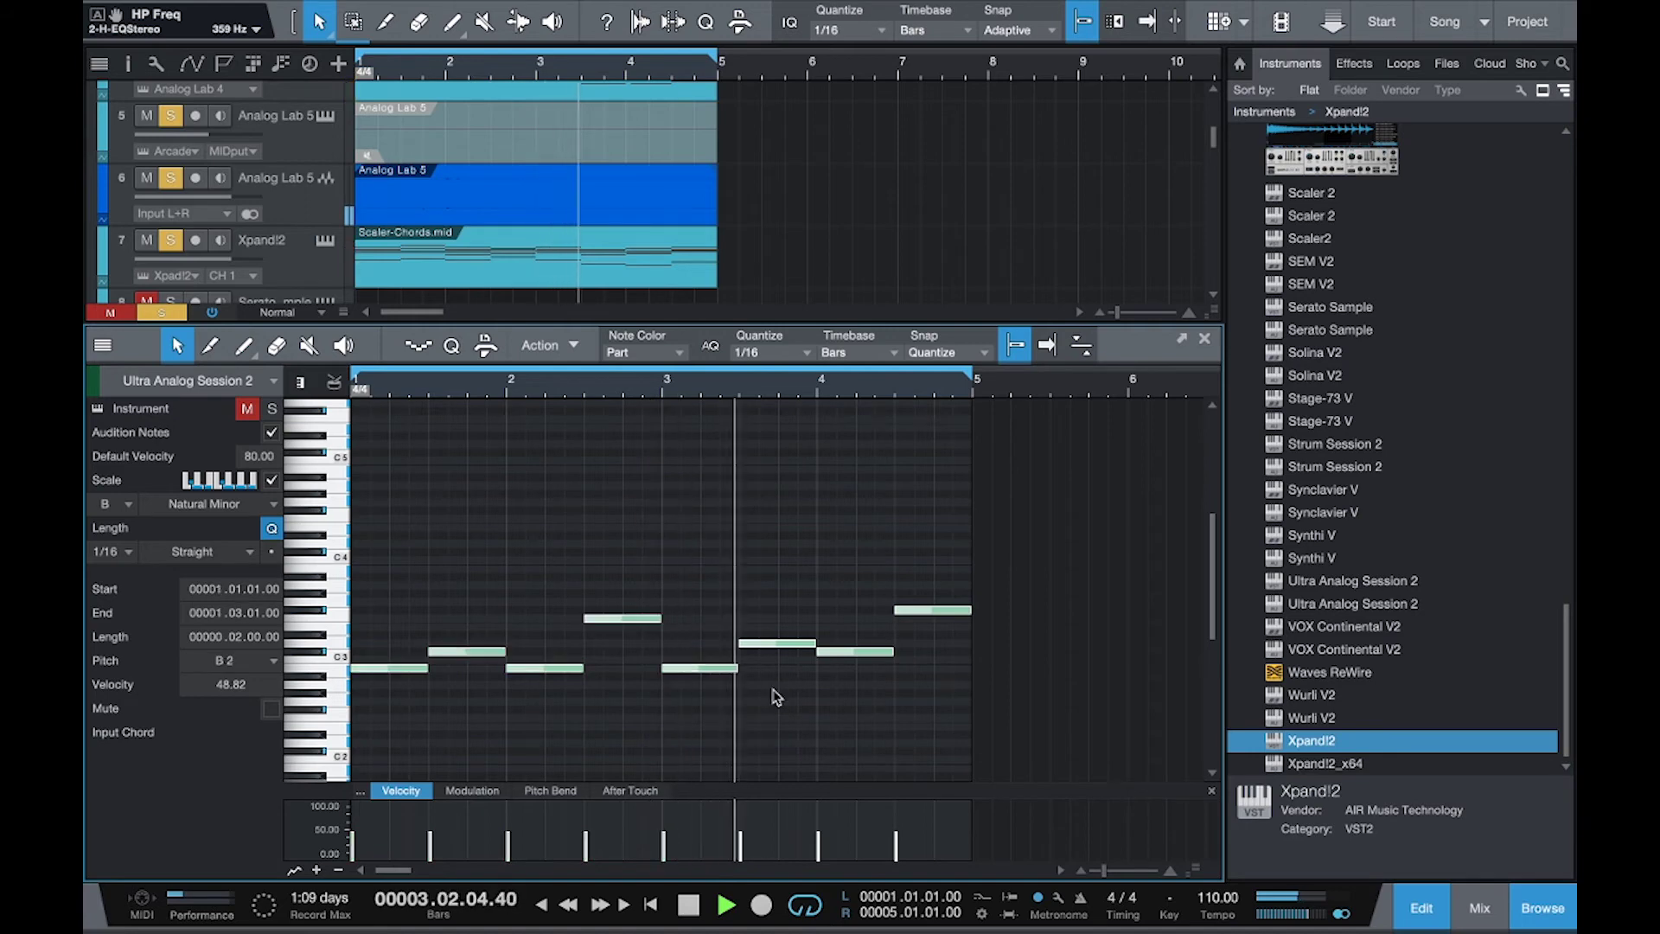
key(shift+Down)
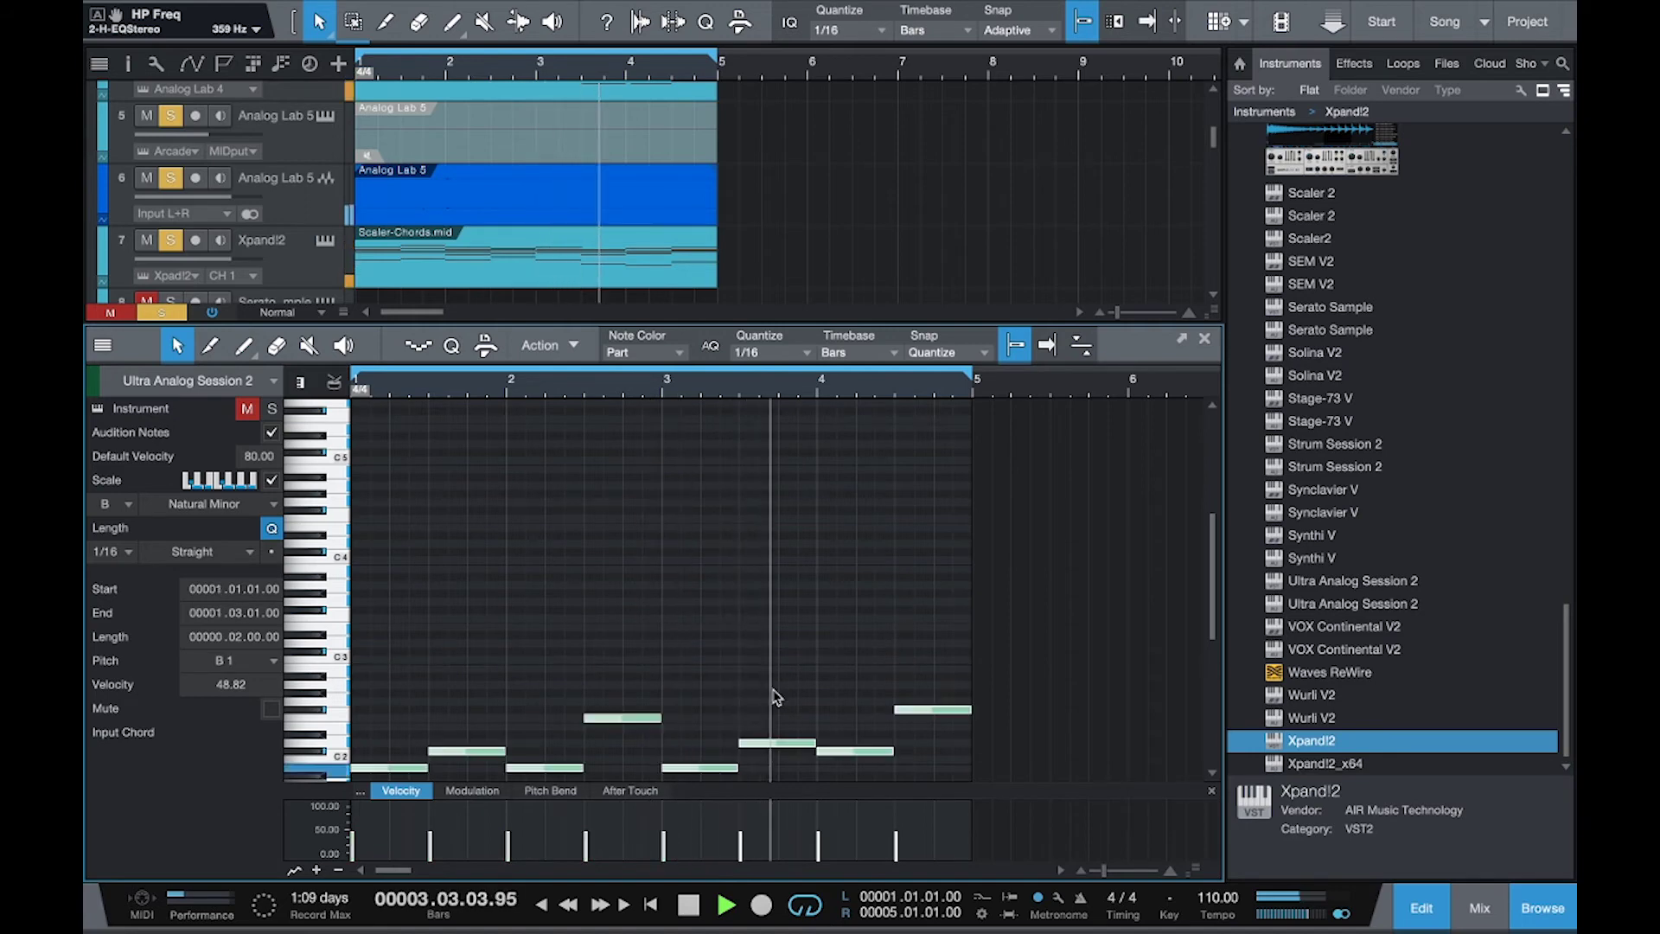
click(1205, 339)
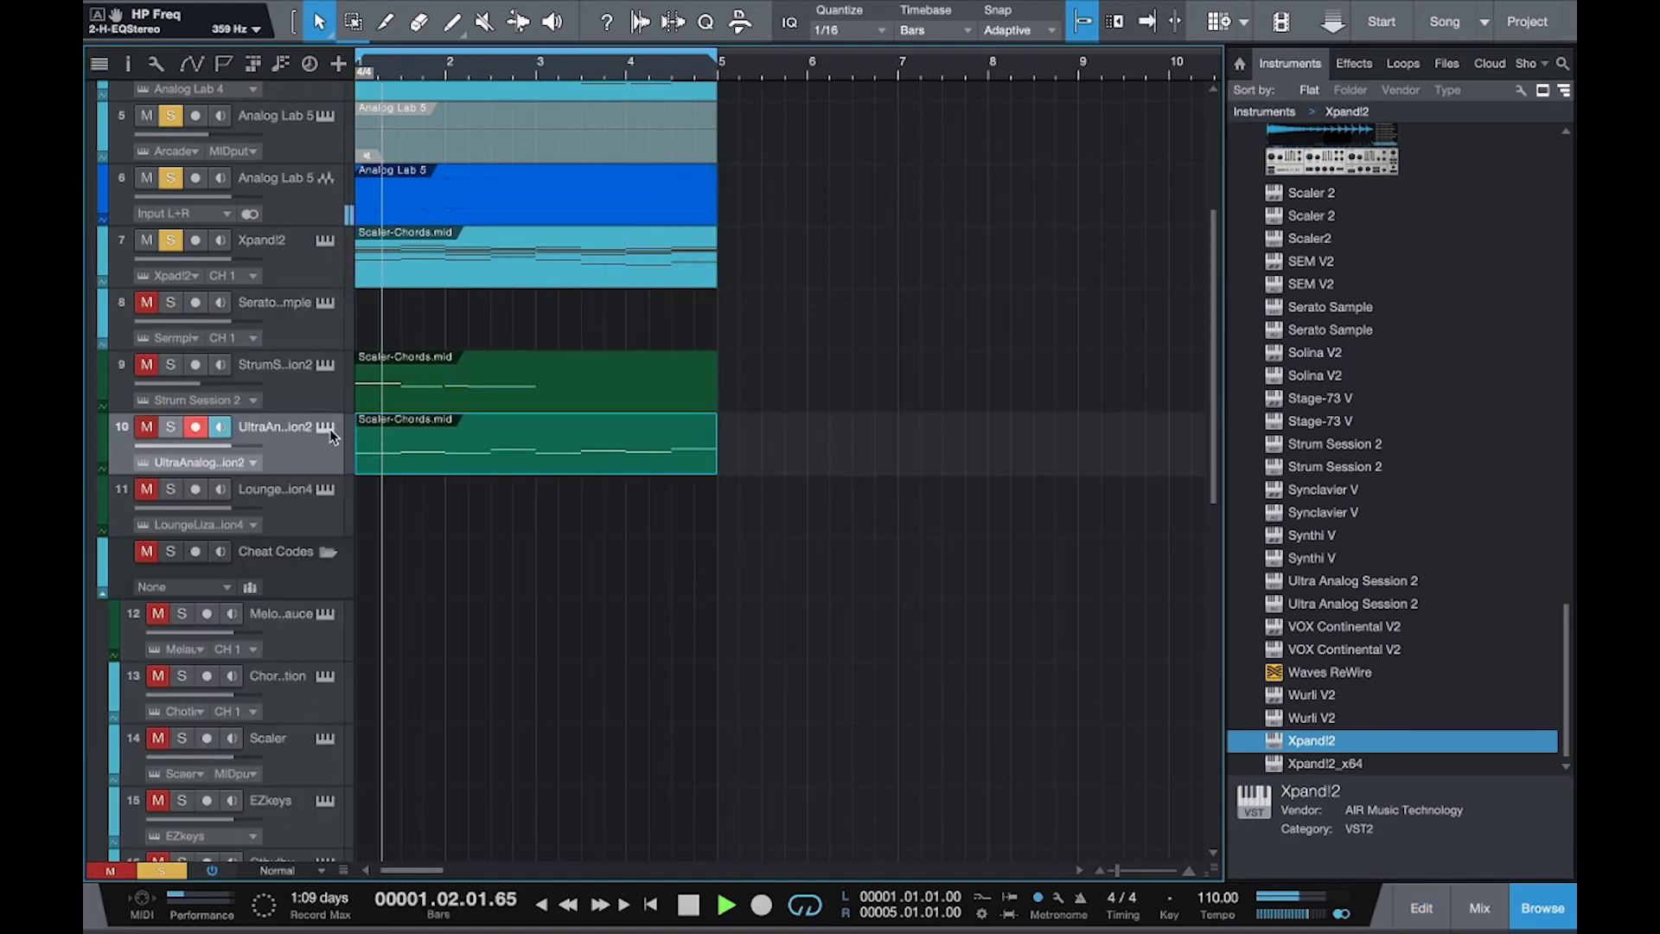
Load program 12. Classic from bank 2. Bass in the Ultra Analog Session 2 instrument on track 10.
key(F11)
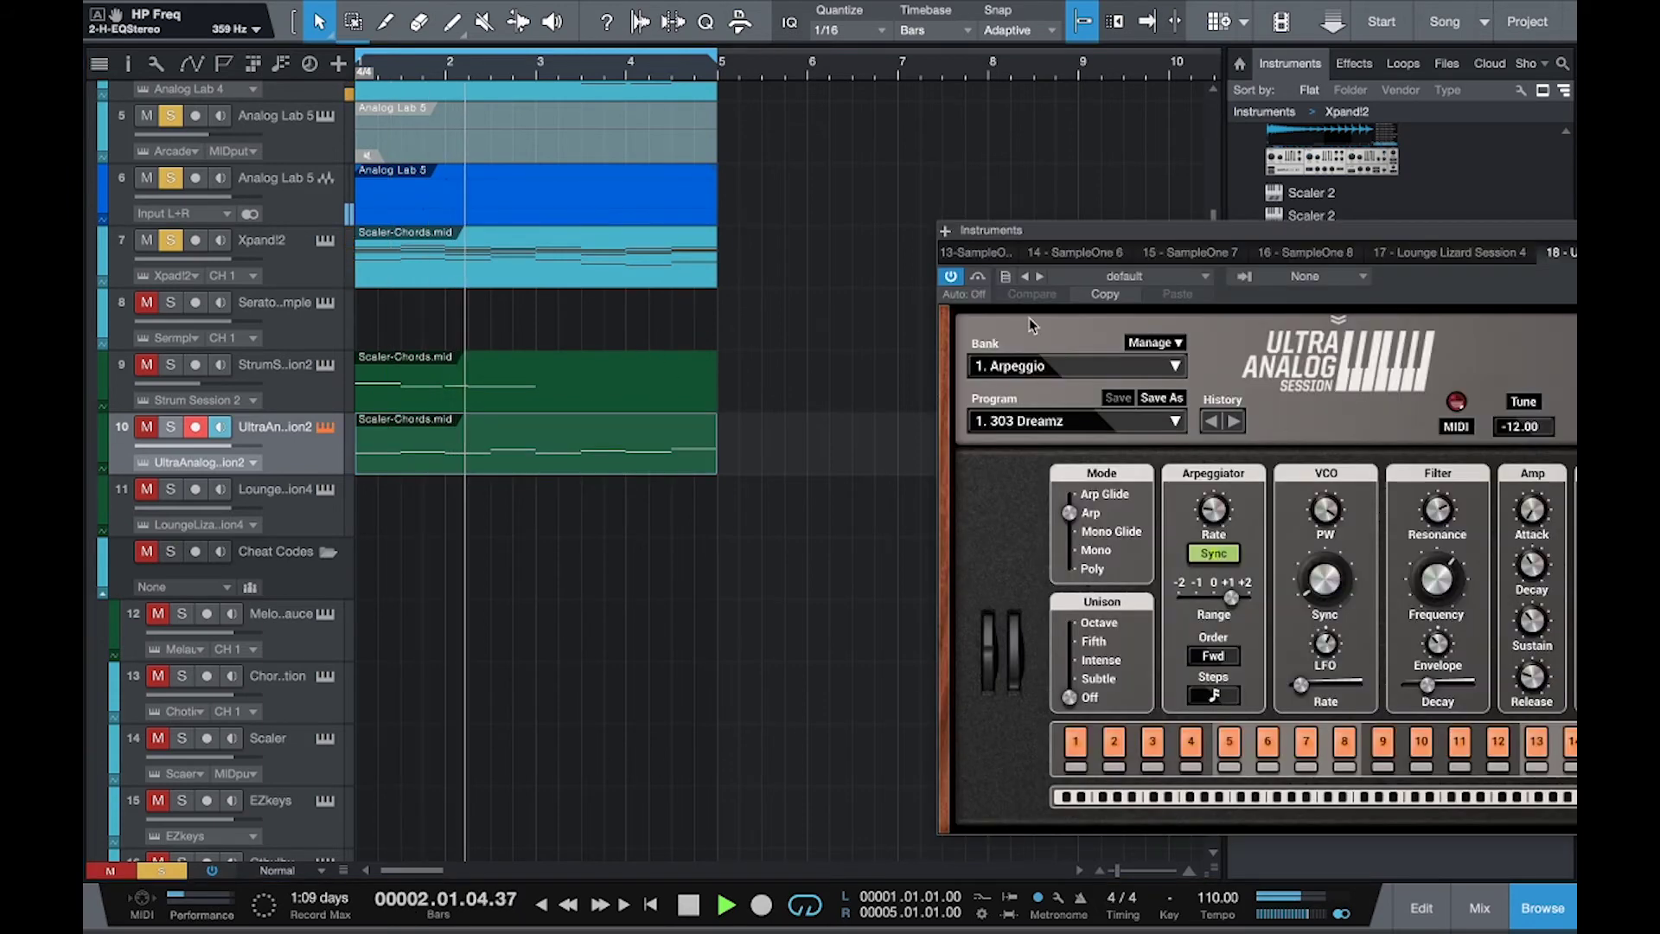
click(1050, 365)
click(1047, 416)
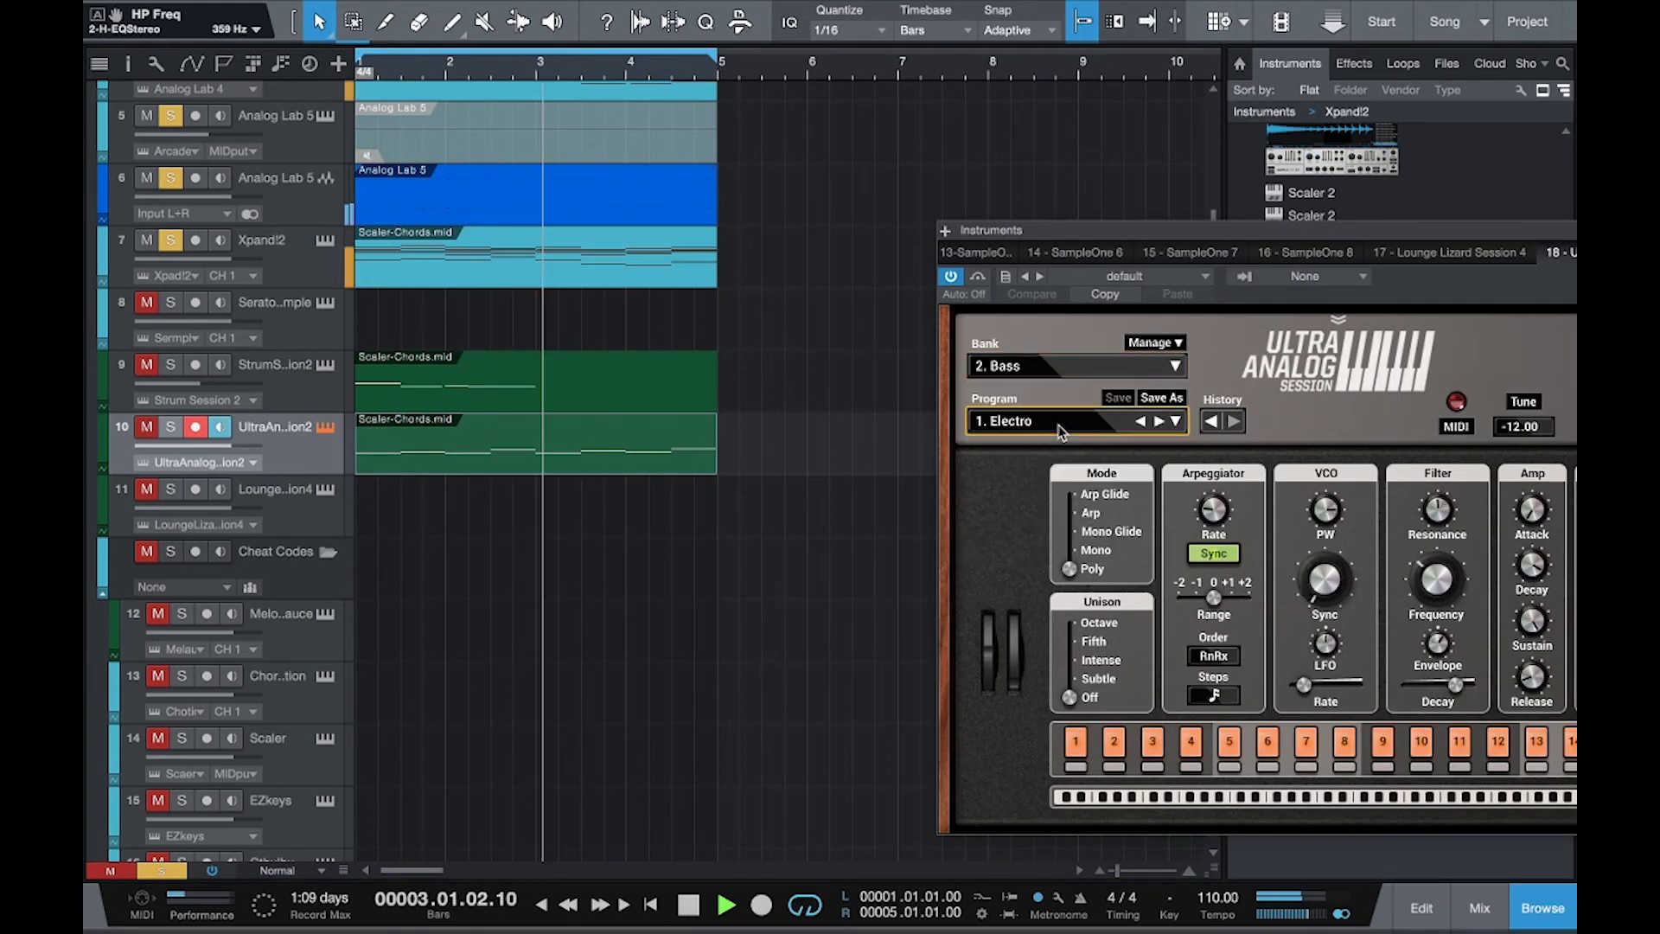
click(1047, 421)
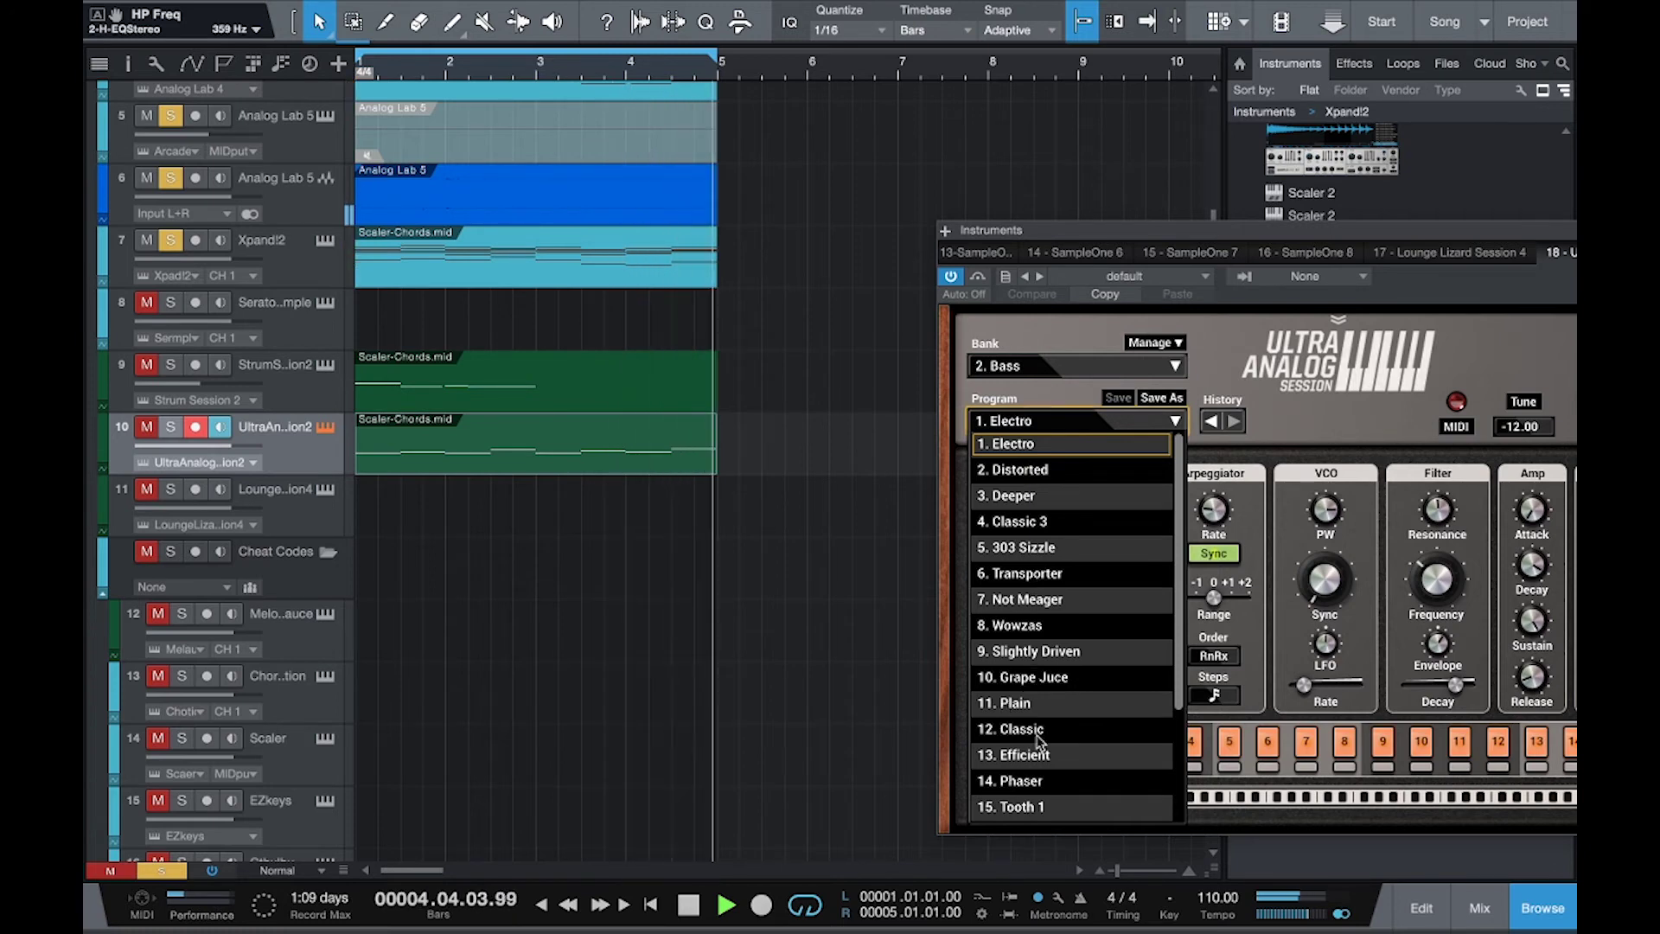
click(1009, 729)
Solo track 10, try Ultra Analog Session 2's bass program 10. Grape Juce and close the instrument window.
click(170, 427)
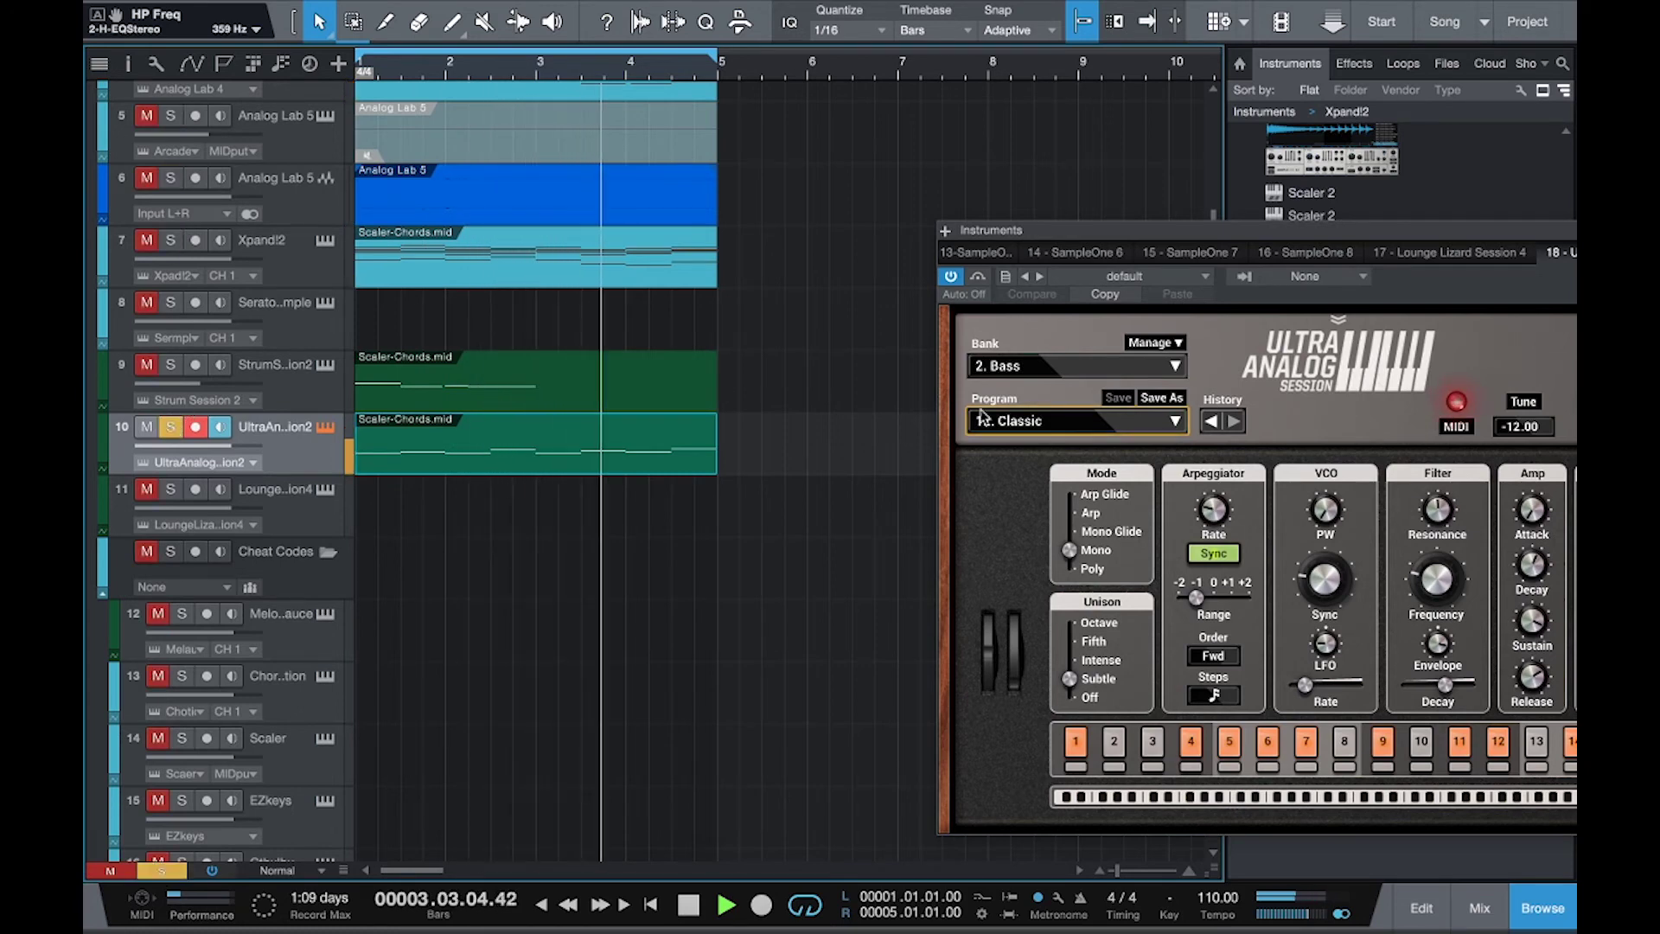
click(1017, 424)
click(1017, 429)
click(1017, 424)
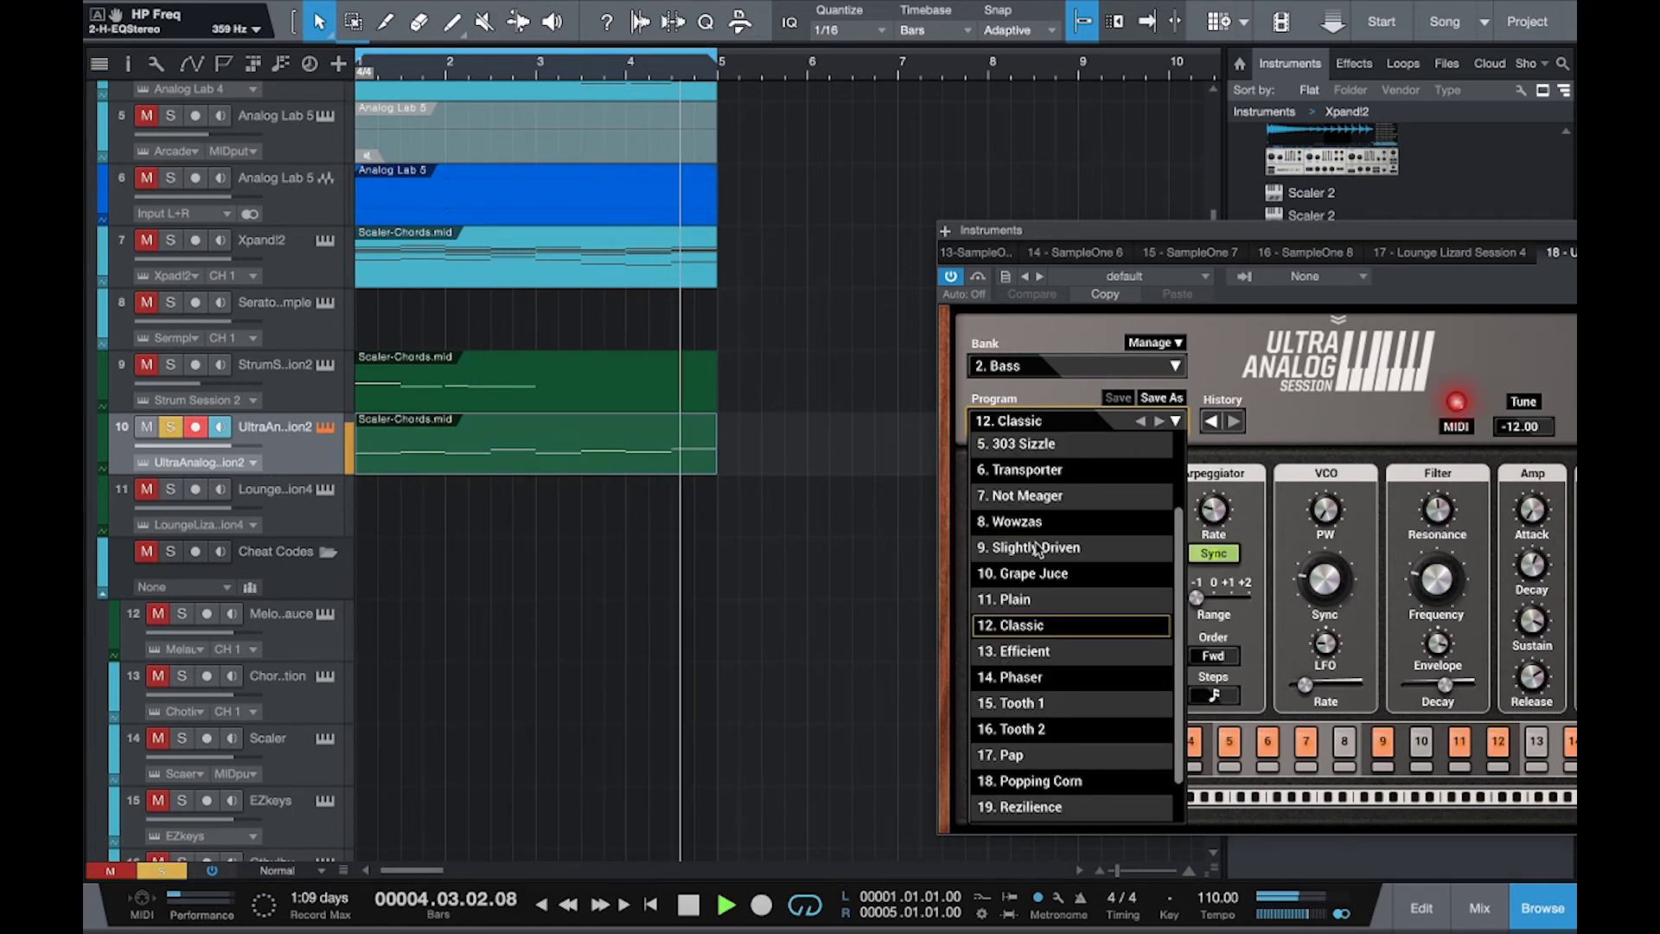
click(1080, 471)
key(f)
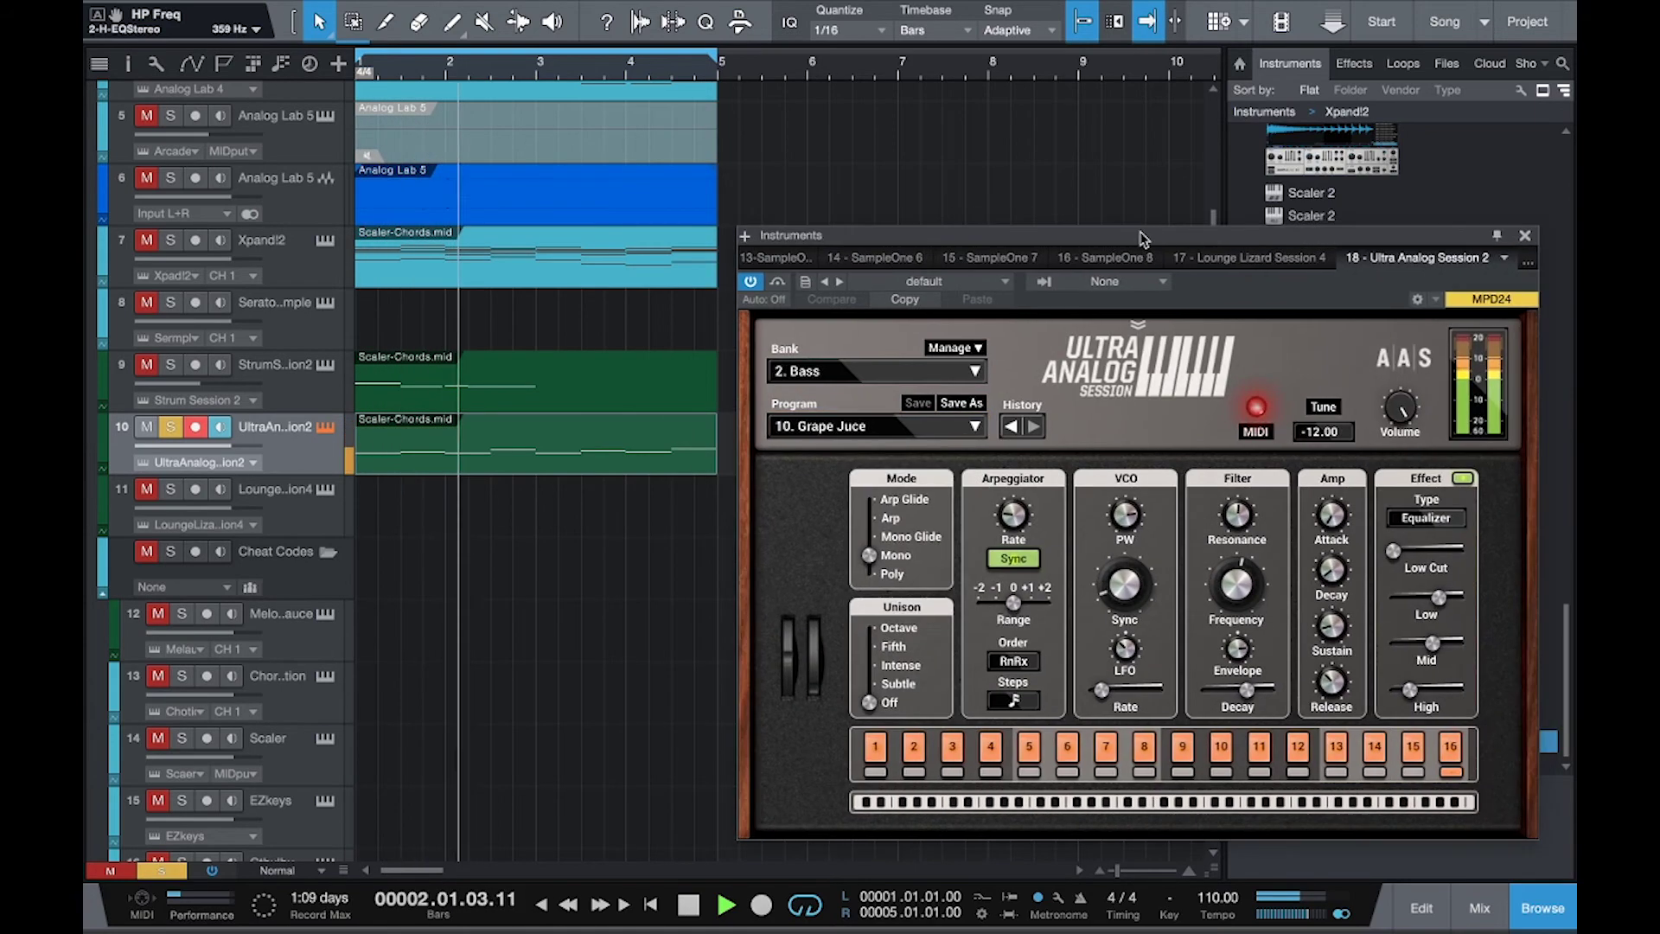
key(F11)
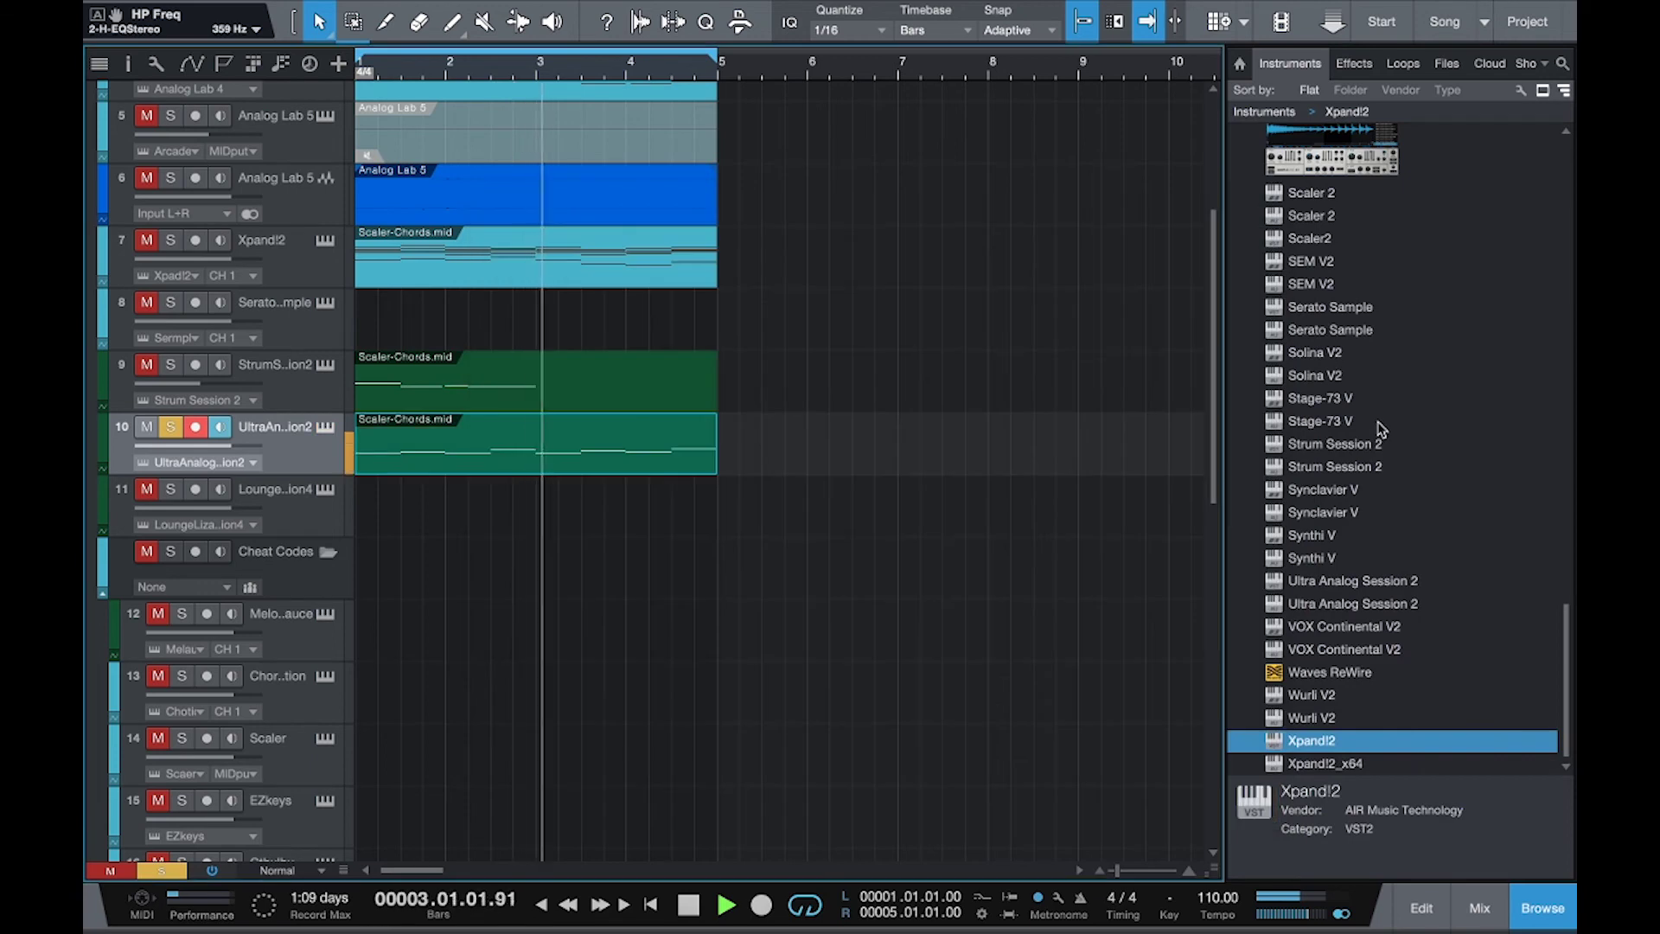
Replace Ultra Analog Session 2 on track 10 with Massive, load its B-Low bass preset and play from the start.
scroll(1381, 415, up, 10)
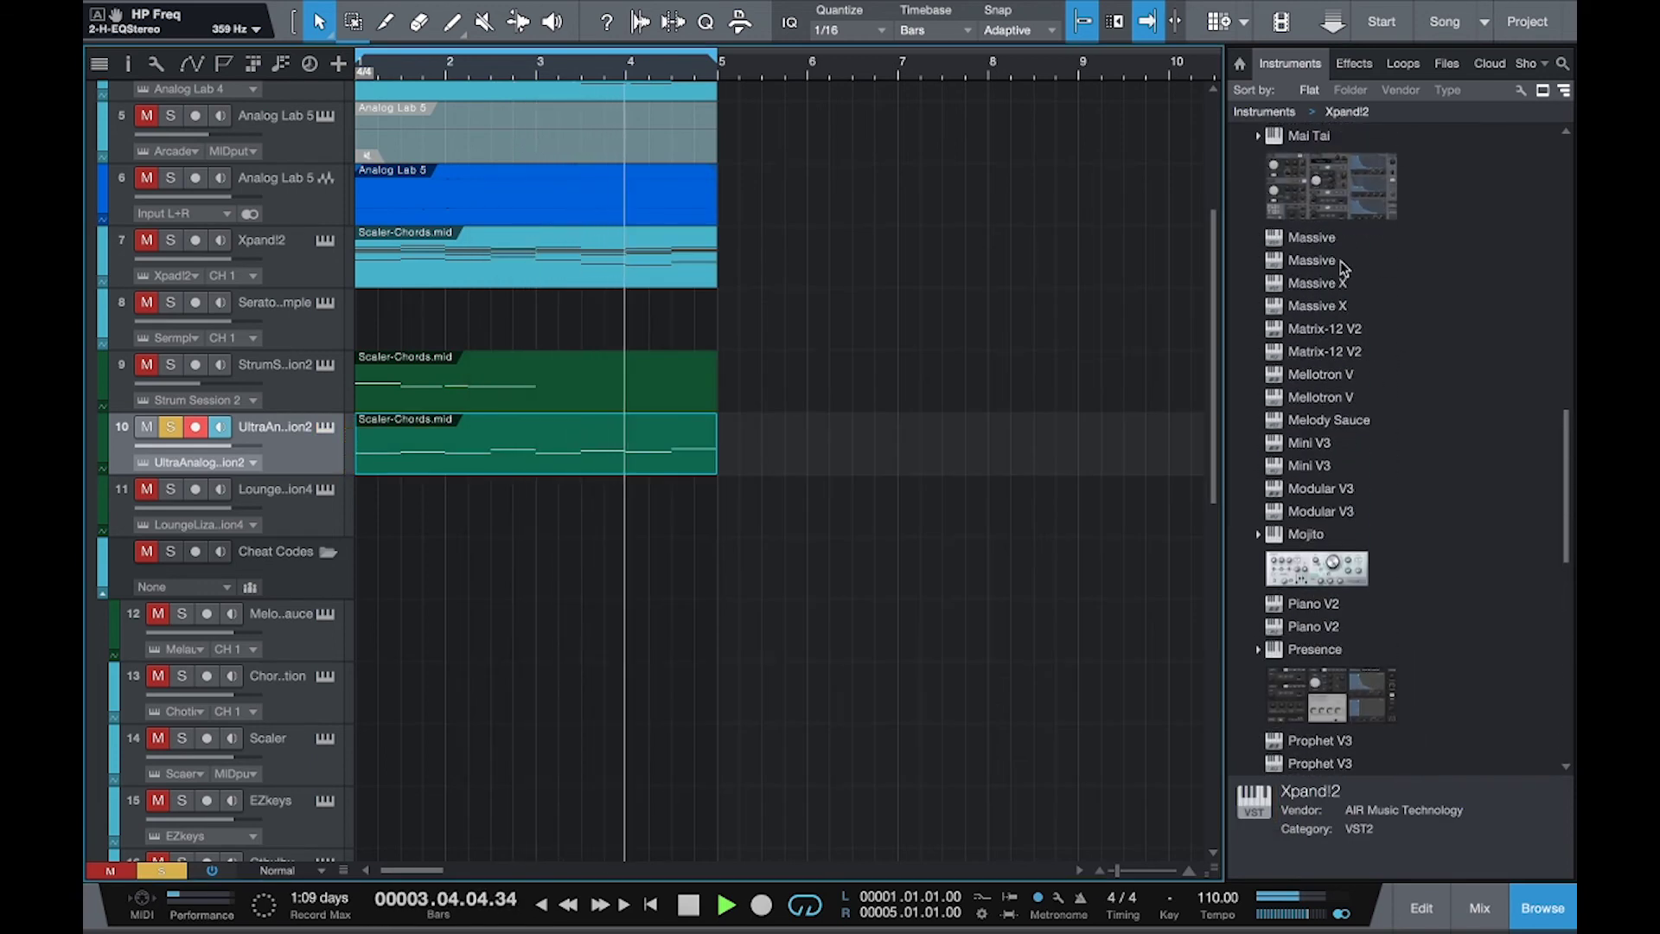
mouse_move(1318, 240)
mouse_down()
mouse_move(296, 428)
mouse_move(308, 448)
mouse_up()
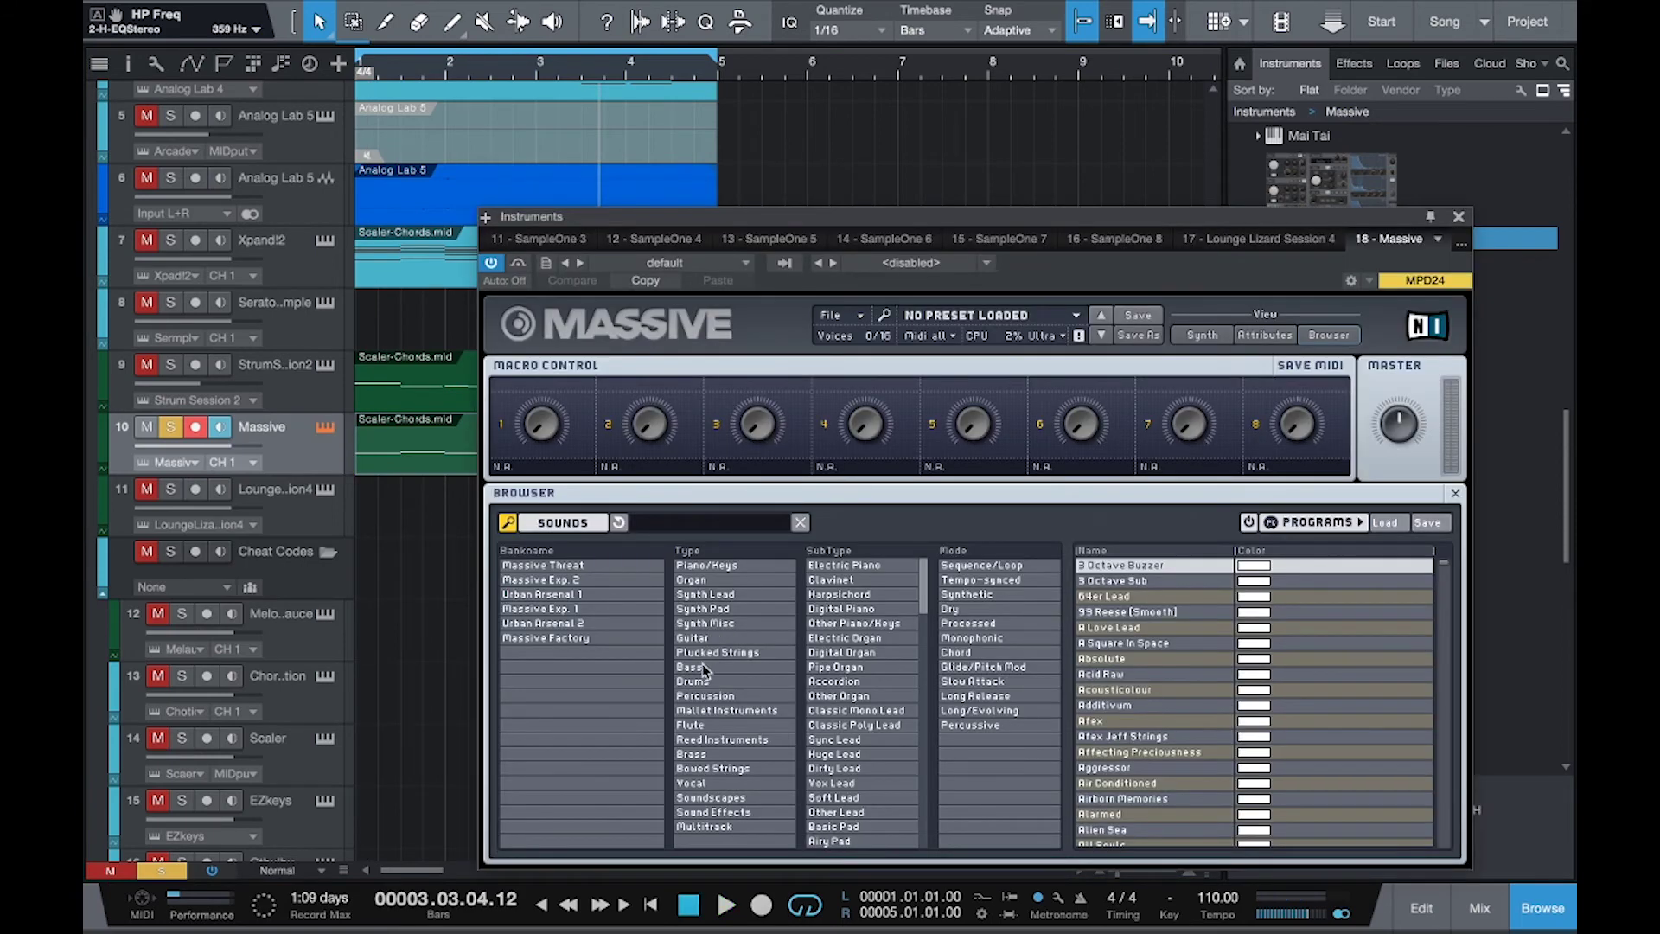
click(704, 668)
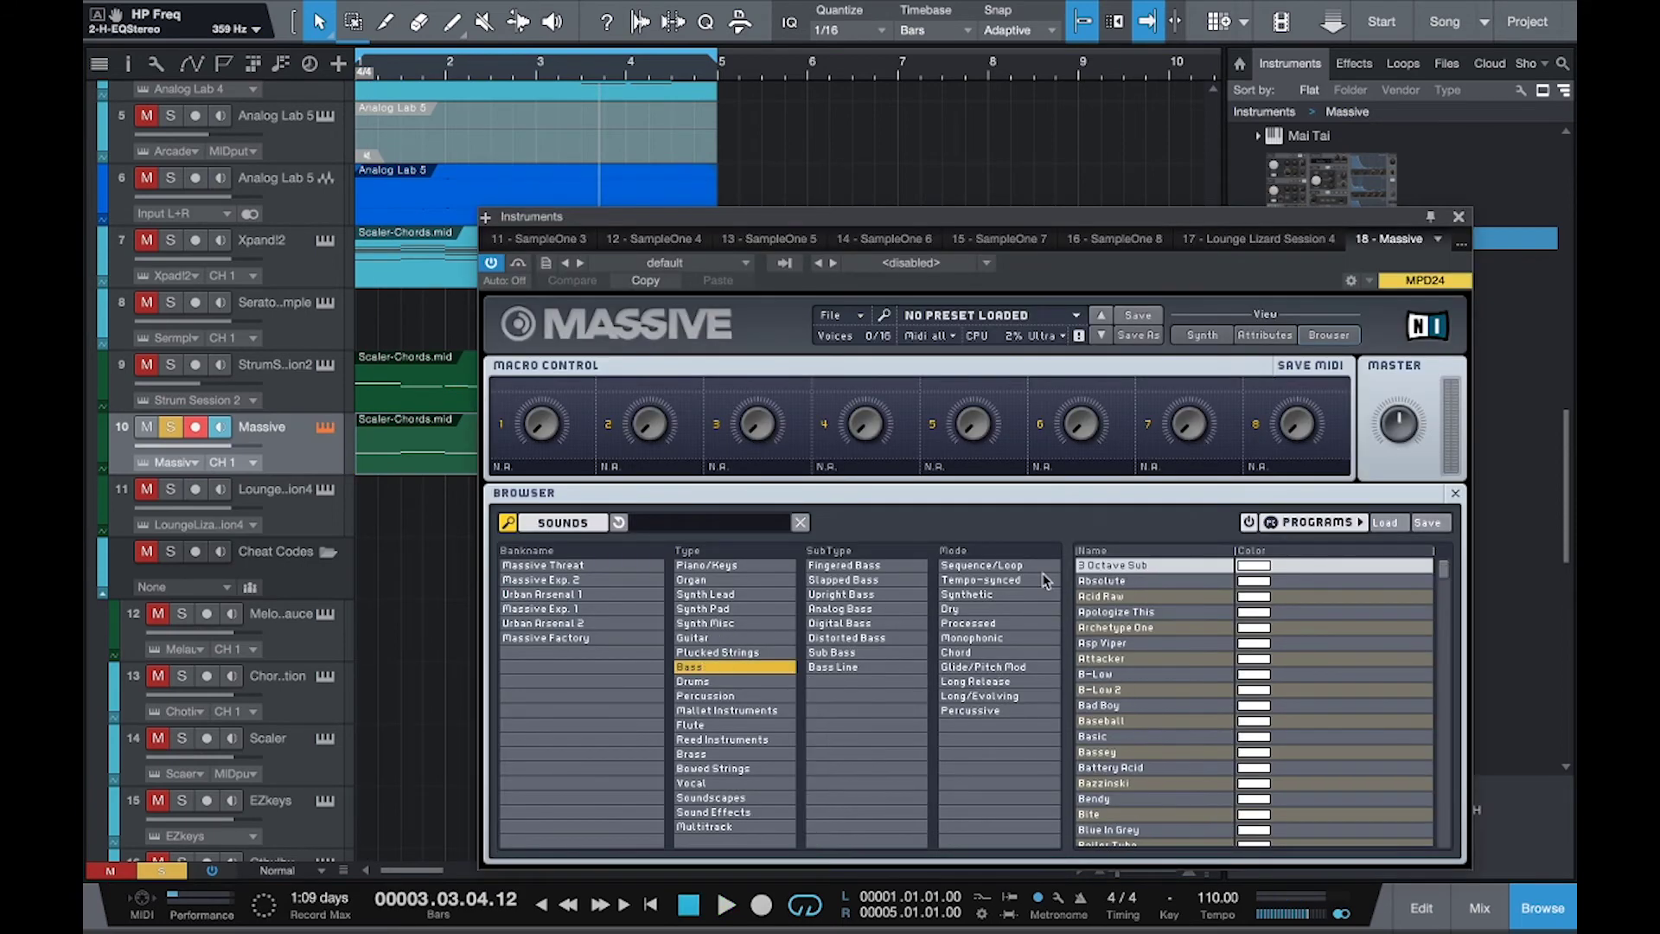
click(1115, 674)
key(Home)
key(space)
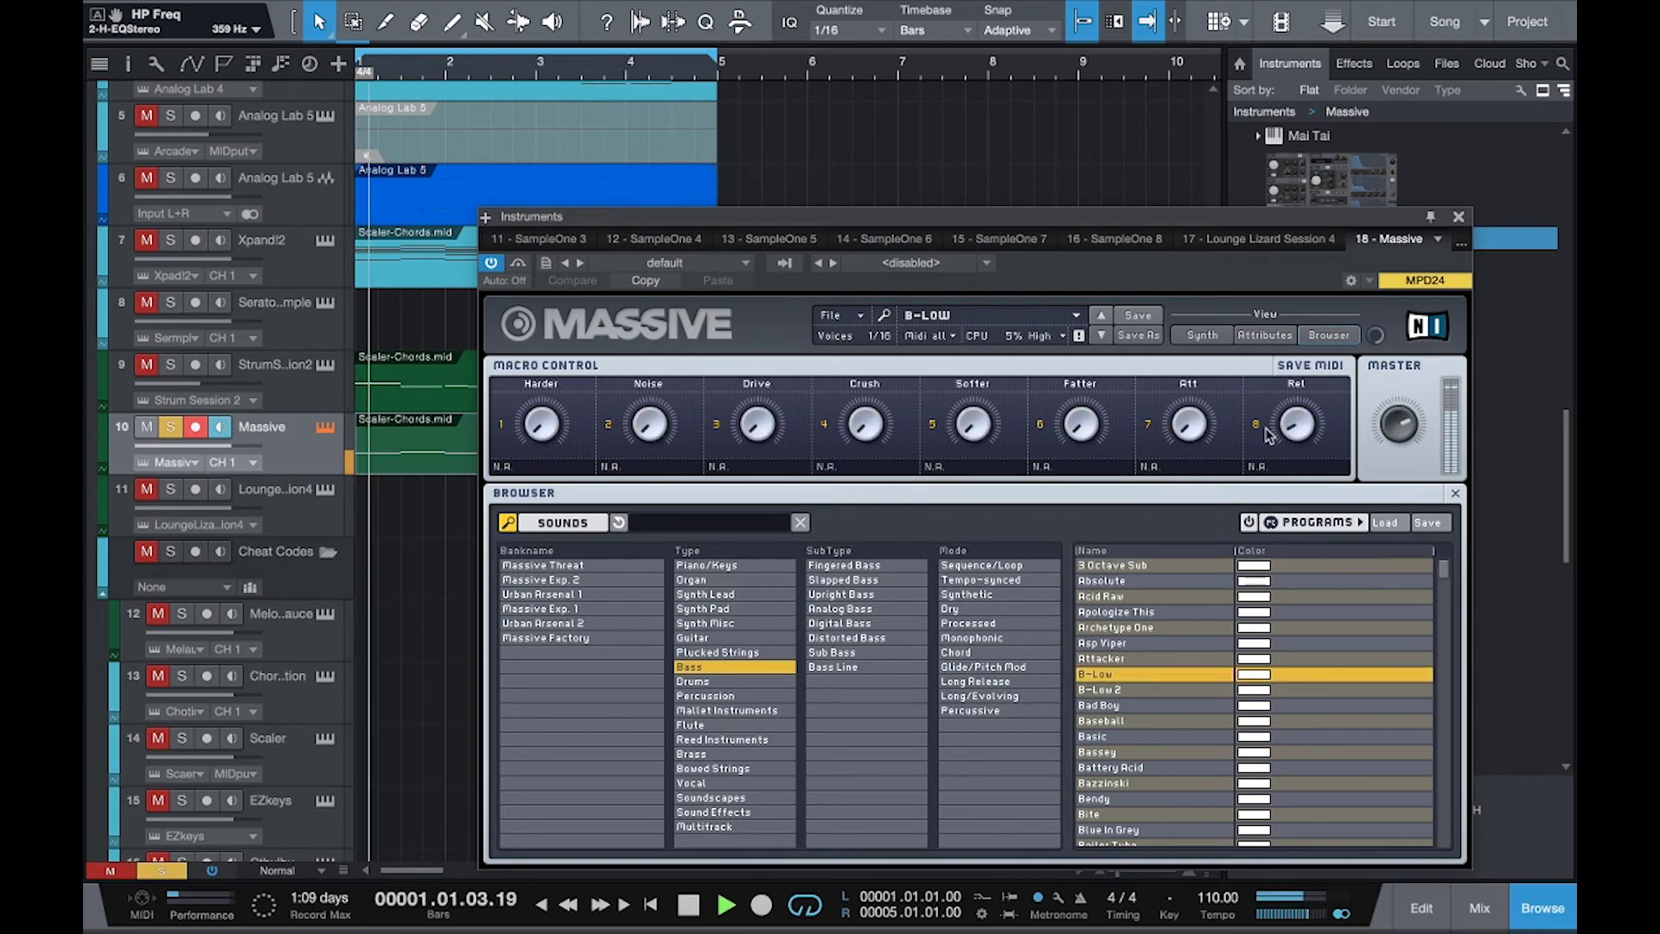
click(1459, 216)
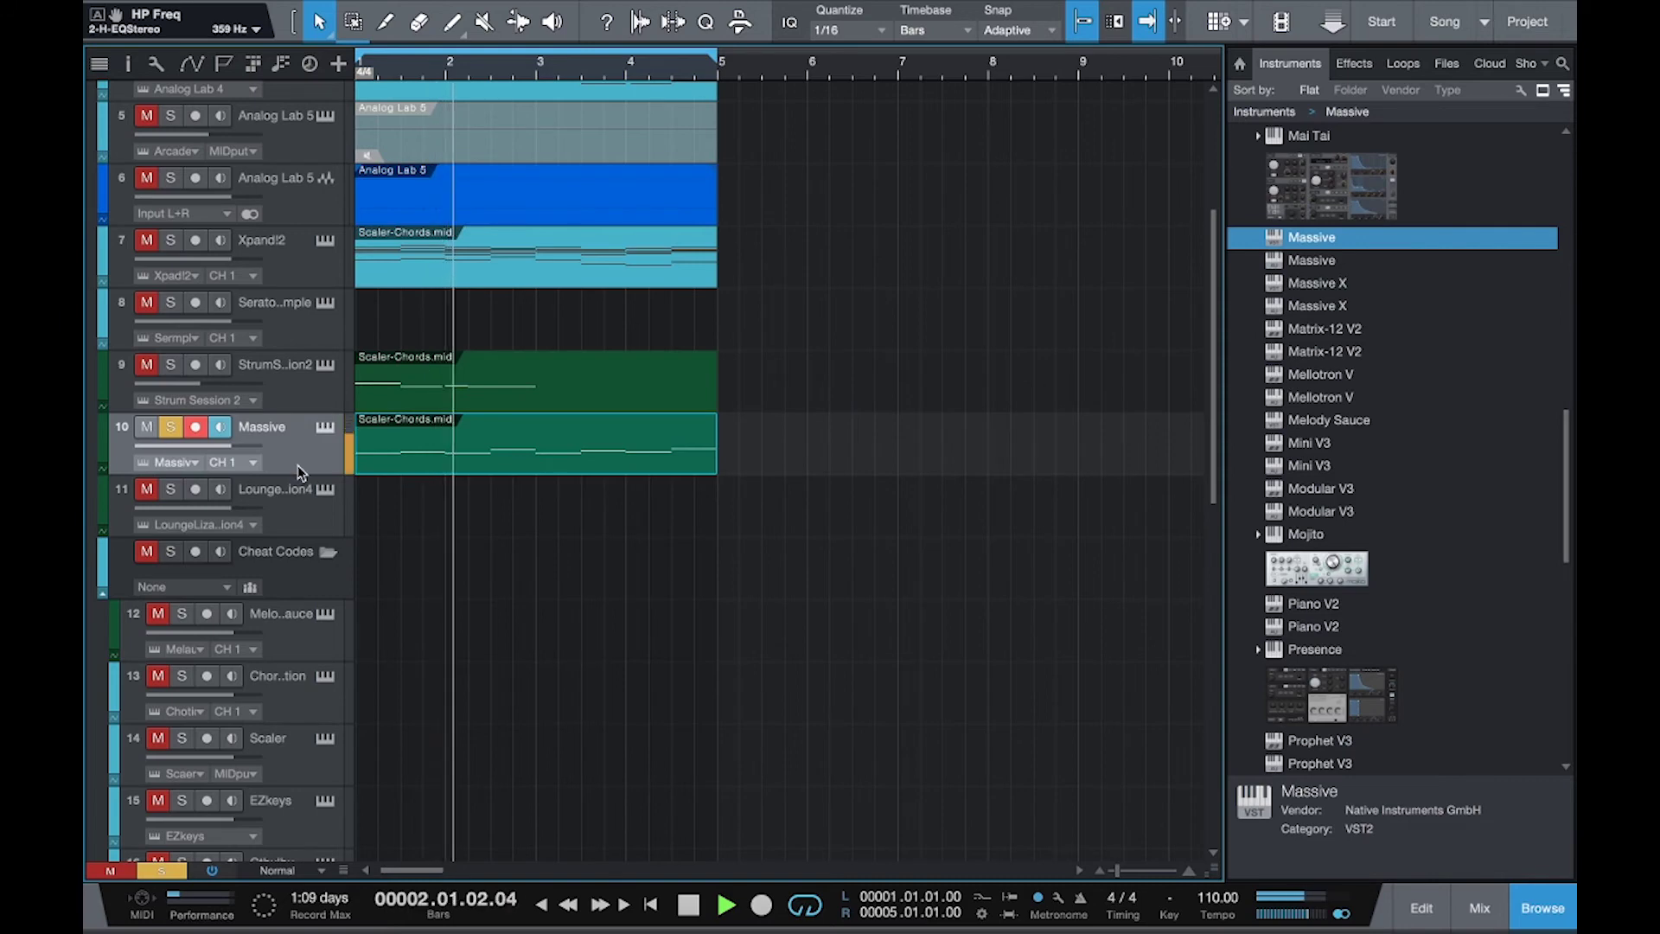
Insert the stereo RBass plug-in on the Massive channel.
key(F3)
click(553, 445)
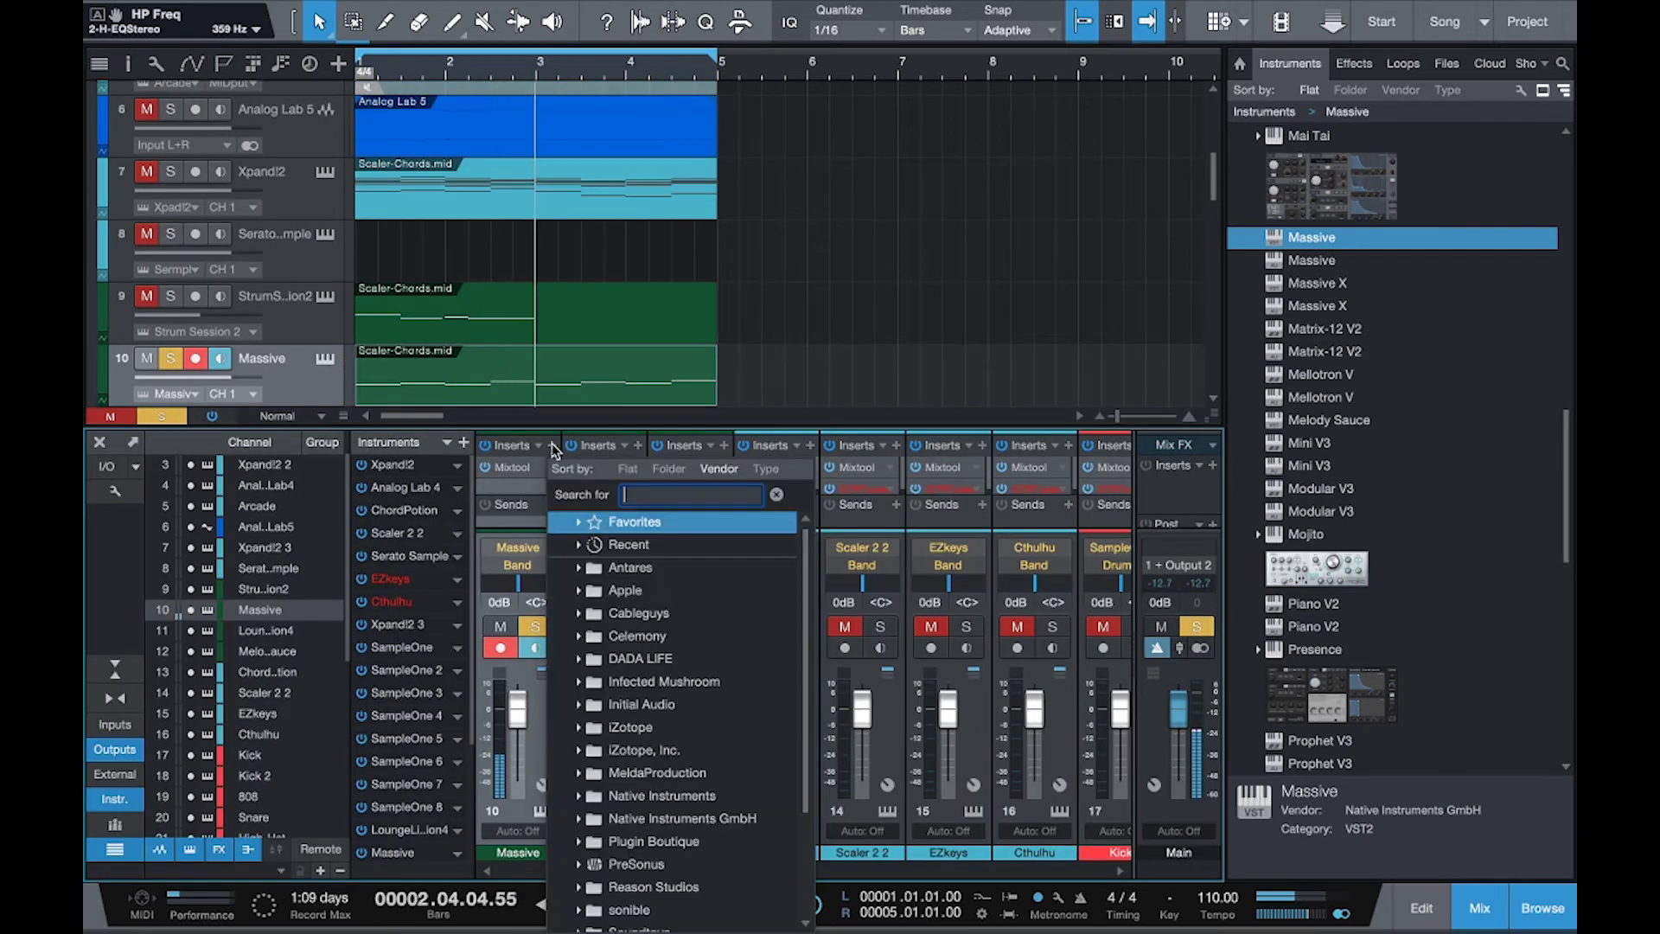
text(rb)
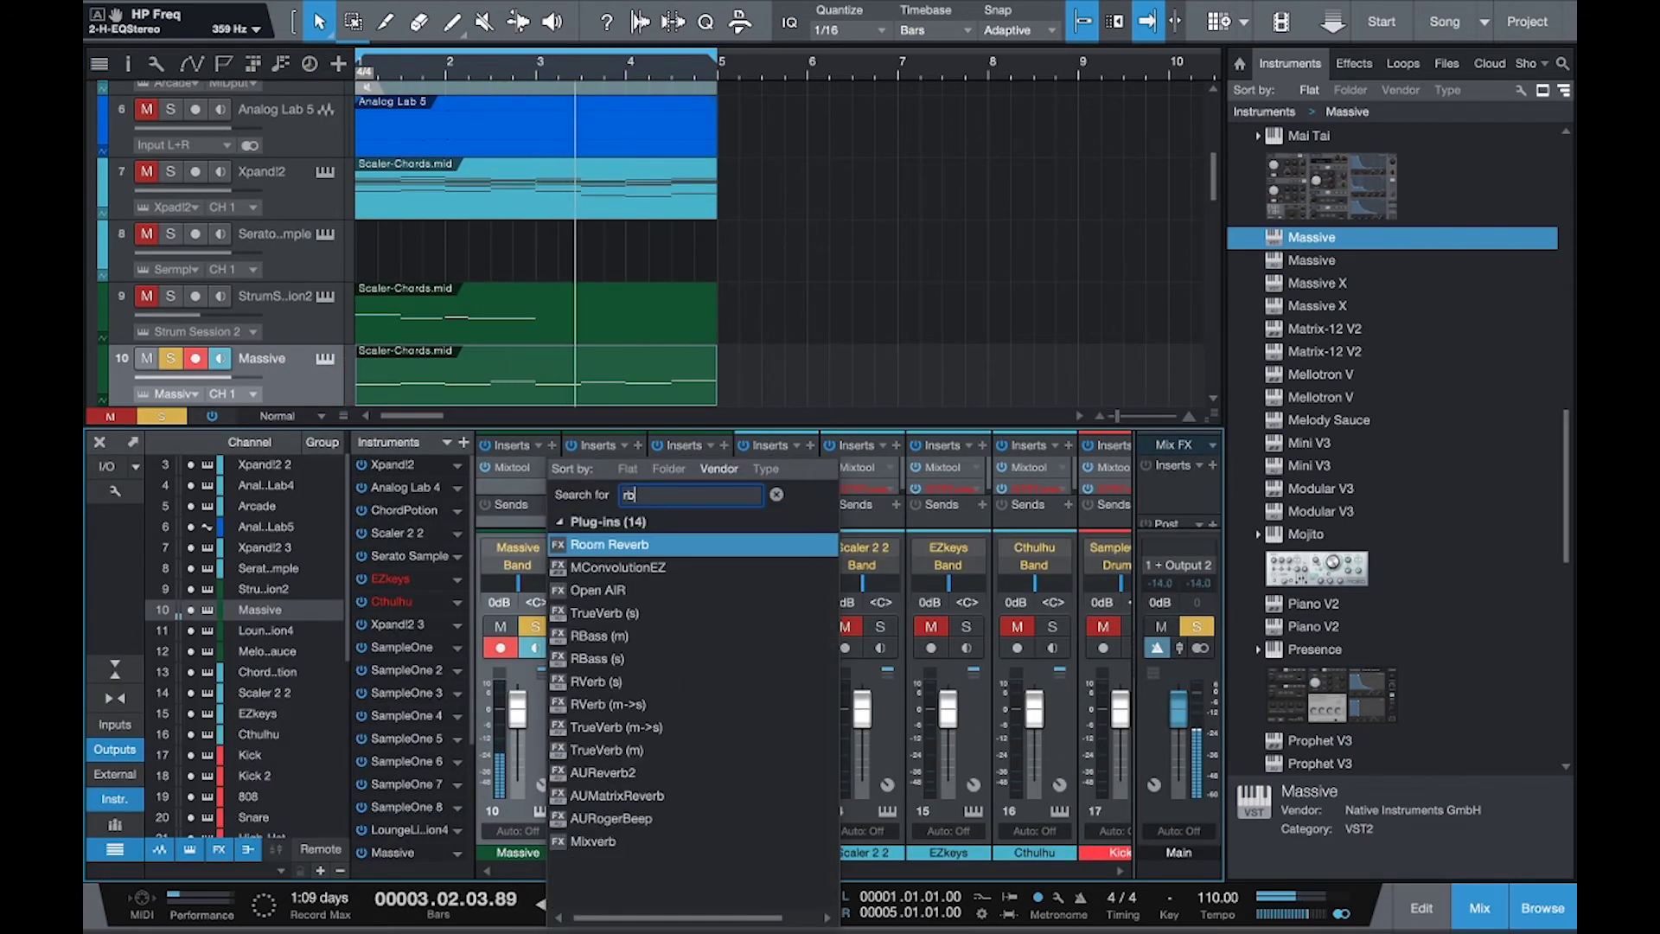
click(639, 661)
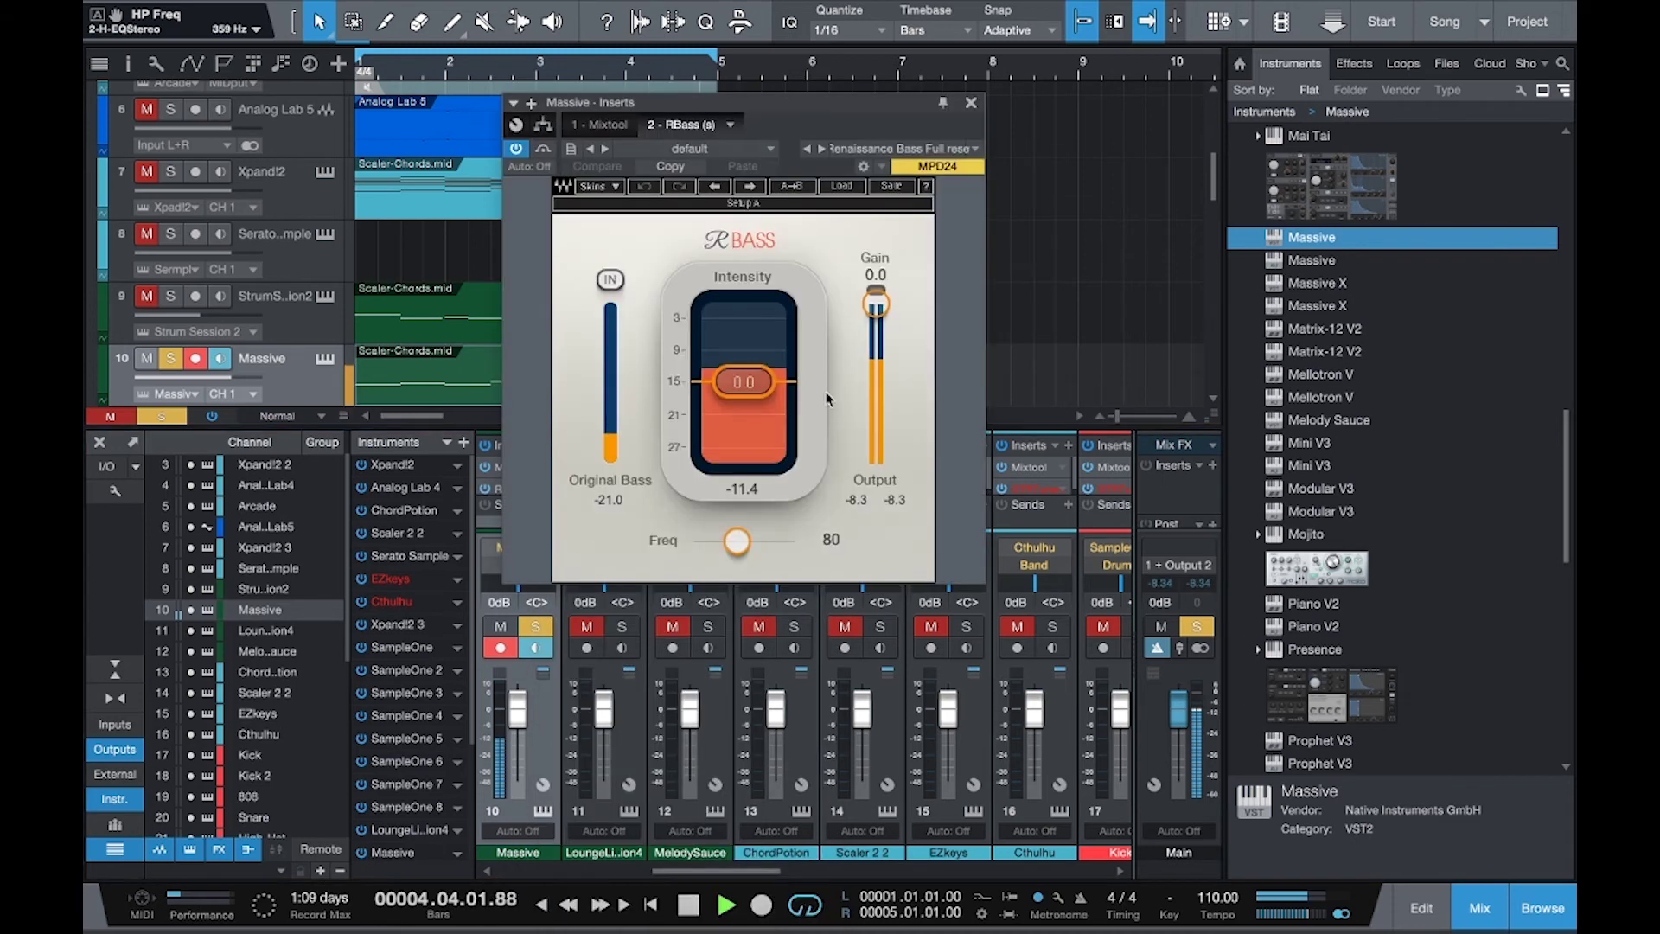
Load the Dave Pensado artist preset Bass in RBass.
click(845, 186)
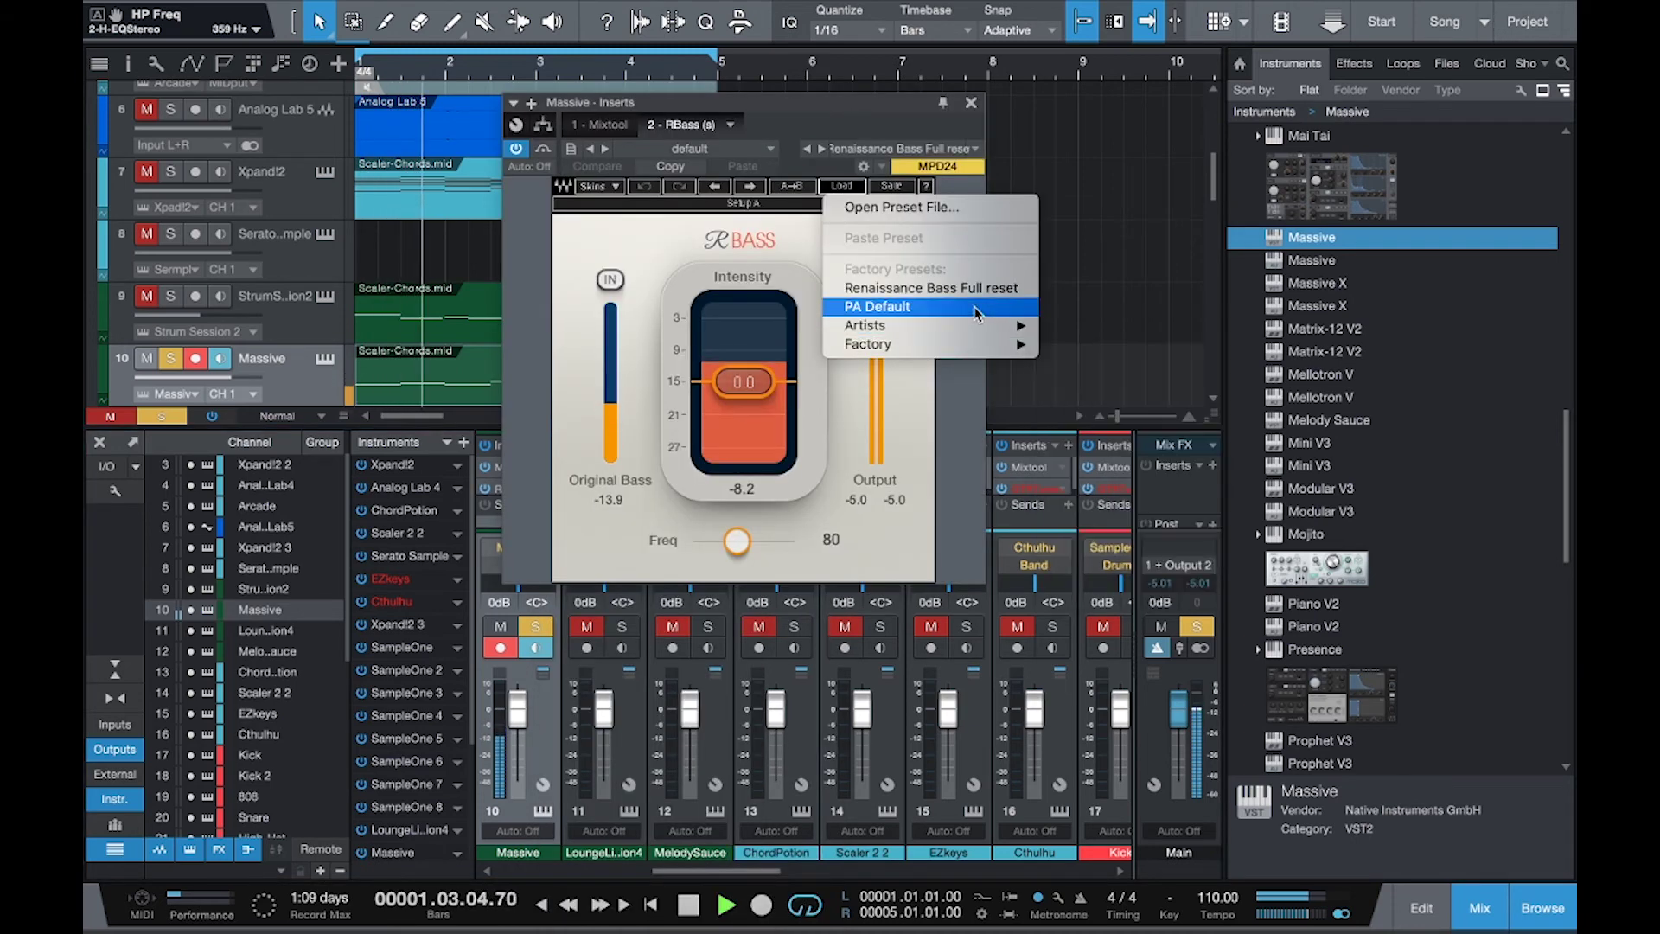
mouse_move(989, 338)
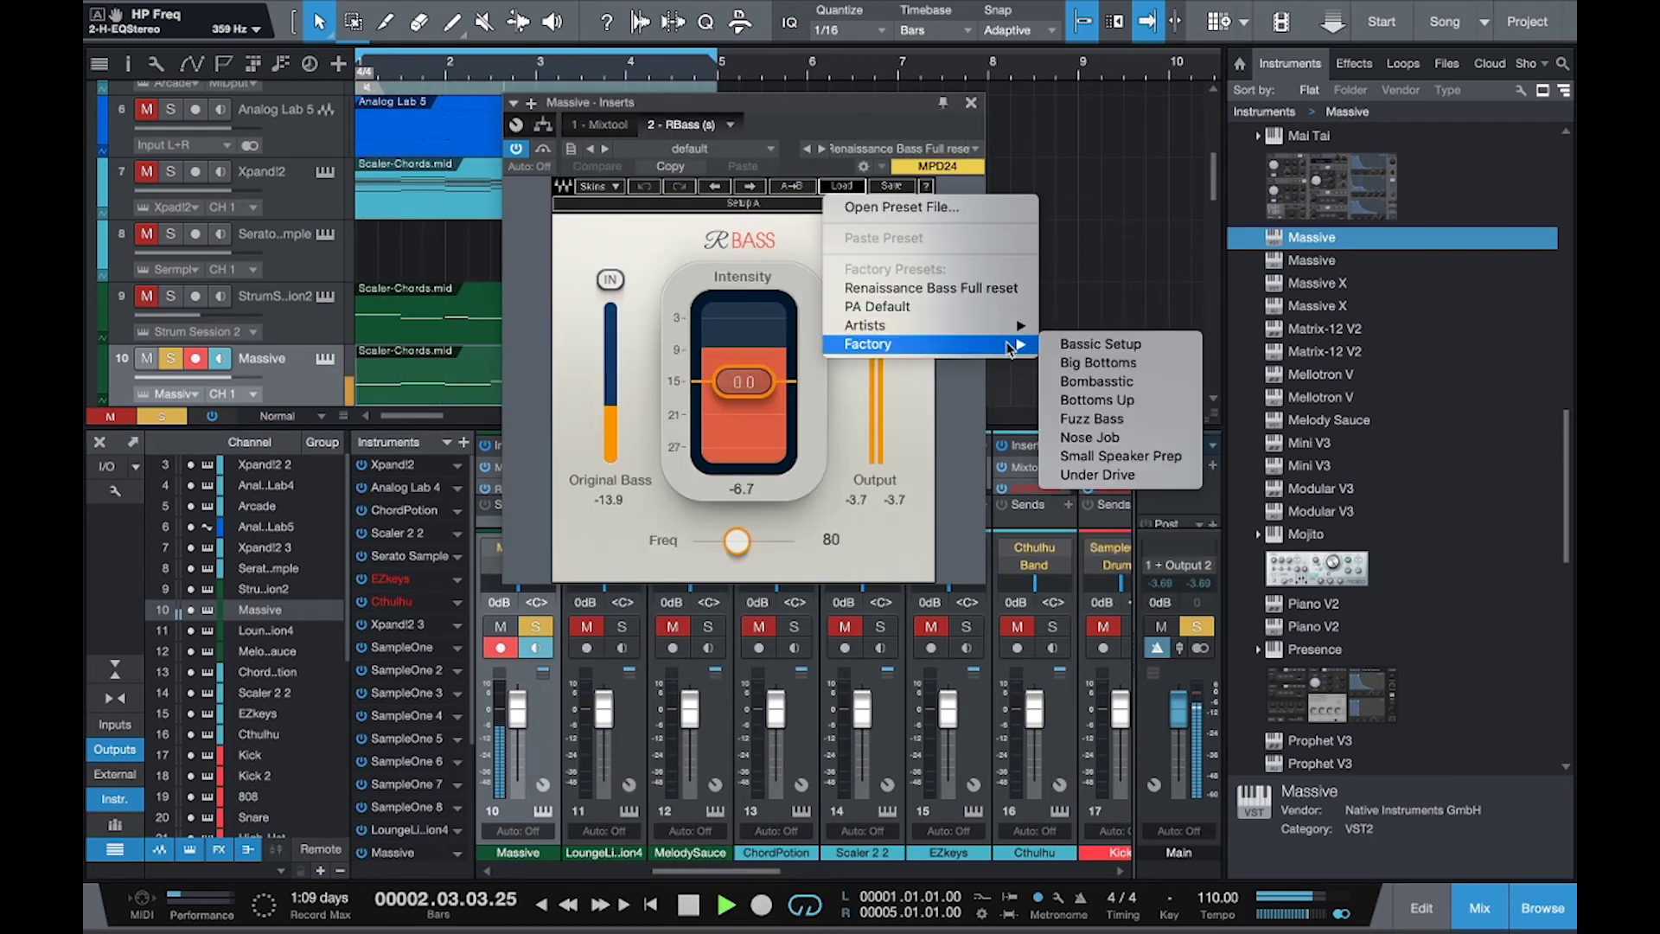
mouse_move(1135, 385)
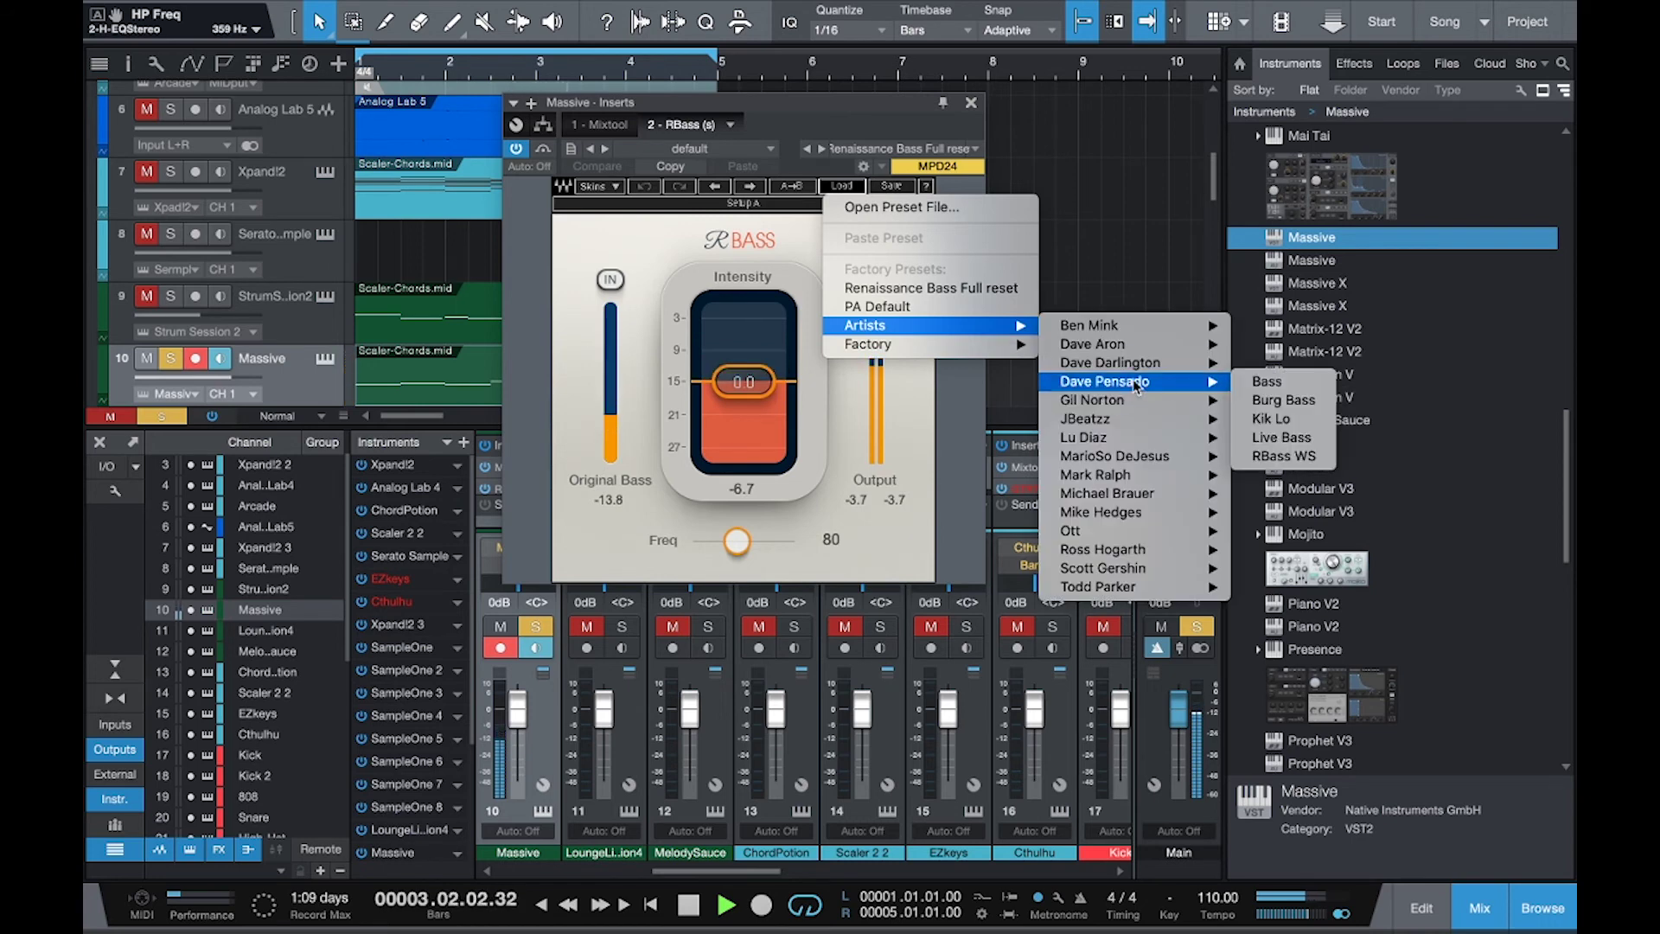
click(1259, 383)
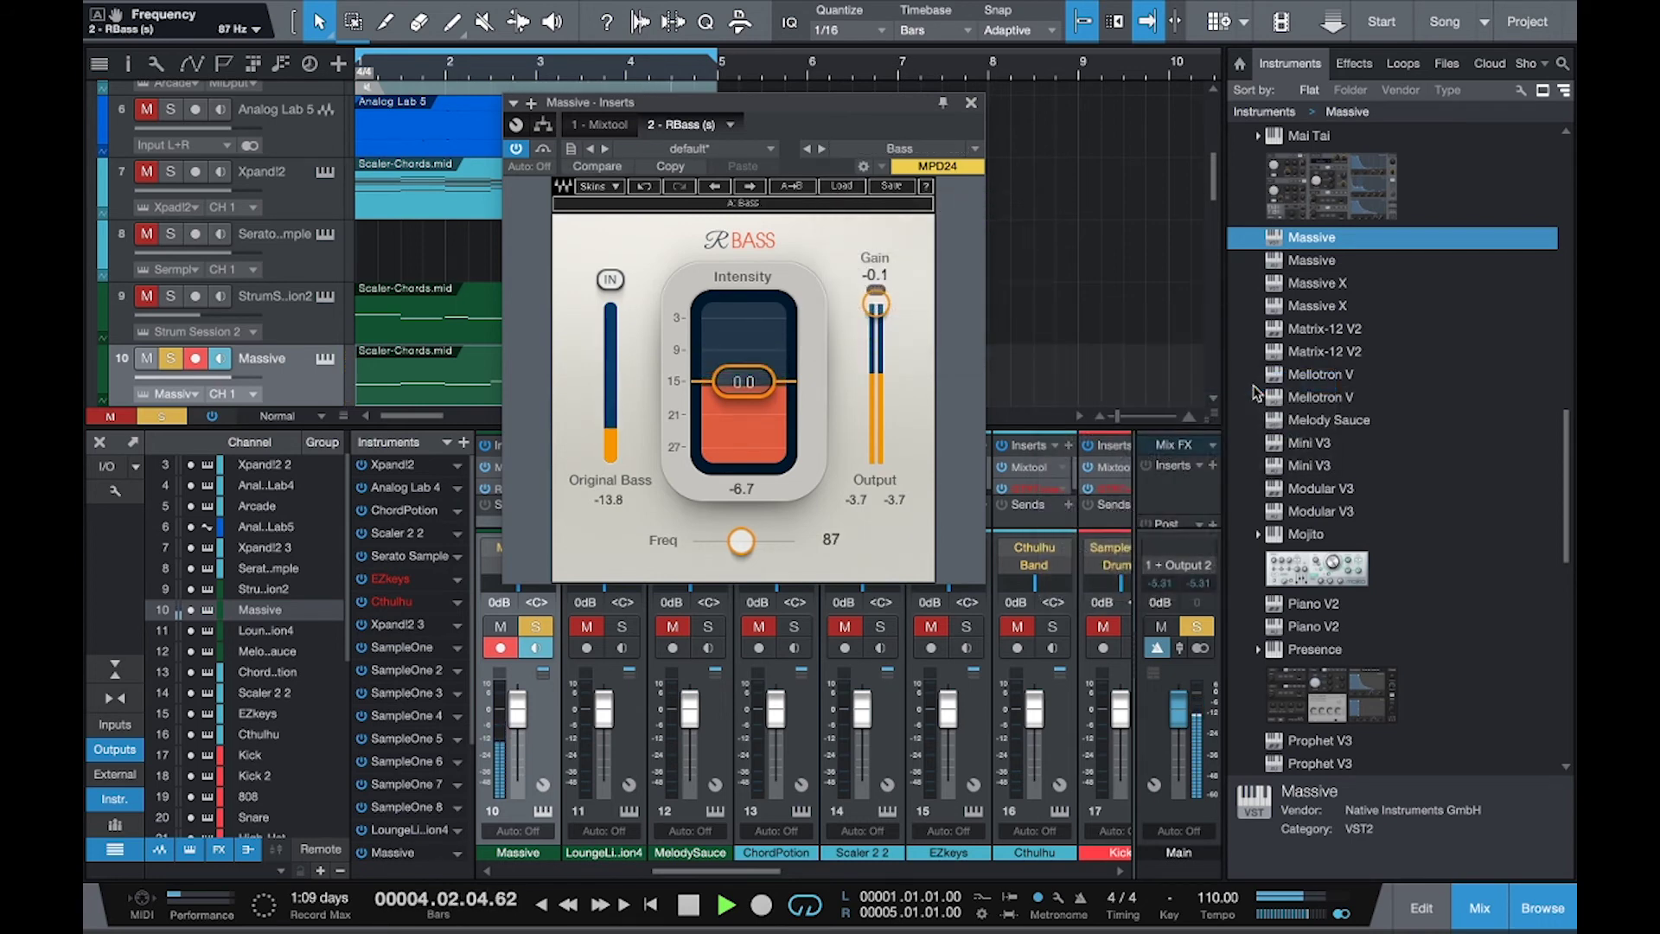
Lower the computer's playback volume while listening to the bass.
key(XF86AudioRaiseVolume)
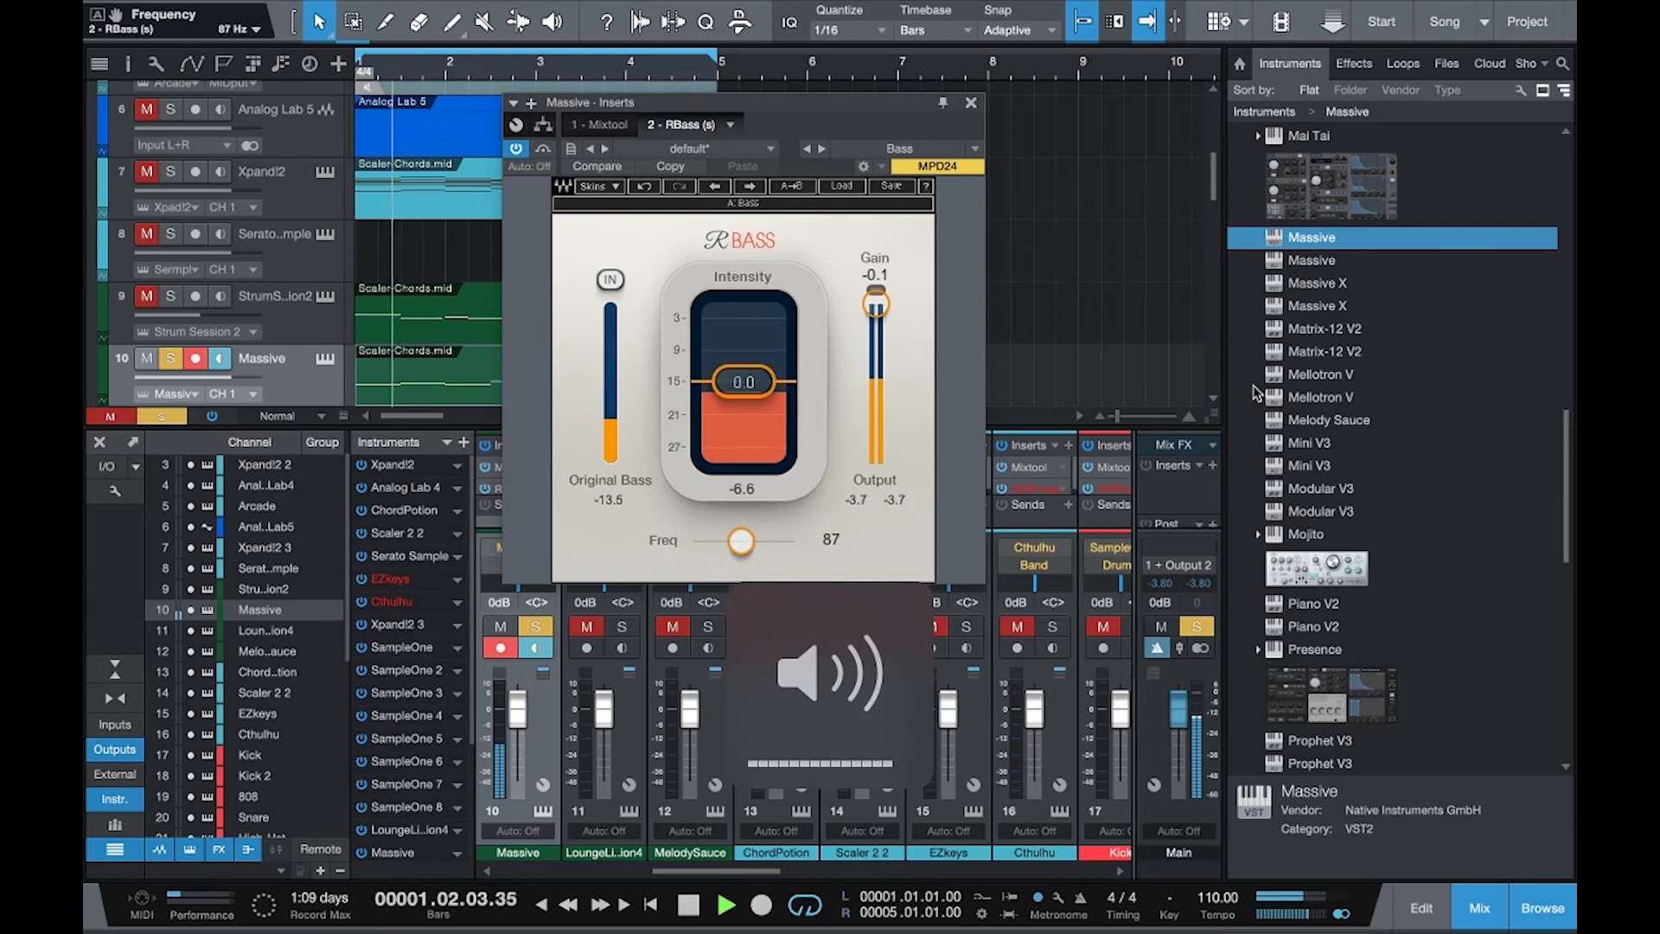
key(XF86AudioLowerVolume)
key(XF86AudioLowerVolume)
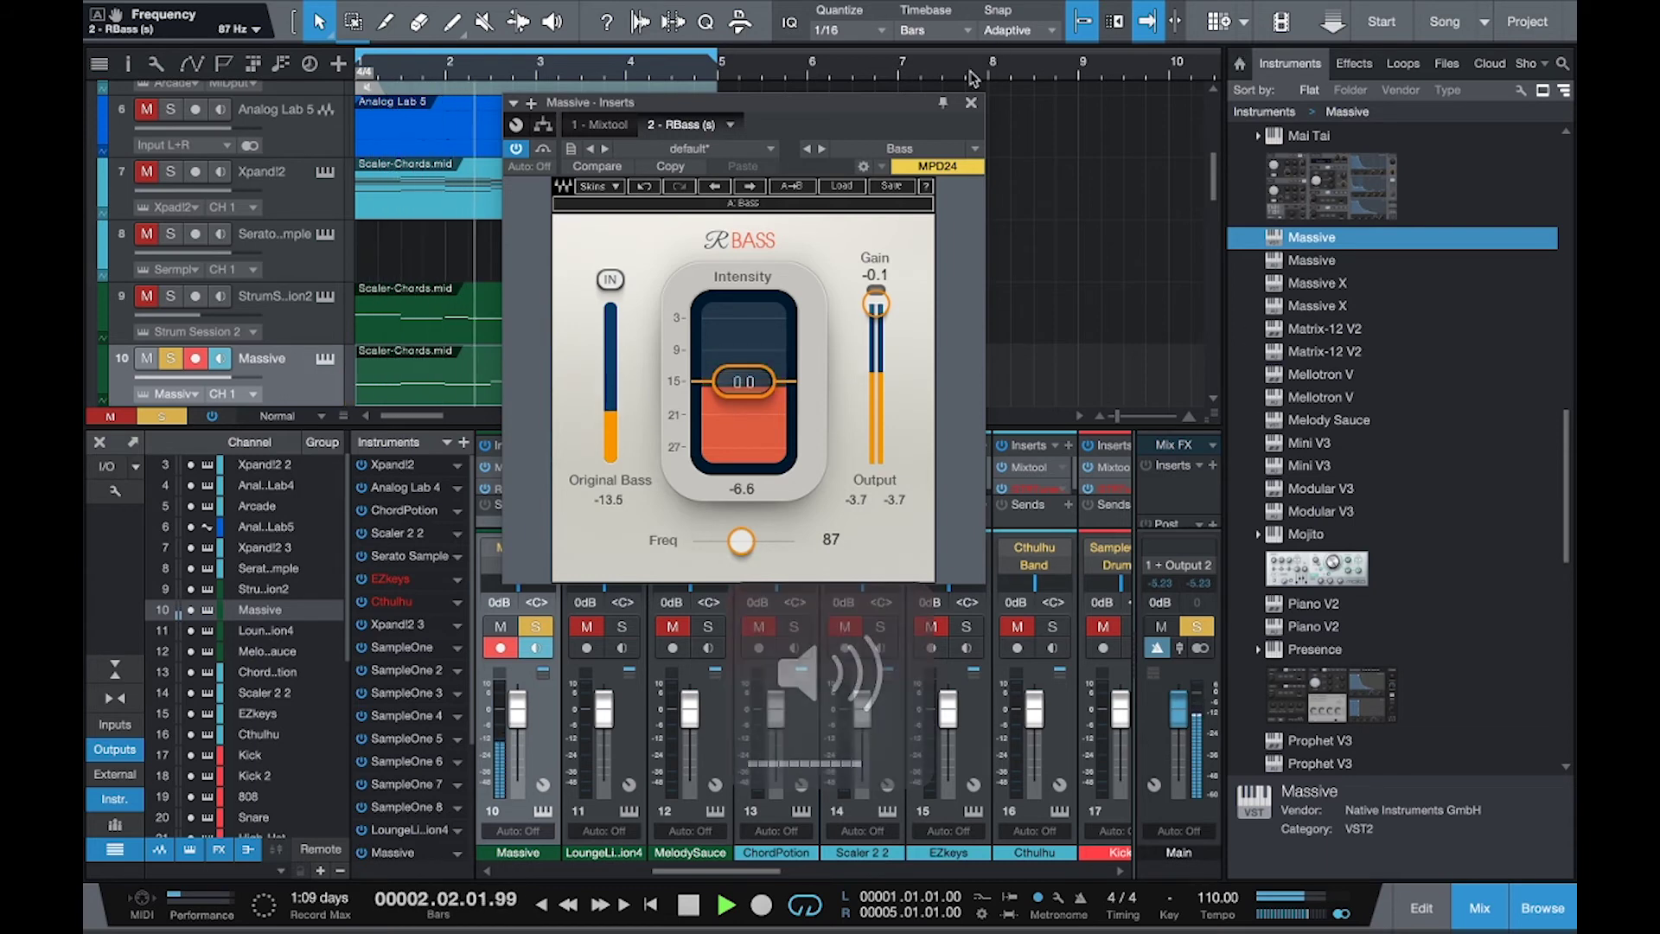
Close RBass, clear all mutes and solos, play the full beat and raise the Massive channel volume to +2.3 dB.
click(972, 103)
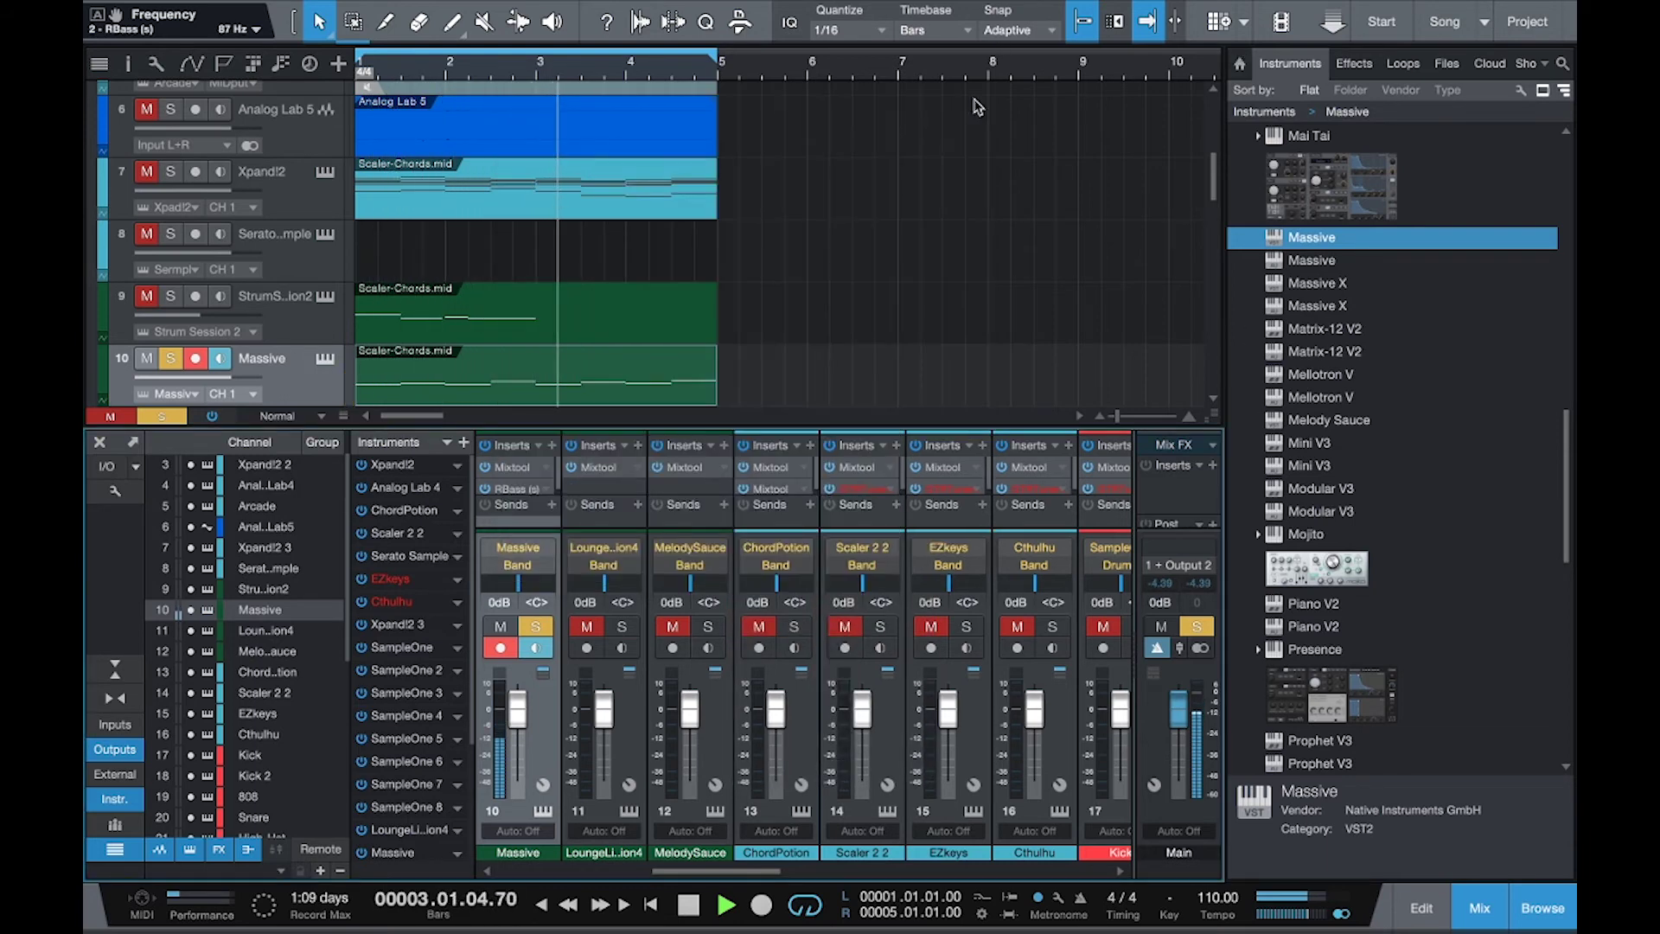
click(152, 418)
click(107, 417)
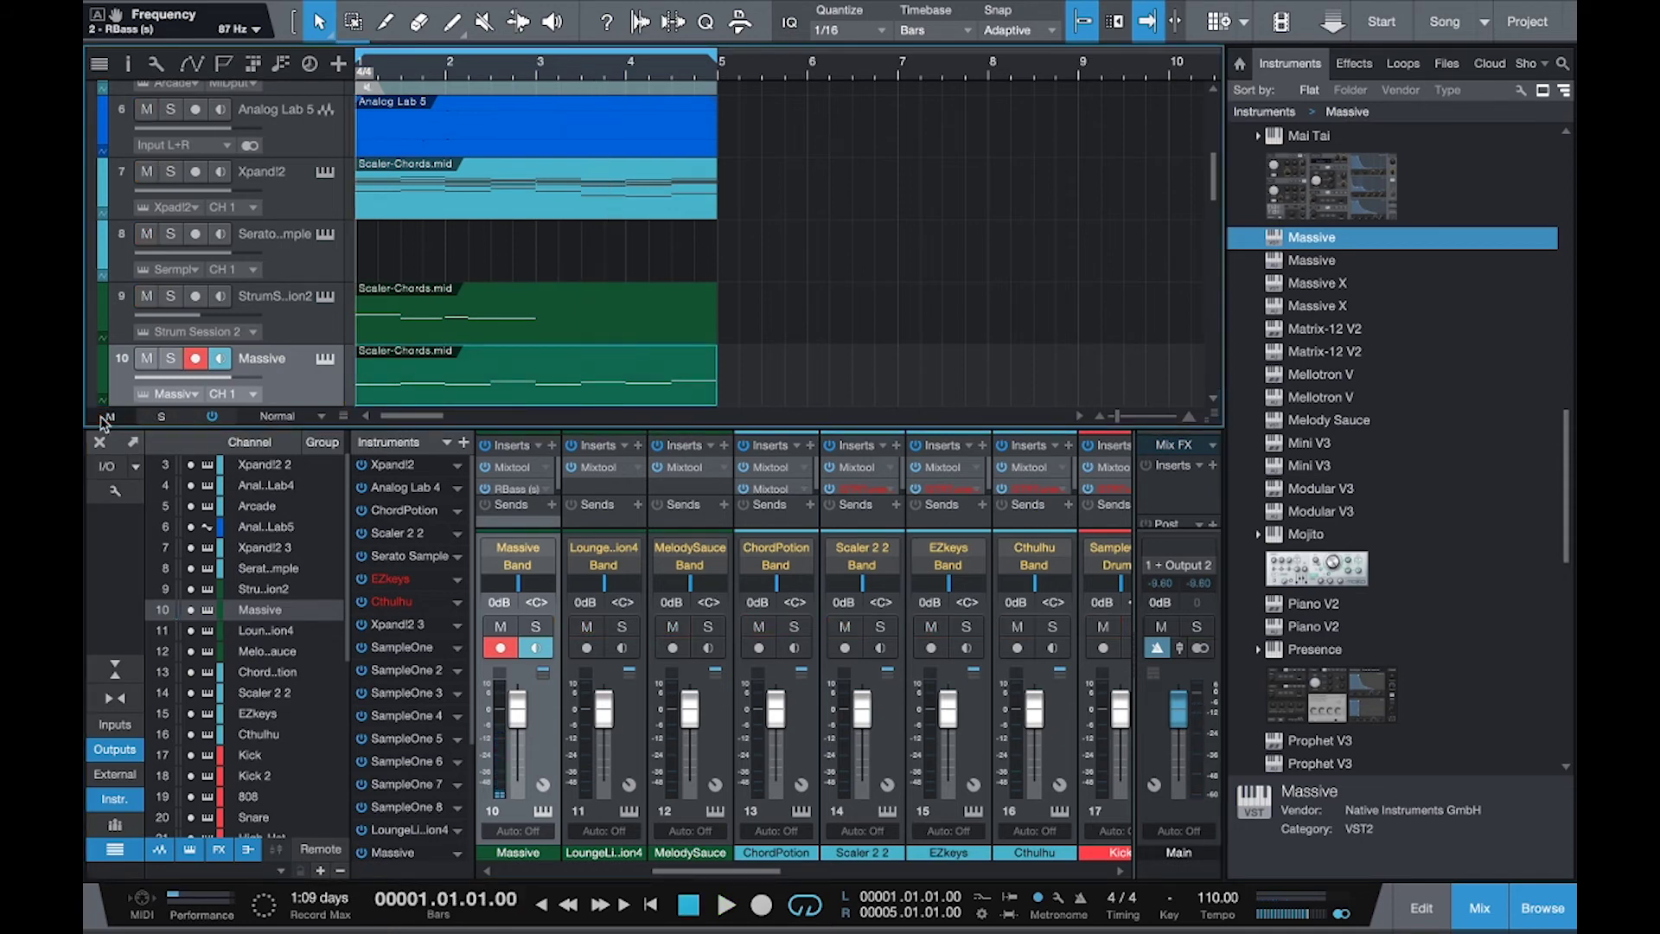
key(space)
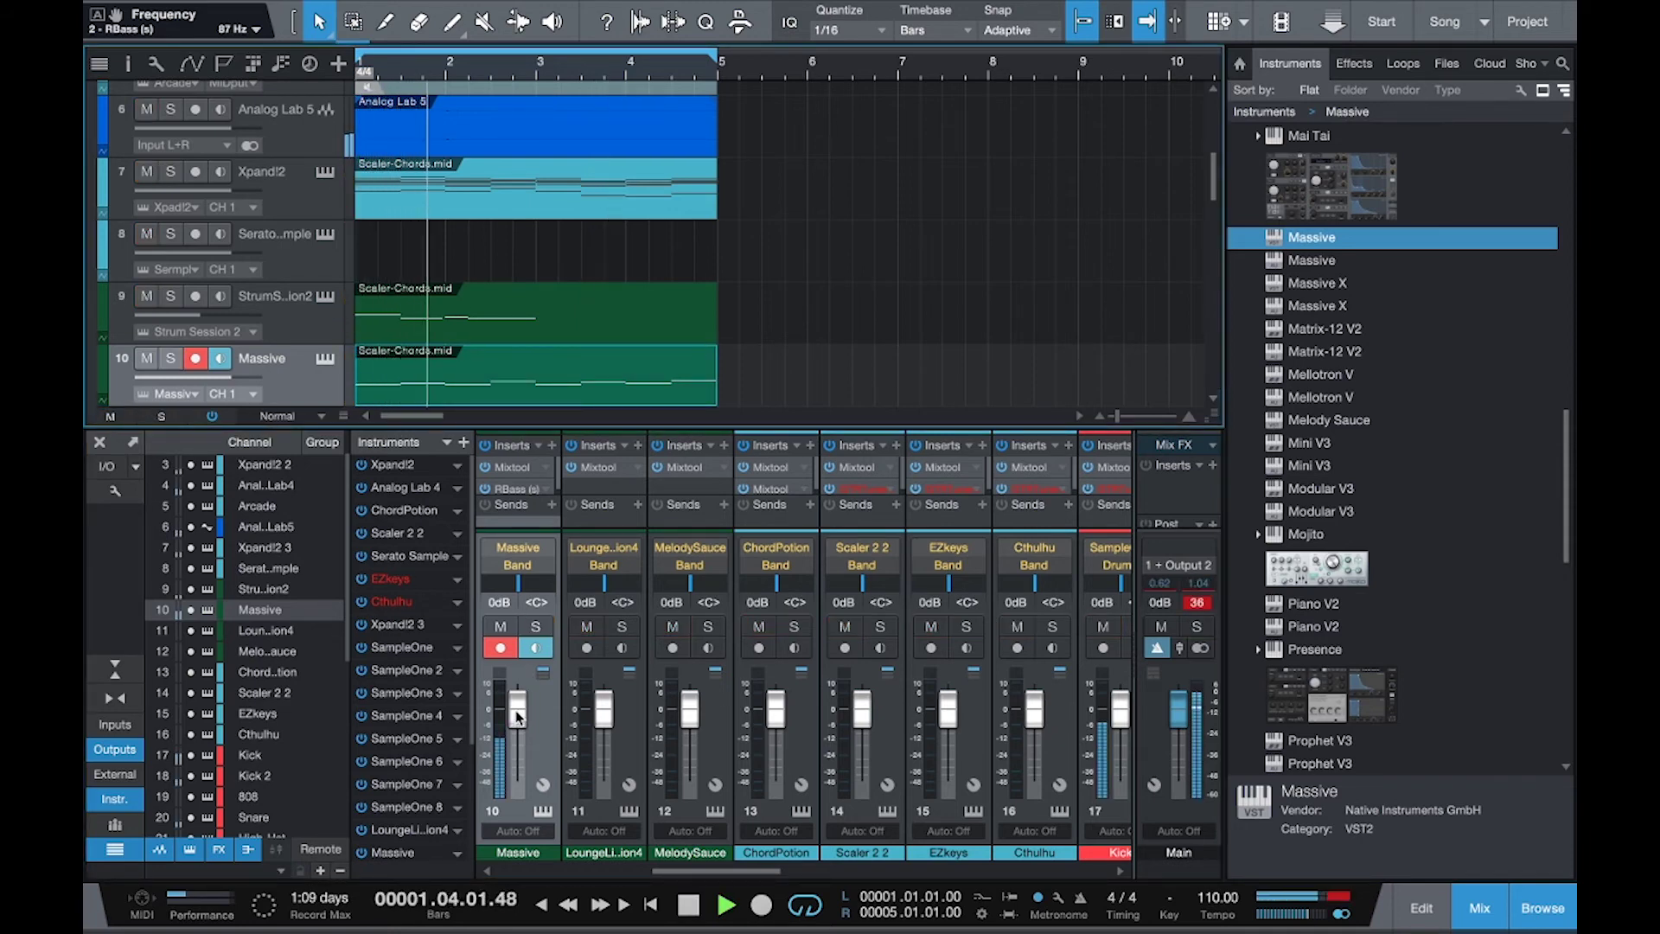
drag(517, 715, 518, 711)
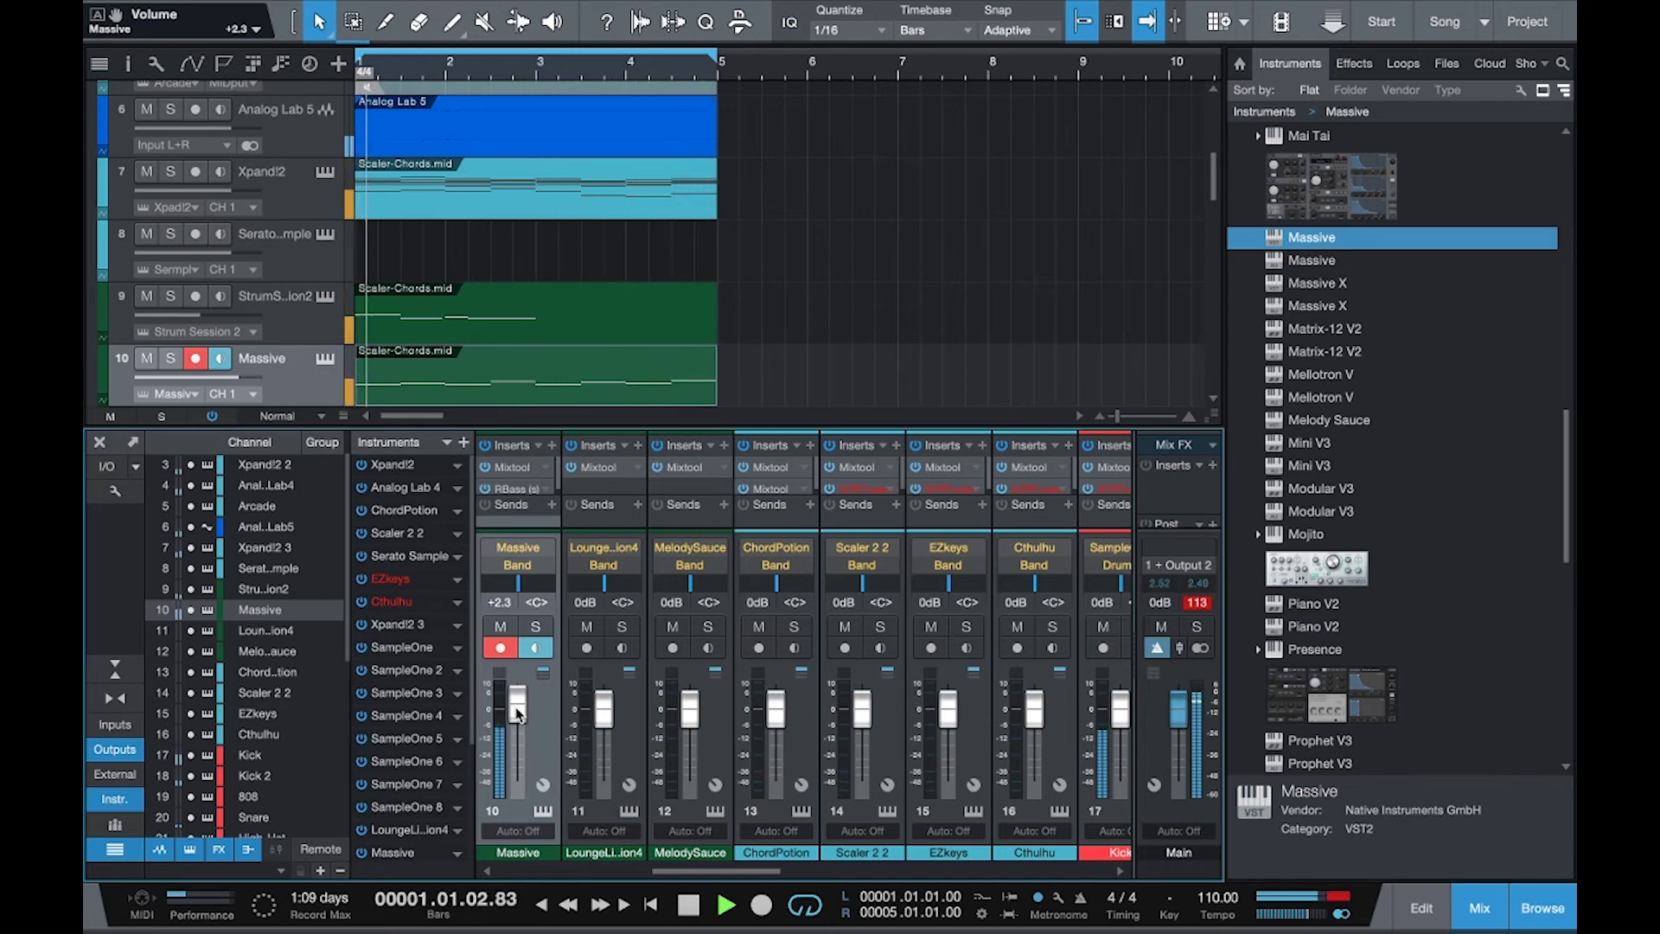
Open the Massive bass part for note editing and lower its last note by an octave to F# 1.
double_click(599, 385)
click(908, 709)
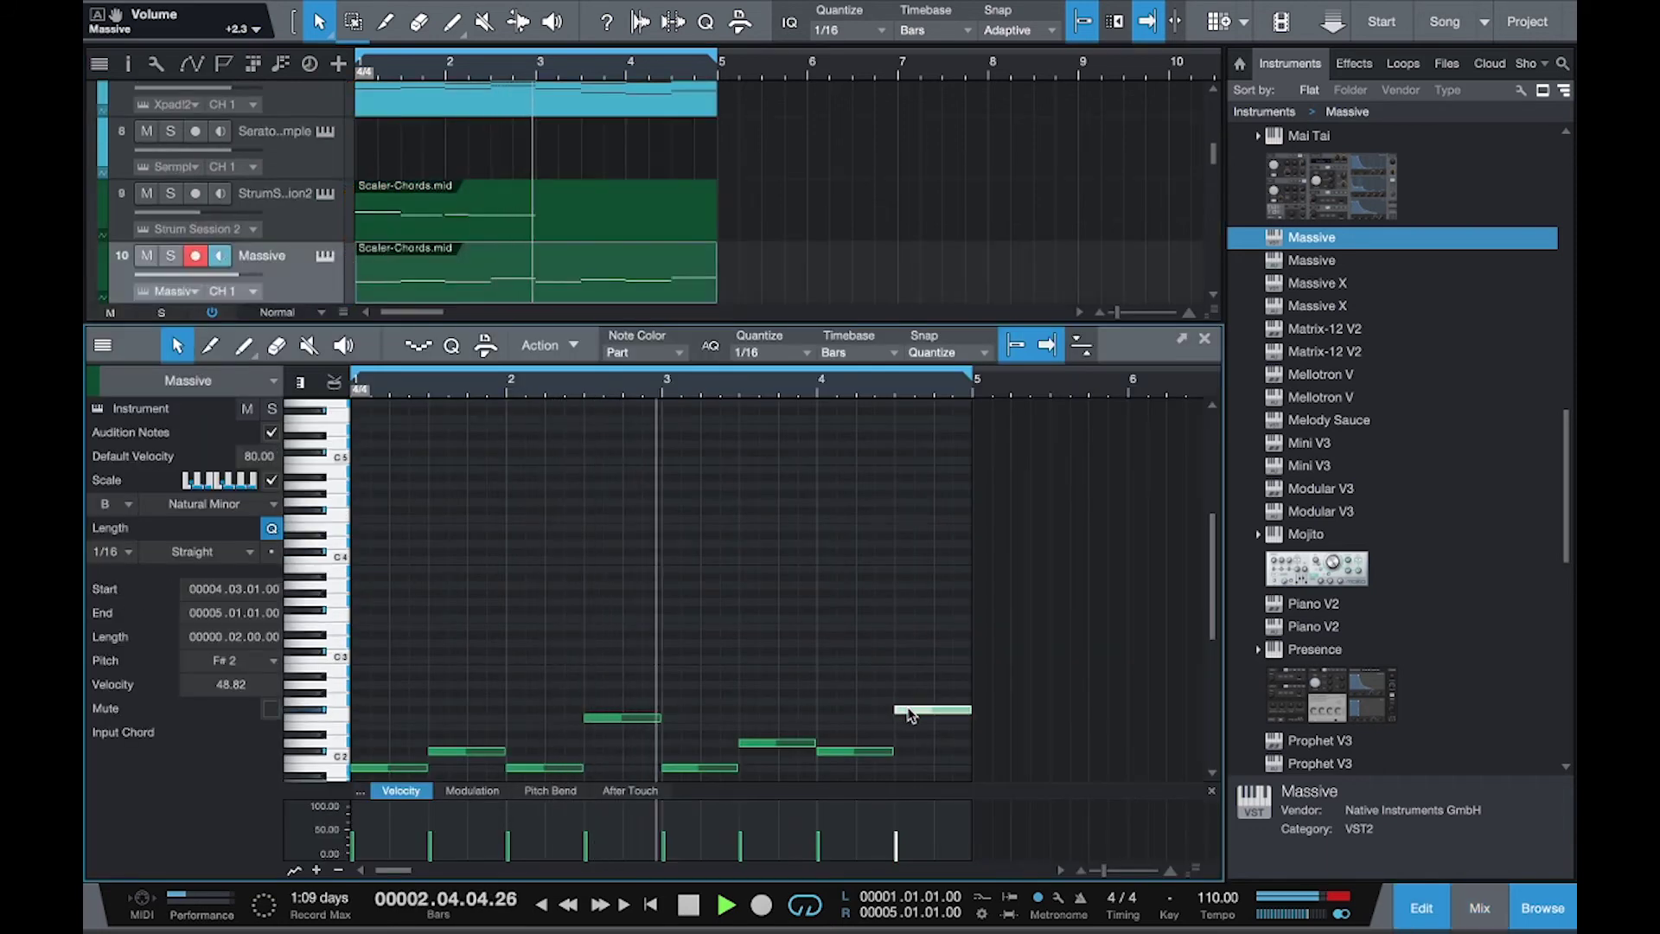
key(shift+Down)
scroll(910, 714, down, 3)
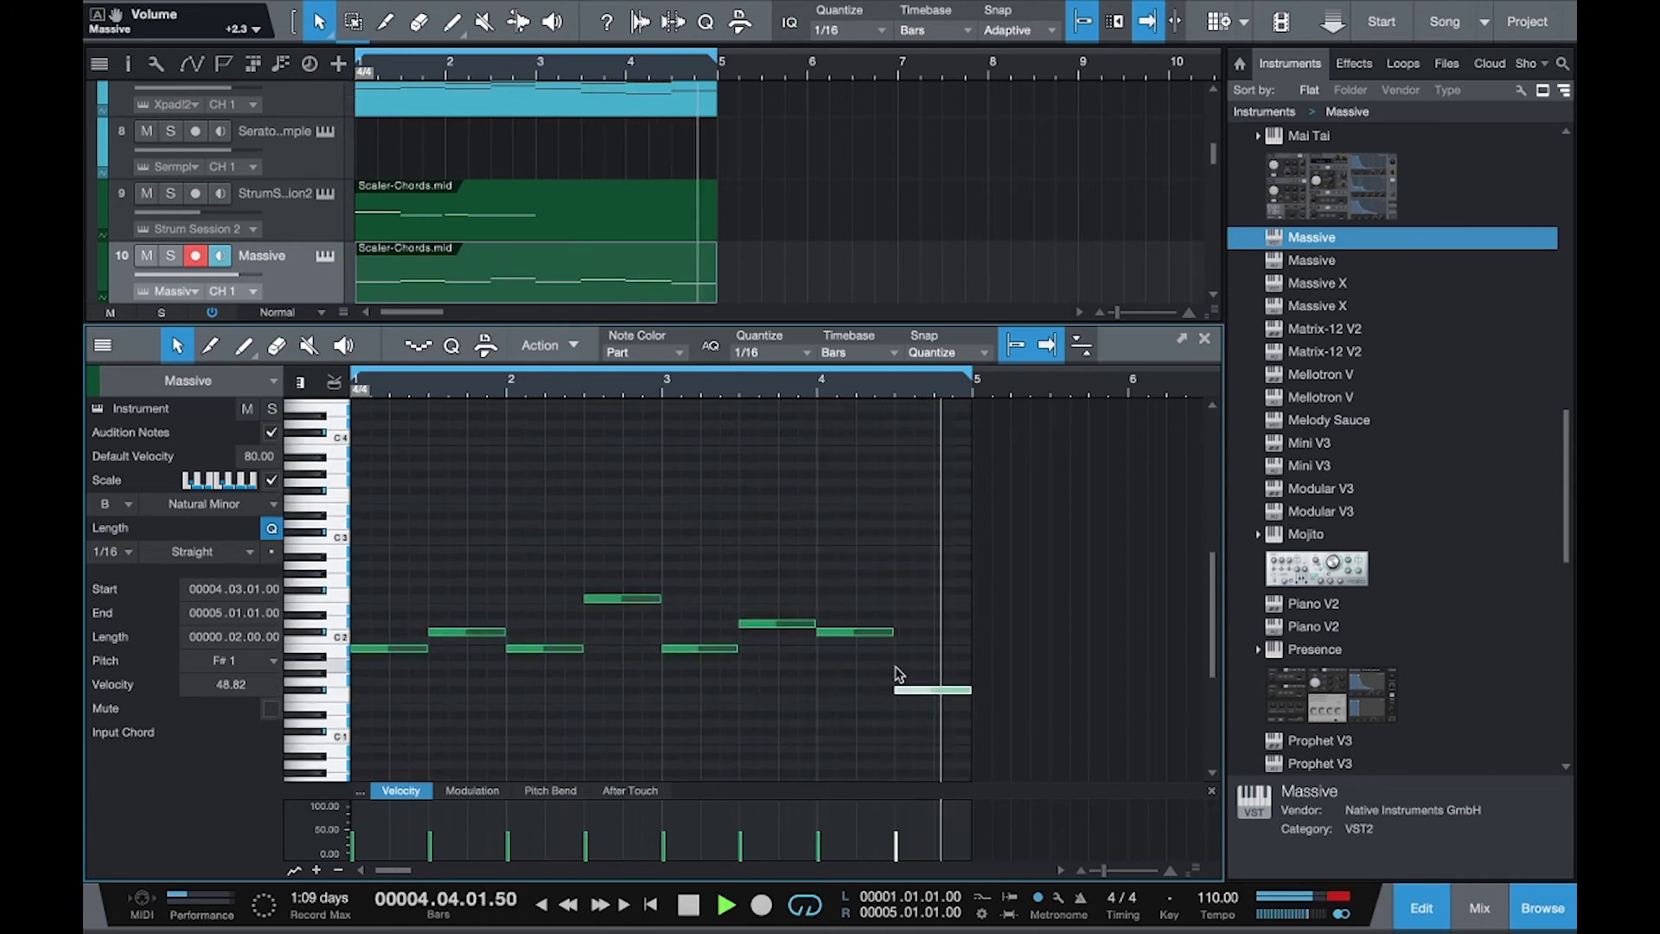
Try moving all the bass notes before the last one down an octave, and restore their pitch.
drag(900, 678, 360, 581)
key(shift+Down)
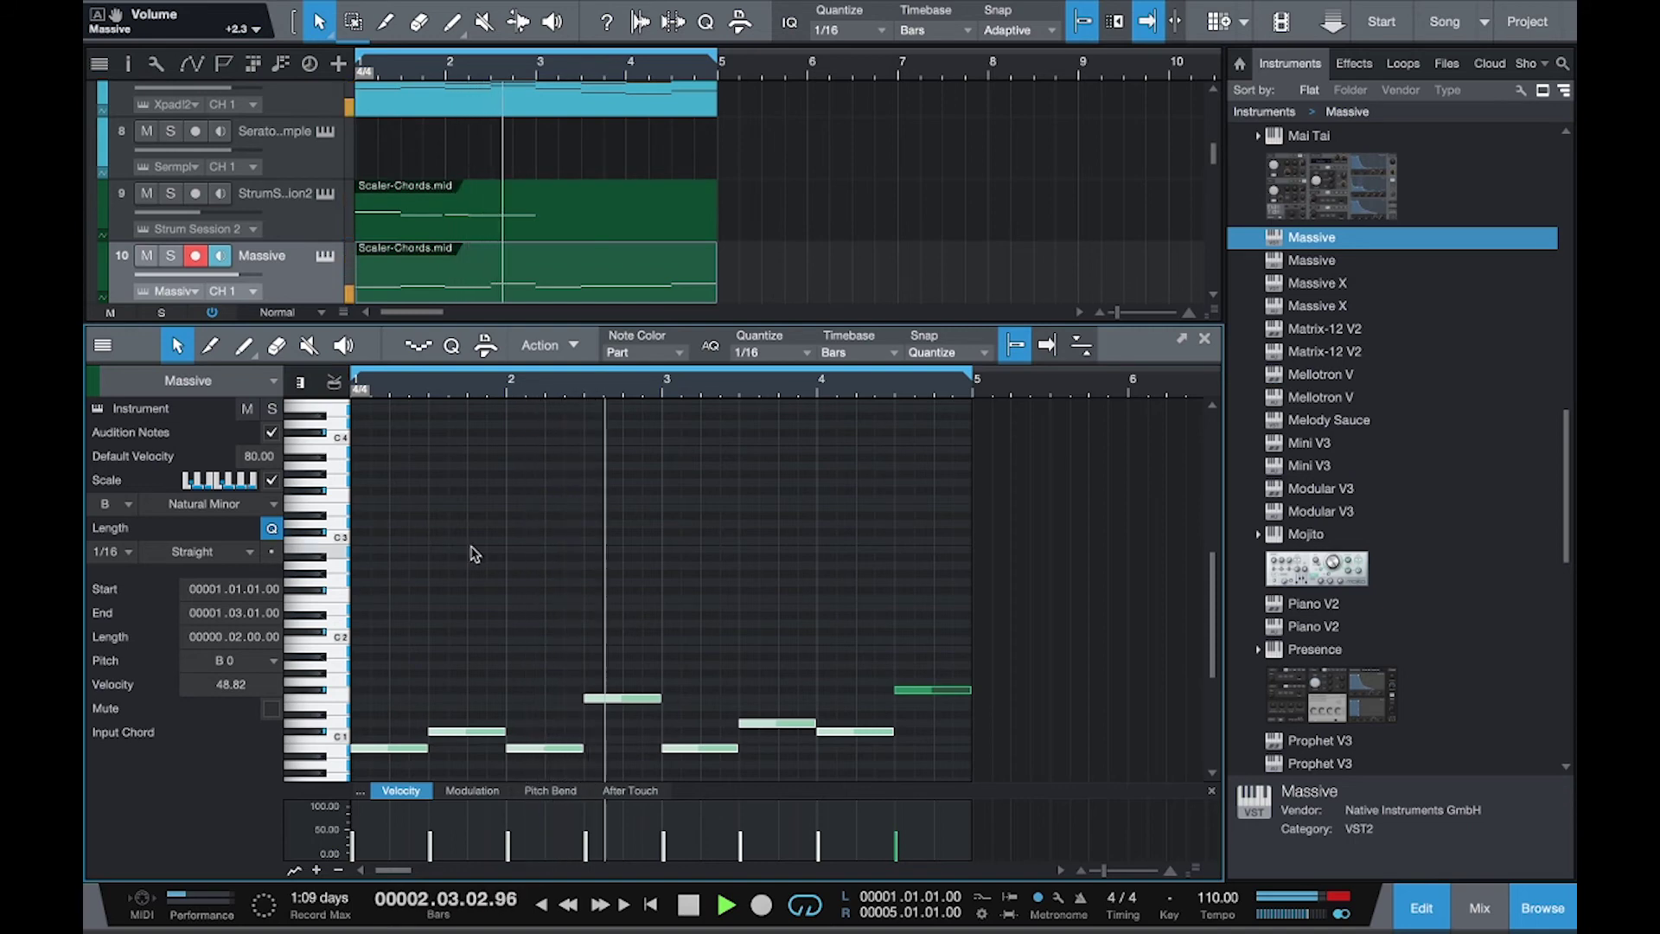
key(shift+Up)
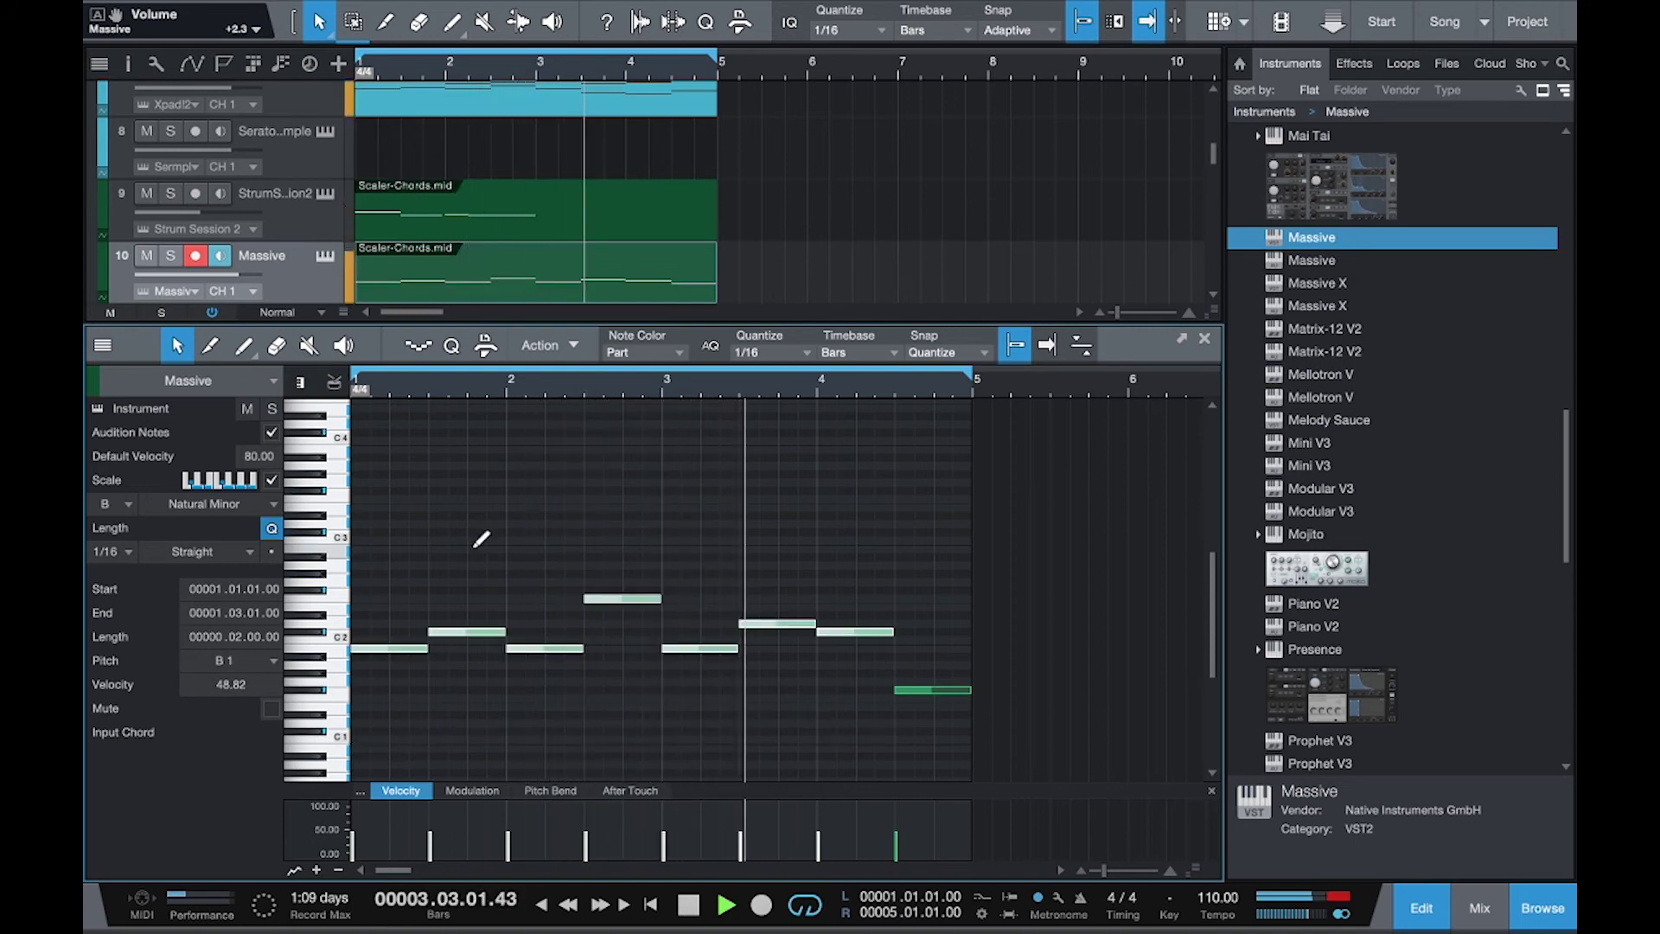
Lower the bass note in the second half of bar 2 by an octave to F 1 and close the note editor.
click(640, 598)
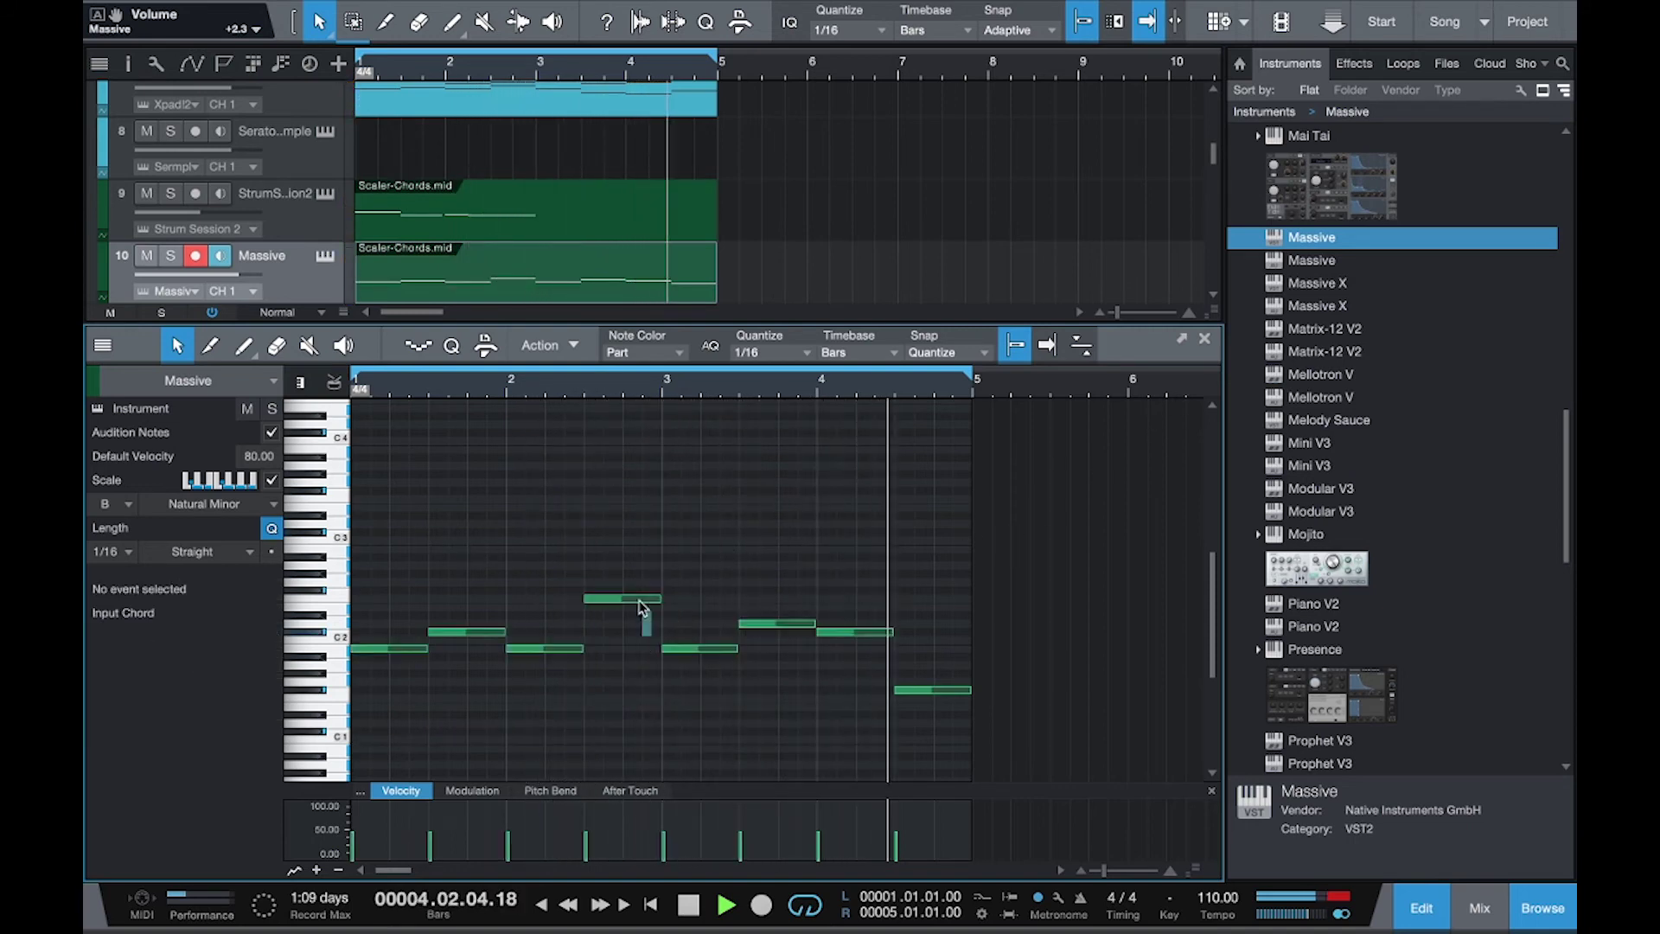
key(shift+Down)
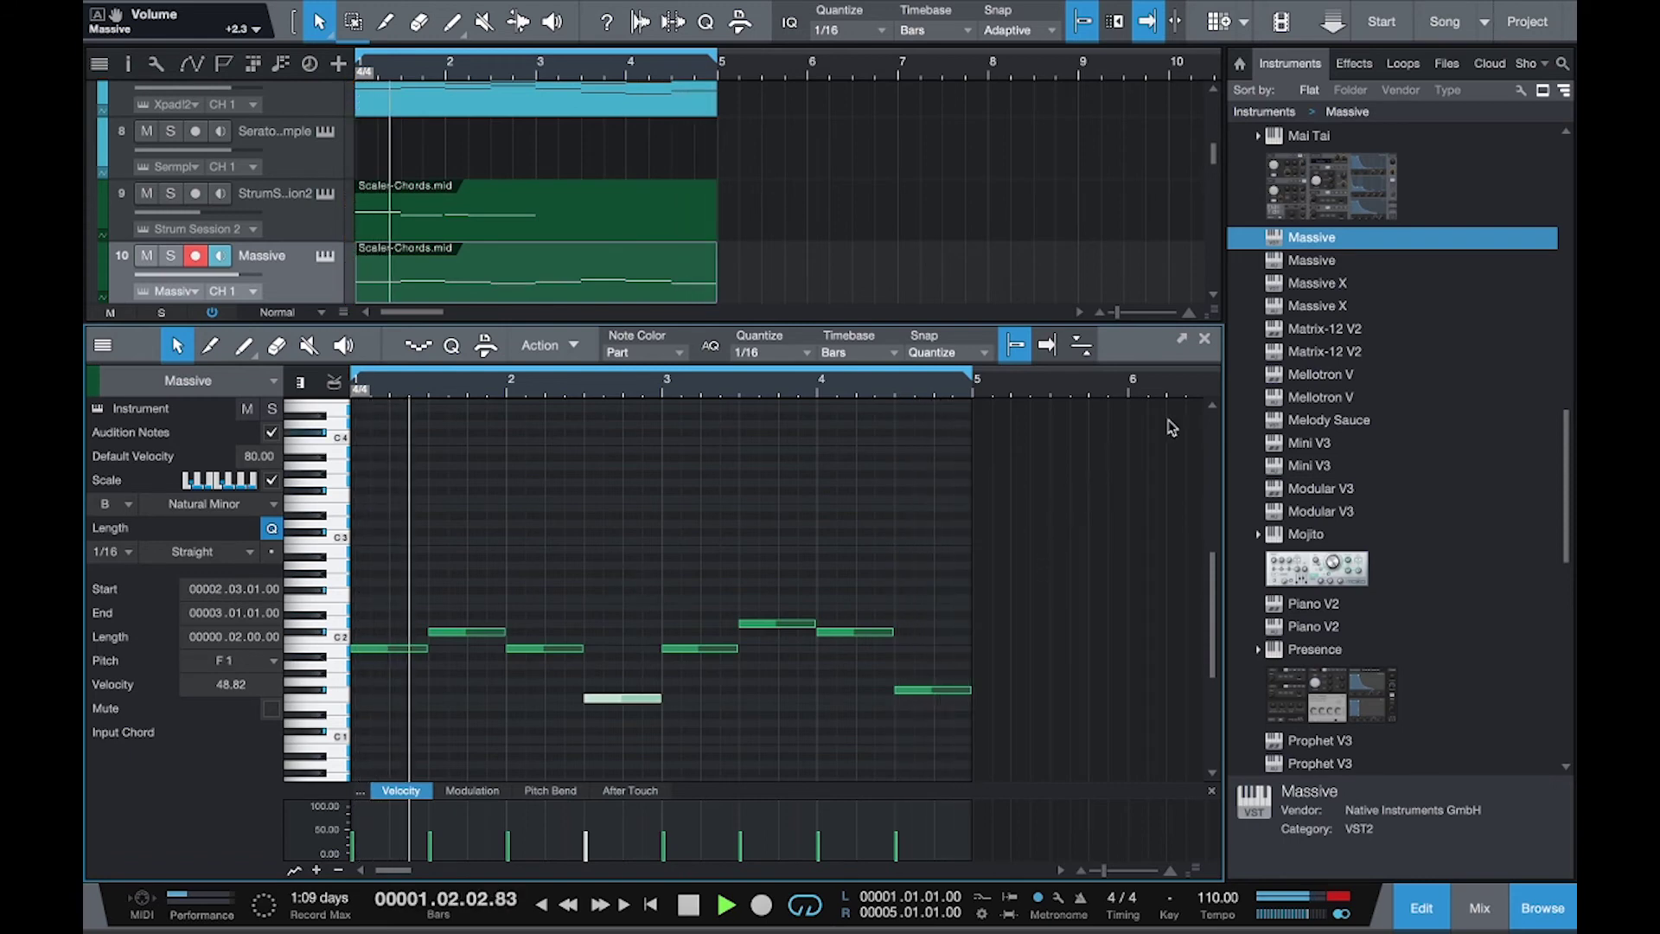
click(1205, 340)
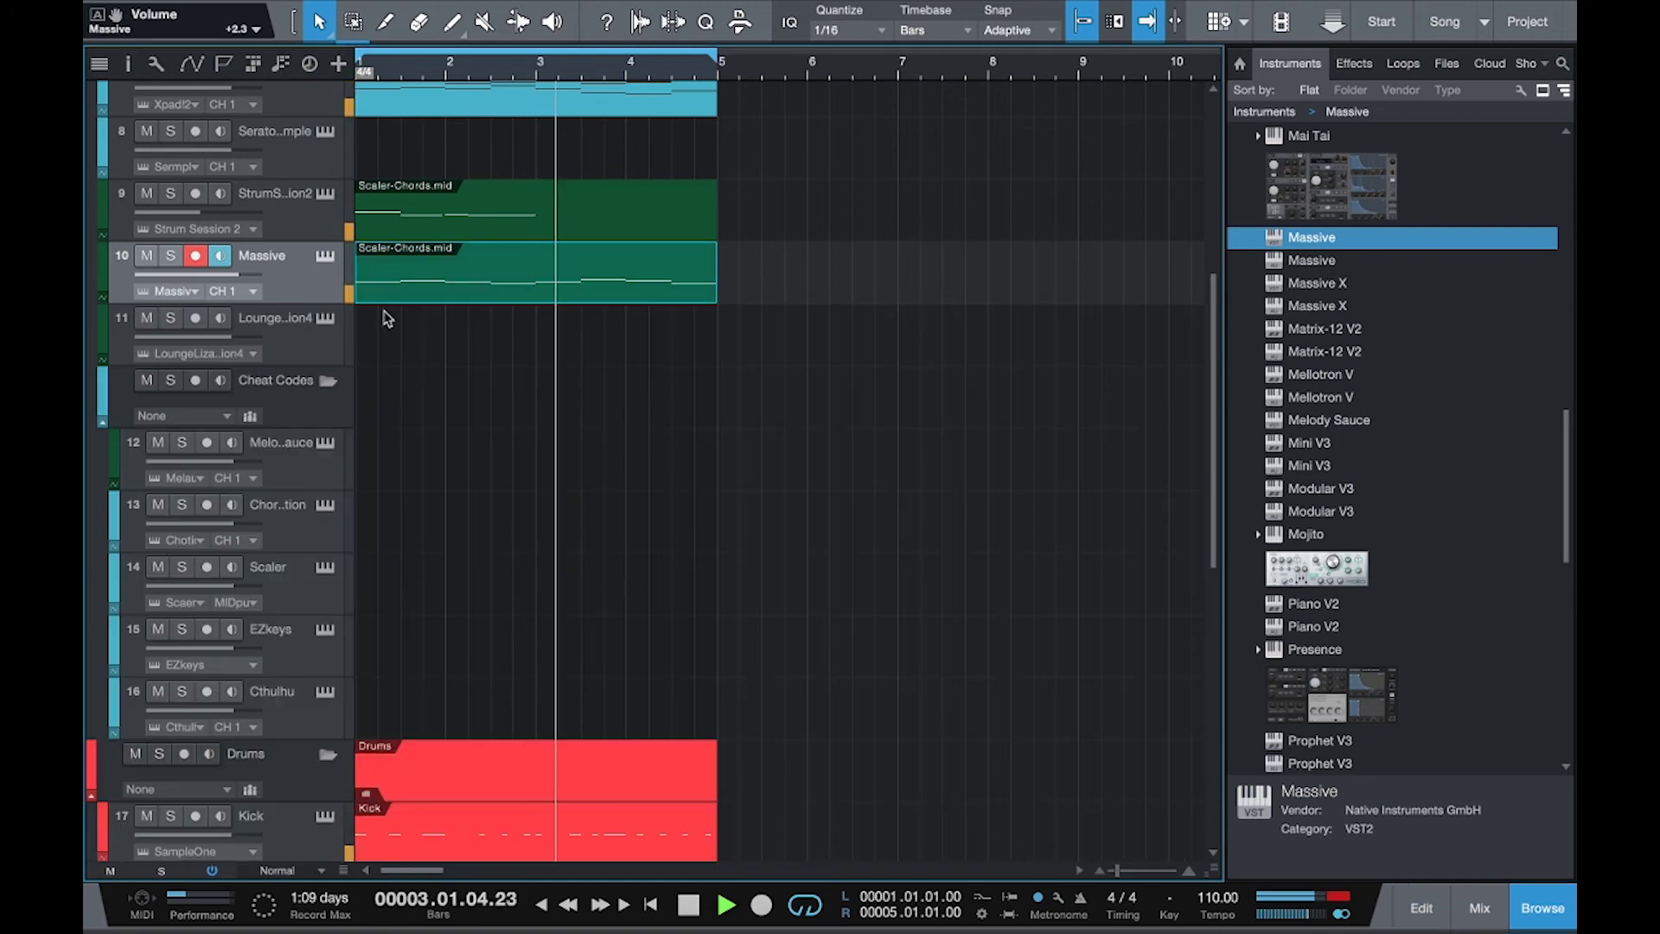
Insert the H-EQ Stereo plug-in on the Massive channel.
key(F3)
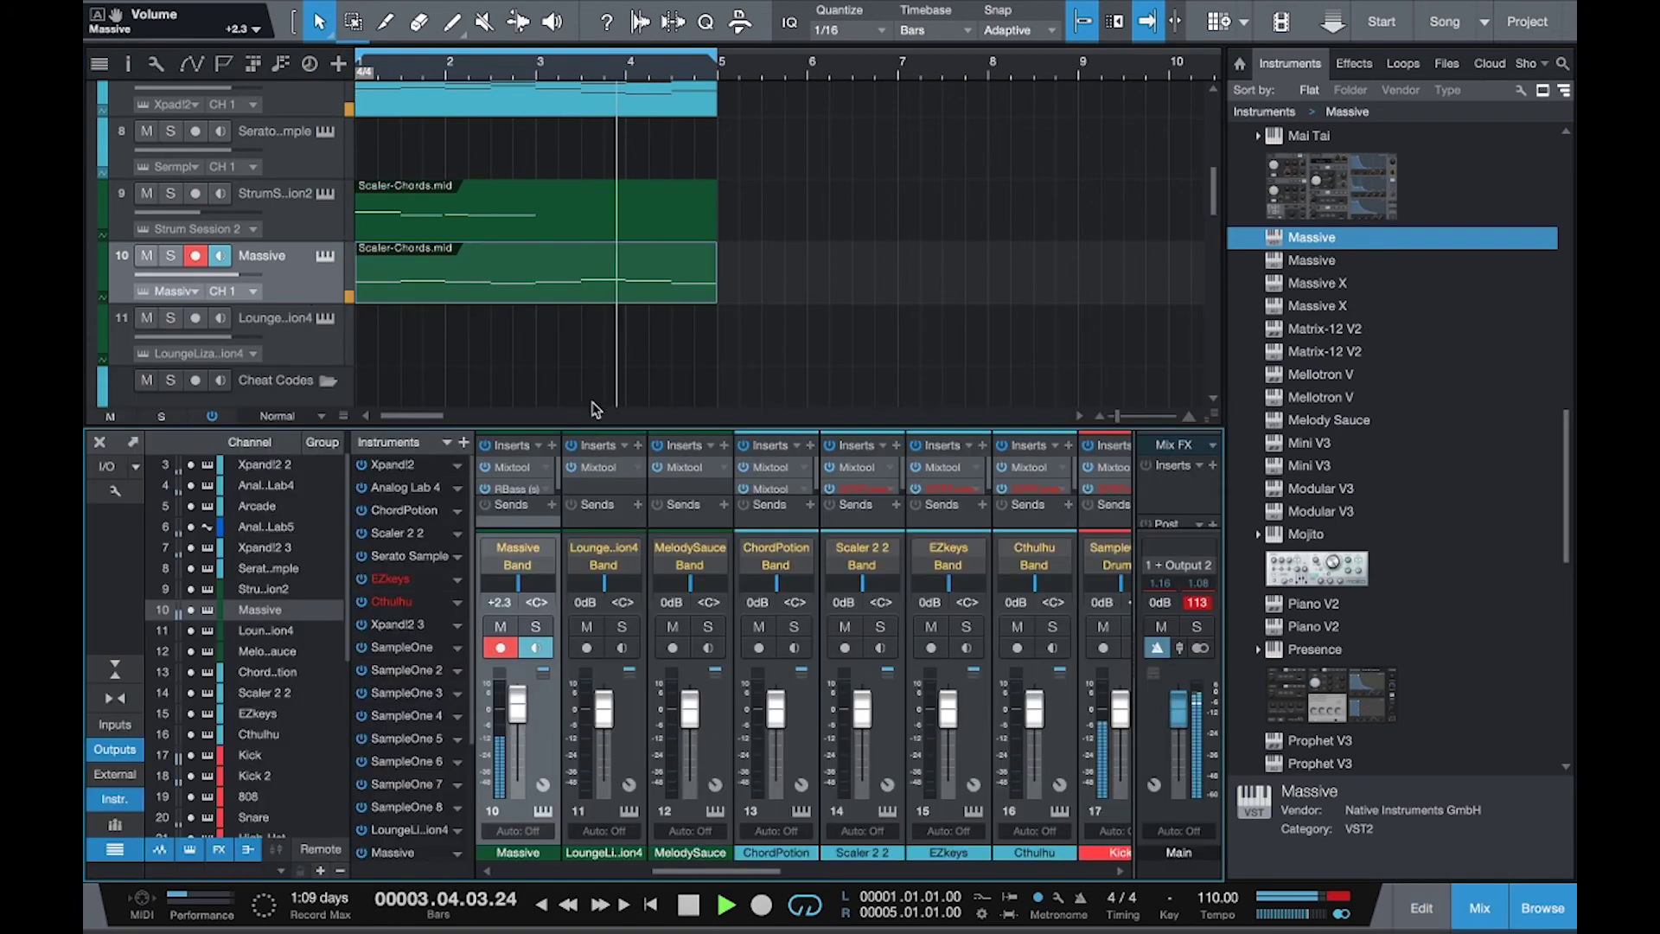
click(551, 445)
text(eq)
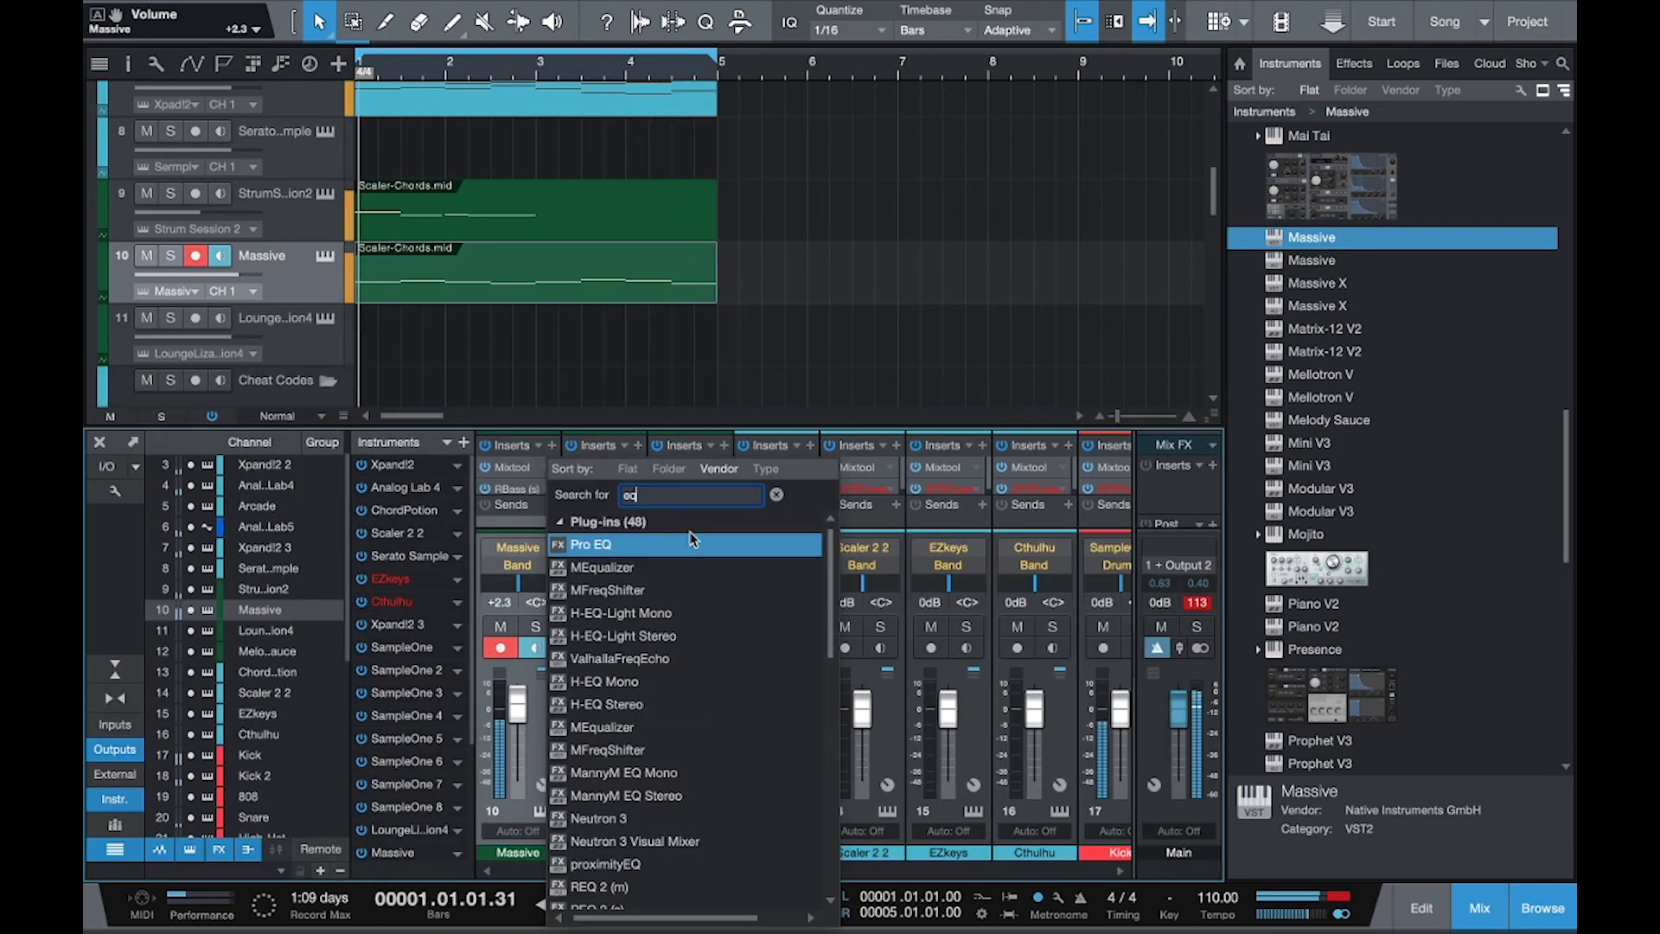
click(640, 705)
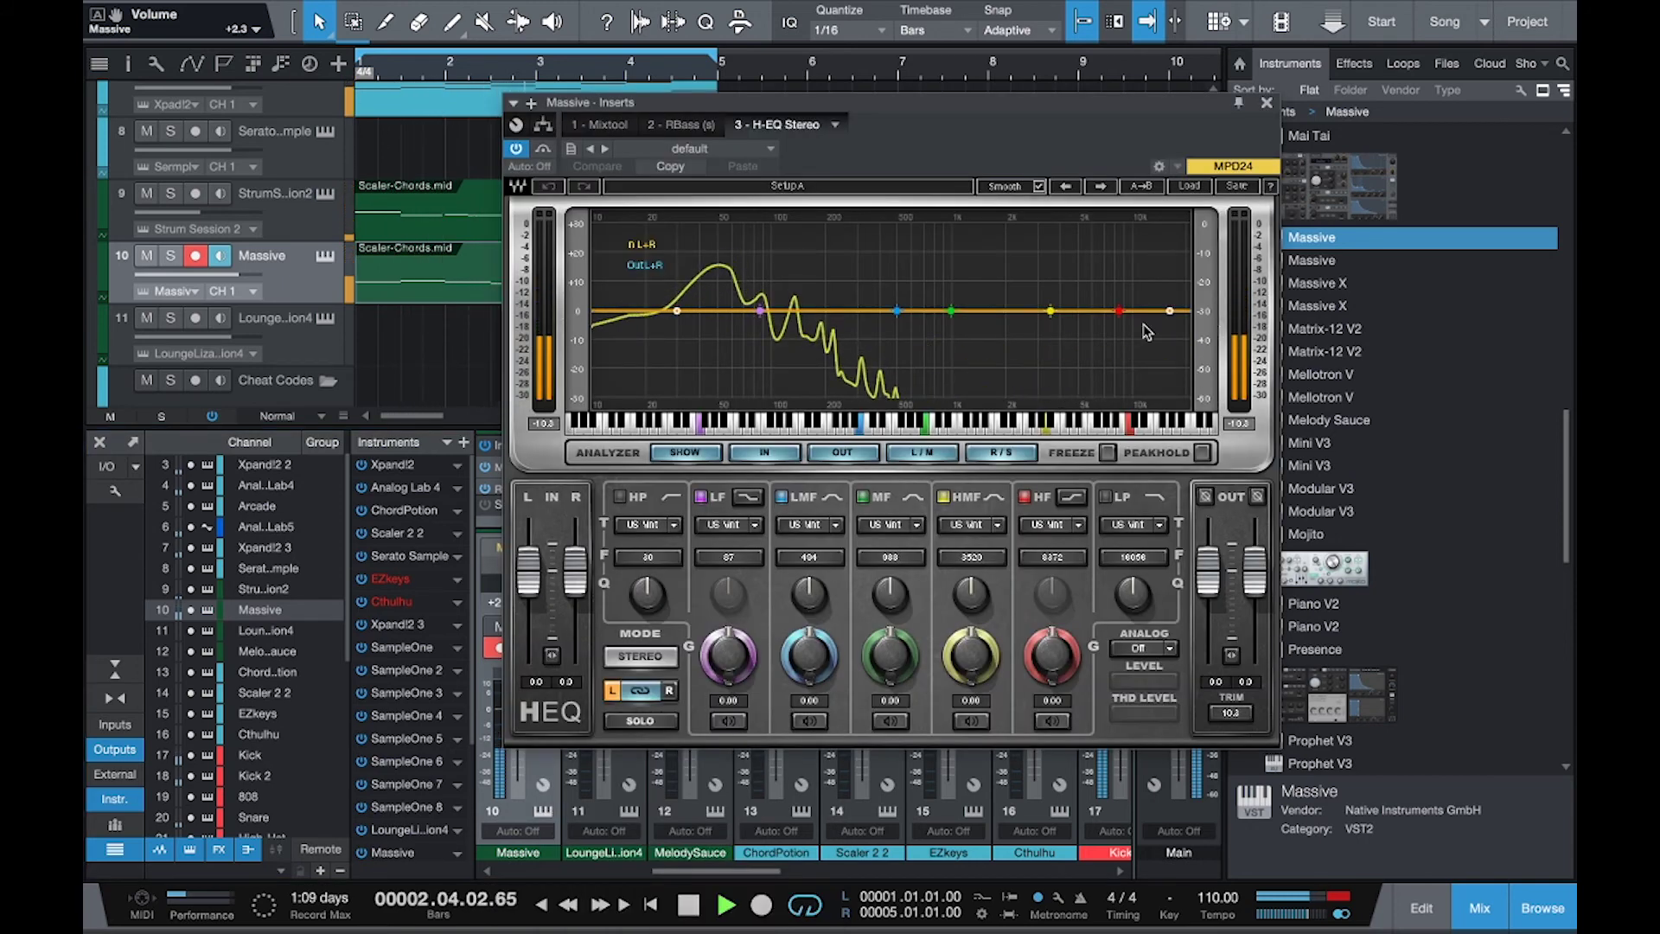
In H-EQ, set the low-pass to about 751 Hz, boost LF by about 2.1 dB and LMF by 1.10 dB, and close it.
drag(1168, 311, 928, 310)
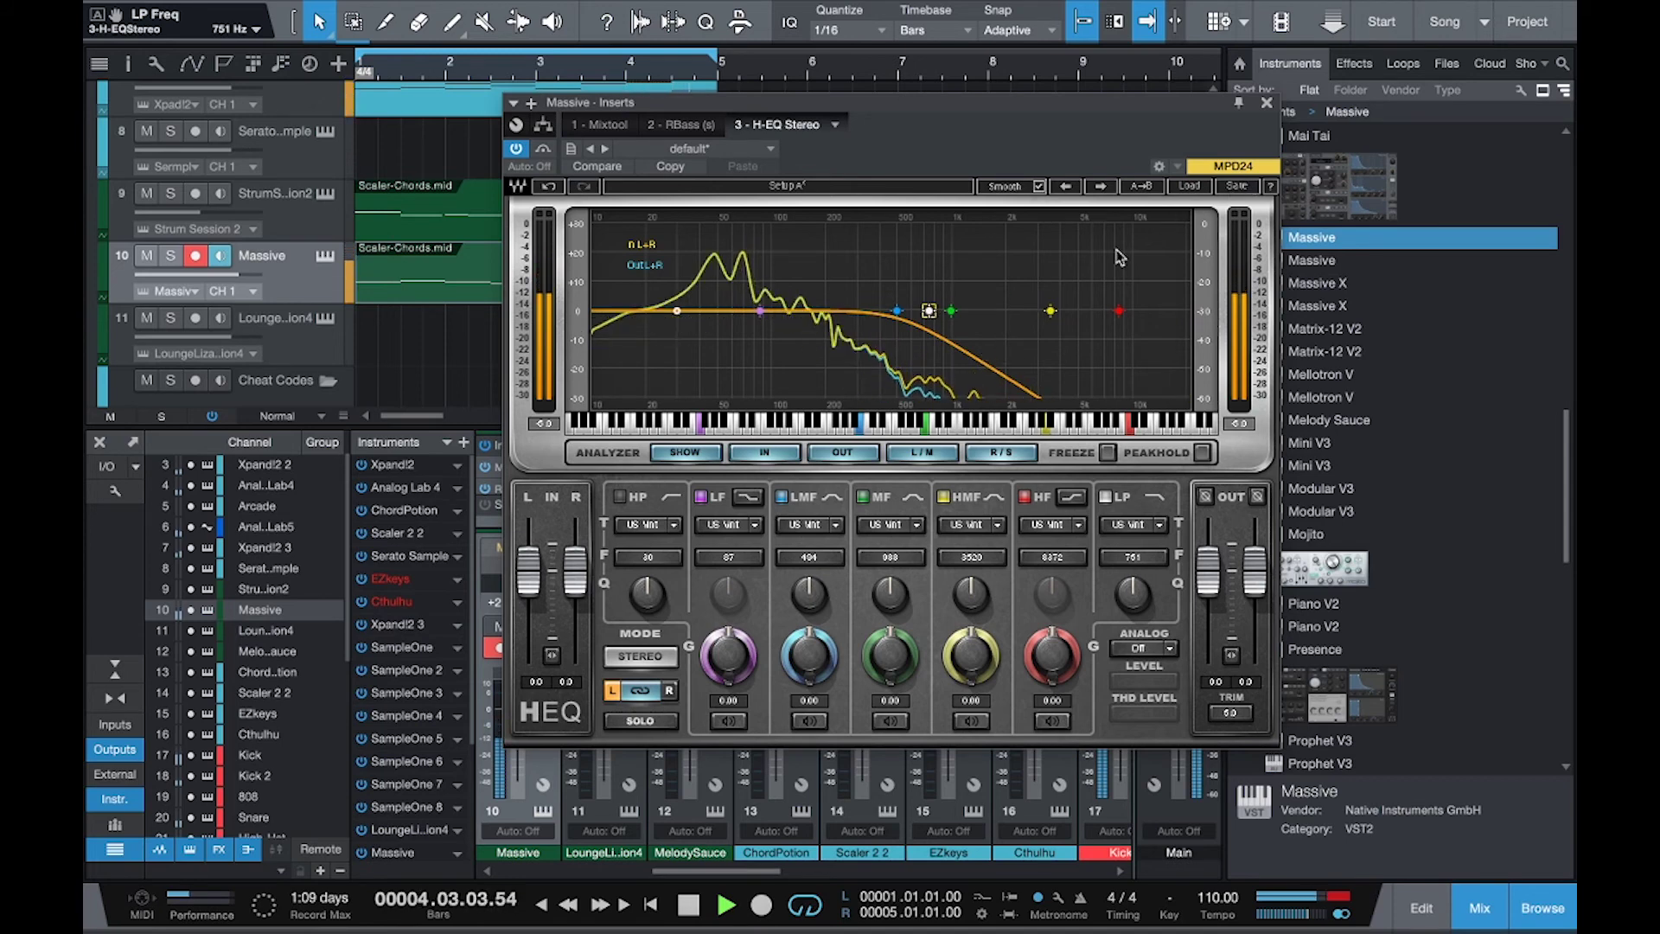
drag(727, 654, 728, 644)
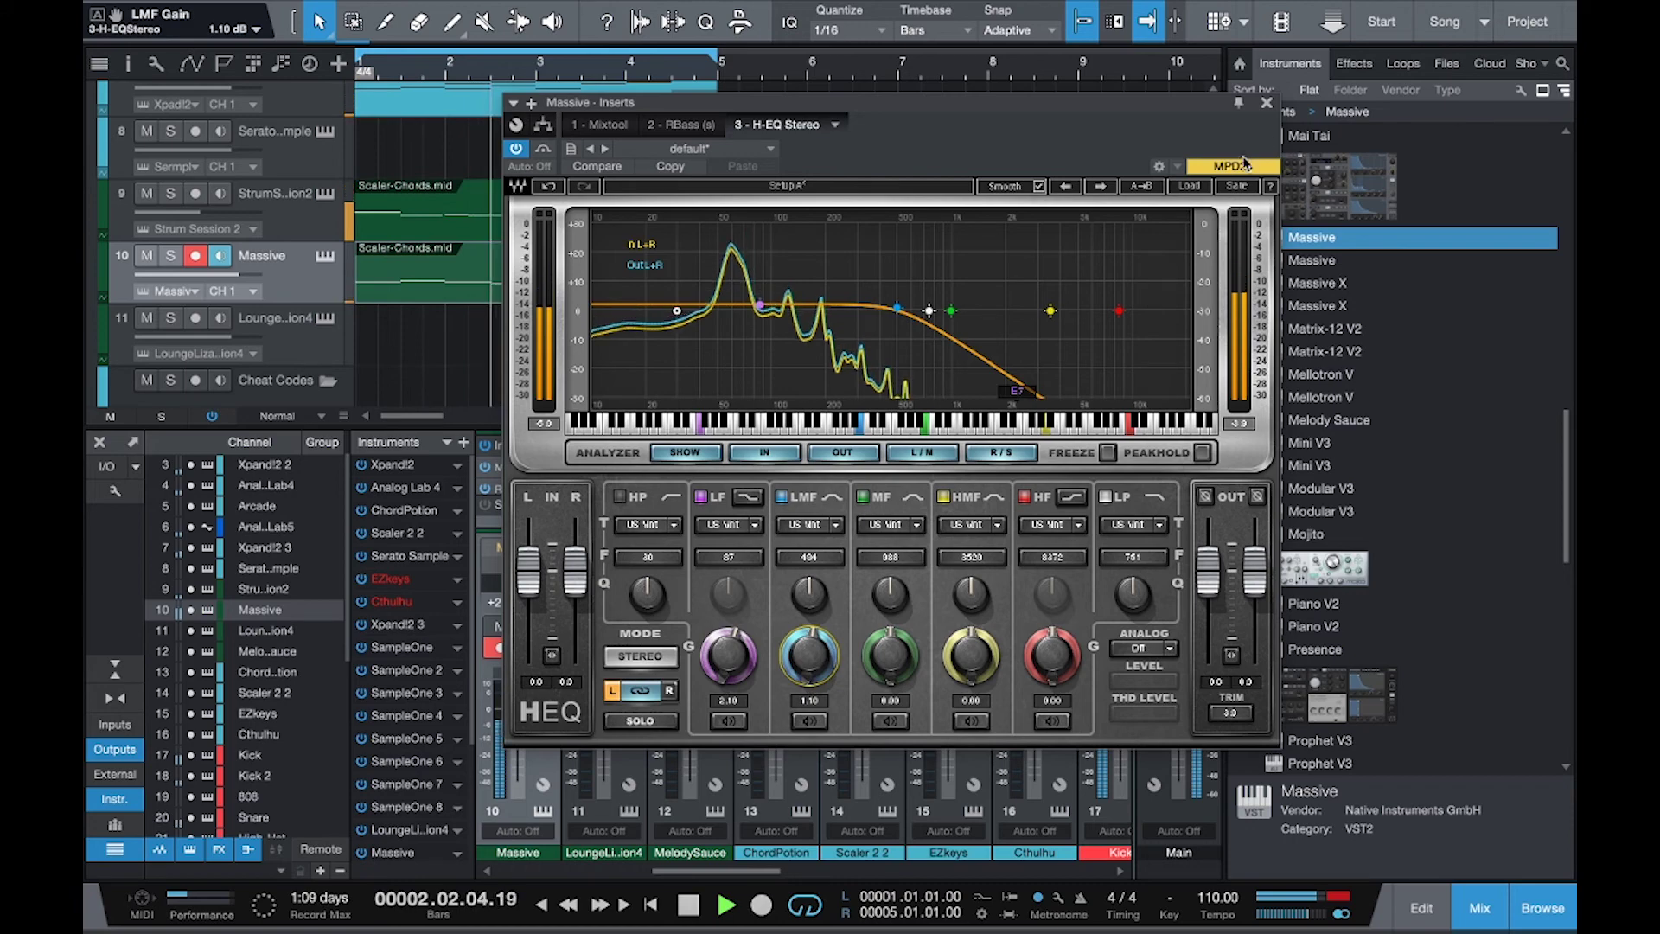
key(Escape)
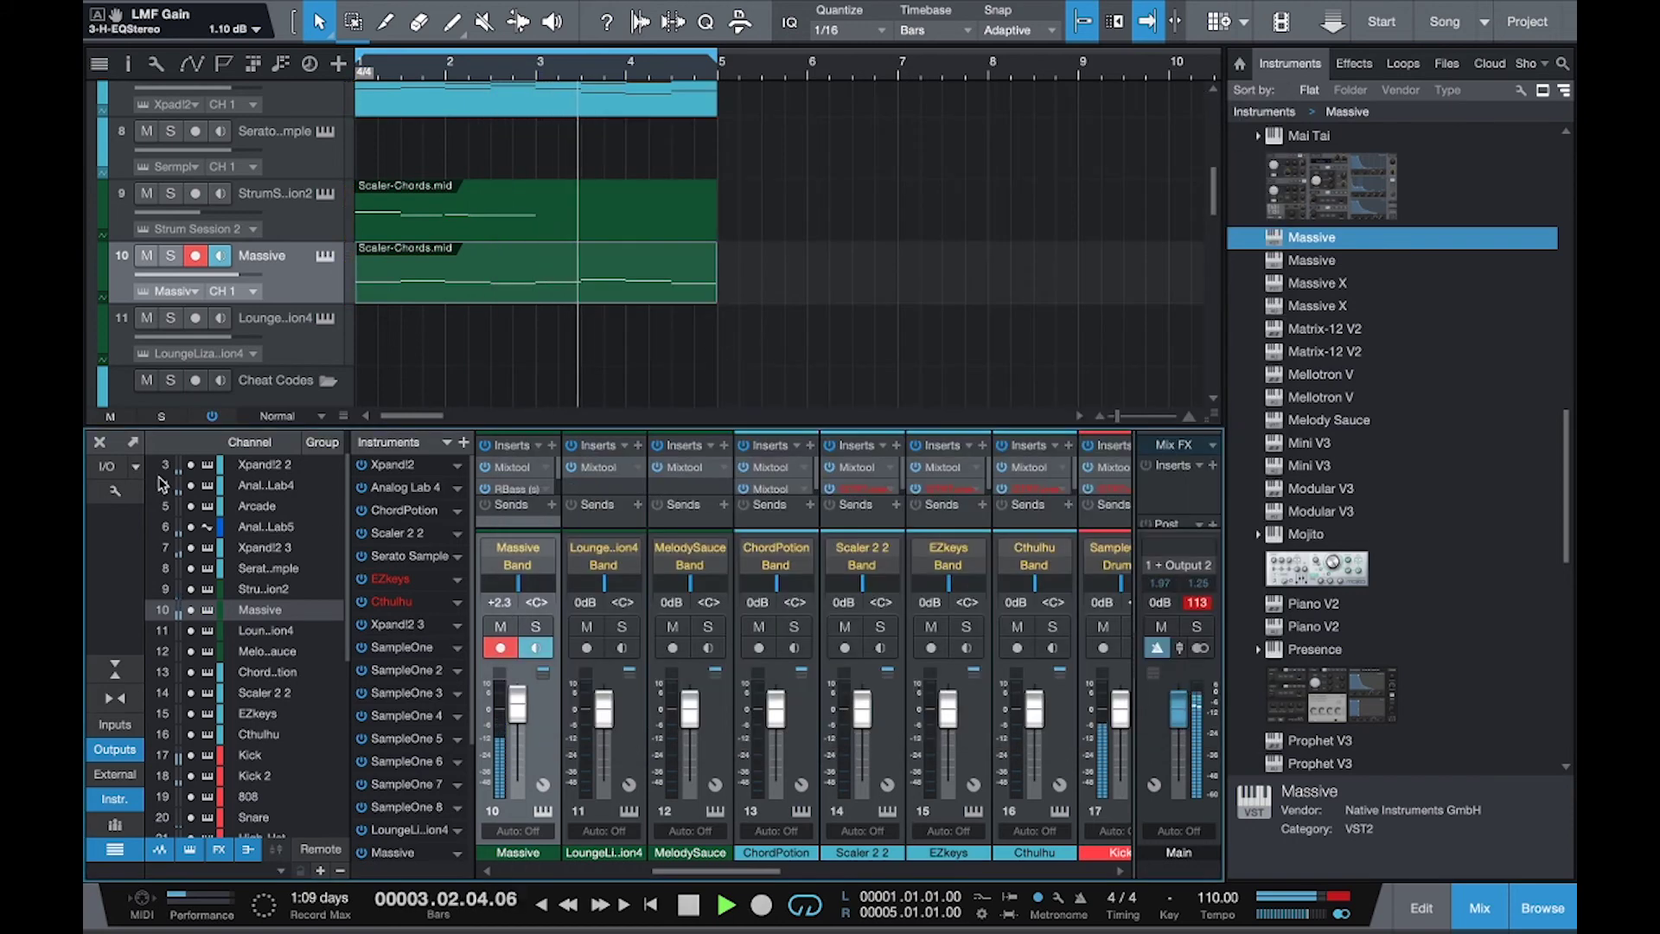
Select the Xpand!2 track 2 and bring the Mix bus channel into view in the mixer.
click(101, 442)
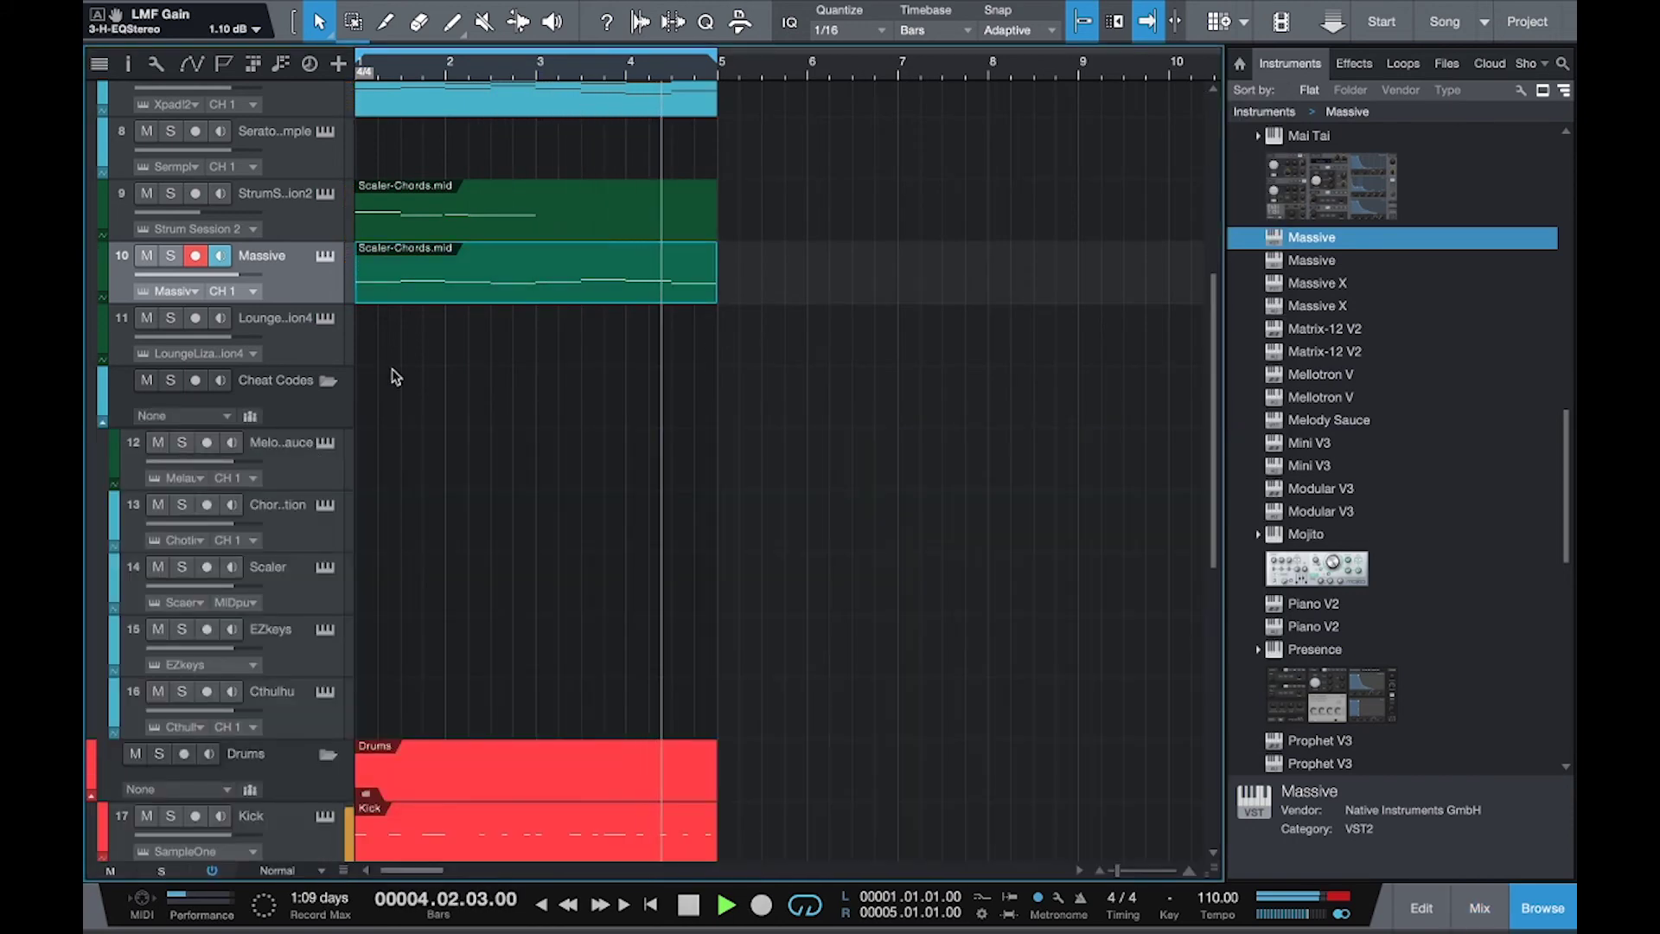
scroll(510, 334, up, 5)
scroll(510, 334, up, 3)
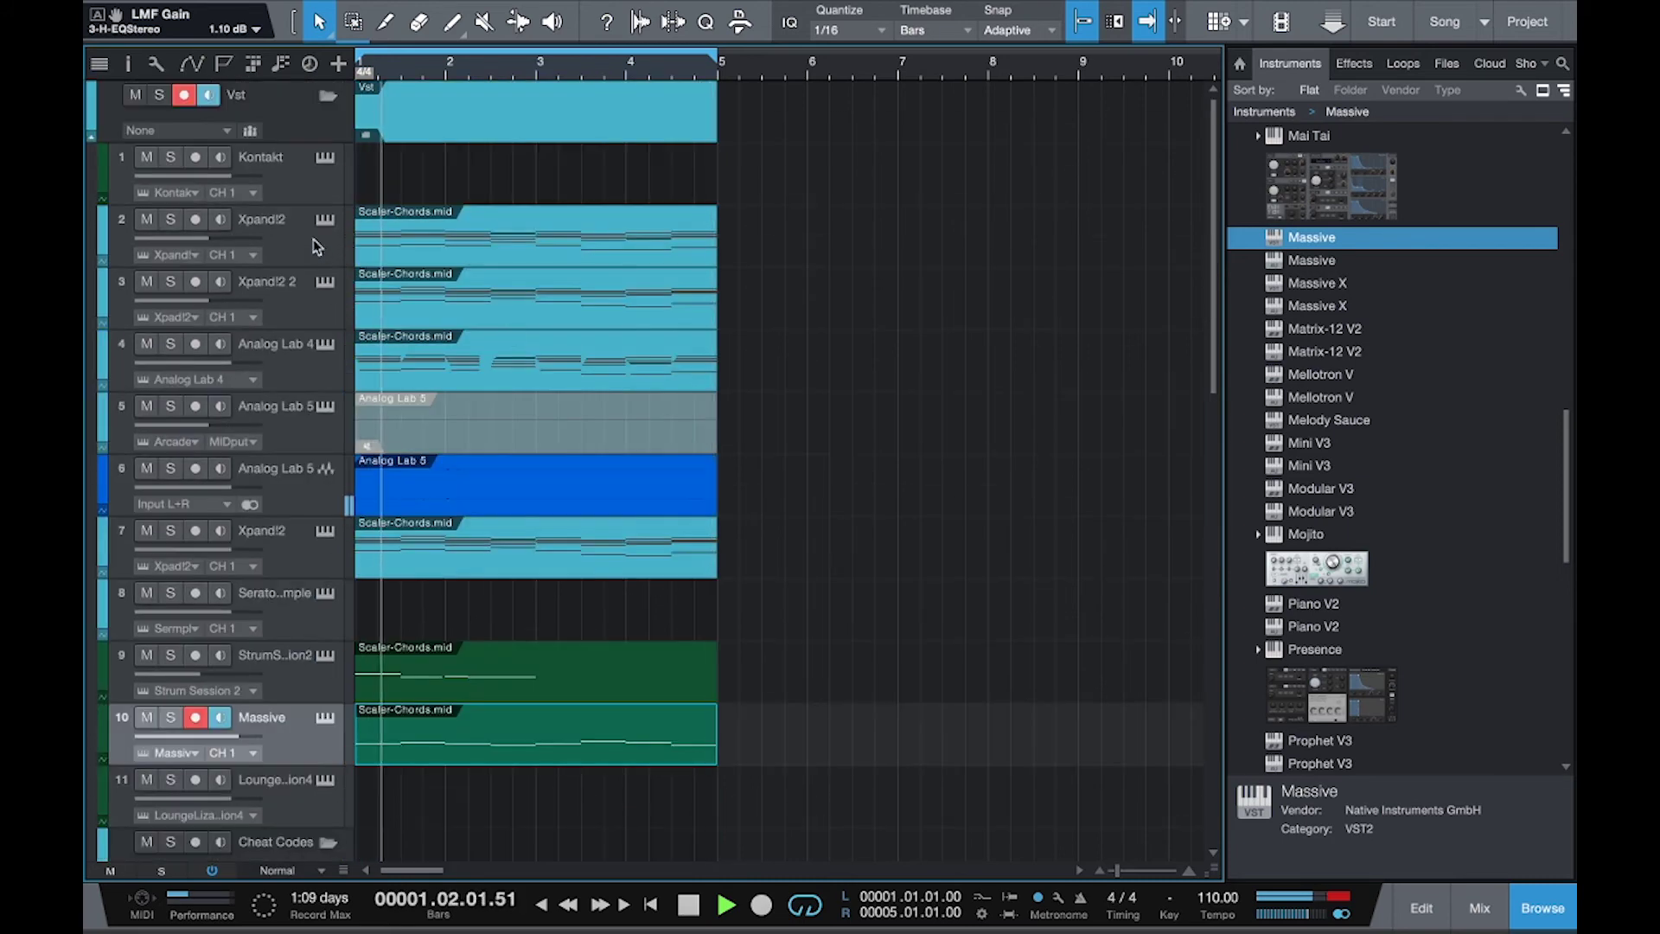
click(260, 227)
key(F3)
scroll(1086, 632, right, 15)
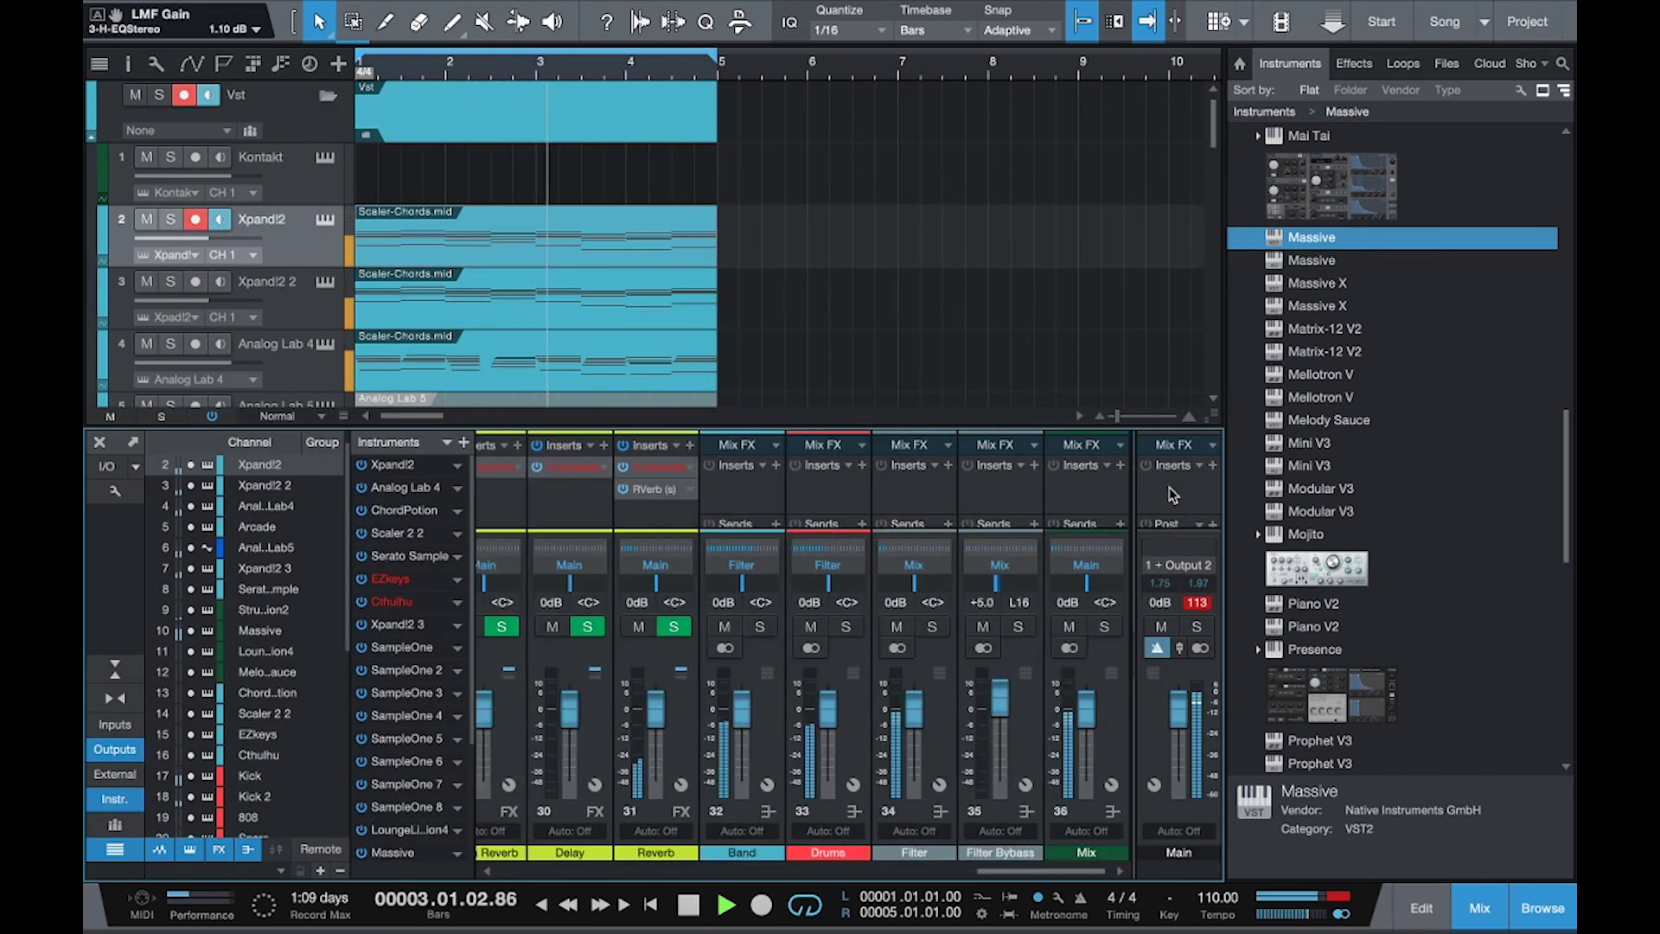
click(1120, 465)
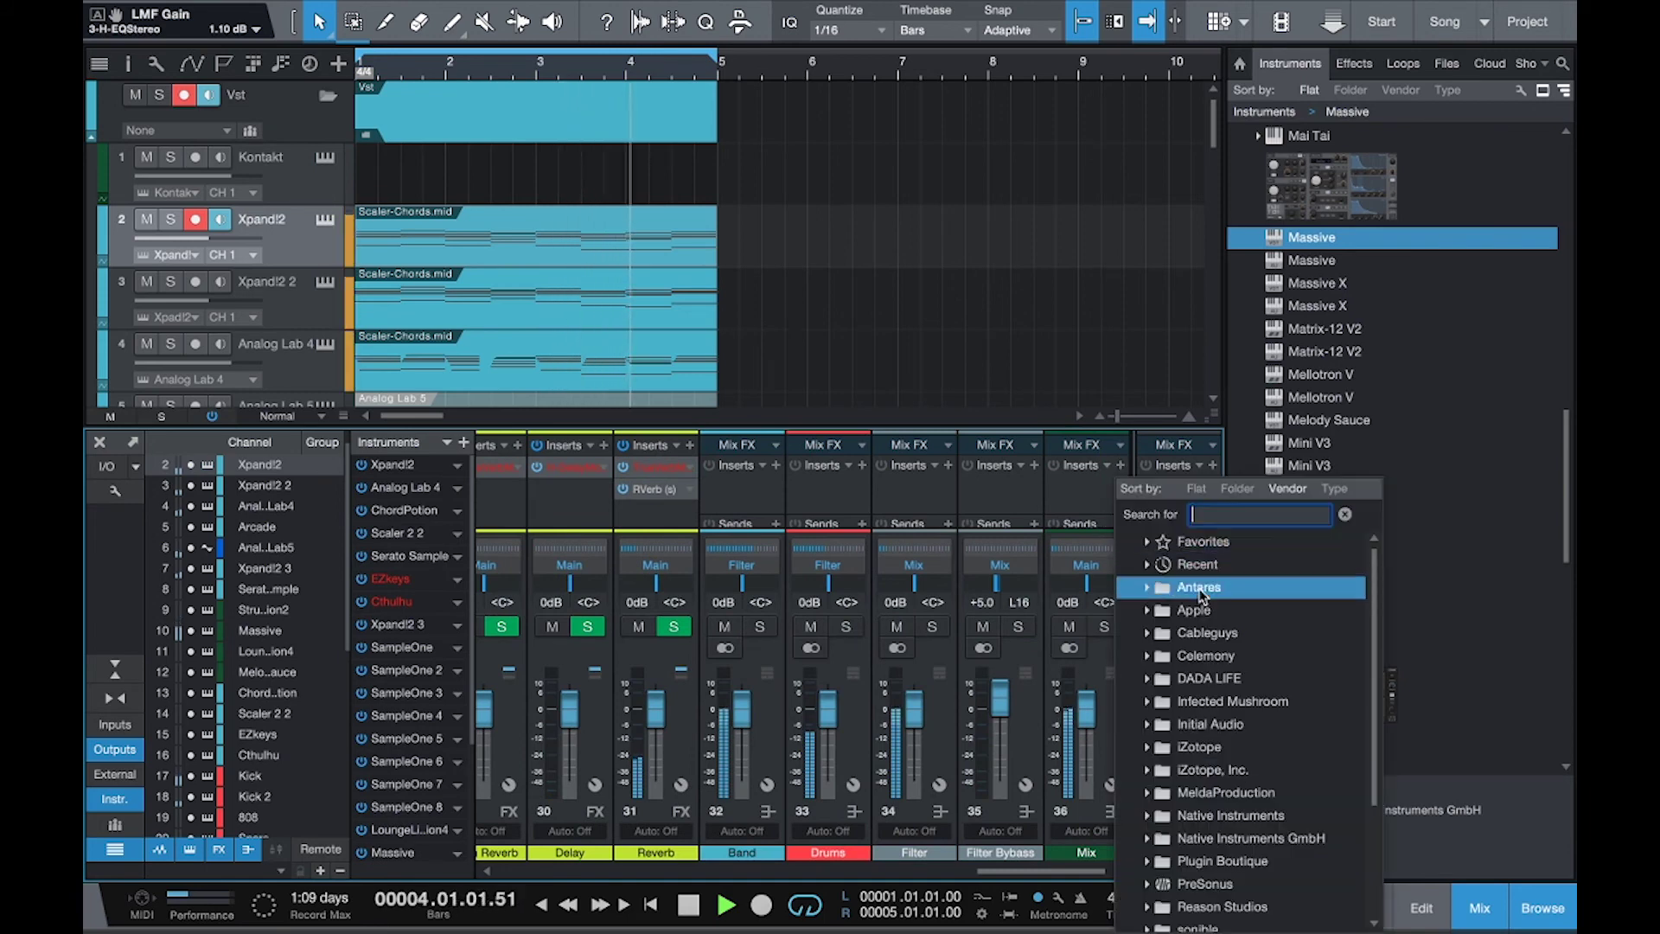
text(is)
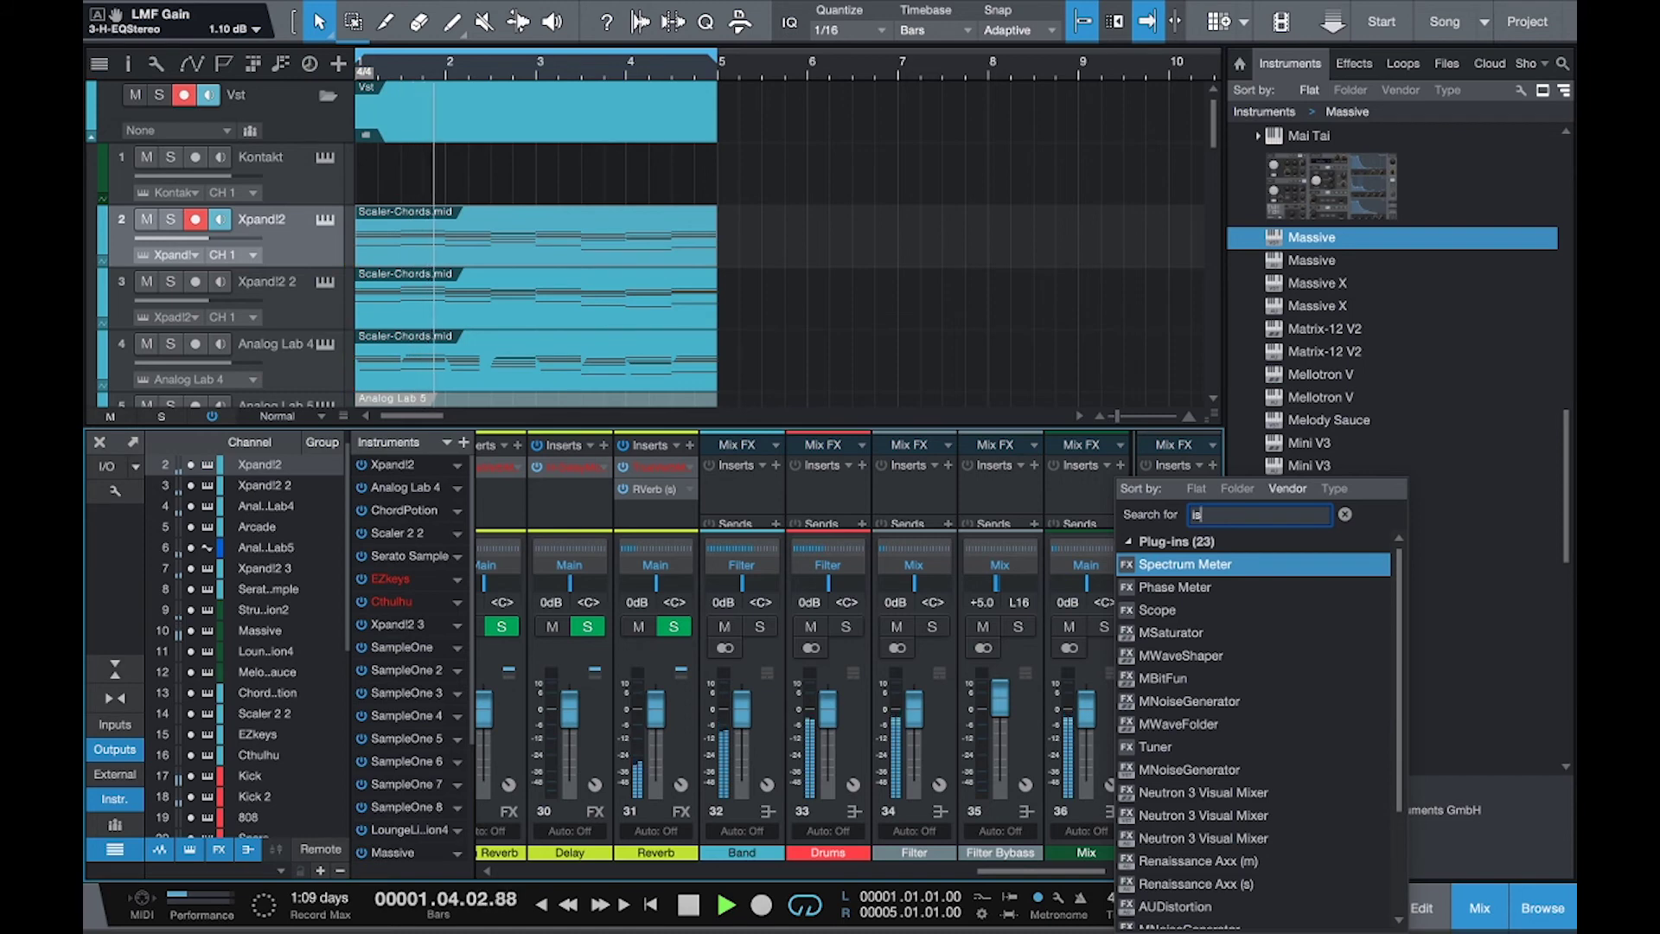
key(BackSpace)
key(BackSpace)
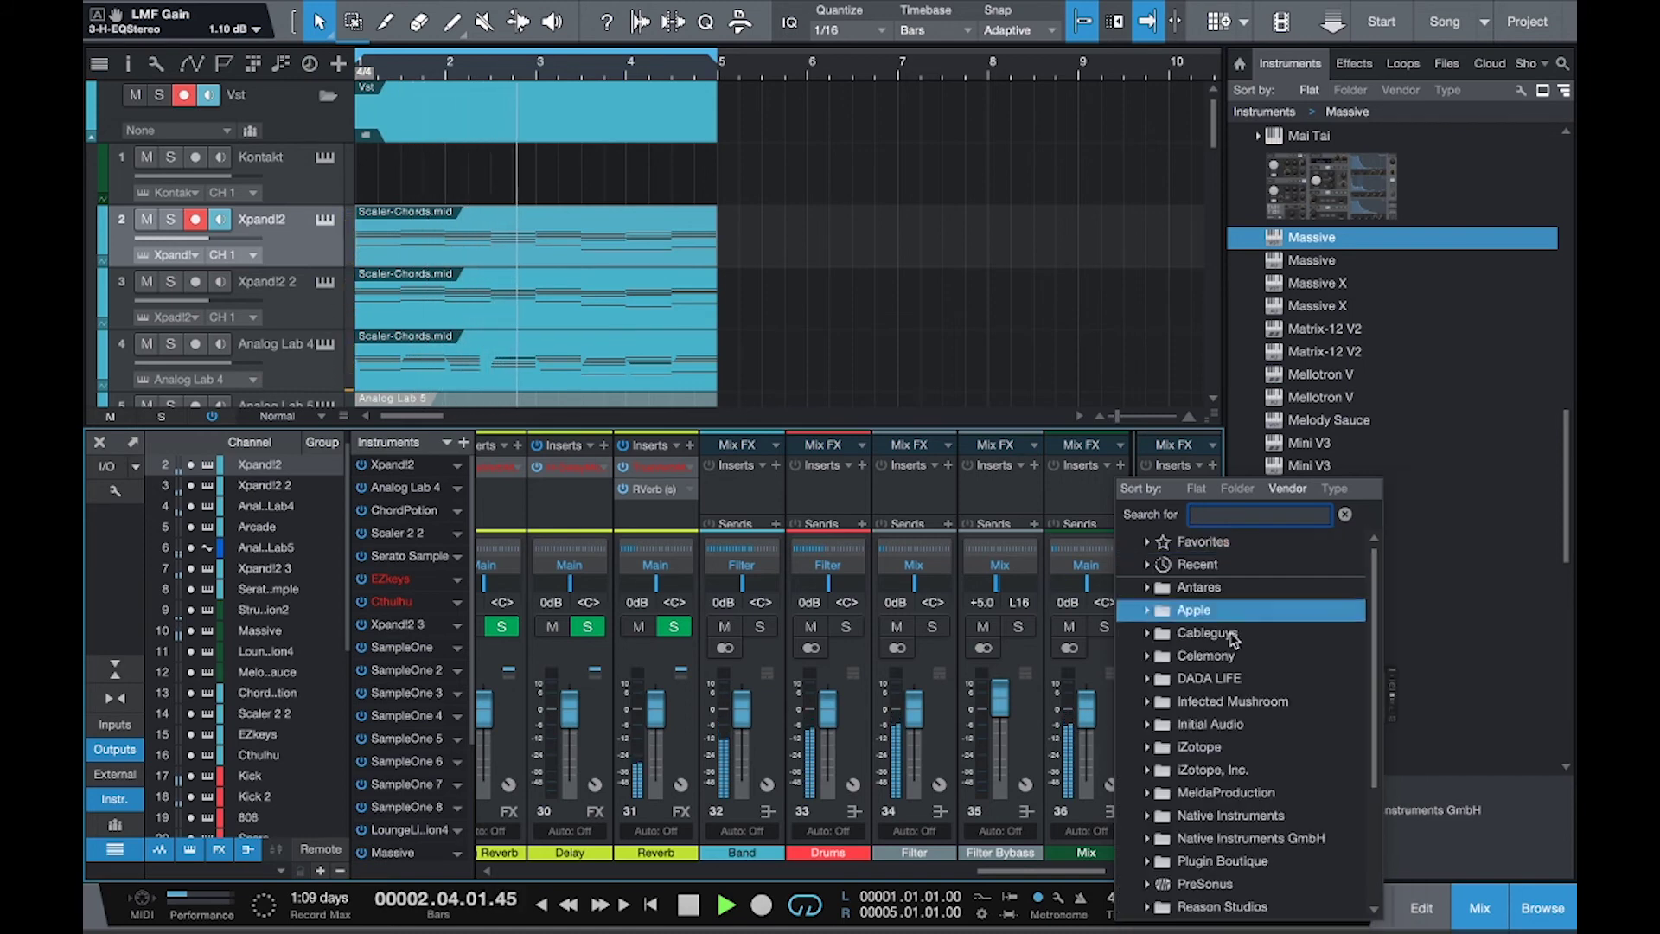
key(Escape)
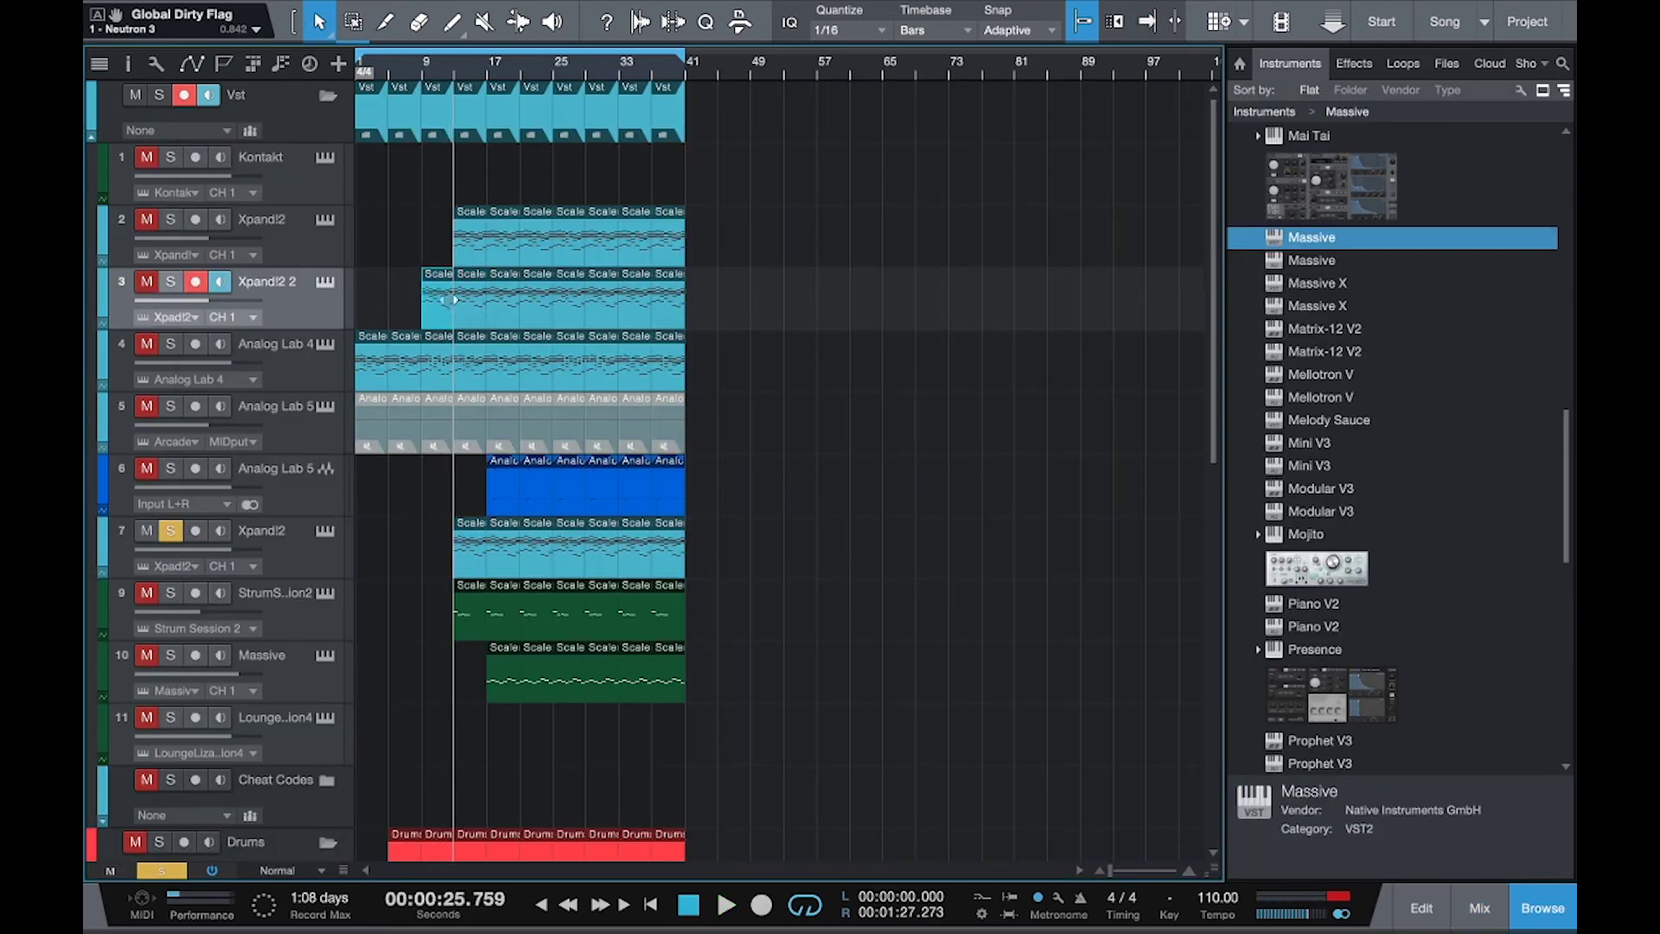
Compare the Xpand!2 tracks in solo, and rearrange them so track 2 starts at bar 9 and track 3 at bar 17.
click(325, 282)
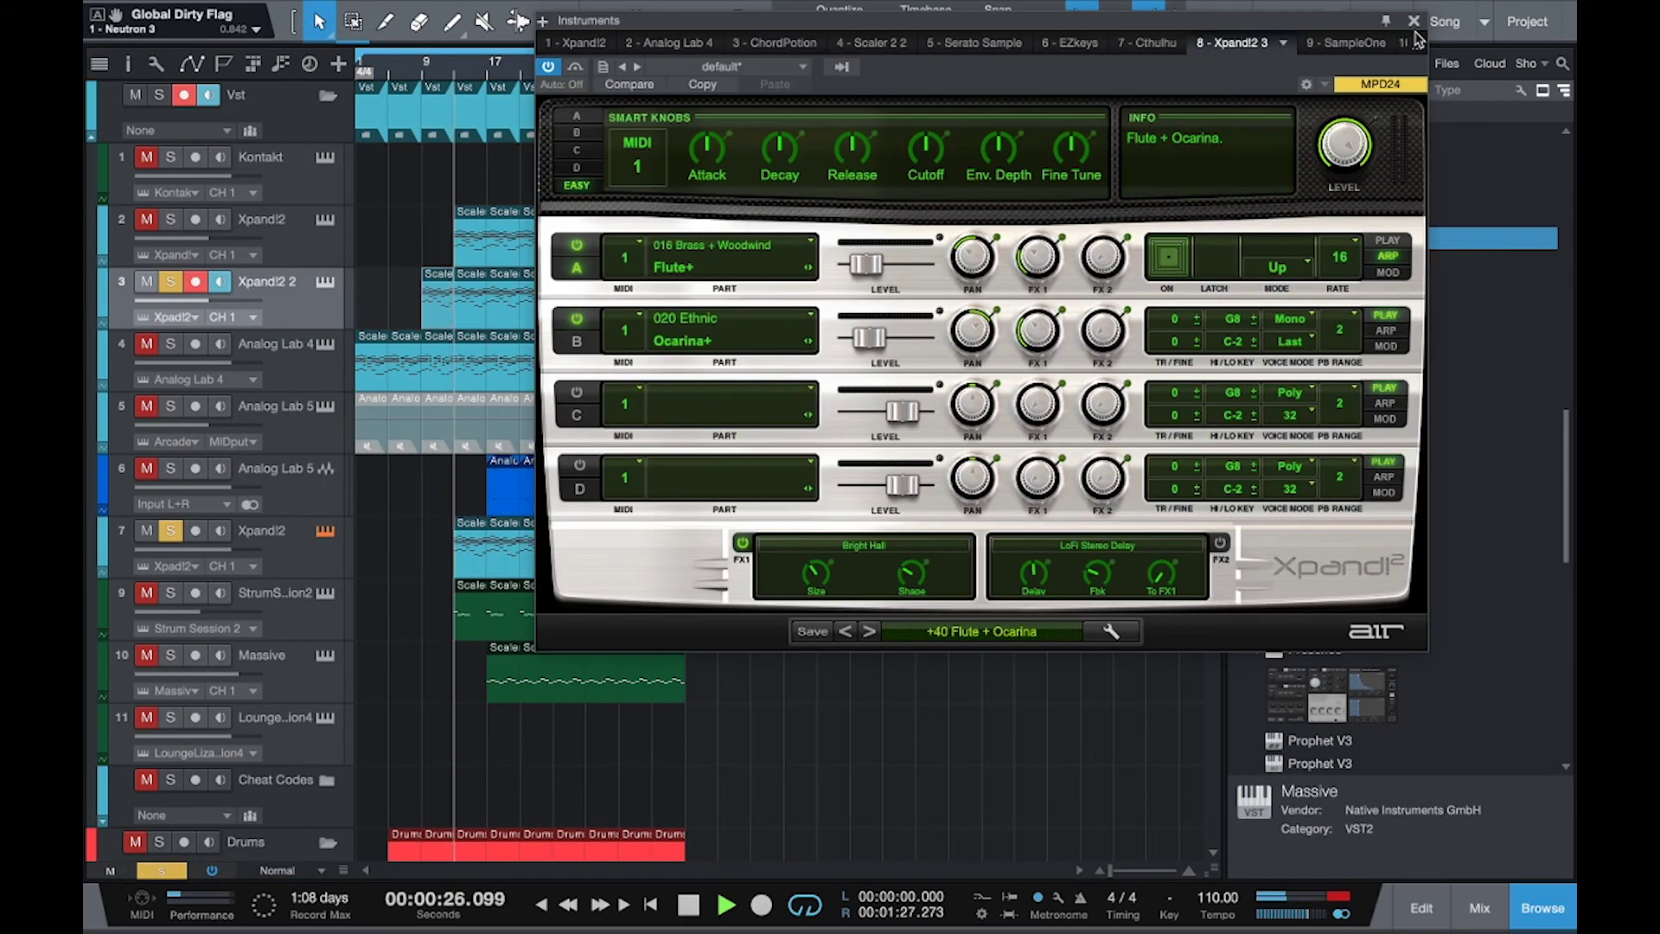
click(1413, 19)
key(space)
key(space)
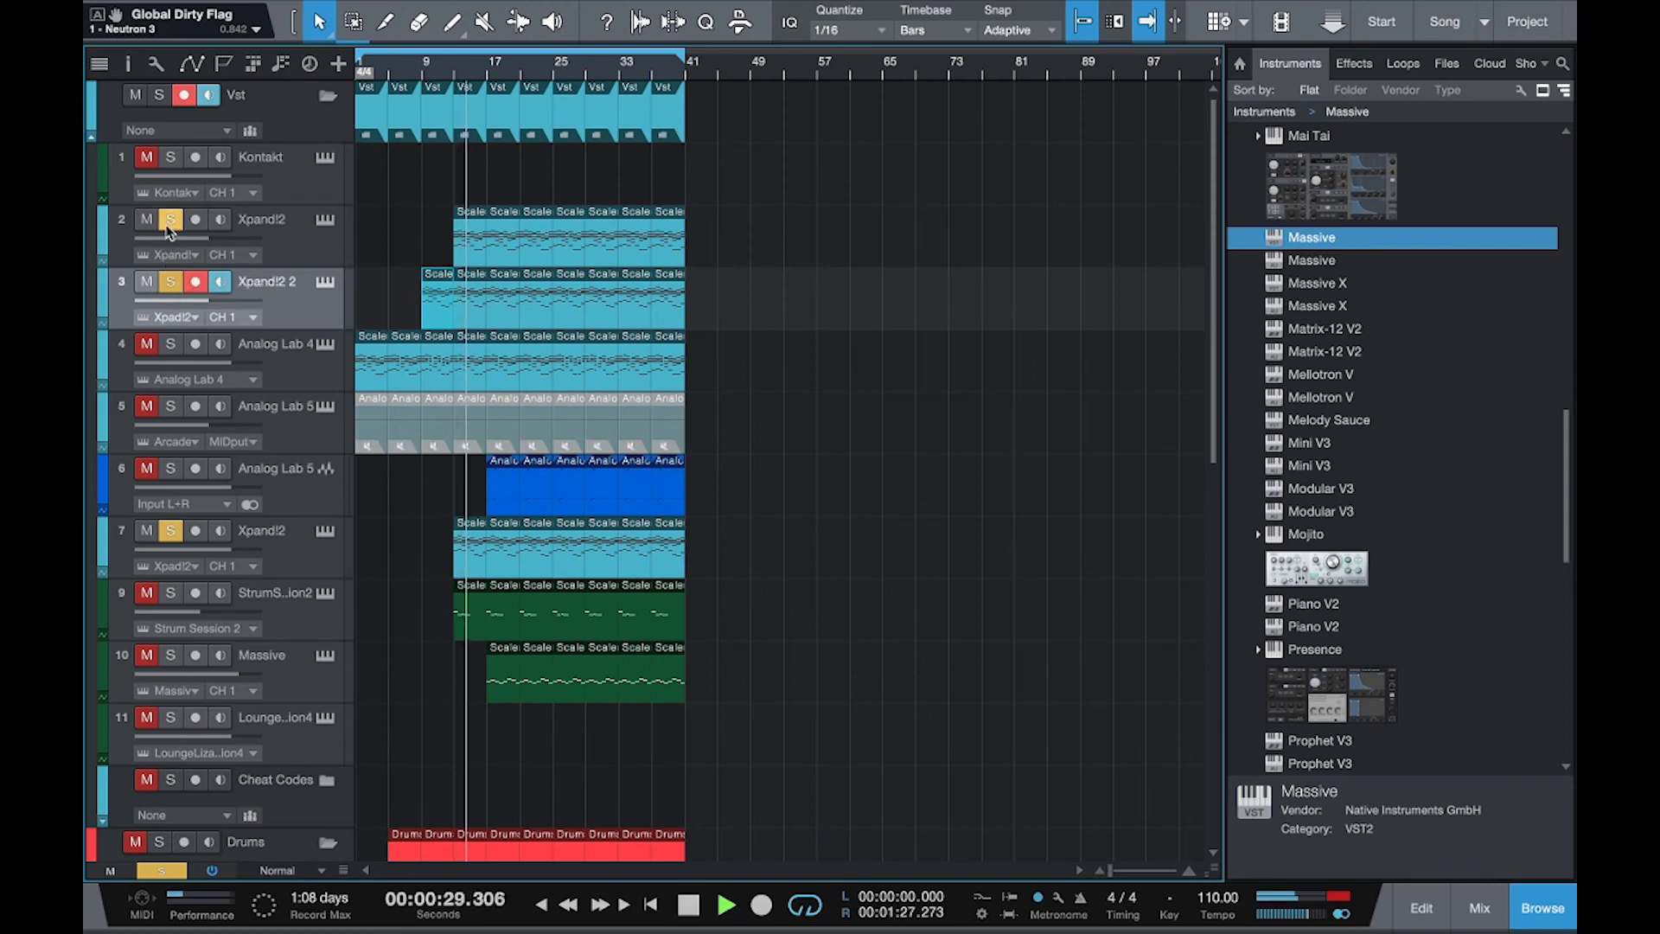
key(space)
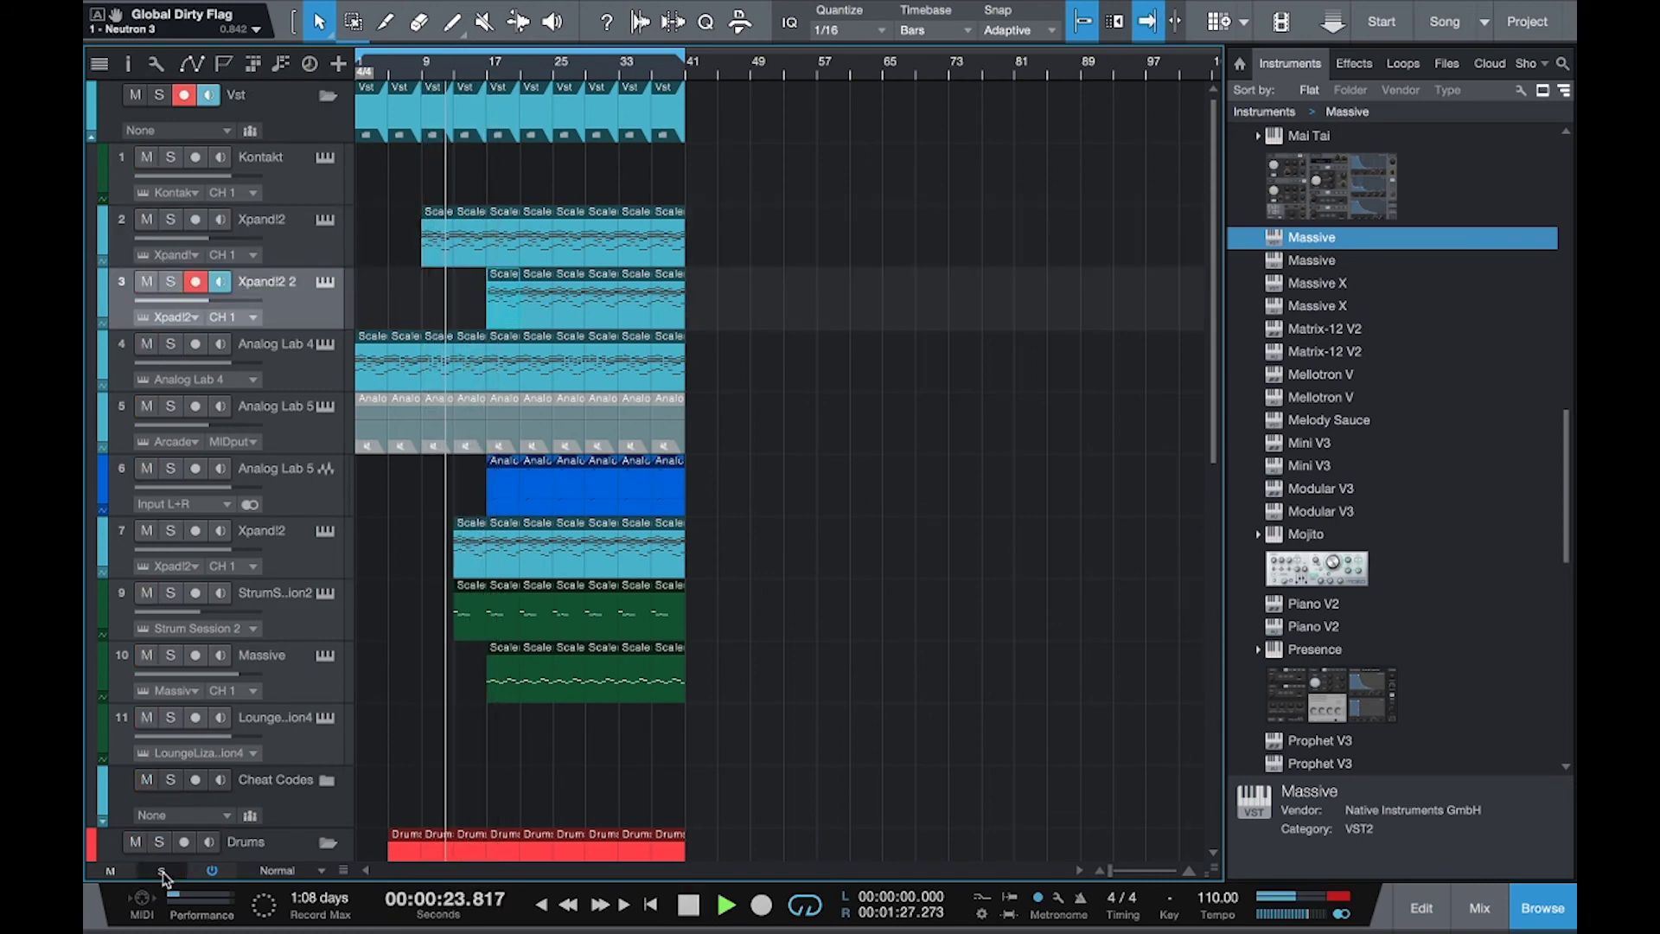
click(170, 283)
Delete the Strum Session 2 parts before bar 25 and at bar 29, and the Analog Lab 5 audio parts from bar 25 onward.
click(469, 590)
key(Delete)
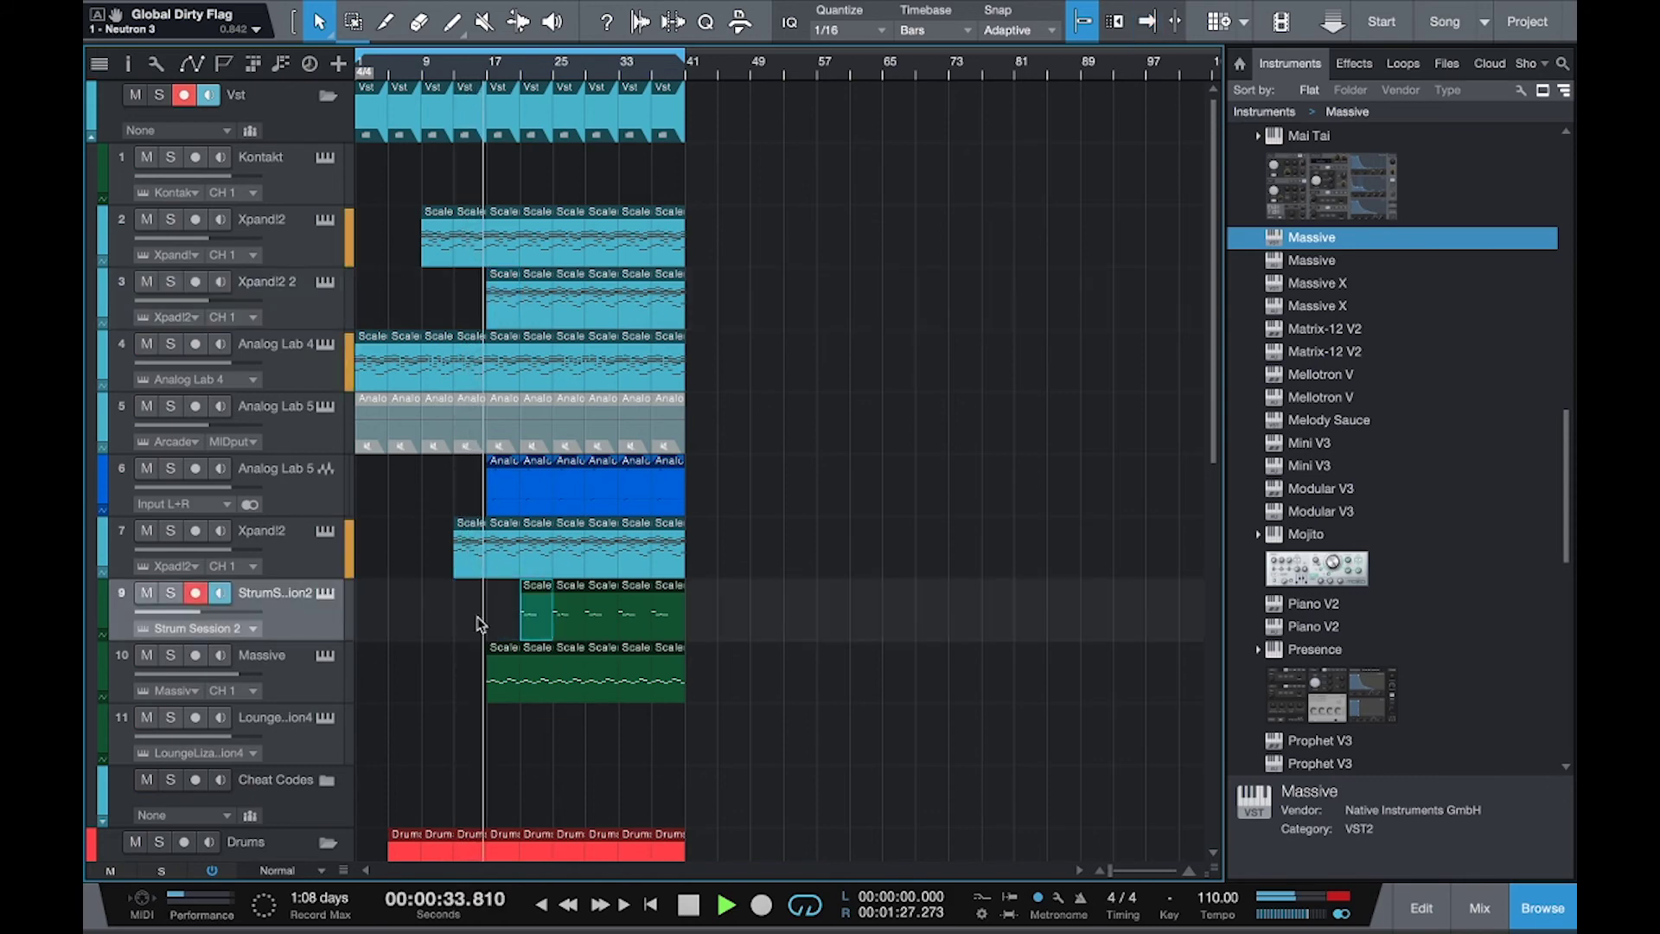
click(574, 489)
key(Delete)
click(531, 624)
key(Delete)
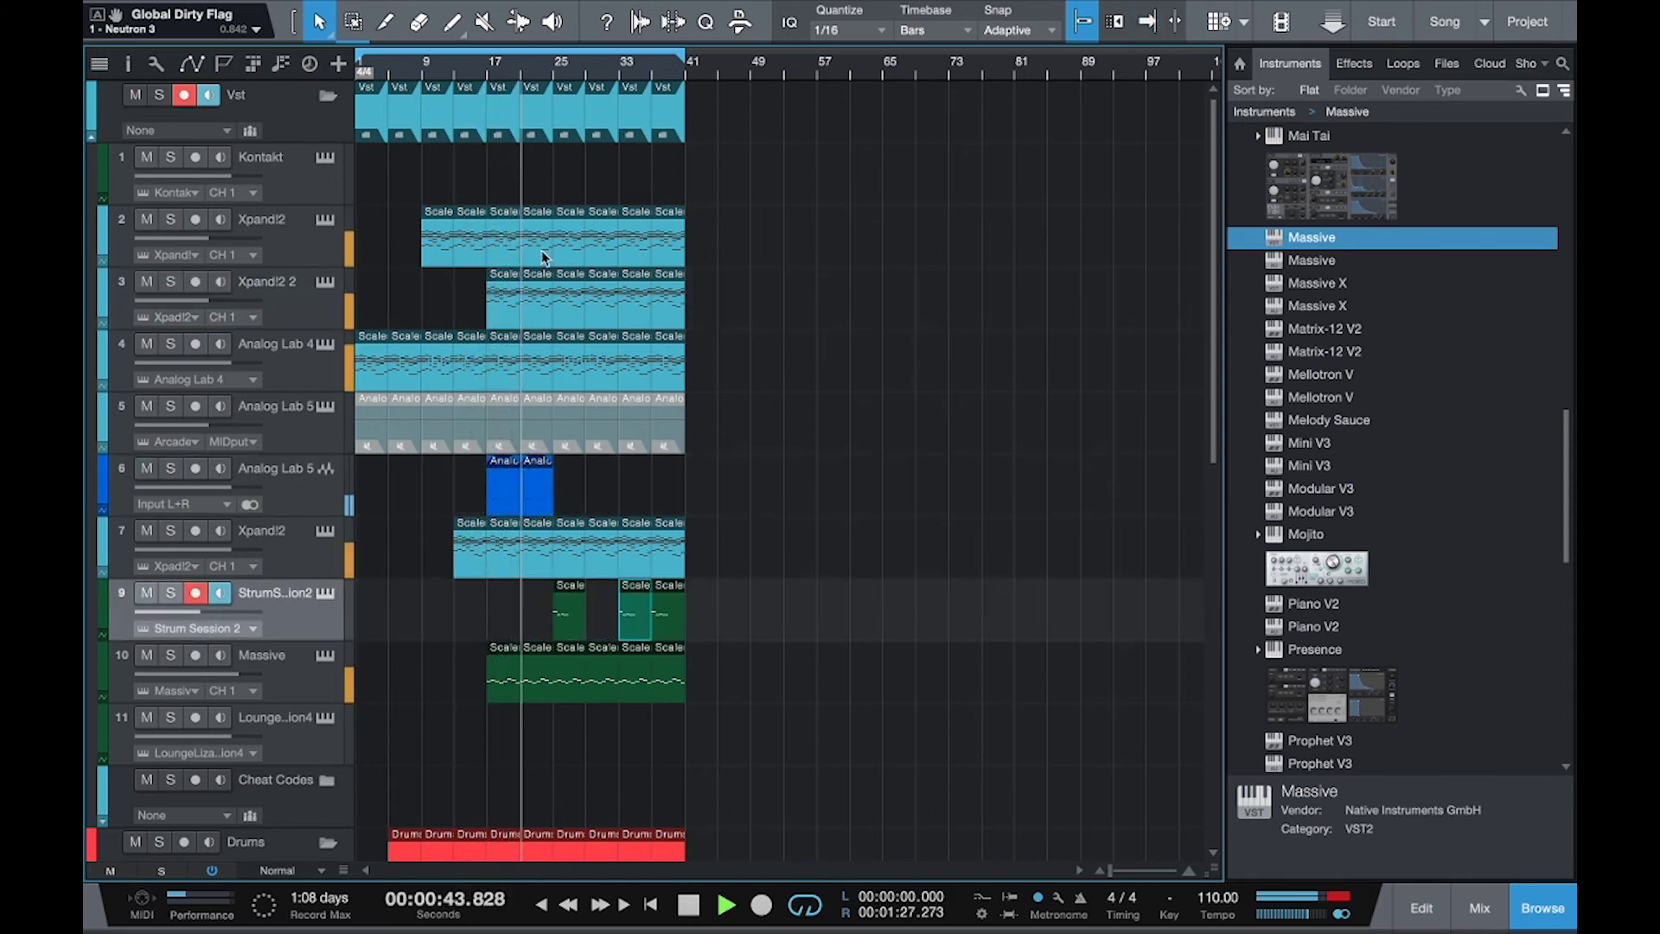
Delete the Xpand!2 parts from bar 25 to 33 on track 7, and those from bar 25 on track 3.
click(571, 549)
key(Delete)
click(571, 237)
click(584, 316)
key(Delete)
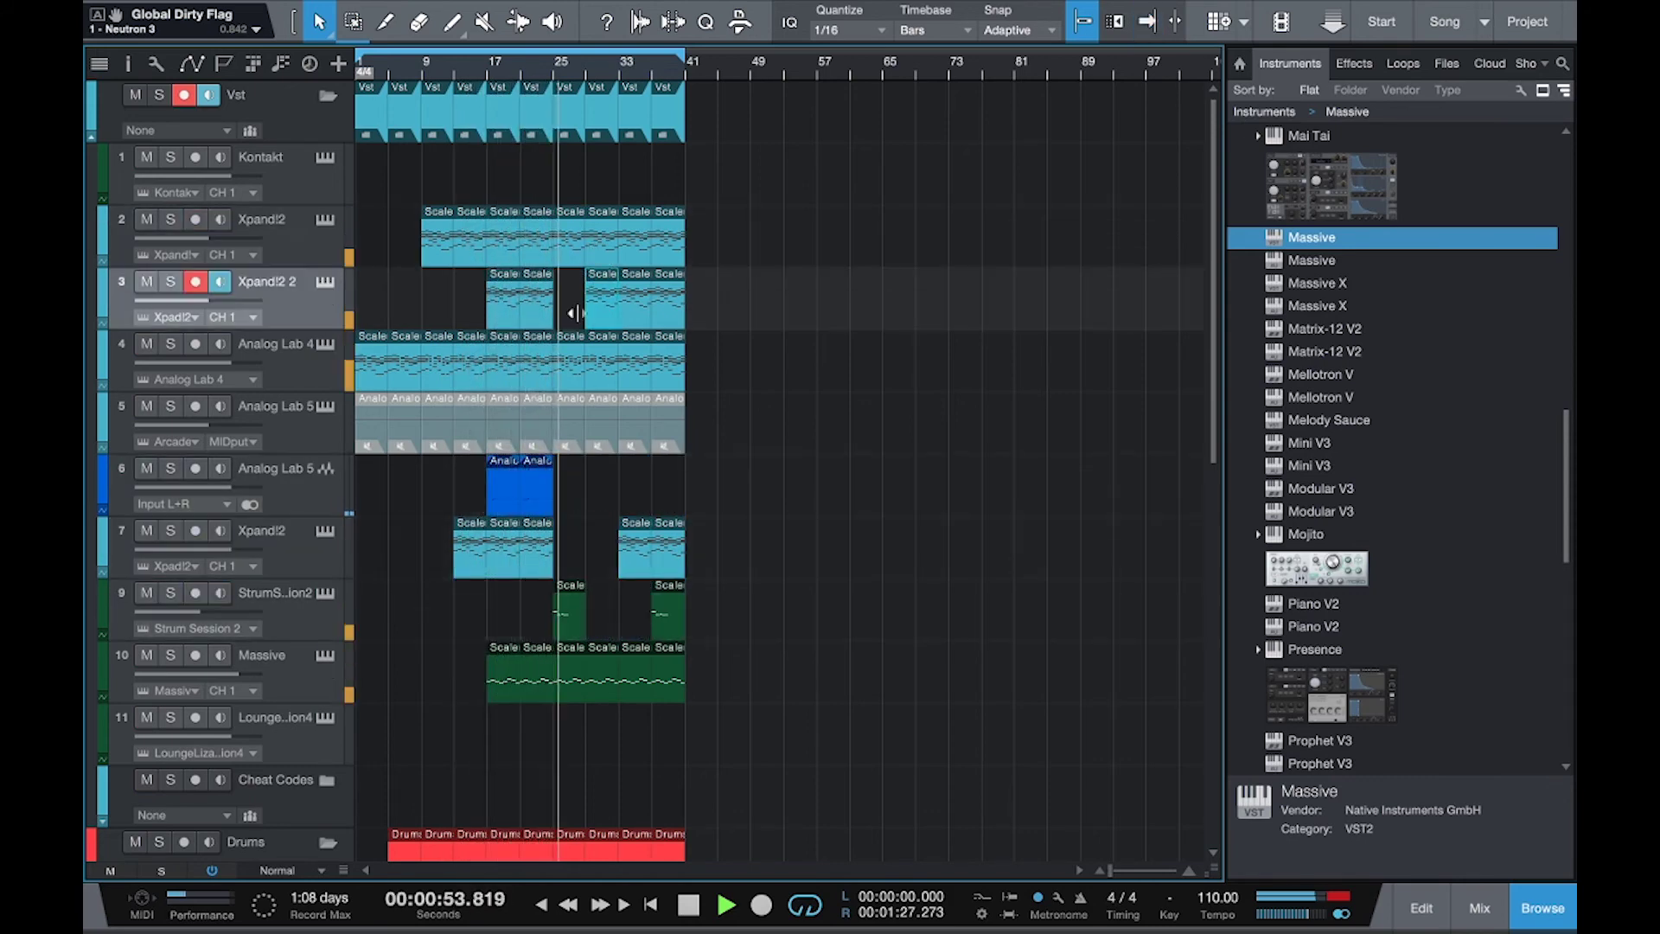
click(597, 321)
key(Delete)
Select the Strum Session 2 track, lower its channel volume to -21.7 dB and close the mixer.
click(319, 635)
key(F3)
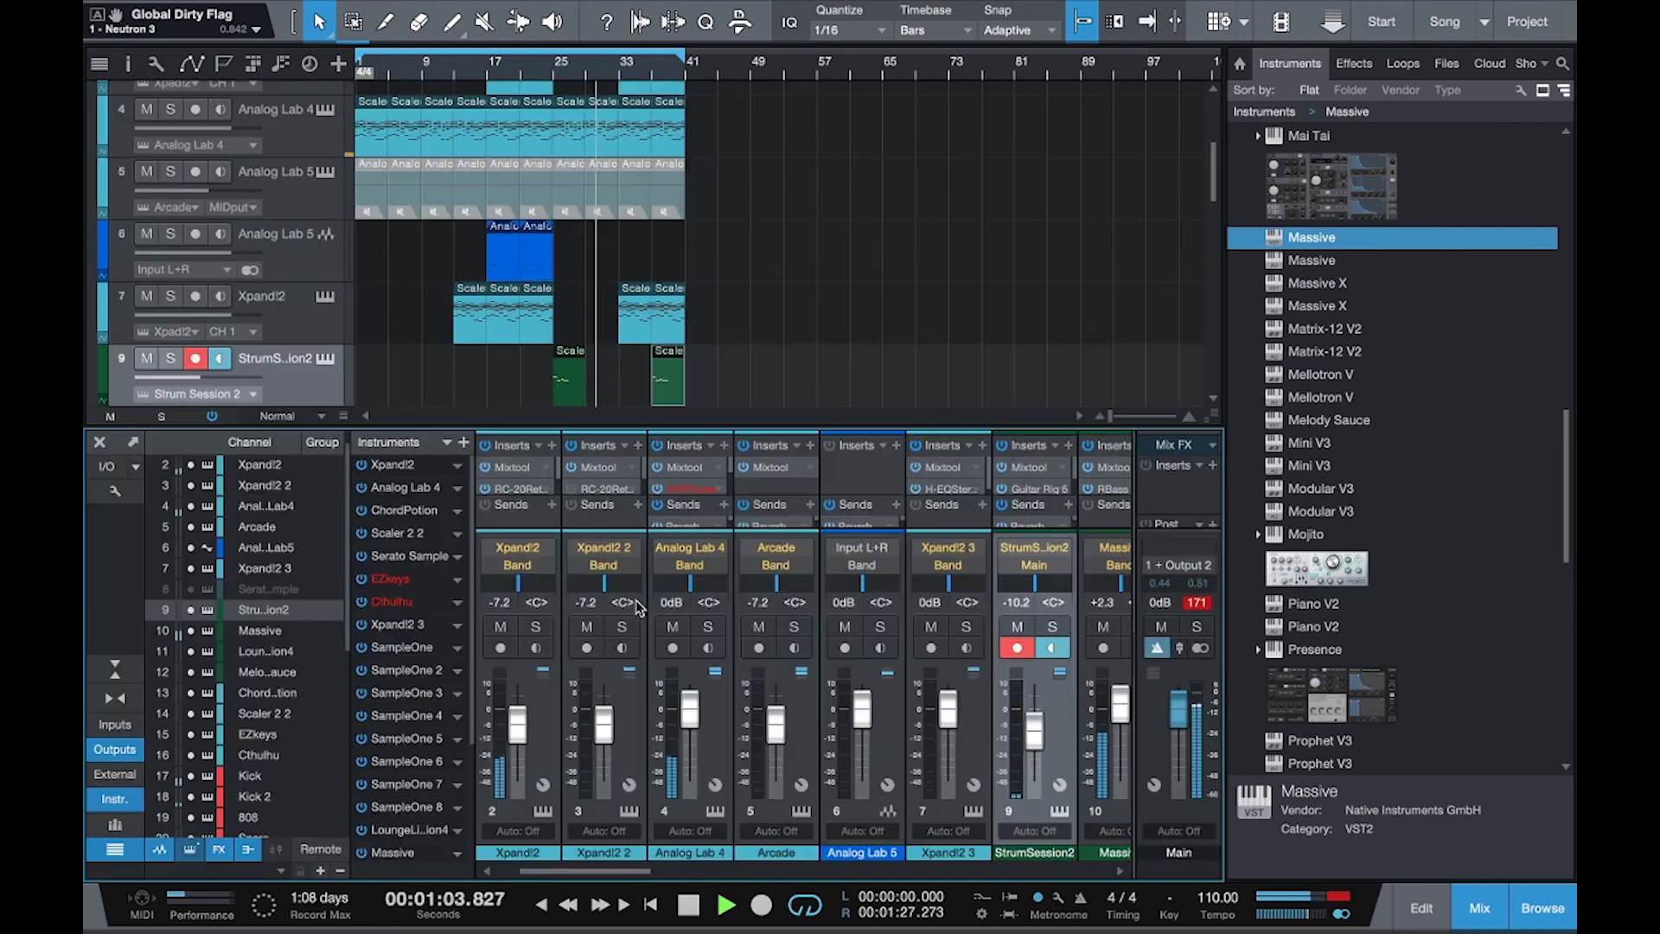
key(F3)
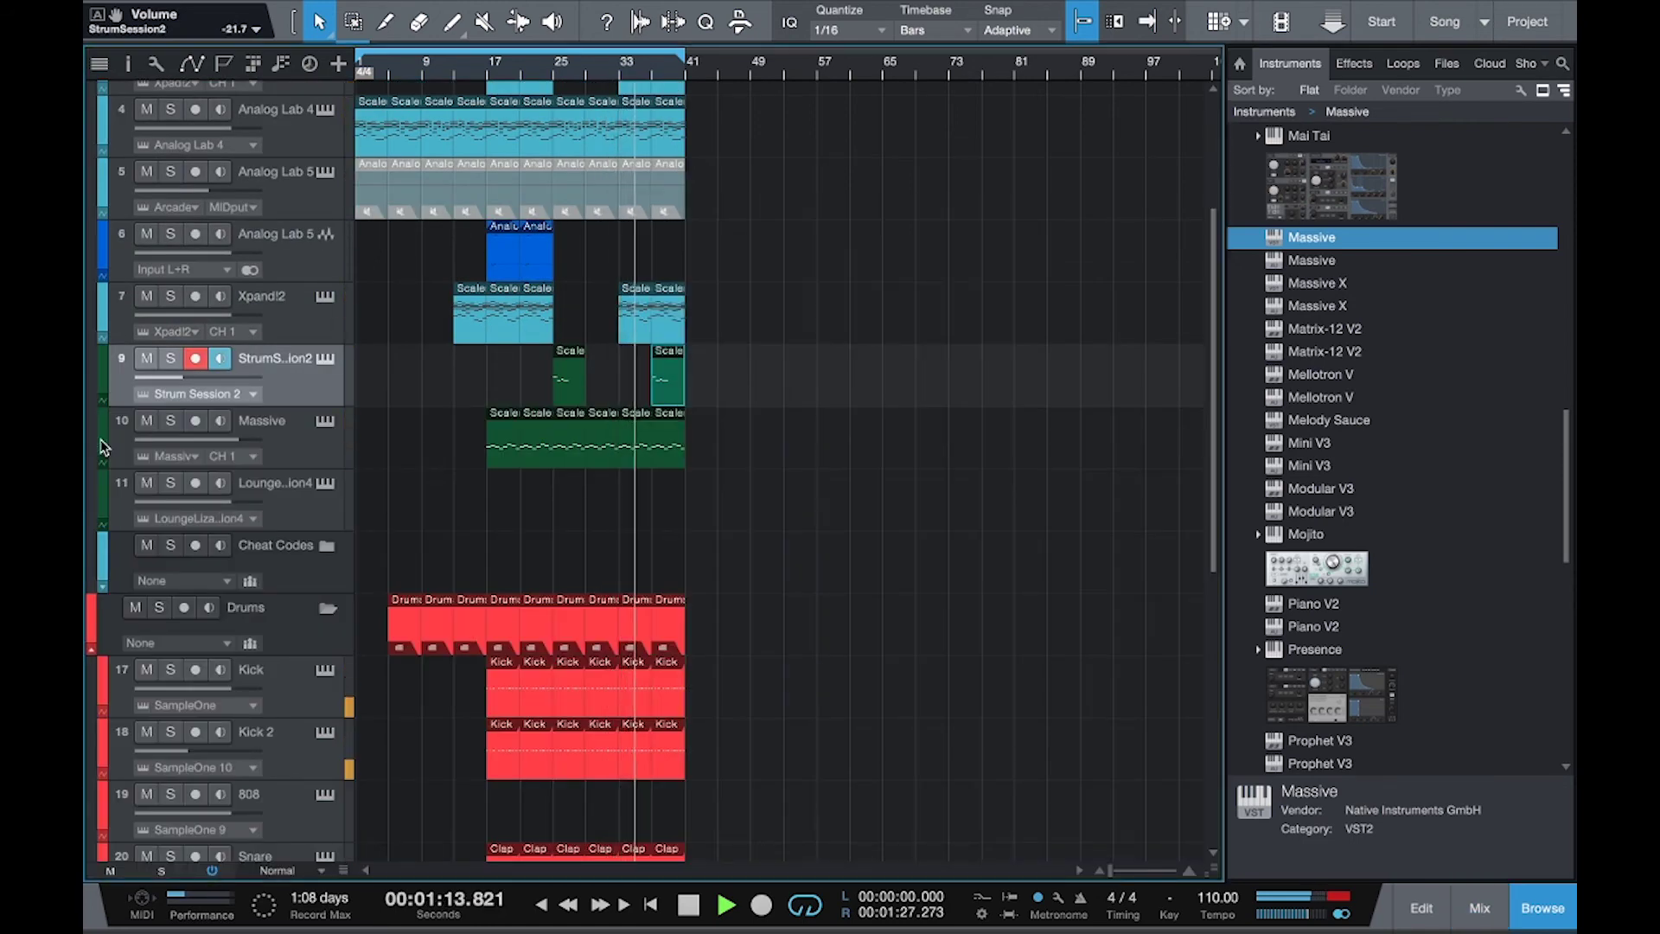
drag(102, 445, 726, 235)
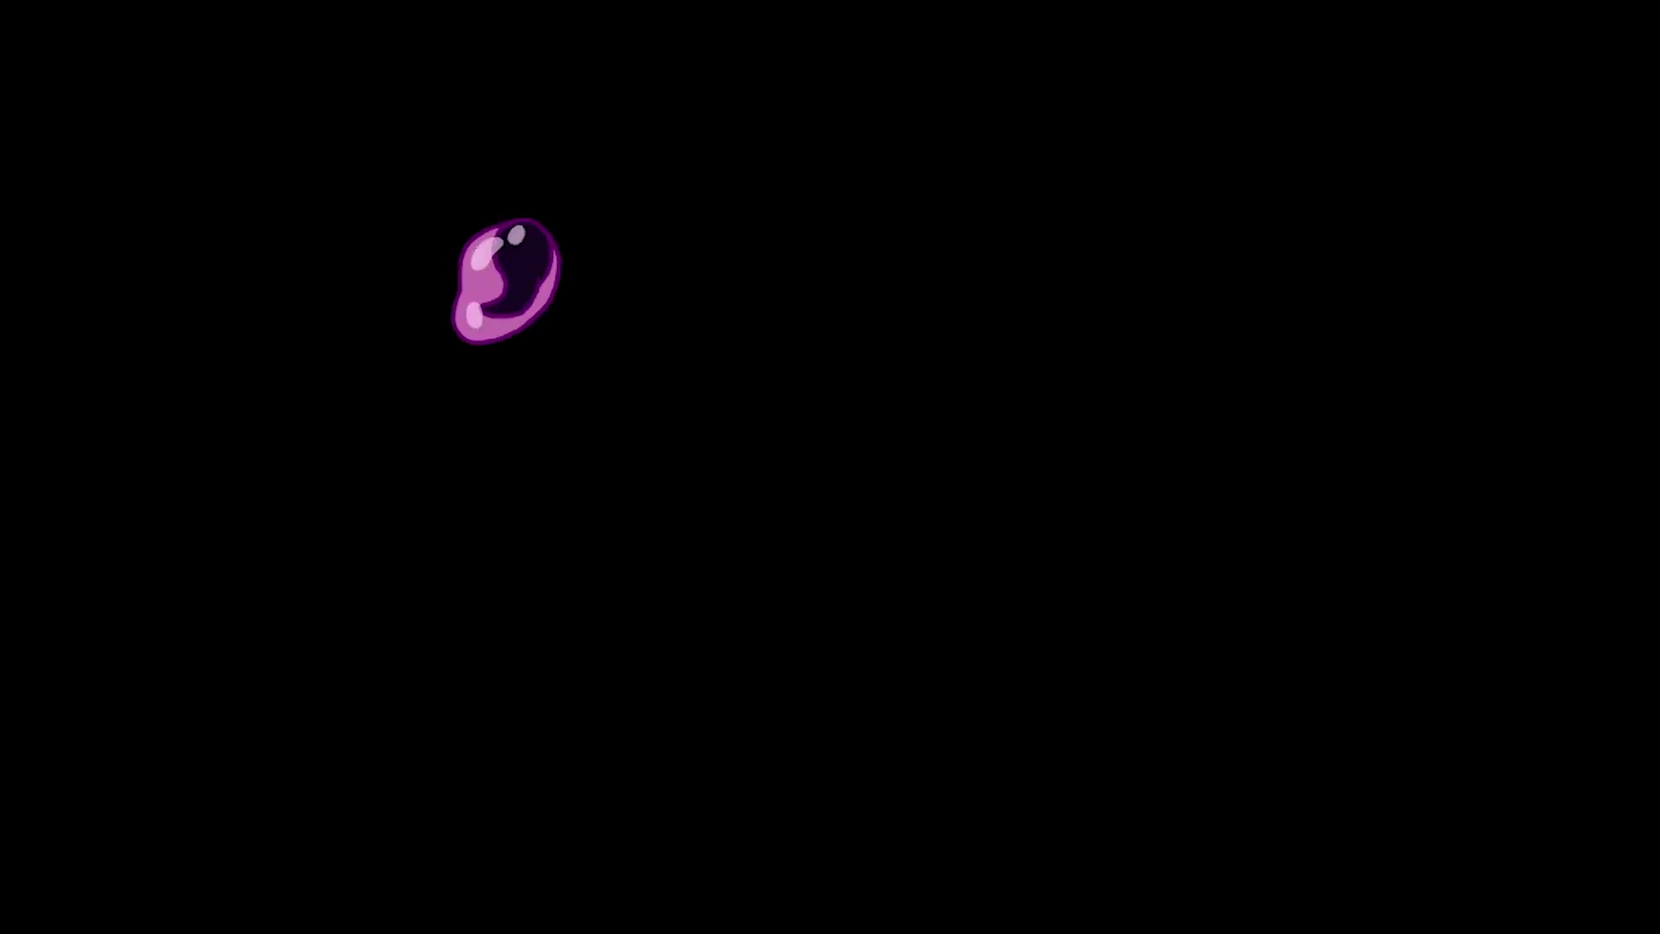